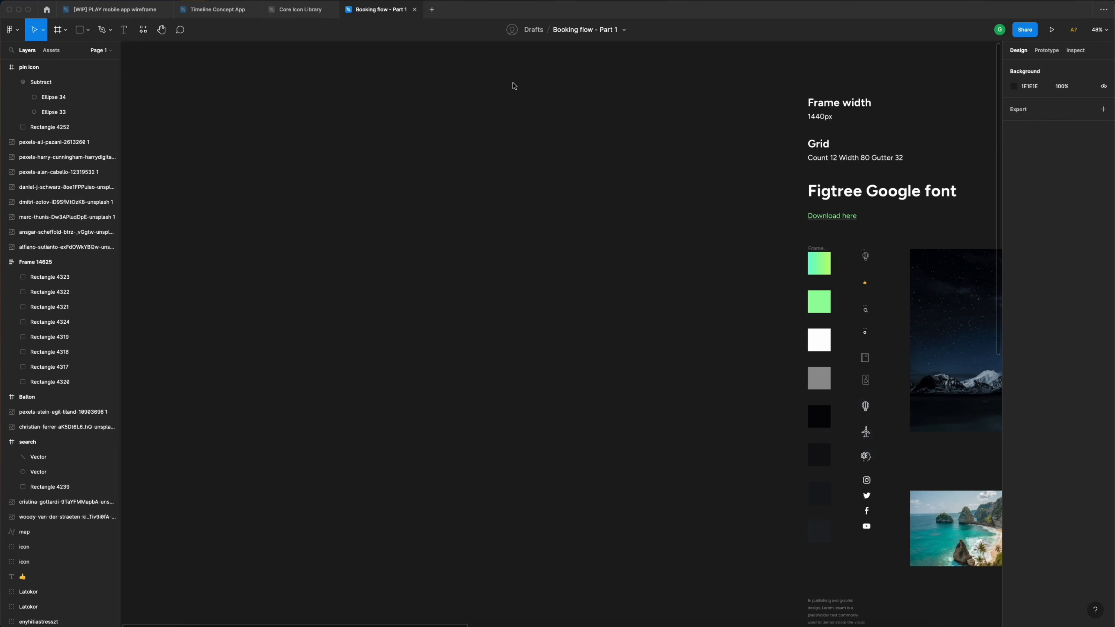
- Create a Desktop 1440×1024 frame and stretch it to 1440 × 2163
key(f)
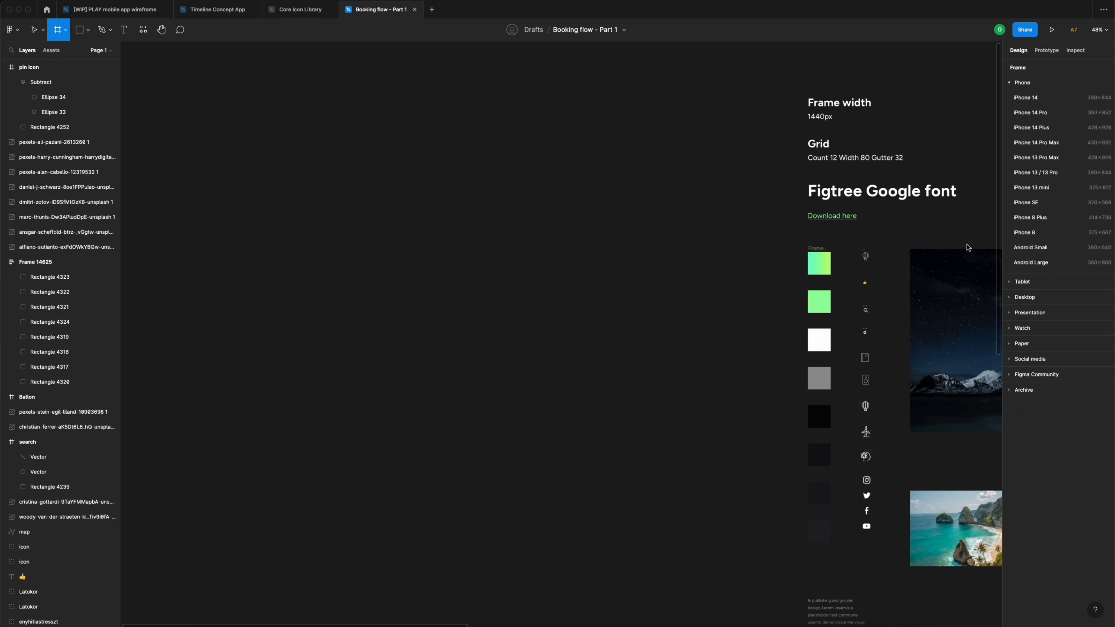
click(1011, 299)
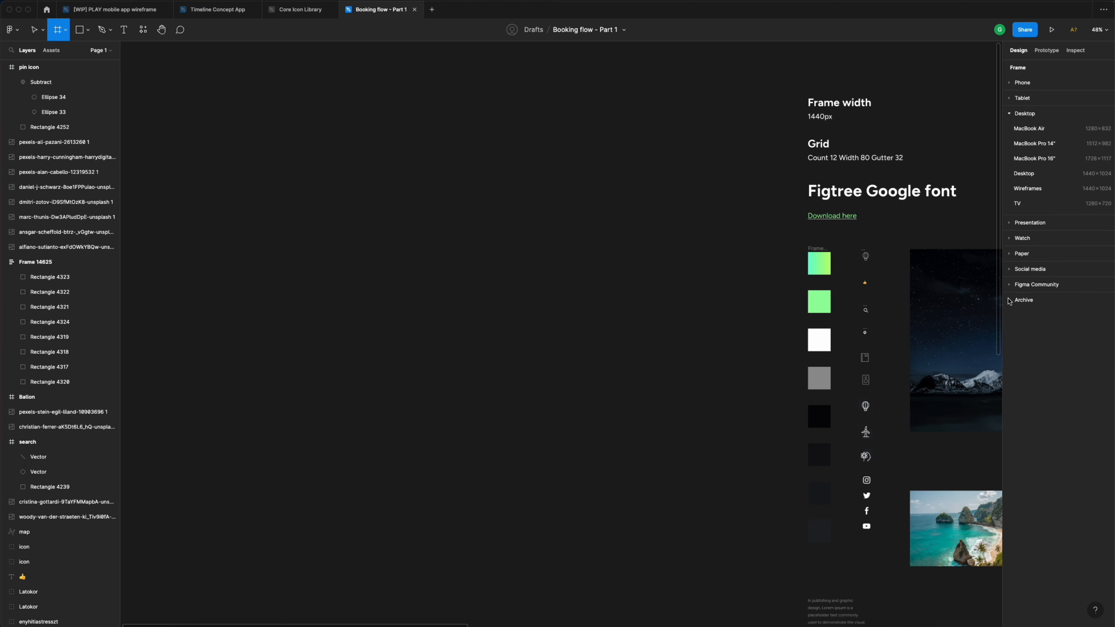
click(1045, 177)
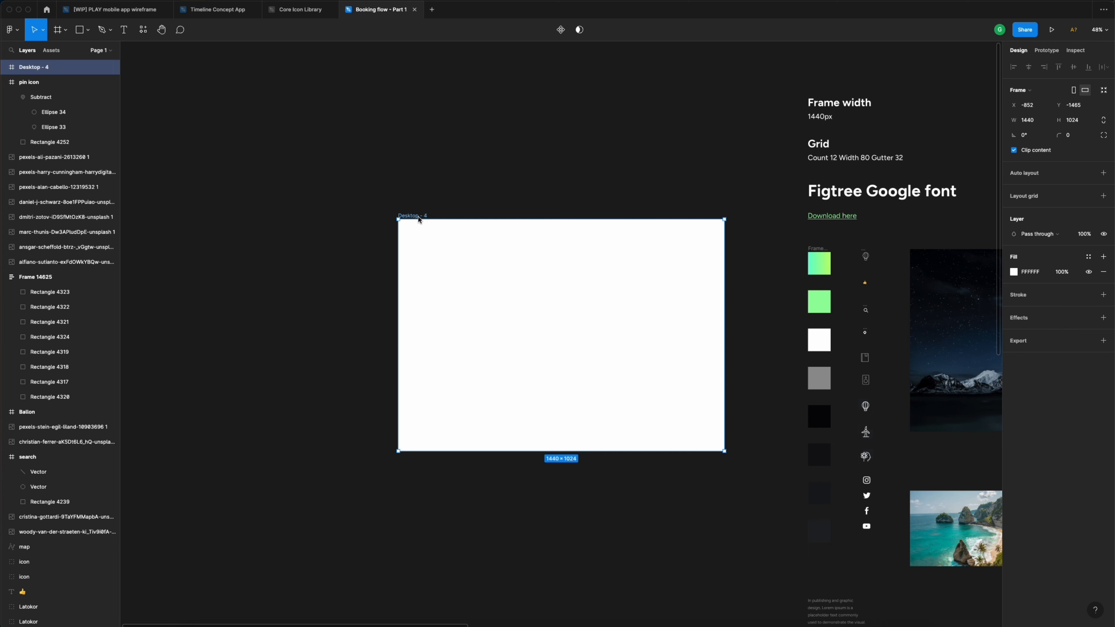
drag(420, 220, 477, 98)
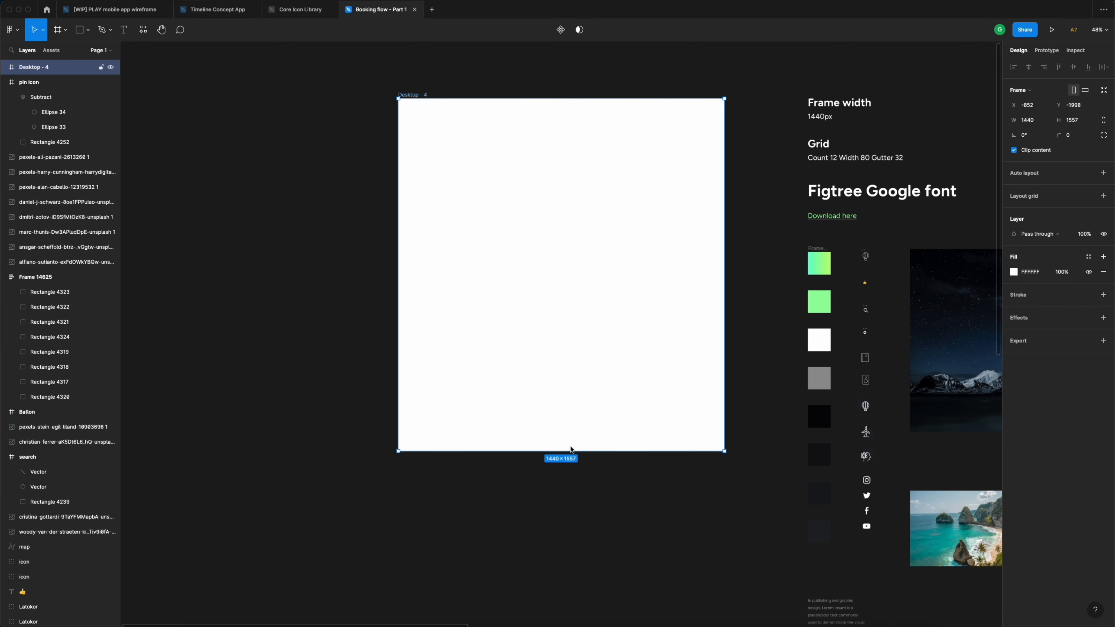
drag(570, 450, 579, 591)
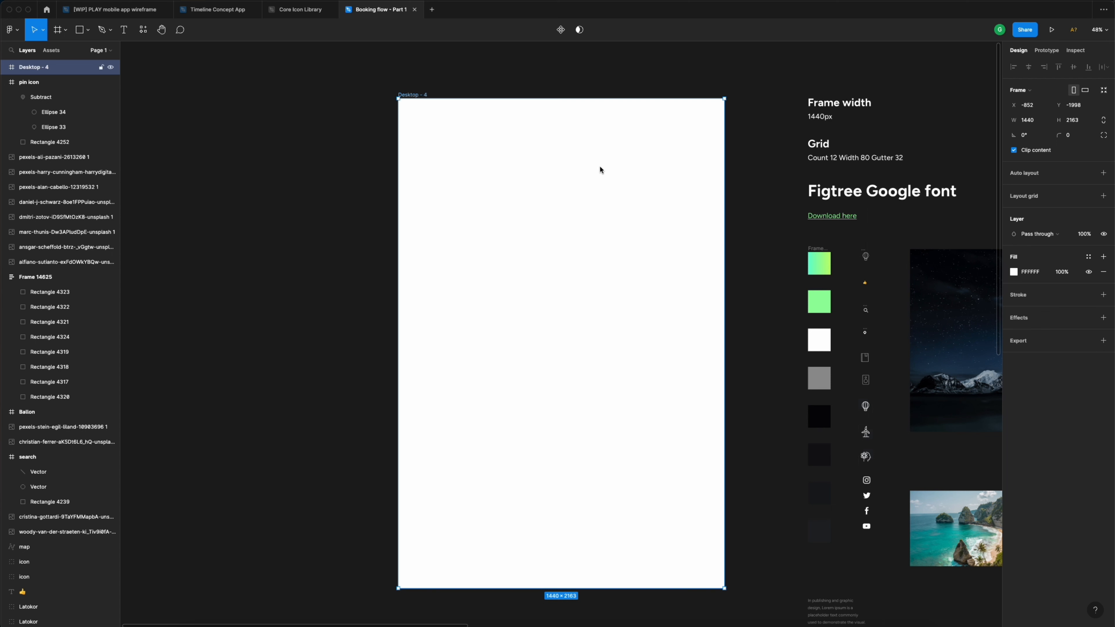
- Add a Columns layout grid to the frame: count 12, type Center, width 80, gutter 32
click(1104, 197)
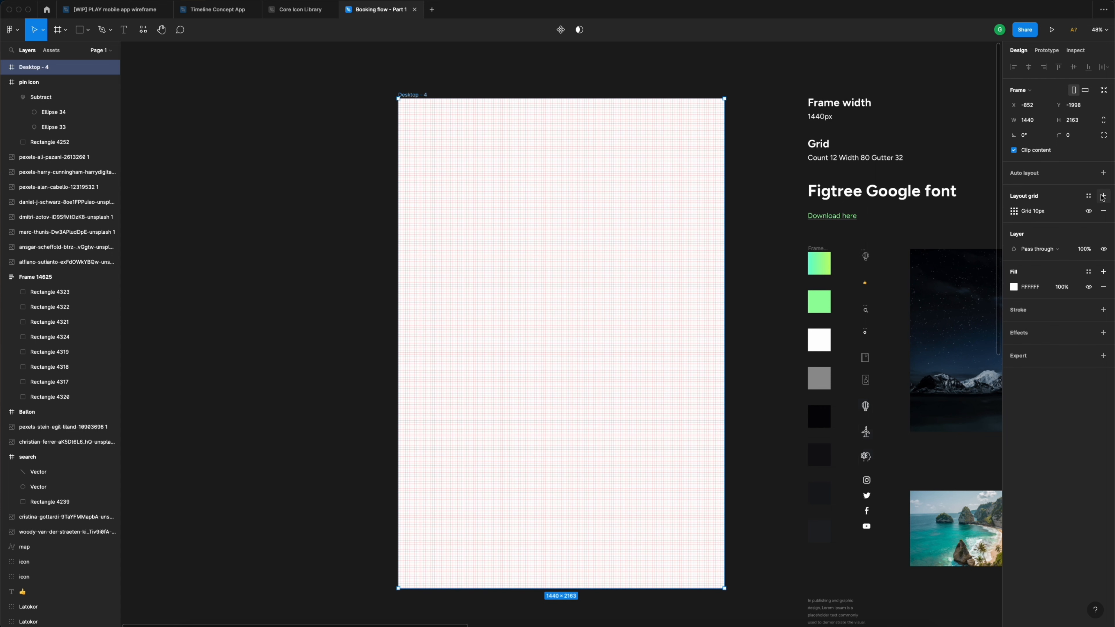
click(1014, 211)
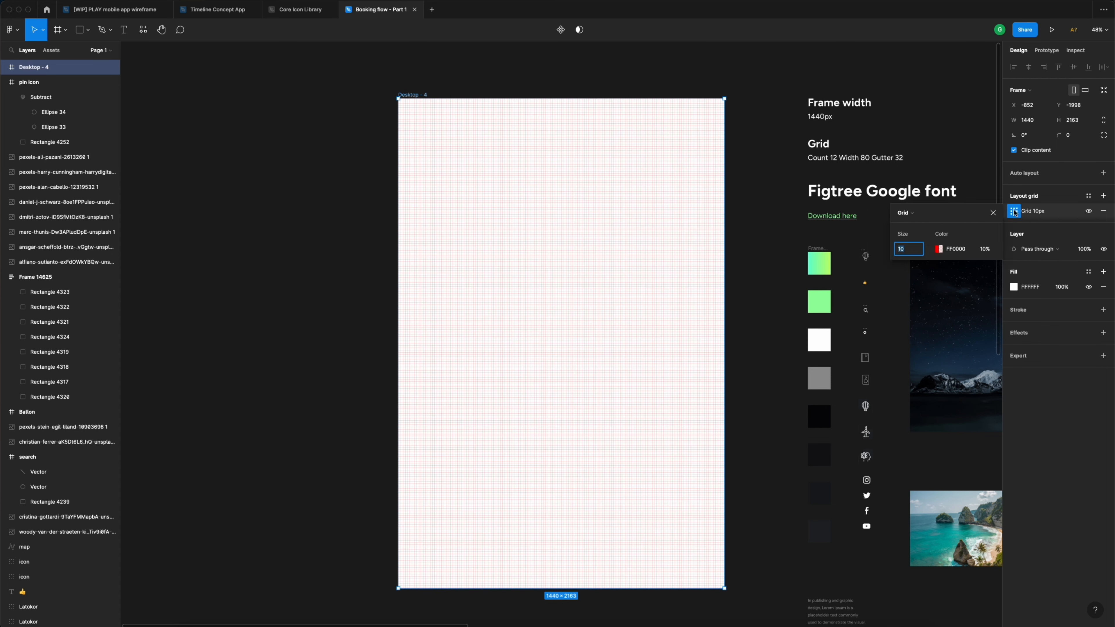
click(905, 214)
click(912, 224)
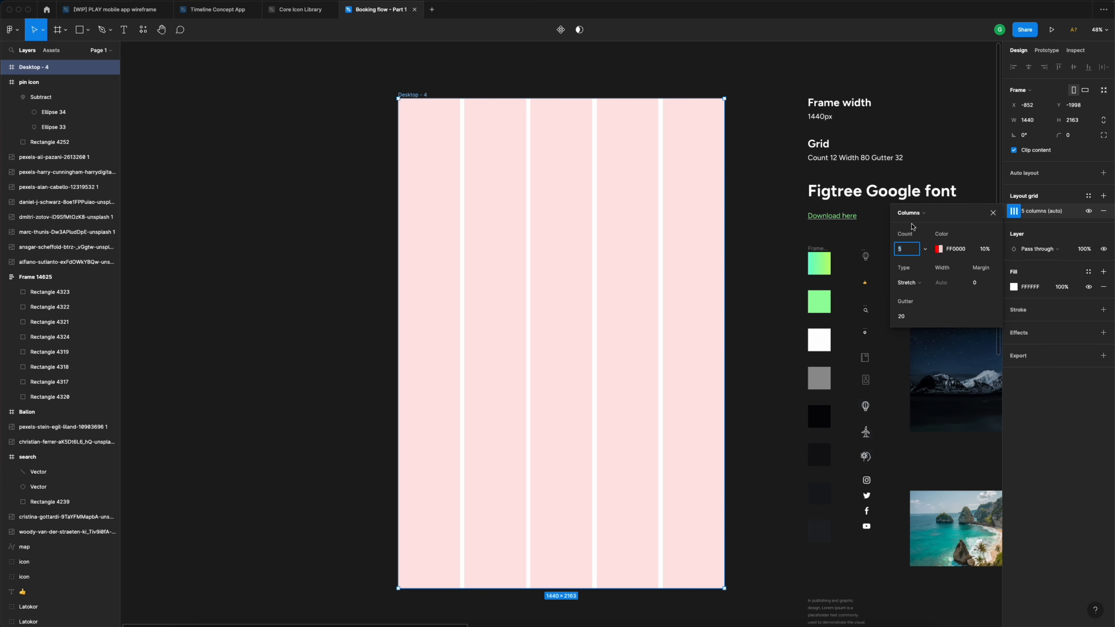
click(908, 250)
text(12)
click(915, 284)
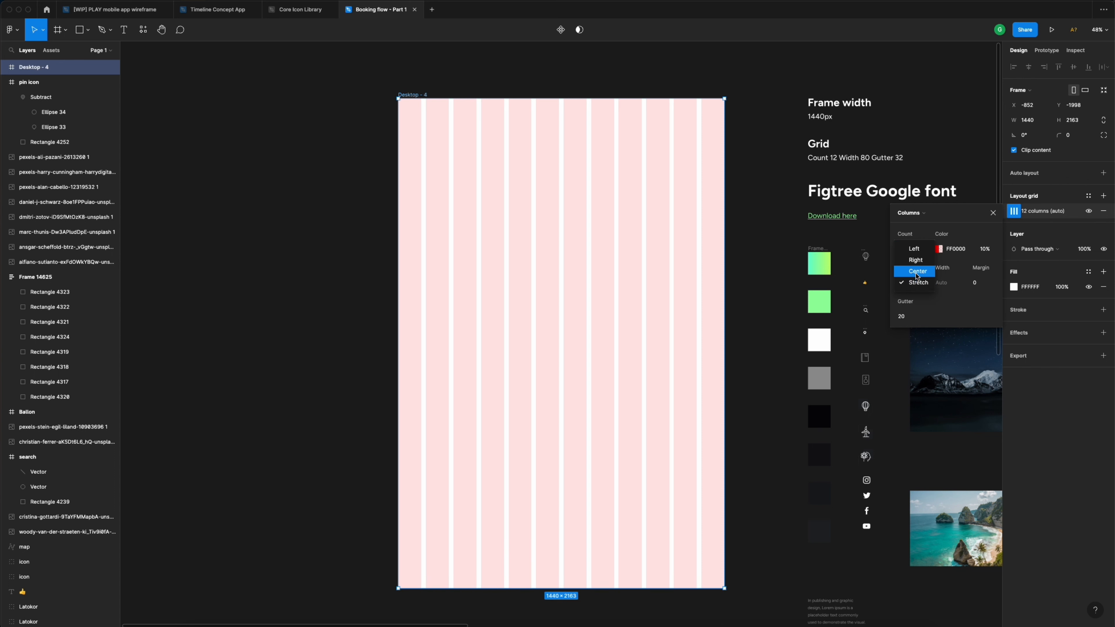
click(918, 275)
click(948, 285)
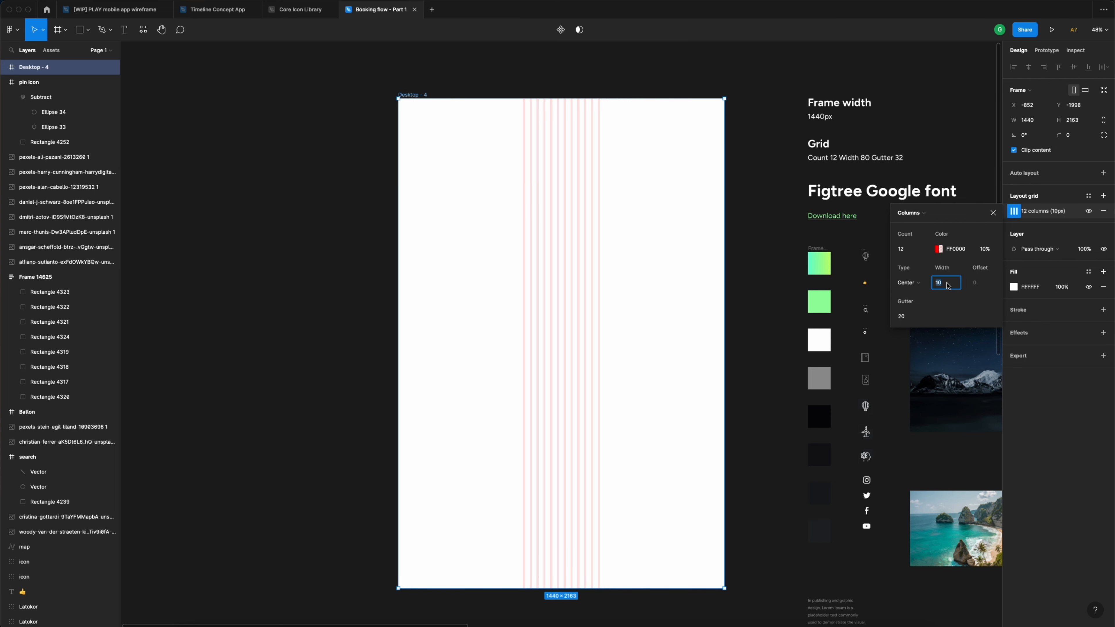
text(8)
click(909, 317)
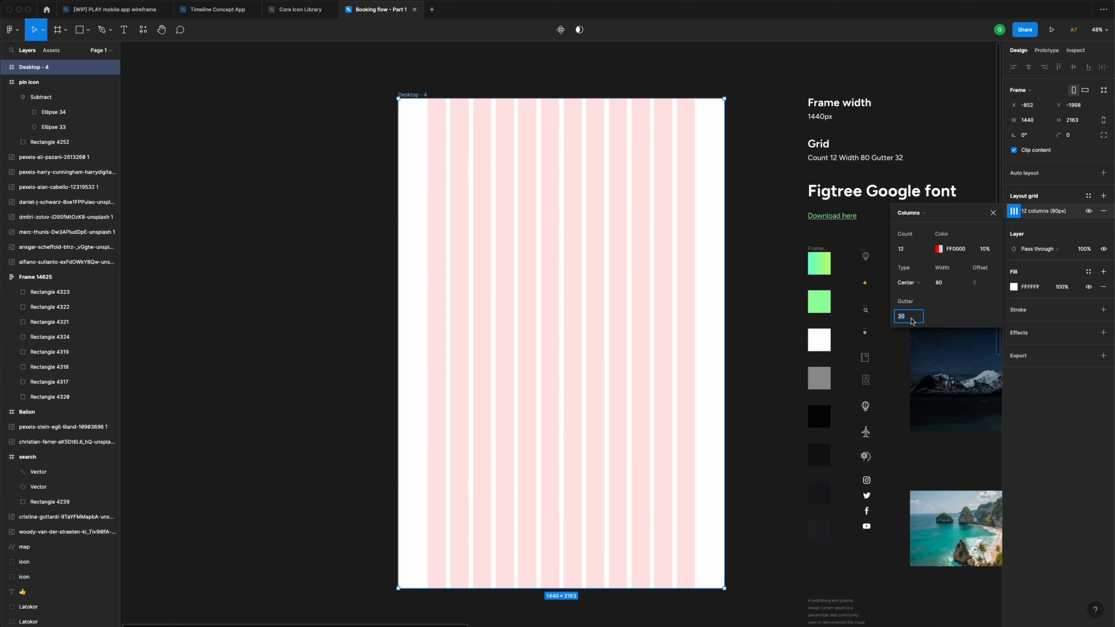
text(32)
key(Return)
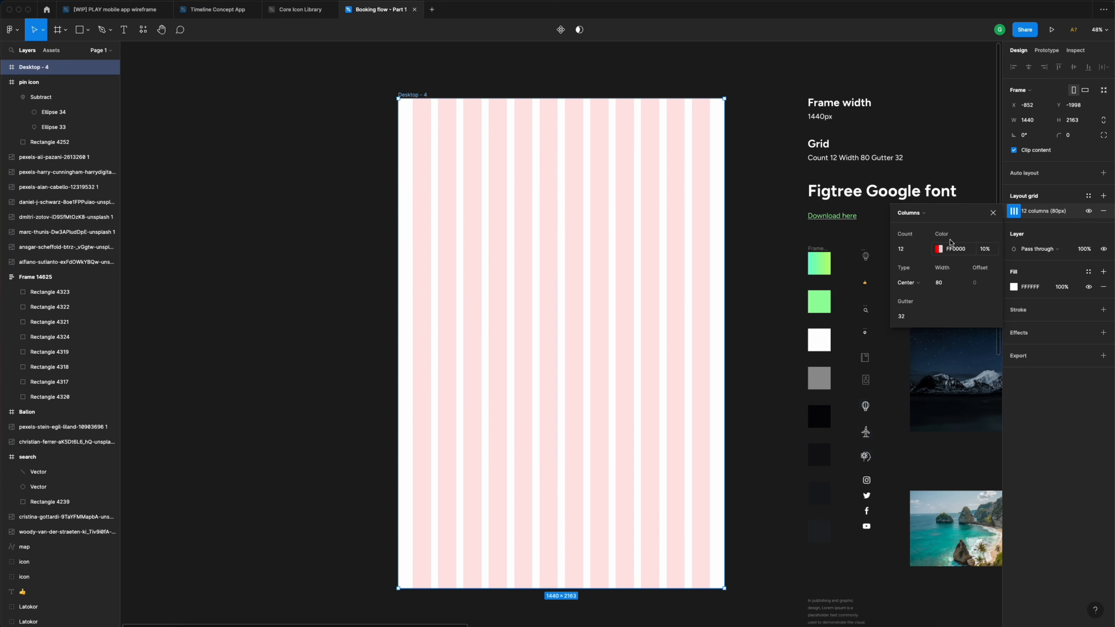
click(994, 213)
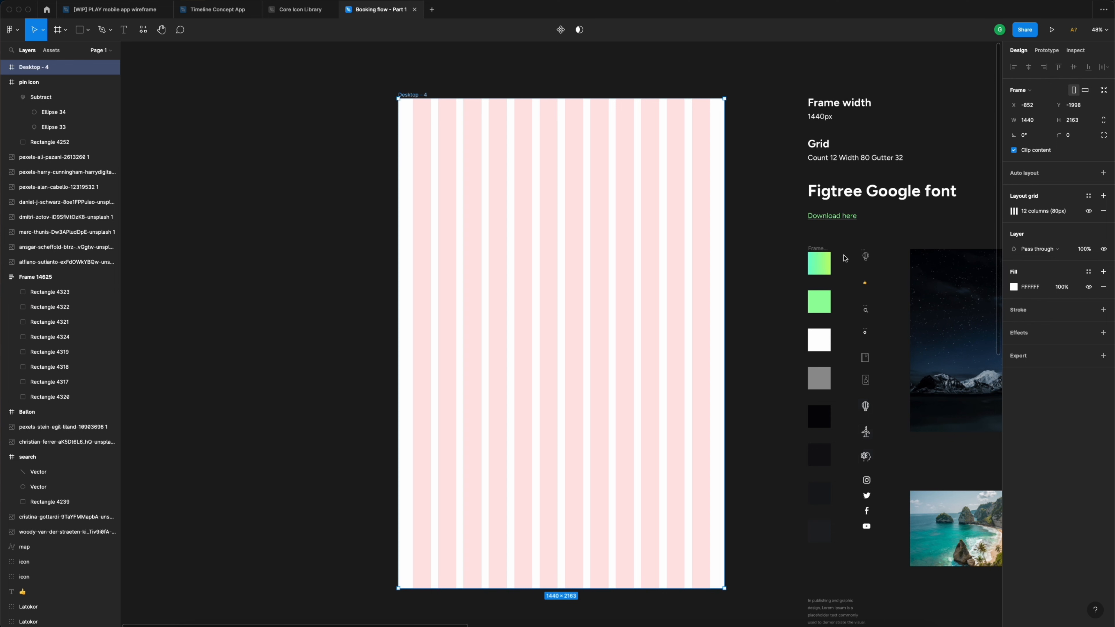
- Pan across to the colour samples, deselect the frame and select the green gradient swatch rectangle
scroll(862, 257, right, 5)
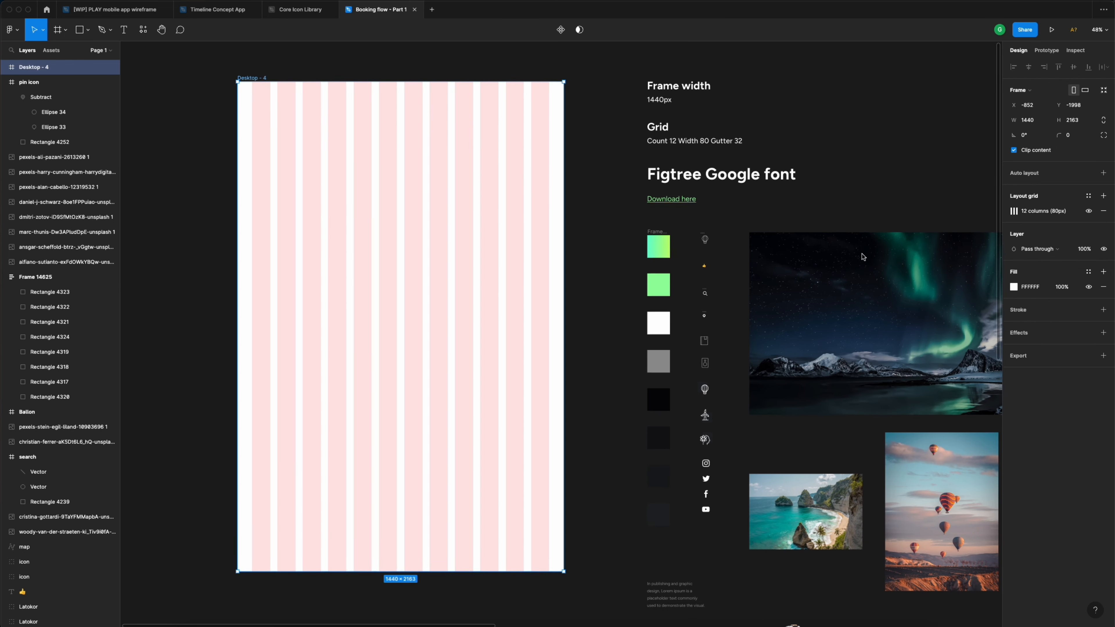
scroll(863, 257, down, 1)
scroll(862, 257, up, 1)
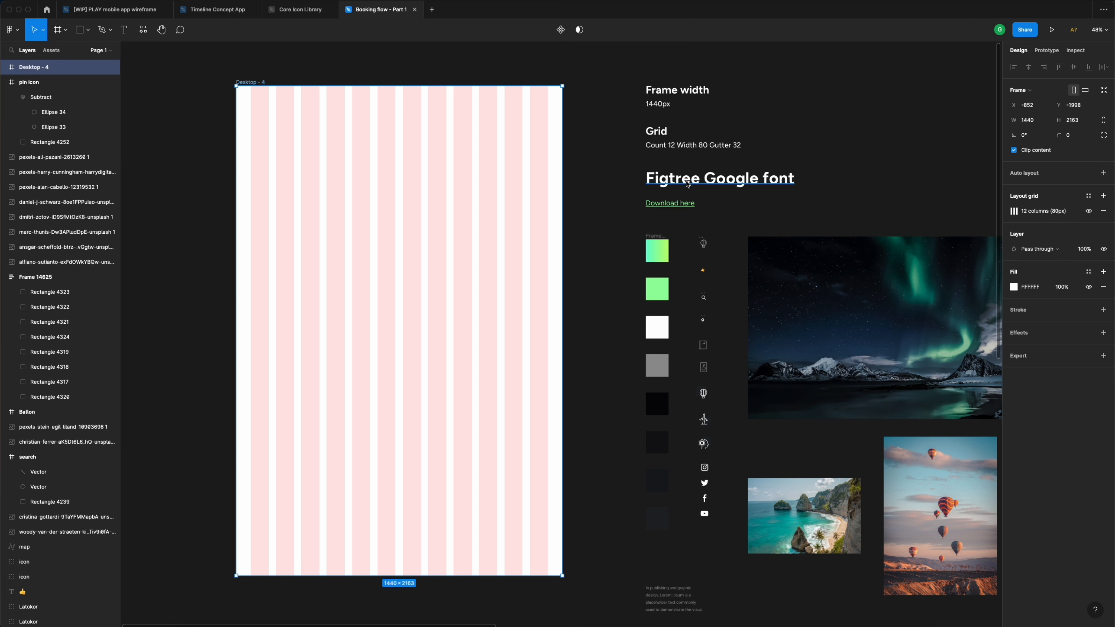
scroll(688, 184, left, 5)
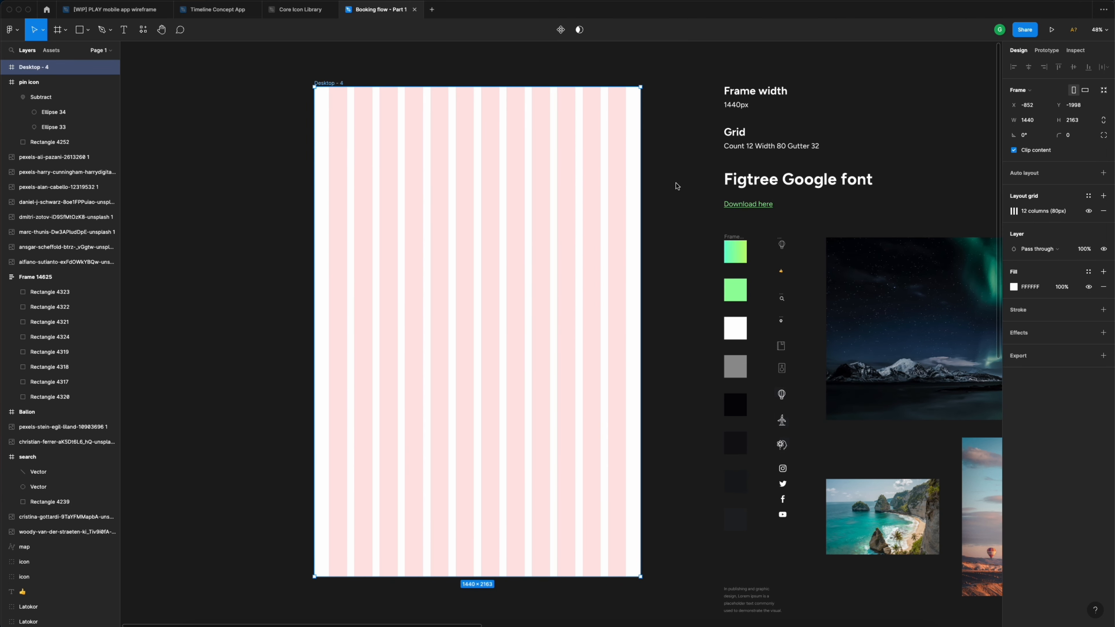
click(677, 186)
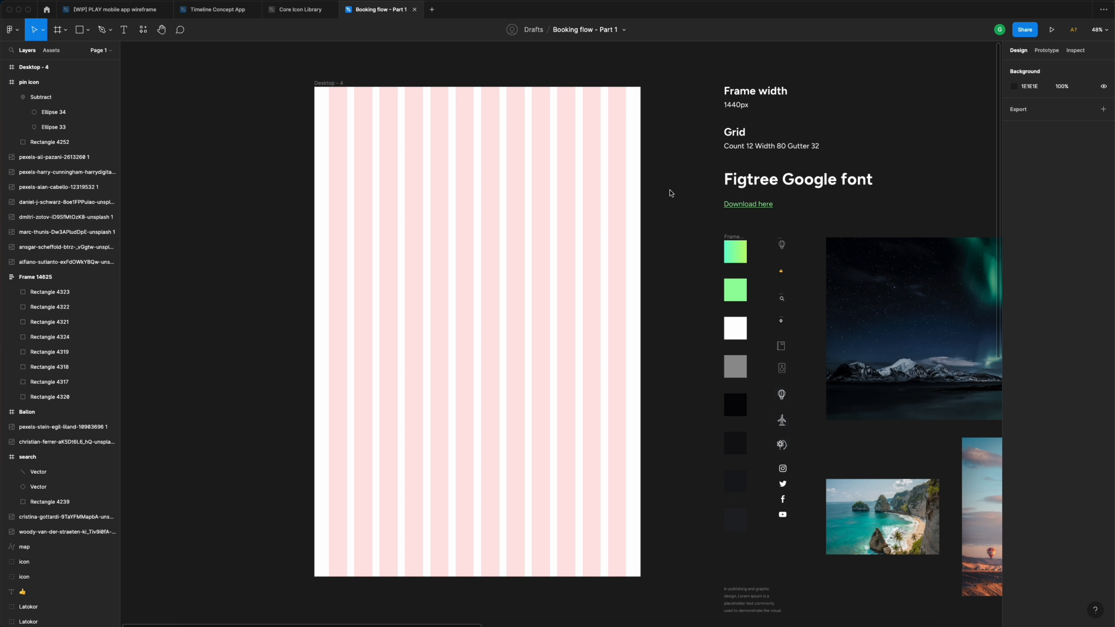
click(733, 252)
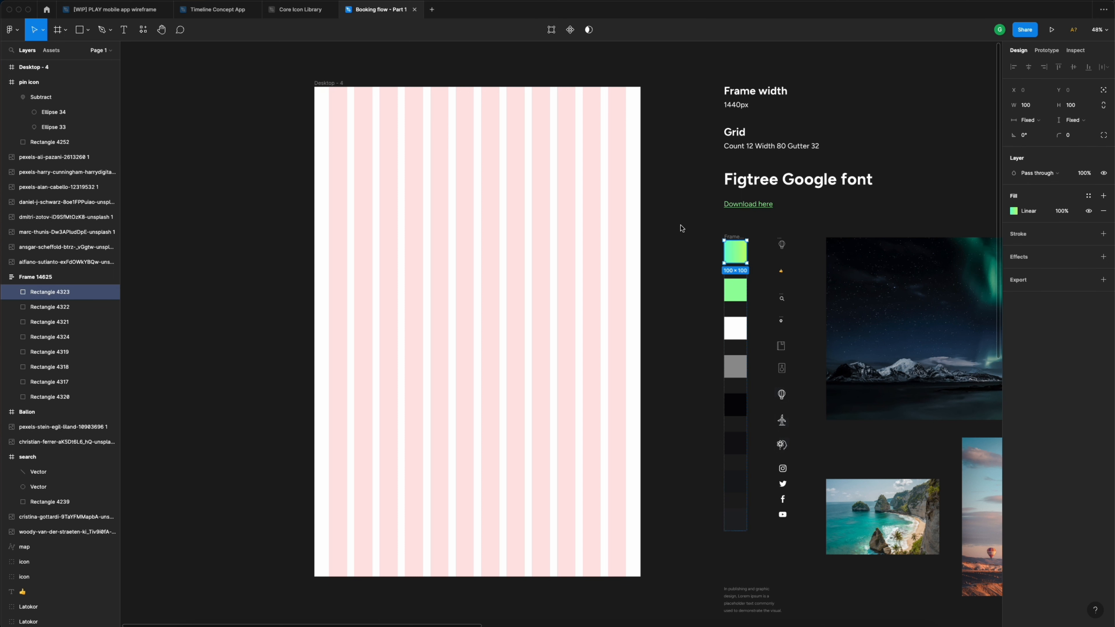
scroll(682, 227, left, 3)
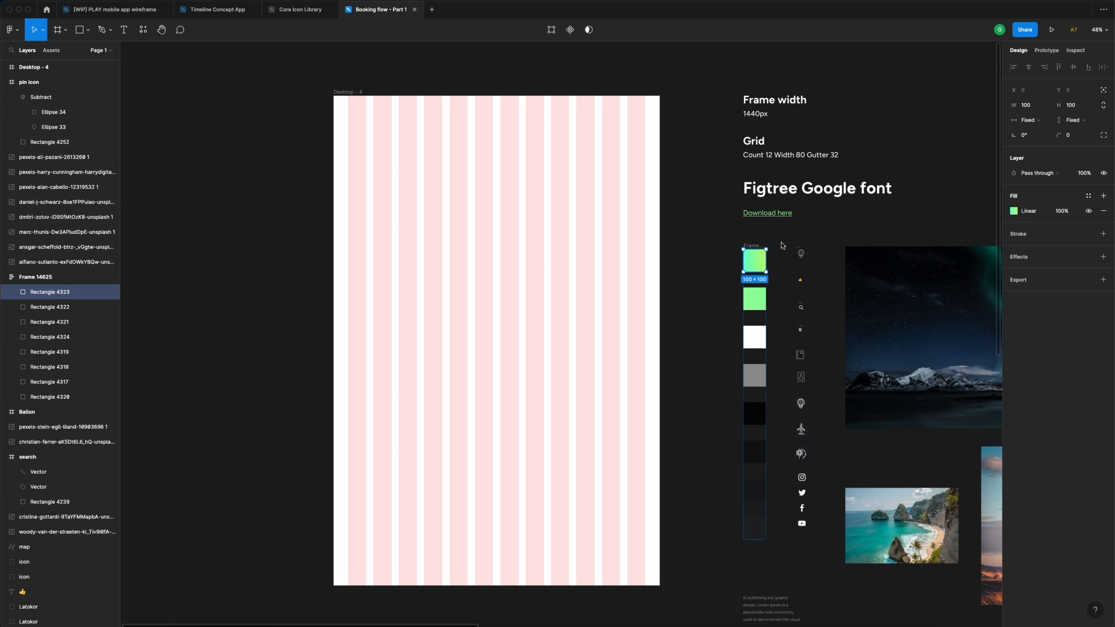
- Save the gradient swatch's fill as a colour style named 'Neon gradient'
click(1089, 197)
click(1100, 213)
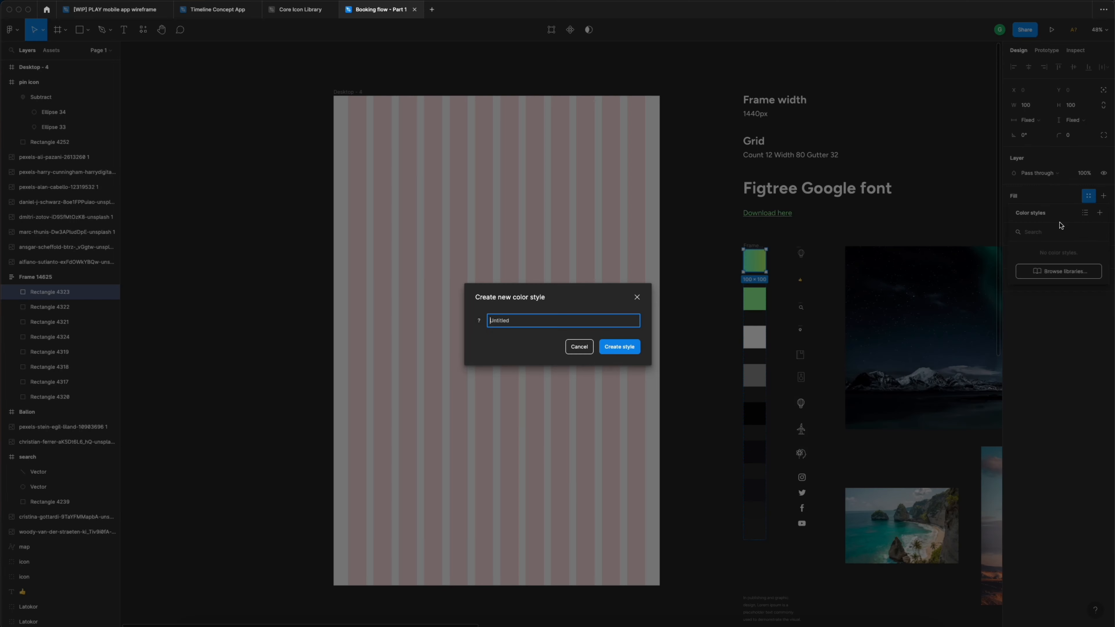
text(Neon gradient)
click(620, 347)
- Save the solid green swatch's fill as the colour style 'Neon'
click(752, 306)
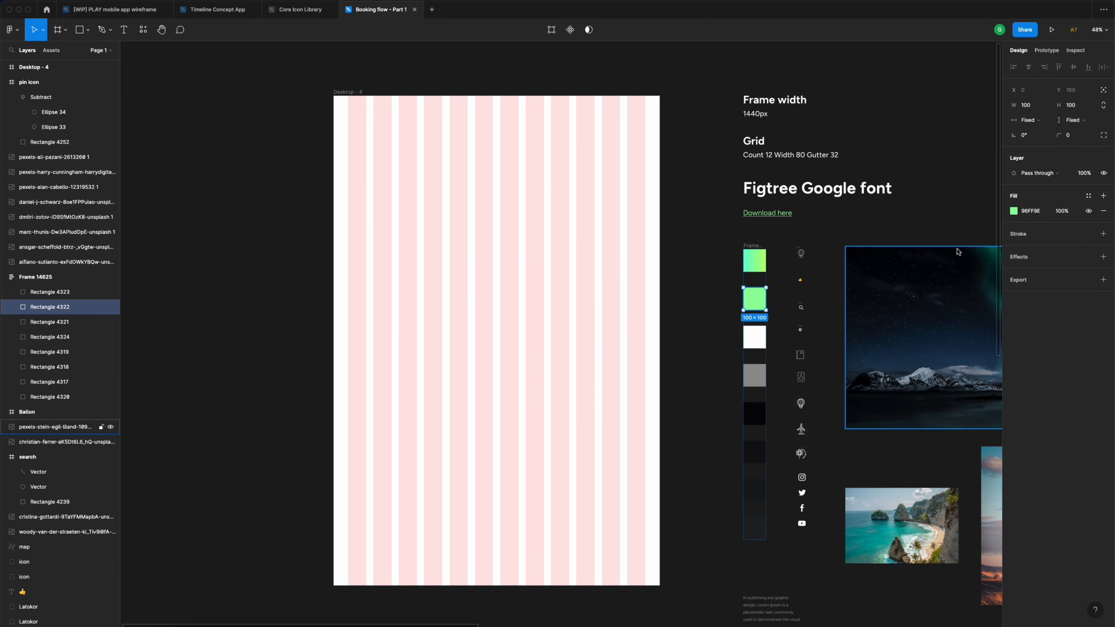
click(1090, 197)
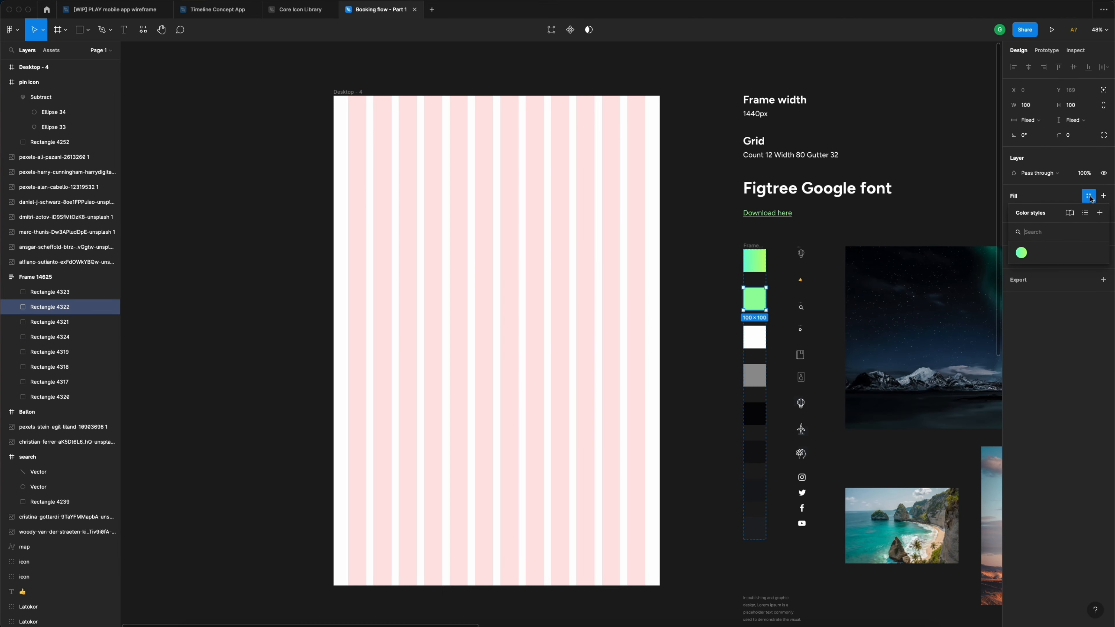
click(1100, 213)
text(Neon)
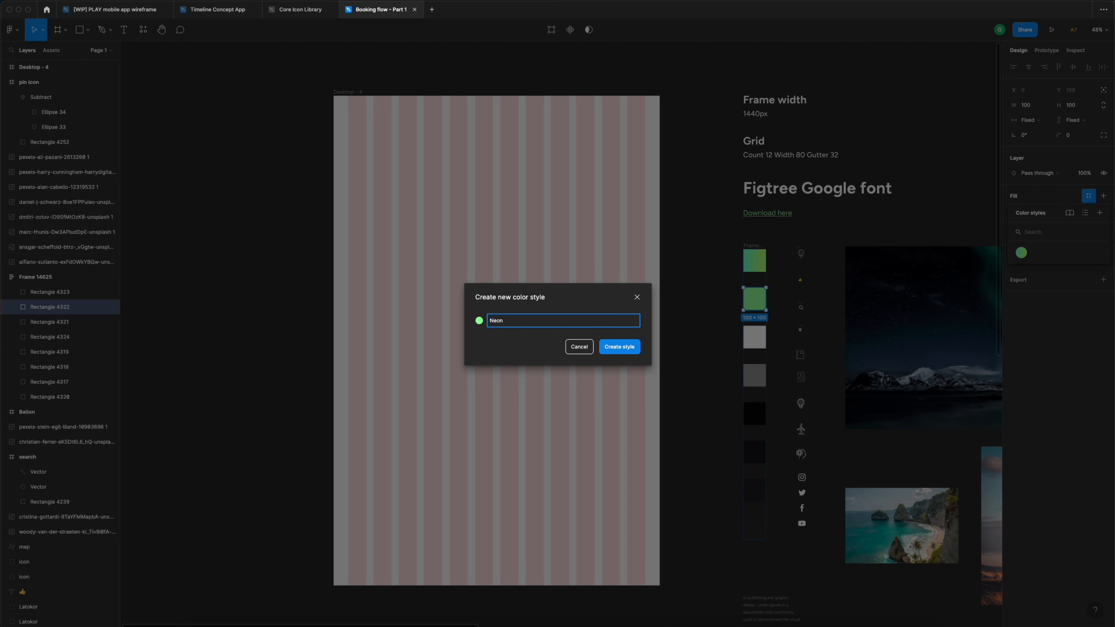
key(Return)
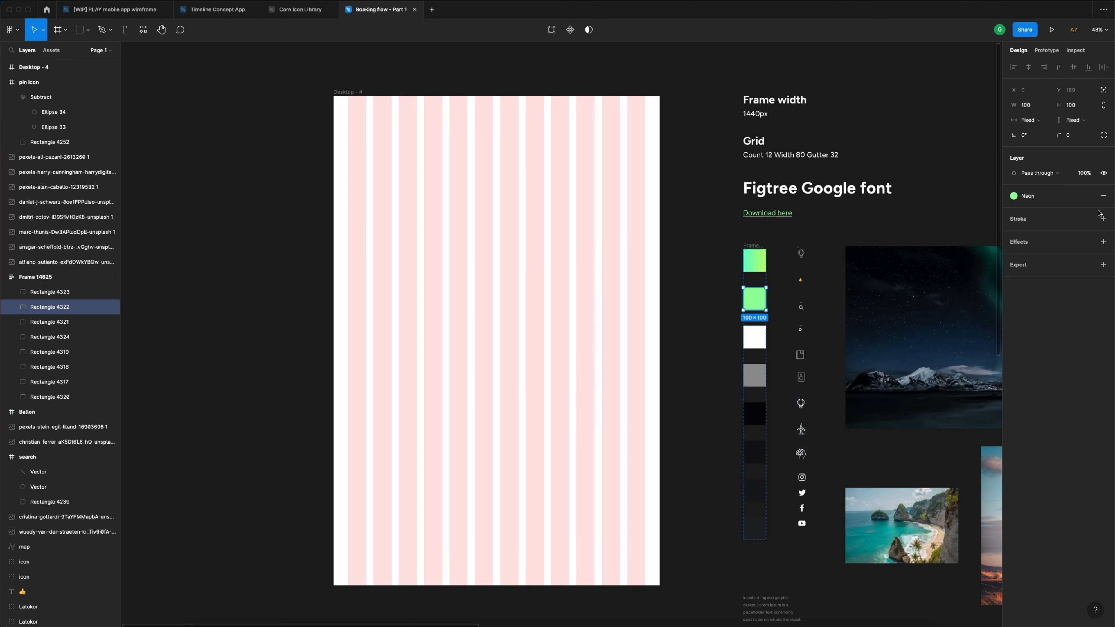
- Save the white swatch's fill as the colour style 'White'
click(750, 338)
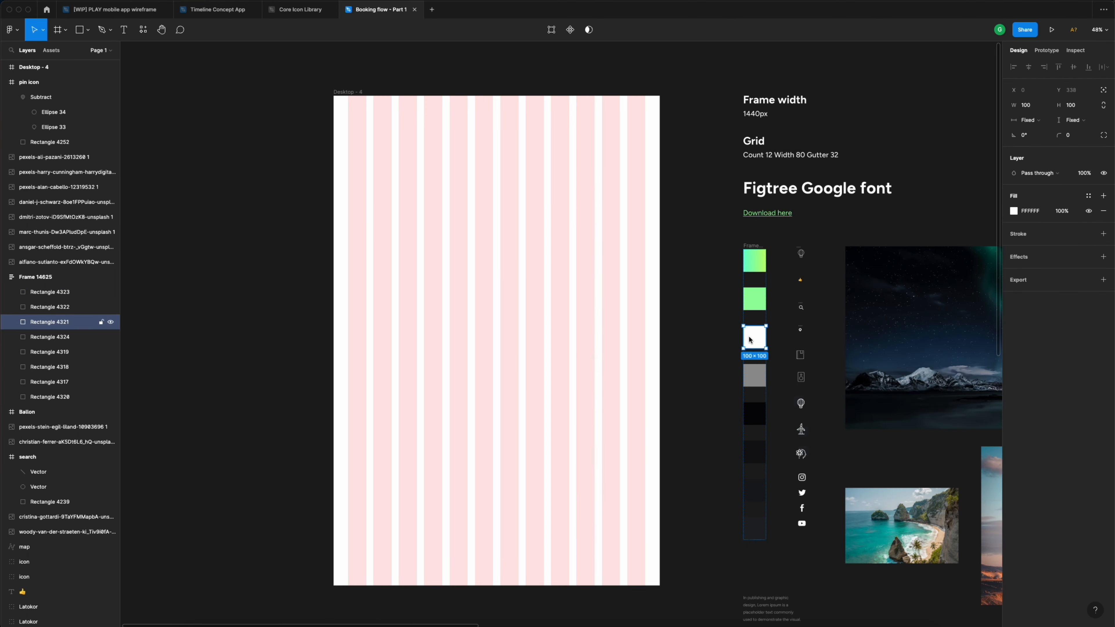
click(1090, 197)
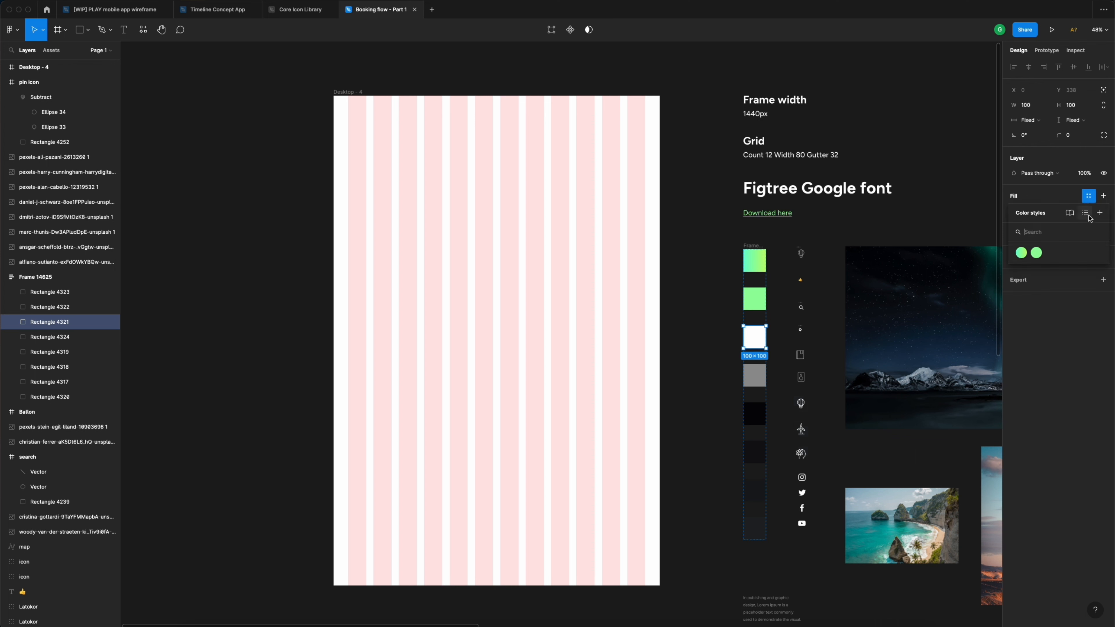
click(1099, 213)
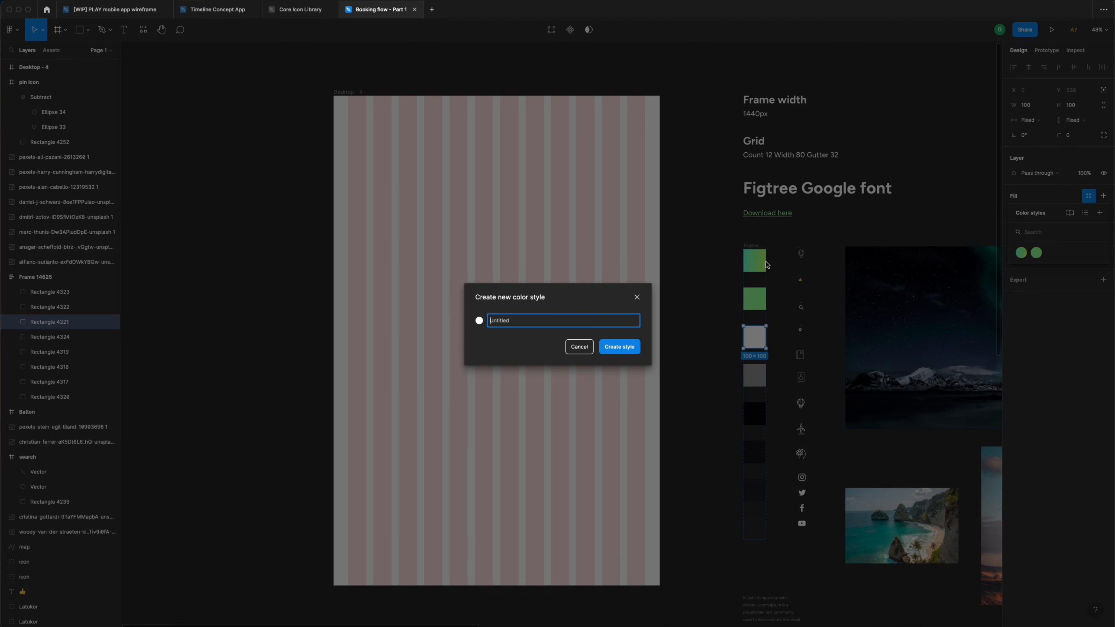
text(White)
key(Return)
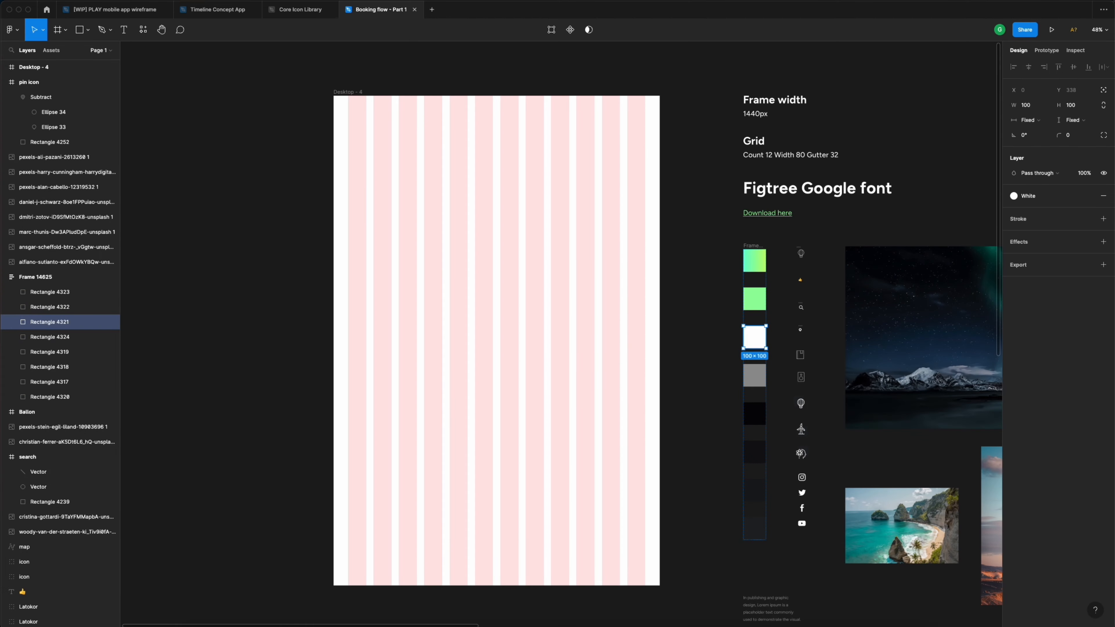
- Save the grey swatch's fill as the colour style 'Grey'
click(750, 380)
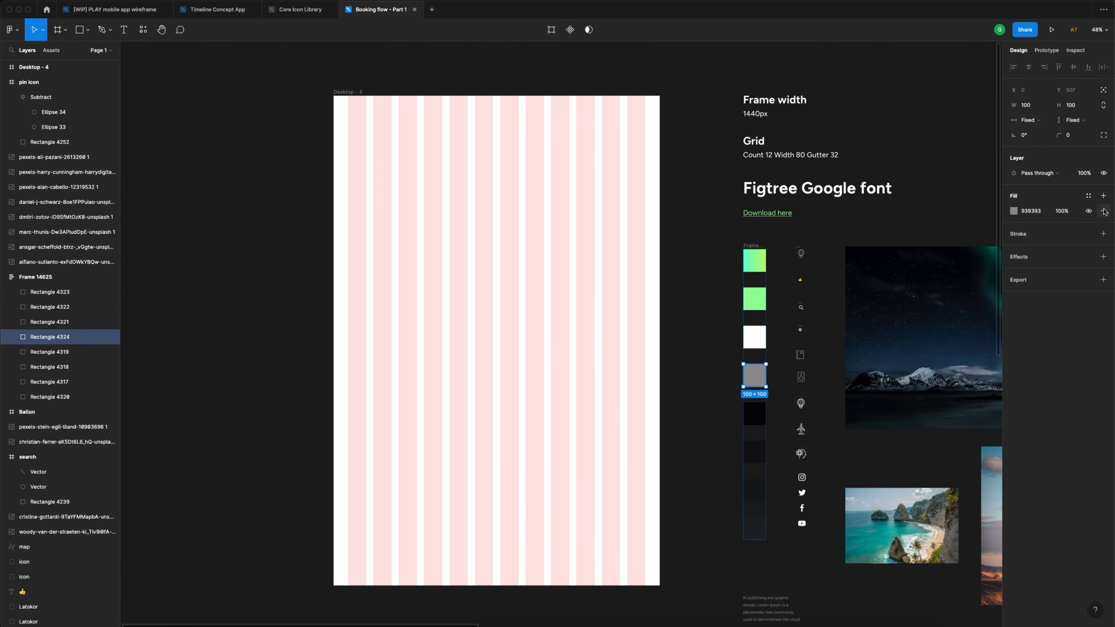
click(1089, 196)
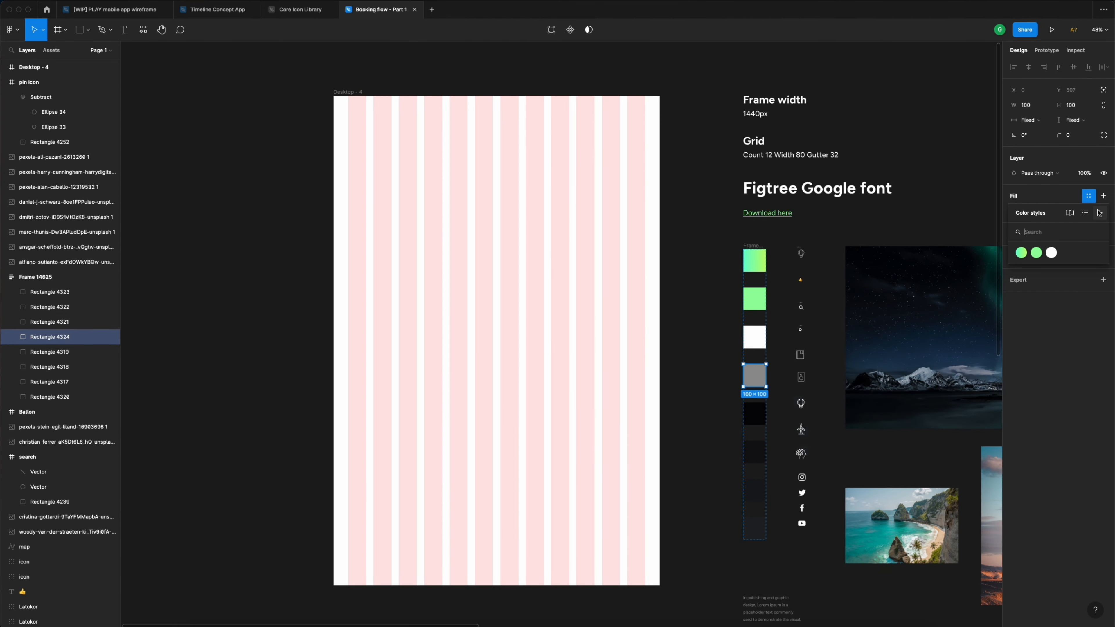
click(1099, 212)
text(Grey)
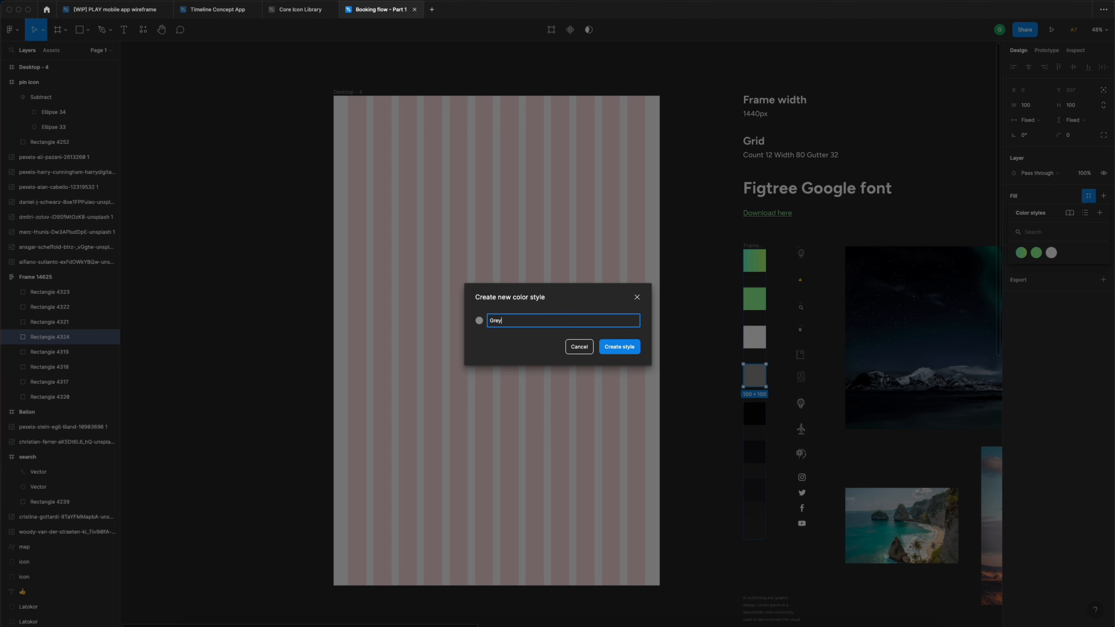
key(Return)
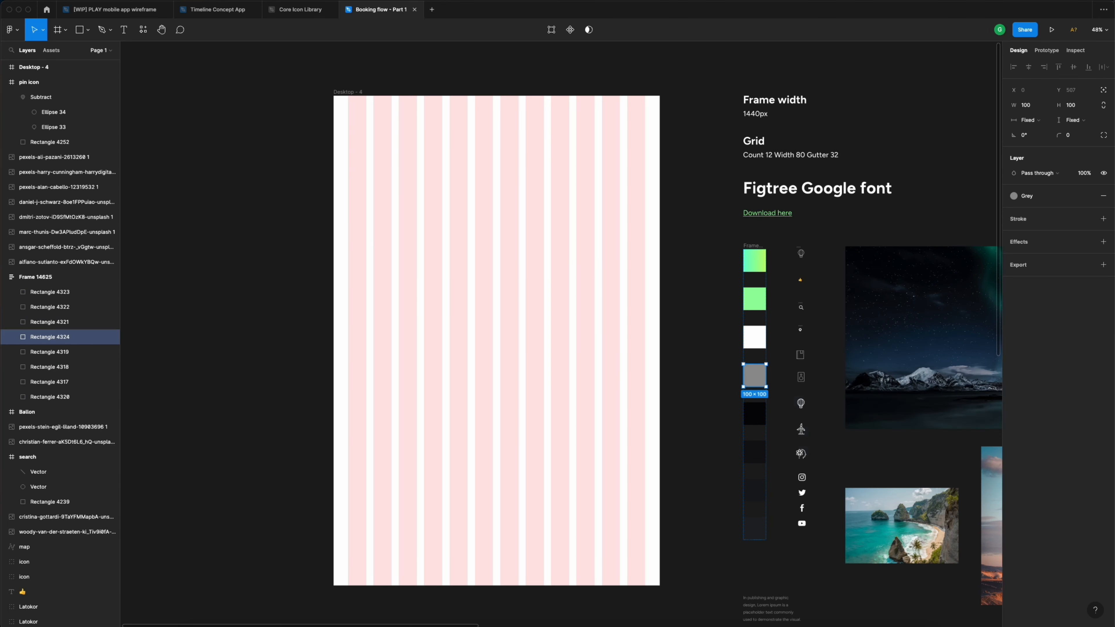
- Save the black swatch's fill as the colour style 'Dark blue'
click(761, 417)
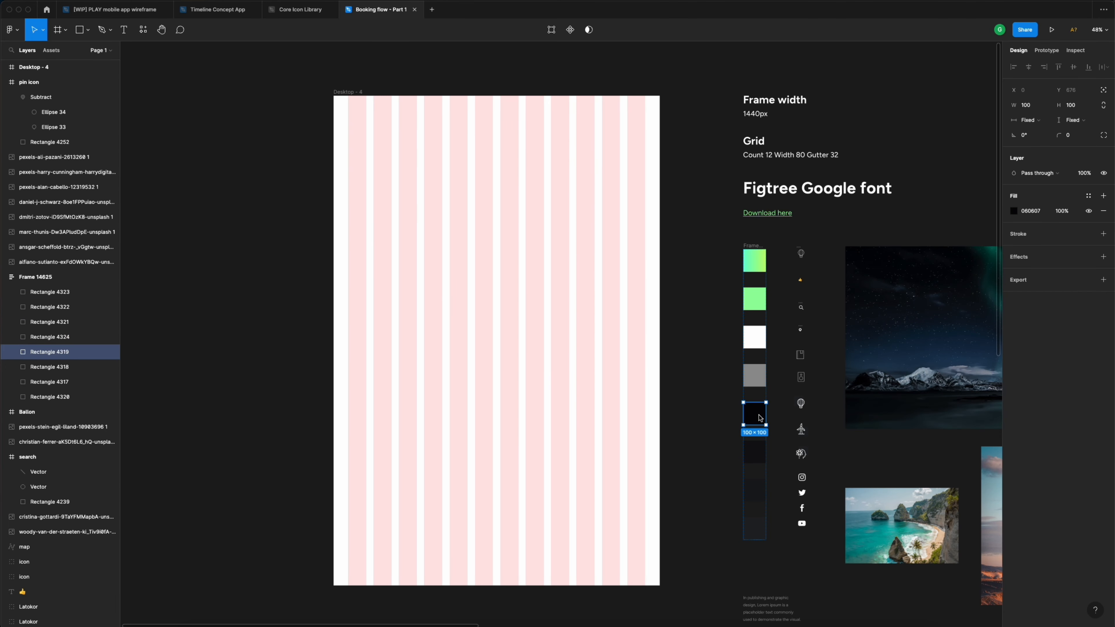
click(1089, 197)
click(1099, 213)
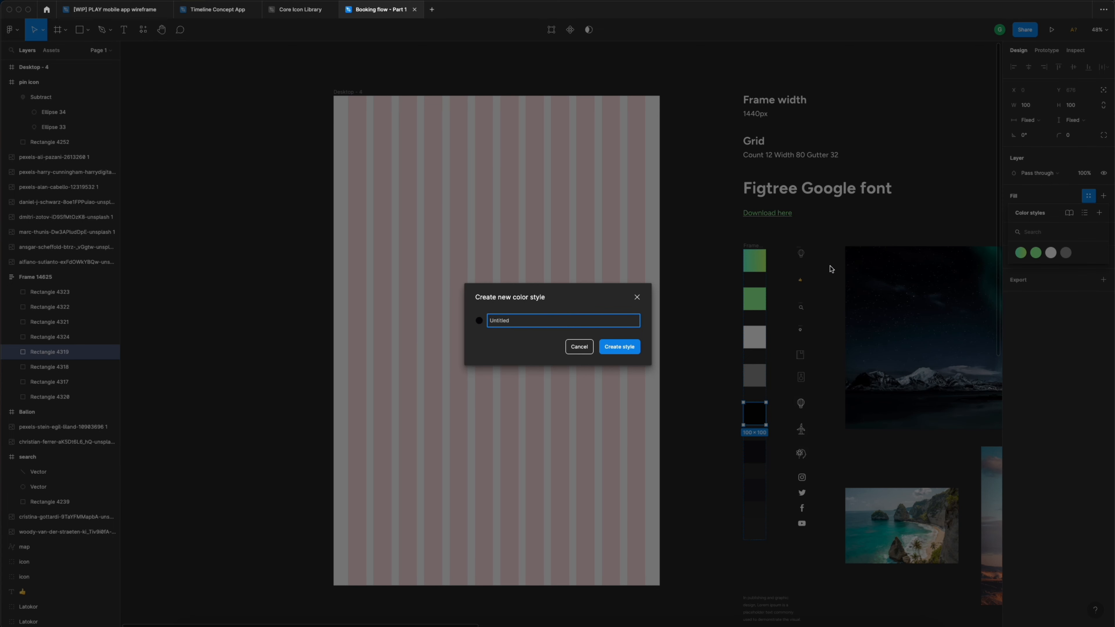
text(Dark blue)
key(Return)
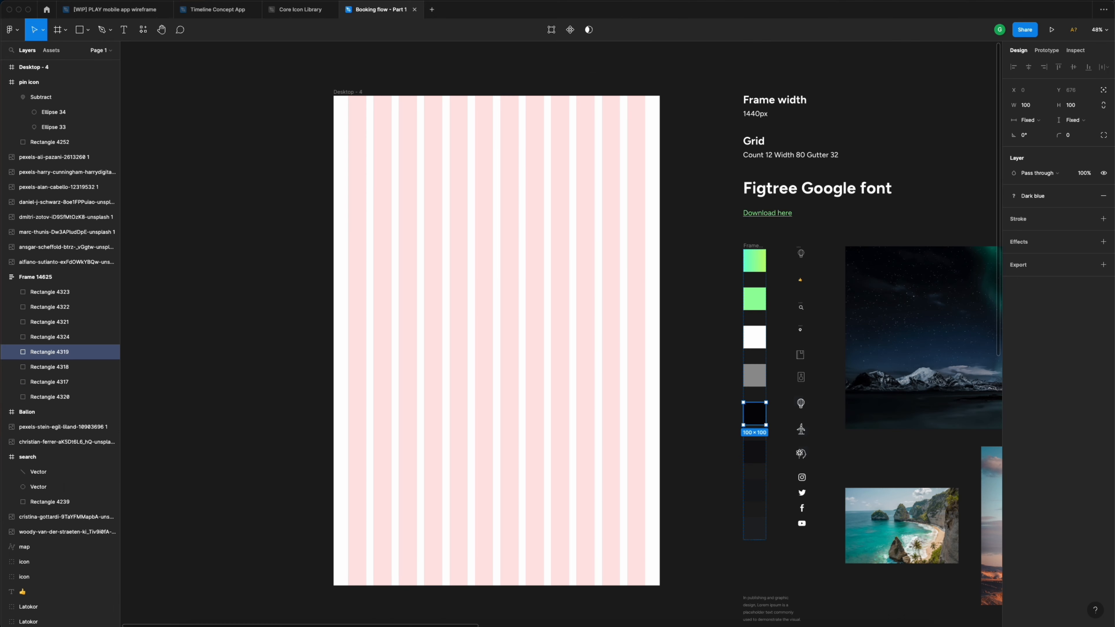
- Save the next dark swatch's fill as the colour style 'Light blue'
click(755, 450)
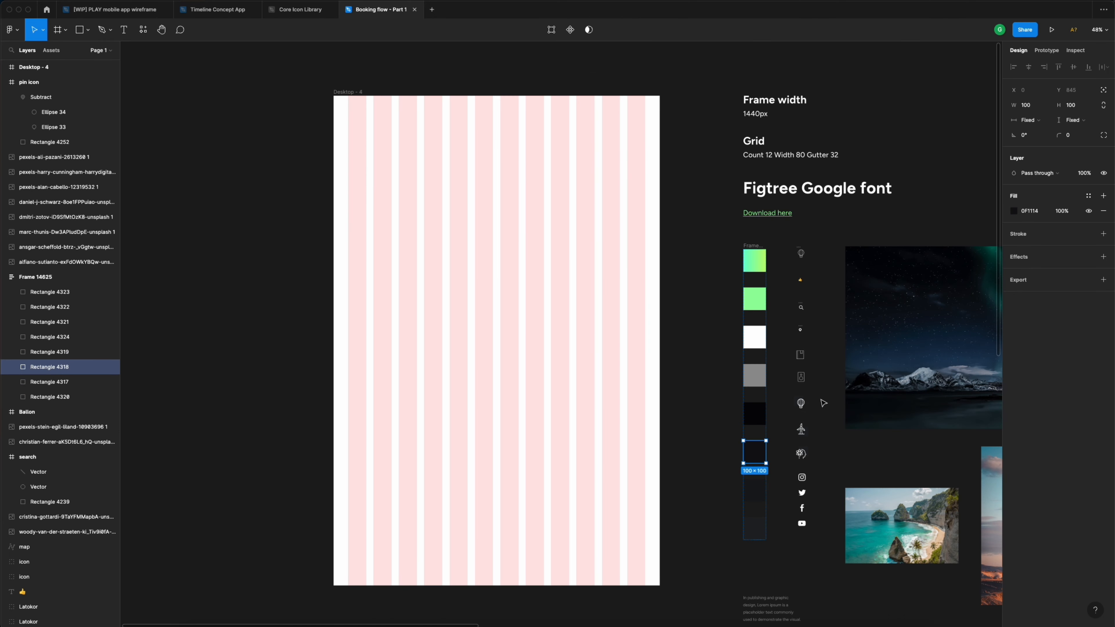
click(1089, 196)
click(1098, 214)
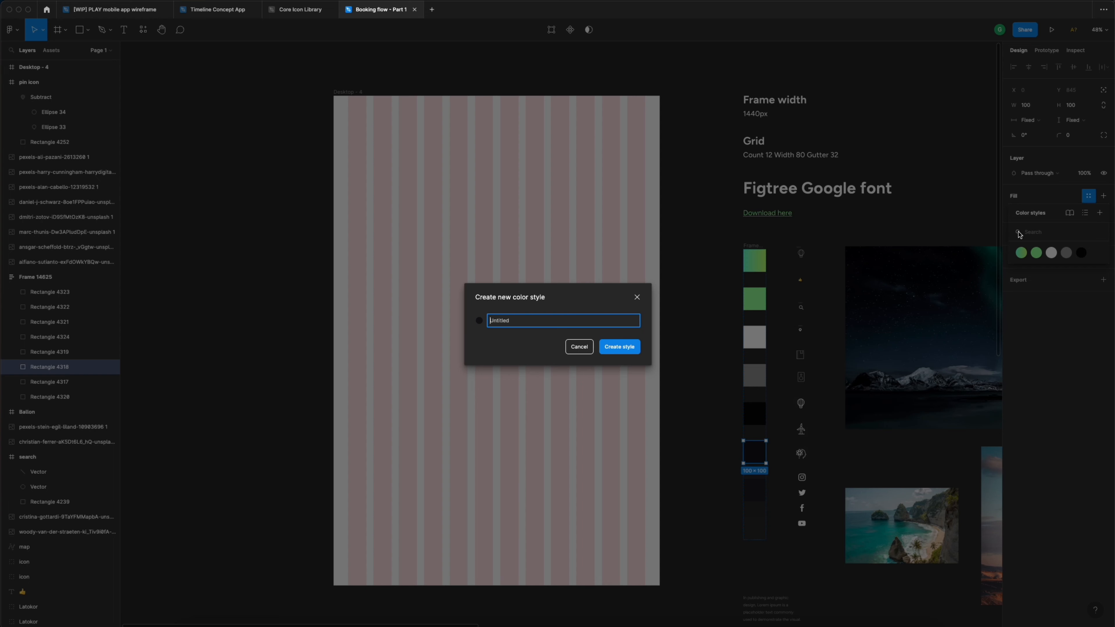
text(Light blue)
key(Return)
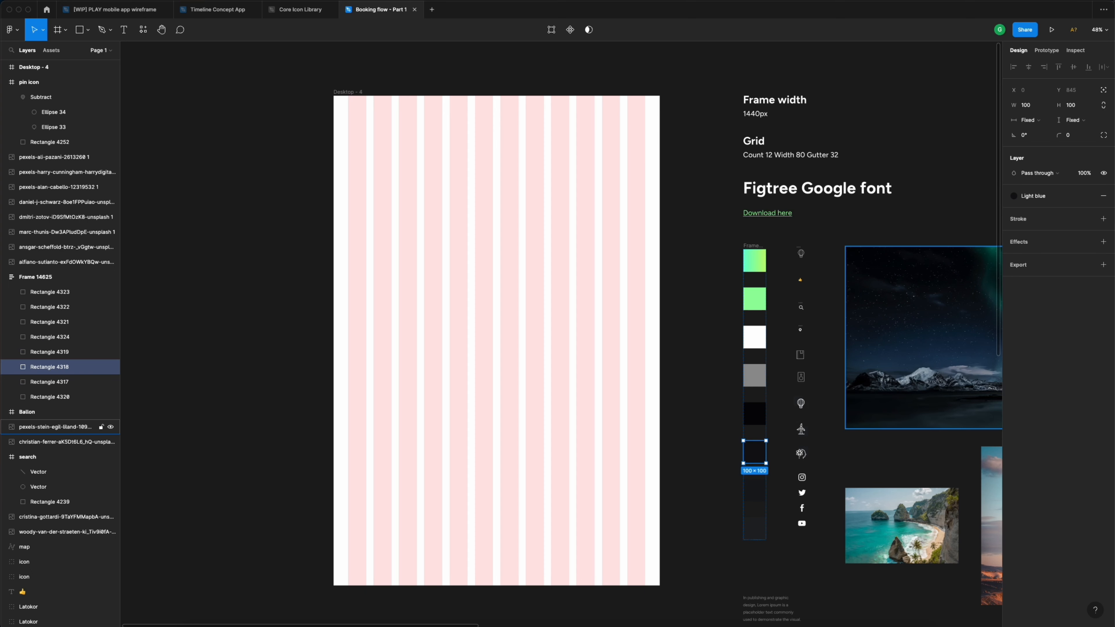
- Save the following dark swatch's fill as the colour style 'Light blue 2'
click(754, 493)
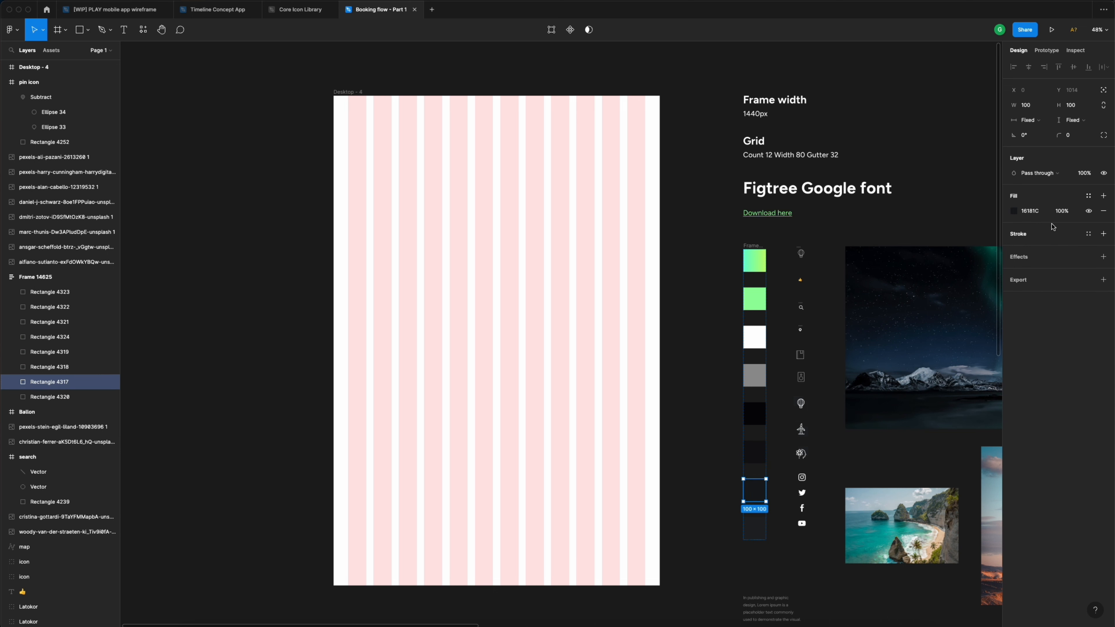
click(1089, 195)
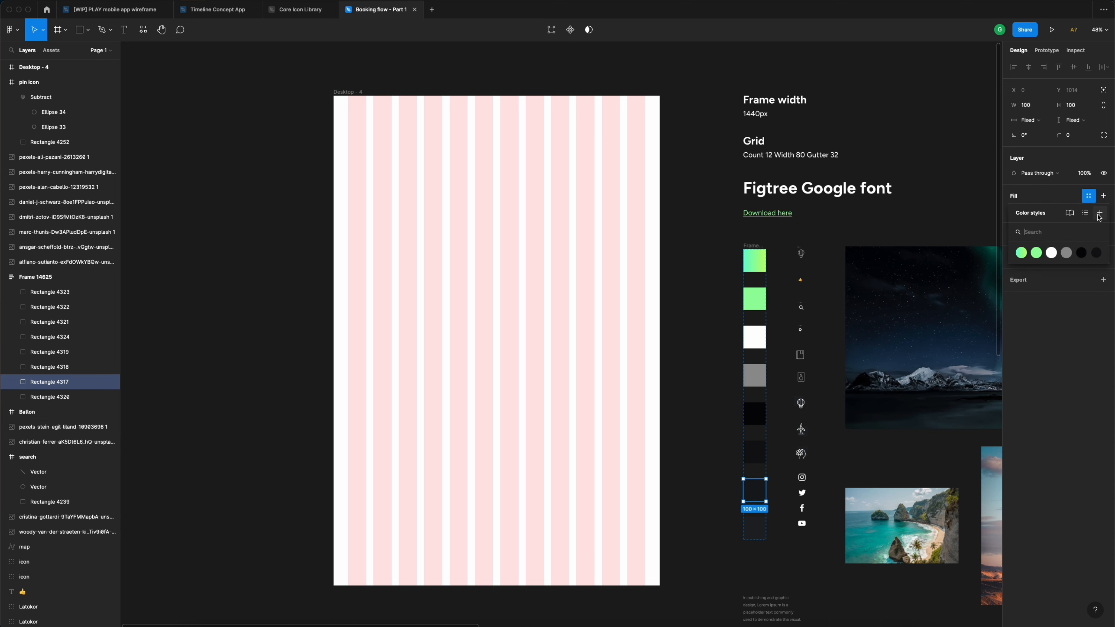
click(1099, 214)
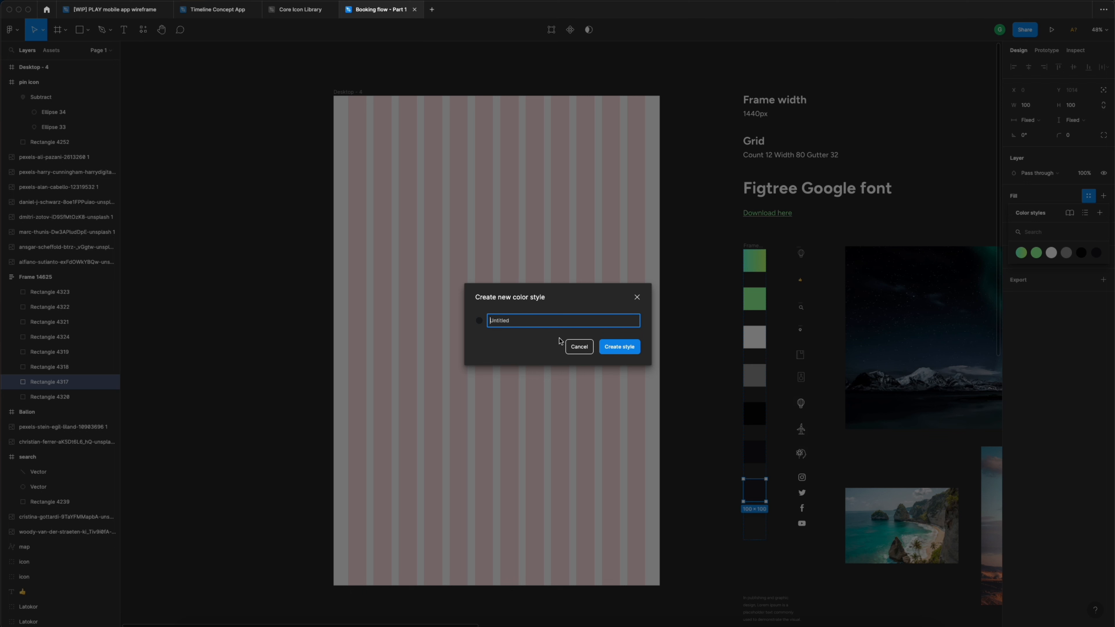
text(Light blue 2)
key(Return)
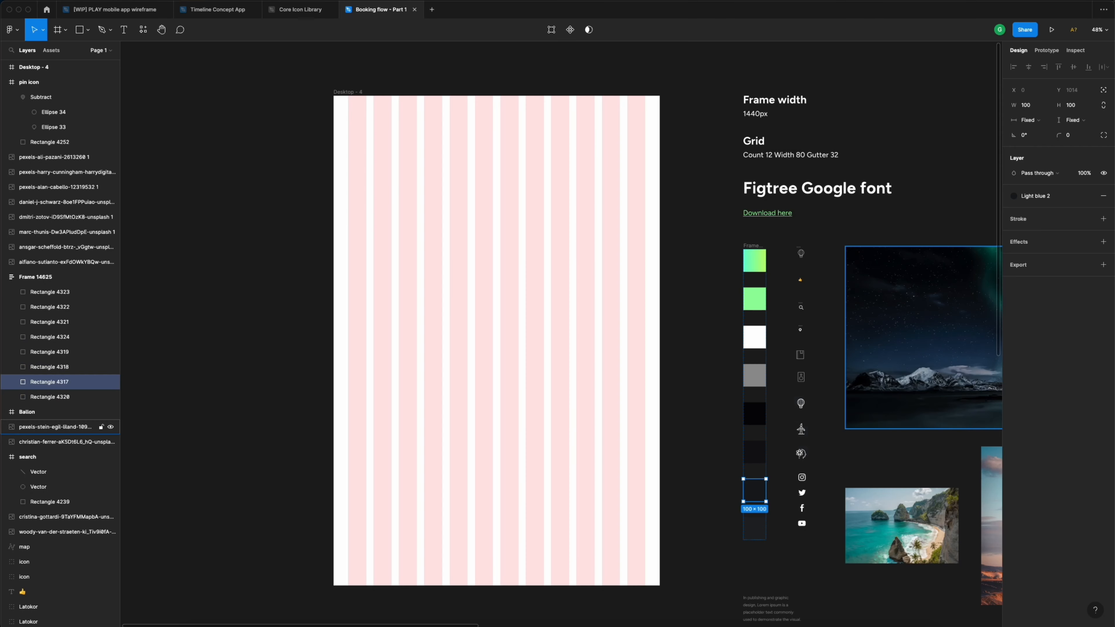
- Save the last dark swatch's fill as the colour style 'Light blue 3', then deselect
click(752, 528)
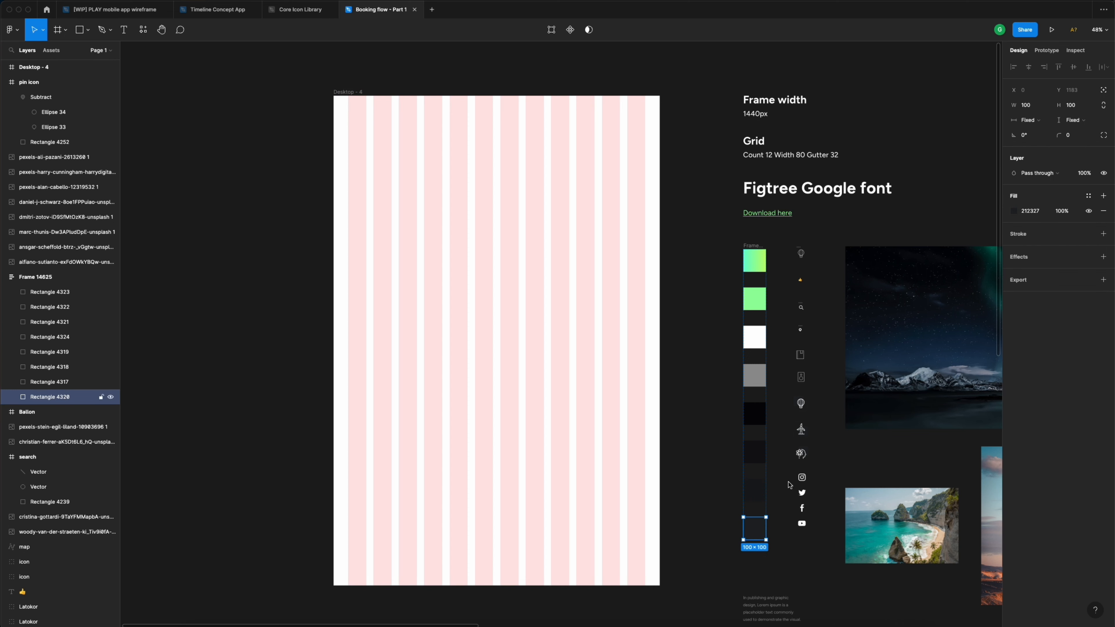
click(1090, 196)
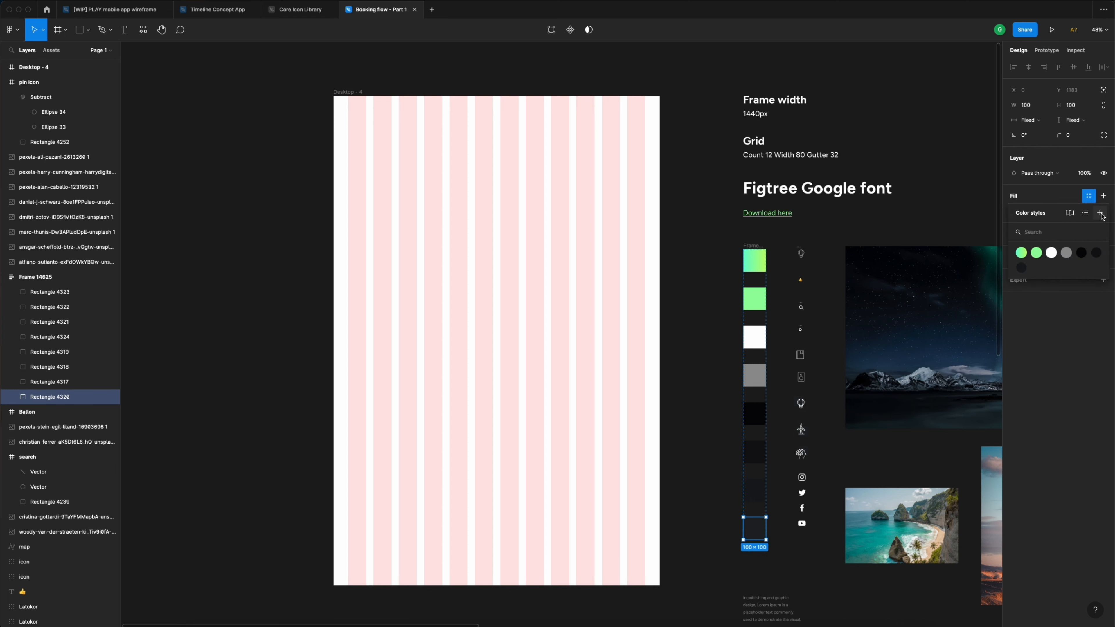
click(1100, 213)
text(Light)
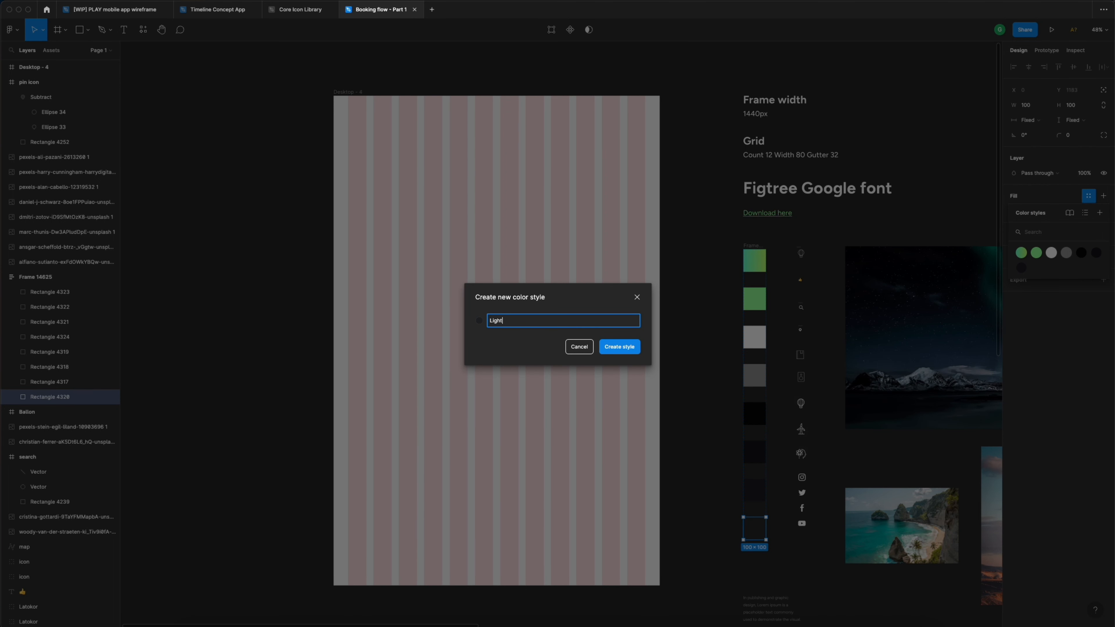
text( blue 3)
key(Return)
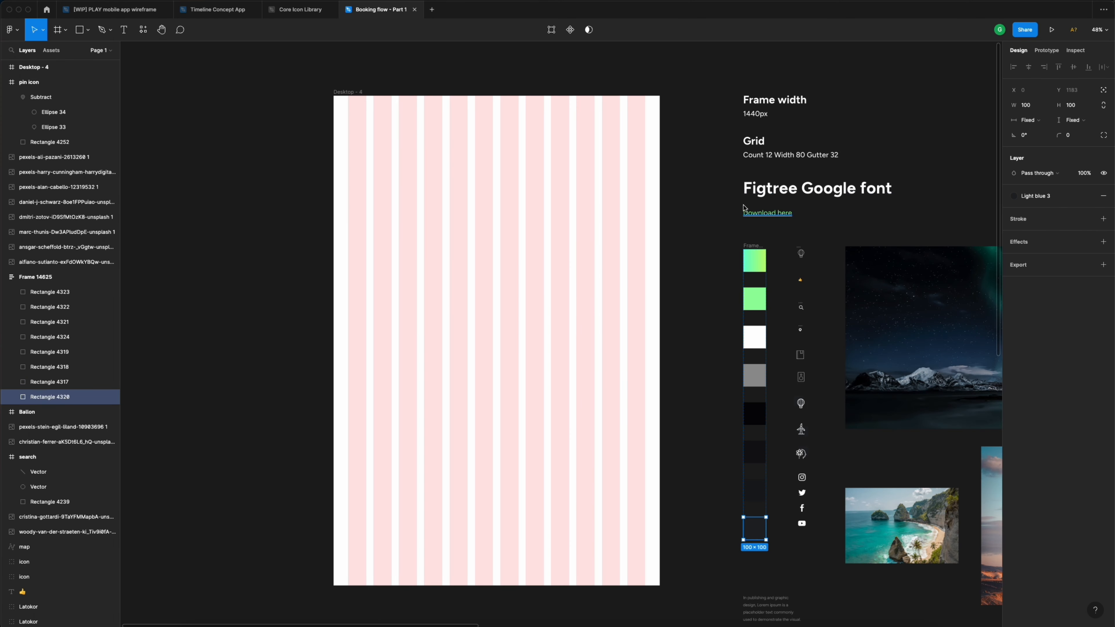
click(699, 183)
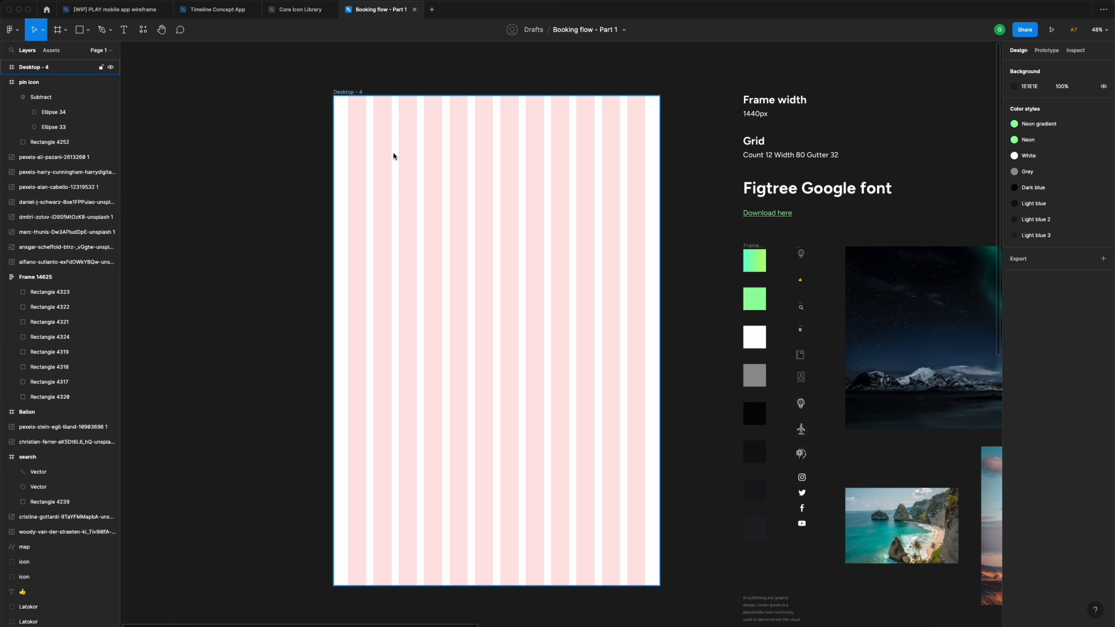
key(r)
drag(374, 140, 605, 292)
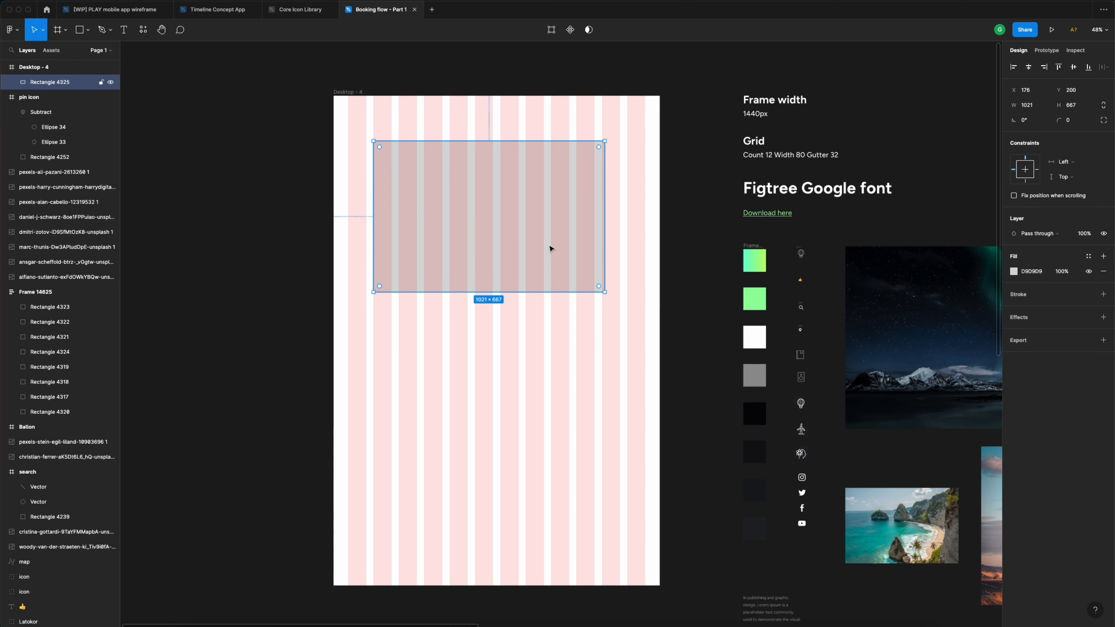
drag(502, 222, 467, 190)
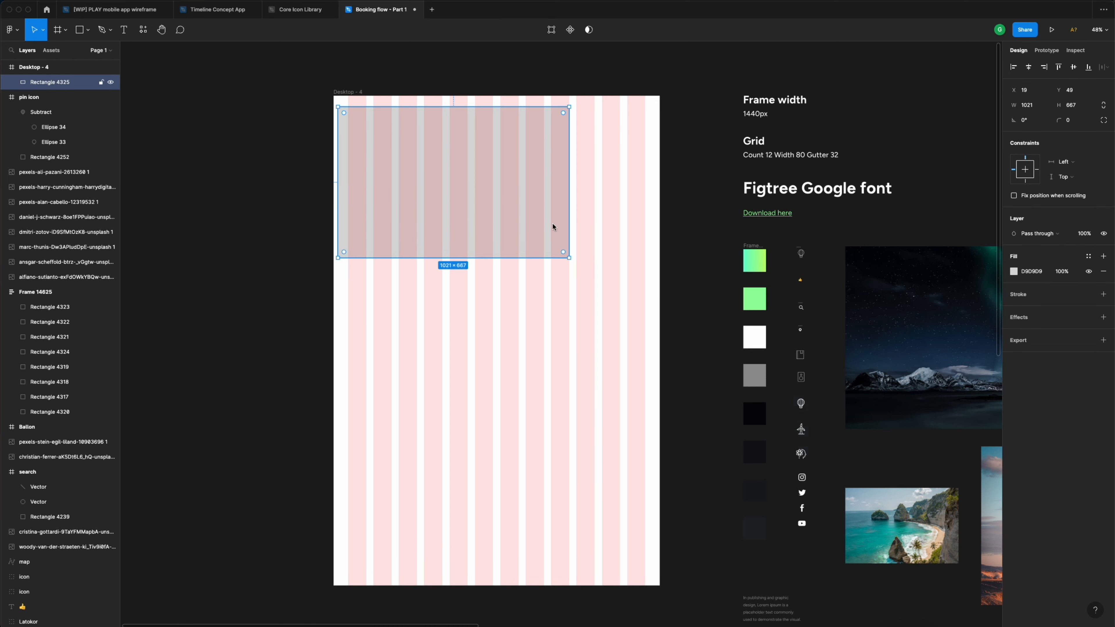
click(1088, 256)
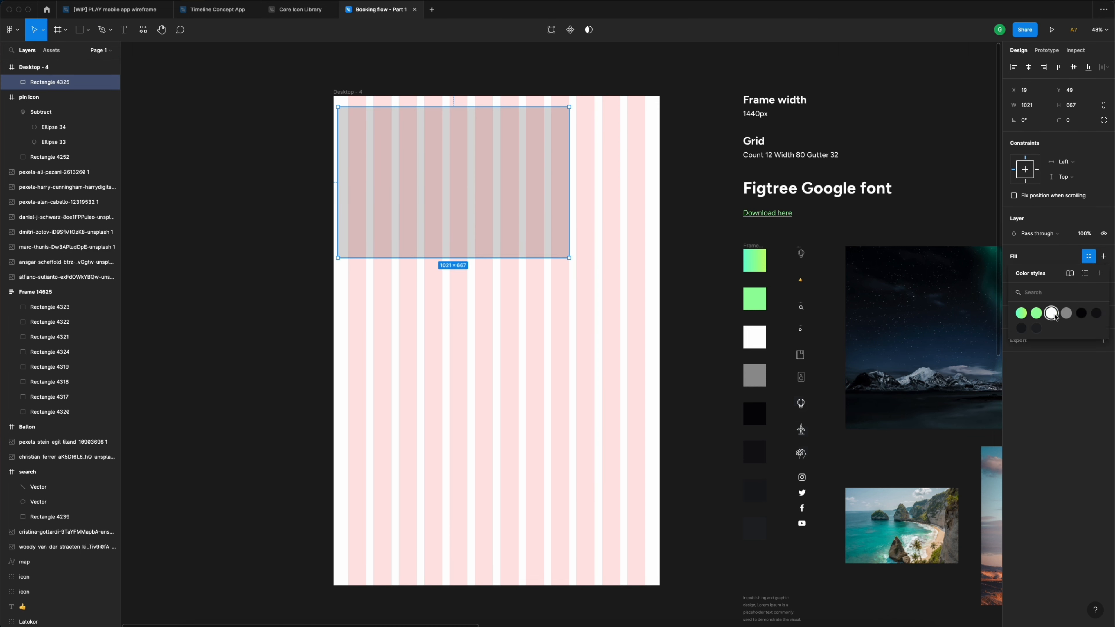
click(1021, 313)
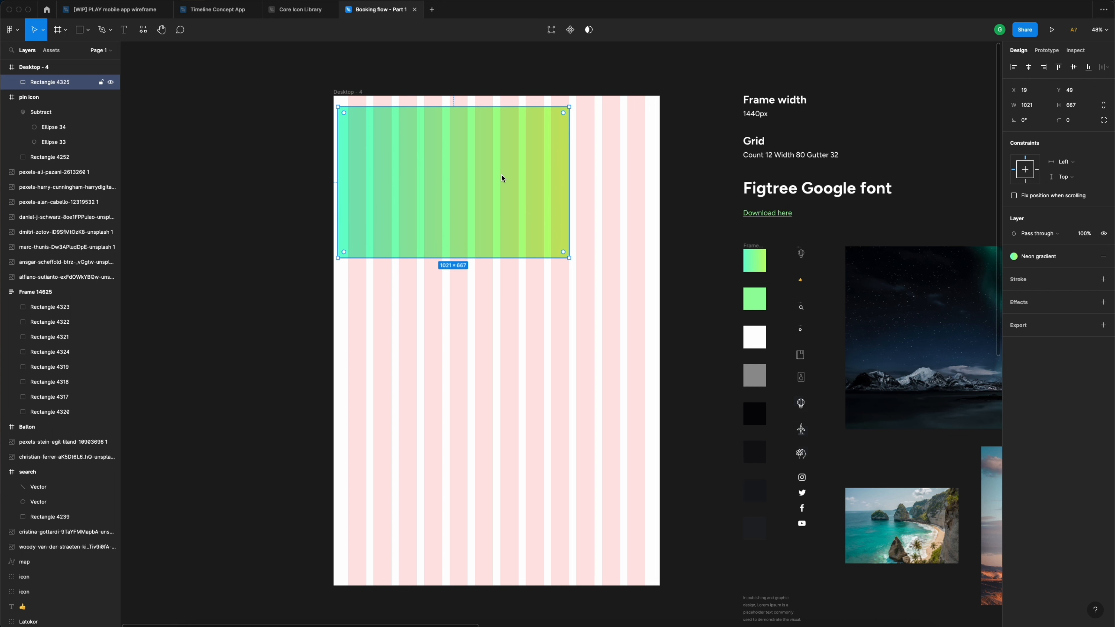
key(Delete)
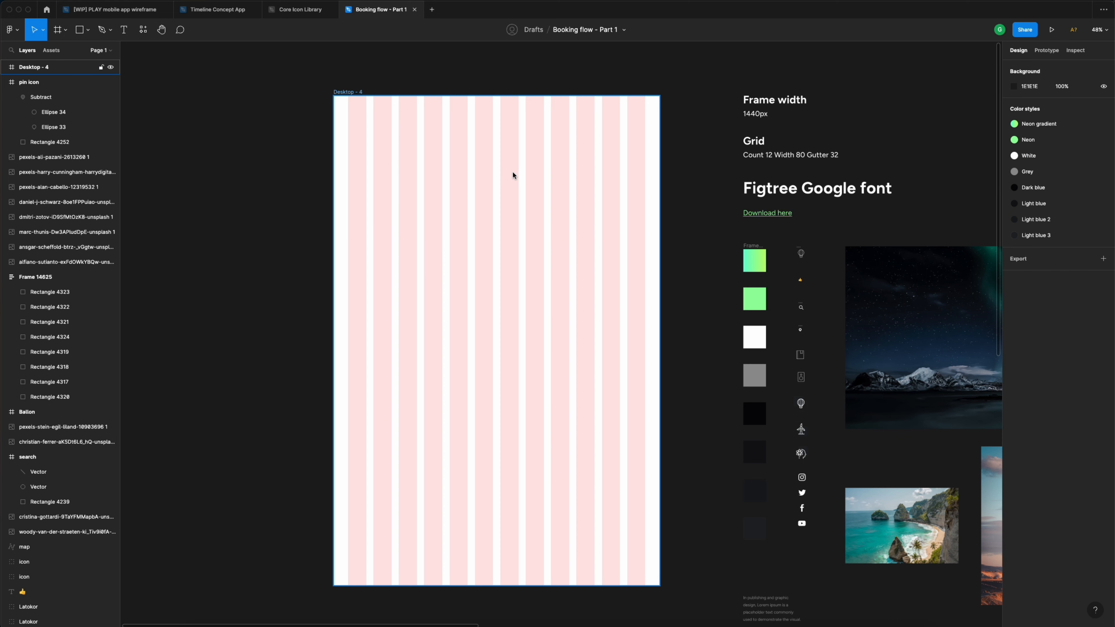
- Move the aurora image into Desktop - 4, aligned to the frame's left and top edges
scroll(512, 175, left, 2)
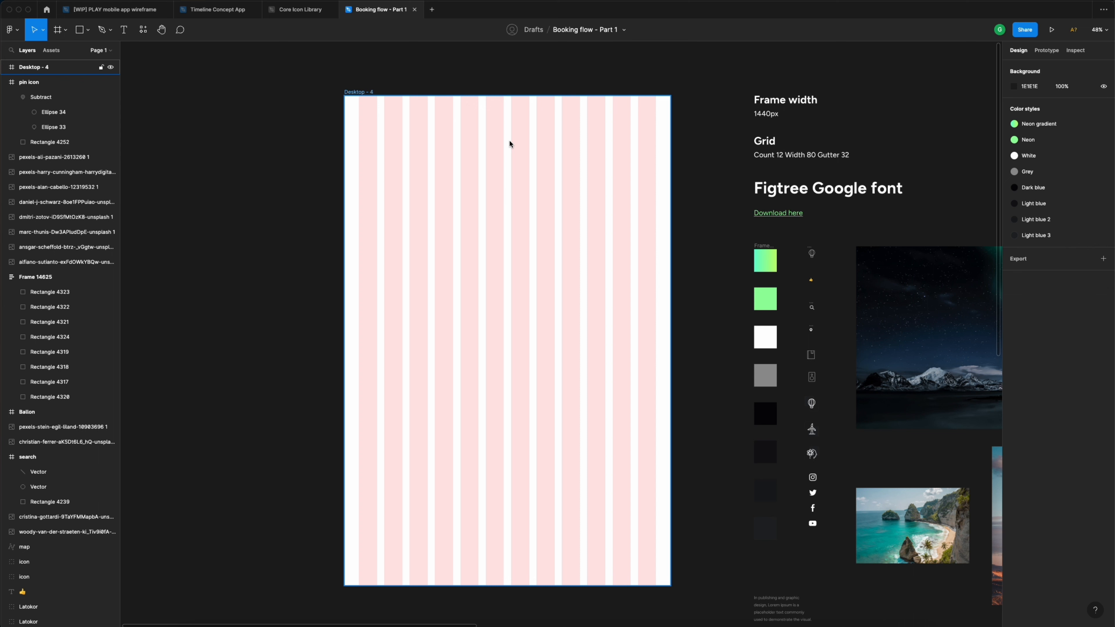
click(918, 297)
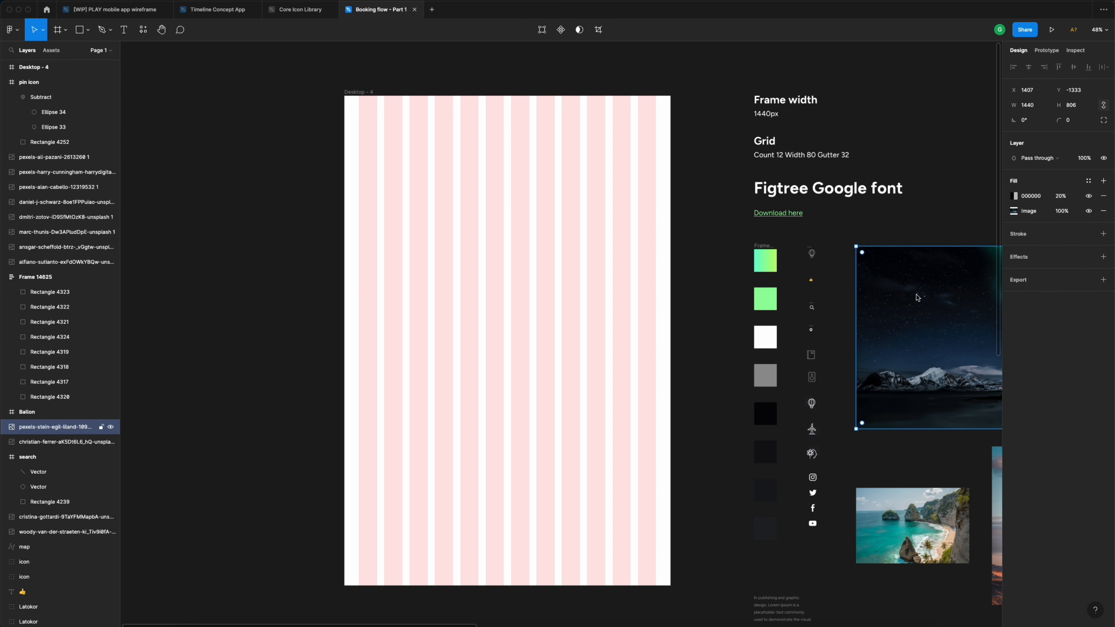
drag(918, 298, 417, 197)
drag(473, 232, 473, 233)
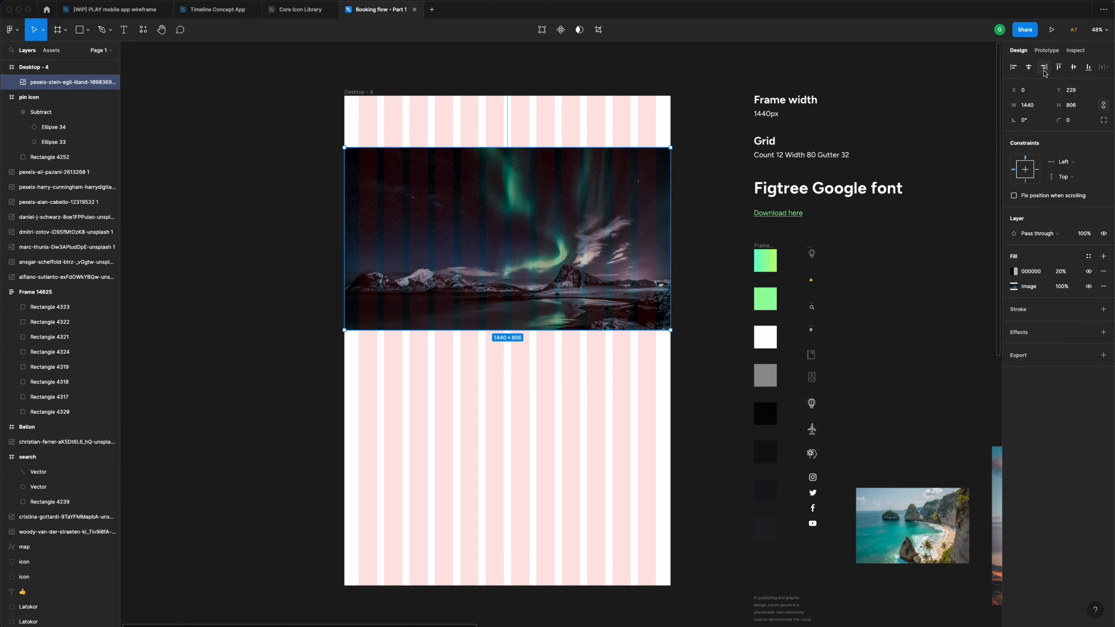
click(1059, 68)
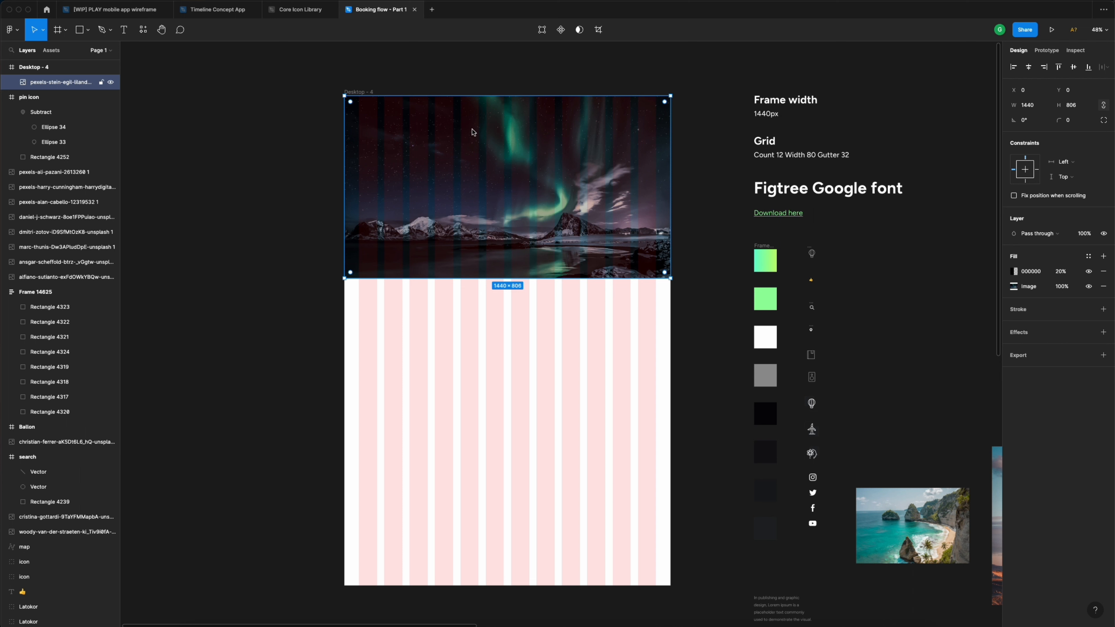
- Hide the Desktop - 4 column layout grid and reselect the aurora image
click(362, 92)
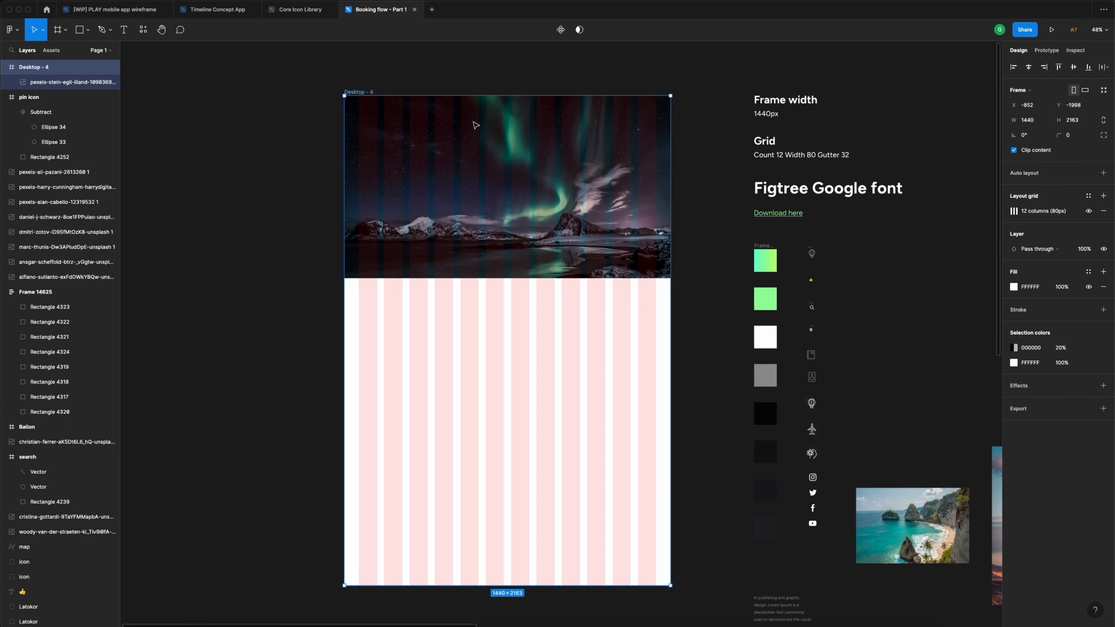
click(1089, 211)
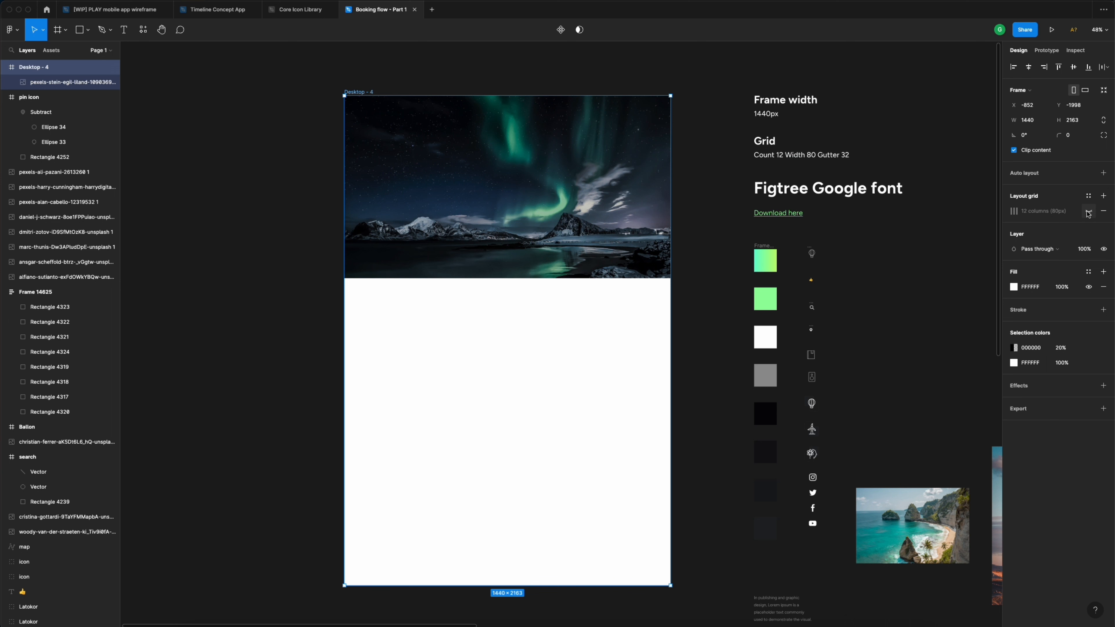
click(531, 158)
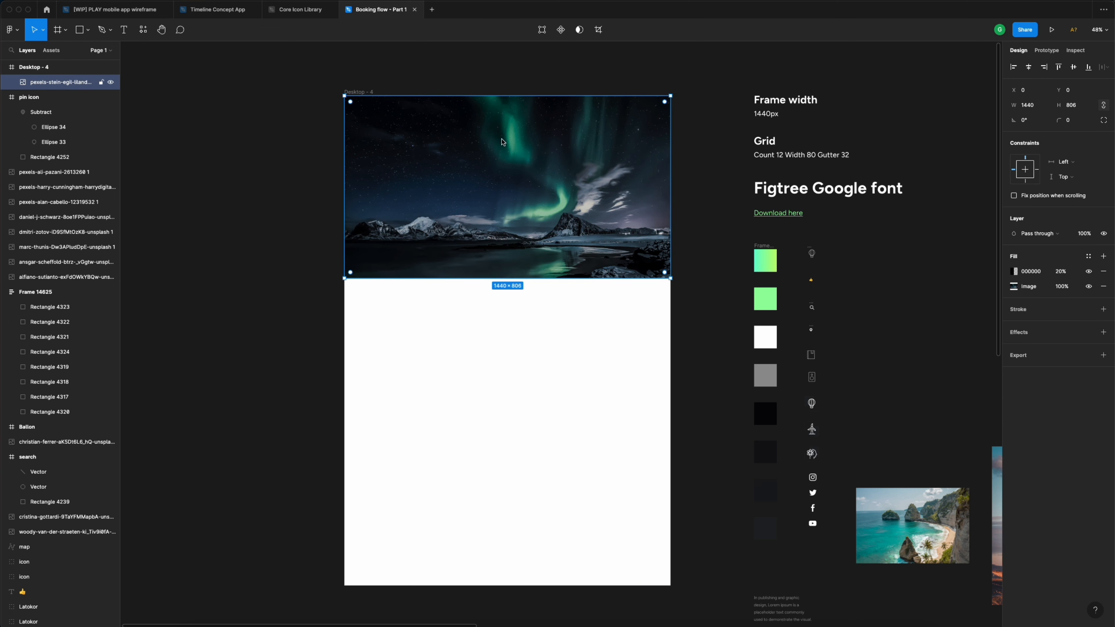
scroll(460, 145, up, 5)
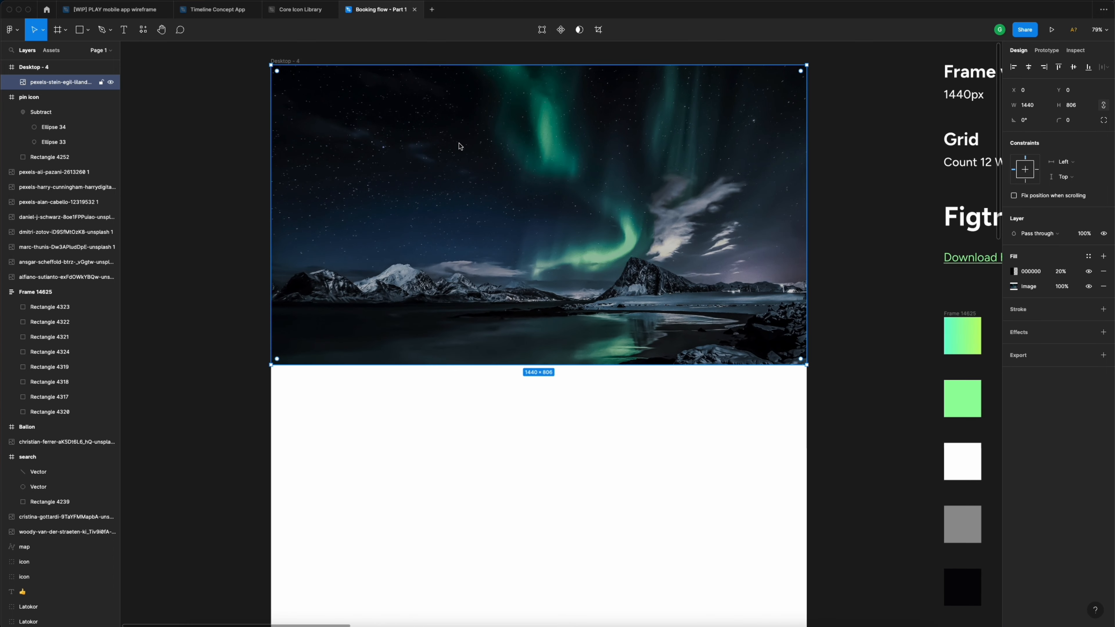
scroll(460, 146, down, 4)
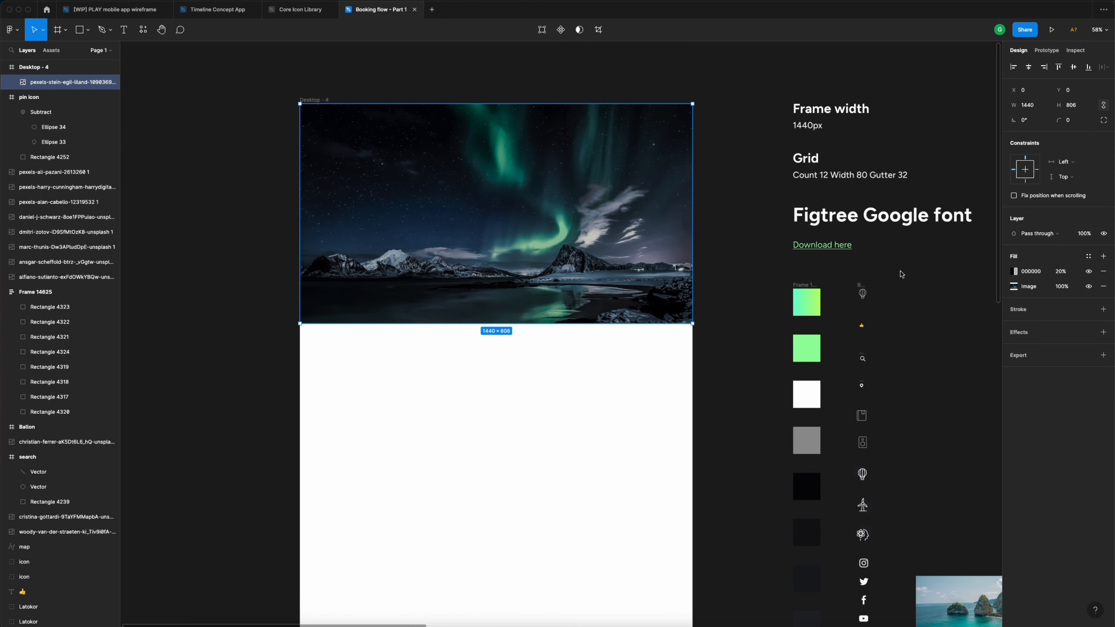
- Drag the Balloon icon from the style guide onto the aurora image's top-left corner, at 83, 51
click(862, 292)
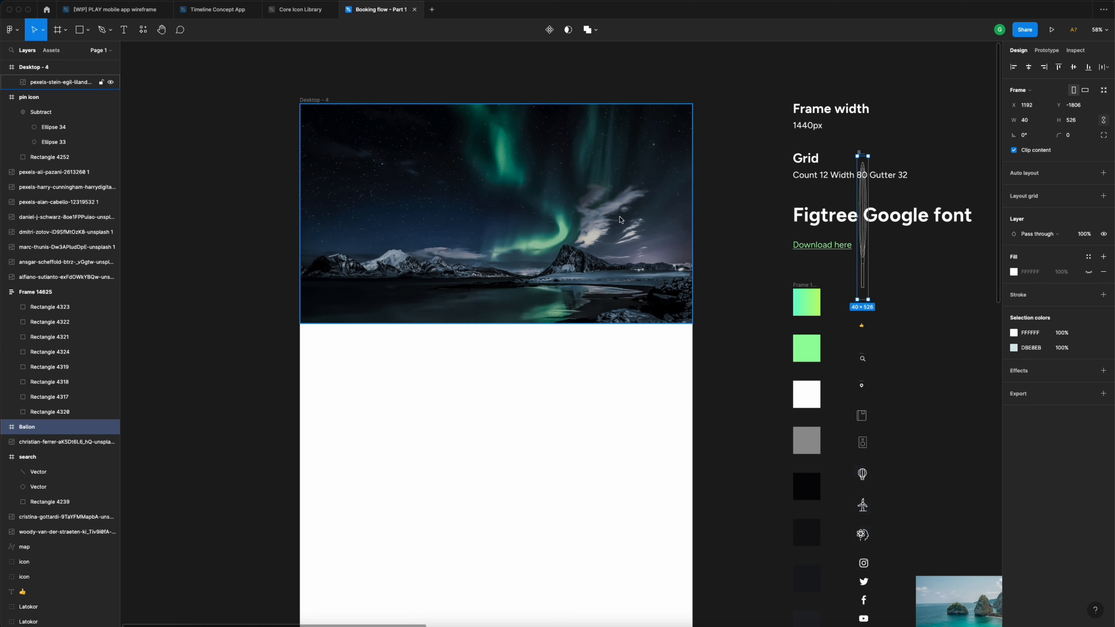
drag(862, 293, 361, 144)
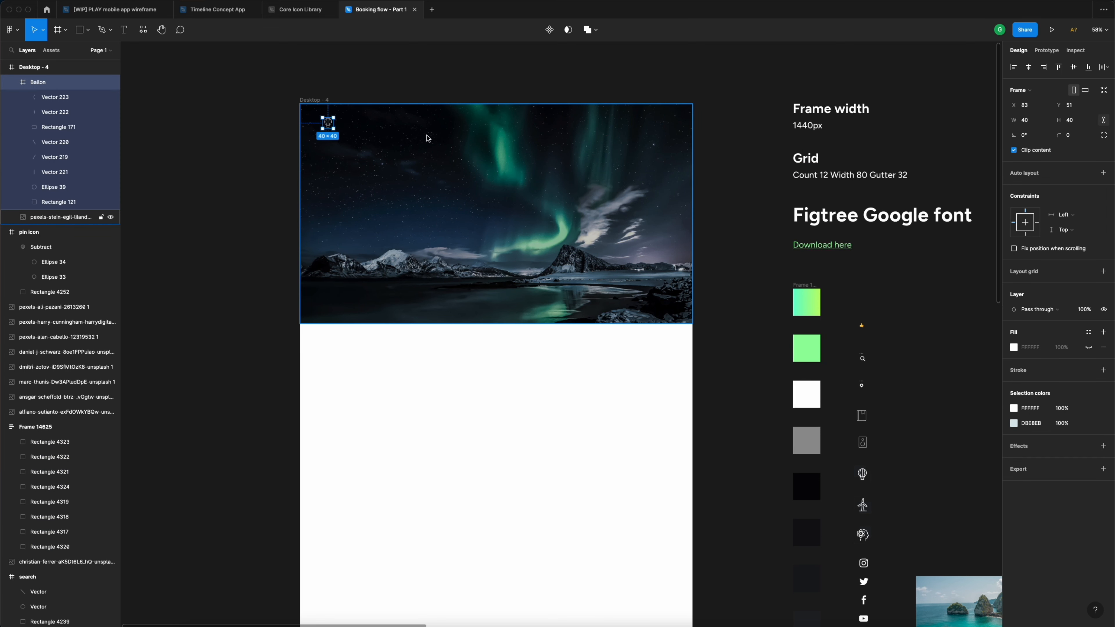
click(460, 133)
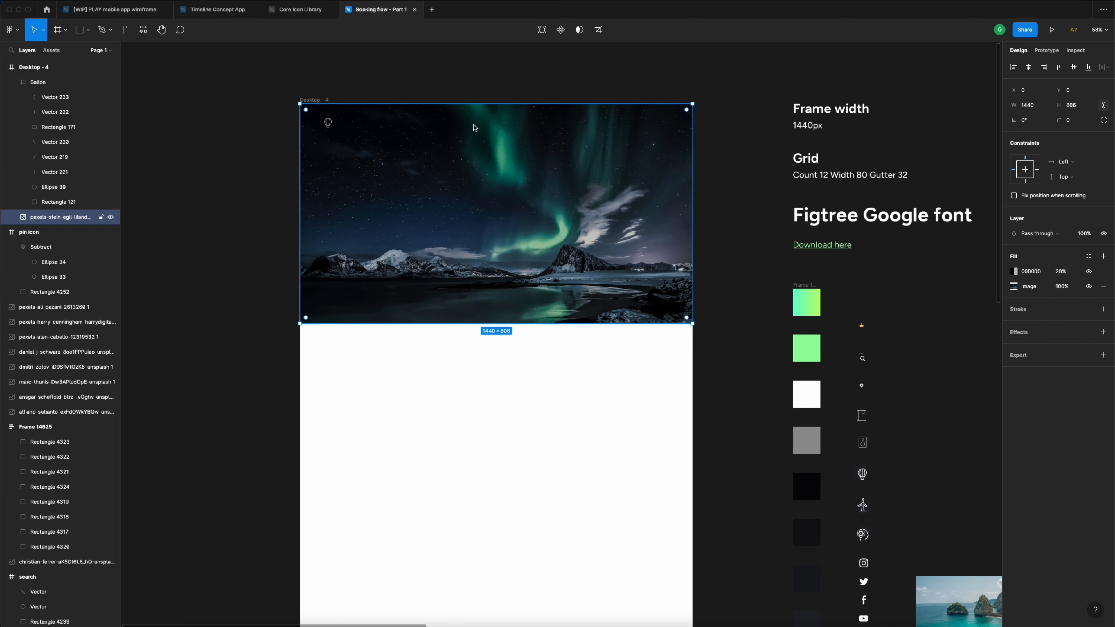
- Add a 'Home' text label at the top of the hero image
key(t)
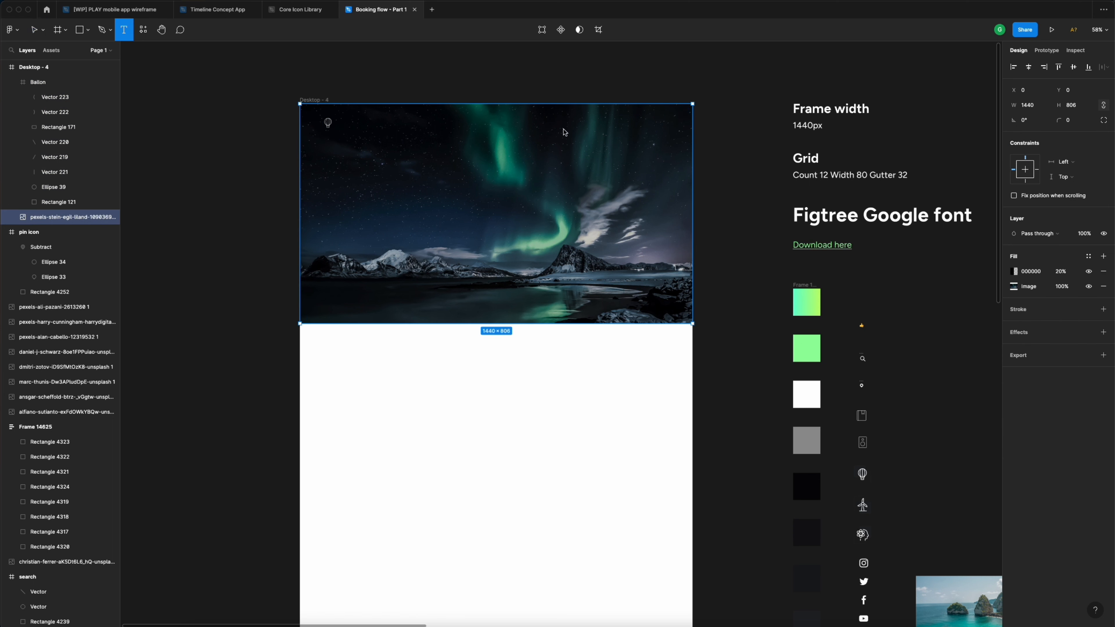
click(462, 125)
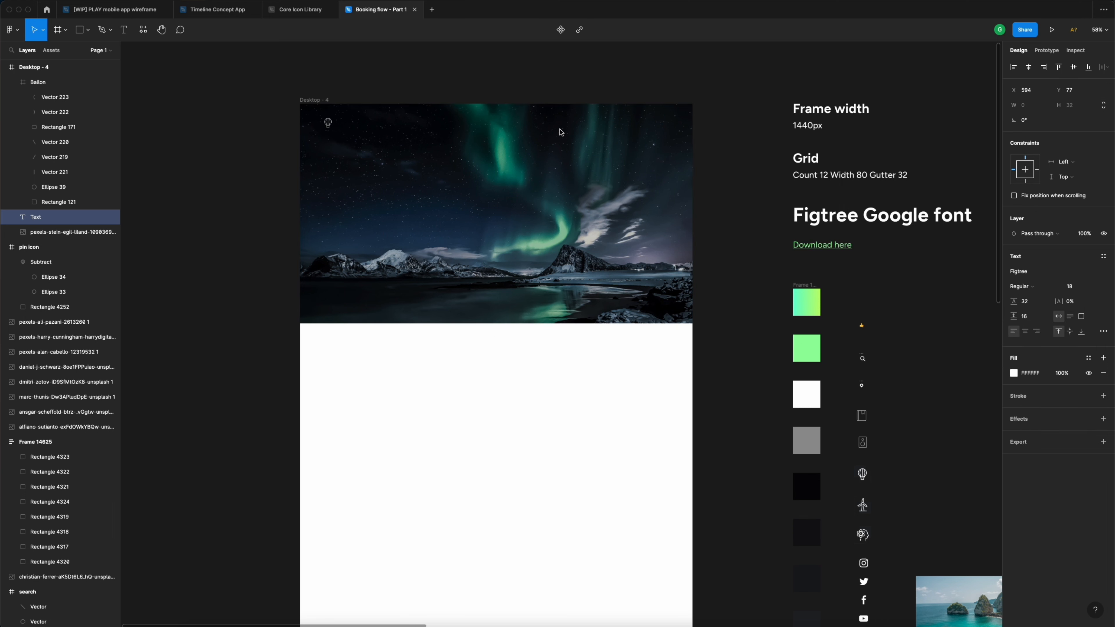
text(Home)
click(515, 79)
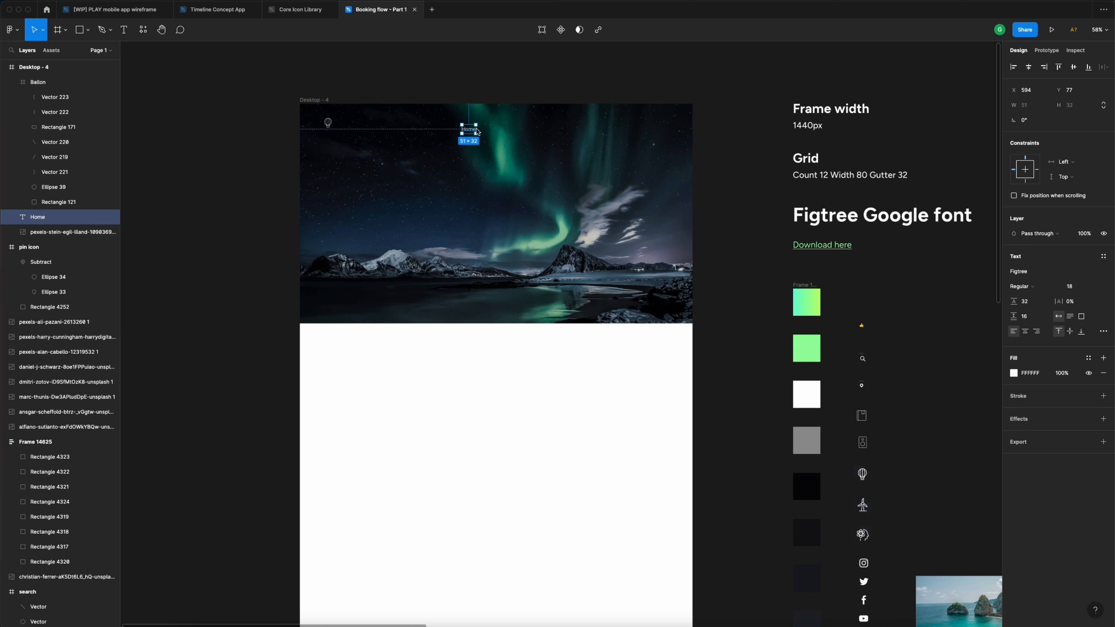
- Duplicate the label to the right as 'Flights' and 'My trips' links
drag(471, 130, 501, 133)
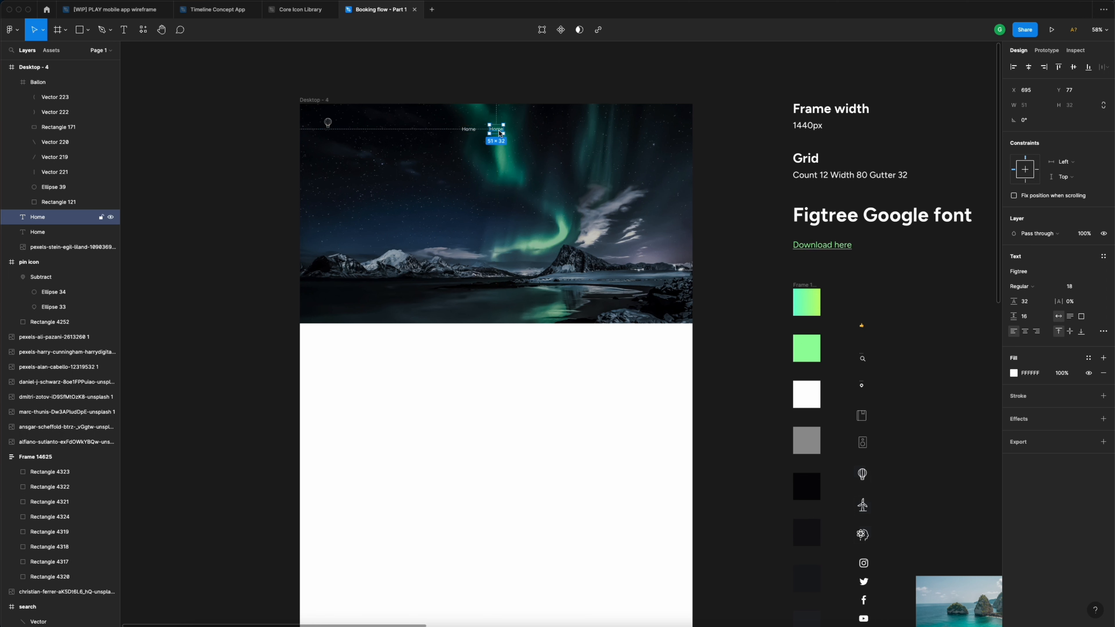
double_click(499, 132)
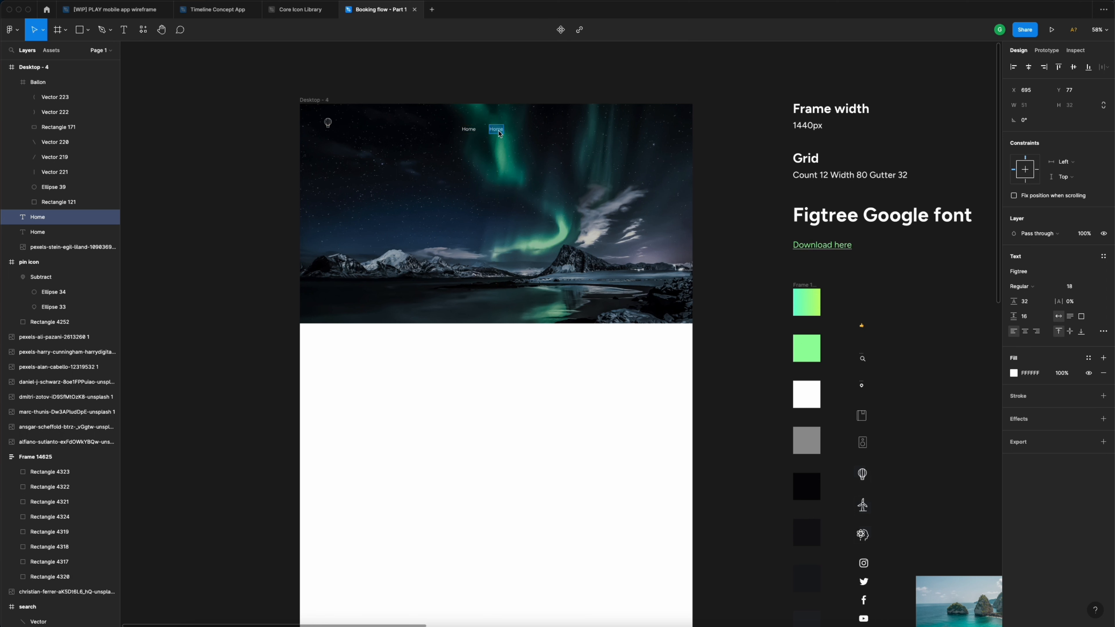
text(Flights)
key(Escape)
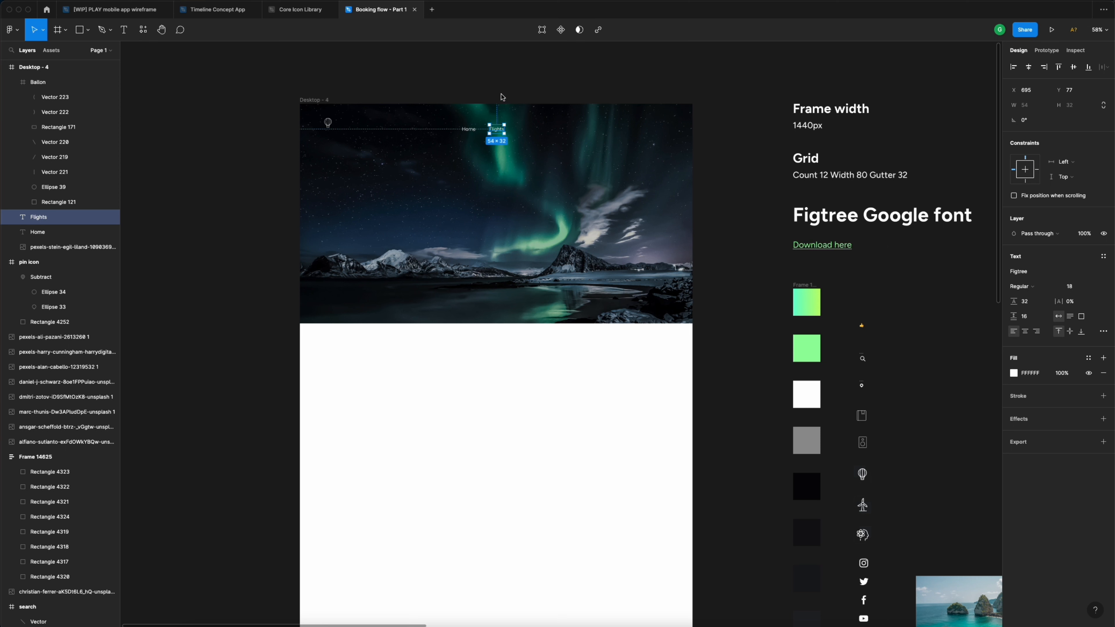
drag(496, 132, 522, 133)
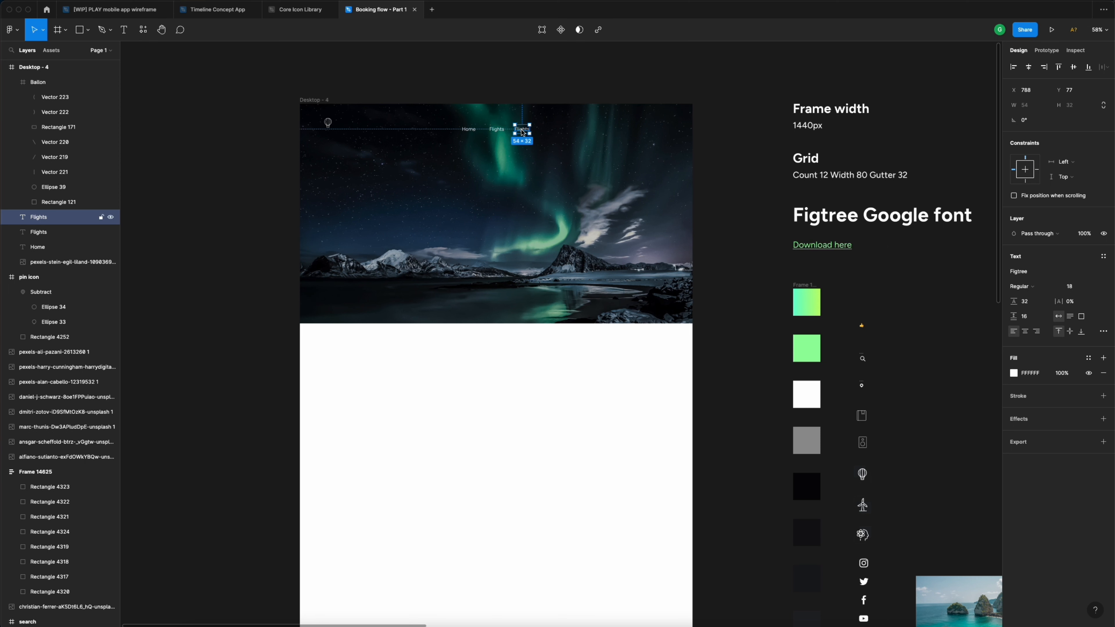
double_click(522, 131)
text(My t)
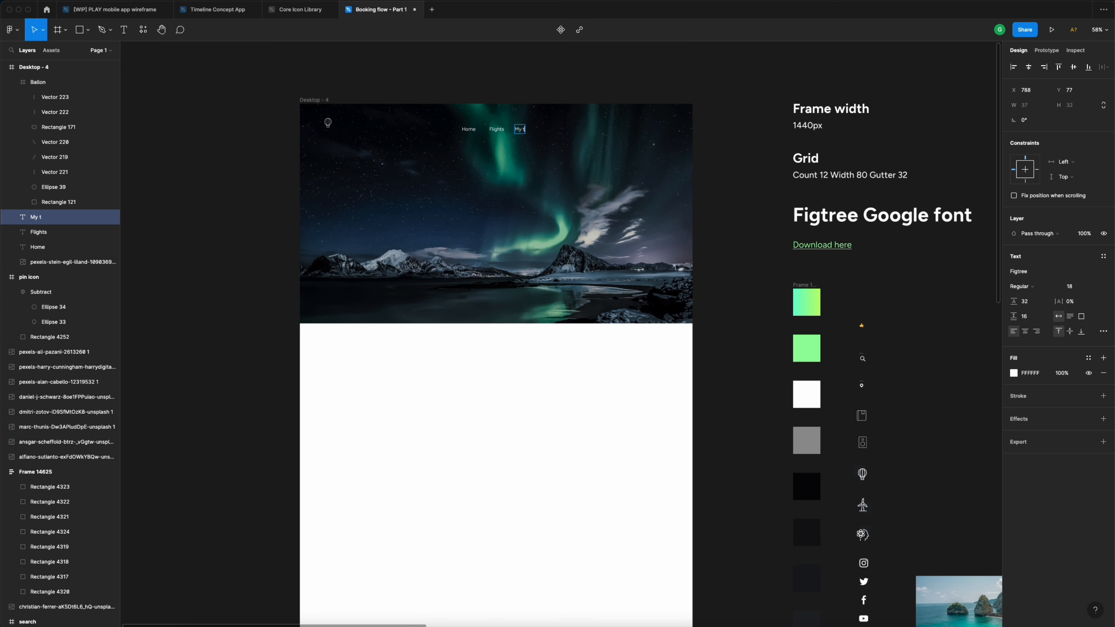
text(rips)
key(Escape)
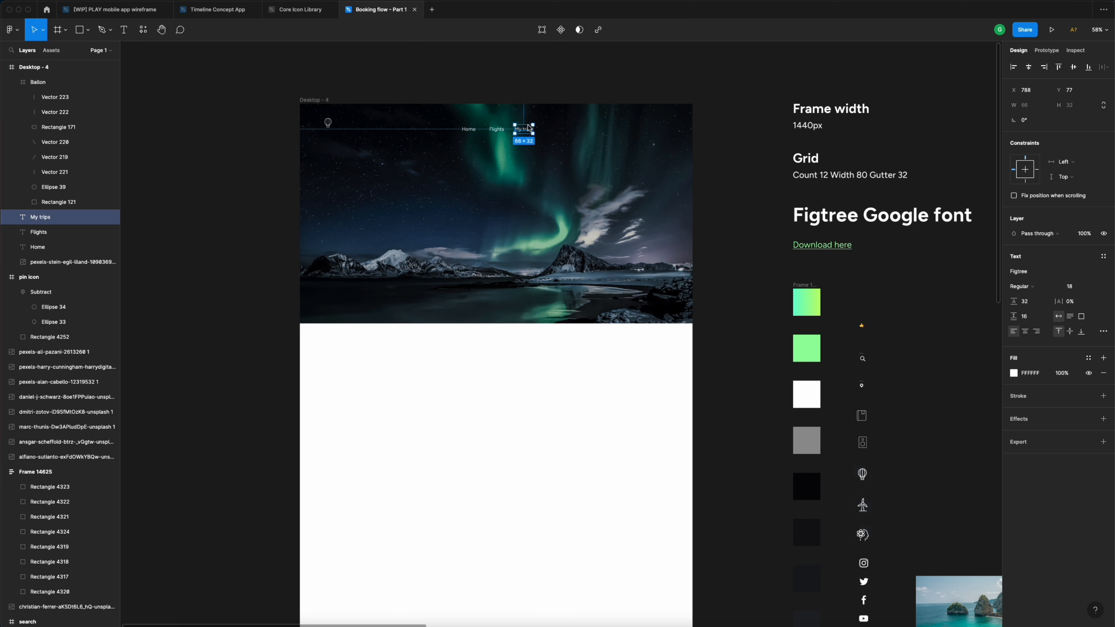
- Extend the row with duplicated 'Check-in' and 'Contact' links
drag(526, 133, 552, 134)
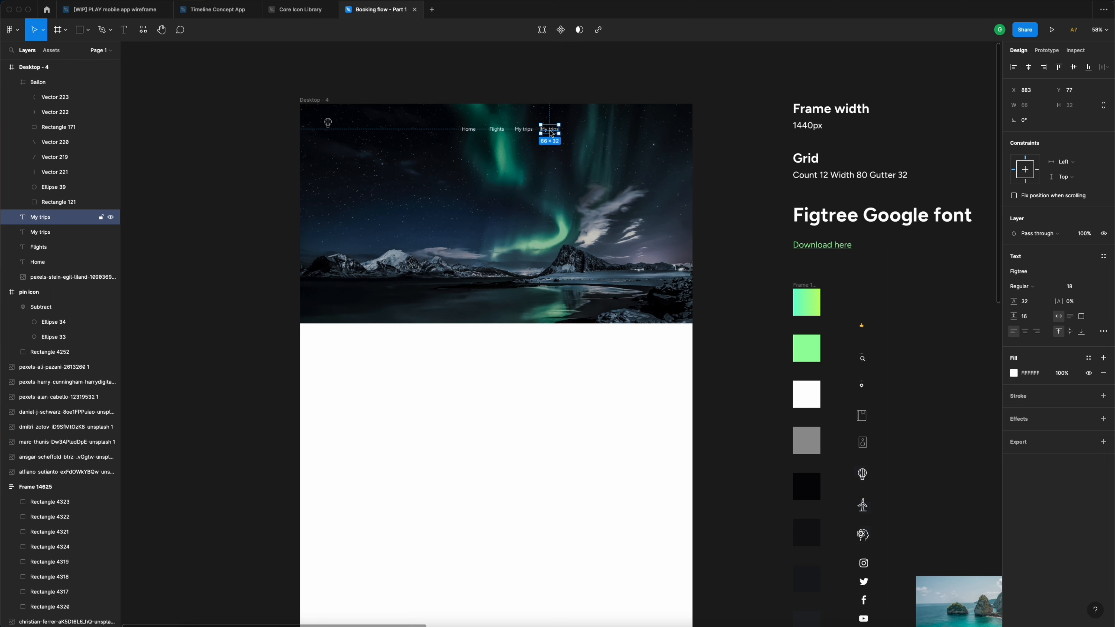
double_click(551, 134)
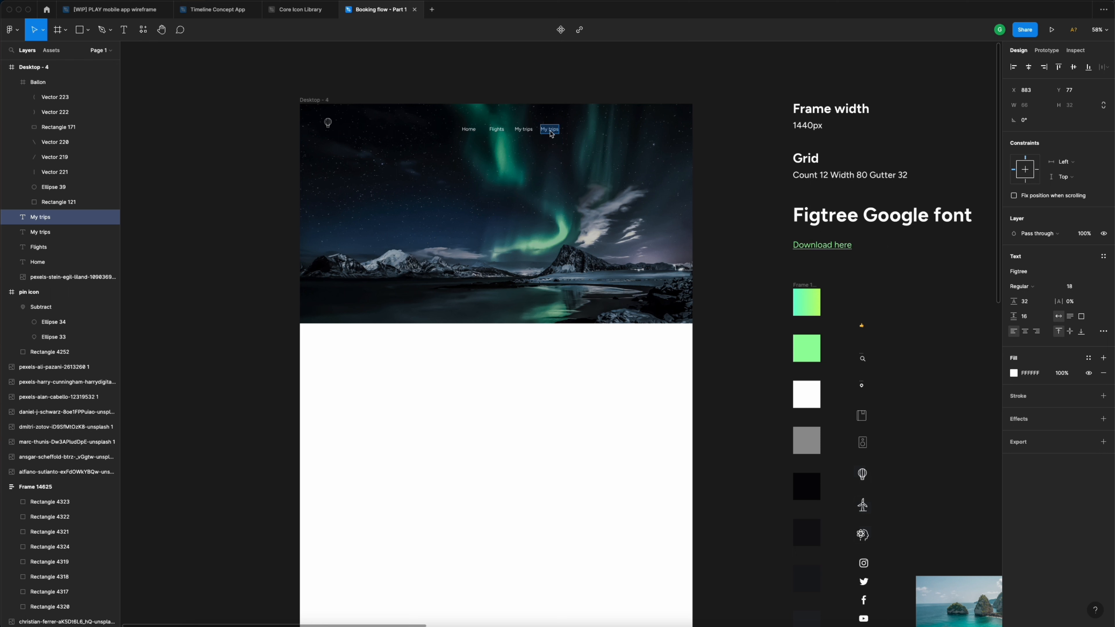
text(Check-in)
key(Escape)
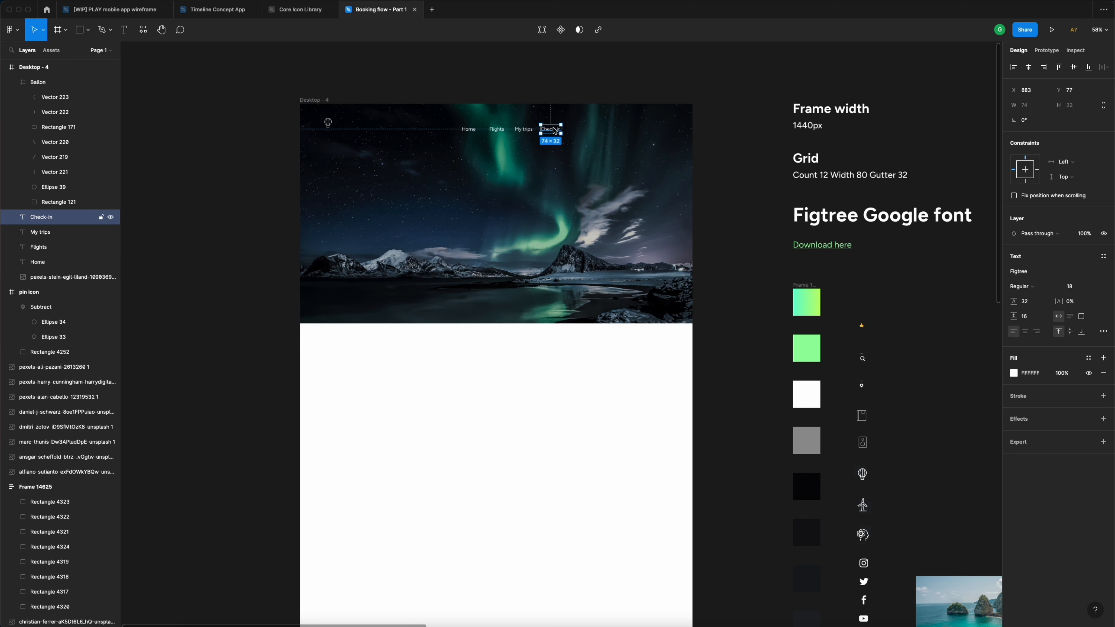
drag(556, 131, 587, 132)
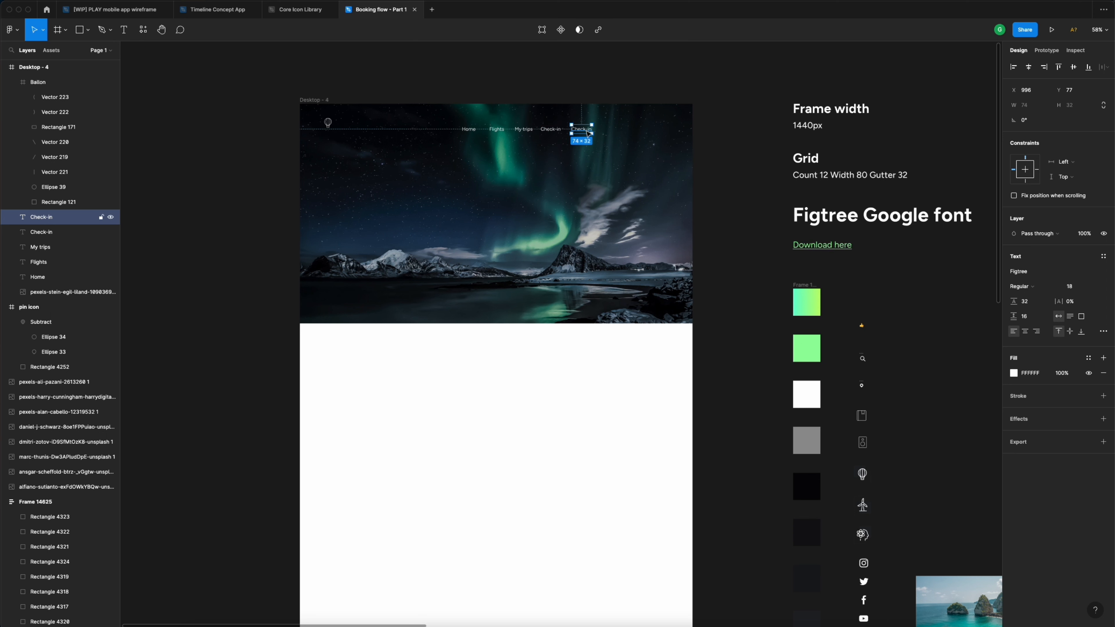
key(Return)
text(Contact)
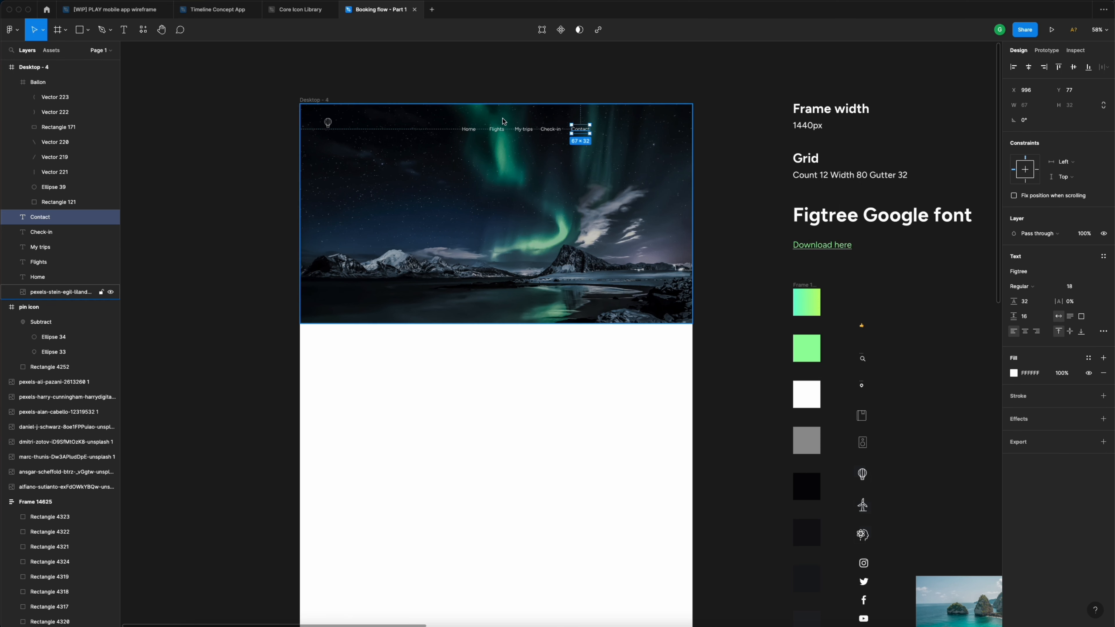
click(470, 134)
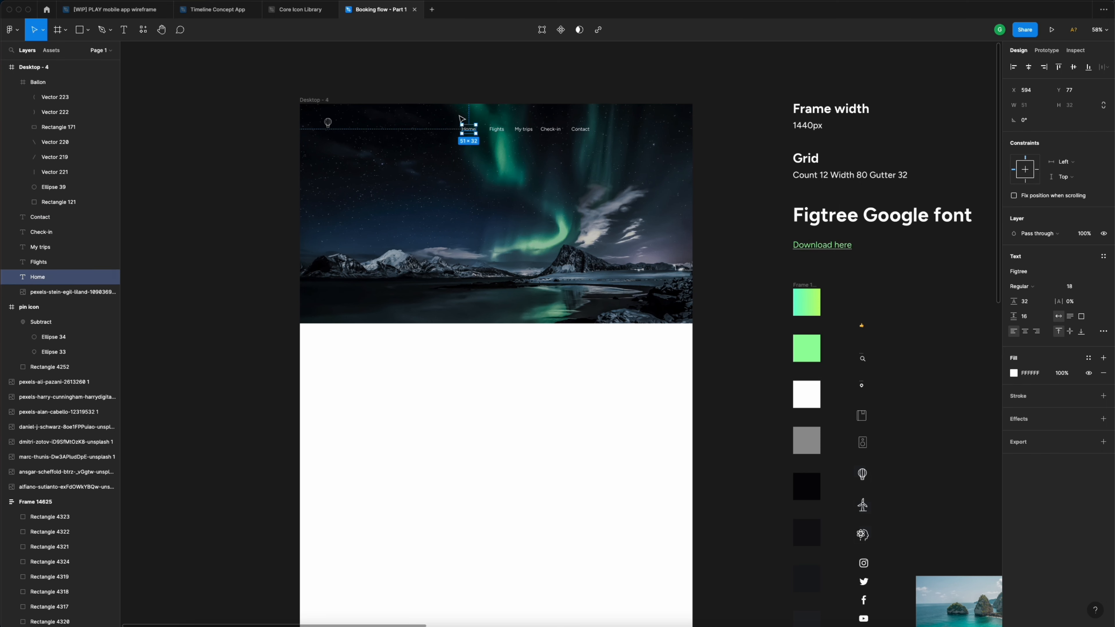
scroll(470, 133, up, 5)
- Group Home, Flights, My trips, Check-in and Contact into a horizontal auto layout with 40 spacing
shift+click(541, 146)
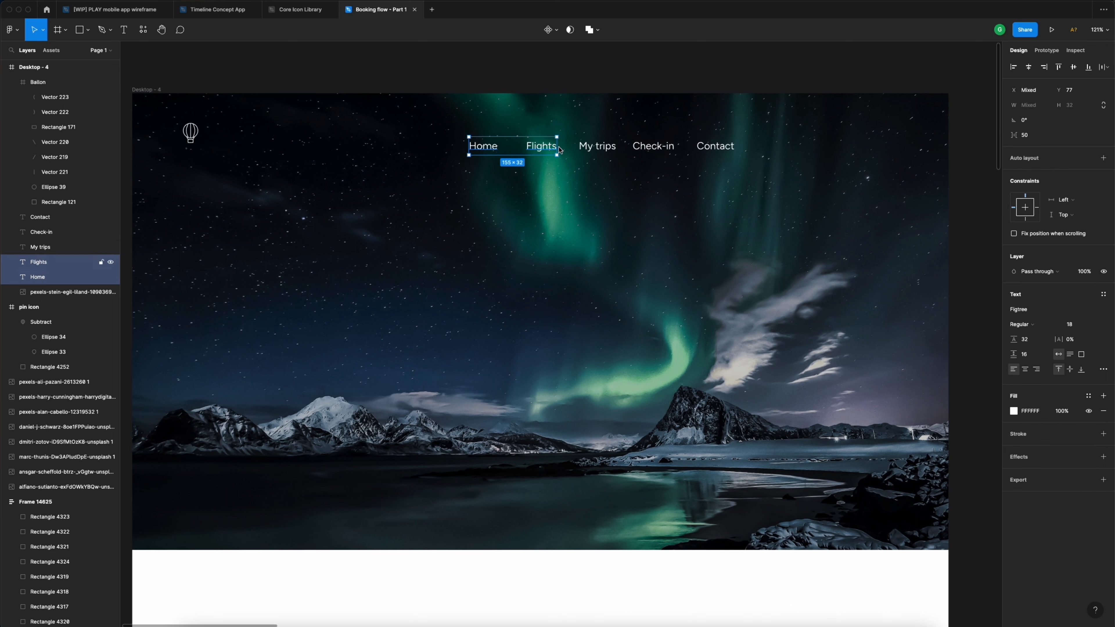
shift+click(597, 146)
shift+click(663, 150)
shift+click(715, 147)
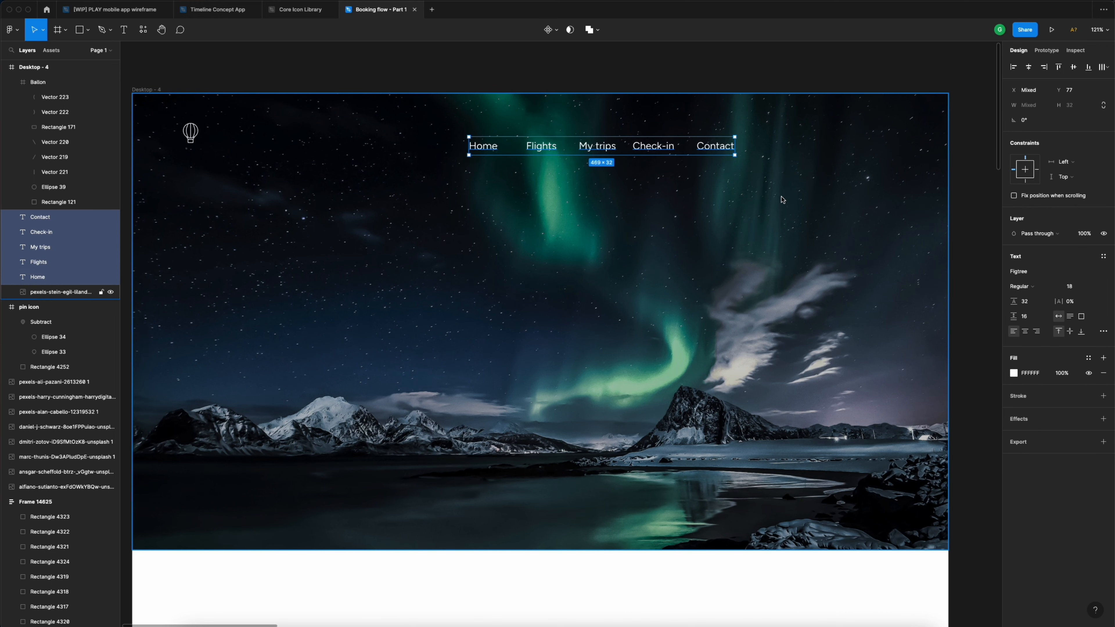
key(super+g)
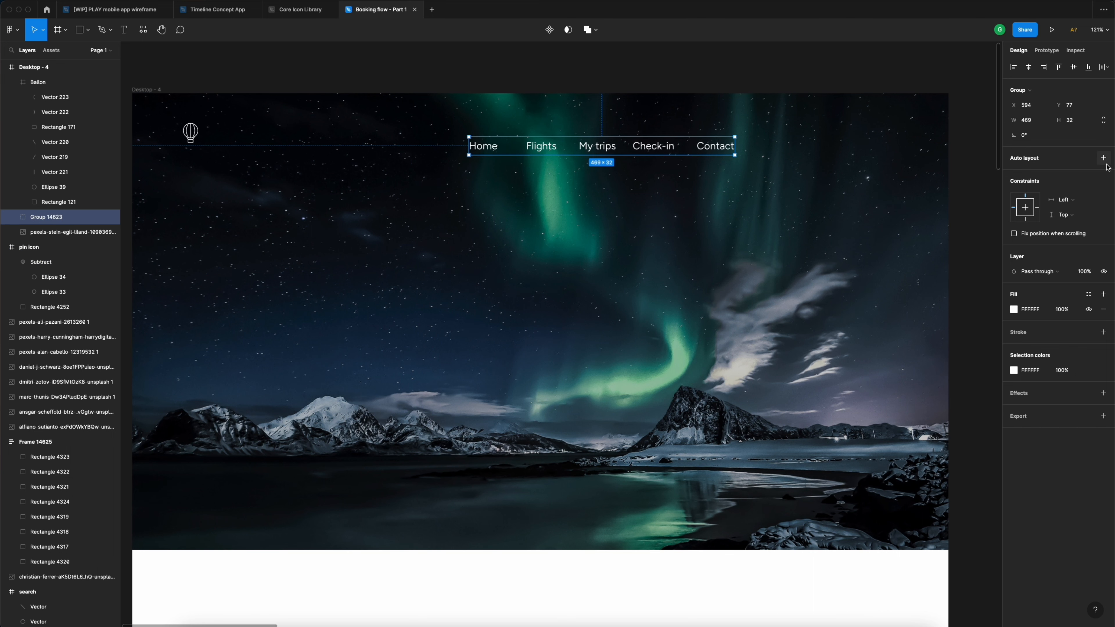
click(1103, 159)
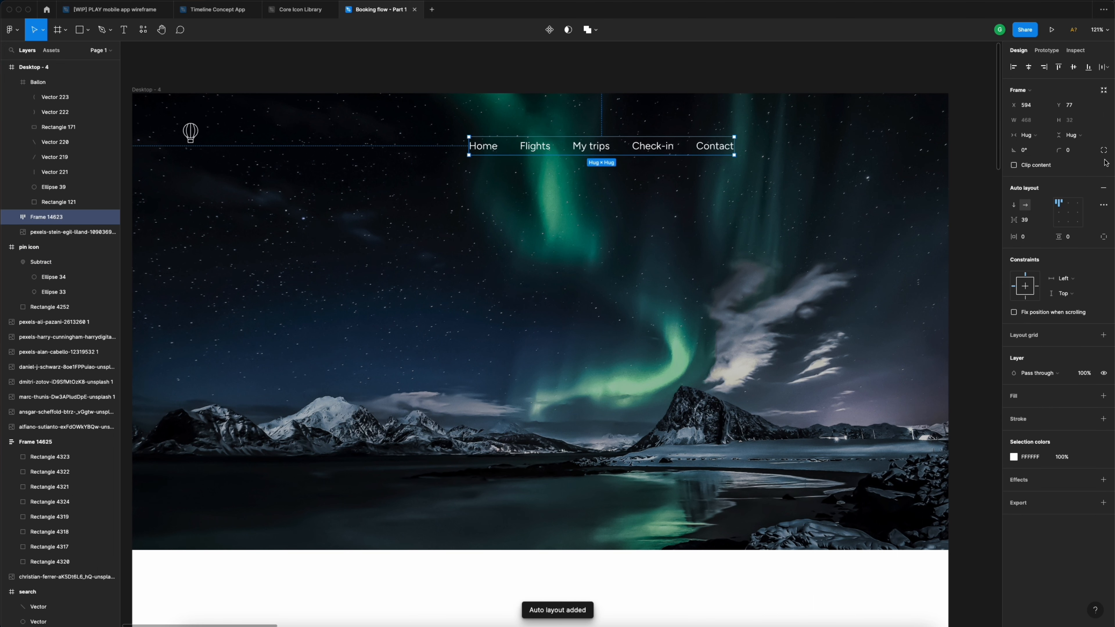
click(1033, 222)
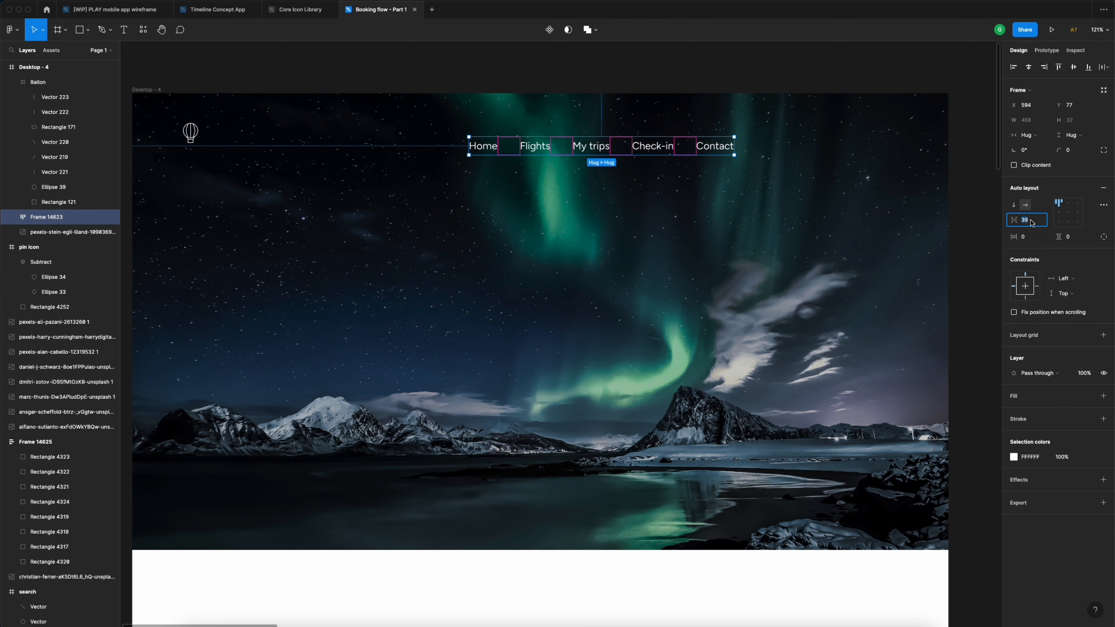
scroll(835, 220, down, 2)
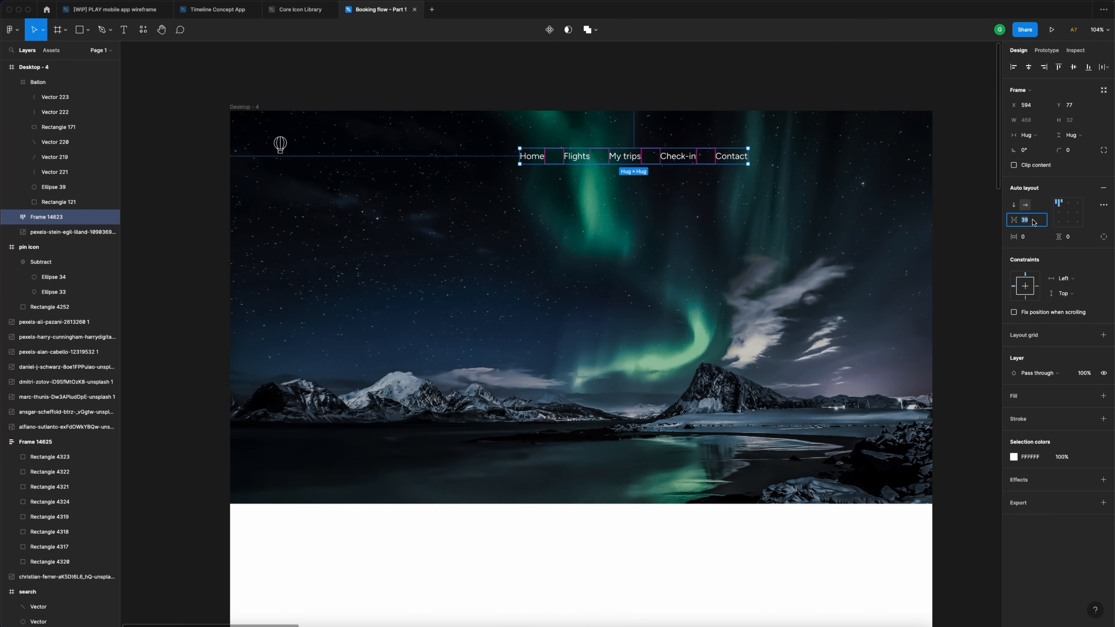
text(40)
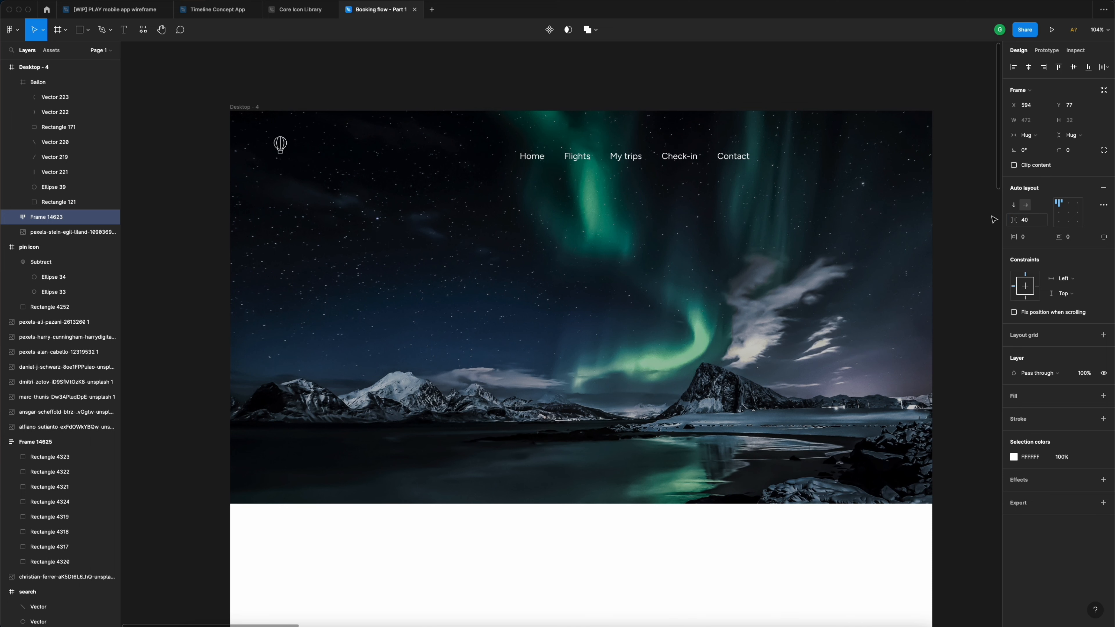
key(Return)
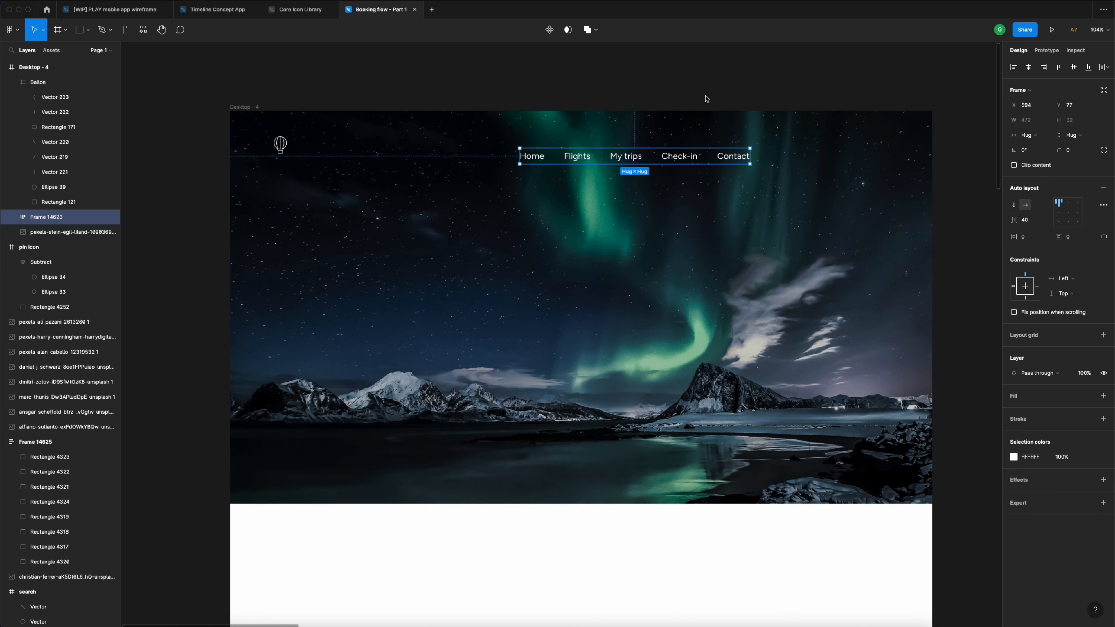
click(680, 90)
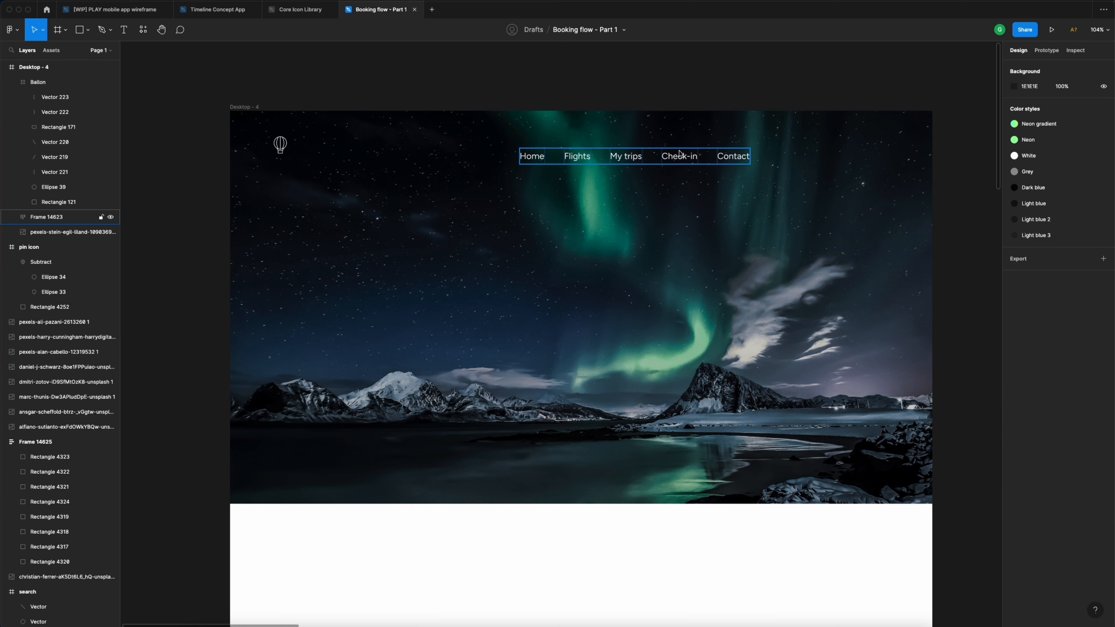
- Move the nav row to the hero's top right and apply the White colour style to all five links
drag(675, 159, 828, 146)
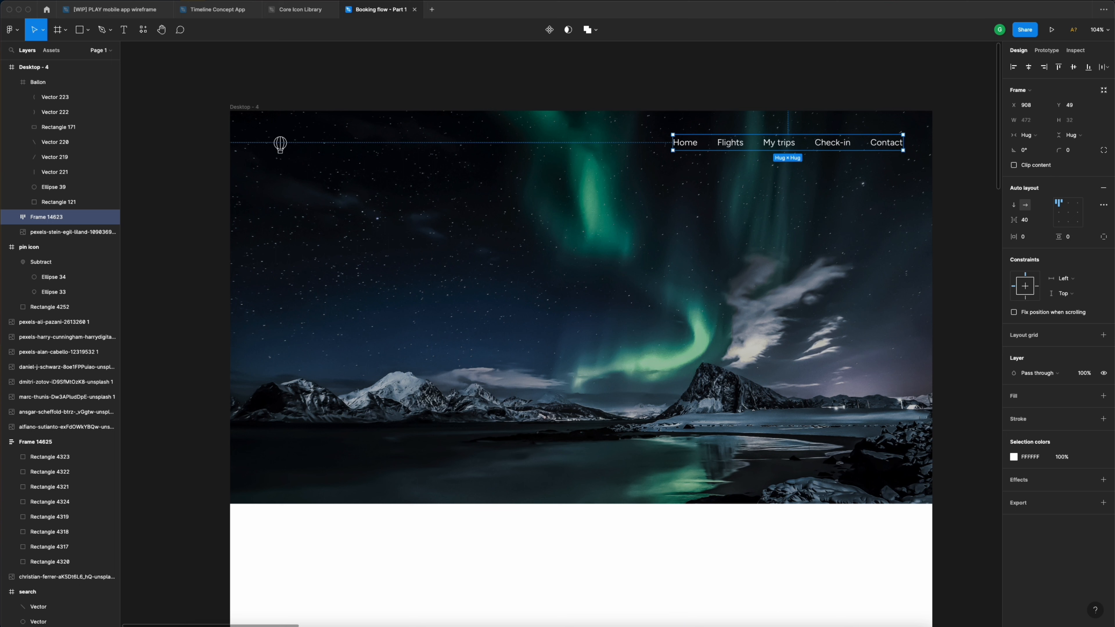
click(740, 147)
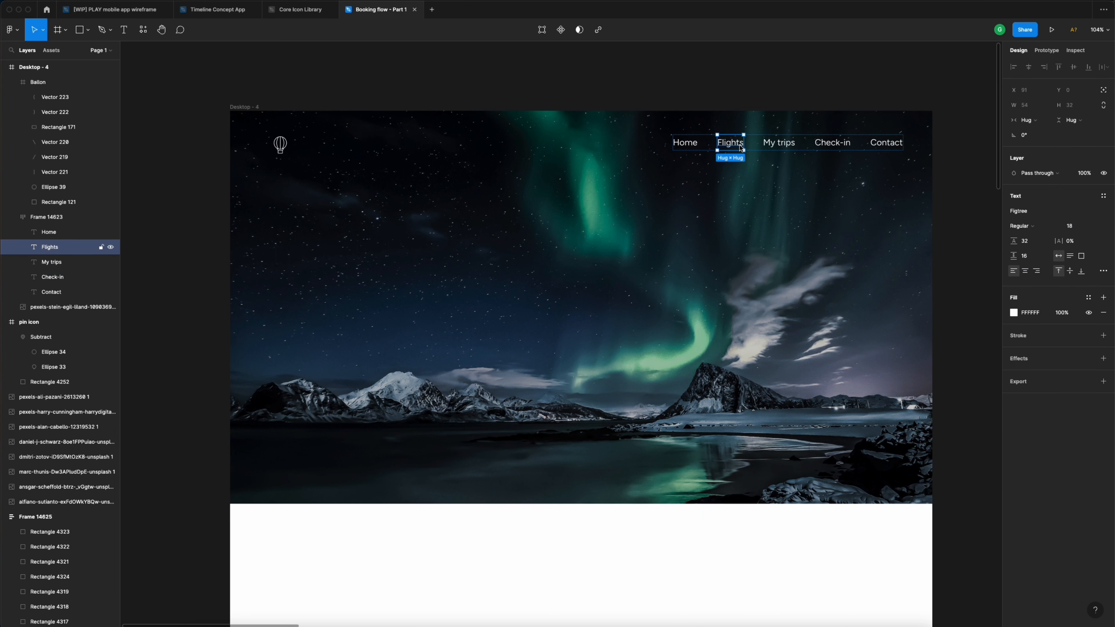
click(785, 148)
click(835, 149)
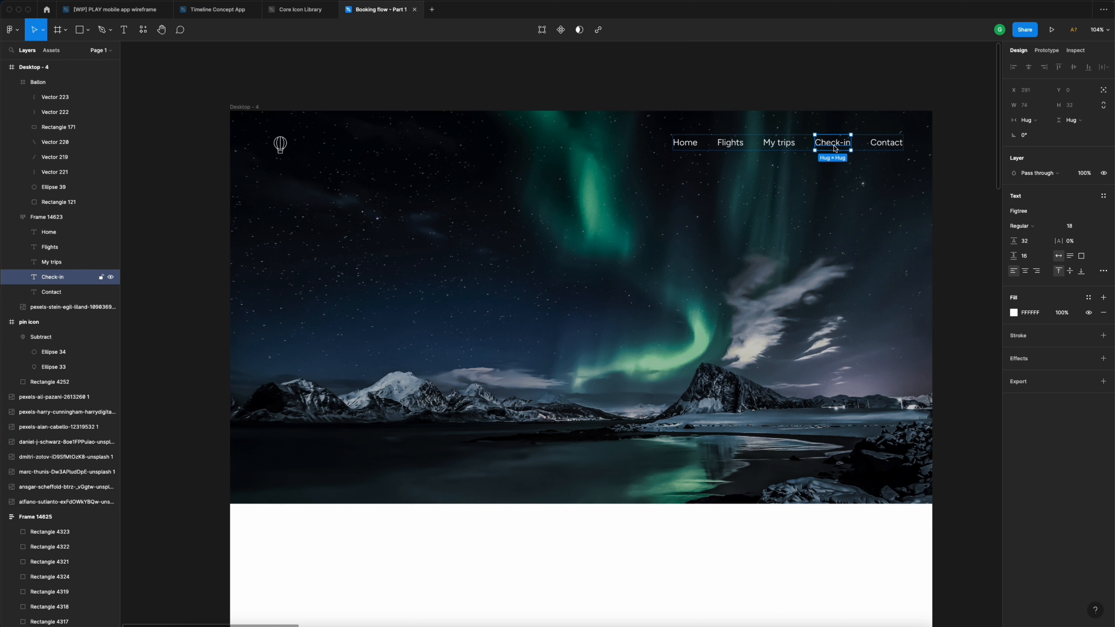
click(692, 146)
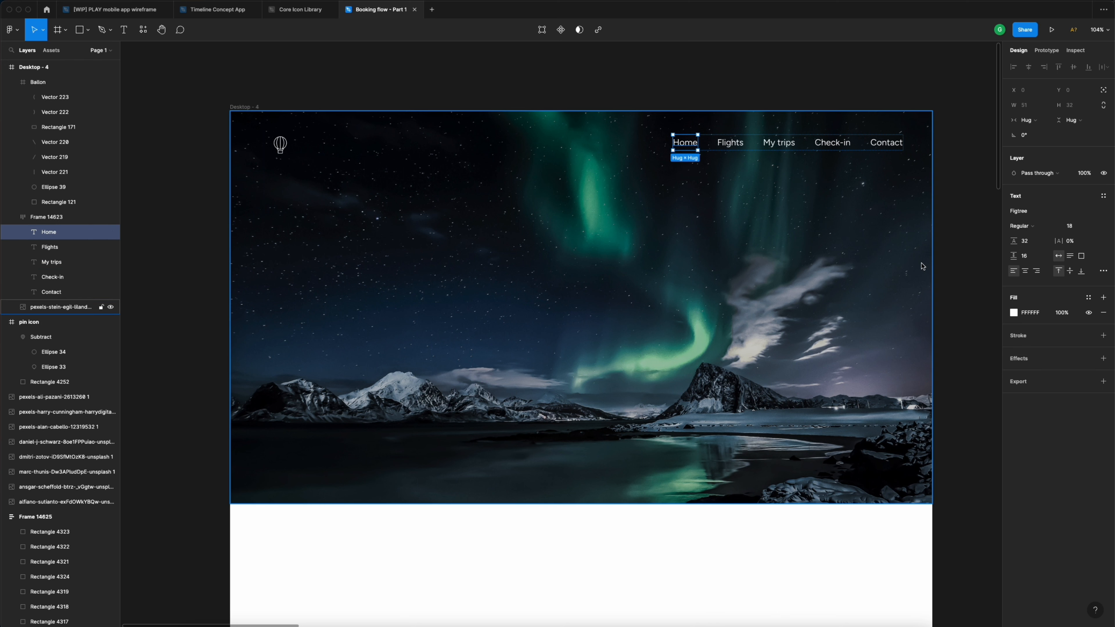
click(739, 148)
click(688, 146)
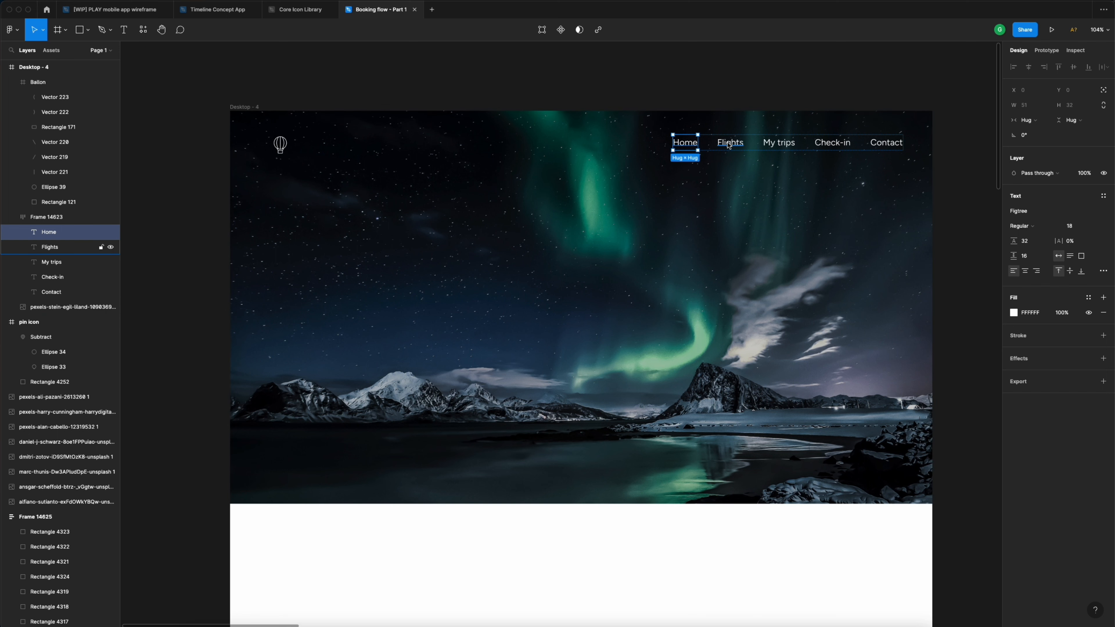
shift+click(728, 145)
shift+click(790, 147)
shift+click(834, 145)
shift+click(889, 148)
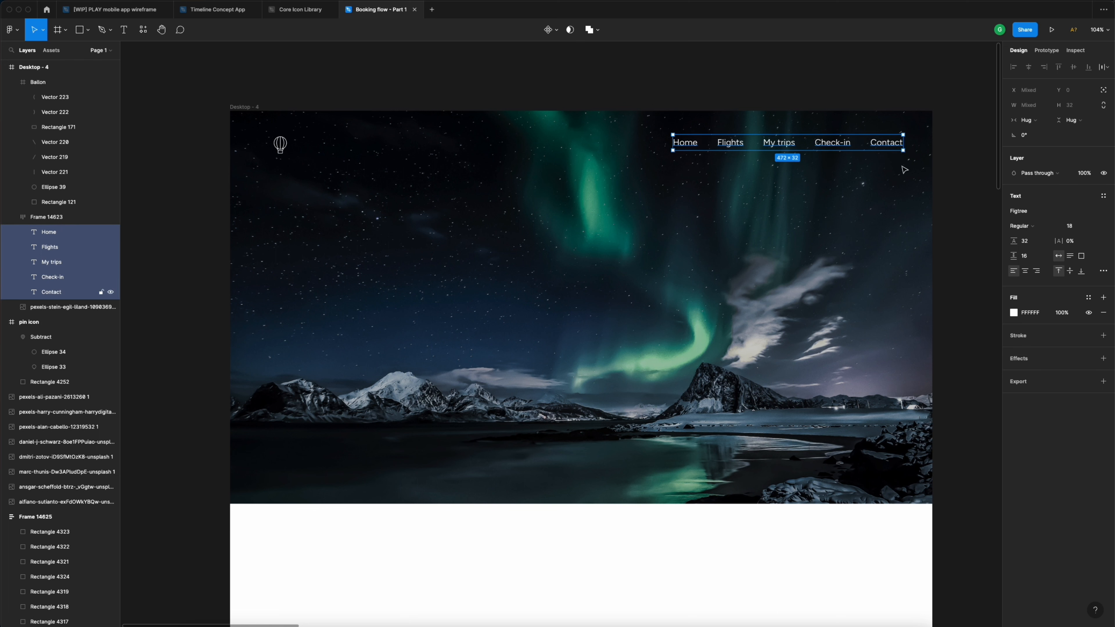
click(1089, 298)
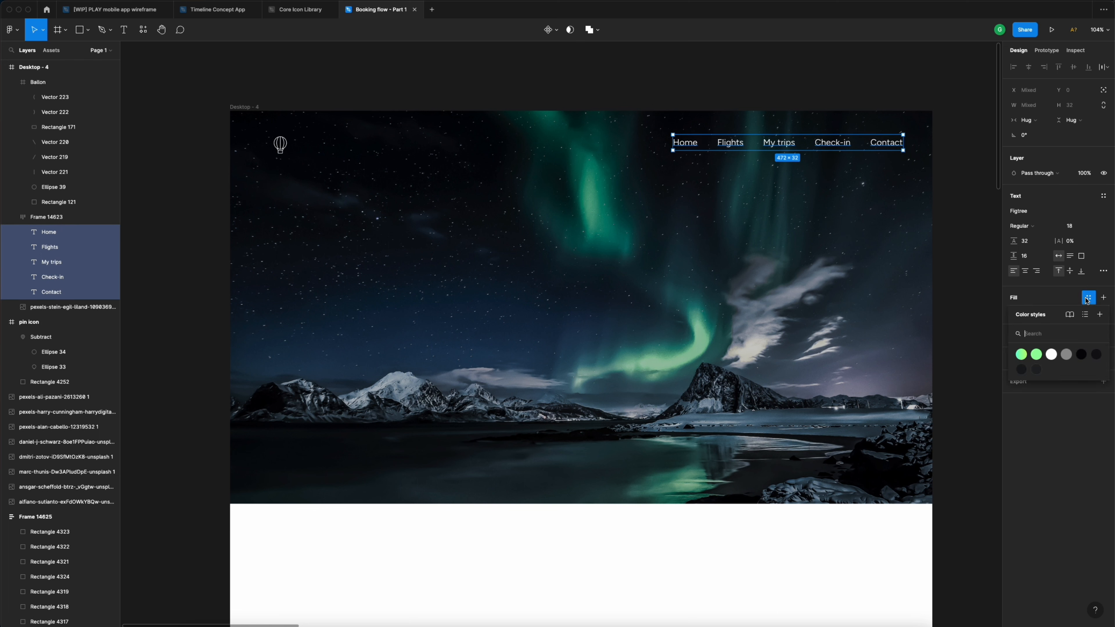
click(1052, 355)
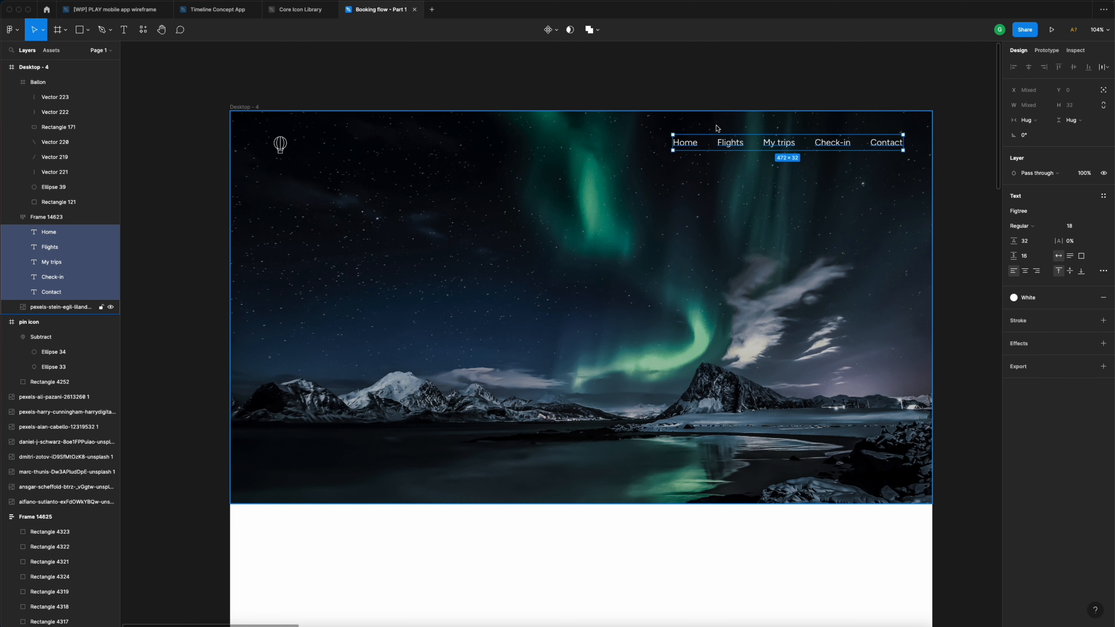
- Make the Home link Bold and give it the Neon colour style
click(697, 104)
click(694, 146)
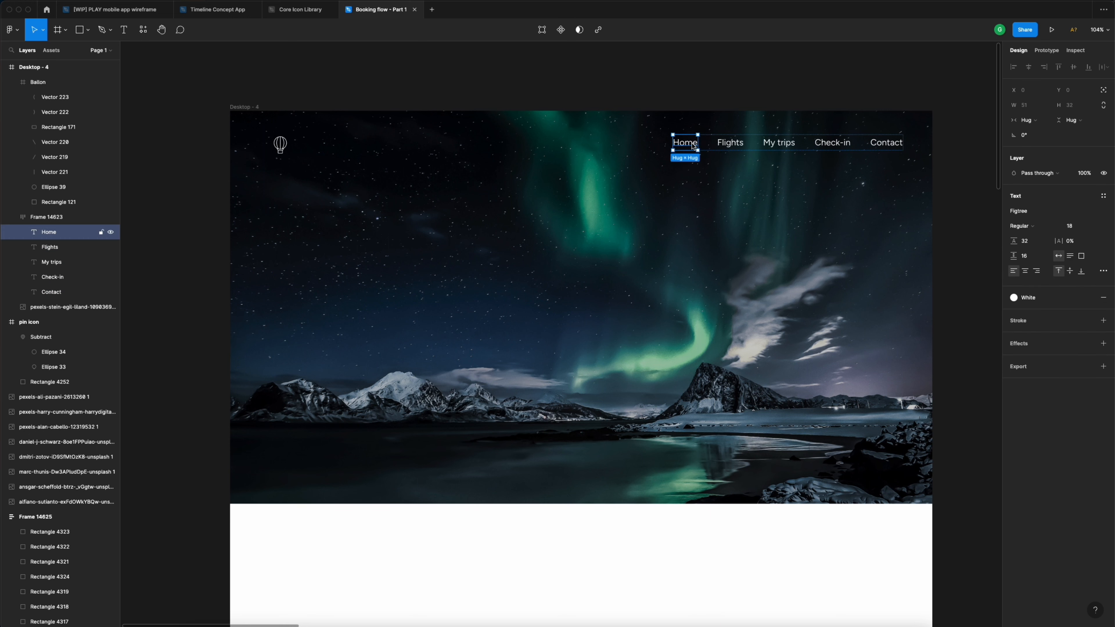
click(1035, 227)
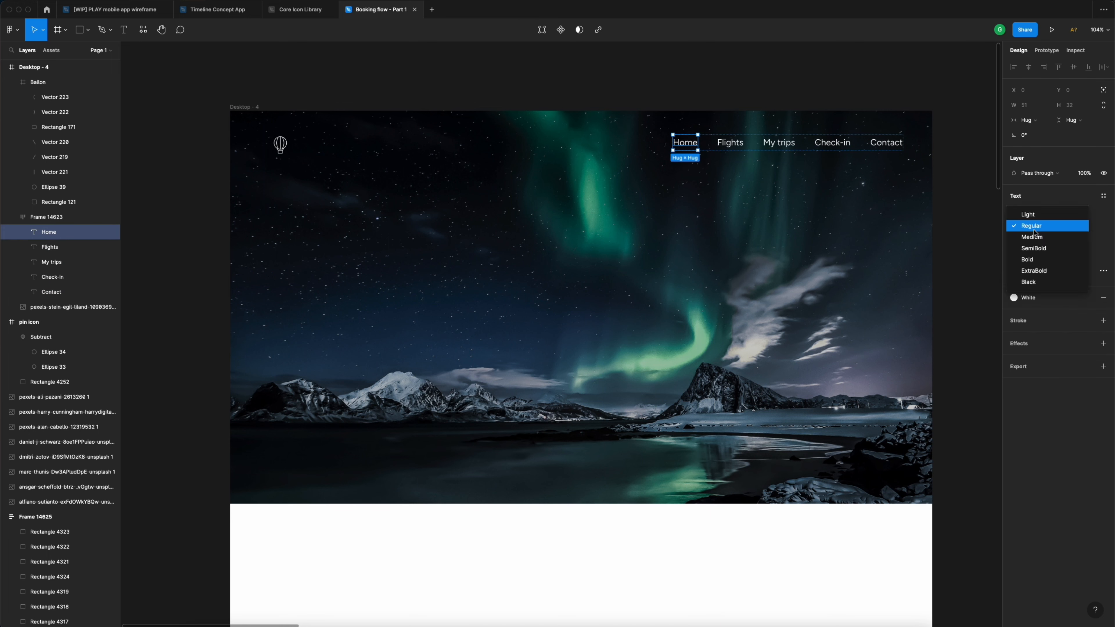
click(1037, 261)
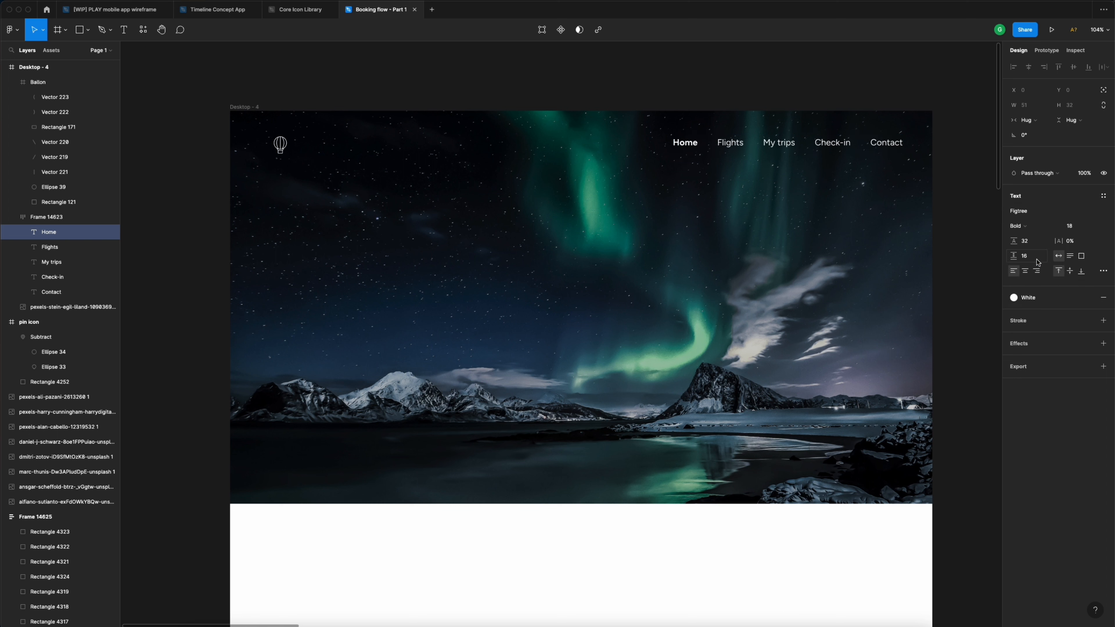
click(1065, 303)
click(1037, 354)
click(741, 86)
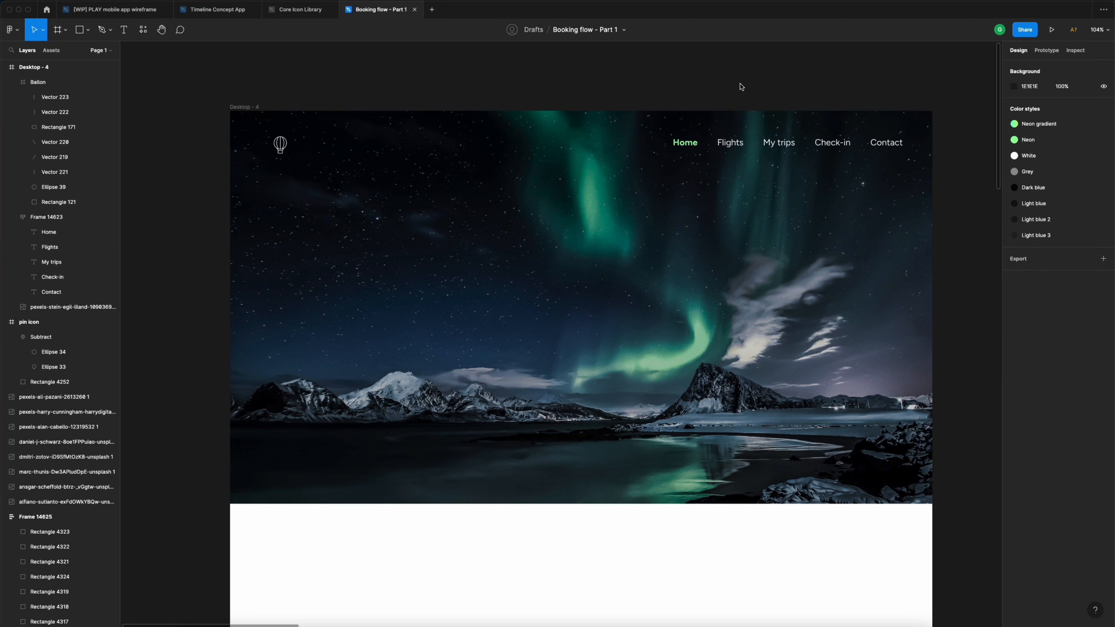
click(795, 145)
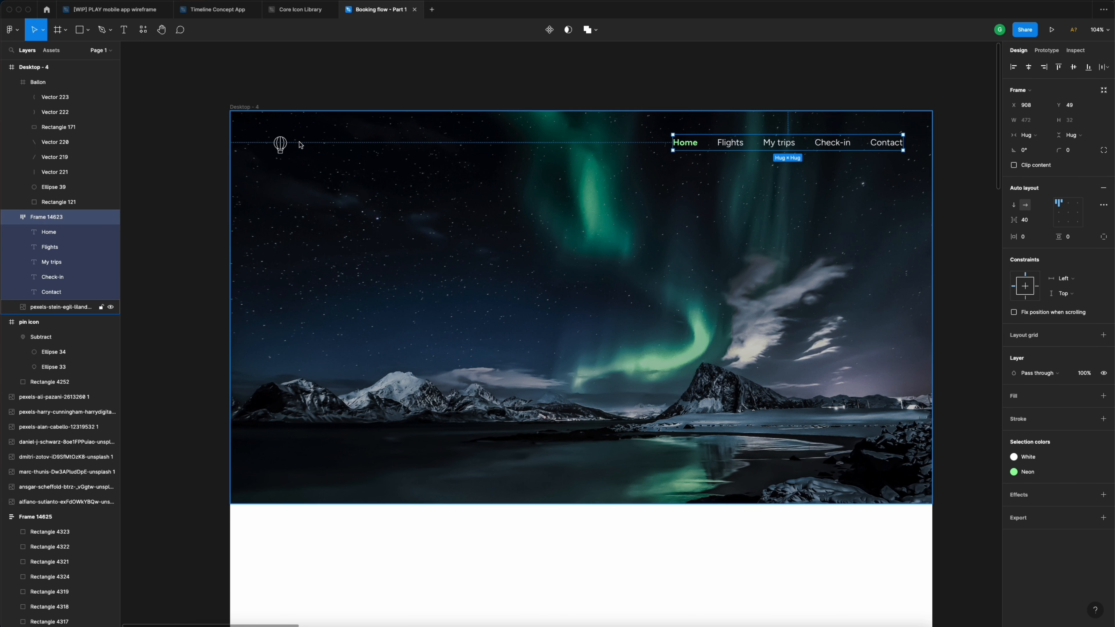
- Select the balloon logo and nav links together and wrap them in an auto-layout frame
shift+click(283, 145)
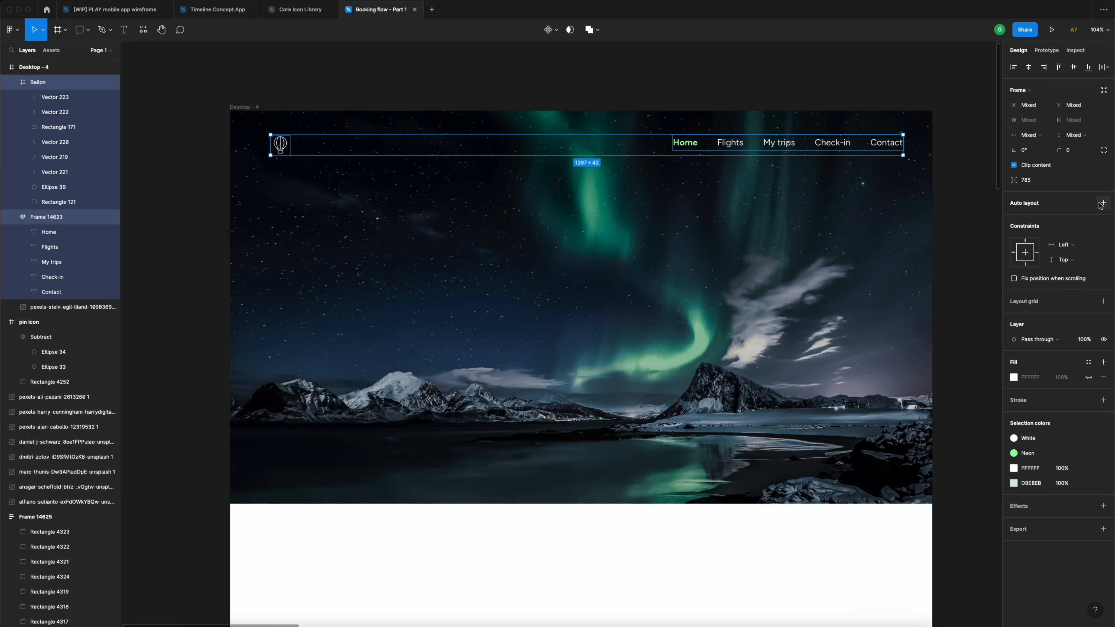
click(742, 102)
click(742, 146)
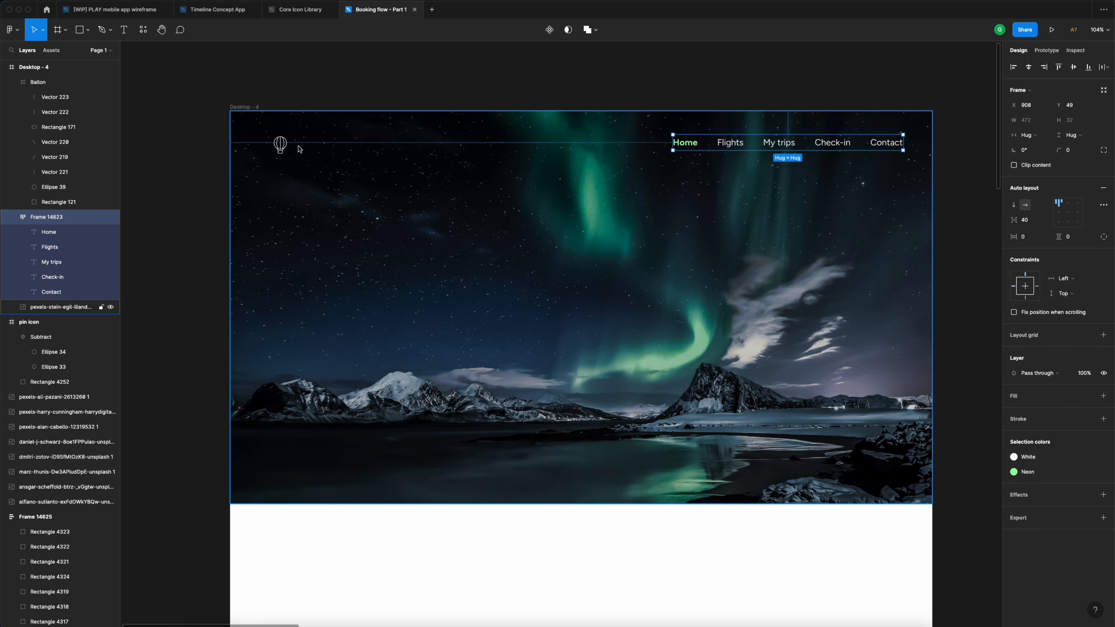
shift+click(281, 146)
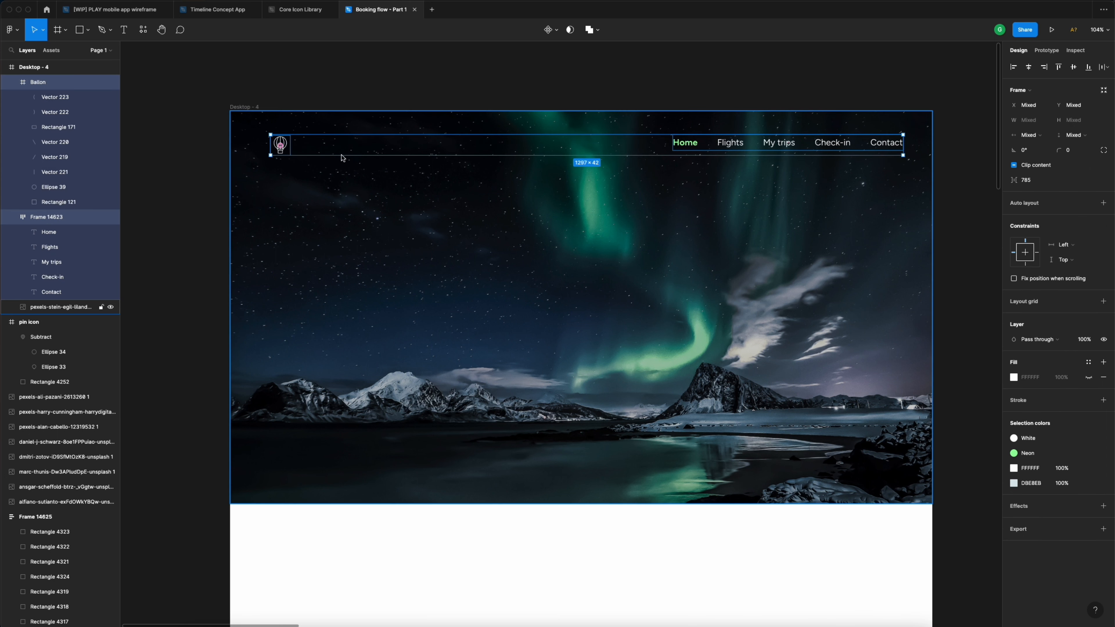
click(1103, 203)
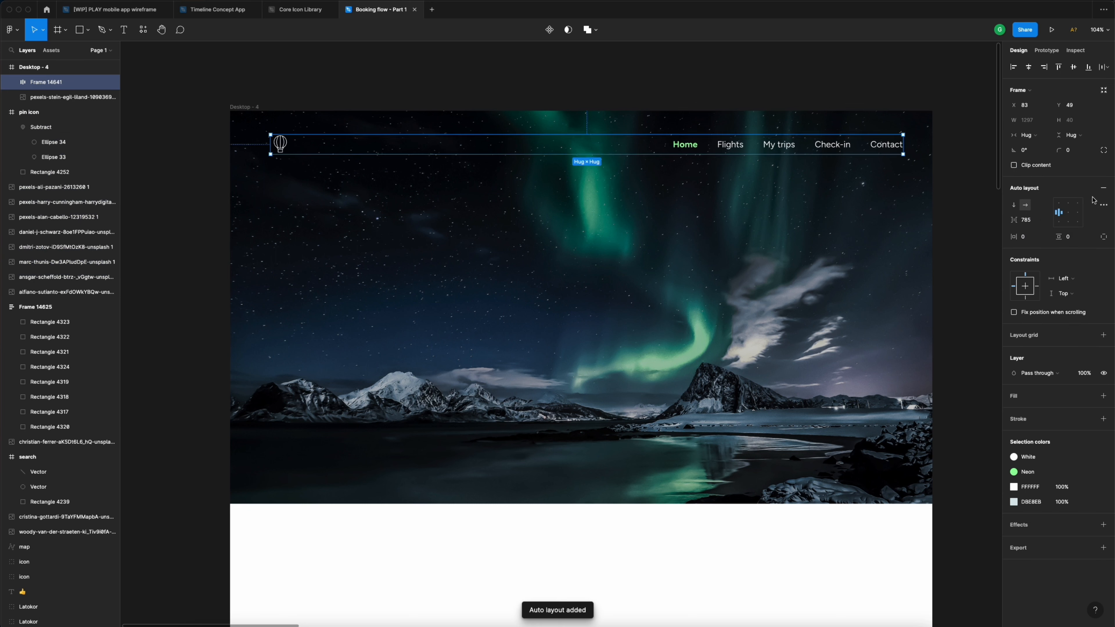
- Set the header's vertical padding to 32 px, replacing an initial 40
click(1077, 237)
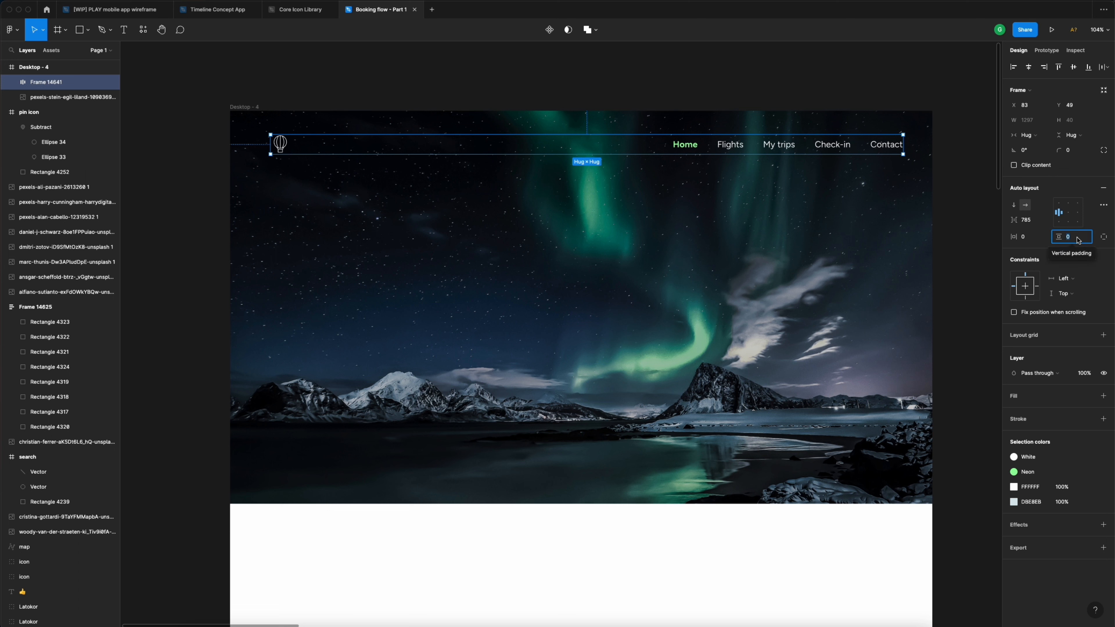
text(40)
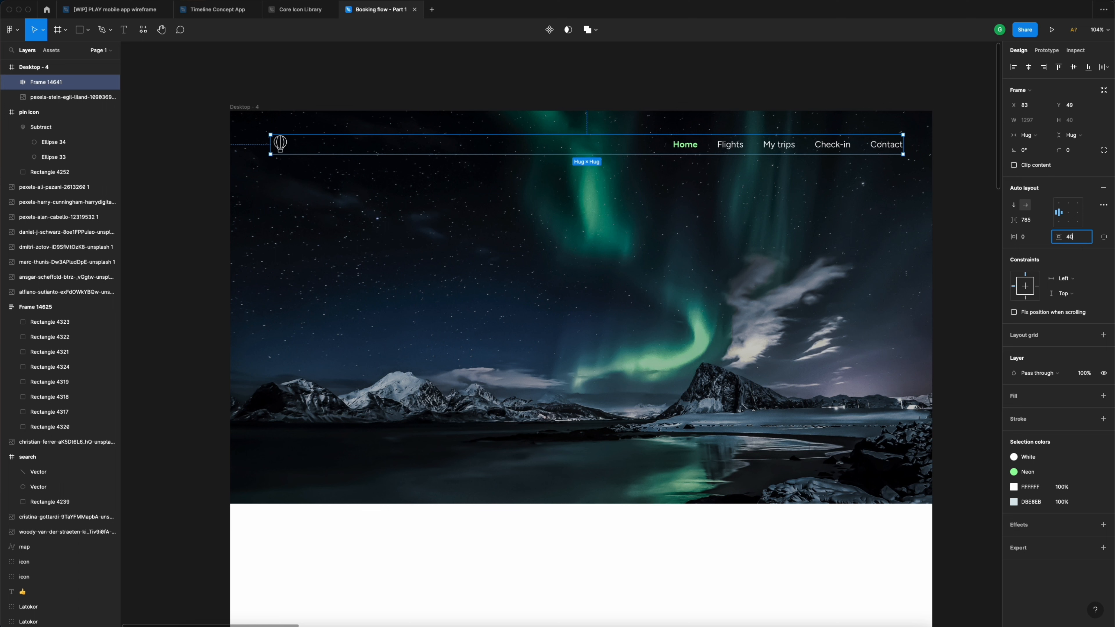
key(Return)
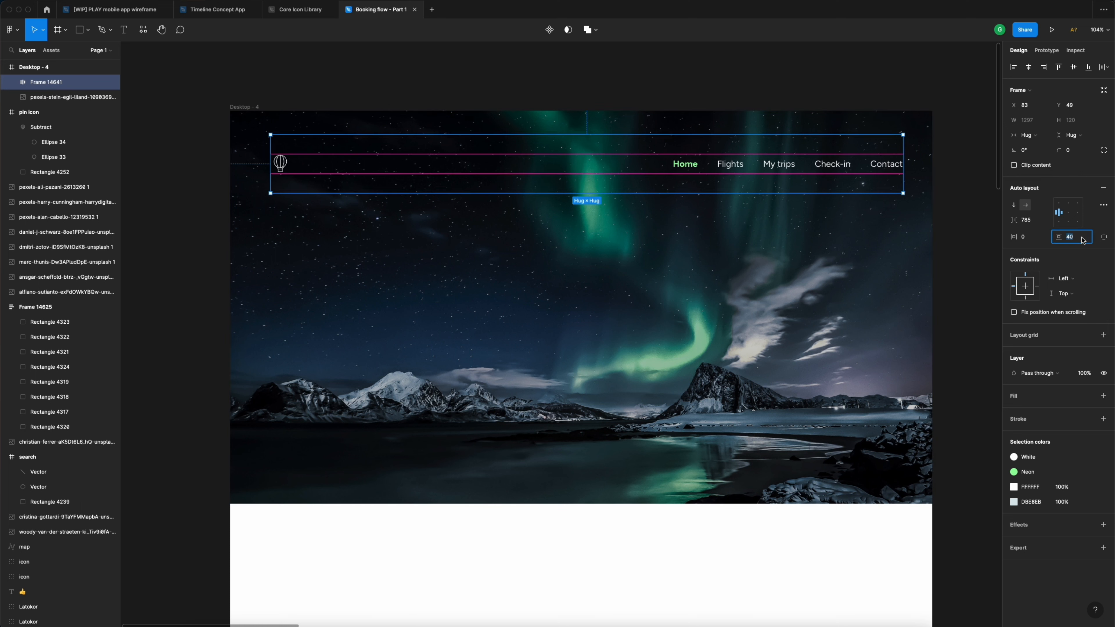
text(32)
key(Return)
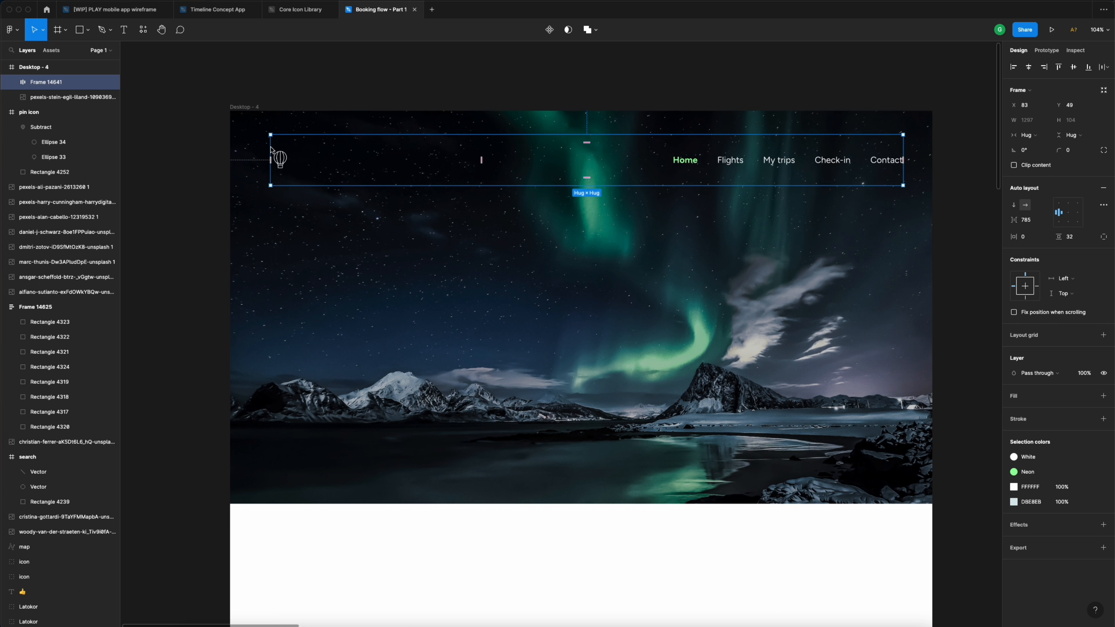
- Widen the header to the full 1440 px and set its spacing mode to Space between
drag(271, 149, 230, 147)
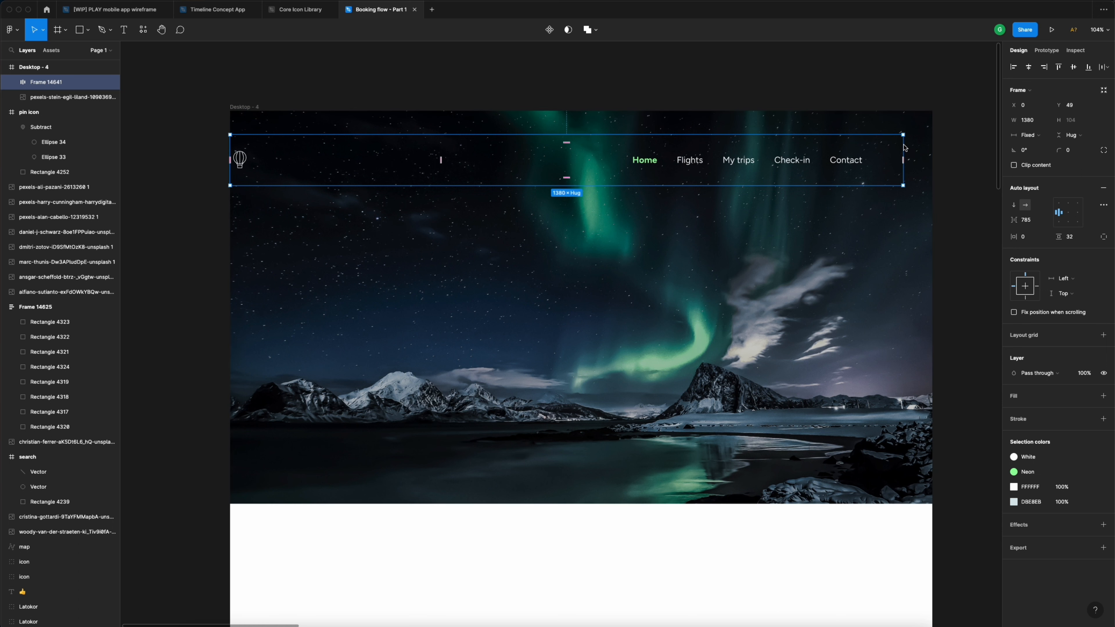
drag(904, 147, 932, 147)
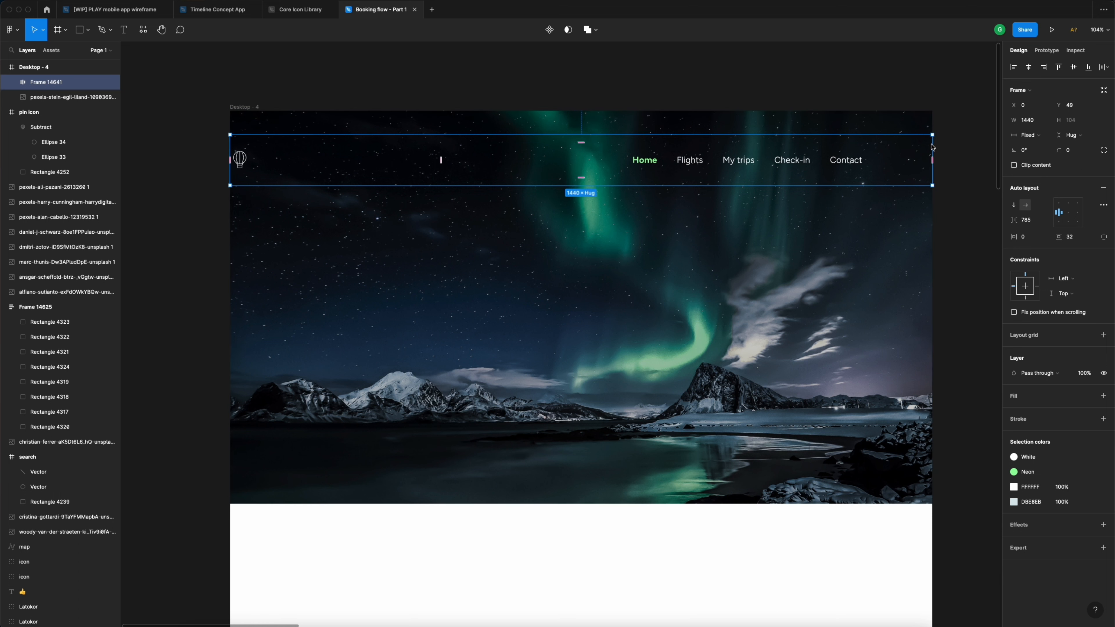
click(1105, 205)
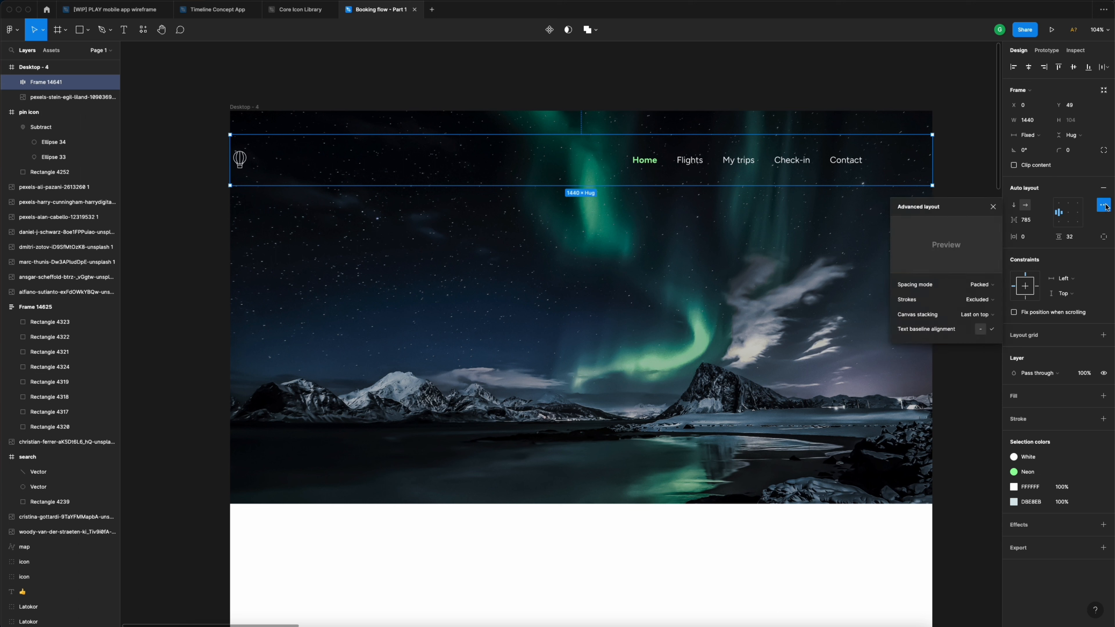
click(979, 285)
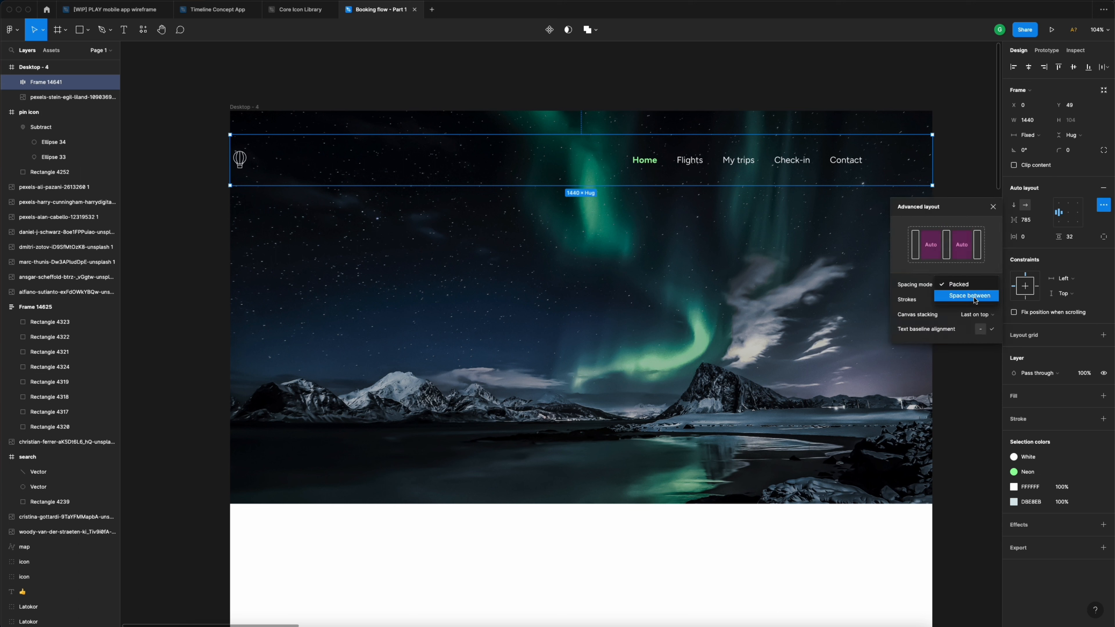
click(975, 296)
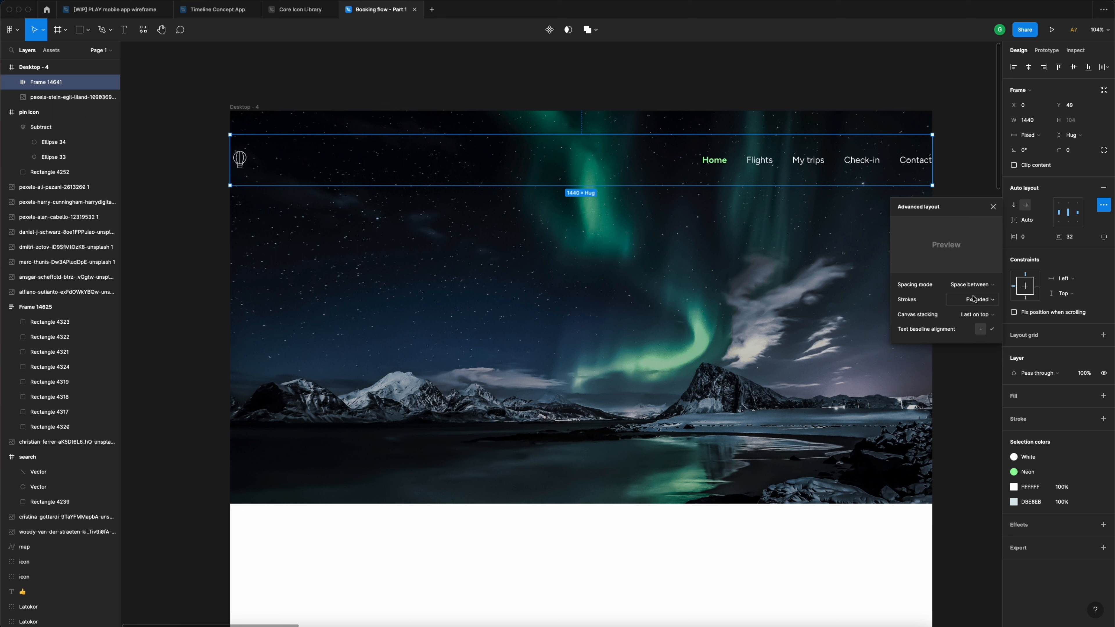
- Give the header 64 px horizontal padding
click(1030, 240)
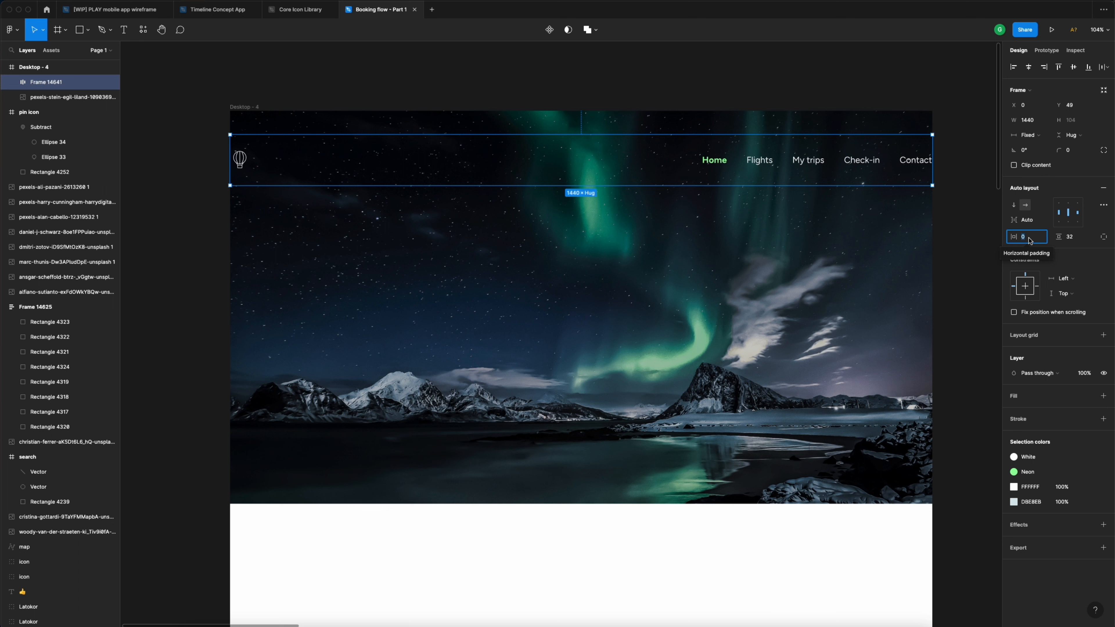
text(64)
key(Return)
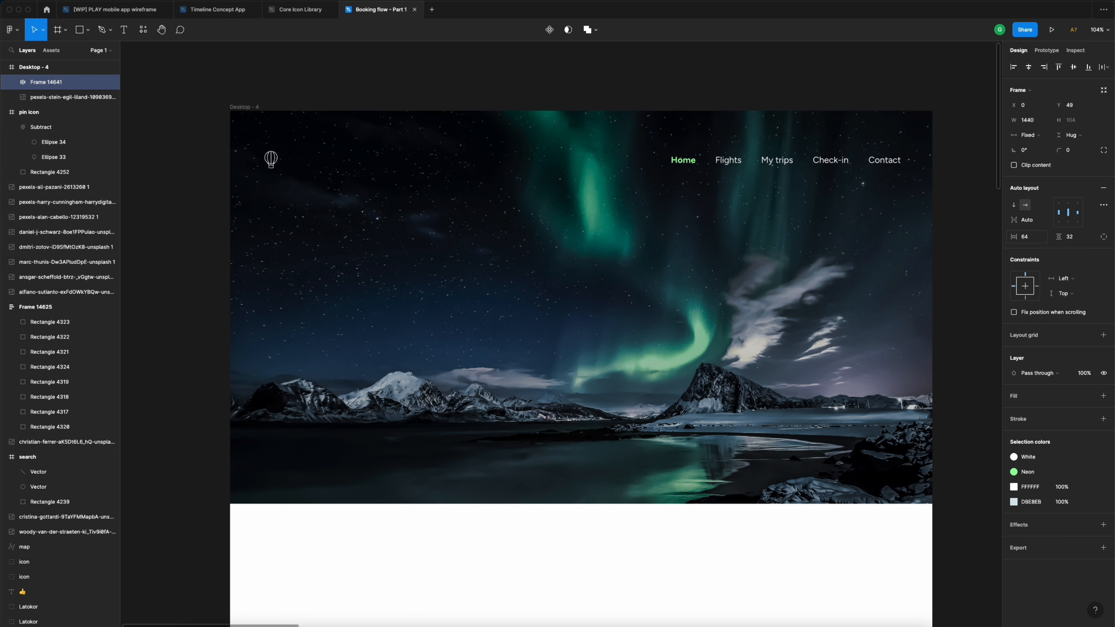
click(244, 108)
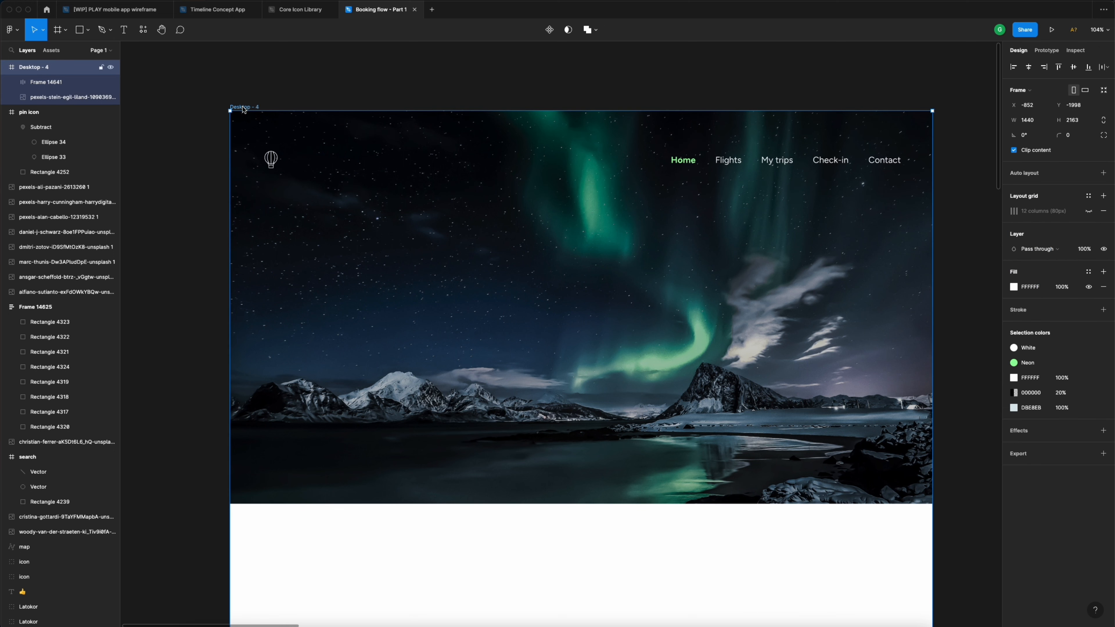
- Show the 12-column grid and align the header to the top of Desktop - 4 at Y 0
click(1088, 211)
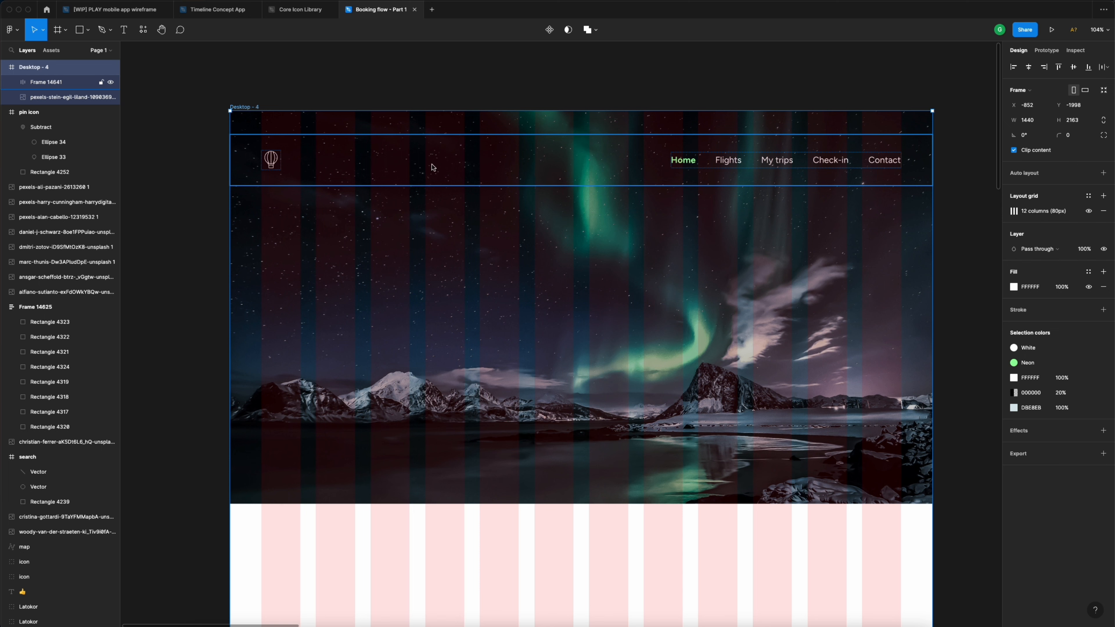
click(693, 165)
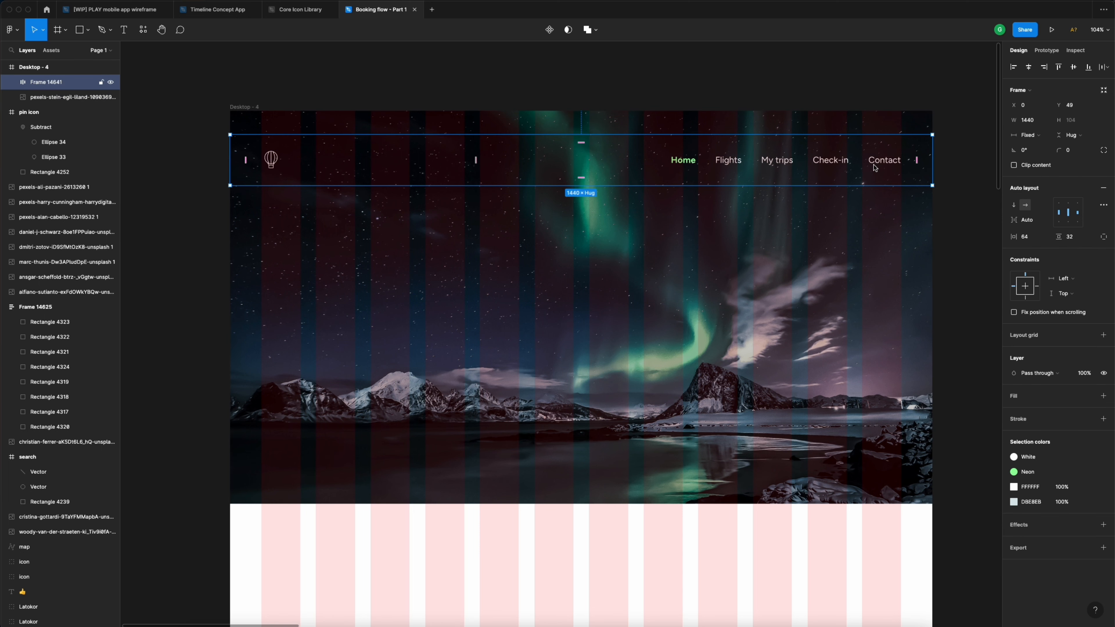
click(1059, 68)
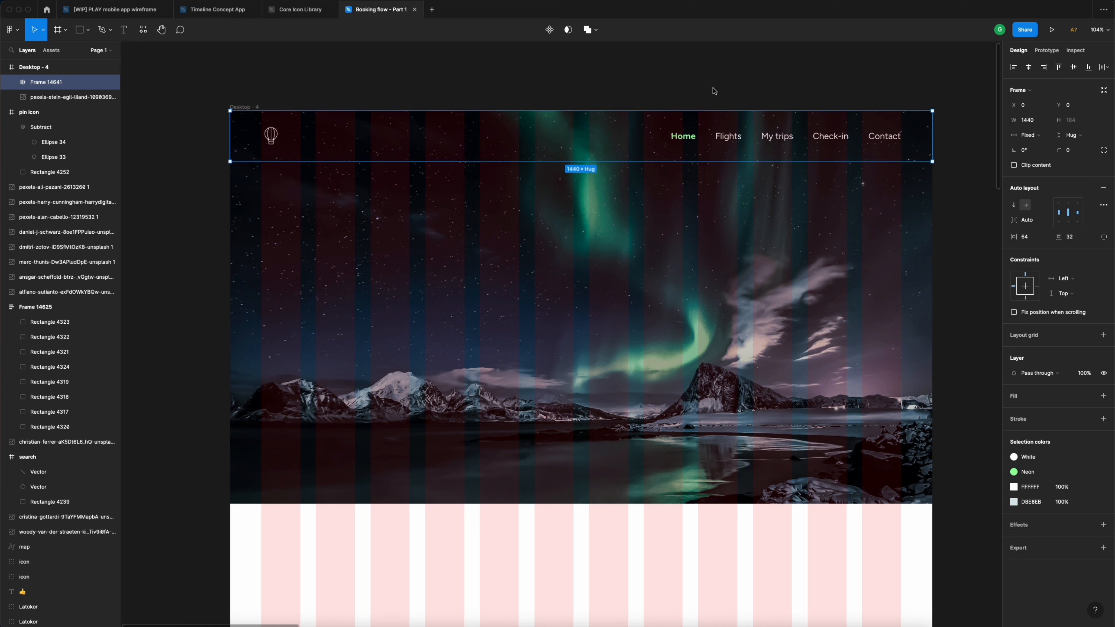
- Hide the 12-column layout grid on the Desktop - 4 frame
click(258, 94)
click(249, 106)
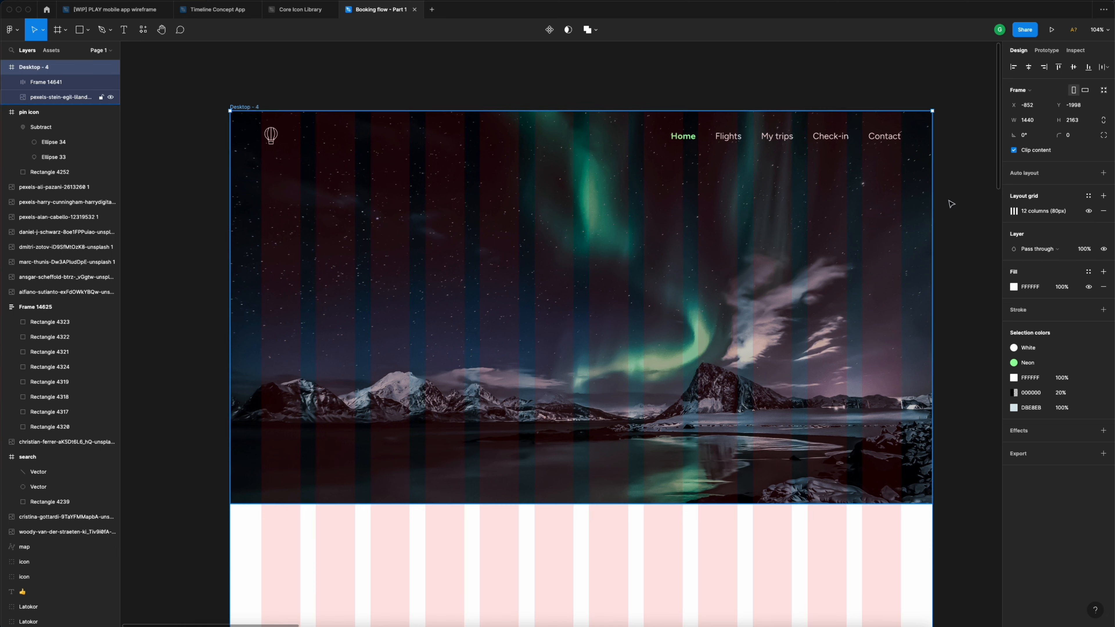
click(1089, 211)
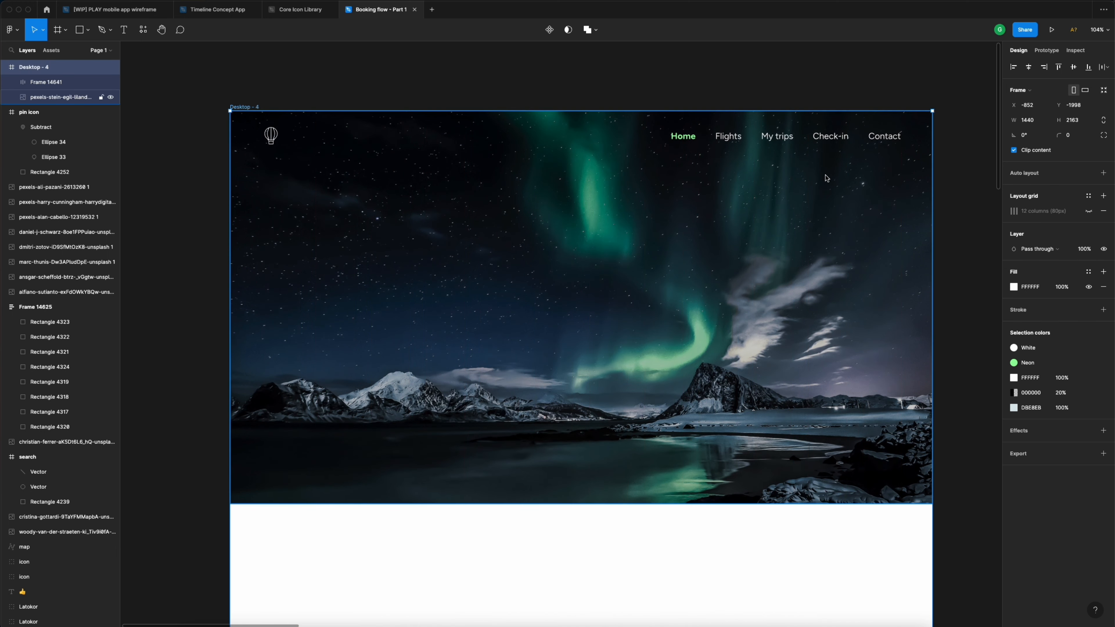
scroll(787, 172, down, 5)
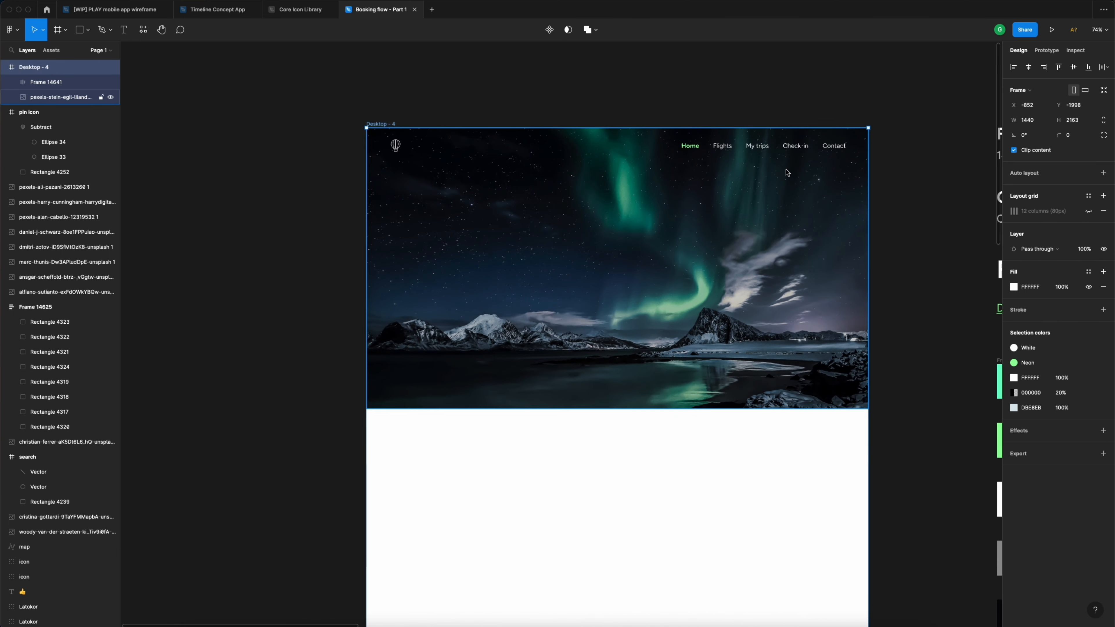
scroll(787, 173, right, 5)
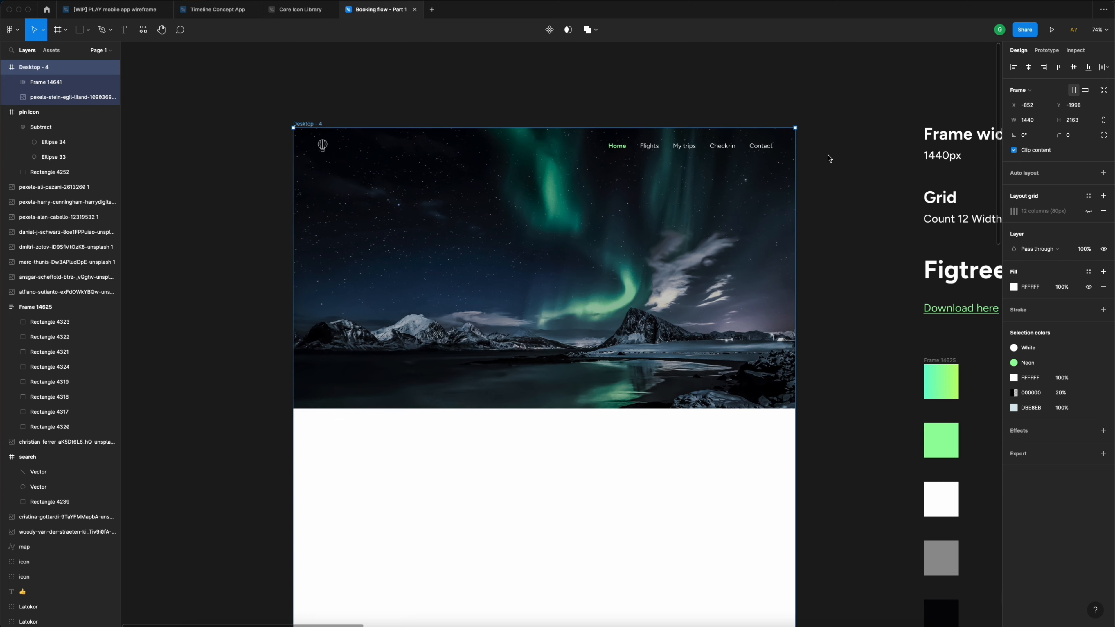
click(552, 110)
scroll(476, 233, up, 3)
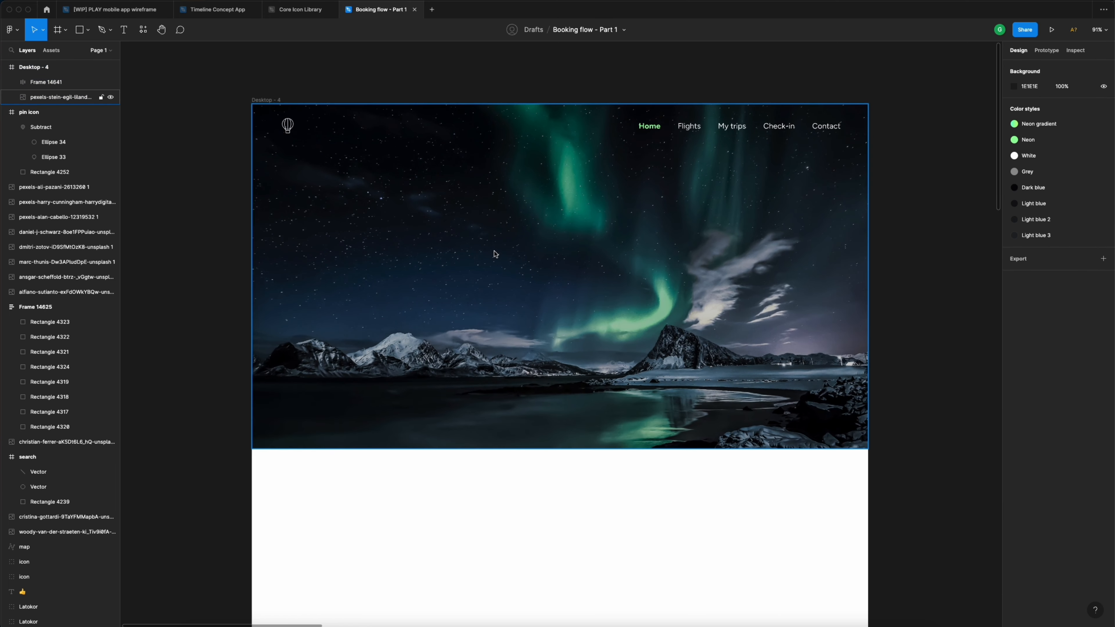
- Add the text 'Experience the incredible Aurora Borealis' left of centre on the aurora hero
key(t)
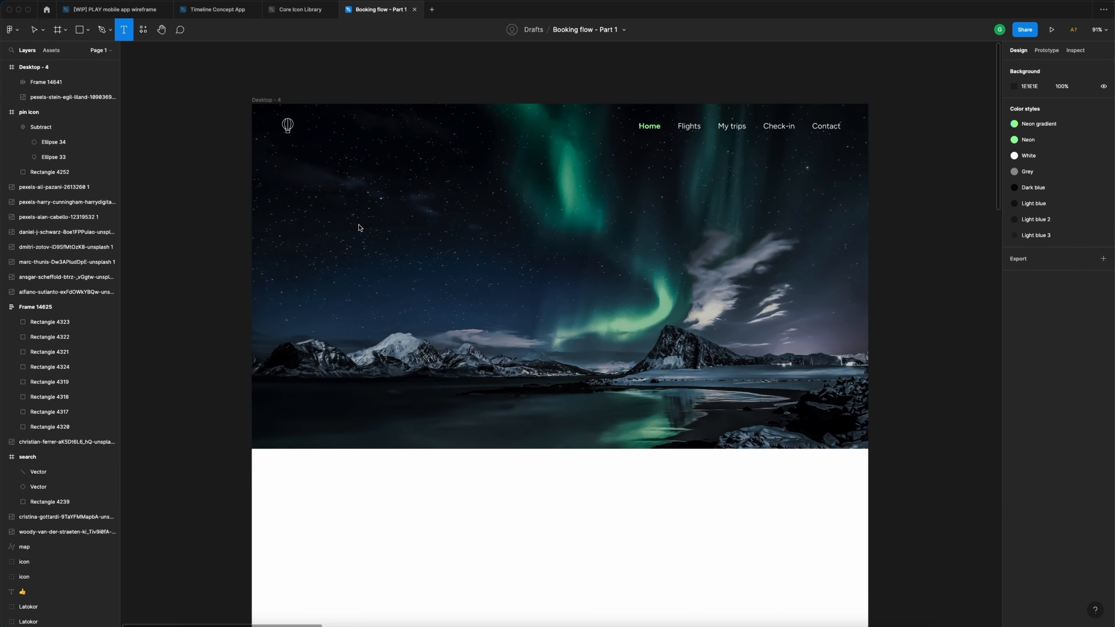
click(359, 227)
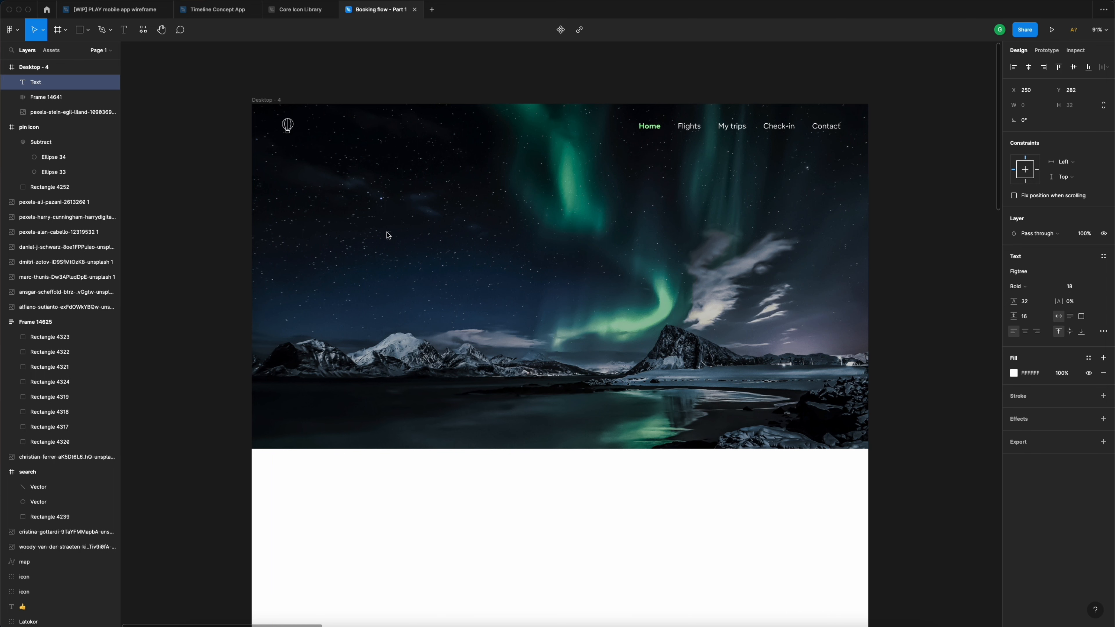
text(Exó)
key(BackSpace)
text(perience the)
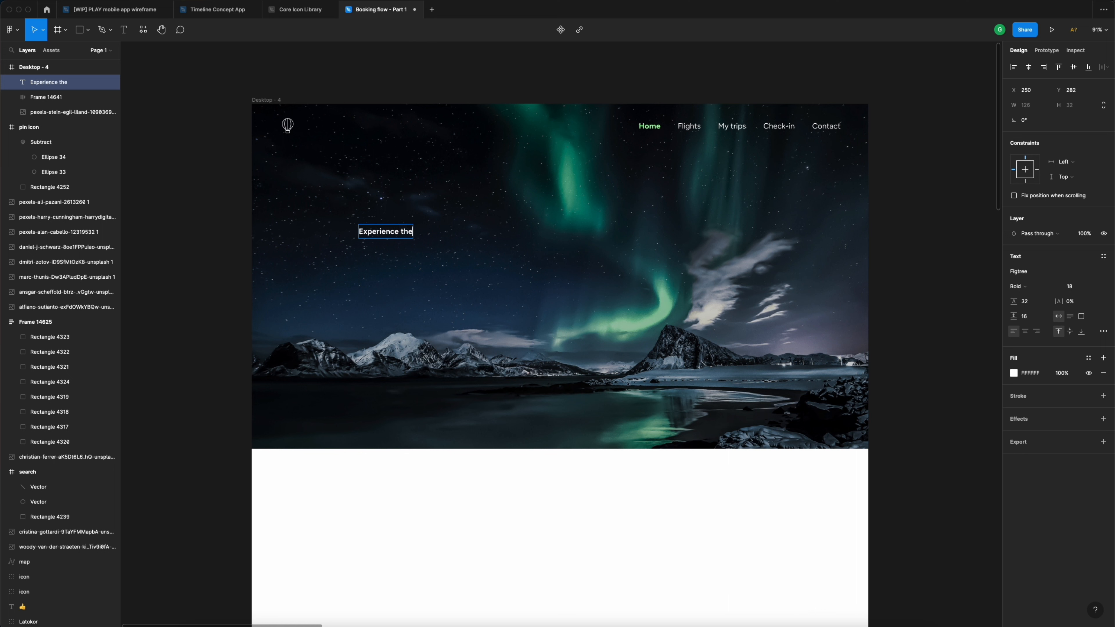
text( incredible Auror)
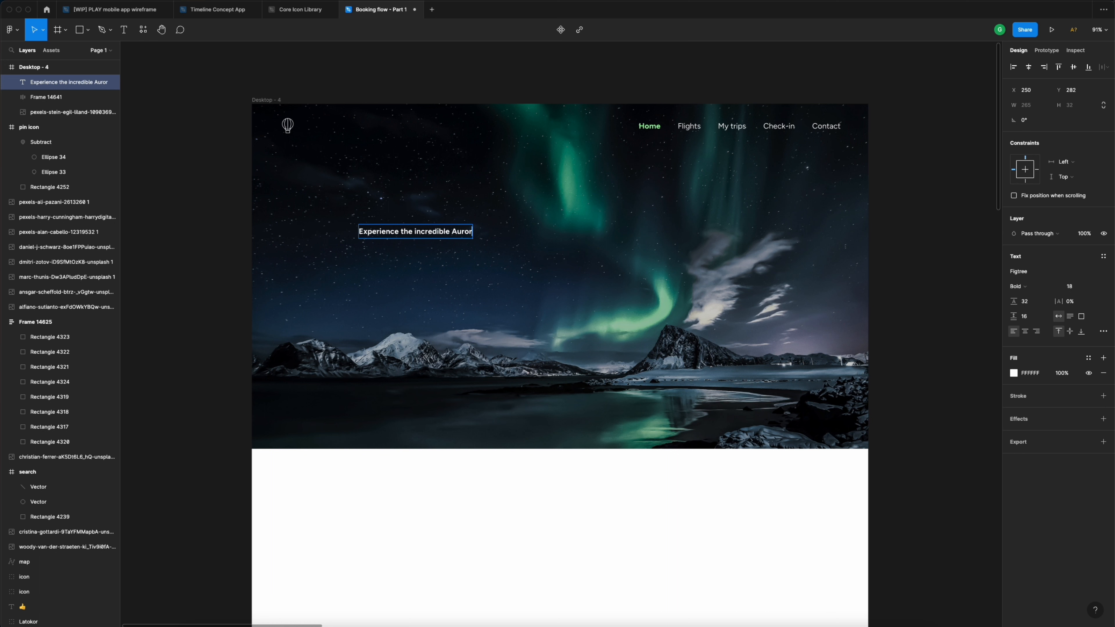
text(a Borealis)
key(Escape)
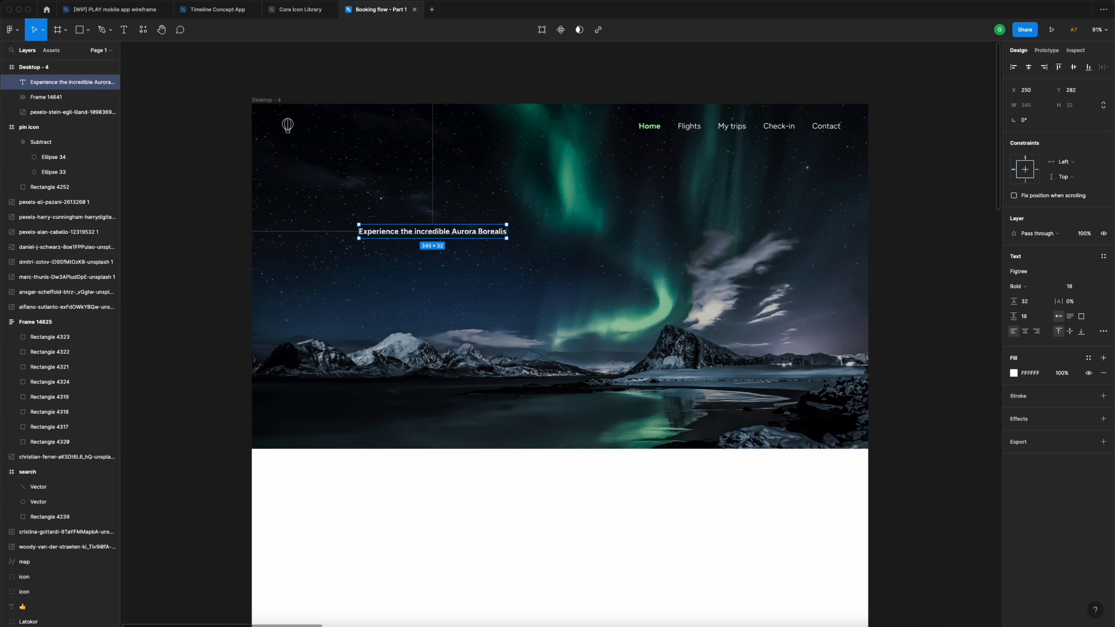
click(406, 87)
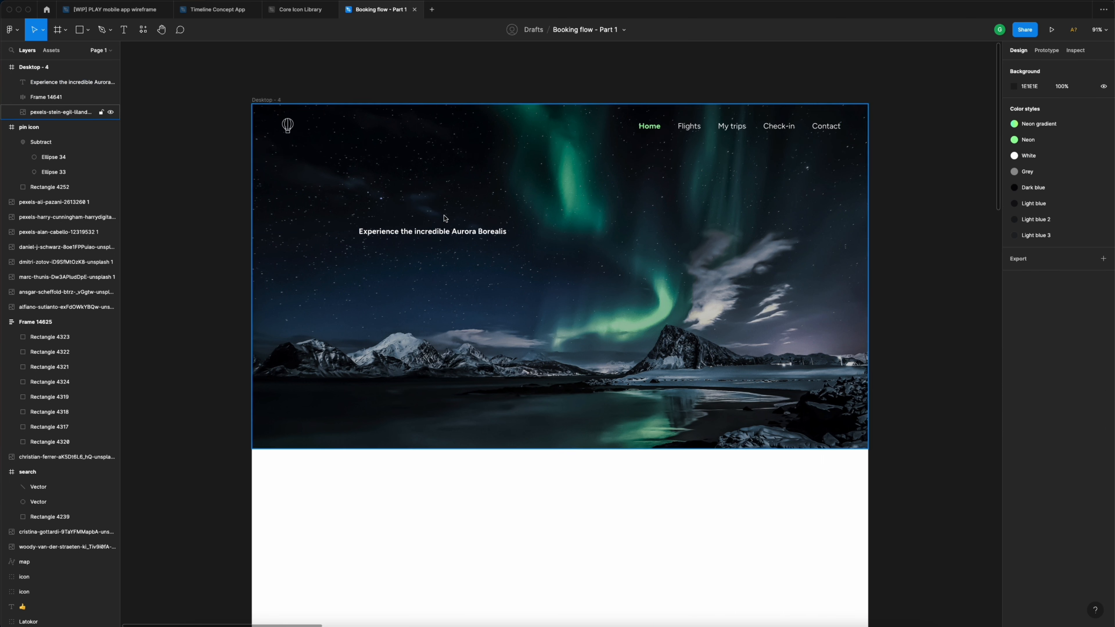
- Set the headline to 72 px with 96 line height and narrow it to wrap onto three lines
click(455, 235)
click(1076, 286)
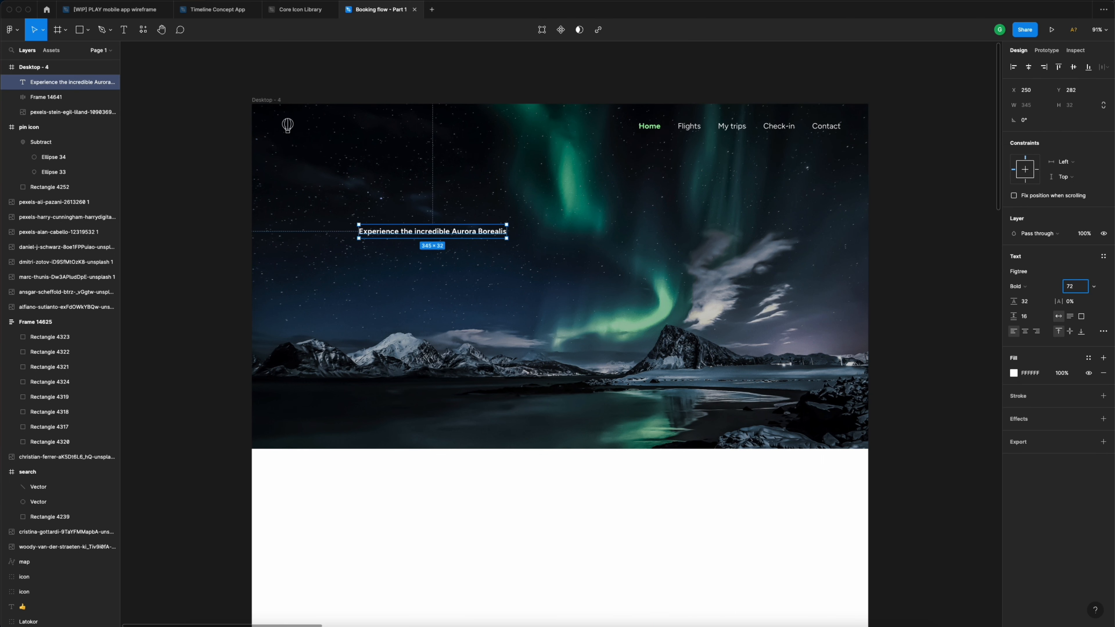
key(Return)
click(1038, 303)
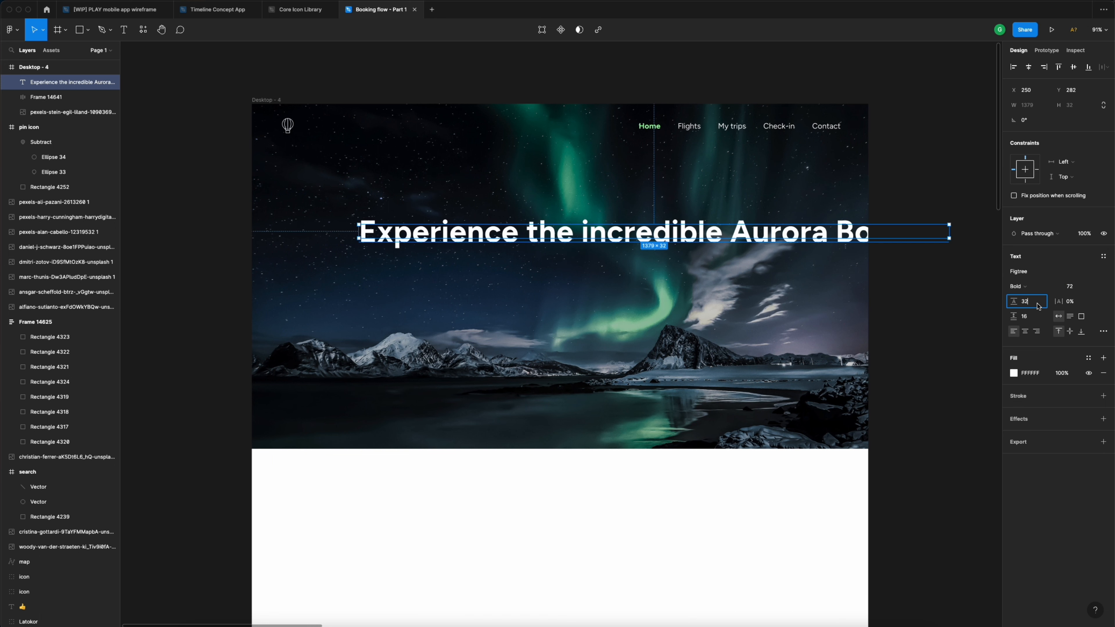
text(96)
key(Return)
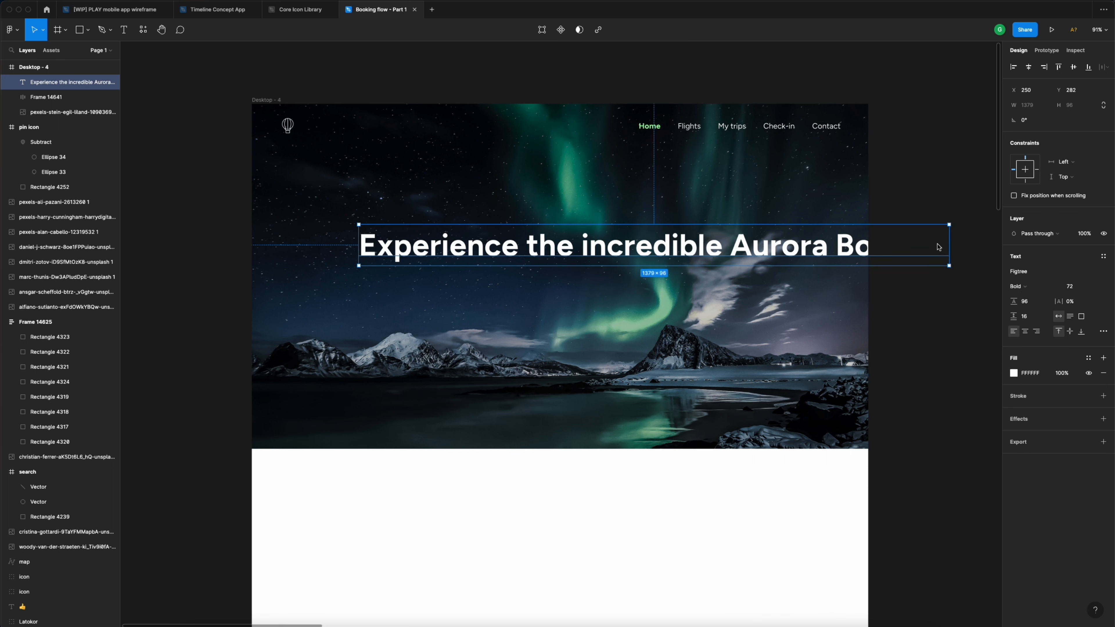
drag(951, 244, 696, 242)
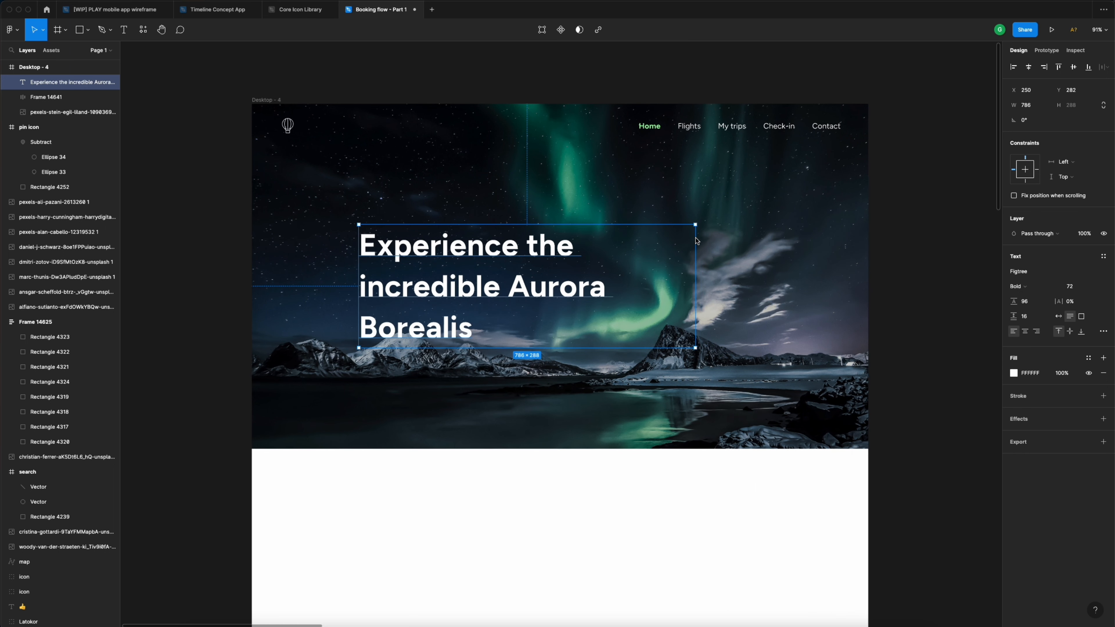
- With the column grid shown, move the headline slightly left and up onto the grid
click(272, 104)
click(1089, 211)
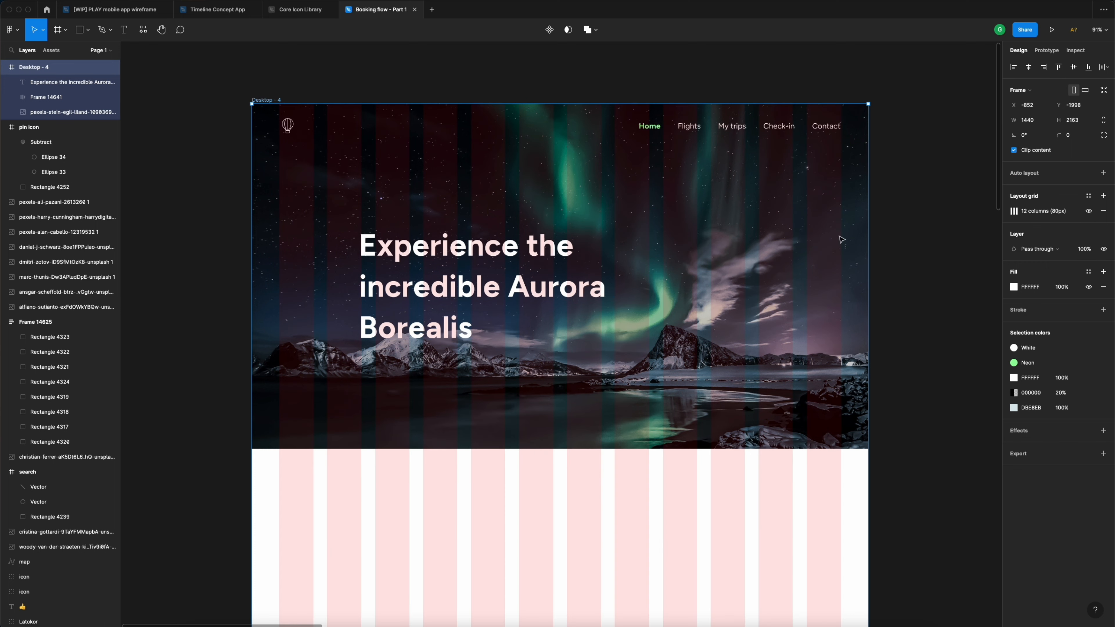
drag(455, 254, 425, 236)
key(super+z)
click(444, 259)
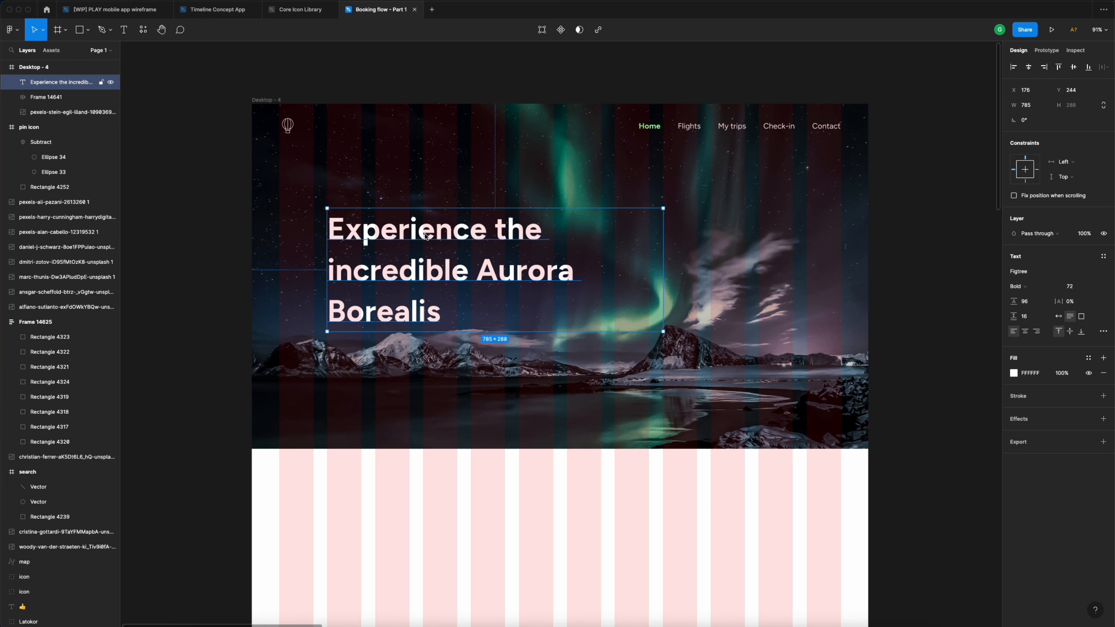
click(496, 89)
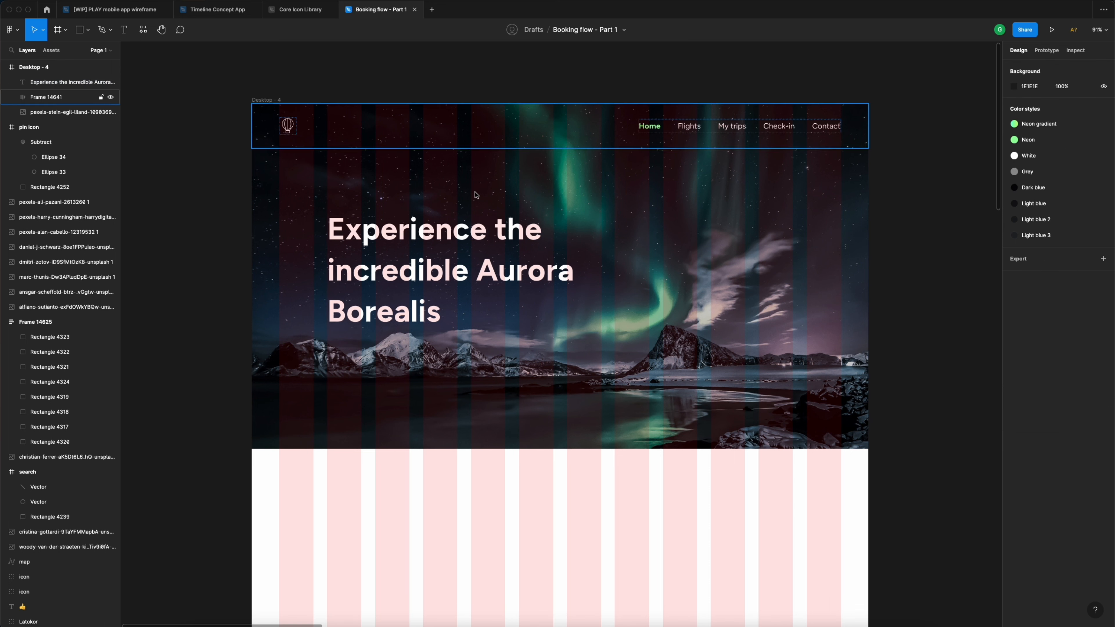
- Hide the grid again and tighten the headline's line height to 80
click(273, 101)
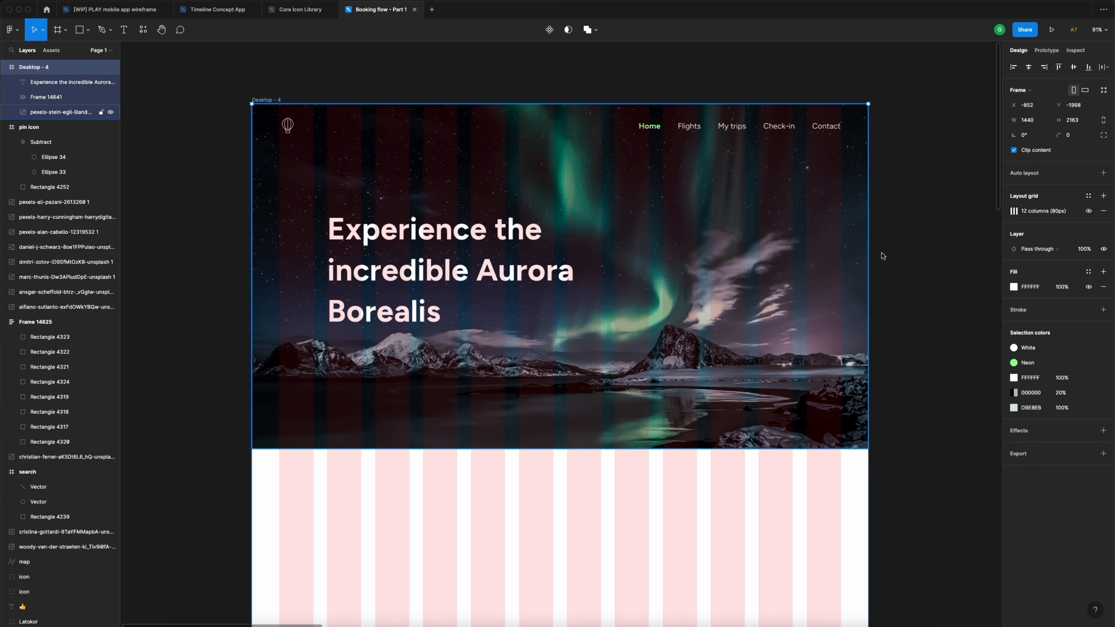
click(1088, 211)
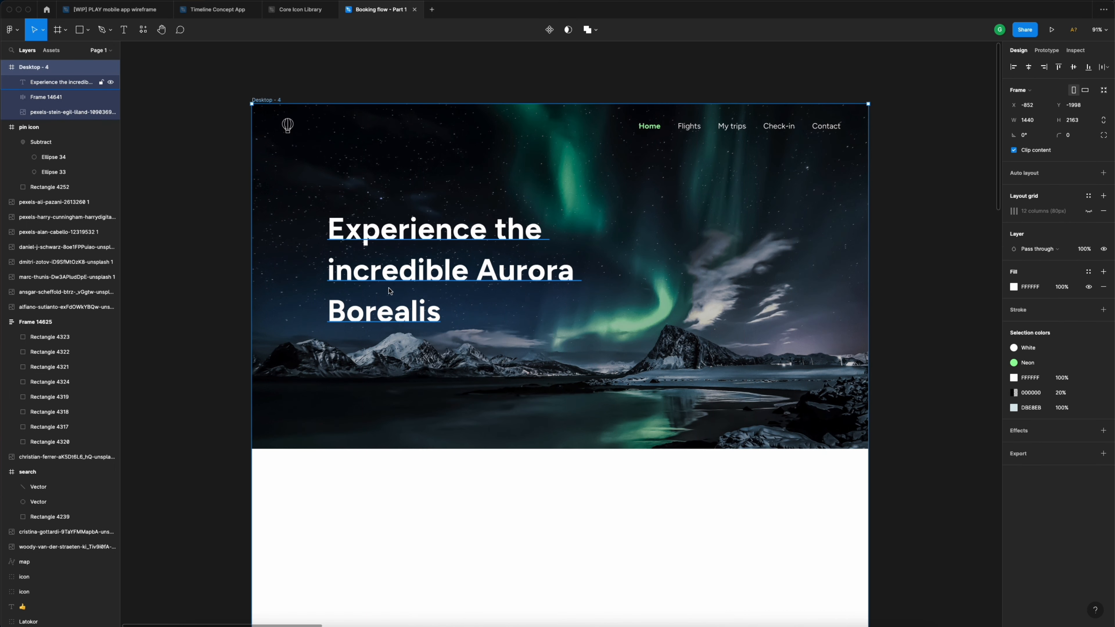
click(396, 282)
click(1037, 303)
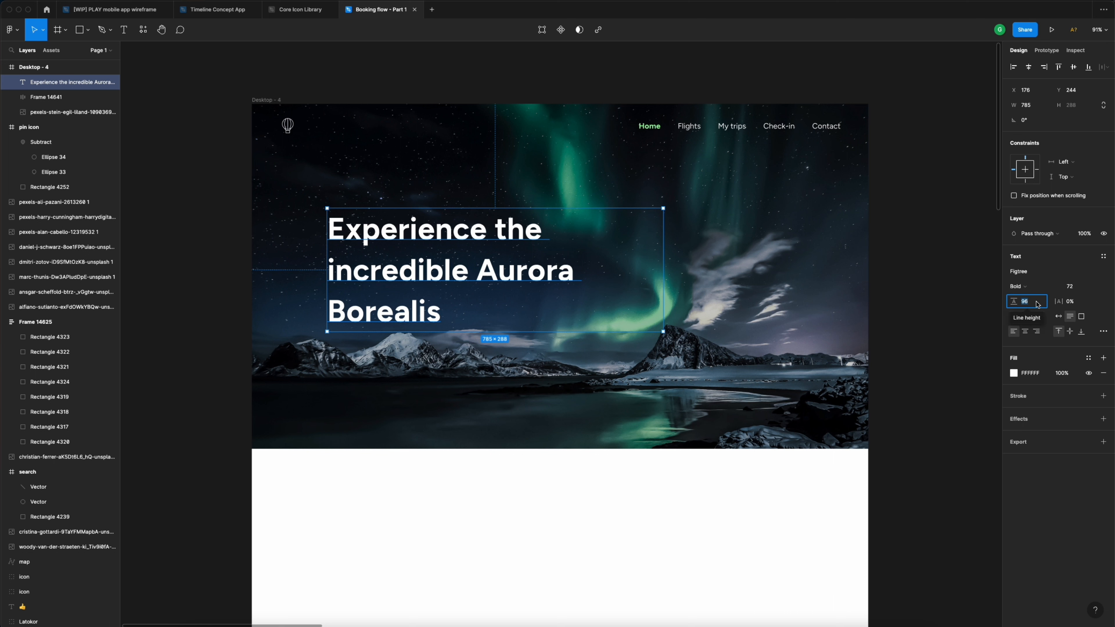
text(80)
key(Return)
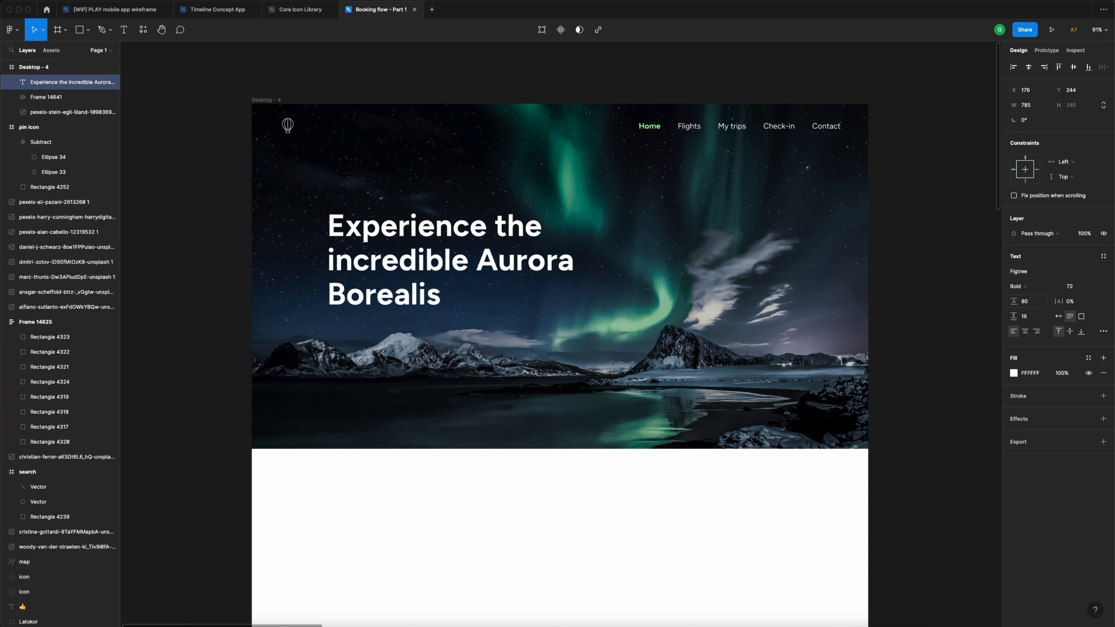
click(465, 90)
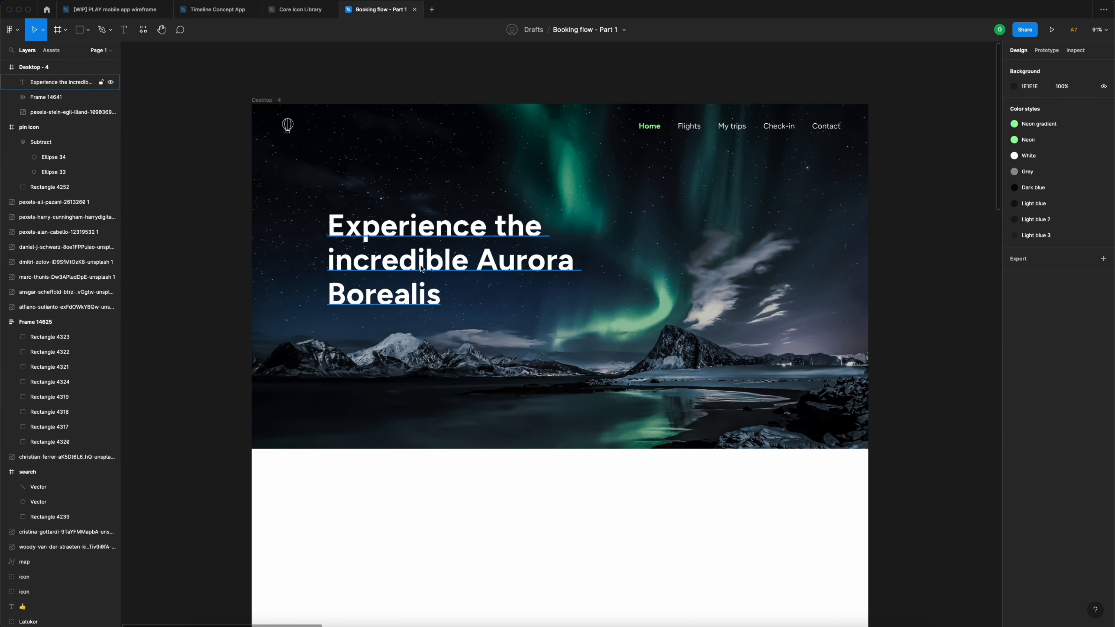
- Add a 'BOOK NOW' text label below the headline
key(t)
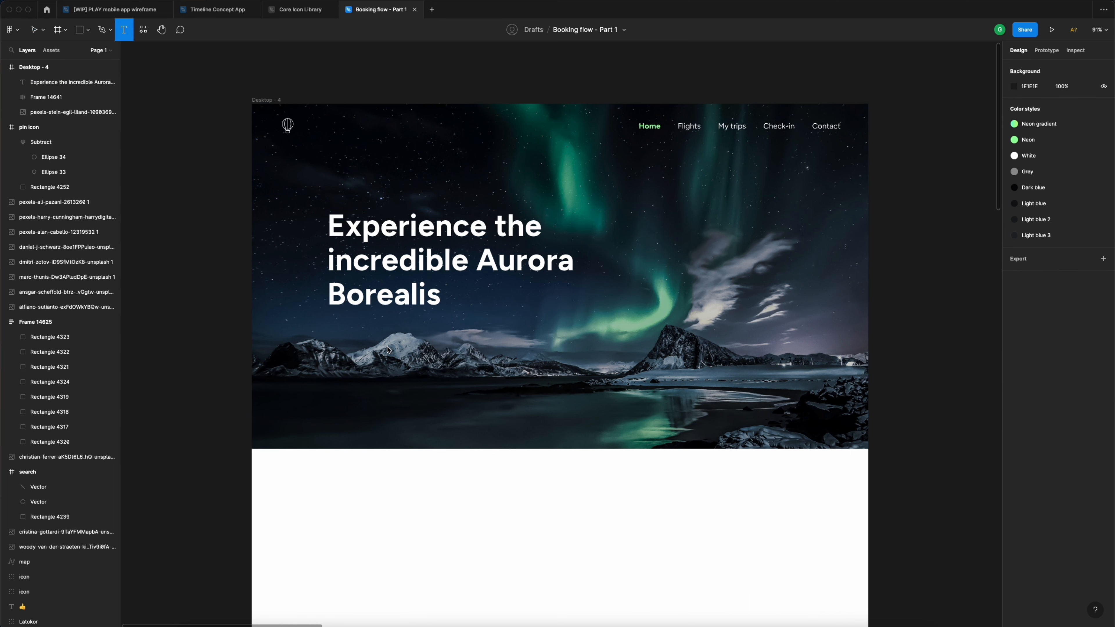
click(387, 348)
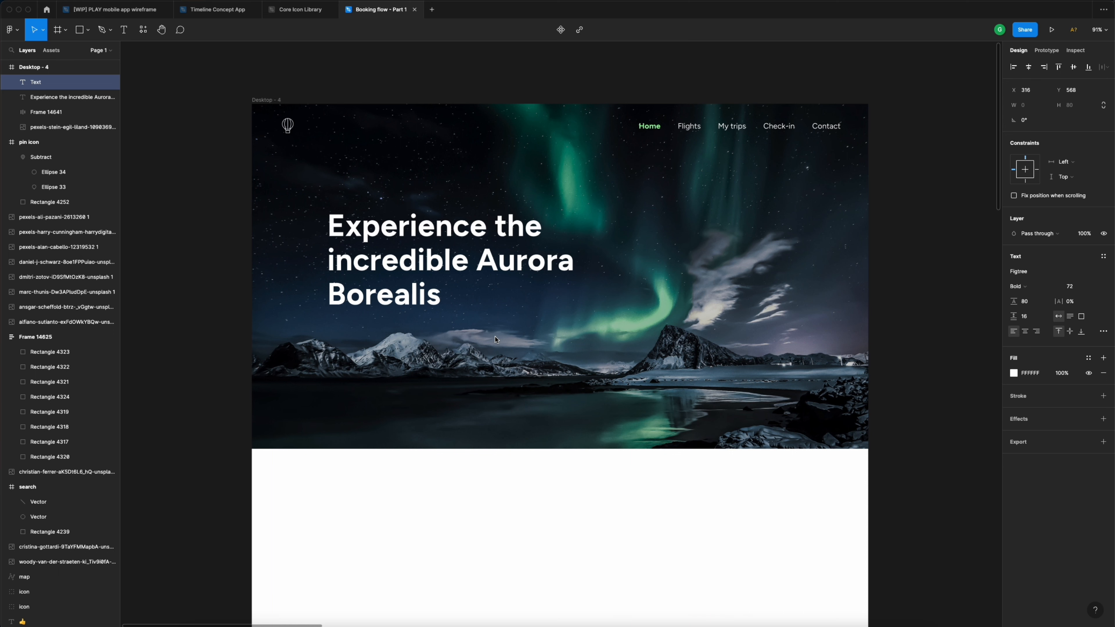
text(BOO)
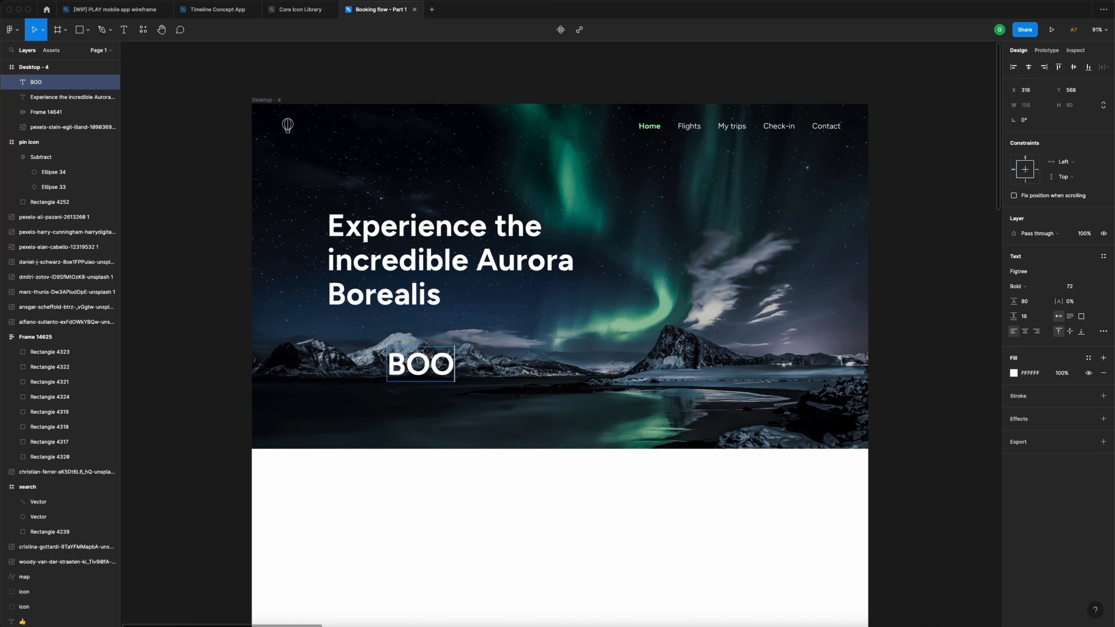
text(K NOW)
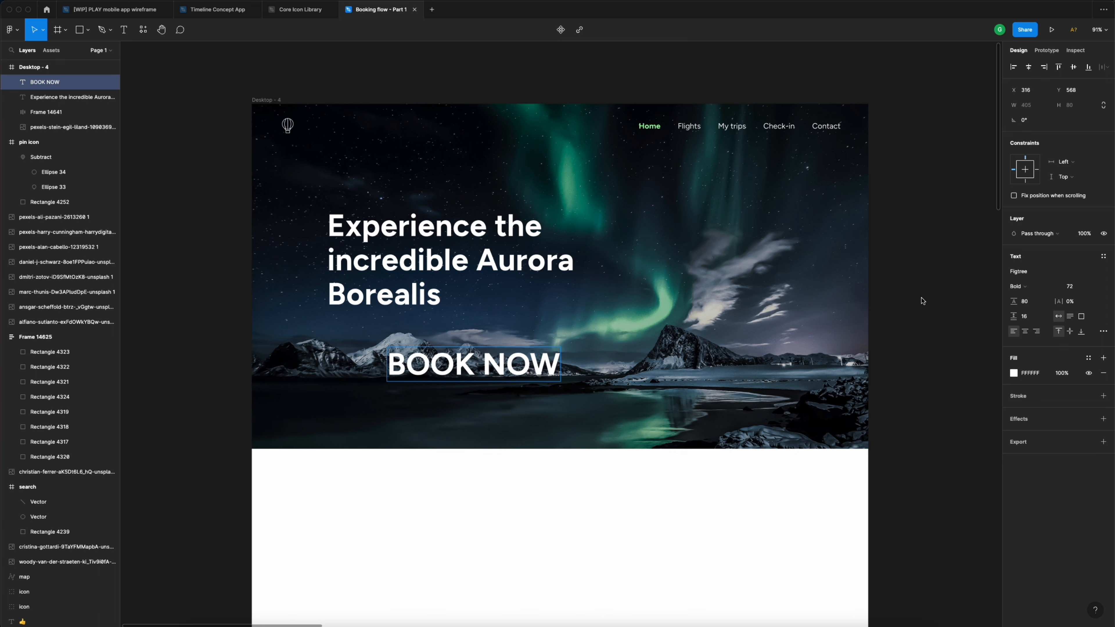
key(Escape)
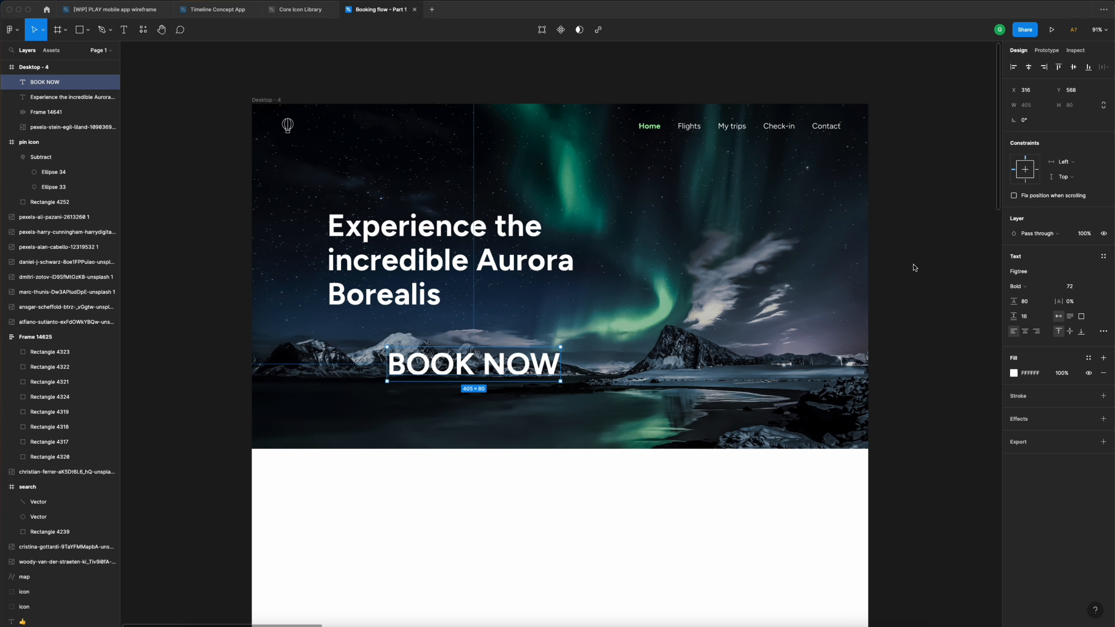
- Make BOOK NOW 18 px Medium with a 24 line height and group it
click(1072, 286)
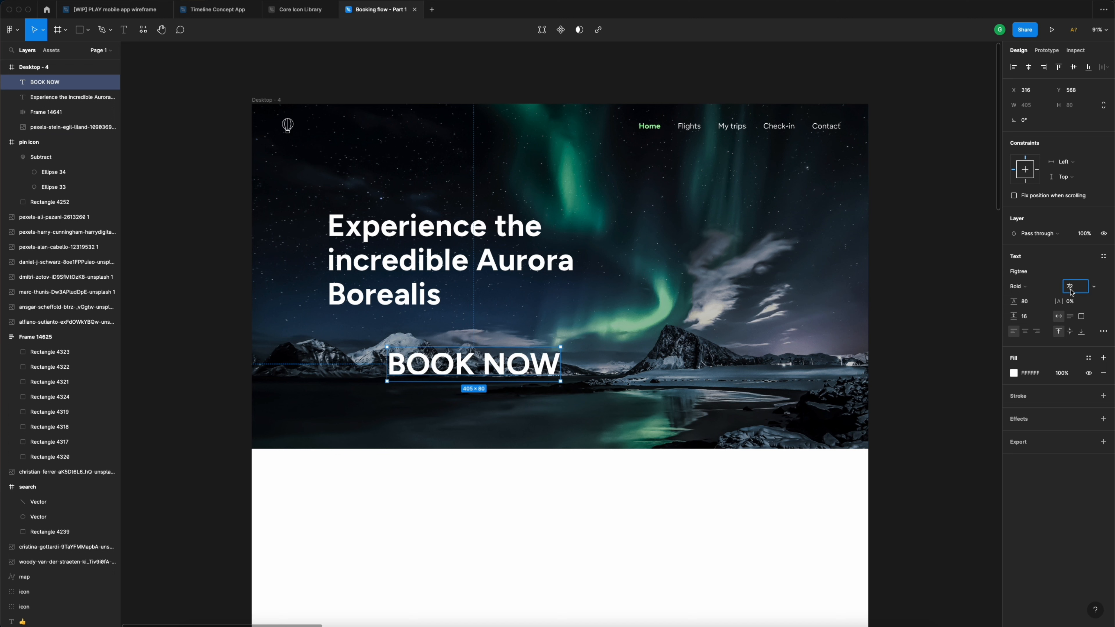
text(18)
key(Return)
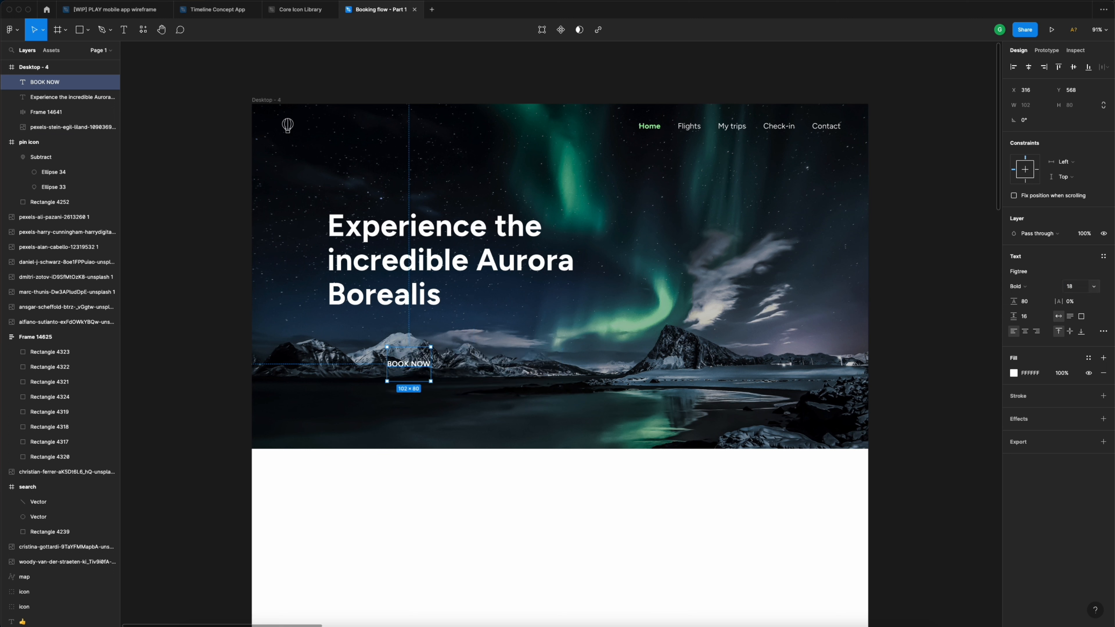
click(1039, 288)
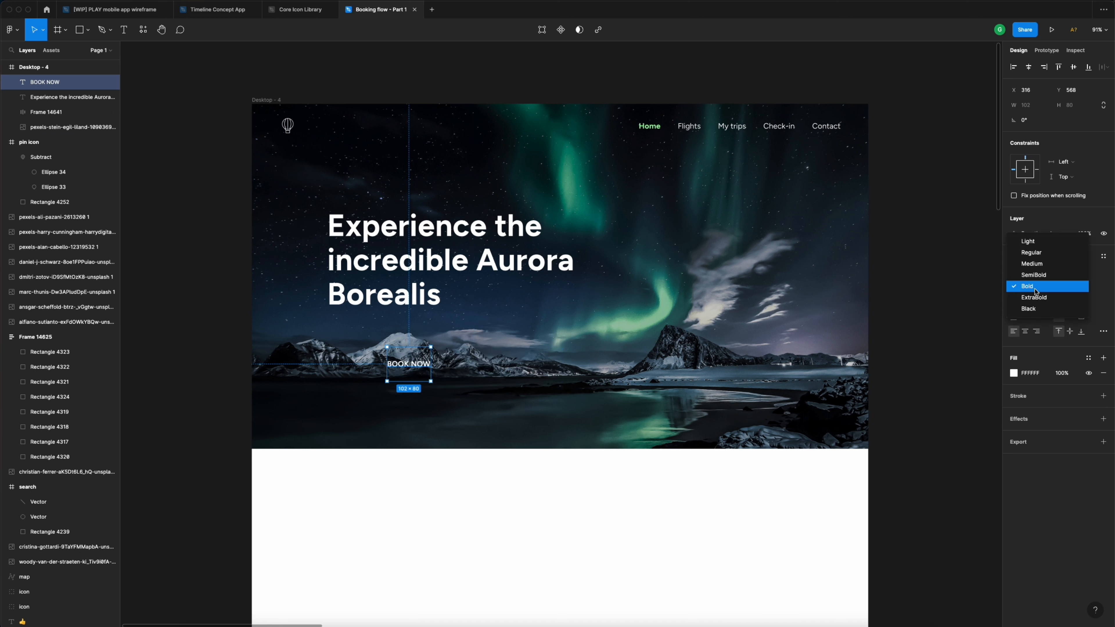
click(1040, 265)
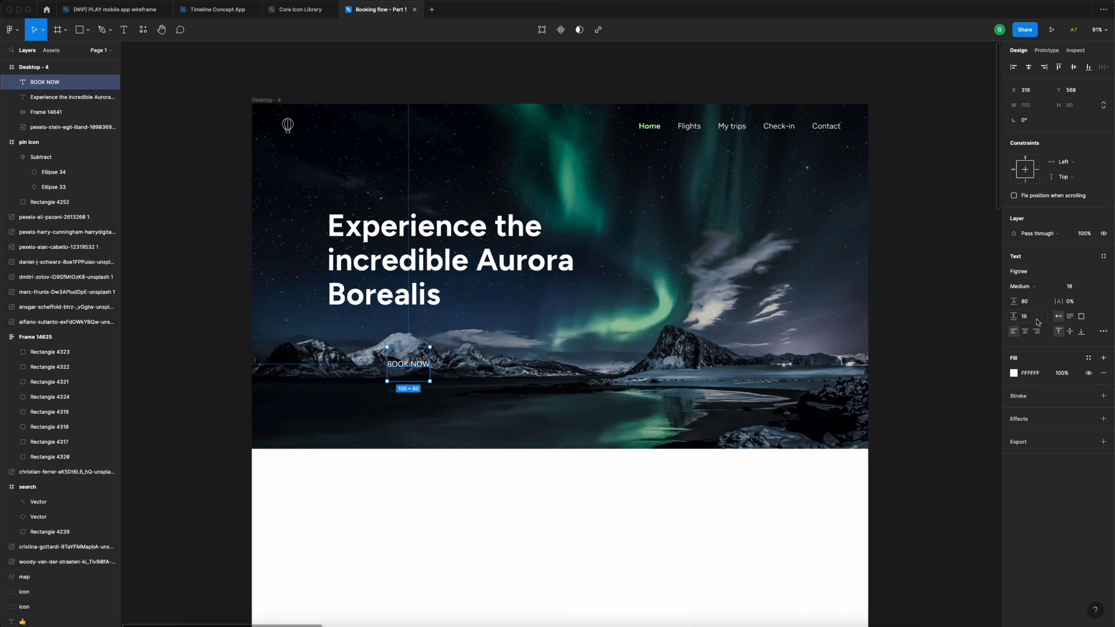
click(1039, 303)
text(24)
key(Return)
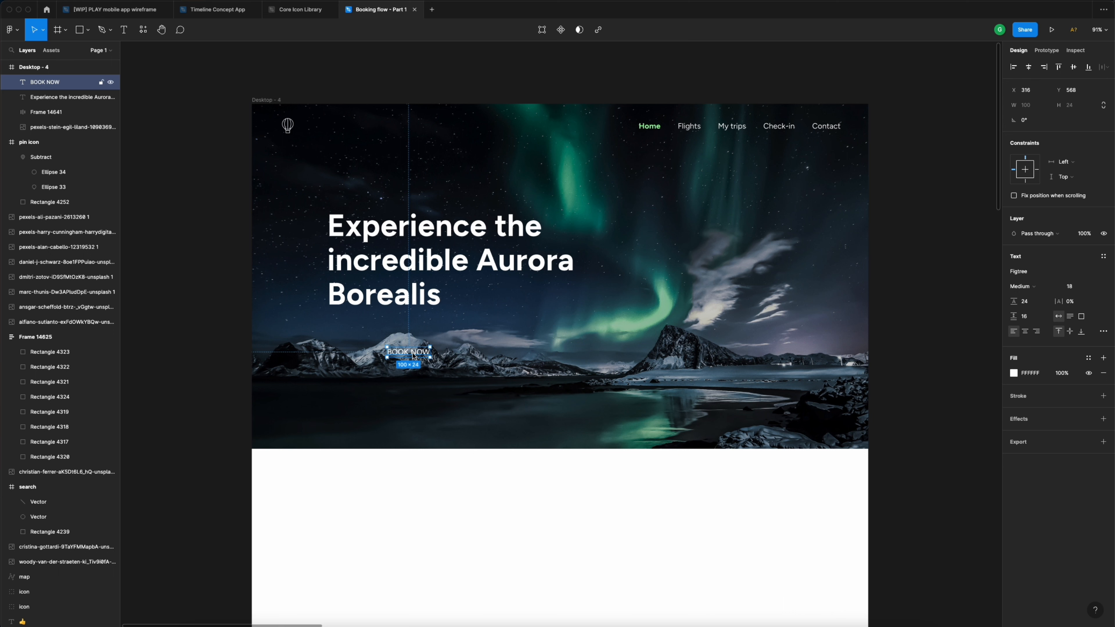
key(super+g)
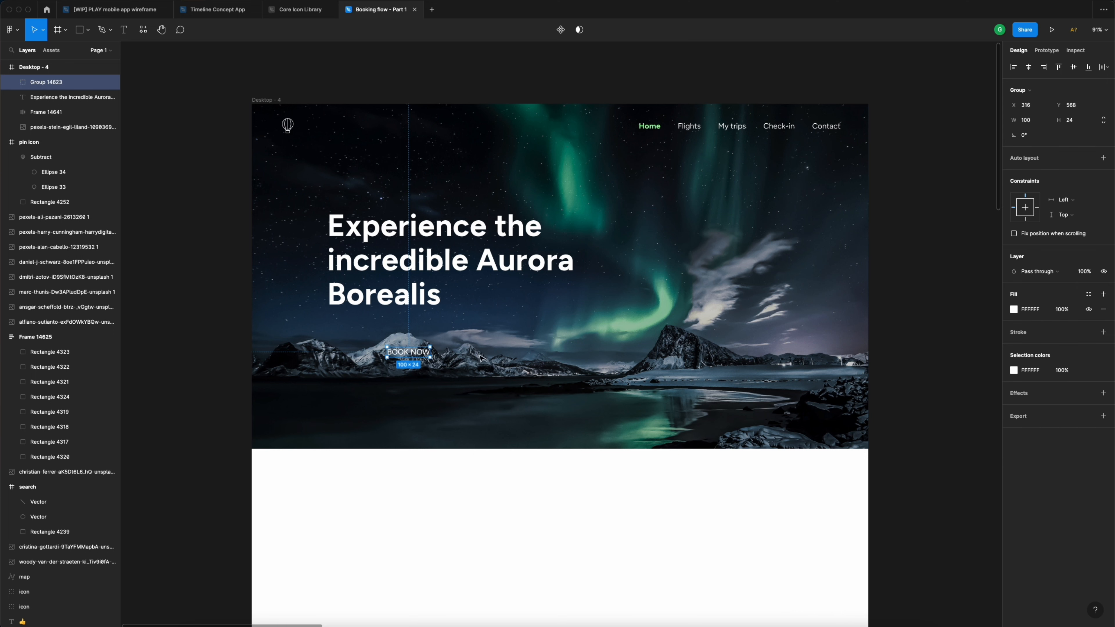
- Add auto layout to the BOOK NOW group with 24 vertical and 40 horizontal padding
click(1103, 159)
click(1073, 238)
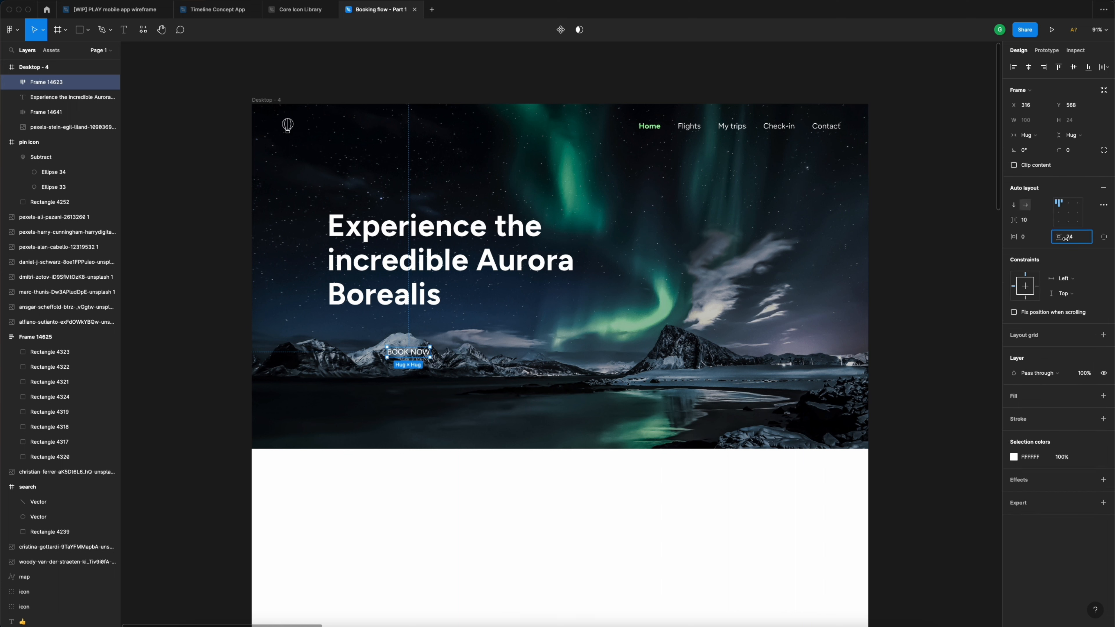
click(1024, 237)
text(40)
key(Return)
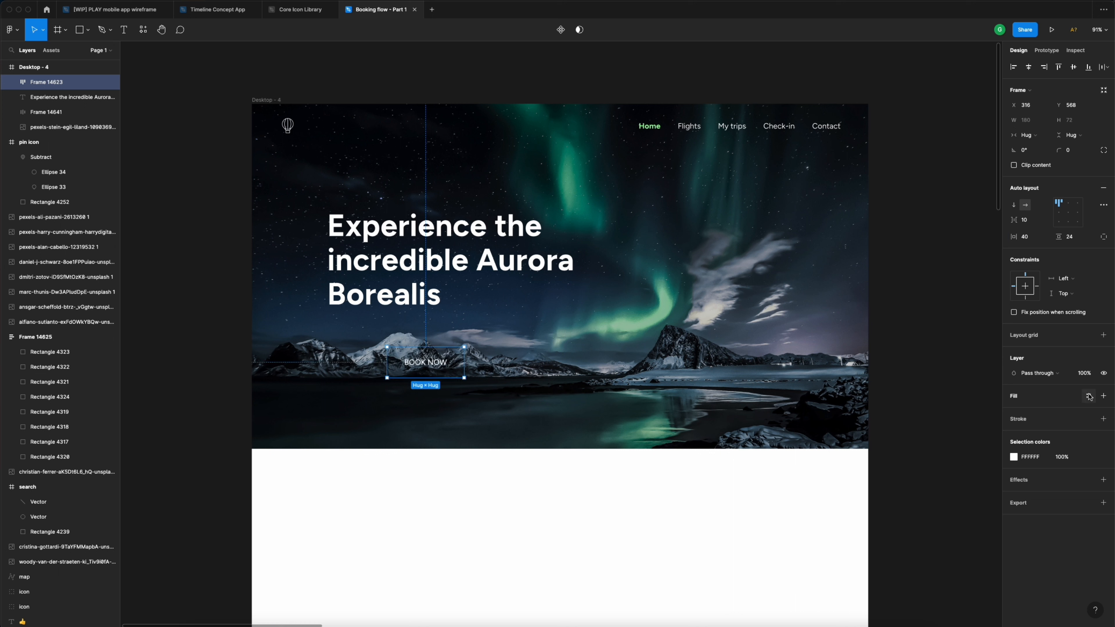
- Fill the button with the Neon gradient style and give it a 40 corner radius
click(1089, 397)
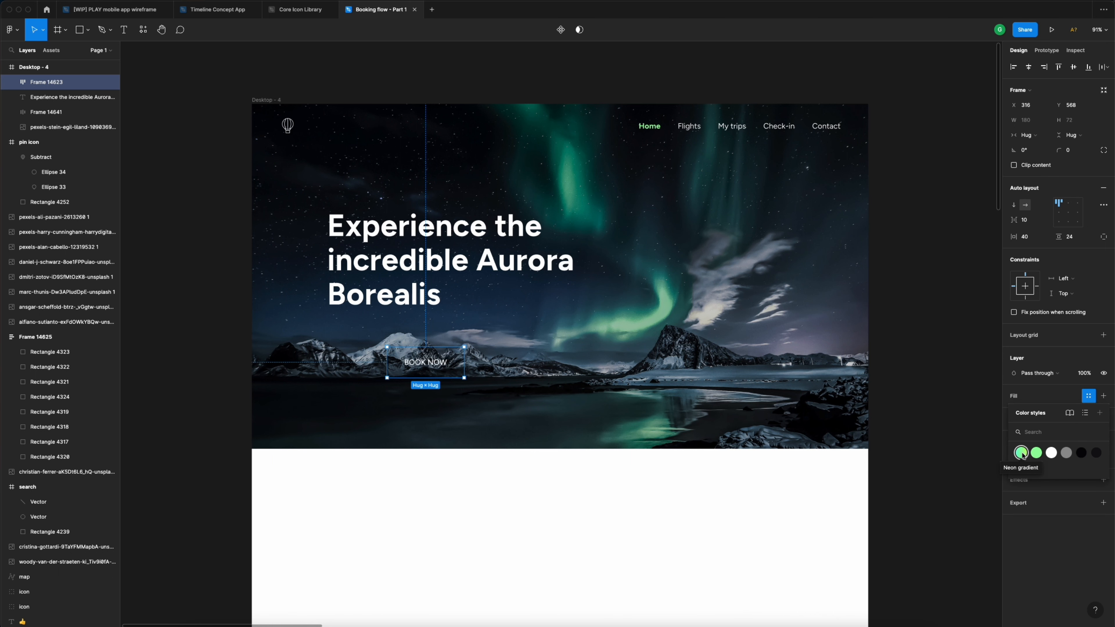
click(1022, 453)
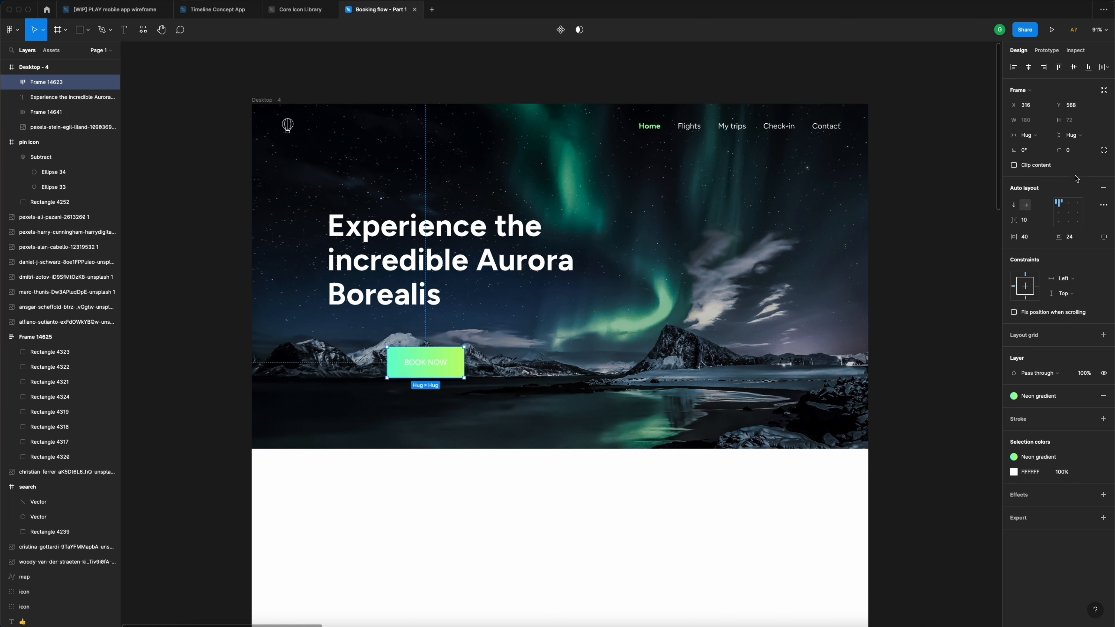
click(1075, 153)
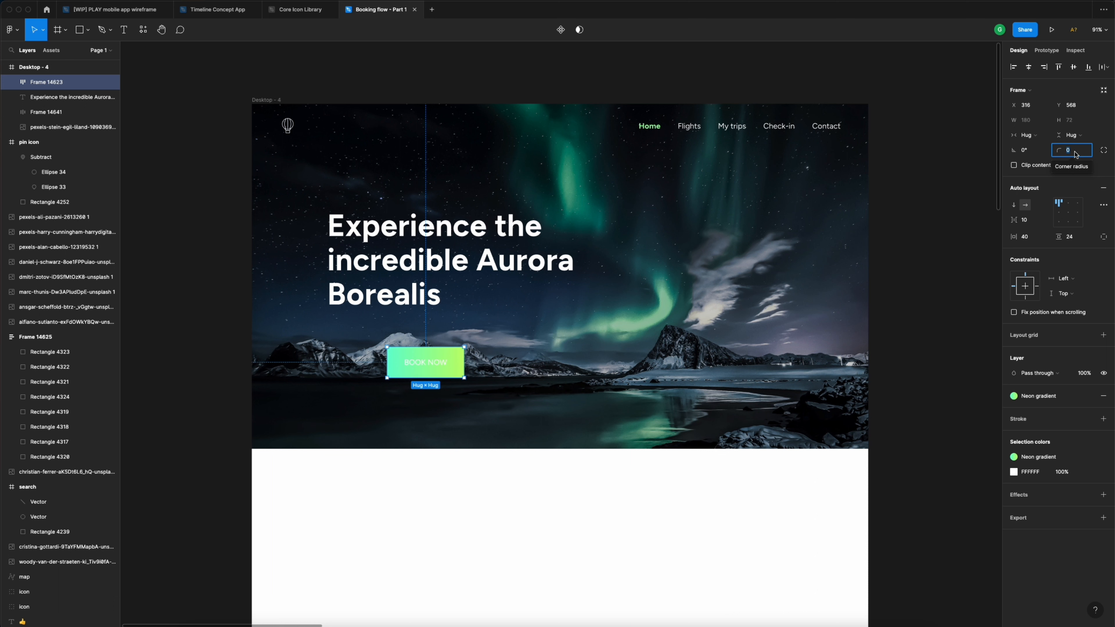
text(40)
key(Return)
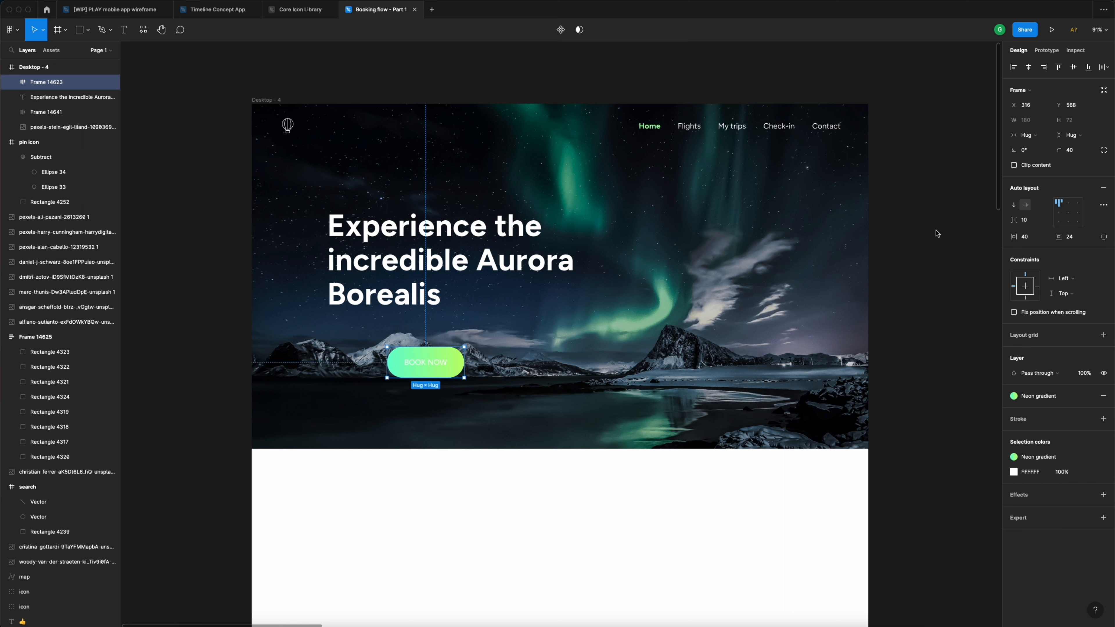
- Make the BOOK NOW text Bold in the Dark blue colour style
double_click(425, 362)
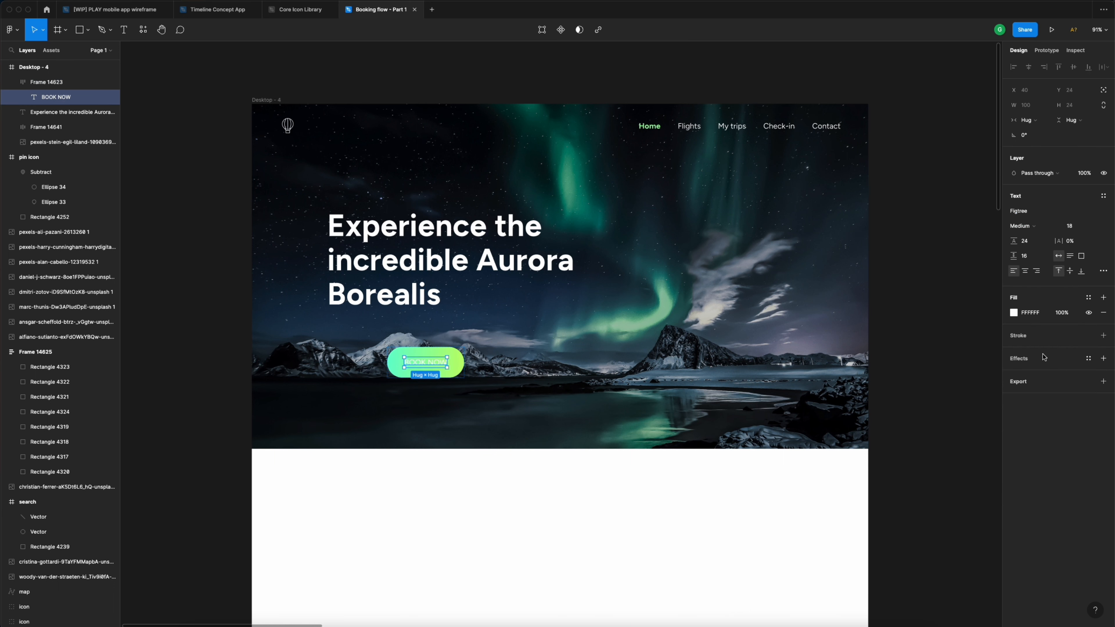
click(1090, 299)
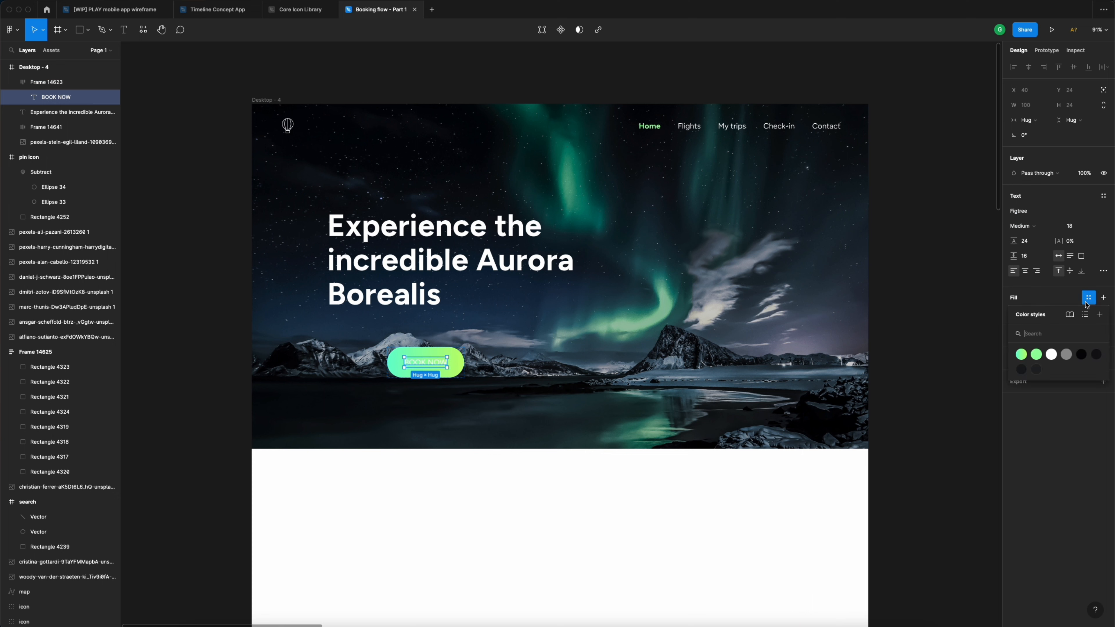
click(1082, 354)
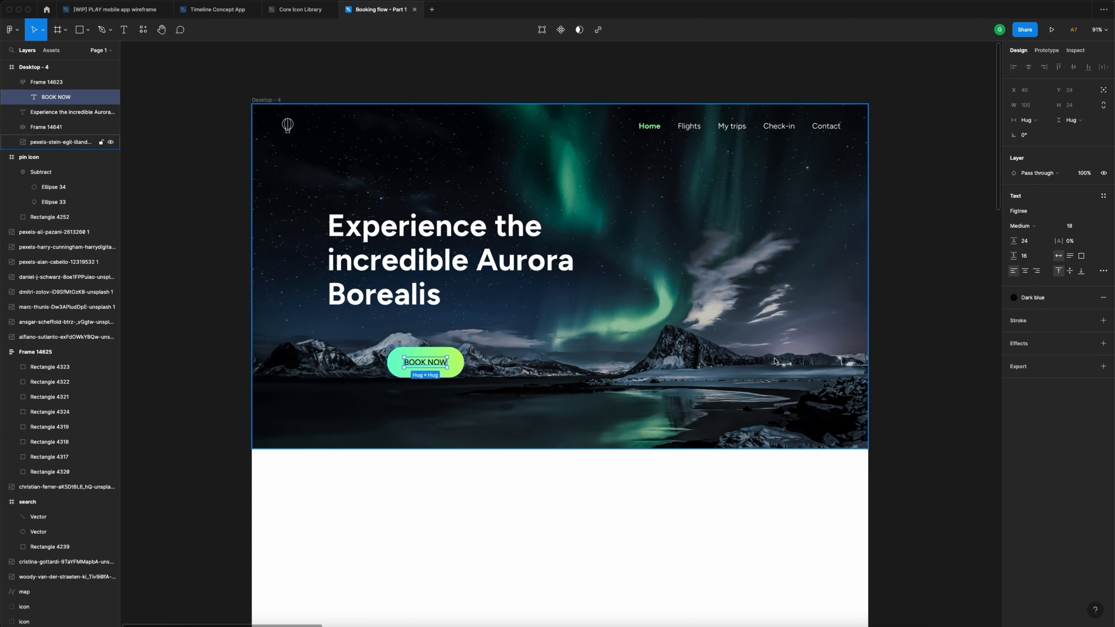
click(1027, 231)
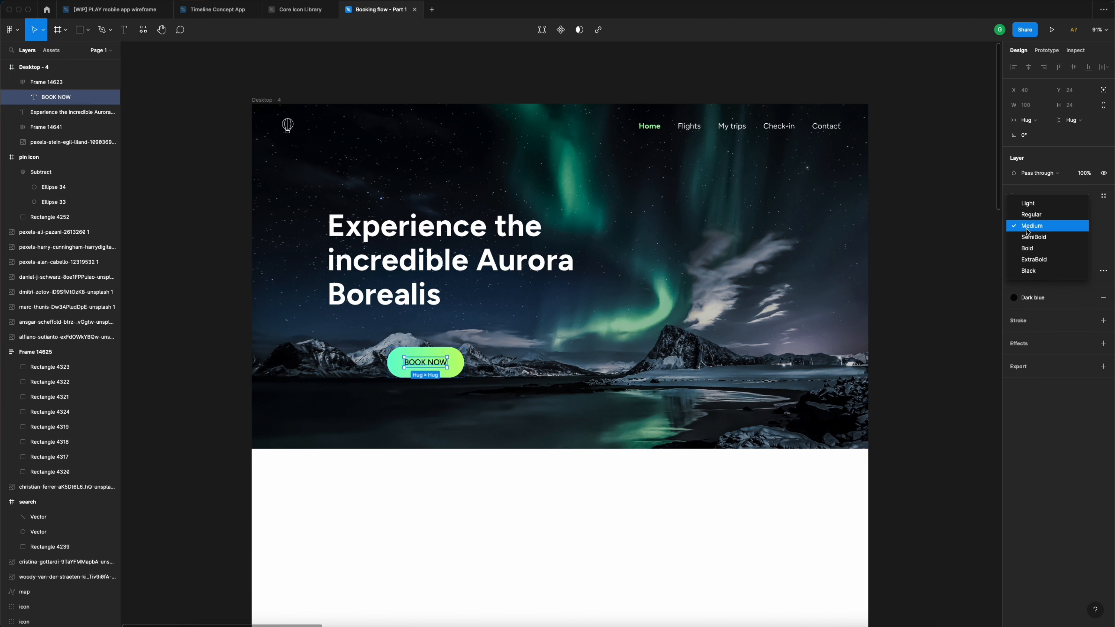
click(1031, 249)
click(932, 252)
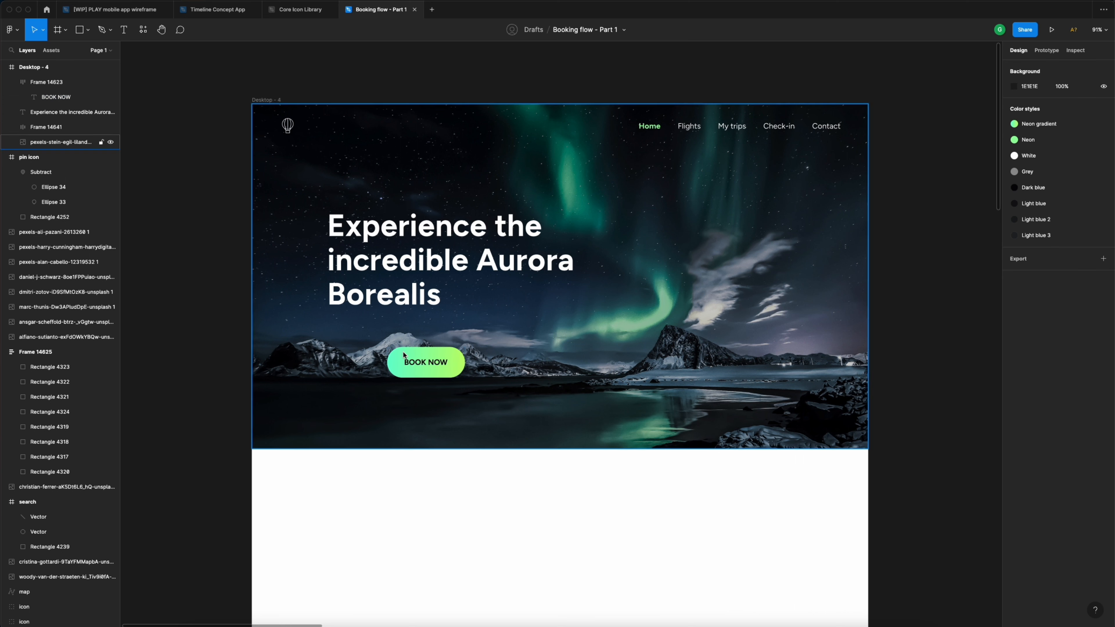
- Set the button's vertical padding to 20, after first trying 16
click(421, 362)
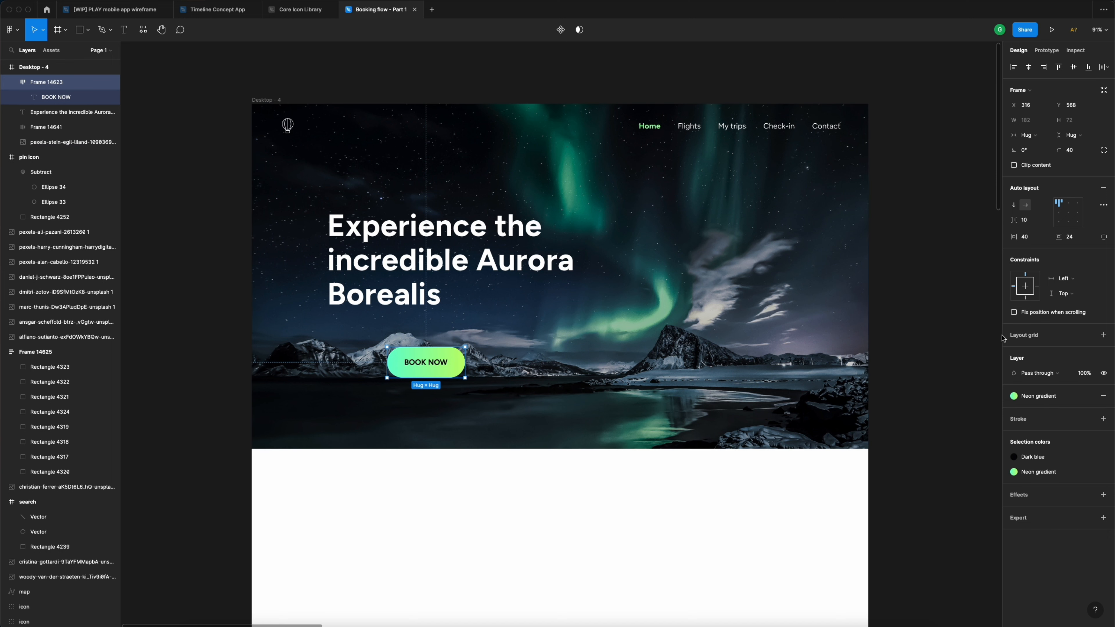
click(1083, 240)
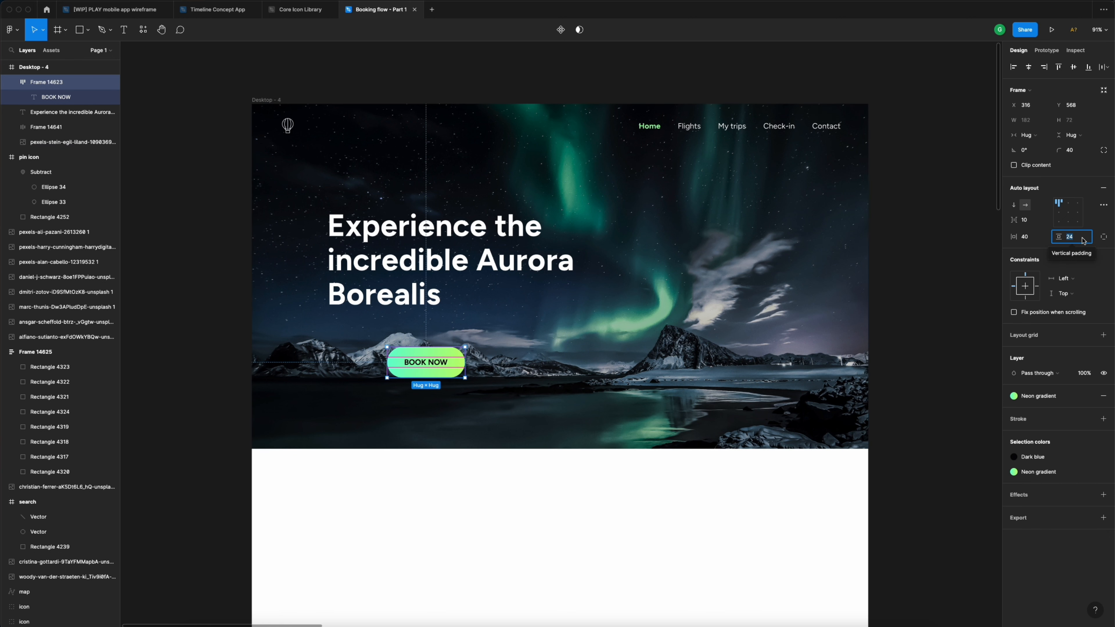
text(16)
key(Return)
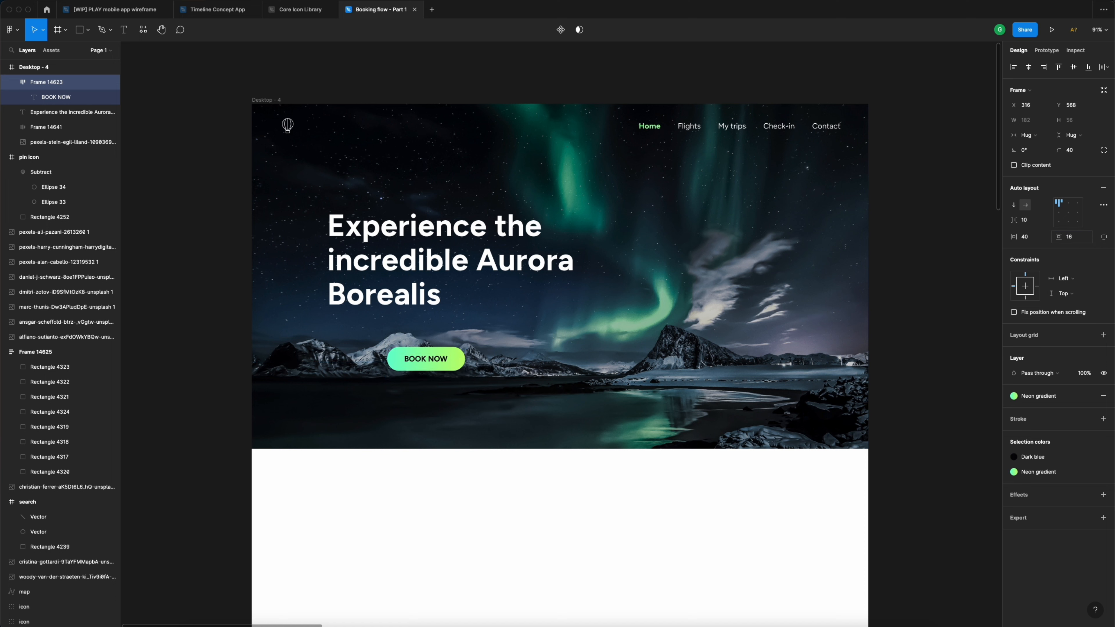
click(1084, 242)
text(20)
key(Return)
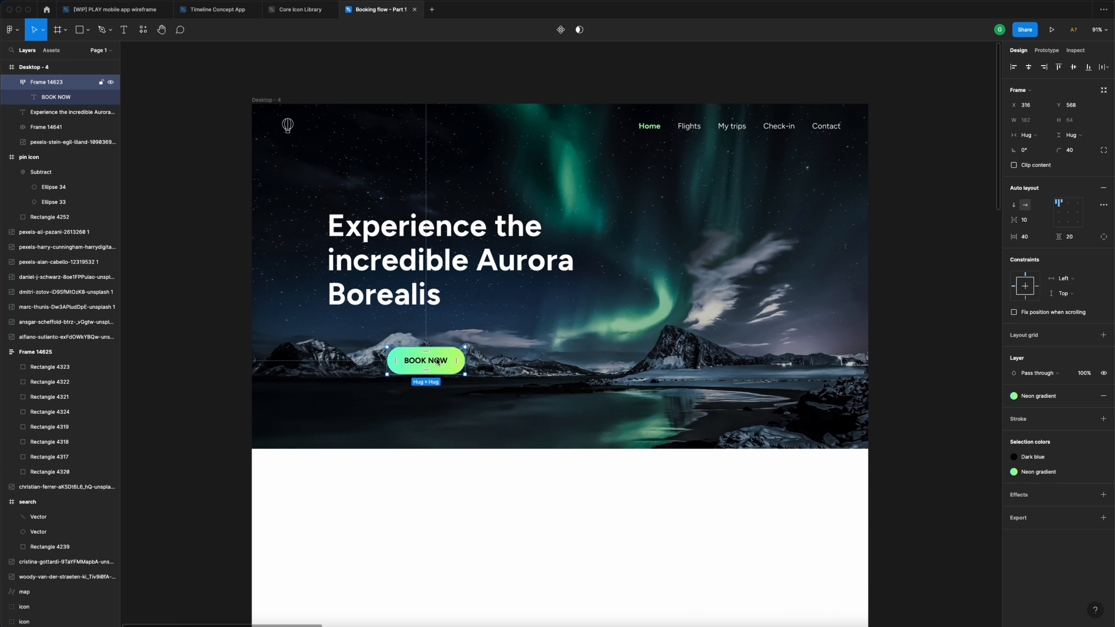
- Place the button left-aligned under the headline with a 24 px gap
drag(438, 361, 373, 337)
key(alt)
key(Down)
key(Down)
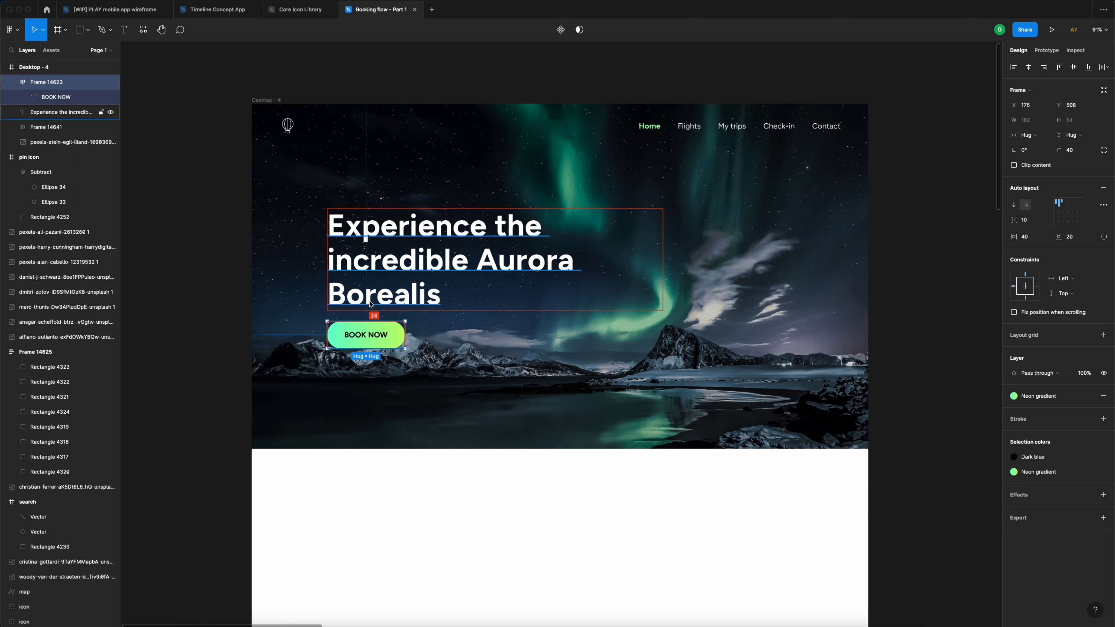
- Resize the Aurora Borealis headline box to 608 px wide so it wraps more tightly
click(474, 265)
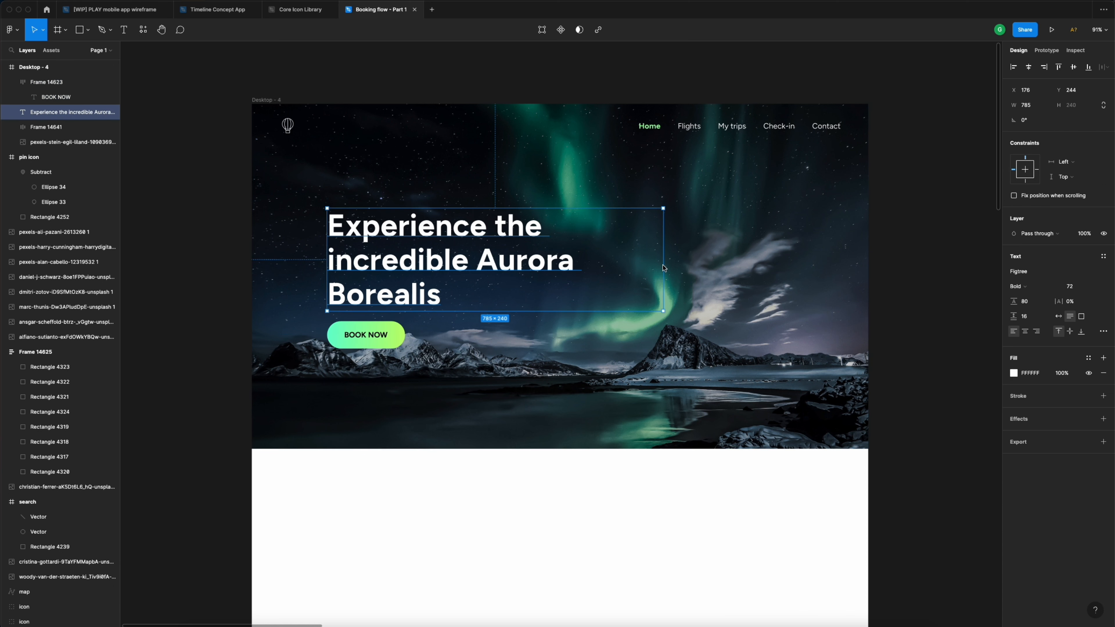
drag(664, 267, 588, 265)
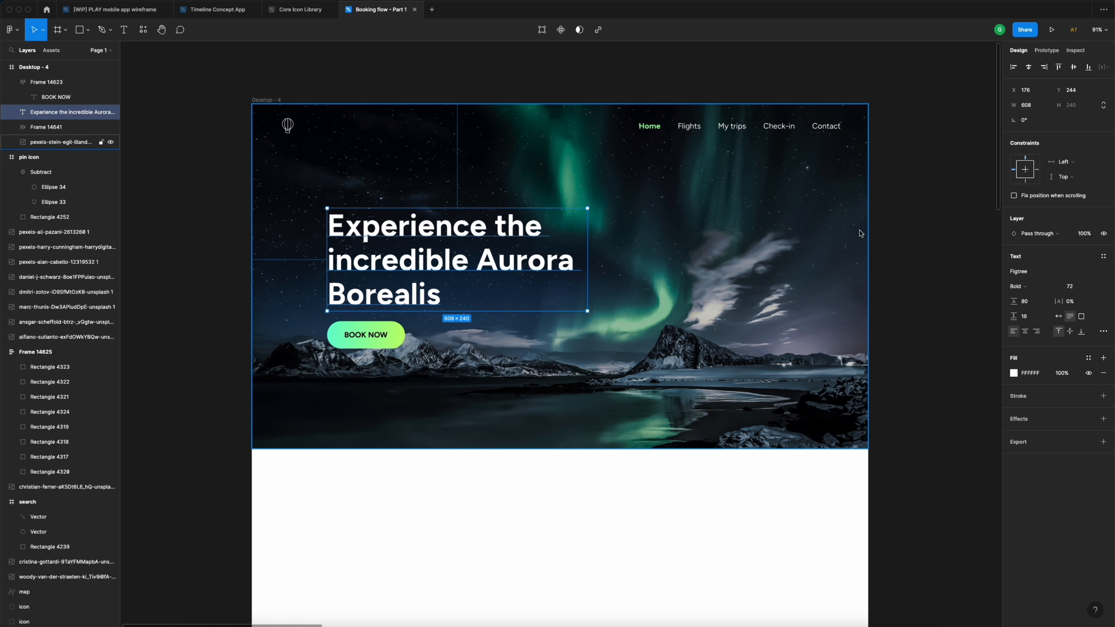
click(899, 222)
scroll(645, 227, right, 1)
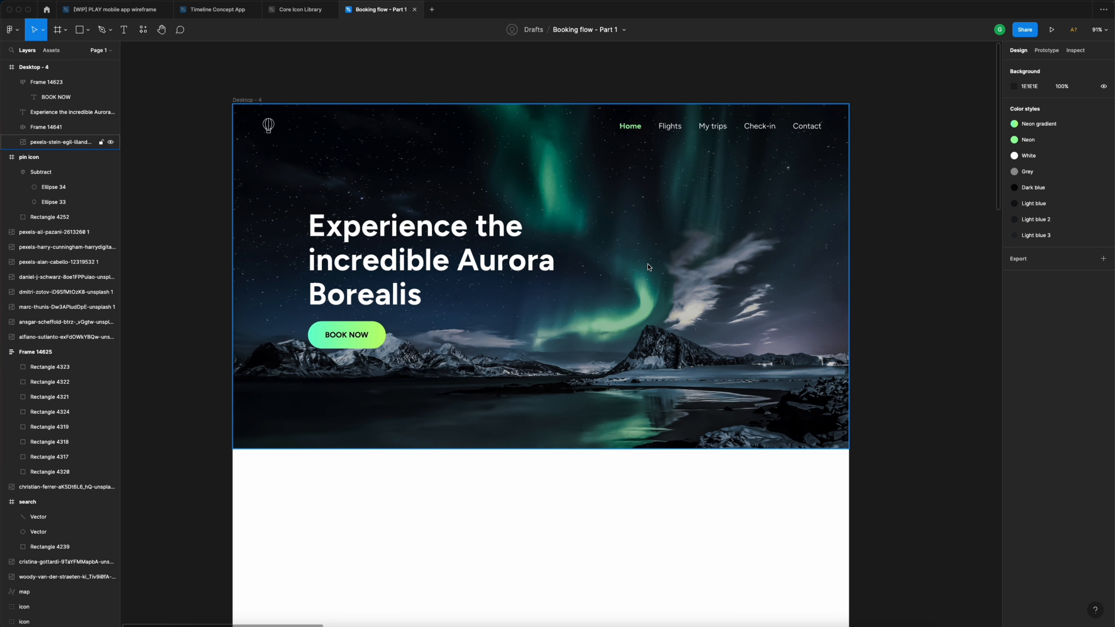
scroll(629, 230, right, 2)
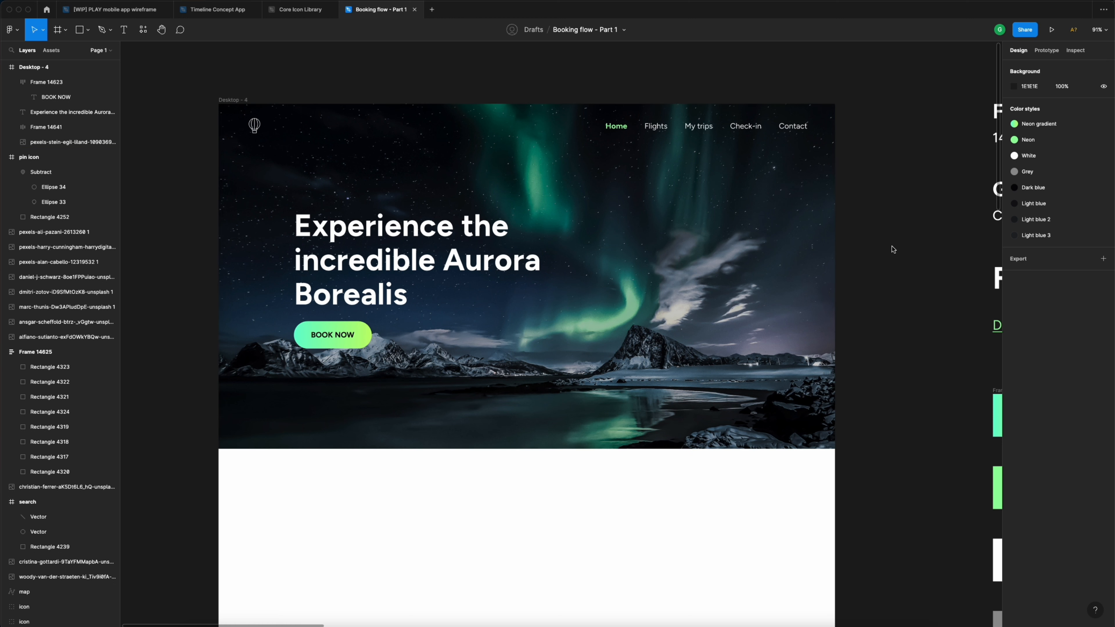
key(t)
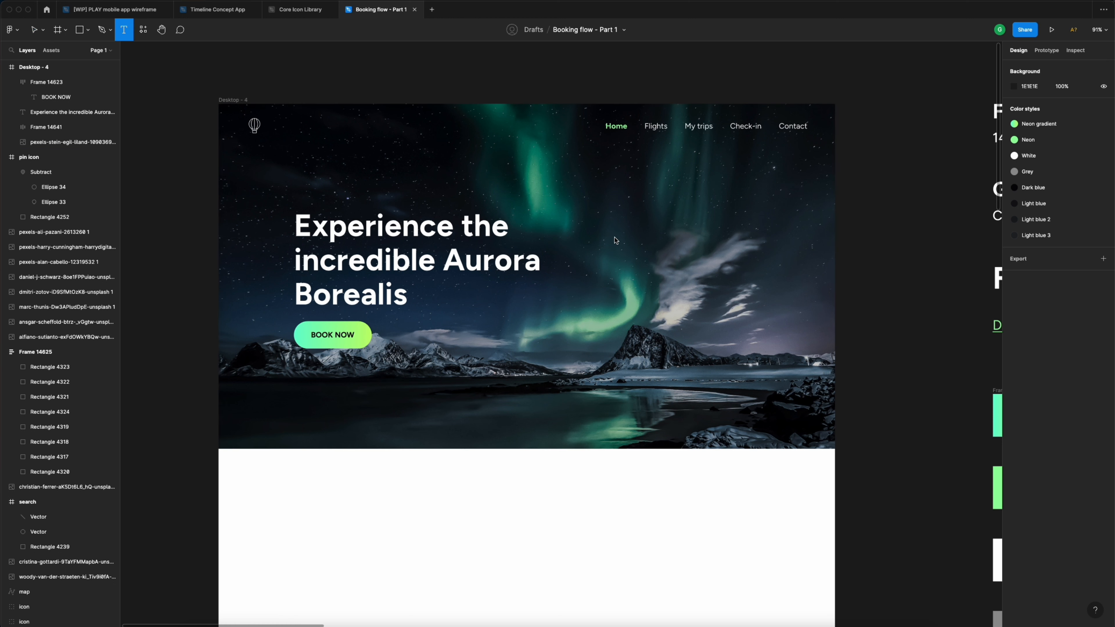
- Add a '€45' price text right of the headline and duplicate it above
click(615, 241)
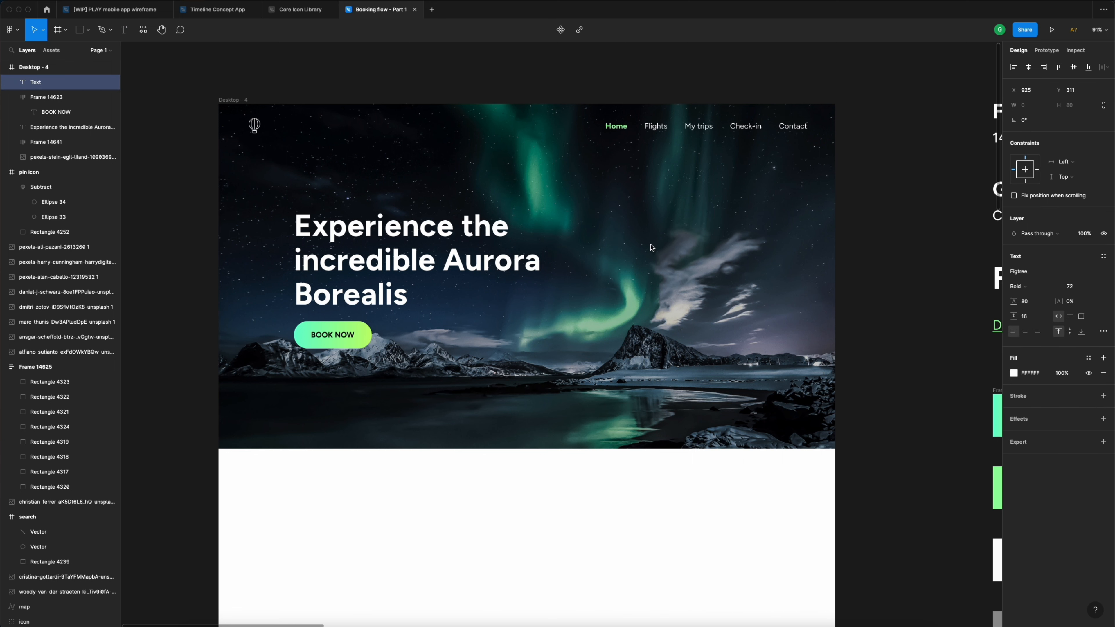
text(€45)
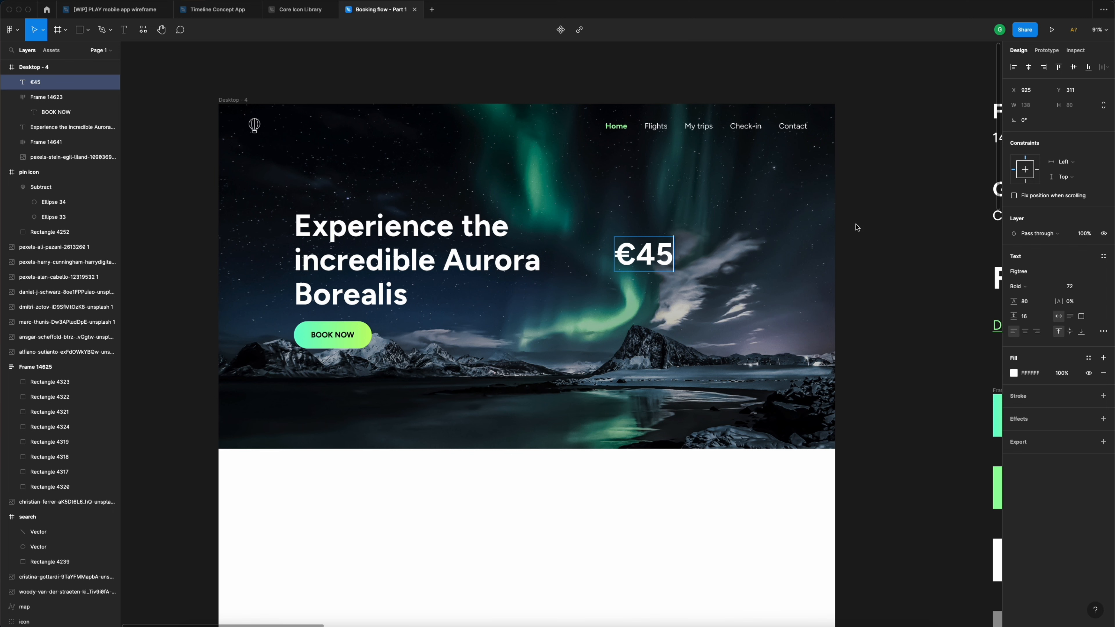
key(Escape)
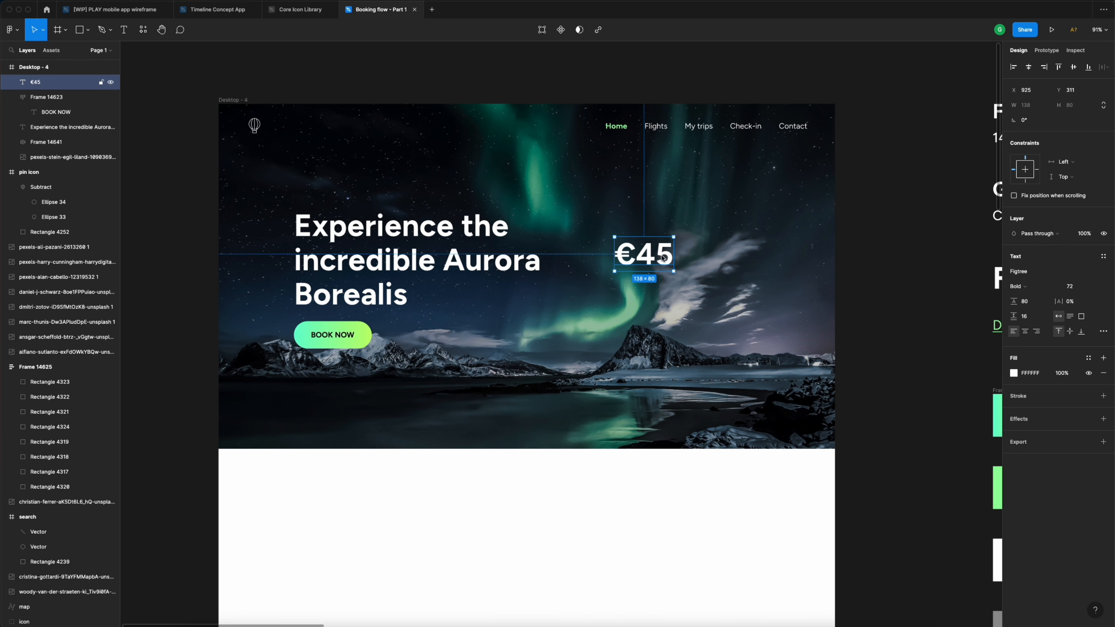
mouse_move(659, 257)
mouse_down()
mouse_move(658, 288)
mouse_move(656, 254)
mouse_up()
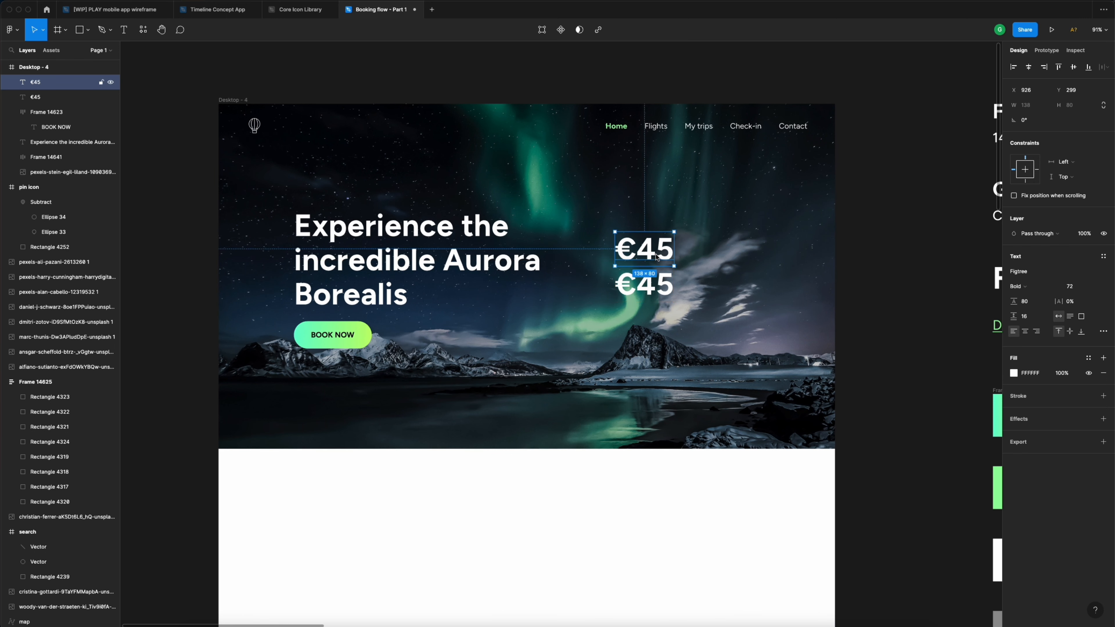
- Change the upper copy to 'from' in Regular weight, 12 px, with 20 line height
key(Return)
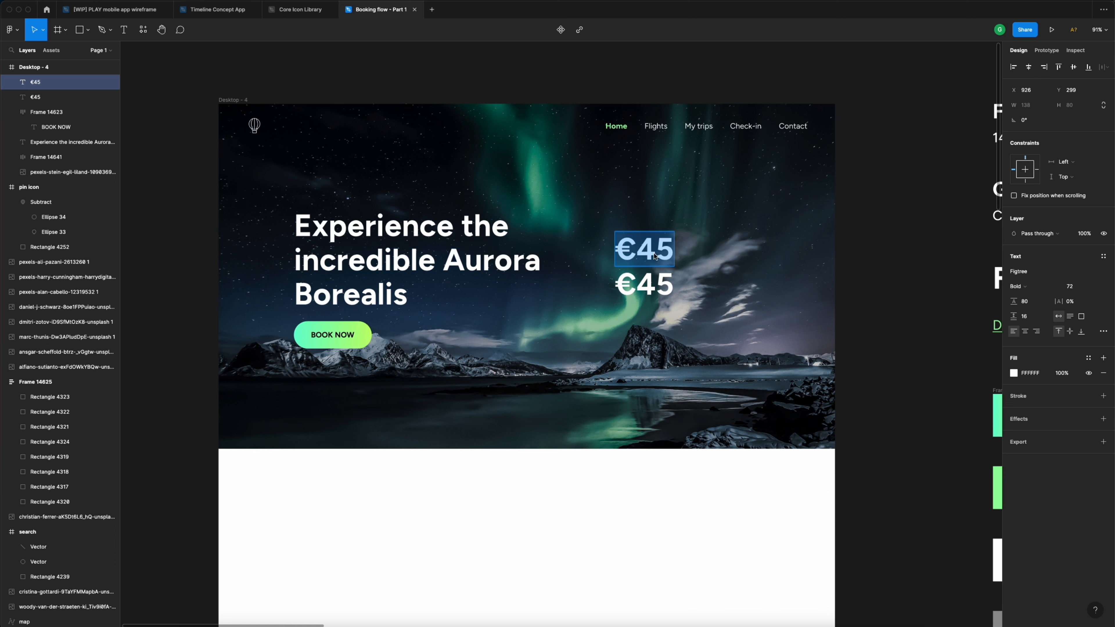
text(from)
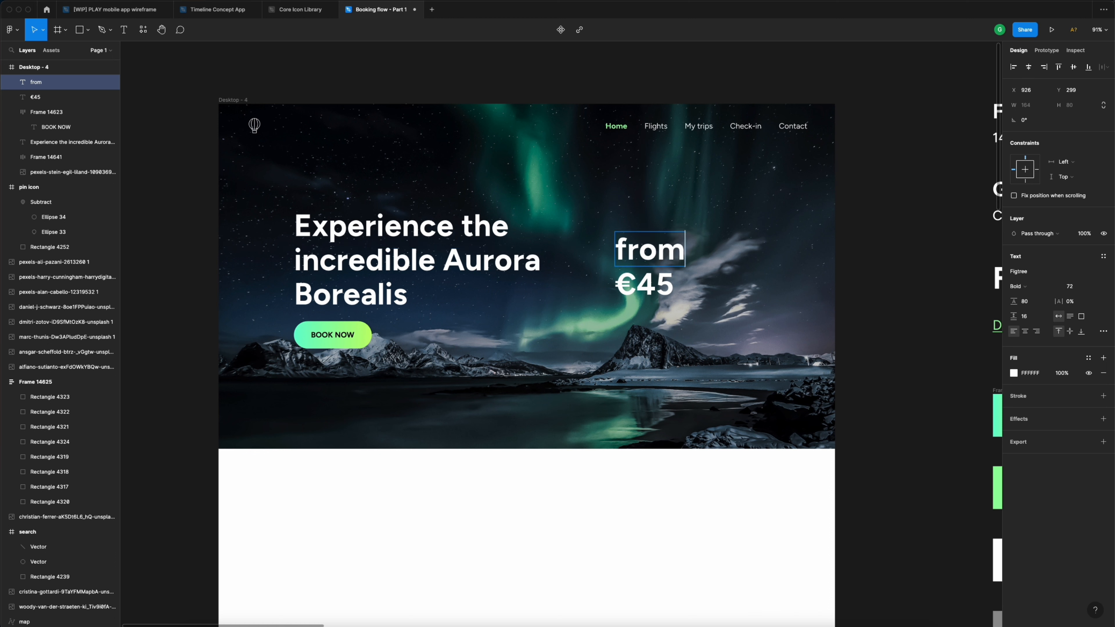
key(Escape)
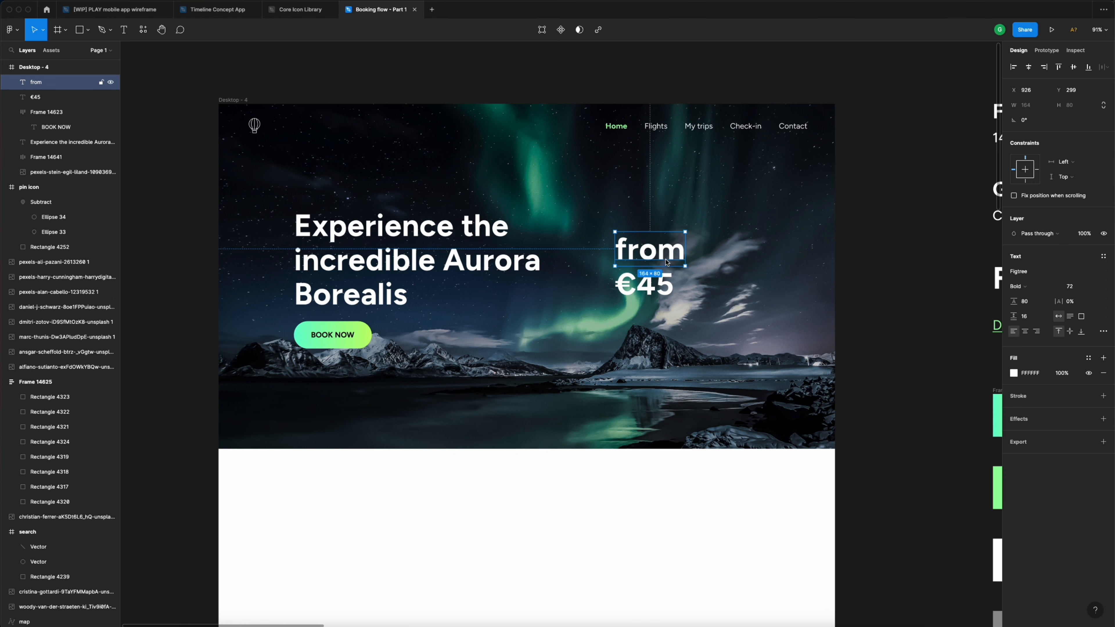
click(1036, 287)
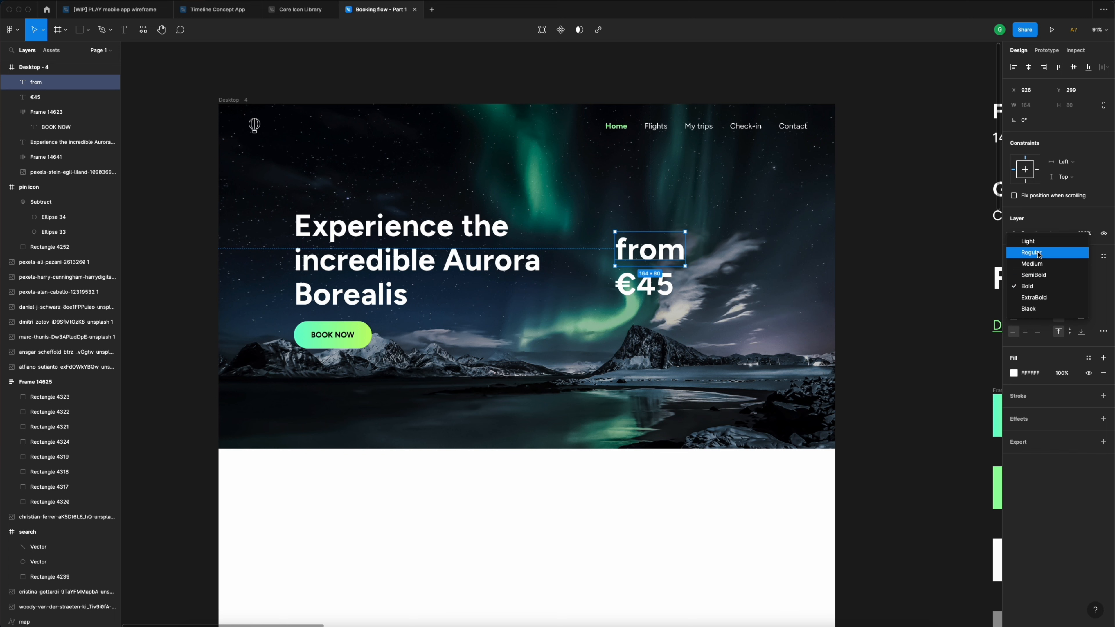
click(1026, 251)
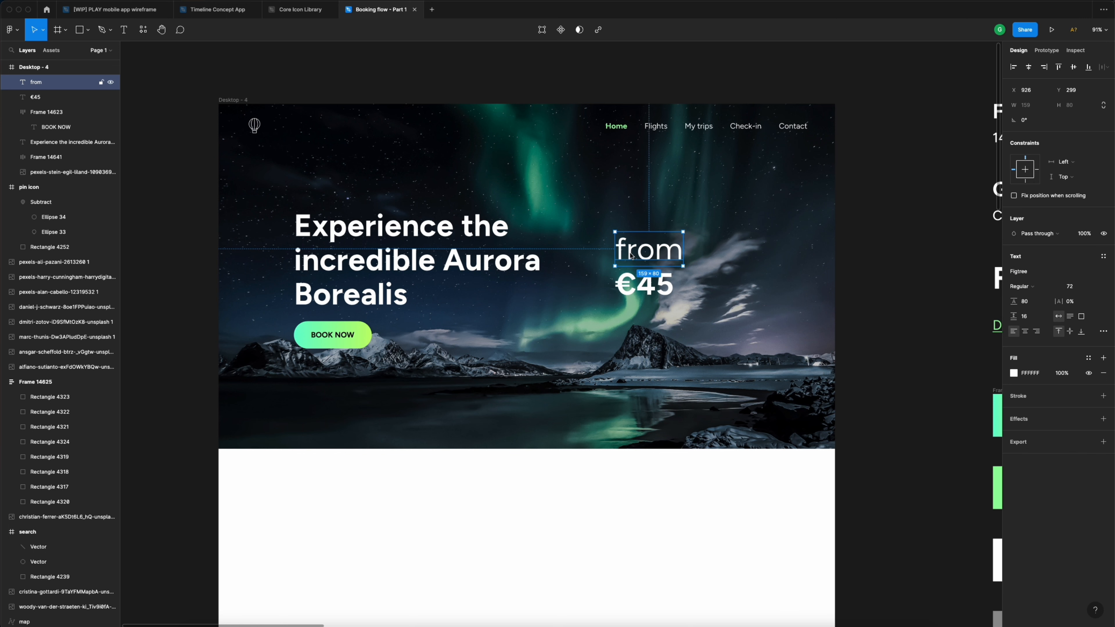
click(1081, 290)
text(12)
key(Return)
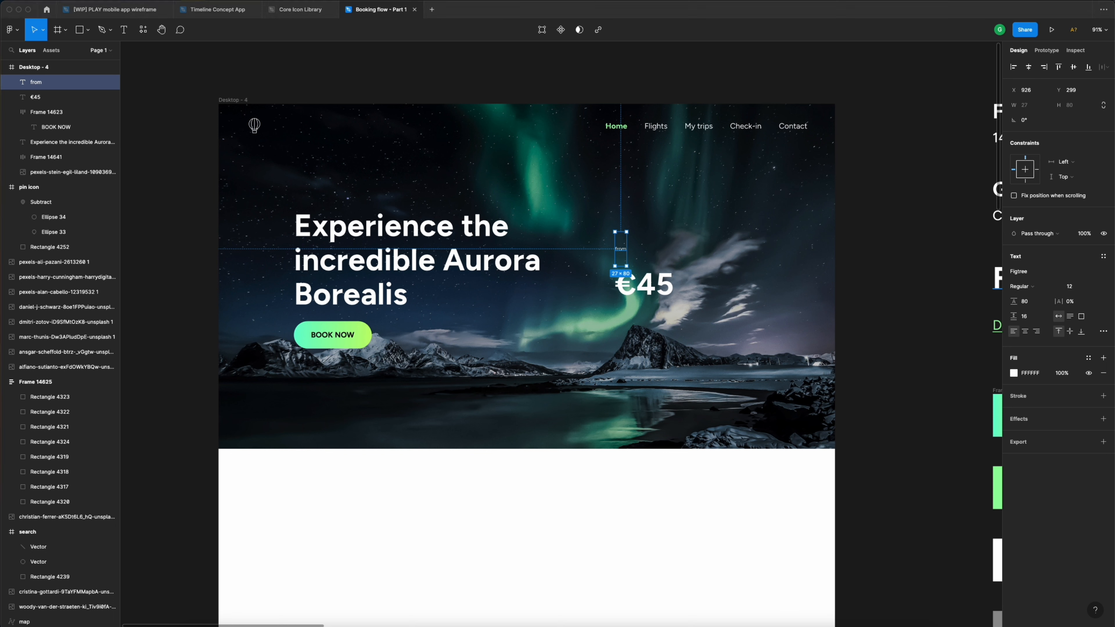
click(1039, 303)
text(2)
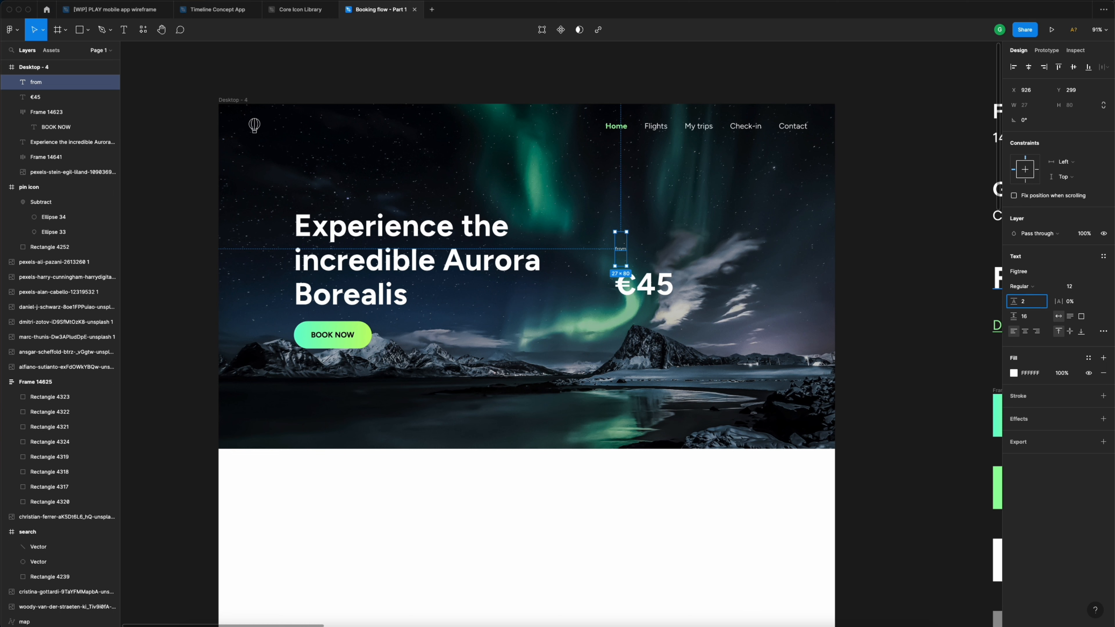
key(Return)
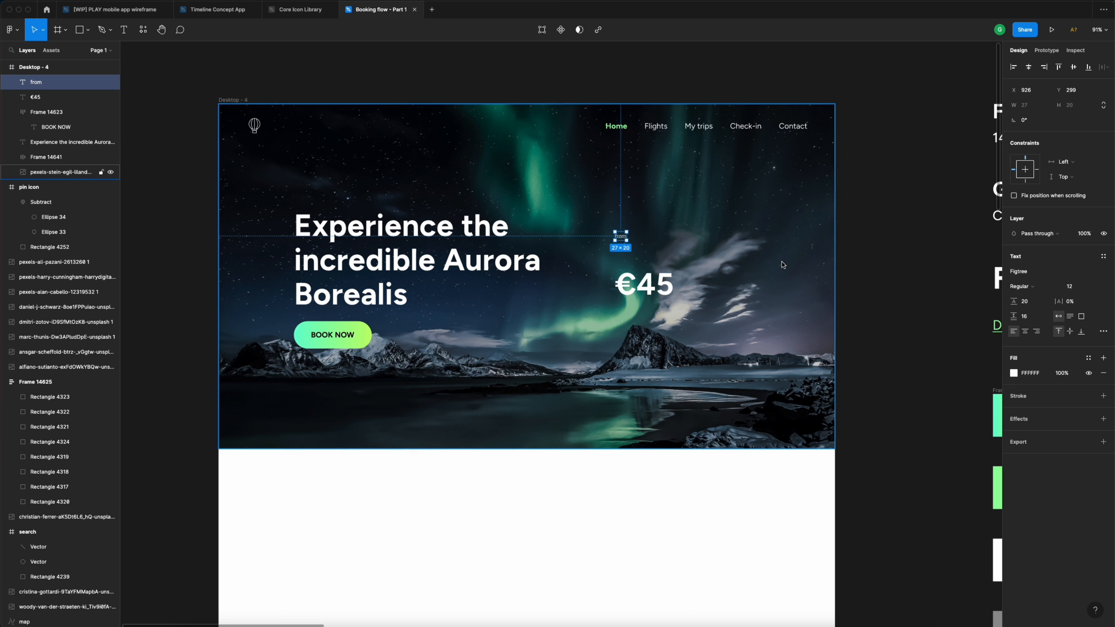
click(653, 288)
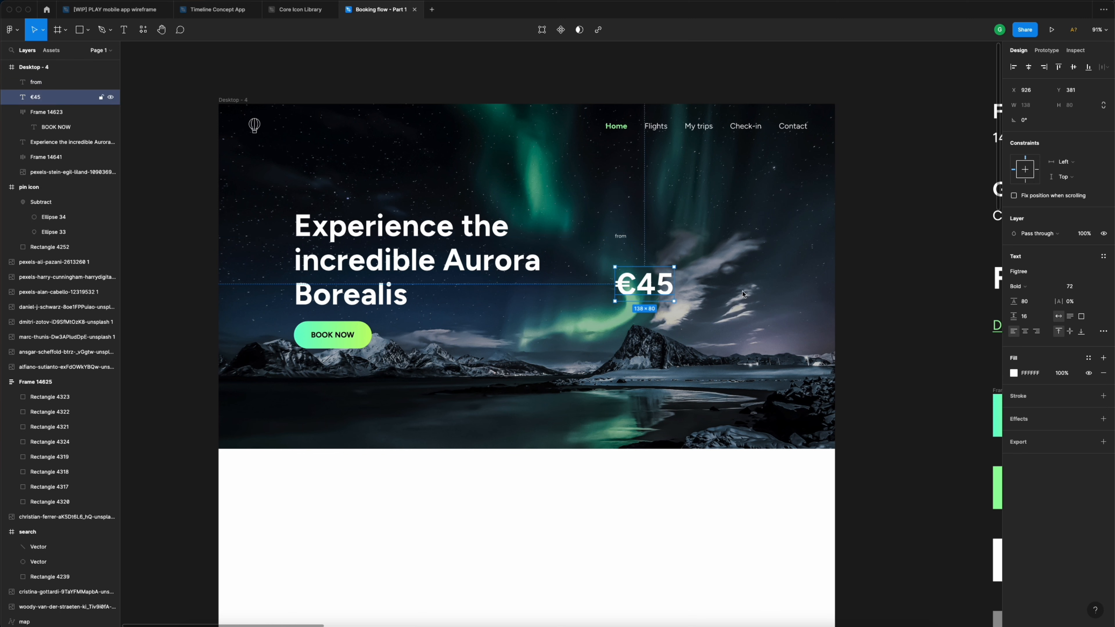
- Set €45 to 48 px and move it up under the 'from' label
click(1076, 291)
text(48)
key(Return)
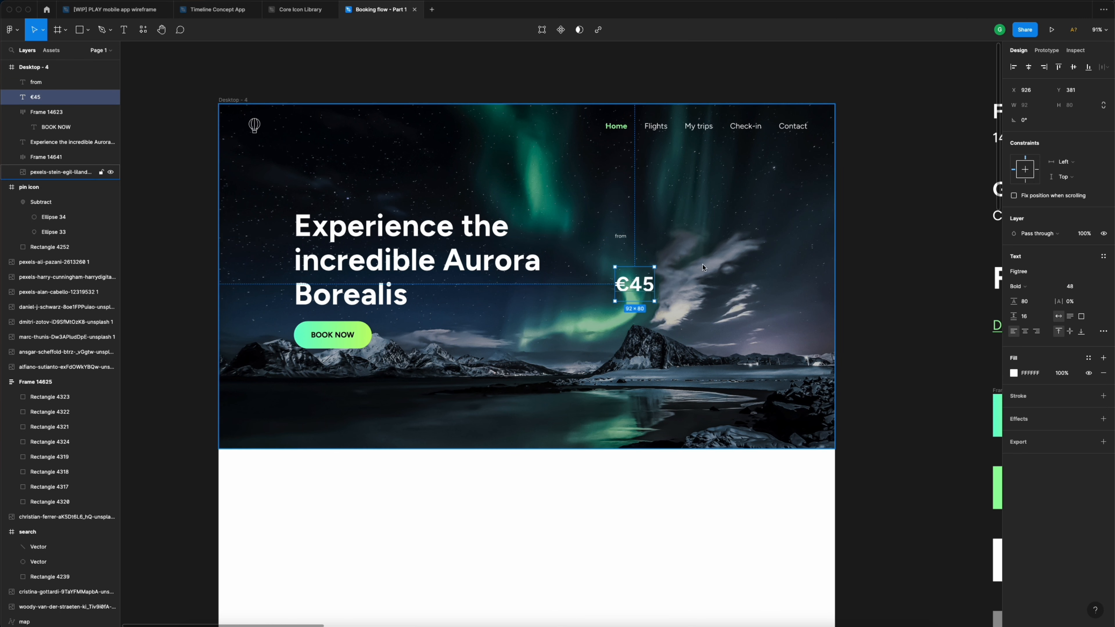
drag(652, 290, 633, 265)
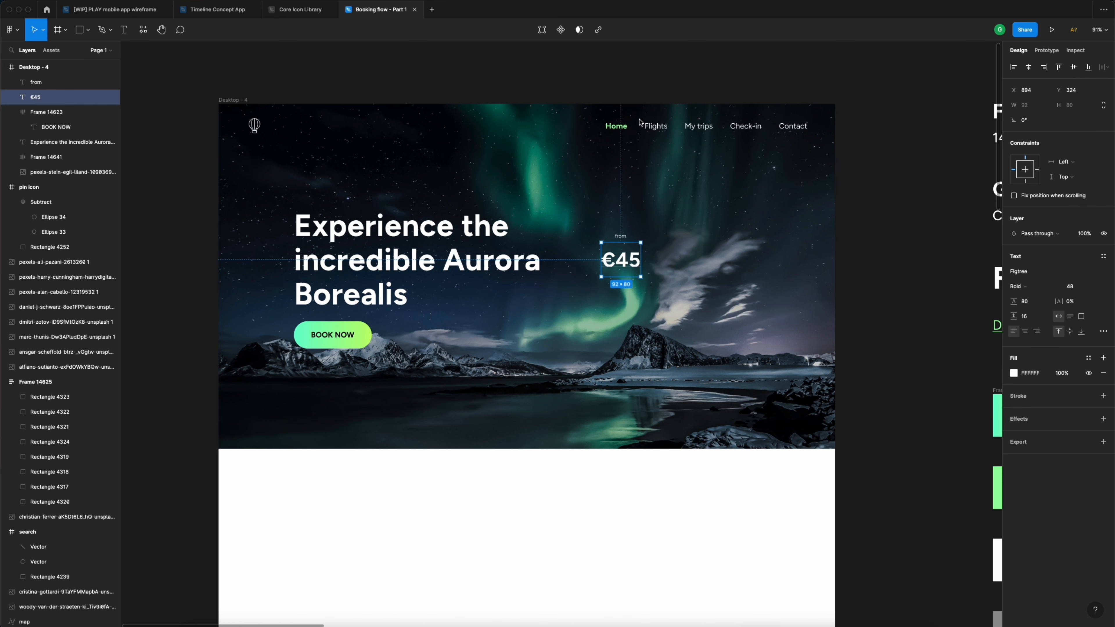
- Give €45 a 56 line height and nudge it just below 'from'
scroll(623, 242, up, 5)
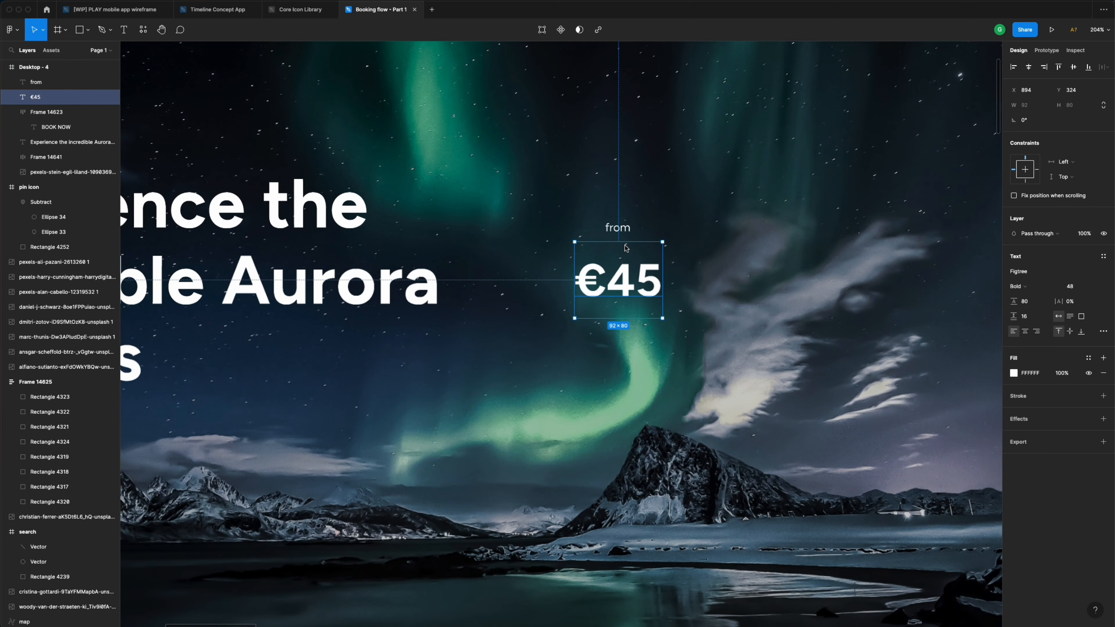
click(1037, 303)
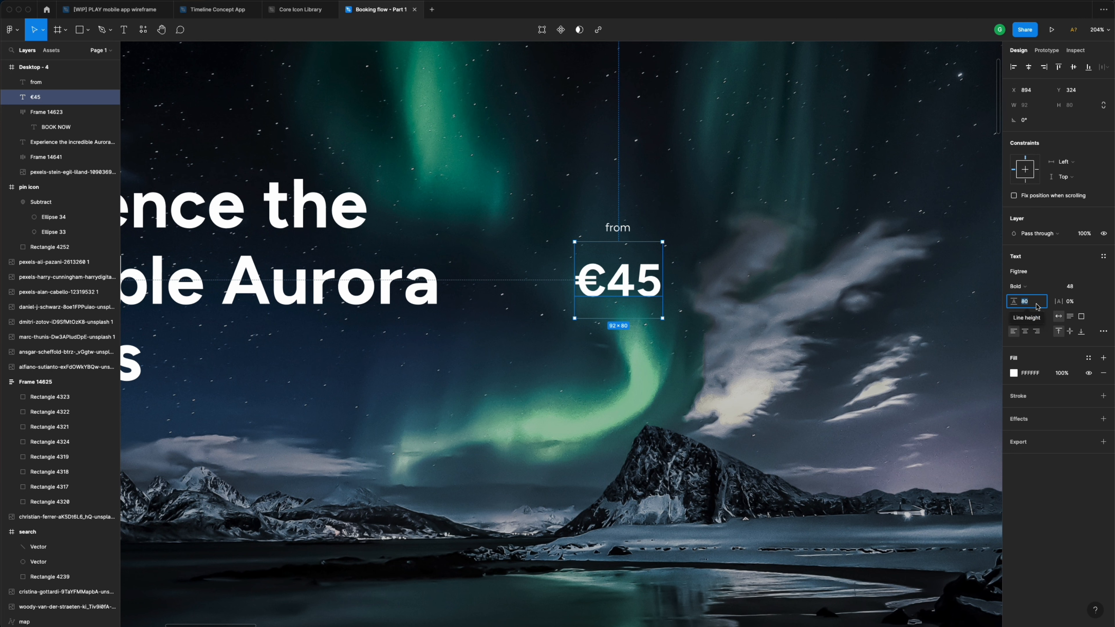
text(56)
key(Return)
drag(634, 265, 636, 278)
click(722, 276)
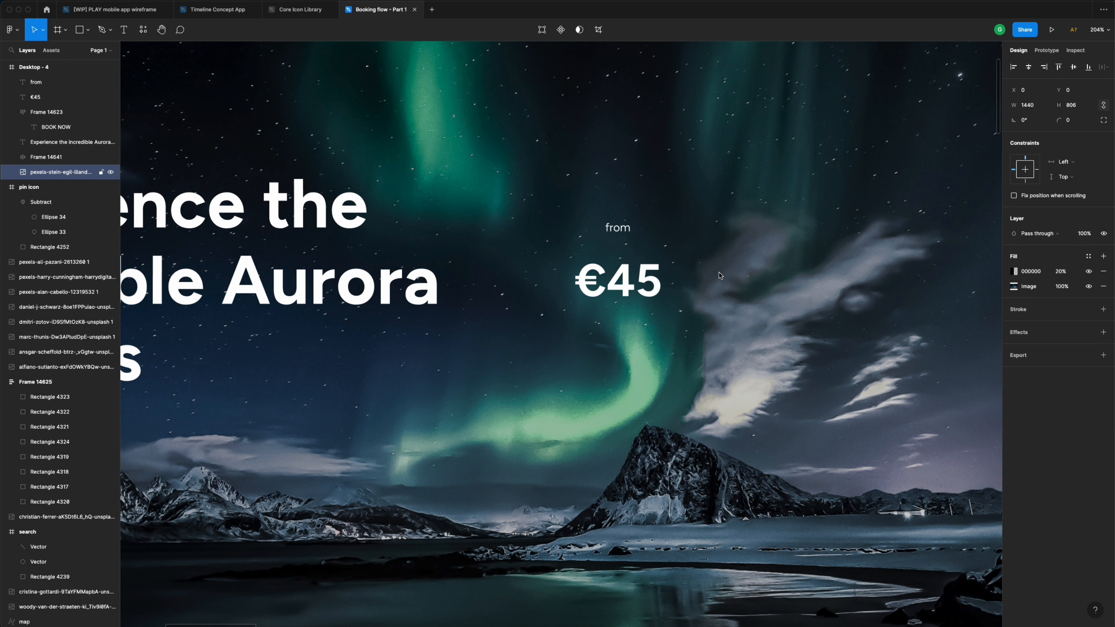
- Draw a short divider line between 'from' and €45 with a white FFFFFF stroke
key(p)
click(649, 248)
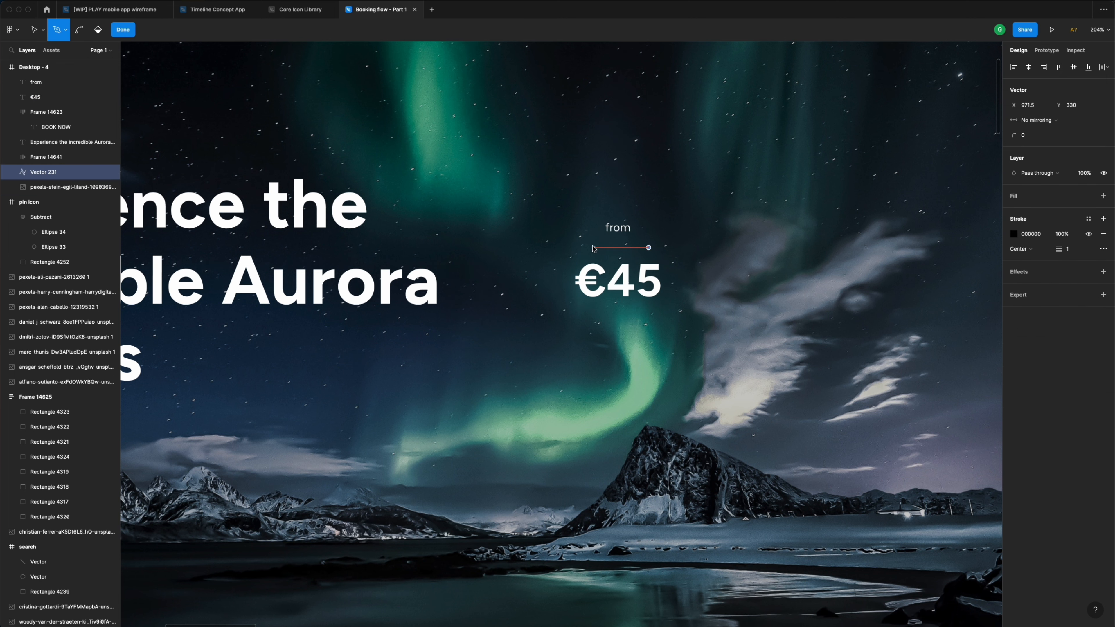
click(595, 248)
key(Return)
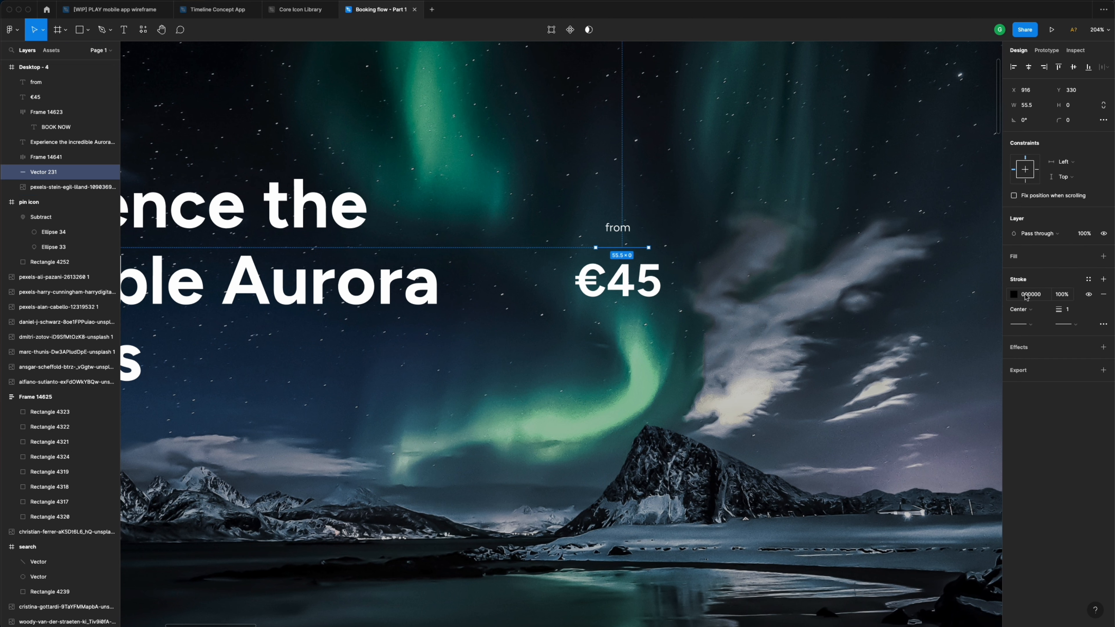
click(1015, 297)
click(891, 306)
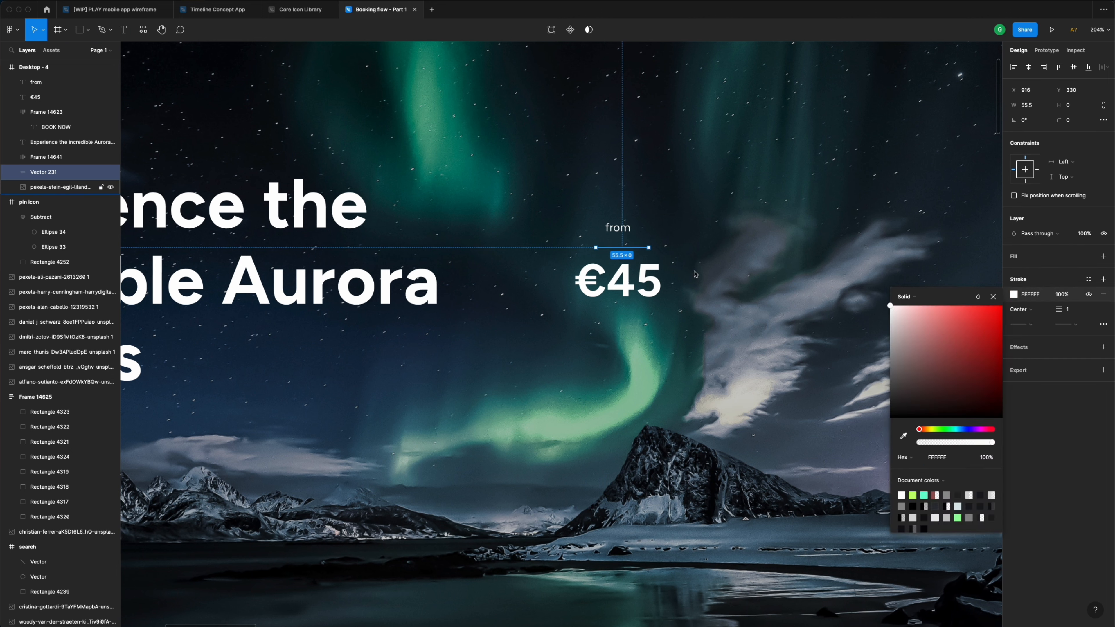
click(677, 260)
- Reselect the 'from' label
click(637, 277)
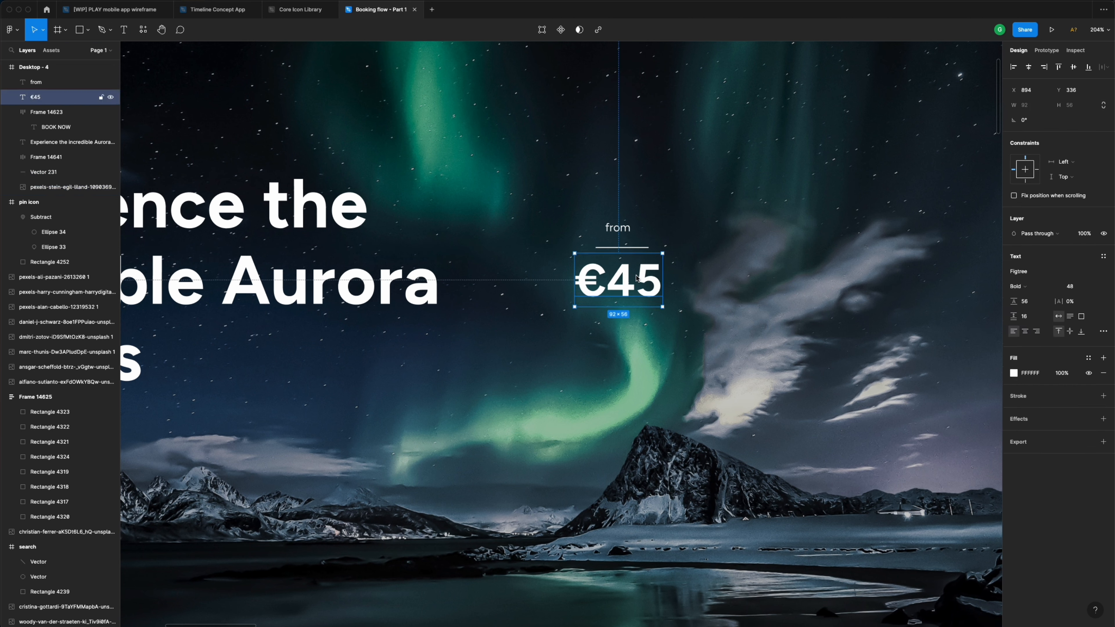
click(648, 326)
click(618, 233)
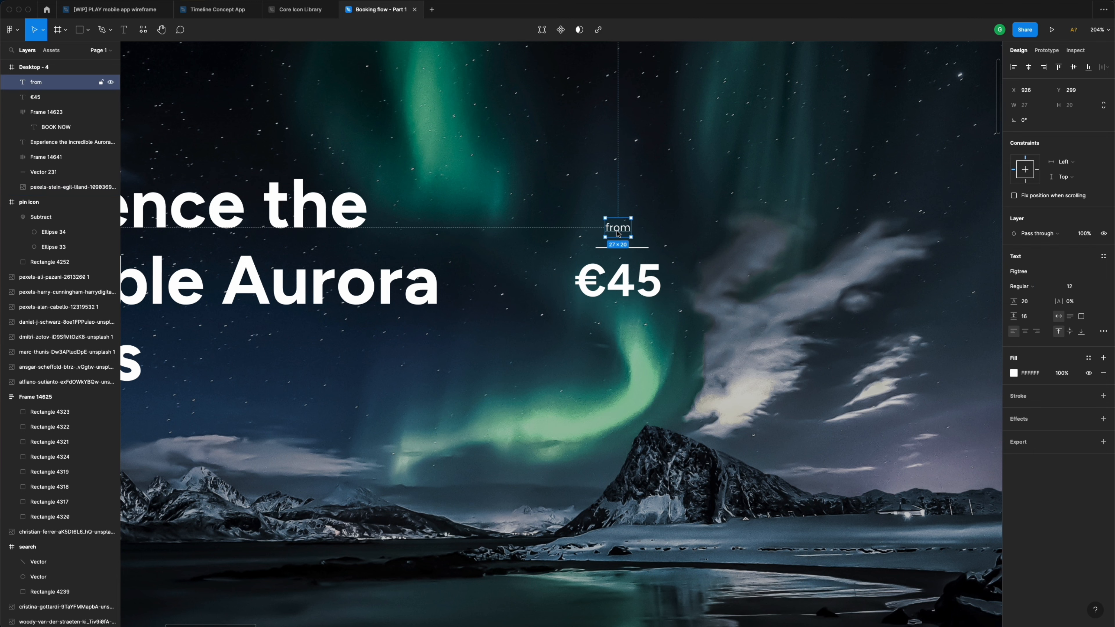
- Duplicate 'from' below €45 and retype it as 'Fly to Norway' / 'today' on two lines
drag(619, 234, 623, 335)
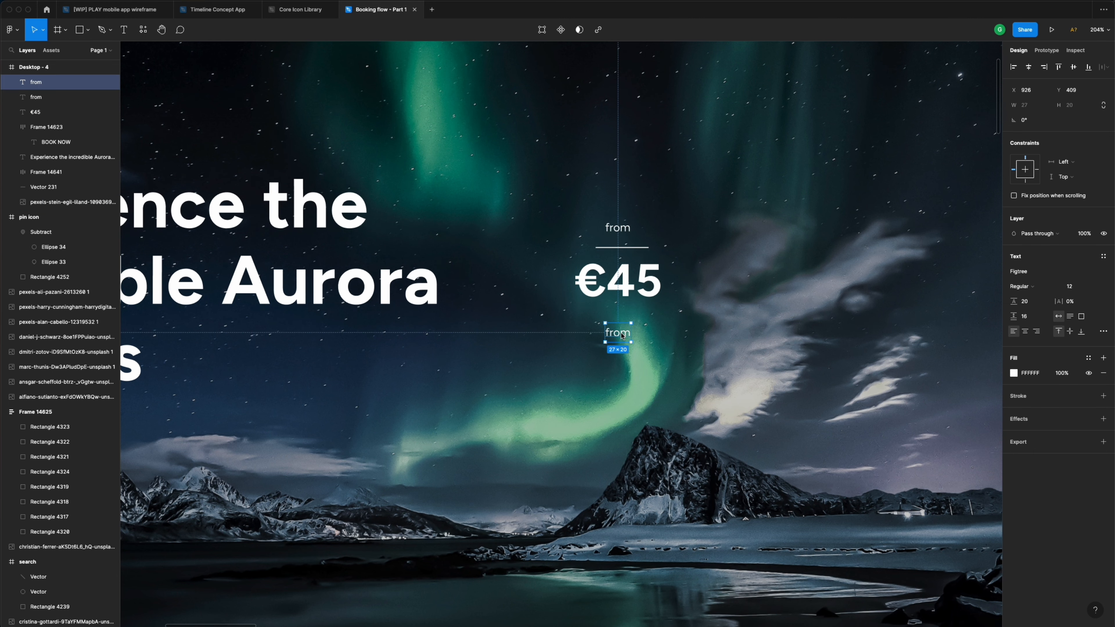
double_click(622, 336)
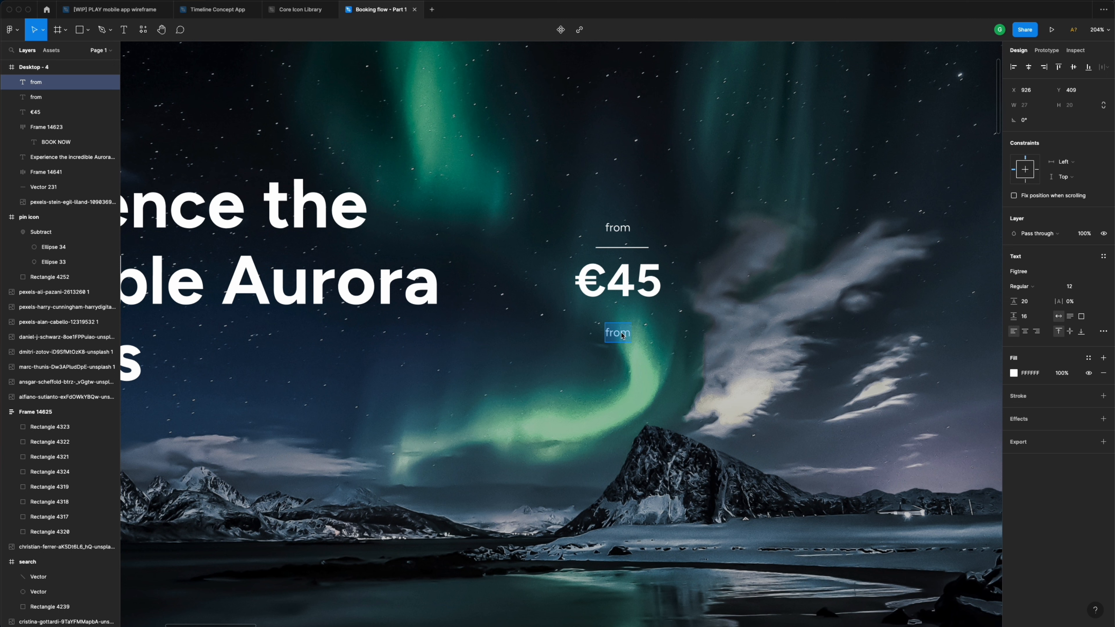
text(Fly to Norway)
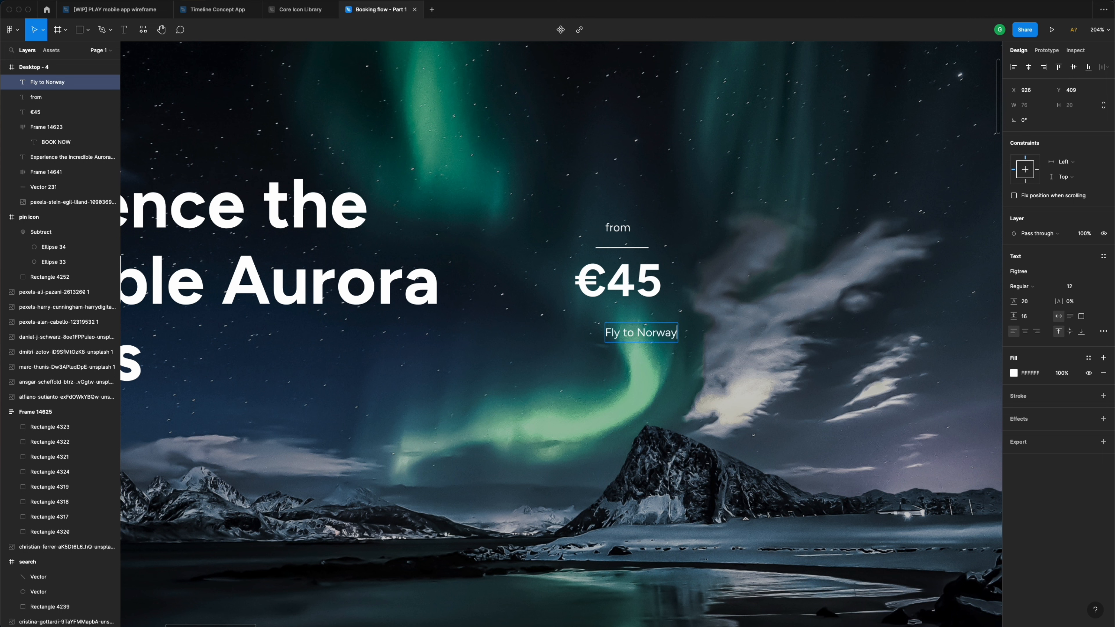
key(Return)
text(today)
key(Escape)
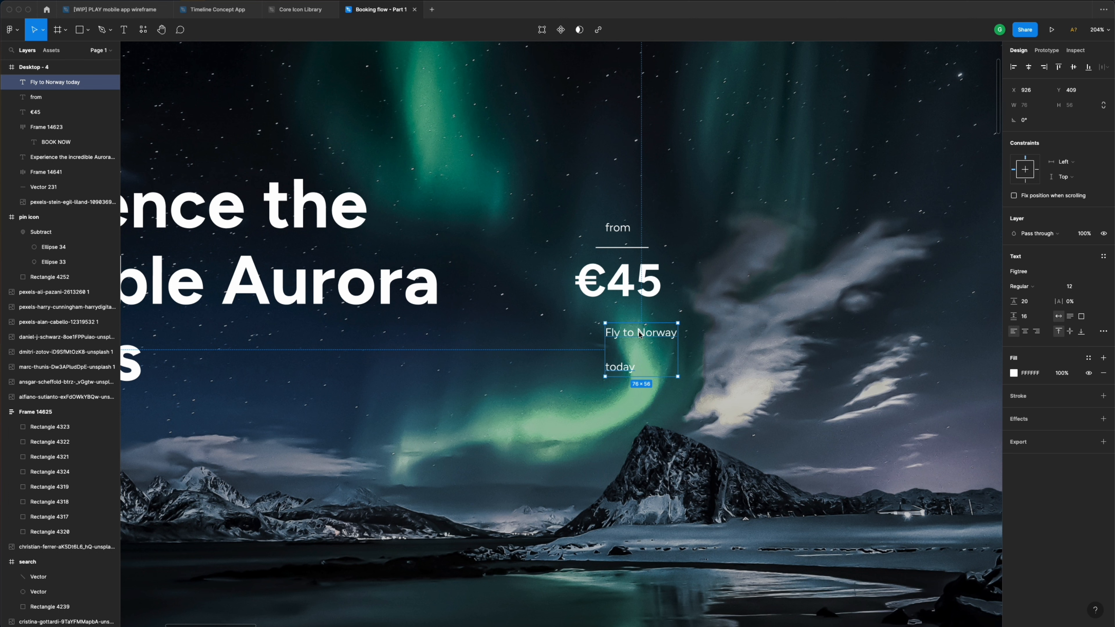
- Set the caption's font size to 15 px
click(1076, 287)
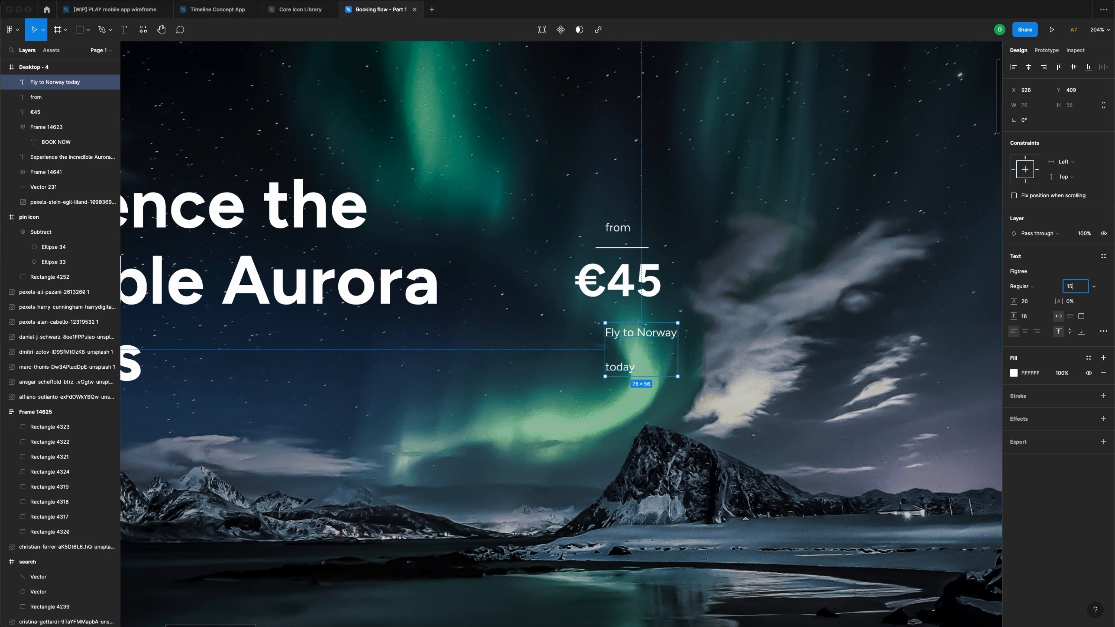
text(15)
key(Return)
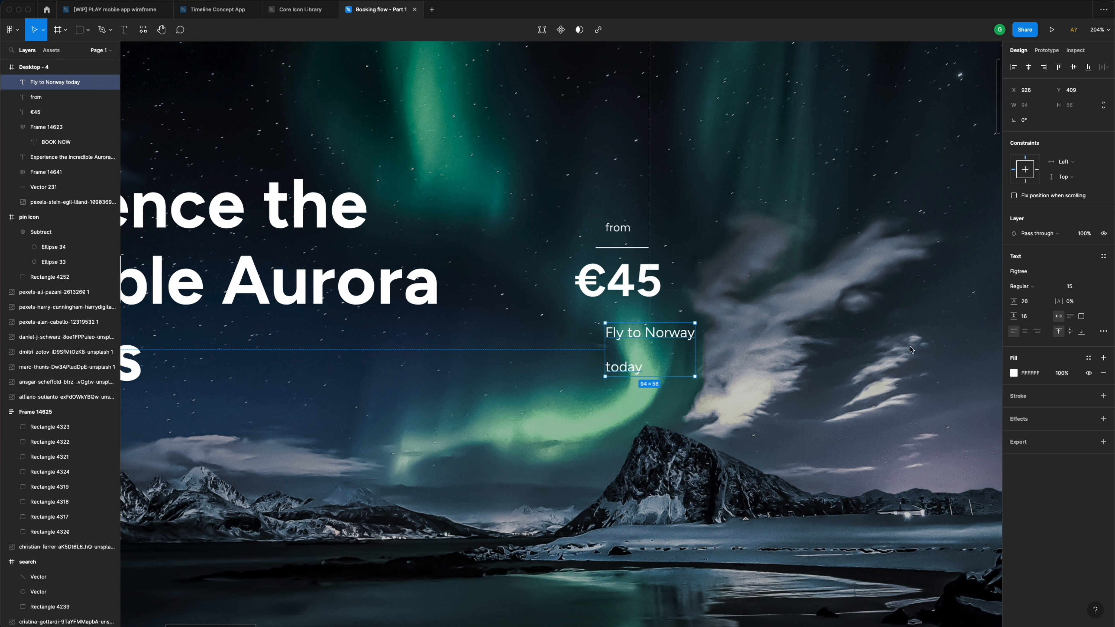
- Tighten the caption's line break and centre-align its text
double_click(619, 369)
click(608, 369)
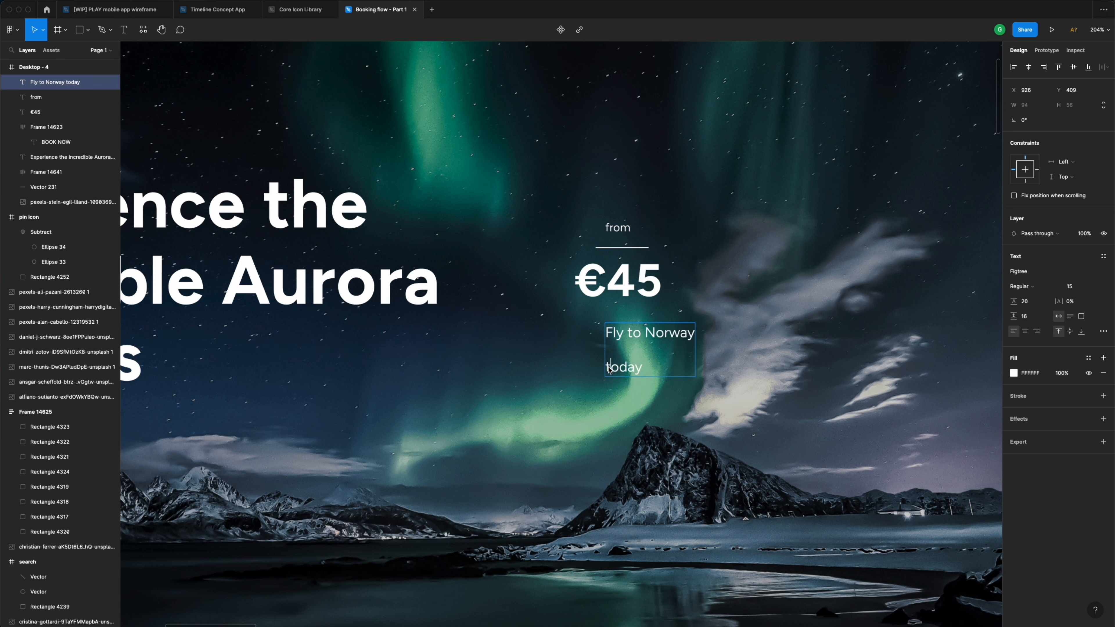
key(BackSpace)
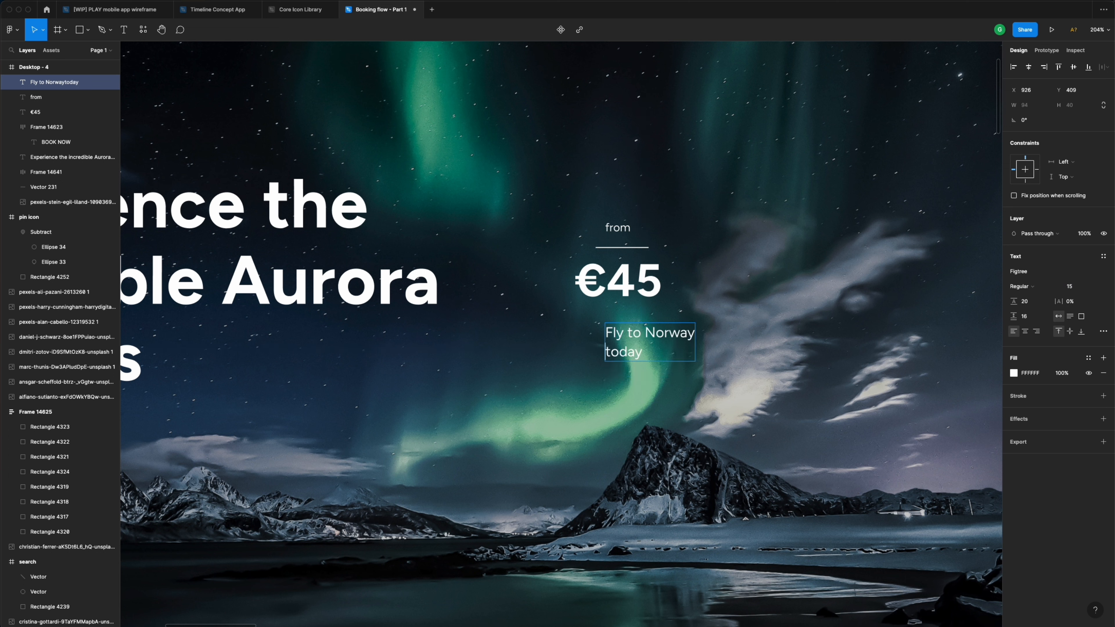
key(super+a)
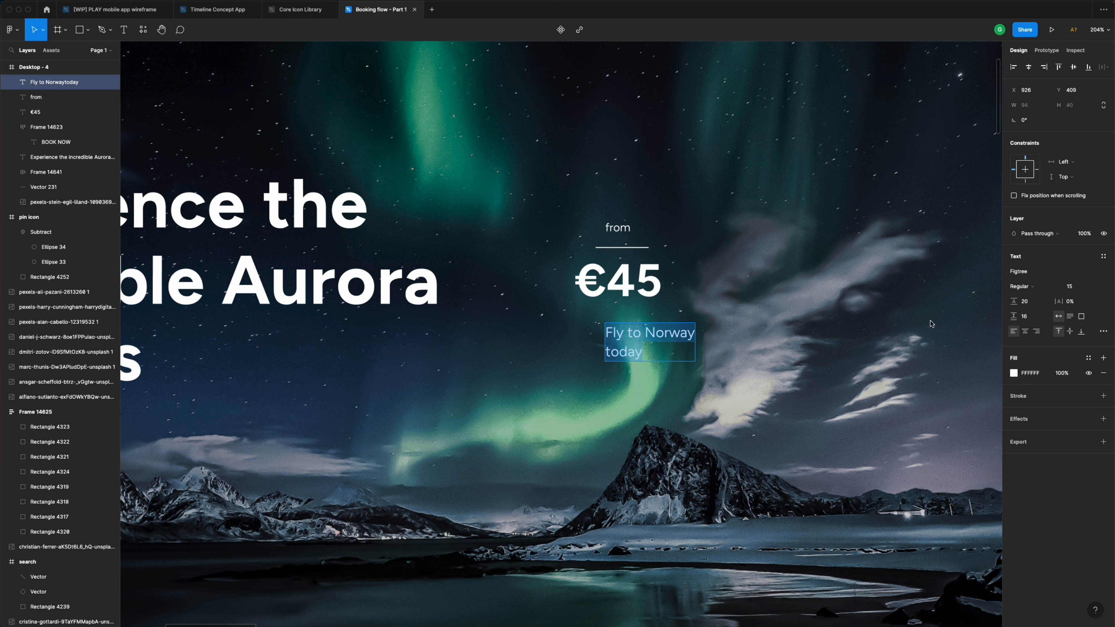
click(1026, 333)
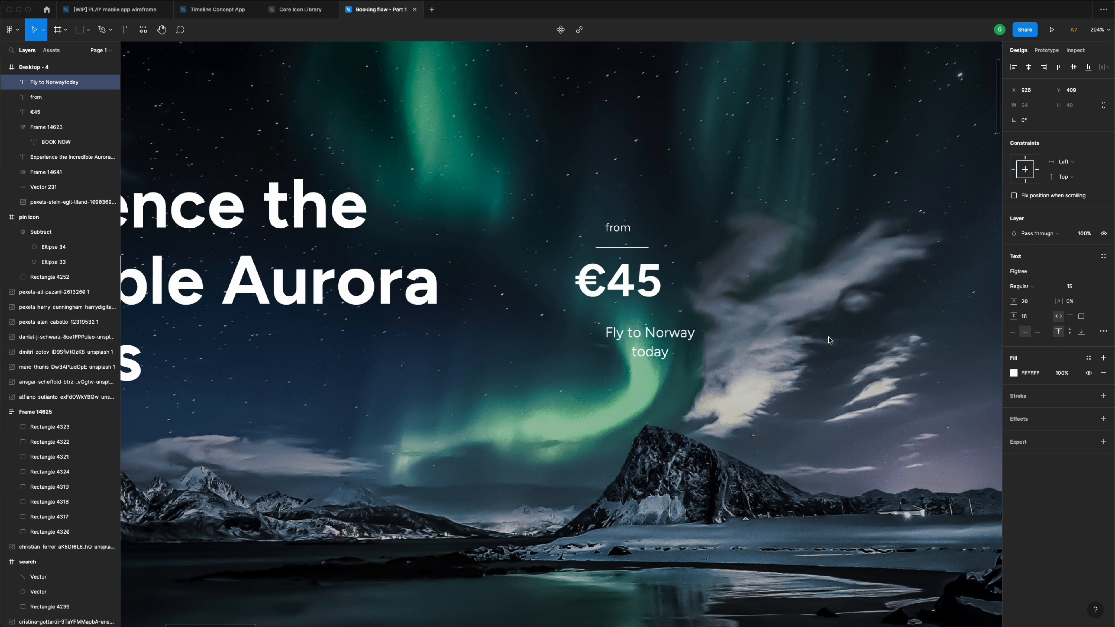
key(Escape)
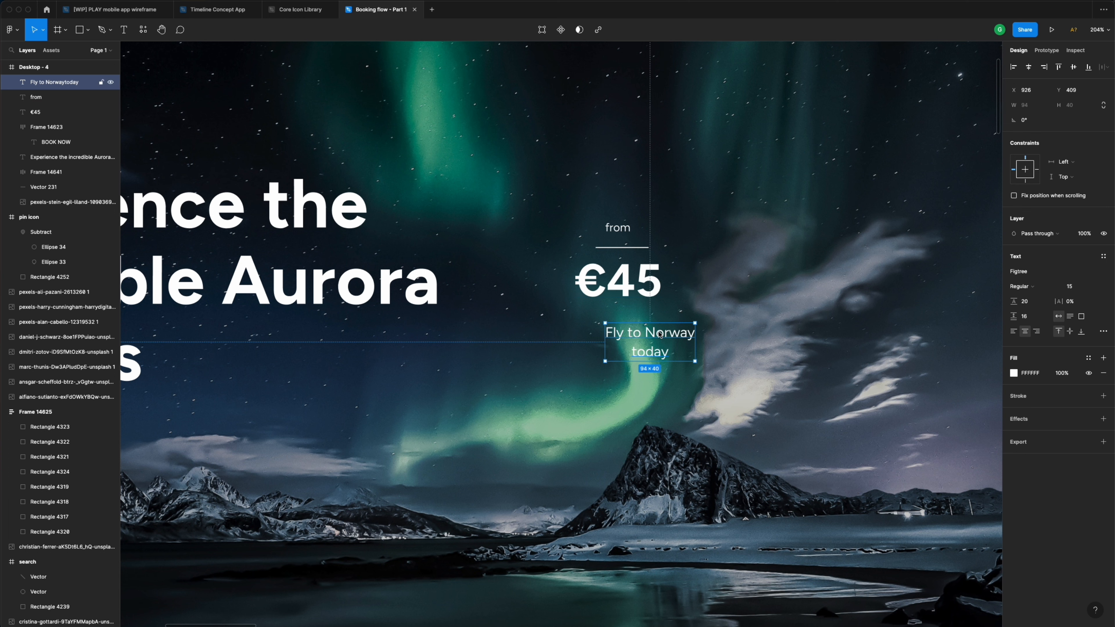
- Horizontally centre the €45 price, divider and 'from' label on one another
shift+click(641, 290)
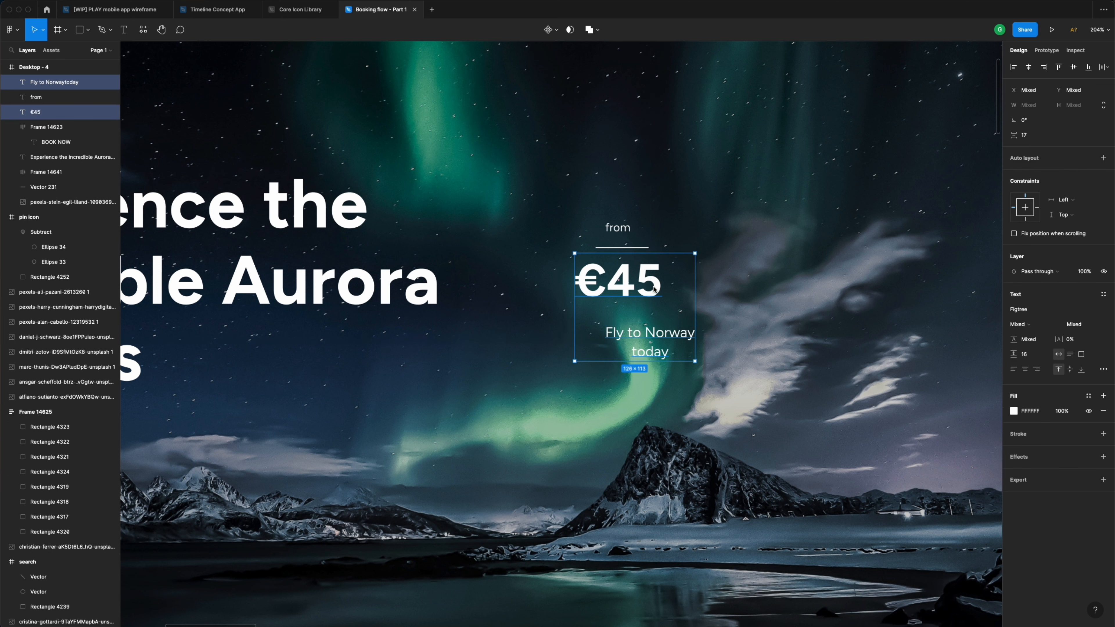
shift+click(642, 248)
shift+click(626, 233)
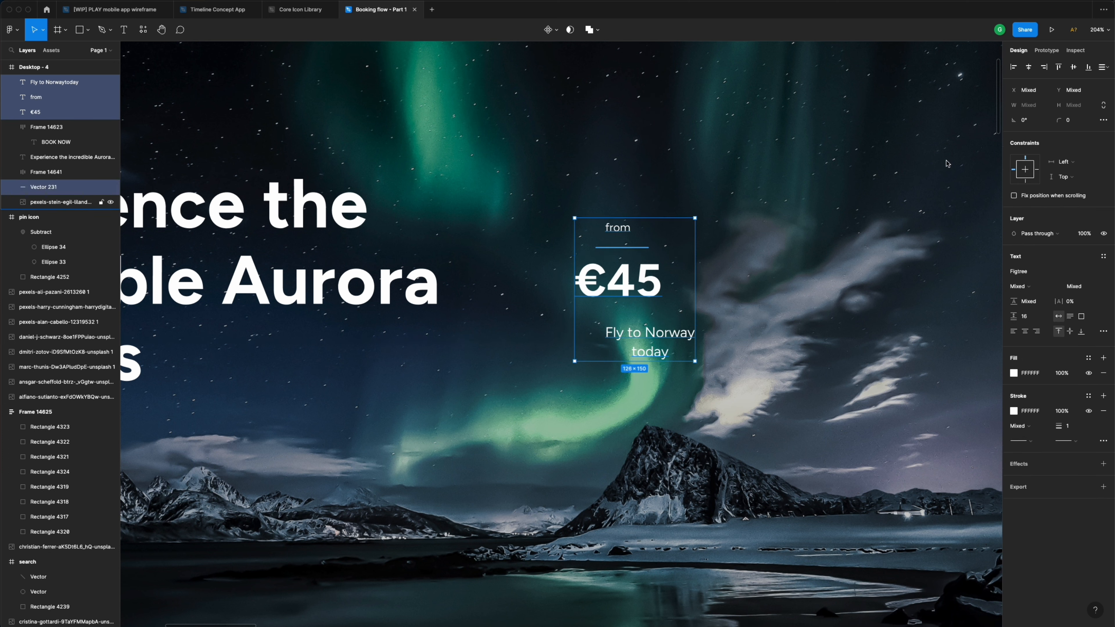
click(1029, 67)
- Move the 'Fly to Norway today' tagline up closer beneath €45
click(657, 338)
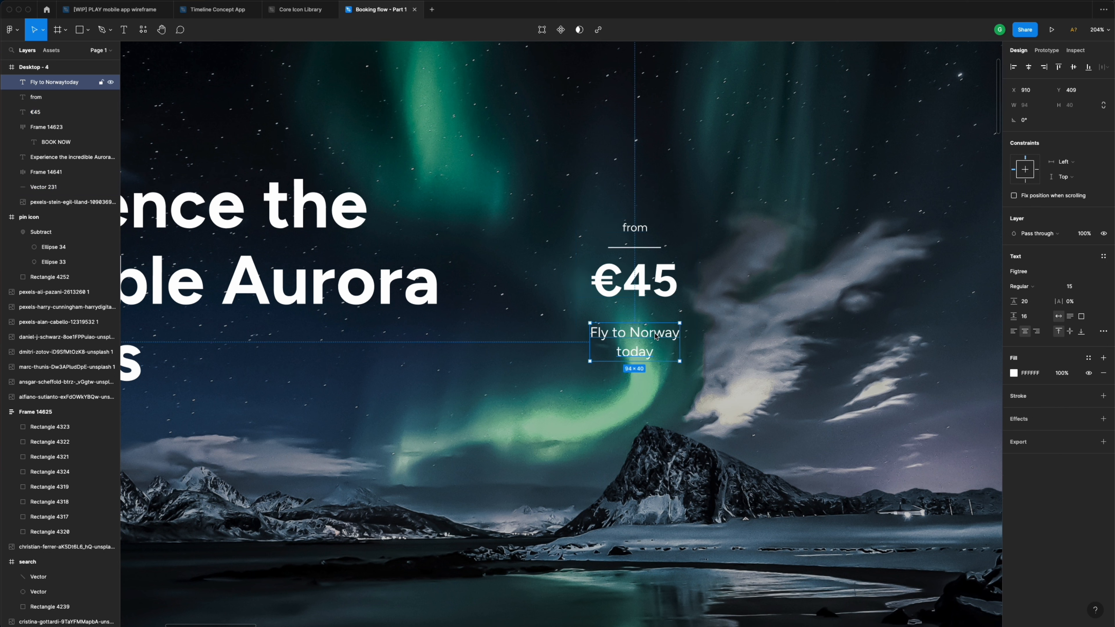
drag(647, 342, 646, 326)
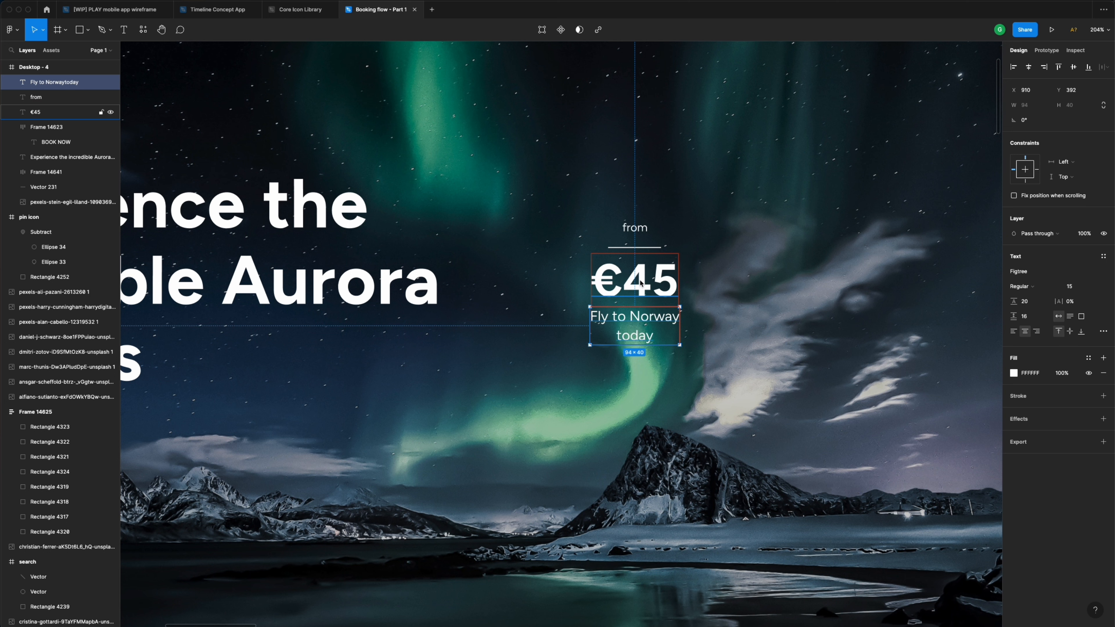
key(Down)
key(Down)
key(Down)
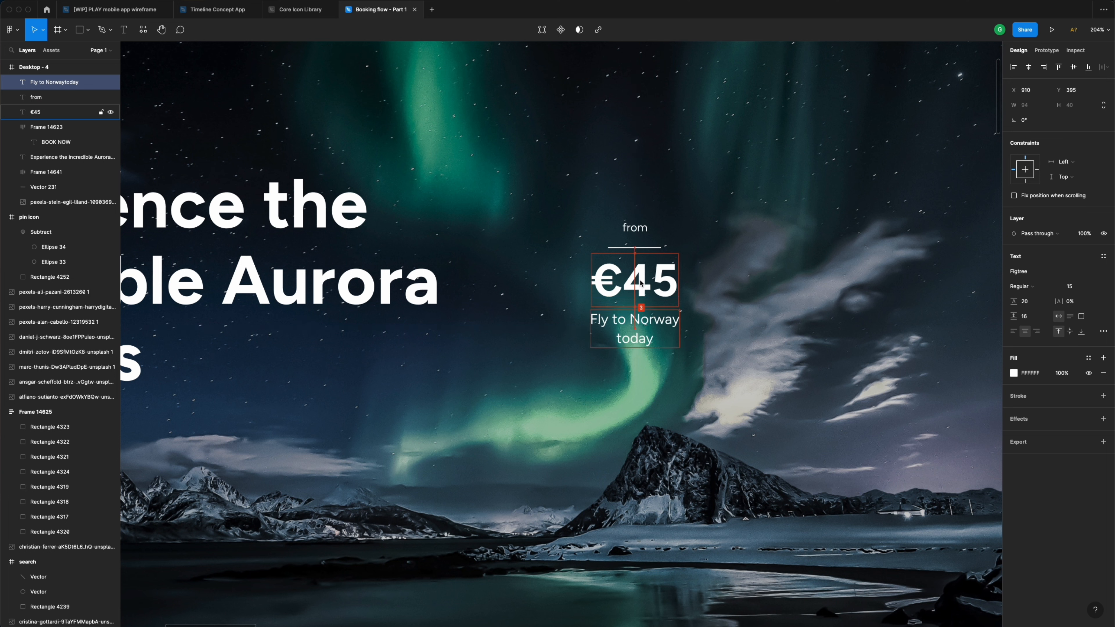
key(Up)
key(Up)
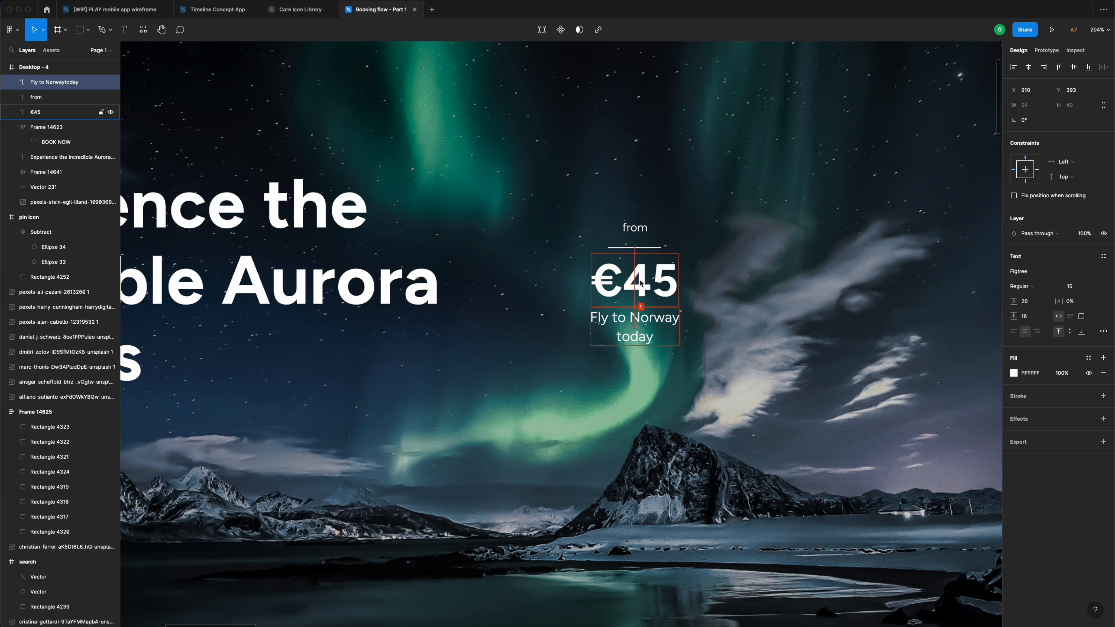
key(Down)
key(Down)
key(Down)
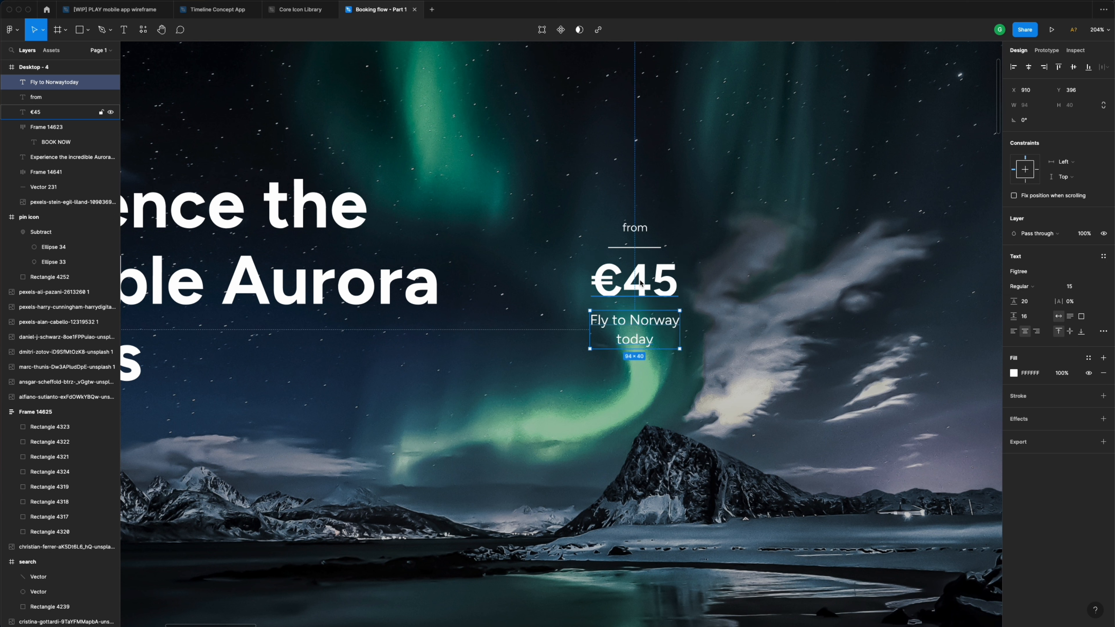
- Draw a small circle below the tagline and fill it with the Neon gradient style
click(659, 380)
key(o)
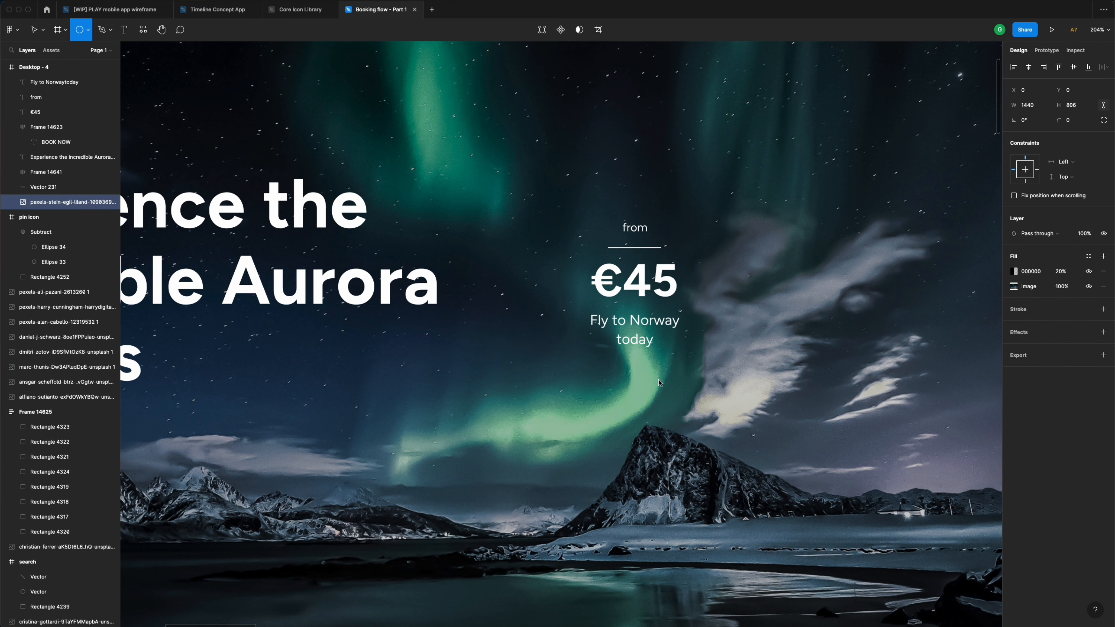
mouse_move(623, 361)
mouse_down()
mouse_move(652, 391)
mouse_move(640, 382)
mouse_up()
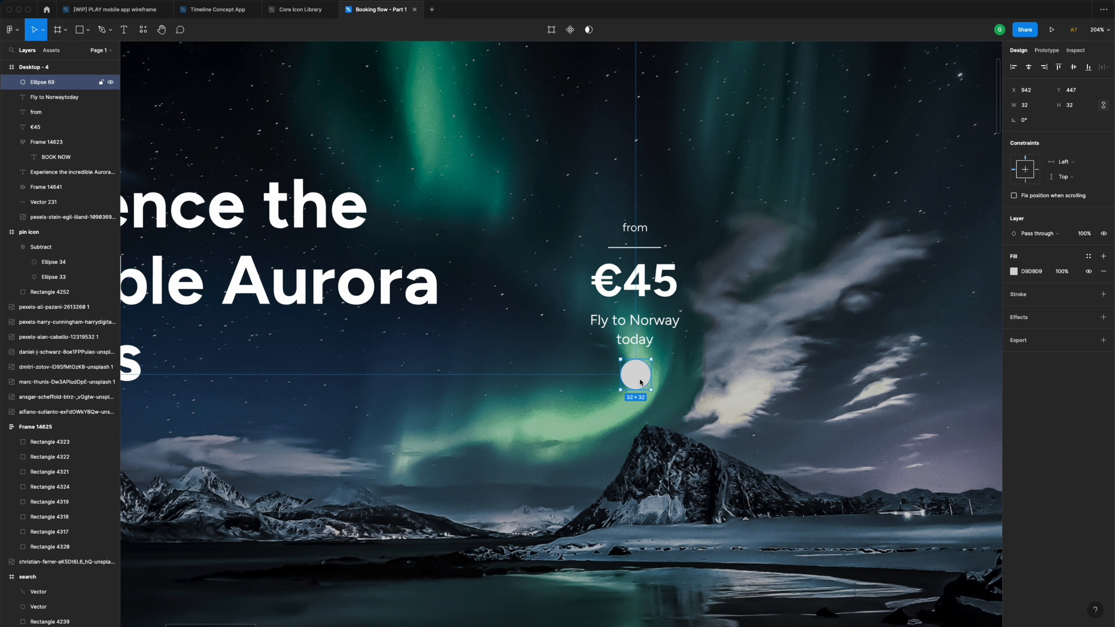
click(1088, 256)
click(1021, 313)
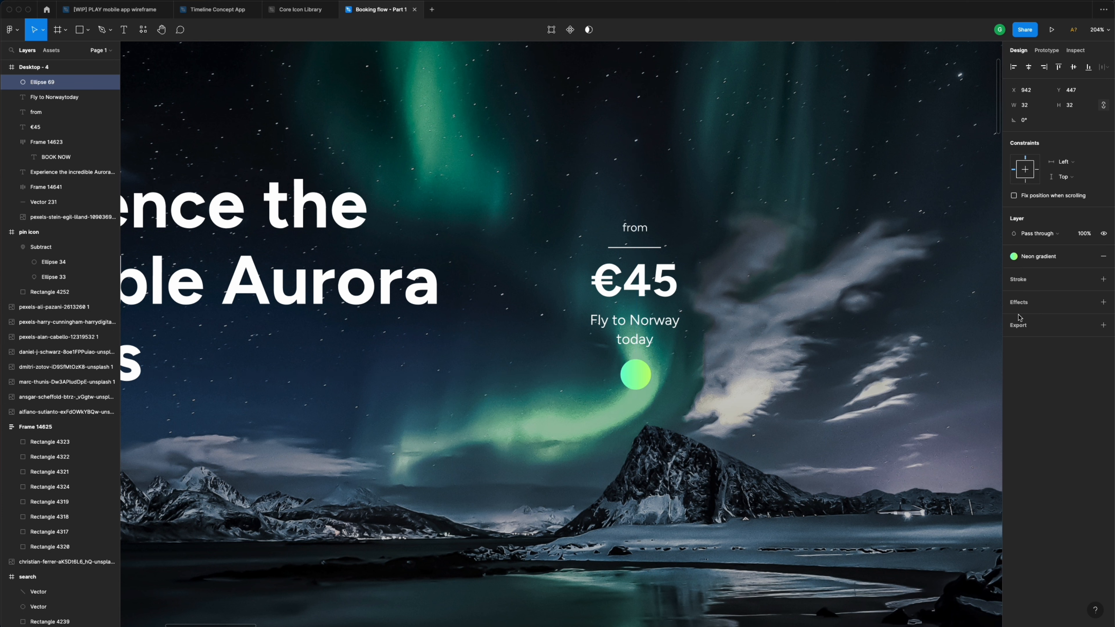
- Draw a three-point chevron arrow on the circle with the pen tool
key(p)
click(635, 369)
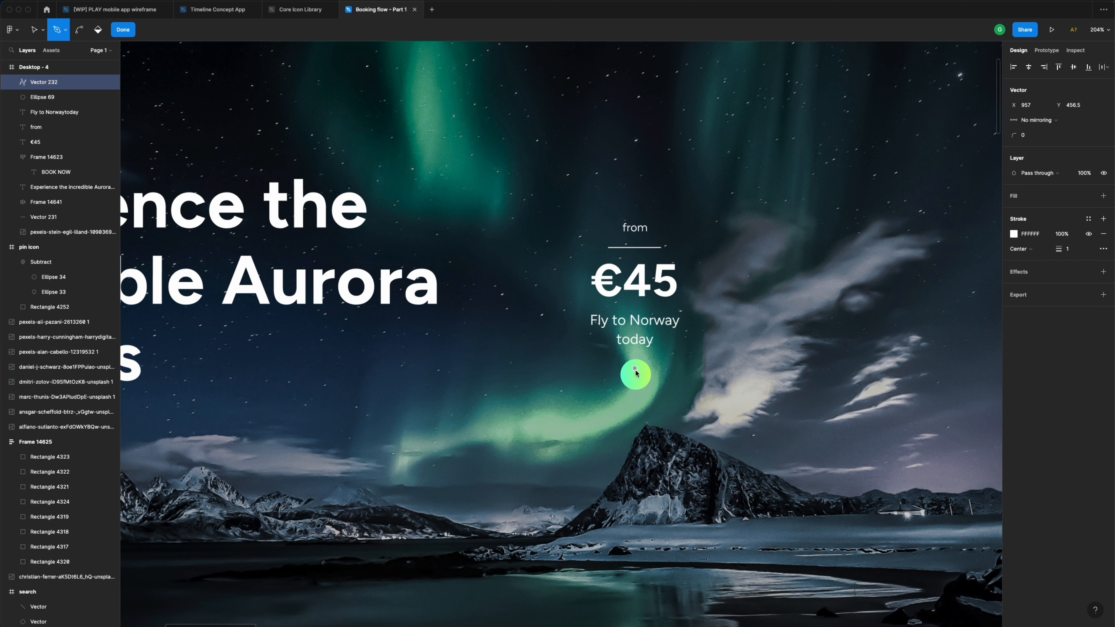
click(641, 376)
click(635, 382)
key(Return)
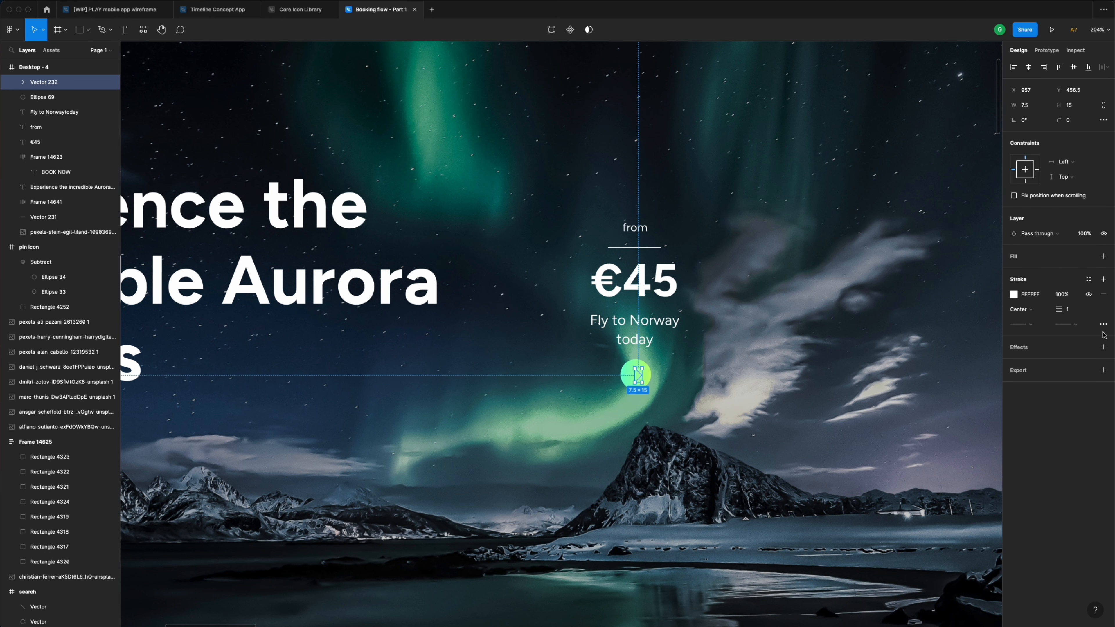
- Give the chevron a Dark blue stroke of weight 2 with round caps, centred on the circle
click(1089, 279)
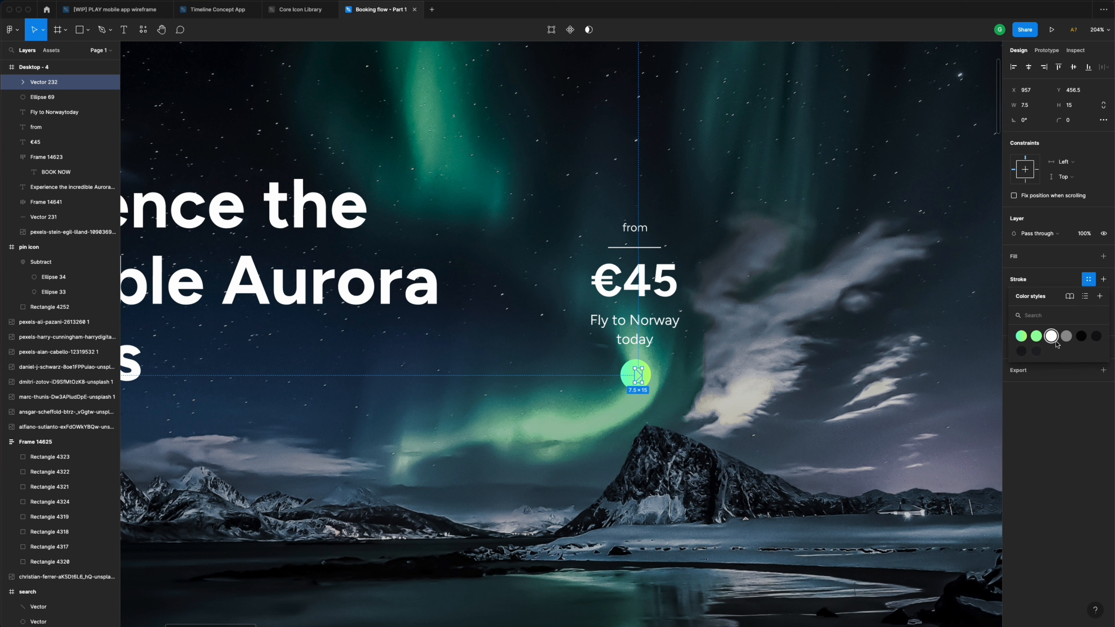
click(1081, 336)
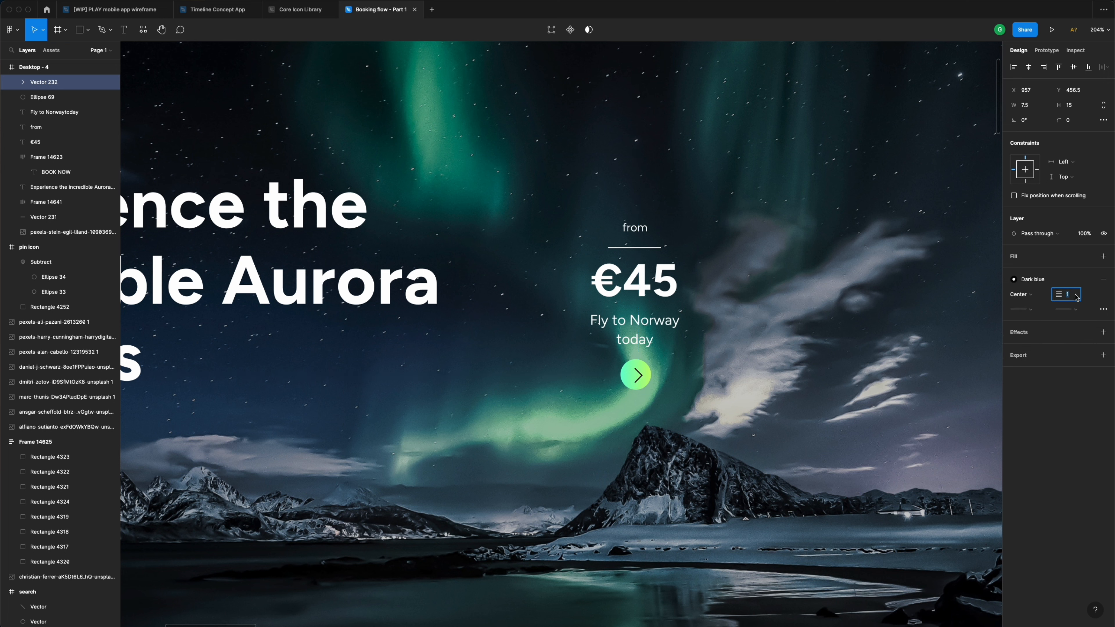
text(2)
key(Return)
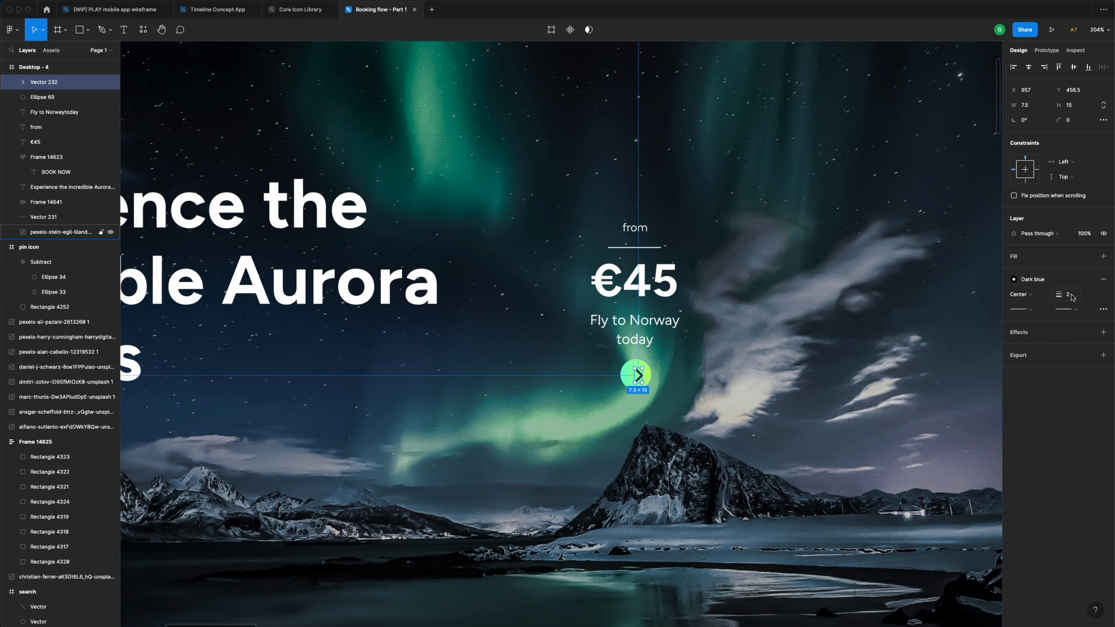
click(1072, 308)
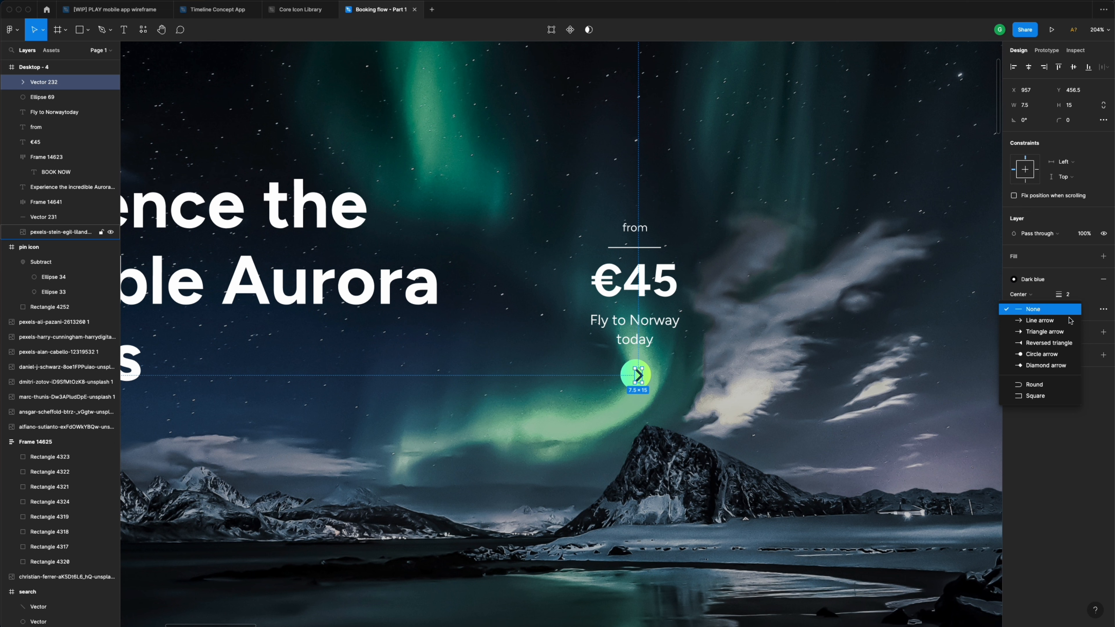
click(1056, 385)
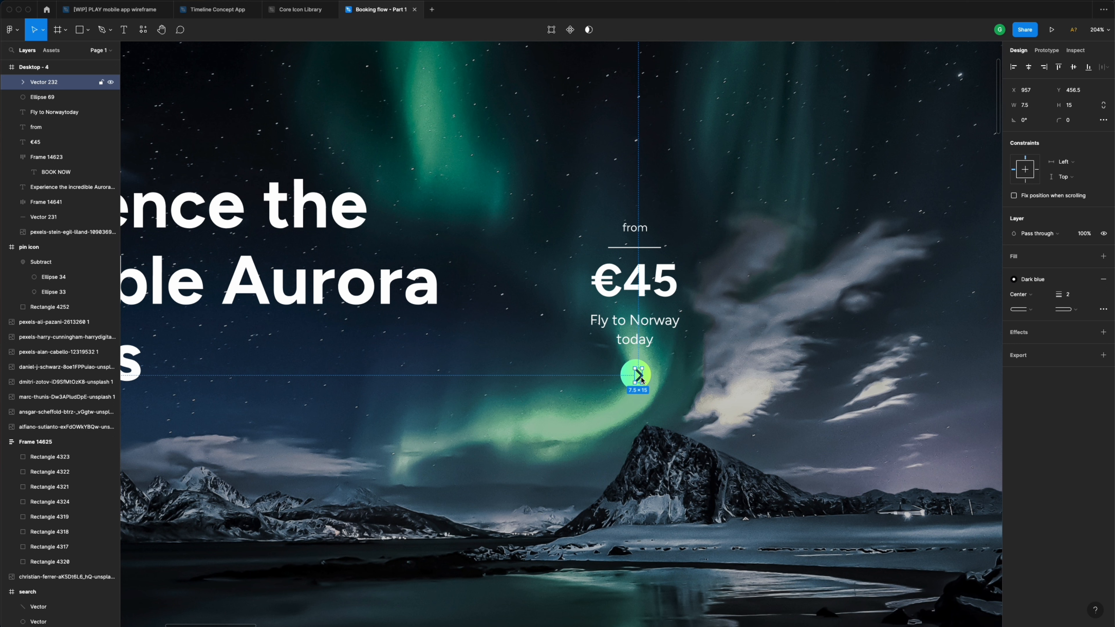
drag(641, 379, 643, 381)
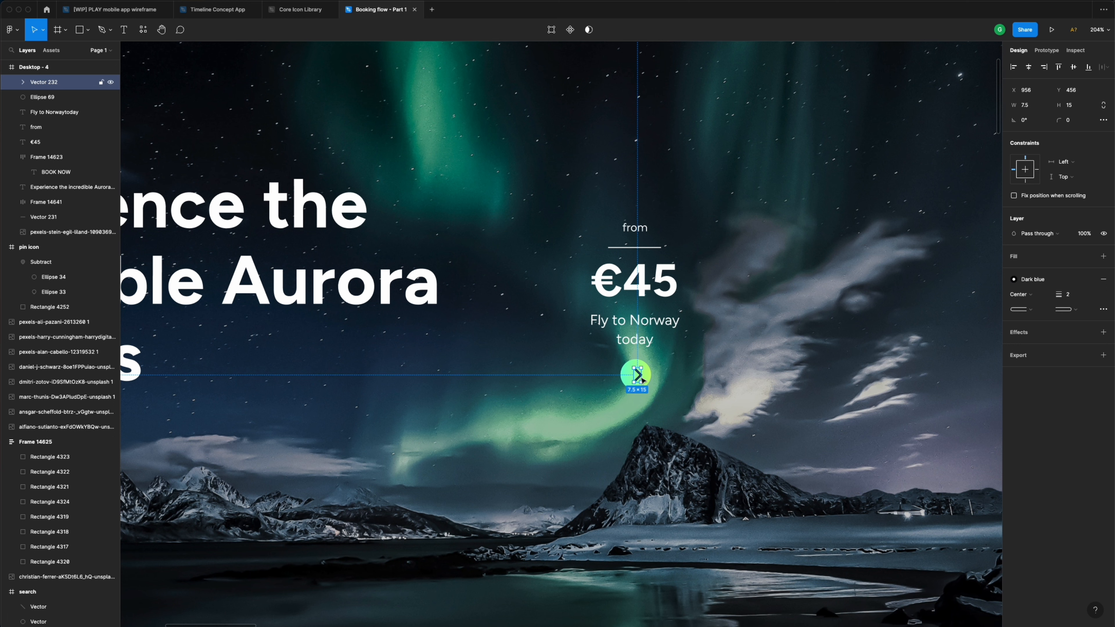
click(675, 372)
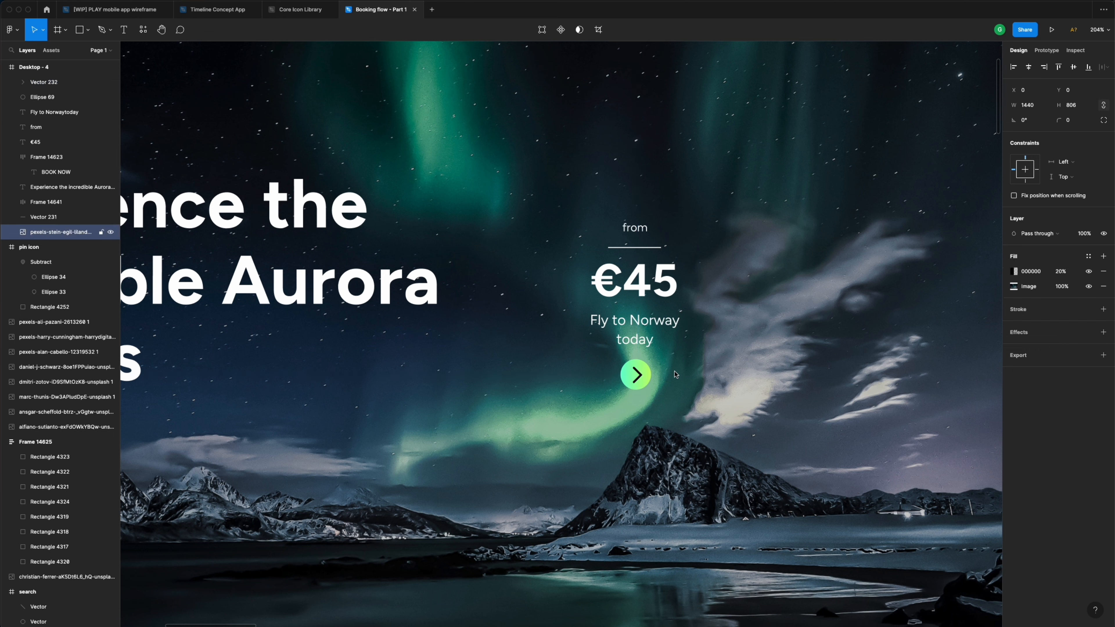
- Shrink the chevron to 6×12 and group it with the circle
click(639, 377)
scroll(641, 383, up, 3)
scroll(642, 384, up, 5)
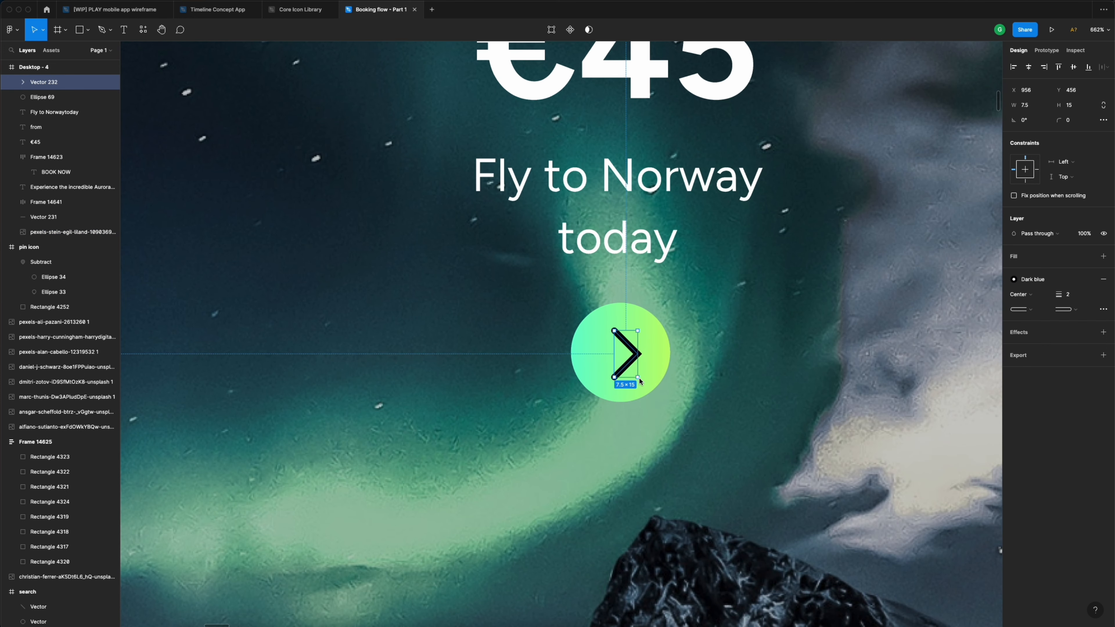
drag(639, 378, 629, 360)
shift+click(654, 336)
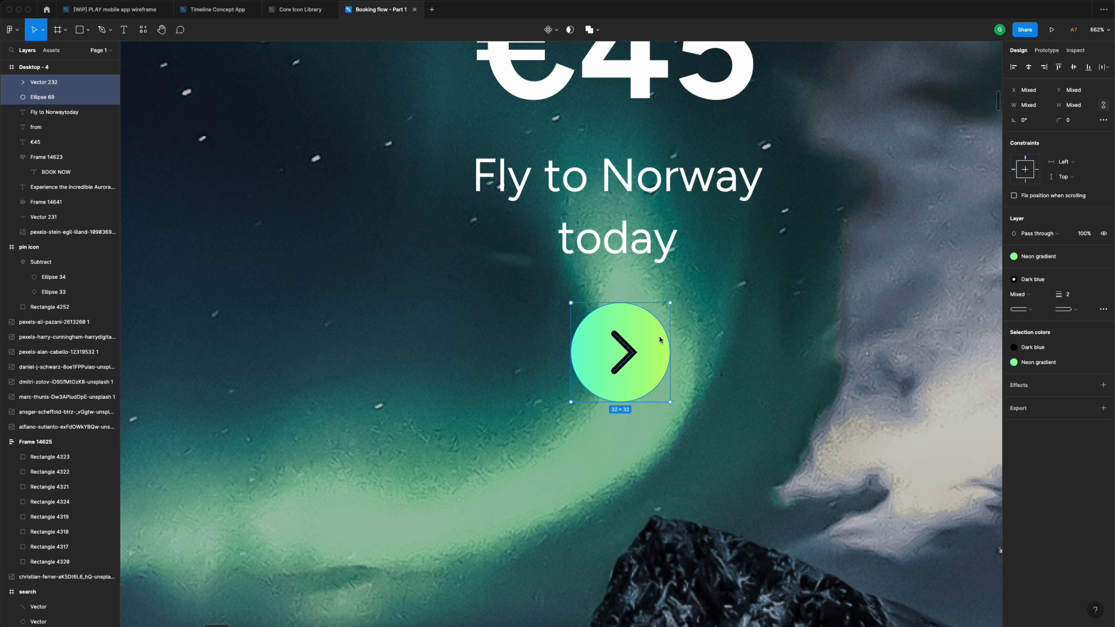
key(super+g)
- Centre the button horizontally with the tagline, €45, divider and 'from' label
scroll(659, 340, down, 5)
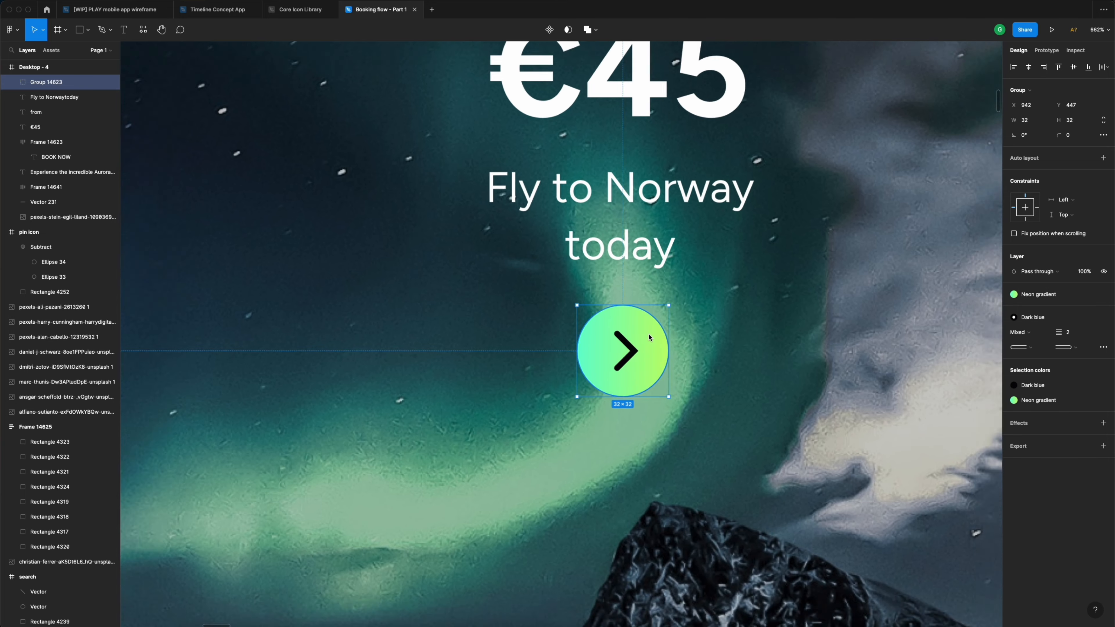
shift+click(647, 304)
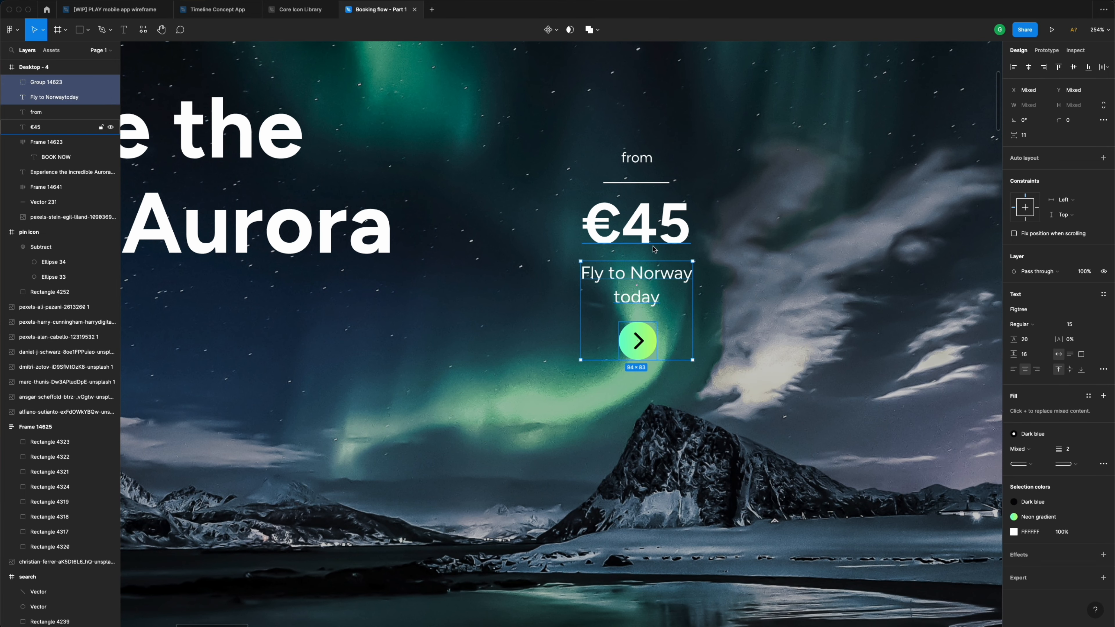
shift+click(654, 244)
shift+click(644, 182)
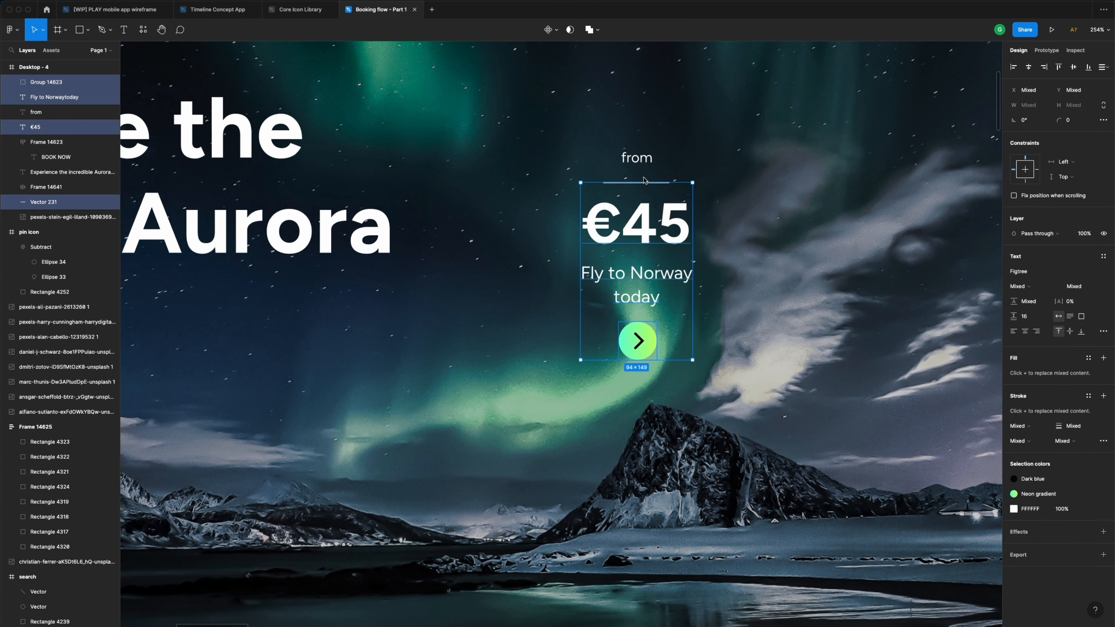
shift+click(636, 158)
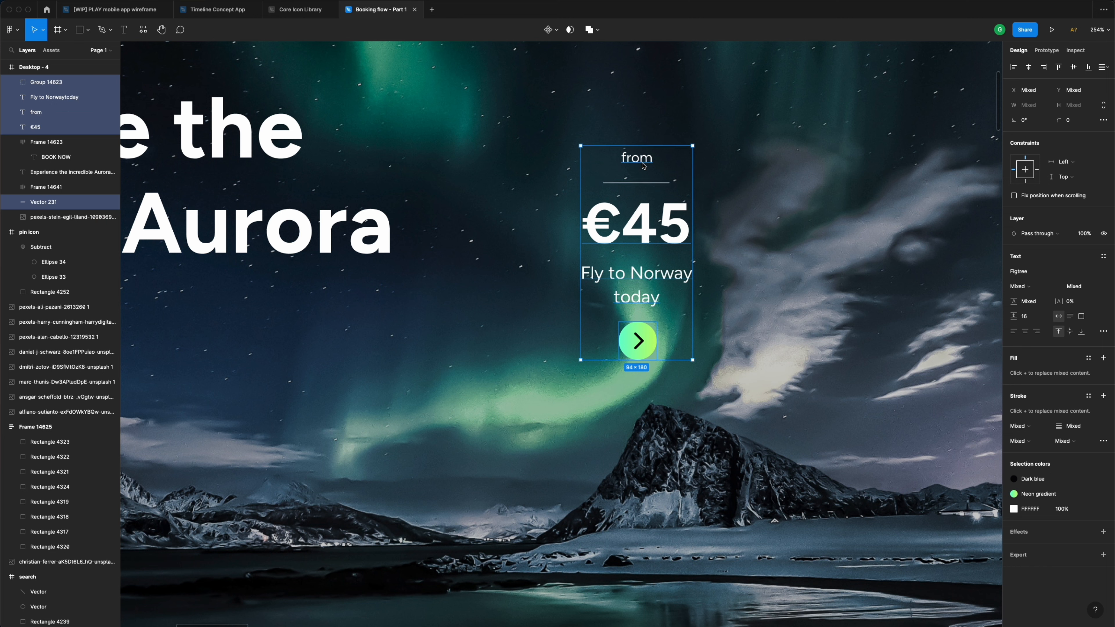
click(1029, 67)
scroll(749, 259, down, 3)
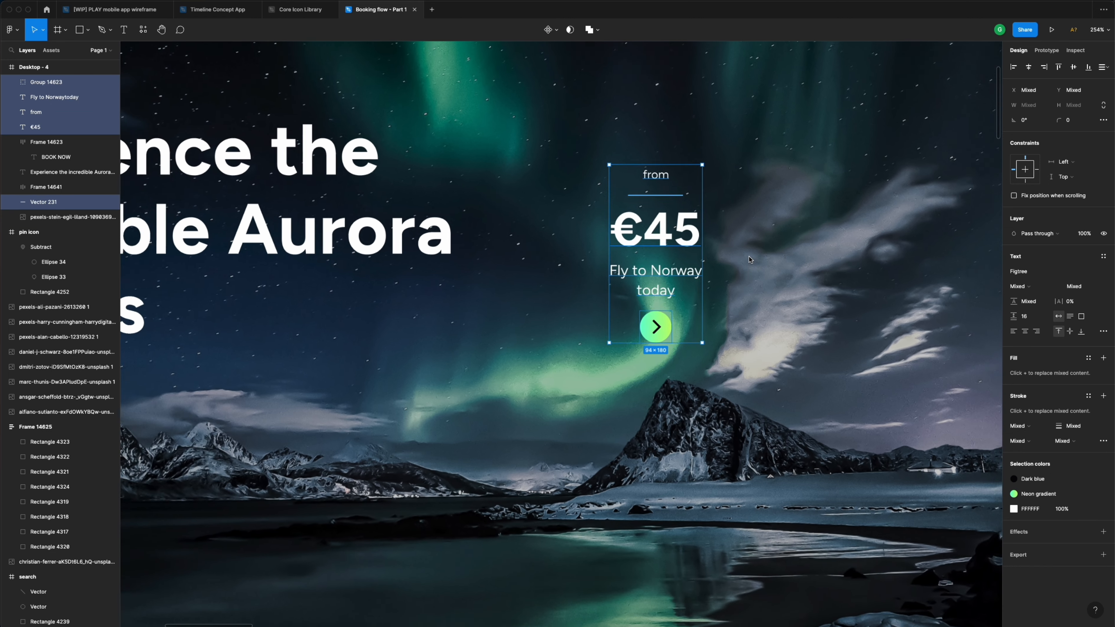
click(735, 272)
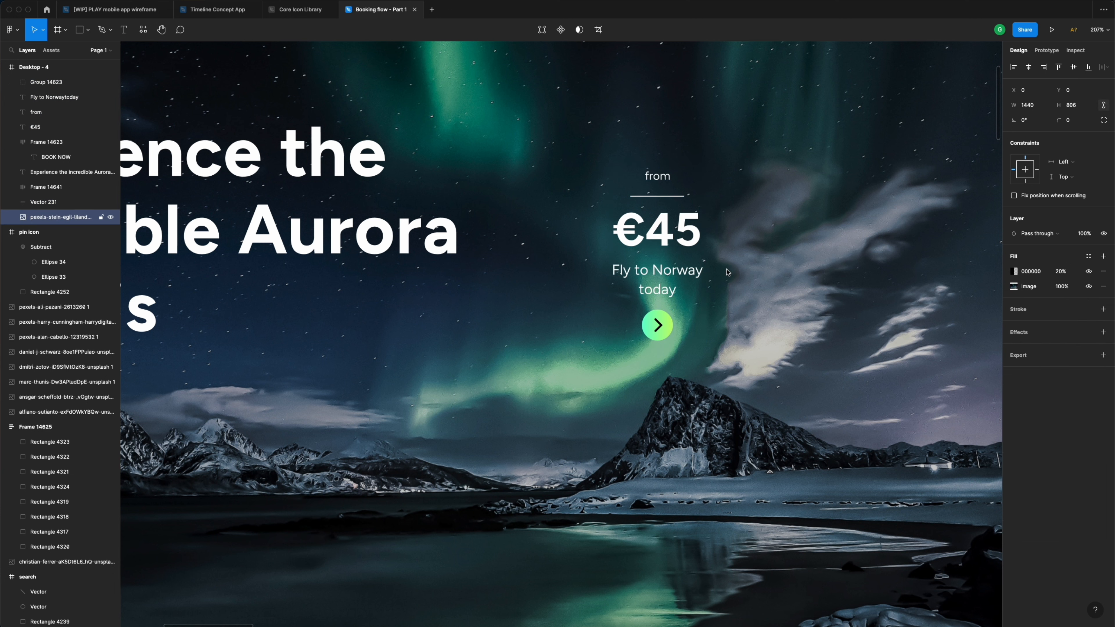
- Draw a tall rectangle over the price stack and fill it with Dark blue
click(680, 238)
key(r)
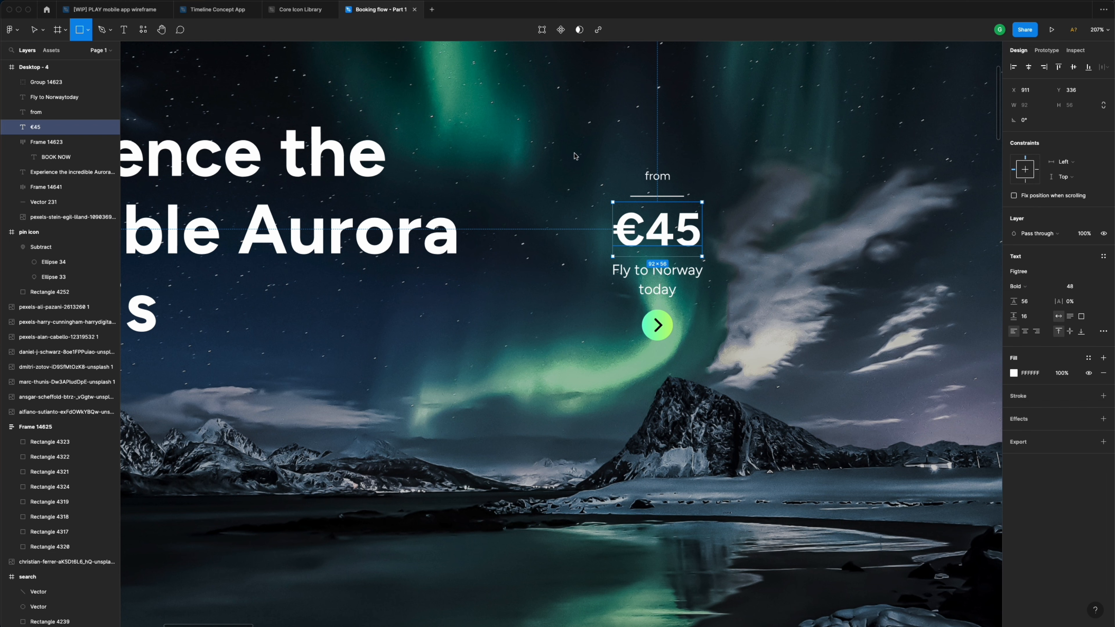
mouse_move(578, 149)
mouse_down()
mouse_move(712, 371)
mouse_move(737, 377)
mouse_up()
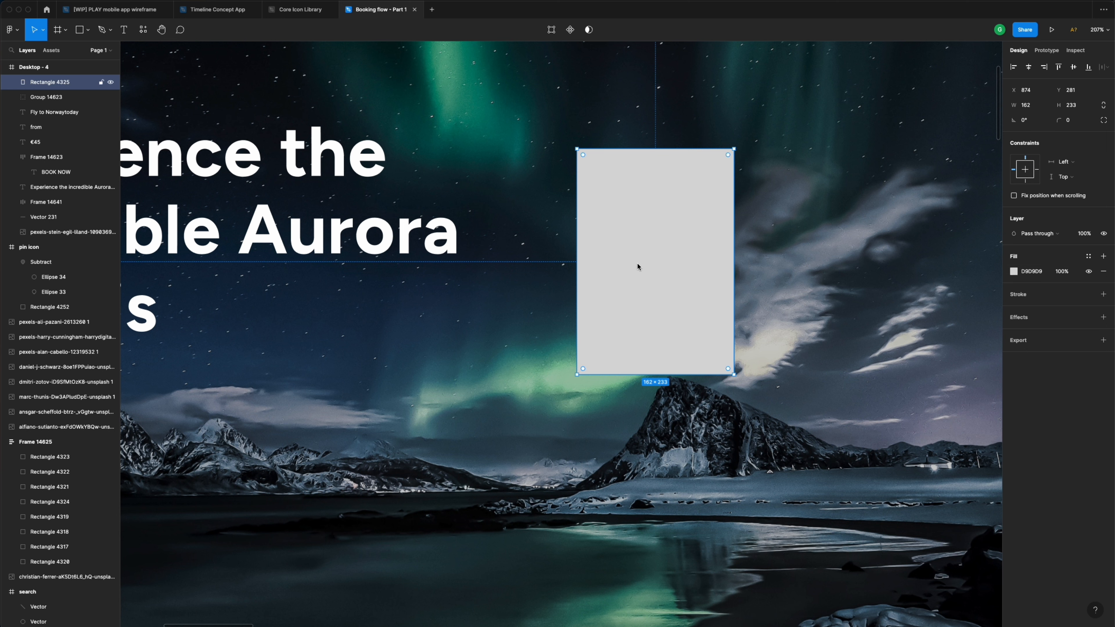
click(1089, 258)
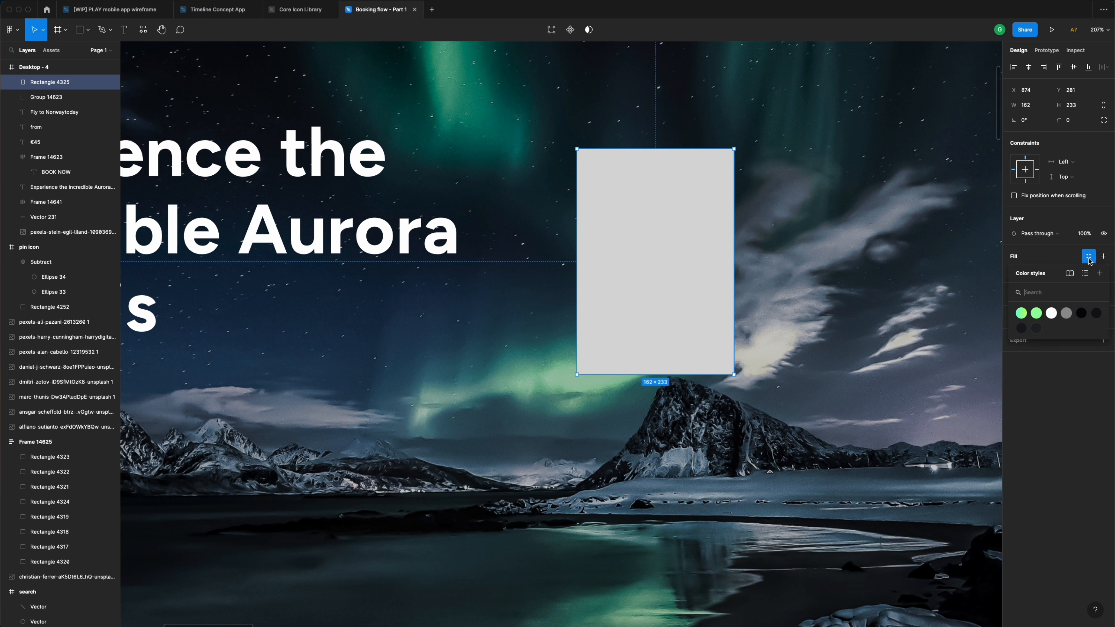
click(1081, 314)
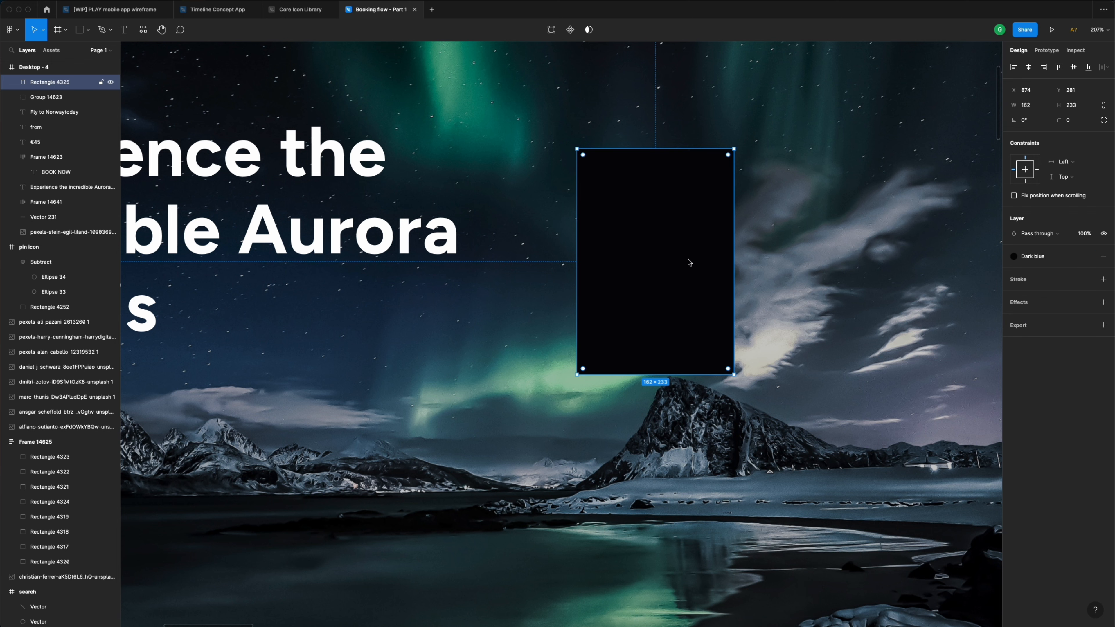
- Move the rectangle below the text layers and the divider above it in Layers
scroll(688, 262, down, 2)
scroll(689, 263, down, 2)
scroll(688, 262, up, 3)
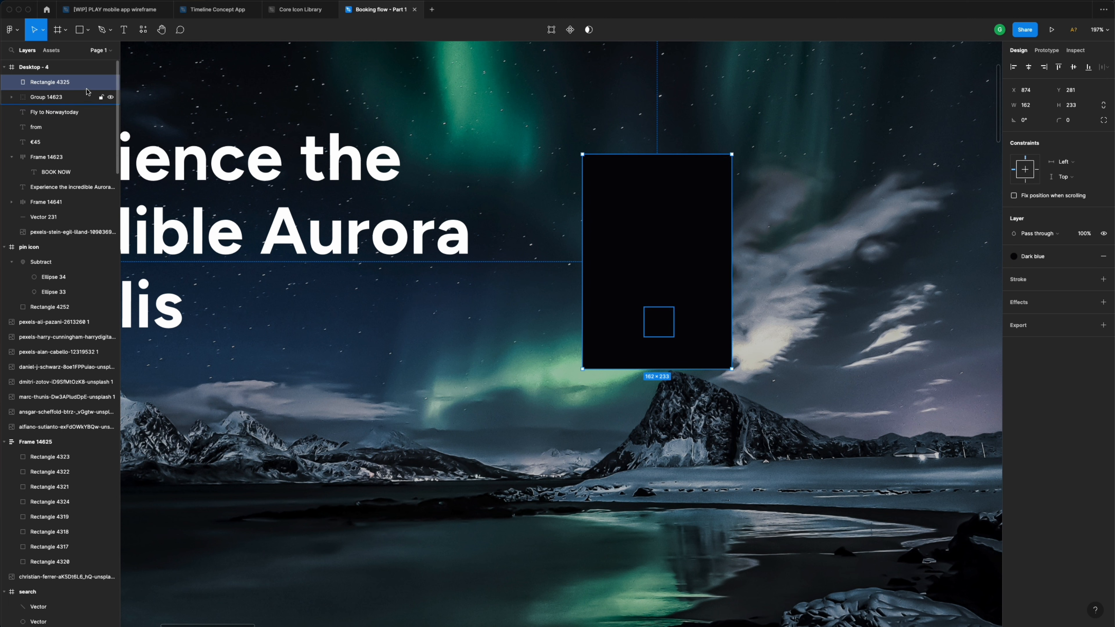
drag(79, 82, 83, 148)
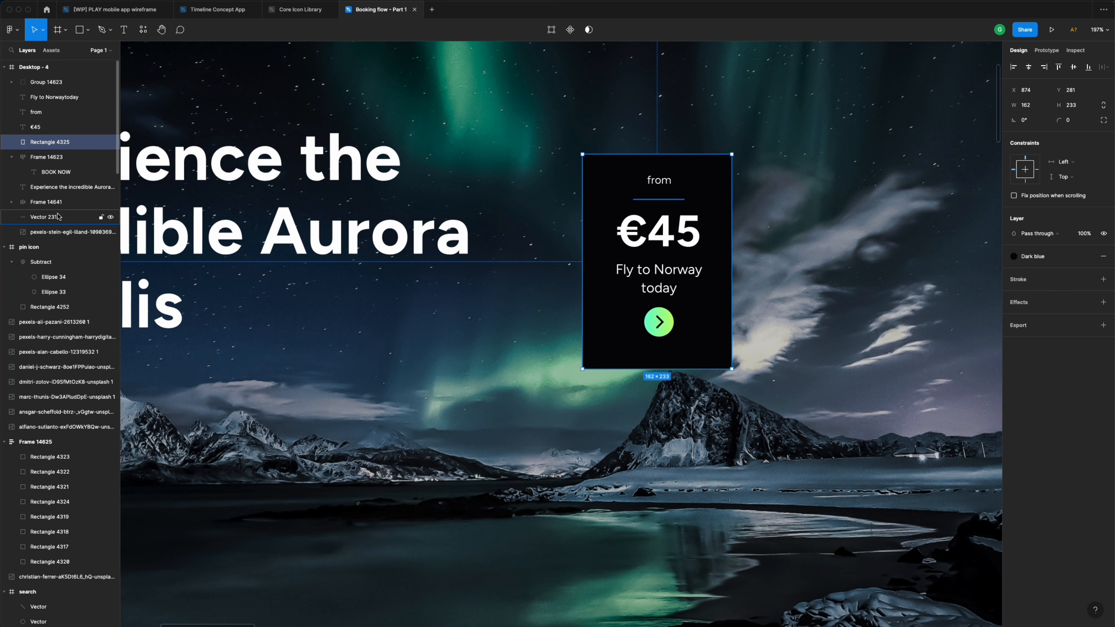
drag(58, 216, 57, 120)
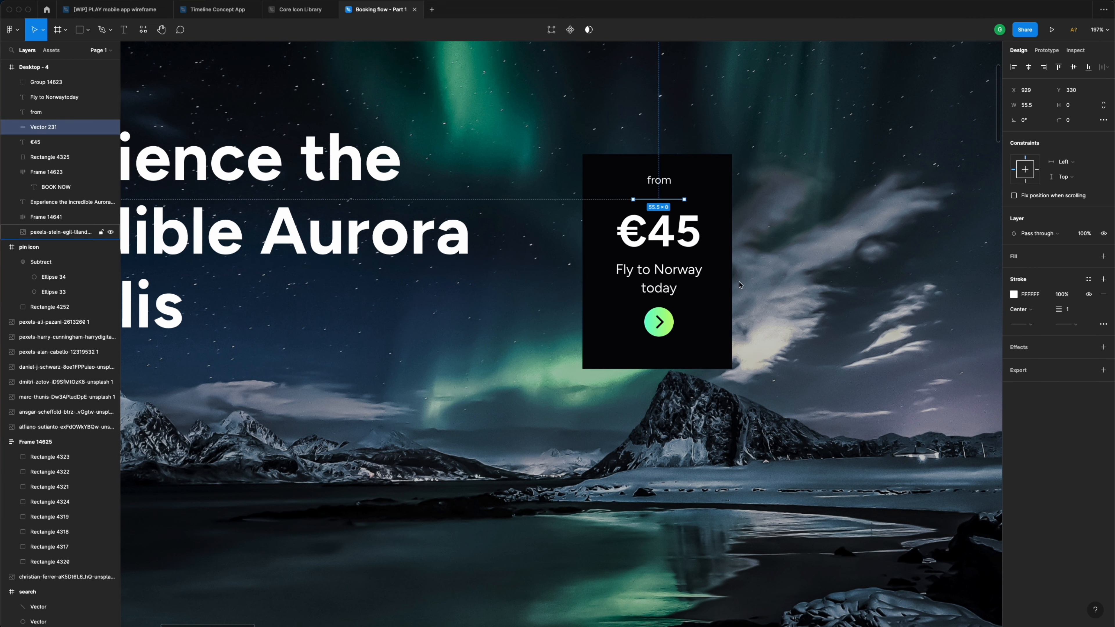
- Give the card background an 8 px corner radius
click(727, 255)
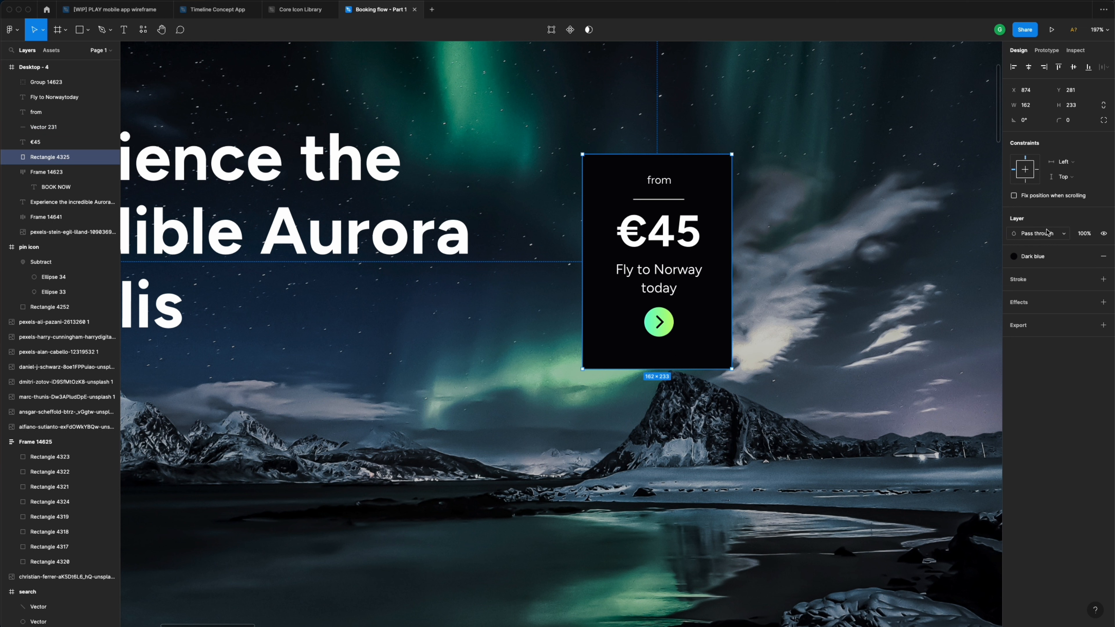
click(1076, 121)
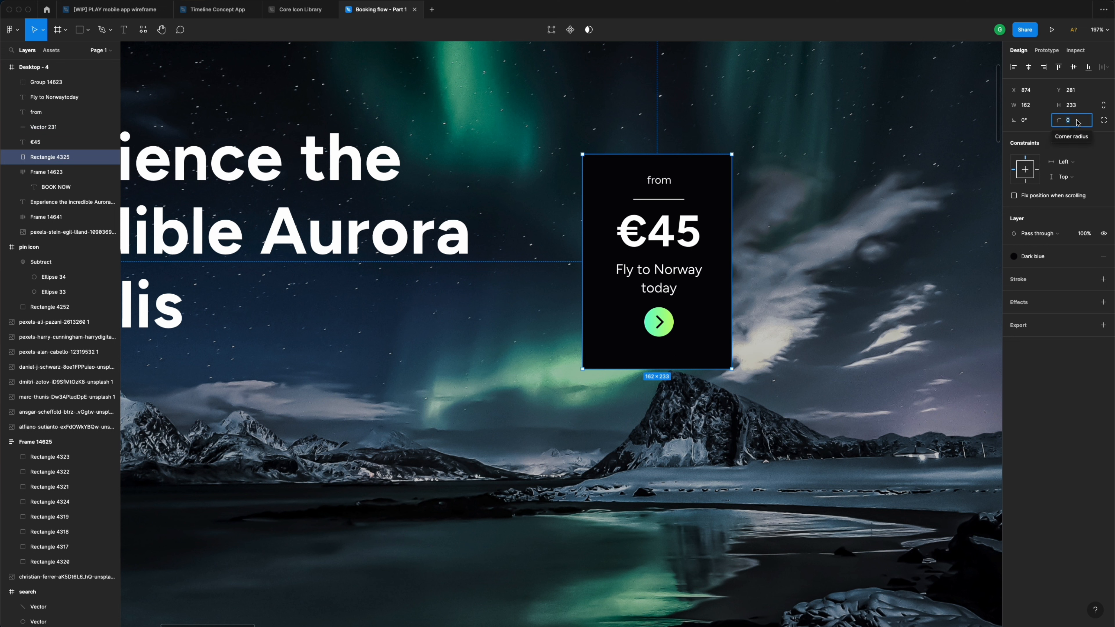
text(12)
key(Return)
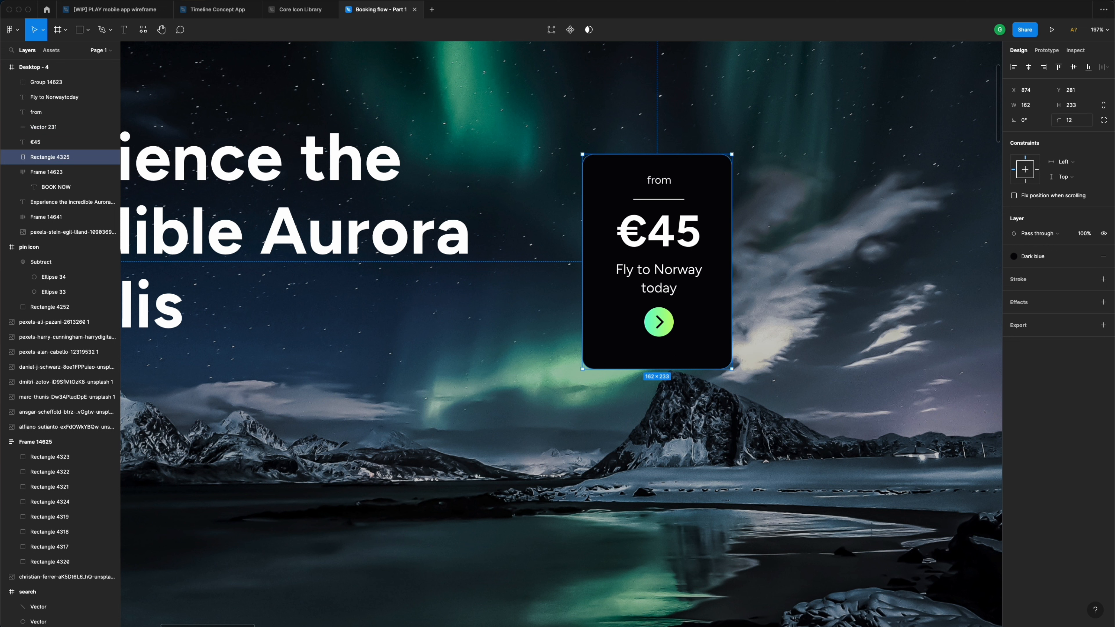
click(1079, 122)
text(8)
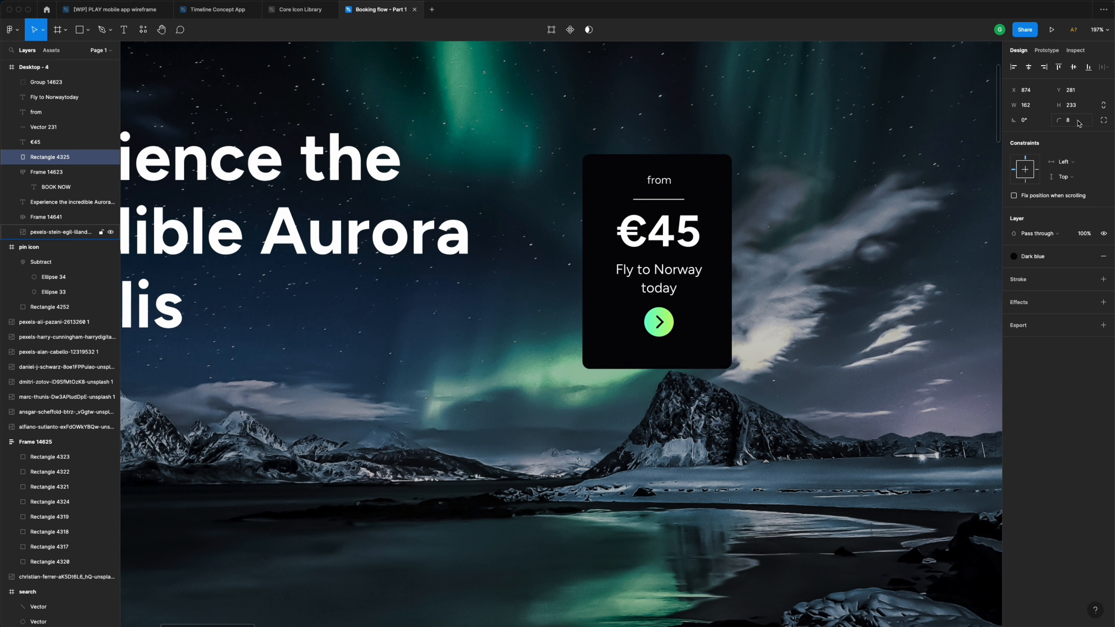
key(Return)
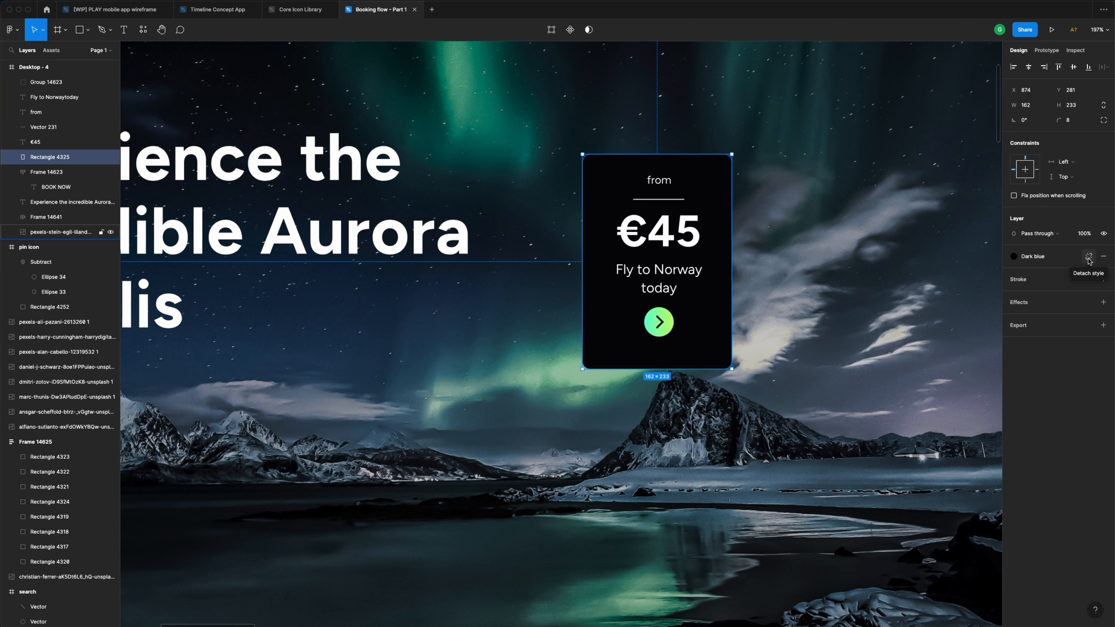
- Detach the Dark blue style and add a Background blur effect to the card
click(1090, 259)
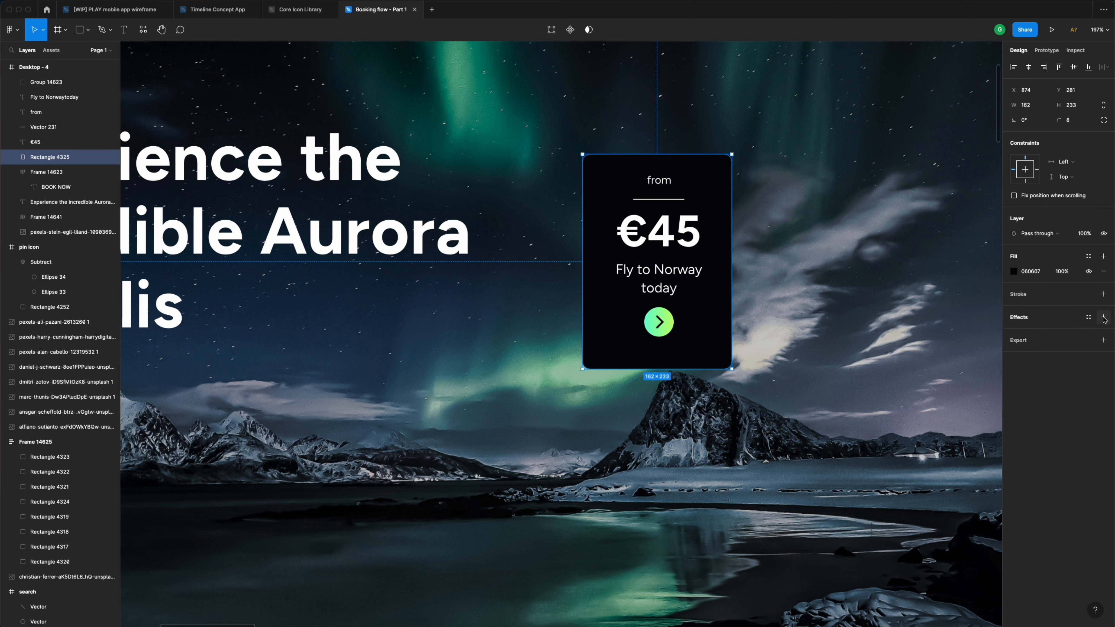
click(1104, 318)
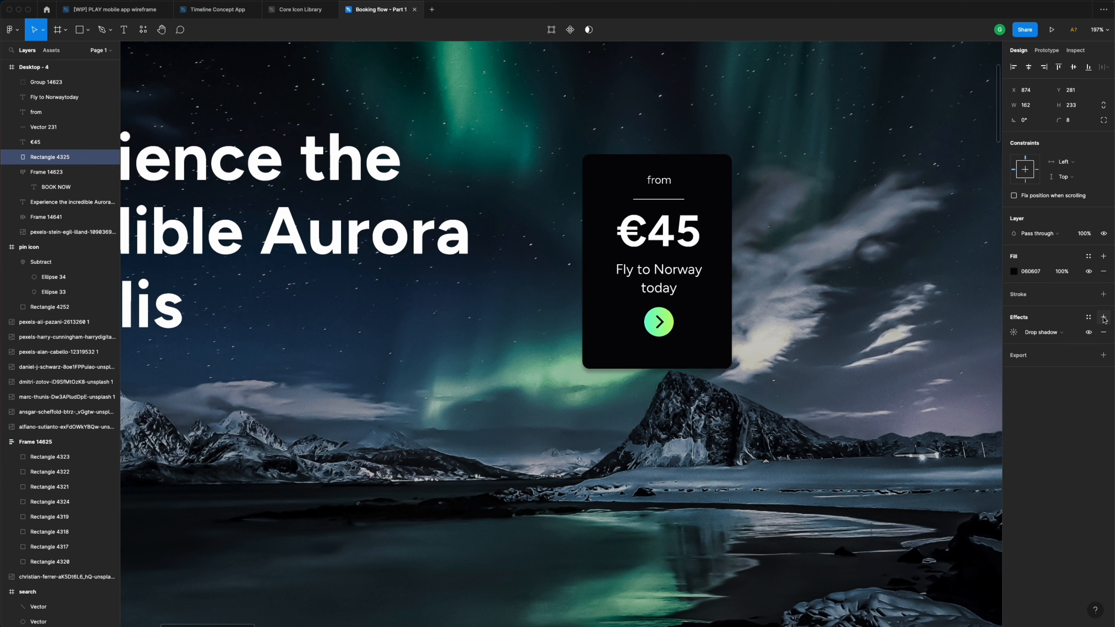
click(1054, 335)
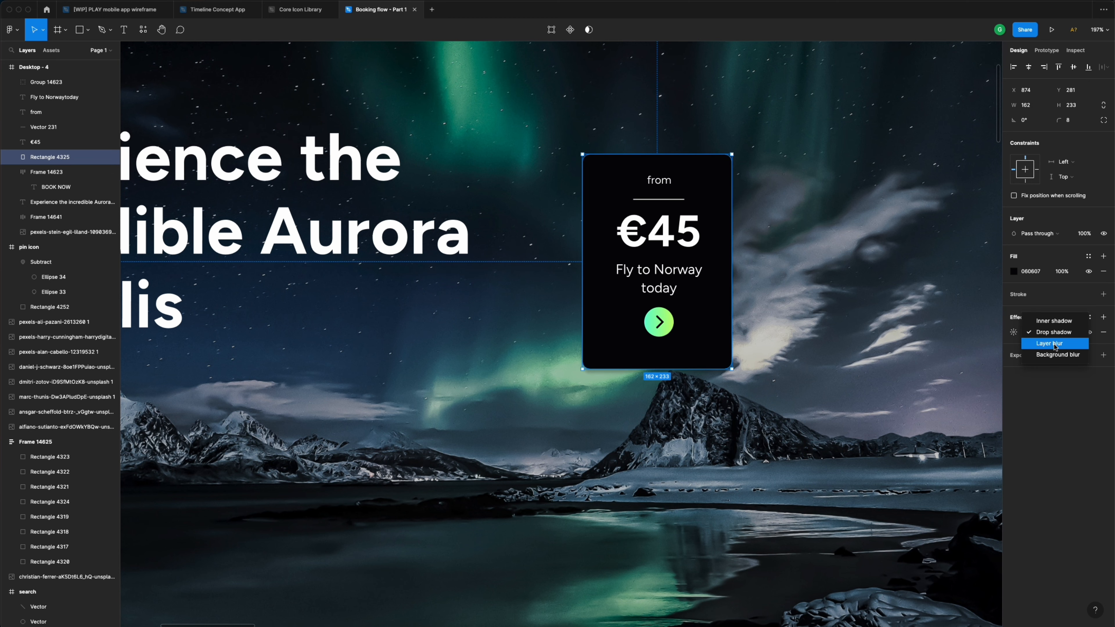
click(1057, 355)
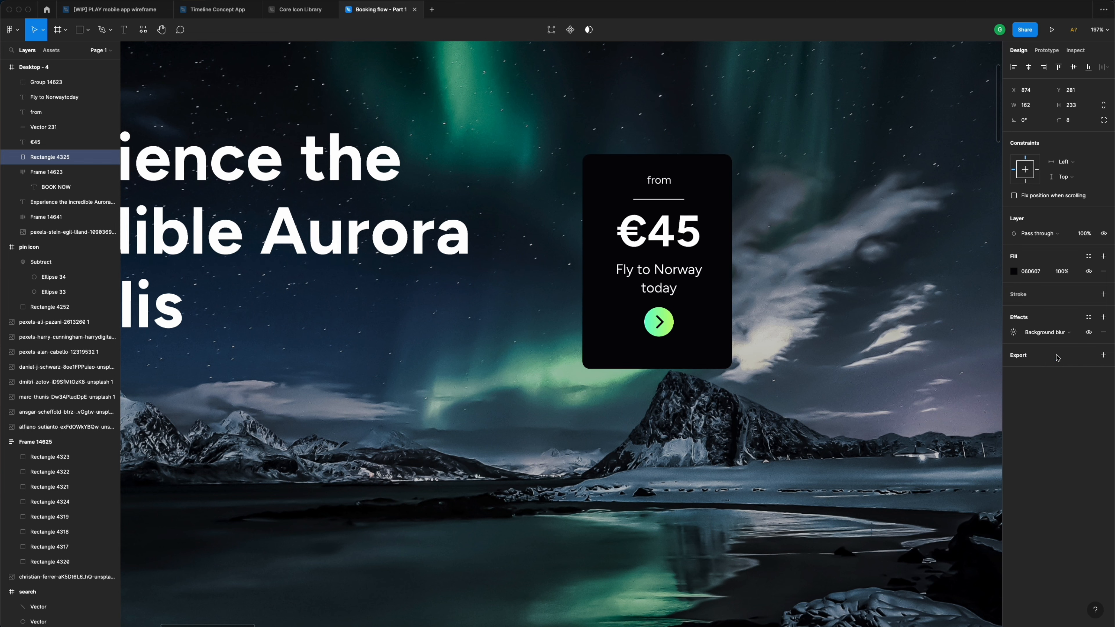
- Set the card's fill opacity to 70%
click(1067, 272)
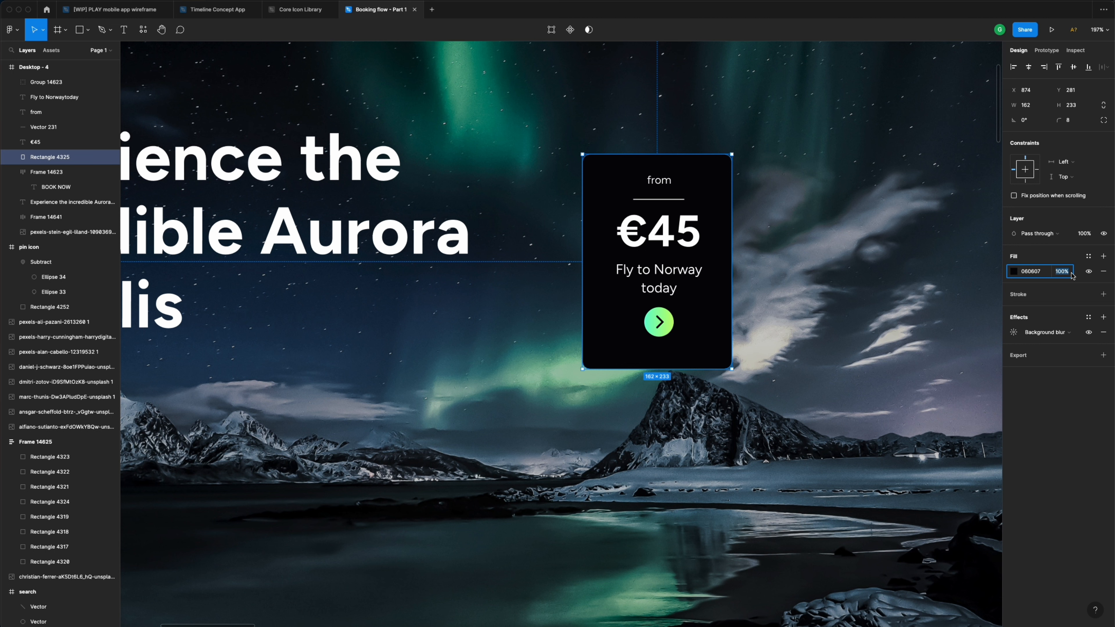
text(80)
key(Return)
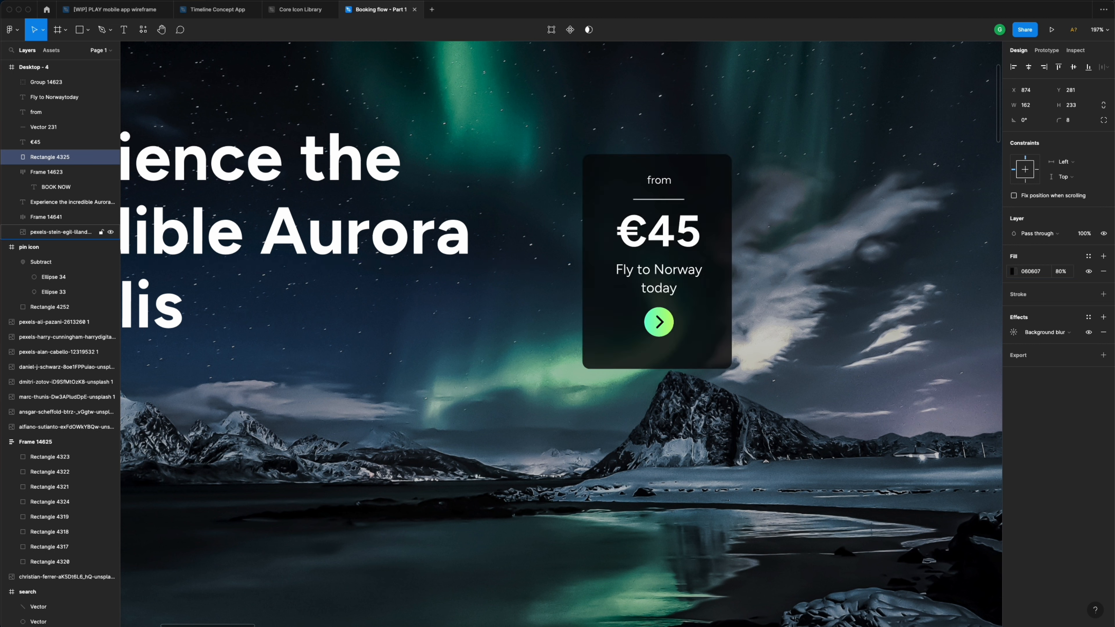
click(1072, 273)
text(70)
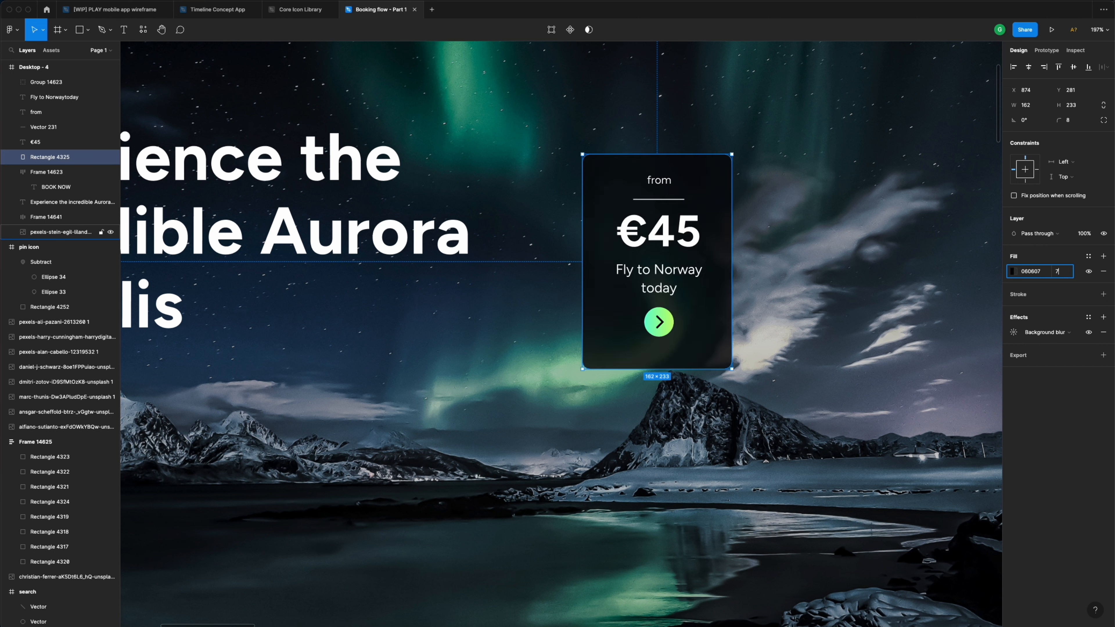
key(Return)
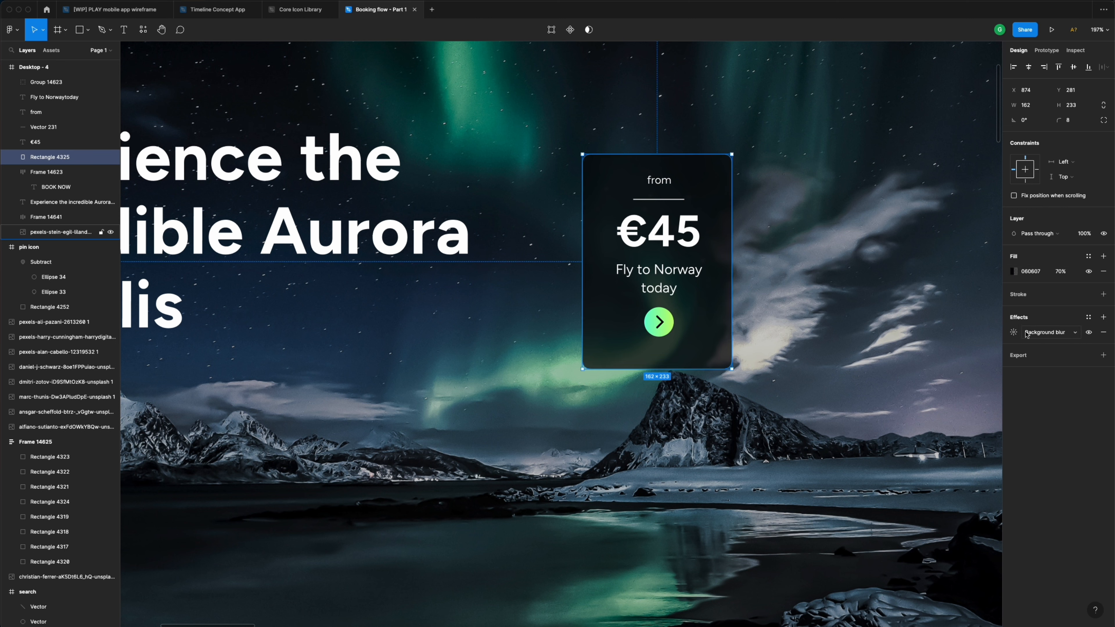
- Set the background blur amount to 24 and view the whole hero
click(1014, 333)
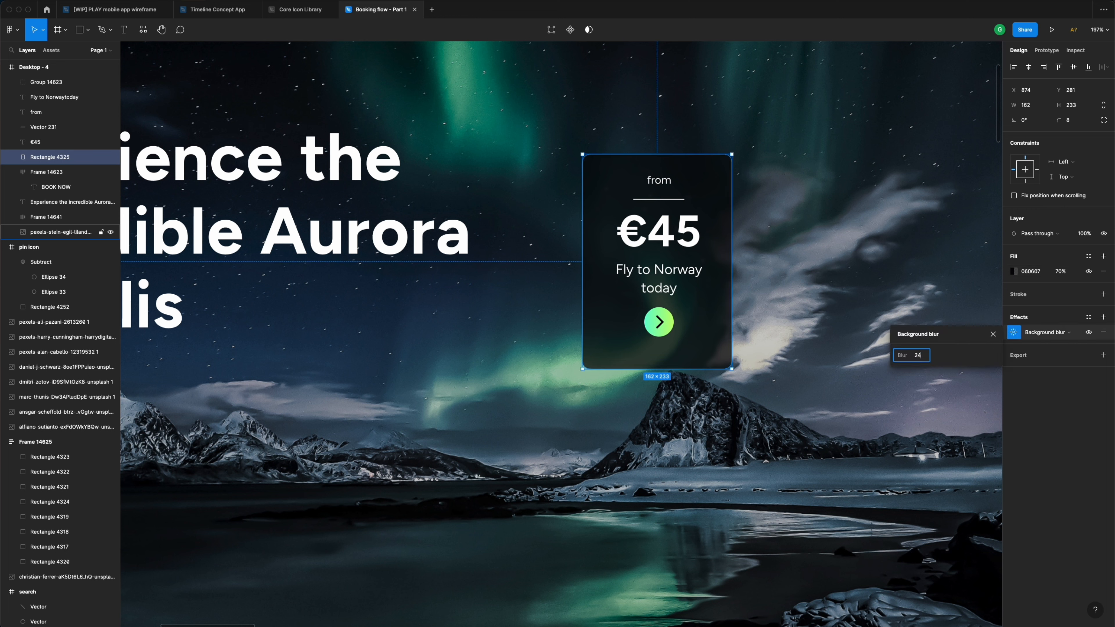
key(Return)
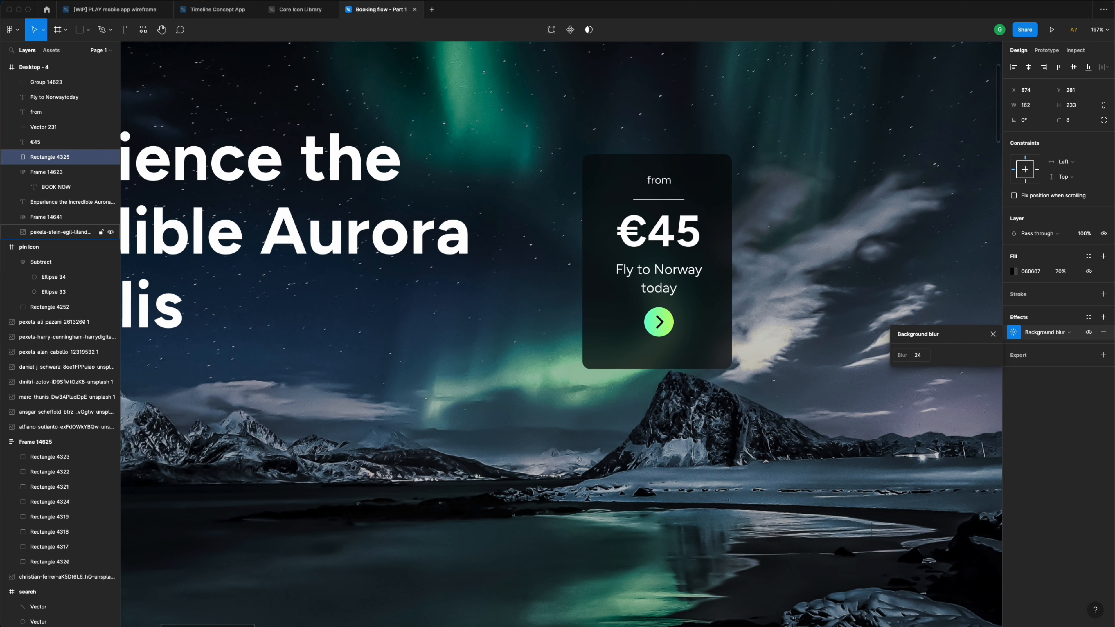
click(804, 280)
key(shift+2)
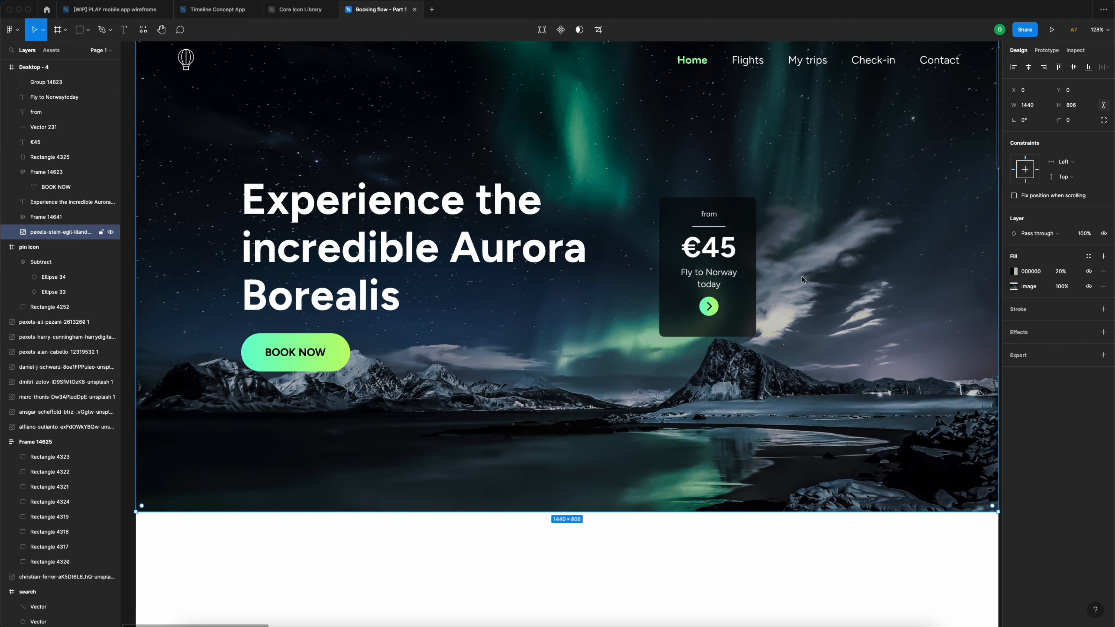
- Centre the card's price, divider, label, tagline and button horizontally on the card
click(741, 245)
key(shift+2)
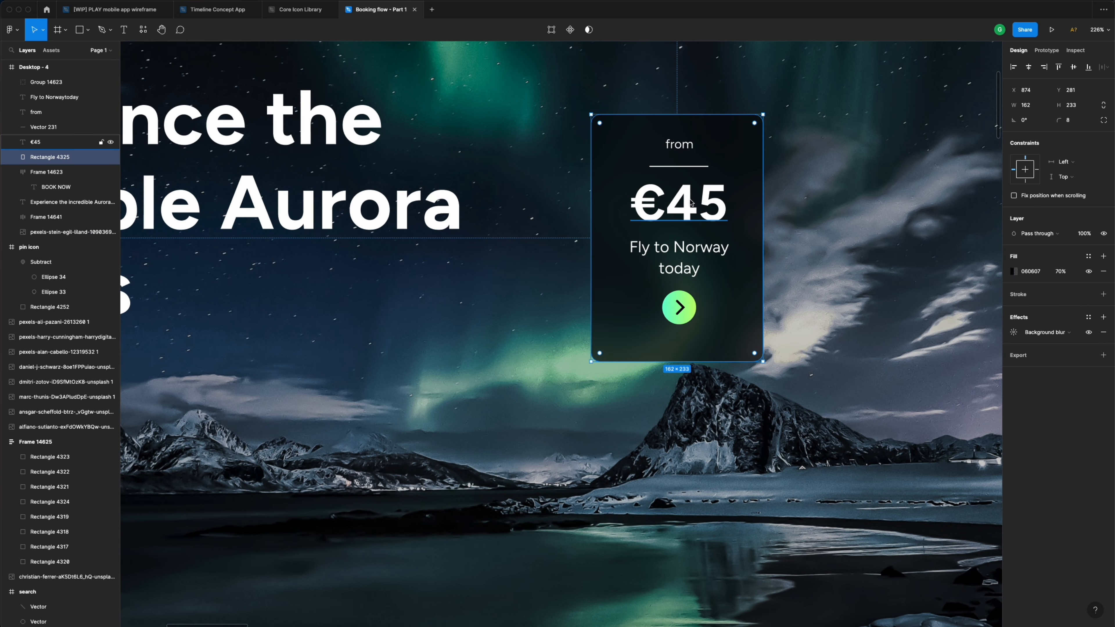
shift+click(691, 202)
shift+click(679, 167)
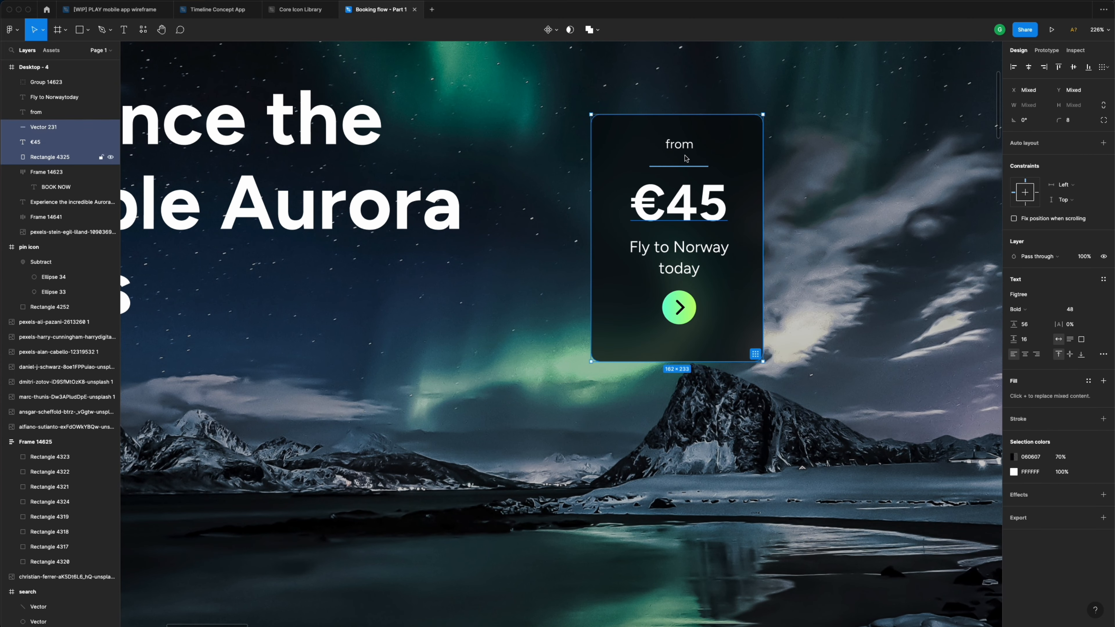
shift+click(683, 150)
shift+click(680, 255)
shift+click(680, 307)
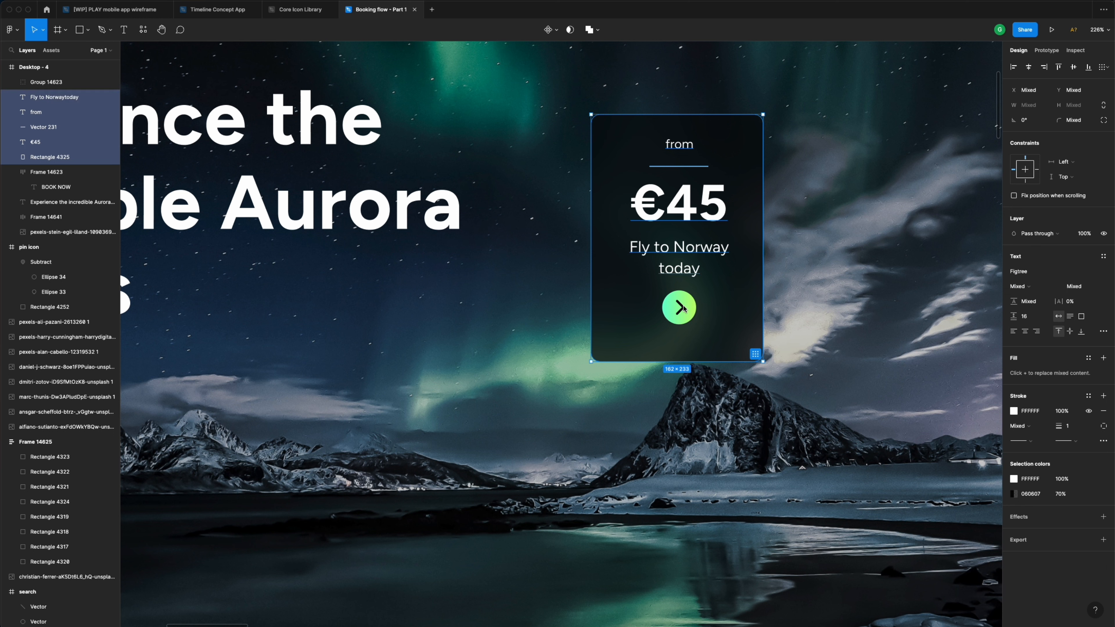
click(1029, 67)
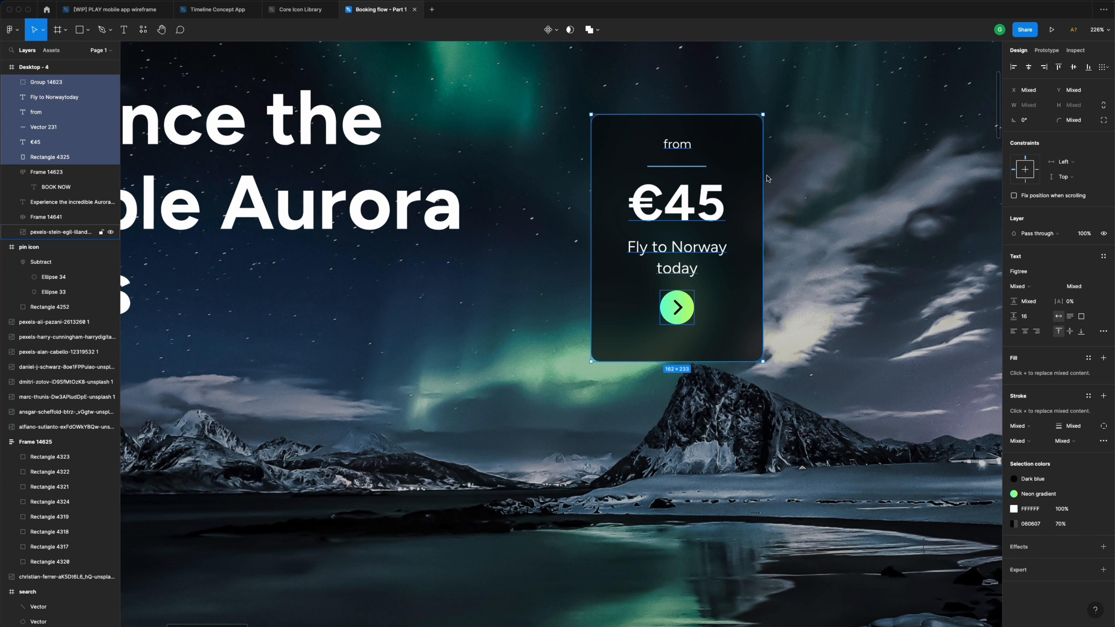
- Nudge the card background up and trim its height to 228
click(739, 162)
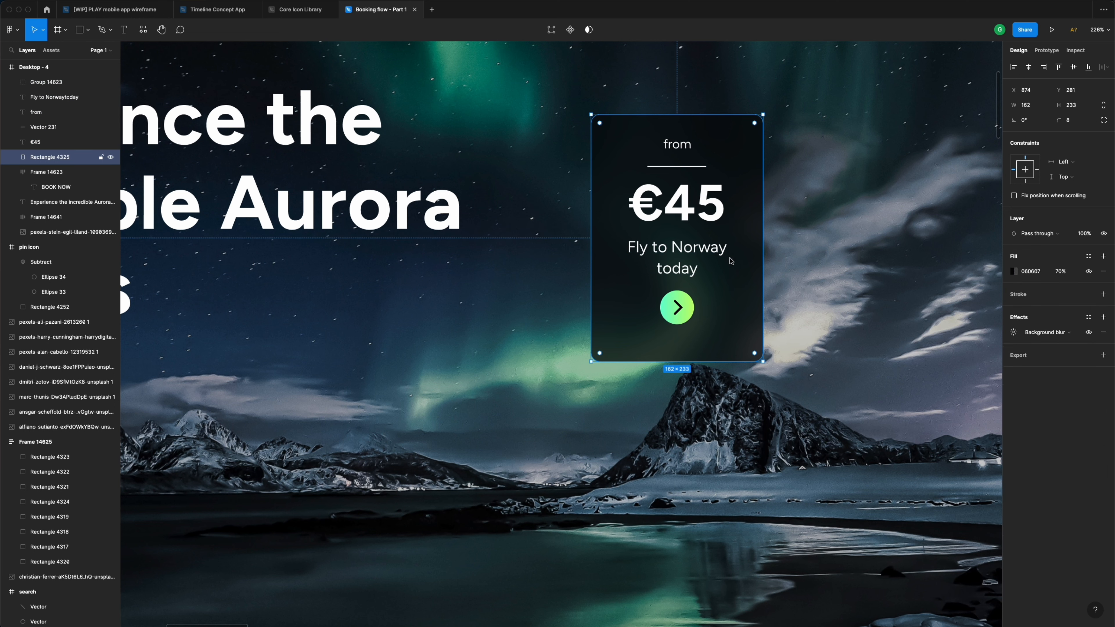
click(678, 145)
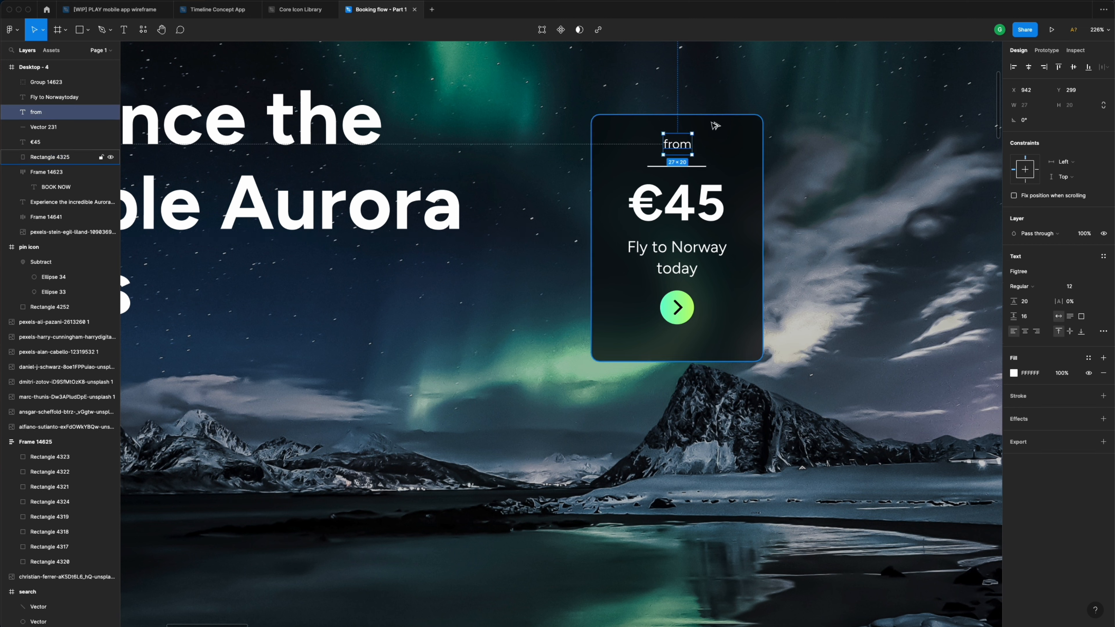
click(721, 139)
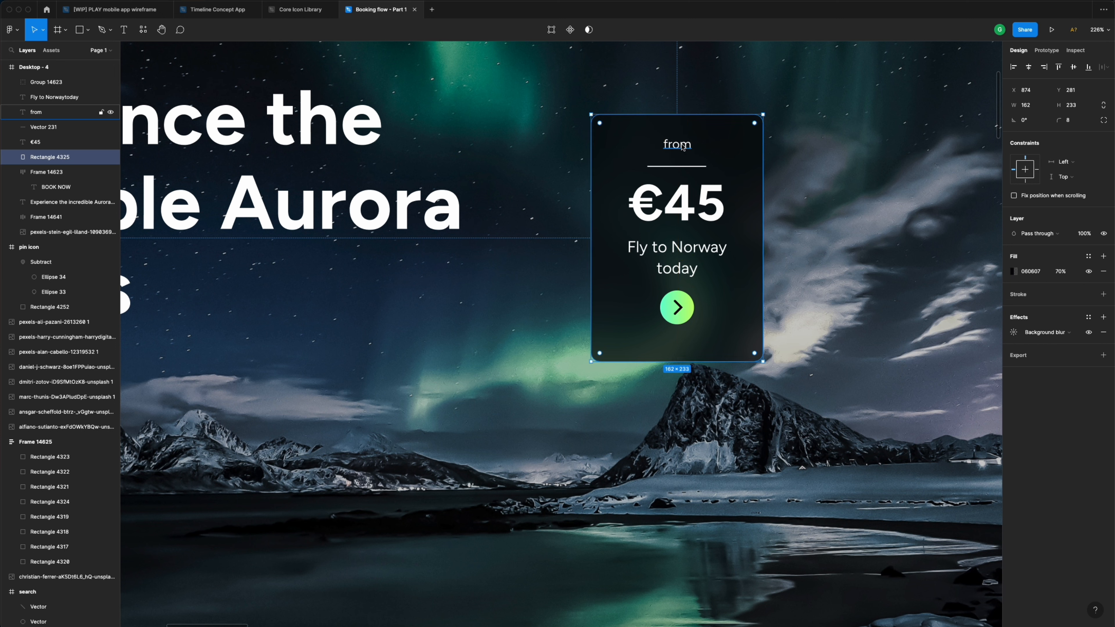
key(alt+Up)
key(alt+Up)
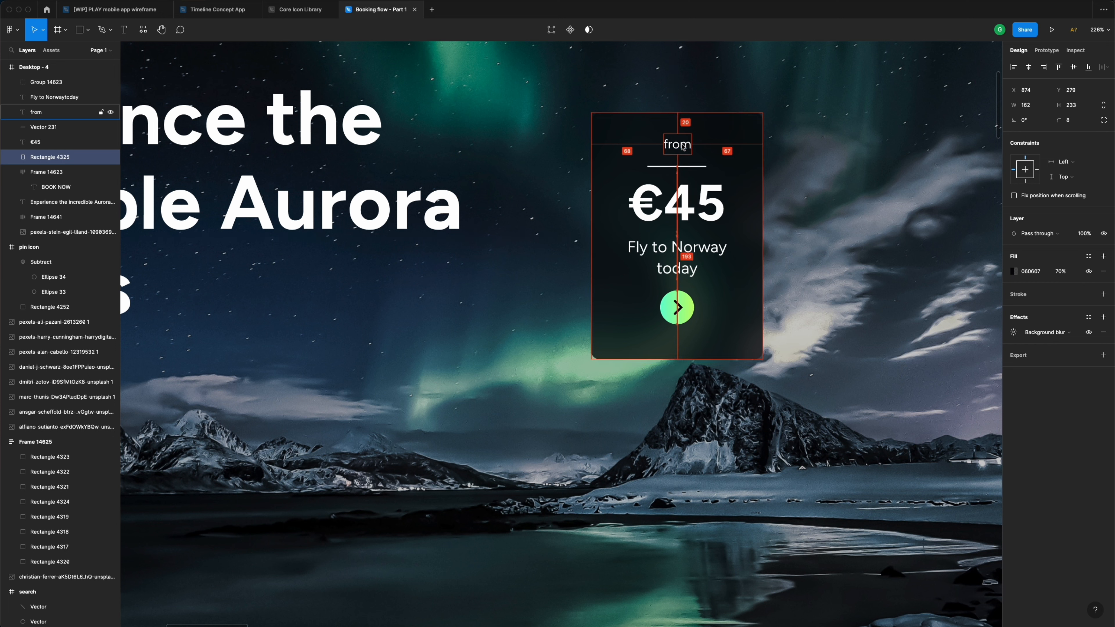
key(alt+Up)
key(alt+Up)
key(alt+Up)
key(alt+Up)
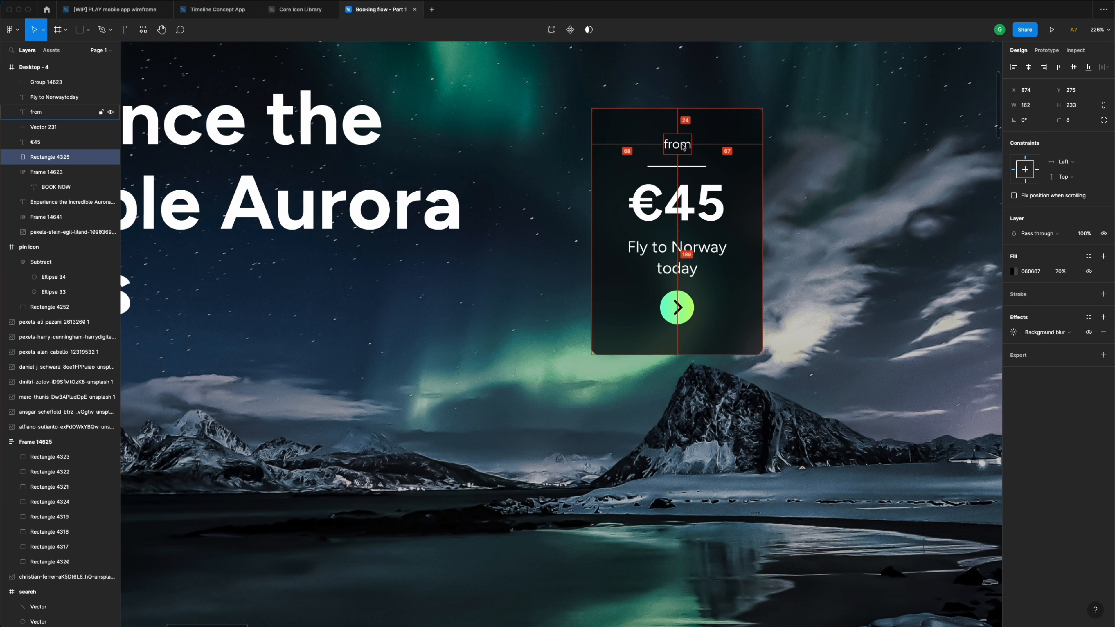
click(672, 314)
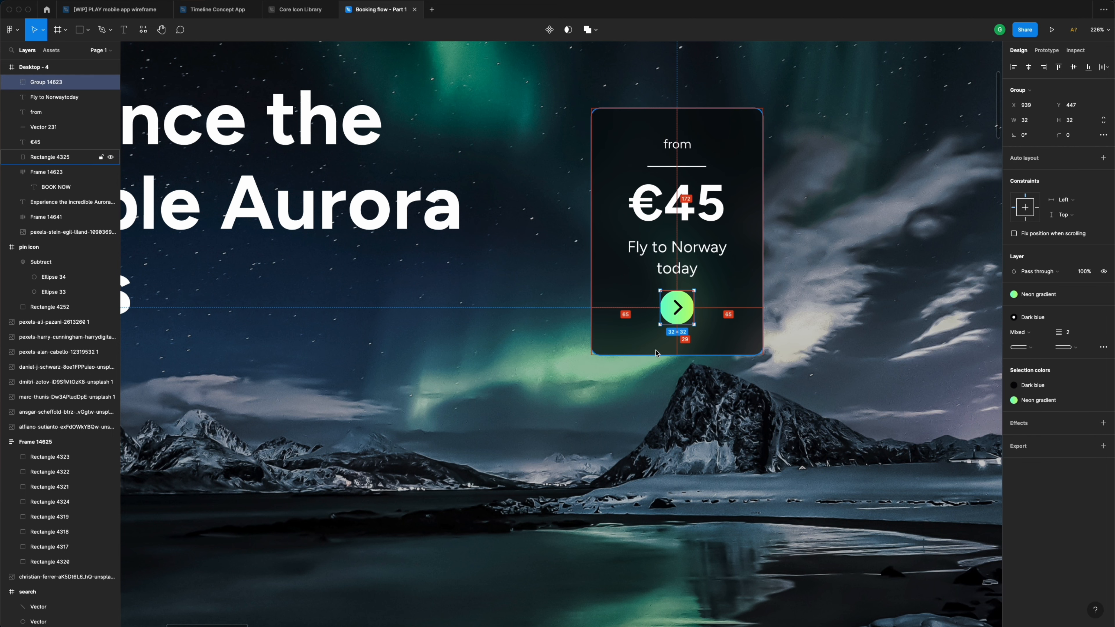
click(672, 351)
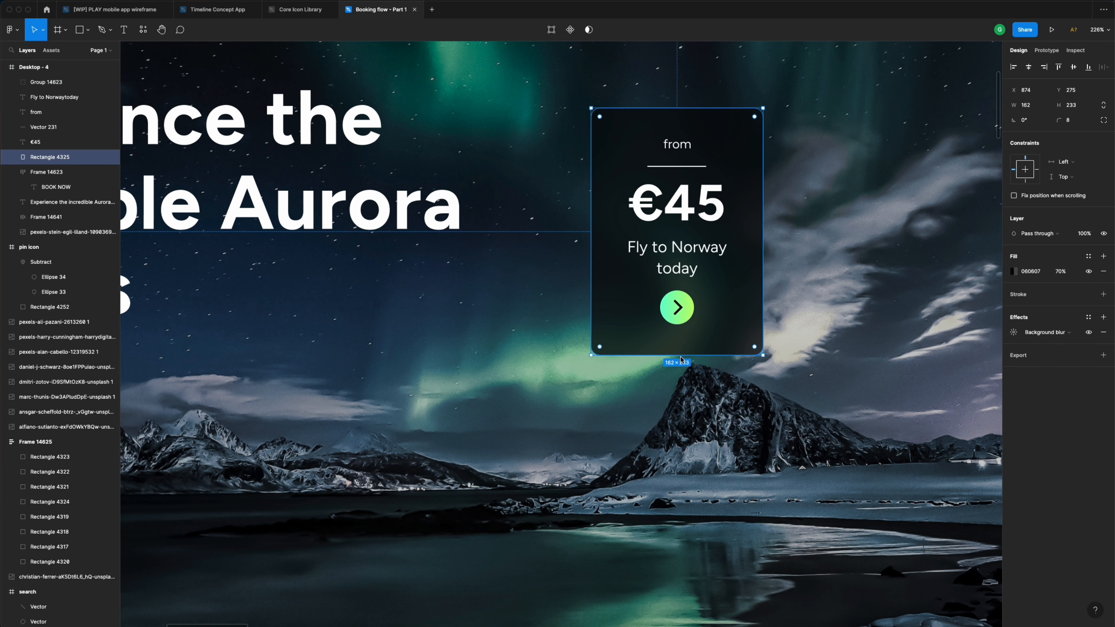
drag(681, 355, 681, 351)
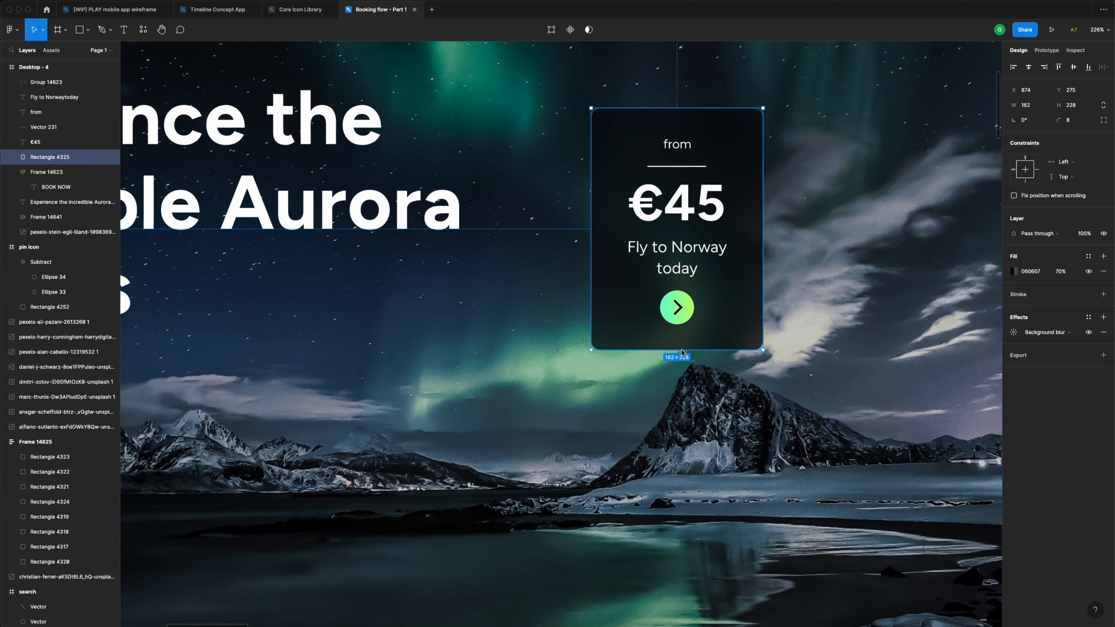
- Group the card background, button, texts and divider into one price card group
shift+click(676, 318)
scroll(678, 313, down, 5)
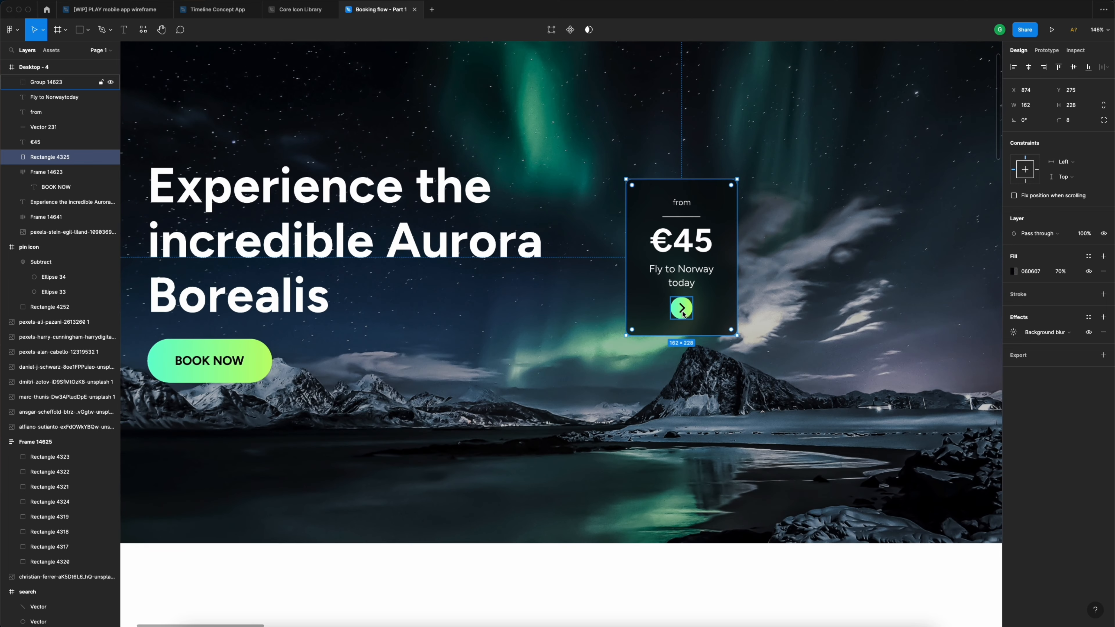
shift+click(682, 273)
shift+click(690, 243)
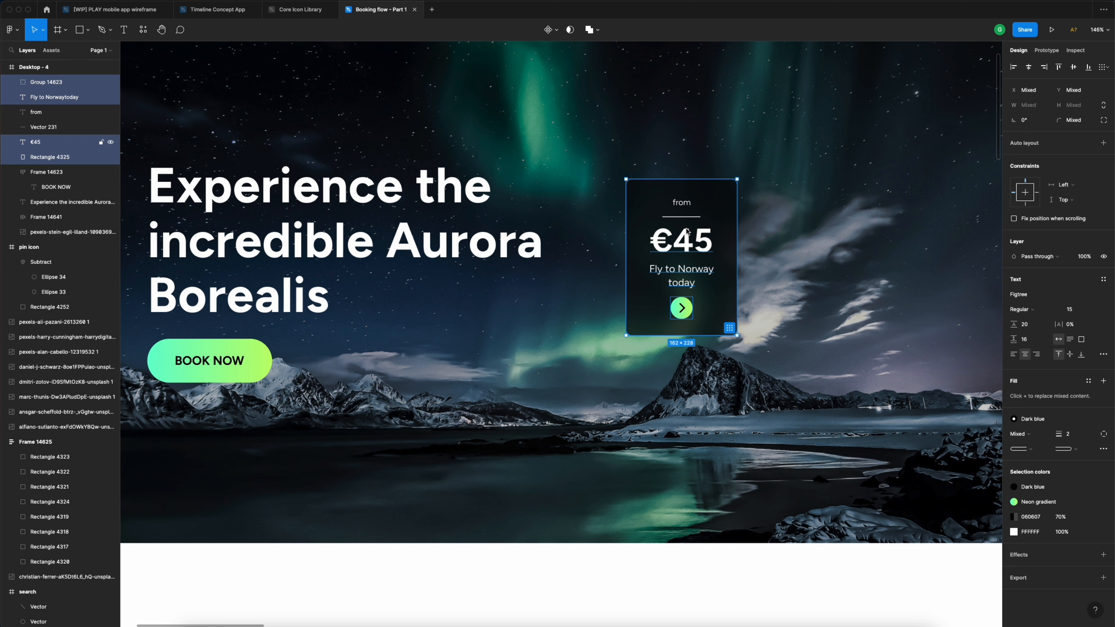
shift+click(686, 206)
shift+click(678, 216)
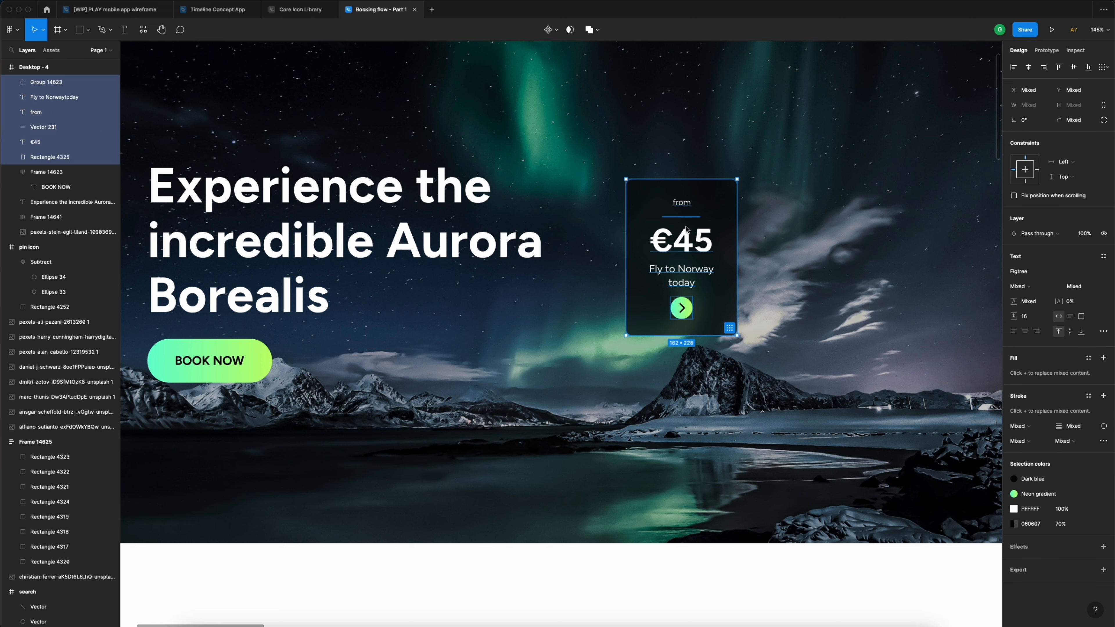
key(super+g)
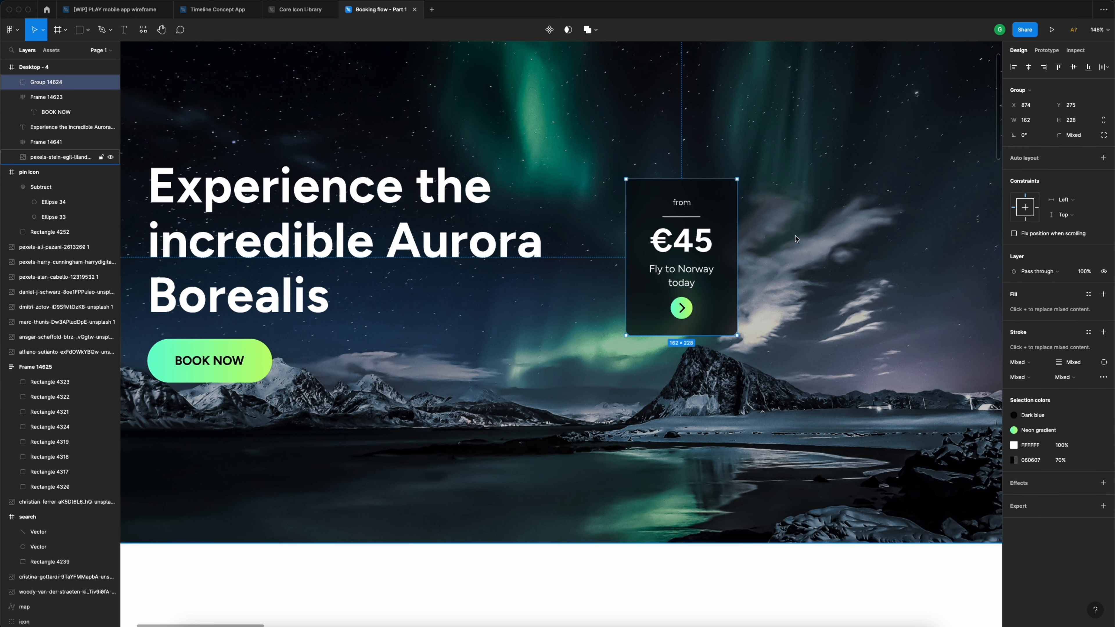
click(810, 238)
- Make the card's divider line White at 40% opacity
click(697, 249)
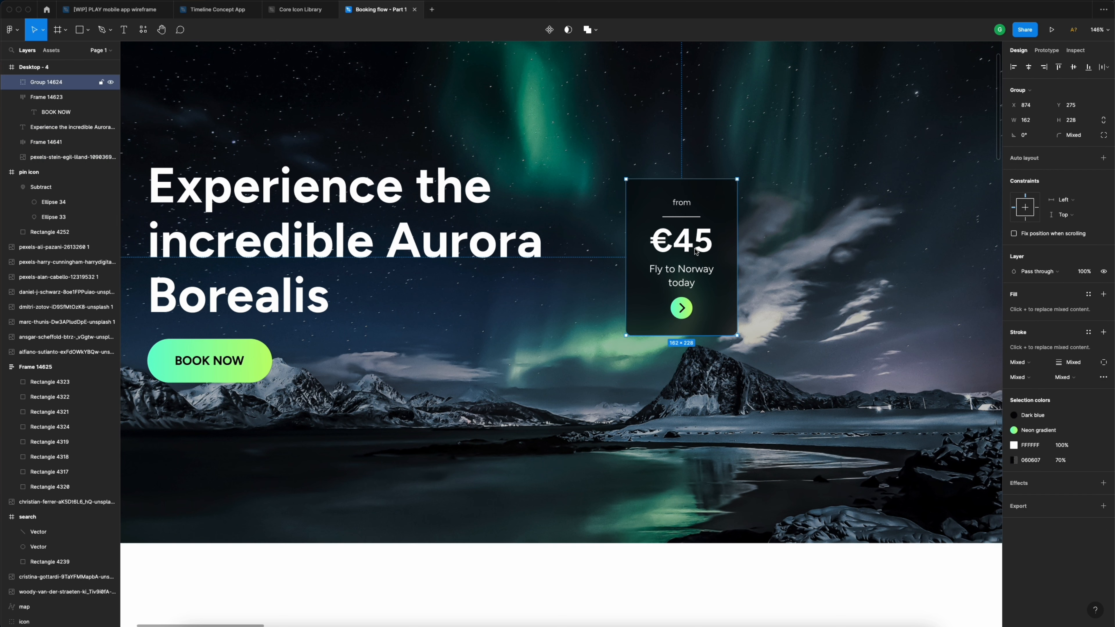
double_click(688, 217)
scroll(701, 231, up, 5)
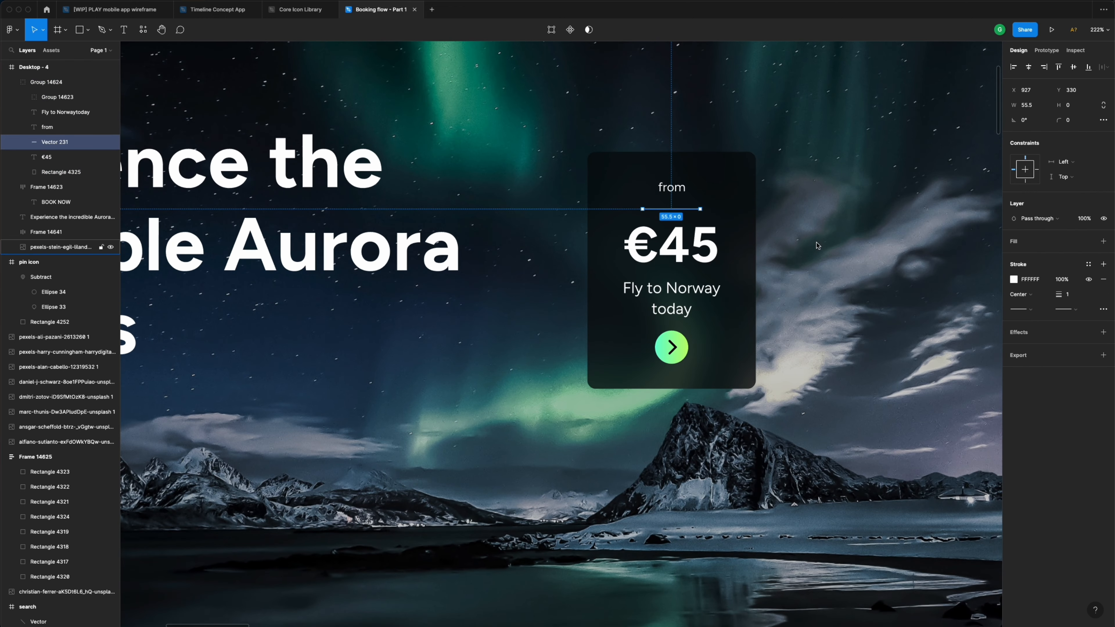
click(1088, 264)
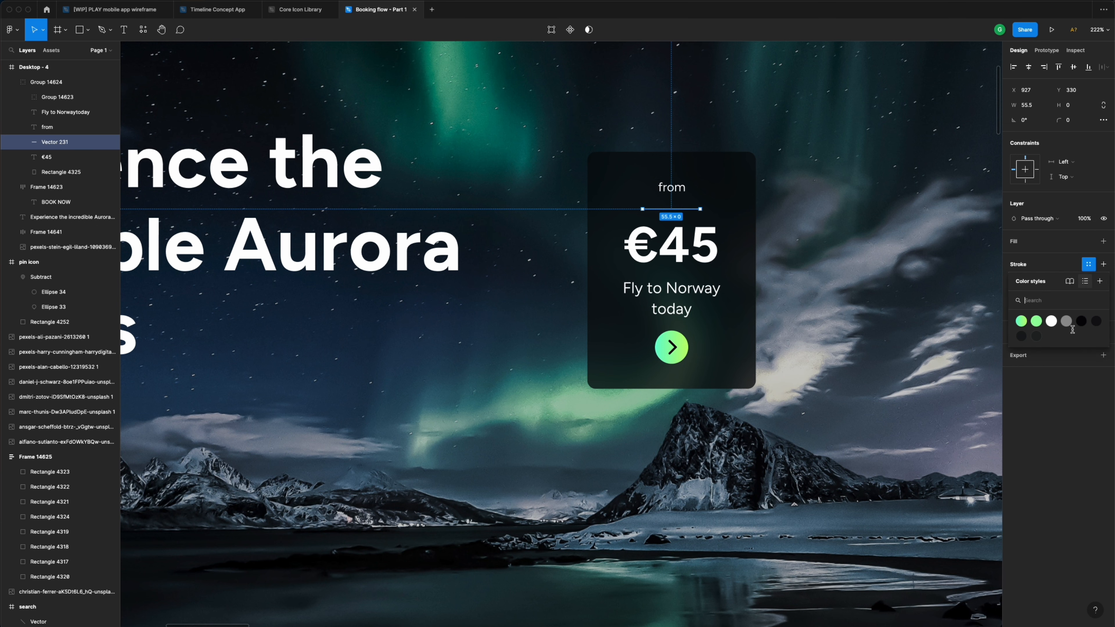
click(1051, 321)
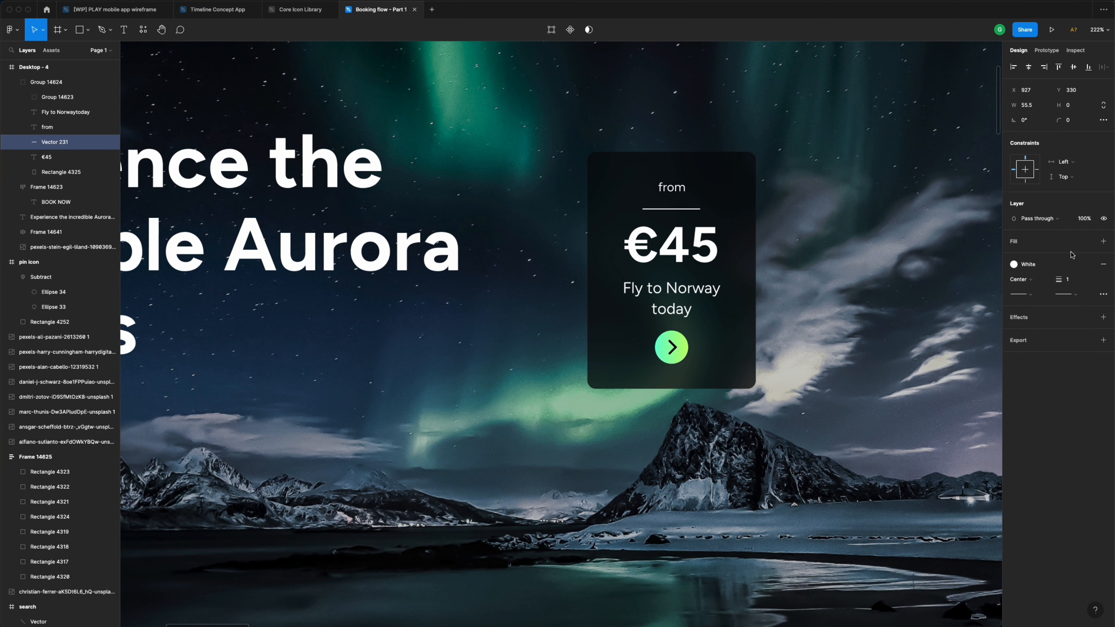
click(1084, 220)
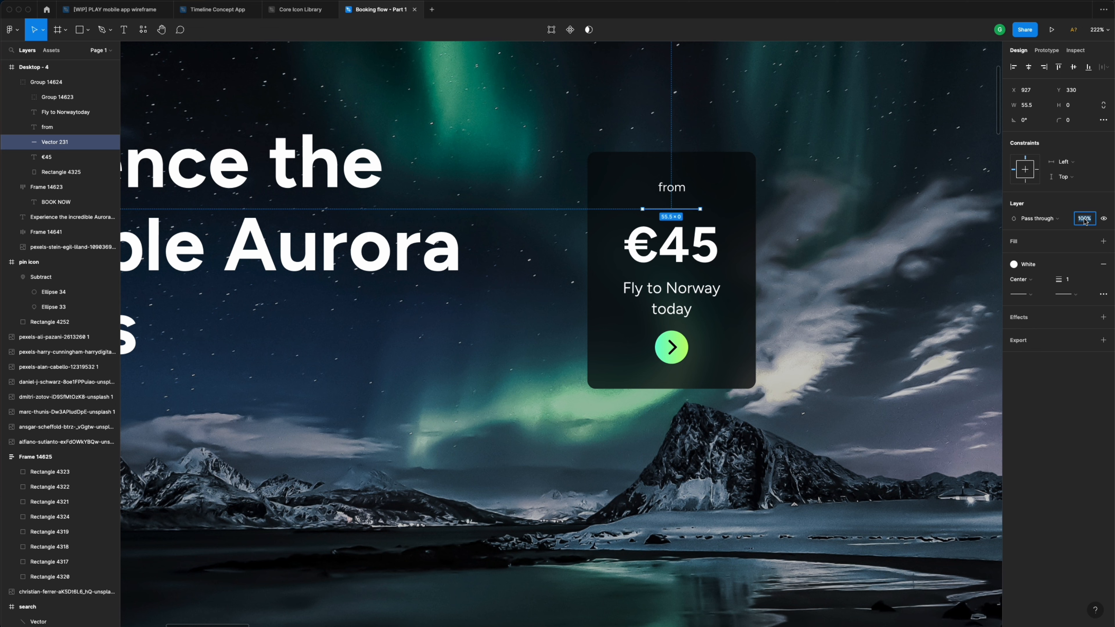
text(40)
key(Return)
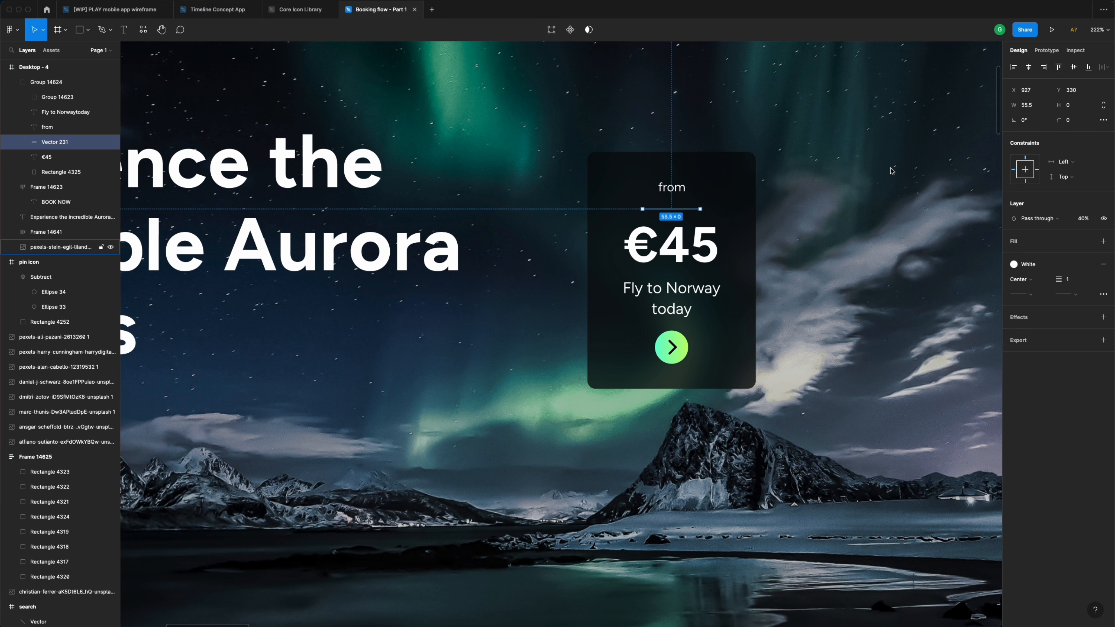
click(818, 152)
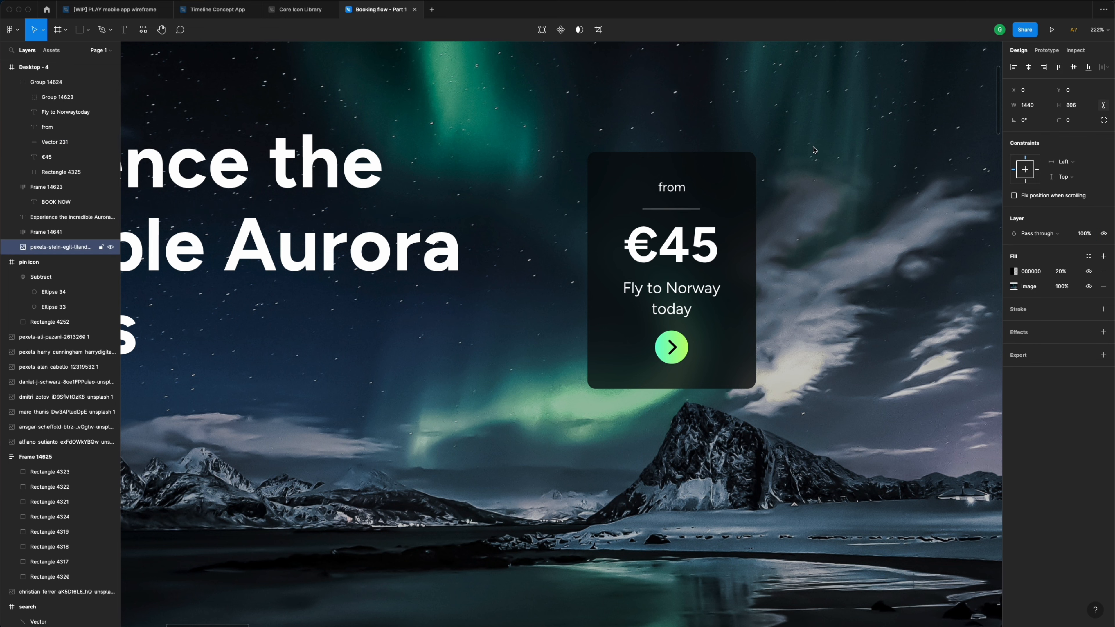
scroll(813, 149, down, 5)
- Duplicate the price card group to the right of the original
click(760, 192)
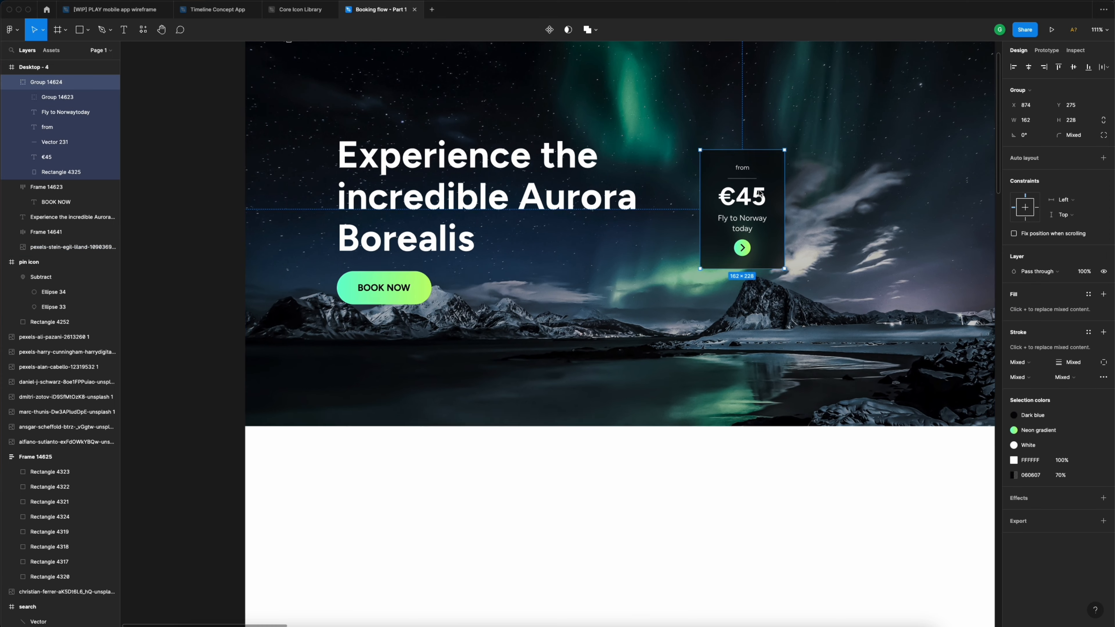
scroll(821, 249, up, 5)
scroll(820, 249, left, 1)
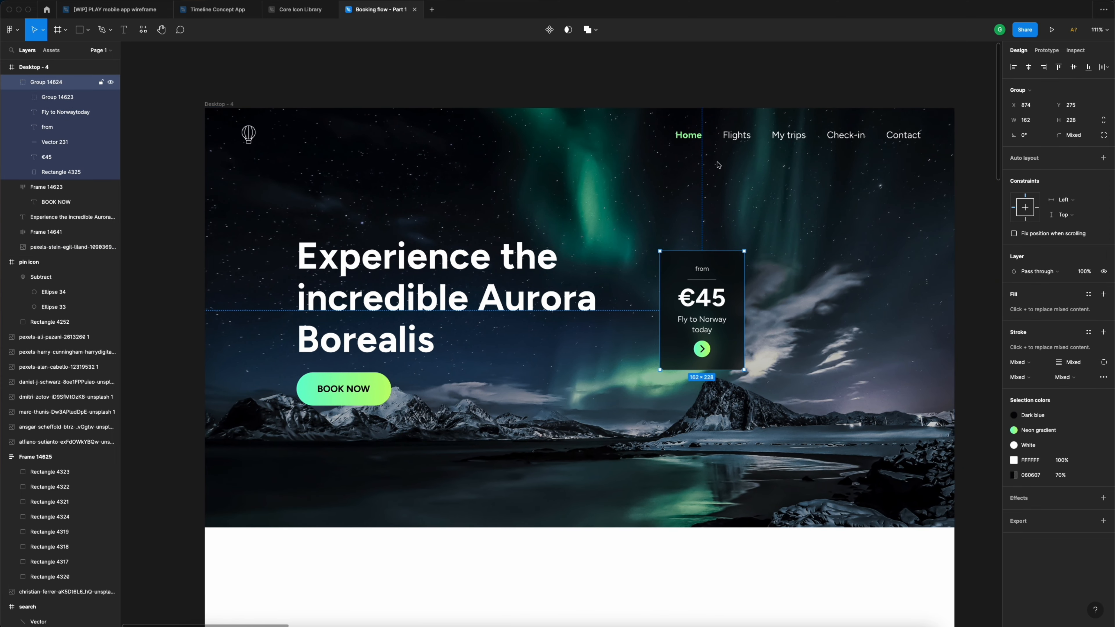
click(712, 69)
click(720, 298)
alt+drag(704, 307, 825, 311)
scroll(871, 360, up, 5)
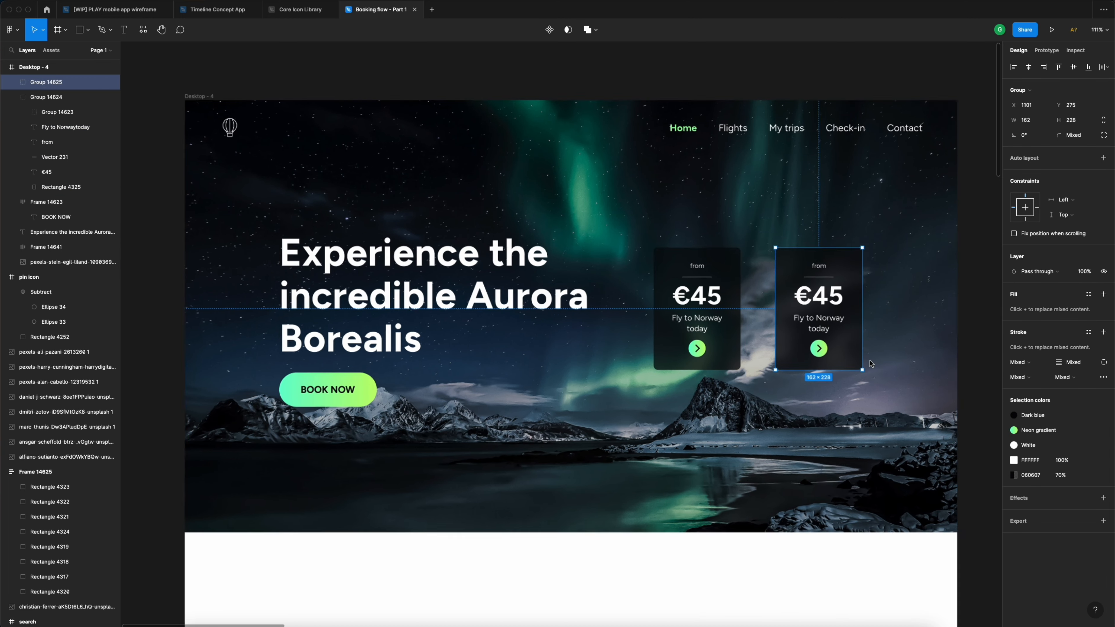
scroll(871, 363, up, 1)
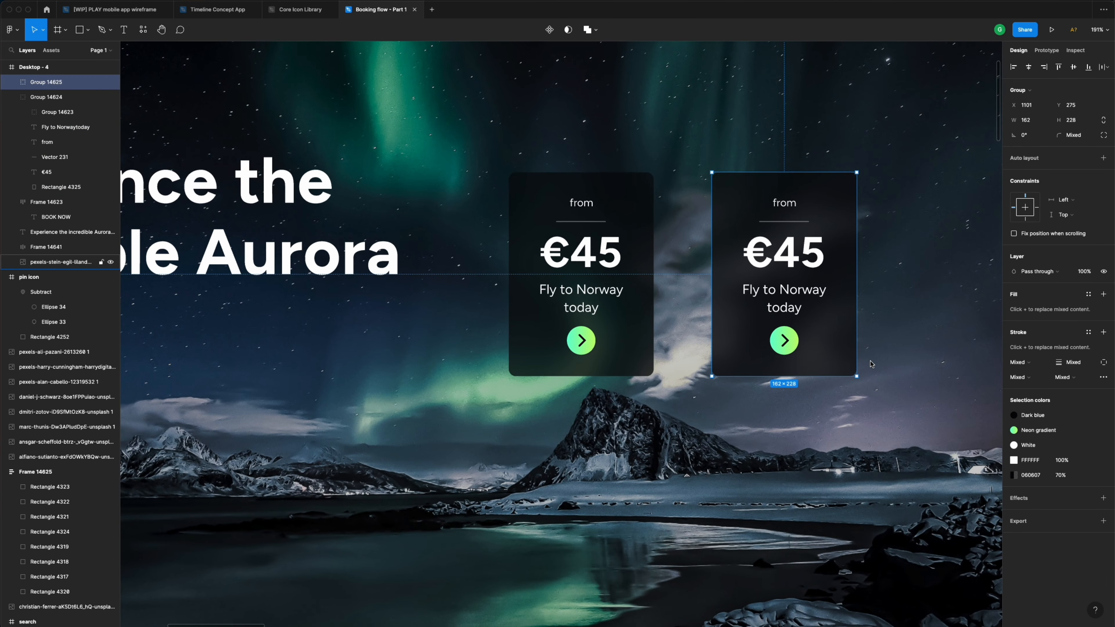
- Delete the €45 price, divider line and 'from' label from the copied card
double_click(810, 257)
shift+click(794, 222)
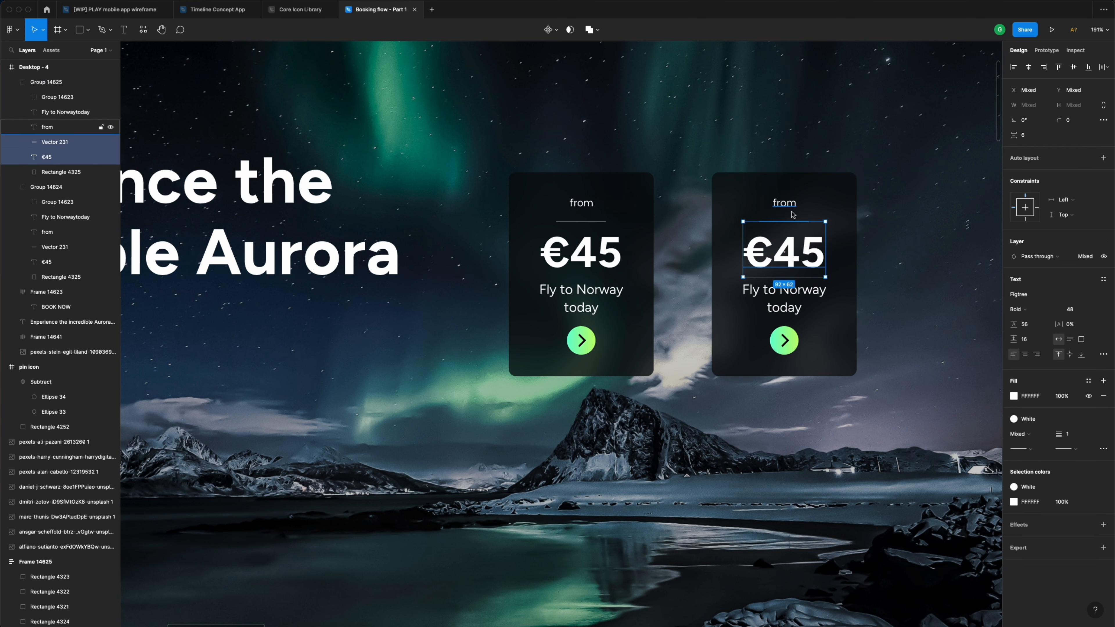
key(Delete)
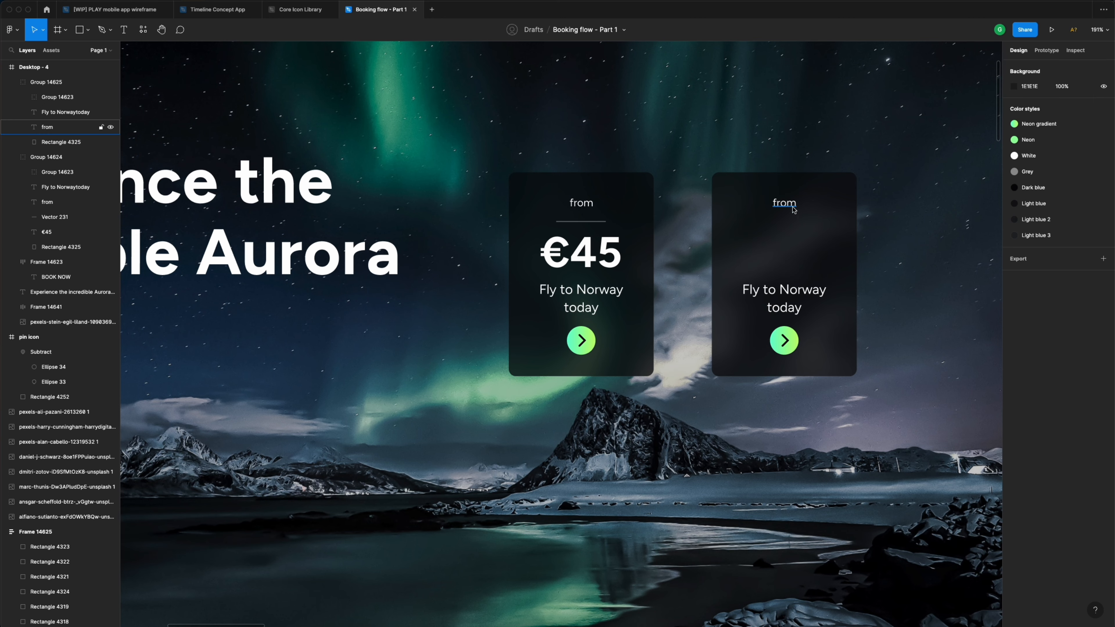
click(793, 209)
key(Delete)
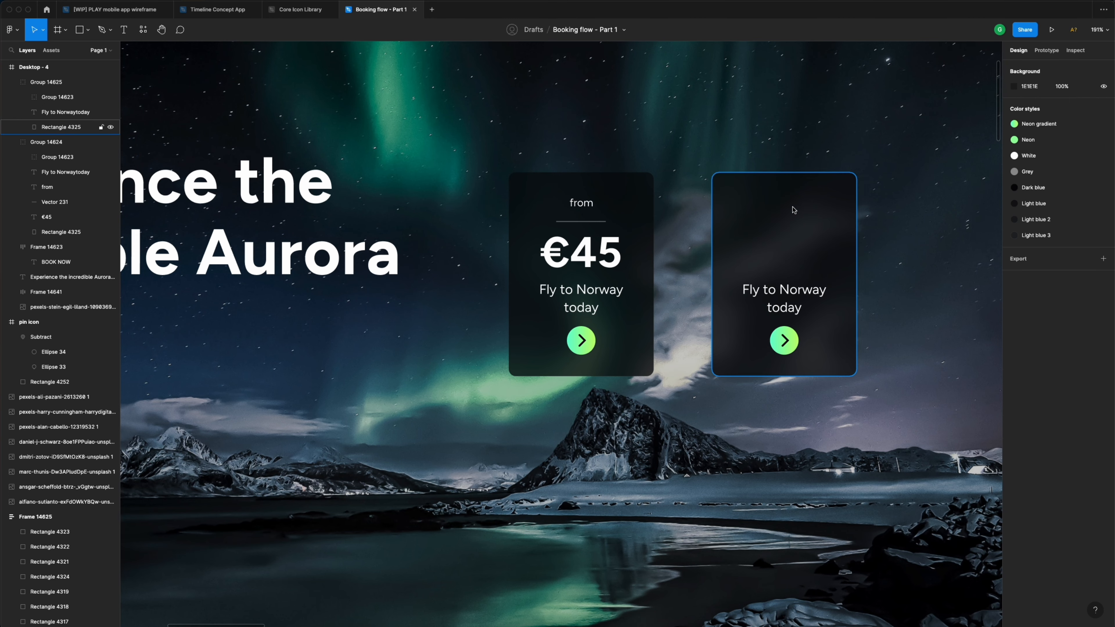
- Move the portrait photo from beside the notes into the hero frame beside the cards
scroll(794, 210, down, 5)
scroll(797, 211, right, 10)
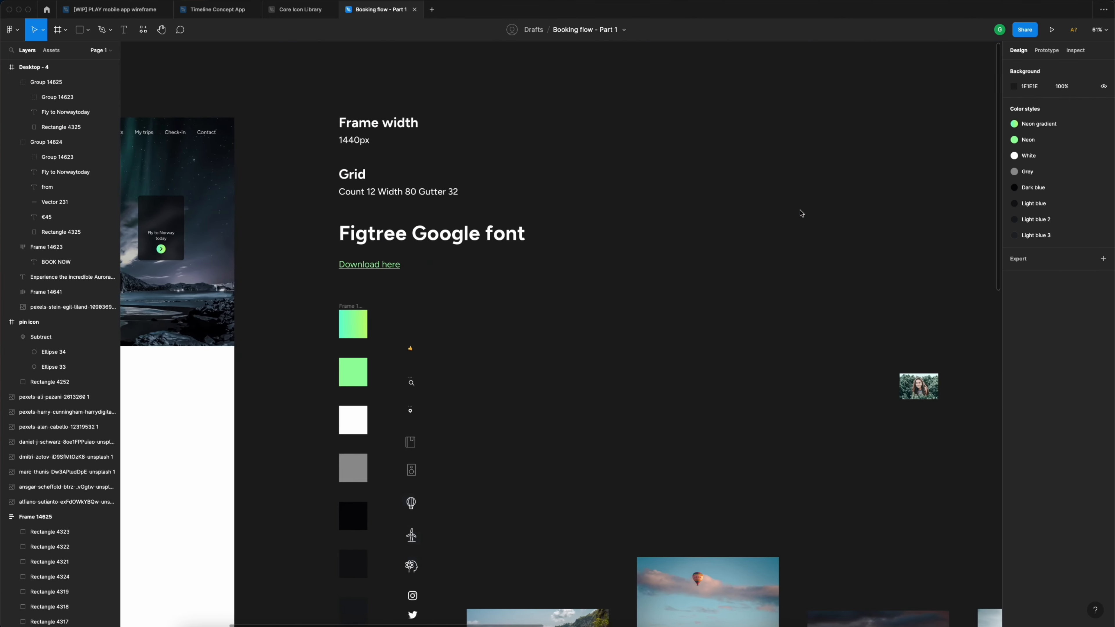
scroll(799, 213, down, 5)
click(923, 295)
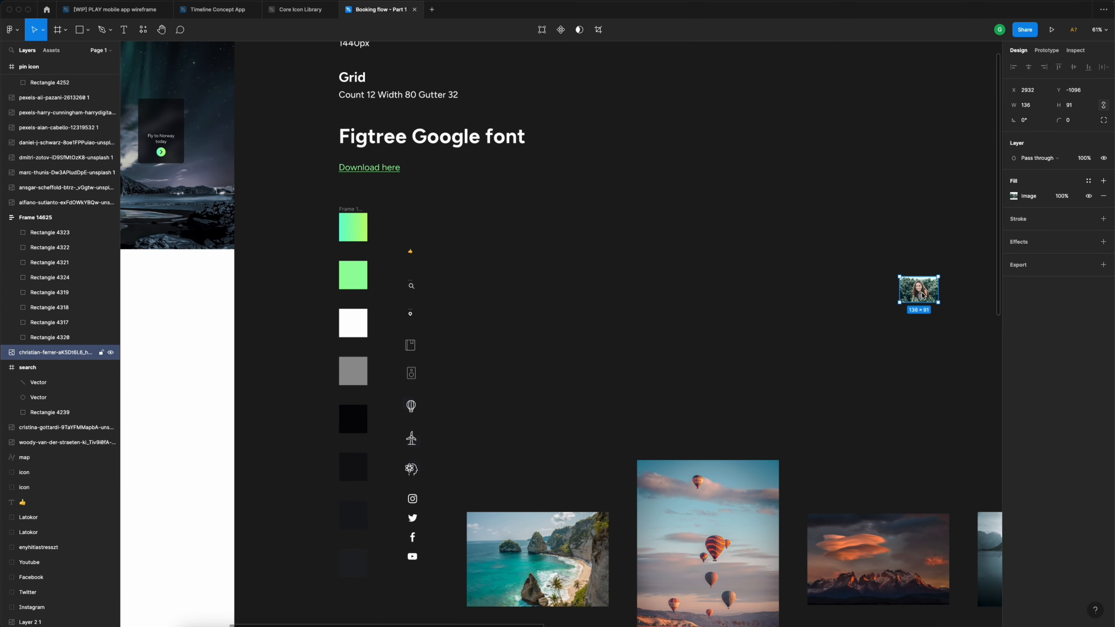
drag(923, 295, 625, 268)
scroll(642, 266, left, 5)
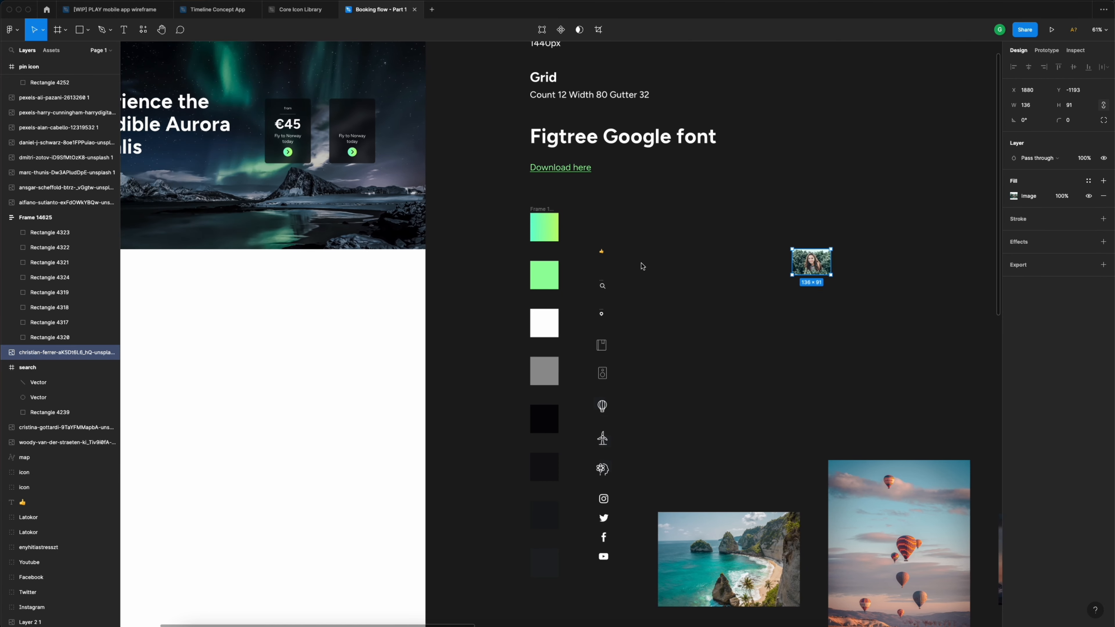
drag(819, 270, 414, 189)
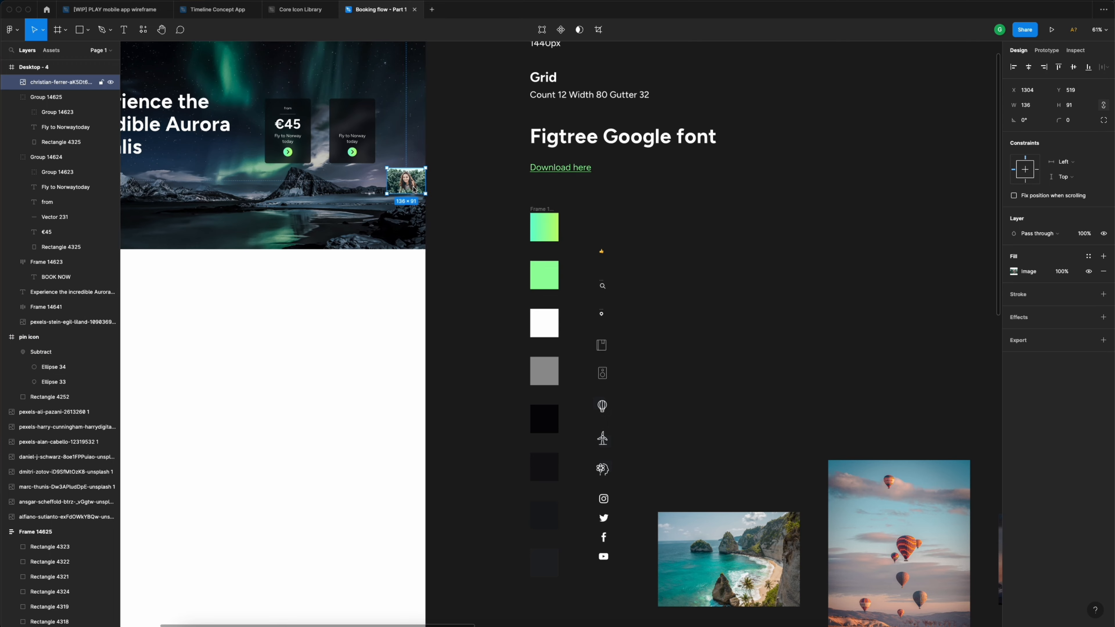
scroll(414, 189, left, 2)
scroll(632, 288, up, 5)
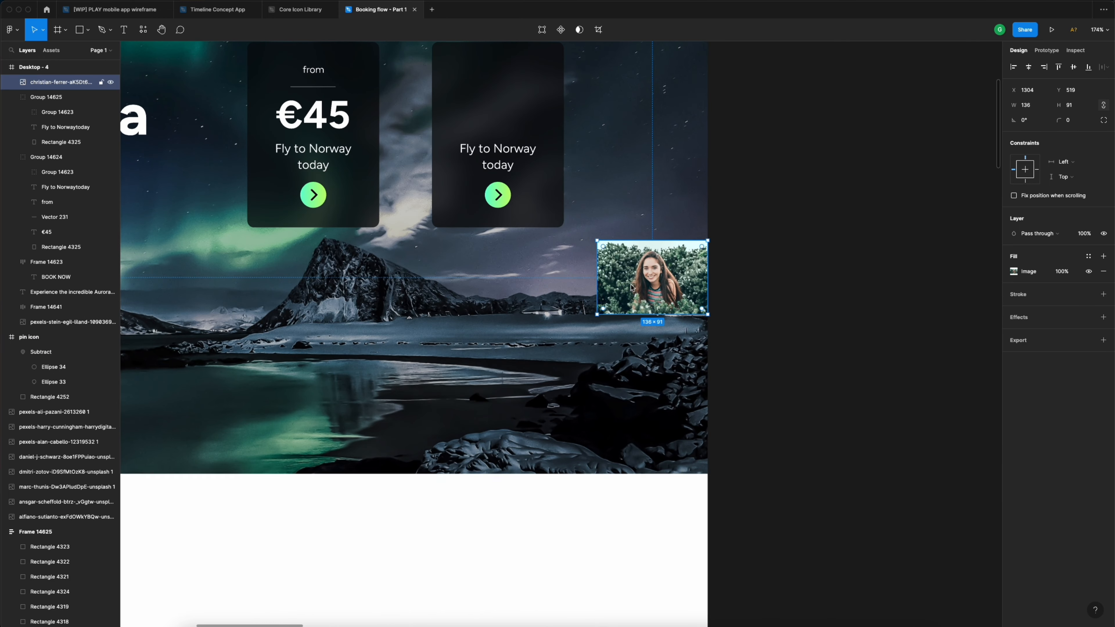
drag(632, 288, 609, 184)
scroll(451, 226, up, 3)
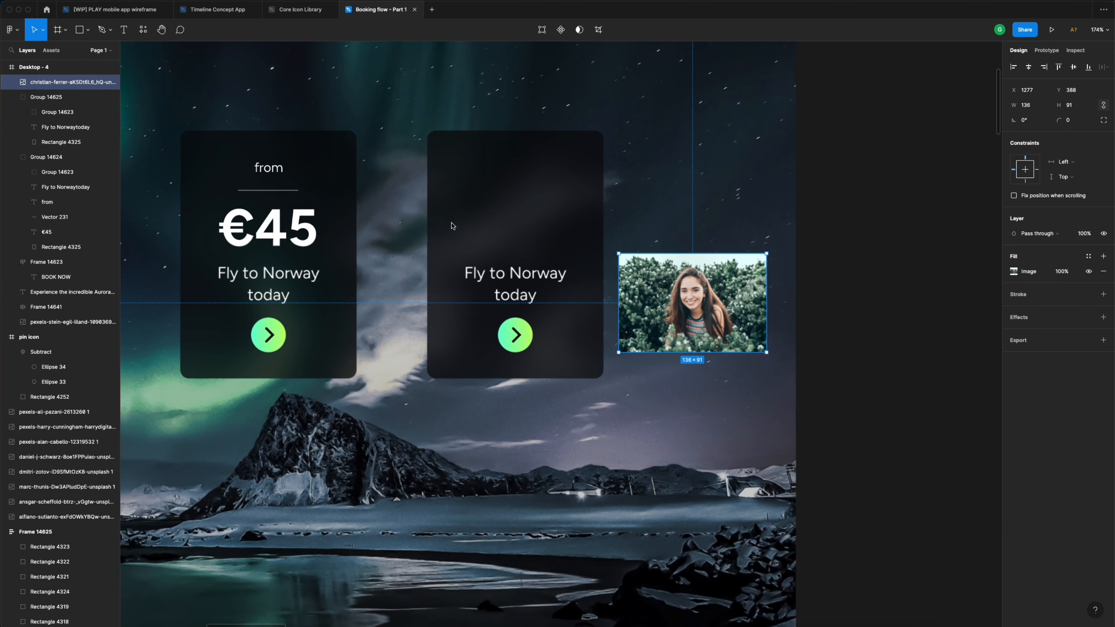
scroll(452, 226, up, 1)
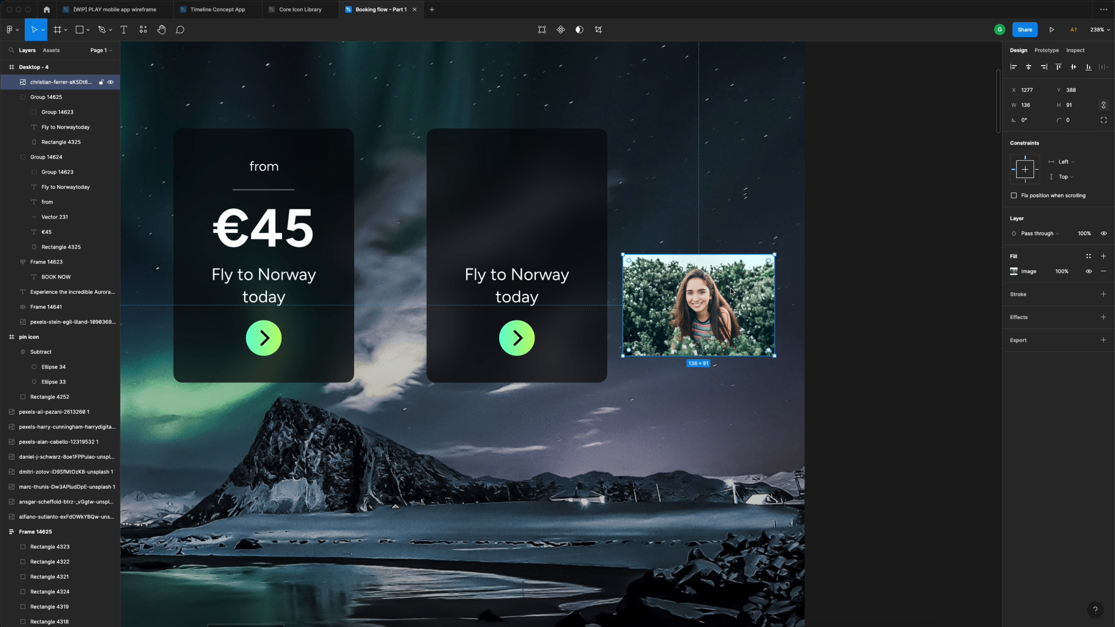
- Draw a 56 px circle centred near the top of the second card
super+click(522, 206)
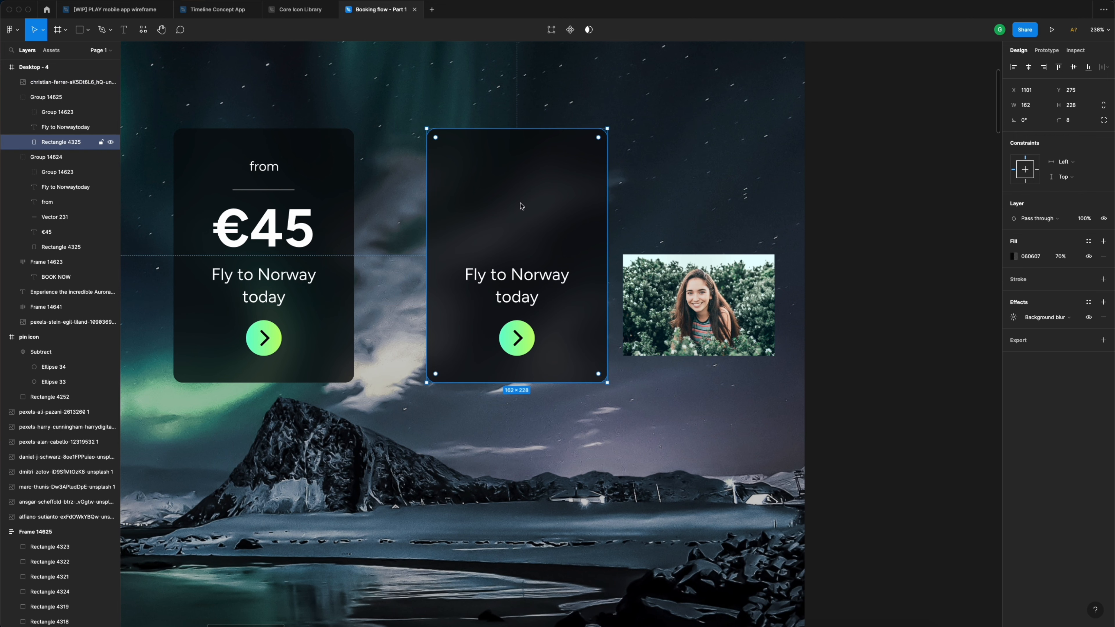
click(88, 30)
click(91, 87)
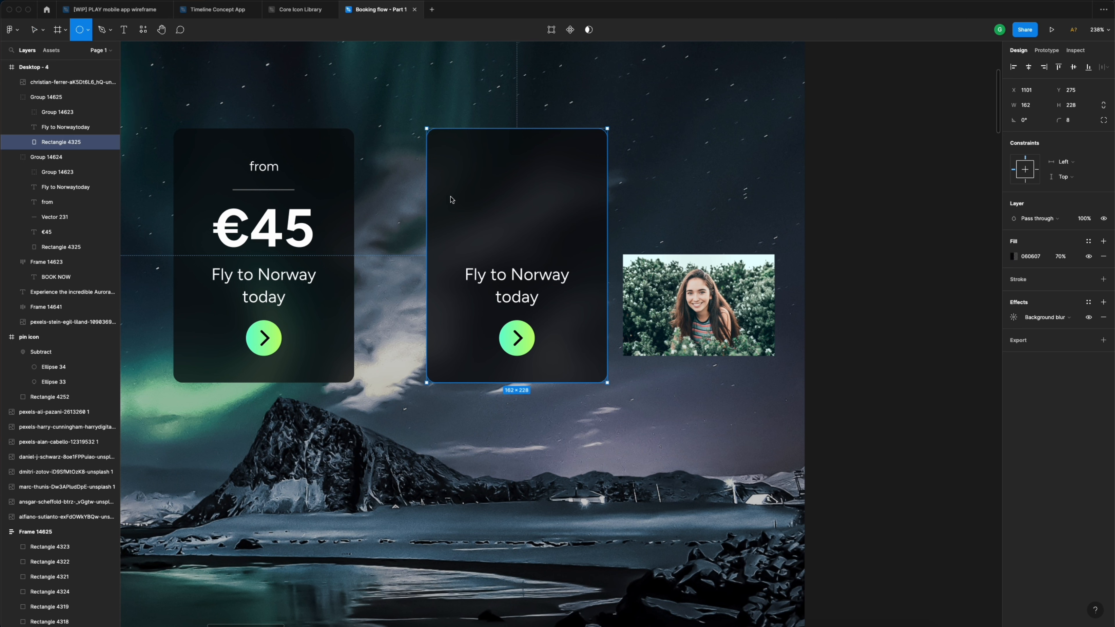
drag(501, 181, 561, 241)
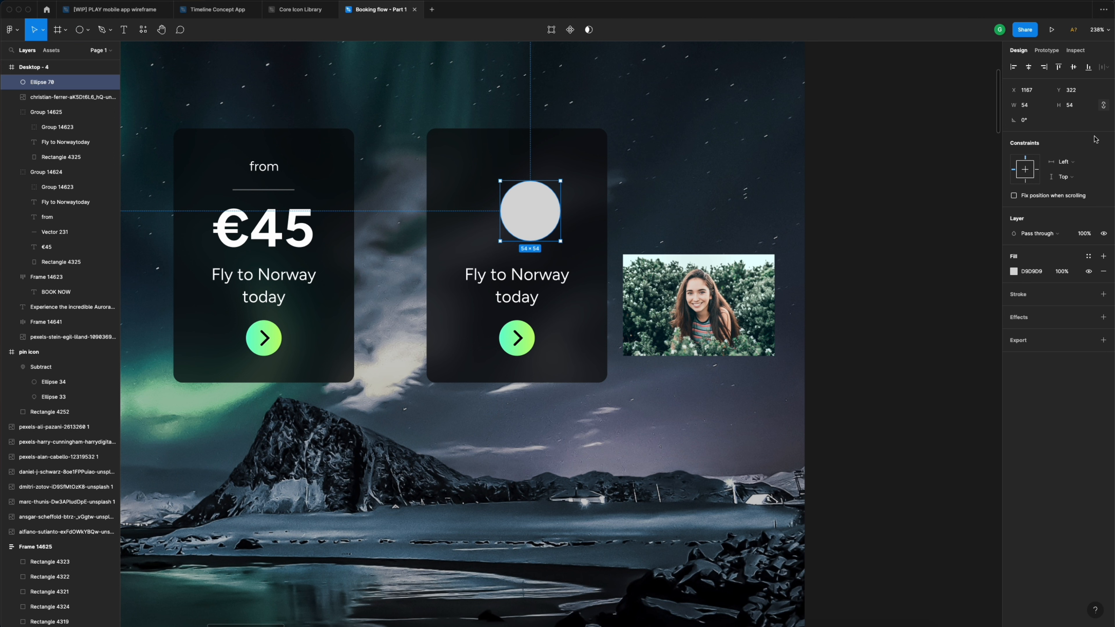
click(1039, 107)
text(56)
key(Return)
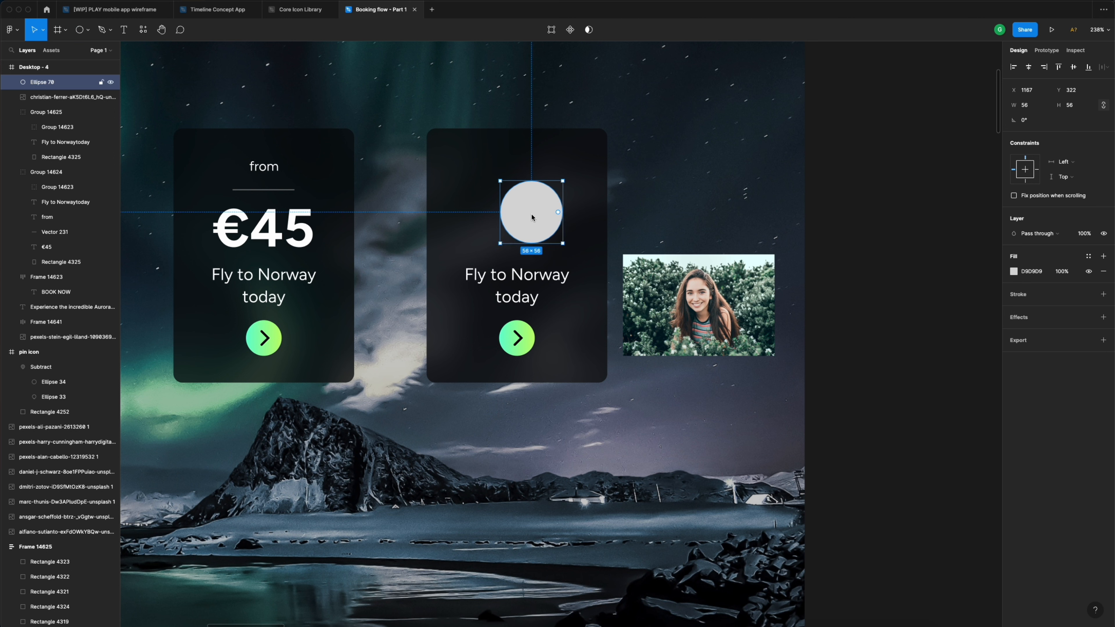
drag(532, 215, 518, 201)
- Move the portrait photo over the circle, stack it above, and mask it into the circle
click(709, 302)
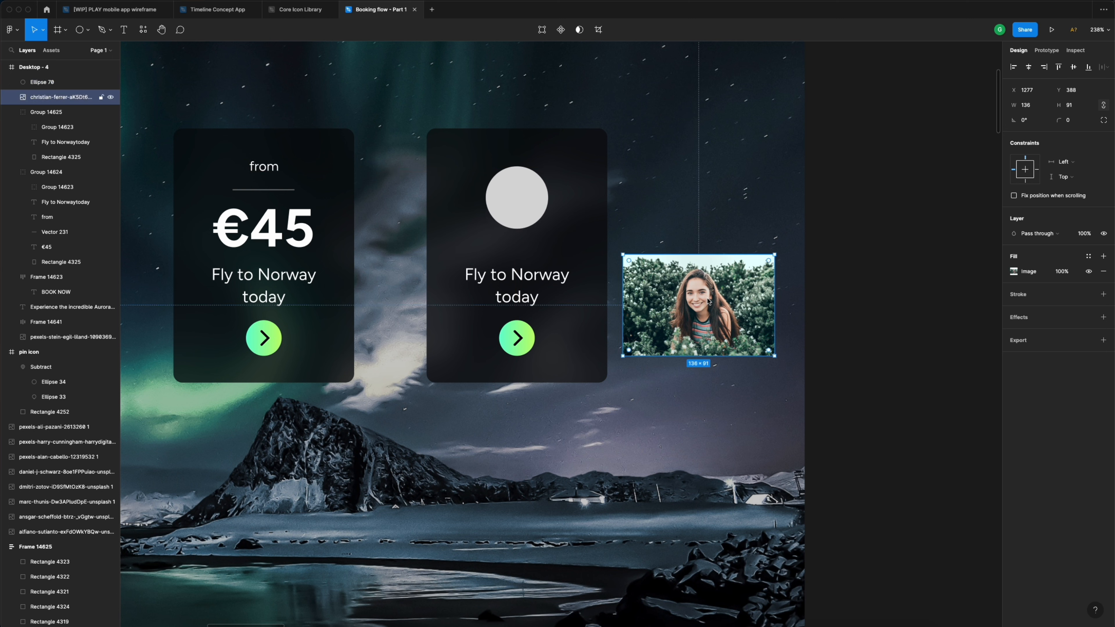
drag(724, 313, 547, 206)
drag(54, 101, 51, 82)
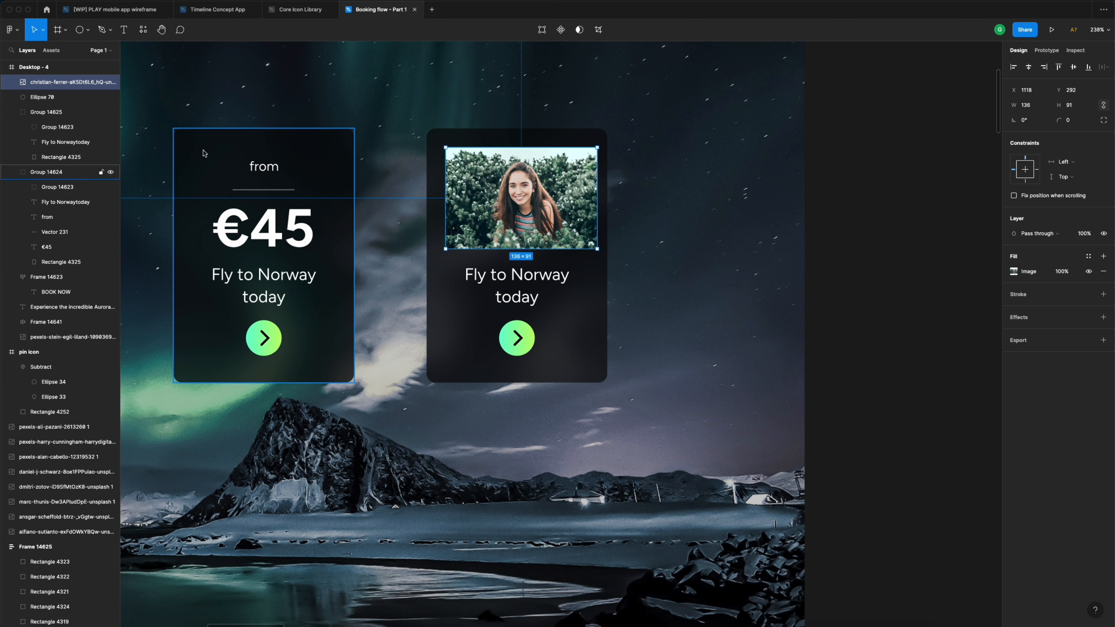
click(51, 96)
shift+click(53, 82)
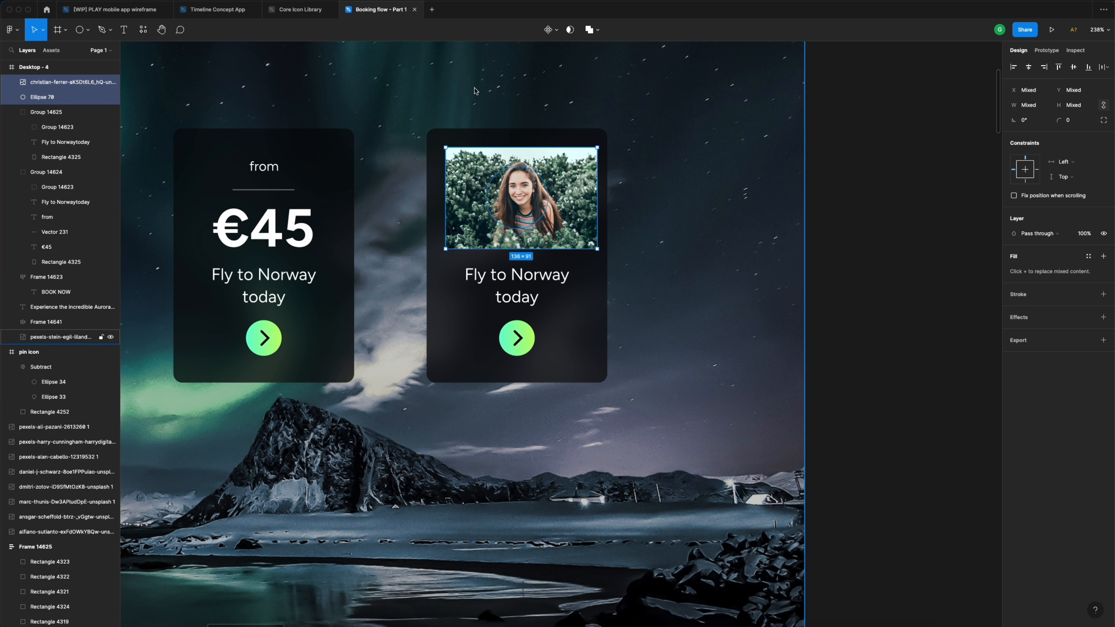
click(571, 32)
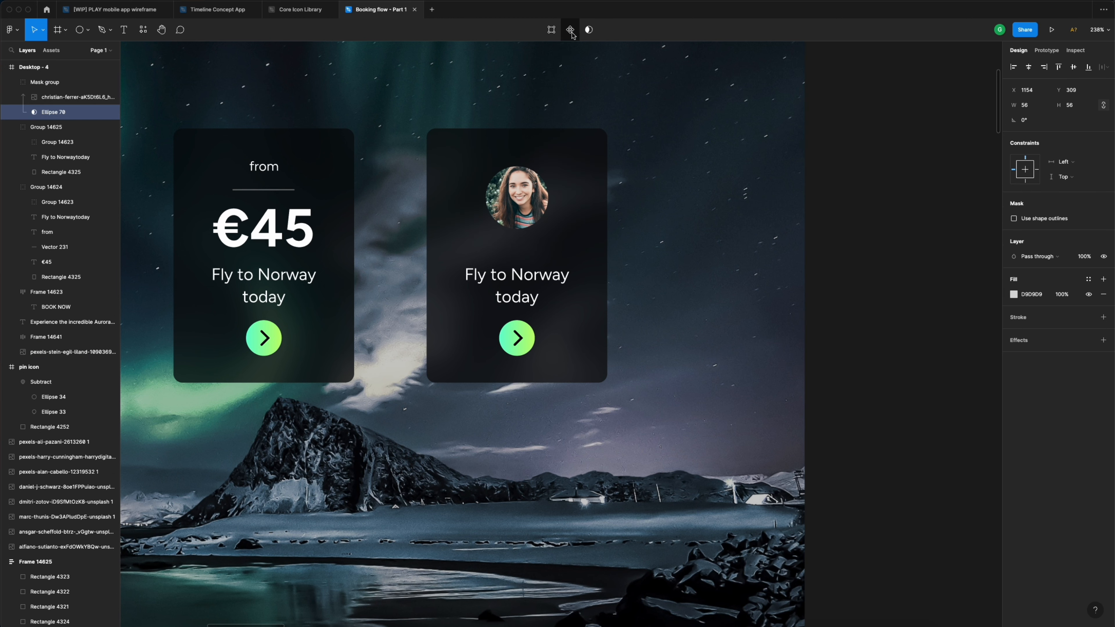
- Shrink the photo to 120×80 inside the circular mask and centre it
click(522, 200)
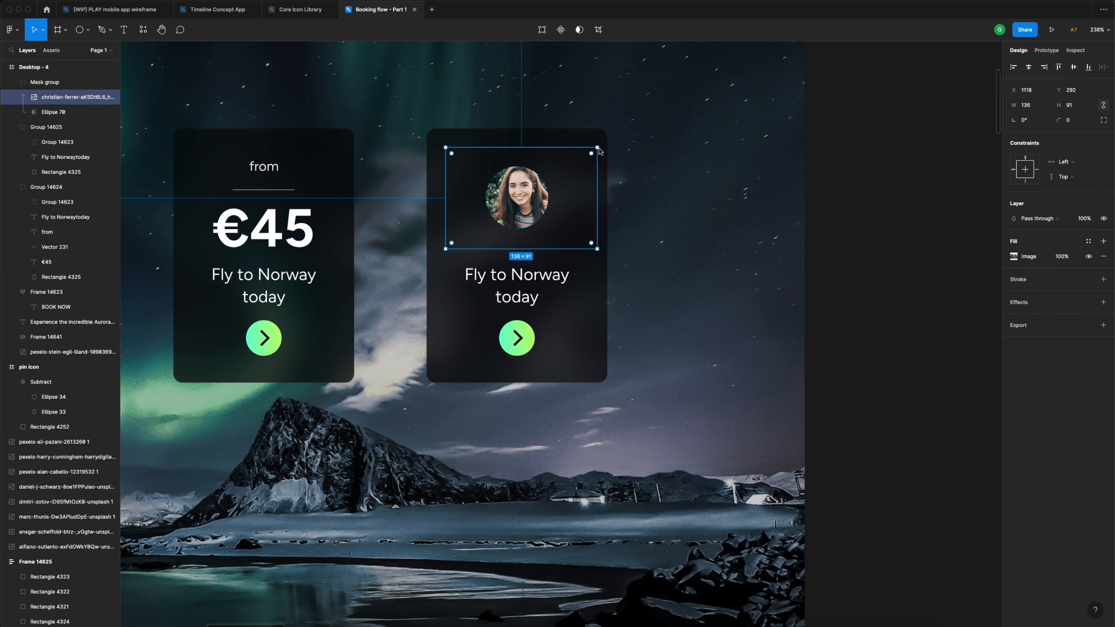
drag(597, 148, 583, 158)
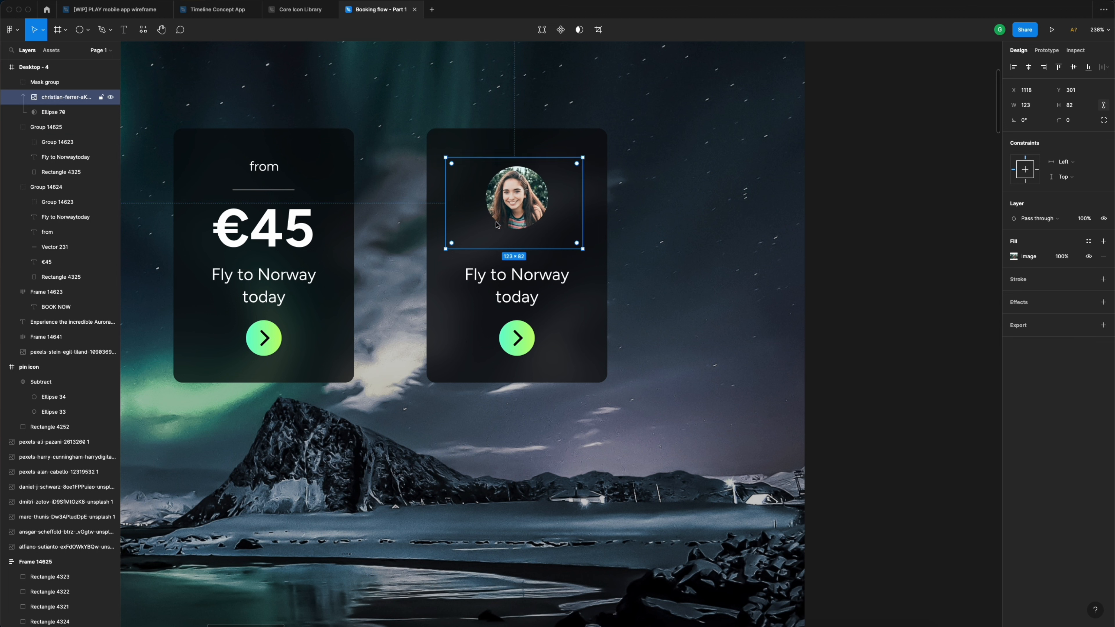
drag(450, 248, 454, 248)
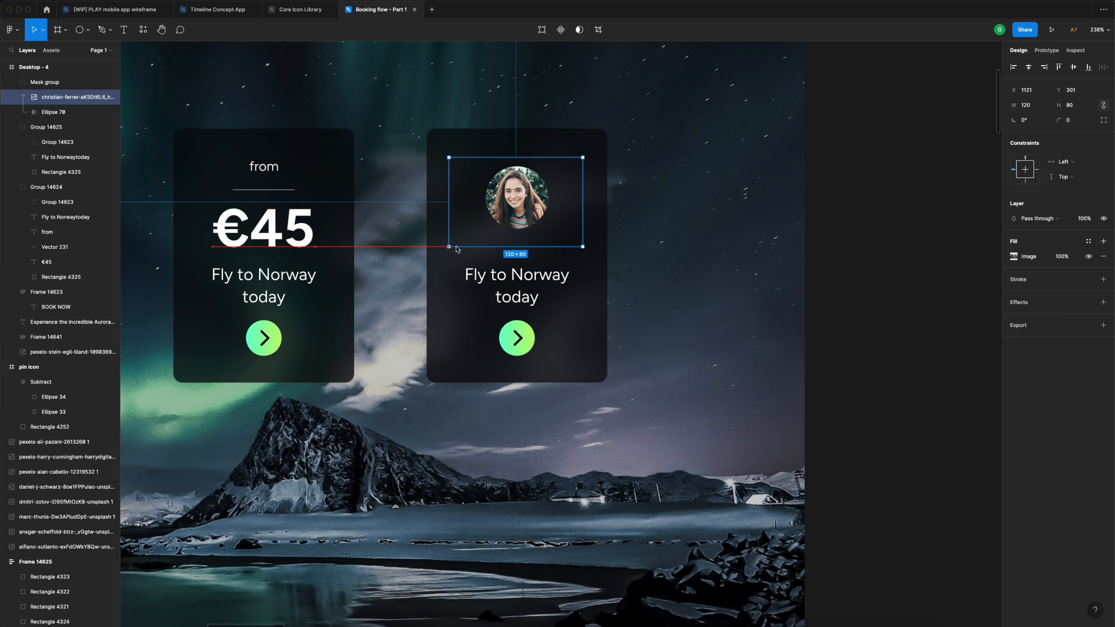
drag(524, 198, 524, 196)
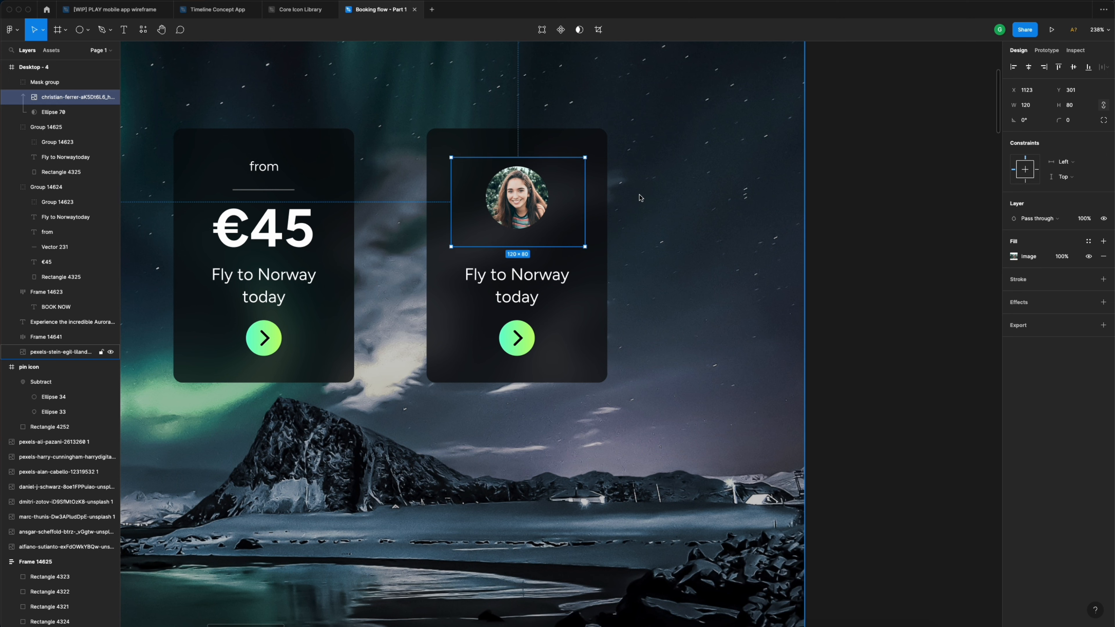
click(564, 149)
scroll(502, 222, up, 3)
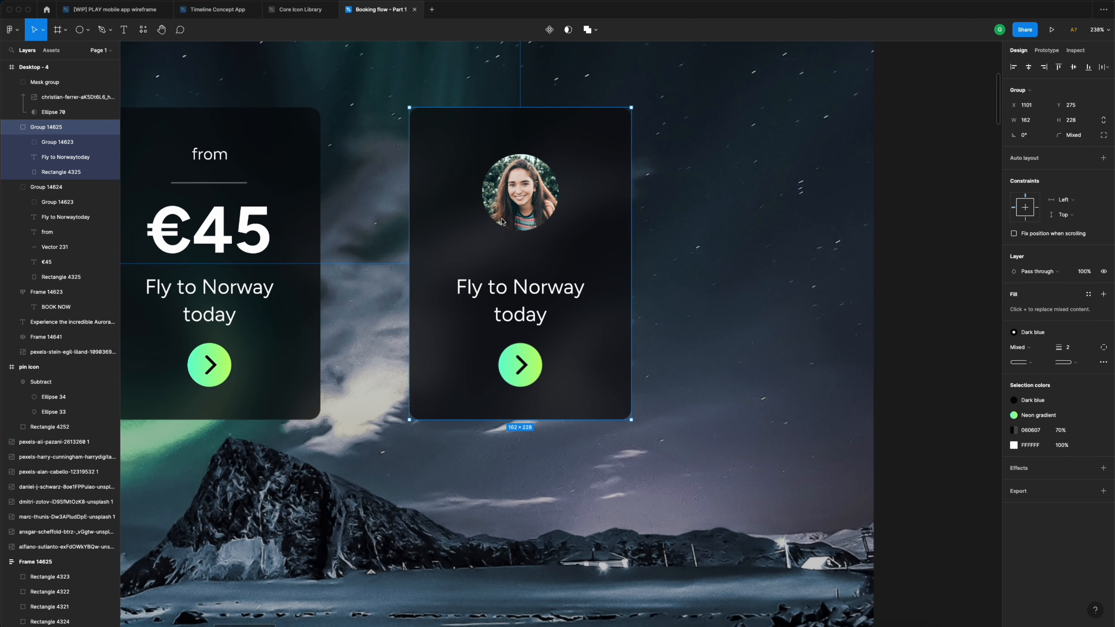
- Draw a small circle below the photo and fill it with the Neon gradient style
key(o)
mouse_move(508, 221)
mouse_down()
mouse_move(536, 251)
mouse_move(528, 237)
mouse_up()
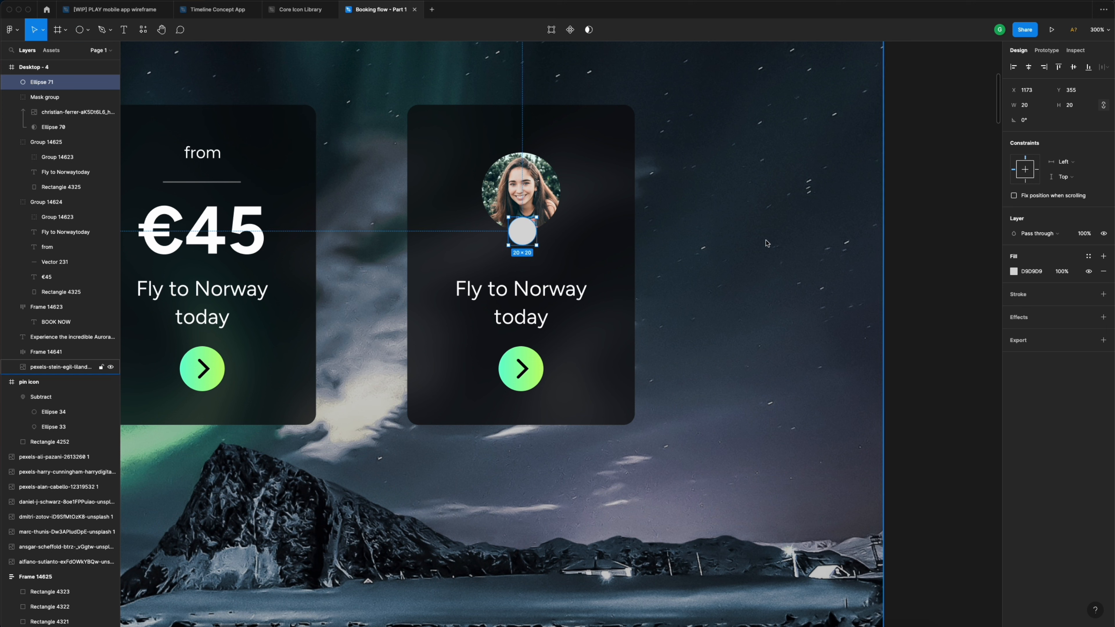
click(1089, 256)
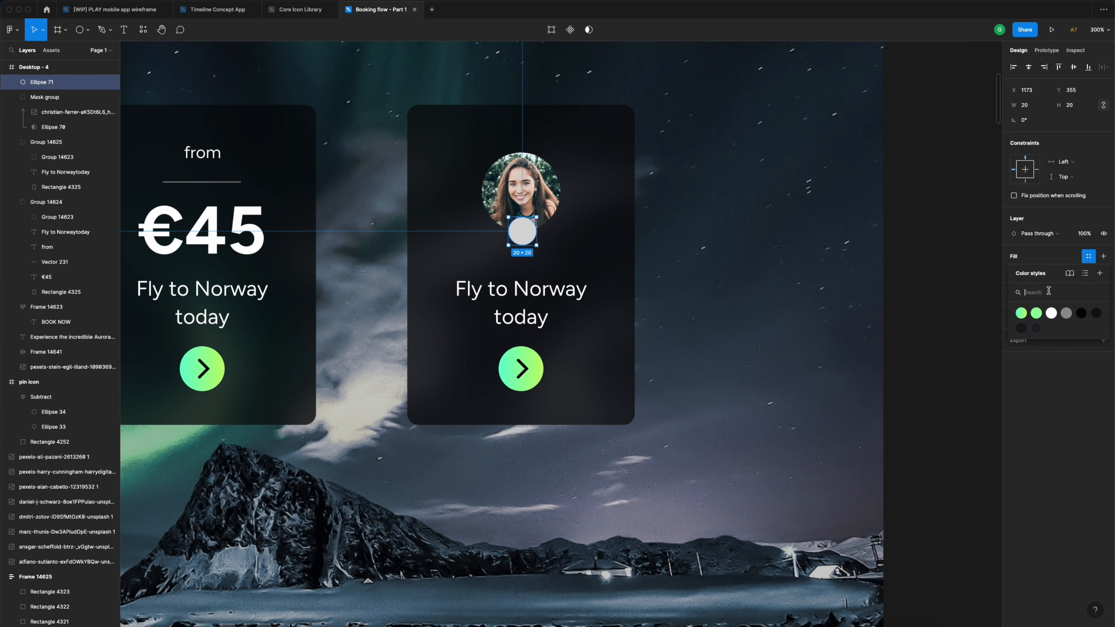
click(1022, 313)
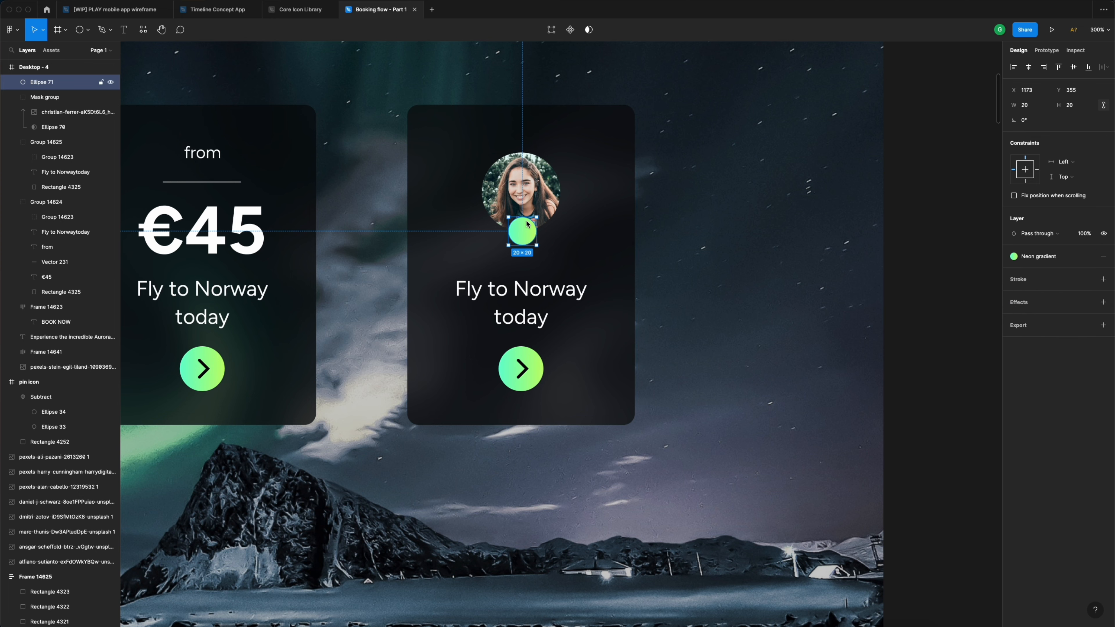
scroll(527, 224, down, 5)
scroll(527, 224, down, 2)
click(804, 206)
- Bring the thumbs-up emoji from the style guide onto the right card
scroll(805, 209, down, 5)
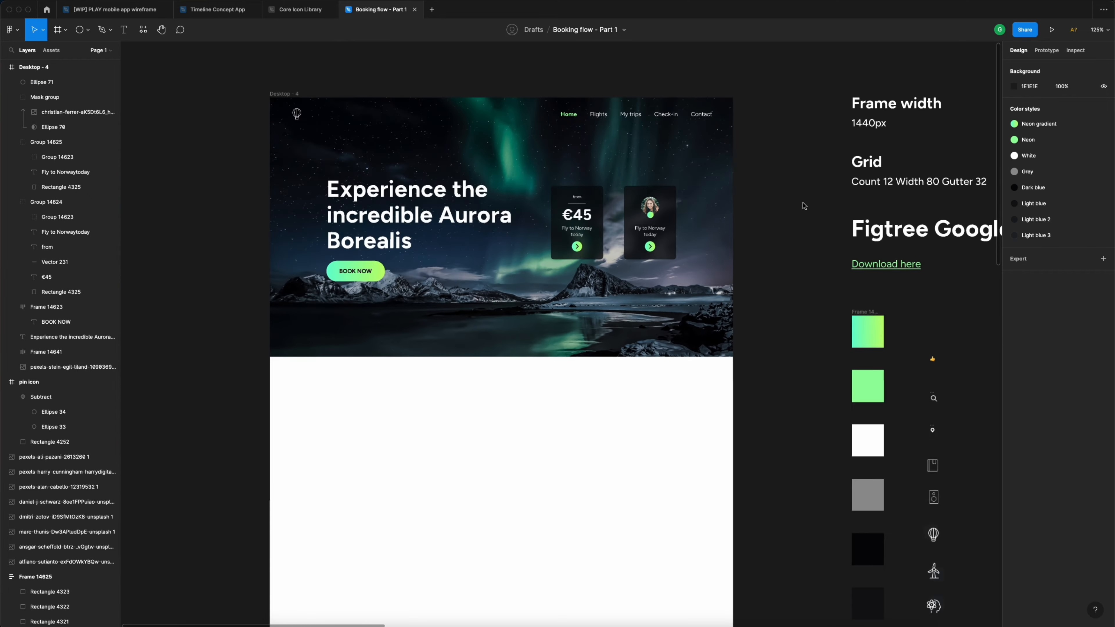
click(874, 360)
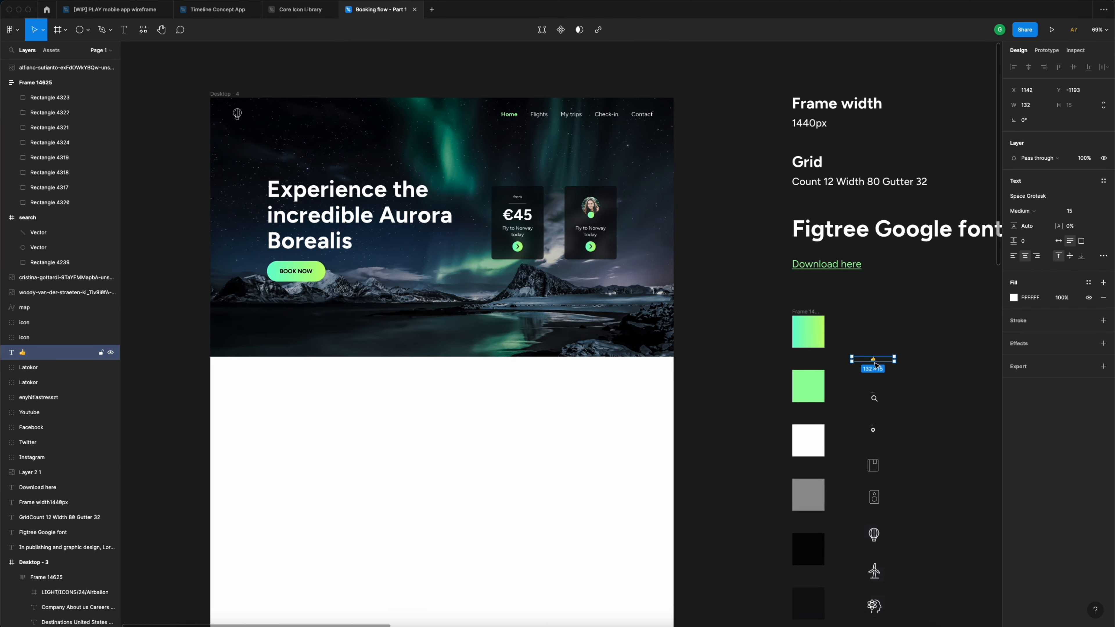
drag(874, 363, 590, 217)
scroll(590, 217, up, 10)
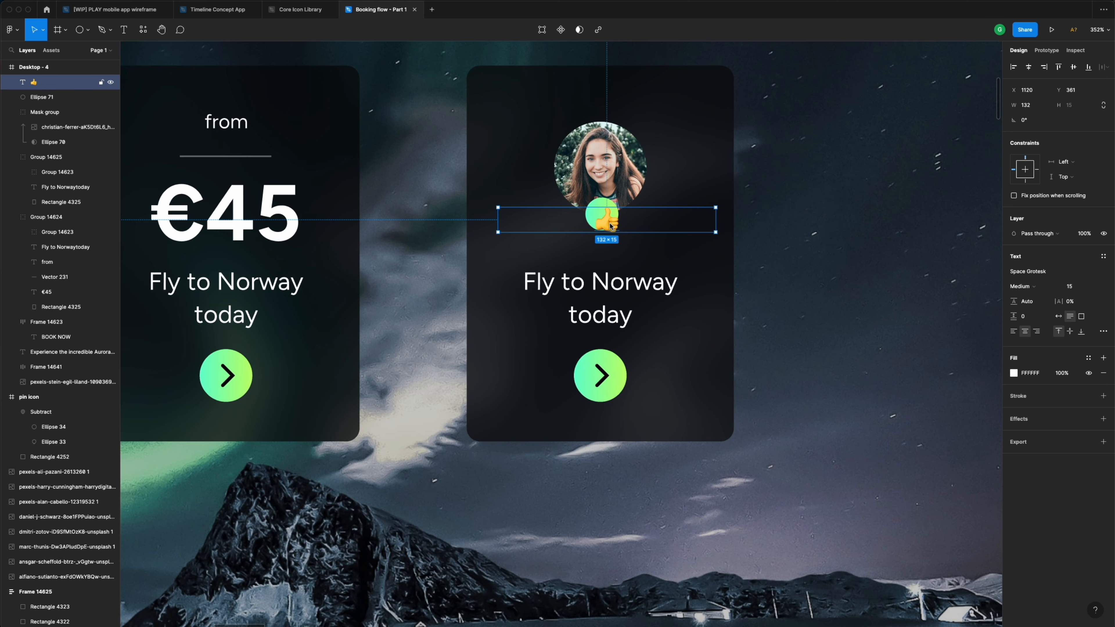
- Enlarge the gradient circle around its centre and the circular photo to 64×64
click(604, 200)
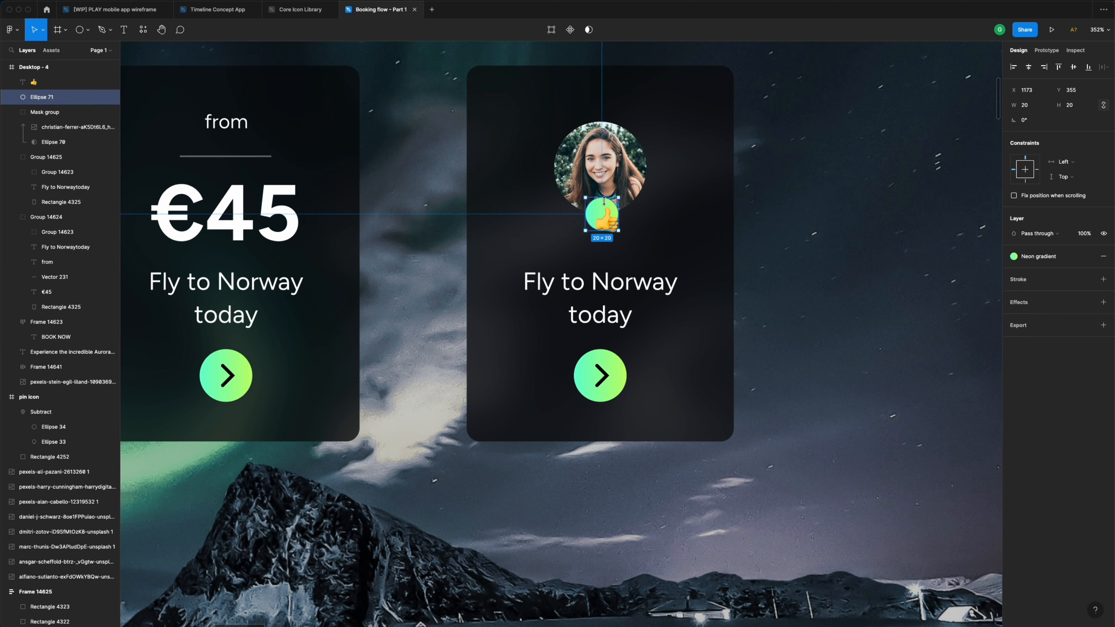
key(alt)
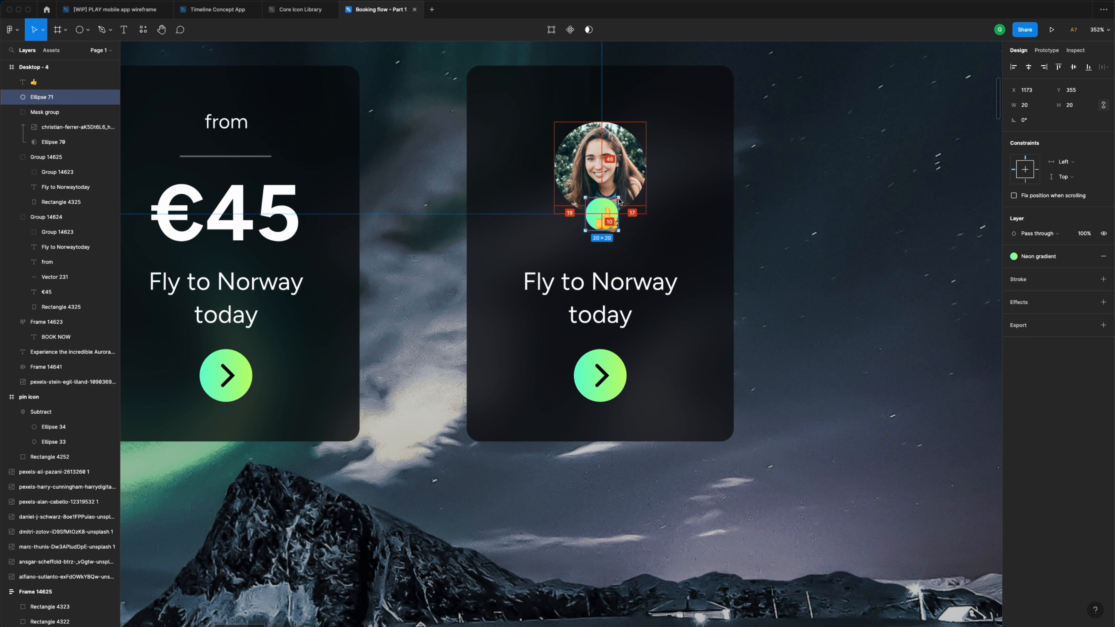
drag(620, 199, 624, 197)
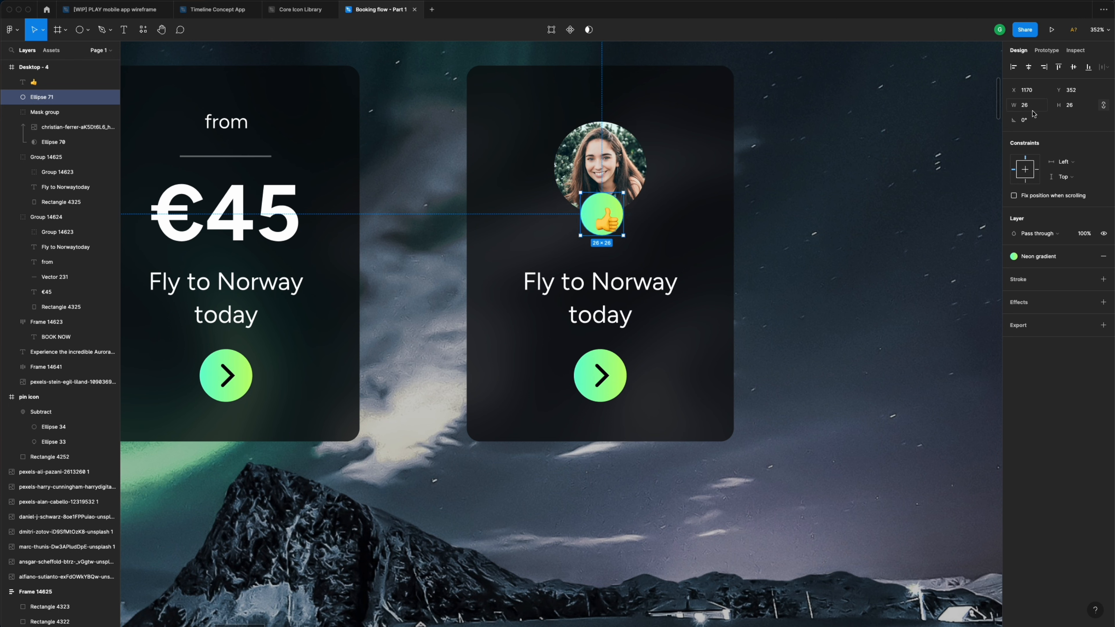
click(66, 128)
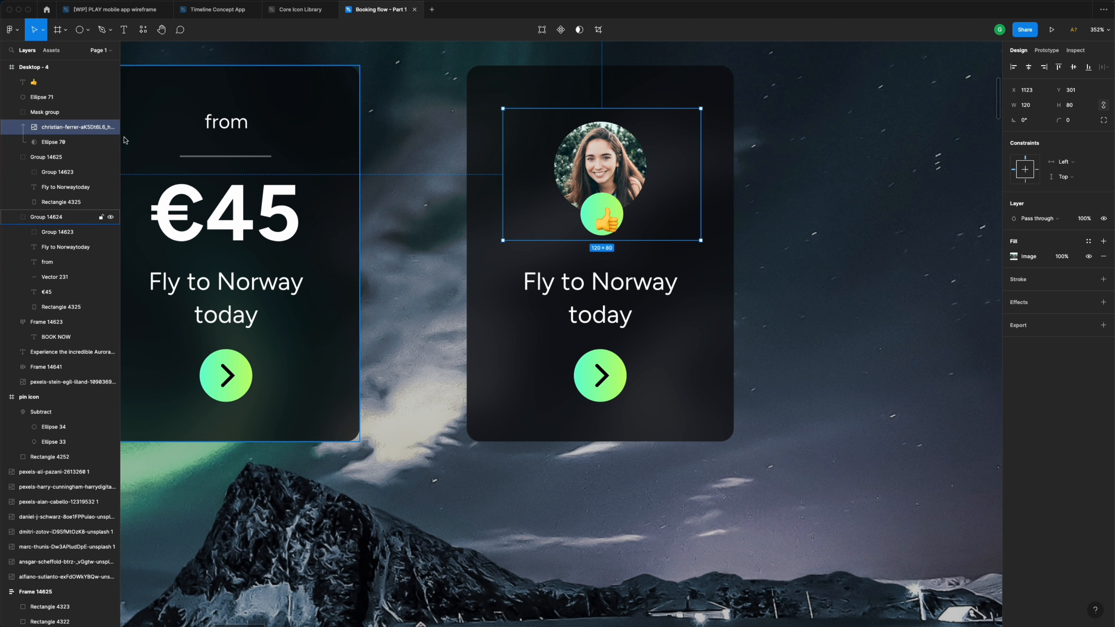
click(52, 142)
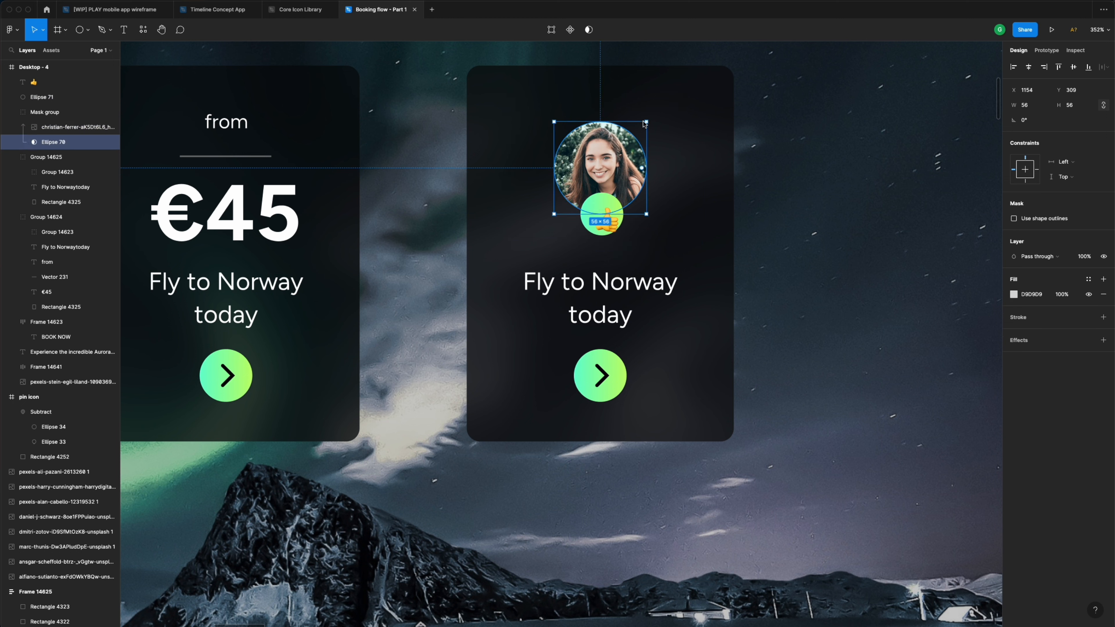
key(alt)
drag(649, 126, 654, 122)
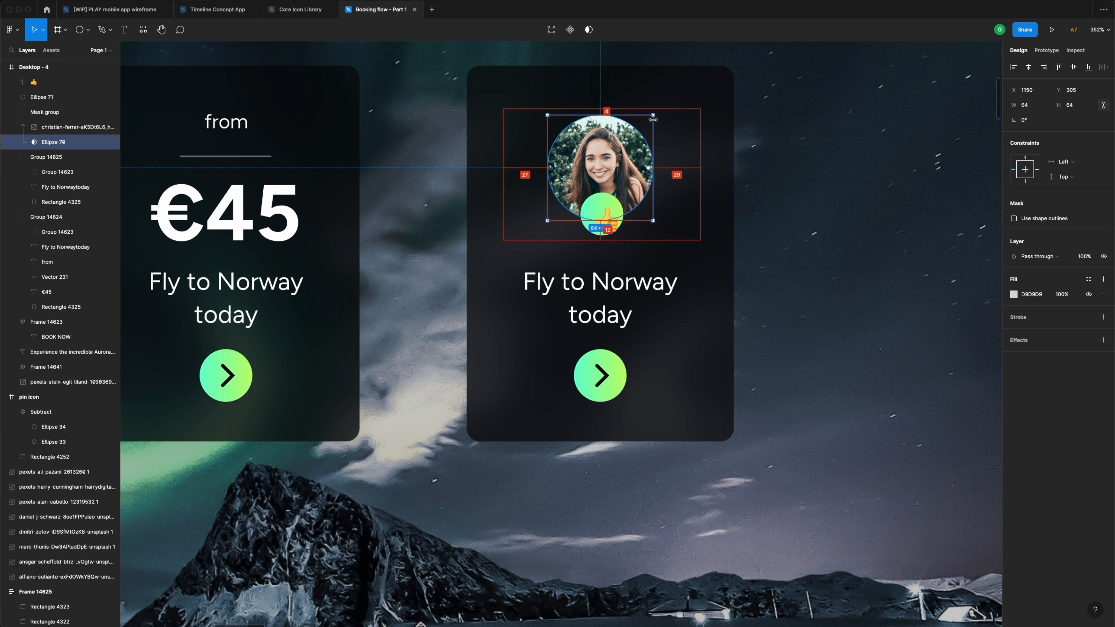
- Narrow the emoji's text box to fit it and select it with the gradient circle
click(613, 231)
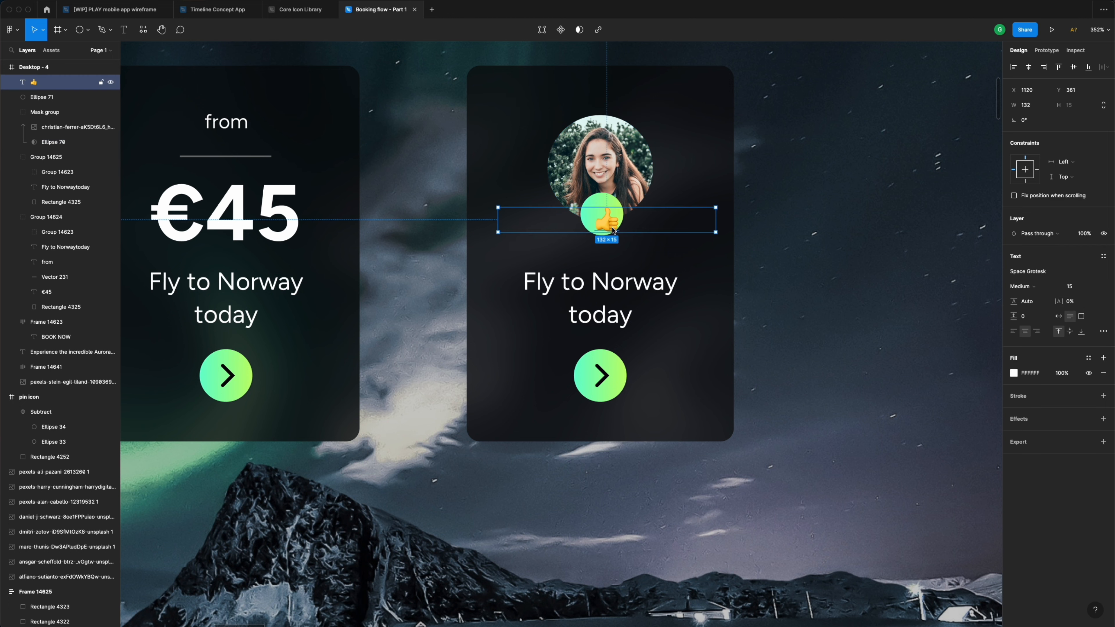
drag(716, 220, 604, 220)
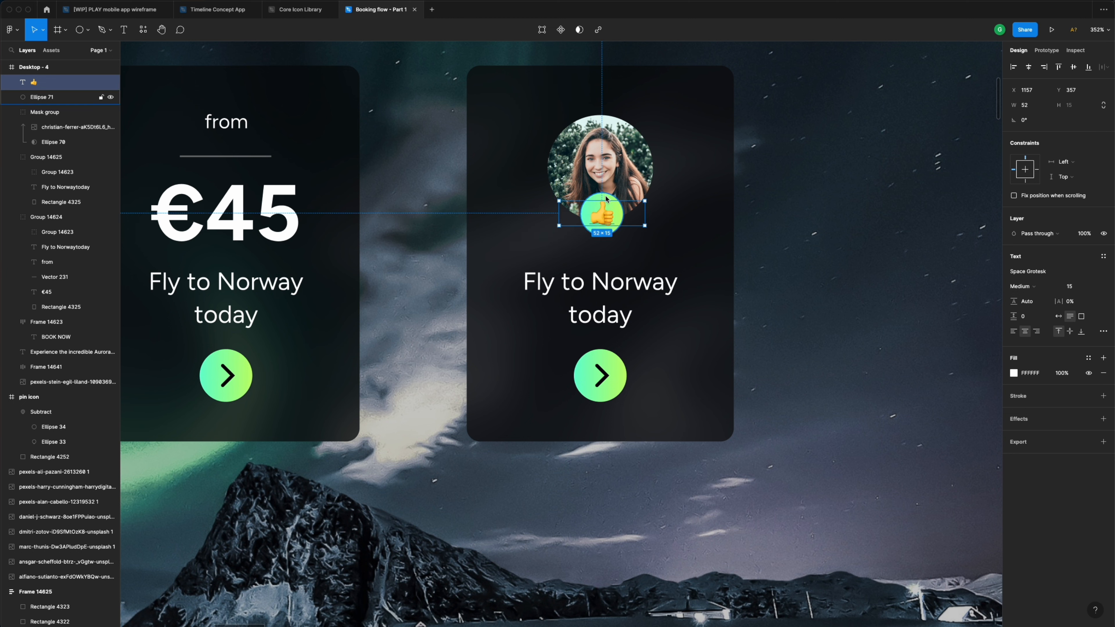
shift+click(606, 198)
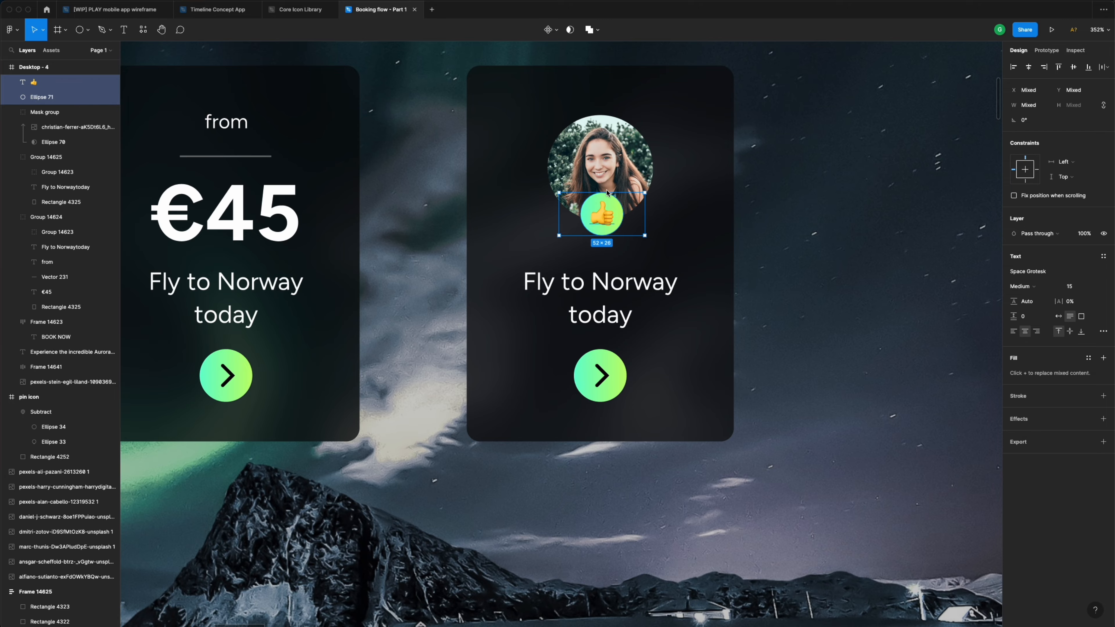
- Move the thumbs-up badge slightly down on the avatar
scroll(607, 192, down, 5)
scroll(605, 215, up, 7)
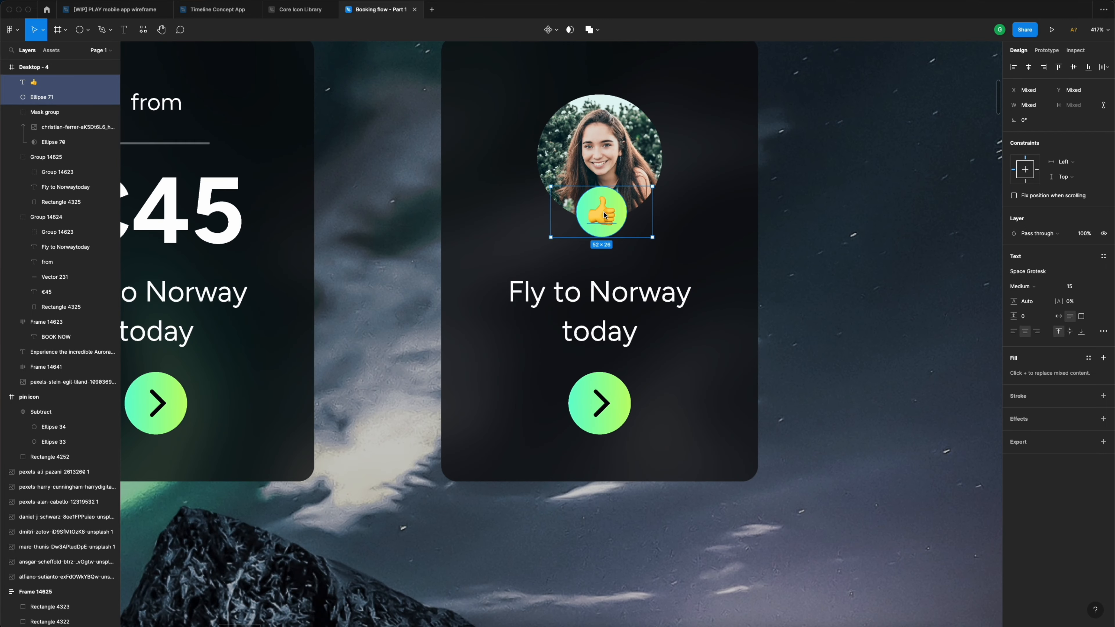
drag(604, 215, 604, 221)
scroll(604, 222, down, 4)
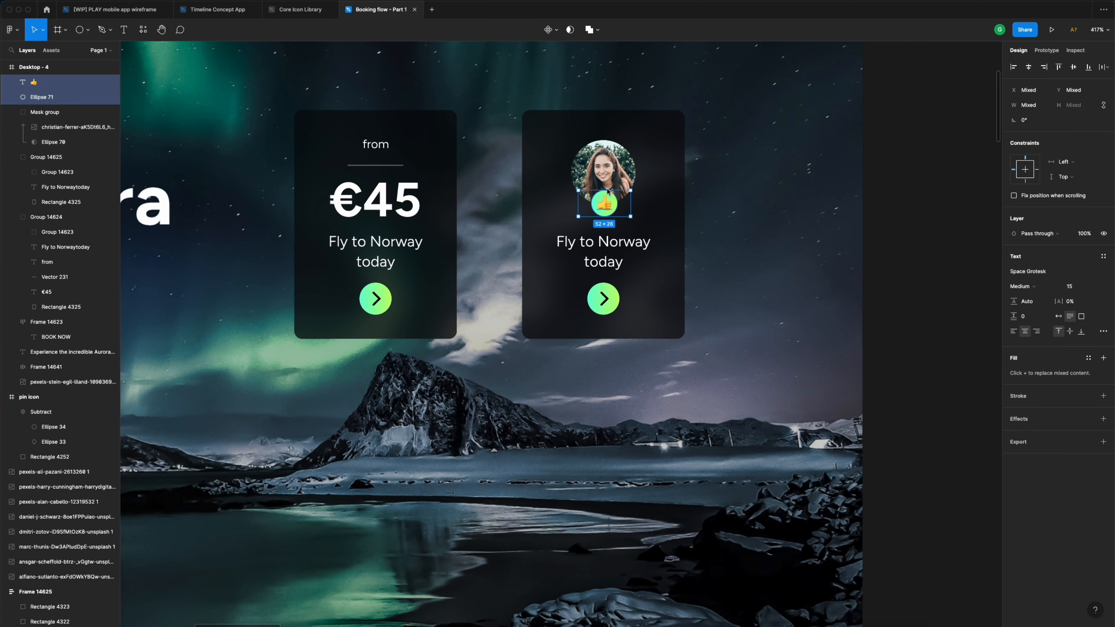
- Replace the card text with “Best experience of my life” wrapped onto two lines
click(621, 251)
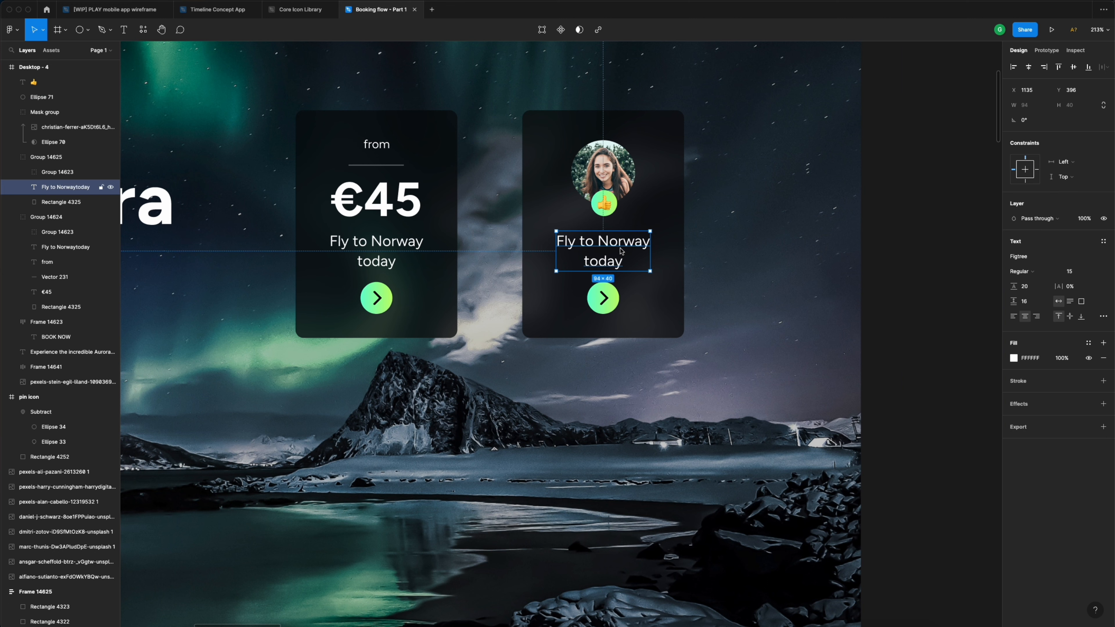
double_click(621, 251)
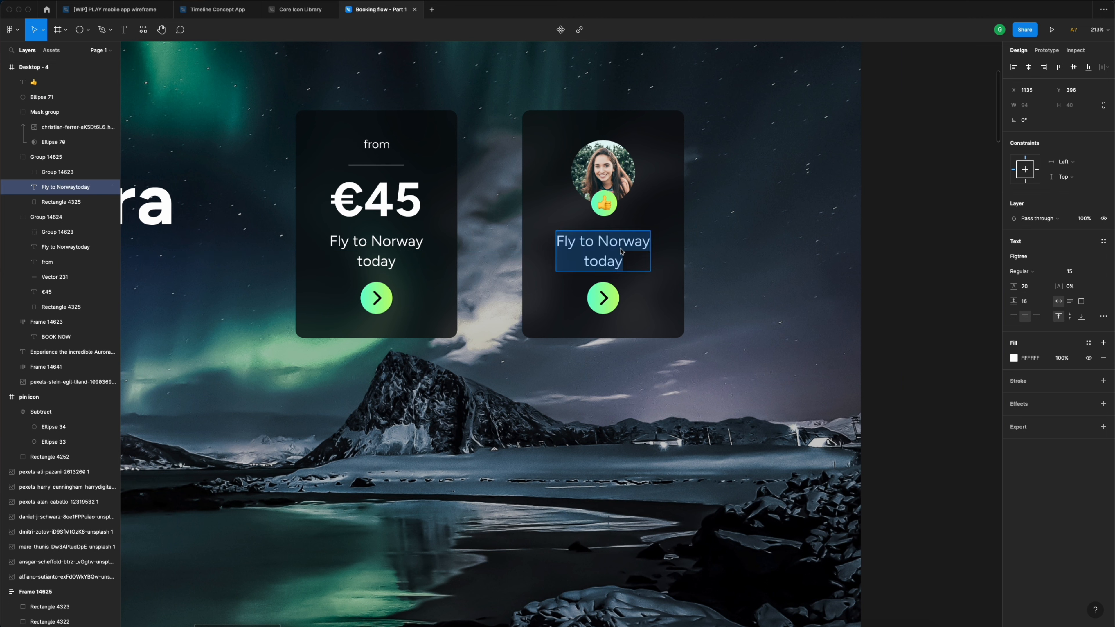
text(")
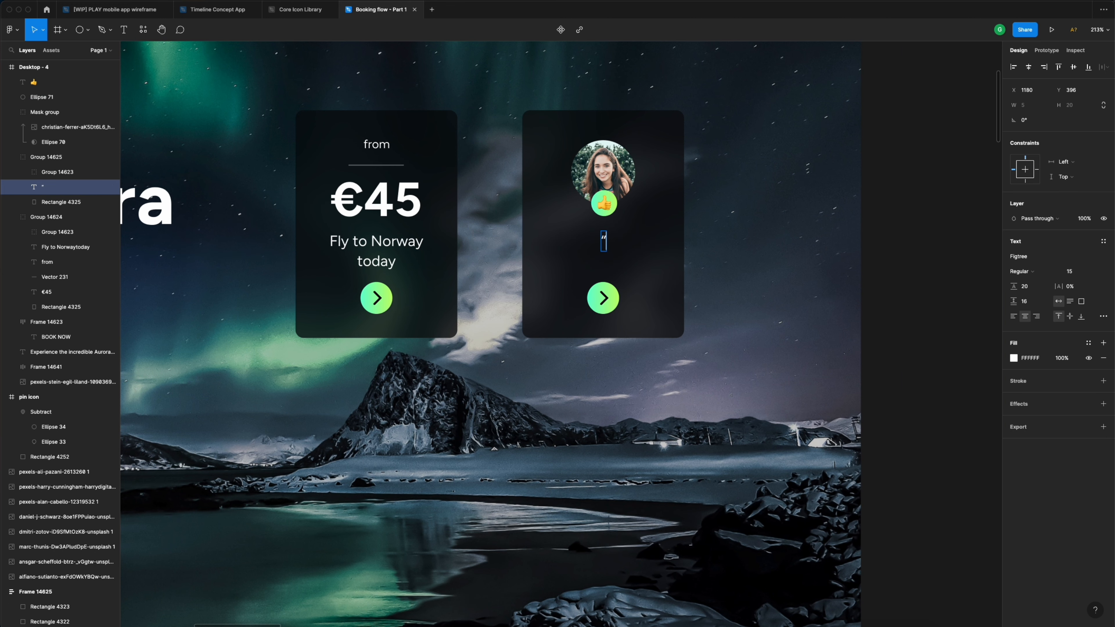
text(T)
key(BackSpace)
text(Best e)
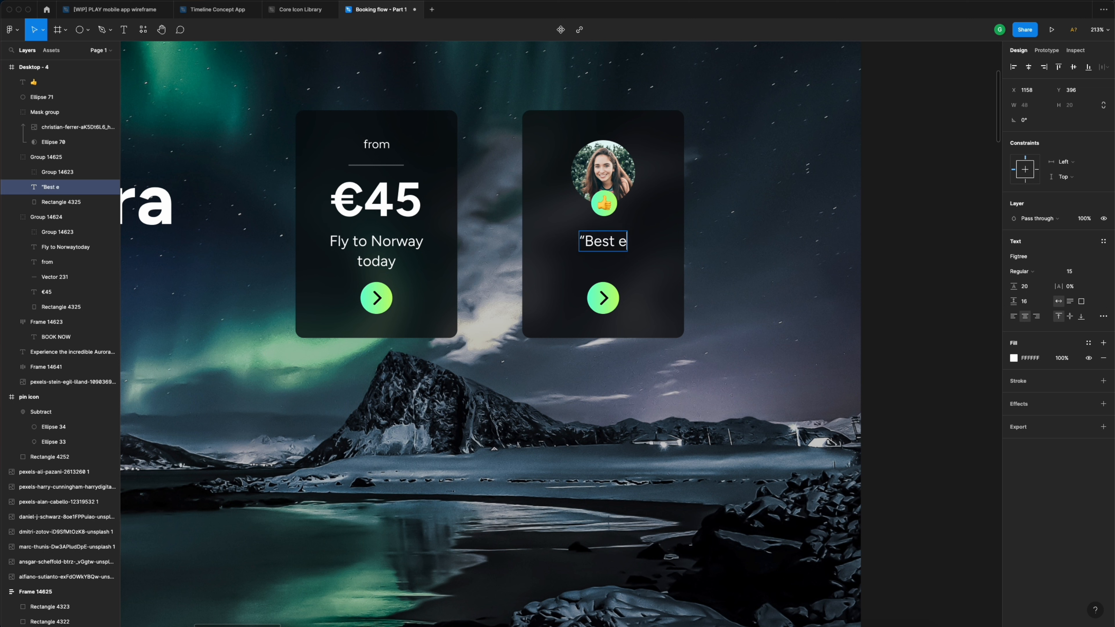
text(xperience )
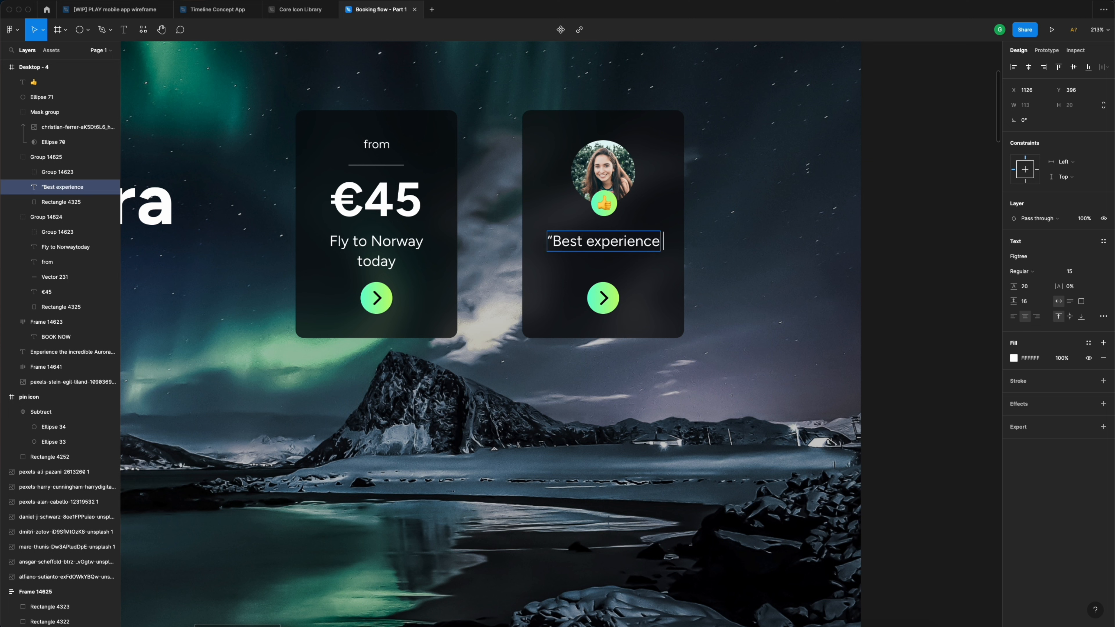
text(of my )
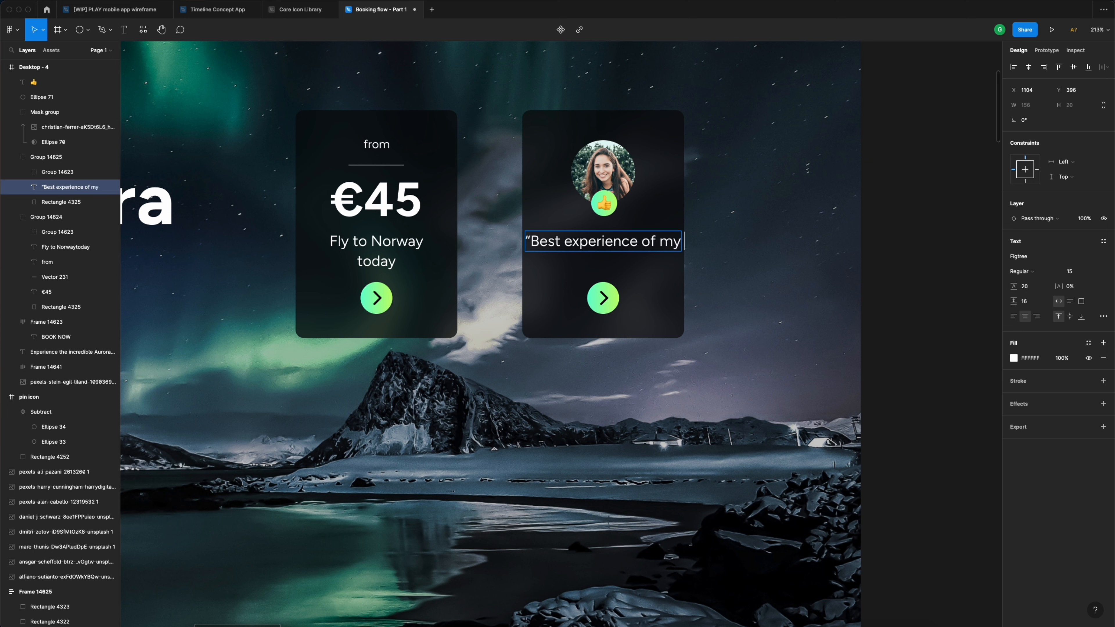
text(life”)
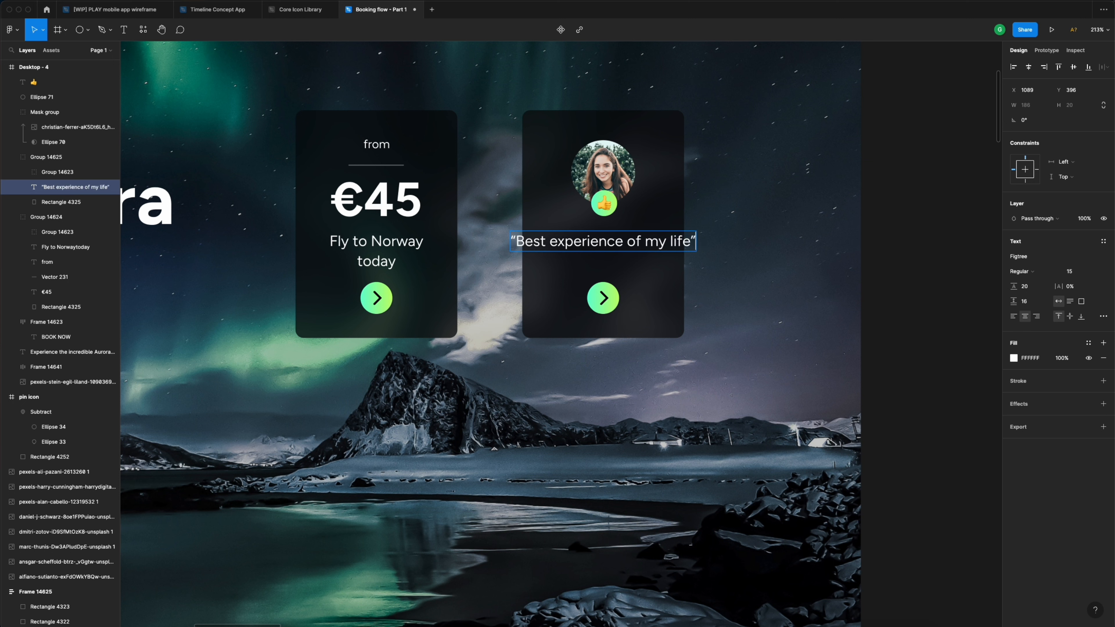
key(Escape)
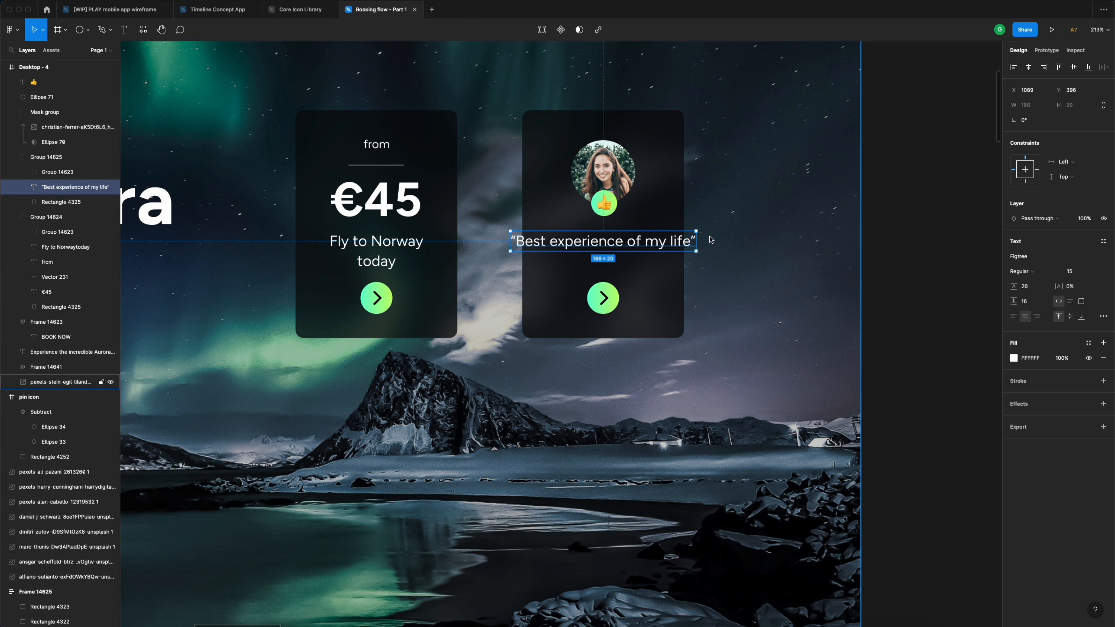
drag(698, 245, 668, 243)
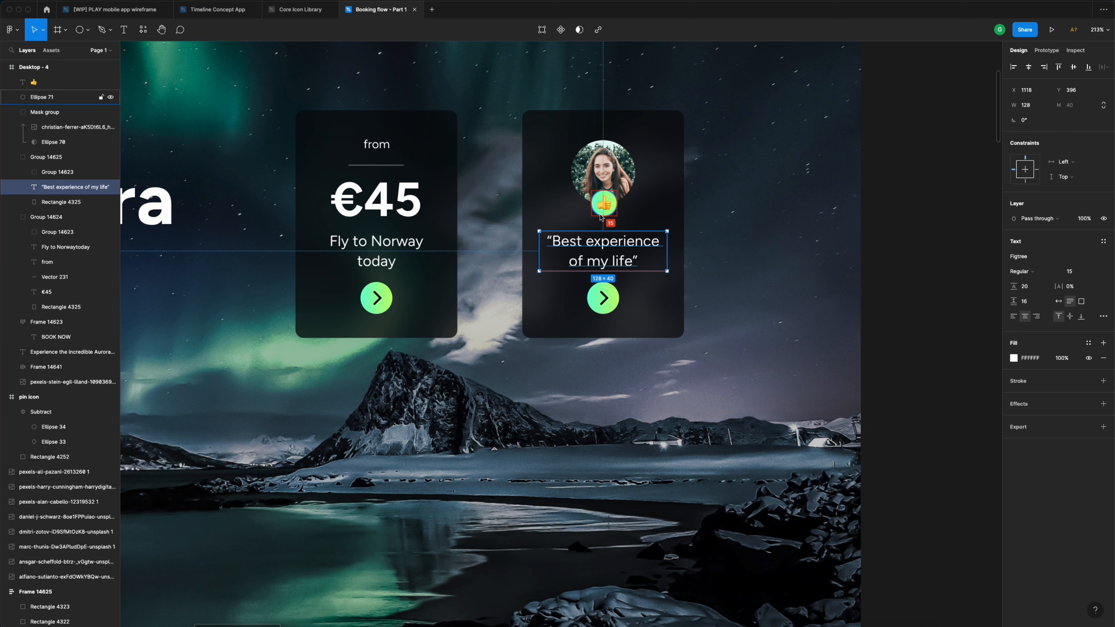
key(Down)
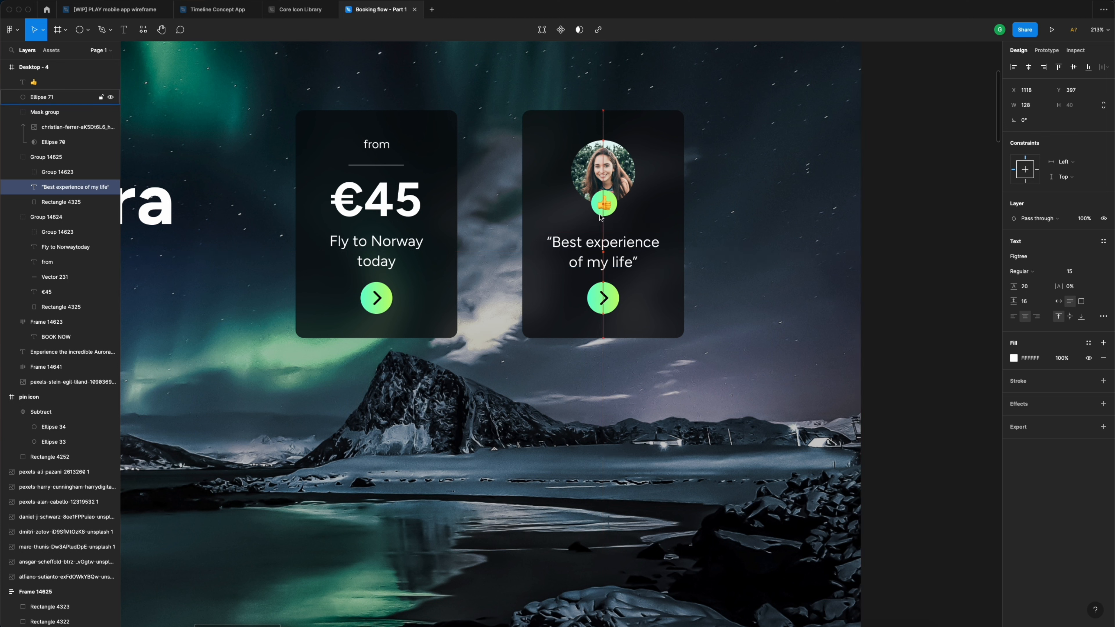
- Delete the arrow button and place a copy of the quote below it
click(605, 299)
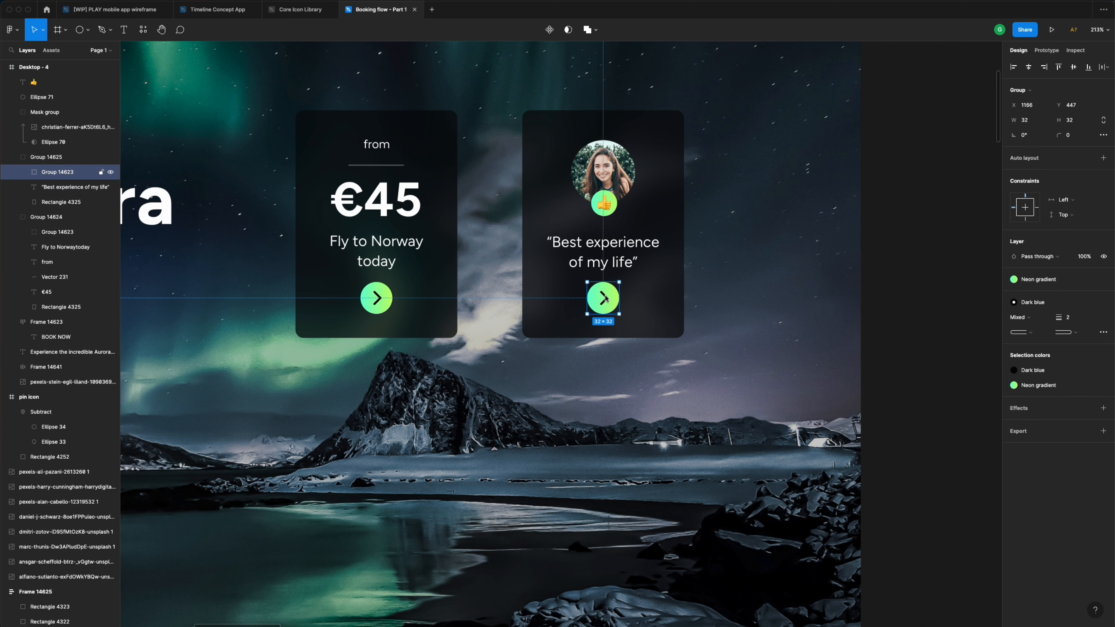
key(Delete)
drag(609, 267, 609, 309)
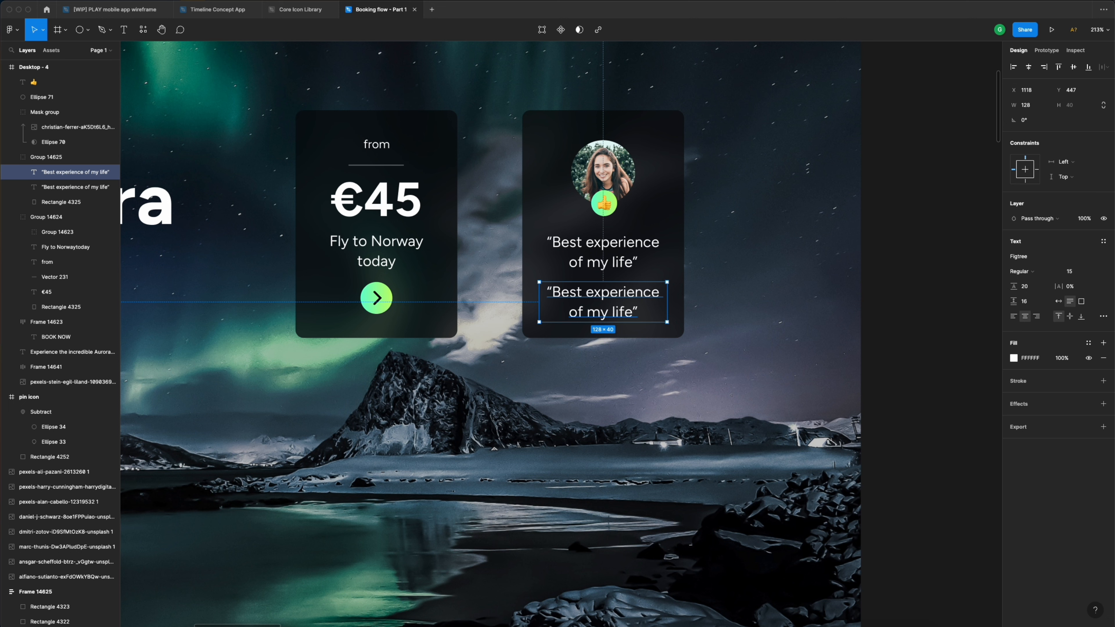
- Change the copied quote to the reviewer's name in 12 px Grey text
double_click(613, 309)
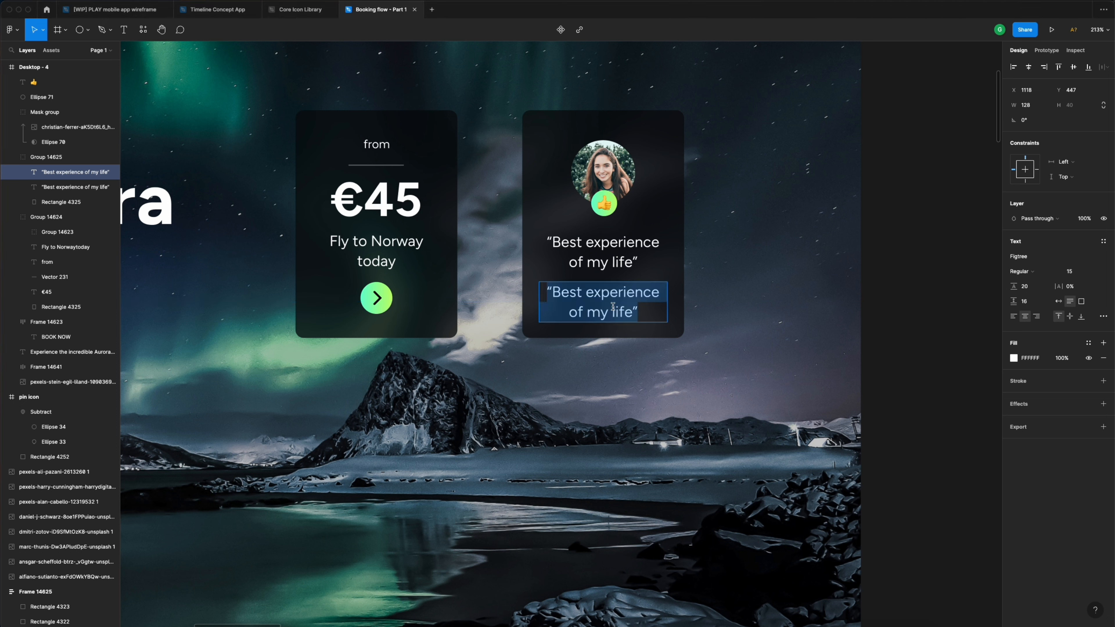
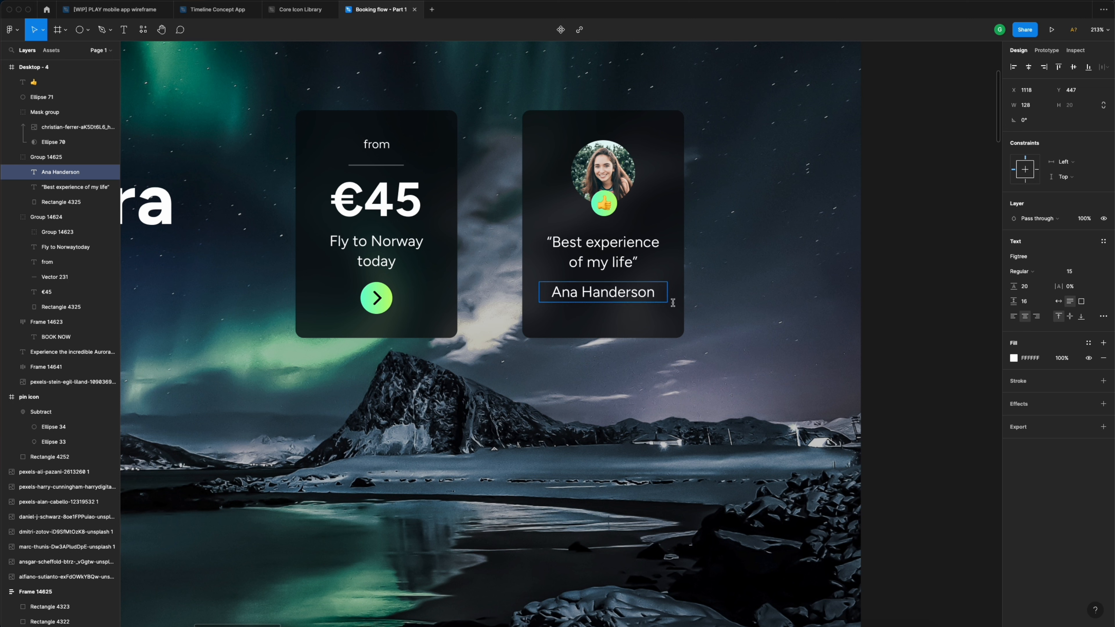
key(Escape)
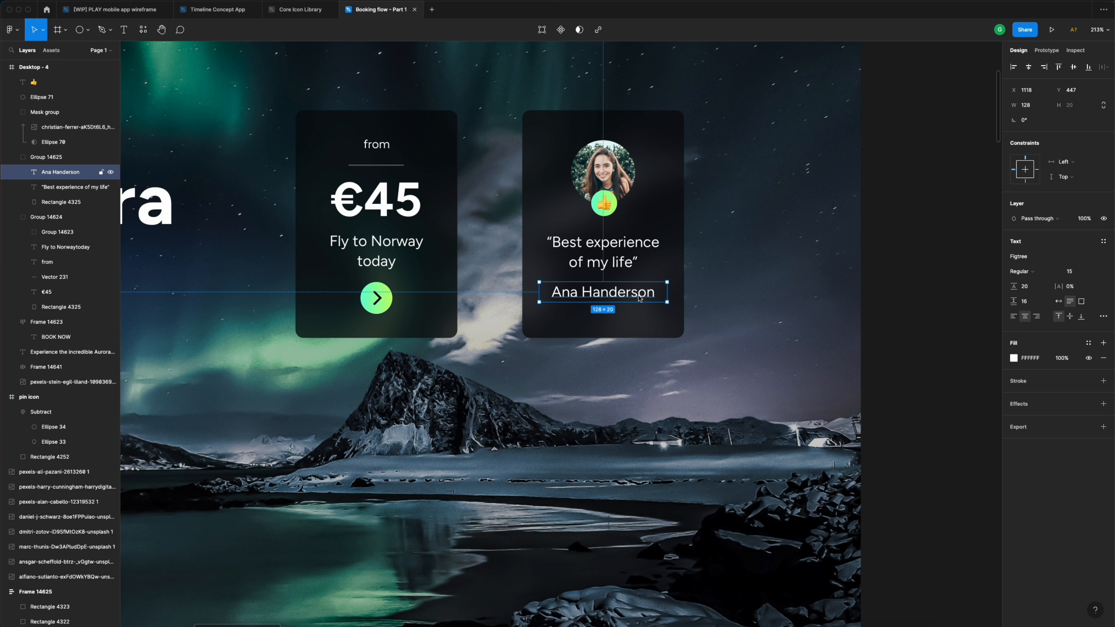
click(1074, 272)
key(Return)
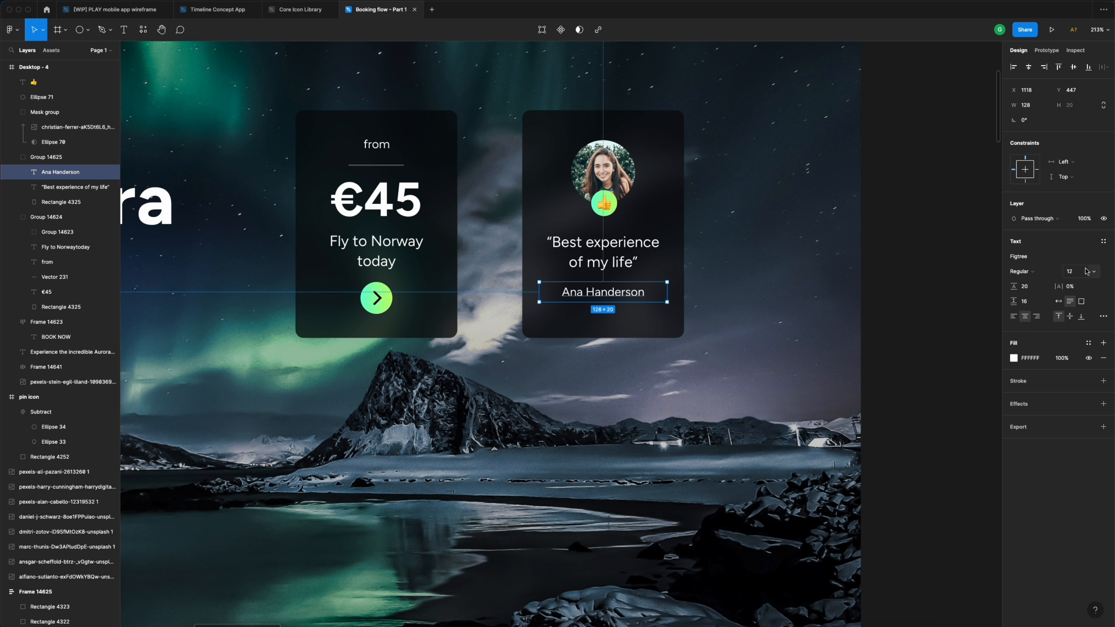
click(1088, 343)
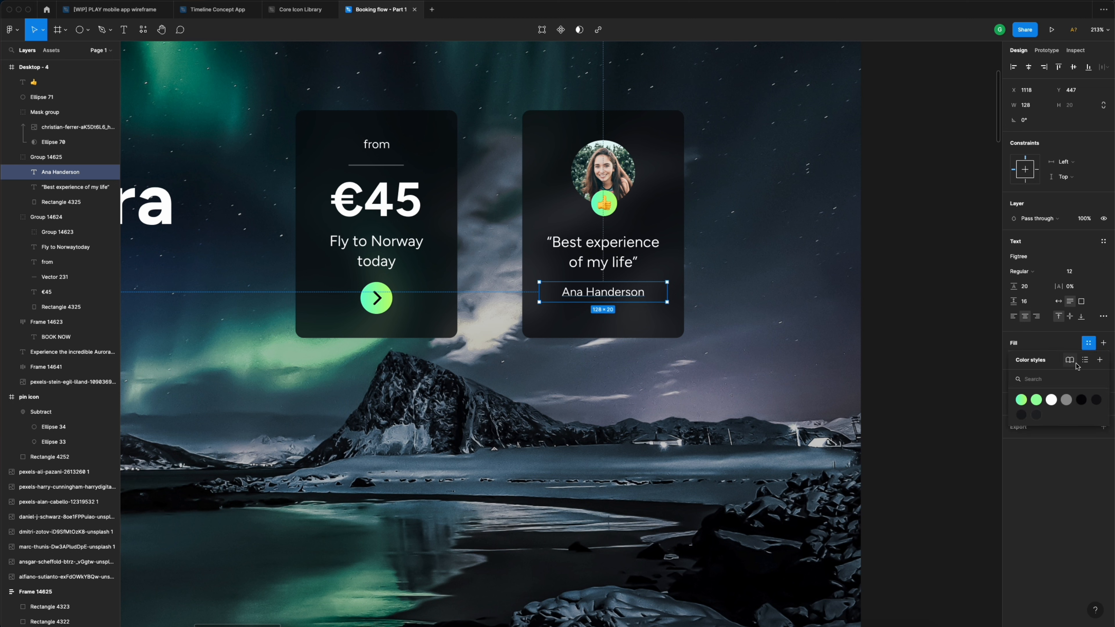
click(1068, 400)
- Apply the White colour style to the quote text
click(606, 254)
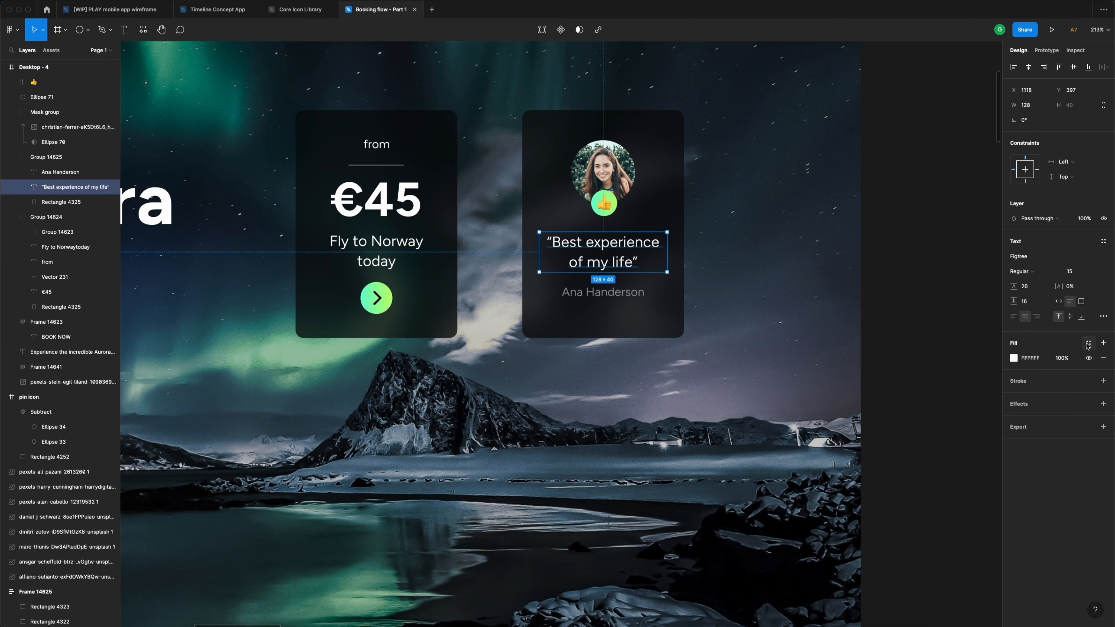
click(1089, 345)
click(1055, 398)
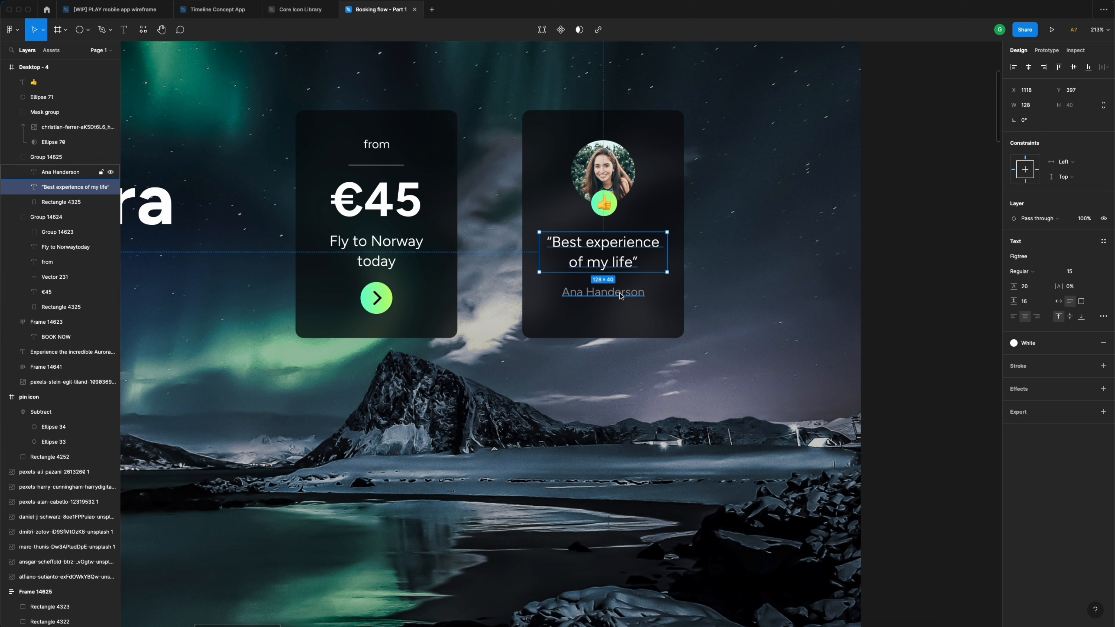
- Move the emoji, gradient circle and masked photo into the testimonial card group
click(891, 177)
click(629, 201)
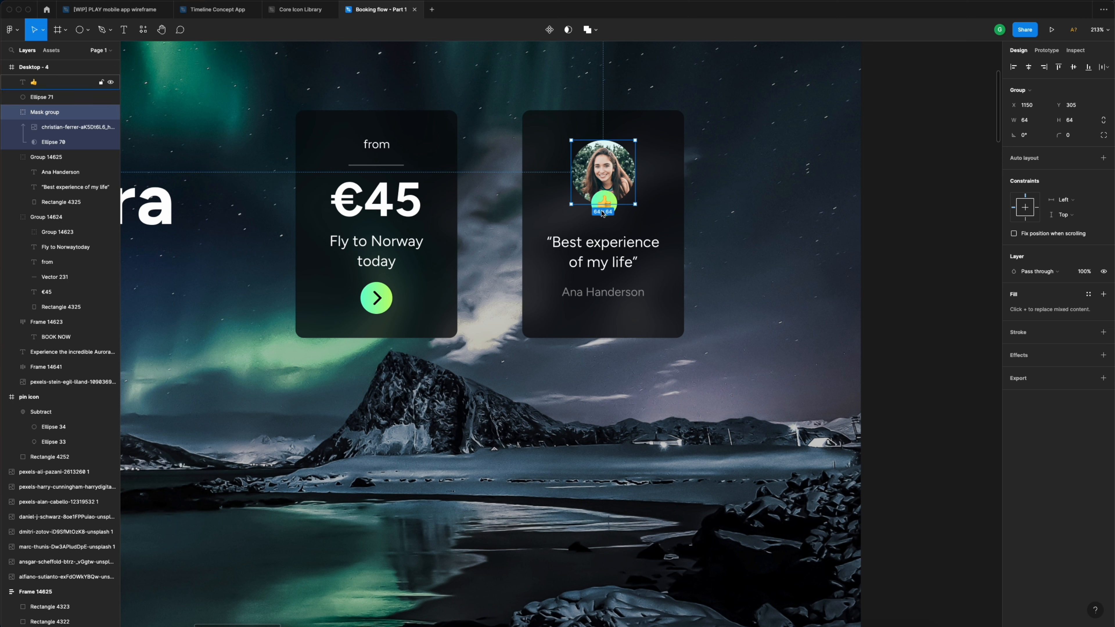
click(662, 178)
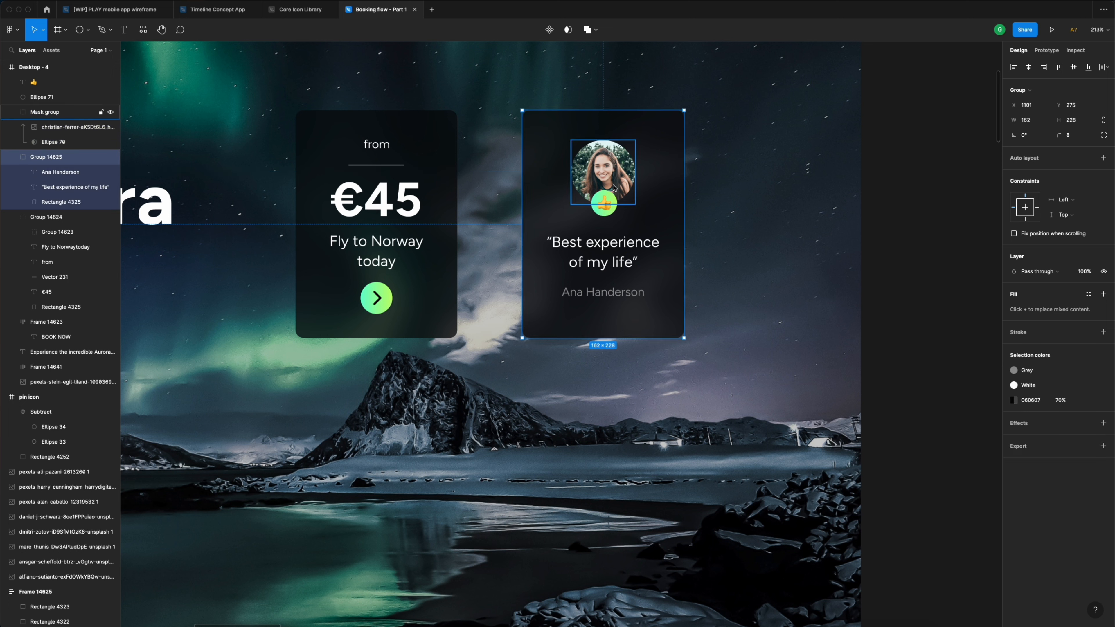
click(605, 206)
shift+click(610, 194)
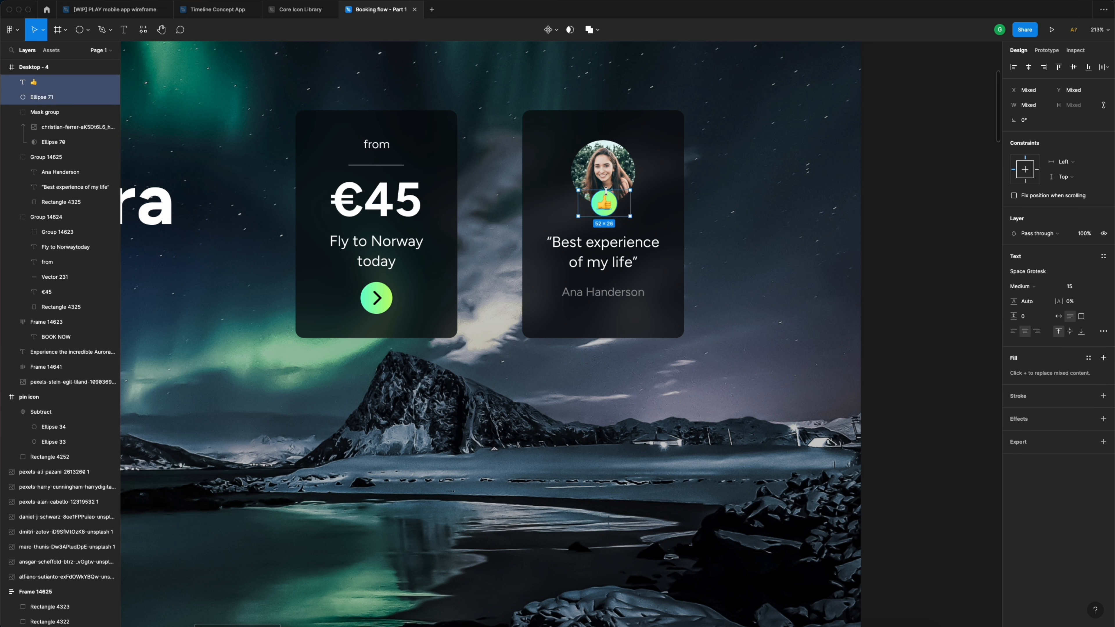
shift+click(612, 169)
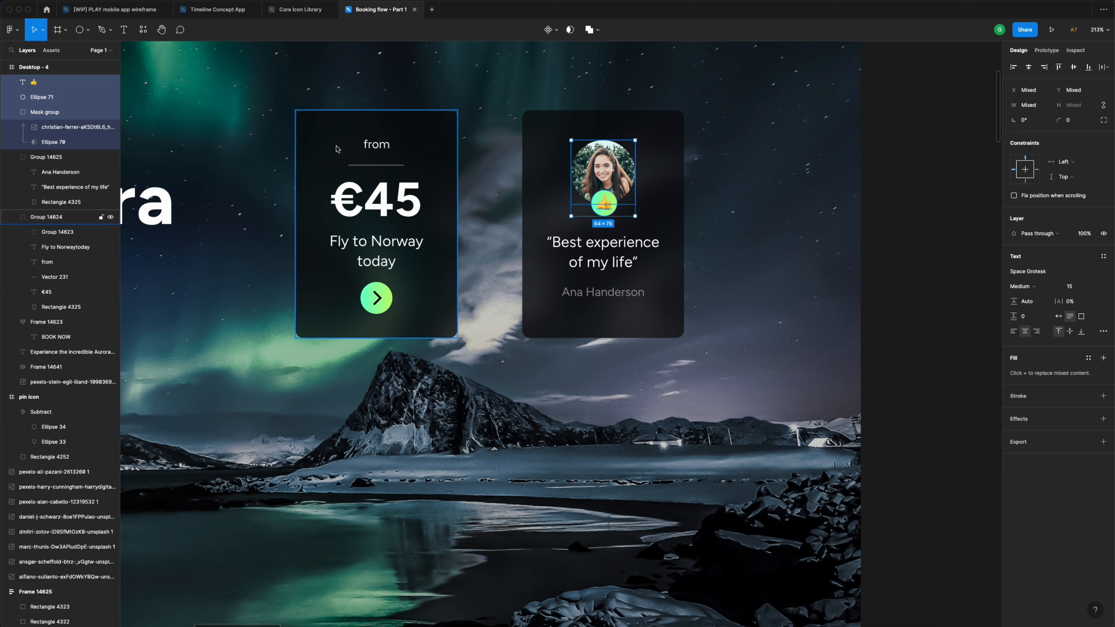
drag(68, 148, 71, 169)
- Rename the card groups 'Testimonial' and 'Price'
click(63, 84)
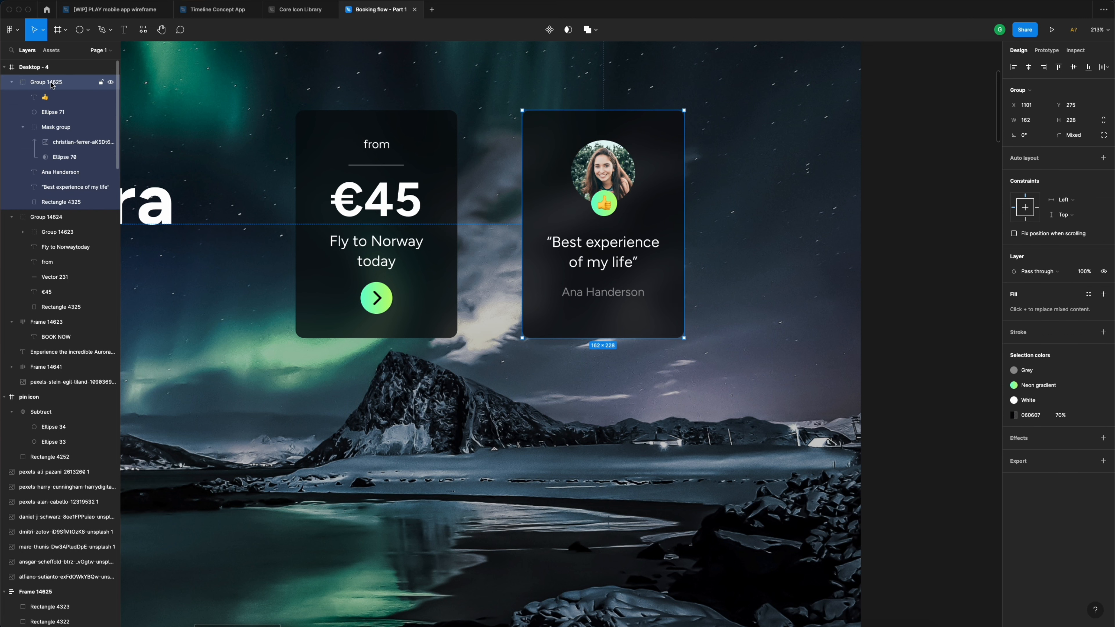
double_click(51, 84)
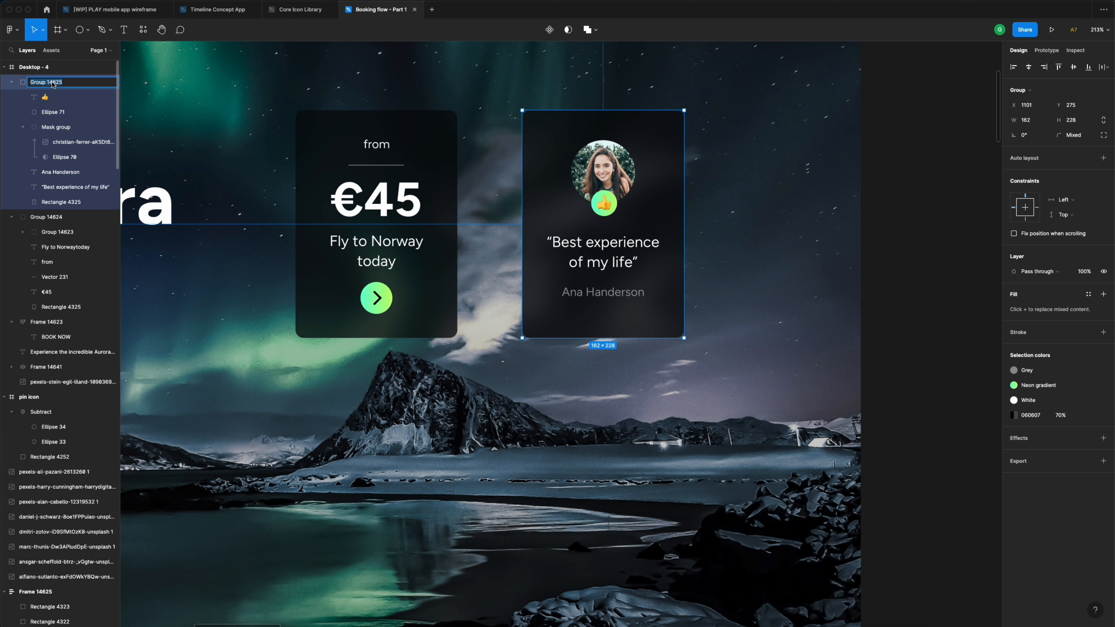
text(Testimonial)
key(Return)
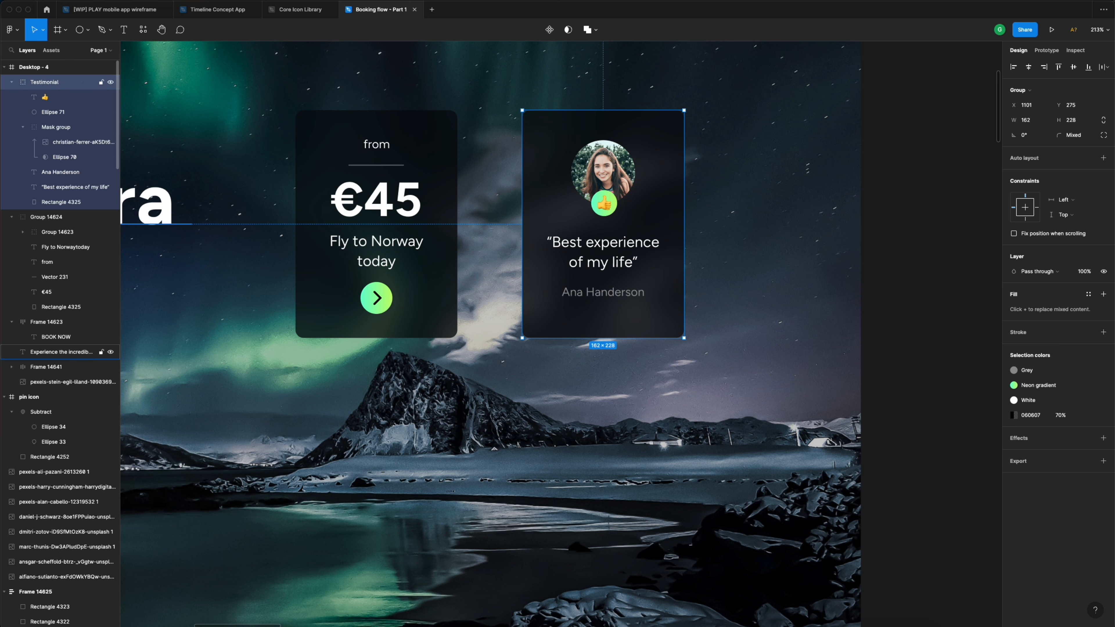
click(394, 200)
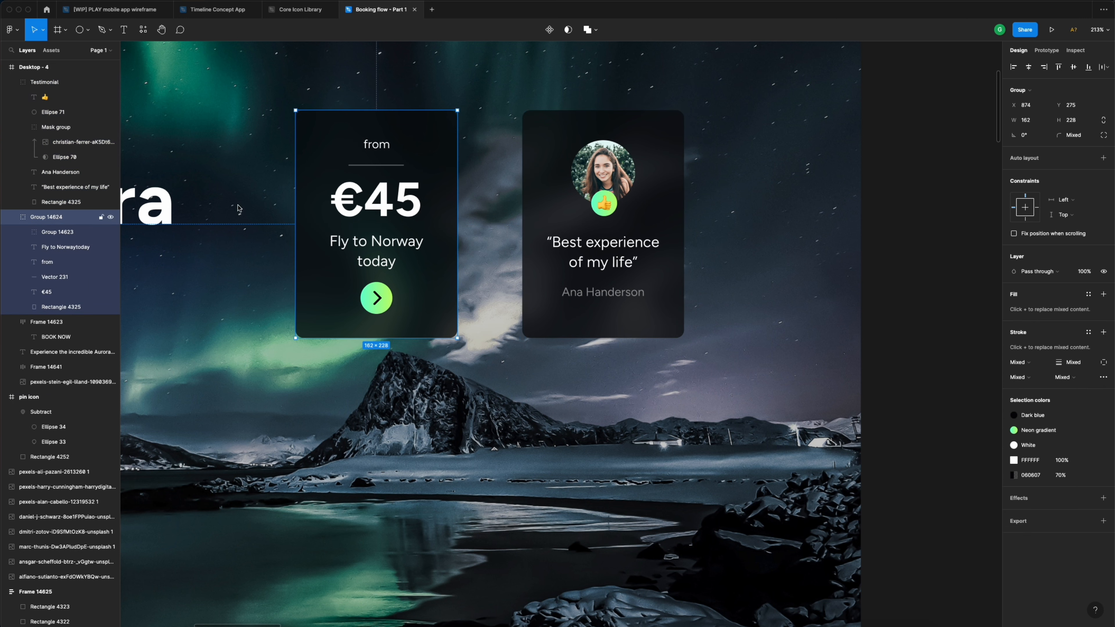
double_click(53, 218)
text(Price)
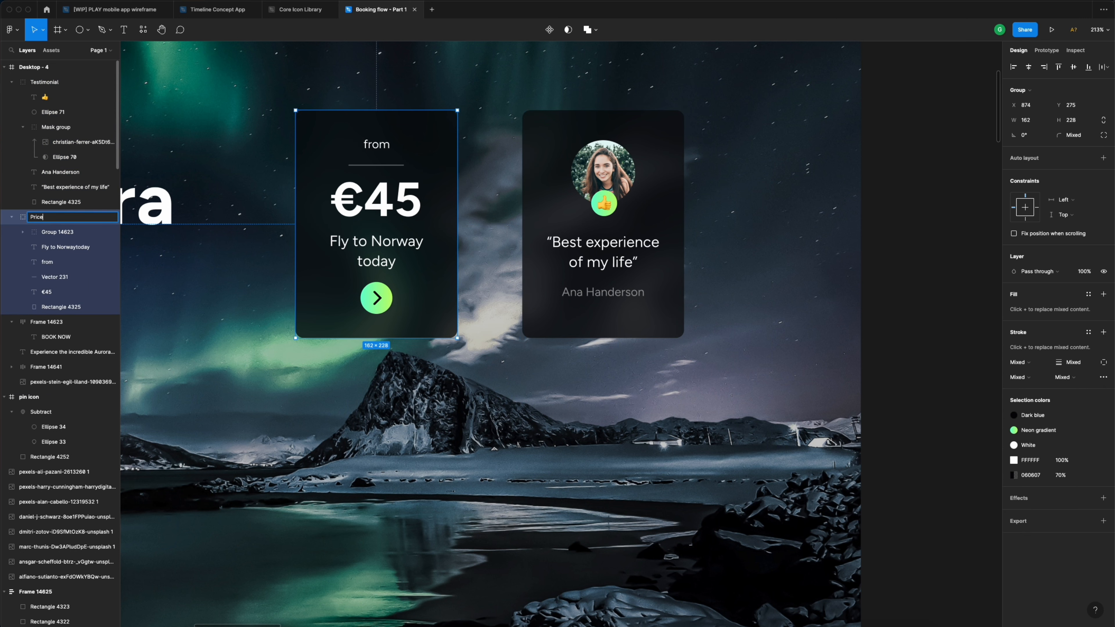
key(Return)
- Rotate the testimonial card to -15°
scroll(486, 267, down, 5)
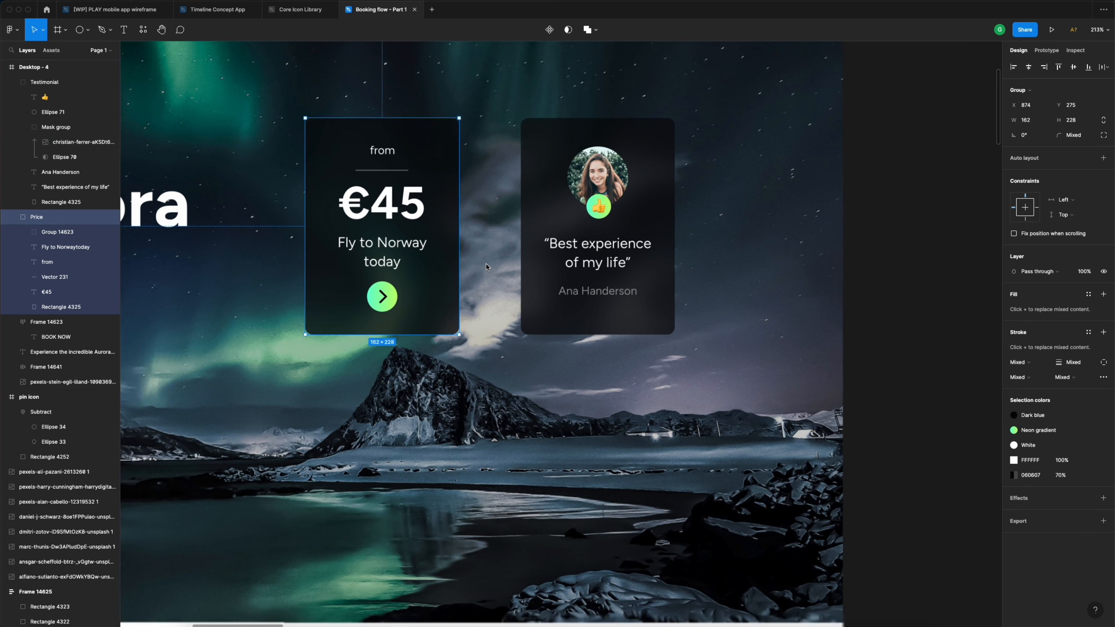
scroll(486, 266, left, 5)
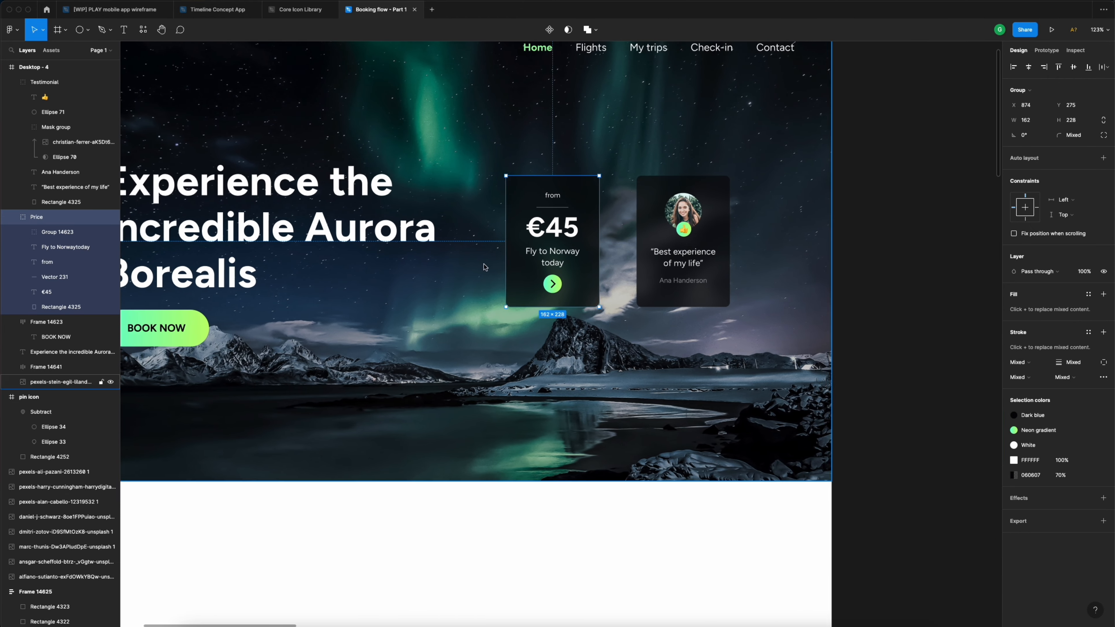
scroll(561, 263, up, 3)
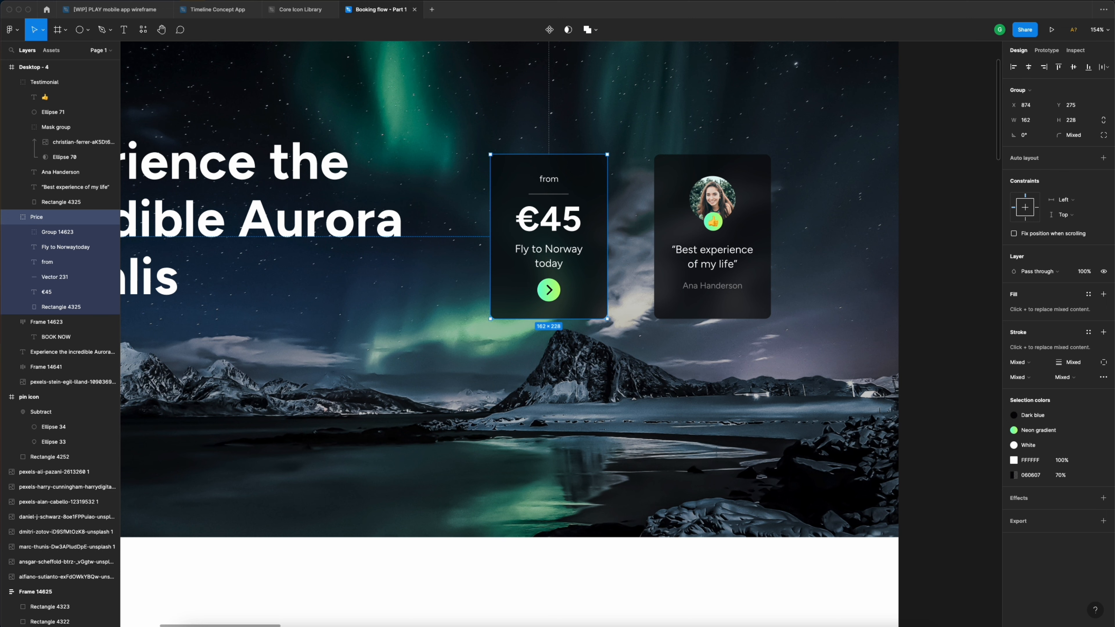
click(743, 190)
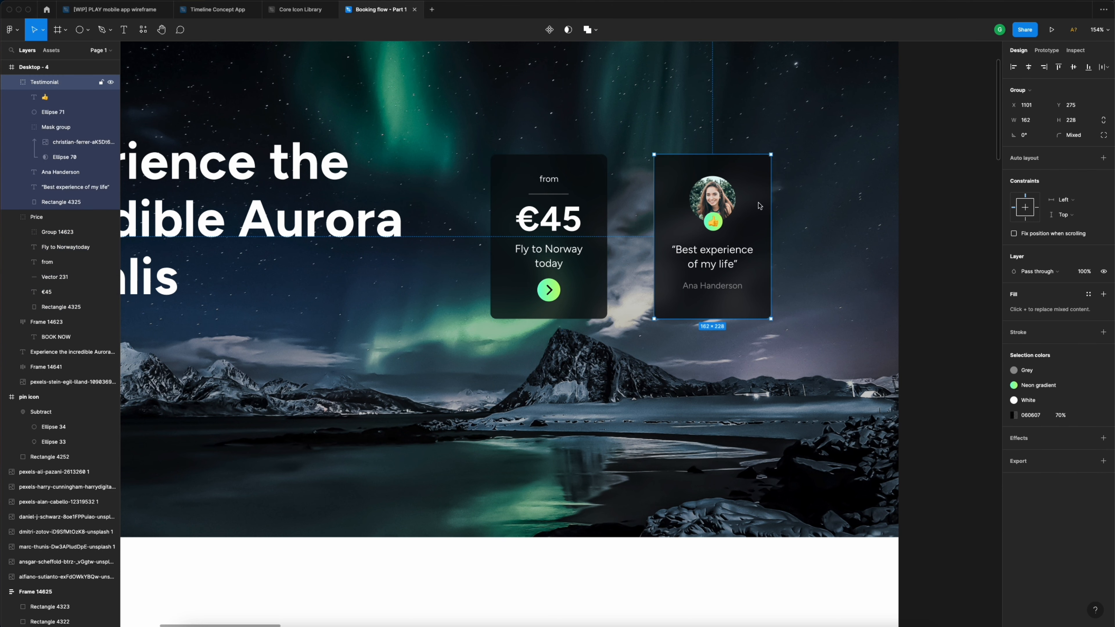
scroll(761, 204, down, 3)
scroll(761, 205, up, 3)
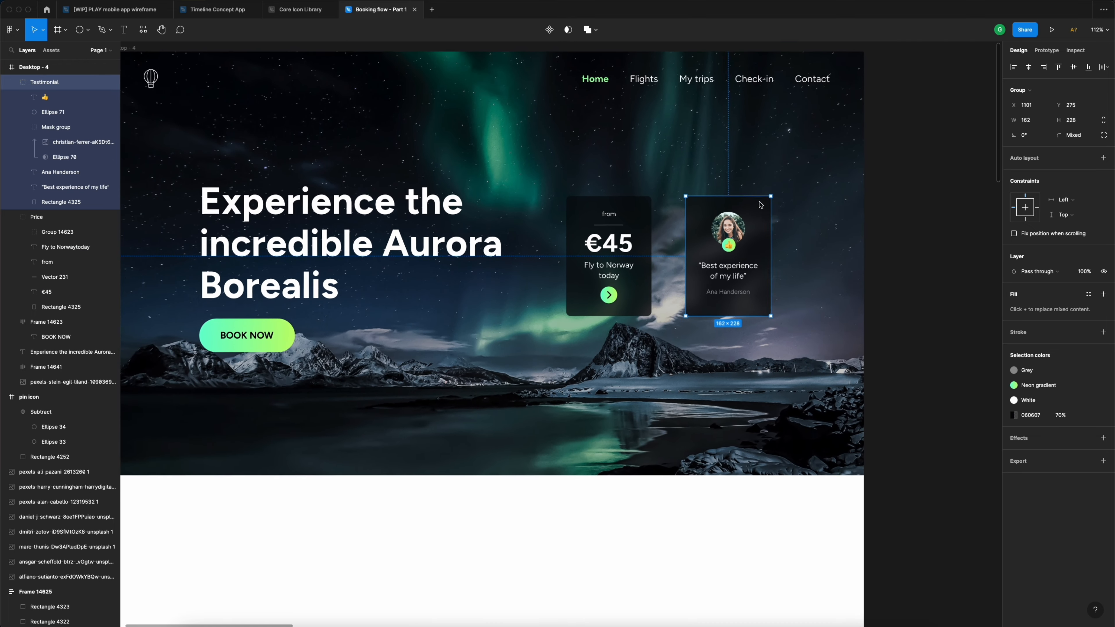
scroll(763, 207, down, 3)
scroll(763, 208, up, 4)
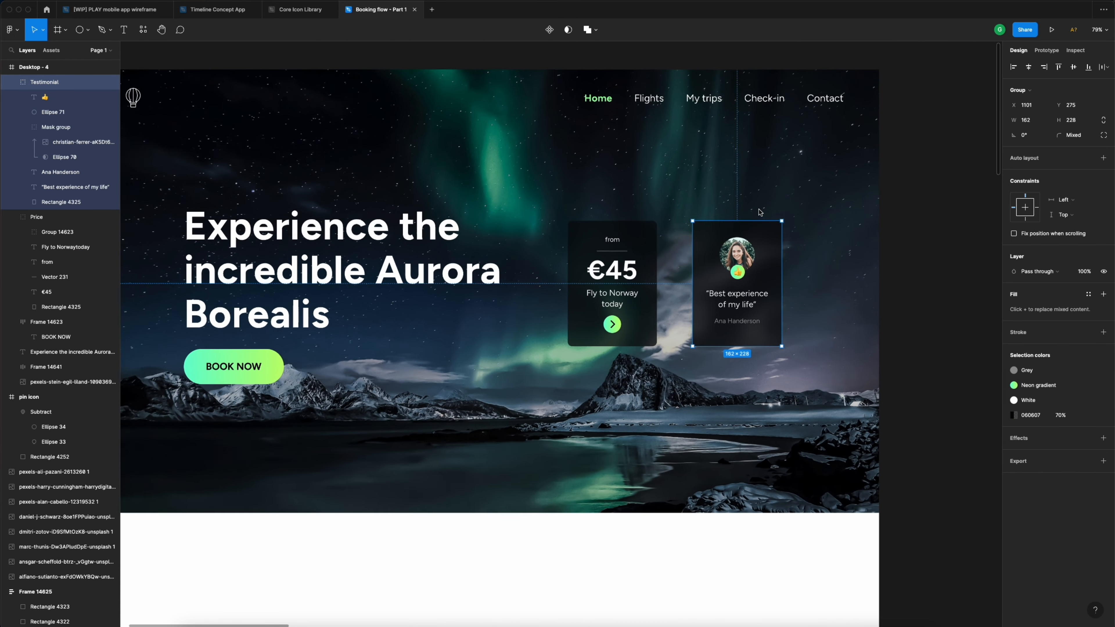
click(1038, 136)
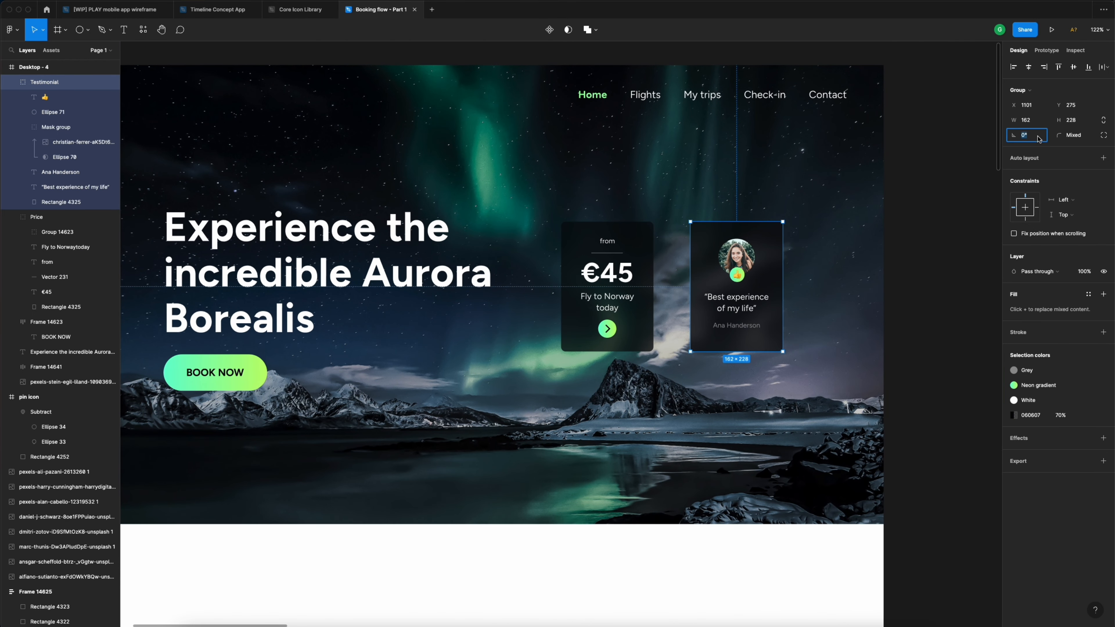
text(-15)
key(Return)
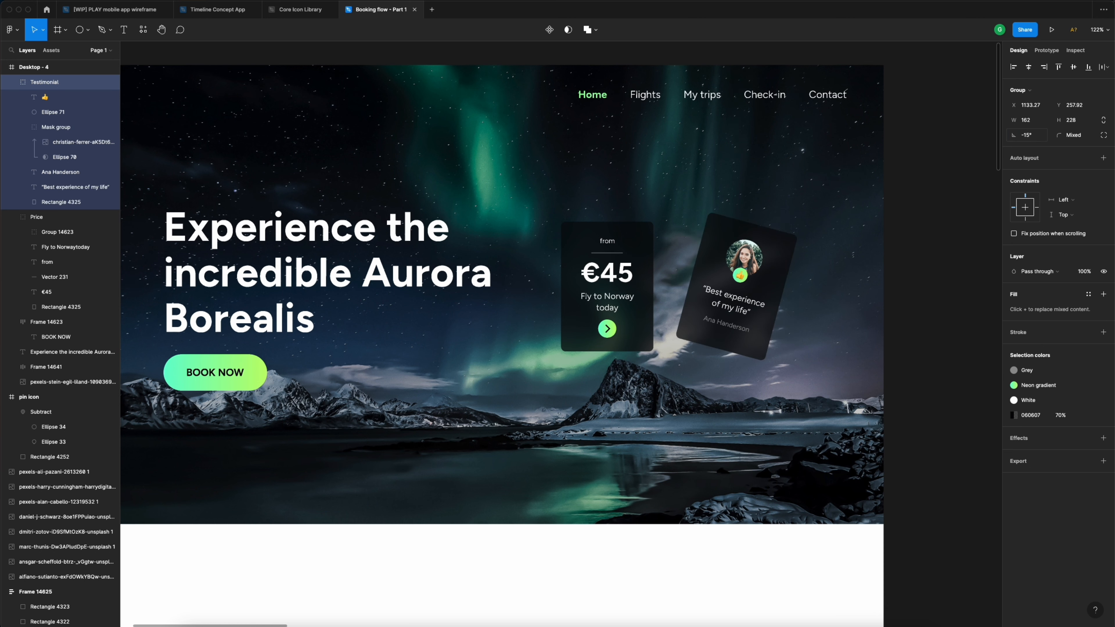
- Rotate the price card to 15°
click(617, 276)
click(1039, 139)
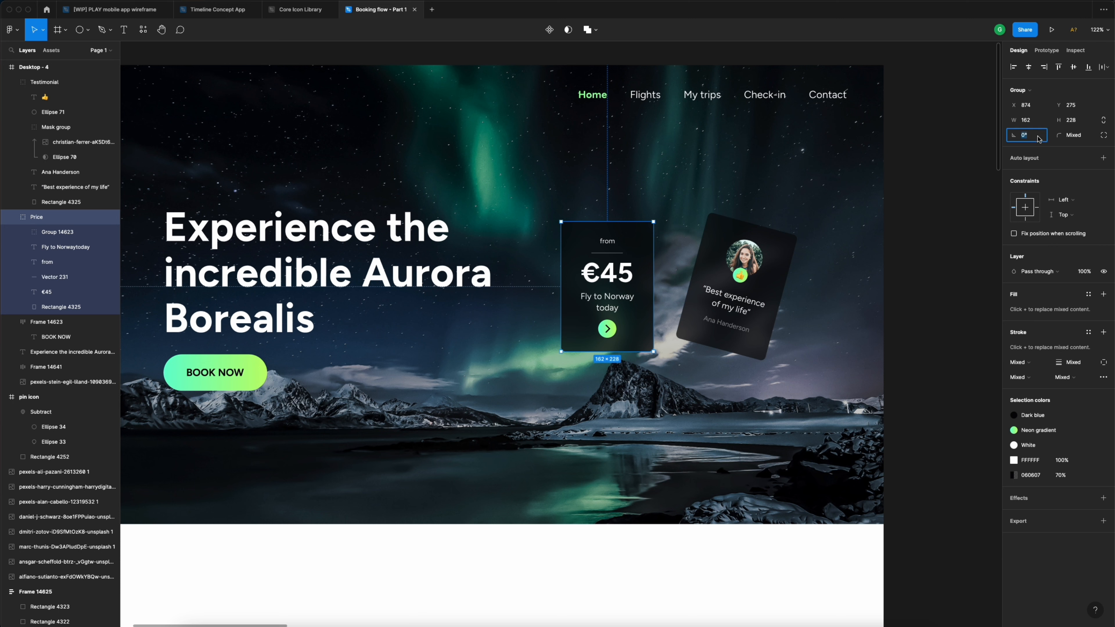
text(15)
key(Return)
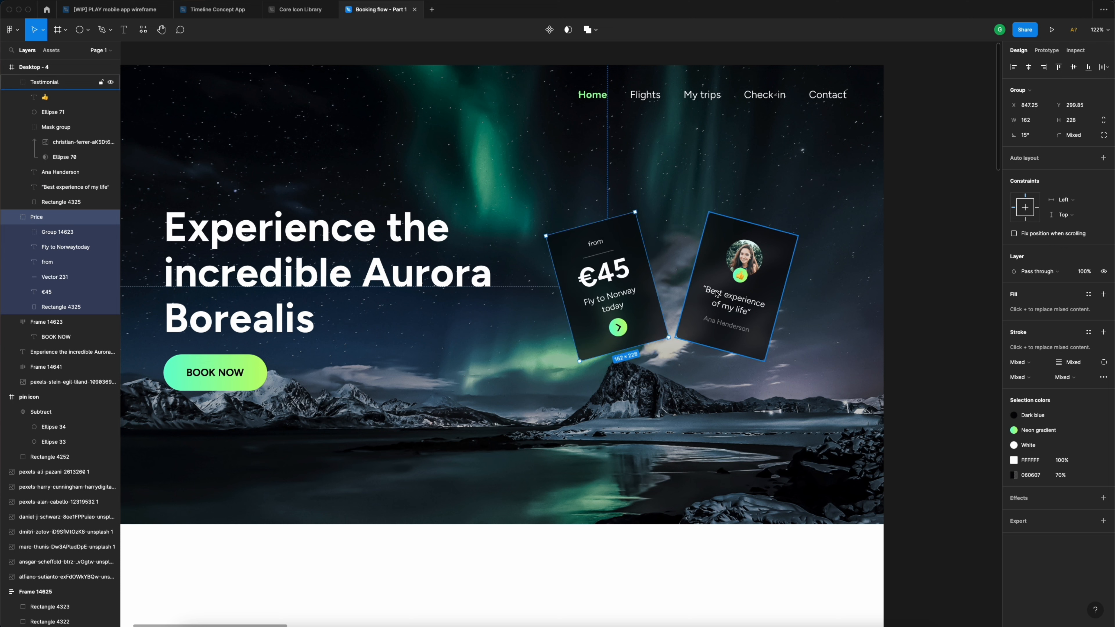
- Shift the price card down-right and the testimonial card up-right so they overlap
drag(626, 266, 647, 309)
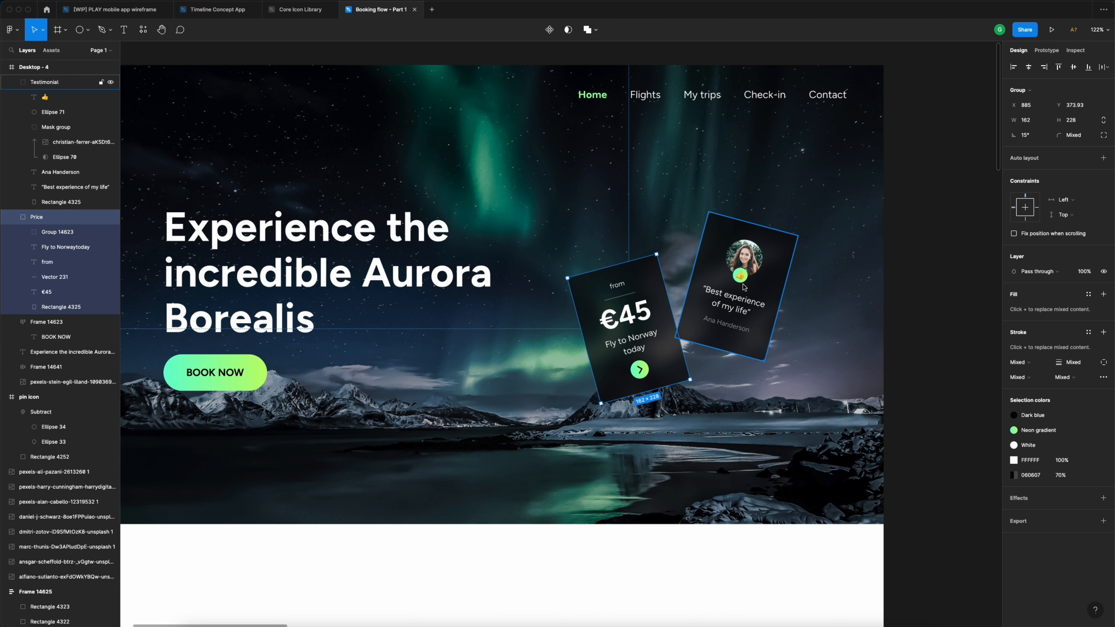
drag(728, 308, 763, 292)
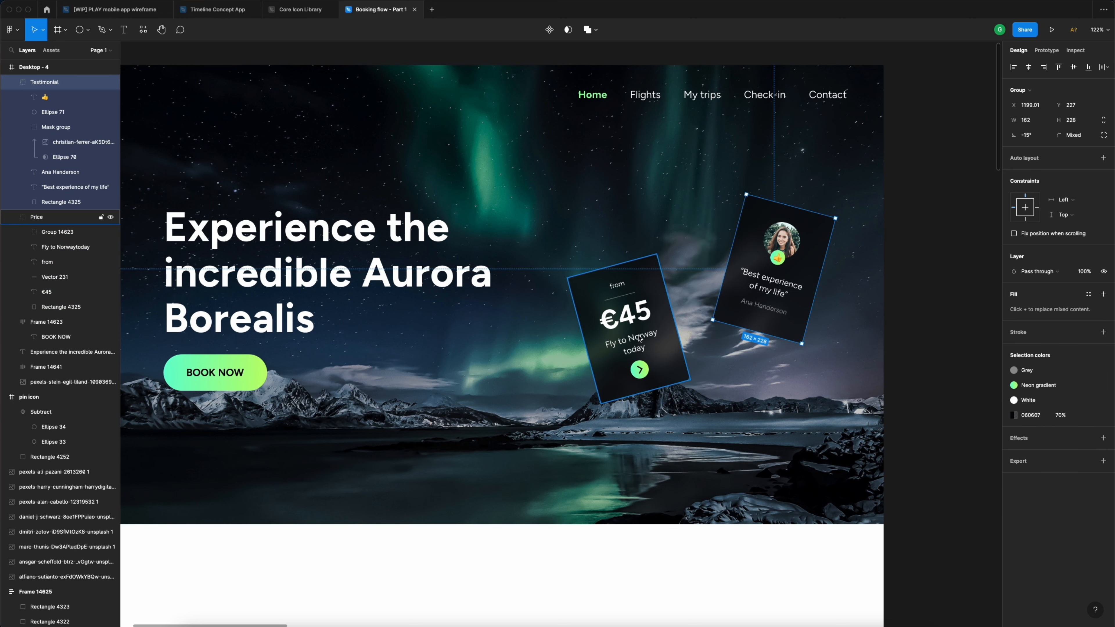
drag(640, 339, 686, 331)
scroll(683, 329, down, 3)
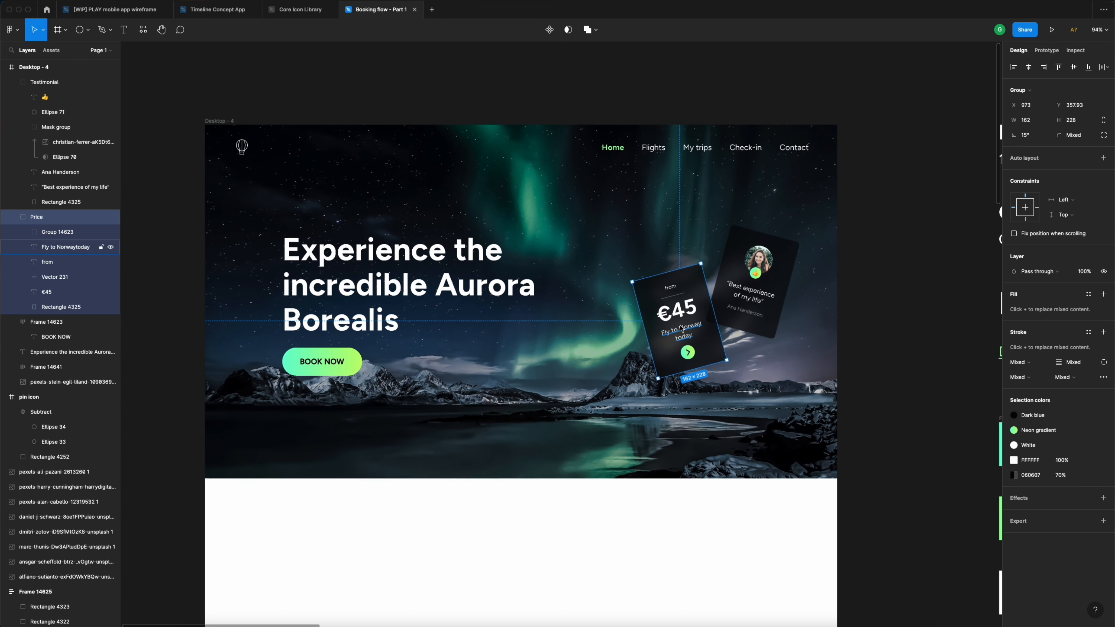
click(876, 253)
scroll(669, 279, up, 3)
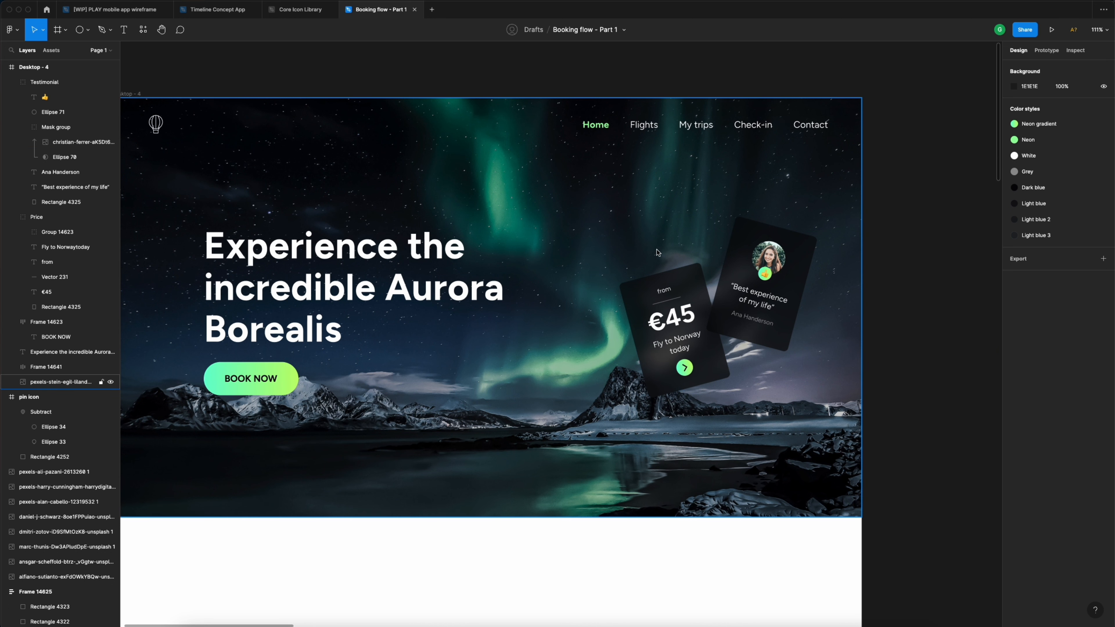
- Draw a trial circle above the price card, then delete it
key(o)
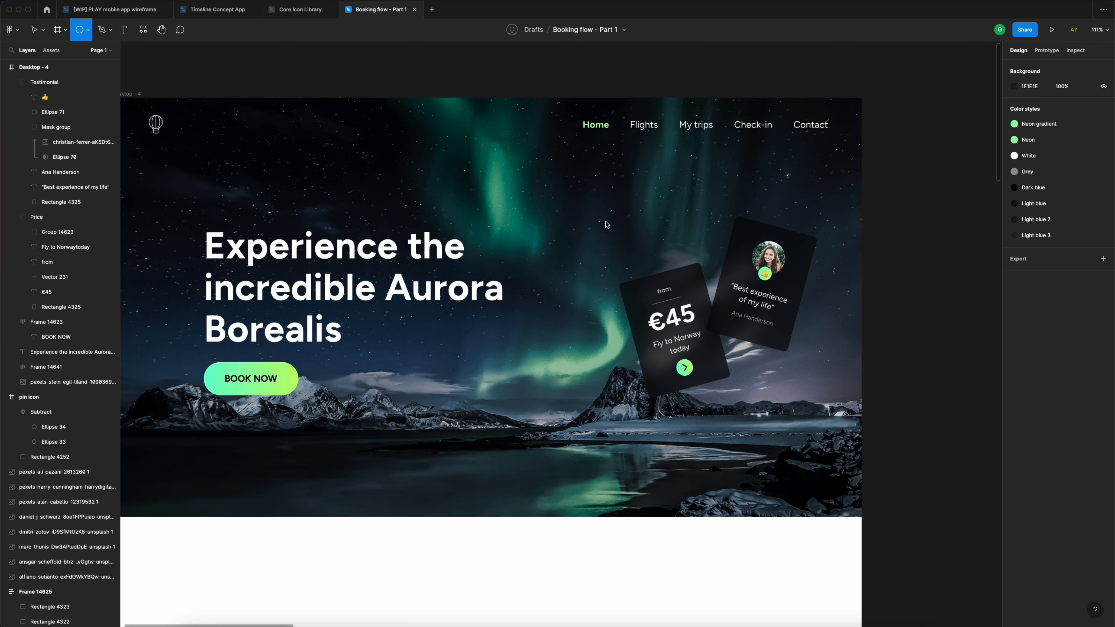
drag(597, 209, 671, 284)
drag(640, 247, 606, 240)
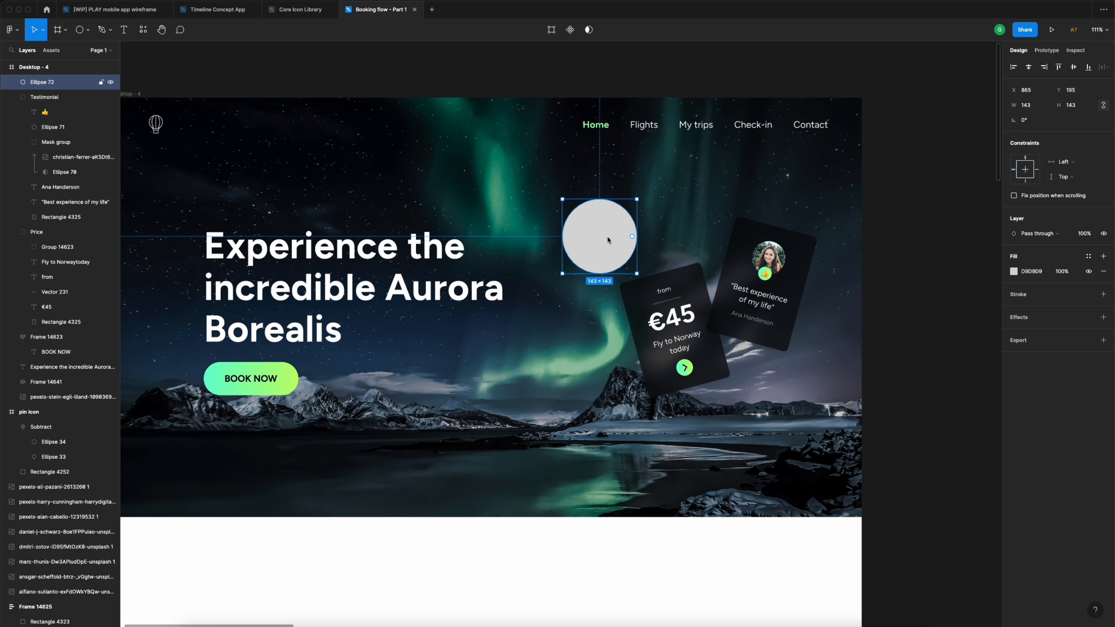
key(Delete)
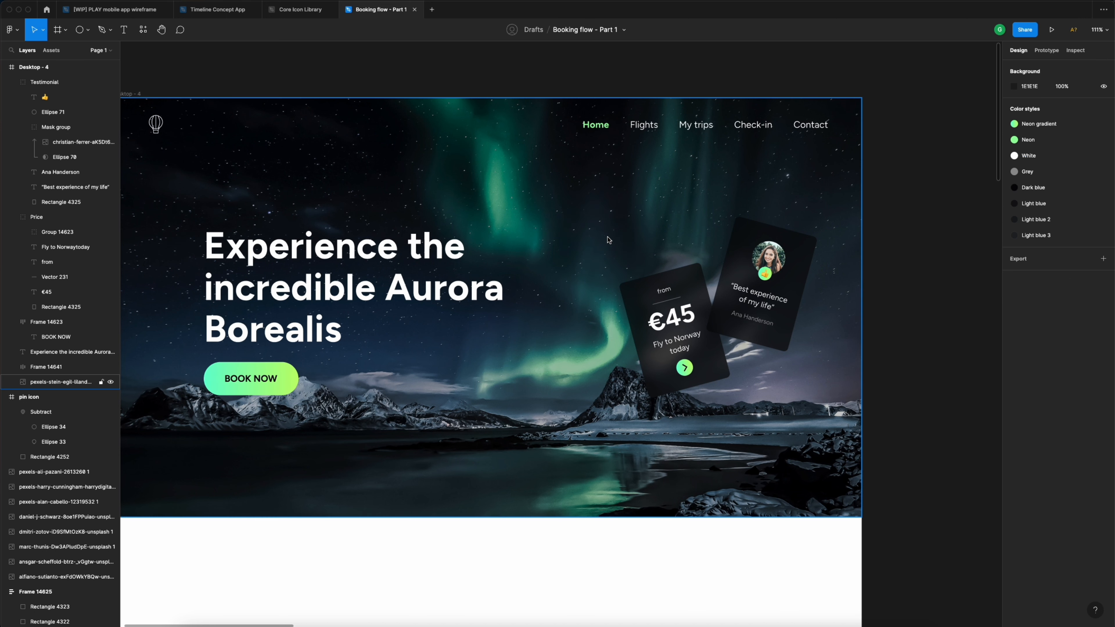
- Add a 'VISIT BORWAY TODAY' text line above the cards in Figtree
key(t)
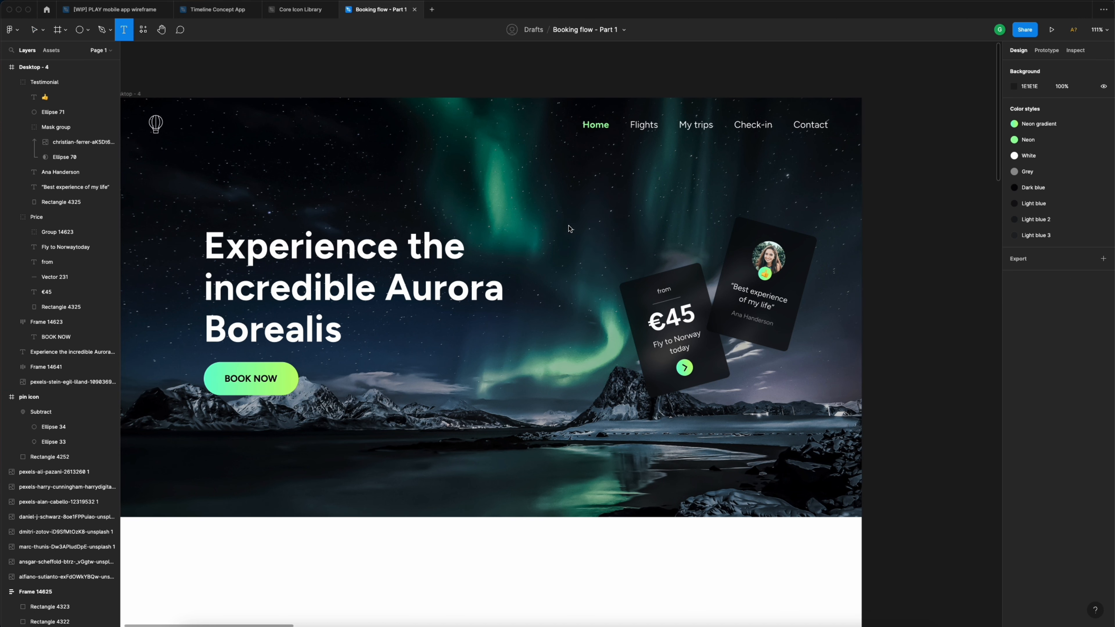
click(569, 230)
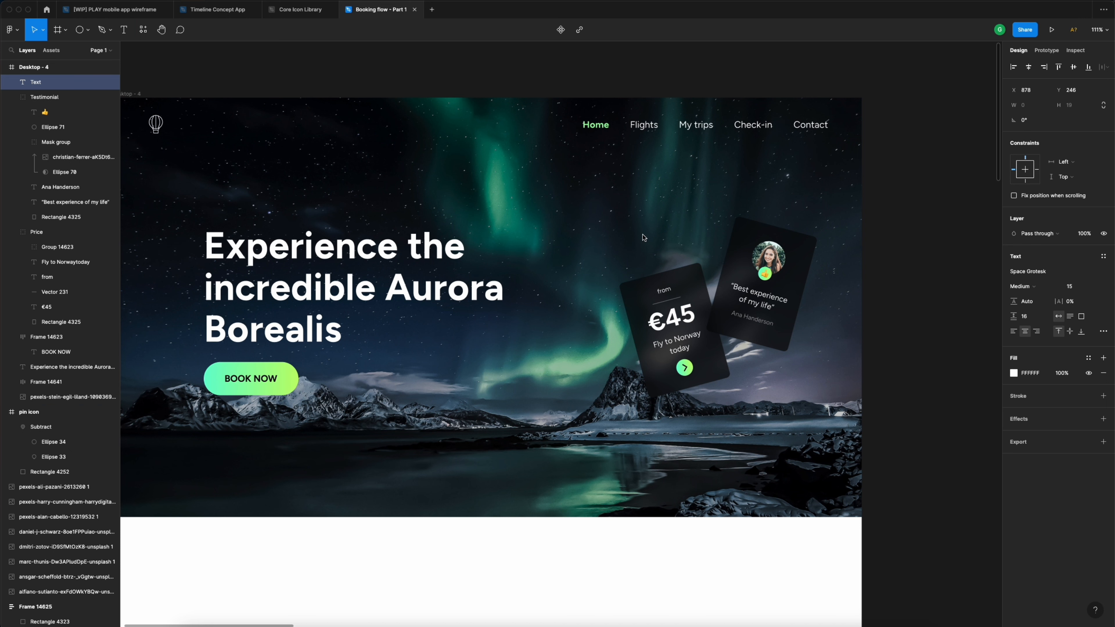
text(VISIT BORWAY)
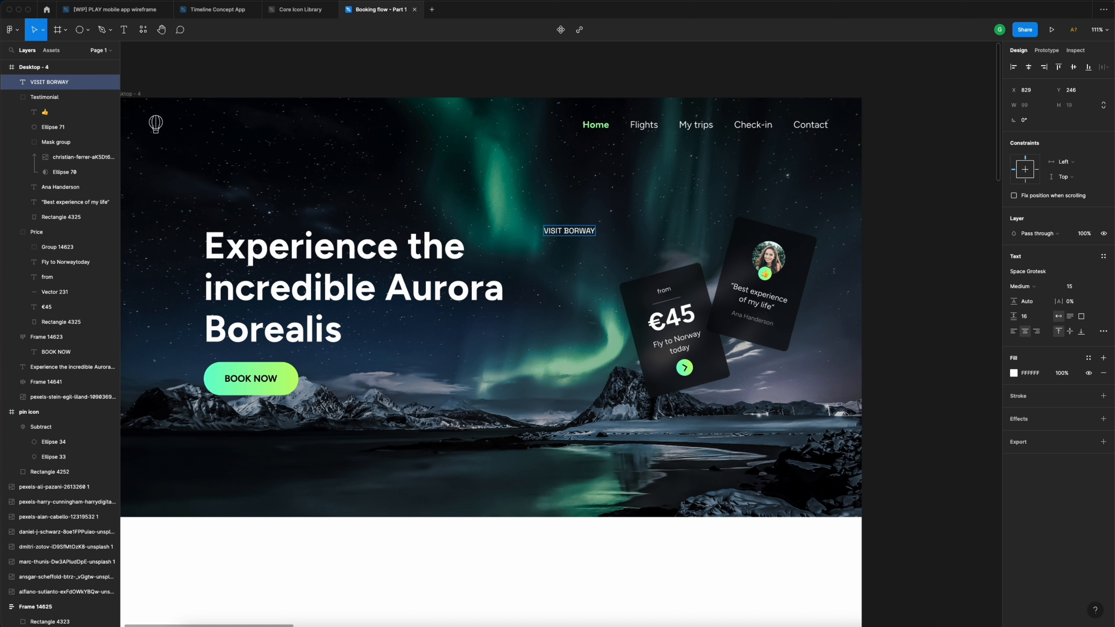
text( TODAY)
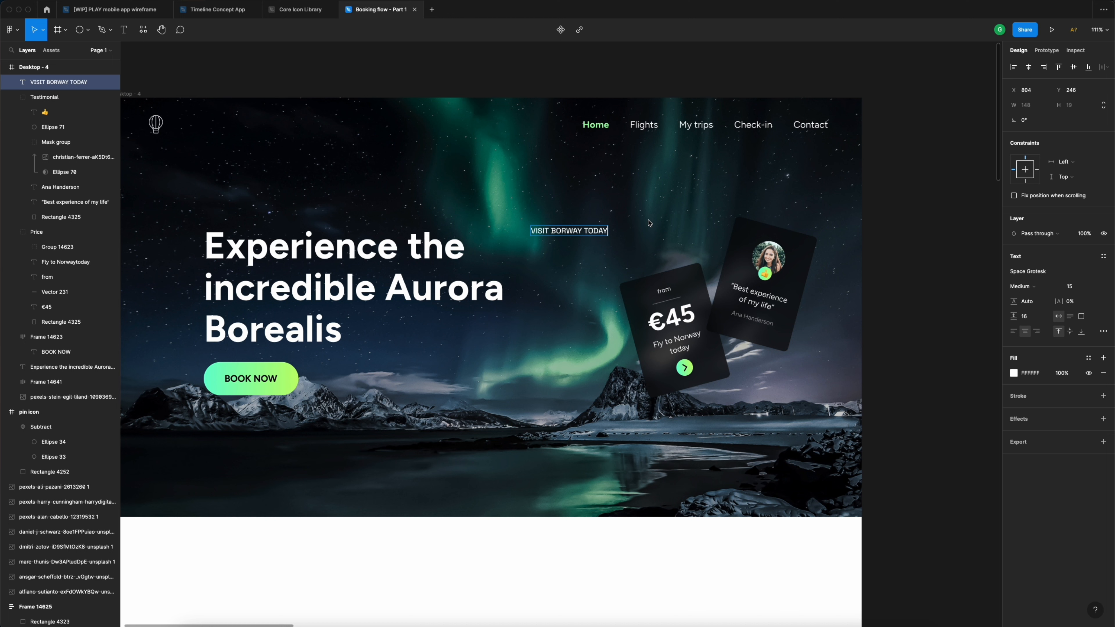
key(Escape)
click(1049, 271)
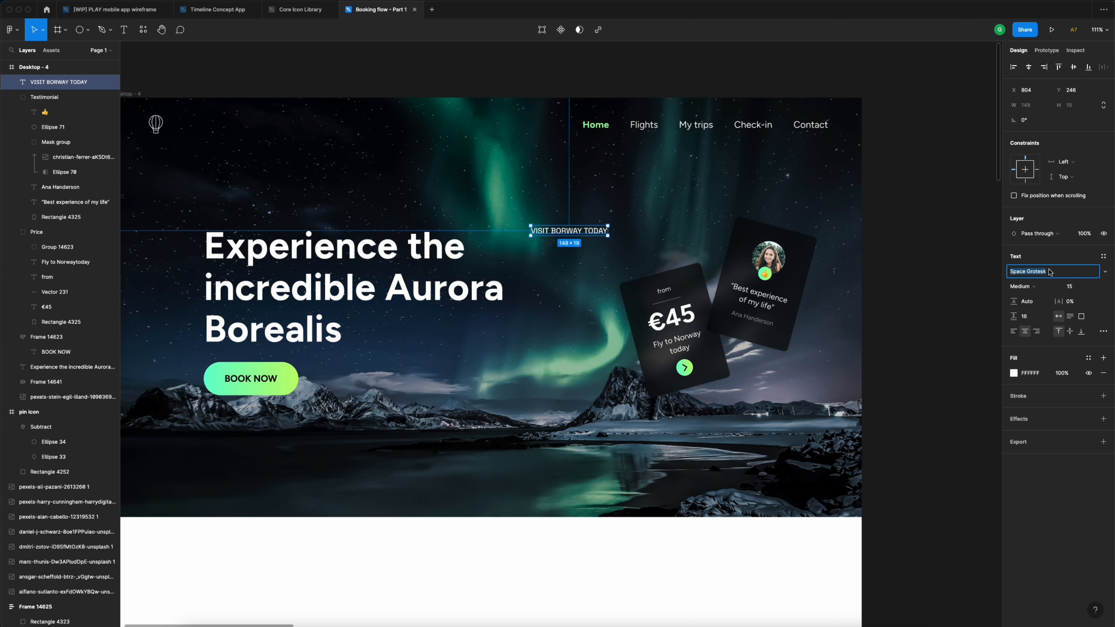
text(Figtree)
key(Return)
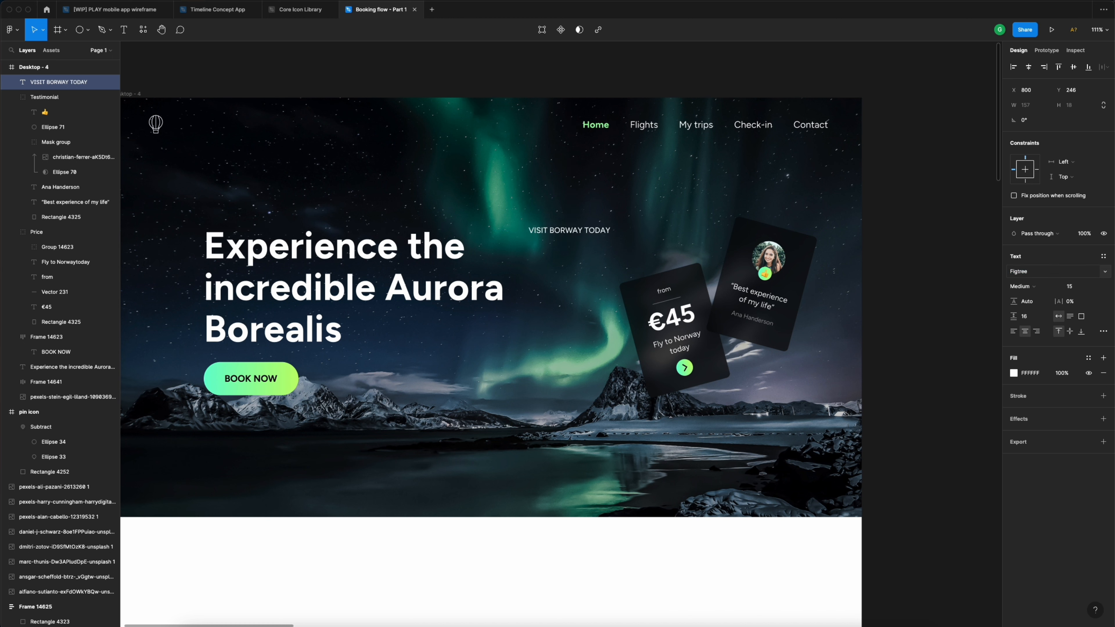
- Correct the text to 'VISIT NORWAY TODAY', move it right, and set 2% letter spacing
double_click(560, 234)
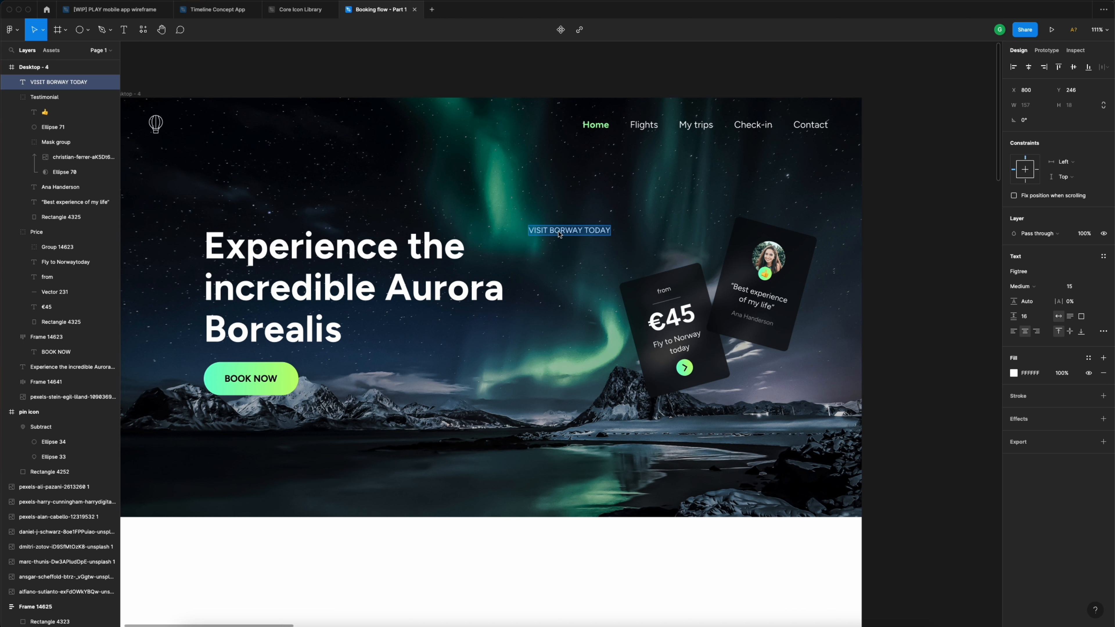
click(556, 233)
key(BackSpace)
text(N)
key(Escape)
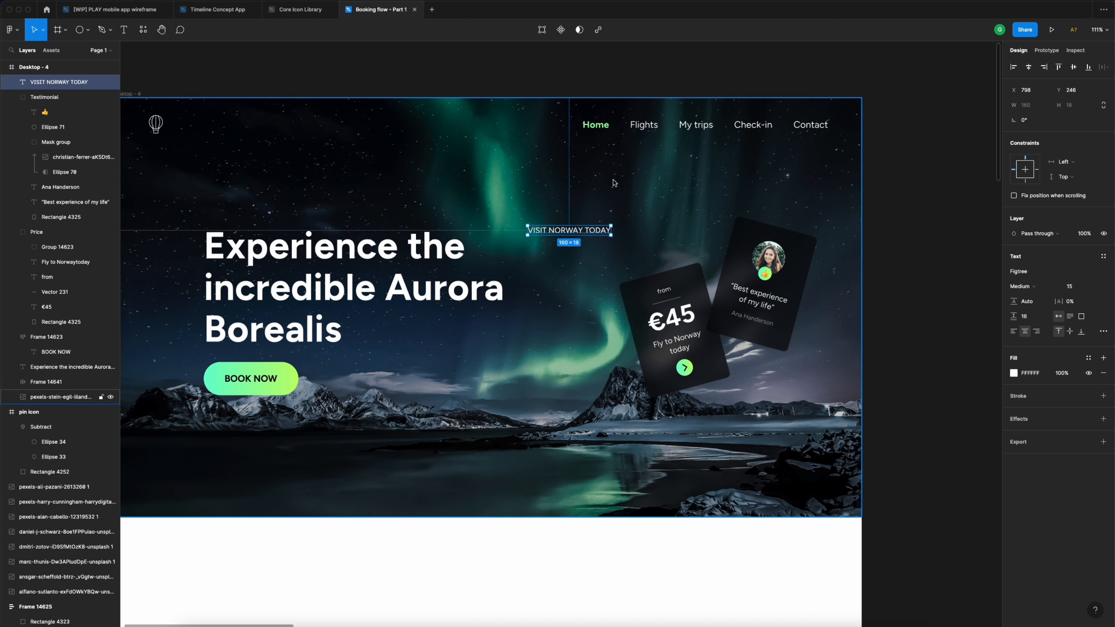
drag(589, 234, 614, 240)
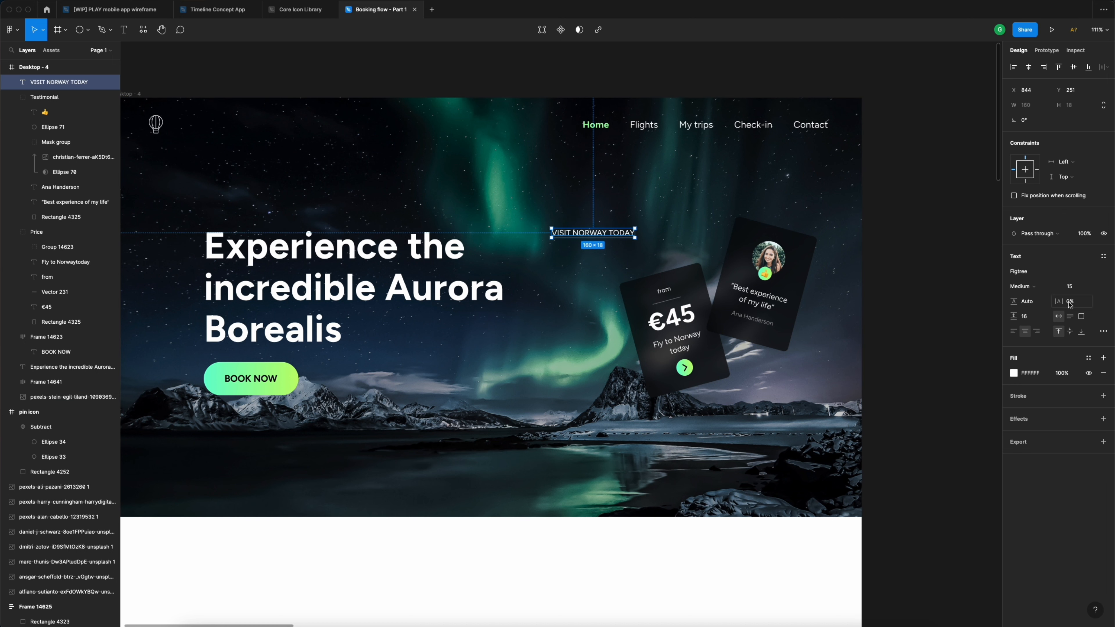
click(1083, 305)
- Raise the letter spacing through 2%, 5%, 8% and 15%, settling on 20%
text(2)
key(Return)
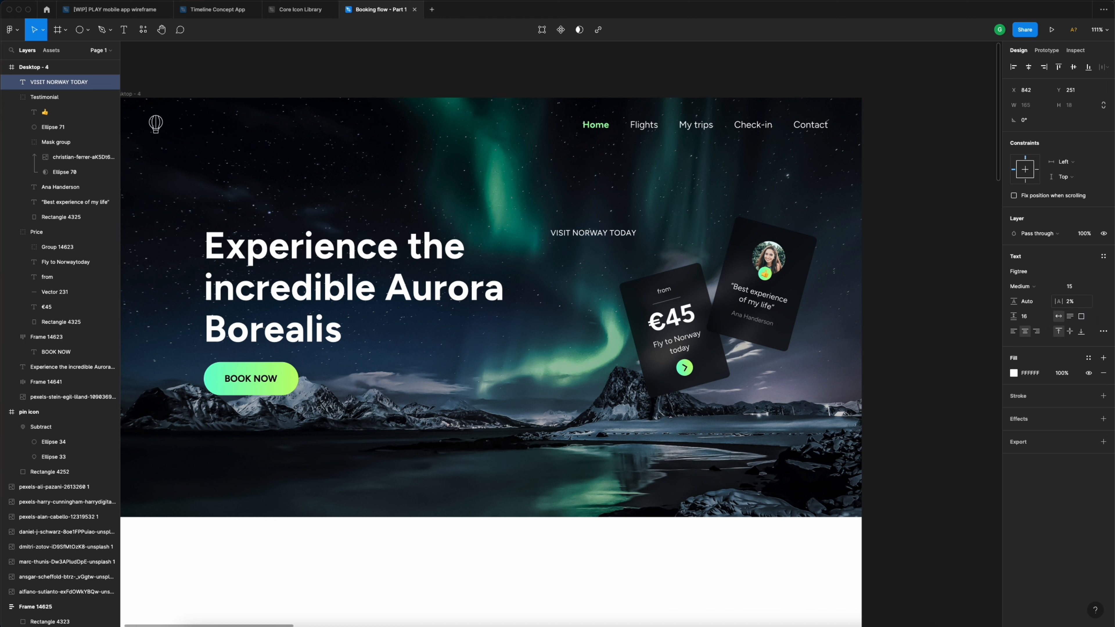
click(1082, 305)
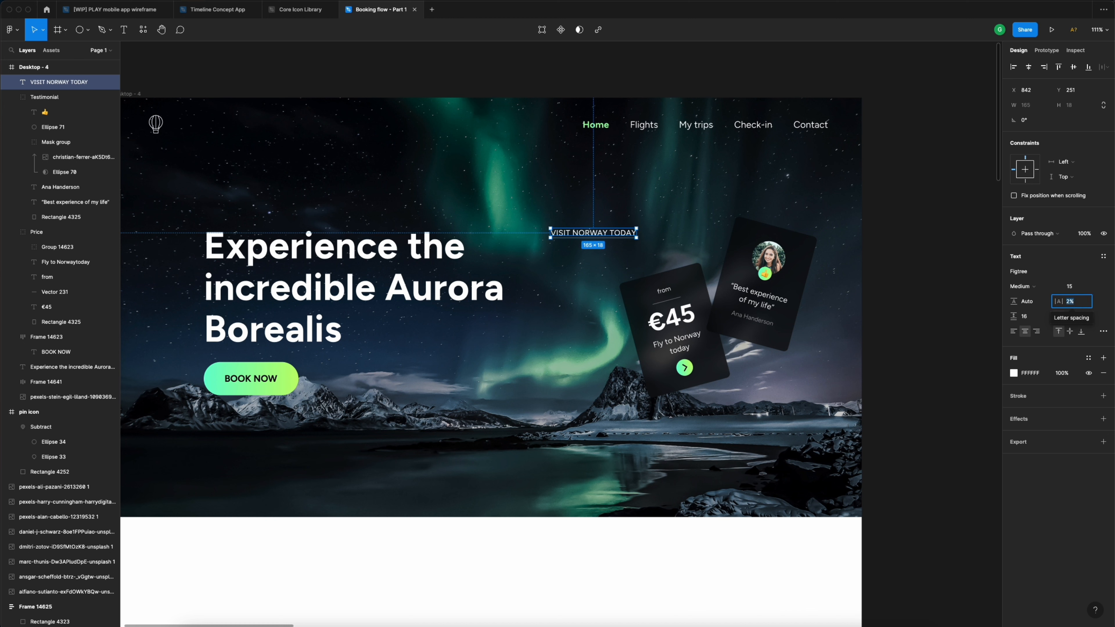
text(5)
key(Return)
click(1085, 302)
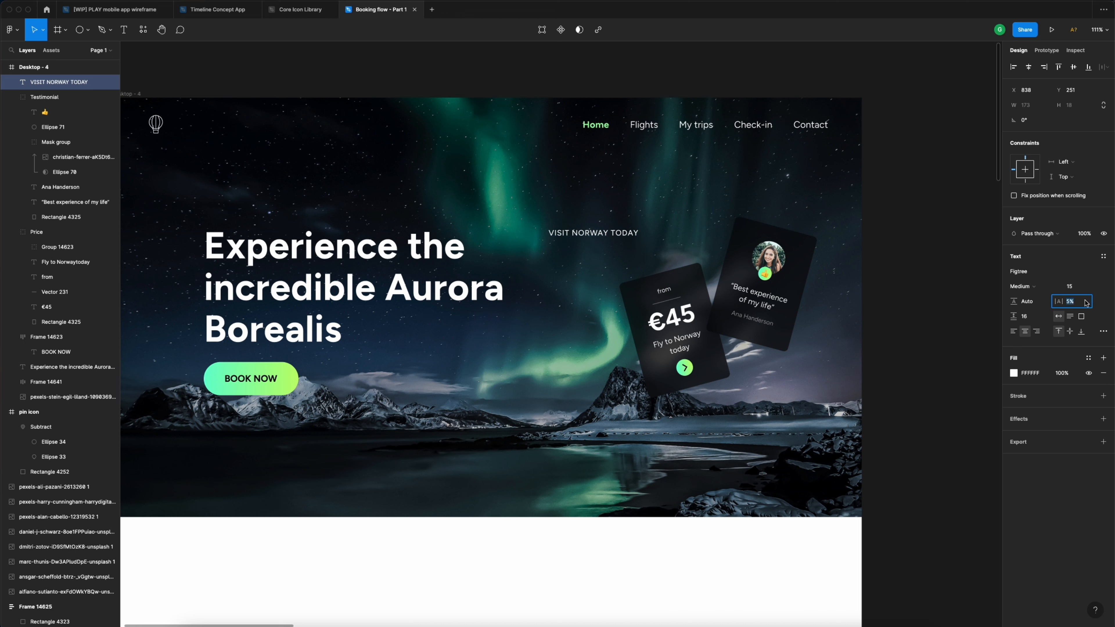
text(8)
key(Return)
click(1085, 303)
text(15)
key(Return)
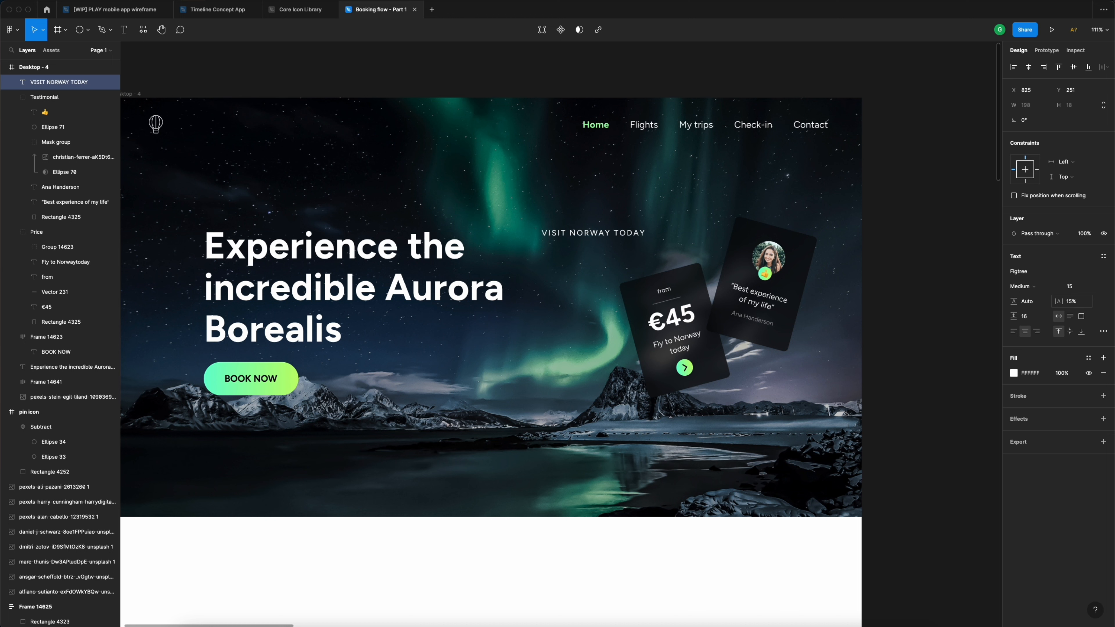
click(1086, 303)
text(20)
key(Return)
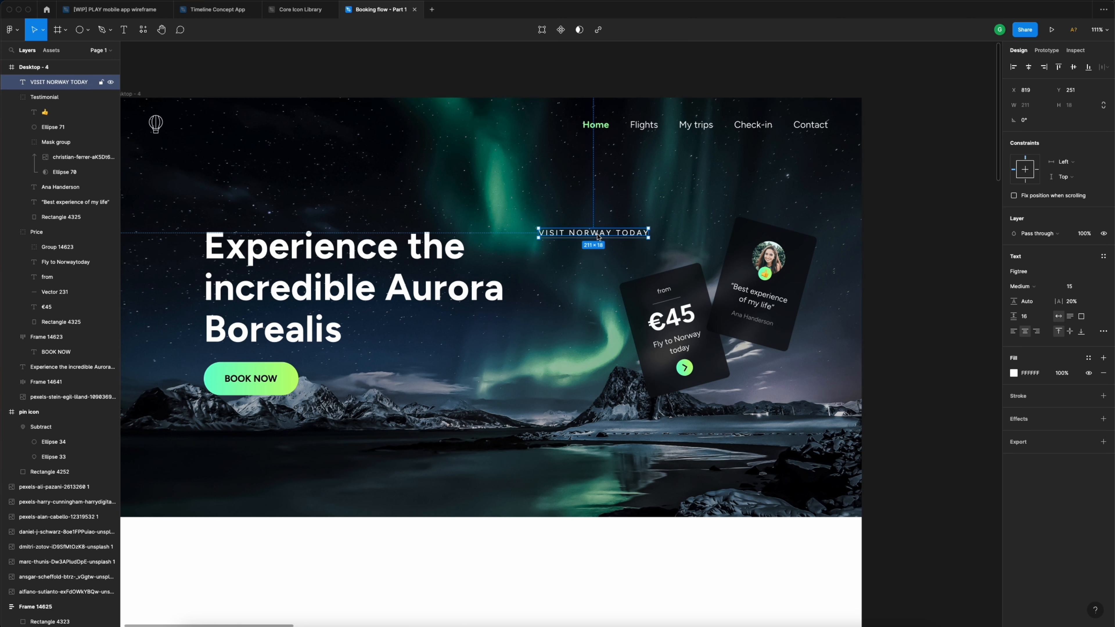
- Paste a second 'VISIT NORWAY TODAY' after the phrase on the same line
scroll(589, 236, right, 2)
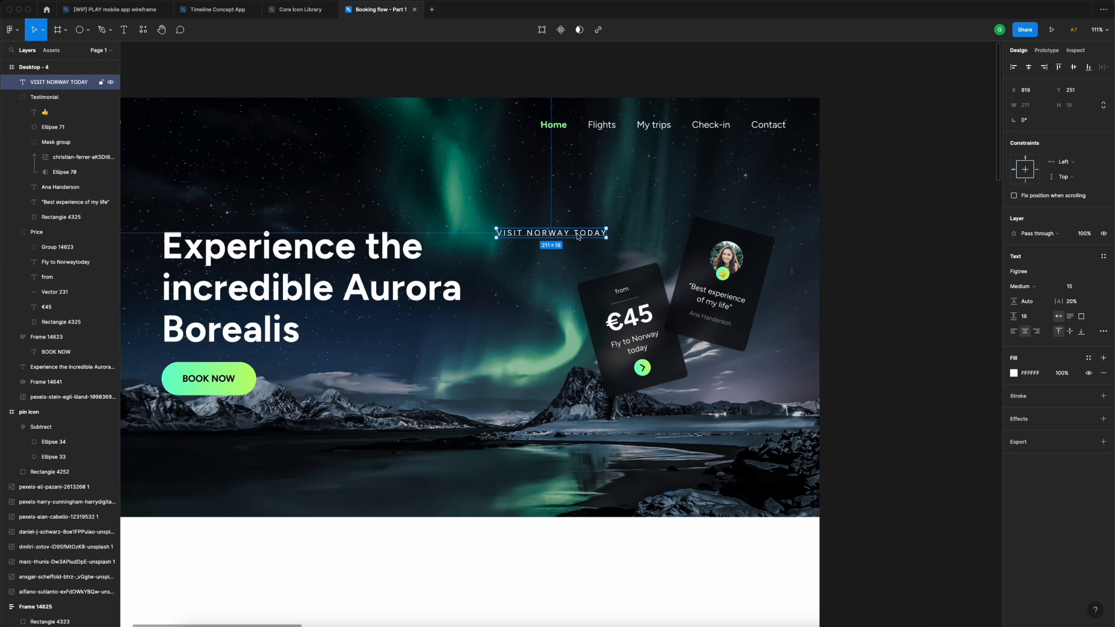
double_click(556, 234)
key(ctrl+c)
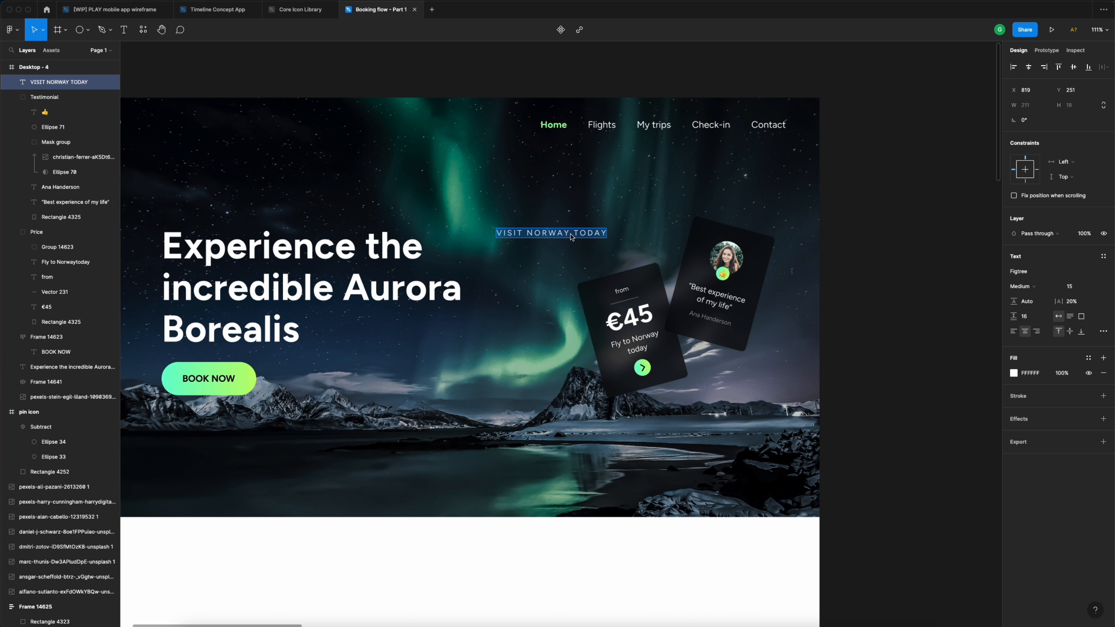
click(606, 234)
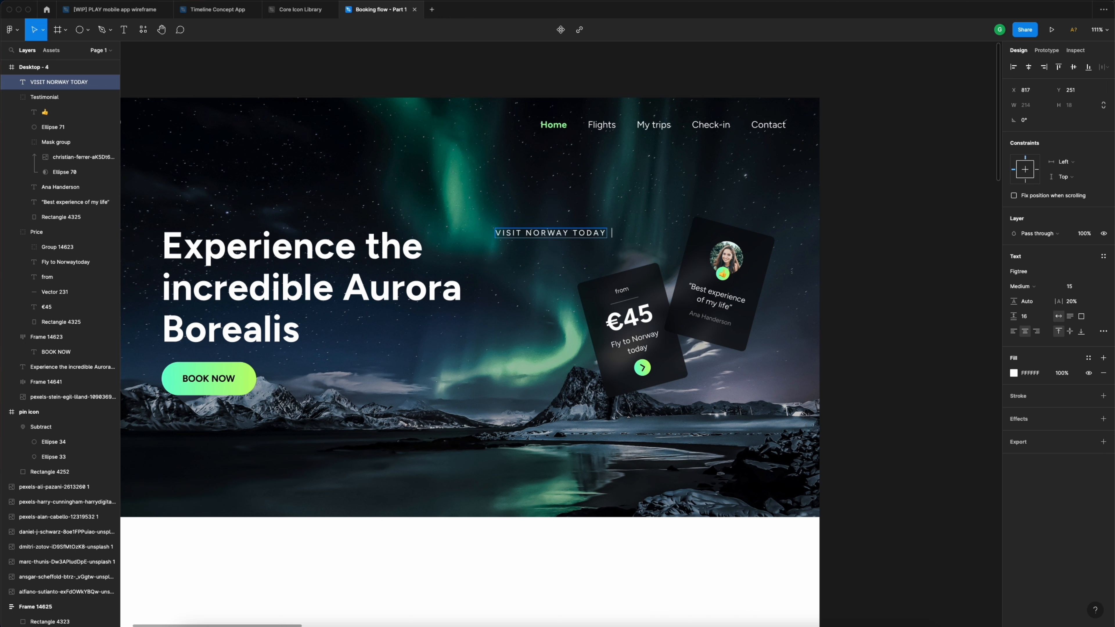
key(ctrl+v)
key(Escape)
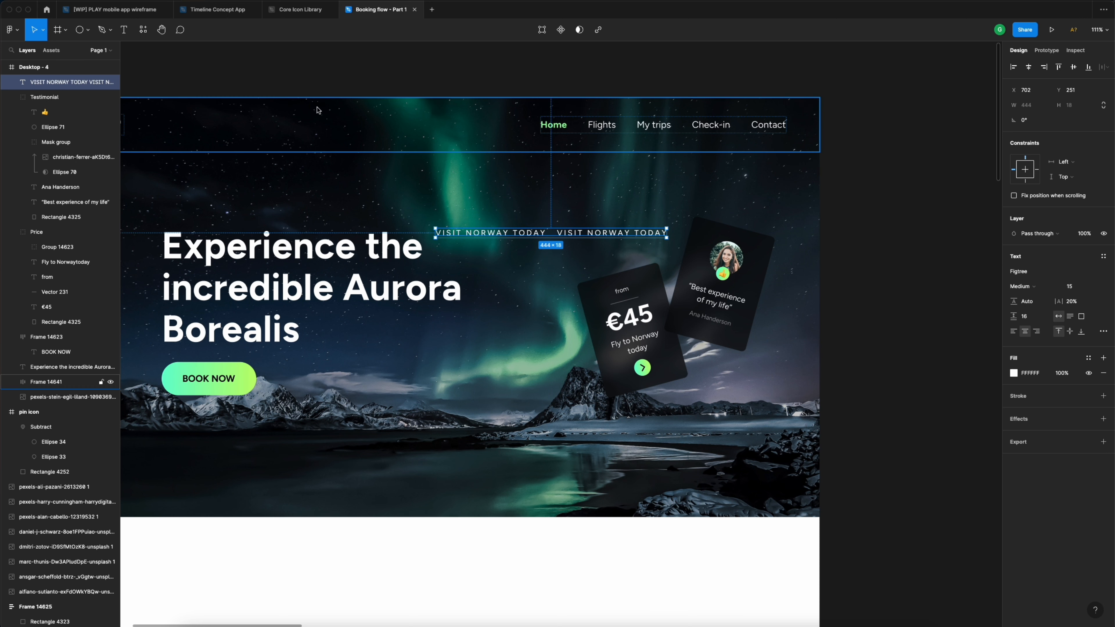
- Curve the text with the Arc plugin as a first attempt
click(197, 0)
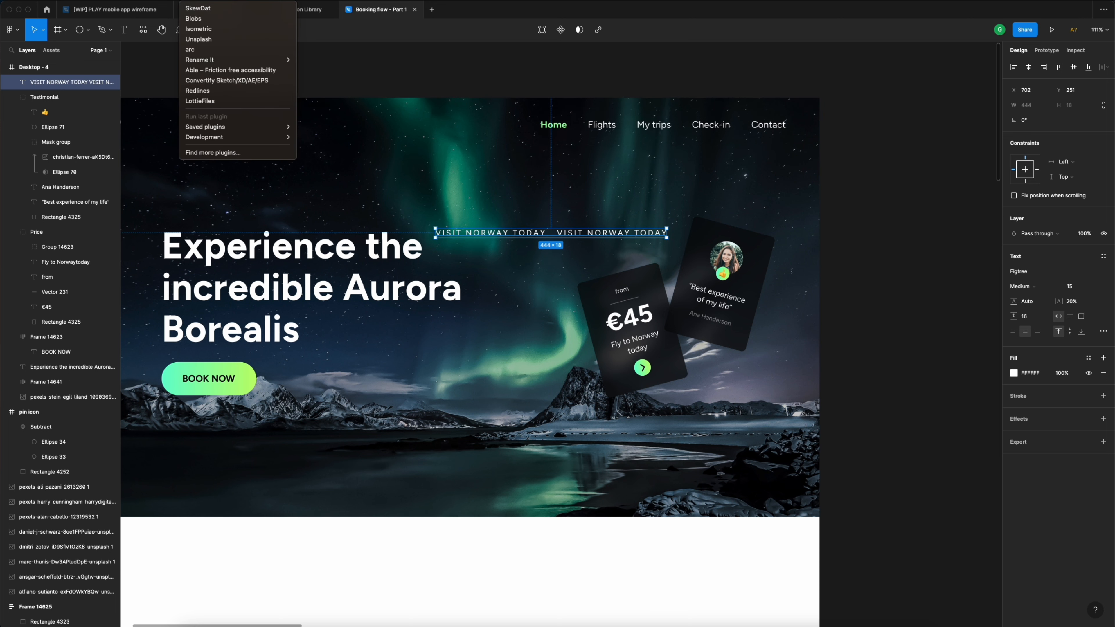
click(208, 50)
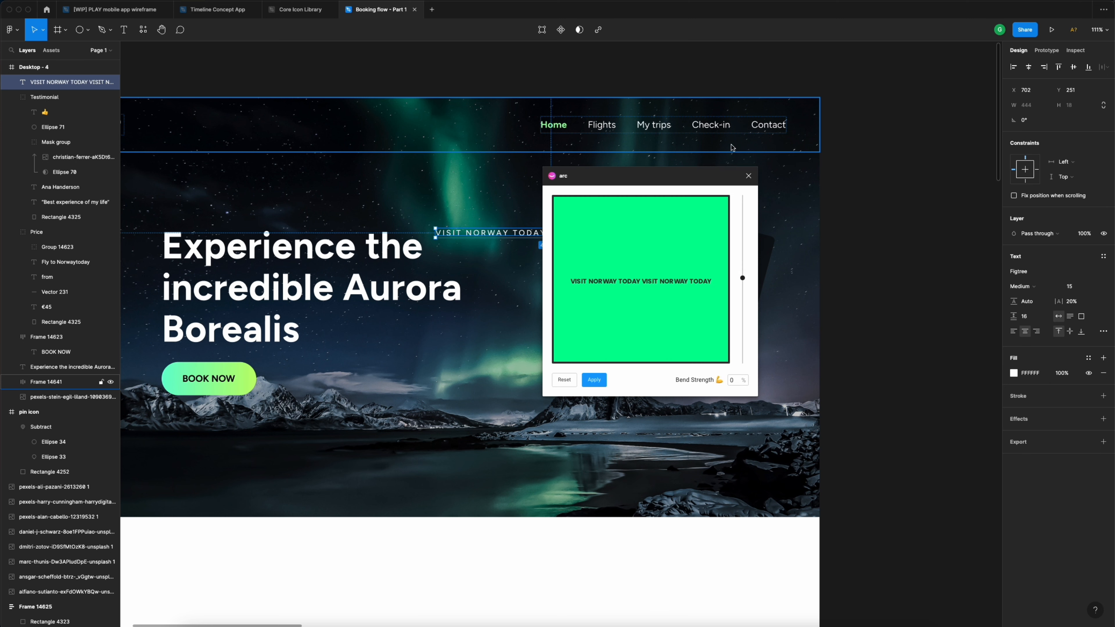
drag(653, 179, 829, 182)
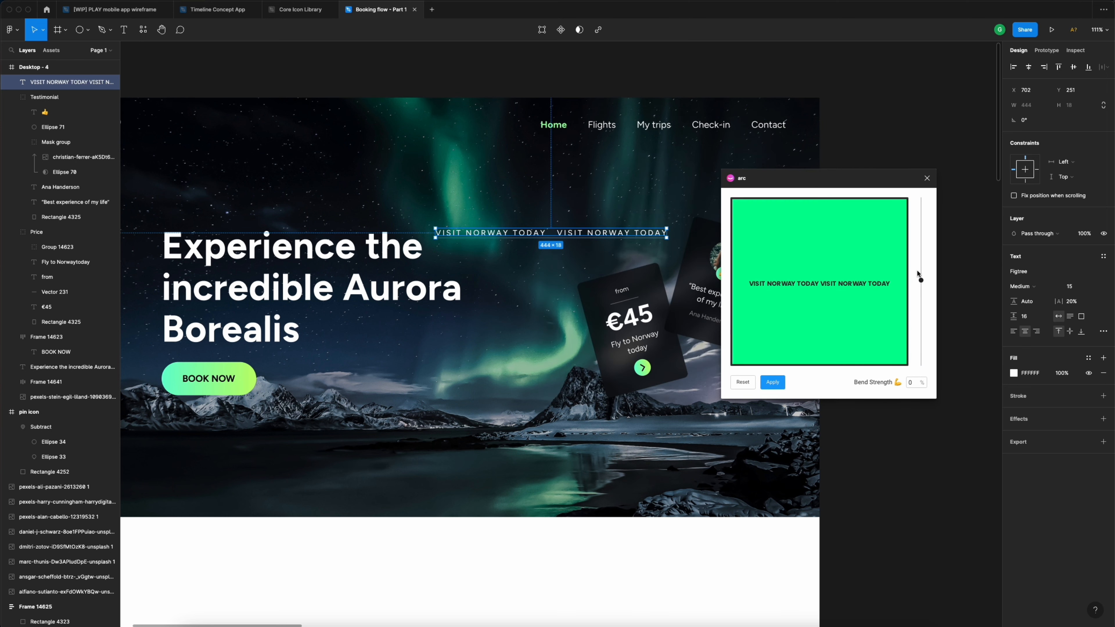
drag(922, 281, 921, 222)
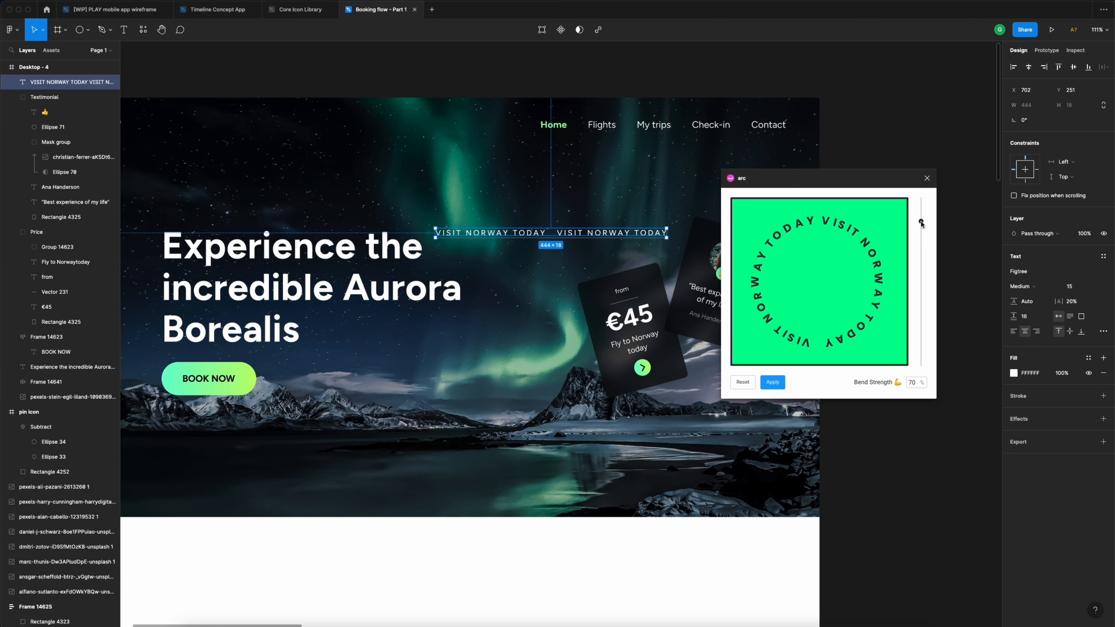
click(777, 384)
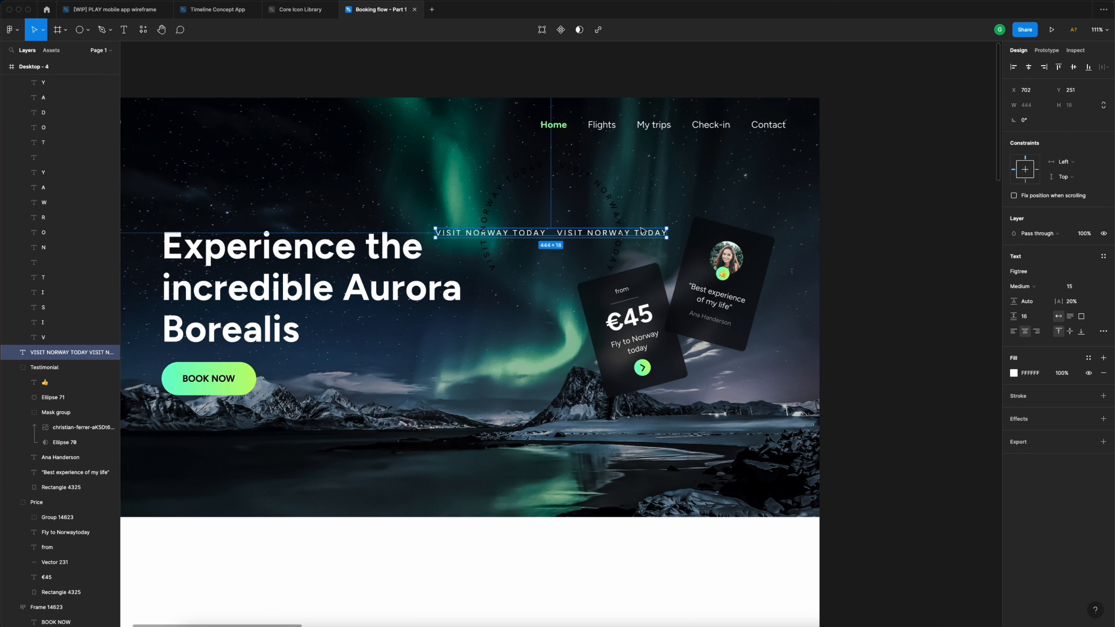
- Undo the first curve and reselect the straight VISIT NORWAY TODAY text
click(603, 191)
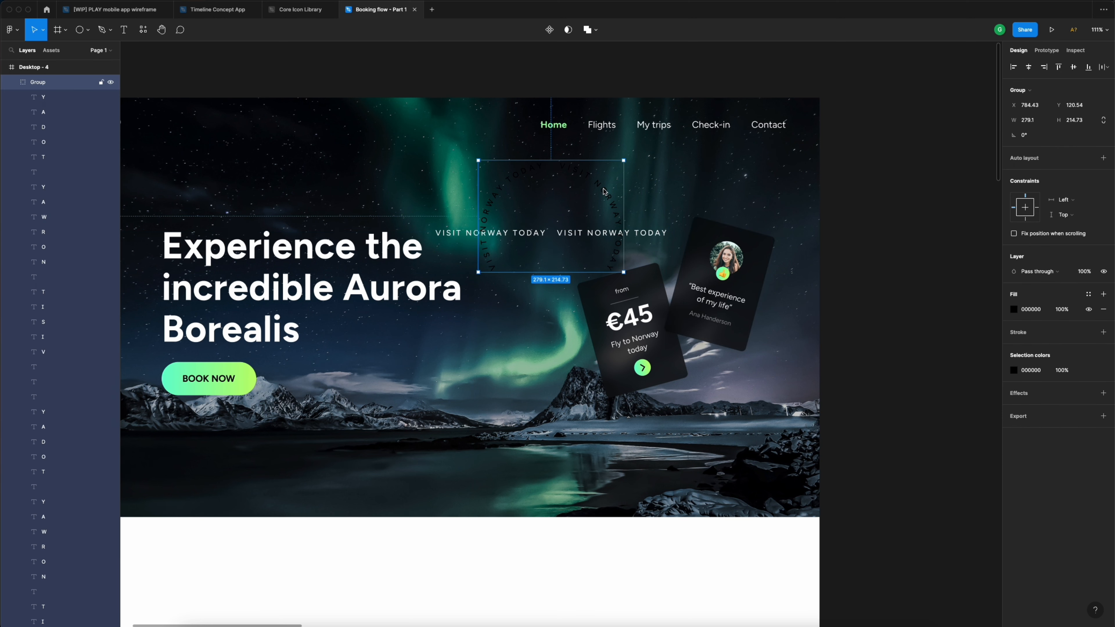
key(ctrl+z)
click(606, 235)
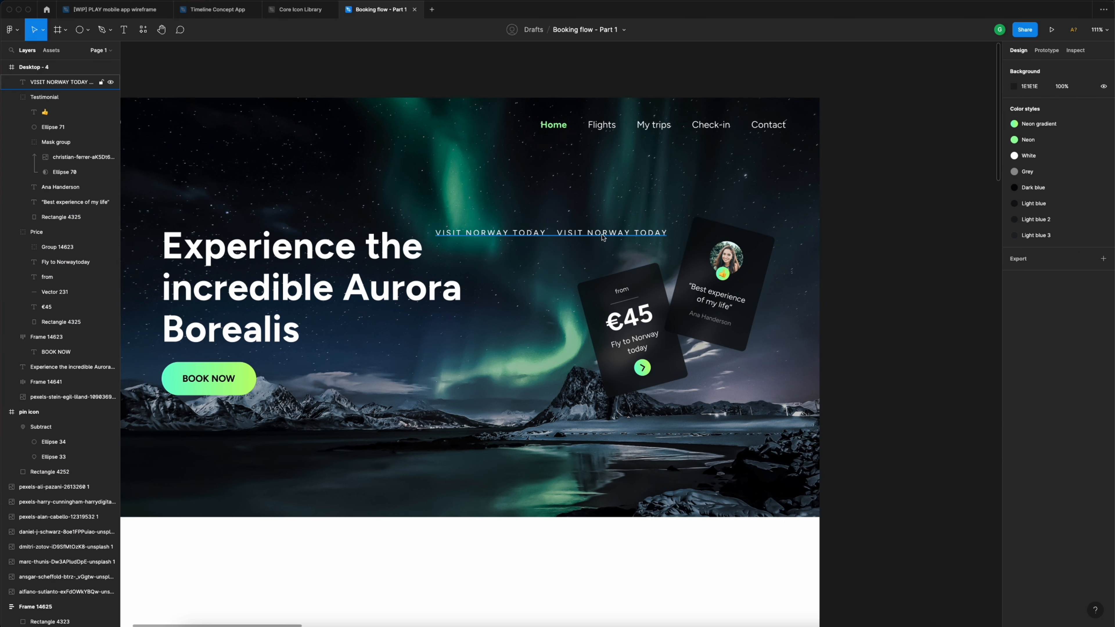
scroll(602, 237, right, 2)
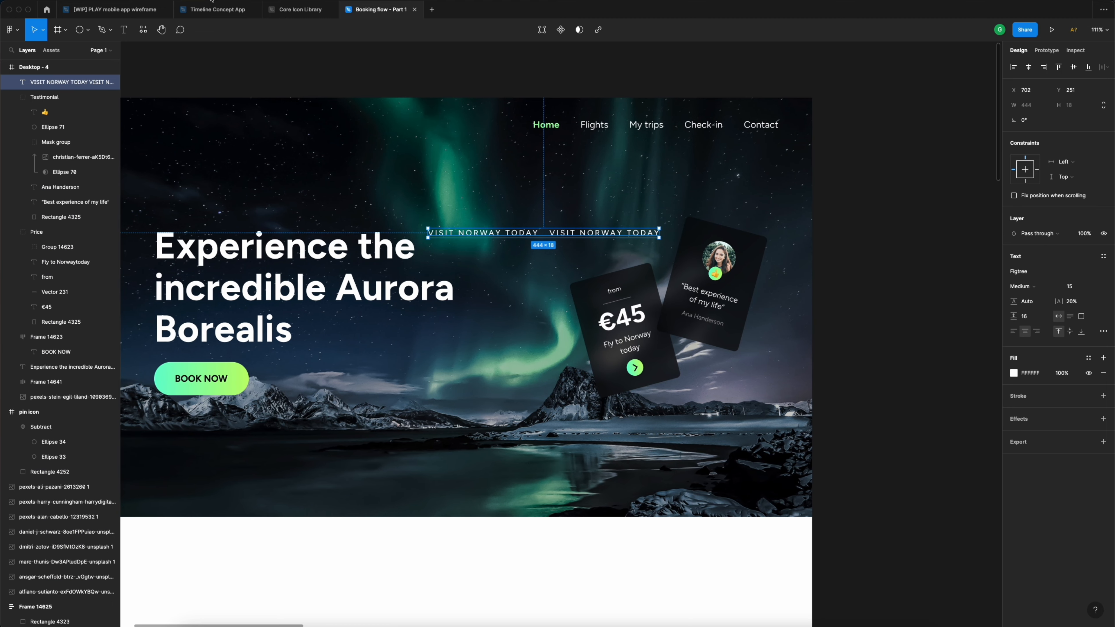
- Rerun Arc at about 92% bend strength, apply it, and select the new ring group
click(198, 1)
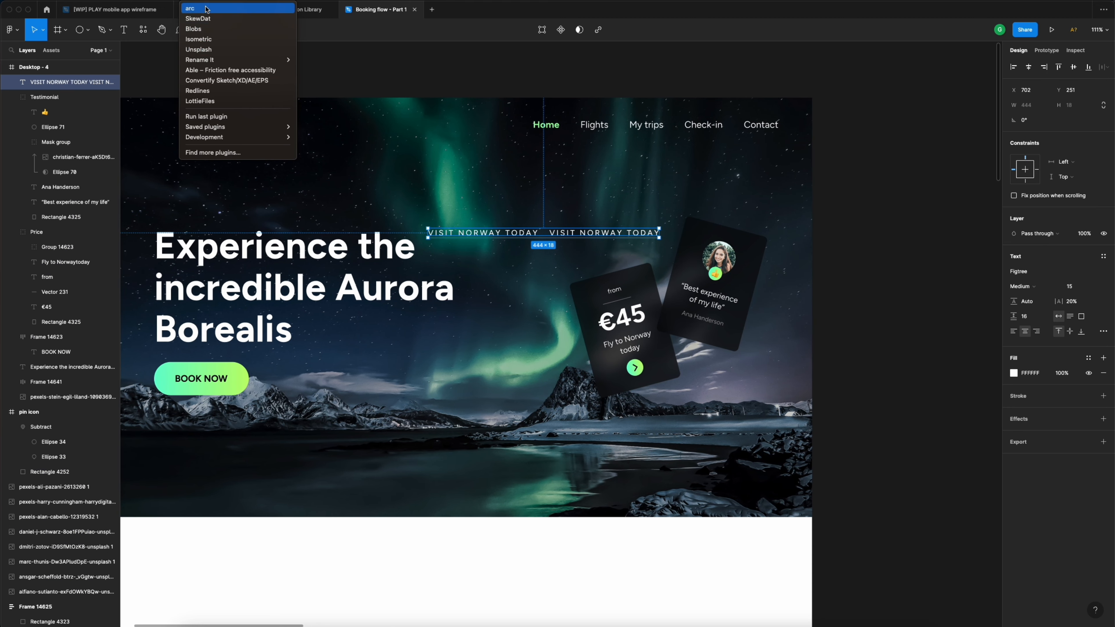
click(193, 8)
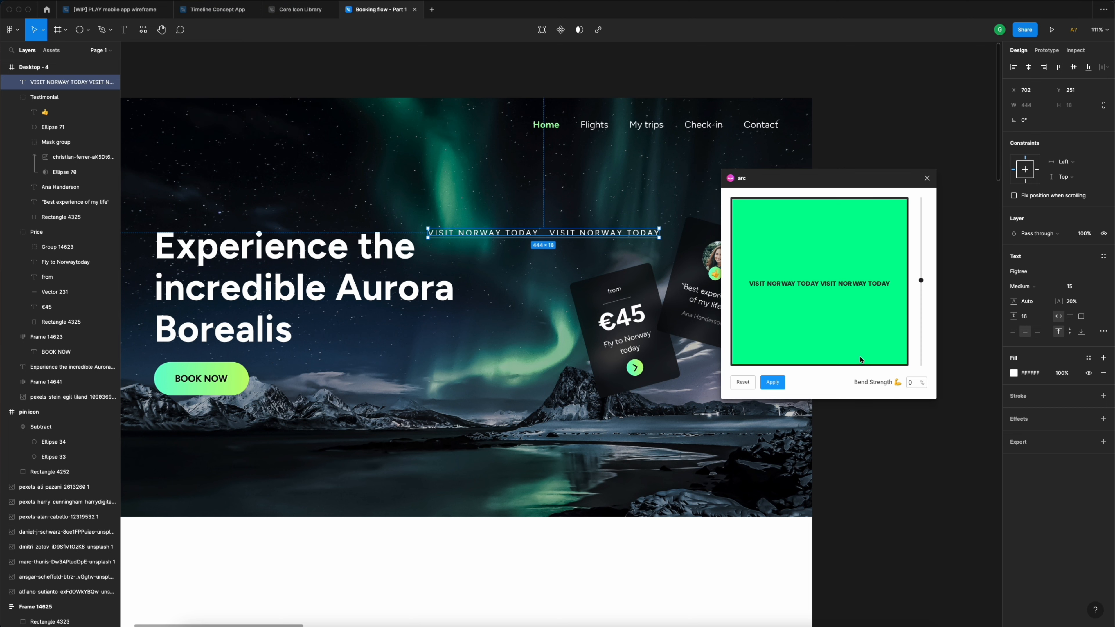
drag(921, 280, 923, 205)
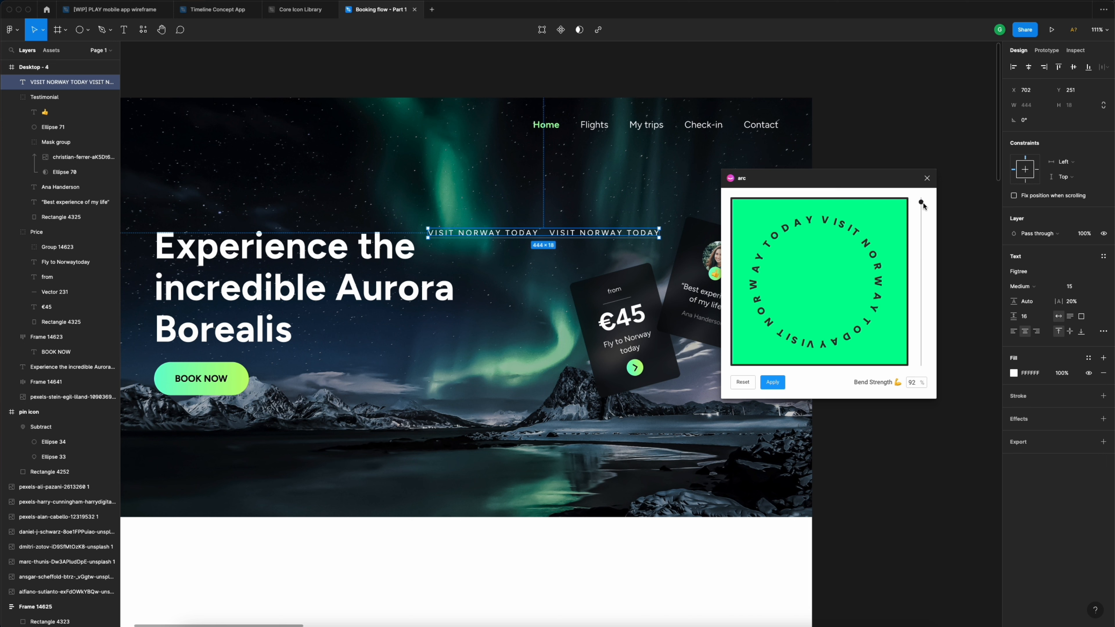
click(774, 382)
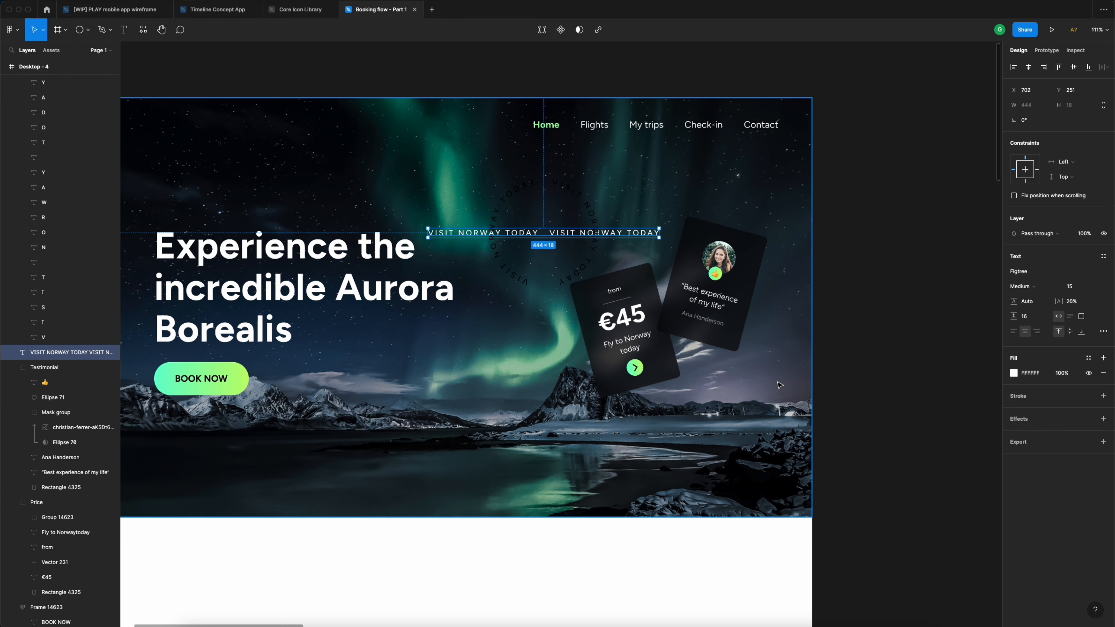
click(573, 194)
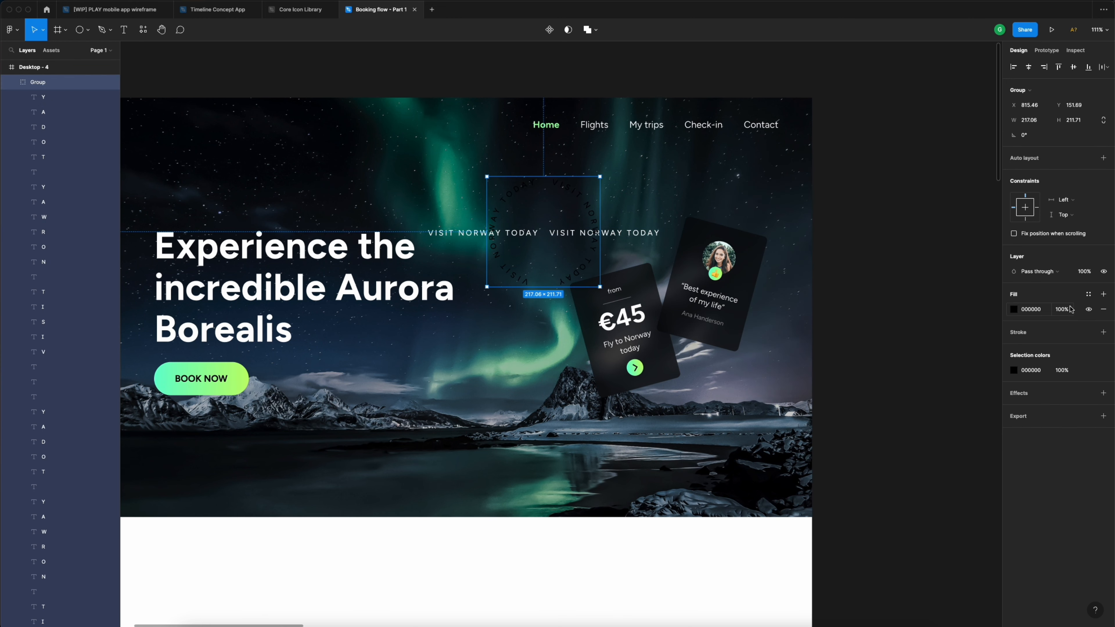
- Make the curved letters white and delete the straight text line
click(1089, 370)
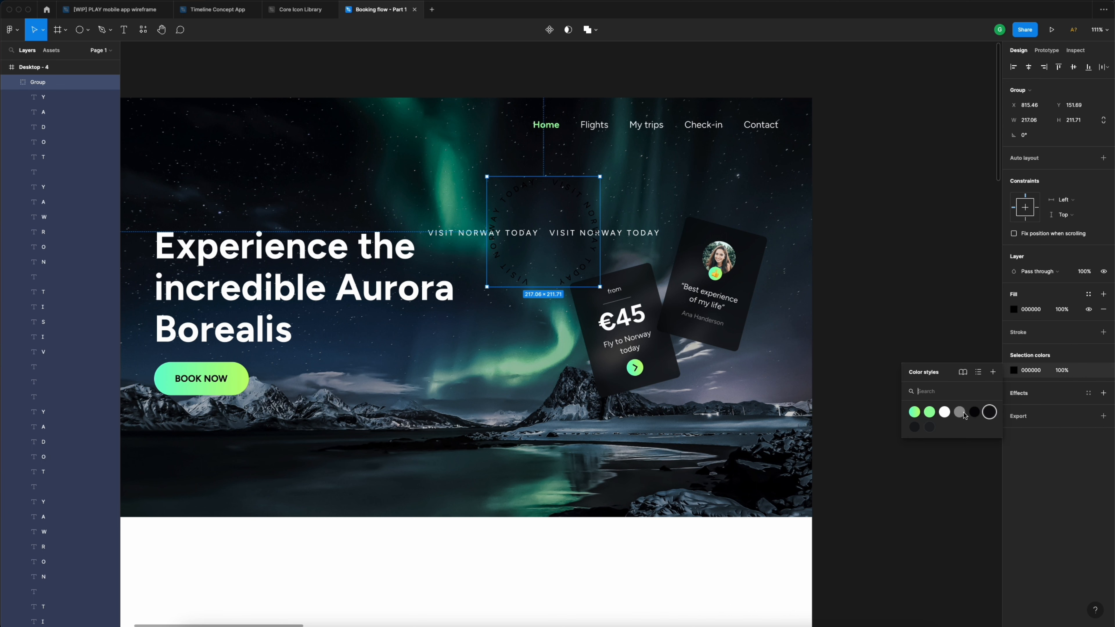
click(945, 413)
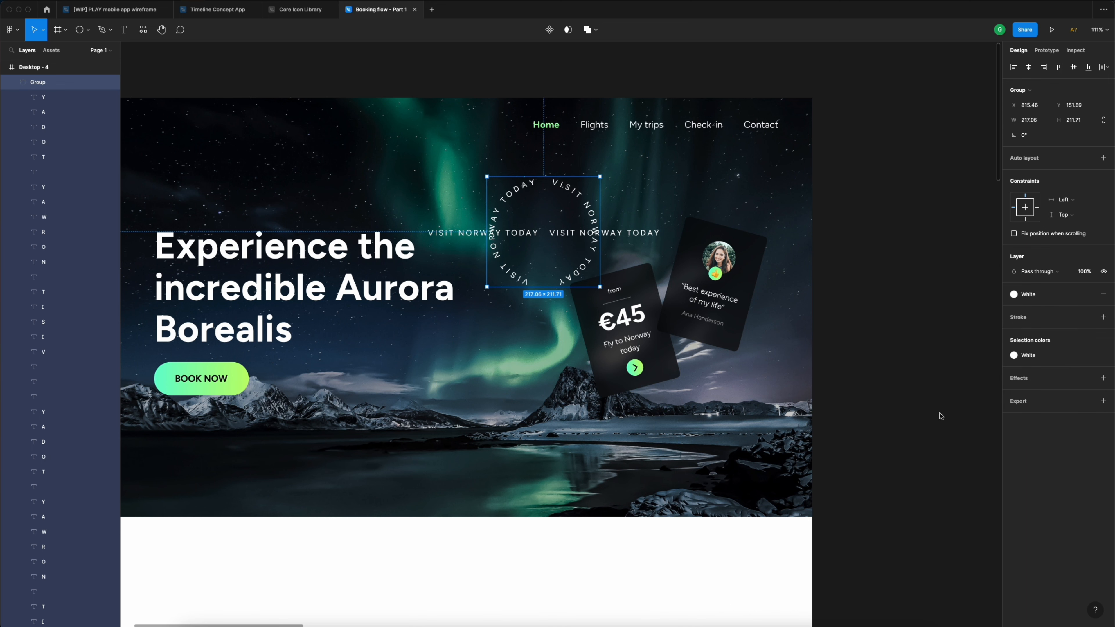
click(628, 235)
key(Delete)
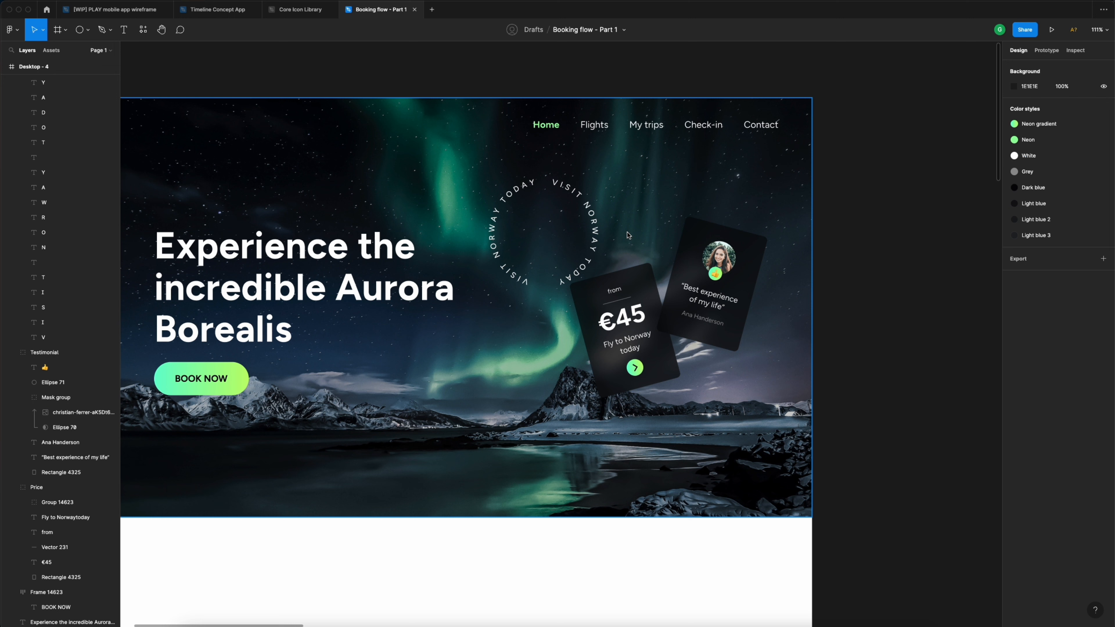
- Rotate the circular text group 15° and shrink it slightly
click(593, 215)
click(1039, 136)
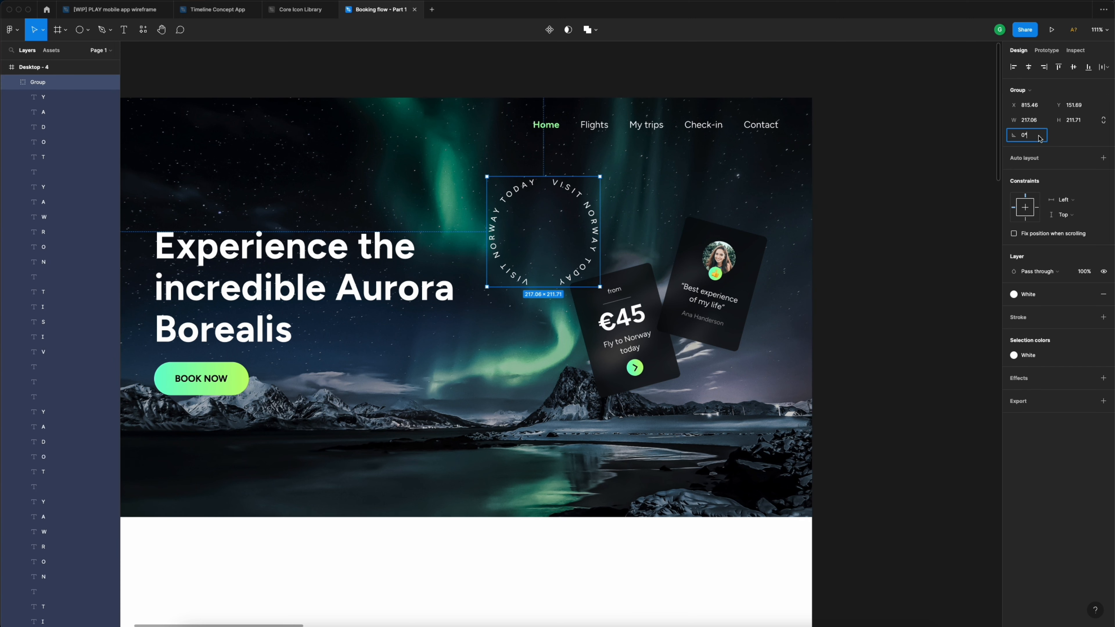
text(15)
key(Return)
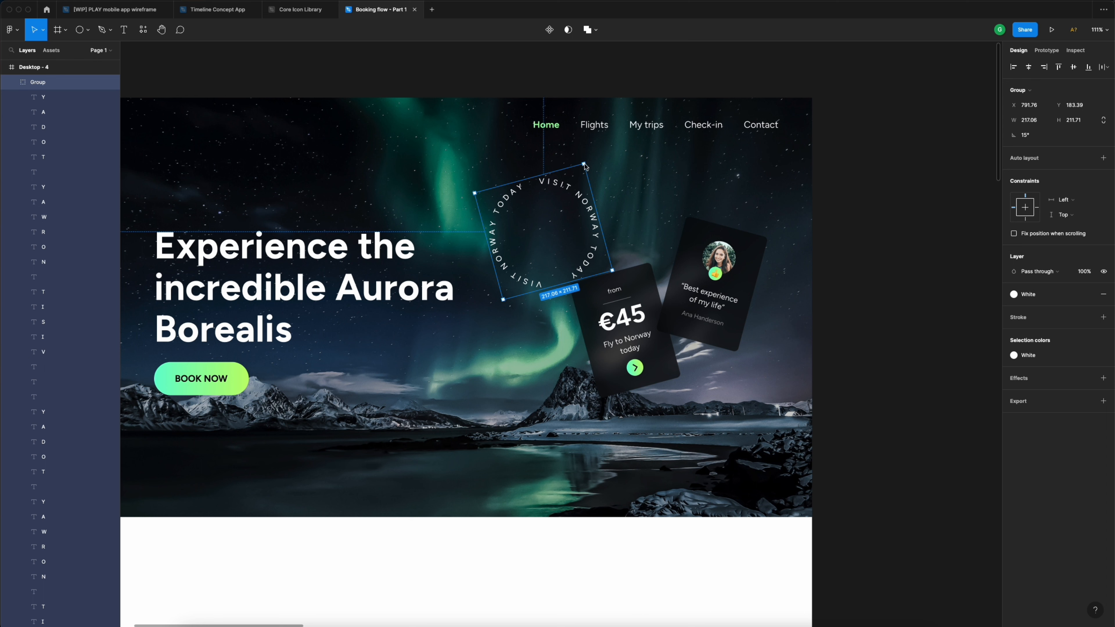
click(13, 82)
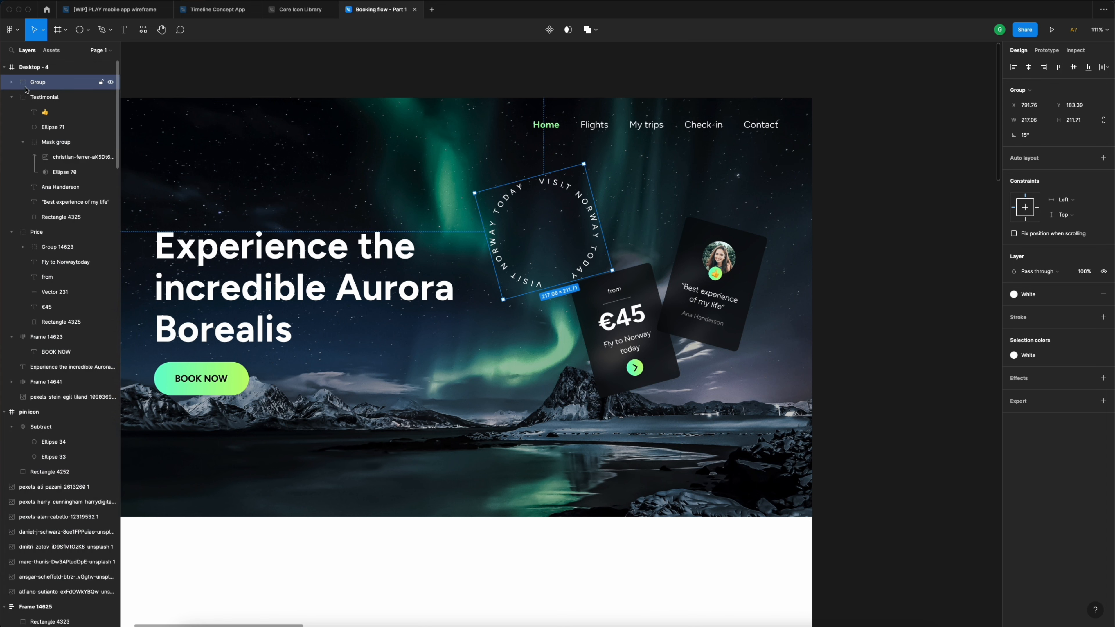
drag(584, 164, 567, 204)
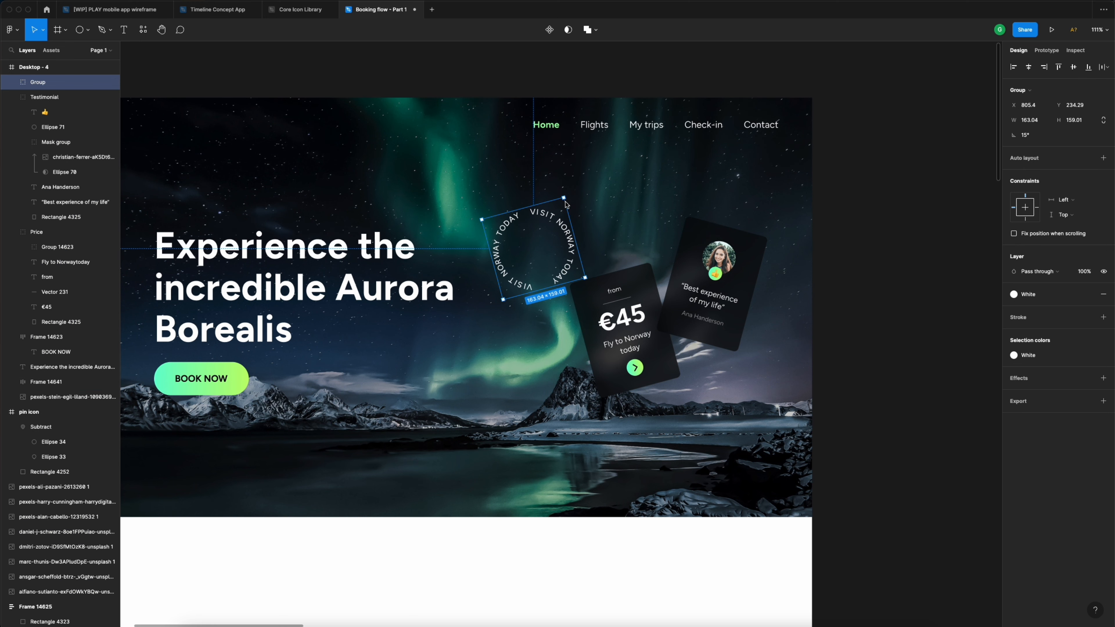
scroll(571, 206, left, 5)
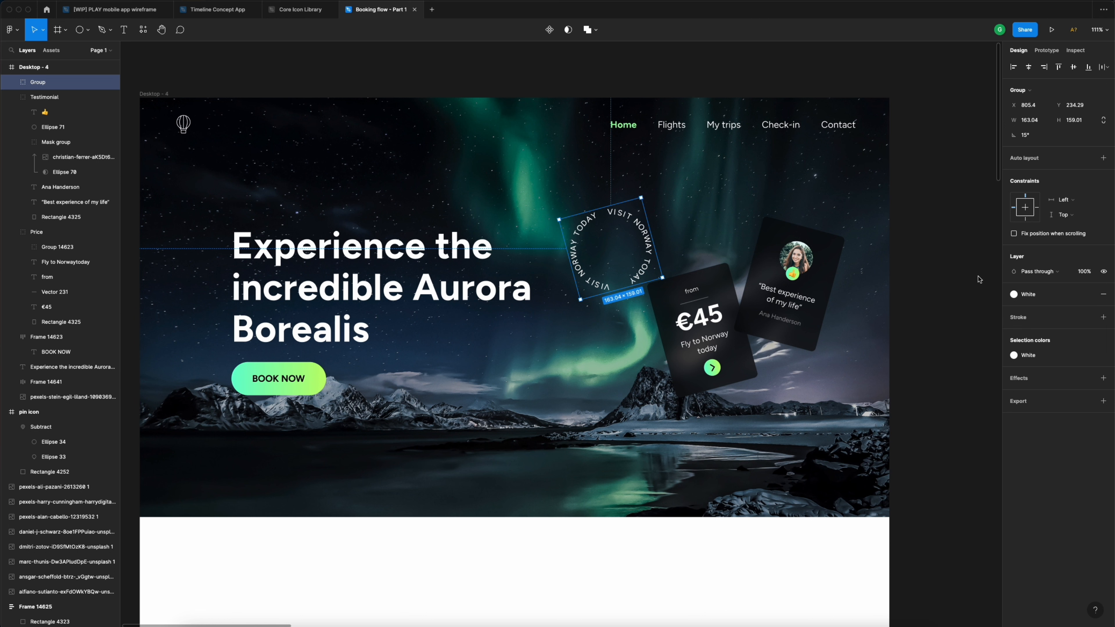
- Set the ring's opacity to 70% and move it down toward the cards
click(1084, 271)
text(40)
key(Return)
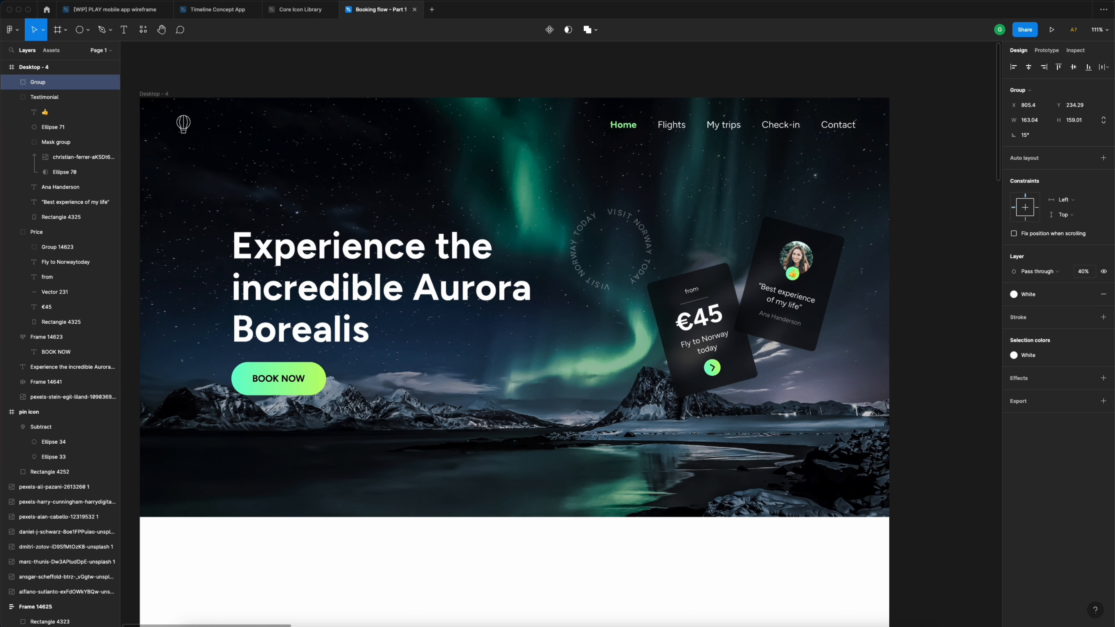
click(1090, 274)
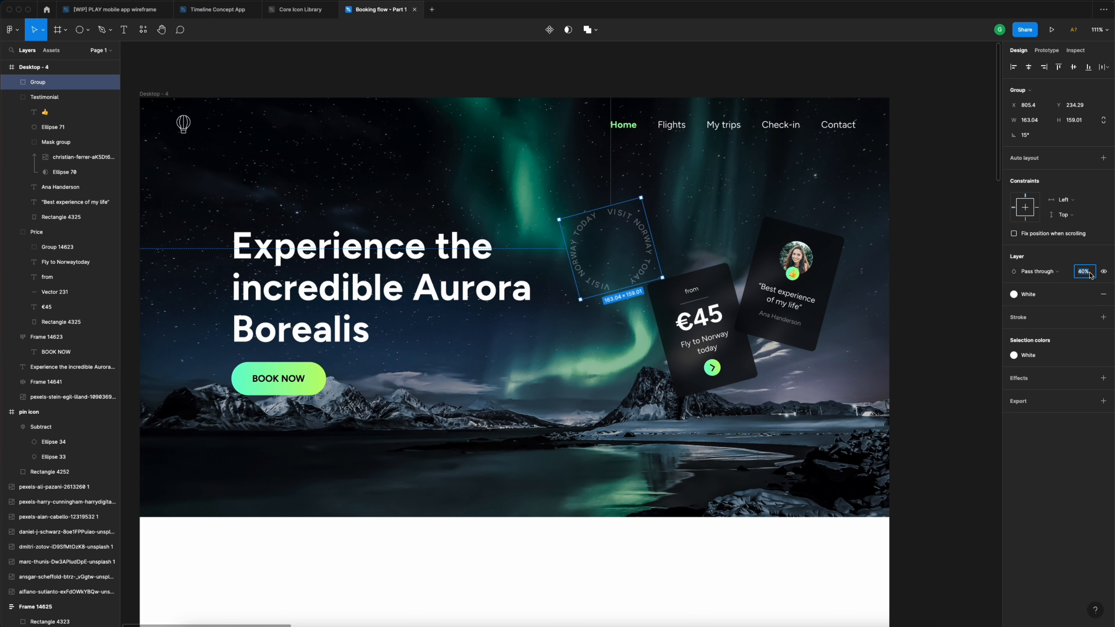
text(70)
key(Return)
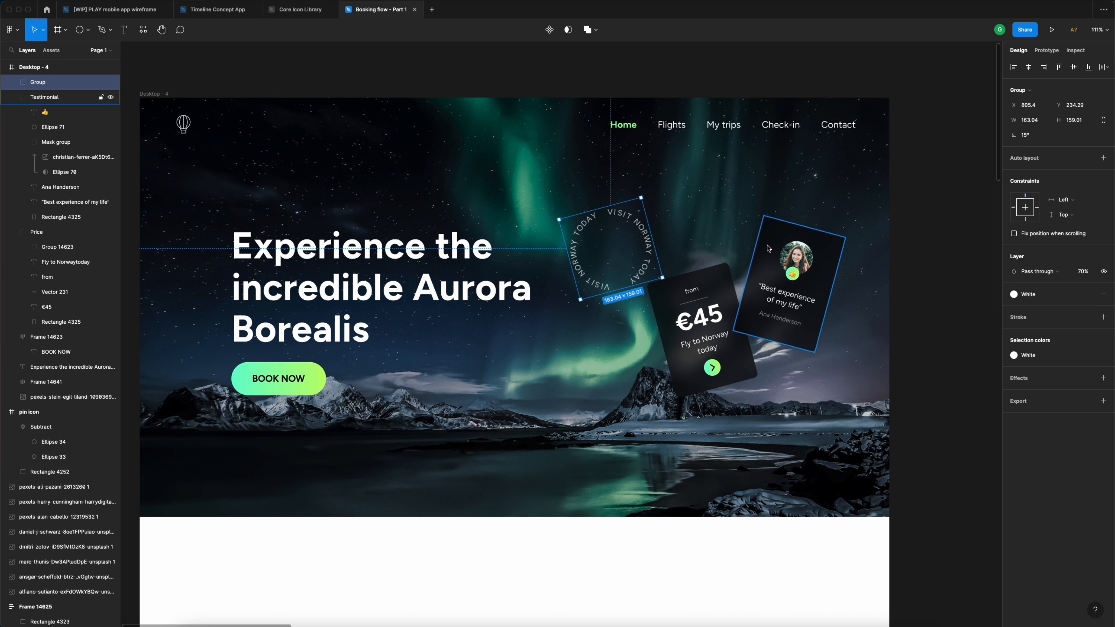
drag(618, 250, 655, 268)
- Bring the price and testimonial cards in front of the circular text
click(715, 295)
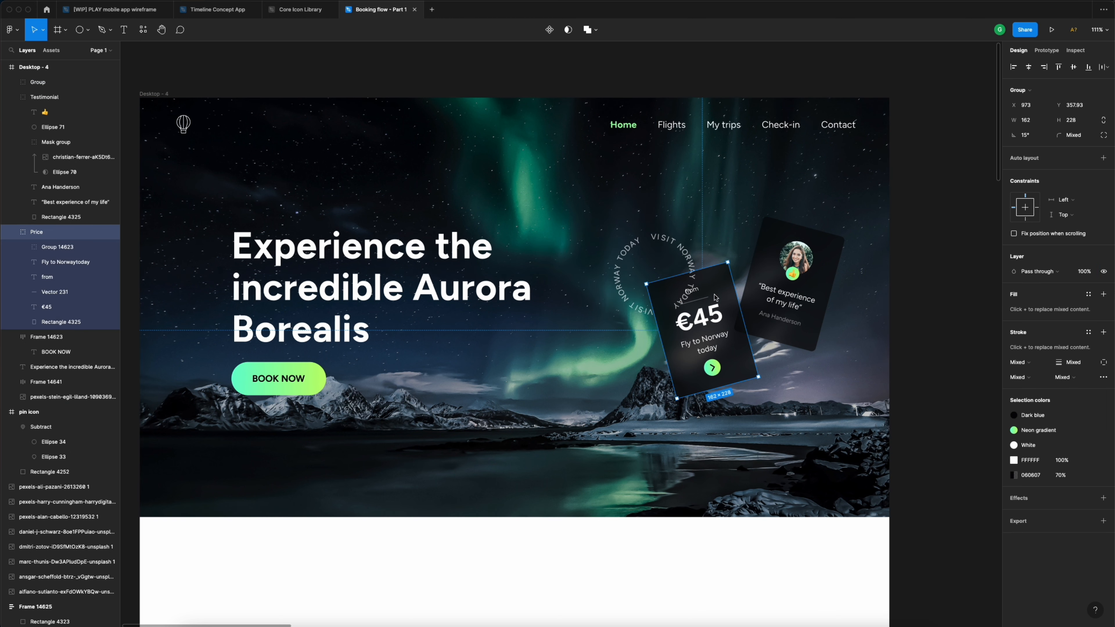
shift+click(769, 266)
right_click(770, 267)
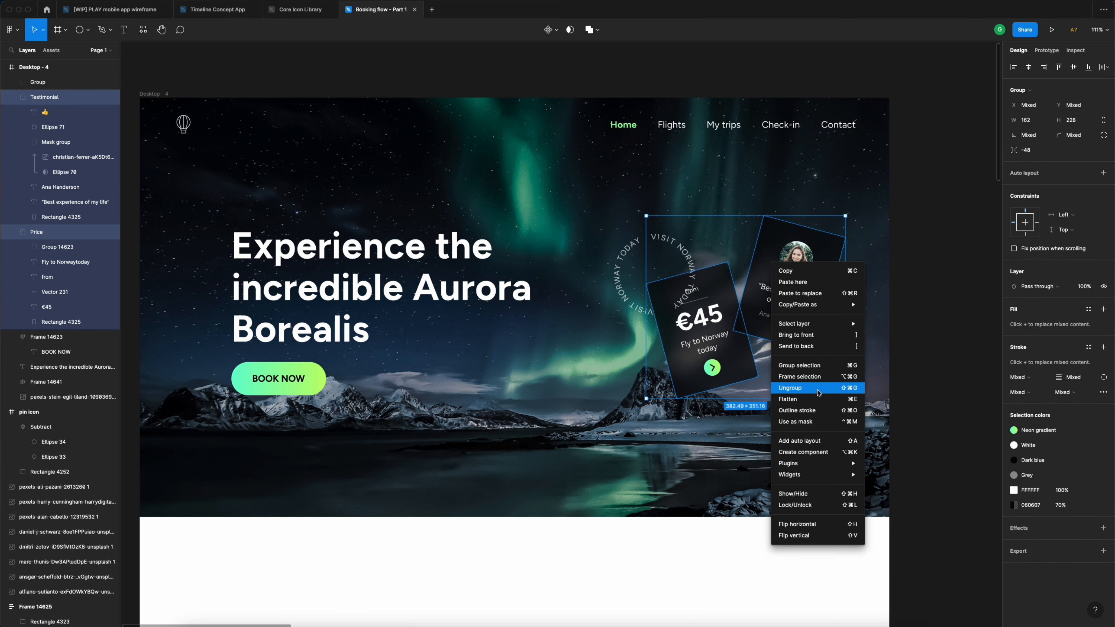
click(812, 338)
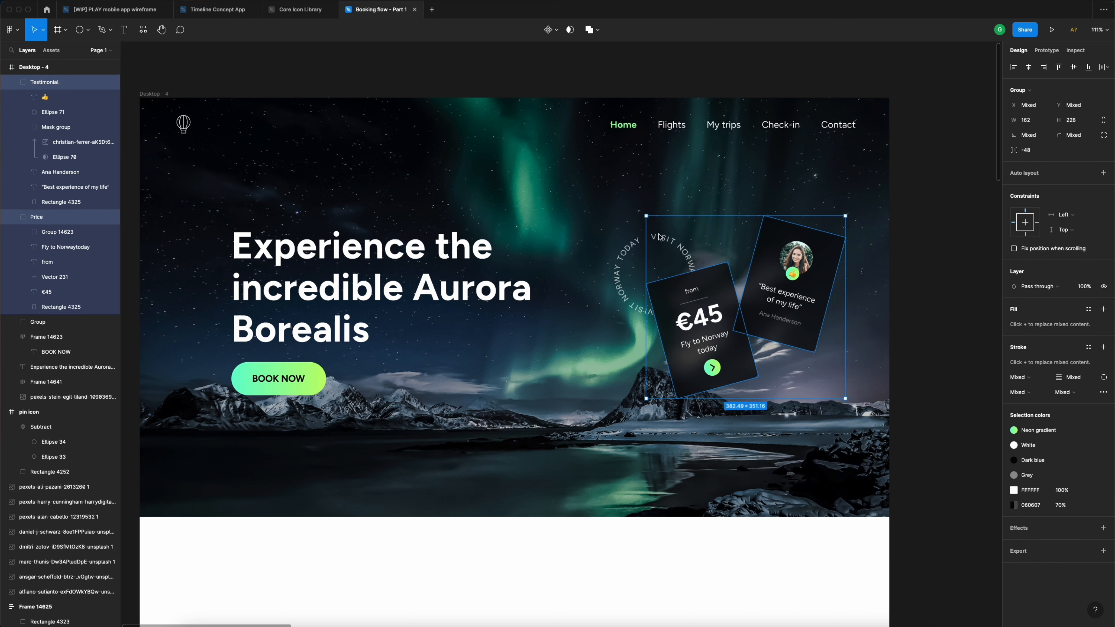
- Deselect and review the finished hero with the ring tucked behind the cards
click(634, 249)
scroll(634, 248, left, 3)
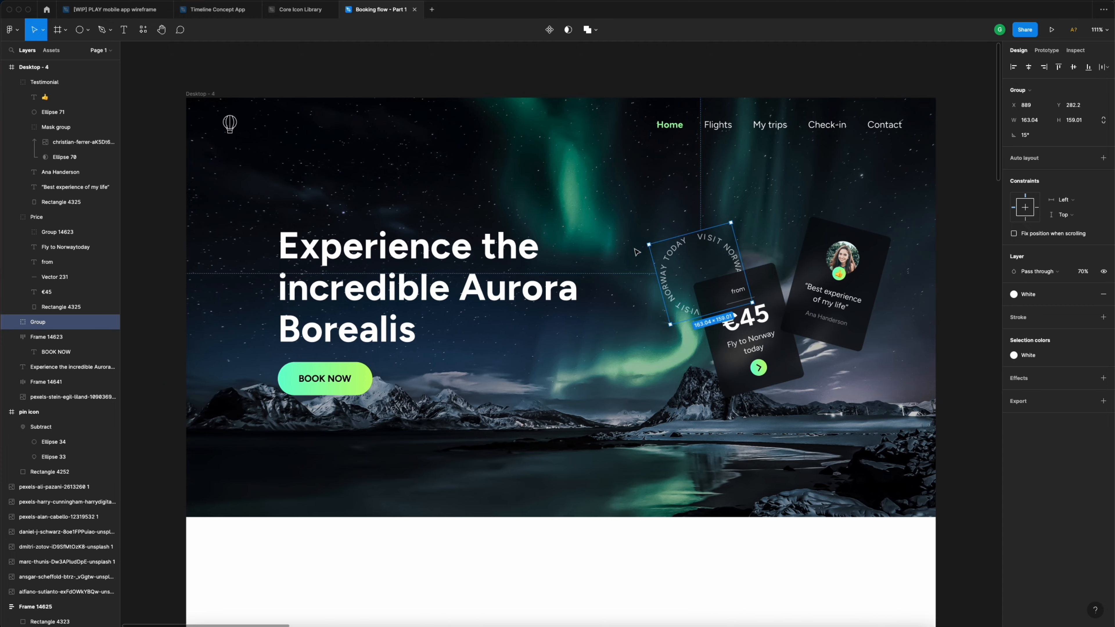
click(678, 67)
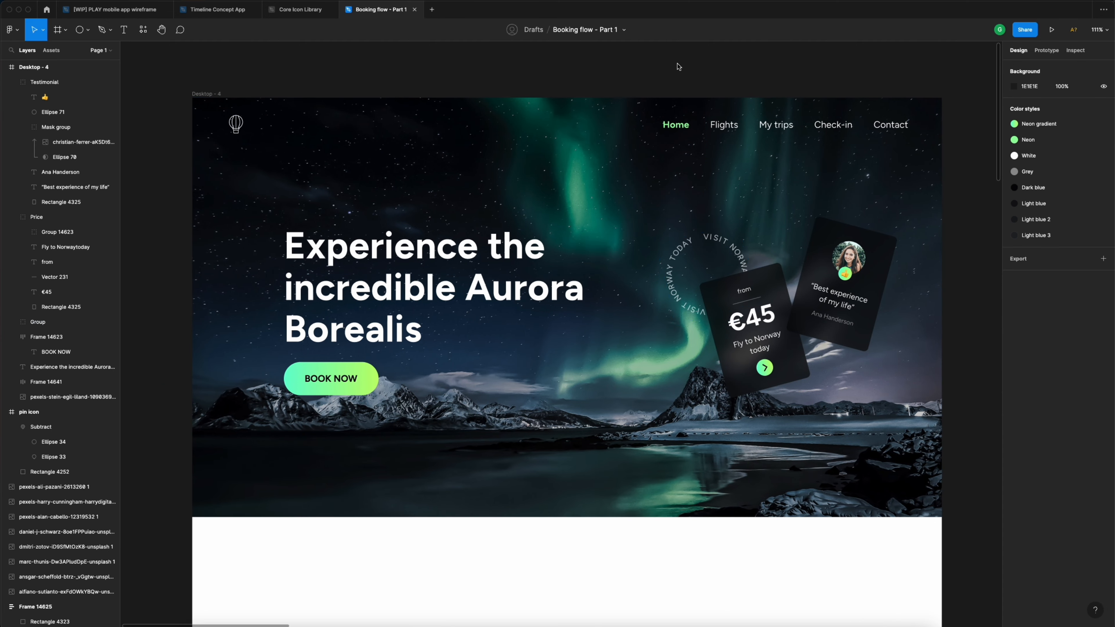
click(717, 238)
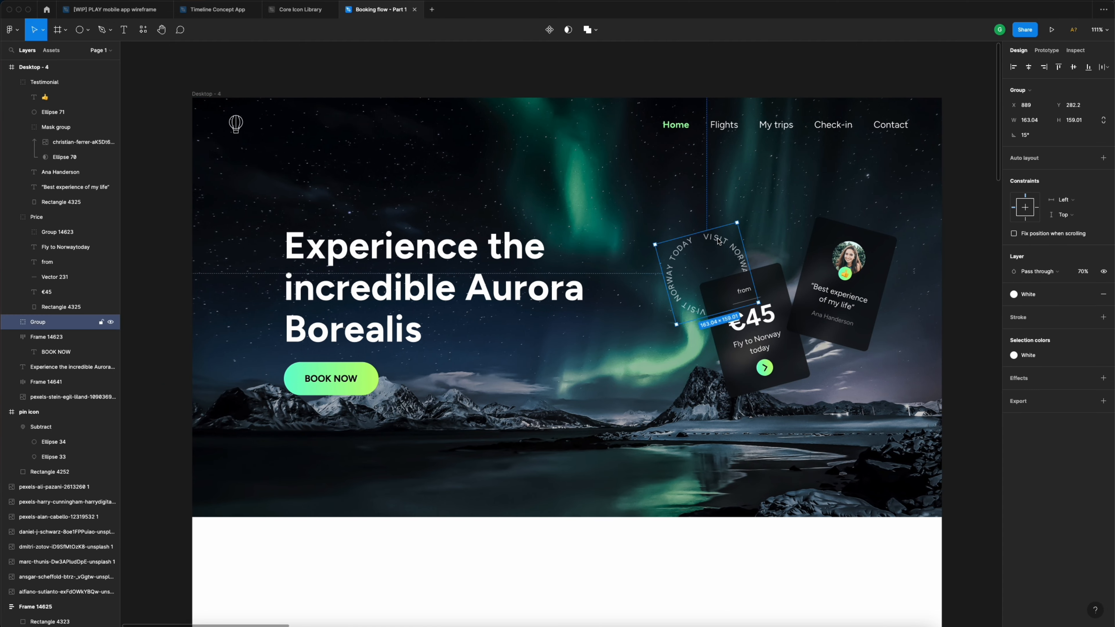
scroll(678, 71, down, 1)
click(679, 70)
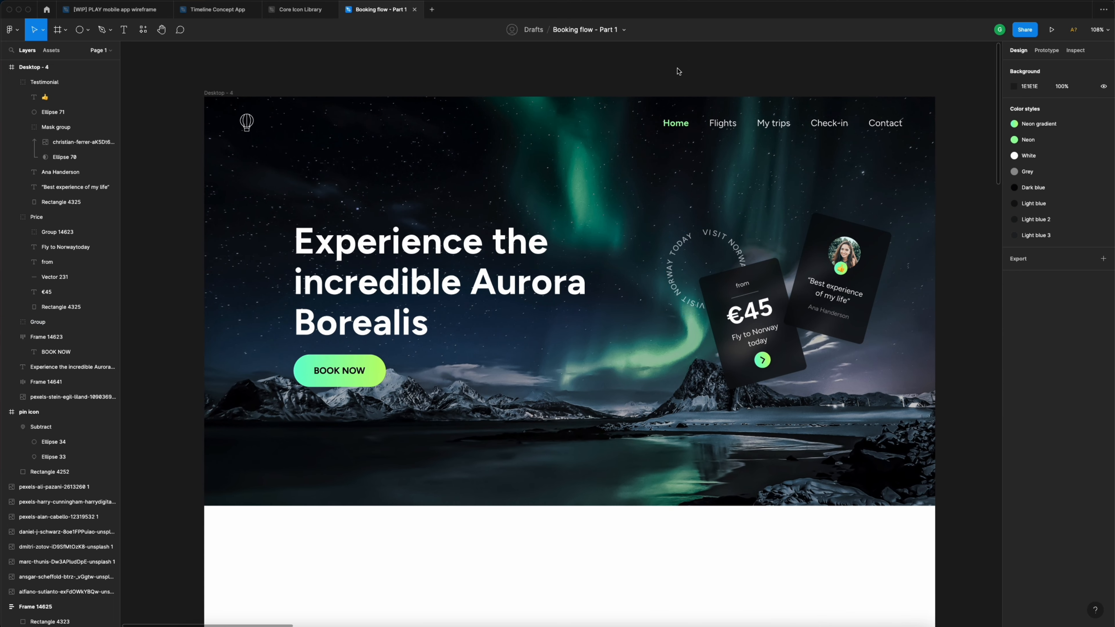
scroll(678, 70, down, 2)
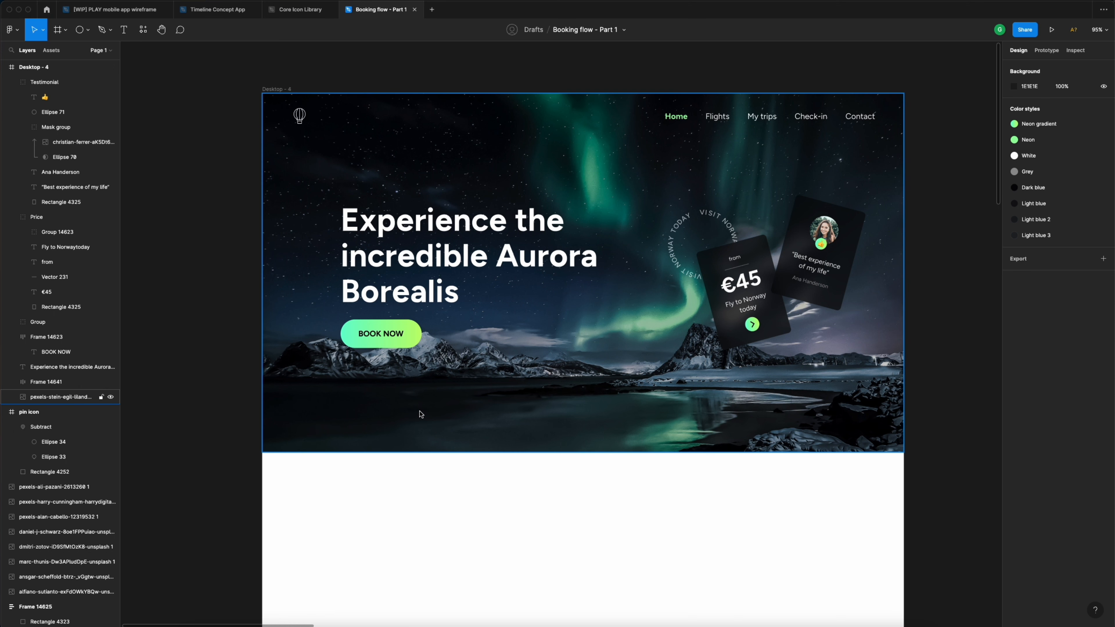
- Add a 'FROM' text label low on the hero image at font size 14
key(t)
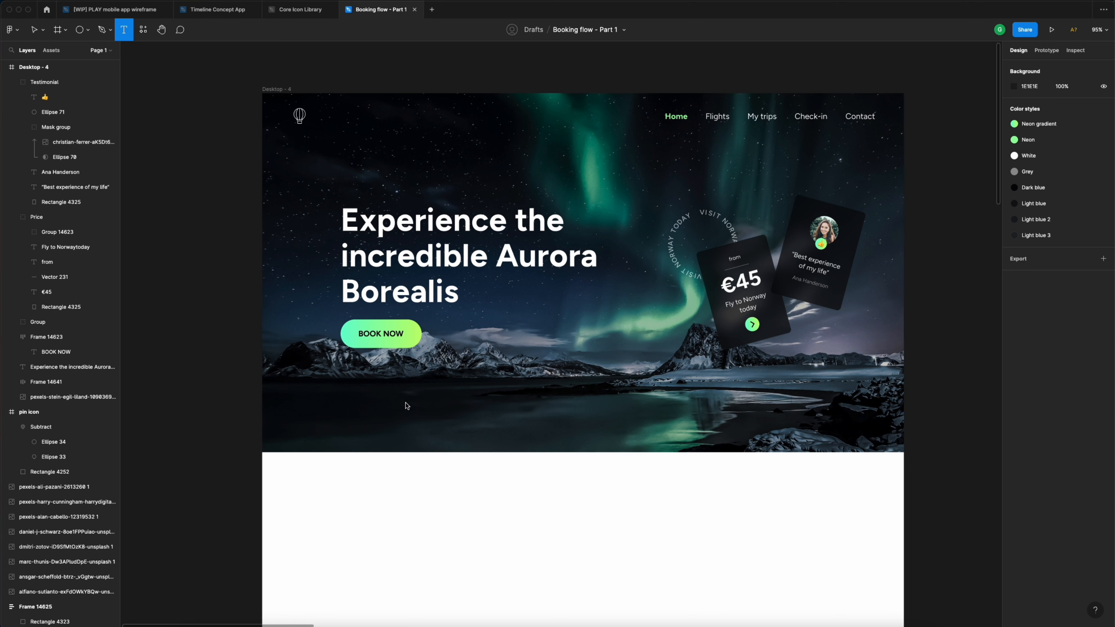
click(405, 405)
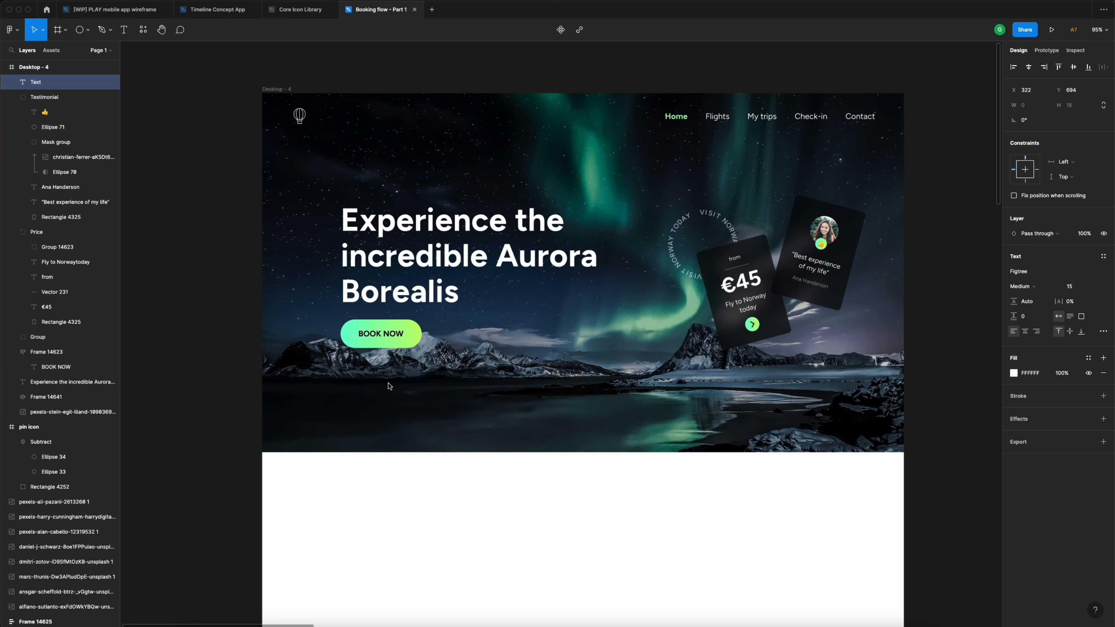
key(Escape)
key(t)
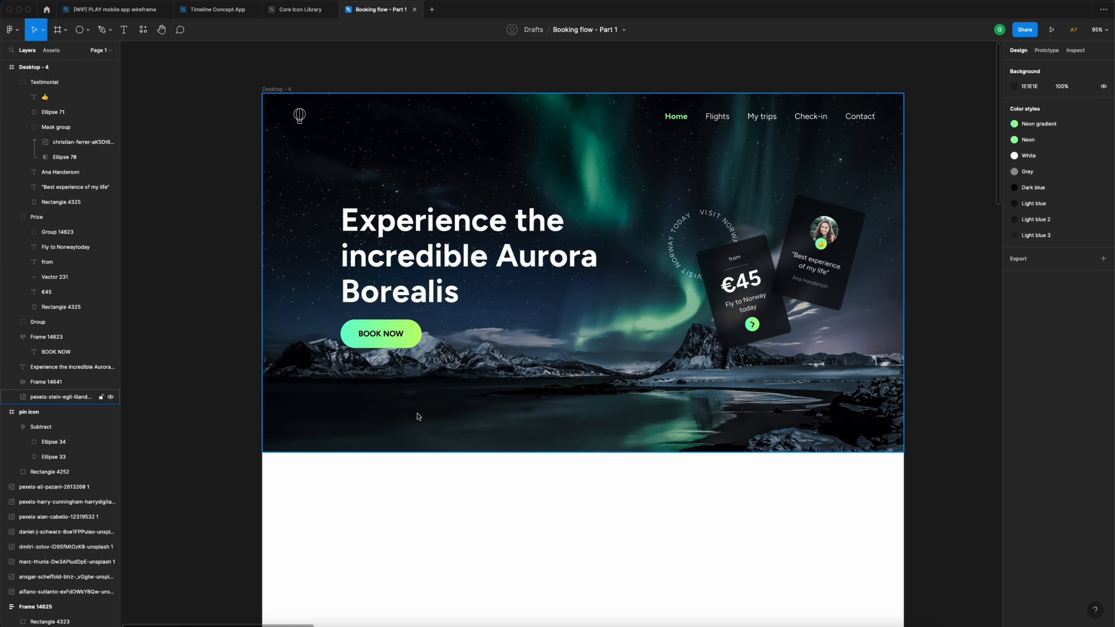
click(414, 412)
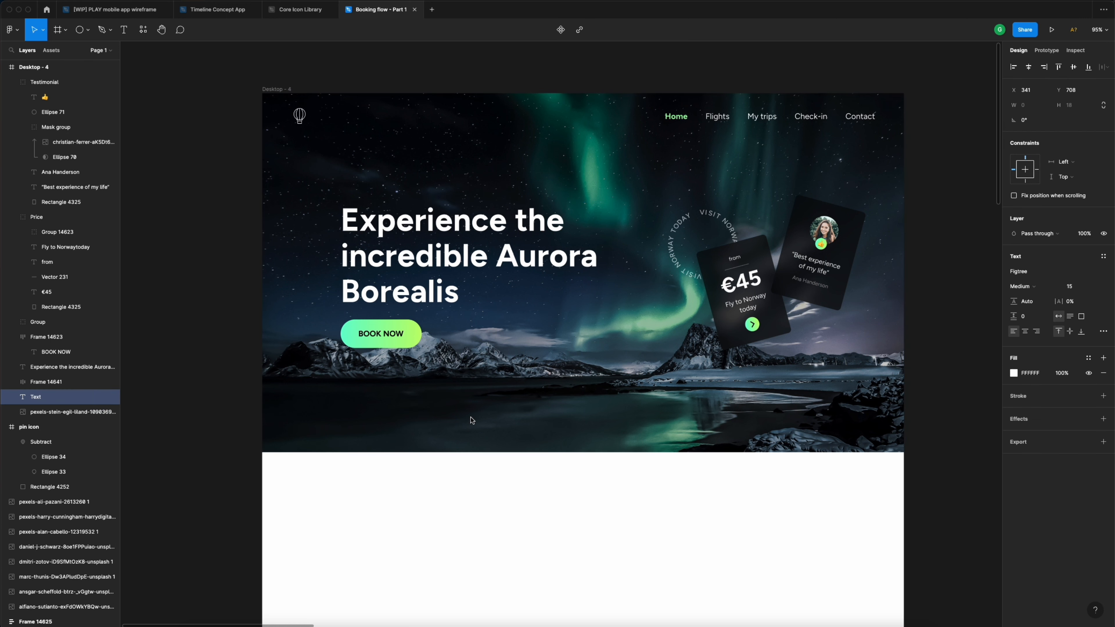
text(FROM)
key(Escape)
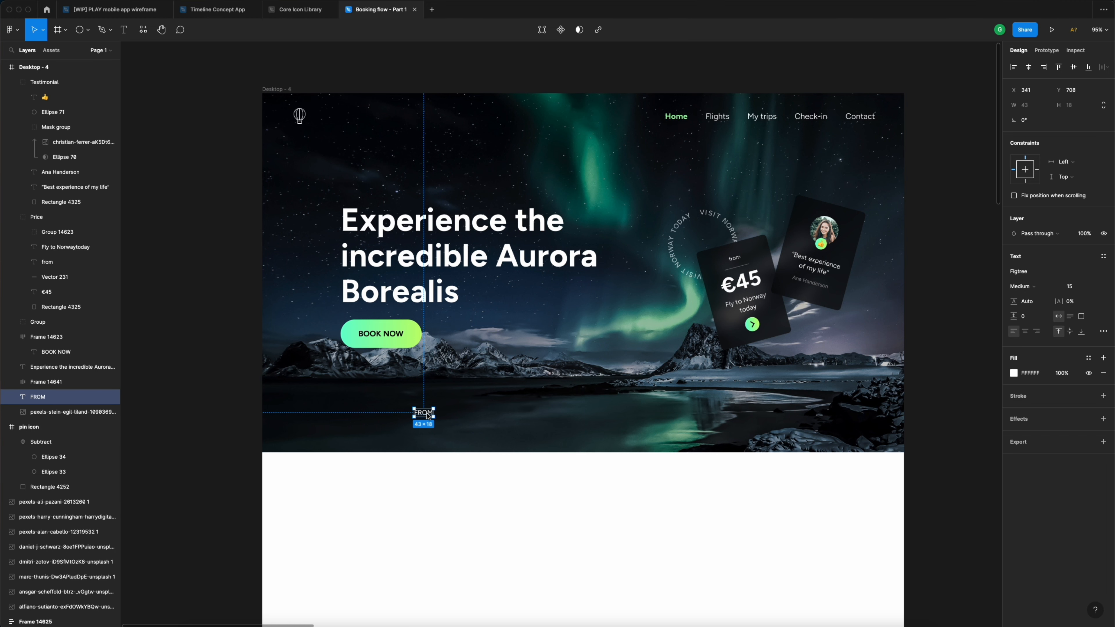
click(1072, 288)
text(14)
key(Return)
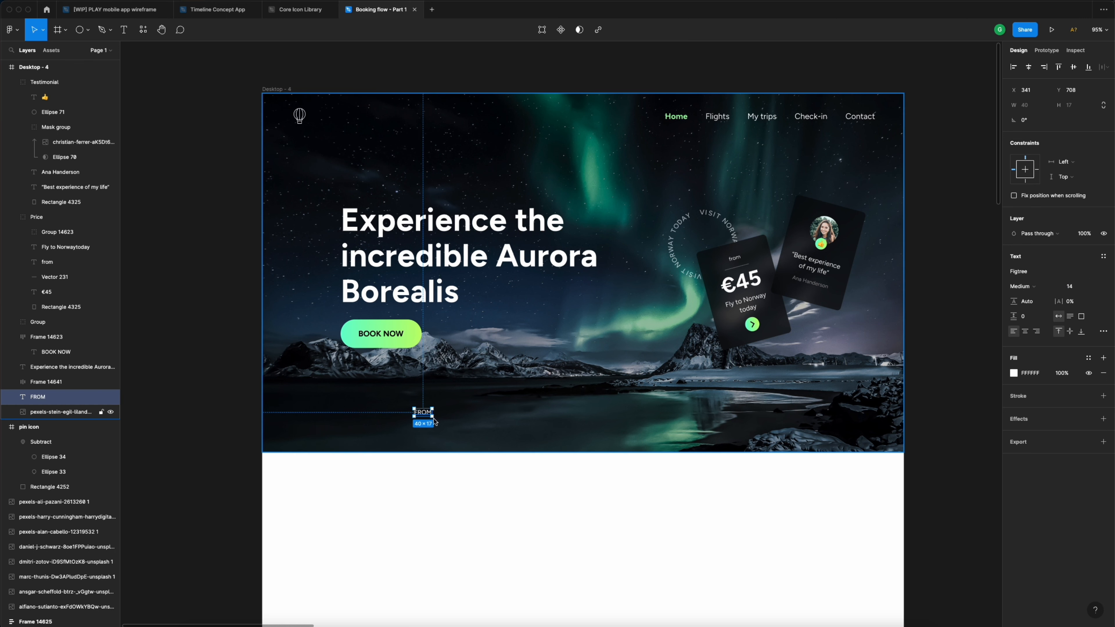
- Duplicate it below as 'Lisbon' at 18 px Bold
drag(419, 413, 380, 414)
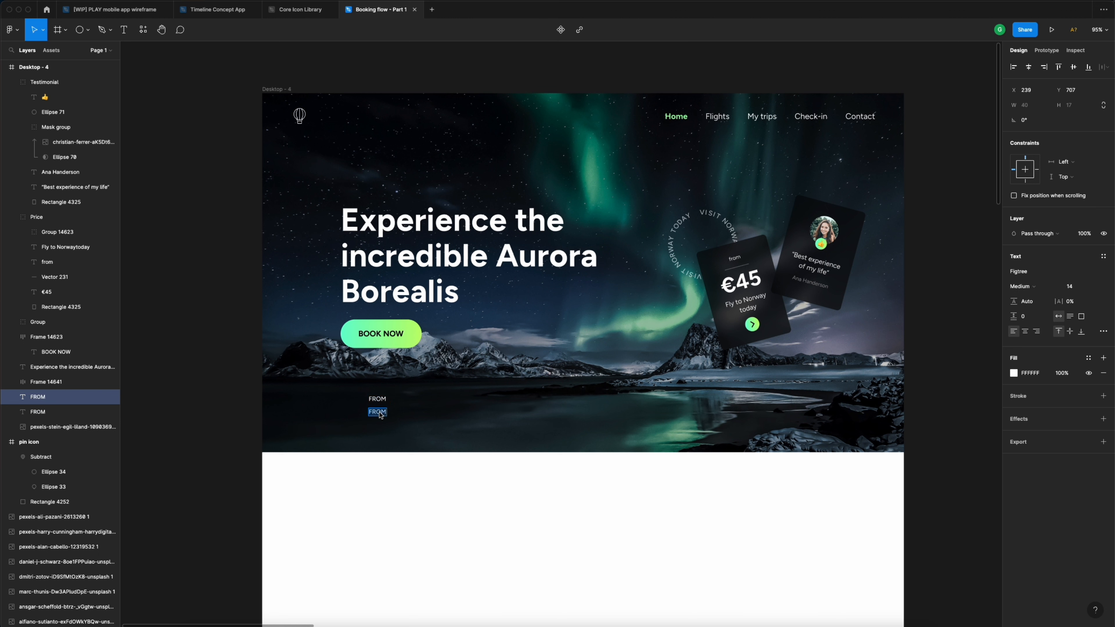
text(Lisbon)
key(Escape)
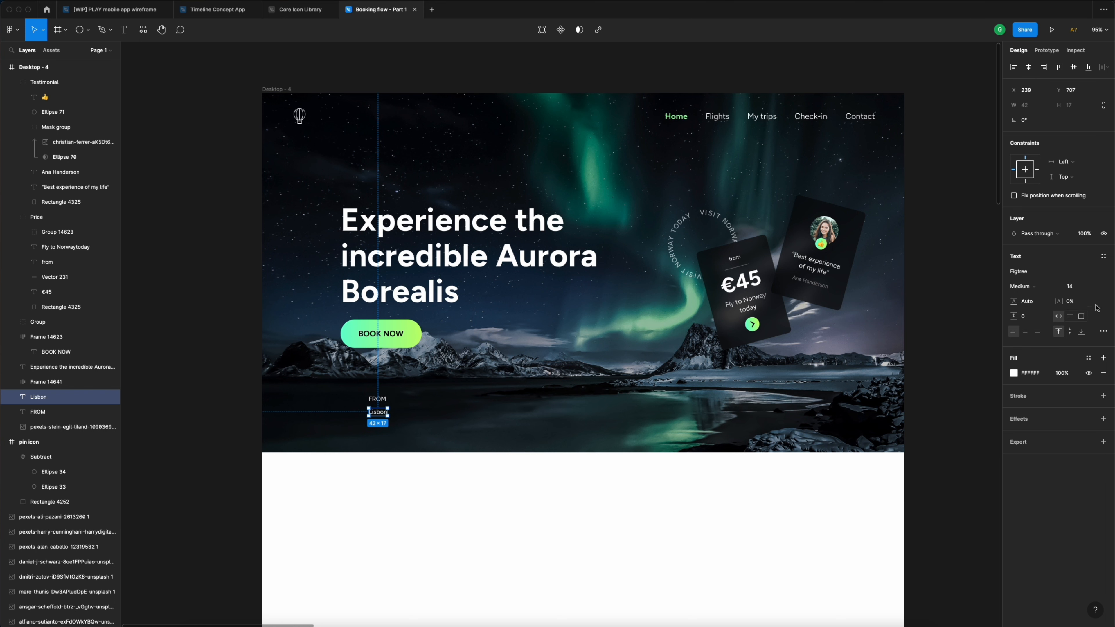
click(1079, 289)
text(18)
key(Return)
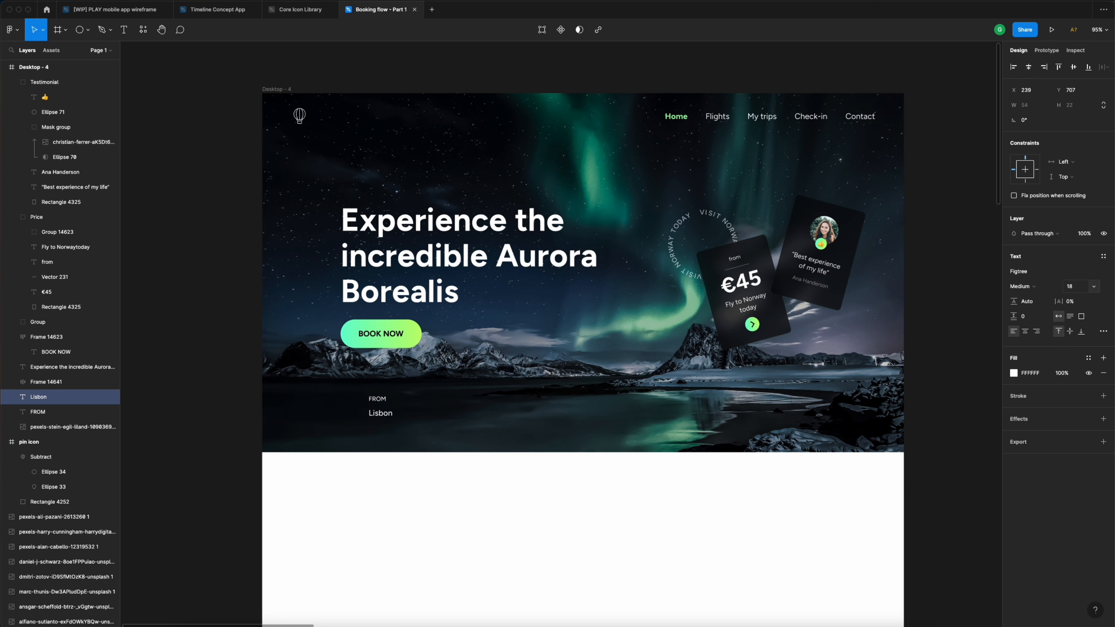
click(1034, 287)
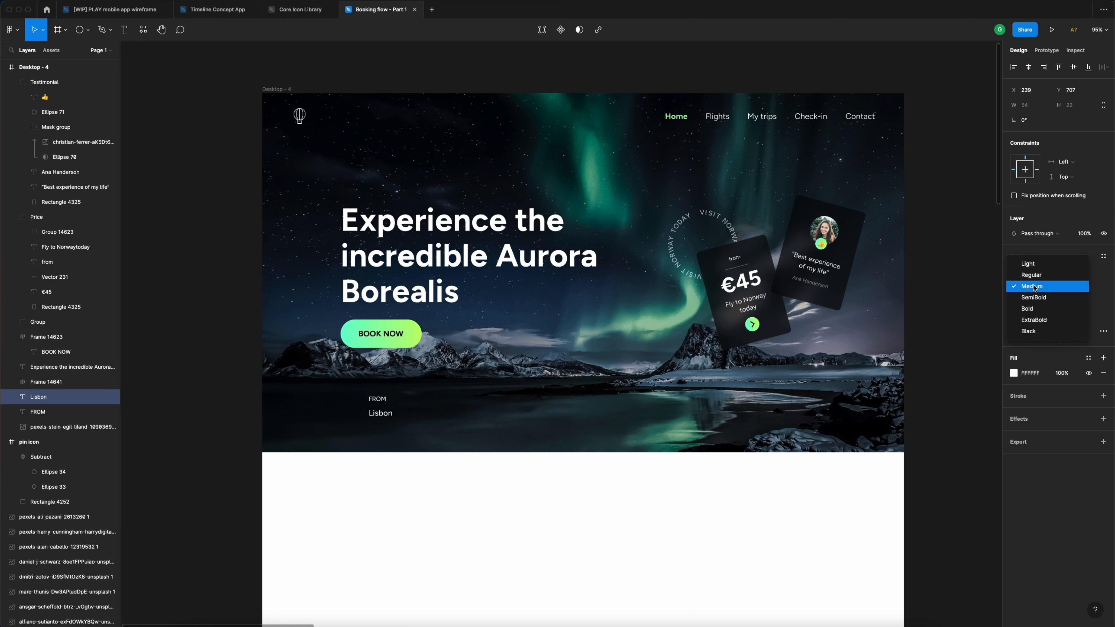
click(1028, 309)
- Nudge Lisbon up to tighten its spacing under the FROM label
key(alt)
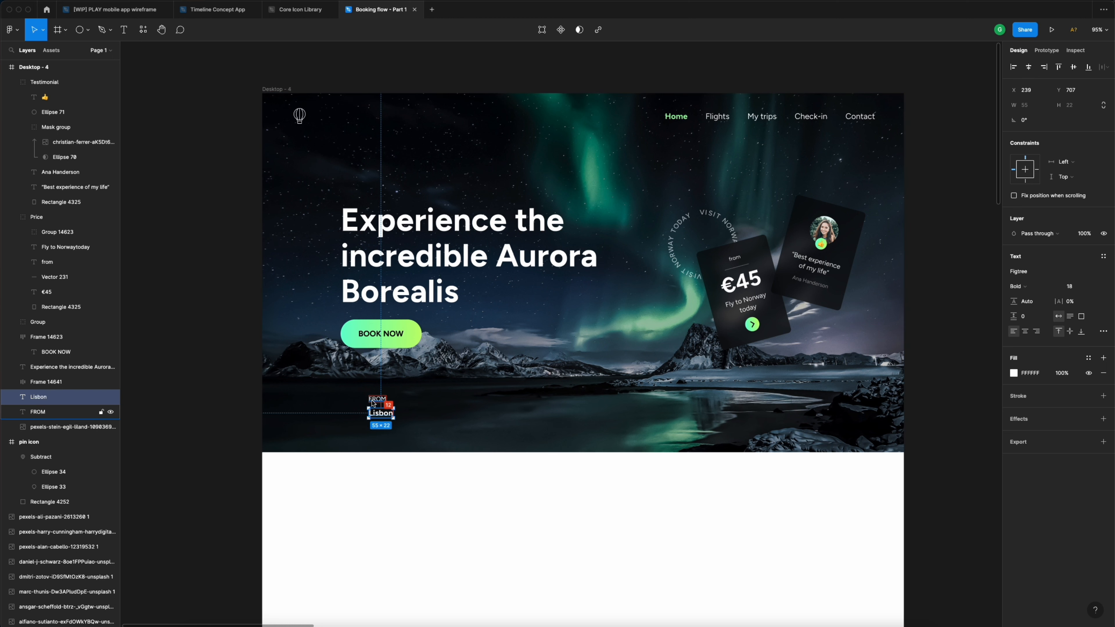
key(shift+Up)
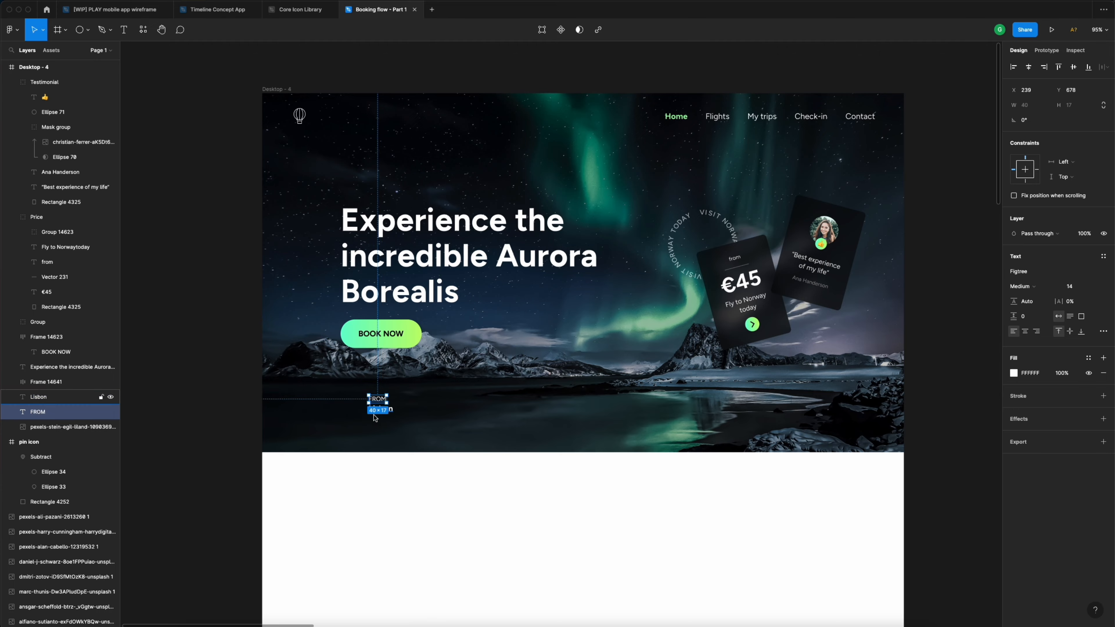
scroll(380, 399, up, 6)
key(Down)
key(Down)
key(Down)
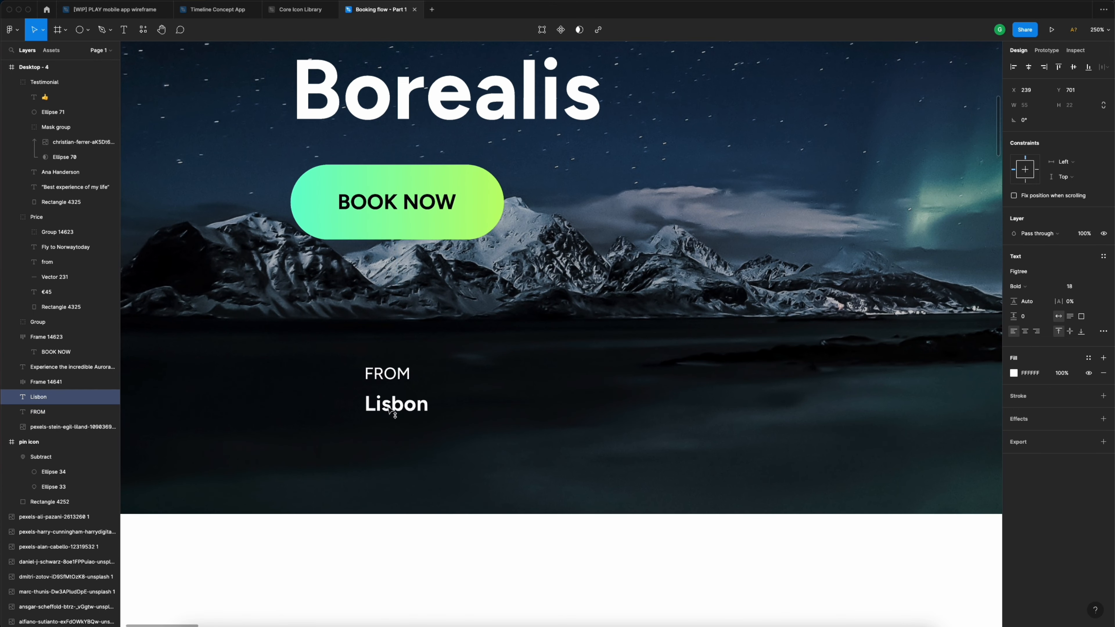
key(Up)
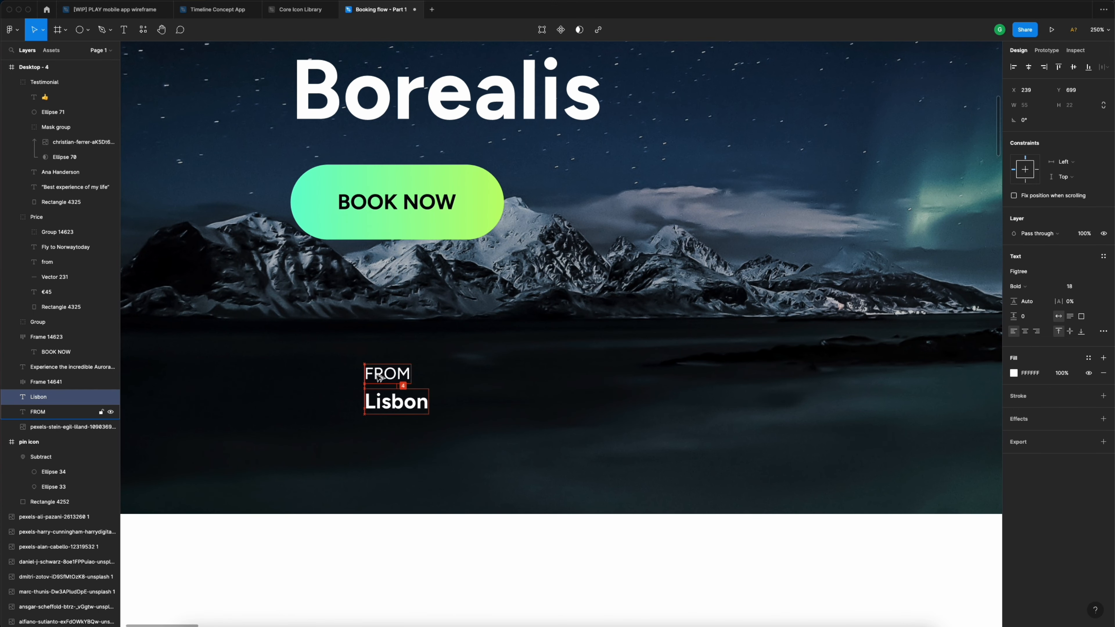
scroll(377, 377, down, 4)
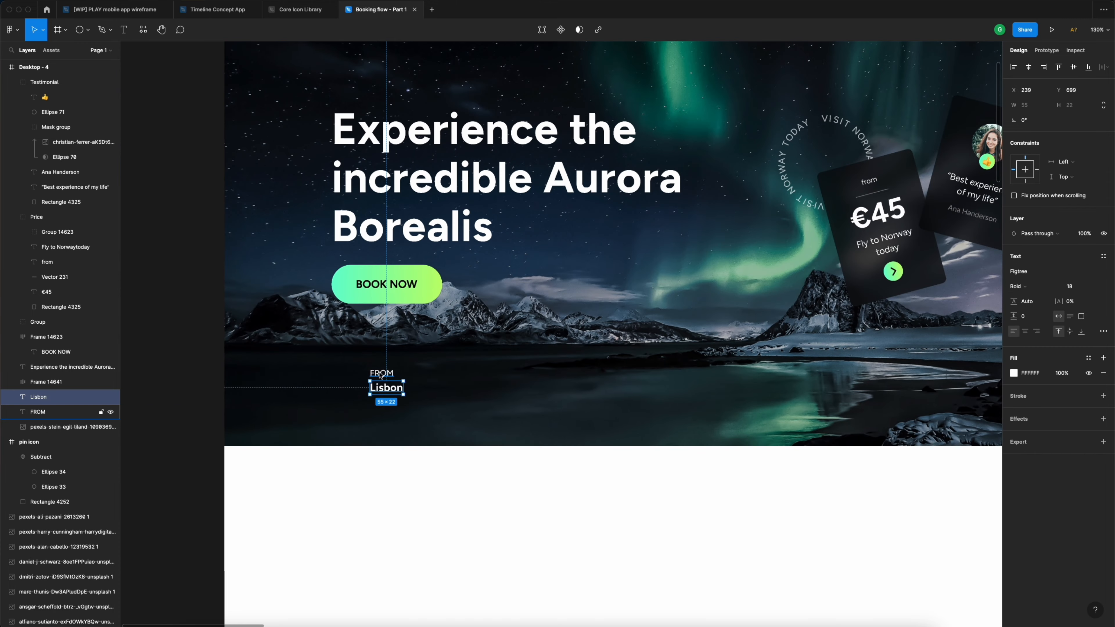
shift+click(379, 376)
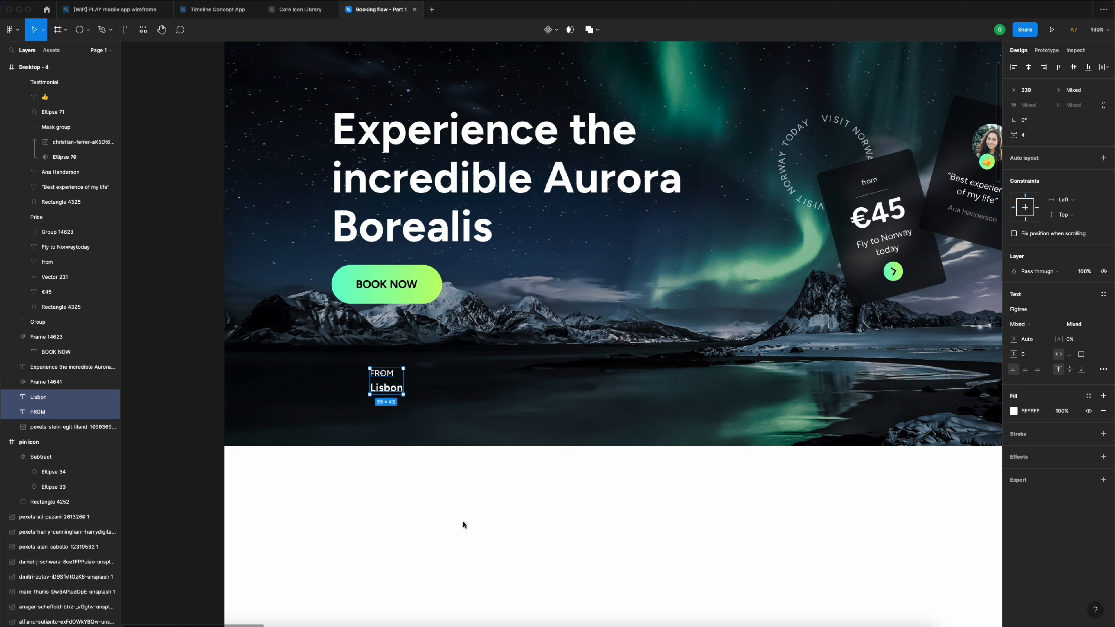
- Group FROM and Lisbon into an auto-layout box with 8 vertical and 24 horizontal padding
key(super+g)
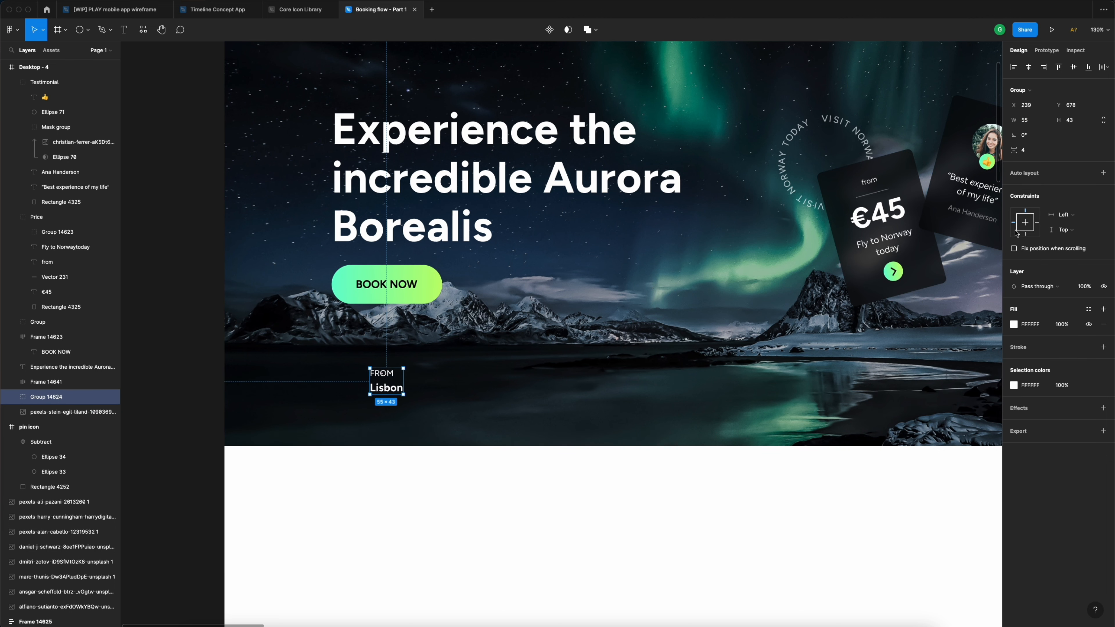
click(1102, 174)
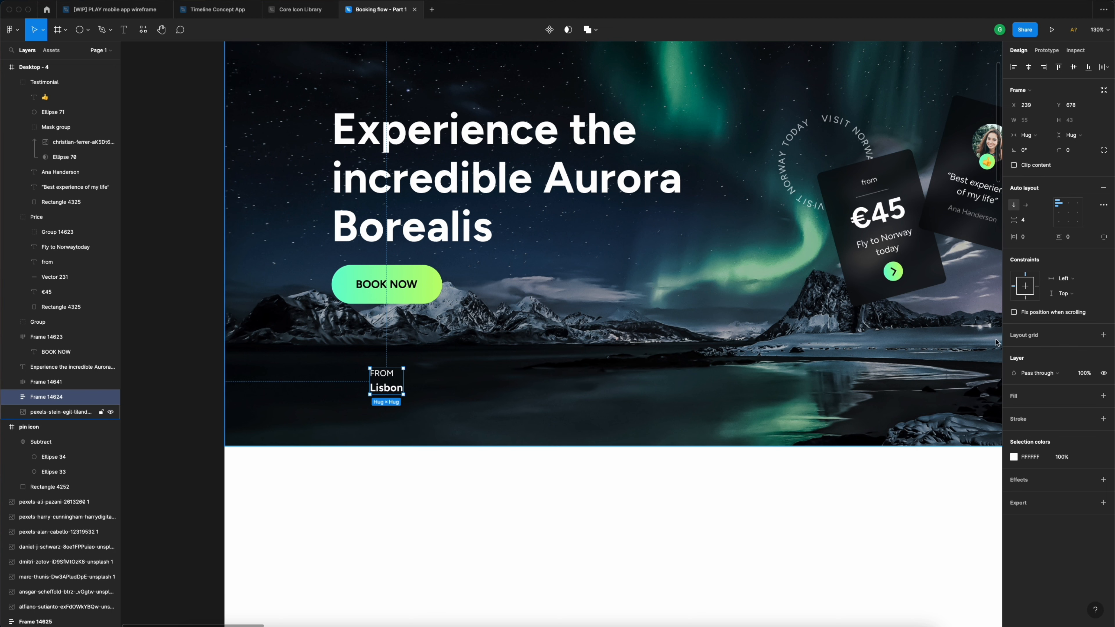
click(1076, 239)
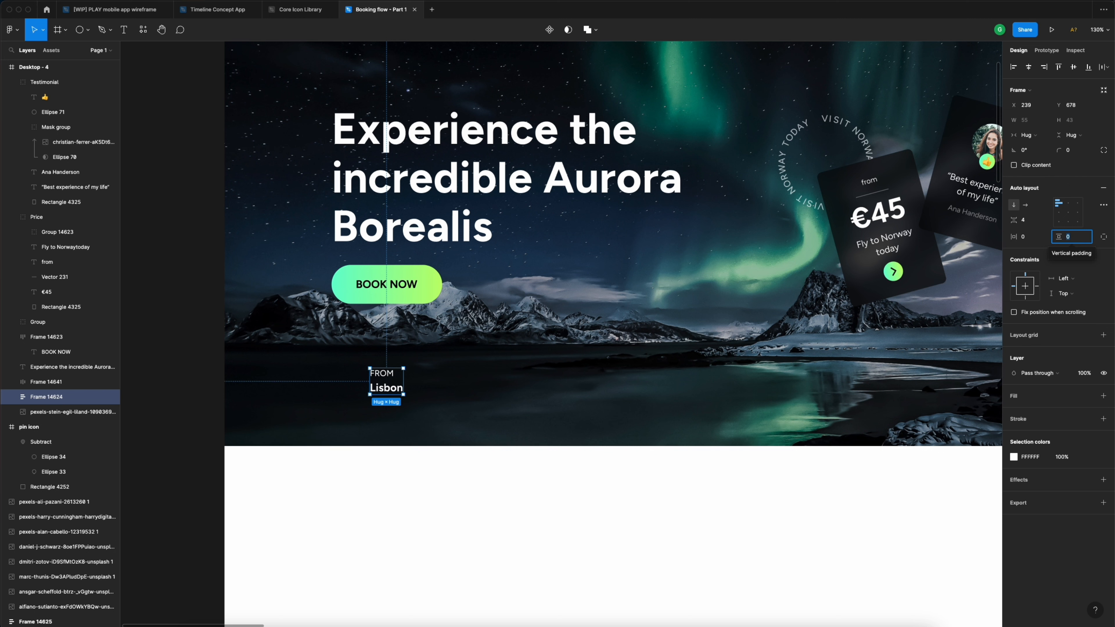
text(8)
key(Return)
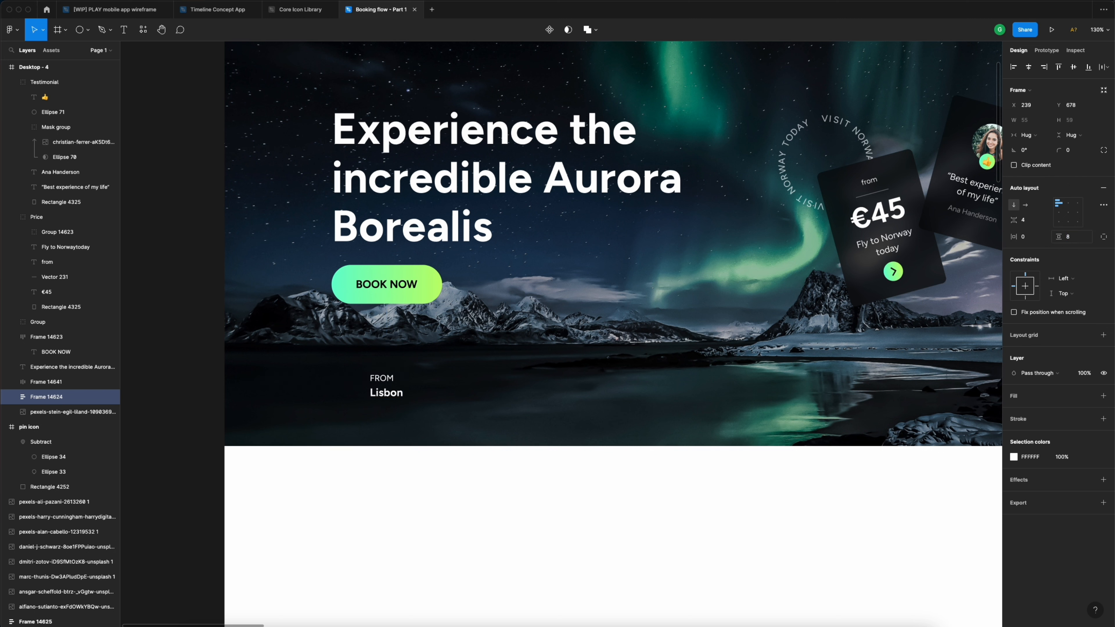
click(1034, 239)
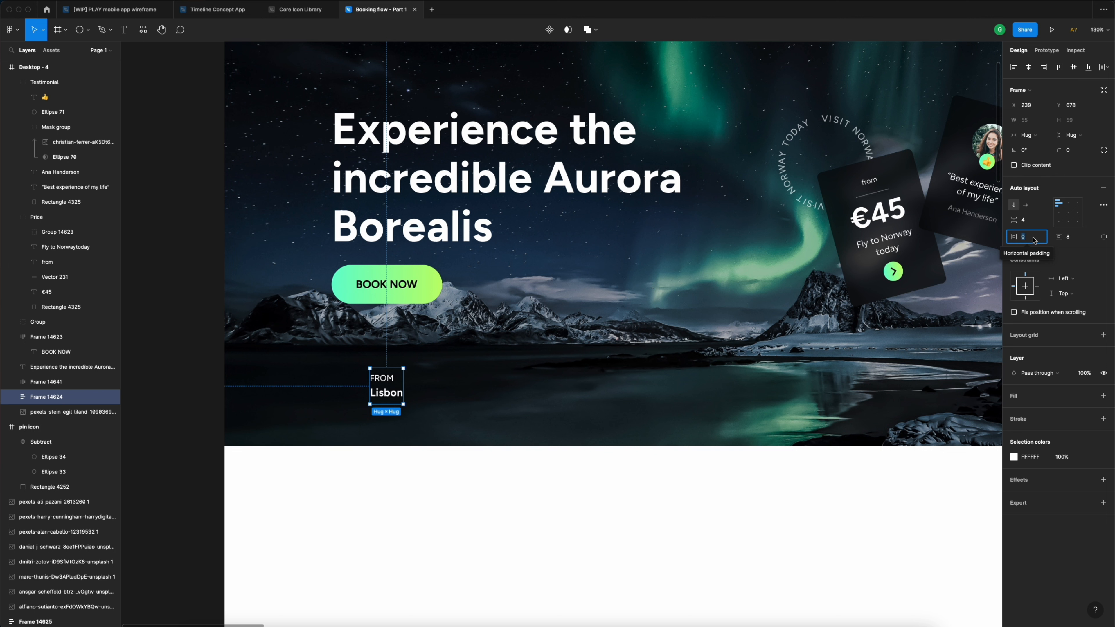
text(24)
key(Return)
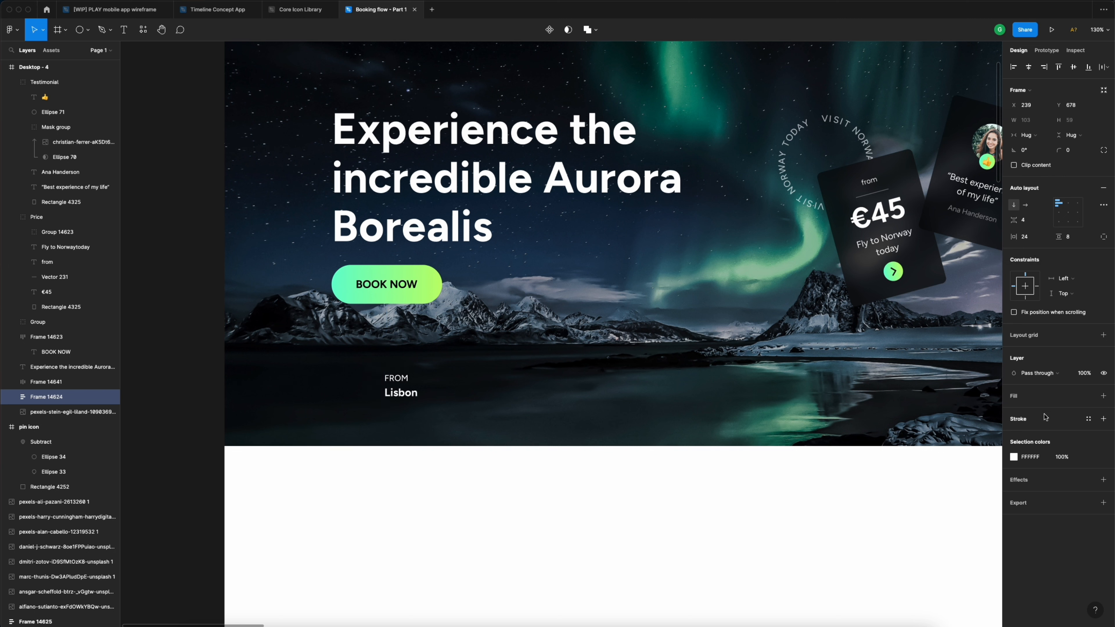
- Fill the box with the Light blue 2 style and round its corners to 8
click(1088, 397)
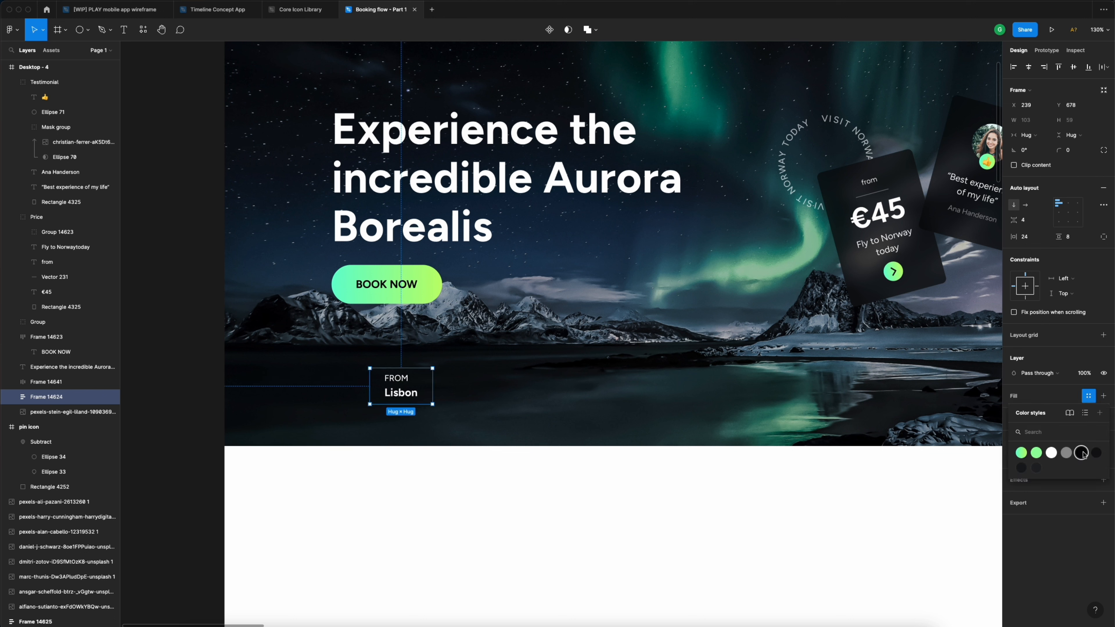
click(1021, 469)
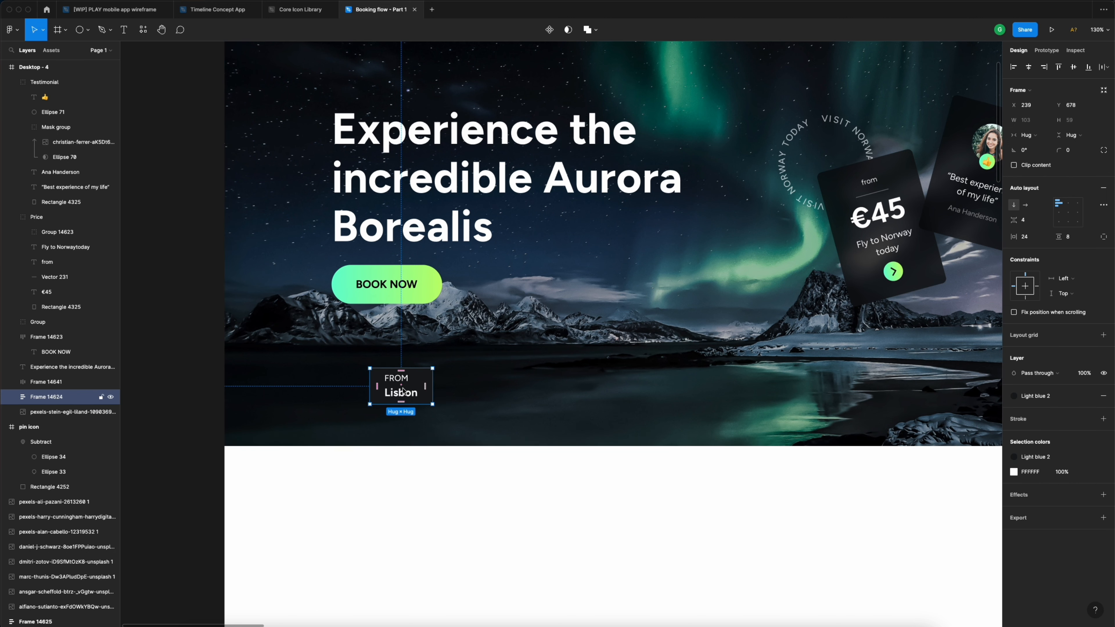
click(1079, 154)
text(8)
key(Return)
- Reduce horizontal padding to 16, widen the box to about 259, and copy it beside
click(1038, 238)
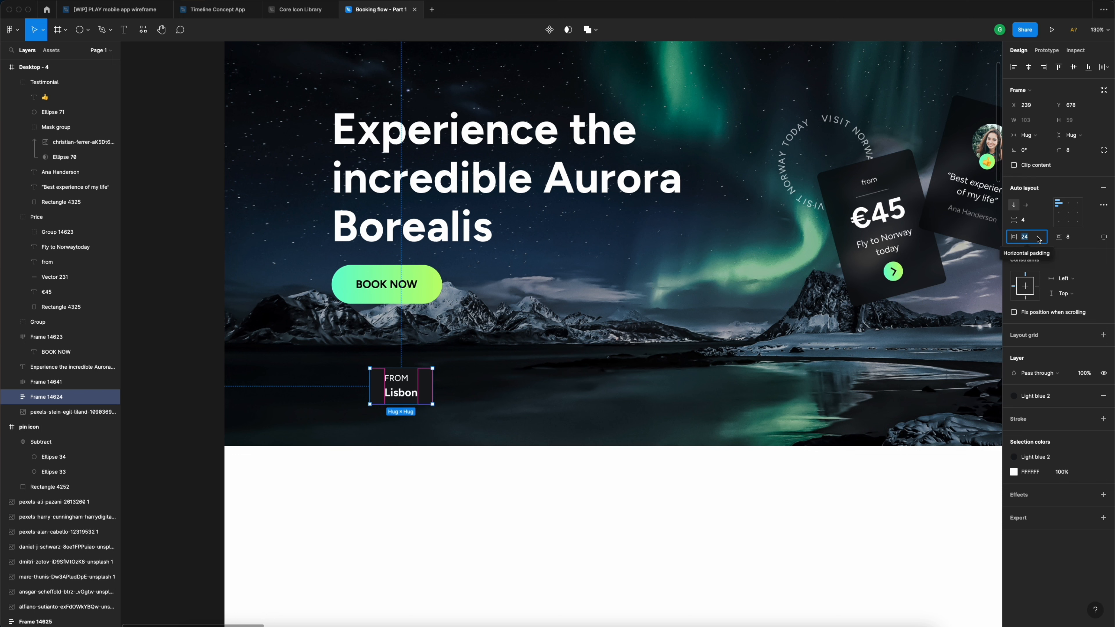
text(16)
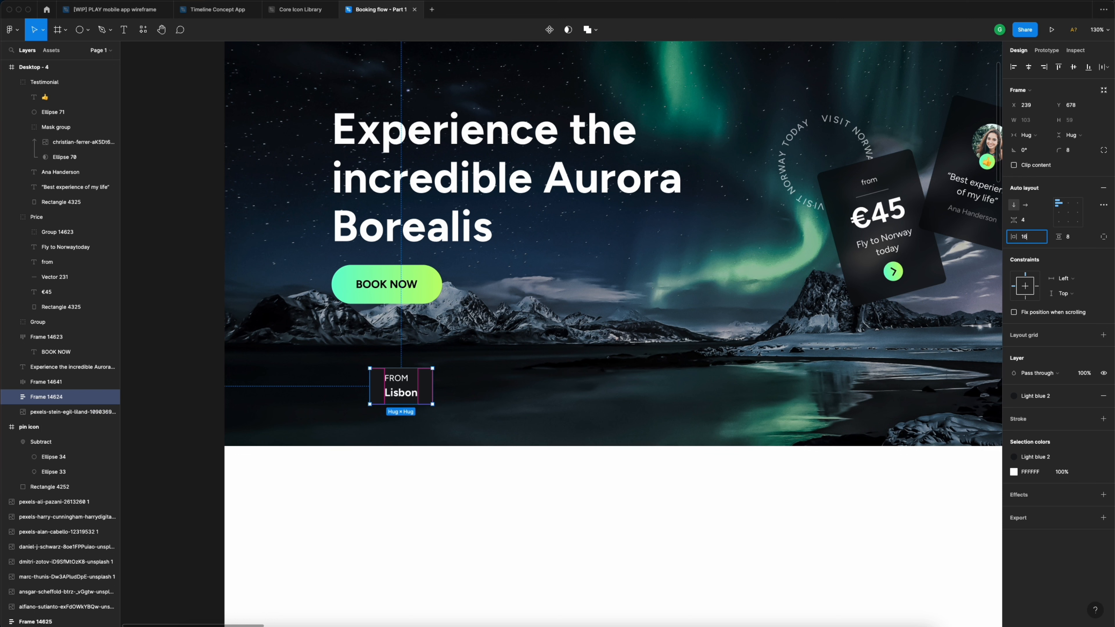
key(Return)
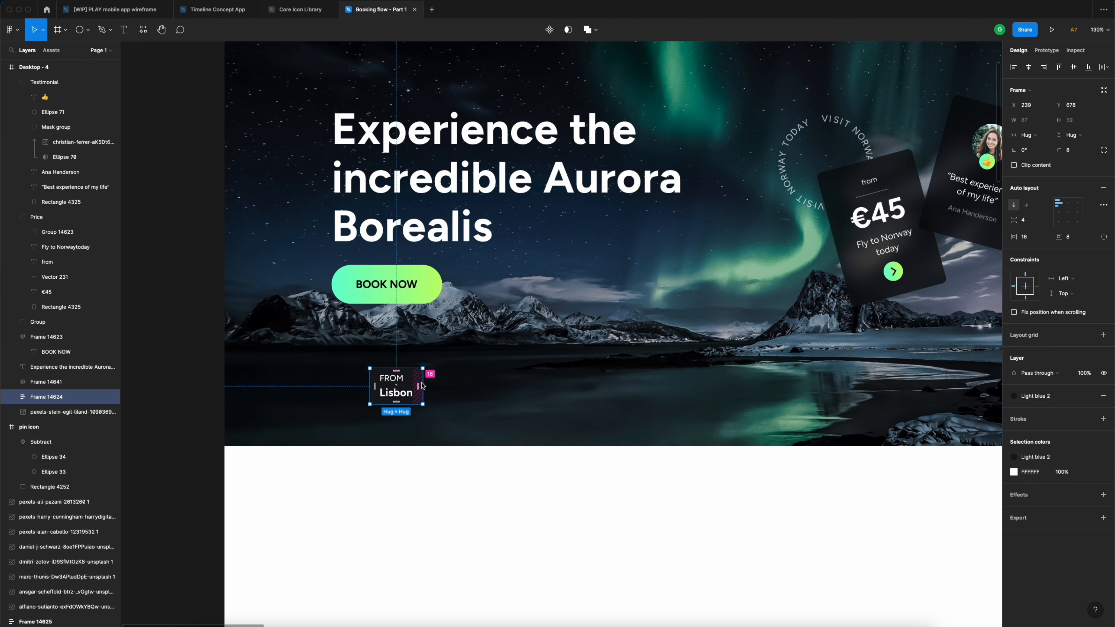
drag(424, 385, 529, 386)
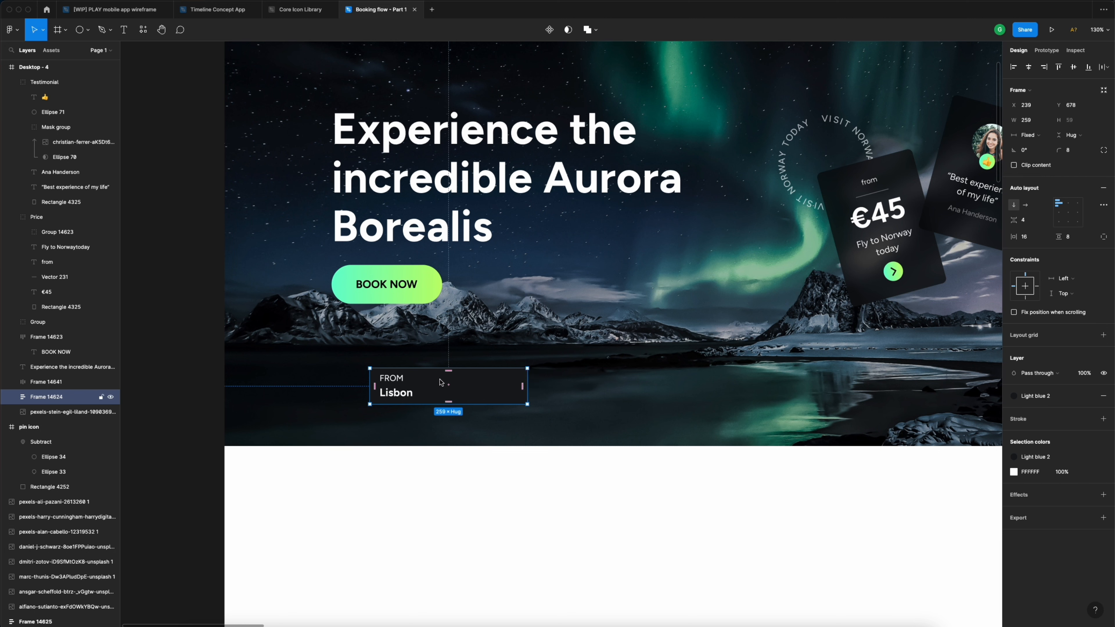
drag(406, 383, 540, 382)
- Remove the duplicate box and apply the Grey colour style to the FROM label
double_click(540, 382)
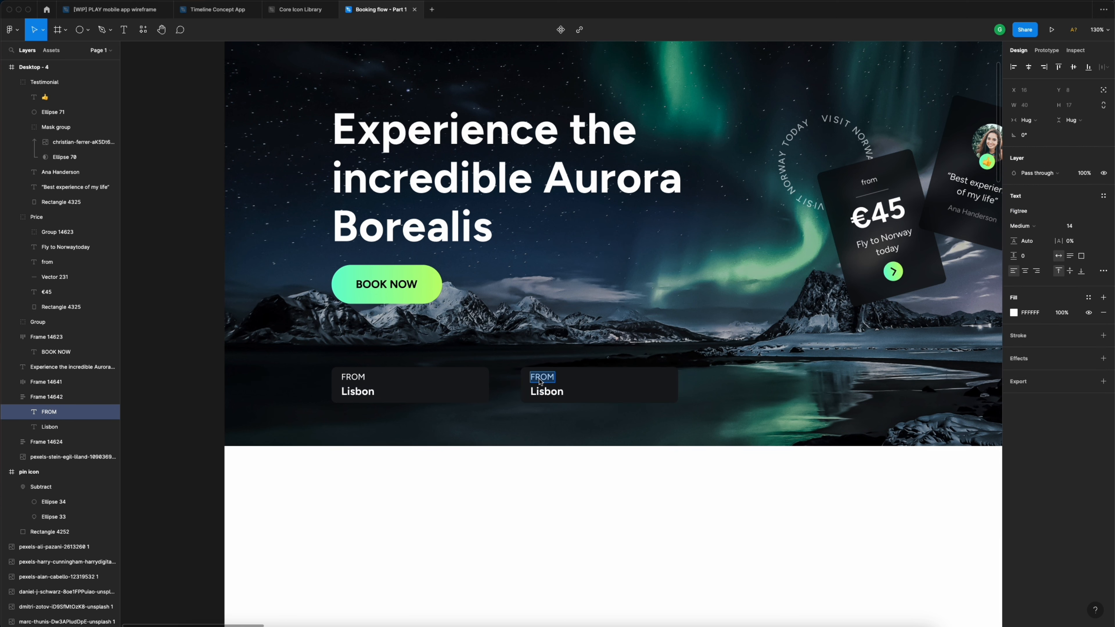
click(591, 483)
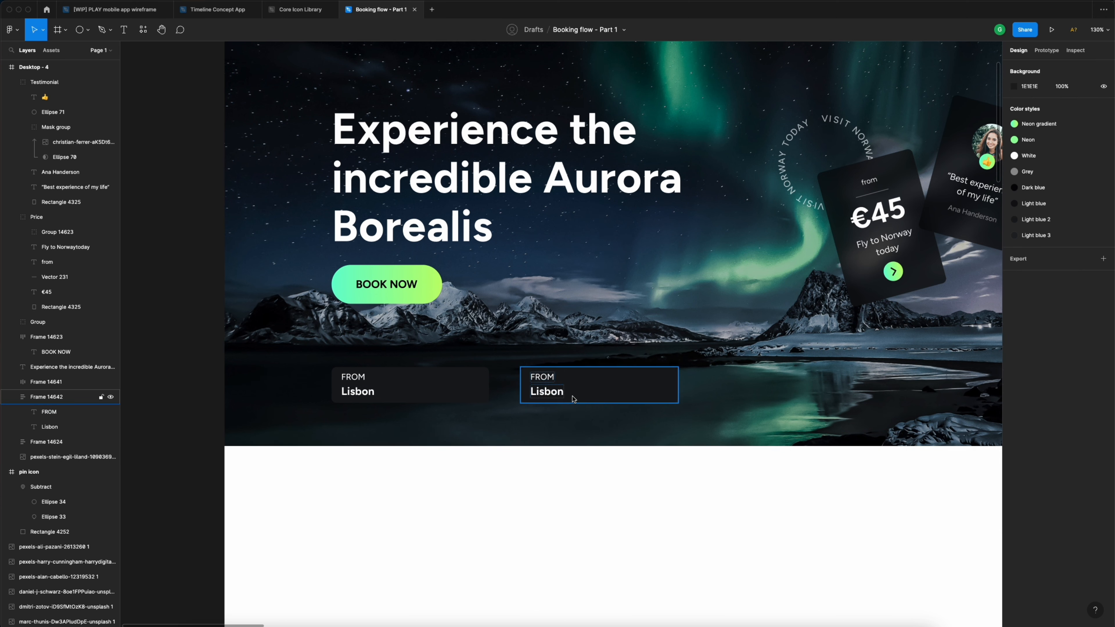
click(573, 396)
key(Delete)
super+click(359, 379)
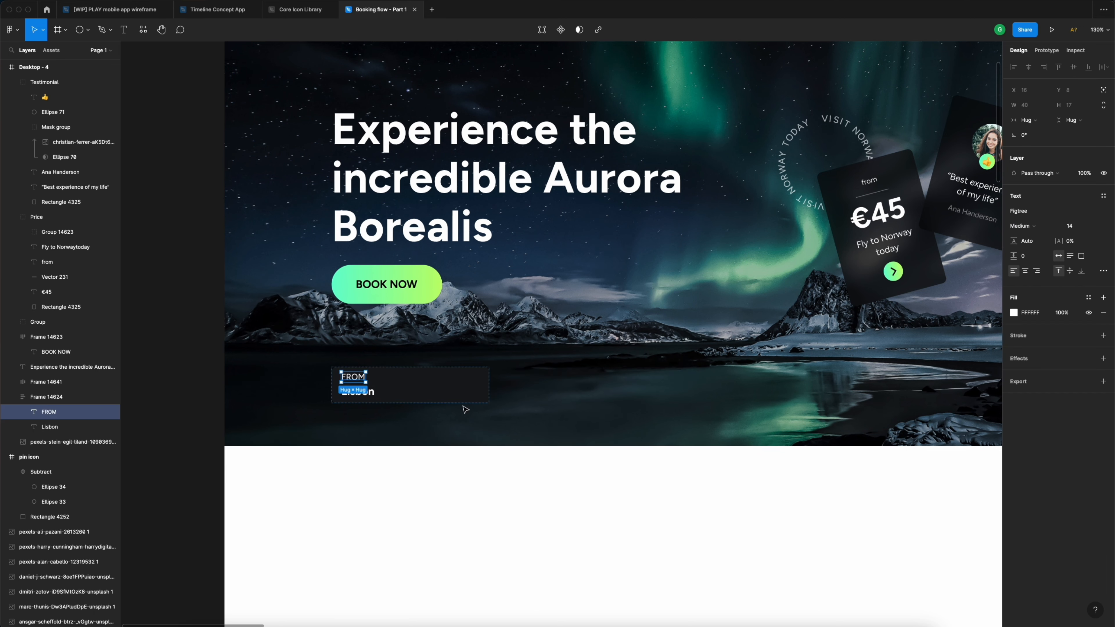
click(1089, 297)
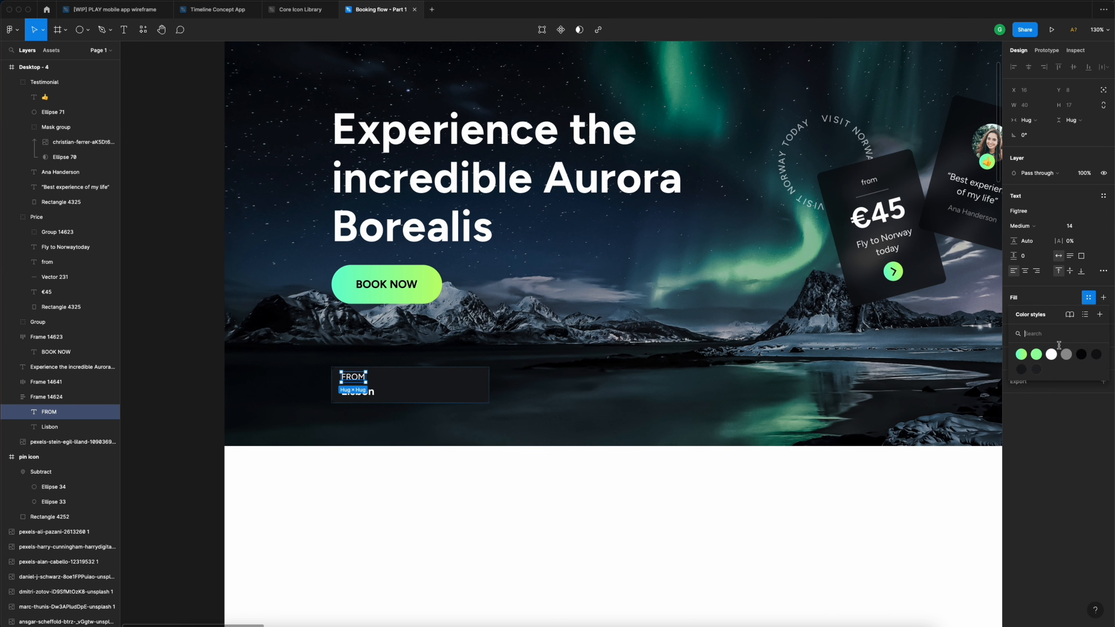
click(1068, 355)
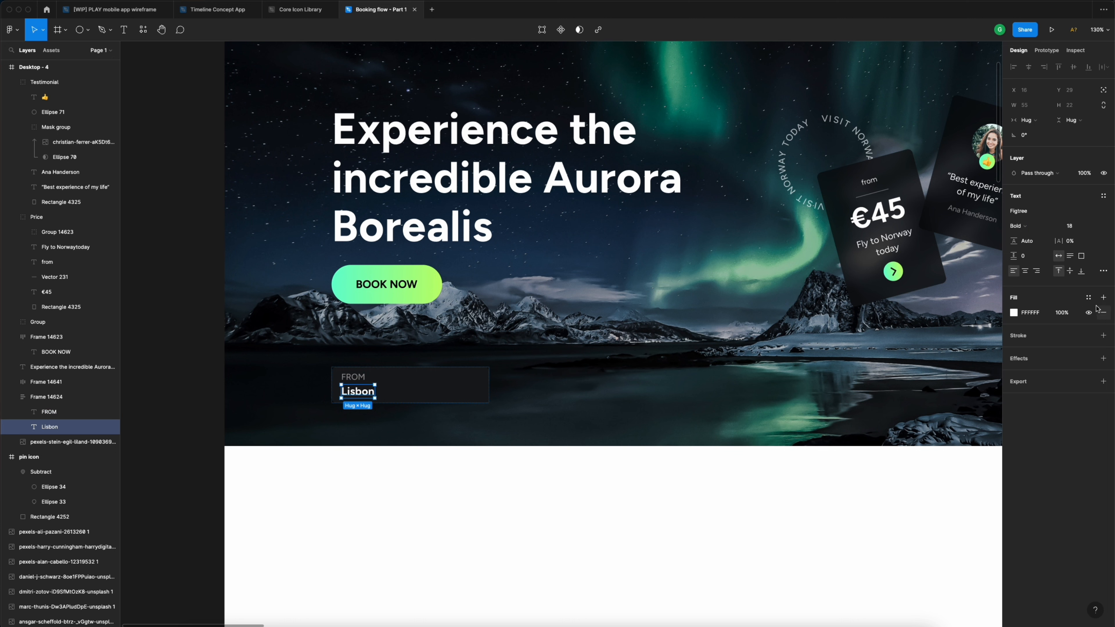
click(1089, 297)
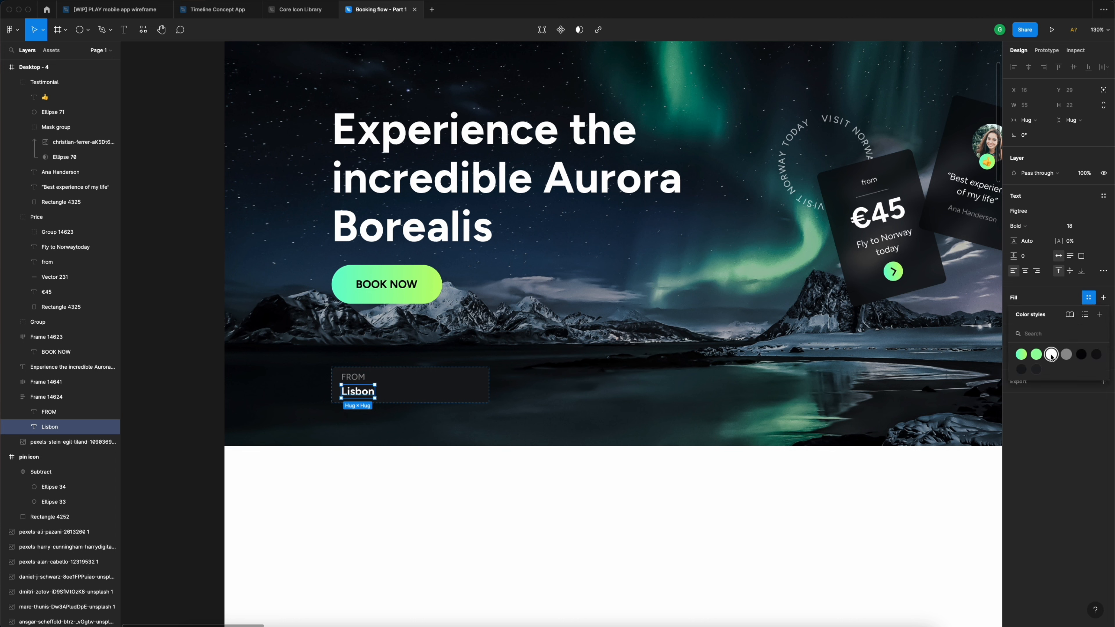
click(376, 454)
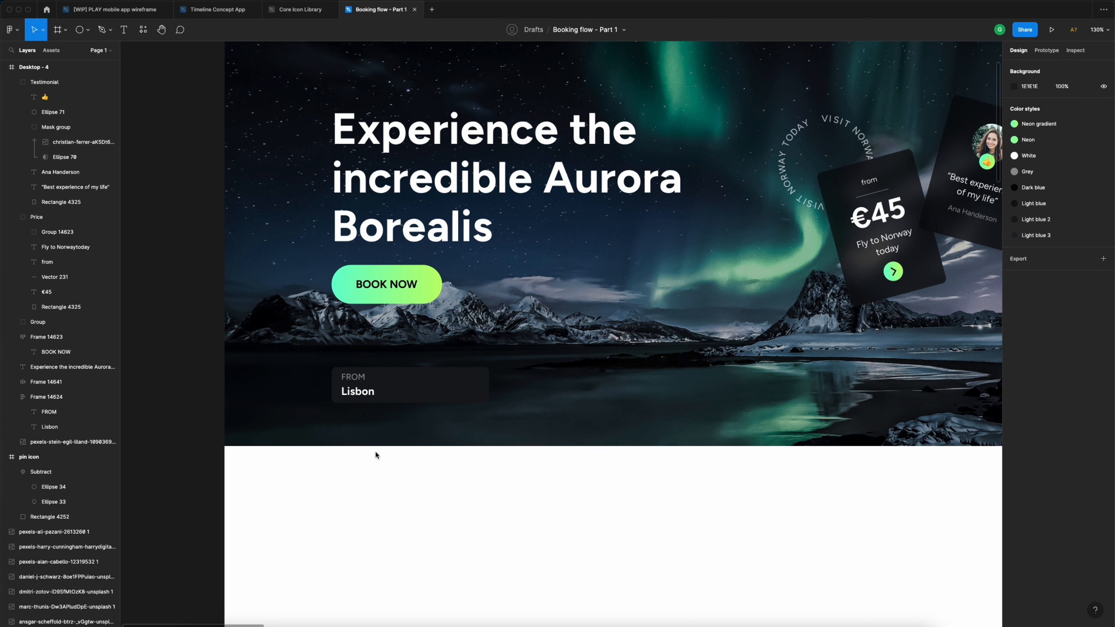
- Duplicate the field to the right and retype it as TO / Tromso
click(394, 387)
drag(376, 386, 551, 386)
double_click(527, 379)
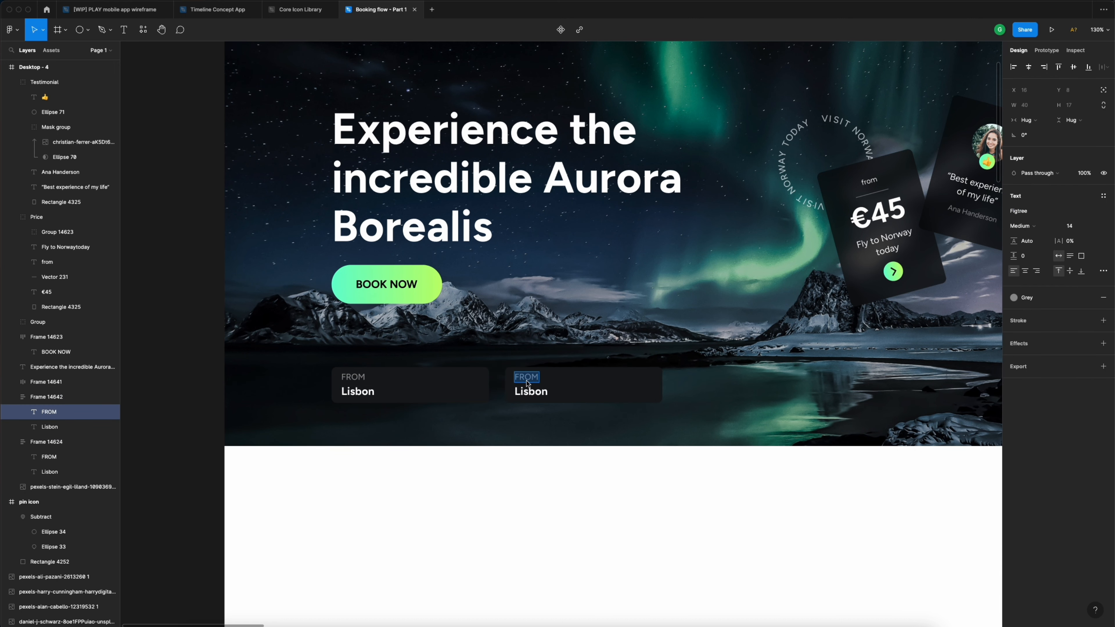
text(TO)
double_click(533, 391)
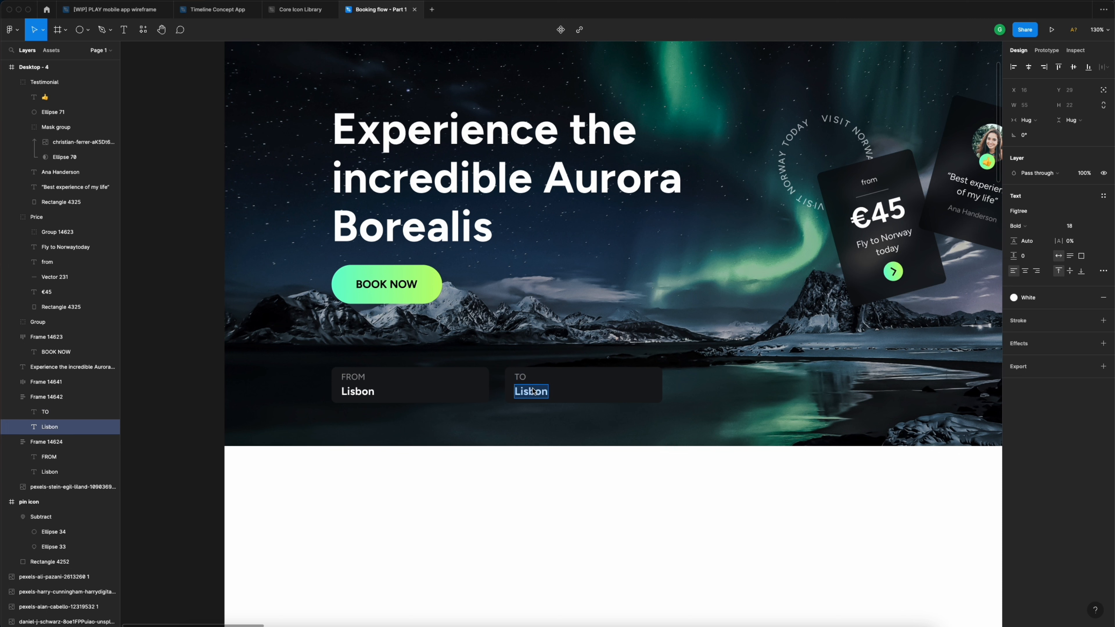
text(Tromso)
key(Escape)
click(577, 506)
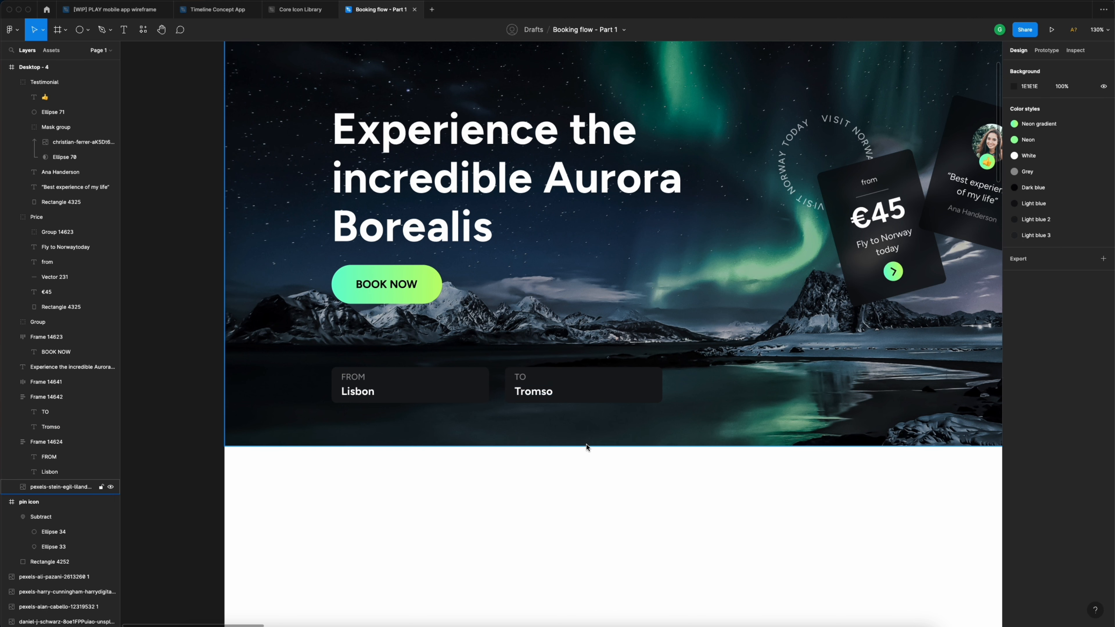
- Duplicate the TO field and retype it as DEPART / May 13, 2023
click(570, 398)
drag(537, 398, 704, 397)
scroll(659, 391, right, 5)
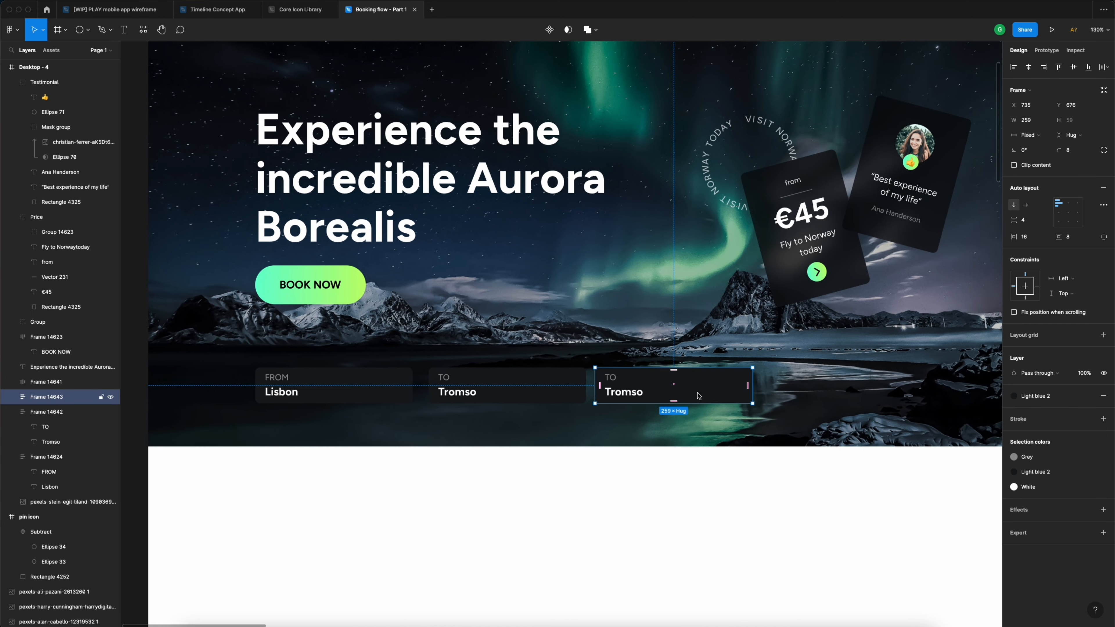
double_click(617, 381)
double_click(613, 380)
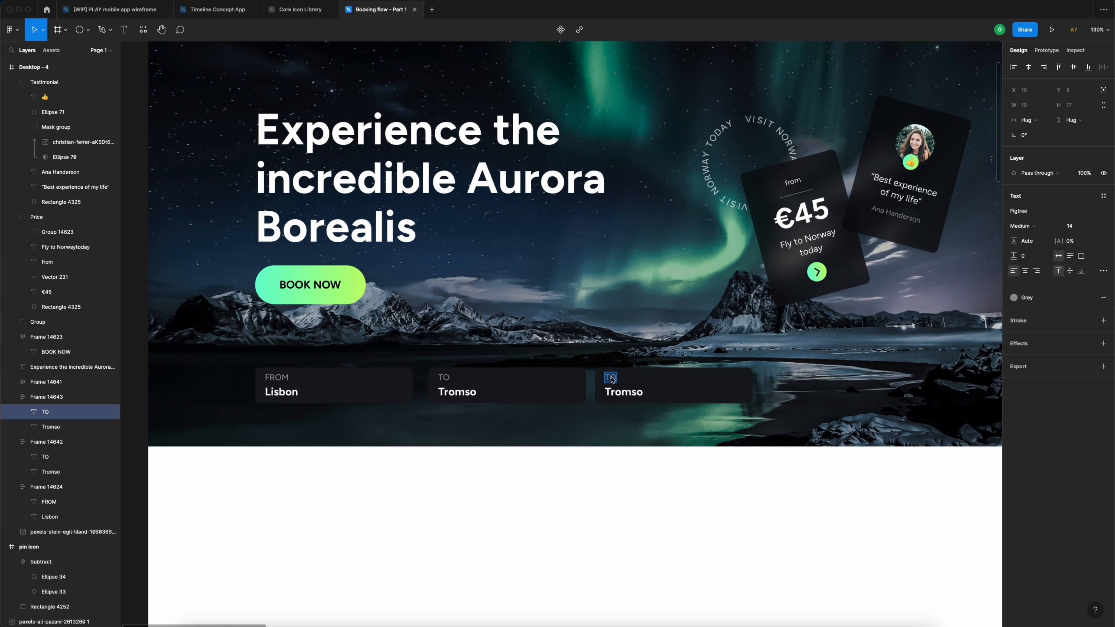
text(DEPART)
click(618, 391)
double_click(622, 394)
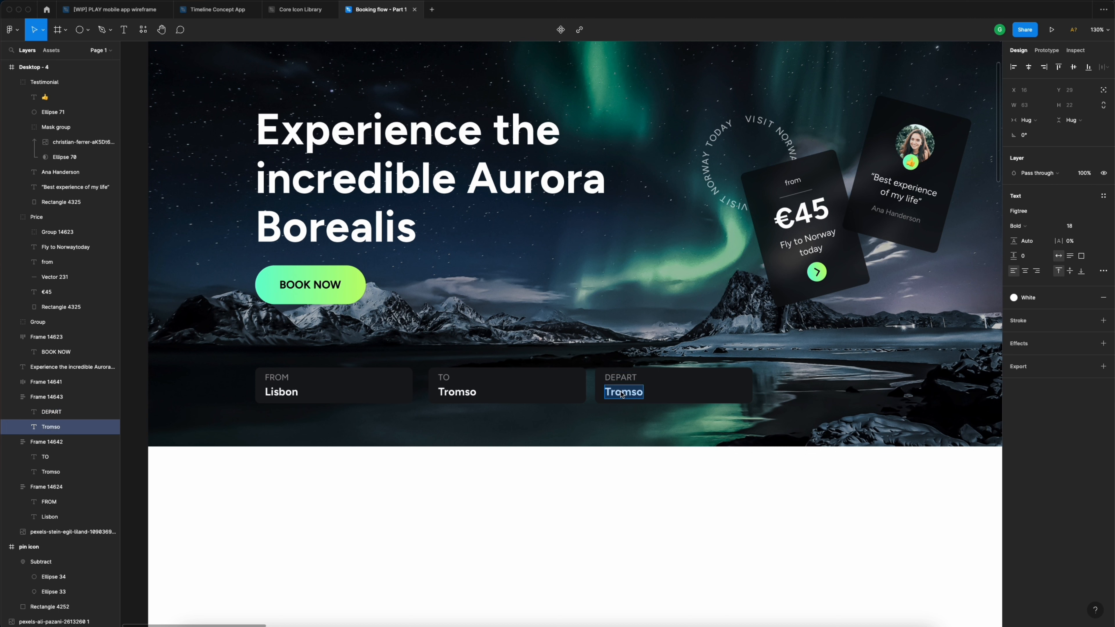
text(MA)
key(BackSpace)
text(ay13, 2023)
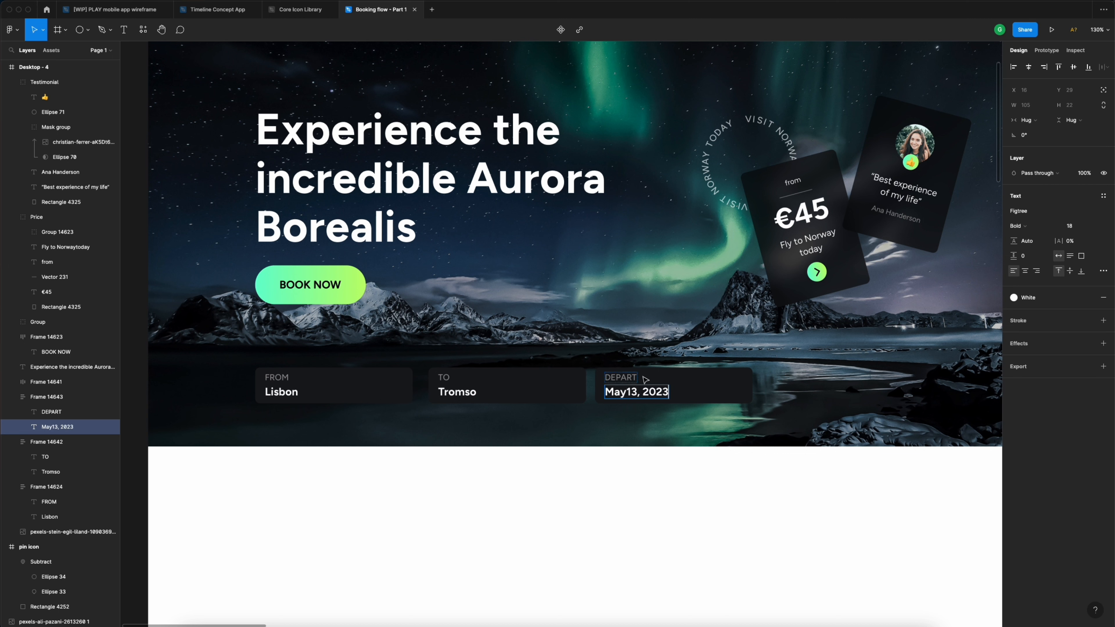
key(Escape)
click(697, 515)
- Duplicate the DEPART field to the right and relabel it RETURN
click(664, 387)
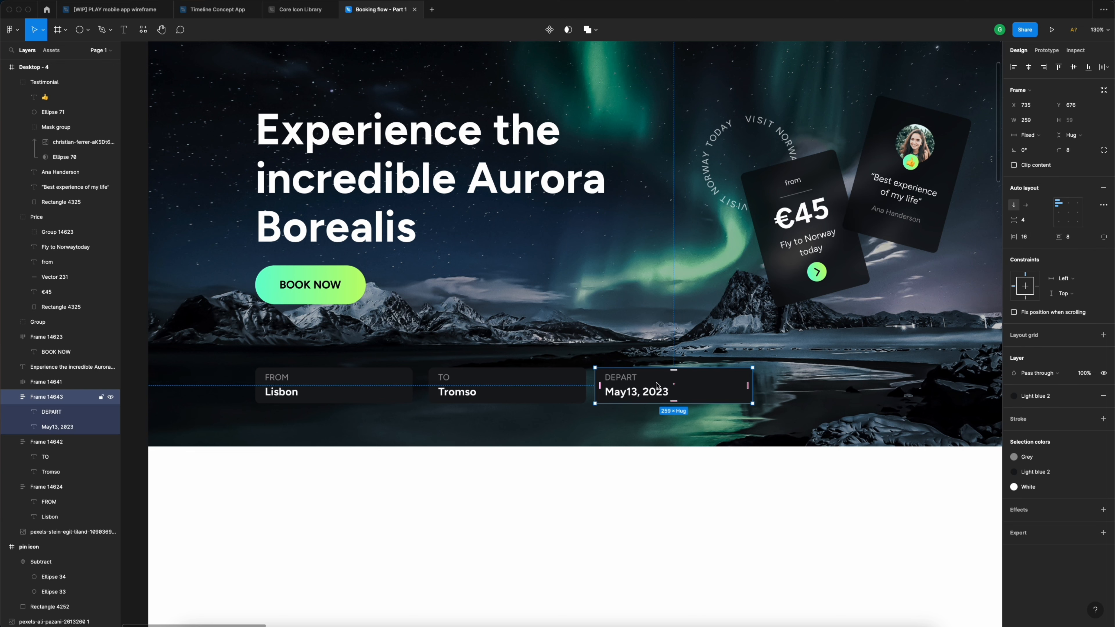
drag(645, 386, 809, 388)
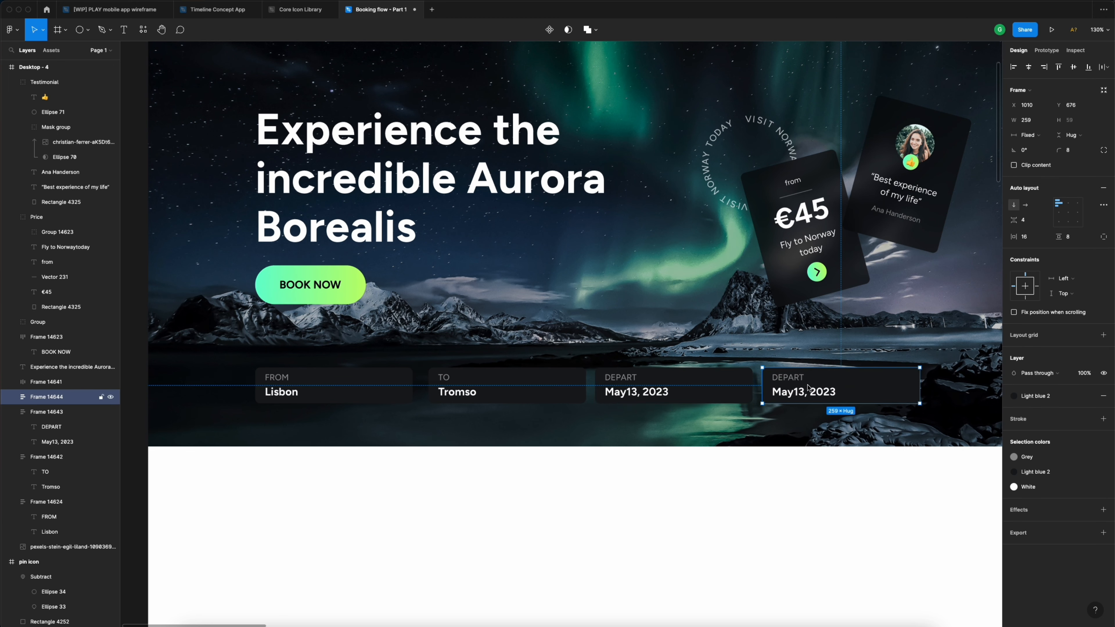
scroll(730, 383, right, 3)
double_click(730, 382)
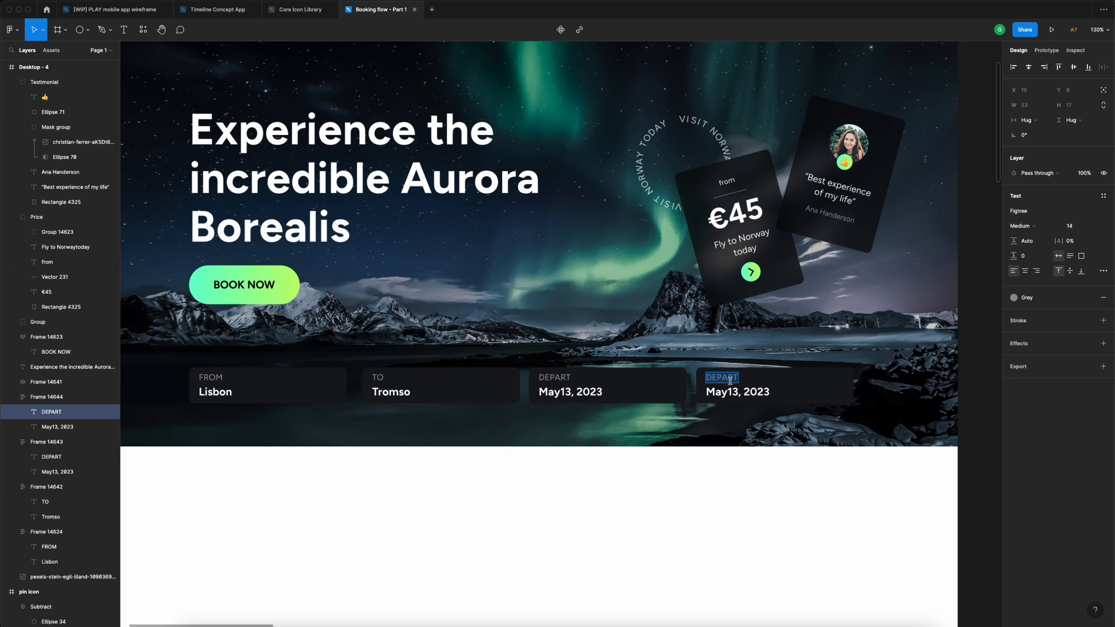
text(RETURN)
- Change the return date to Jun 8, 2023 and fix the spacing in May 13
double_click(746, 393)
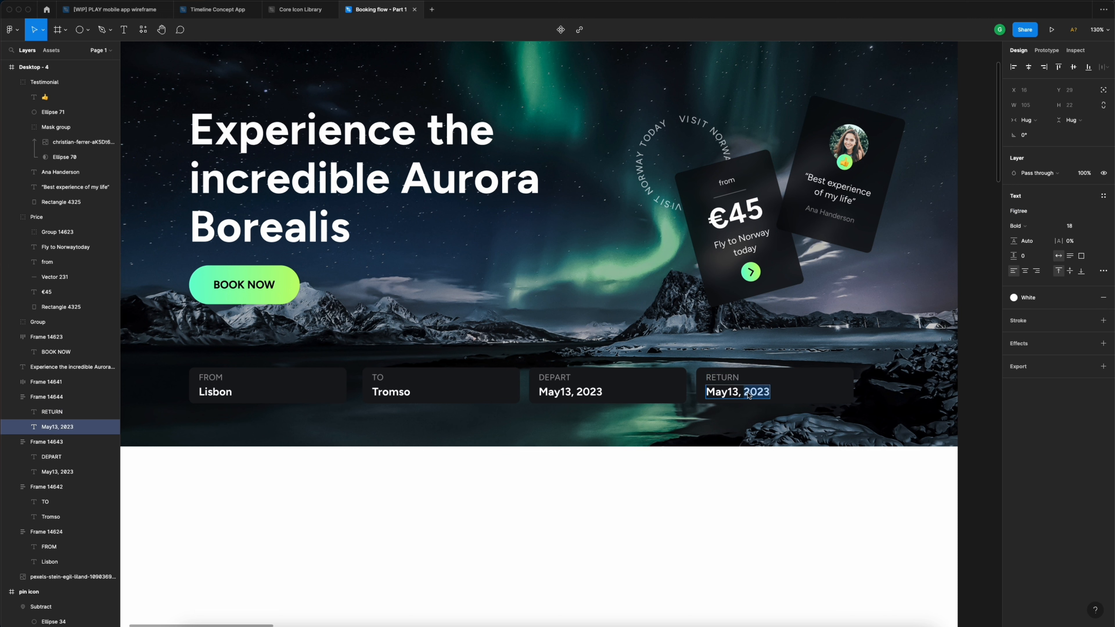
key(super+a)
drag(740, 394, 699, 394)
click(579, 394)
click(562, 395)
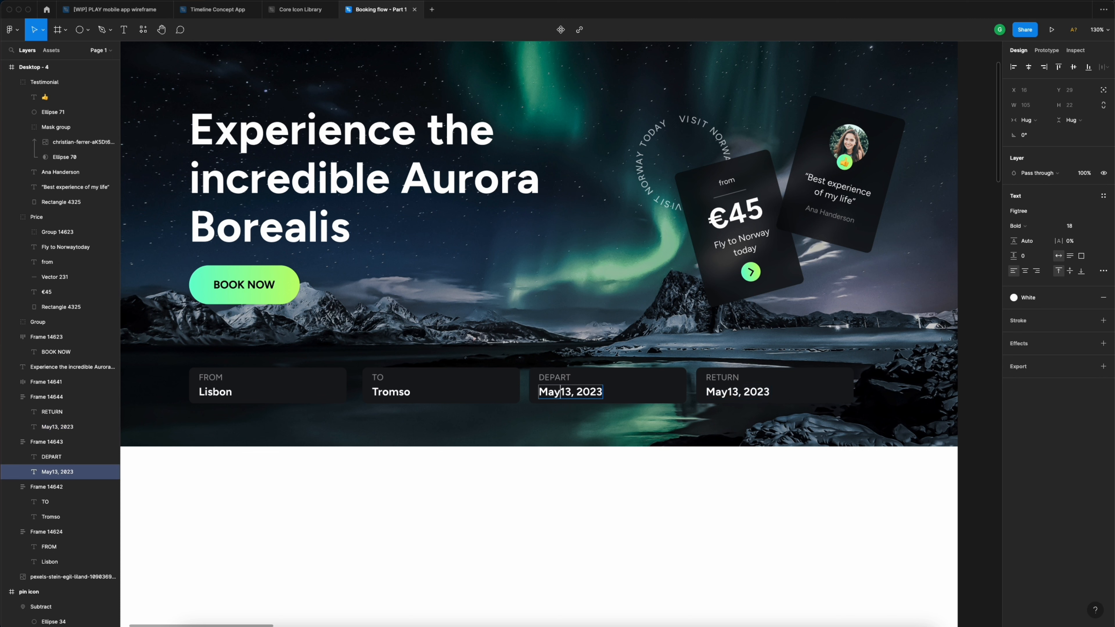
click(736, 398)
double_click(739, 393)
drag(739, 394, 701, 394)
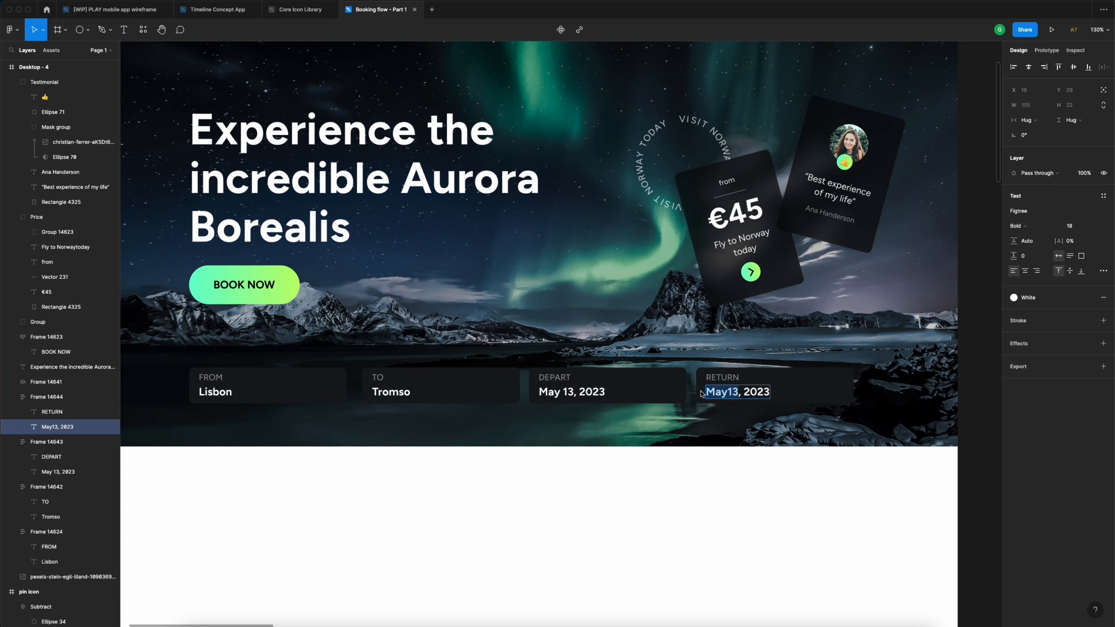
text(Jun 8)
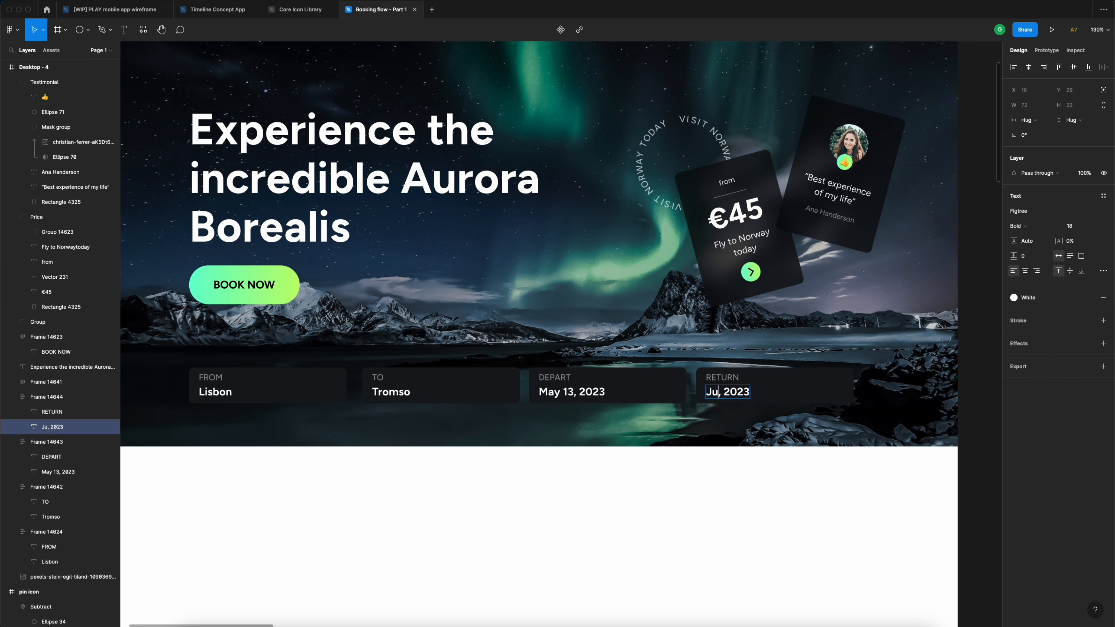
key(Escape)
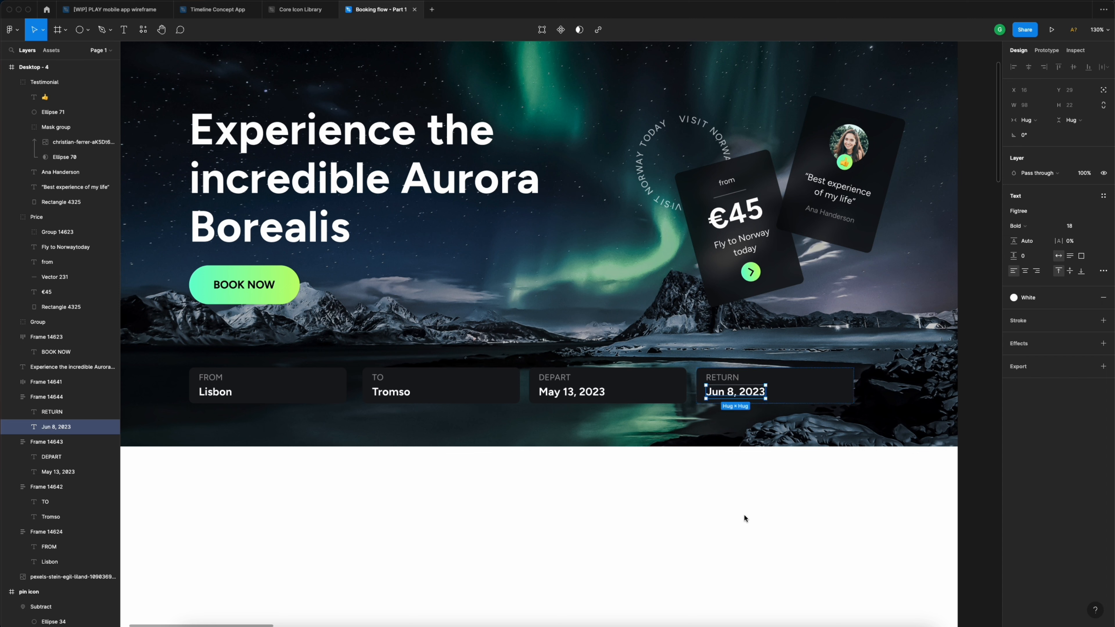
key(Escape)
- Narrow the DEPART and RETURN boxes to about 200 wide and bring RETURN closer
click(776, 394)
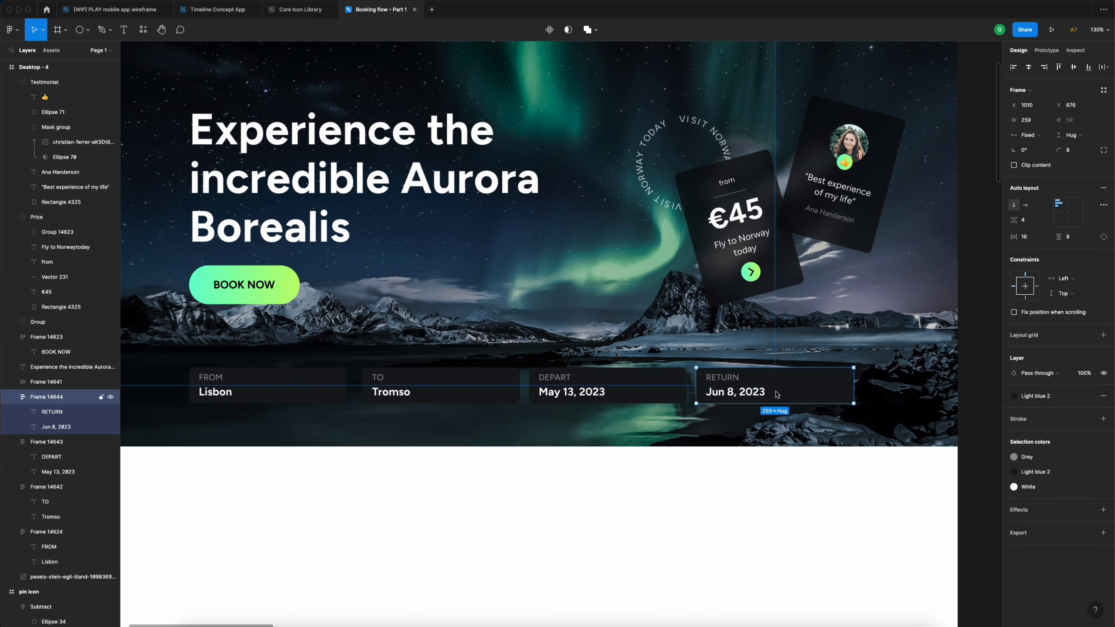
click(657, 389)
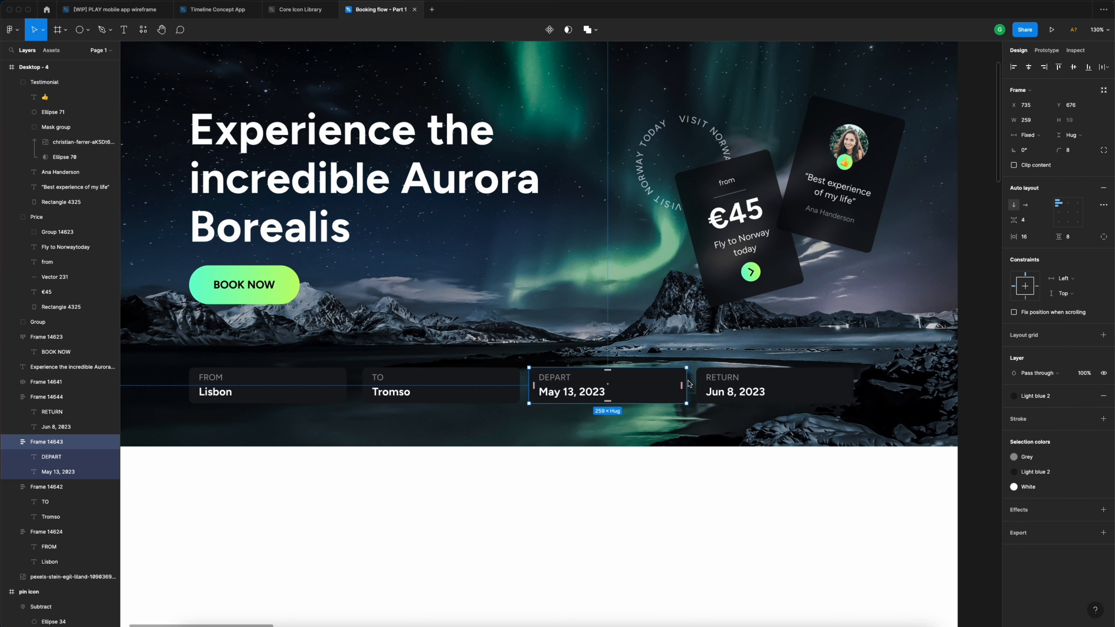
drag(686, 385, 664, 380)
click(786, 385)
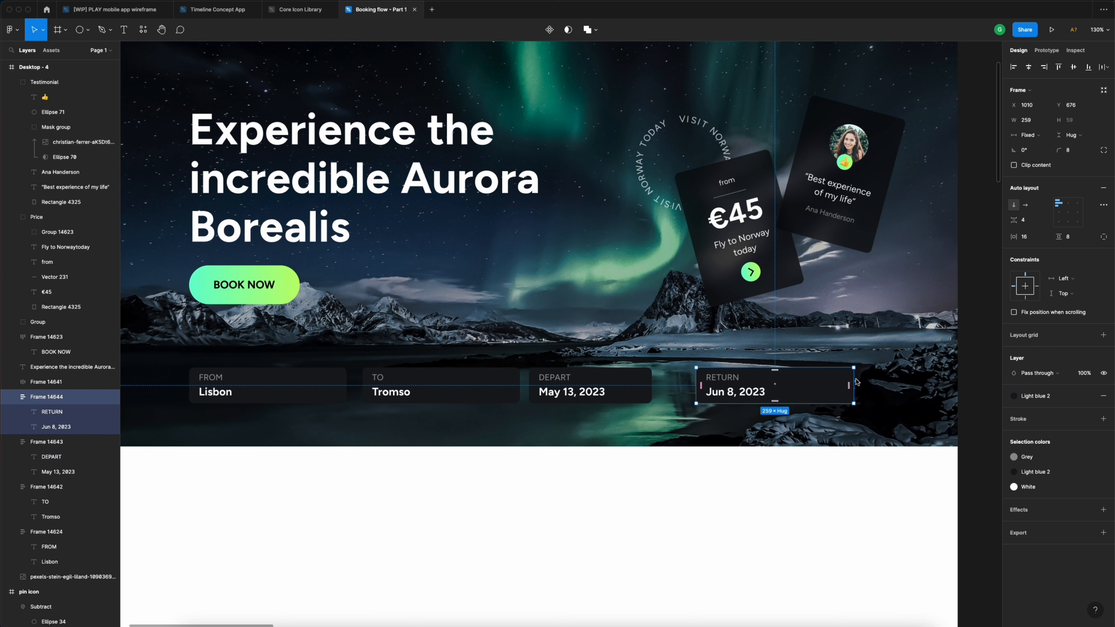
drag(855, 381, 818, 382)
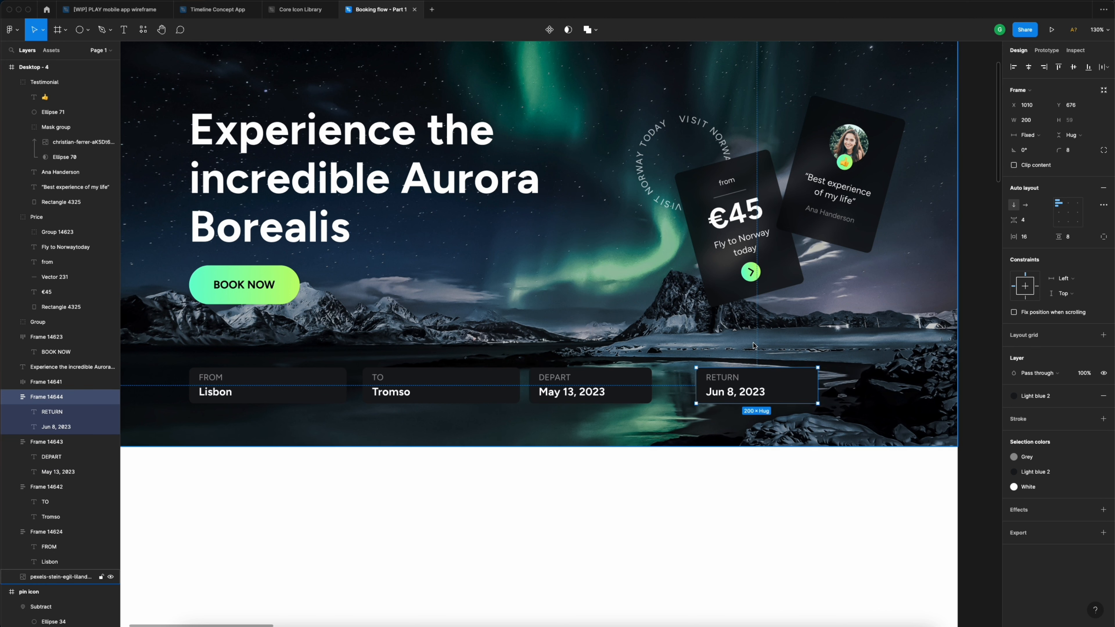
drag(774, 390, 745, 390)
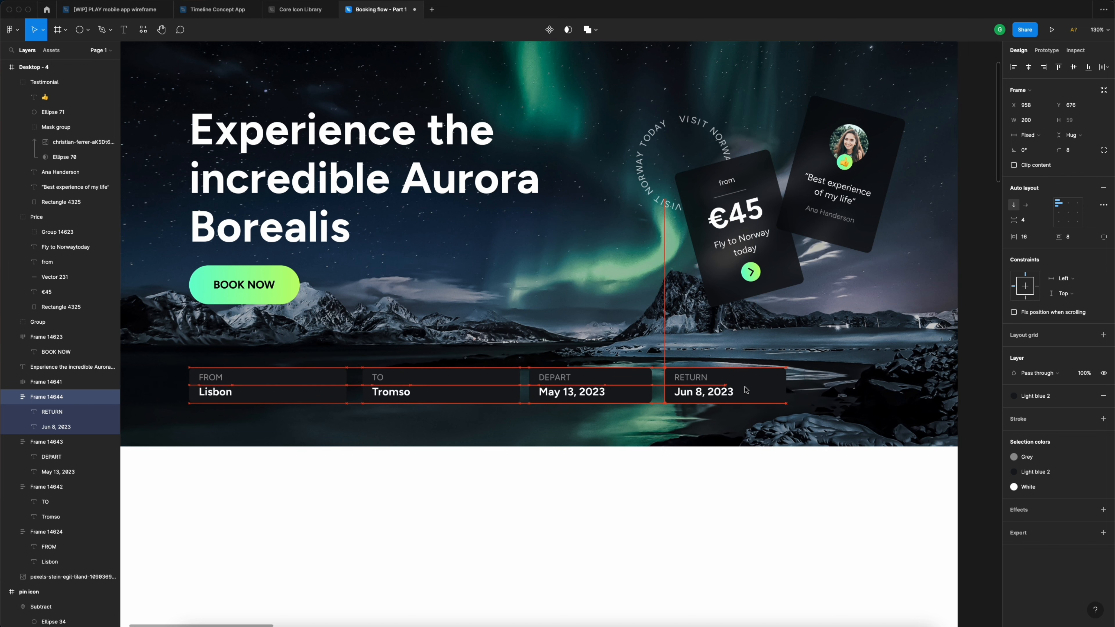
- Shift FROM, TO and DEPART left to close the gaps, then duplicate RETURN
scroll(745, 389, down, 3)
drag(550, 387, 544, 386)
drag(458, 387, 442, 387)
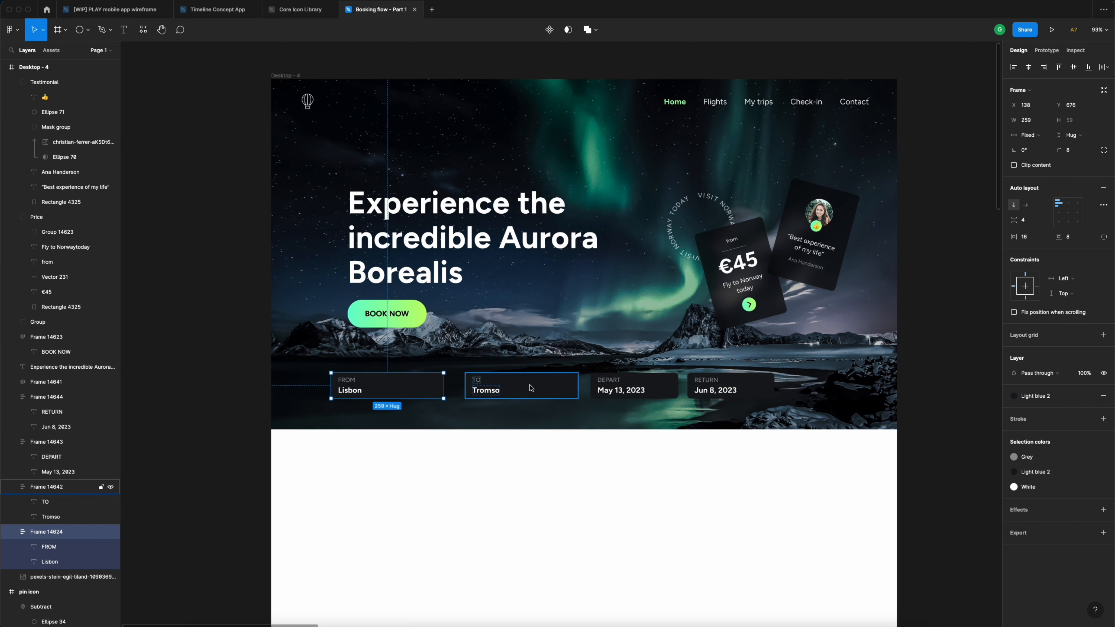
drag(538, 387, 520, 388)
drag(659, 386, 645, 387)
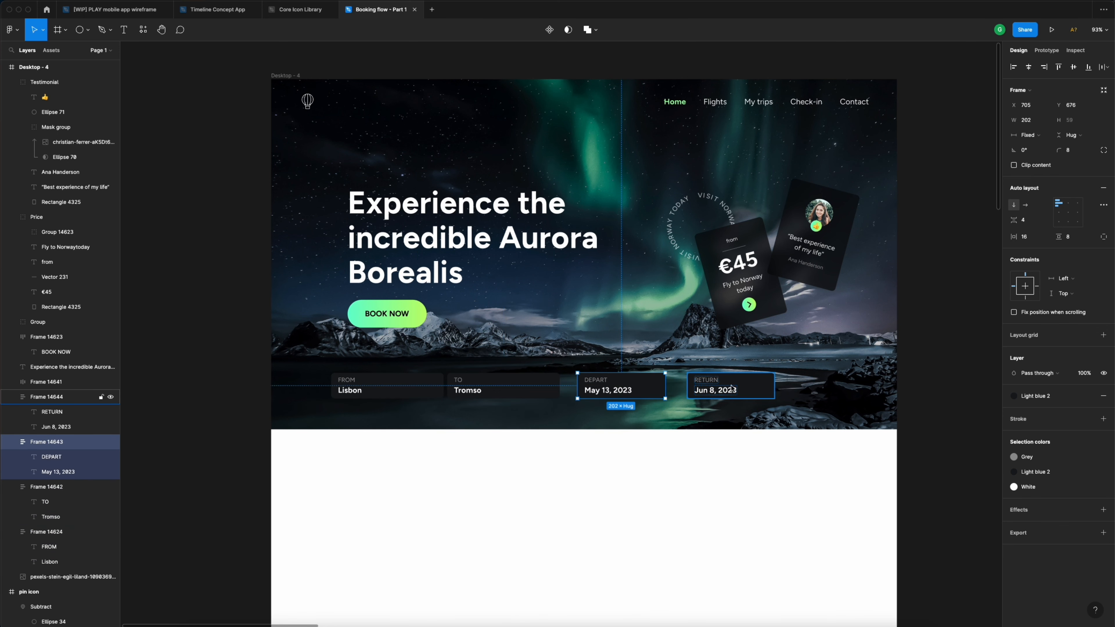
drag(752, 388, 824, 388)
scroll(824, 388, up, 5)
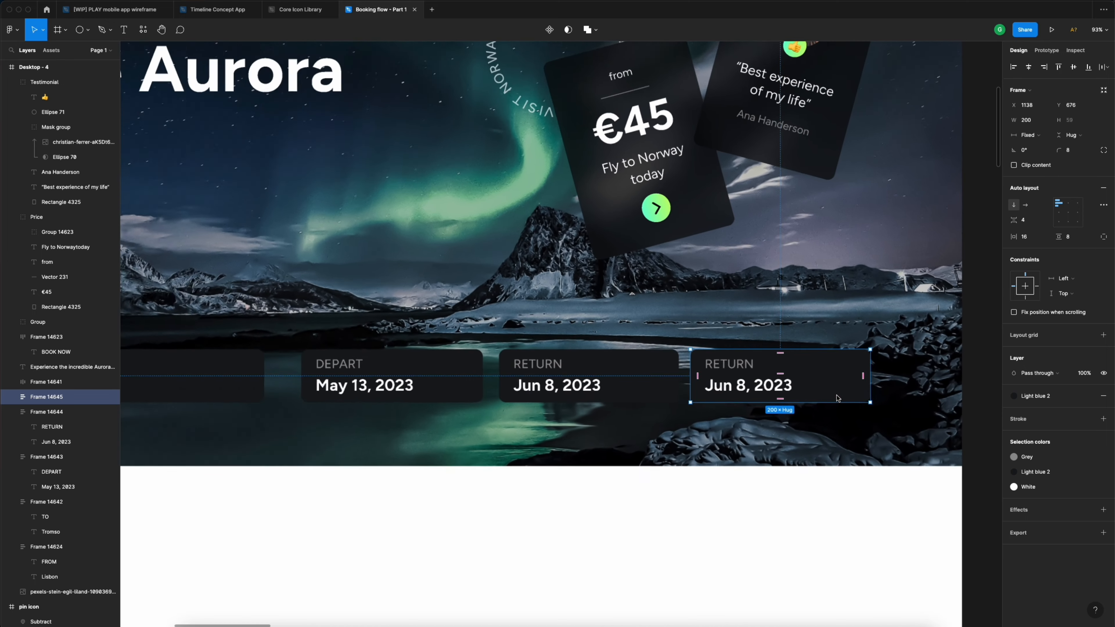
- Retype the duplicated field as PASSENGERS / 1 Adult and view the whole hero frame
double_click(733, 369)
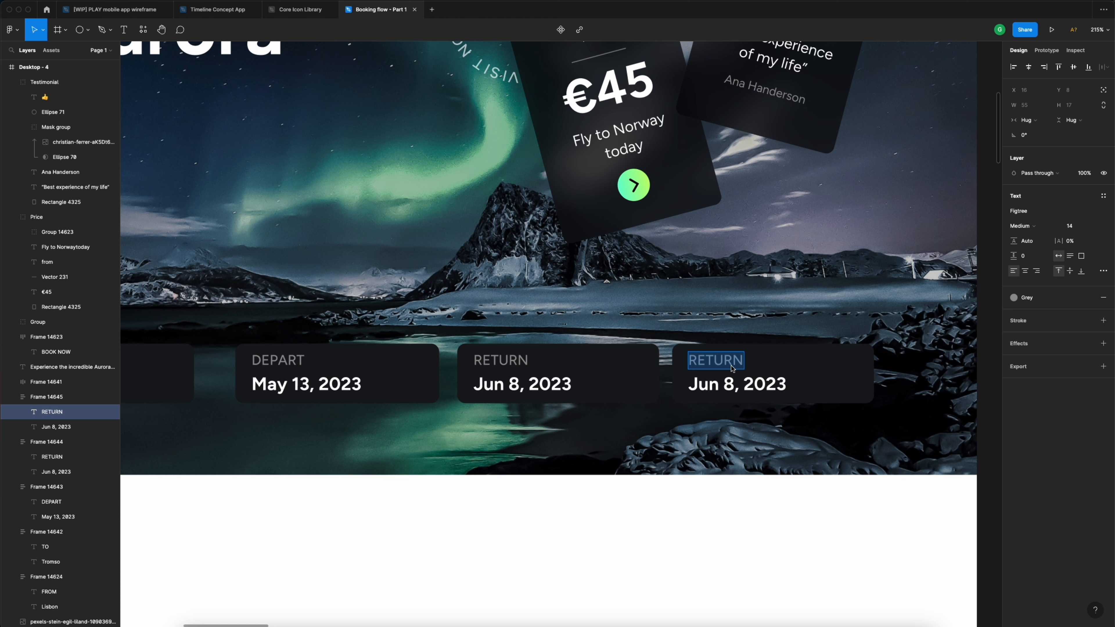
text(PA)
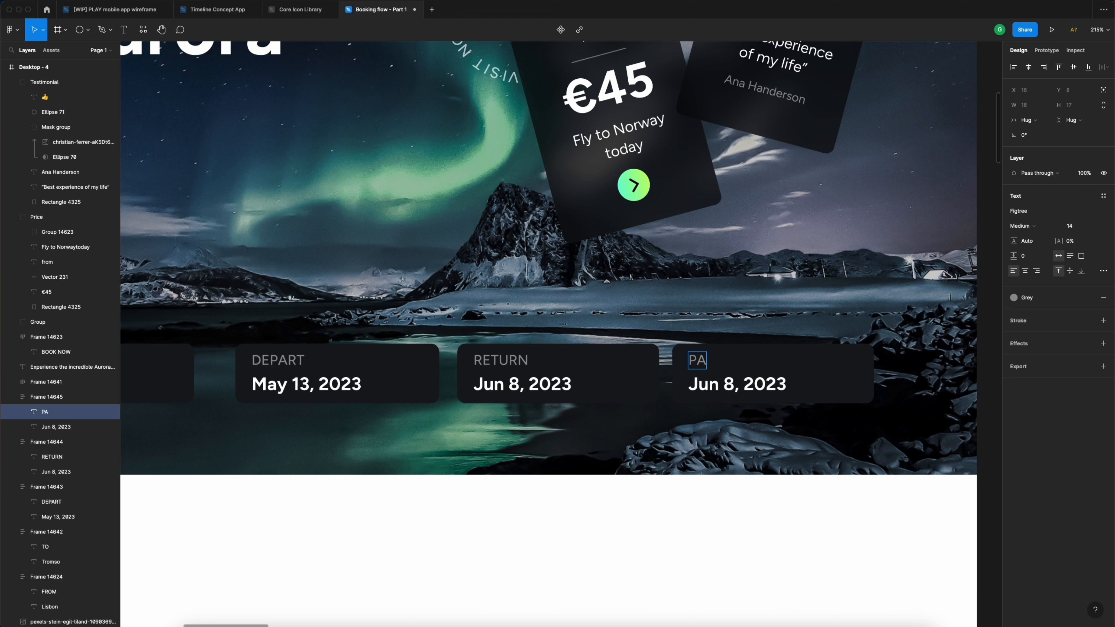
text(SSENGERS)
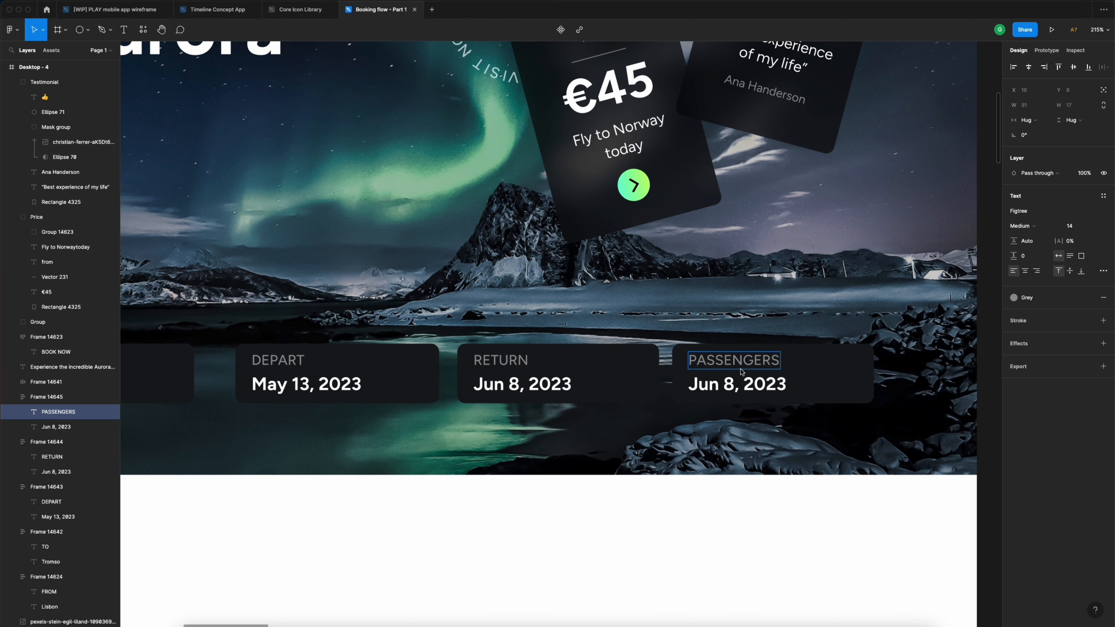
double_click(750, 386)
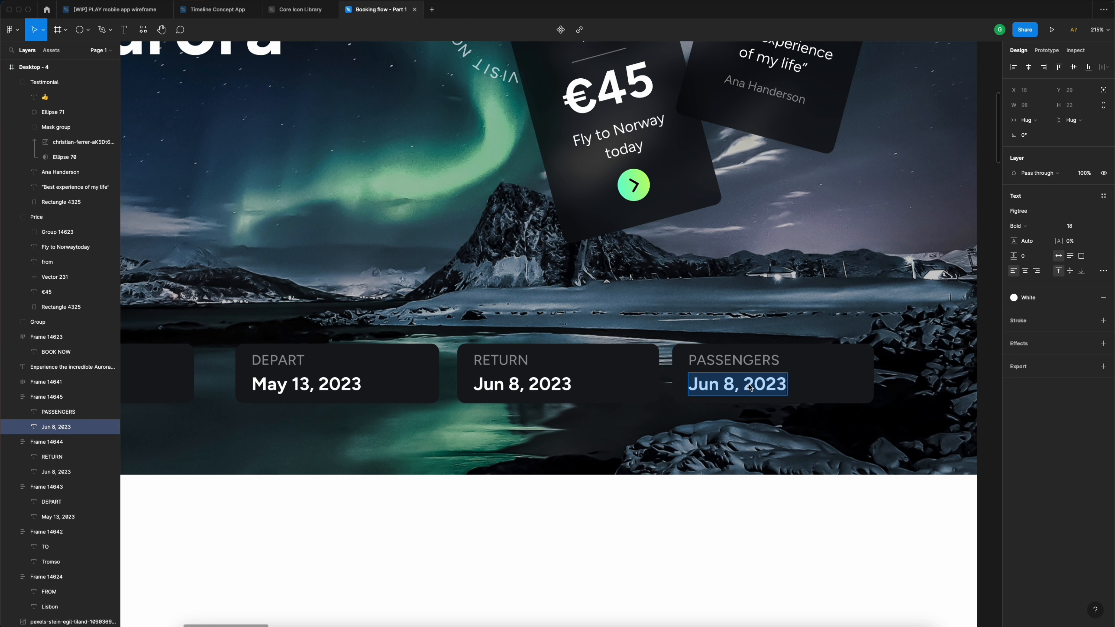
text(1 Adult)
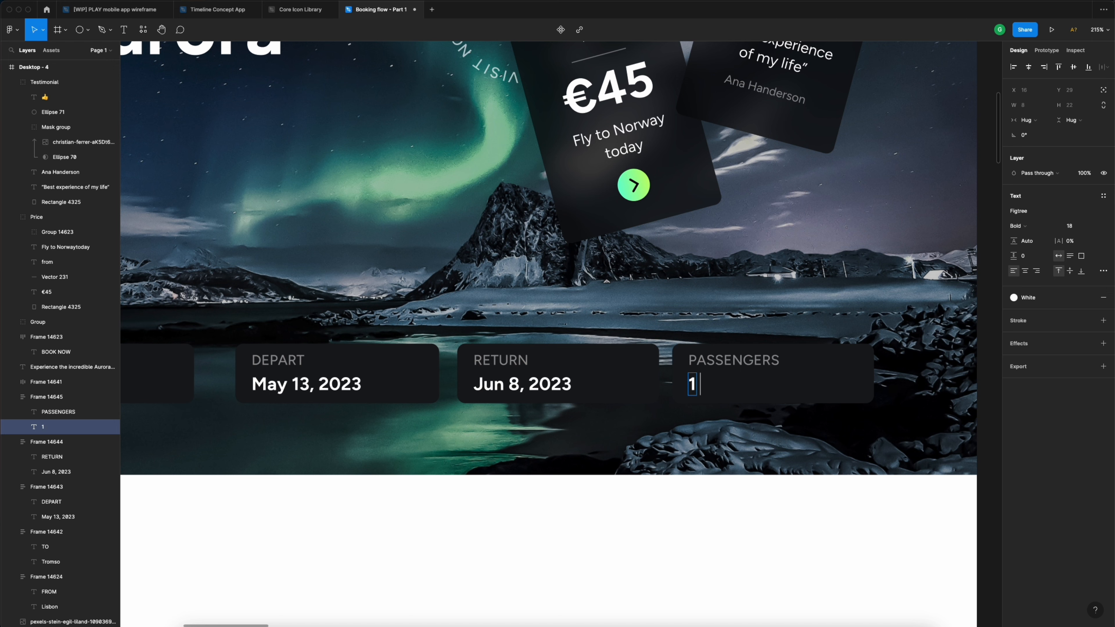
click(775, 532)
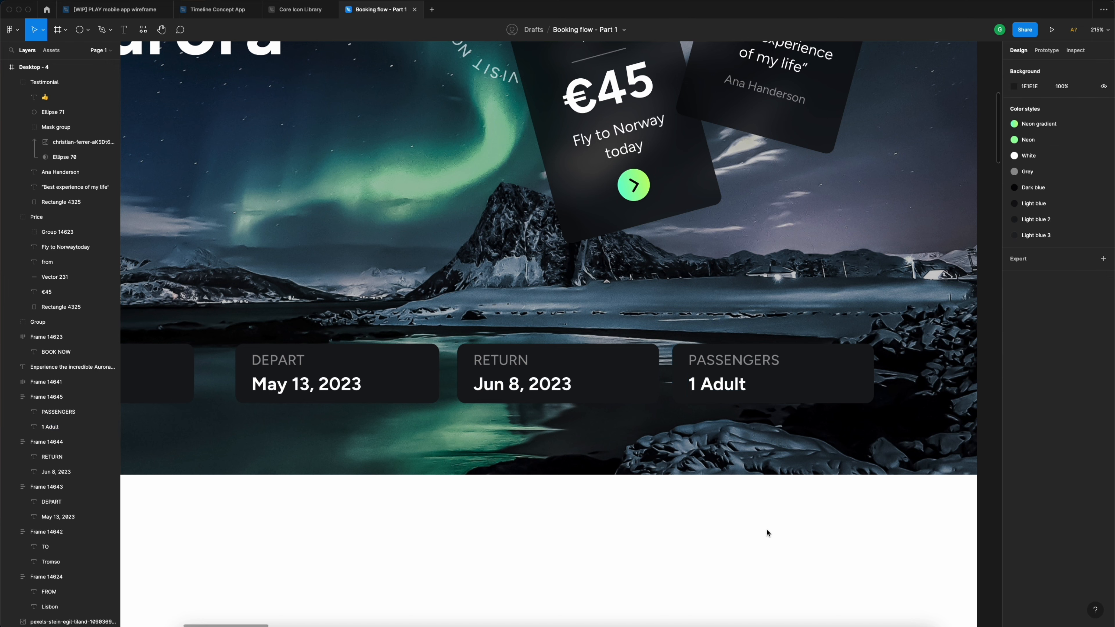
scroll(767, 530, down, 5)
scroll(712, 507, left, 3)
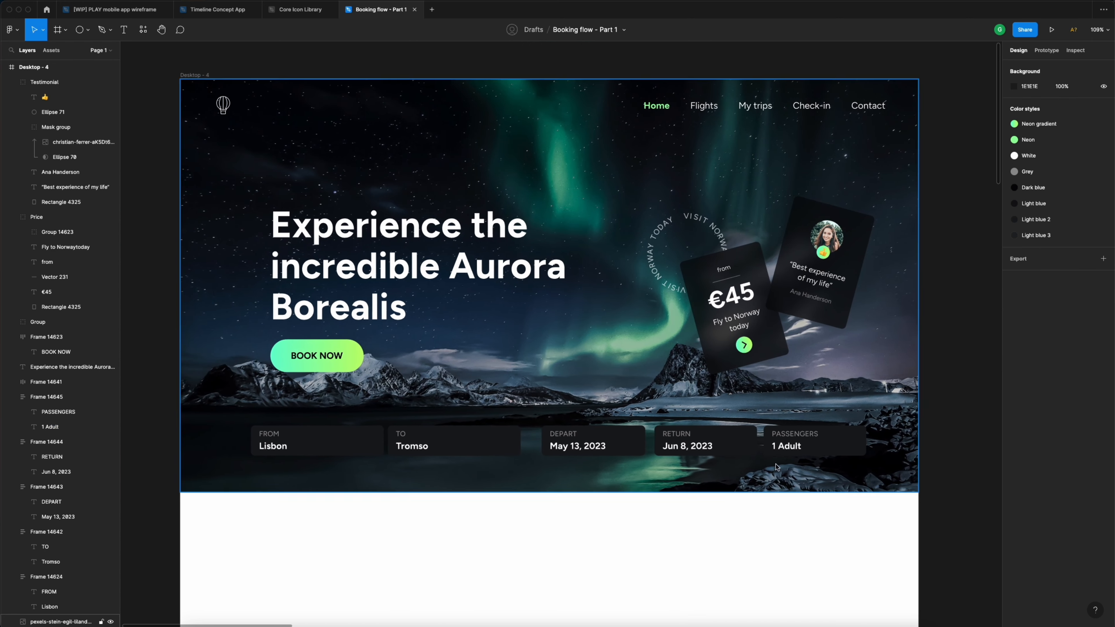
- Group all five booking fields (FROM, TO, DEPART, RETURN, PASSENGERS) into an auto-layout frame
click(813, 444)
shift+click(734, 445)
shift+click(634, 445)
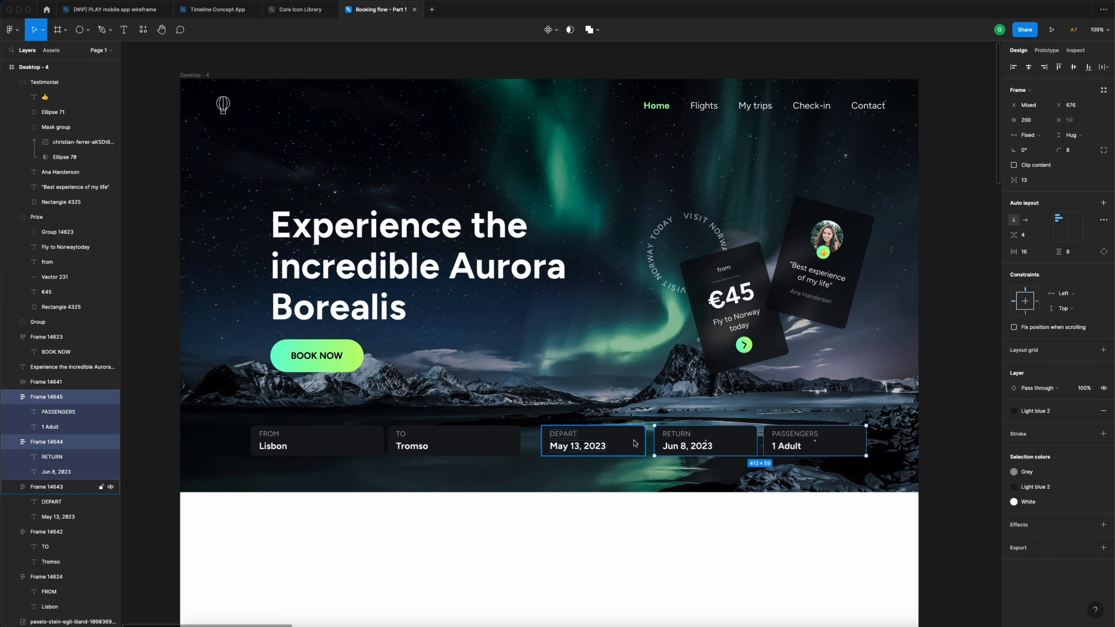
shift+click(510, 445)
shift+click(373, 443)
shift+click(373, 444)
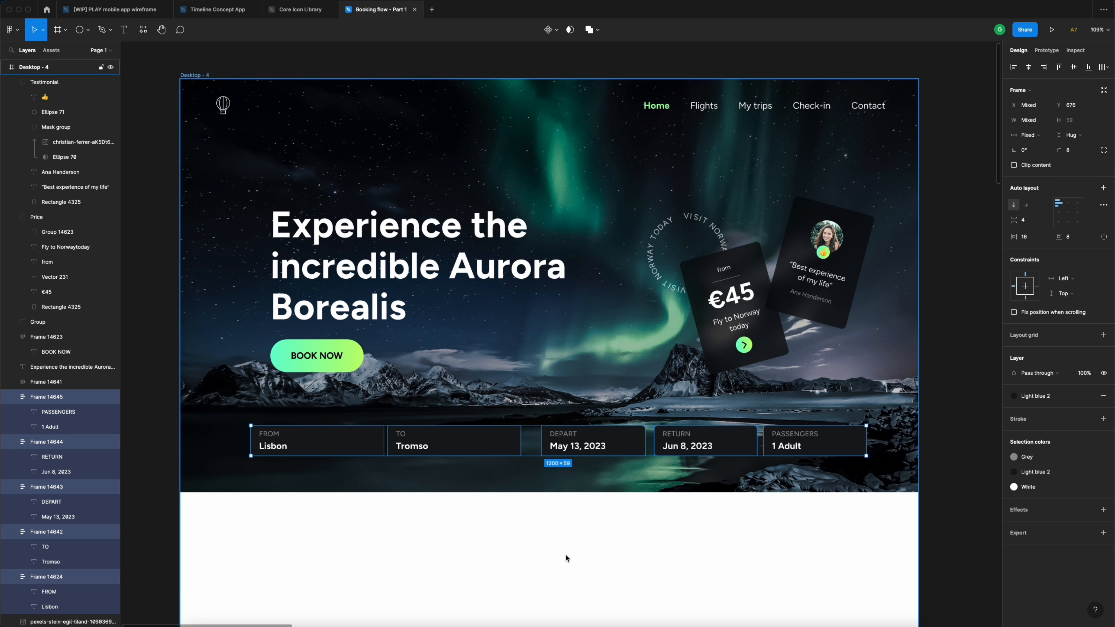
key(super+g)
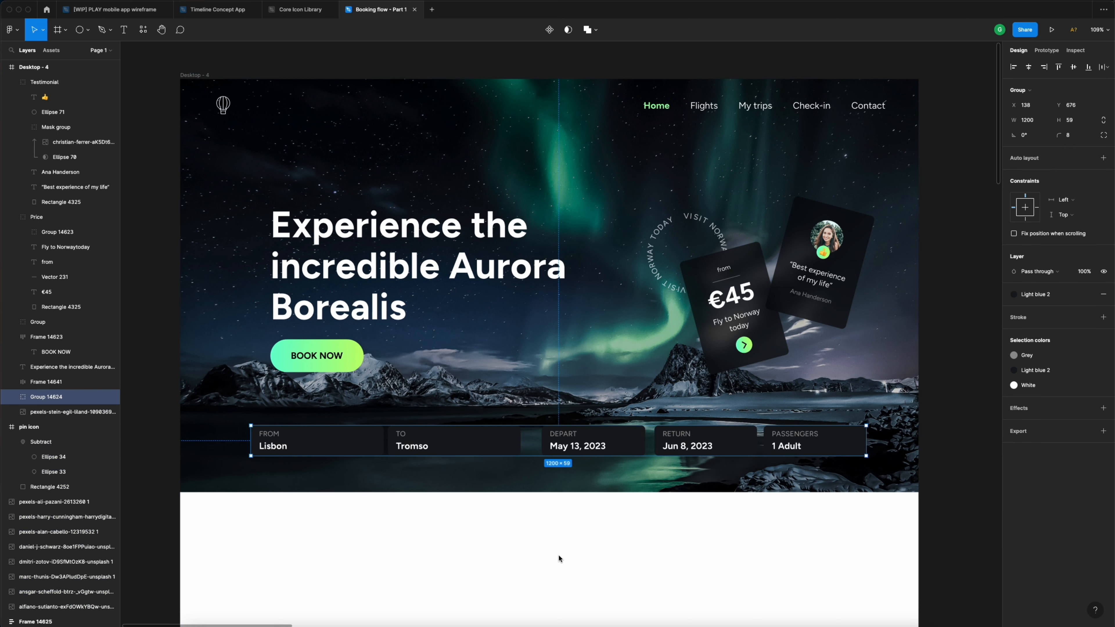
click(1104, 158)
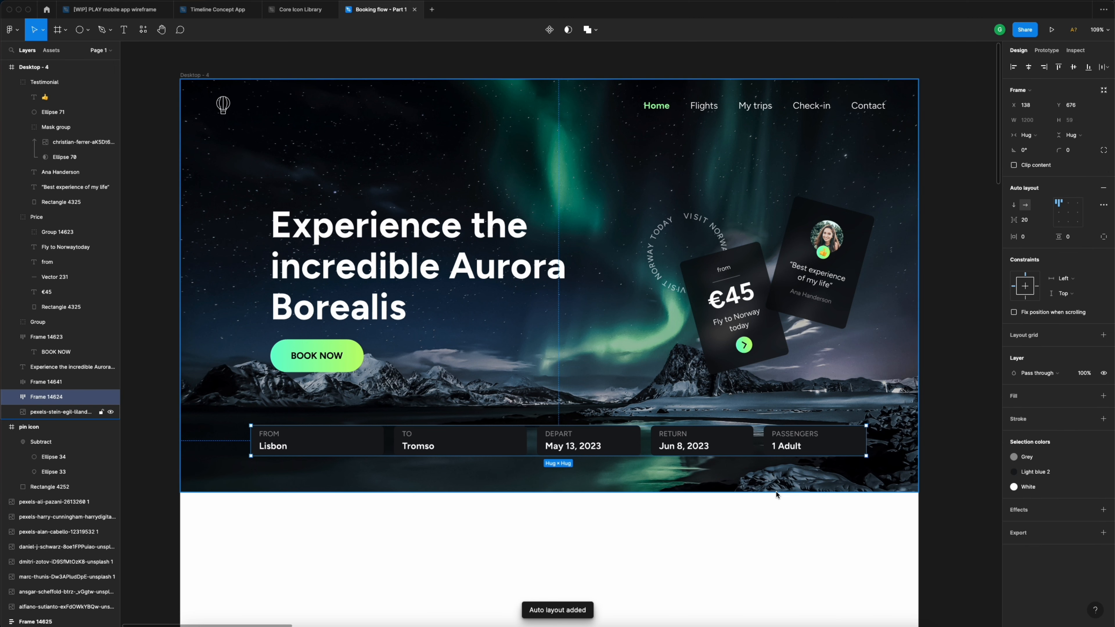
scroll(784, 486, down, 3)
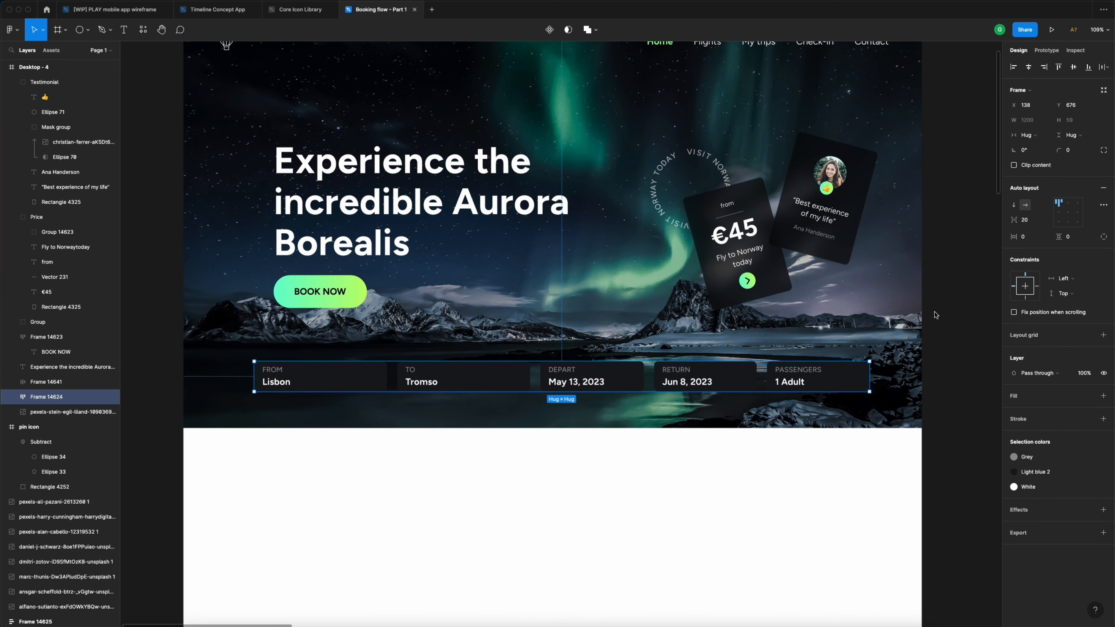
- Set 32 px gaps and 32 px vertical padding, then stretch the bar to 1440 wide
click(1035, 223)
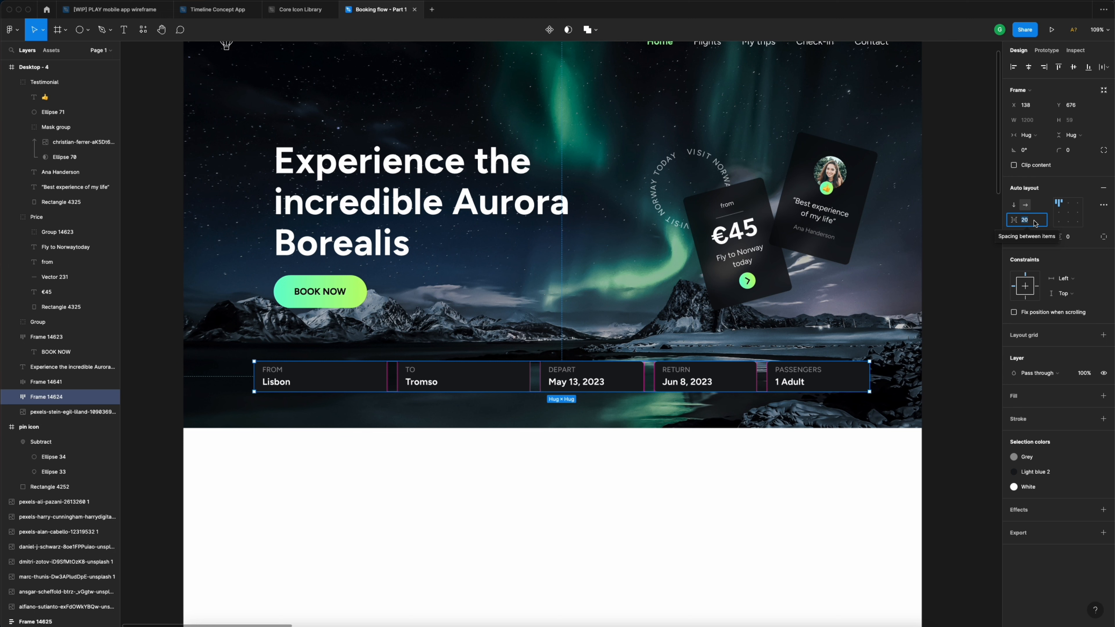
text(3)
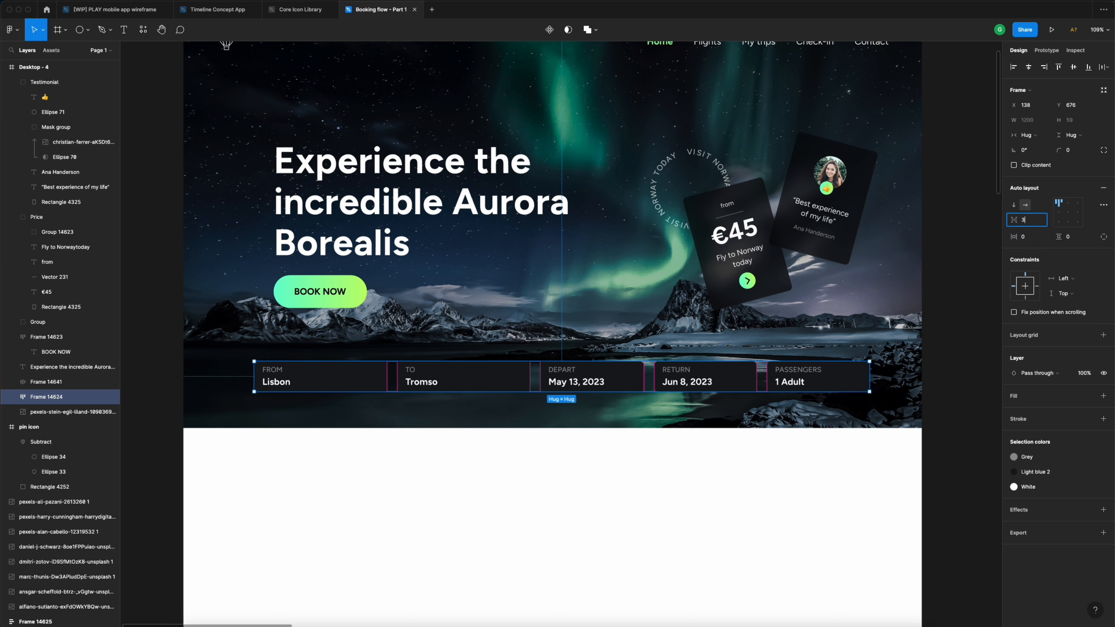
key(Return)
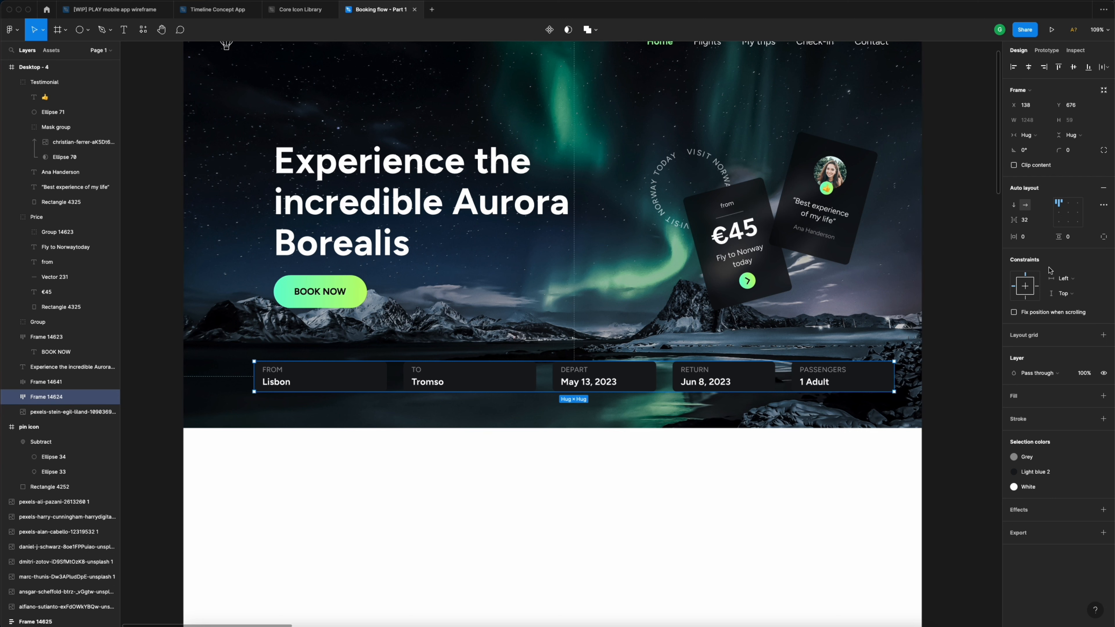
click(1034, 239)
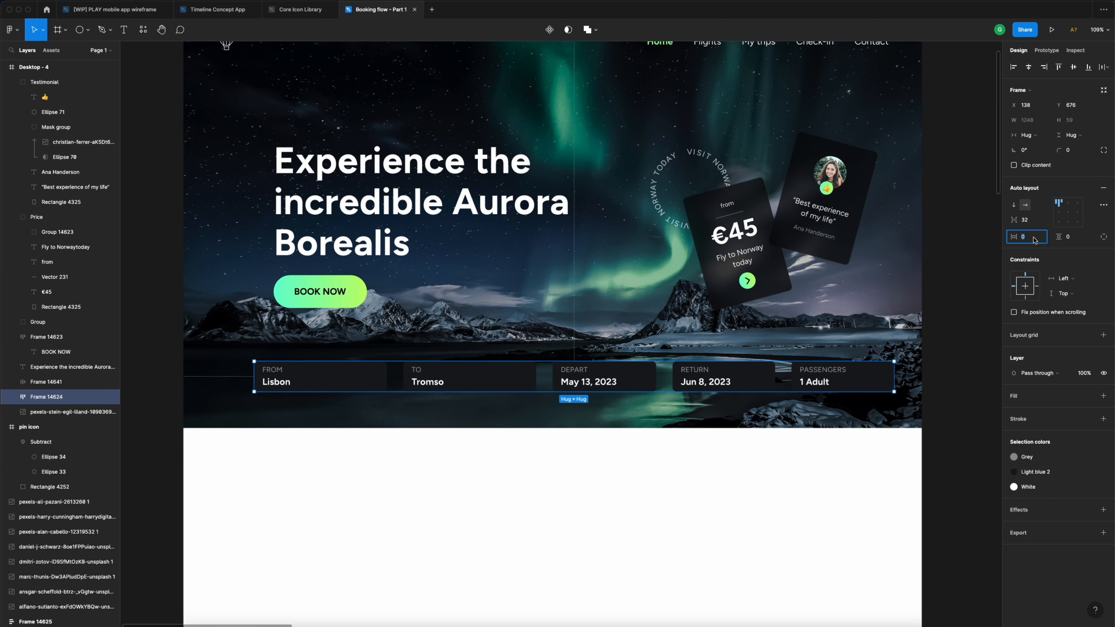
click(1075, 241)
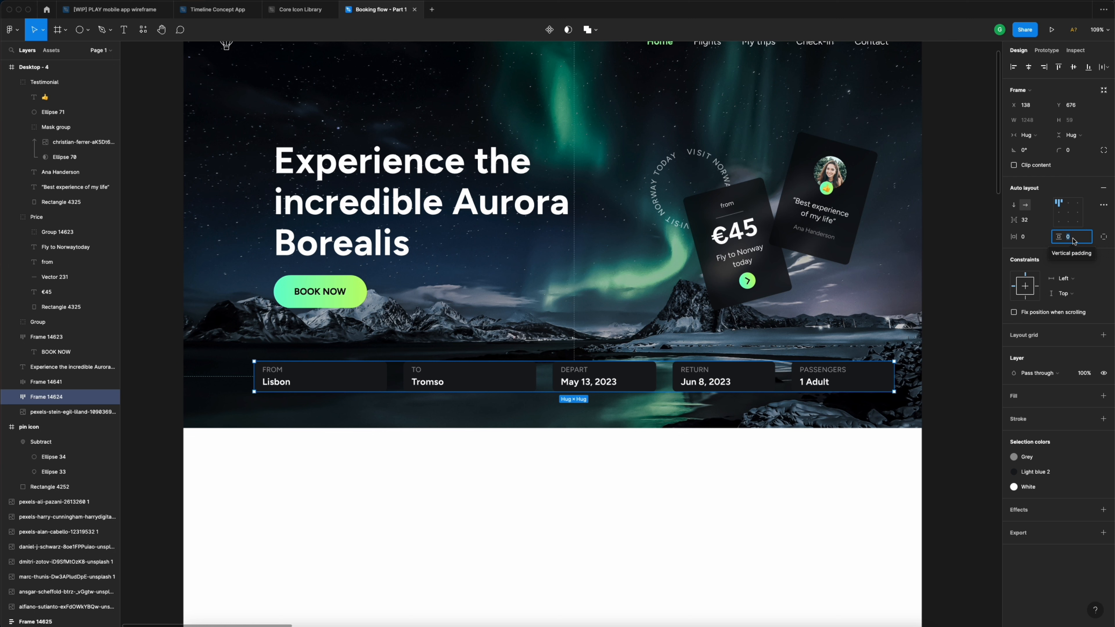
text(32)
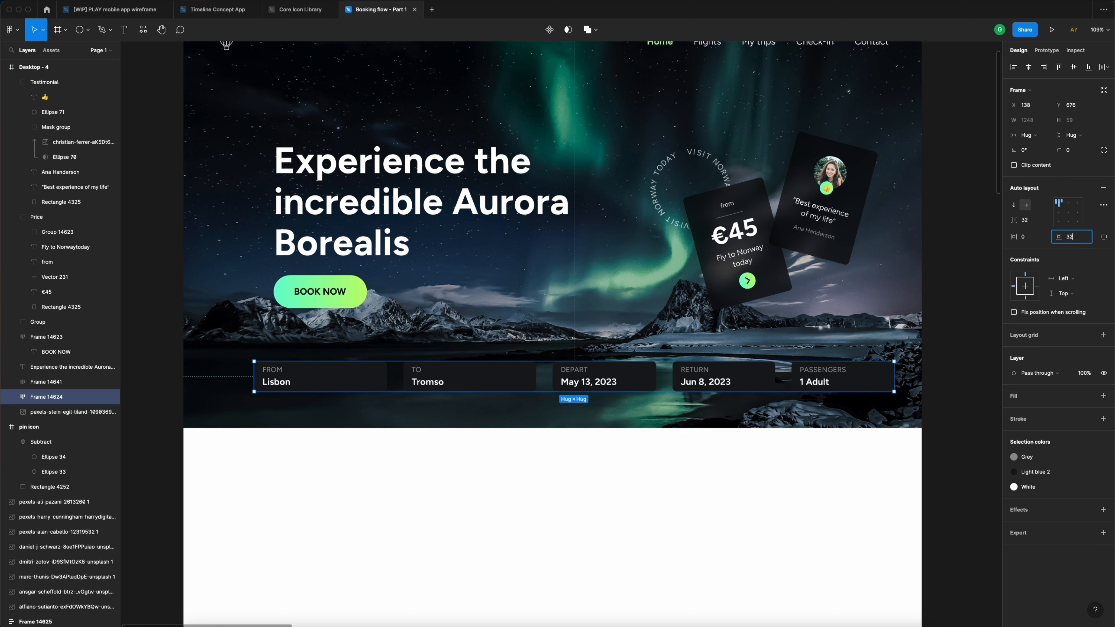
key(Return)
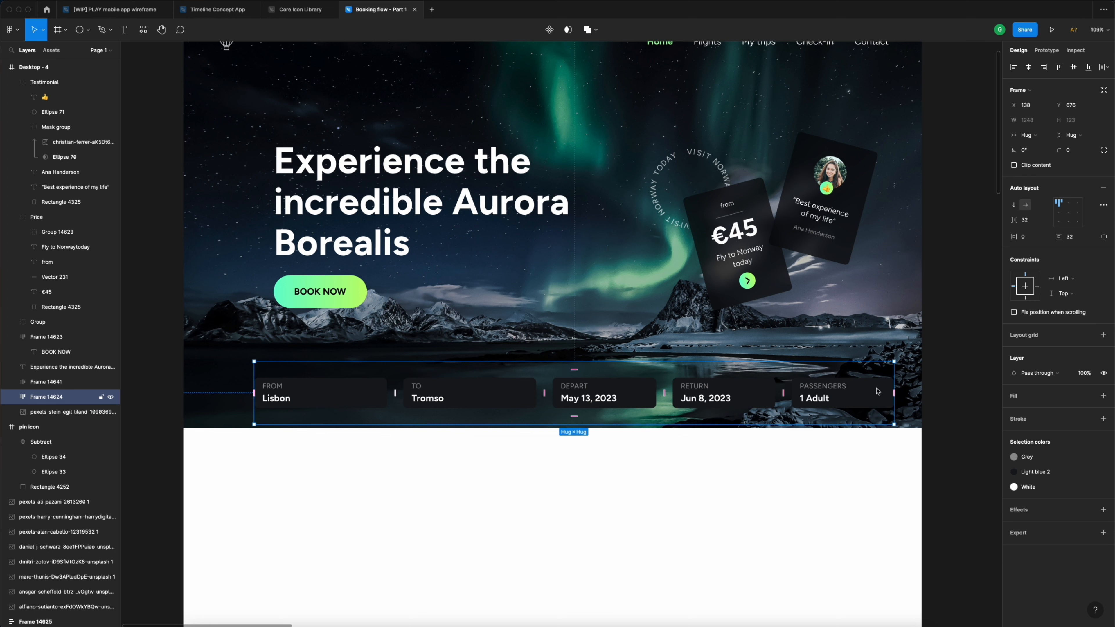
drag(878, 387, 922, 366)
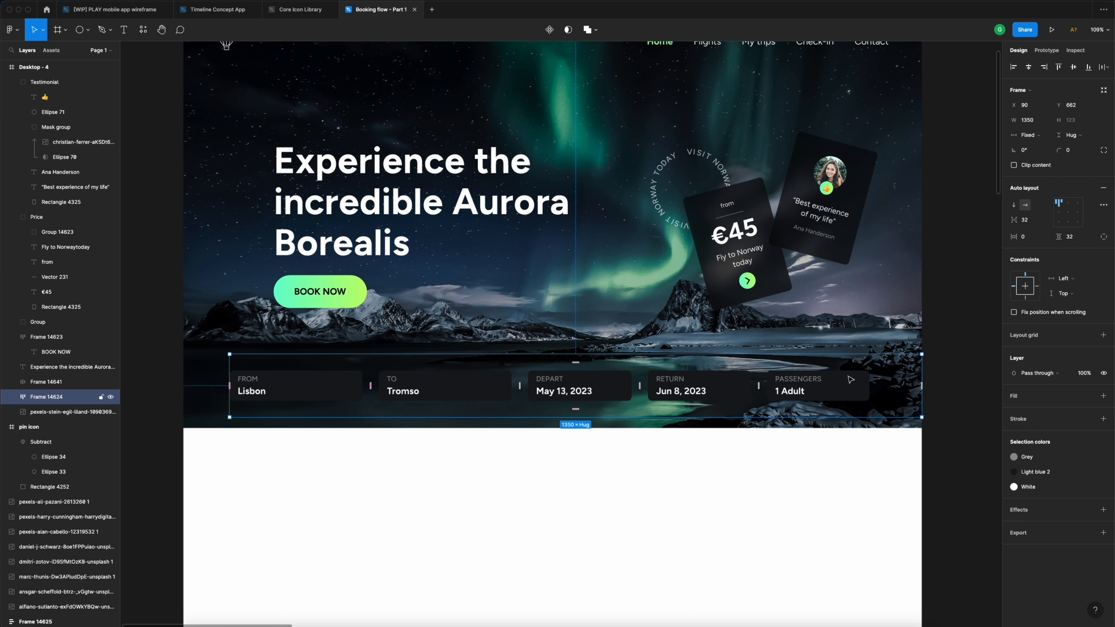
drag(230, 367, 183, 366)
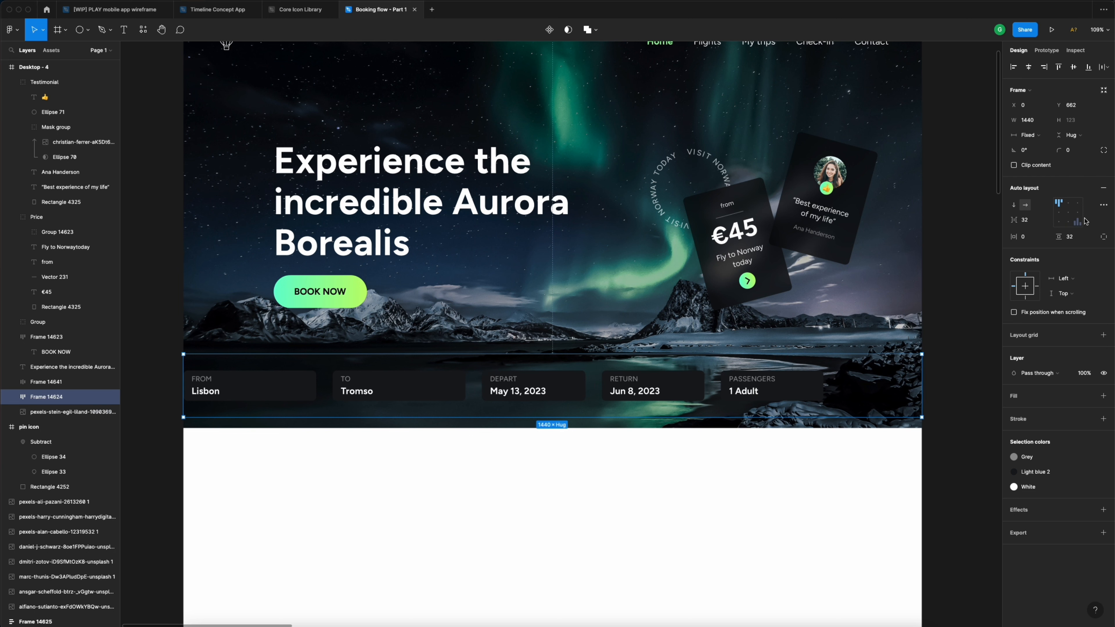
- Set the booking bar's advanced layout spacing mode to spread the fields evenly
click(1104, 206)
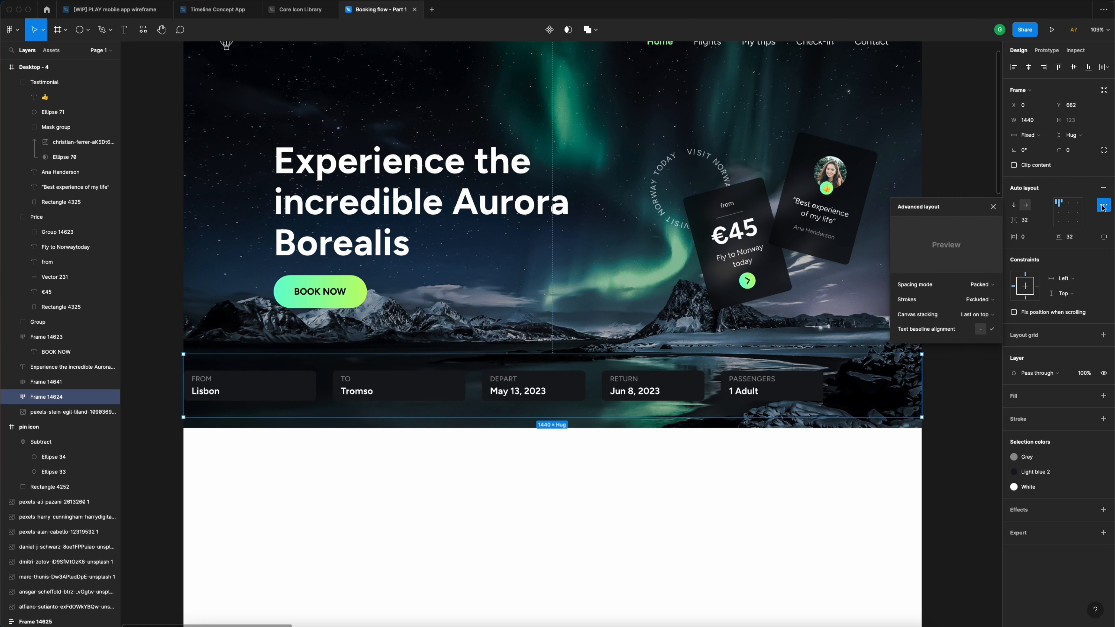
click(985, 285)
click(980, 295)
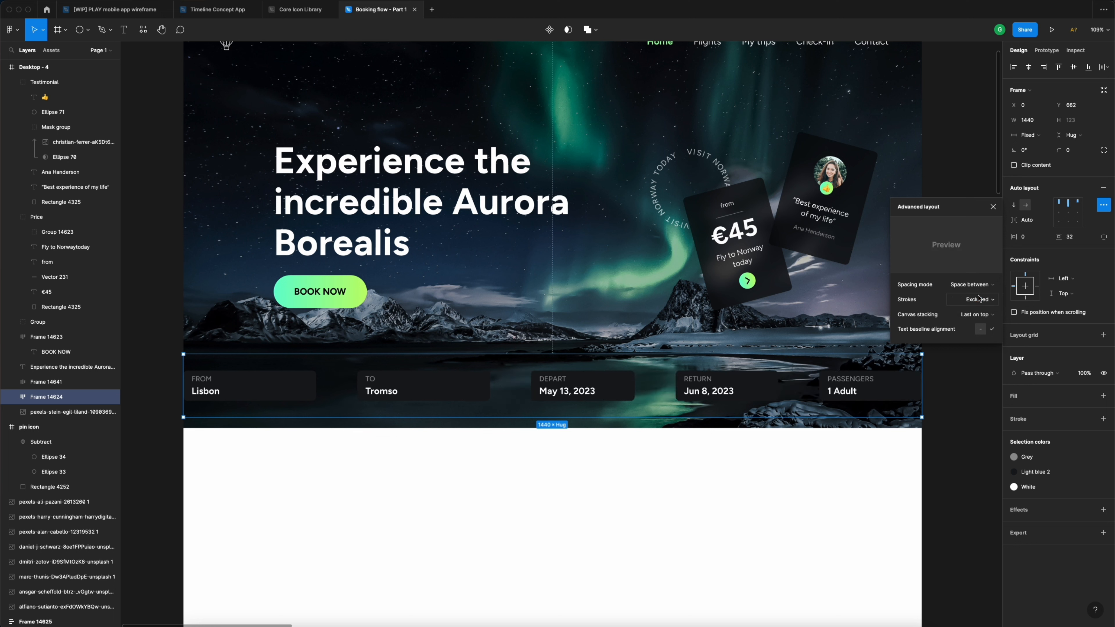
click(993, 208)
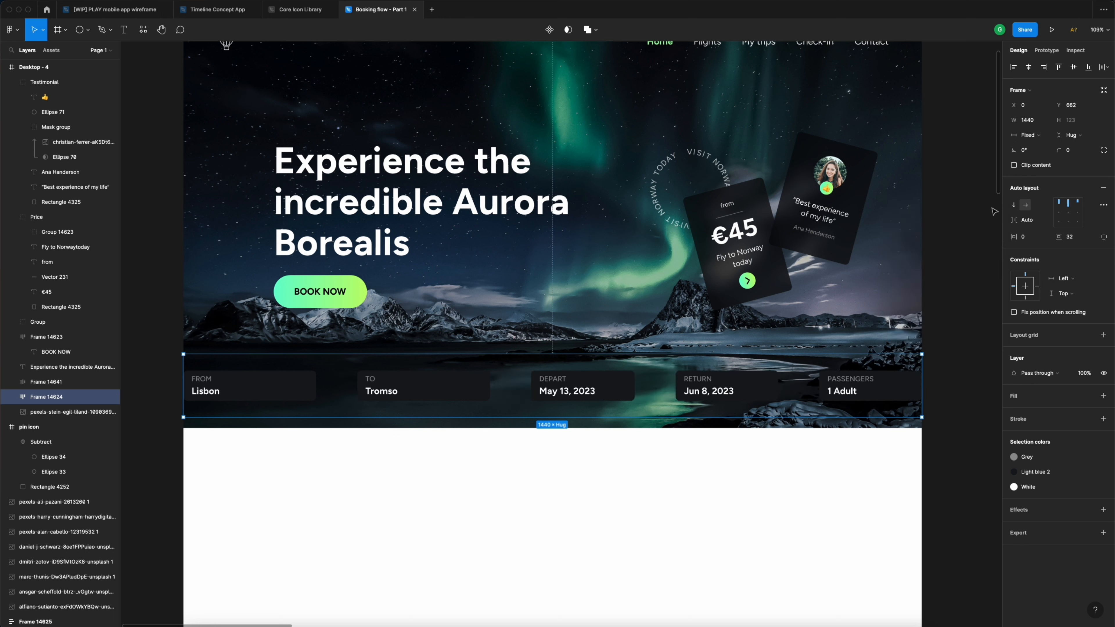
- Set the FROM, TO, DEPART, RETURN and PASSENGERS fields to Fill container width
double_click(895, 380)
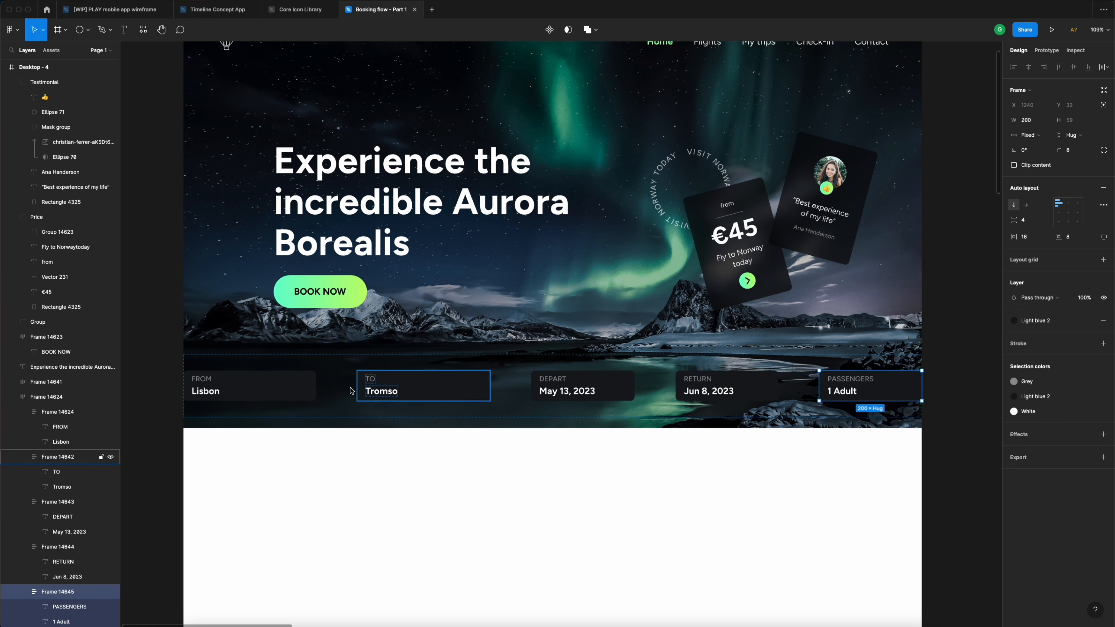
click(308, 389)
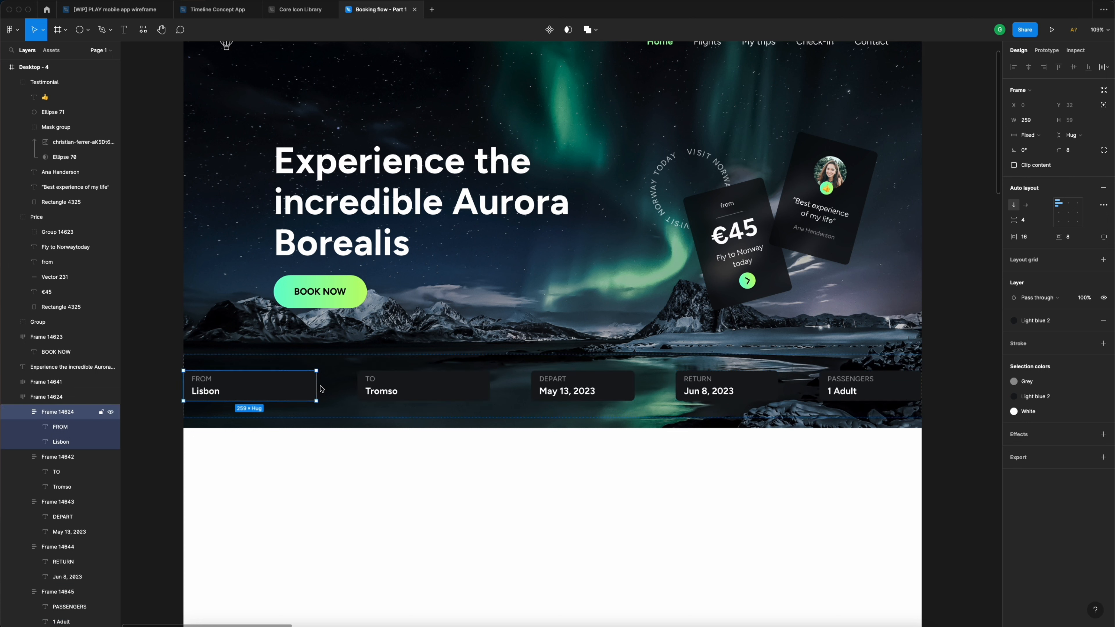
shift+click(437, 384)
shift+click(611, 384)
shift+click(749, 384)
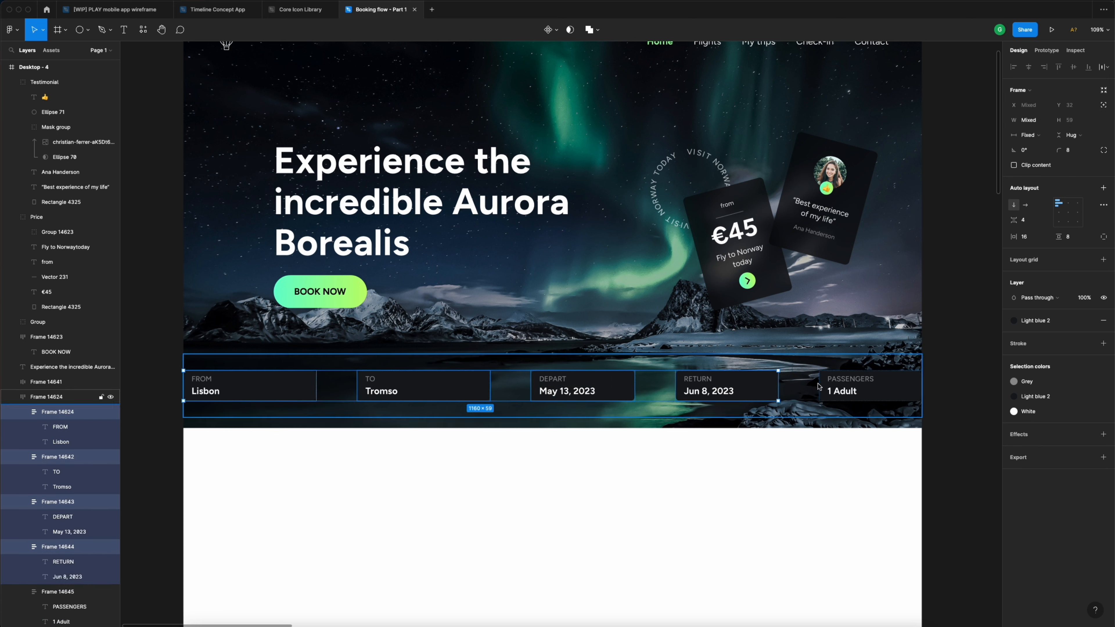
shift+click(900, 388)
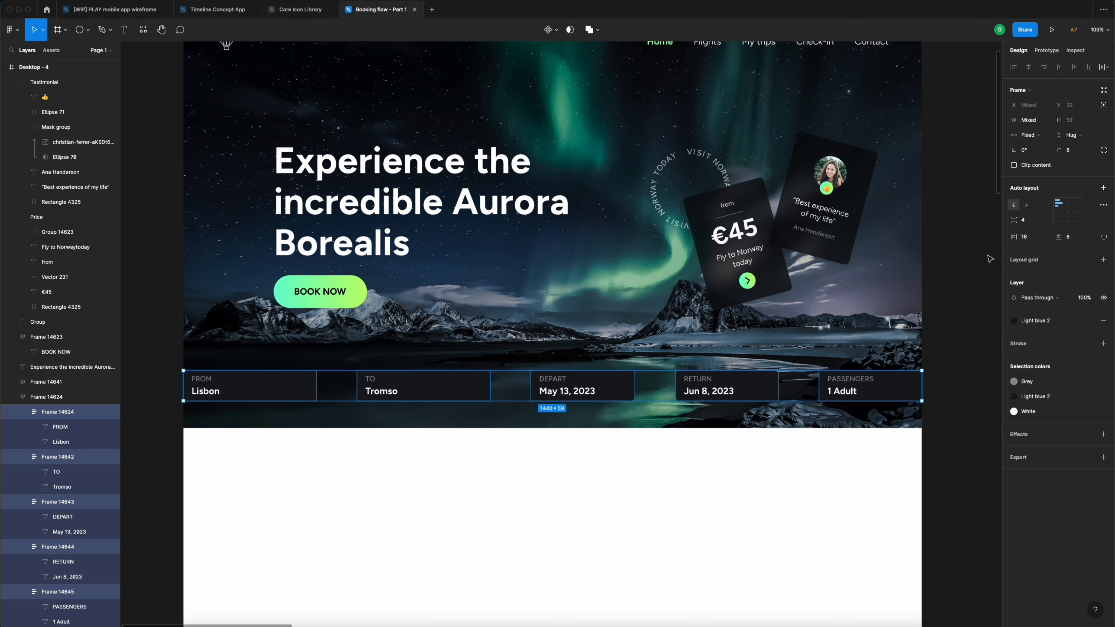
click(1035, 136)
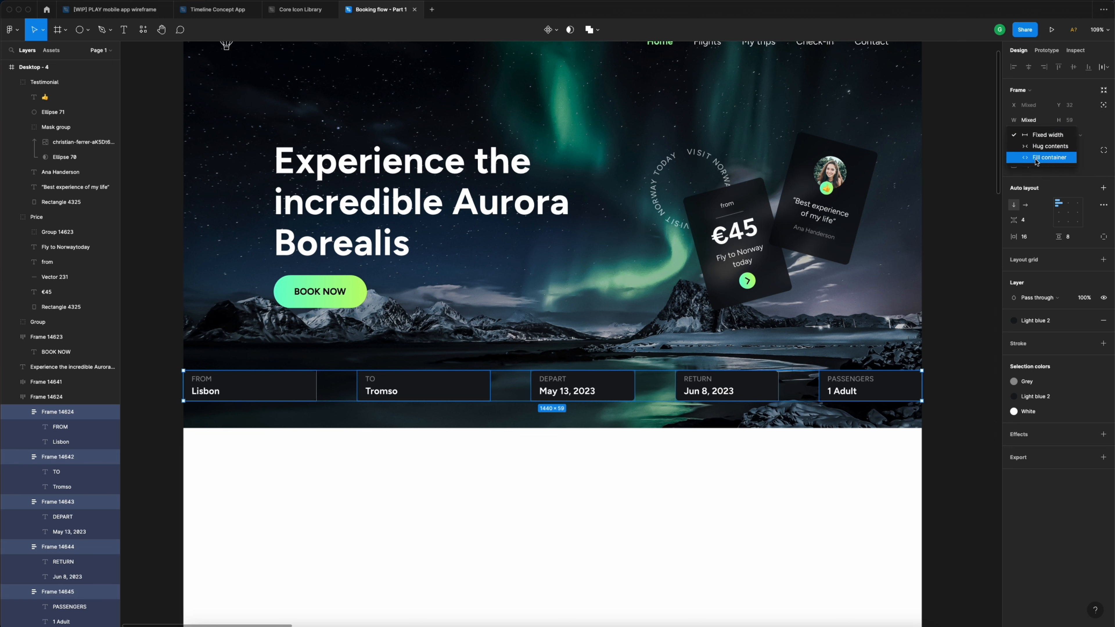
click(1050, 157)
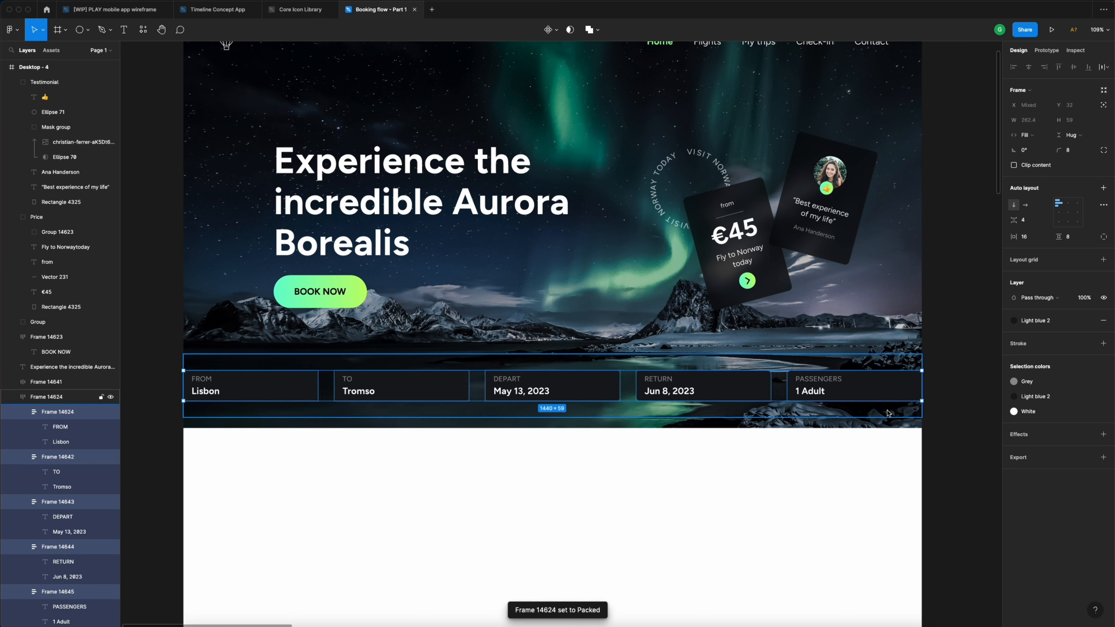
- Give the whole booking bar 64 px horizontal padding
click(944, 361)
click(893, 373)
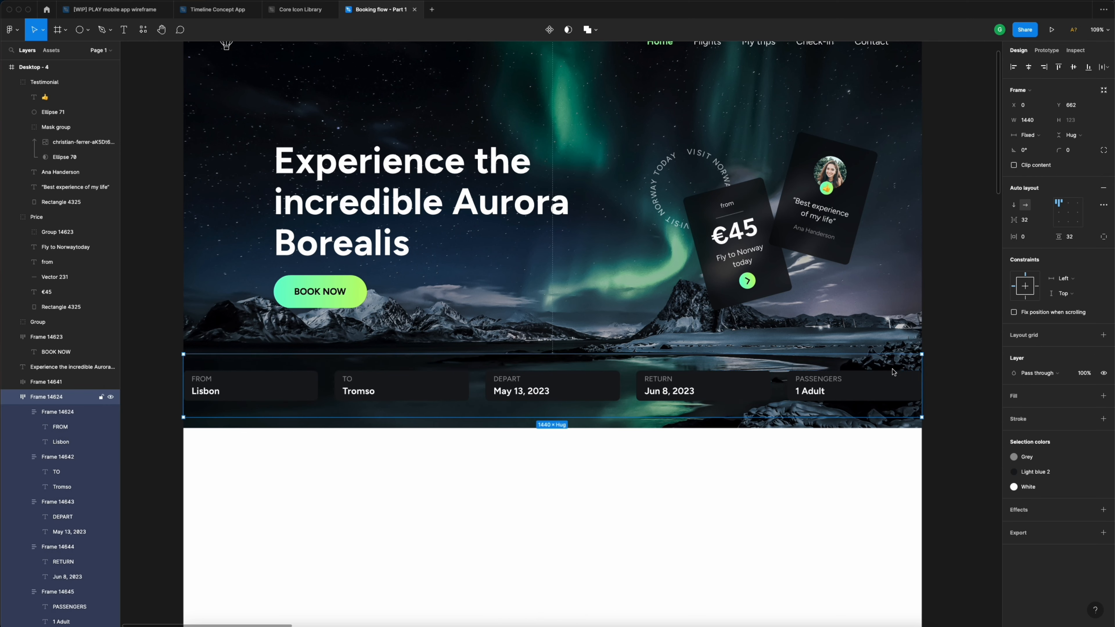
scroll(893, 373, up, 2)
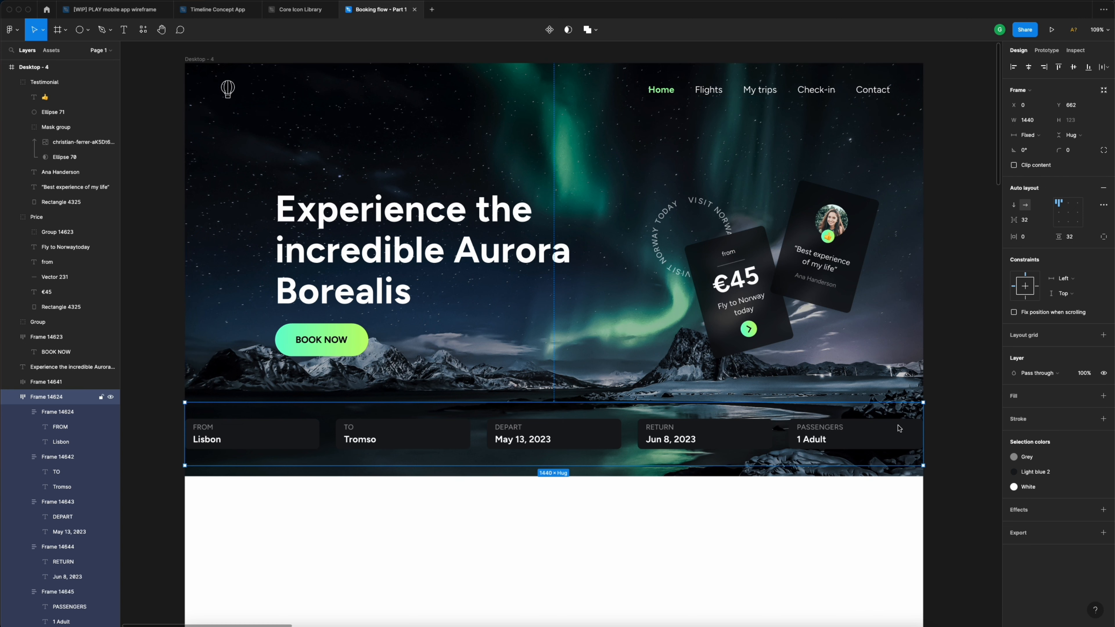
click(1034, 238)
text(64)
key(Return)
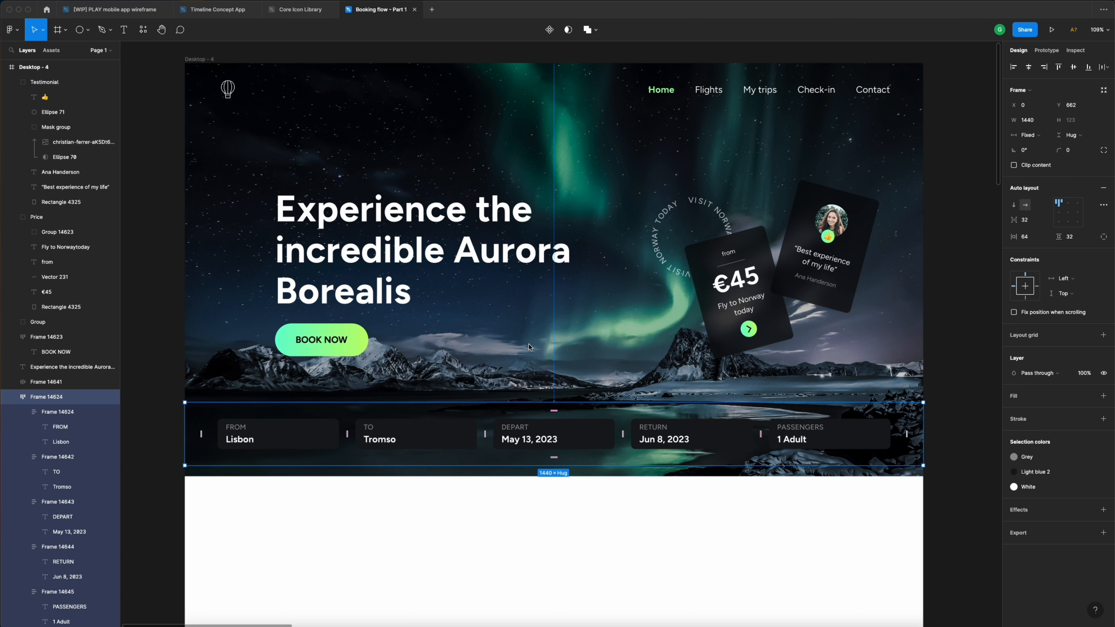
- Group the FROM Lisbon and TO Tromso fields into one auto-layout frame with 0 gap
click(315, 436)
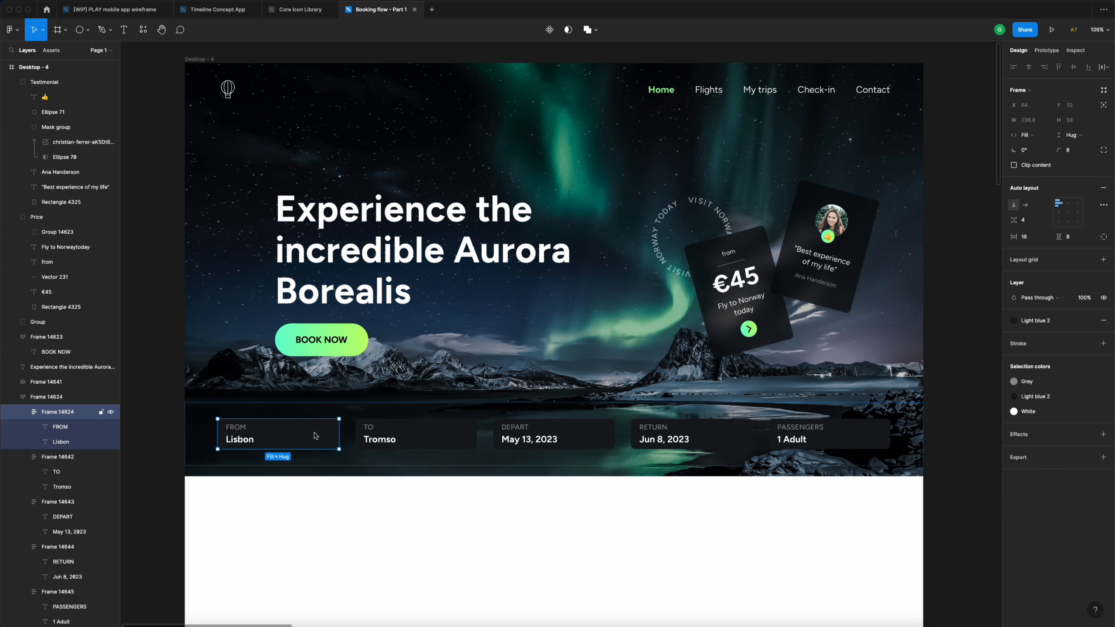
shift+click(423, 431)
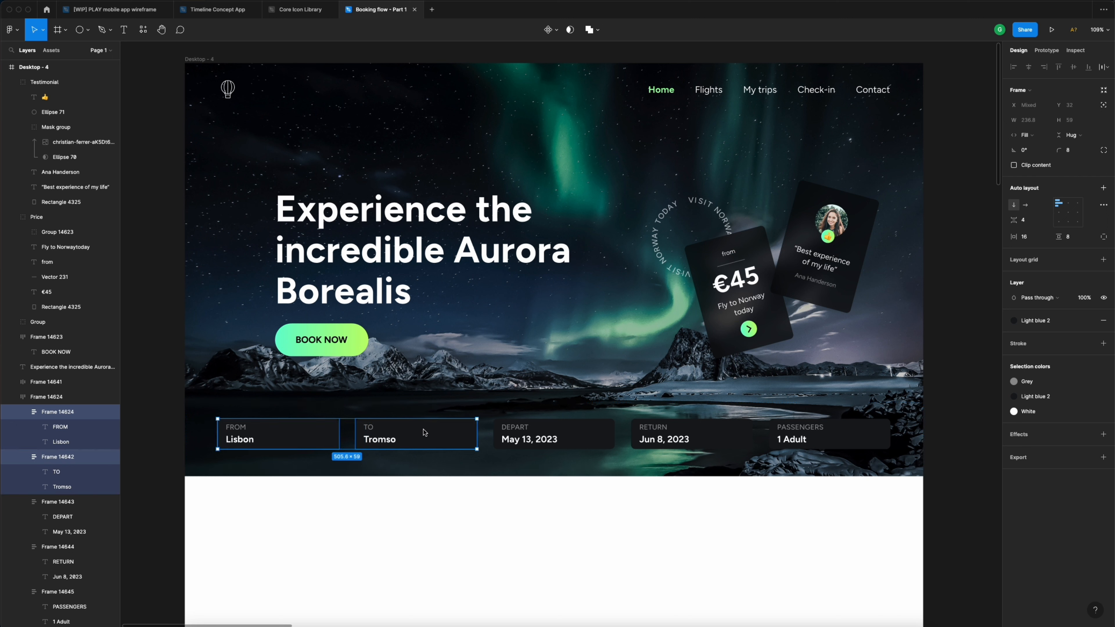
key(super+g)
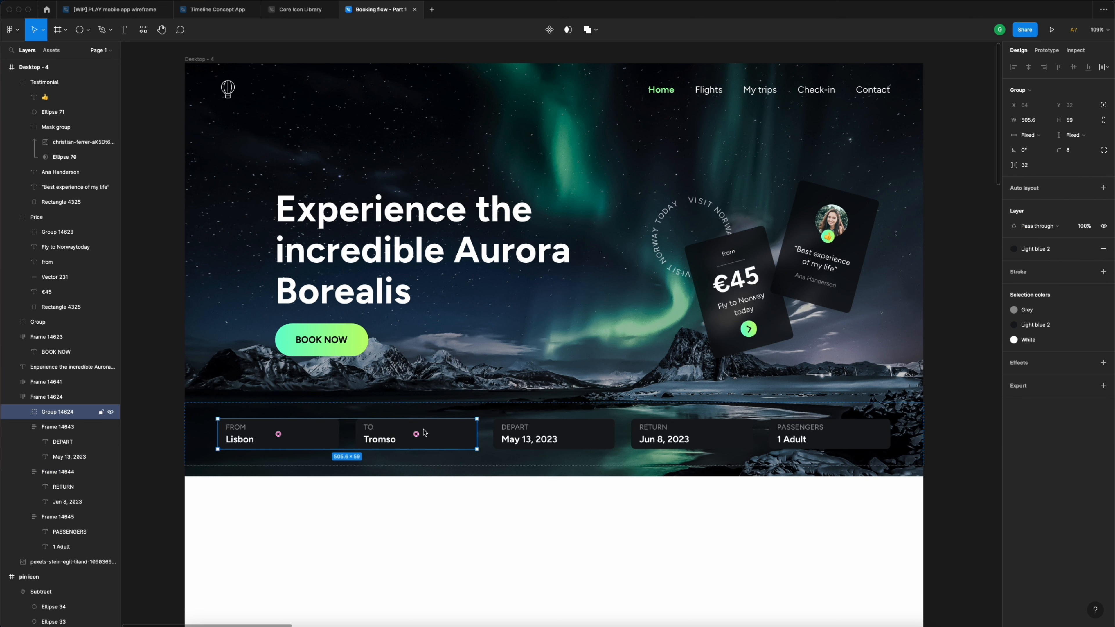
click(1103, 188)
click(1033, 223)
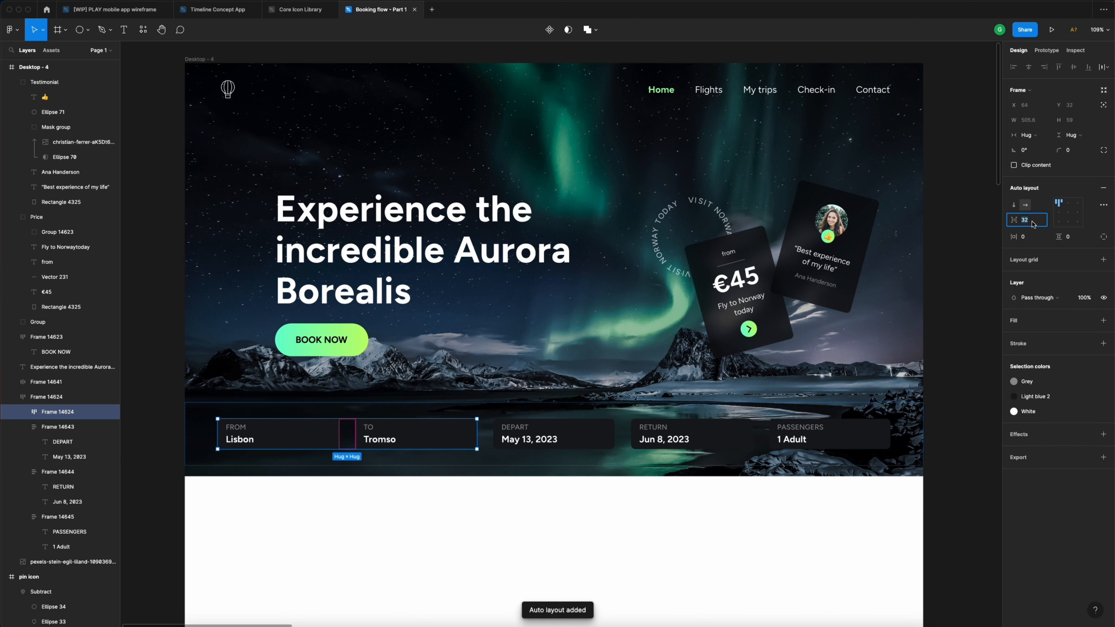
text(0)
key(Return)
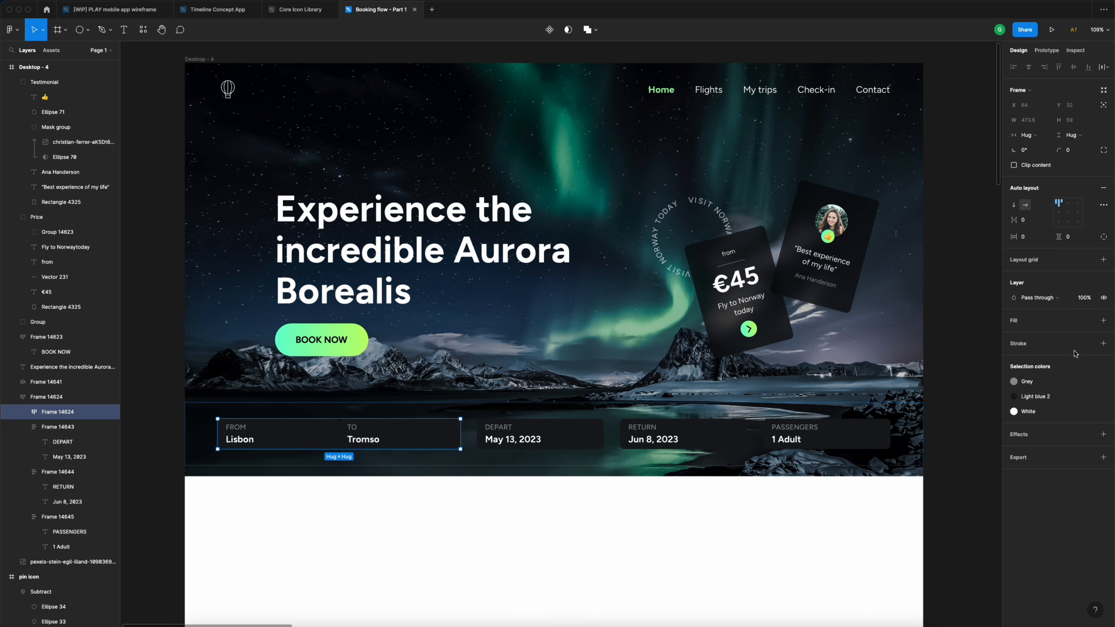
- Fill the From/To frame with Light blue 2 and round its corners to 8
click(1090, 321)
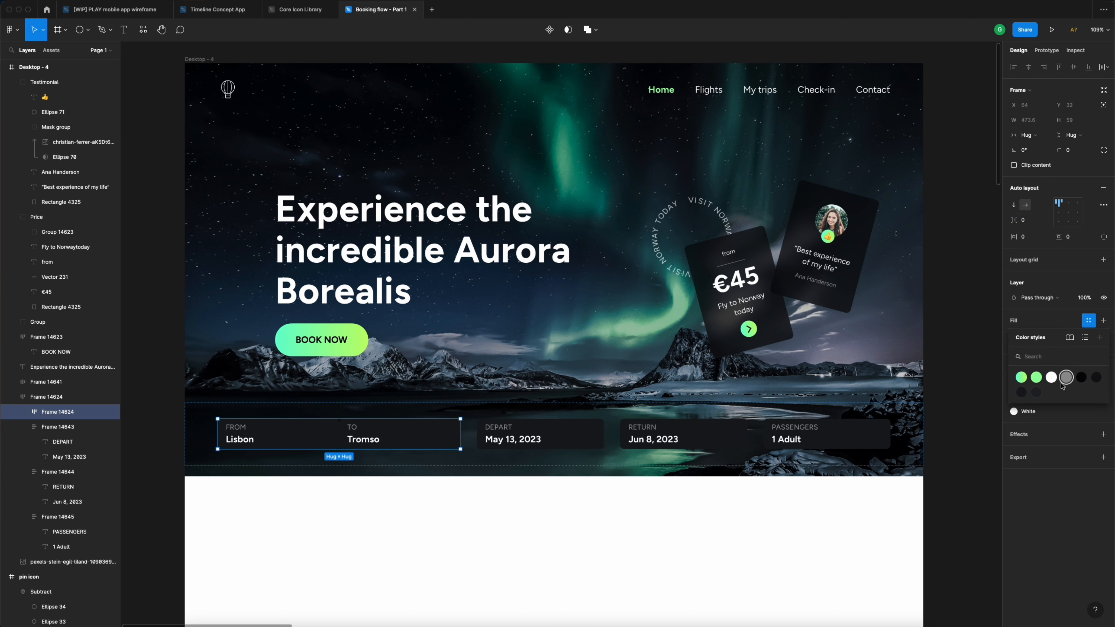
click(1021, 392)
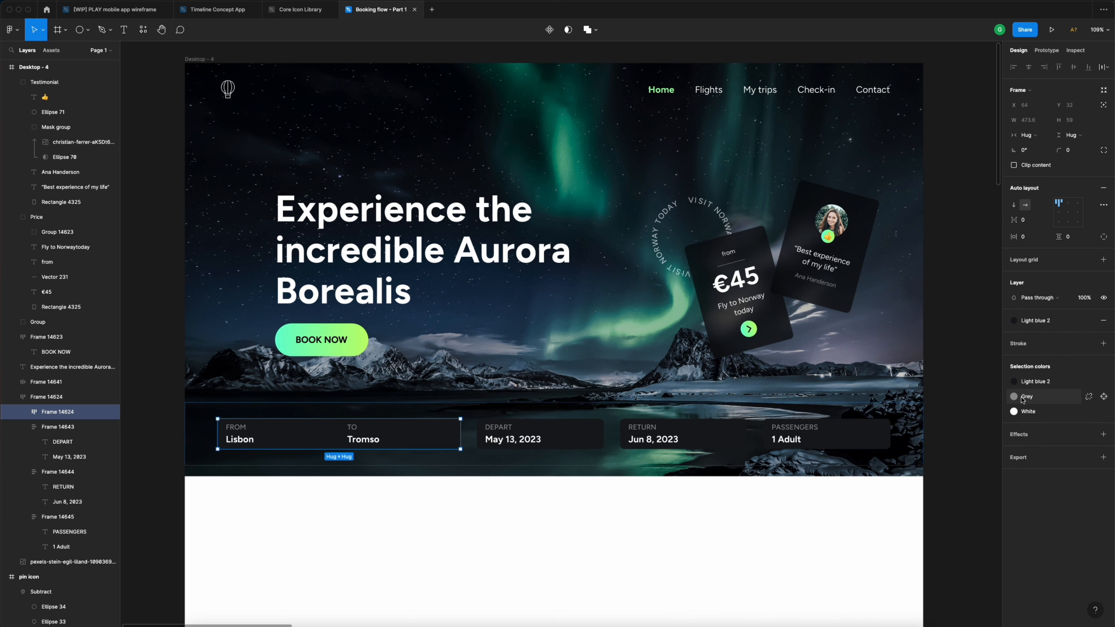
click(1075, 155)
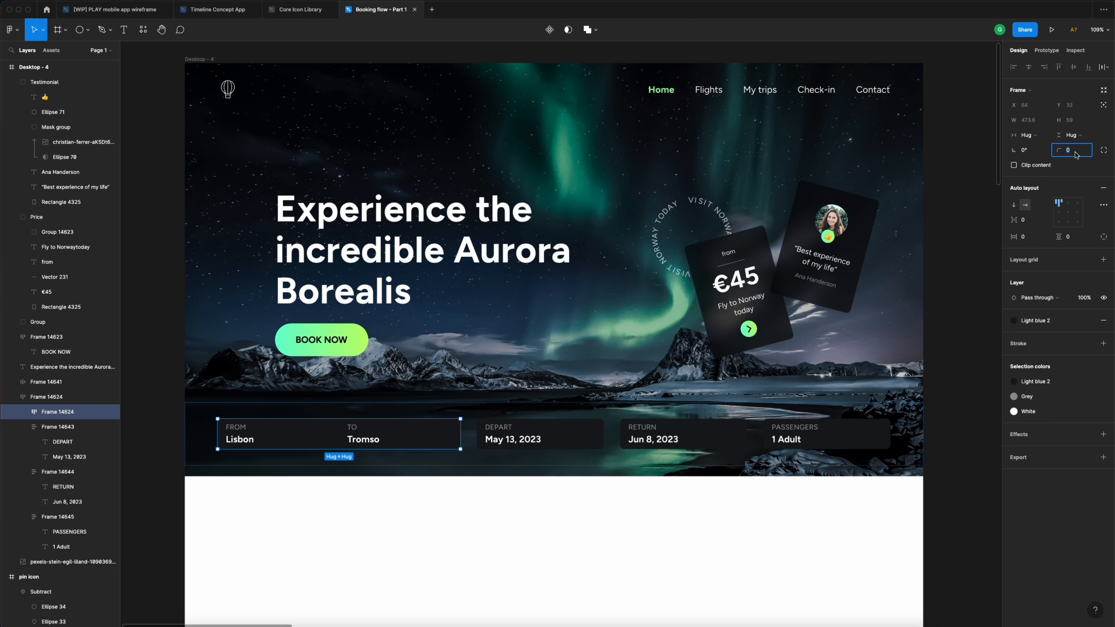
text(8)
key(Return)
click(854, 433)
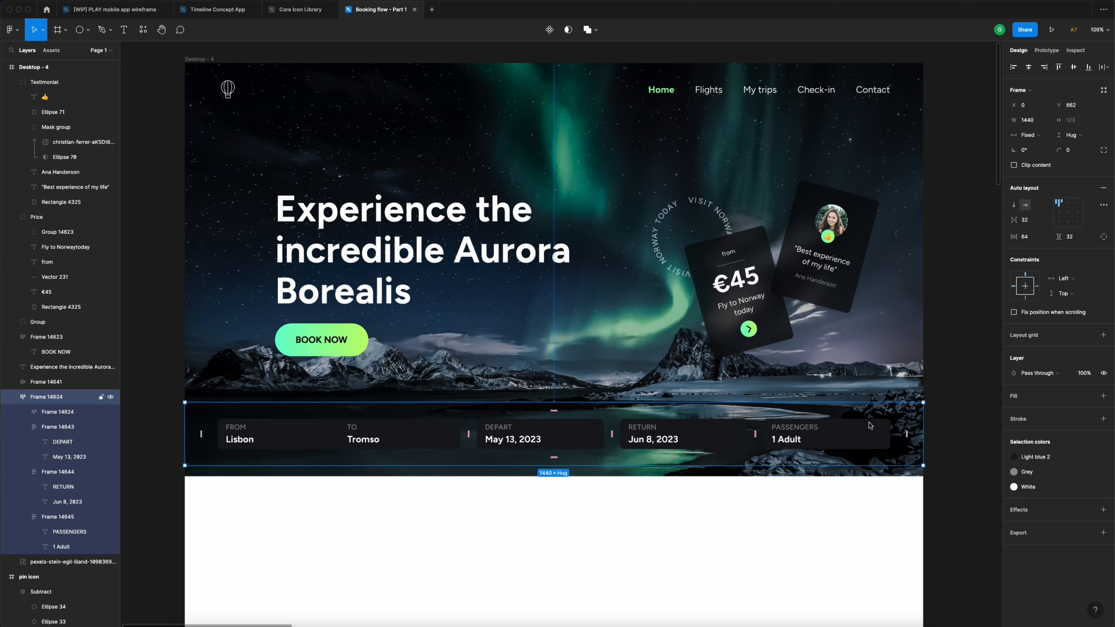
- Fill the booking bar with Dark blue and detach it from the style
click(1089, 396)
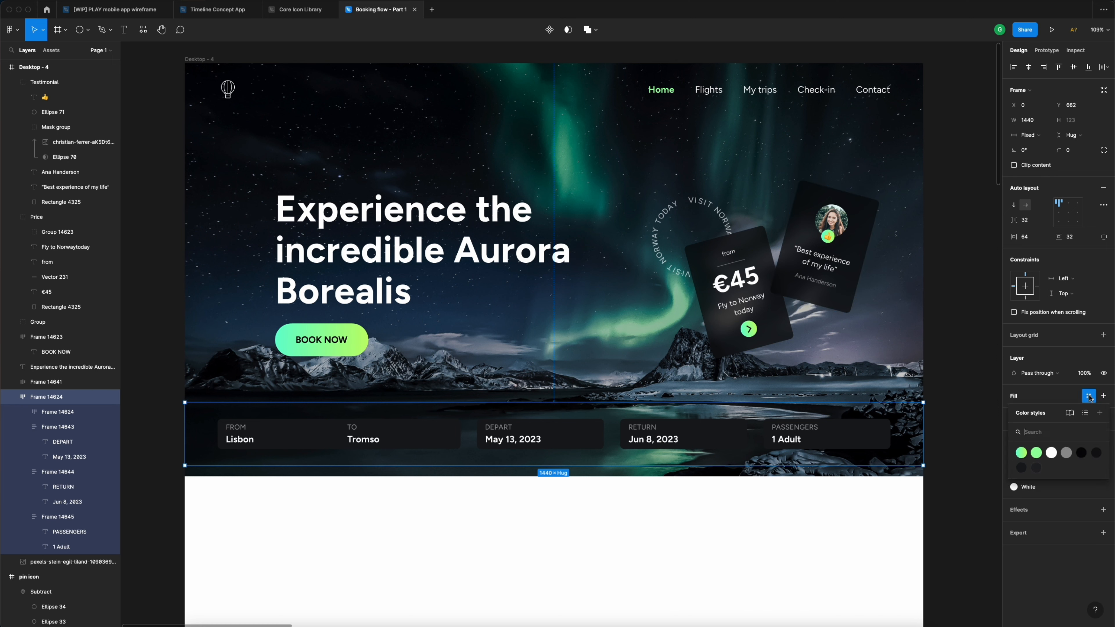
click(1081, 453)
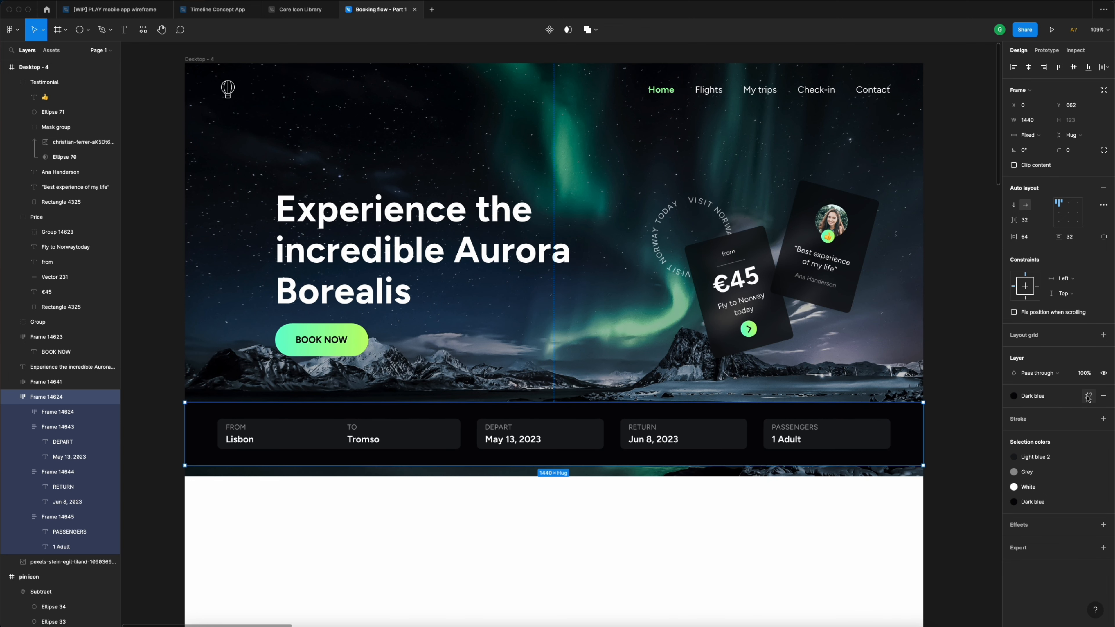
click(1089, 397)
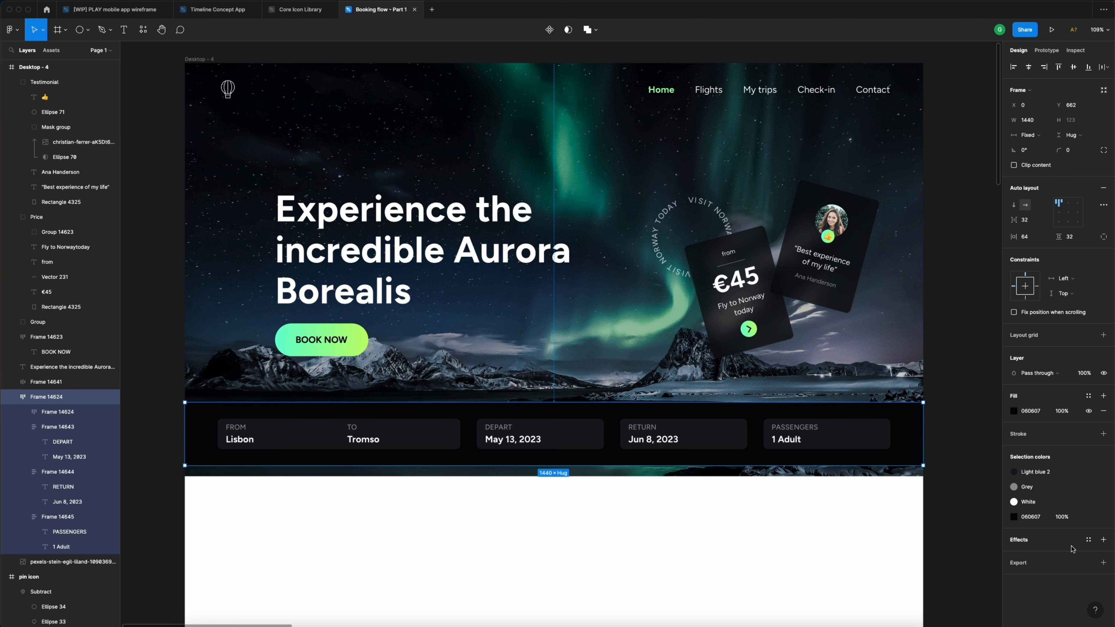
- Add a background blur effect of 32 to the booking bar
click(1105, 540)
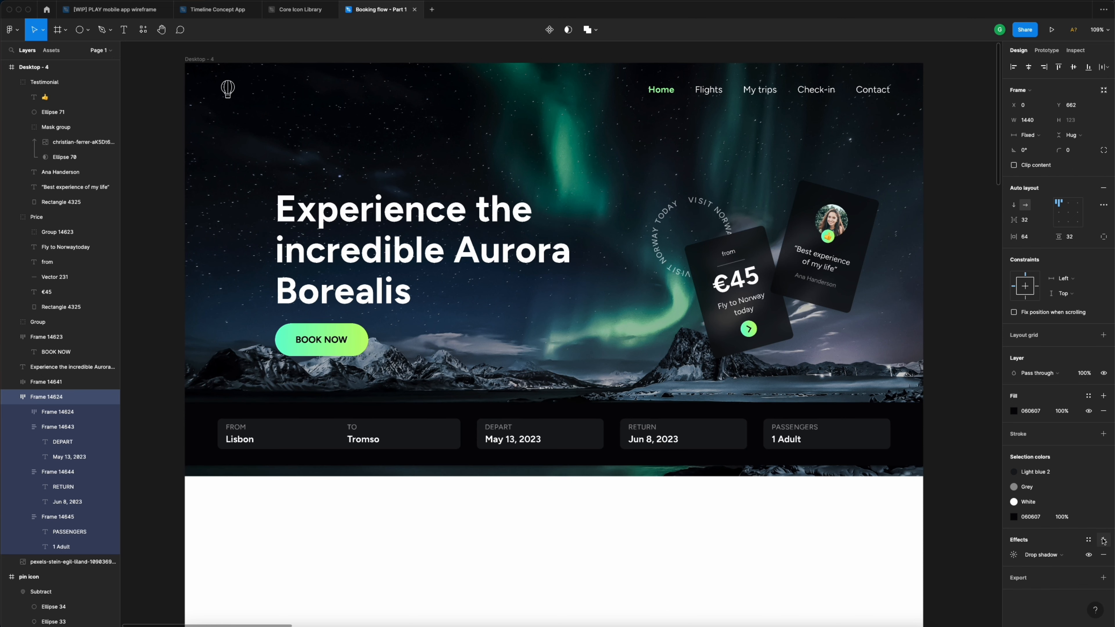
click(1048, 560)
click(1055, 579)
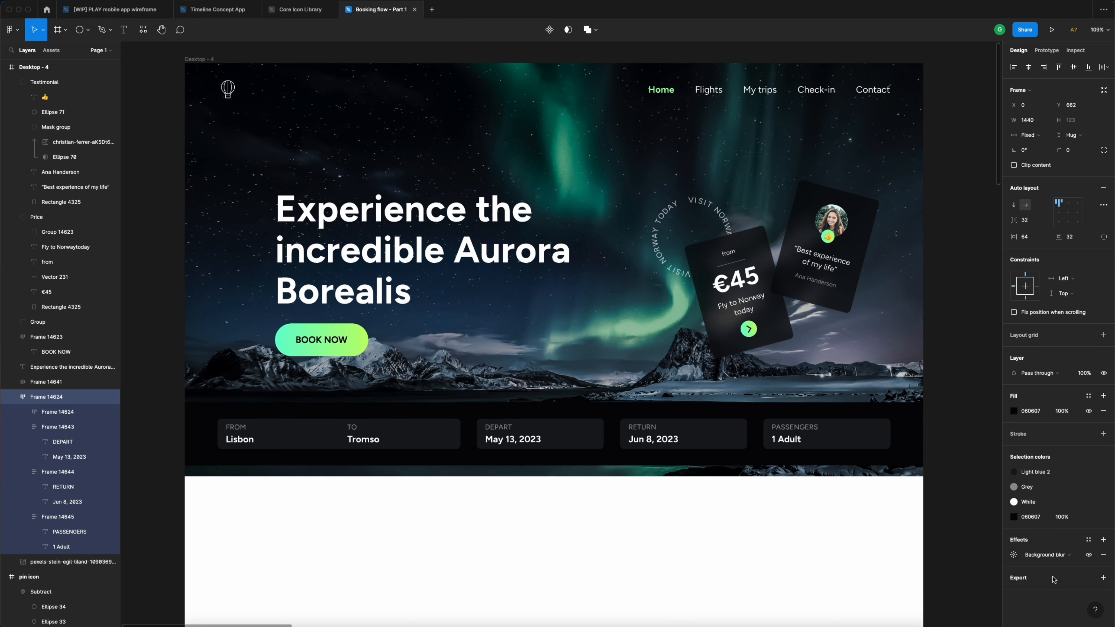
click(1014, 556)
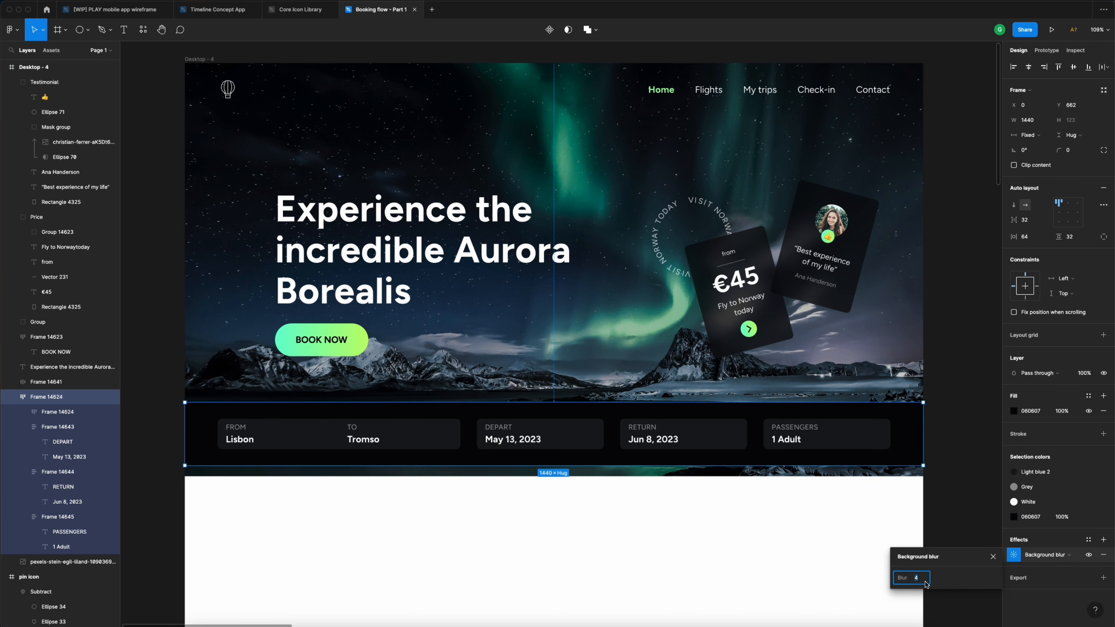
text(32)
key(Return)
- Set the booking bar's fill opacity to 50%
click(1067, 413)
text(80)
key(Return)
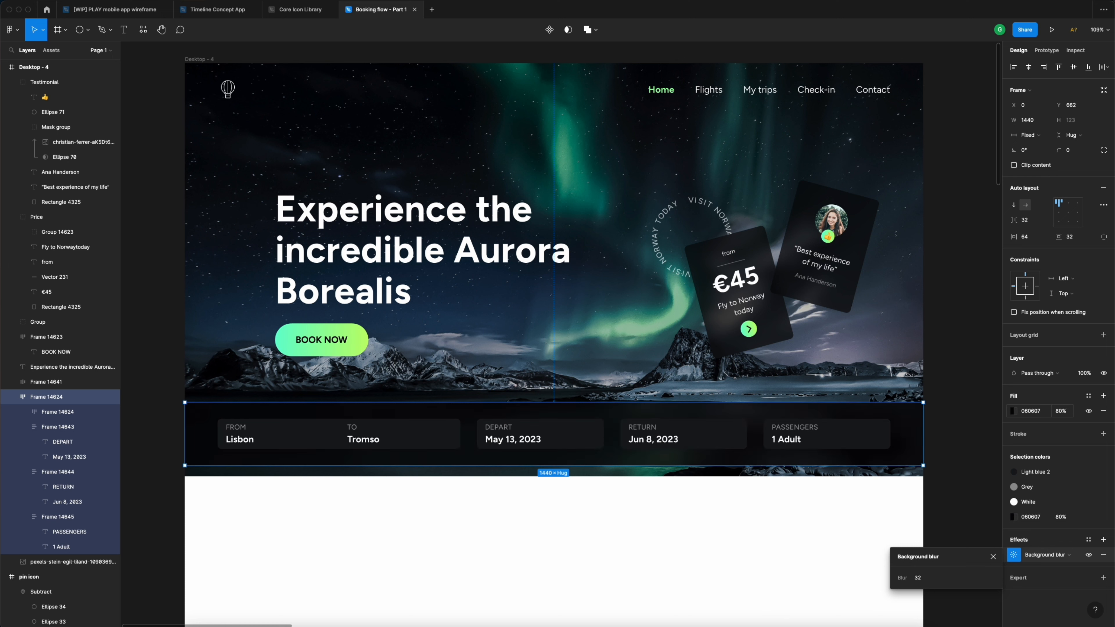
click(1067, 413)
text(50)
key(Return)
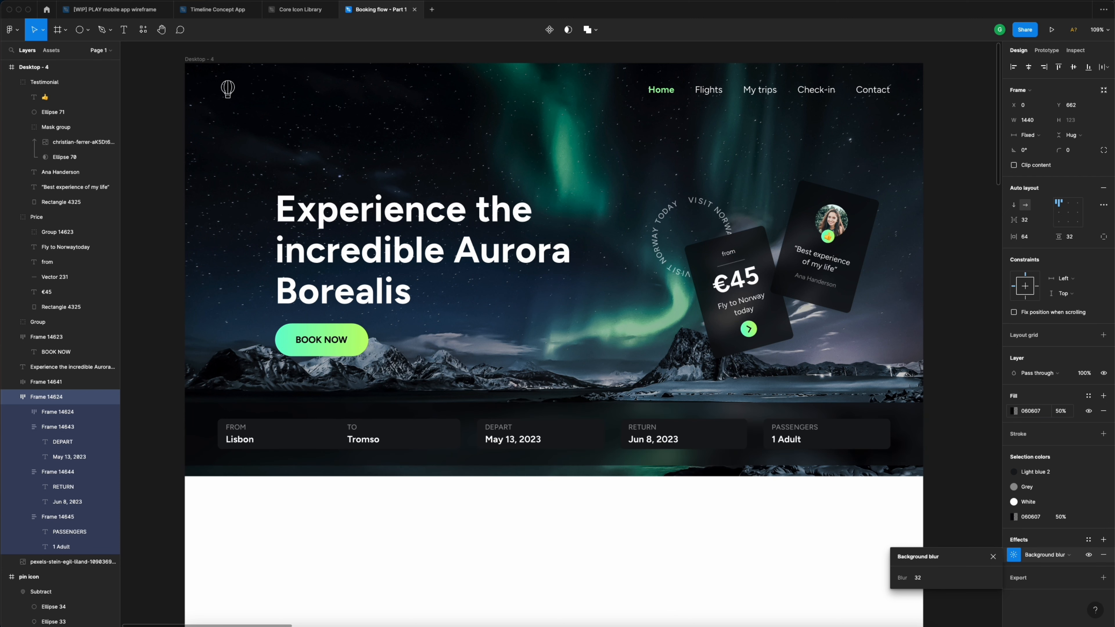
- Reduce the background blur amount to 24
click(927, 581)
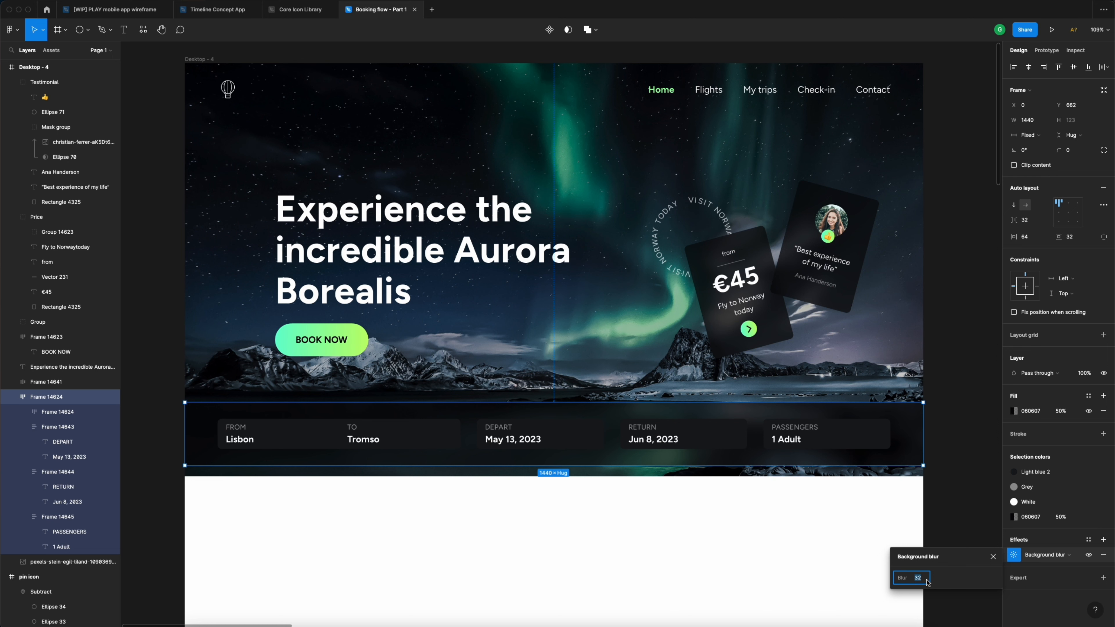
text(24)
key(Return)
click(952, 368)
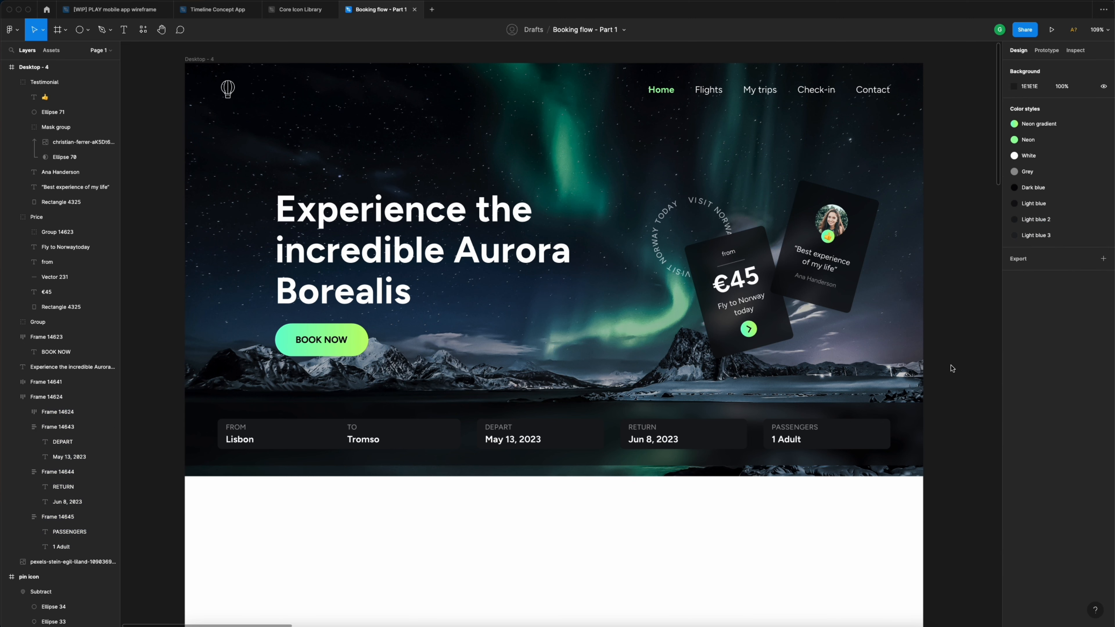
- Drag the booking bar slightly lower on the hero, to Y 683
click(810, 411)
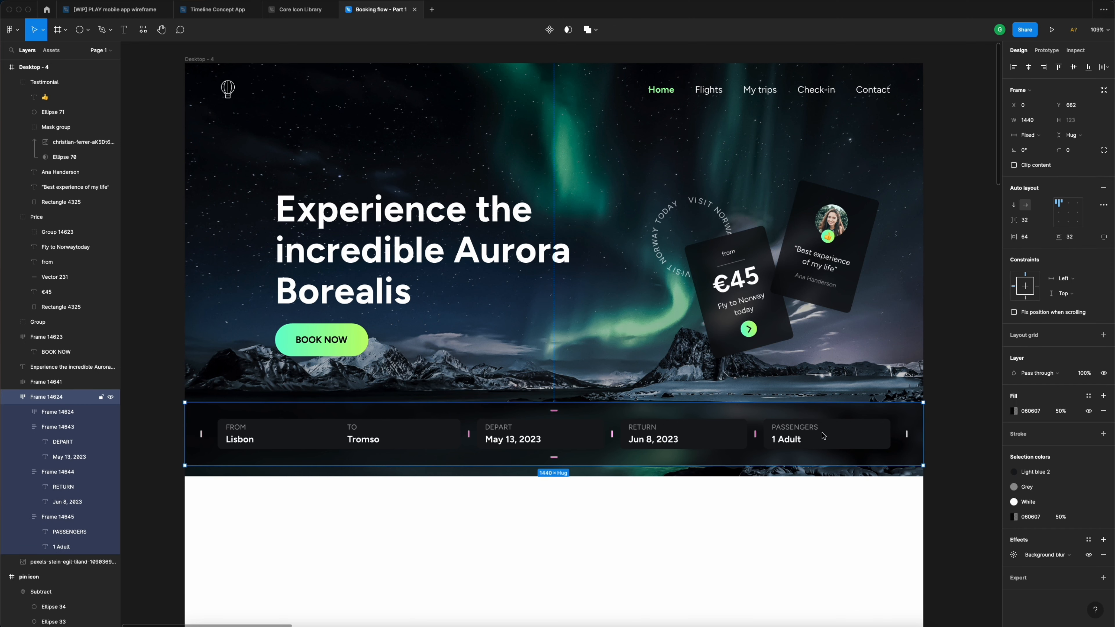
drag(823, 437, 826, 448)
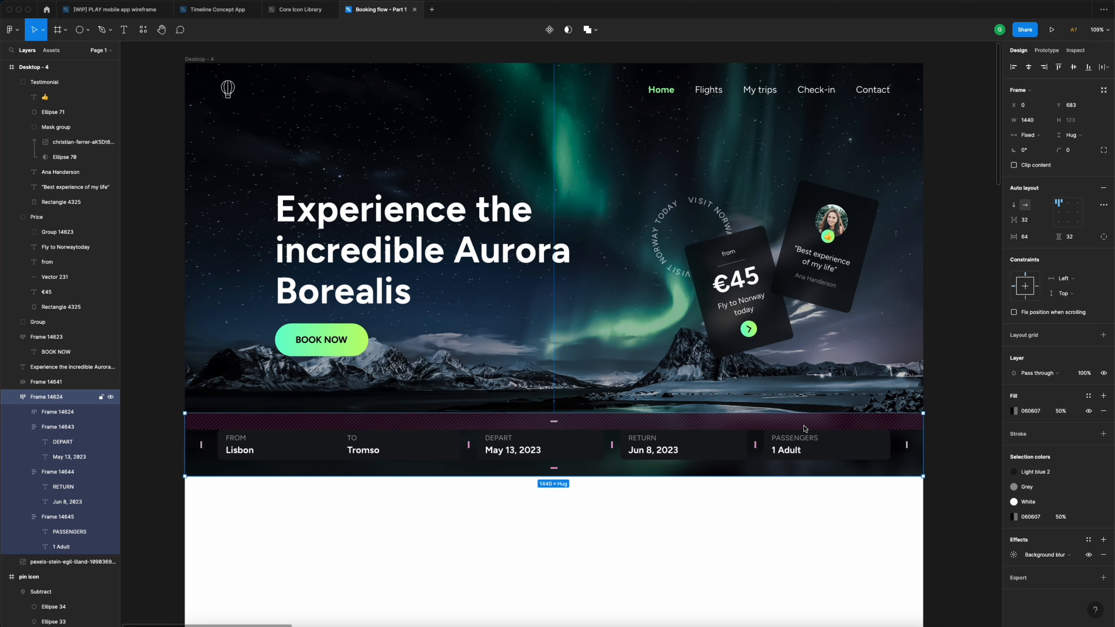
scroll(805, 425, down, 3)
scroll(891, 405, right, 2)
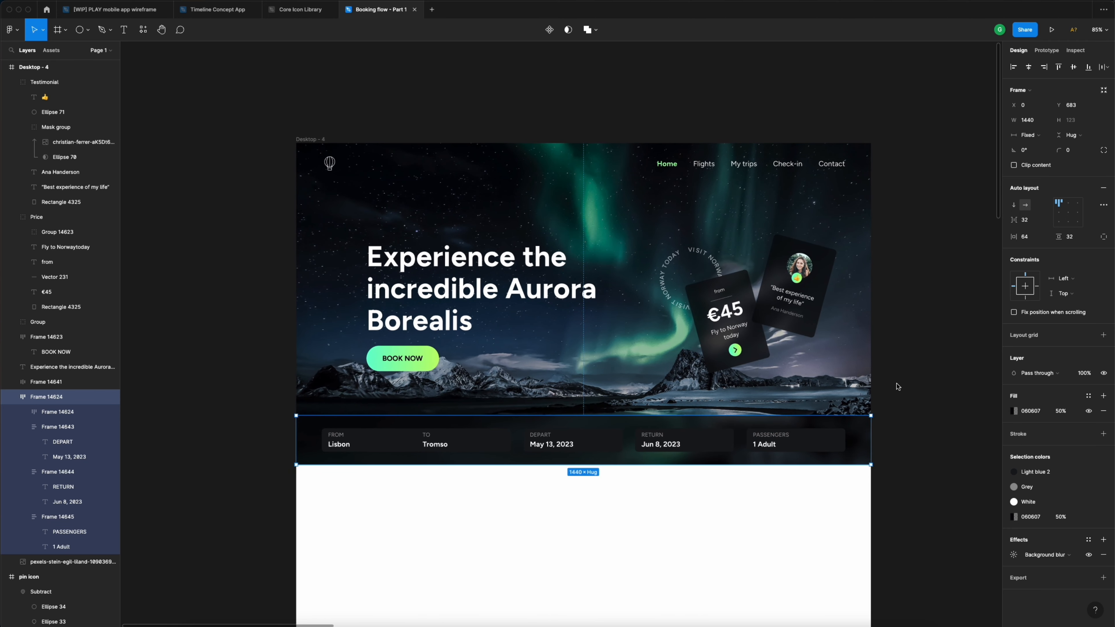
click(897, 386)
scroll(898, 387, down, 2)
scroll(897, 387, down, 1)
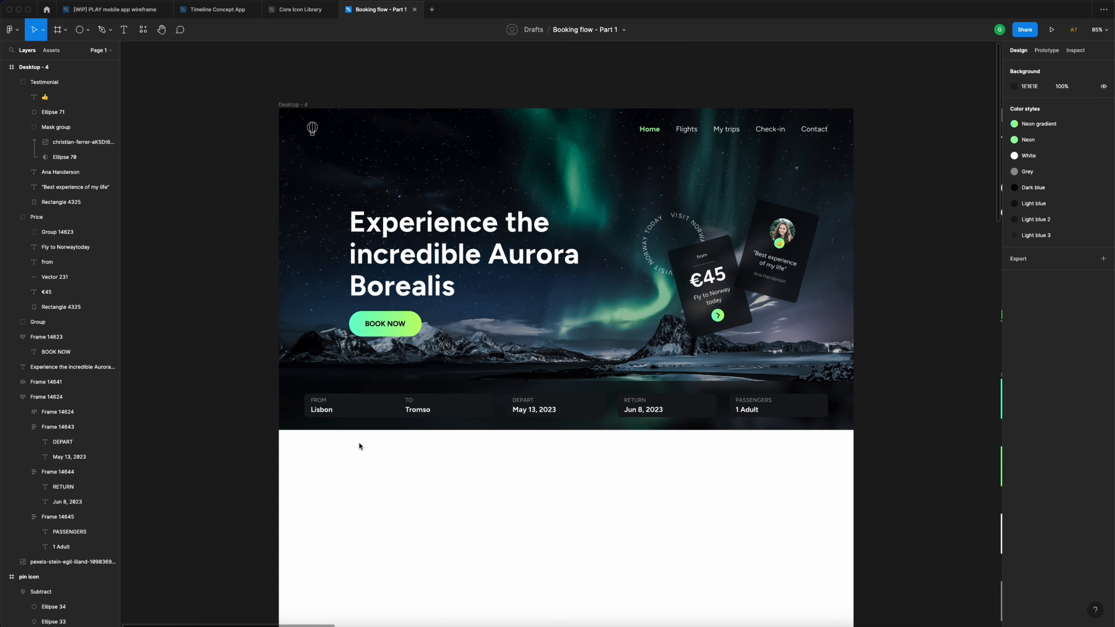
scroll(360, 443, up, 1)
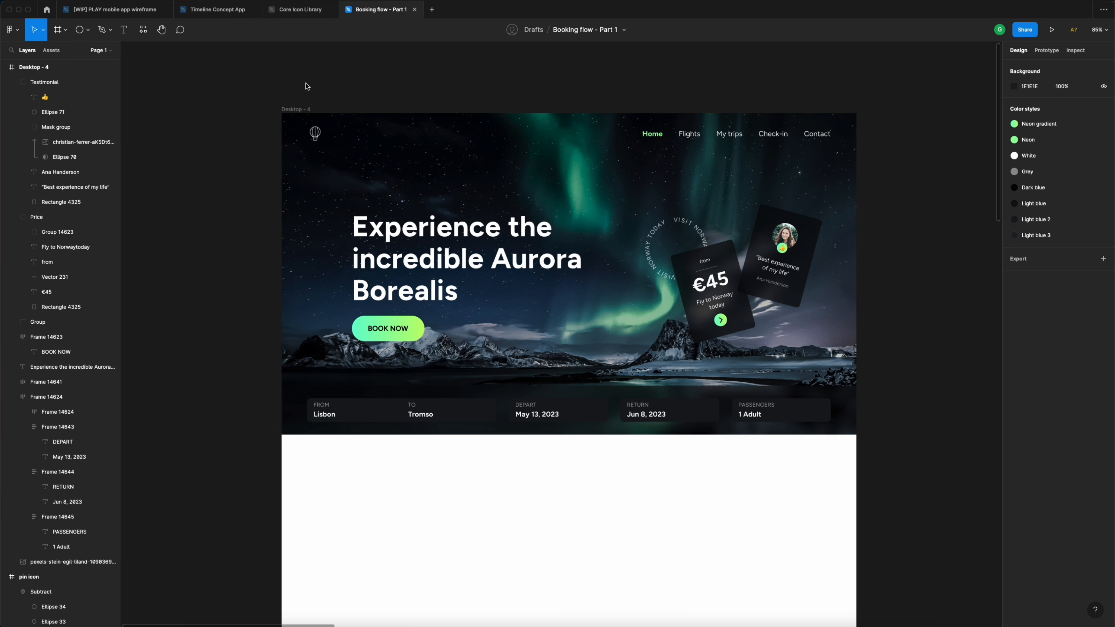
- Fill the Desktop - 4 page frame with the Dark blue colour style
click(301, 109)
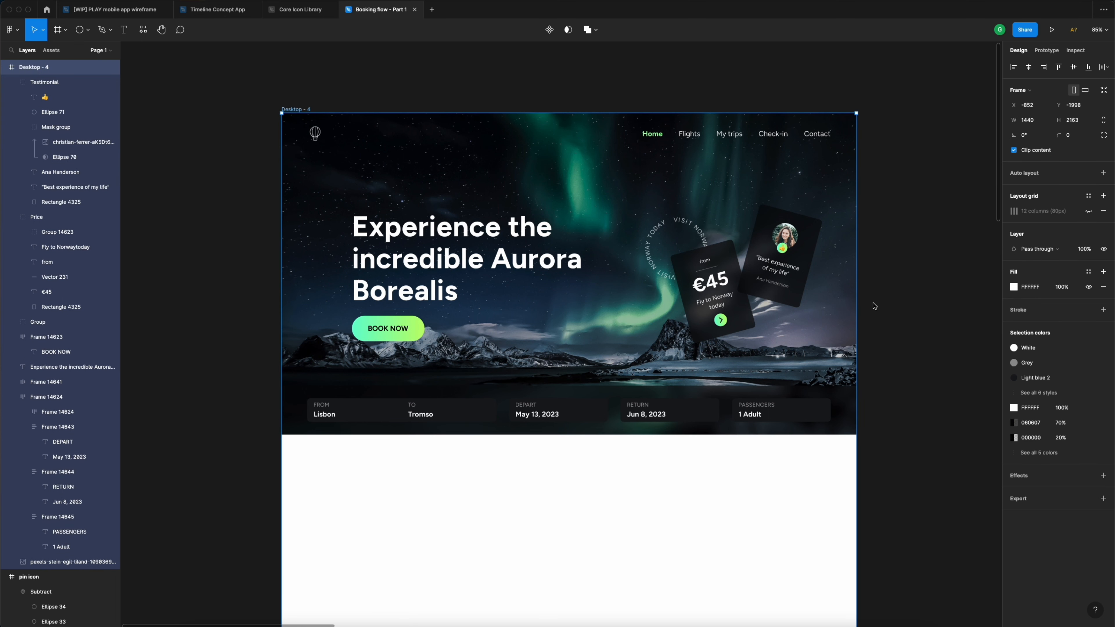
click(1088, 271)
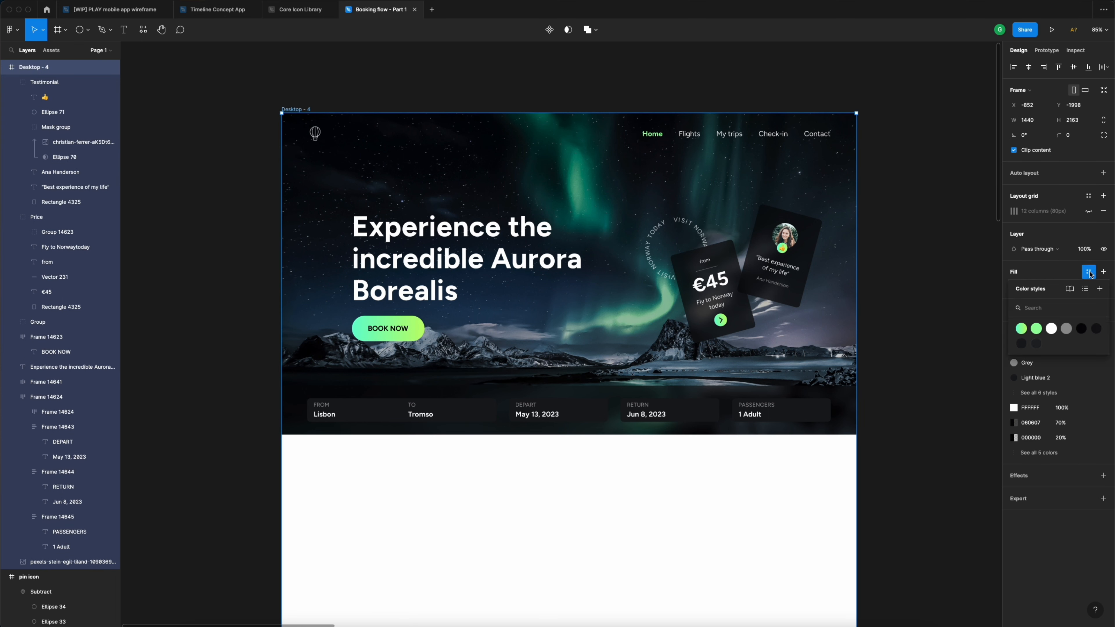
click(1082, 329)
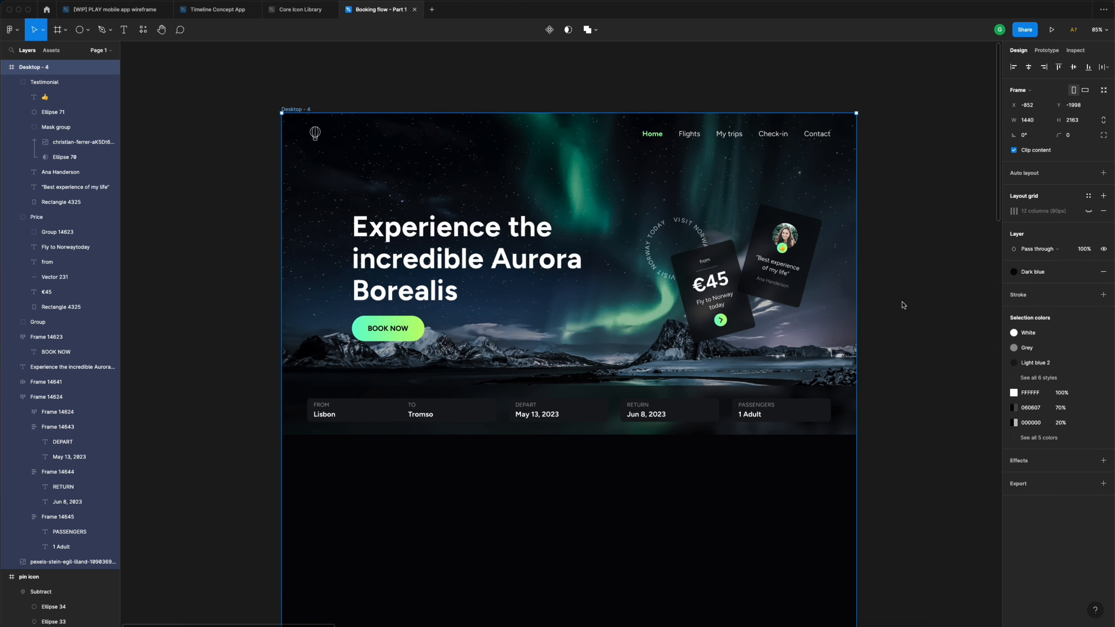
click(885, 281)
scroll(887, 274, down, 2)
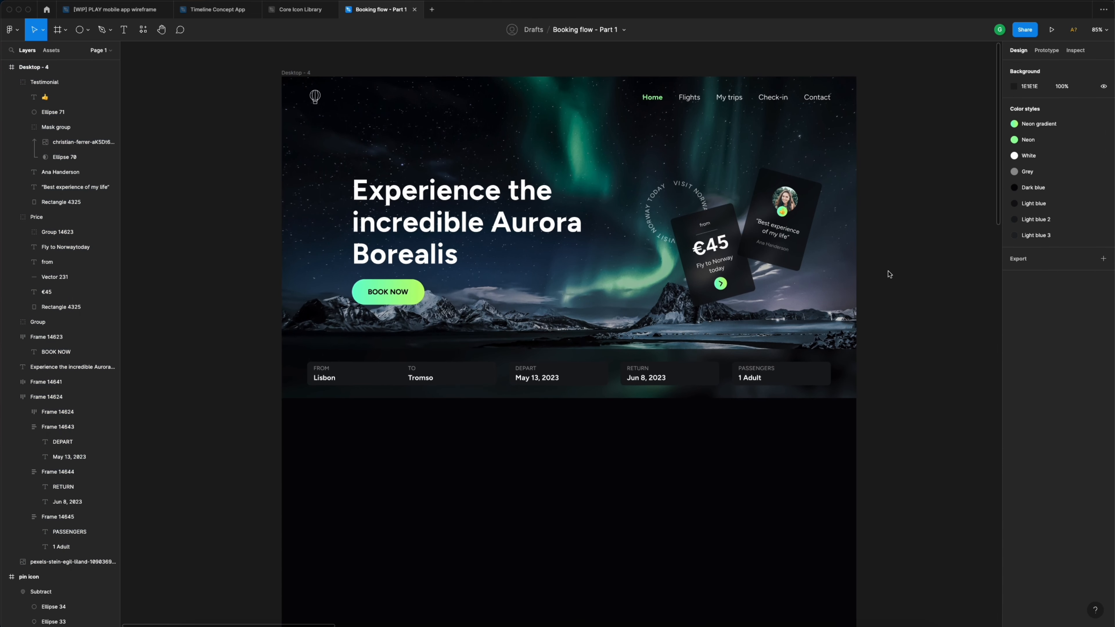
scroll(746, 254, up, 2)
scroll(760, 299, up, 2)
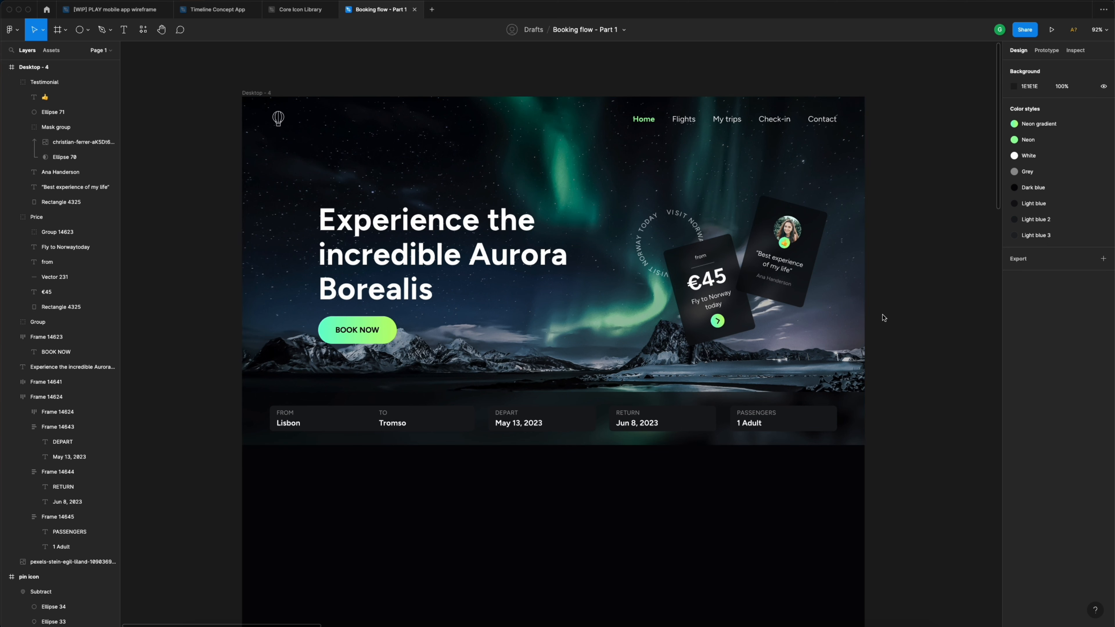
scroll(884, 317, down, 3)
scroll(738, 419, down, 2)
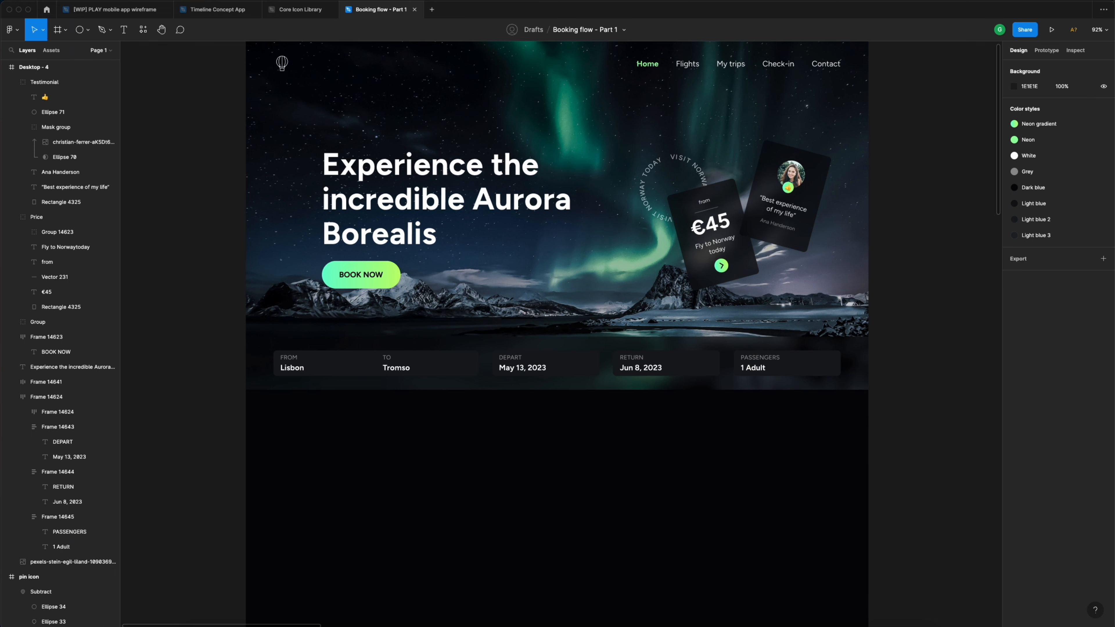
scroll(343, 478, down, 2)
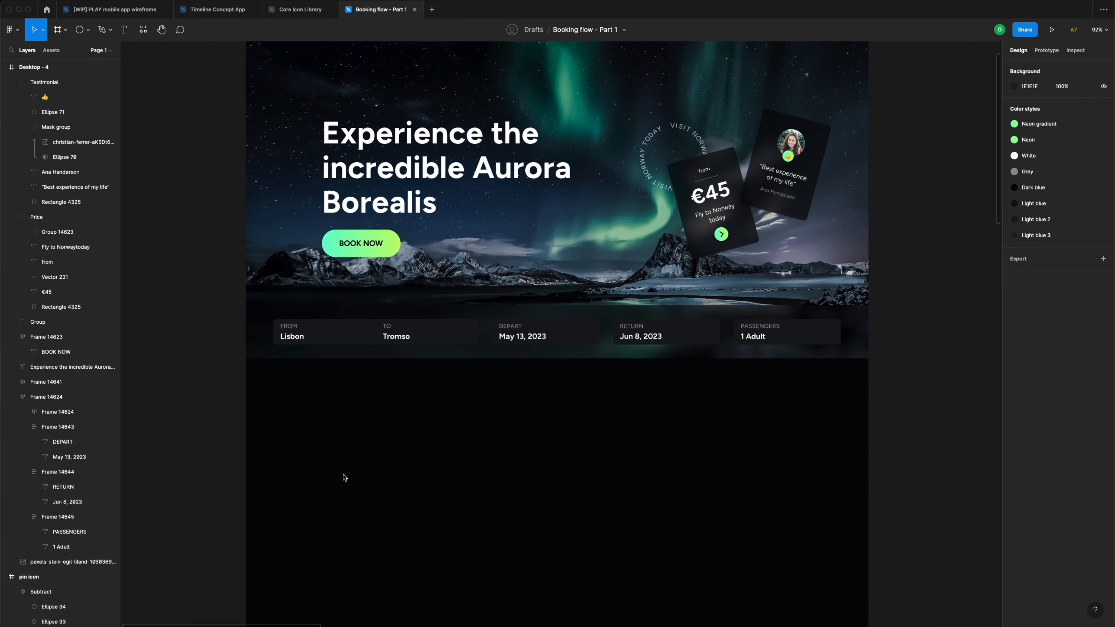
scroll(364, 455, up, 2)
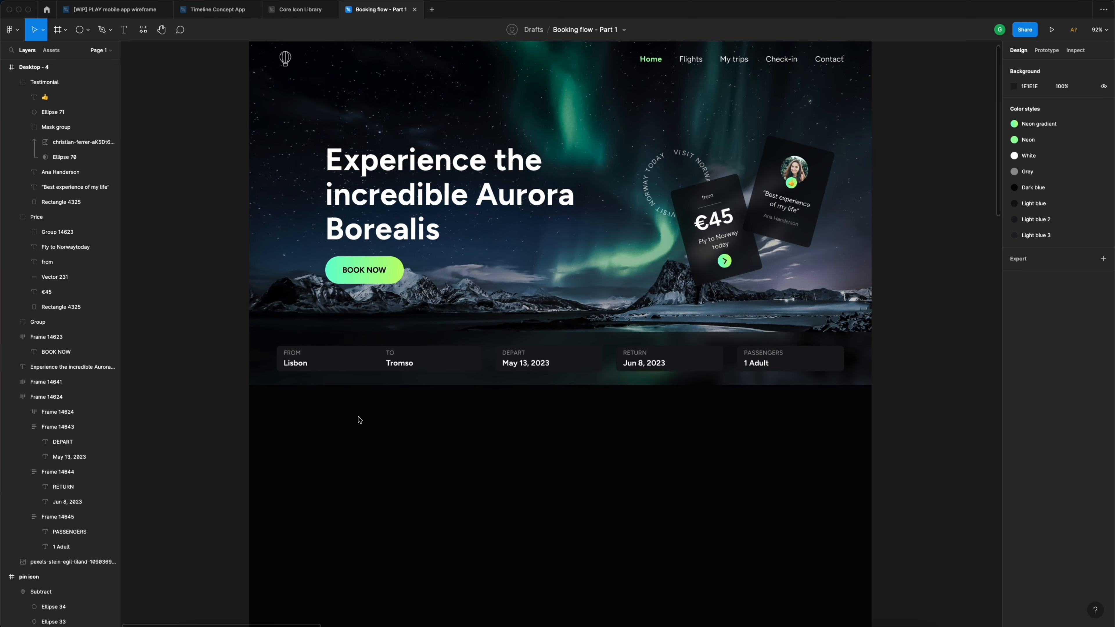
- Add a two-line 'Discover Popular / Destinations' heading below the booking bar
key(t)
click(313, 418)
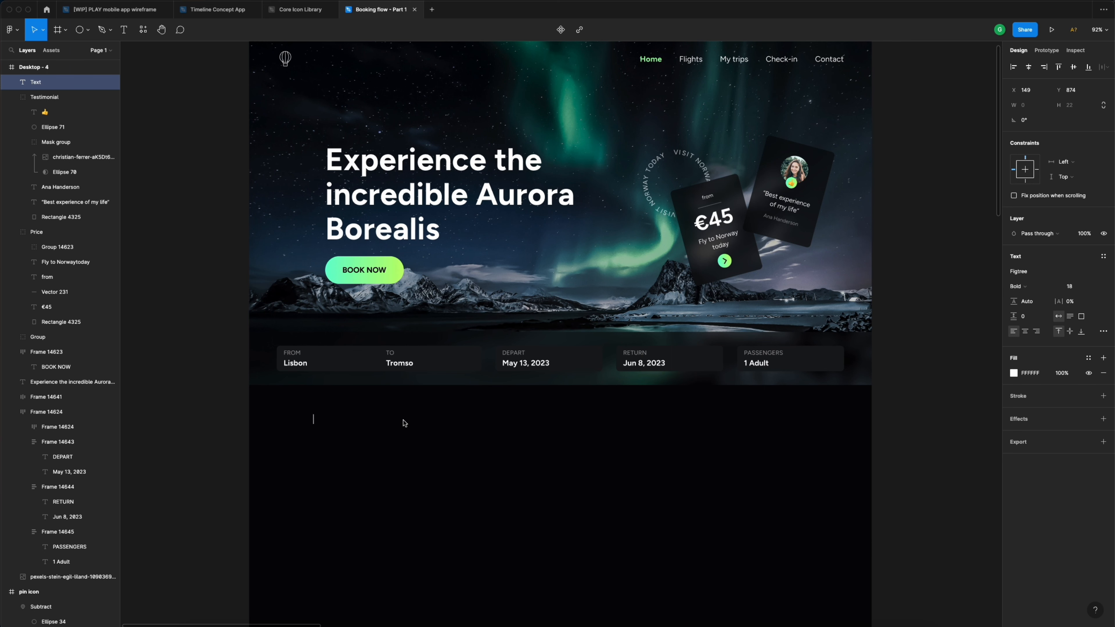
text(Discover Popular)
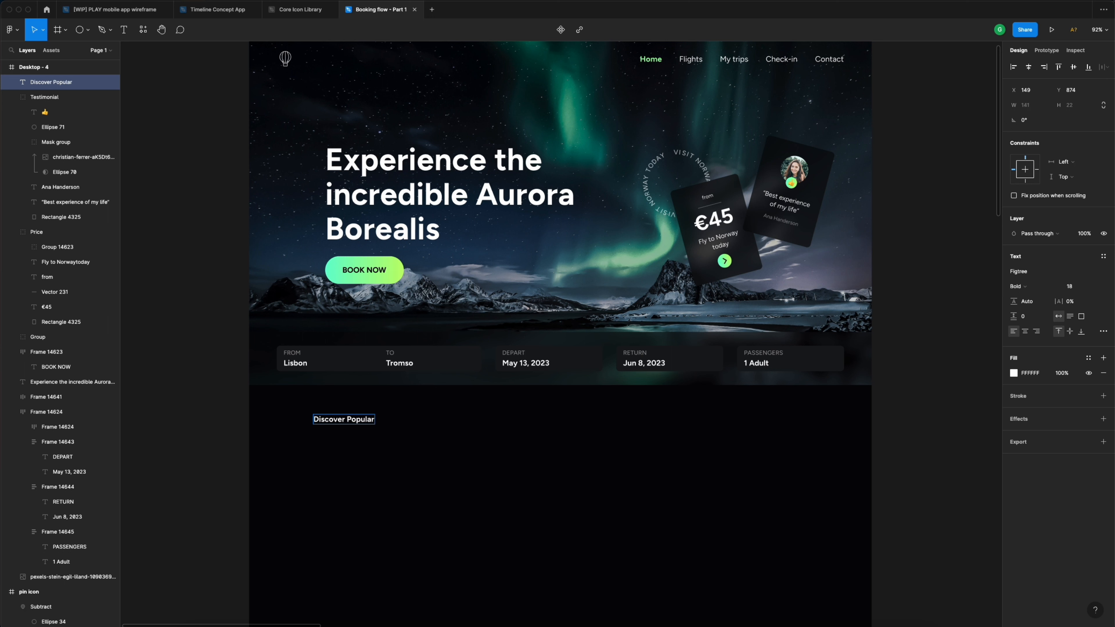
key(Return)
text(Destinations)
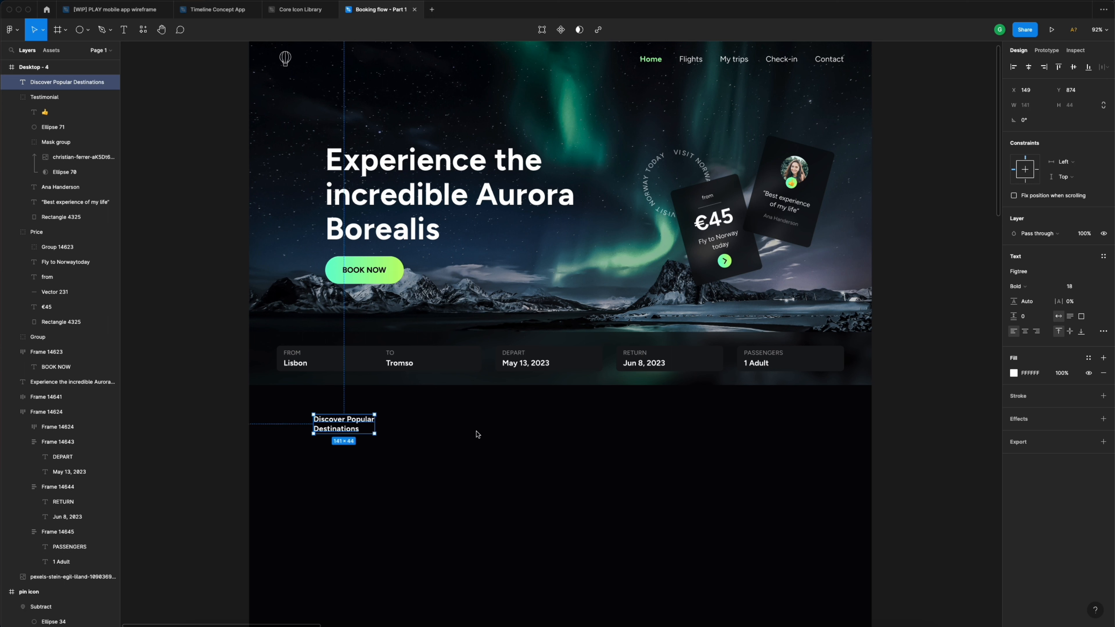
key(Escape)
- Set the heading to 32 px and align it with the booking bar's left edge
click(1081, 287)
text(32)
key(Return)
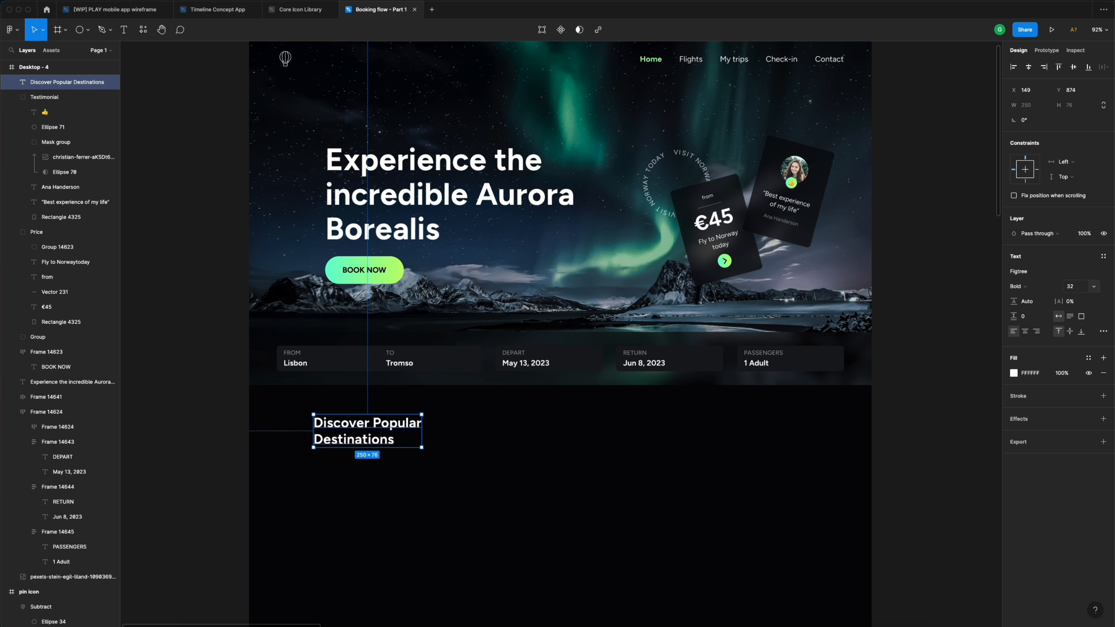
drag(337, 428, 301, 422)
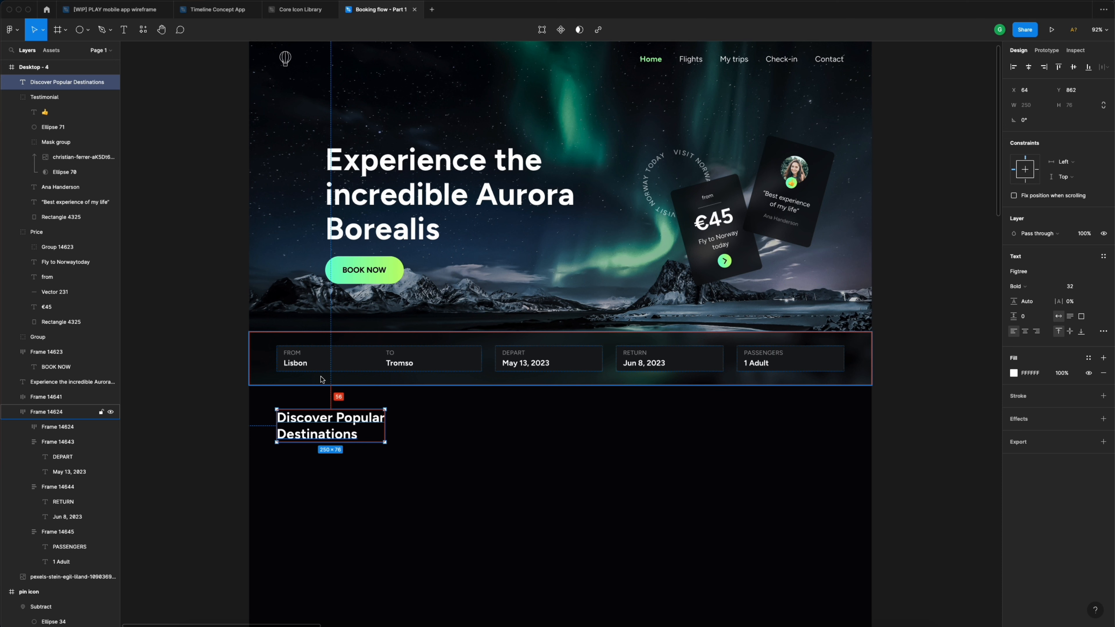
- Nudge the heading up 20 px toward the booking bar and check the gap
key(shift+Up)
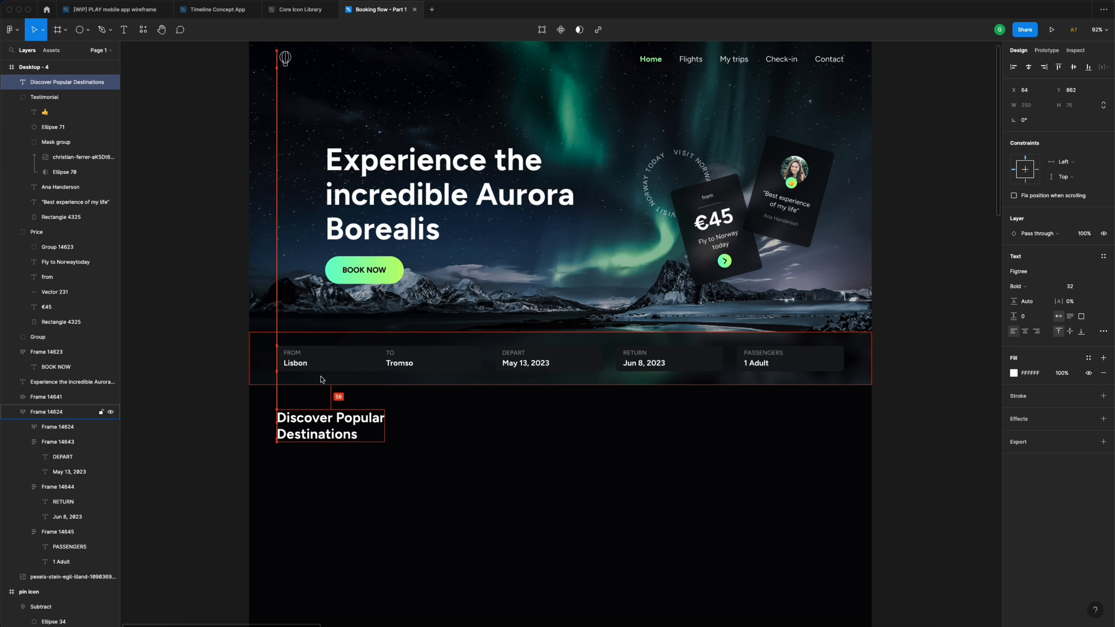
key(shift+Down)
key(shift+Down)
key(shift+Down)
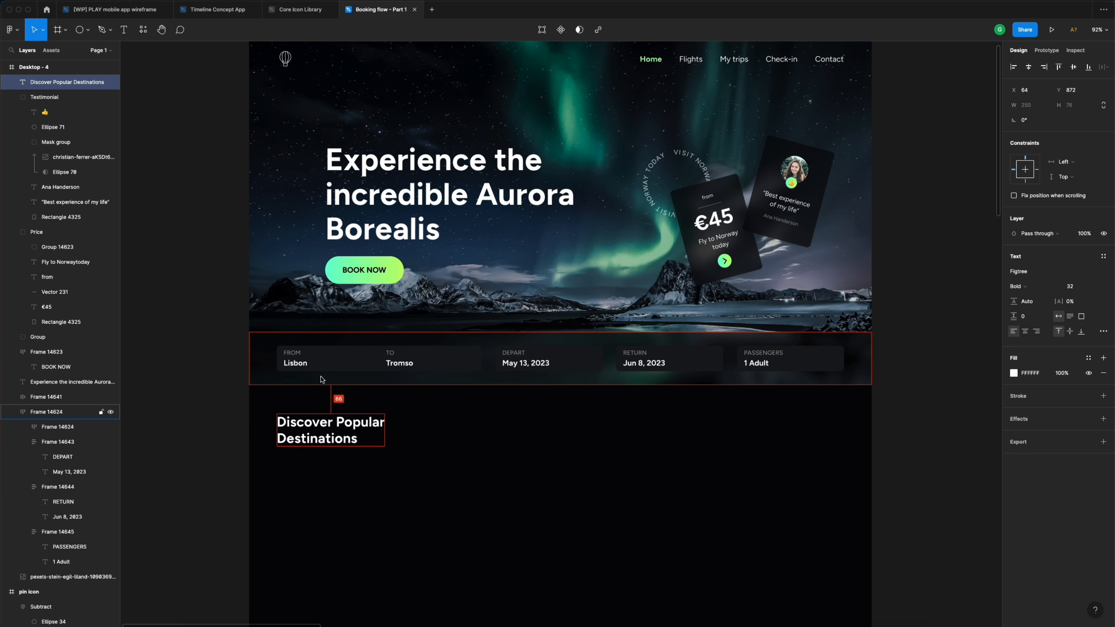
key(shift+Up)
key(shift+Up)
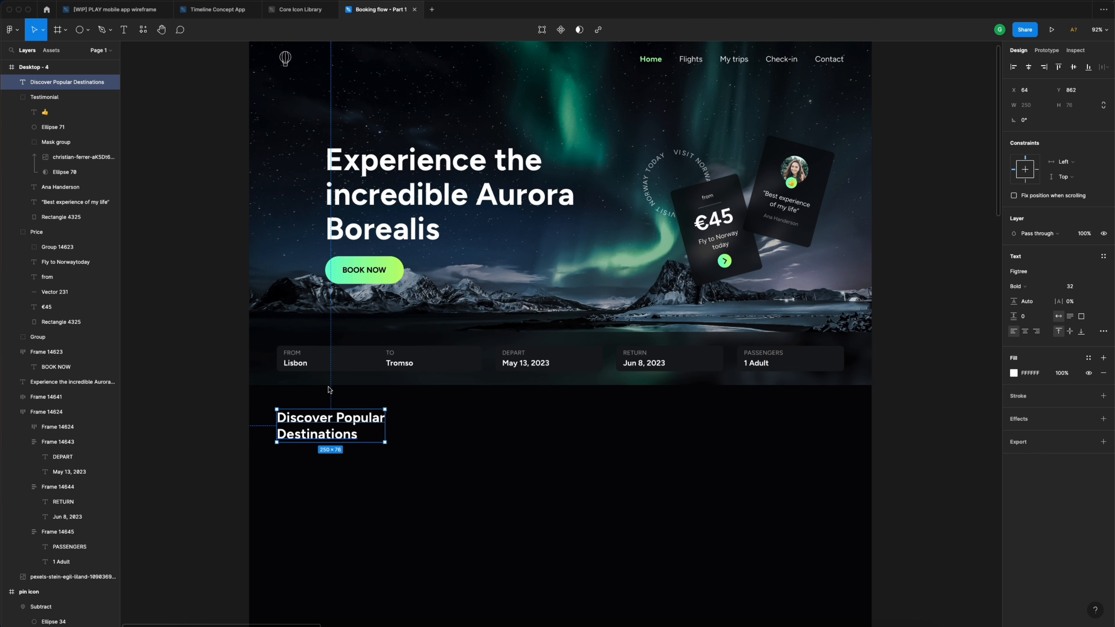
key(alt)
click(465, 424)
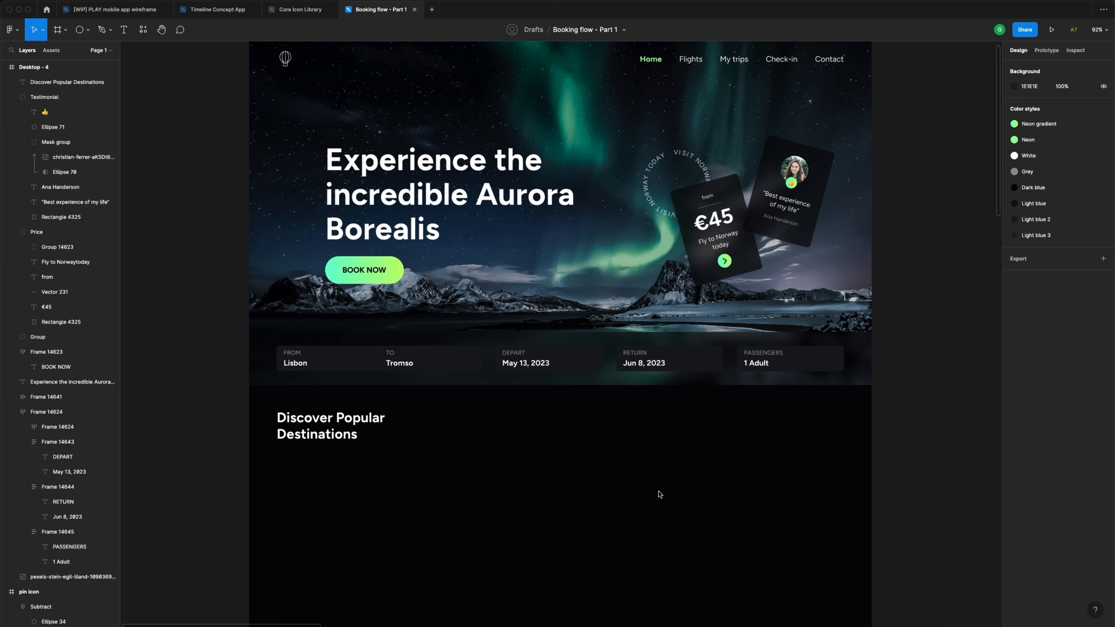
- Add a 15 px 'POPULAR' text label below the heading and group it
scroll(657, 494, left, 4)
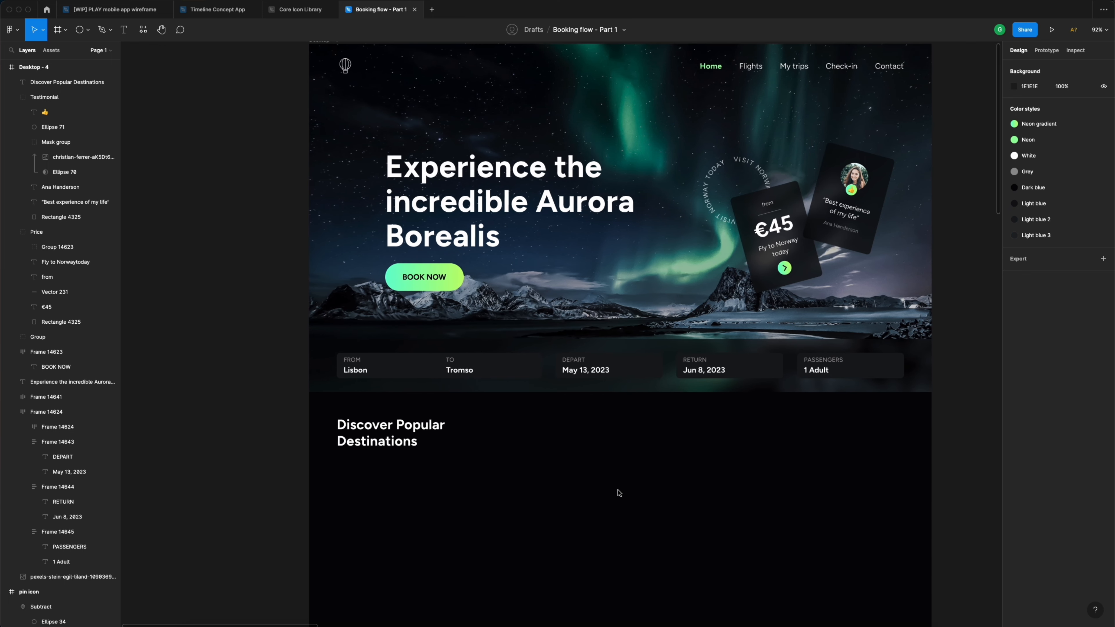
key(t)
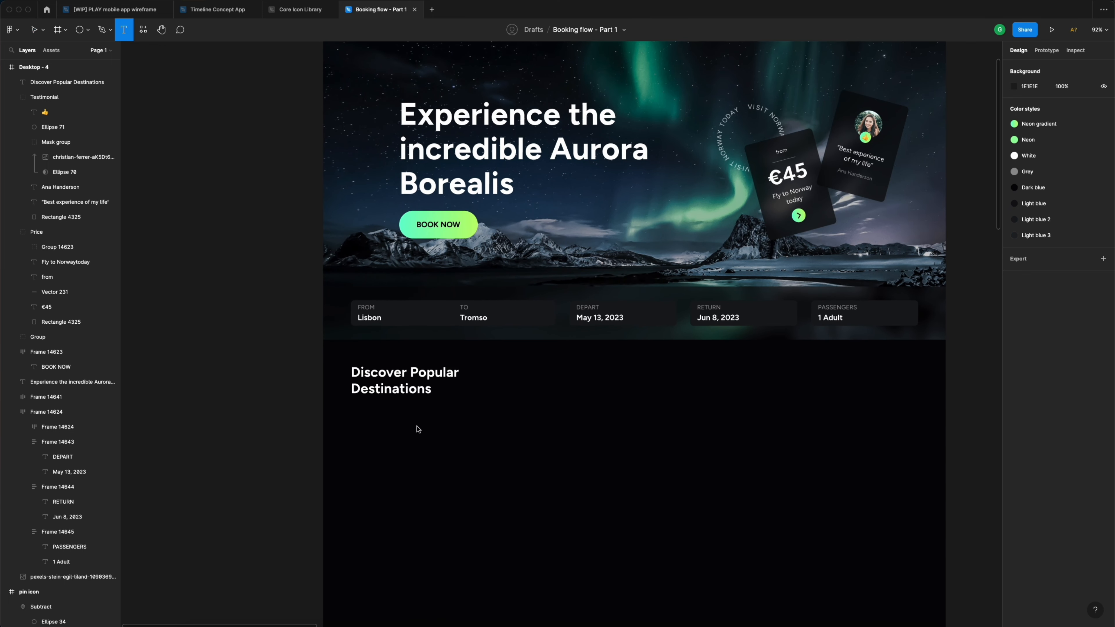
click(412, 430)
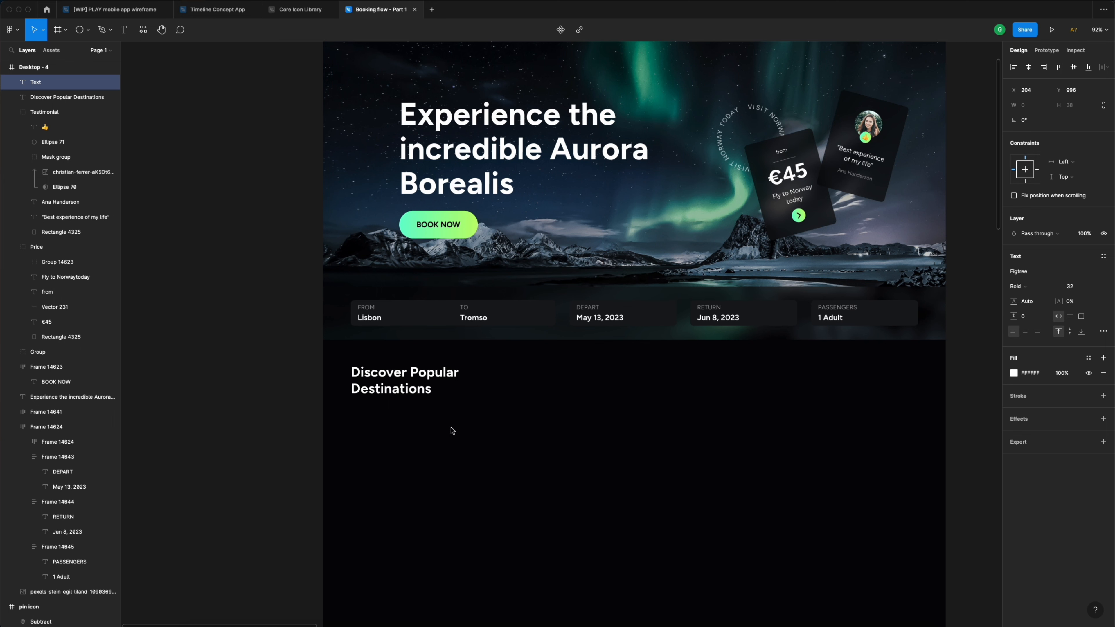
text(POPU)
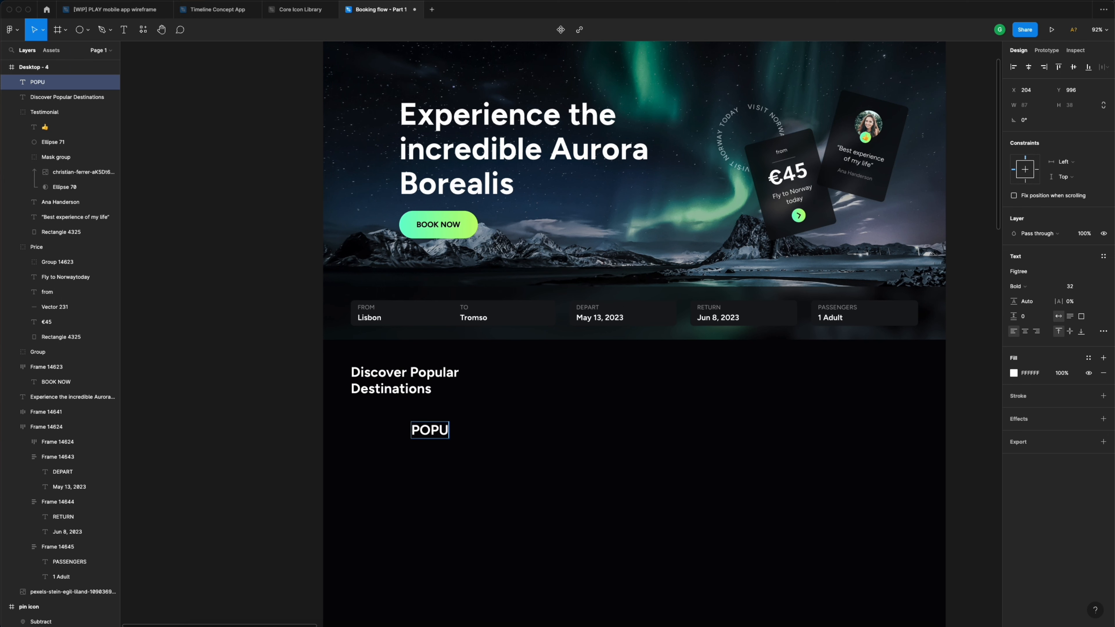
text(LAR)
key(Escape)
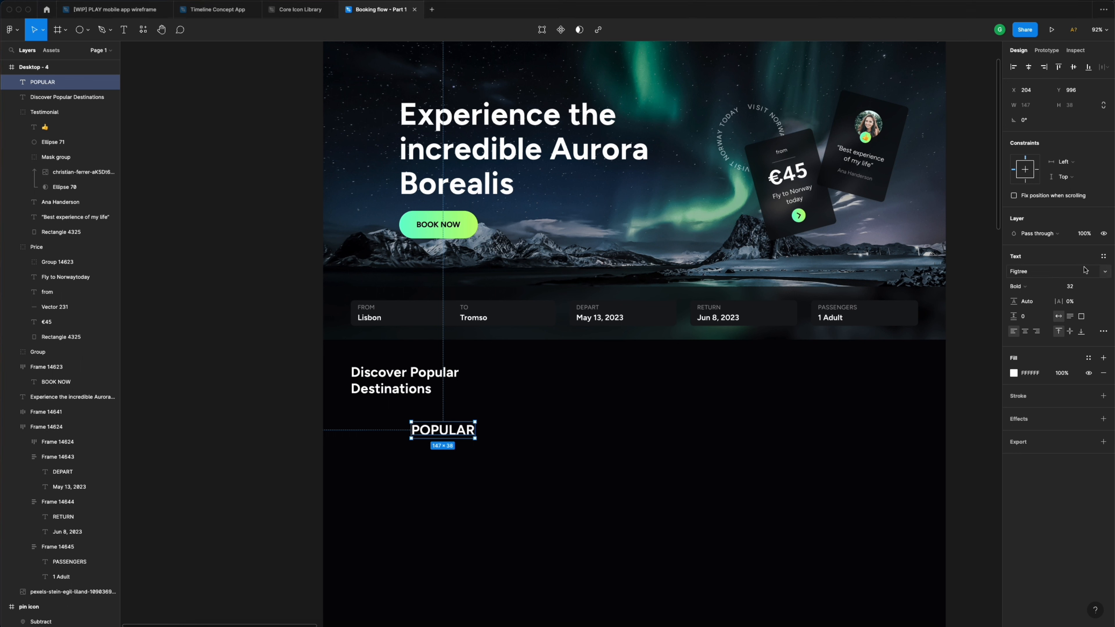
click(1078, 291)
key(Return)
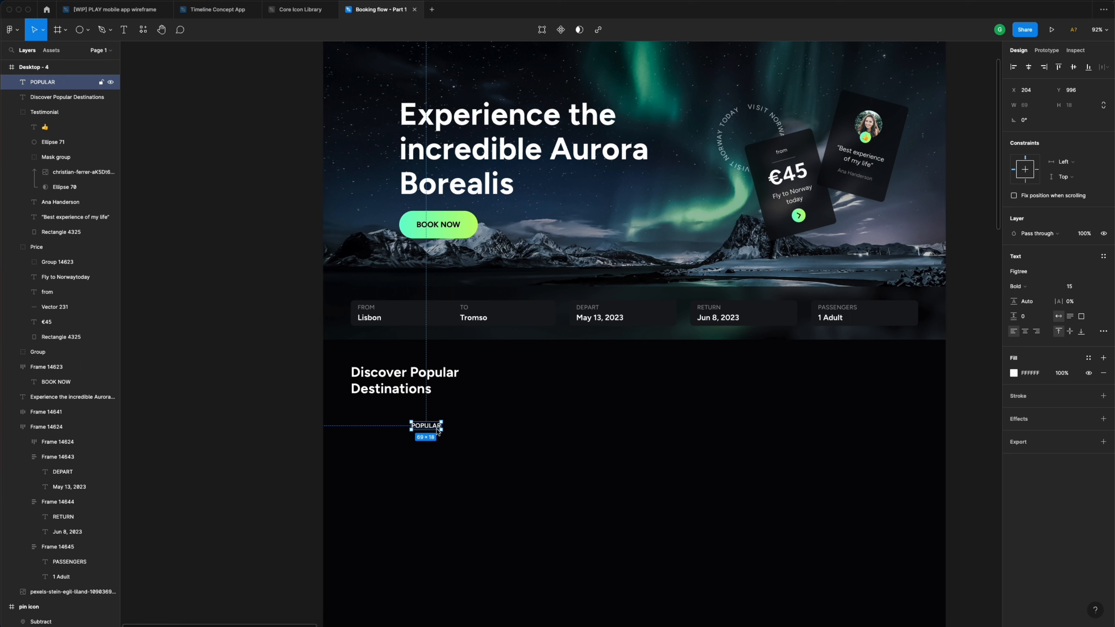
key(super+g)
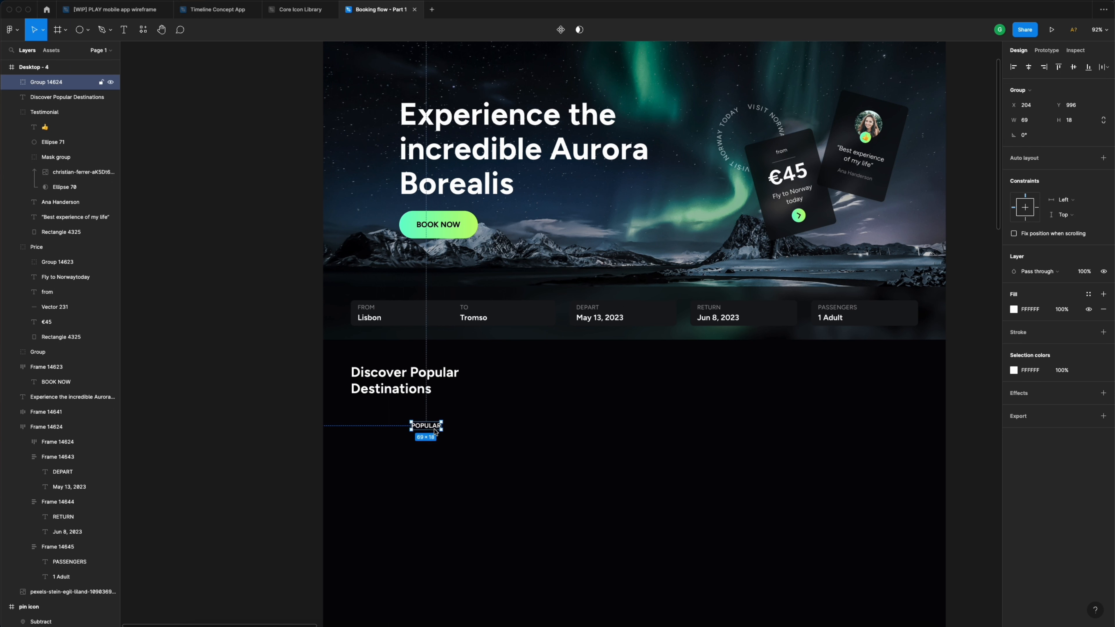
- Turn the POPULAR group into auto layout with 16 px horizontal, 8 px vertical padding
click(1103, 158)
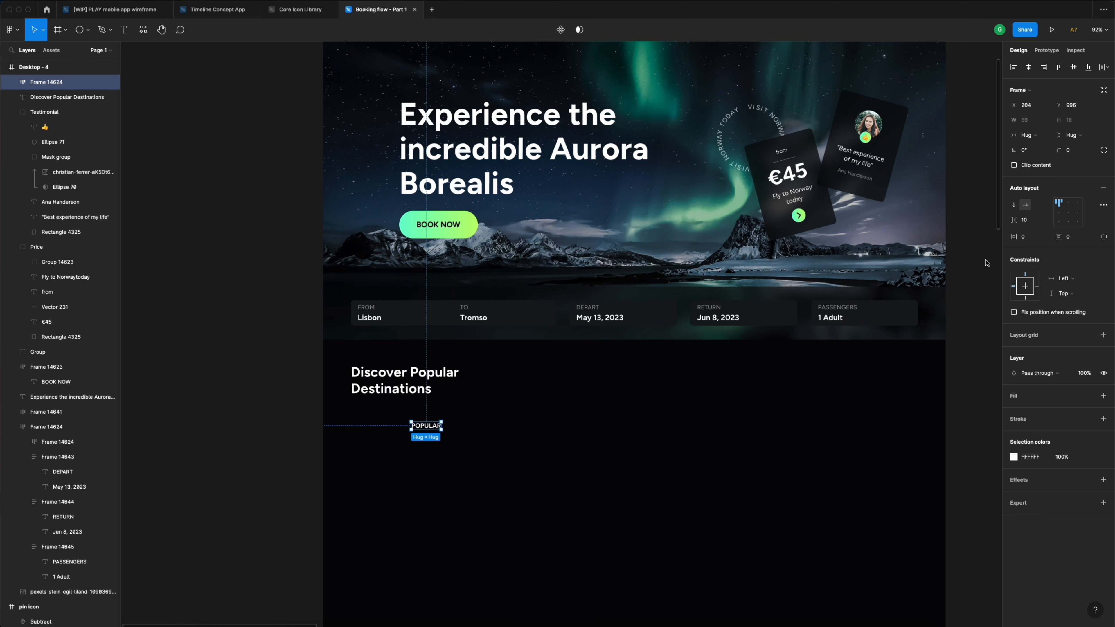
click(1032, 239)
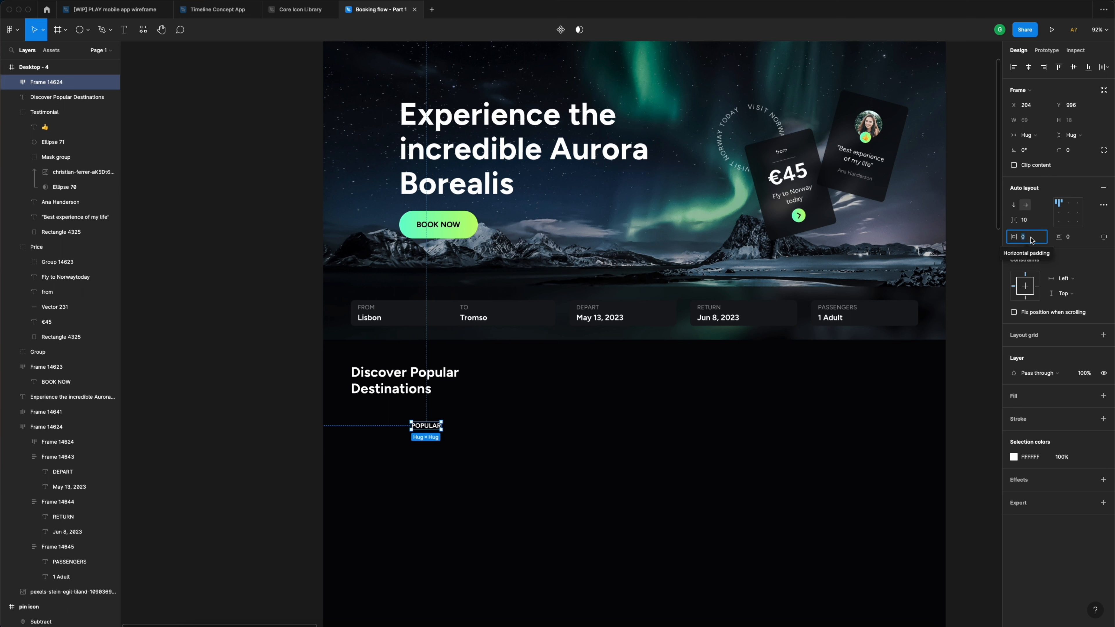
text(16)
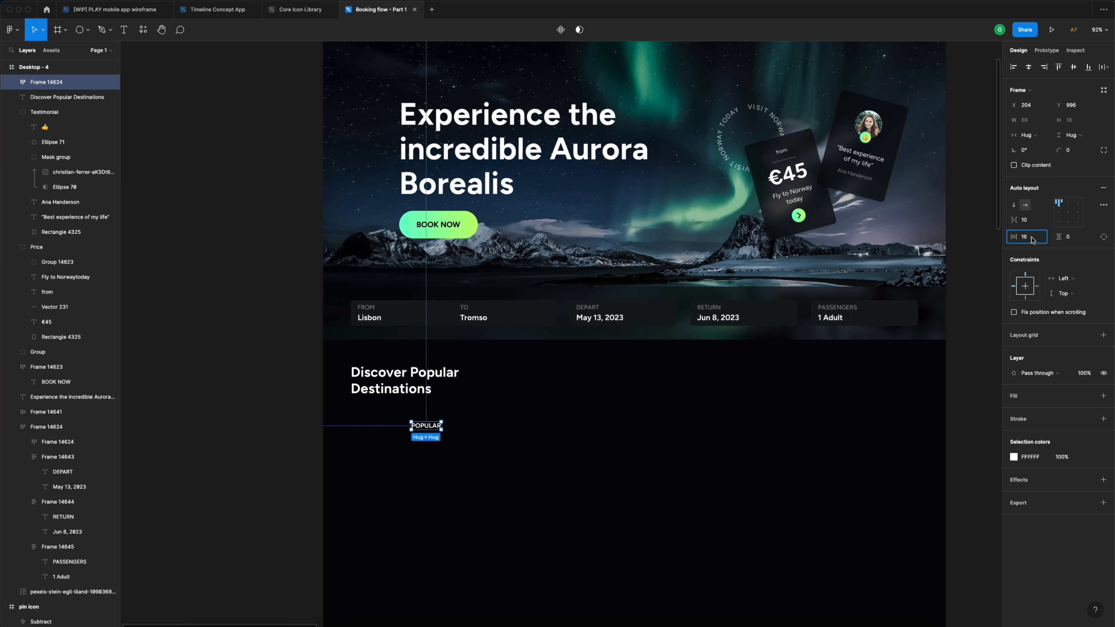
click(1079, 238)
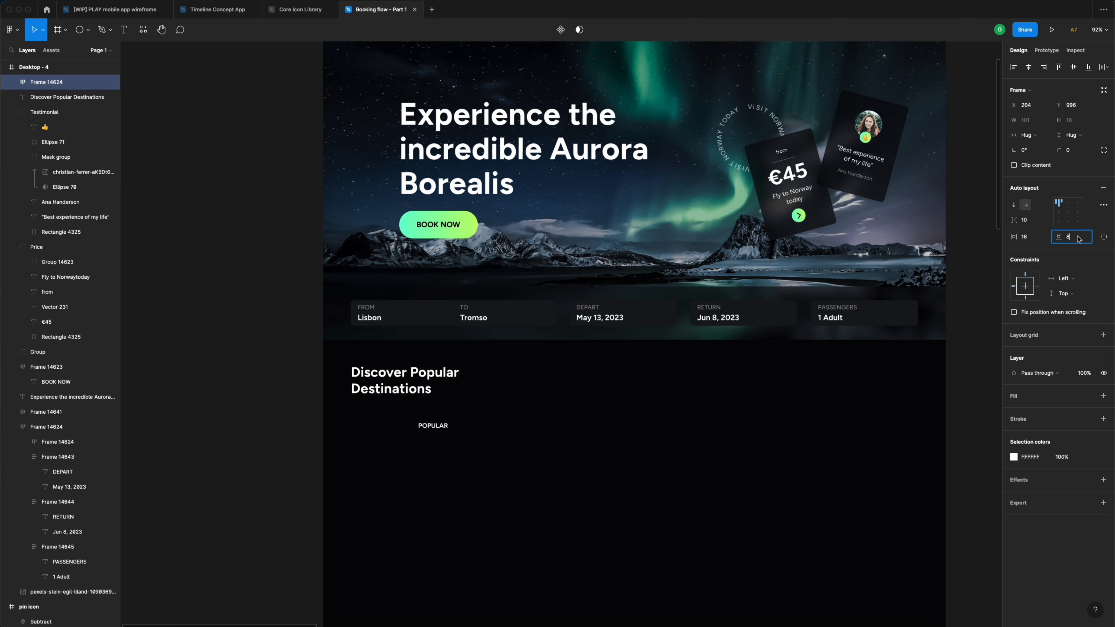
key(Return)
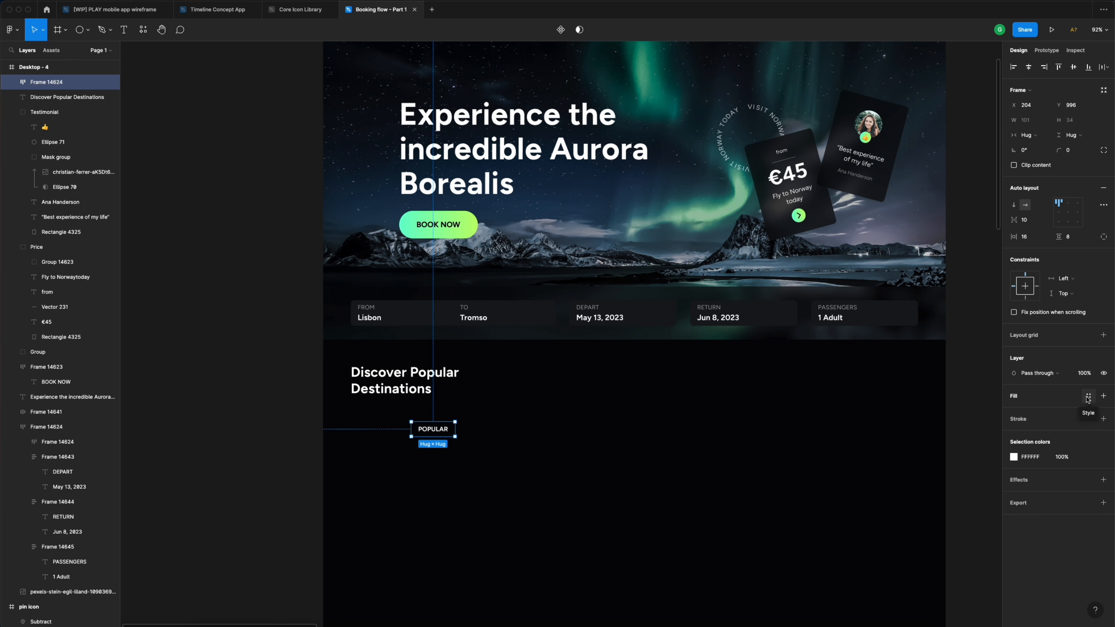
- Give the POPULAR chip a Neon gradient fill, Dark blue text and 4 px corners
click(1088, 397)
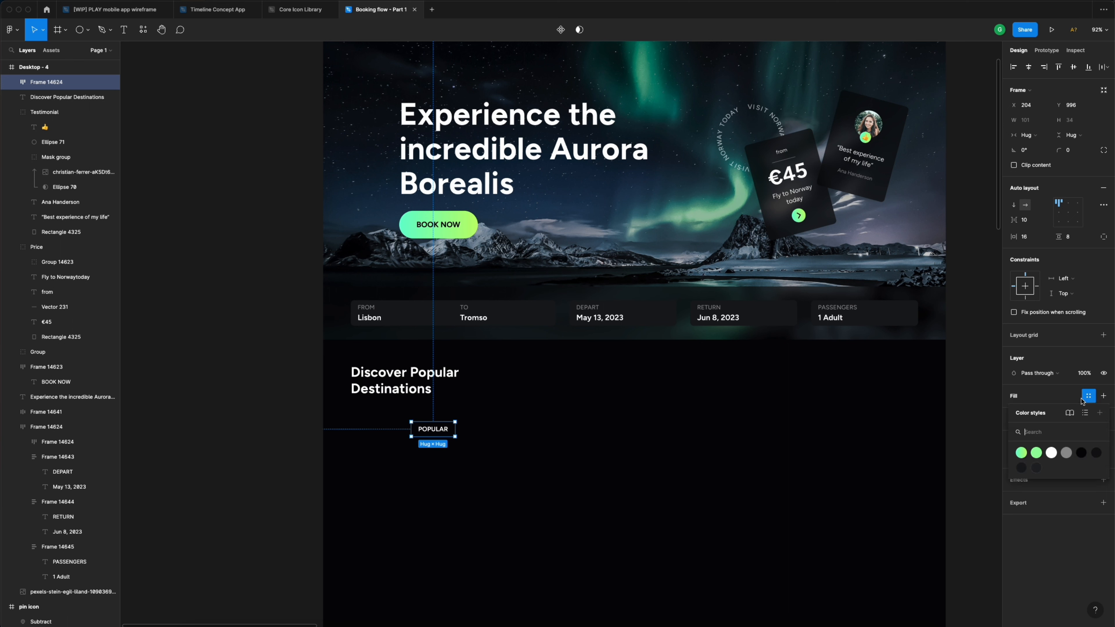
click(1021, 453)
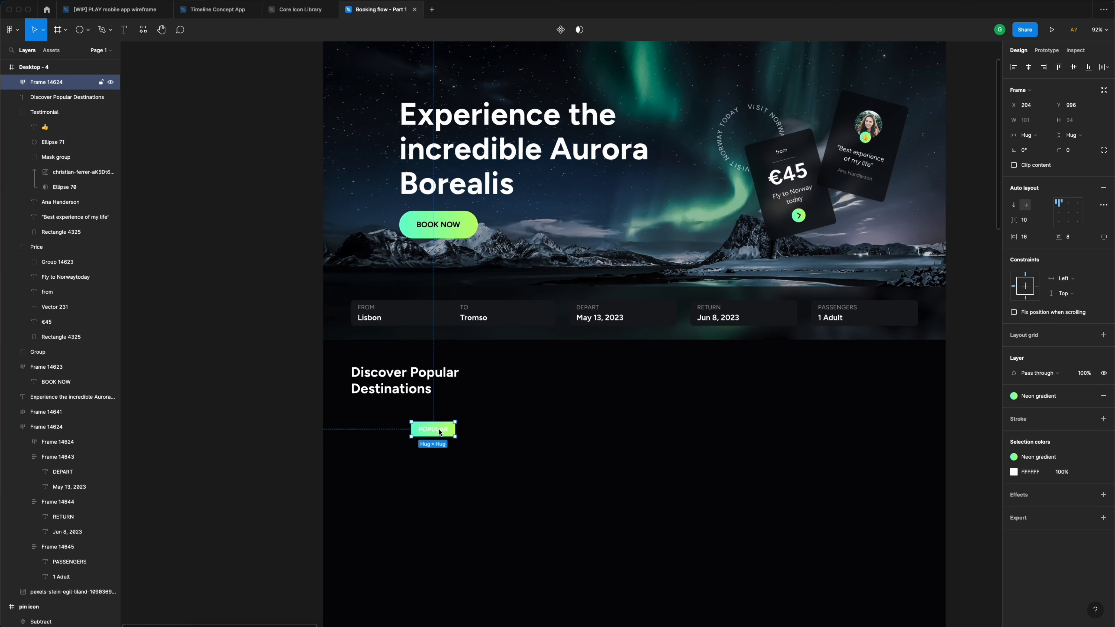
click(1088, 472)
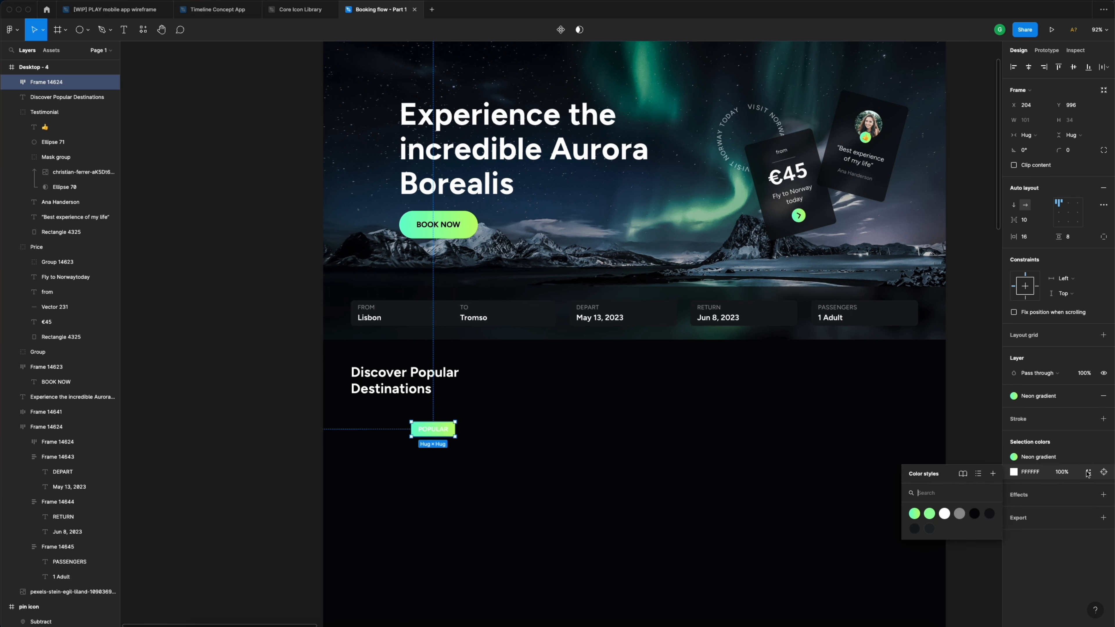
click(974, 515)
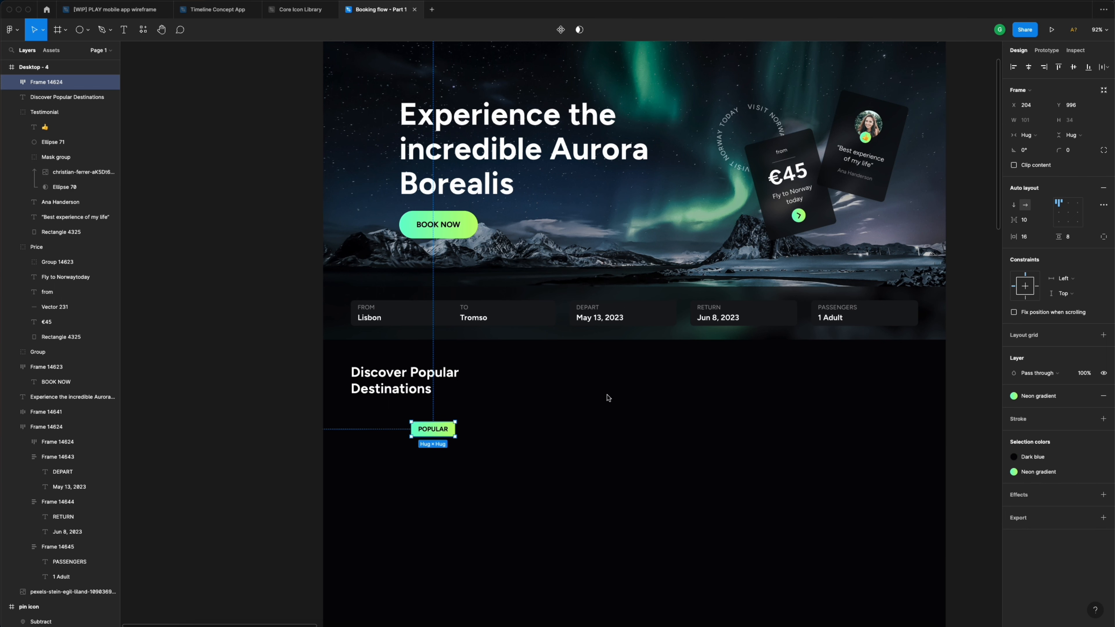
click(1072, 152)
text(4)
key(Return)
- Position the chip at the heading's left edge, 32 px below it
drag(439, 432, 380, 419)
key(alt)
key(Down)
key(alt)
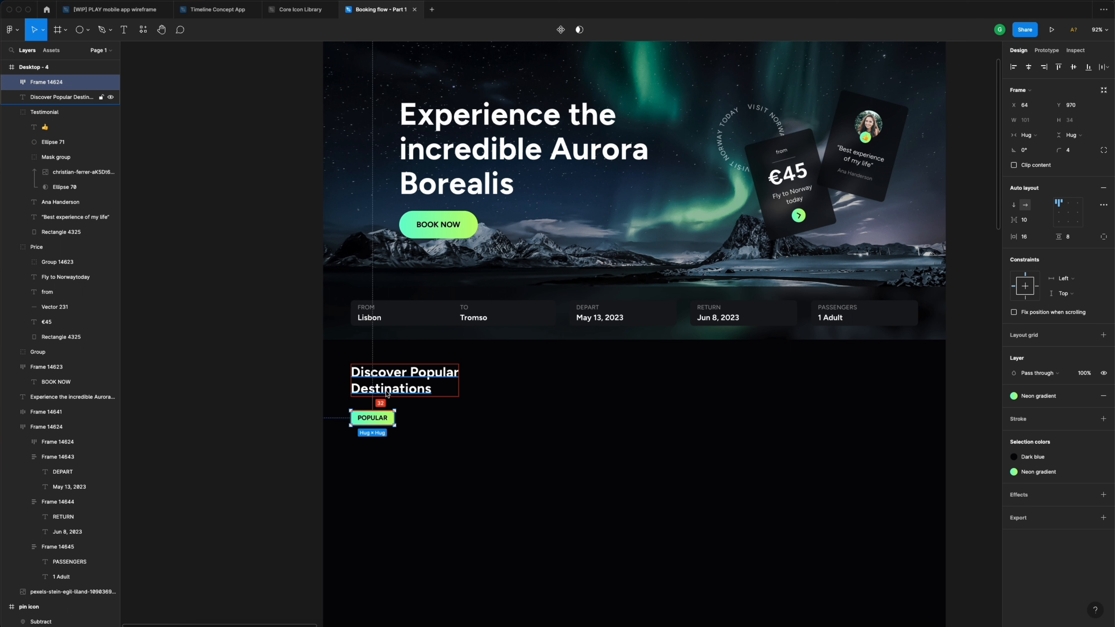
- Duplicate the POPULAR chip and place the copy beside the original
drag(378, 421, 426, 422)
key(Left)
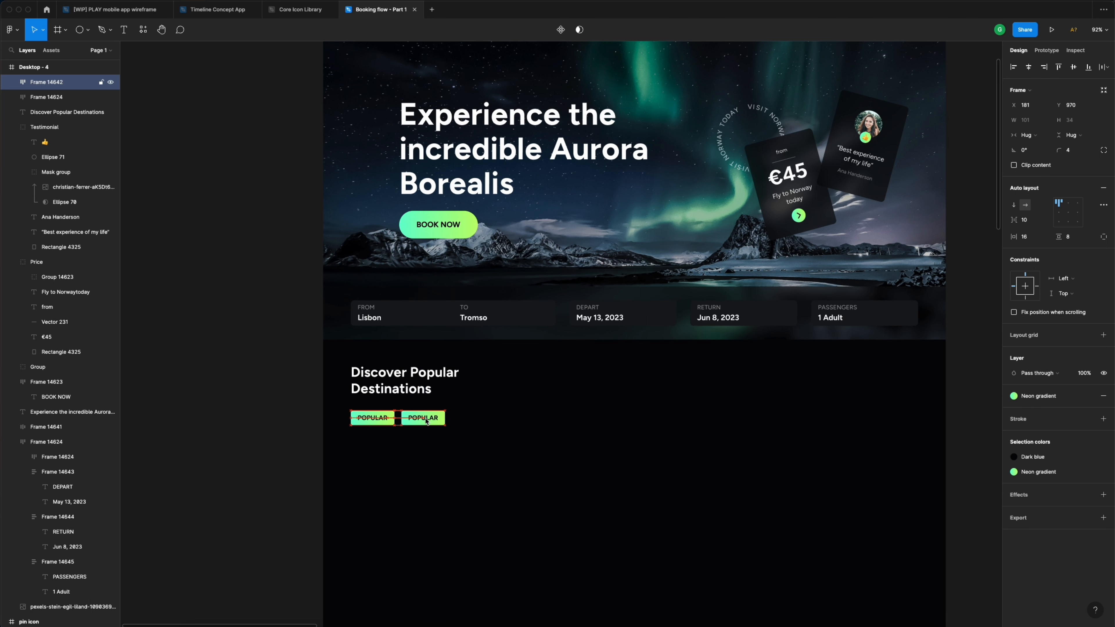
double_click(430, 421)
click(487, 415)
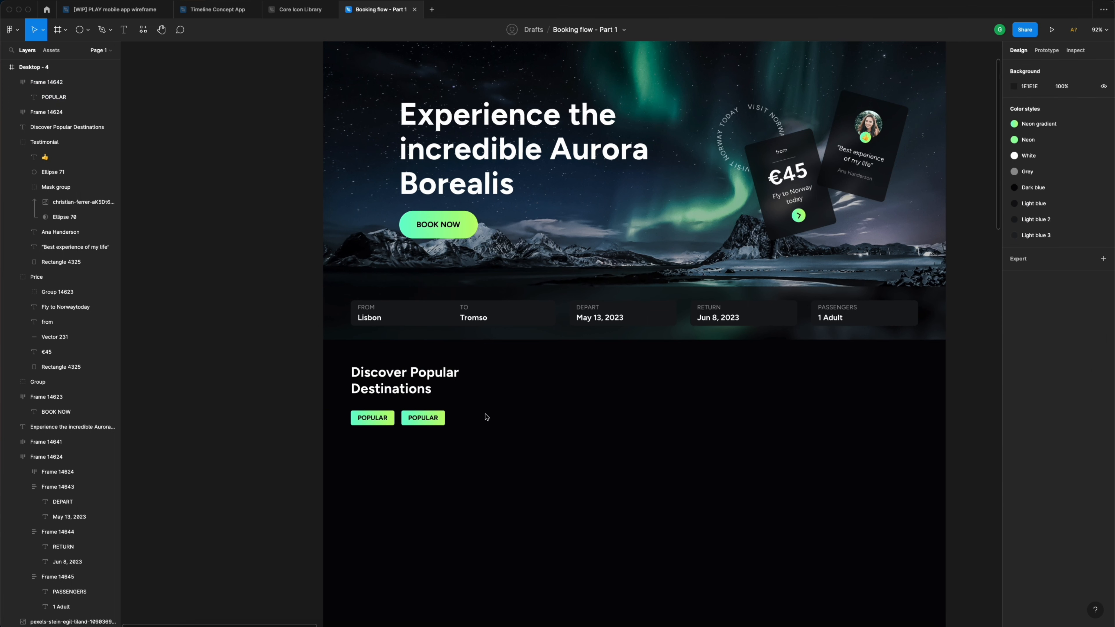
click(441, 422)
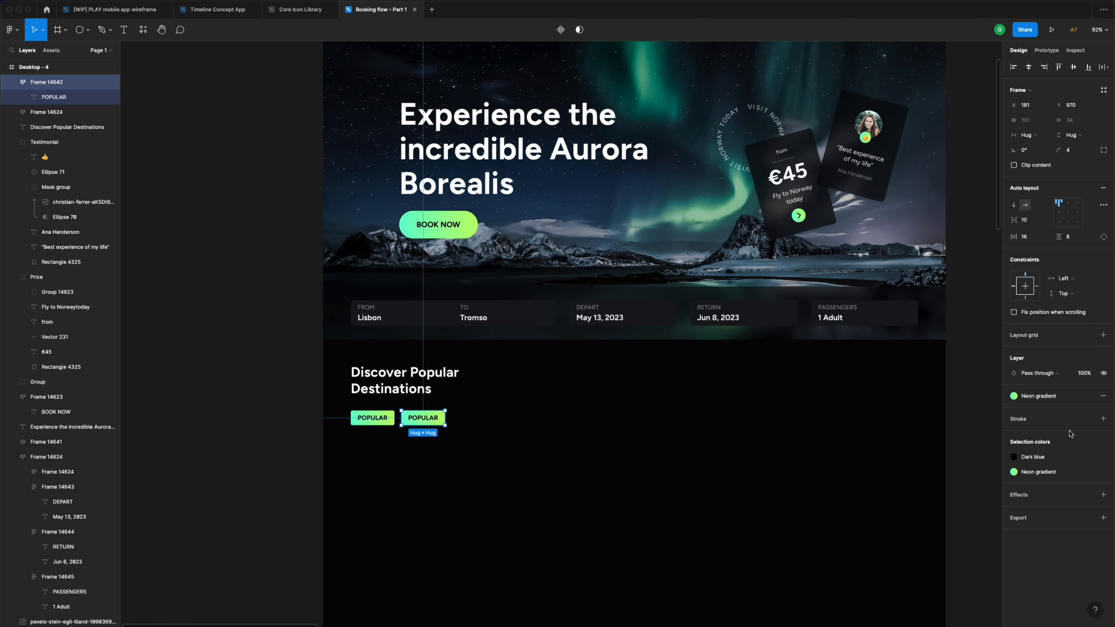
- Give the copied chip a Light blue 2 fill and White text
click(1064, 396)
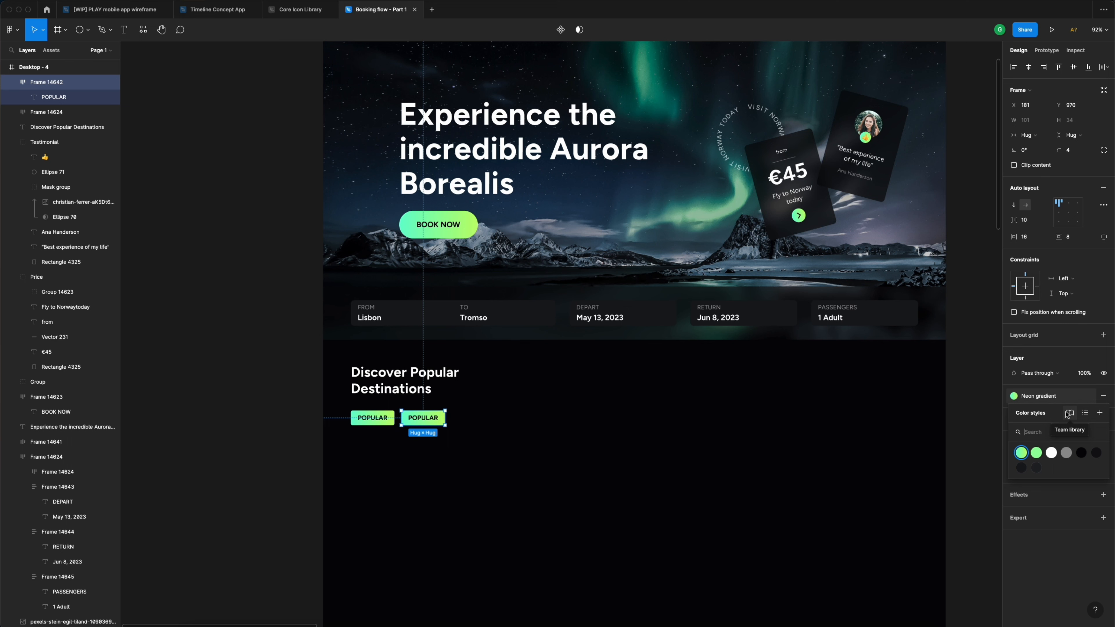
click(1021, 468)
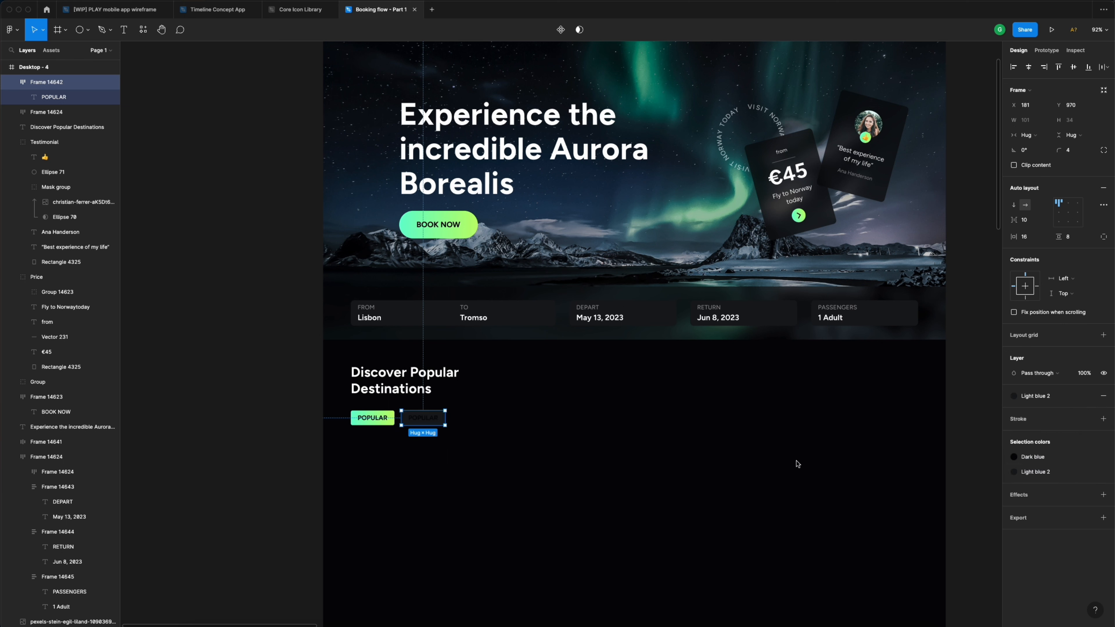
click(482, 414)
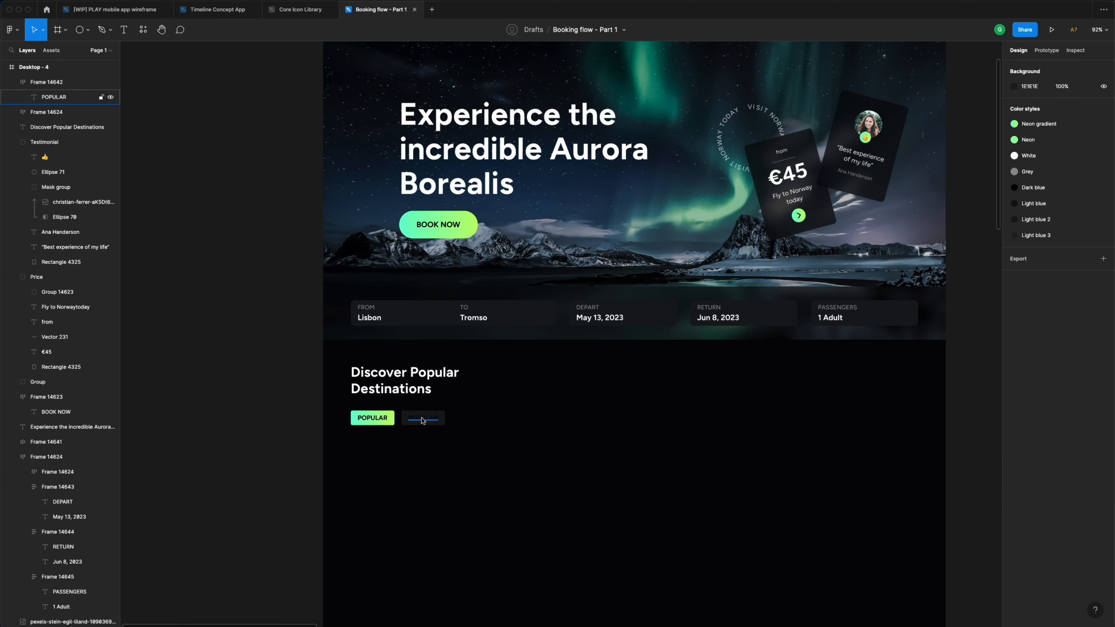
click(423, 421)
click(1070, 302)
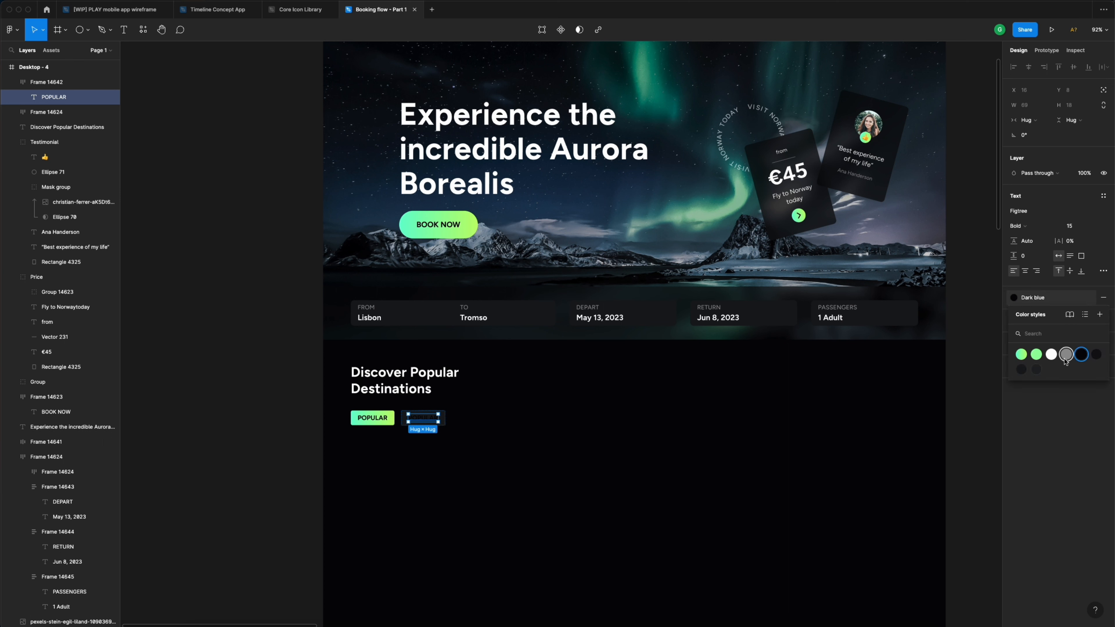
click(1052, 354)
click(550, 431)
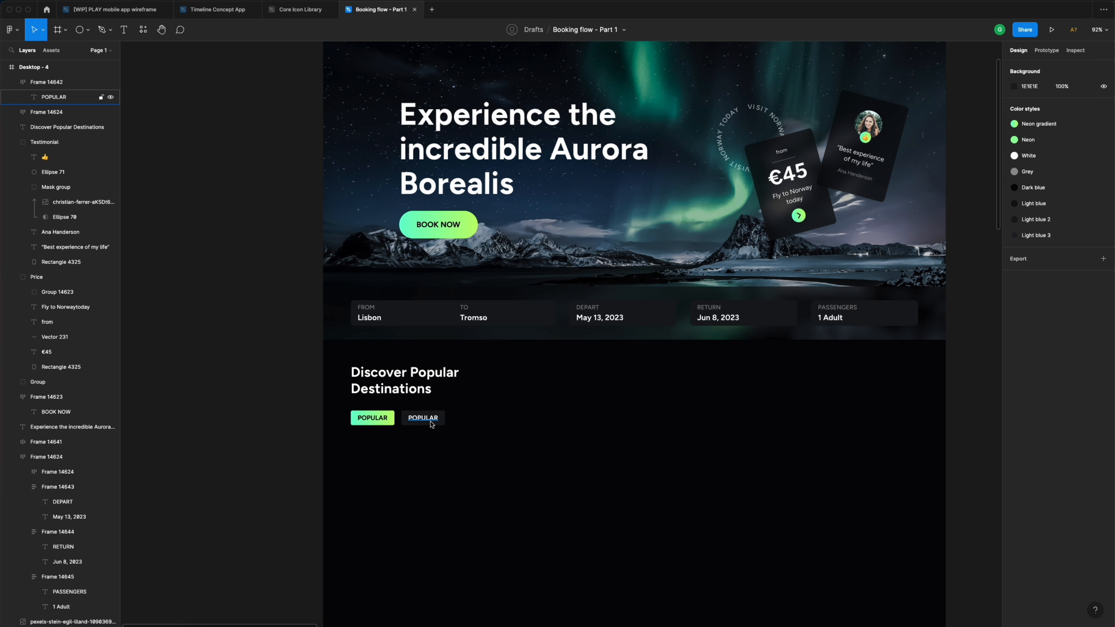
- Replace the copied chip's text with 'UNITED STATES'
click(430, 423)
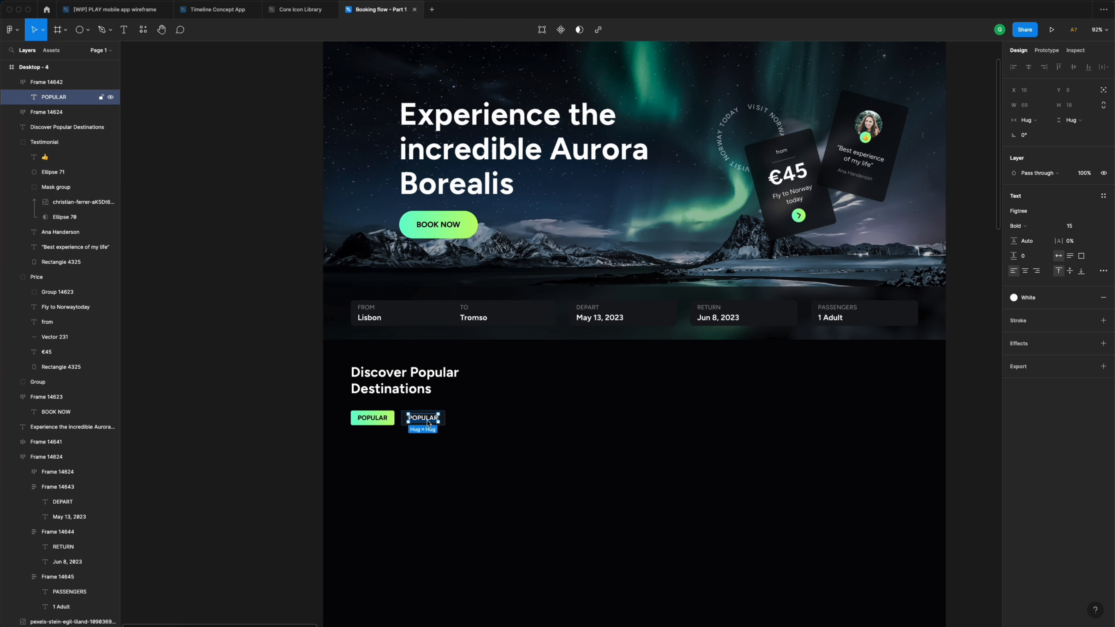
double_click(428, 422)
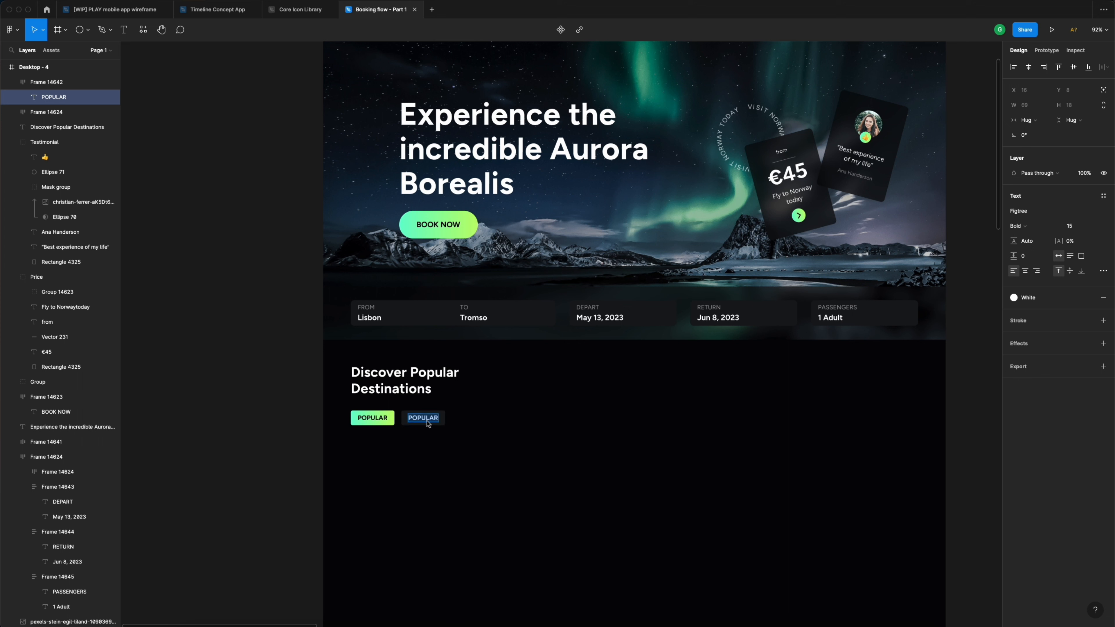
text(UNITED STATES)
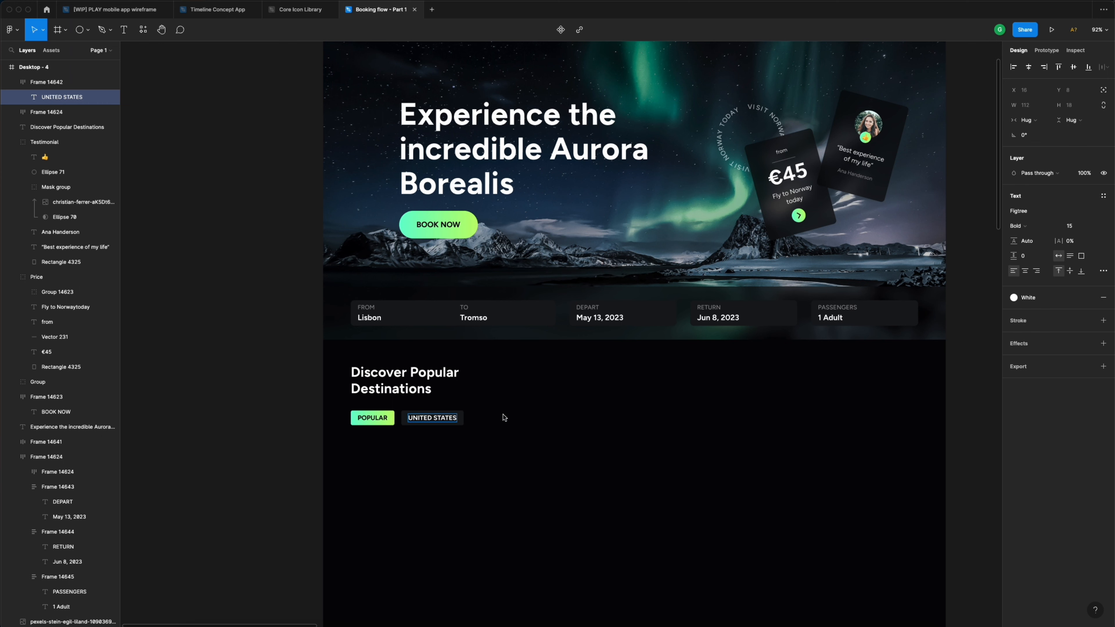
- Duplicate the UNITED STATES chip to its right and relabel the copy EUROPE
click(482, 417)
click(430, 420)
drag(429, 422, 499, 422)
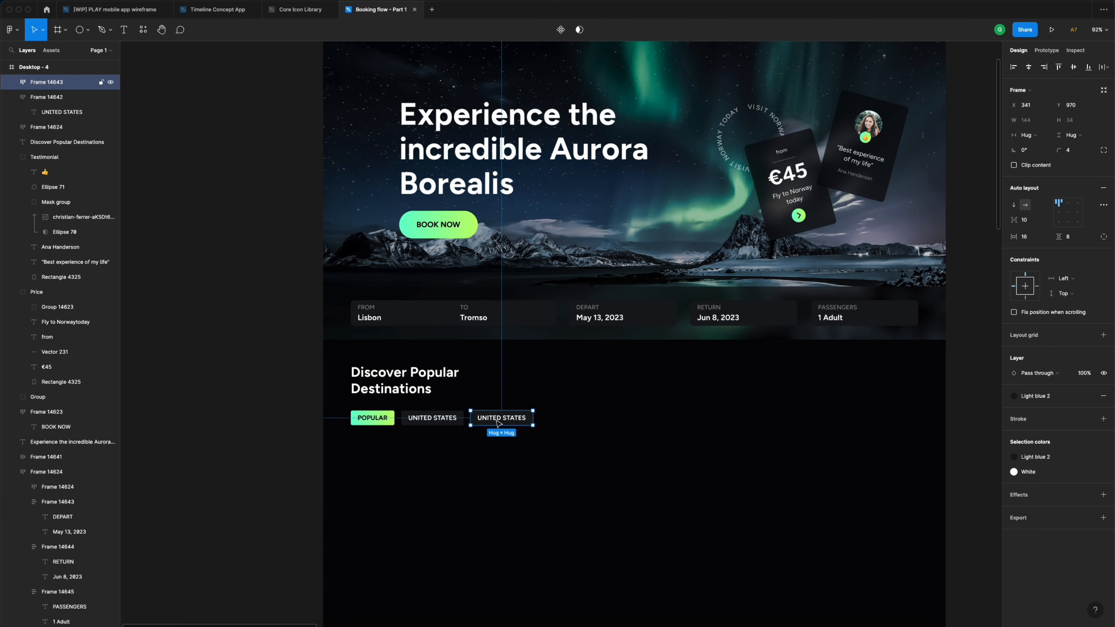
double_click(500, 419)
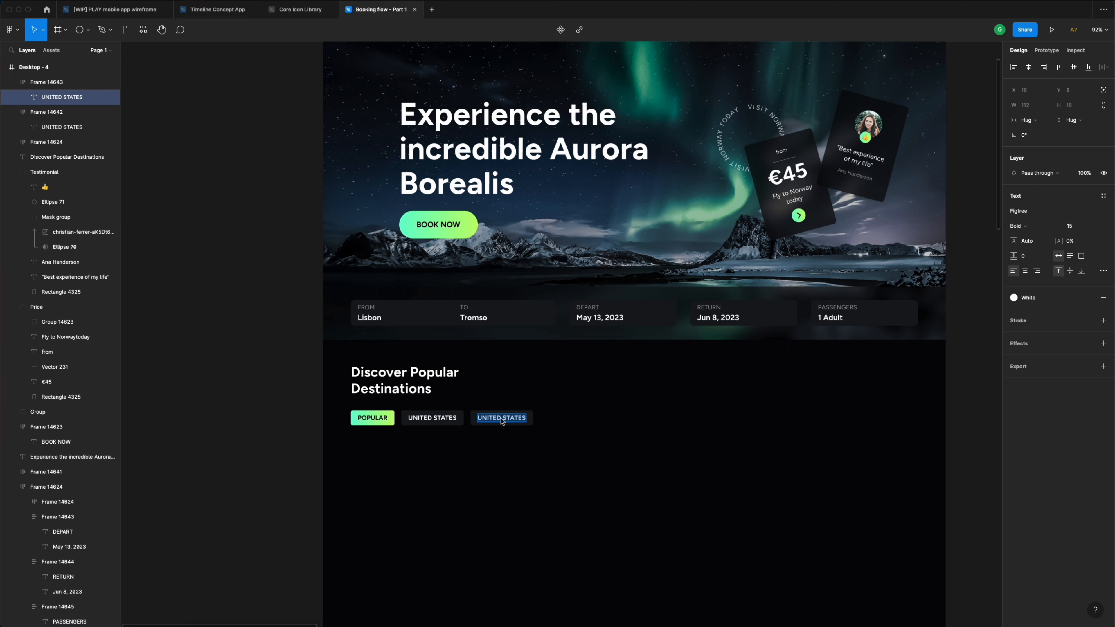
text(EUROPE)
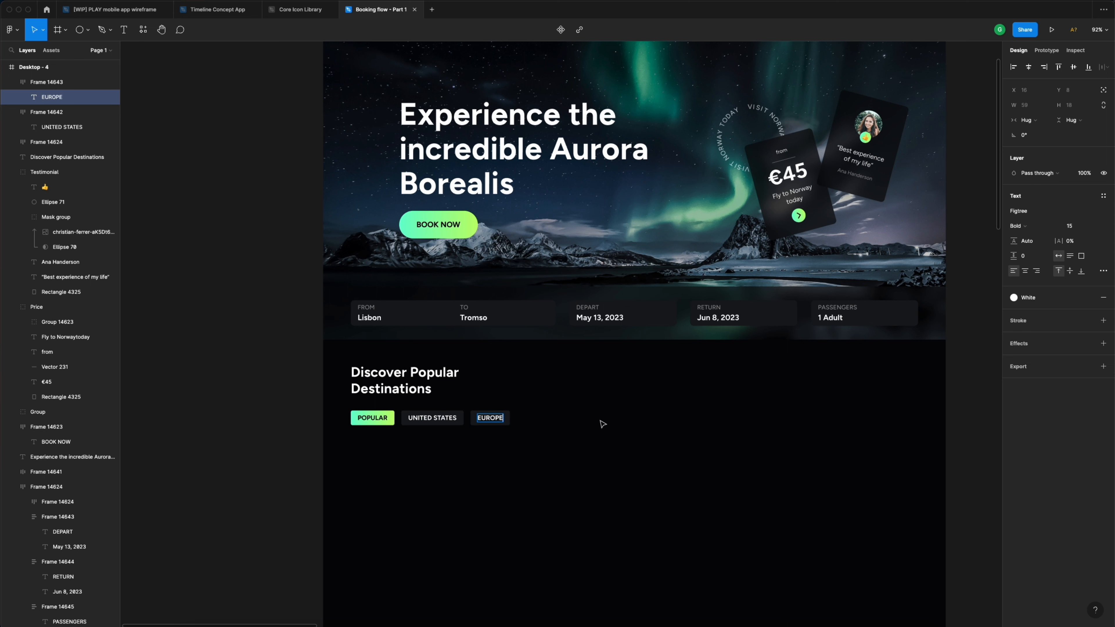
key(Escape)
- Add ASIA and AFRICA chips as successive copies after EUROPE
click(519, 402)
click(502, 419)
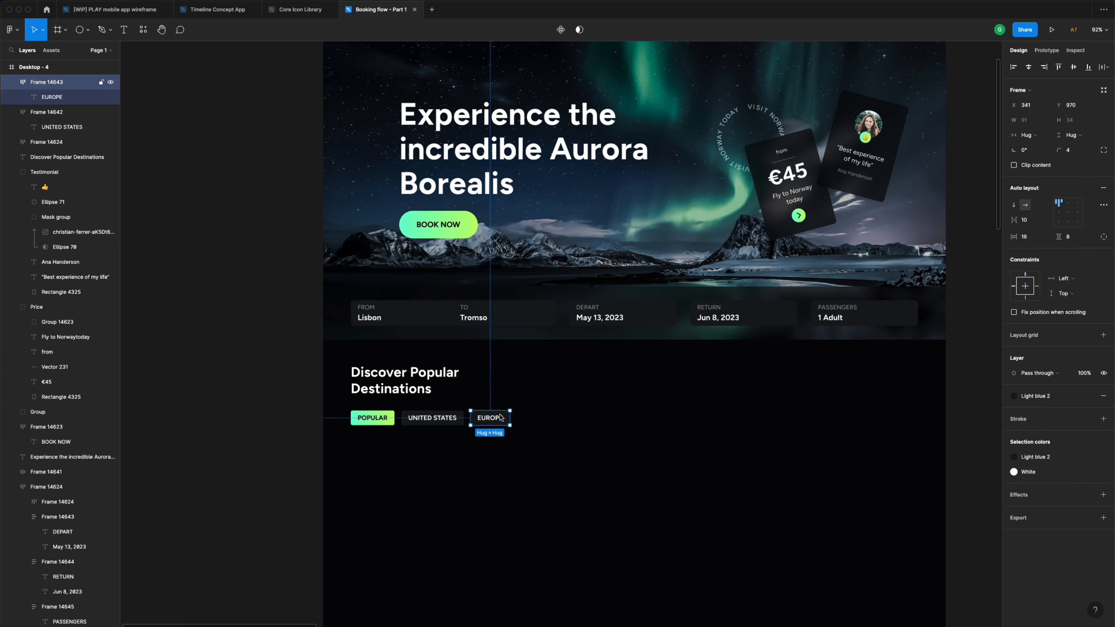
drag(493, 422, 545, 422)
double_click(544, 420)
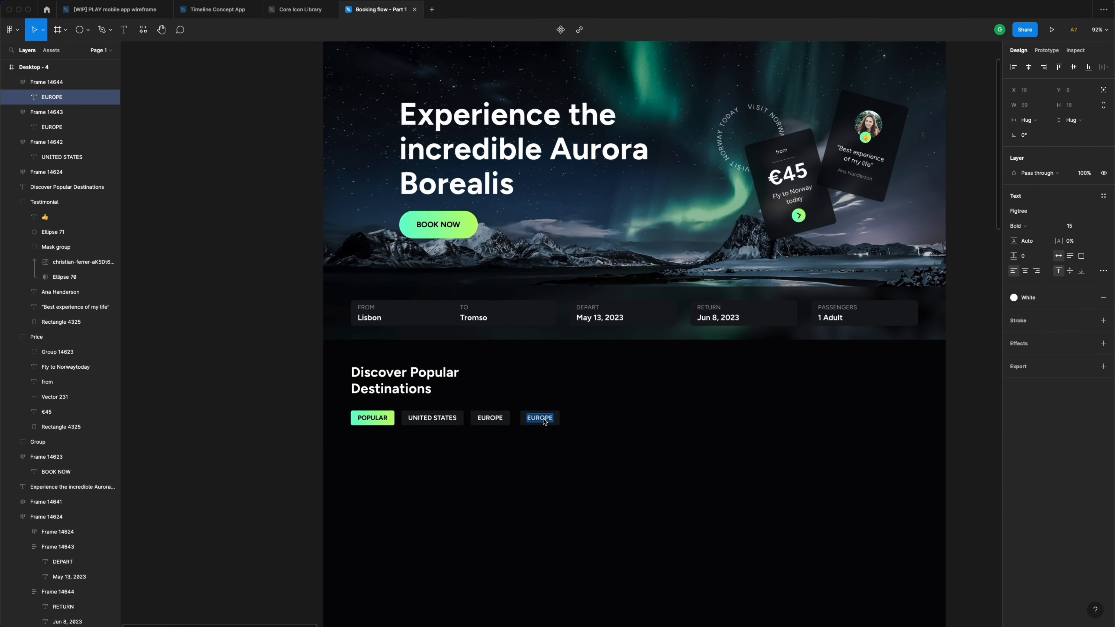
text(ASIA)
click(533, 421)
drag(534, 421, 570, 423)
double_click(572, 421)
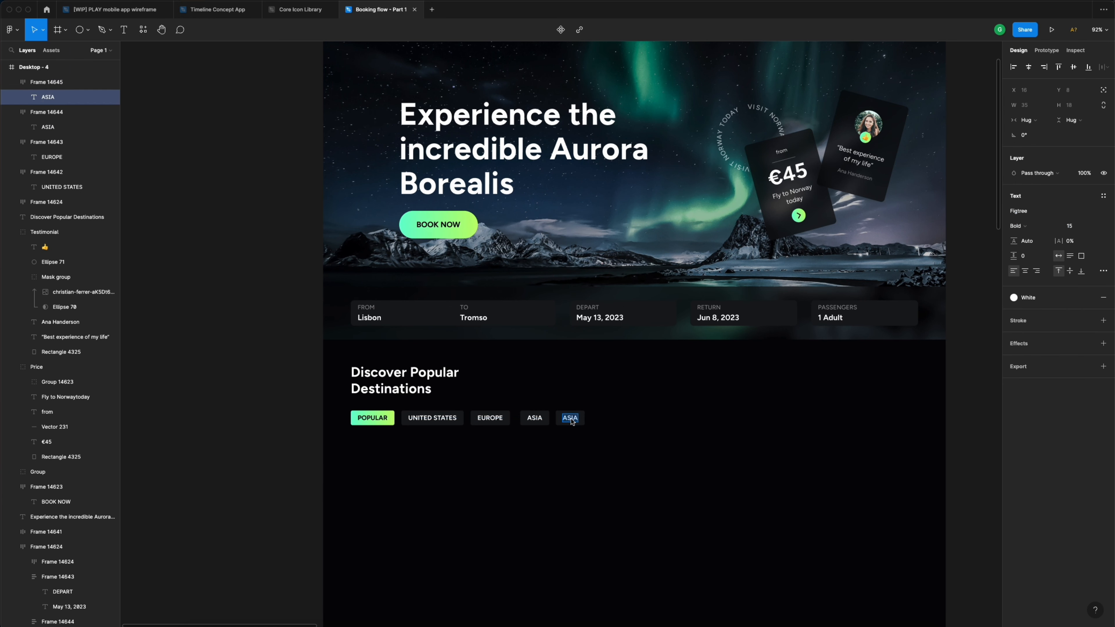
text(AFRICA)
- Add SOUTH AMERICA and CANADA chips, then select all the destination chips
click(609, 419)
click(609, 418)
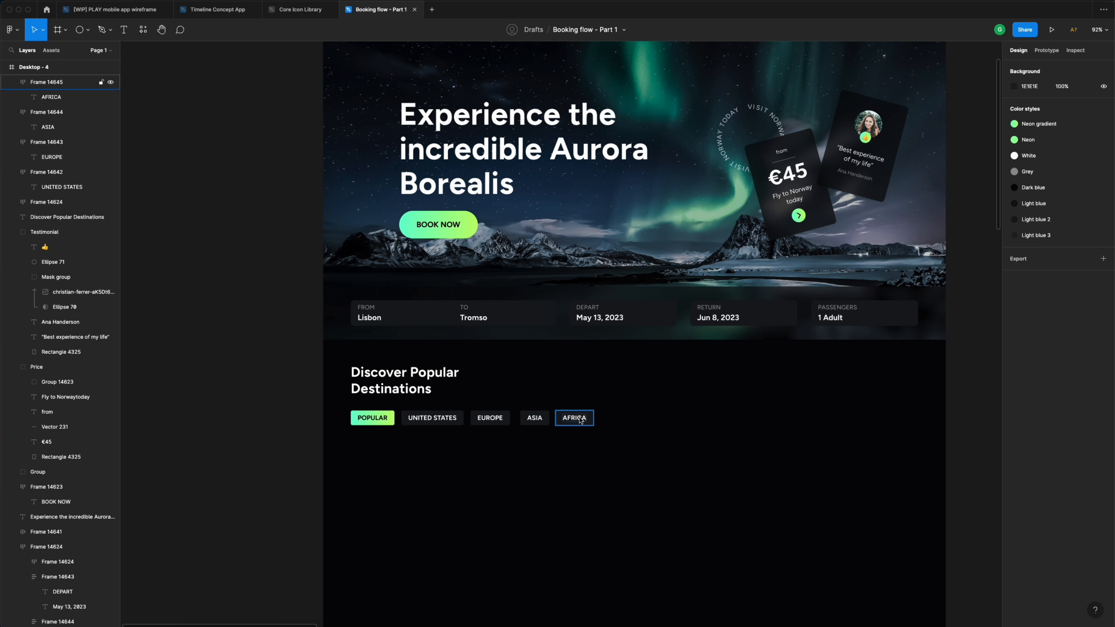
drag(573, 421, 624, 420)
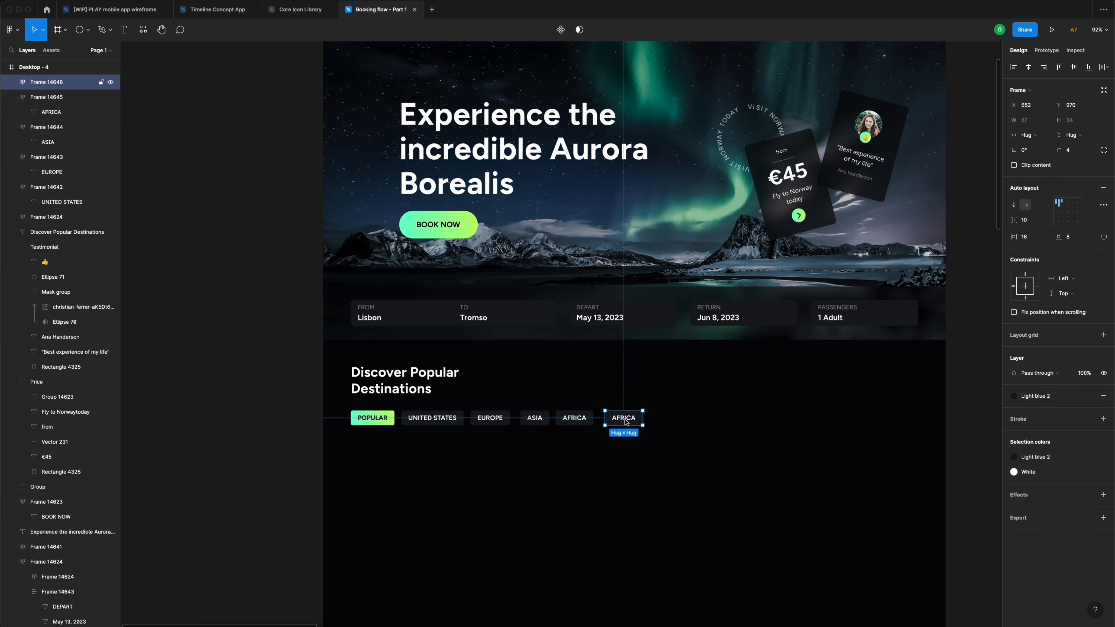
double_click(625, 419)
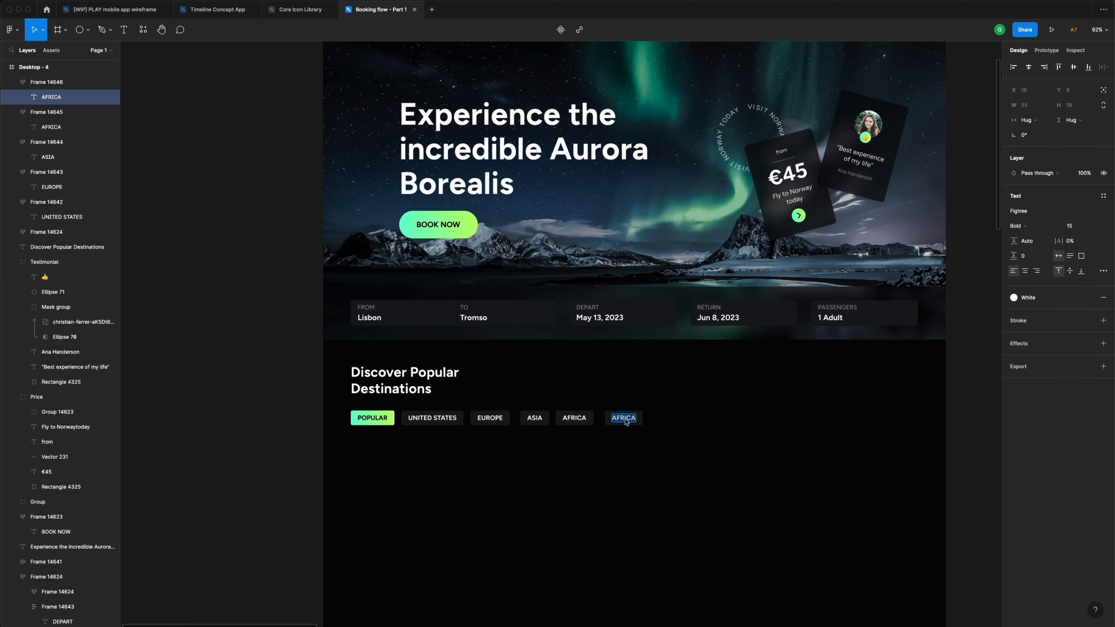
text(SOUTH AMERICA)
click(675, 400)
click(676, 402)
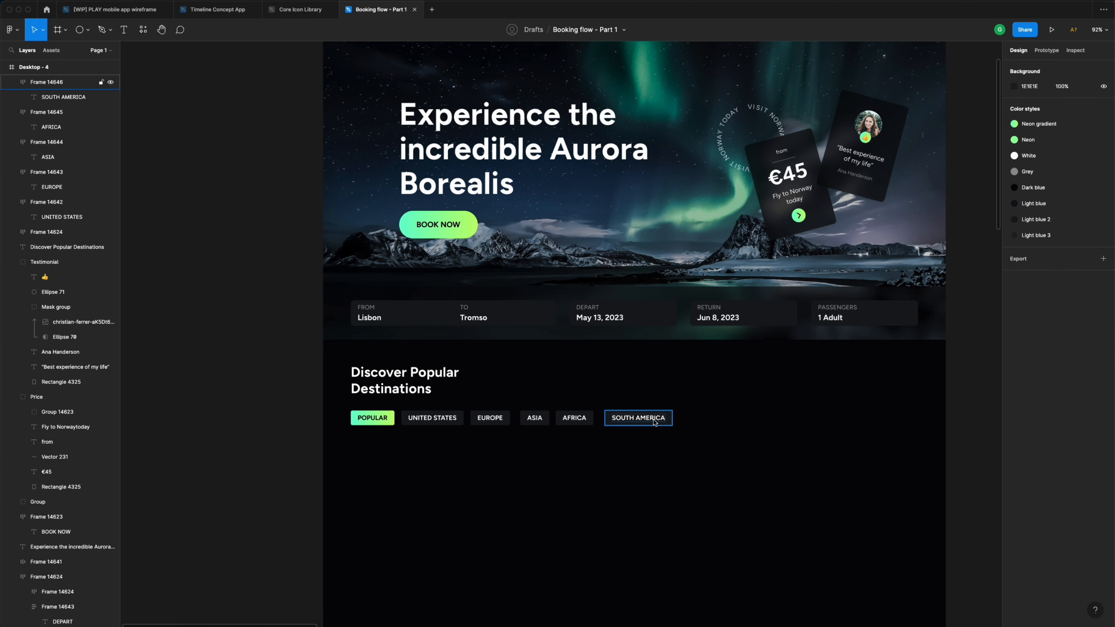
drag(645, 419, 719, 422)
double_click(718, 421)
key(Return)
text(CANADA)
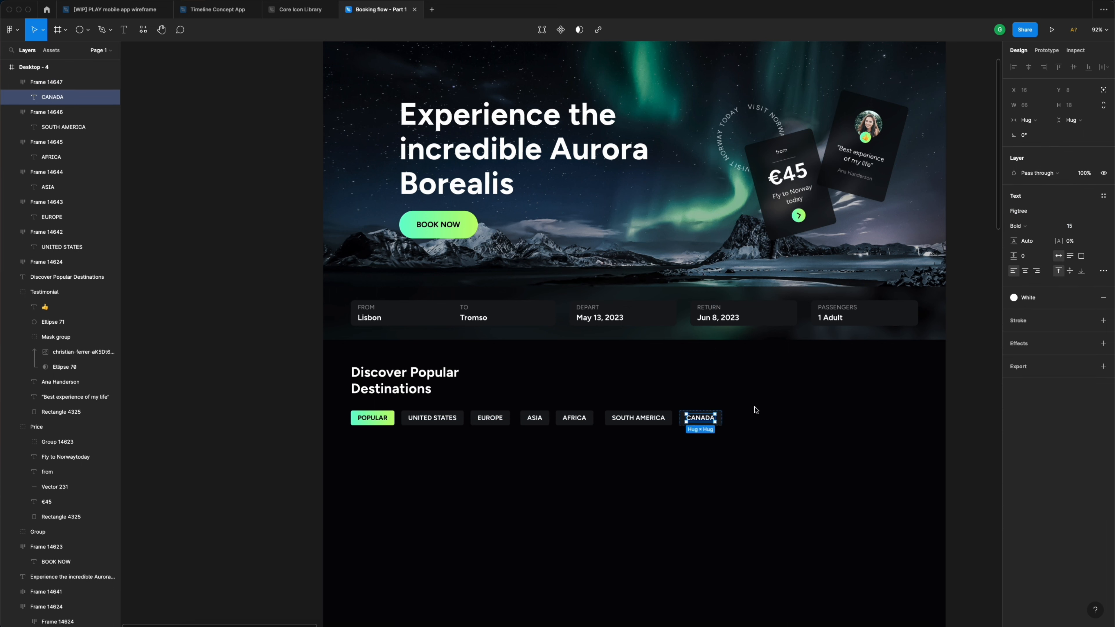
drag(767, 443, 344, 410)
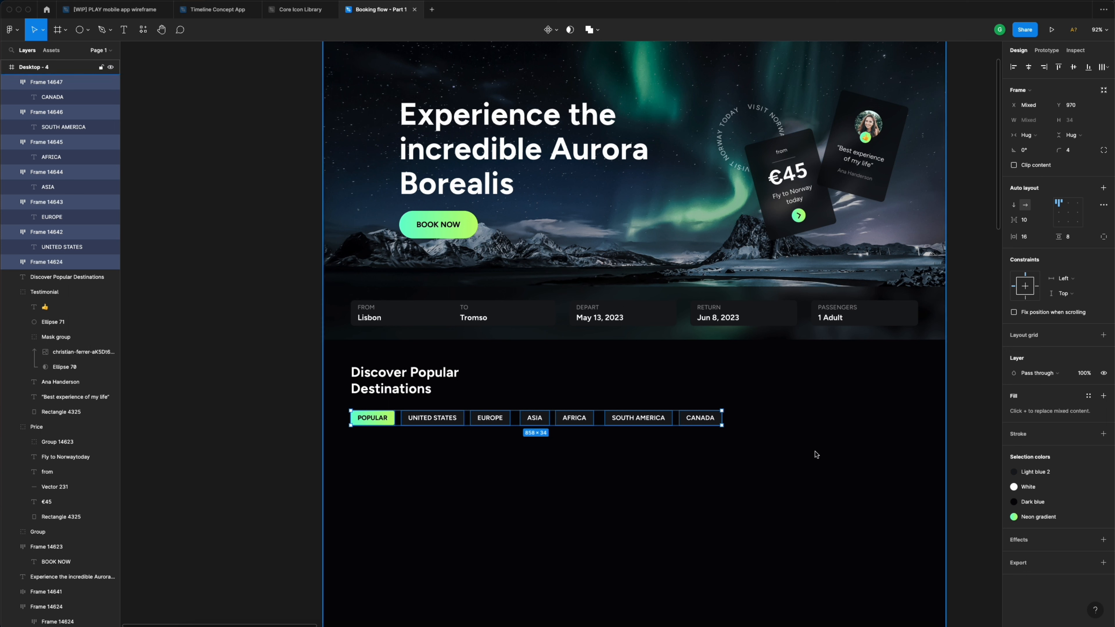
- Group the seven chips and give the group auto layout with 24 px spacing
key(super+g)
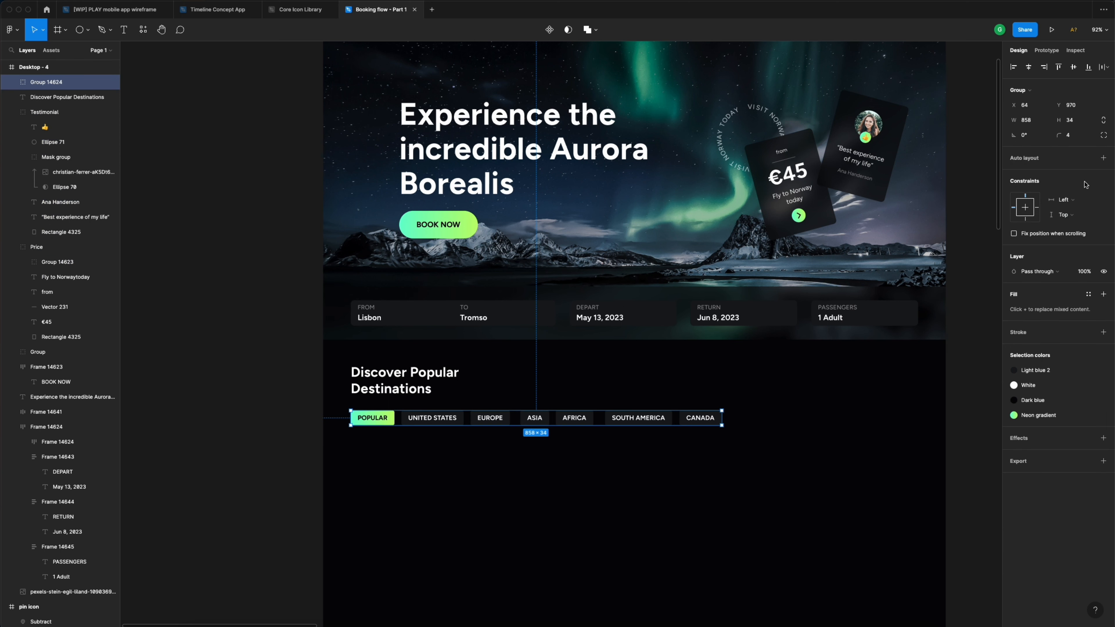
click(1105, 158)
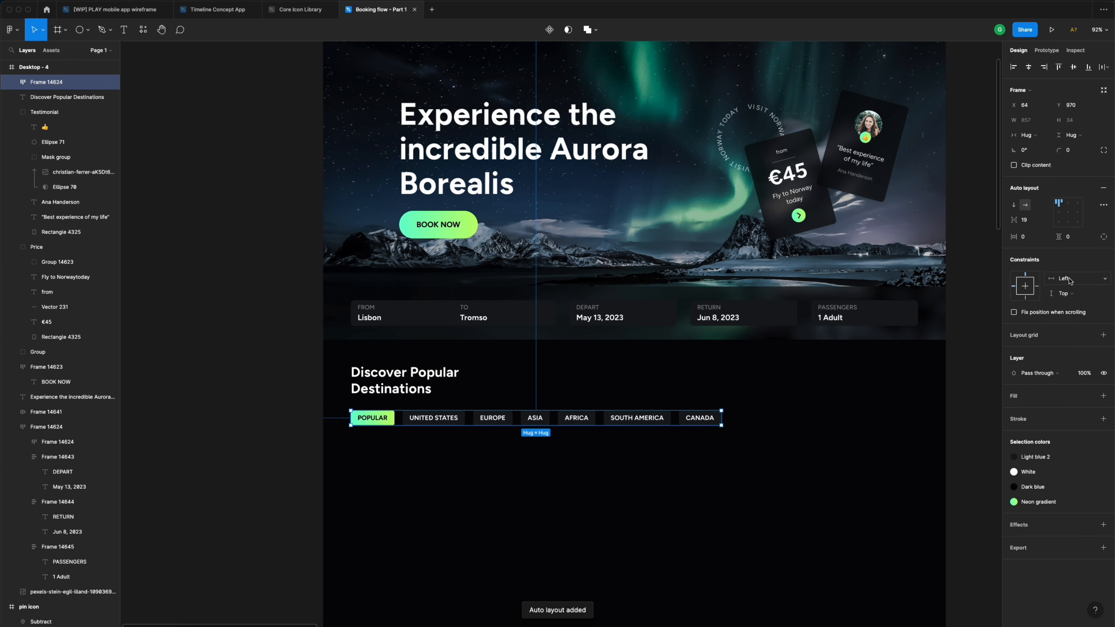
click(1035, 222)
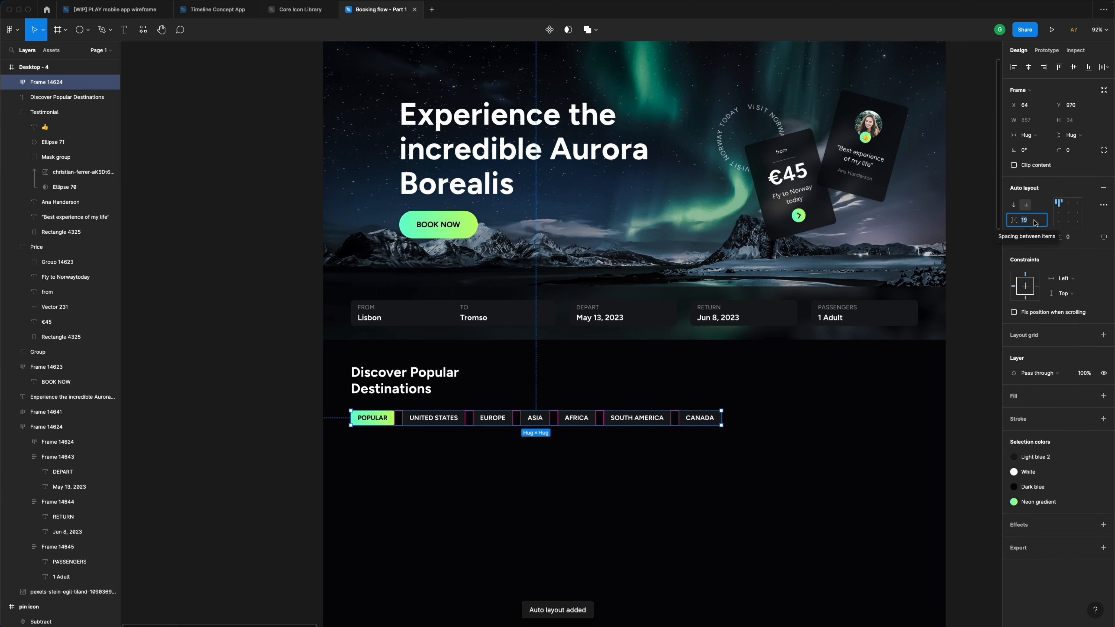
text(24)
key(Return)
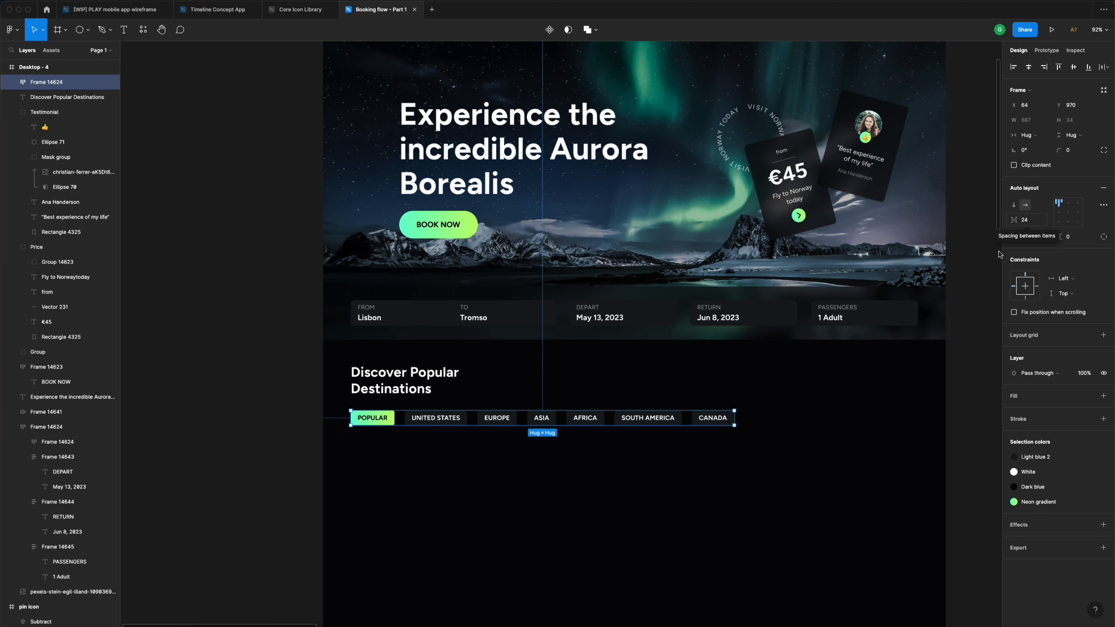
- Select the CANADA, SOUTH AMERICA, AFRICA, ASIA, EUROPE and UNITED STATES chips together
click(830, 419)
click(717, 419)
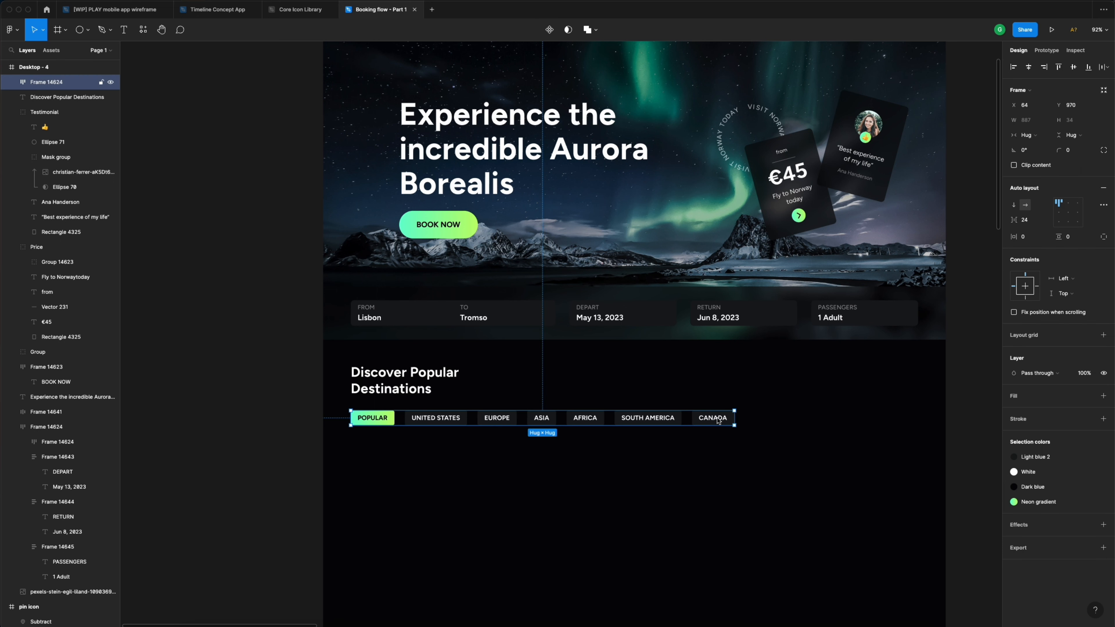
click(719, 420)
shift+click(659, 421)
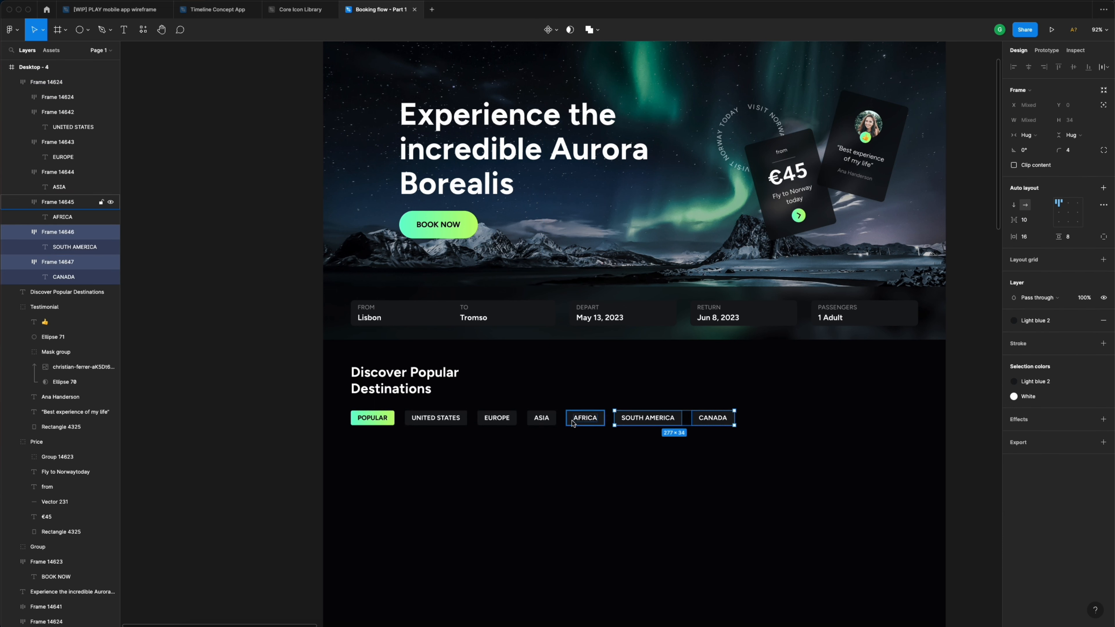
shift+click(585, 420)
shift+click(541, 420)
shift+click(499, 421)
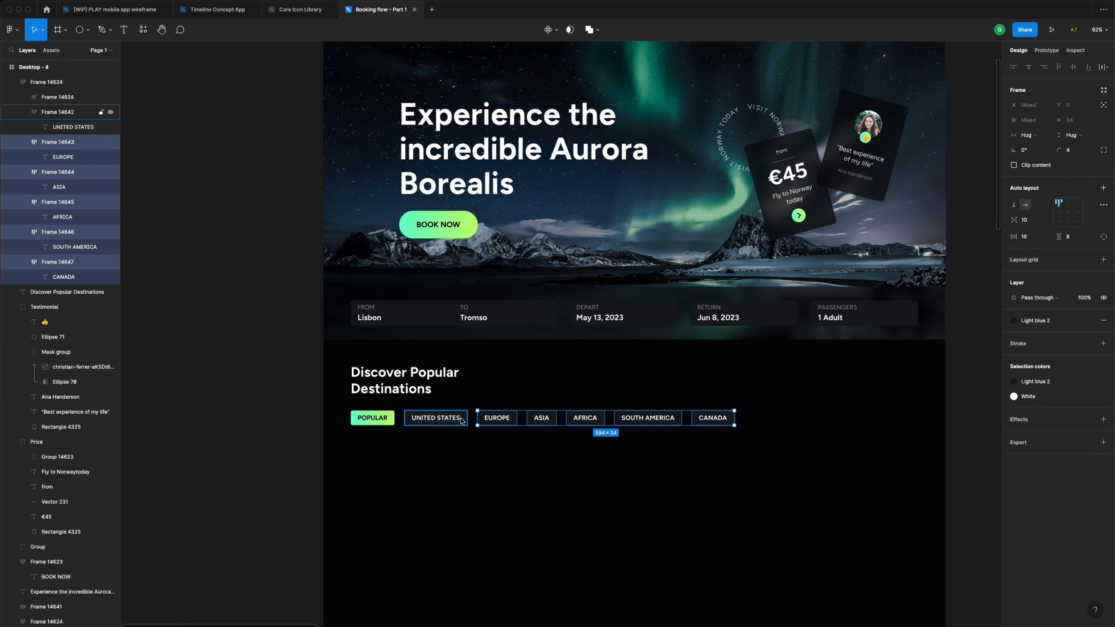
shift+click(457, 420)
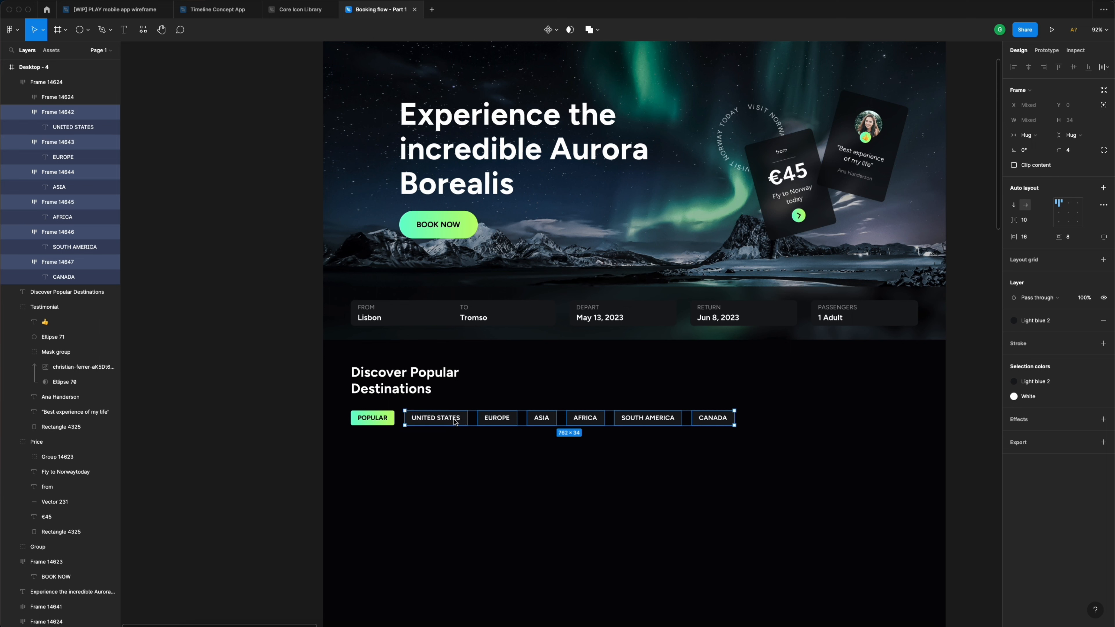
- Apply the Grey colour style to the selected chip labels
click(1045, 398)
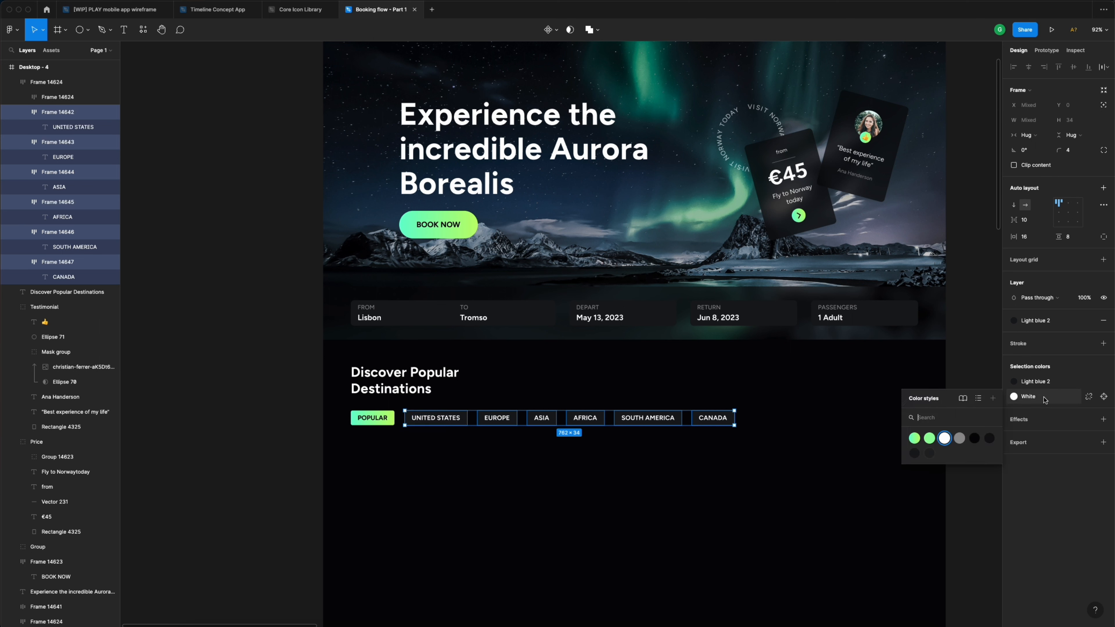
click(961, 438)
click(803, 417)
scroll(805, 417, down, 3)
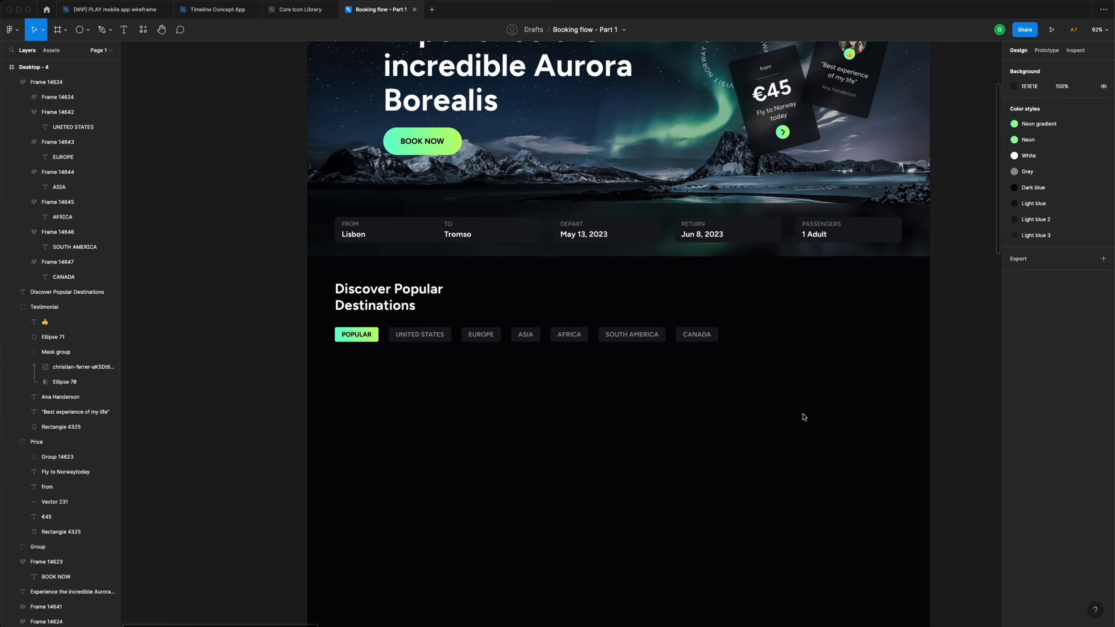
scroll(802, 416, right, 2)
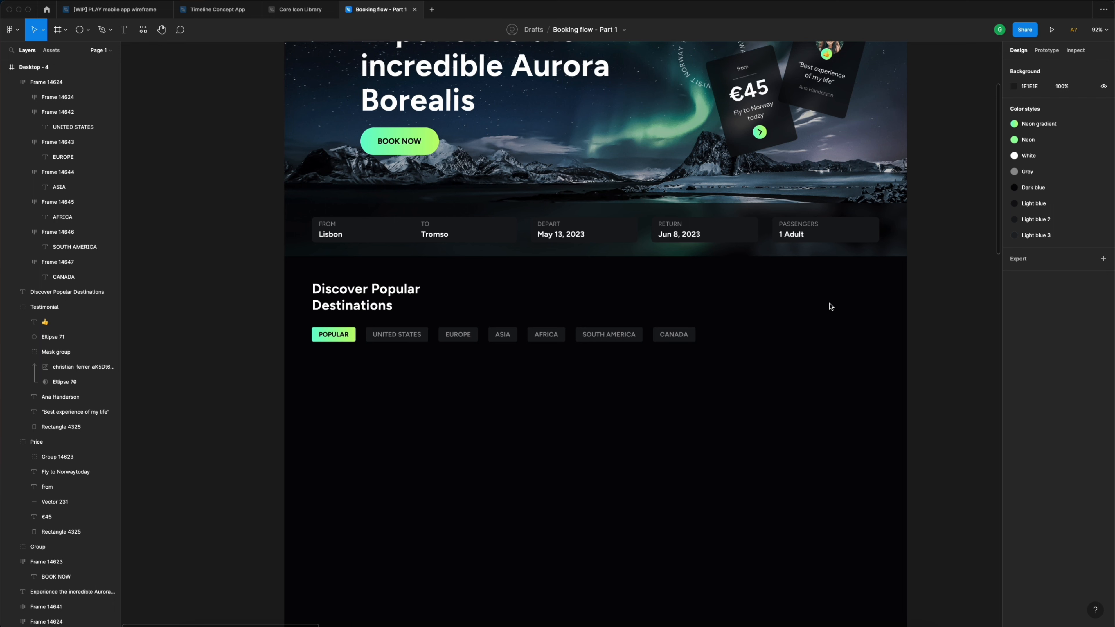
scroll(831, 307, right, 2)
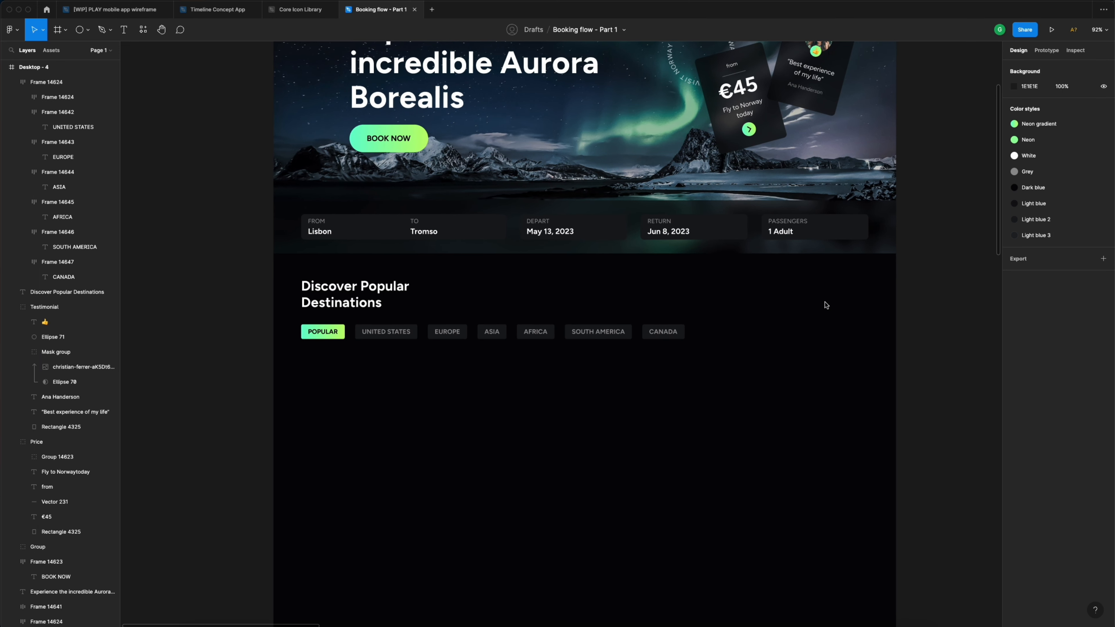
- Add an 'I am flying from' text label right of the destinations heading
key(t)
click(784, 288)
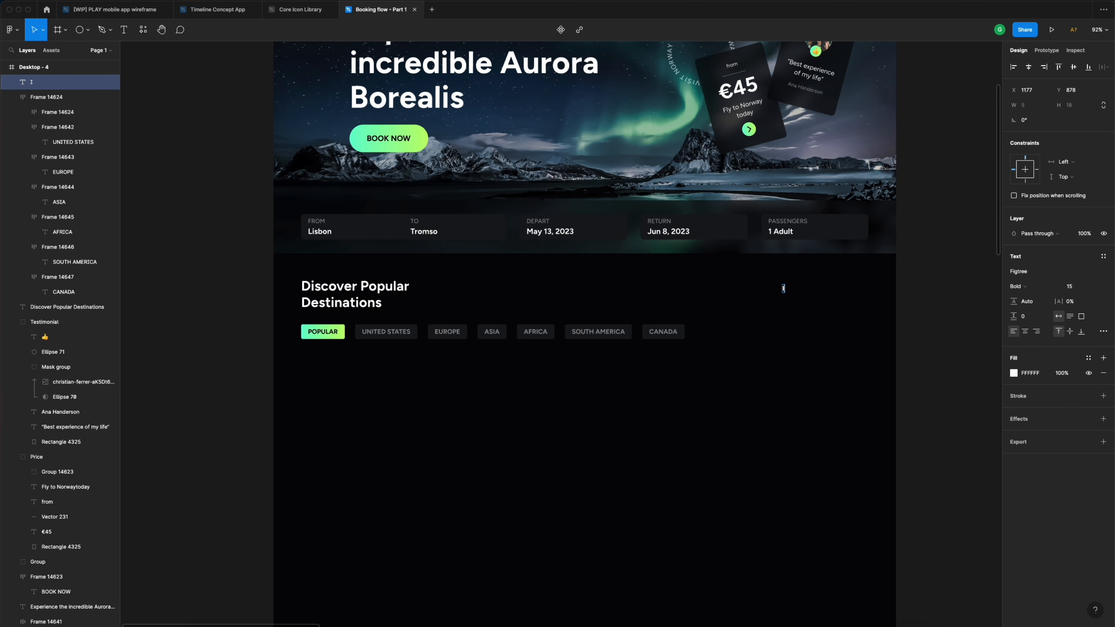
text(I am flying from)
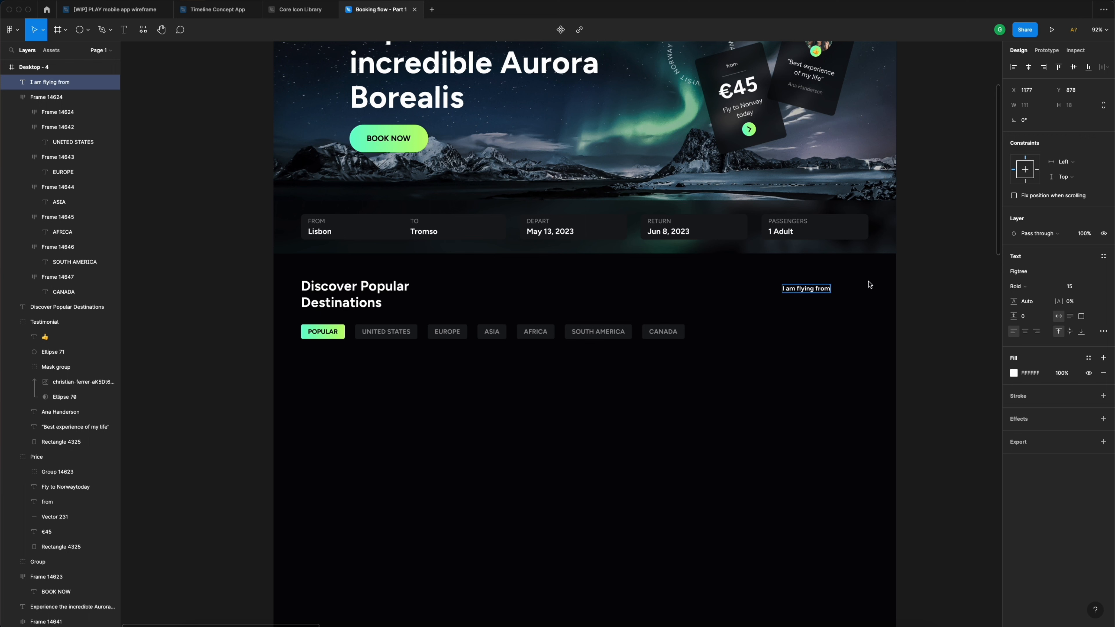
key(Escape)
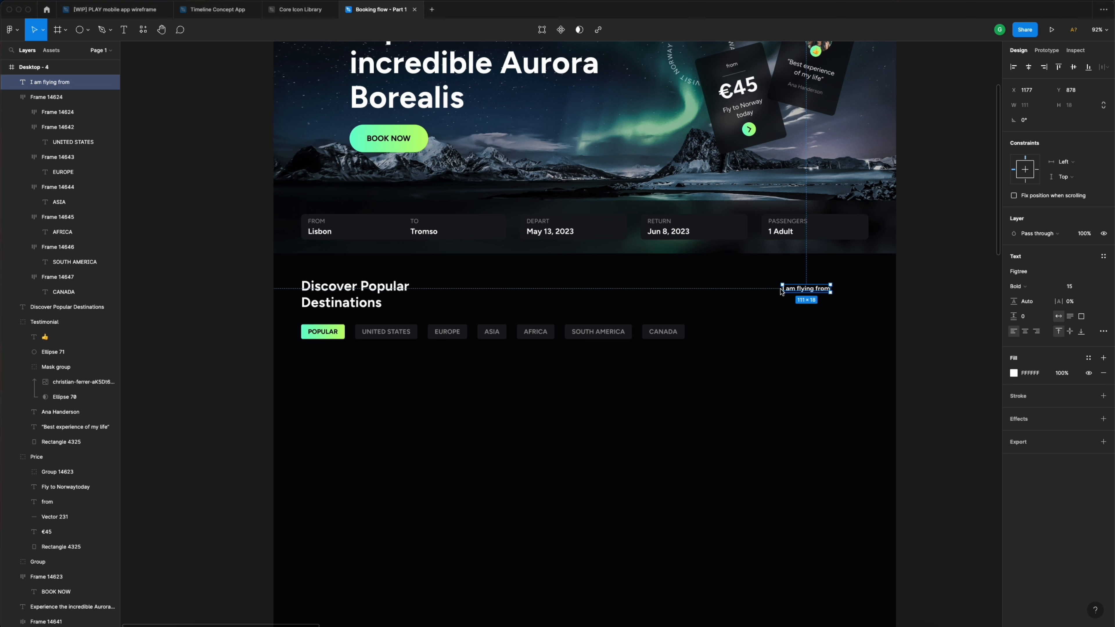
- Set the label to 16 px with the Grey style and duplicate it just below
click(1082, 287)
text(16)
key(Return)
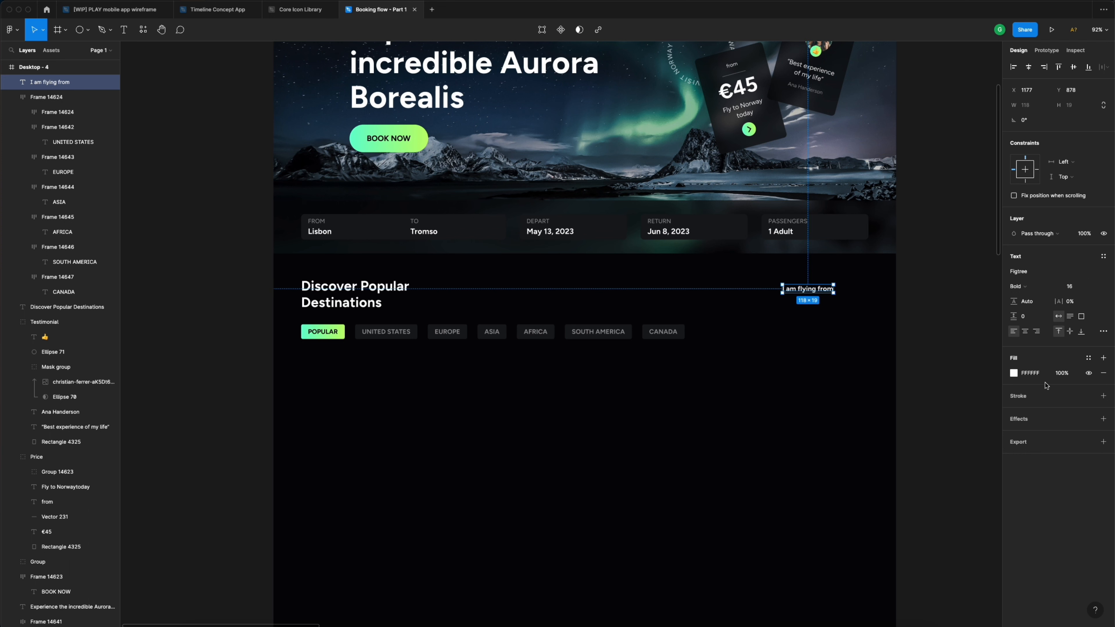
click(1088, 359)
click(1067, 415)
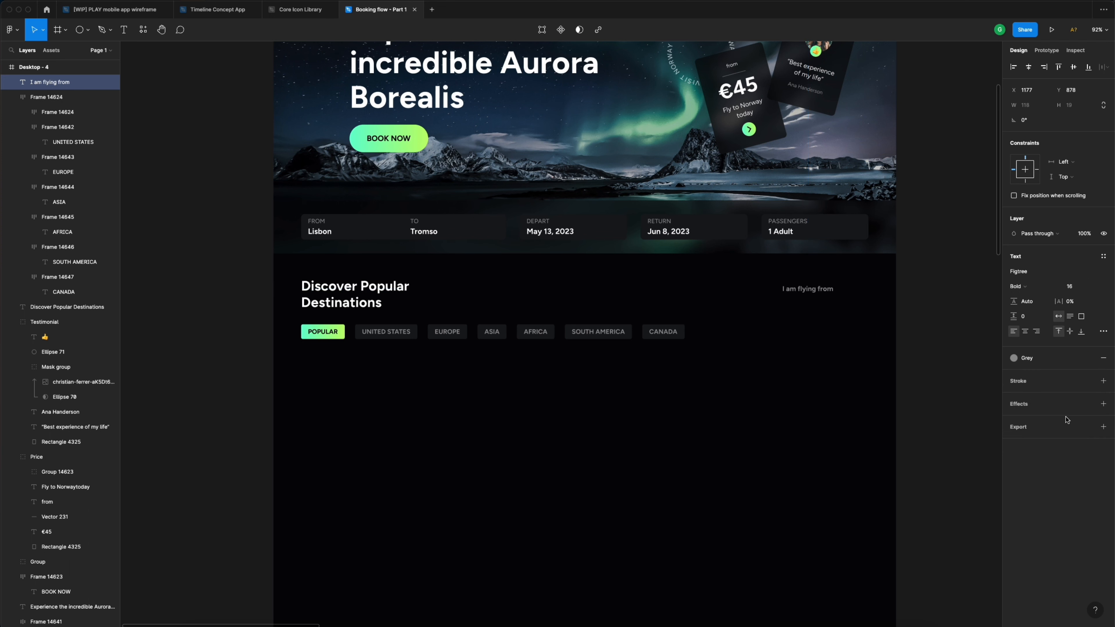
click(947, 305)
click(821, 294)
drag(822, 295, 819, 307)
- Retype the copy as 'Lisbon, Portugal' at 24 px in white
double_click(819, 307)
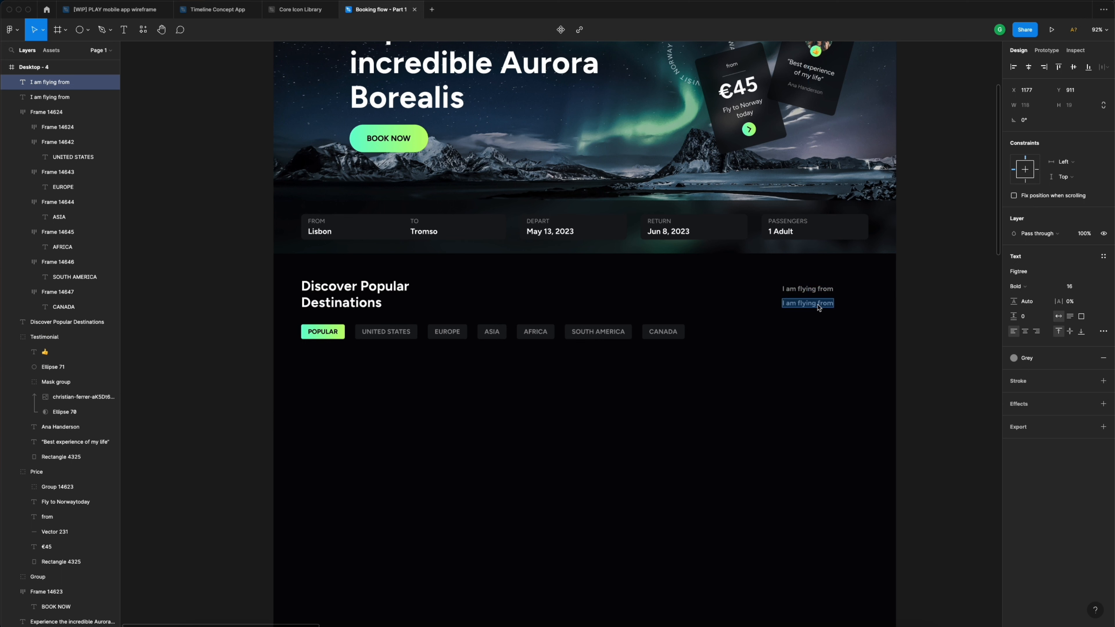
text(Lisbon, Portugal)
key(Escape)
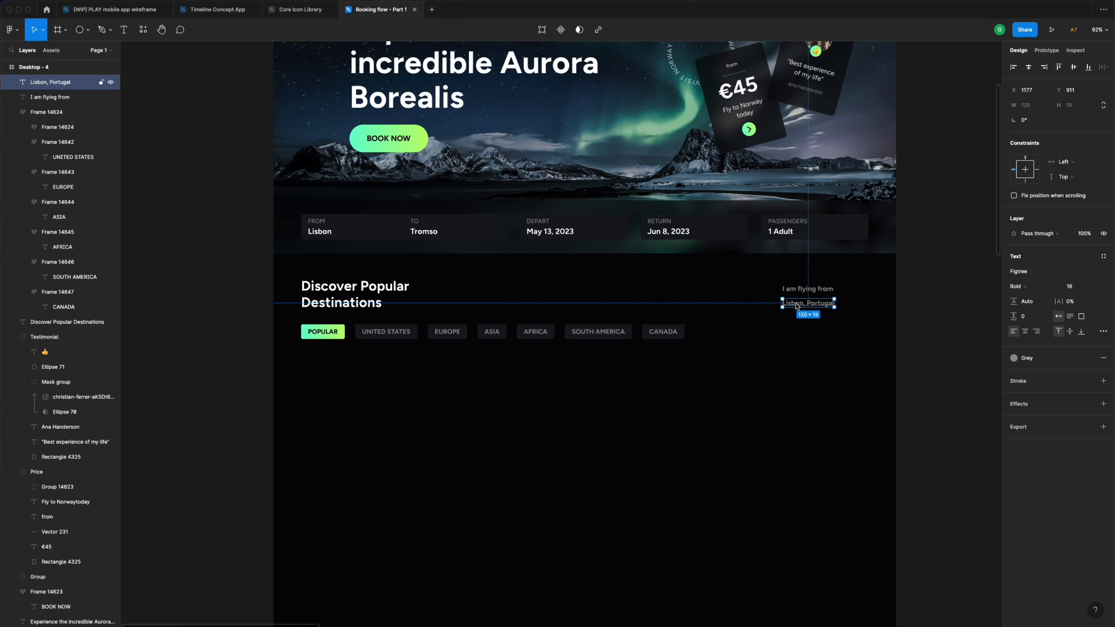
click(1079, 287)
text(24)
key(Return)
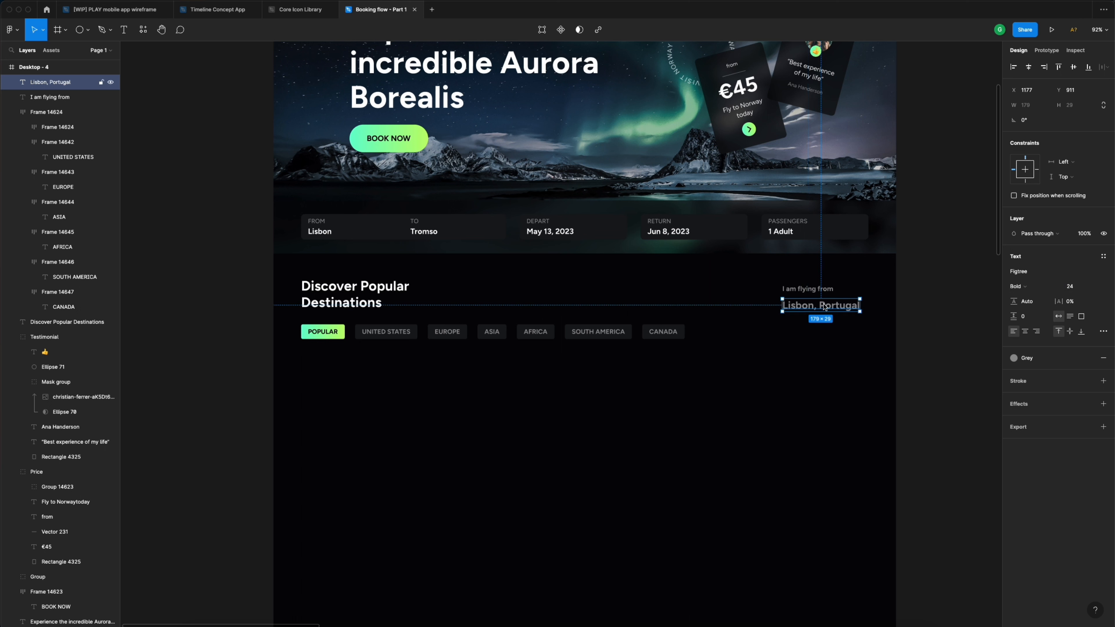
click(1039, 358)
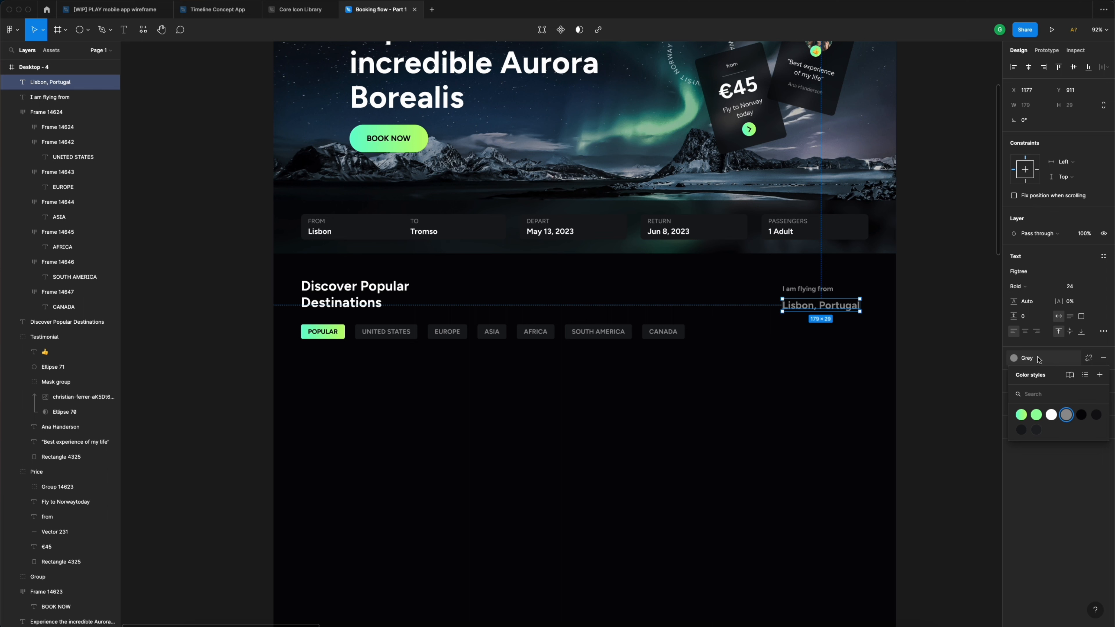
click(1051, 415)
- Make Portugal regular weight and move the Lisbon, Portugal text left
double_click(852, 306)
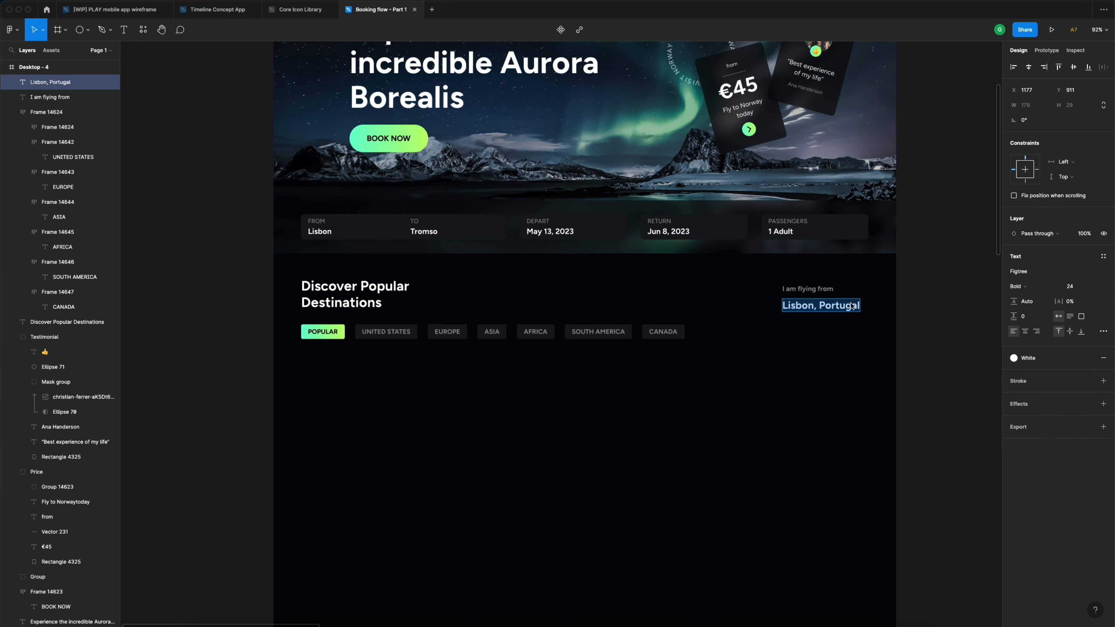
click(817, 306)
drag(815, 306, 878, 310)
click(1025, 286)
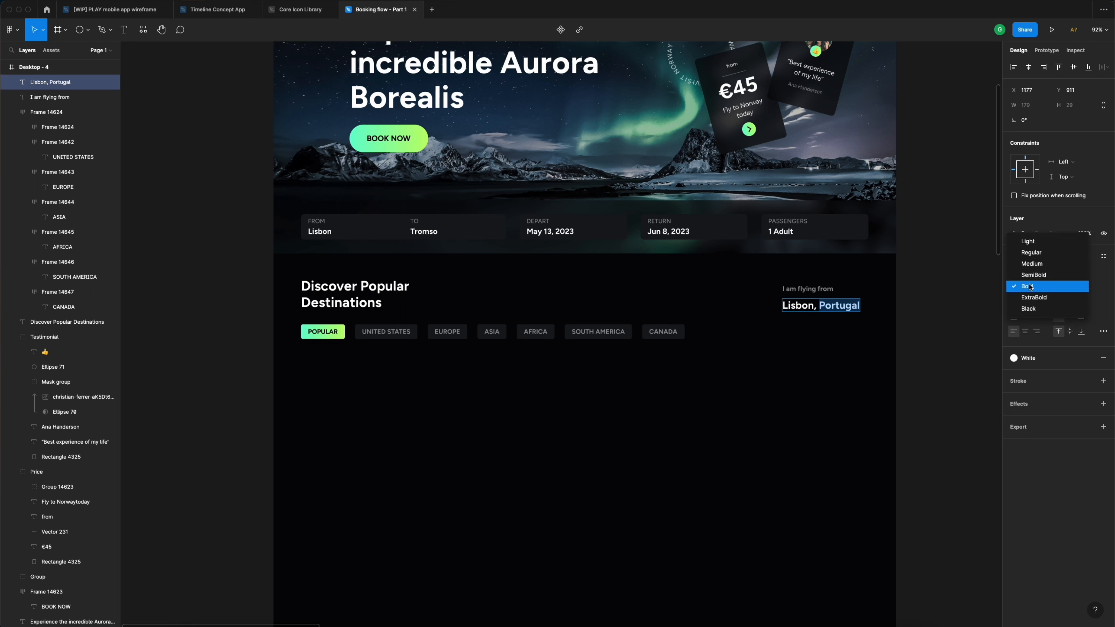
click(1031, 253)
key(Escape)
drag(842, 309, 800, 308)
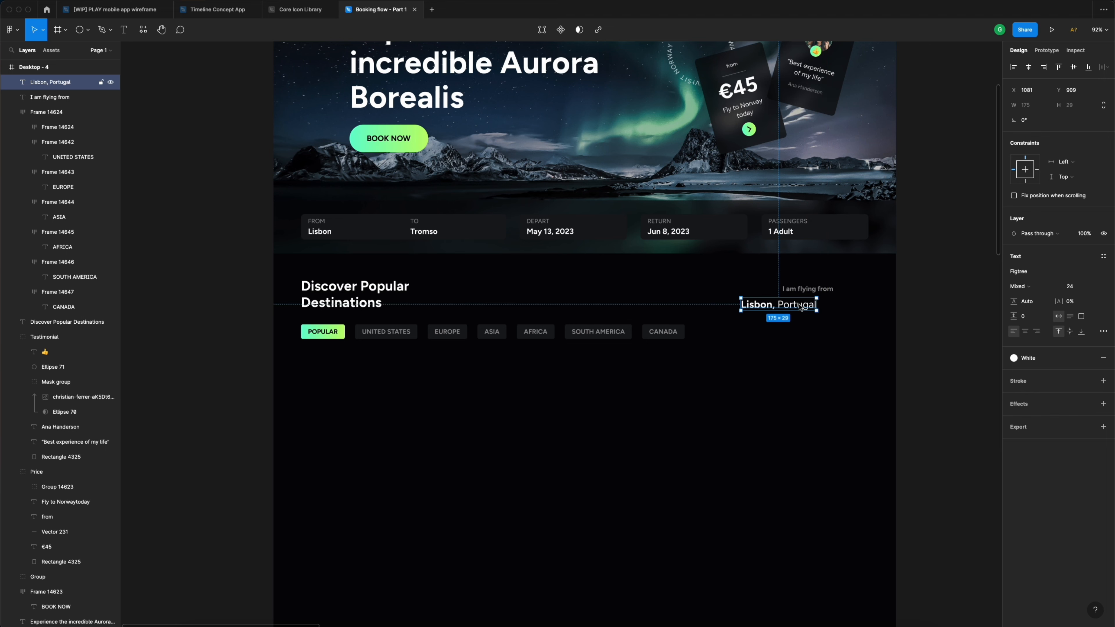
click(840, 298)
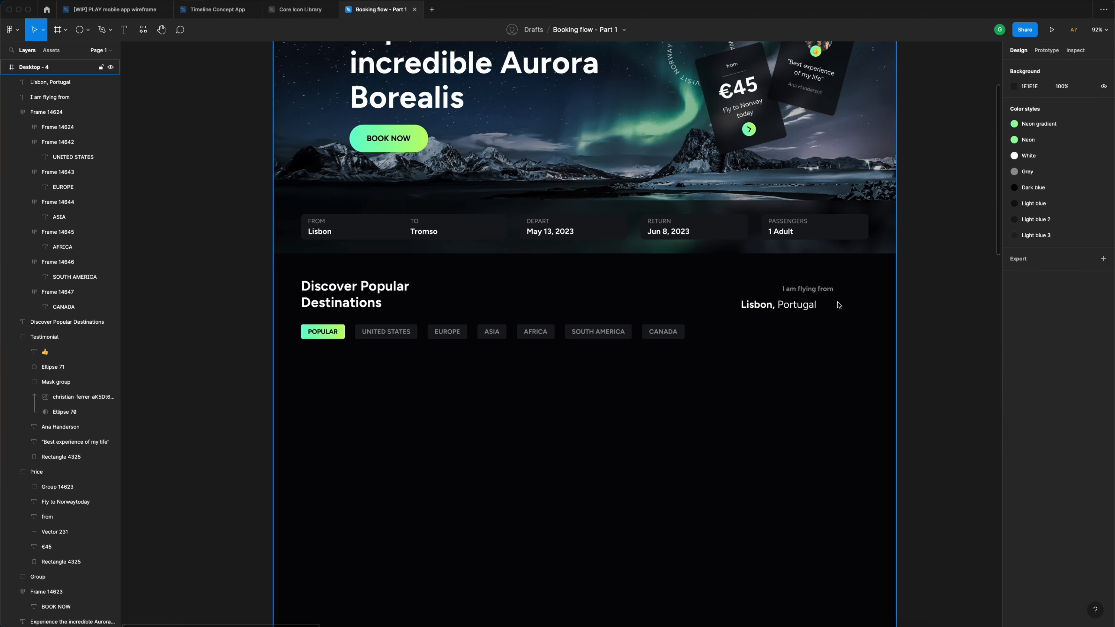
- Draw a three-point chevron path beside Lisbon, Portugal with the Pen tool
scroll(839, 305, up, 5)
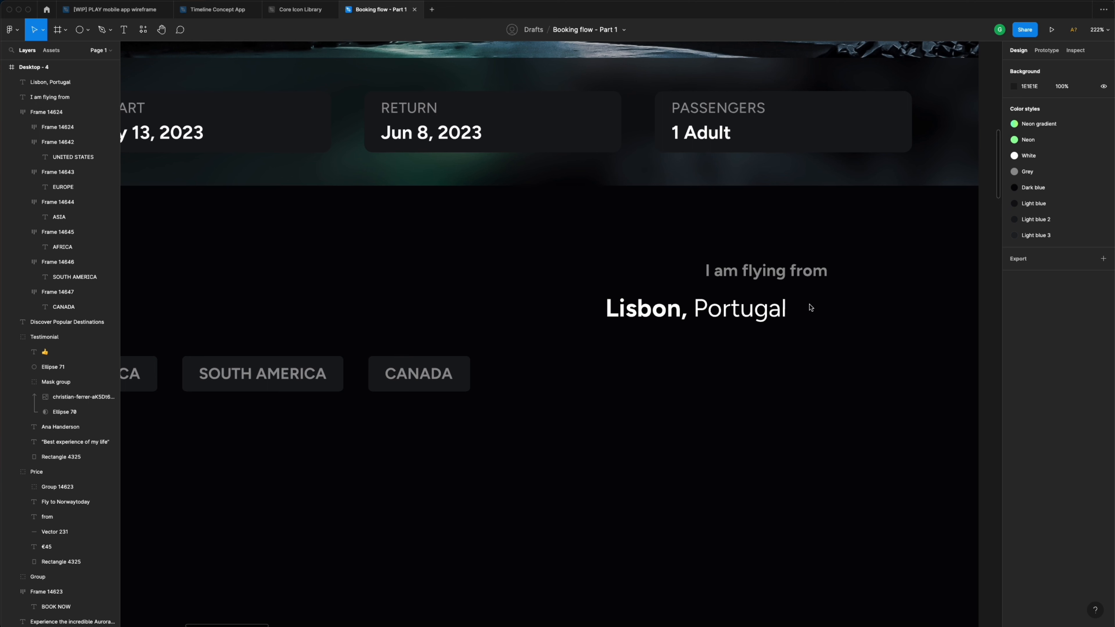
key(p)
click(802, 306)
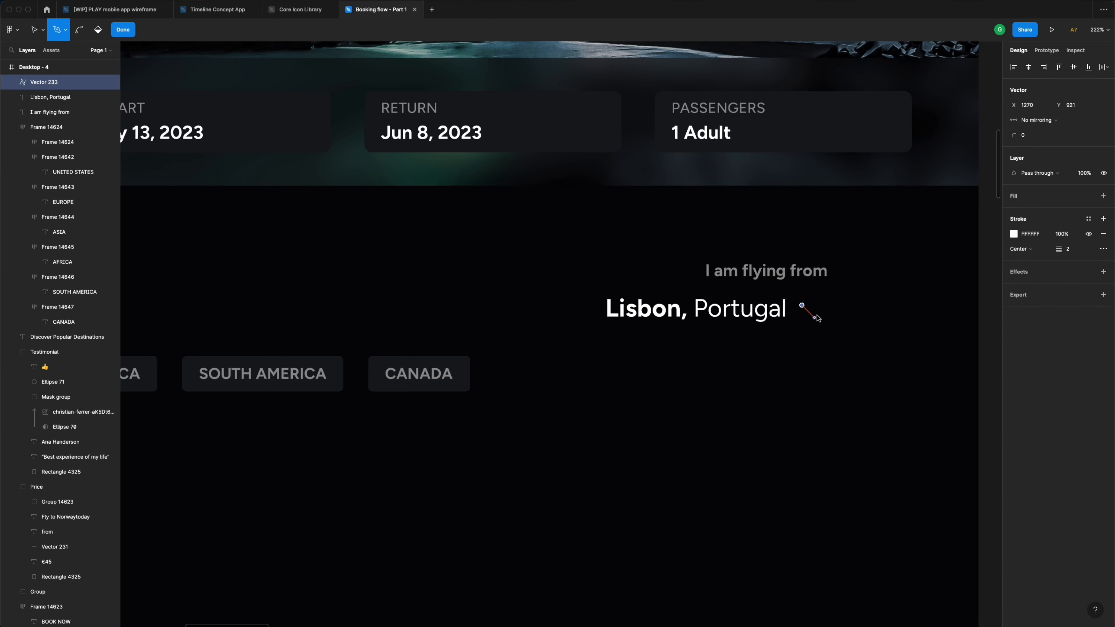
click(812, 315)
click(822, 305)
key(Escape)
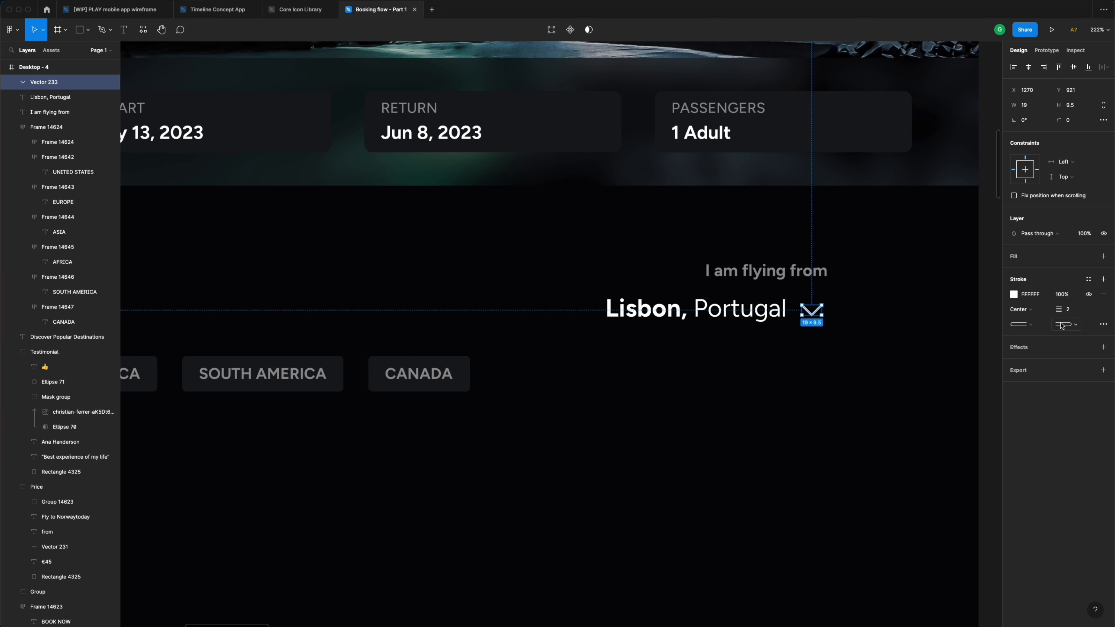
- Apply the Neon colour style to the chevron stroke and nudge the text right
click(1089, 280)
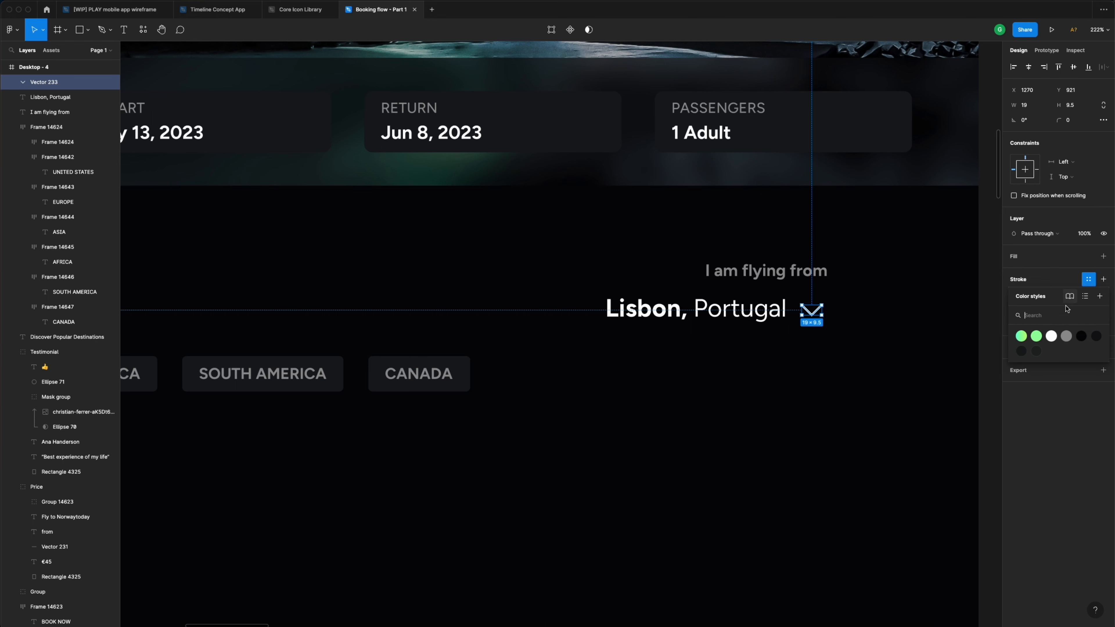
click(1036, 337)
click(885, 314)
click(769, 309)
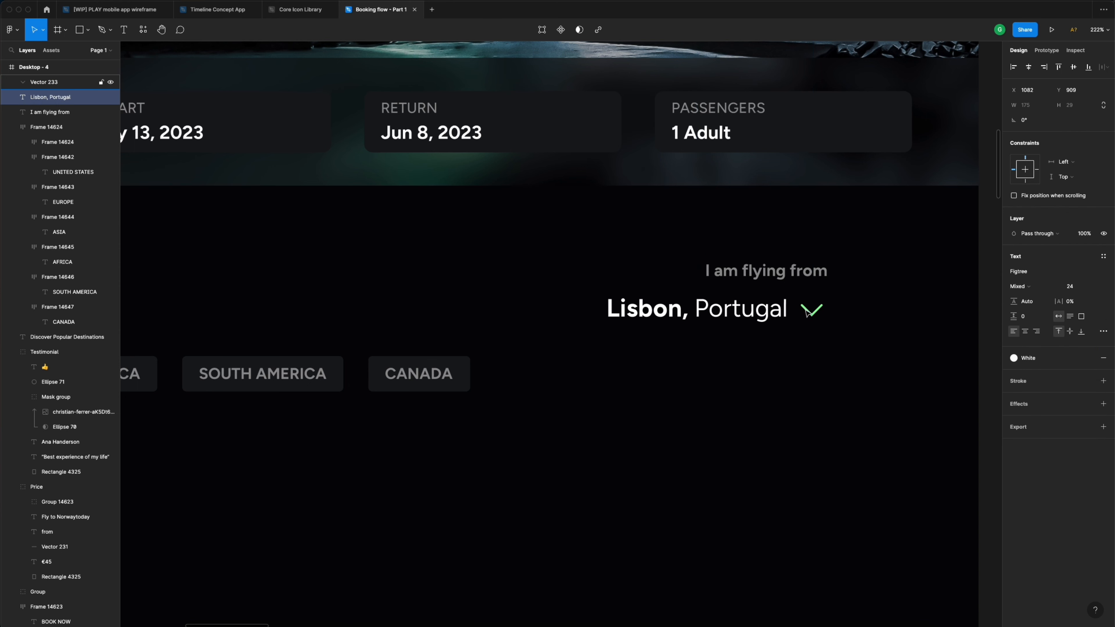
key(Right)
key(Right)
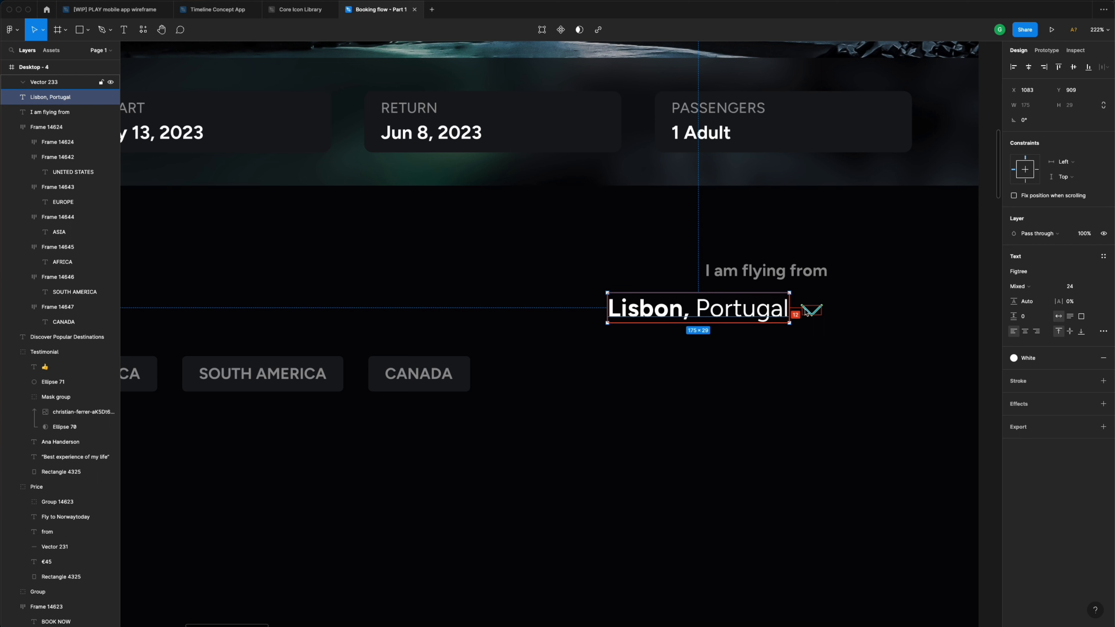
- Shift the text and chevron onto the guide and show Desktop - 4's 12-column grid
shift+click(817, 313)
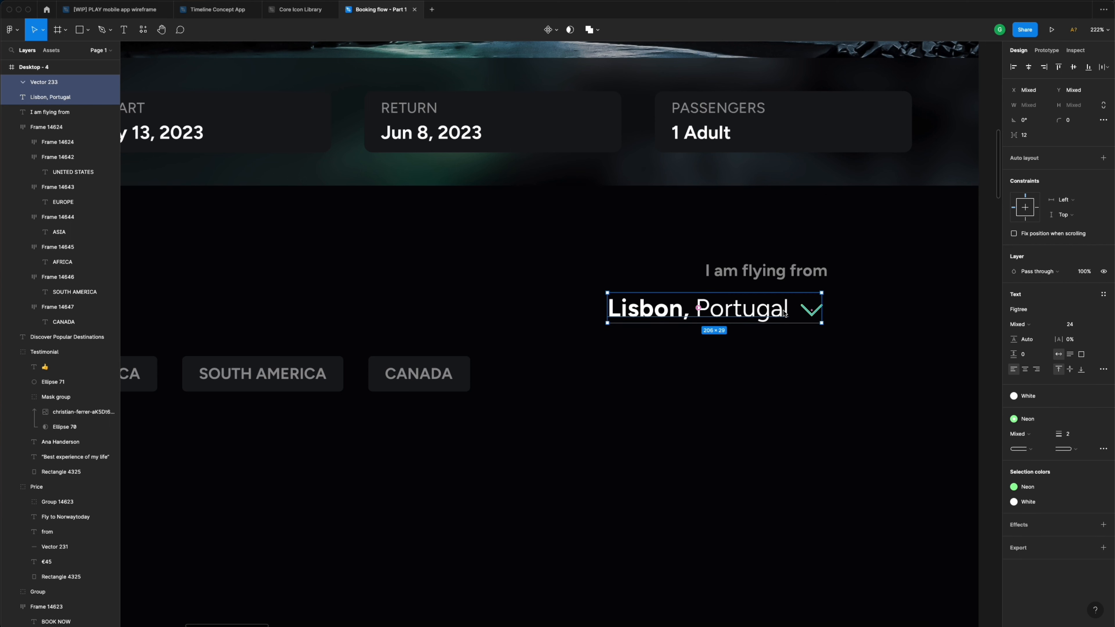
drag(783, 315, 789, 316)
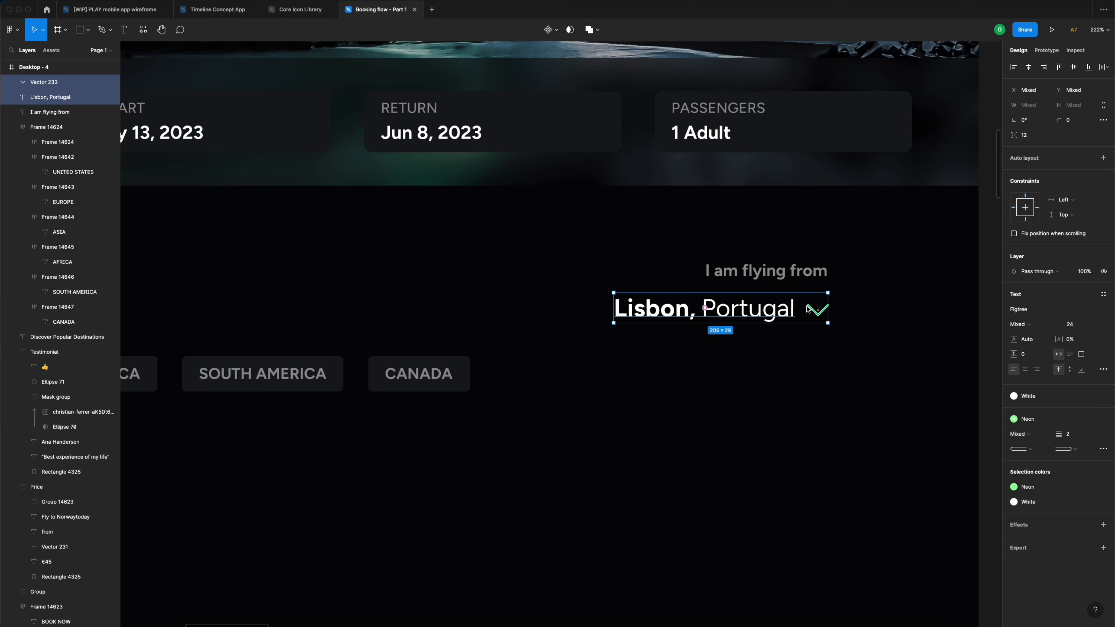
scroll(790, 317, down, 5)
scroll(812, 315, down, 3)
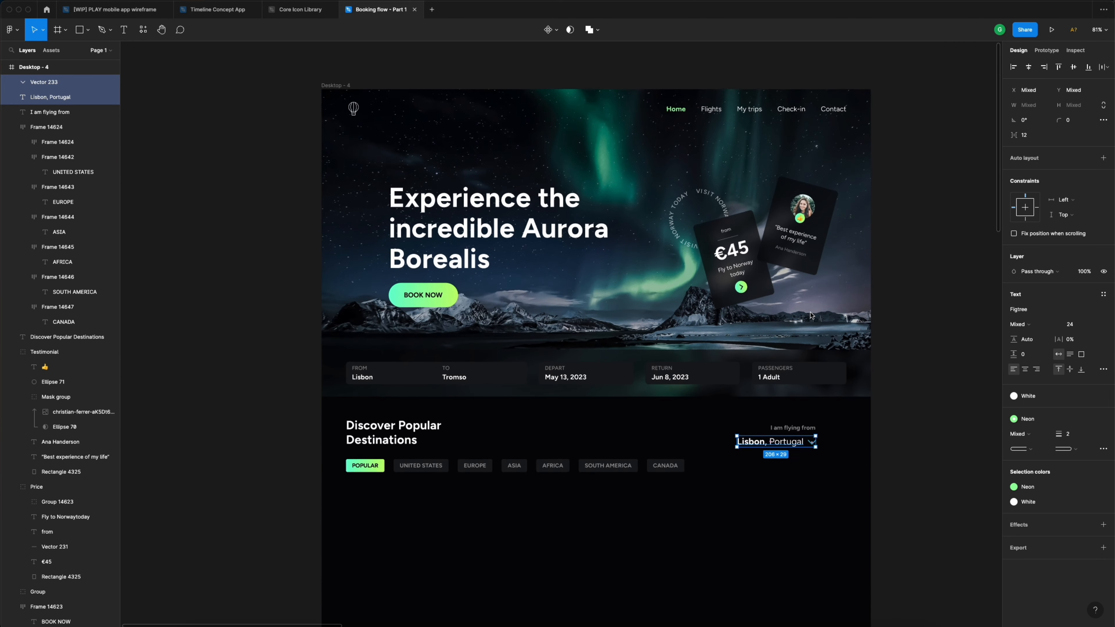
click(349, 98)
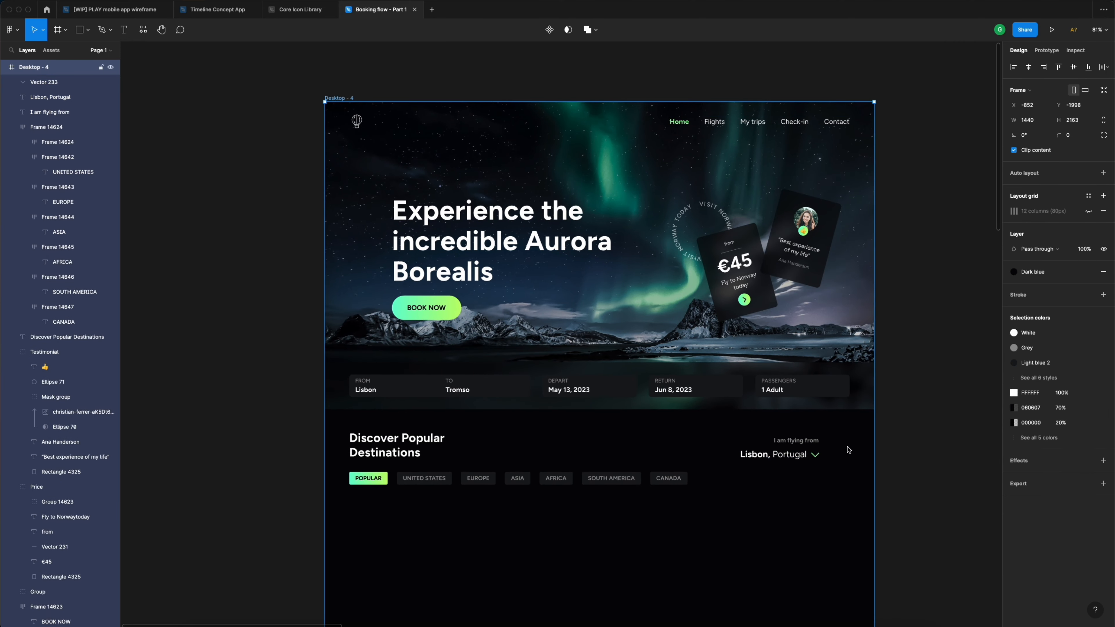
click(1089, 211)
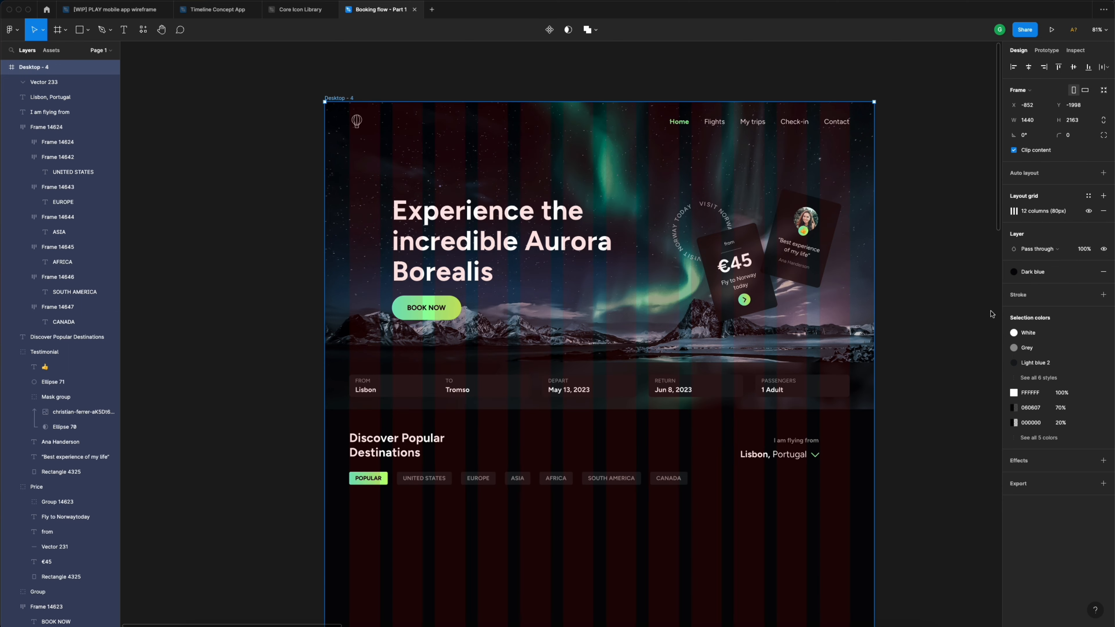
click(915, 390)
scroll(852, 461, up, 6)
- Group the chevron, Lisbon, Portugal and I am flying from layers as 'selector'
click(795, 433)
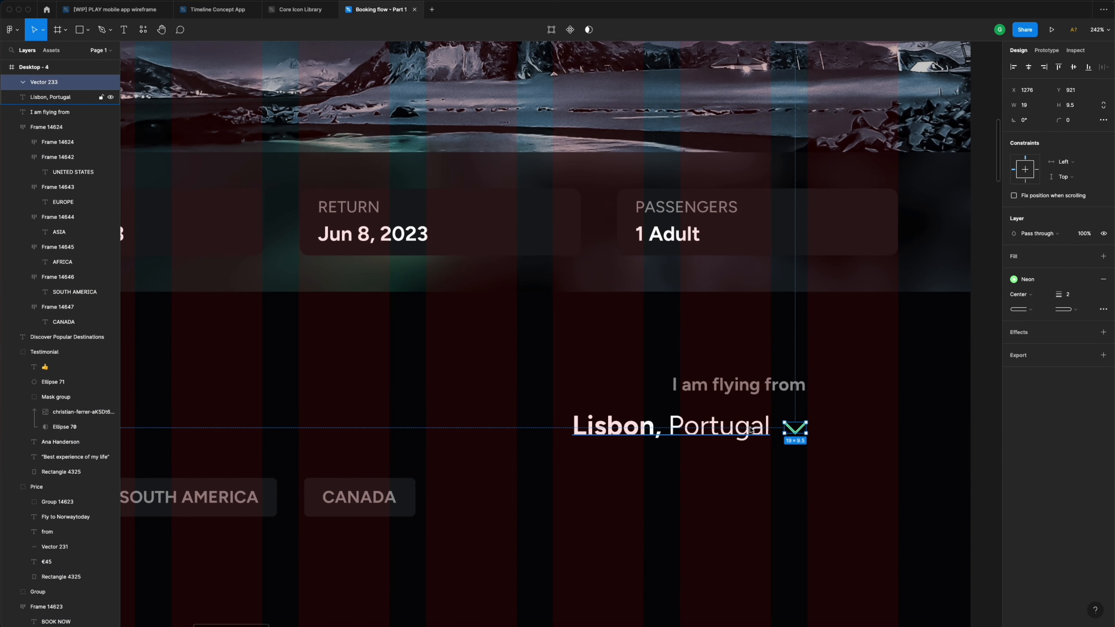
shift+click(738, 428)
shift+click(768, 397)
key(super+g)
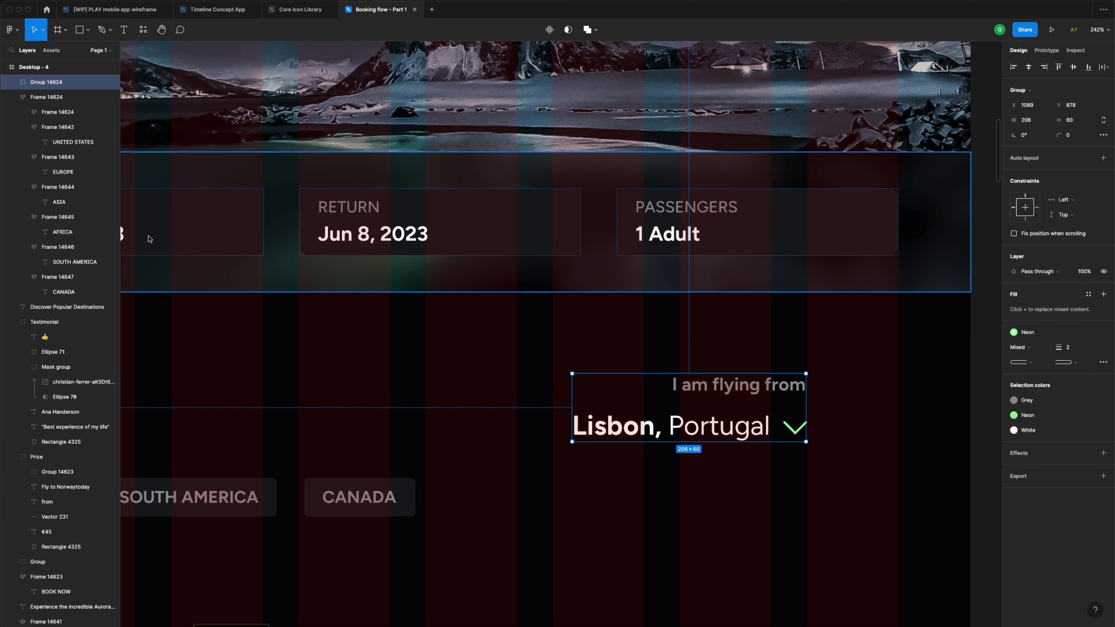
double_click(32, 84)
text(selector)
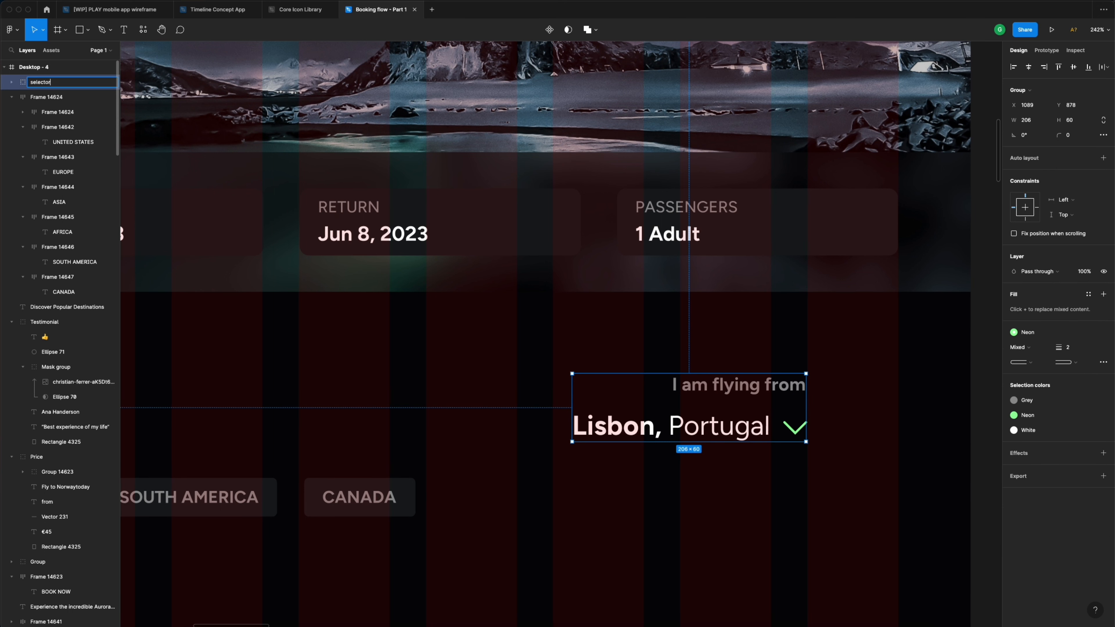
key(Return)
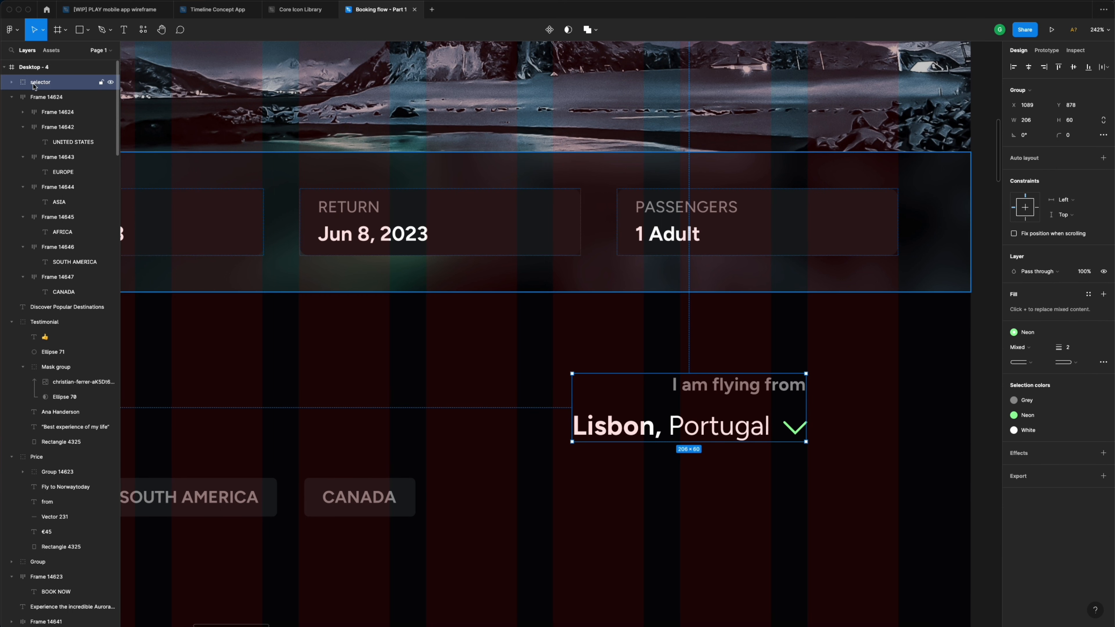
- Rename the region chips frame to 'tab'
click(34, 97)
click(11, 97)
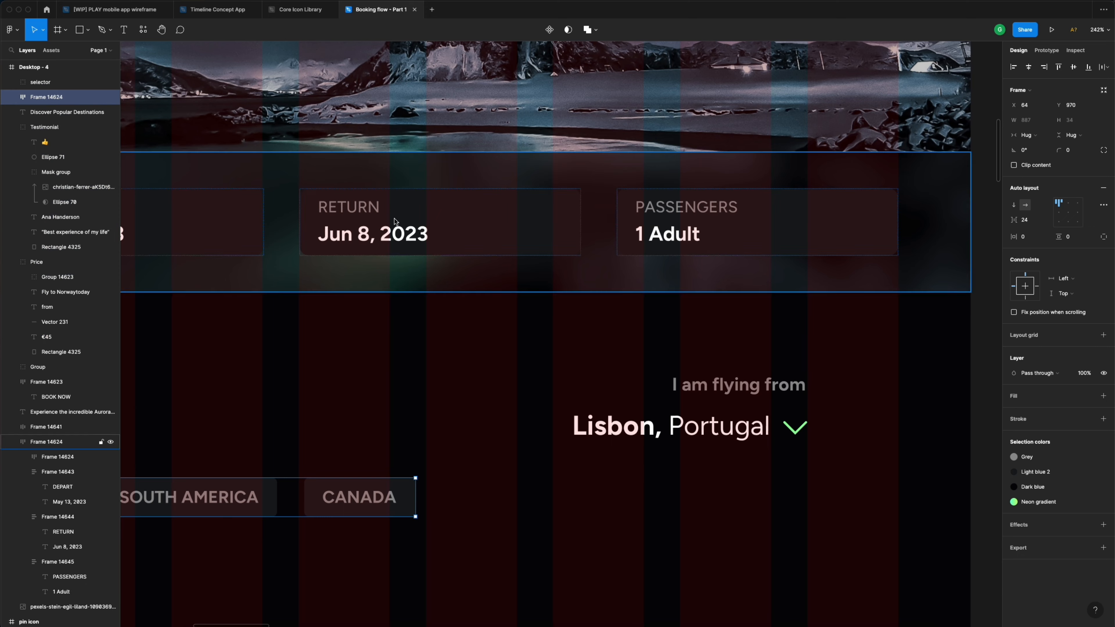
scroll(394, 221, down, 10)
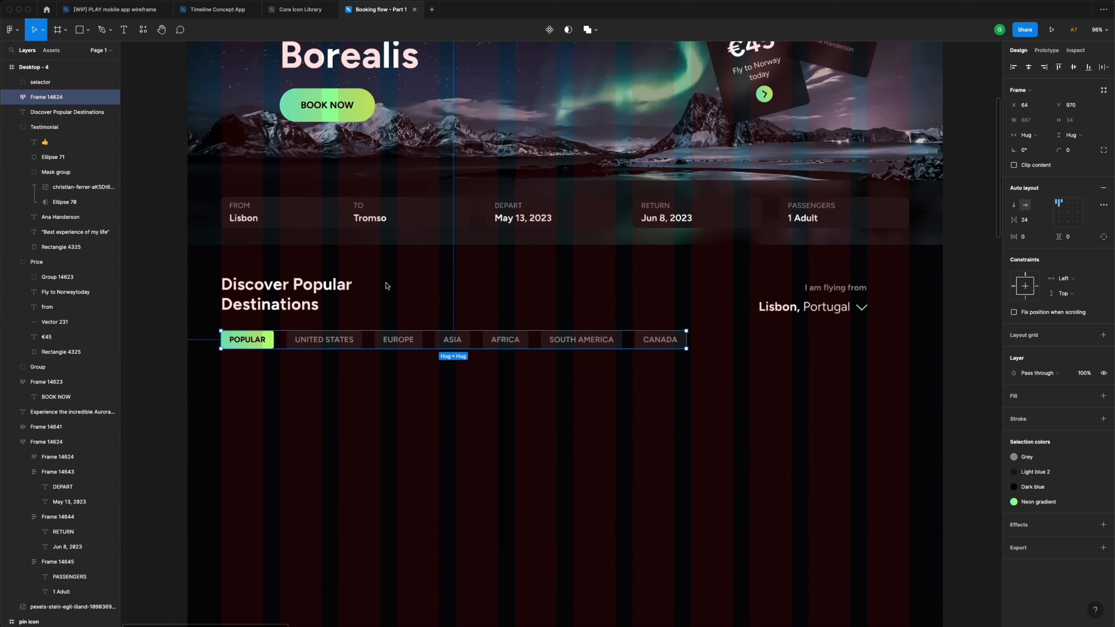
scroll(386, 286, up, 1)
double_click(56, 98)
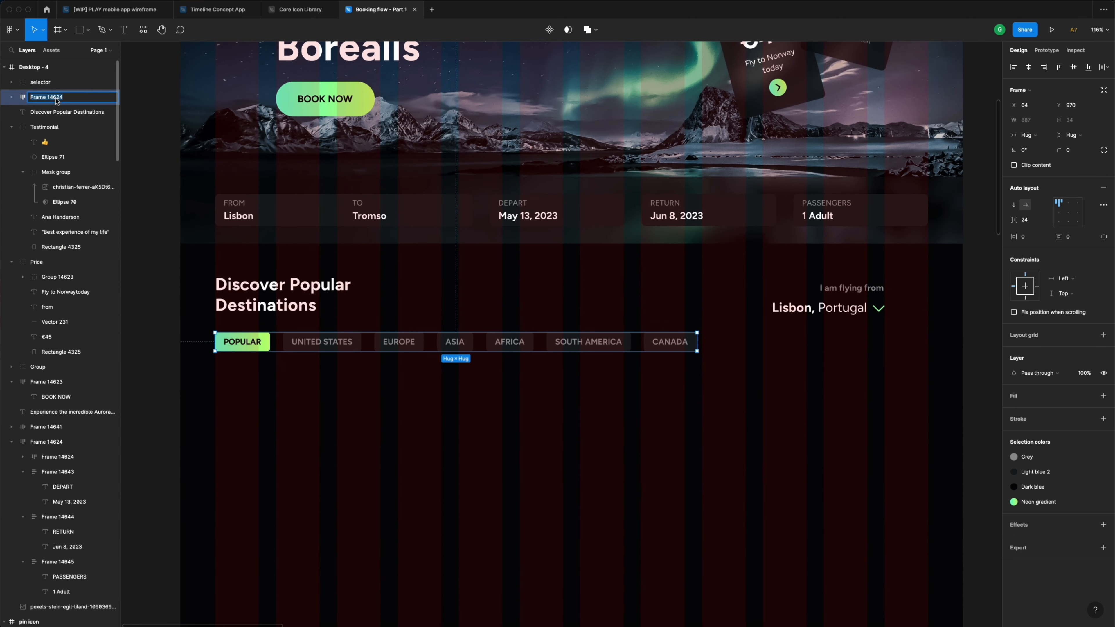
text(tab)
key(Return)
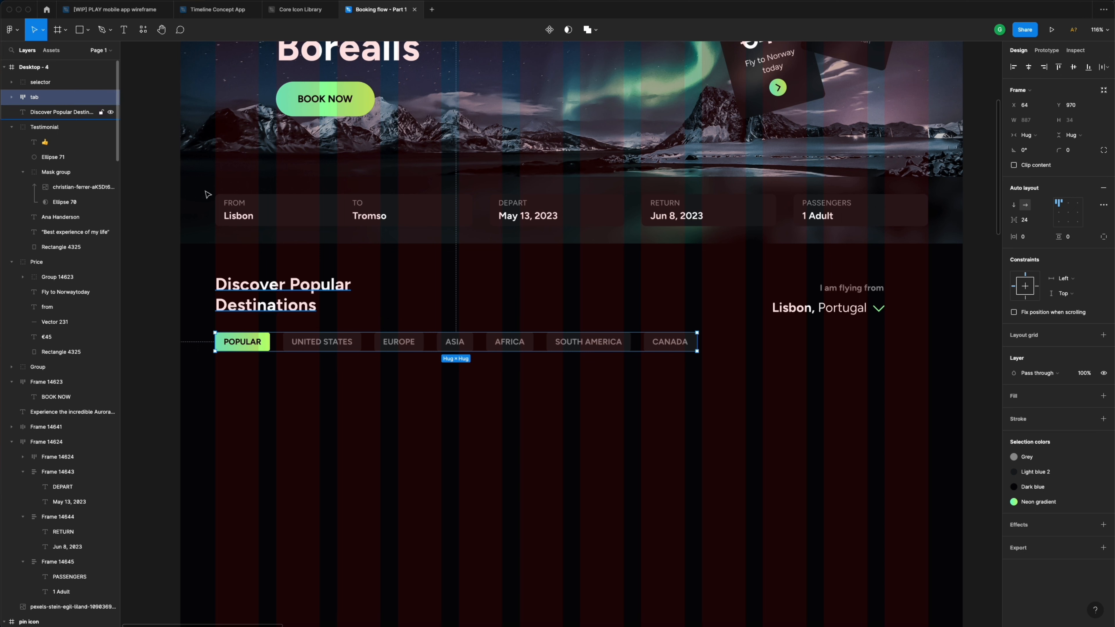
- Move the selector group right so it sits at X 1170
click(834, 309)
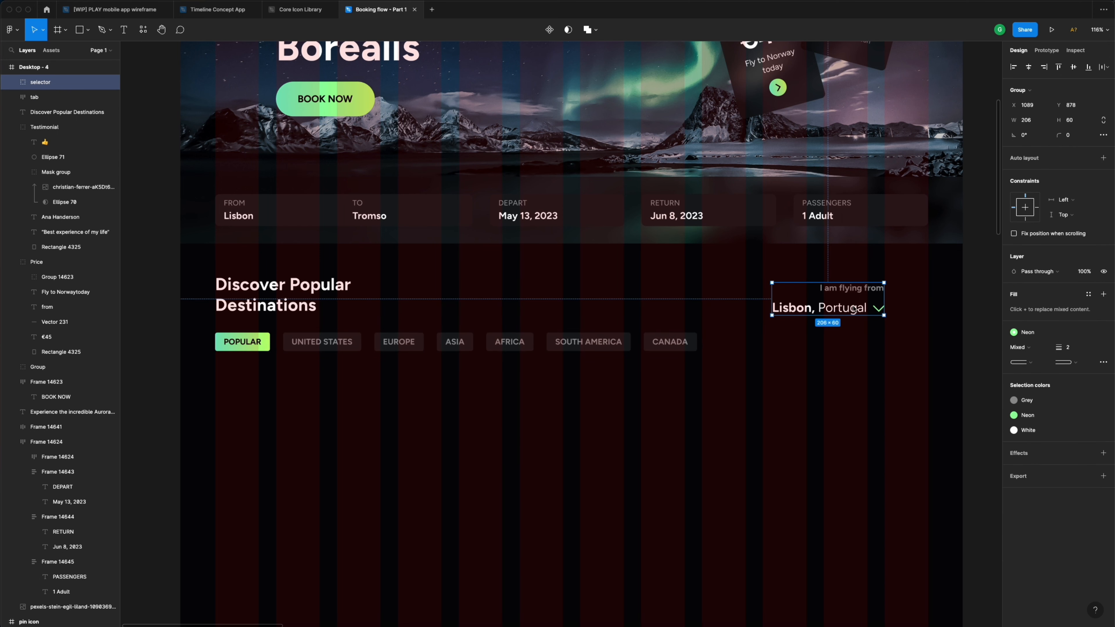
drag(847, 309, 894, 310)
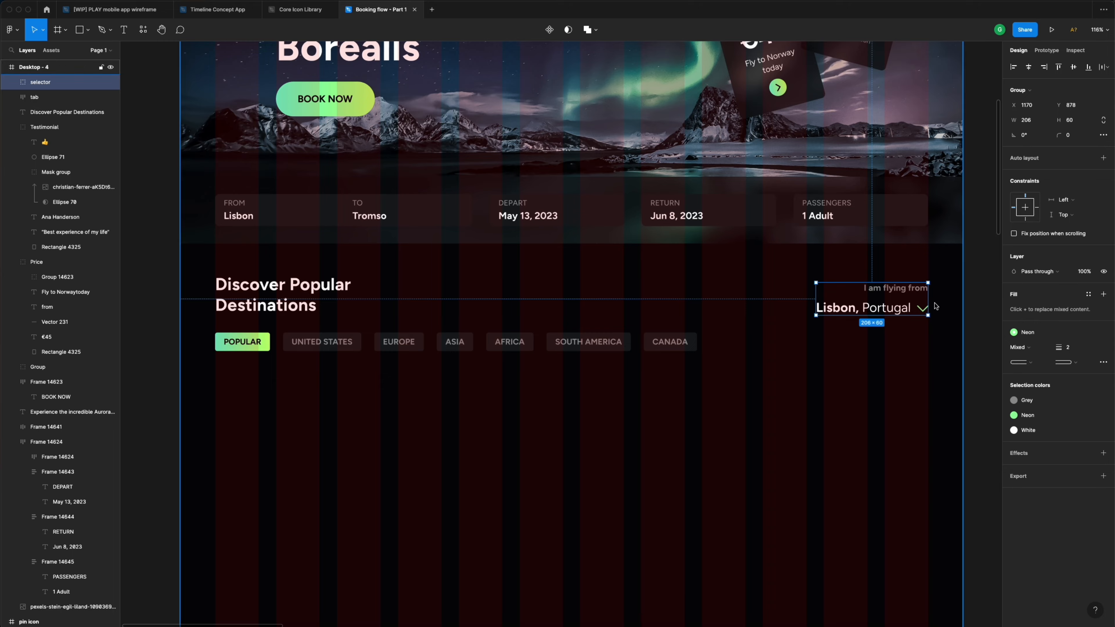
scroll(949, 306, up, 10)
drag(894, 254, 892, 253)
- Hide the layout grid on the Desktop - 4 frame
scroll(896, 264, down, 10)
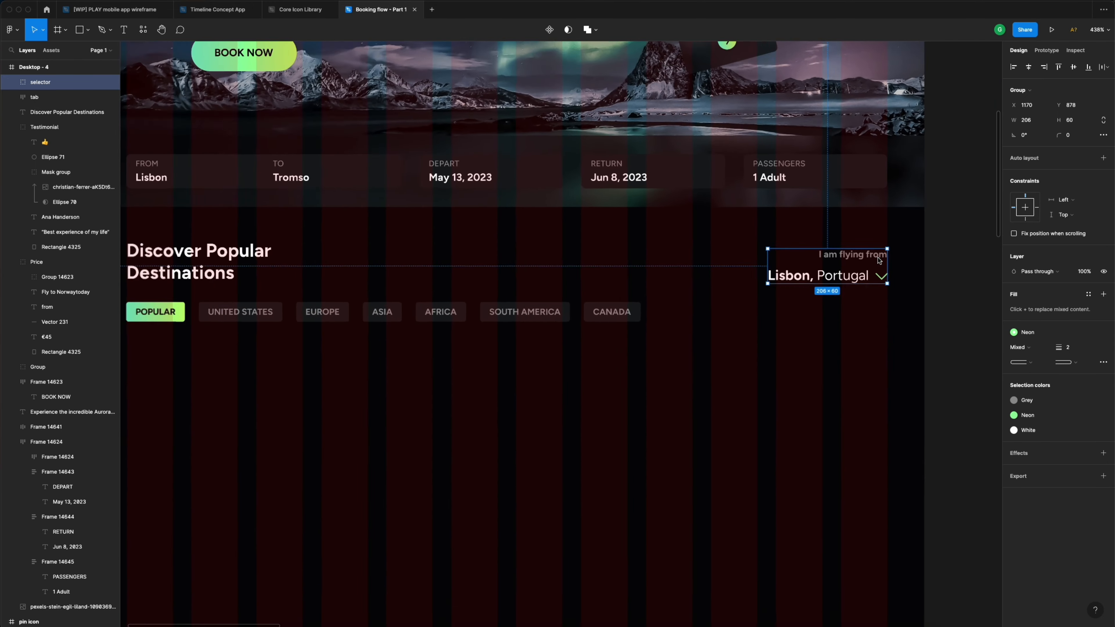
scroll(918, 315, up, 5)
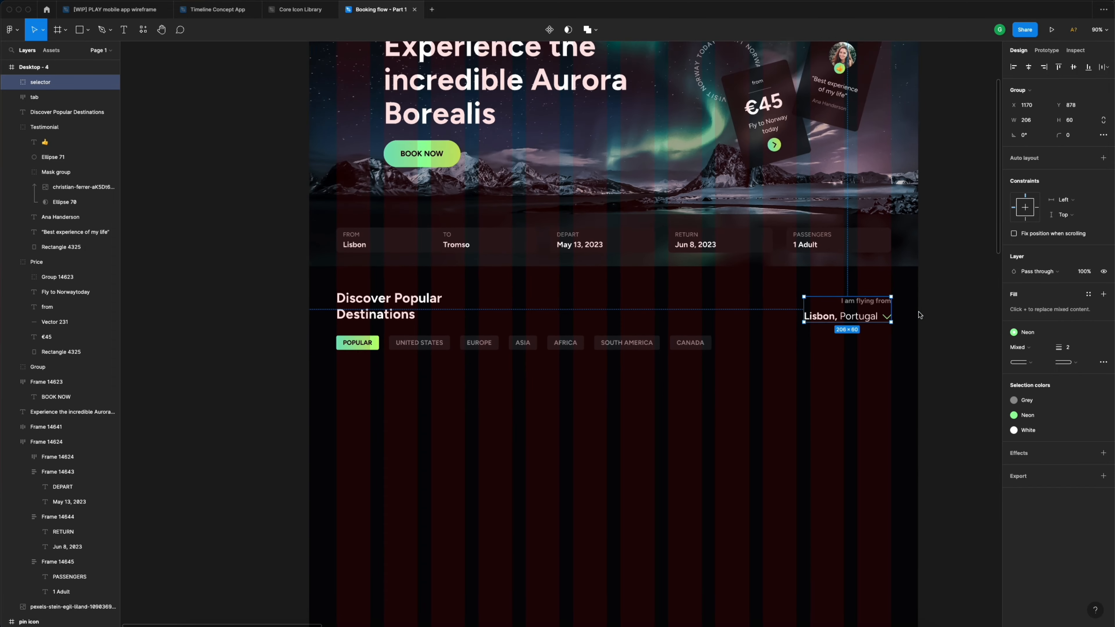
scroll(919, 315, down, 3)
scroll(919, 315, down, 2)
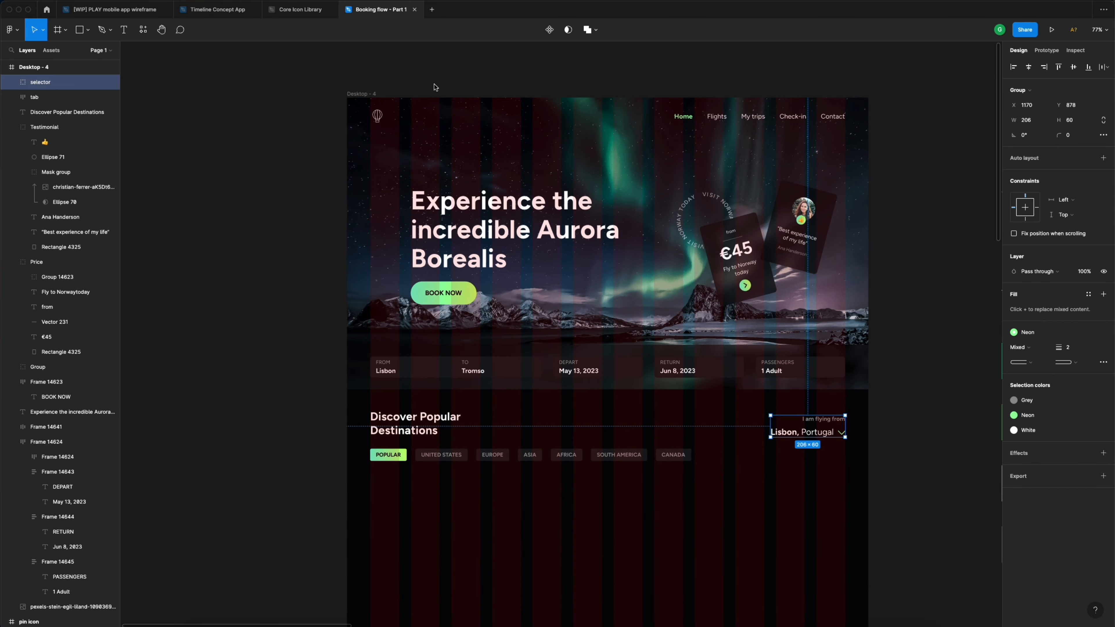
click(720, 198)
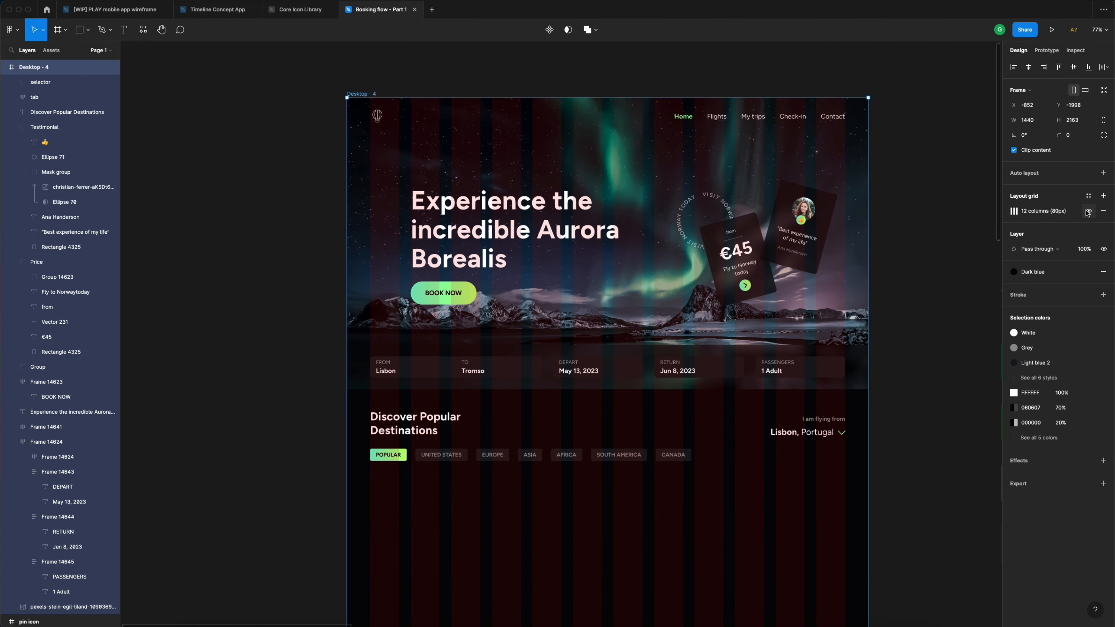
click(1089, 213)
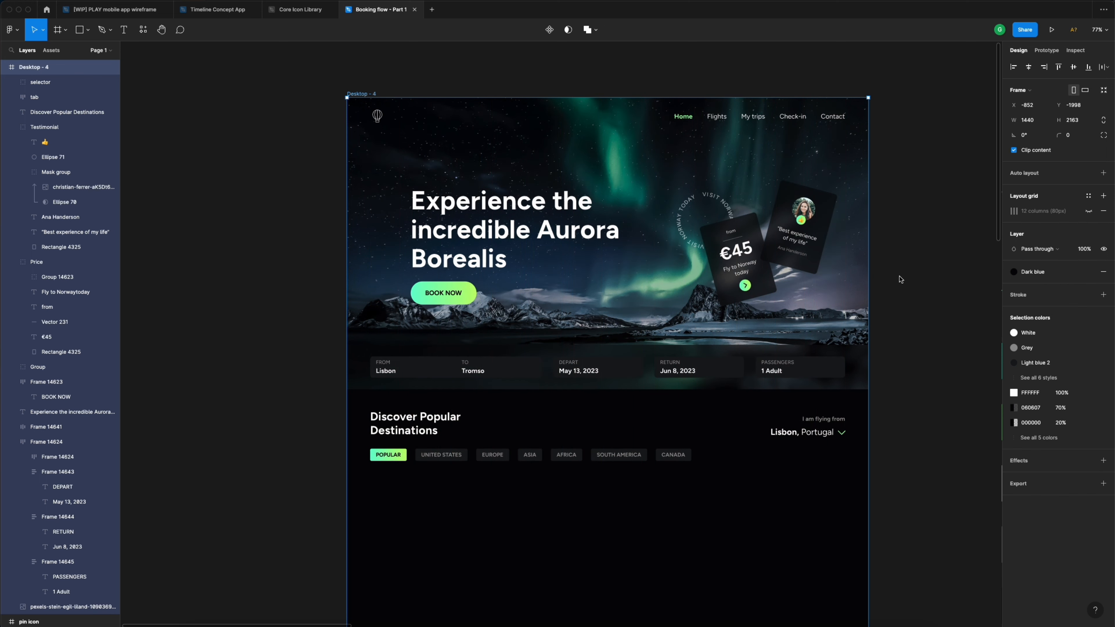
click(892, 266)
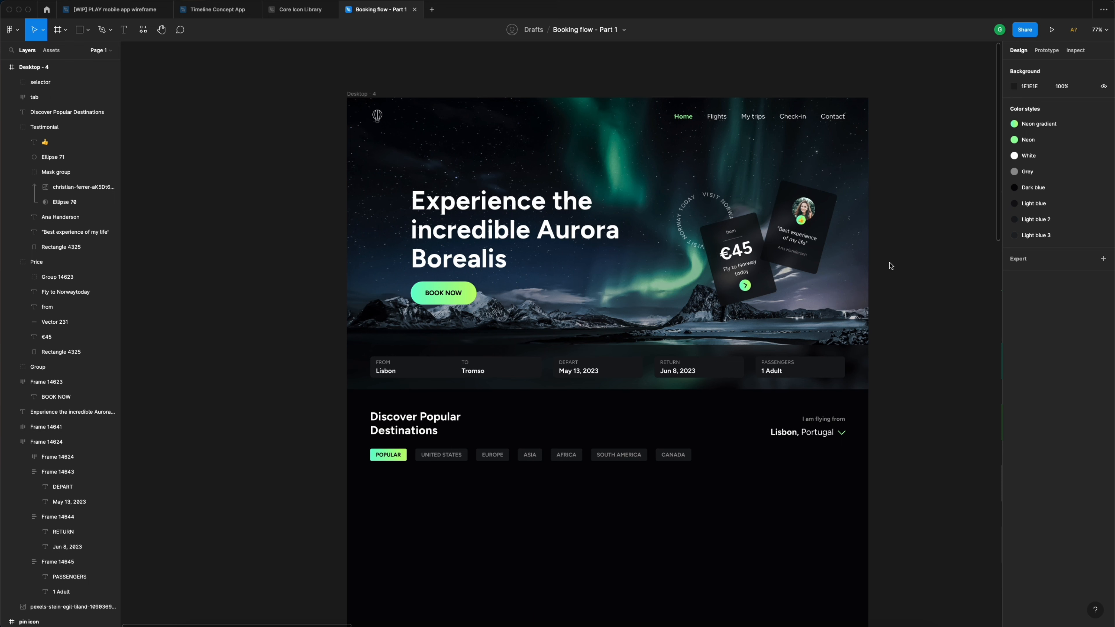
- Browse the sunset, Norway coast and balloon photos, then pick the beach photo
scroll(890, 265, down, 5)
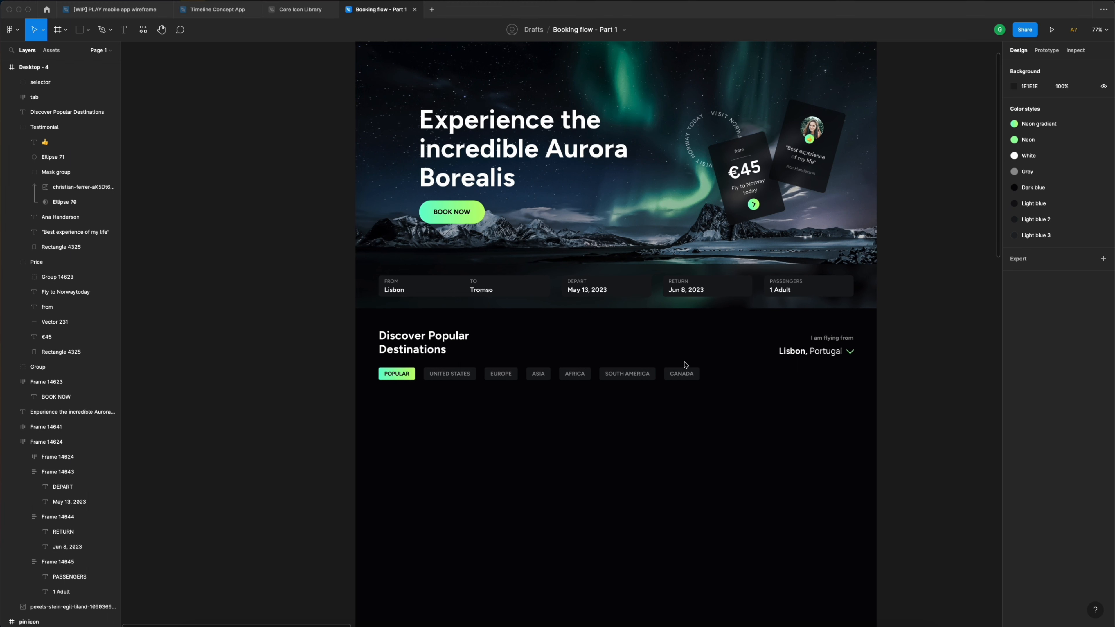
scroll(655, 425, down, 3)
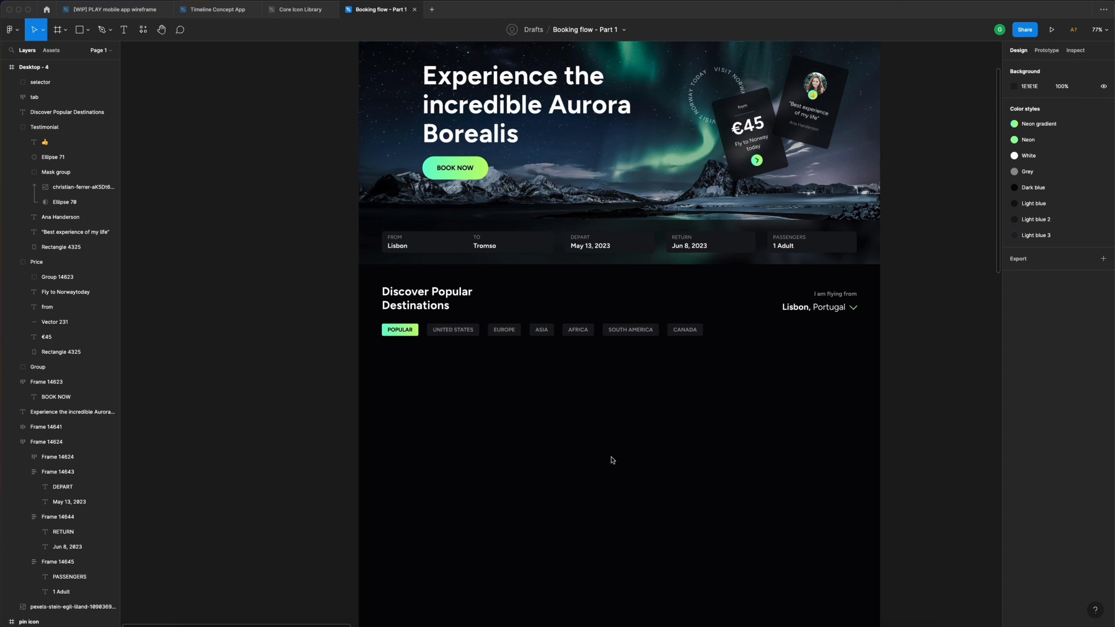
scroll(604, 430, down, 5)
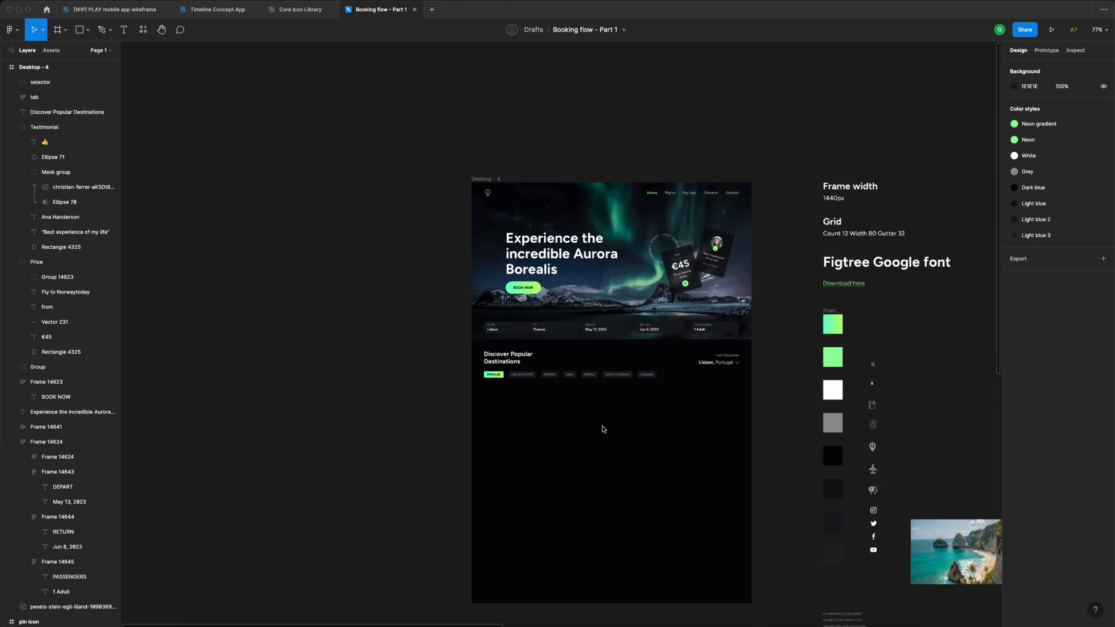
scroll(603, 430, down, 5)
scroll(793, 484, right, 10)
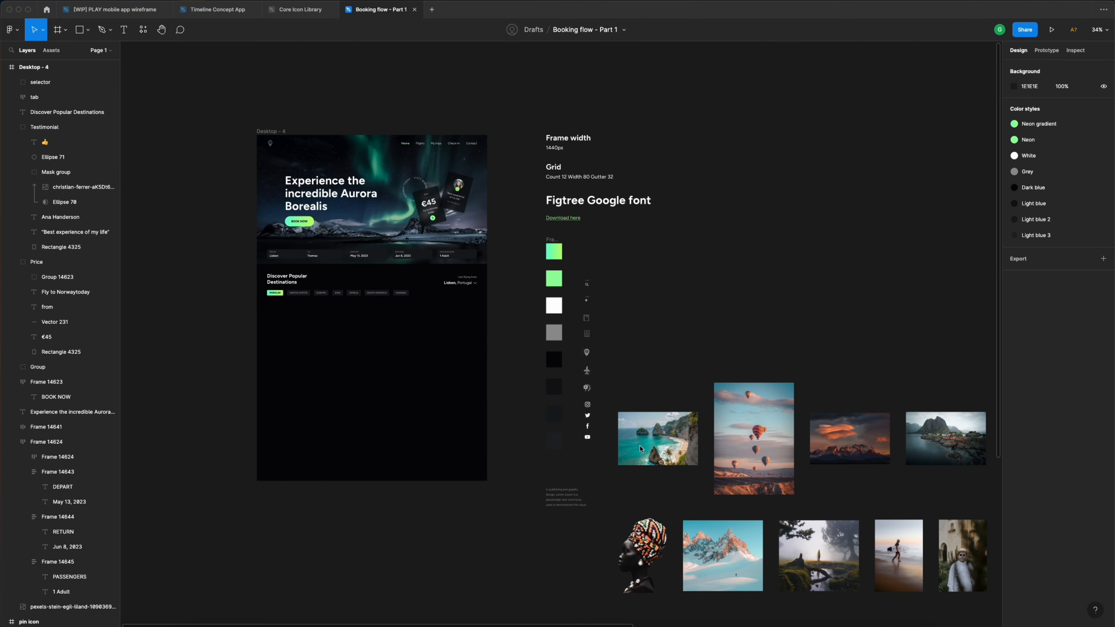
scroll(793, 483, up, 3)
scroll(802, 485, right, 2)
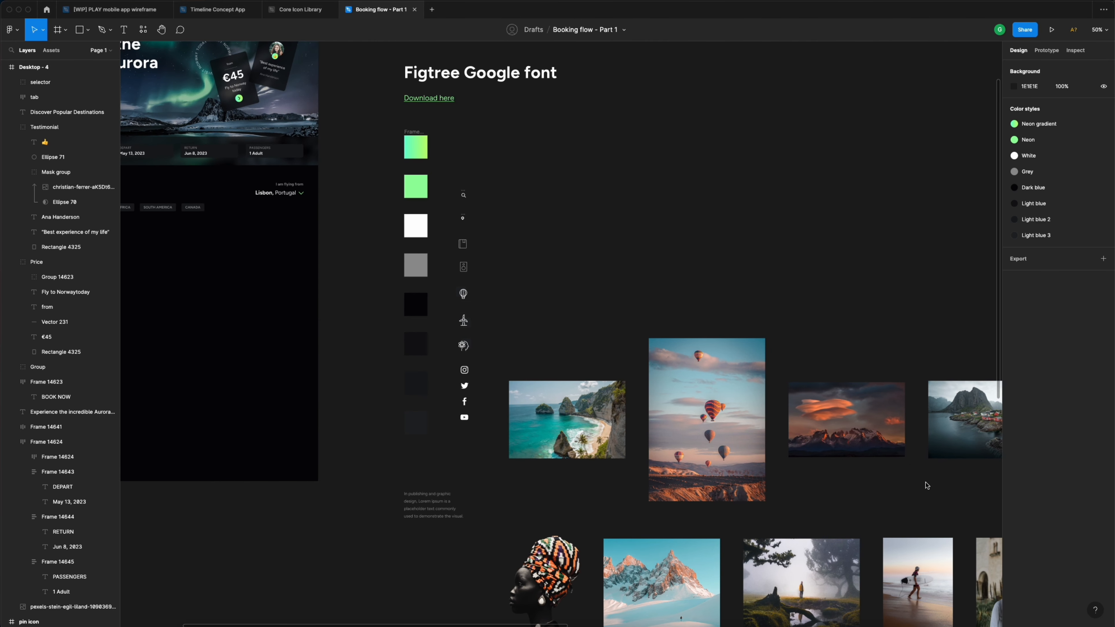
click(889, 437)
click(966, 420)
click(707, 420)
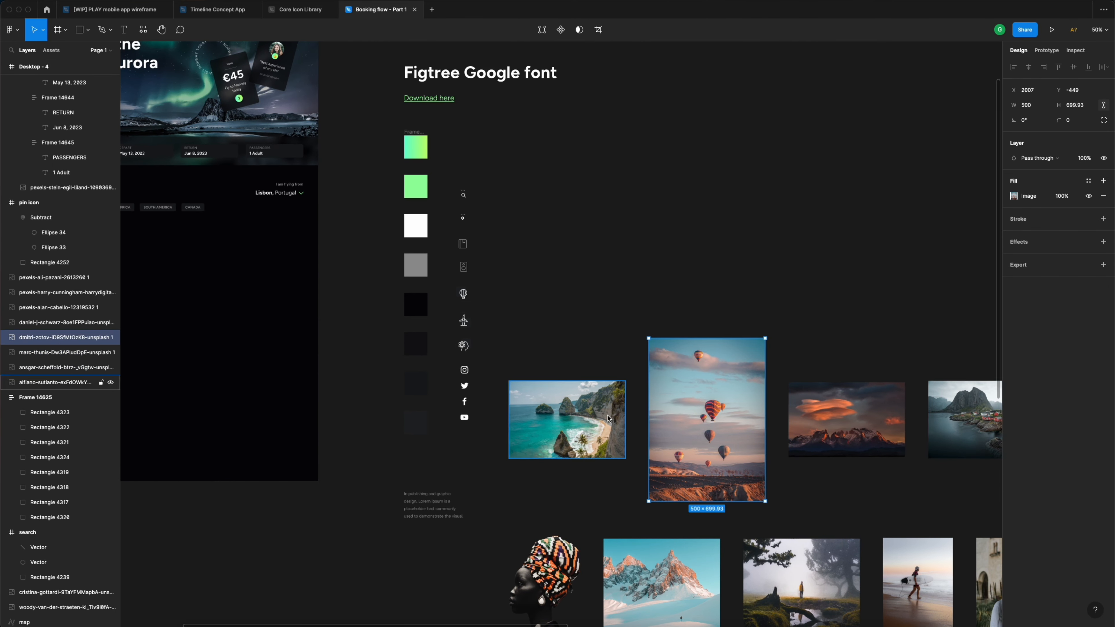
click(607, 417)
scroll(607, 418, left, 2)
scroll(607, 418, left, 7)
- Copy the beach photo under the destination chips, adjust its position, then delete it
drag(851, 422, 380, 278)
scroll(249, 234, up, 6)
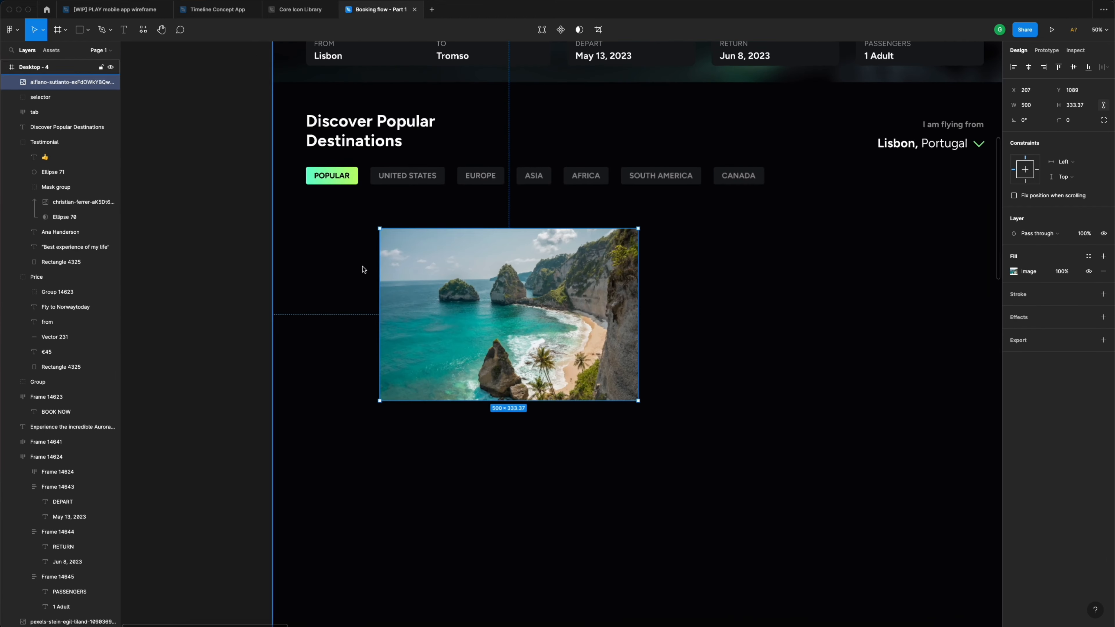
drag(450, 286, 387, 270)
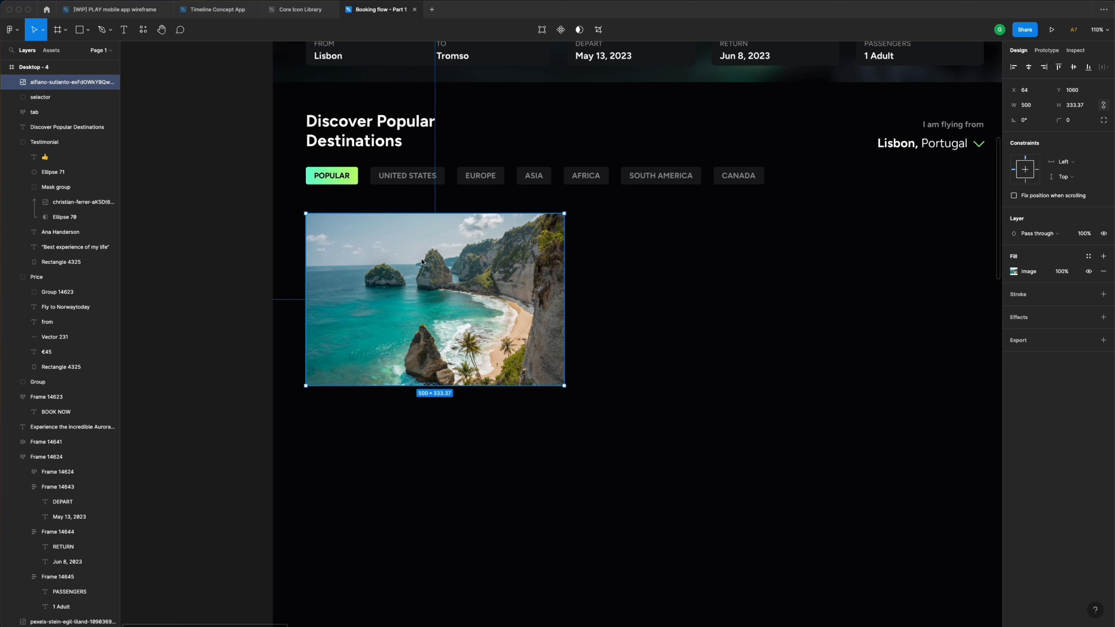
key(minus)
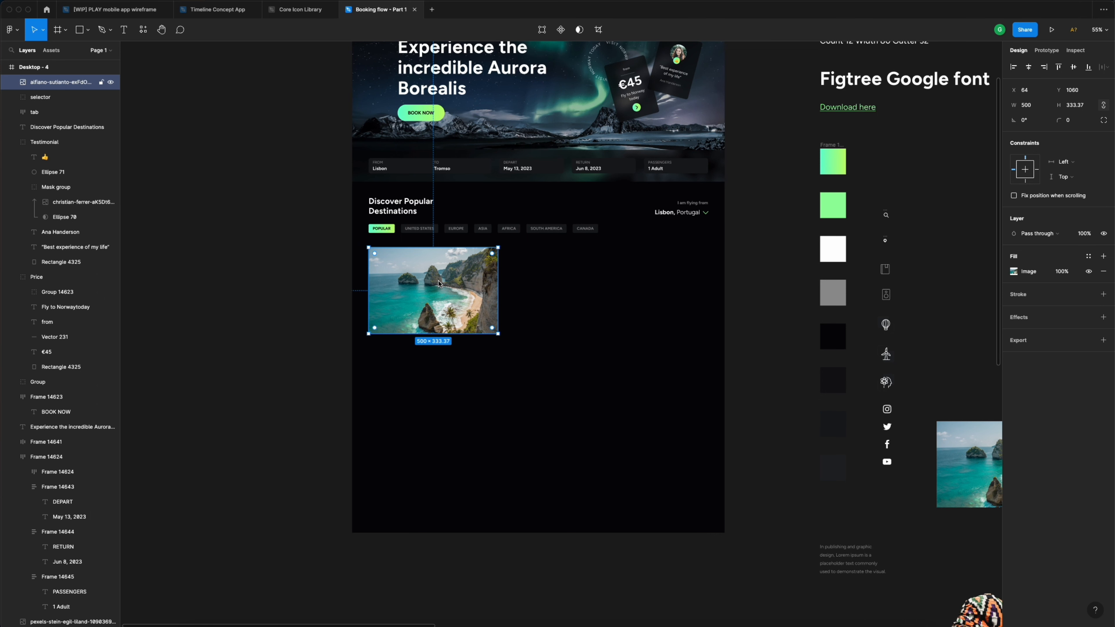
ctrl+scroll(439, 283, up, 5)
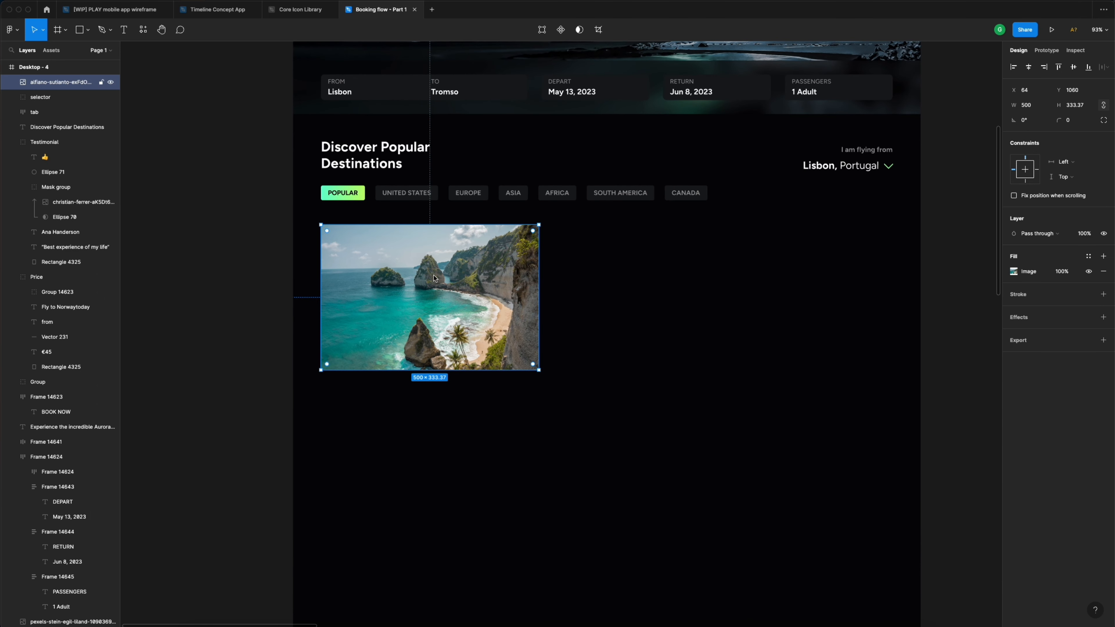
drag(434, 278, 463, 291)
drag(523, 316, 524, 315)
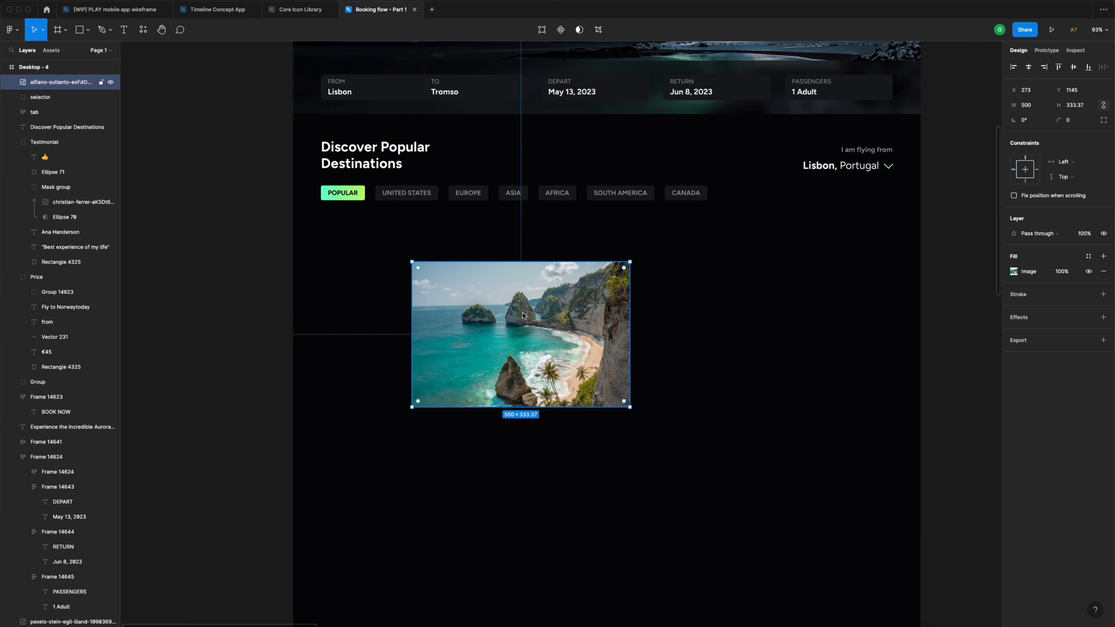
key(BackSpace)
- Draw a 321 × 321 light grey square card below the destination chips
key(r)
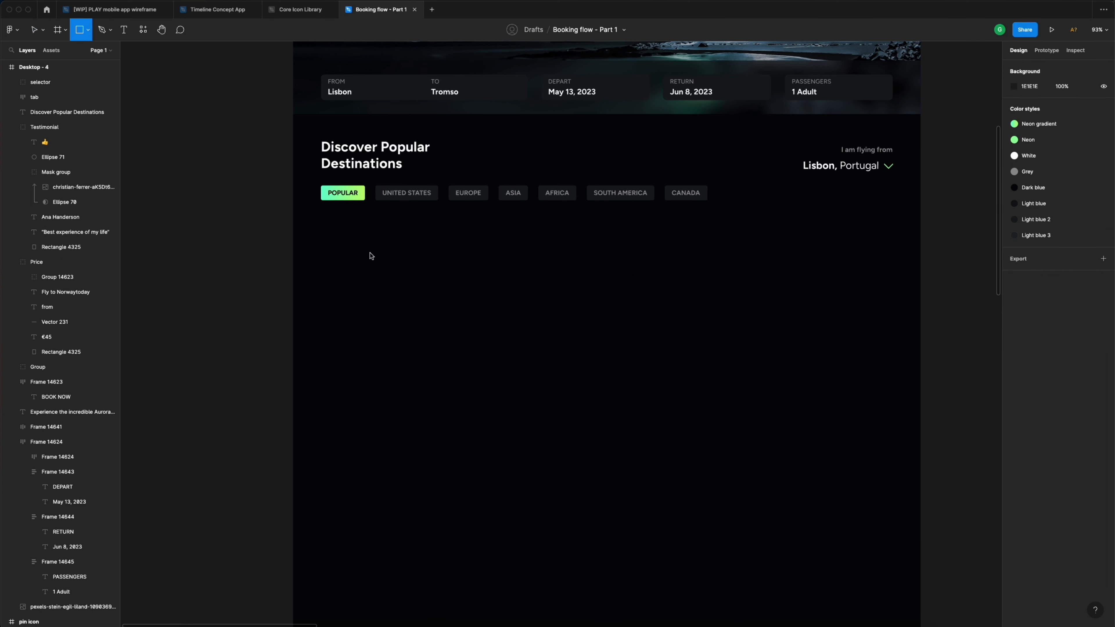
drag(356, 241, 496, 382)
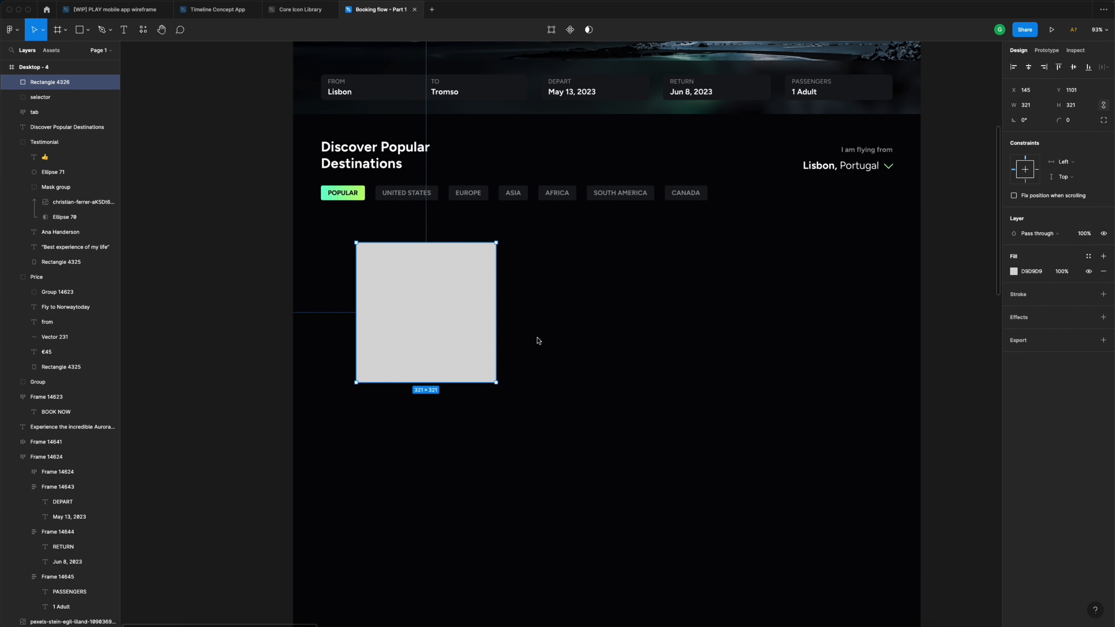
click(538, 341)
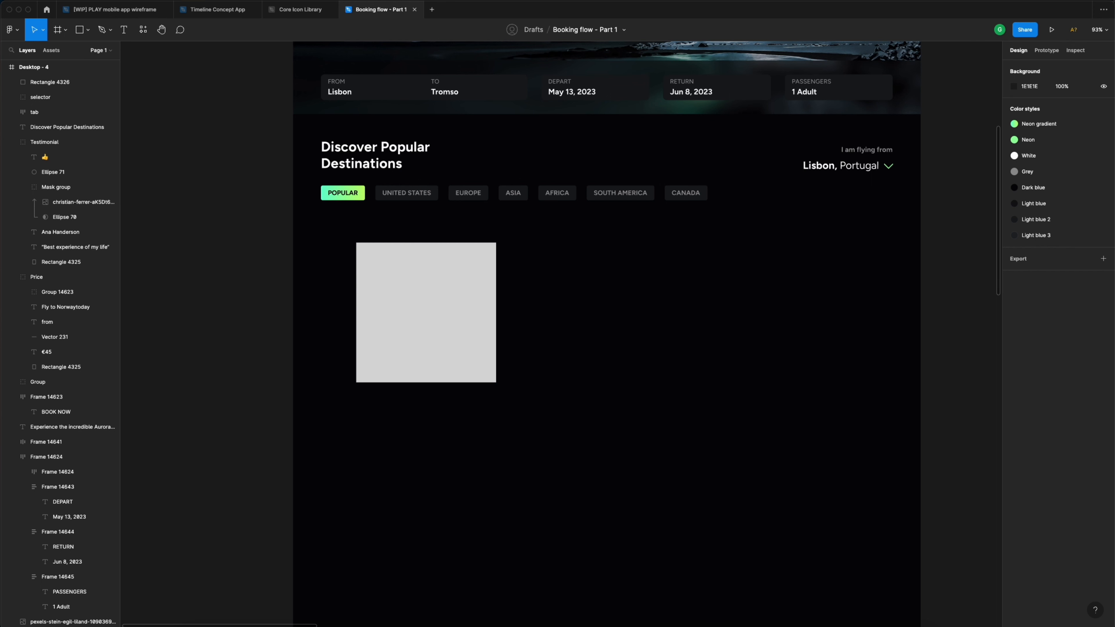
click(432, 329)
- Add the title 'Penida Island' inside the card at font size 28
key(t)
click(389, 348)
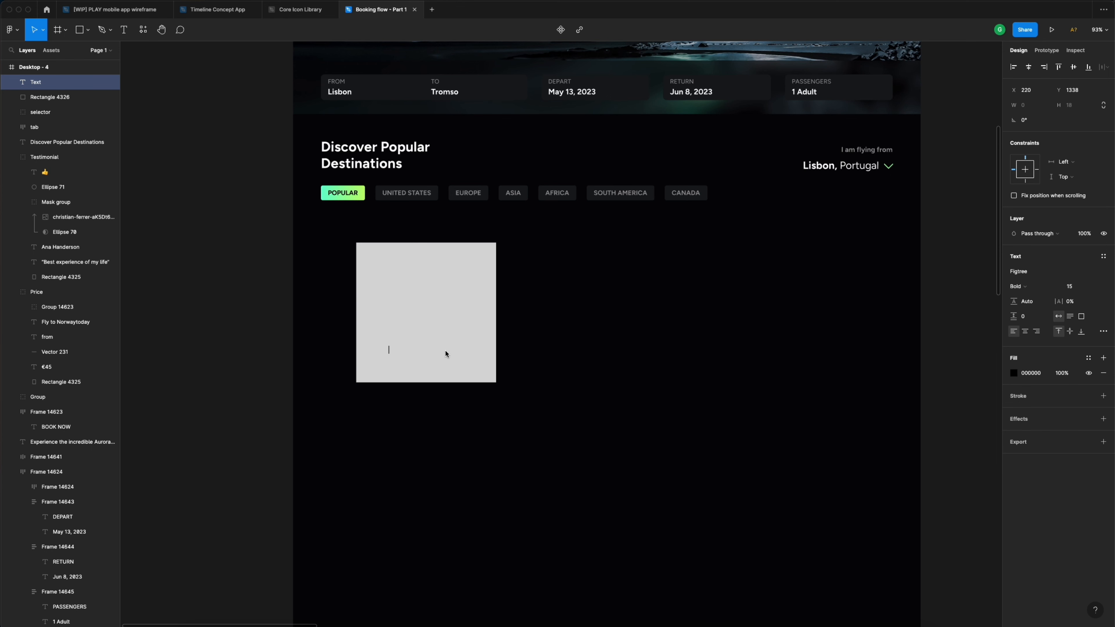
text(Penida Island)
key(Escape)
click(1074, 287)
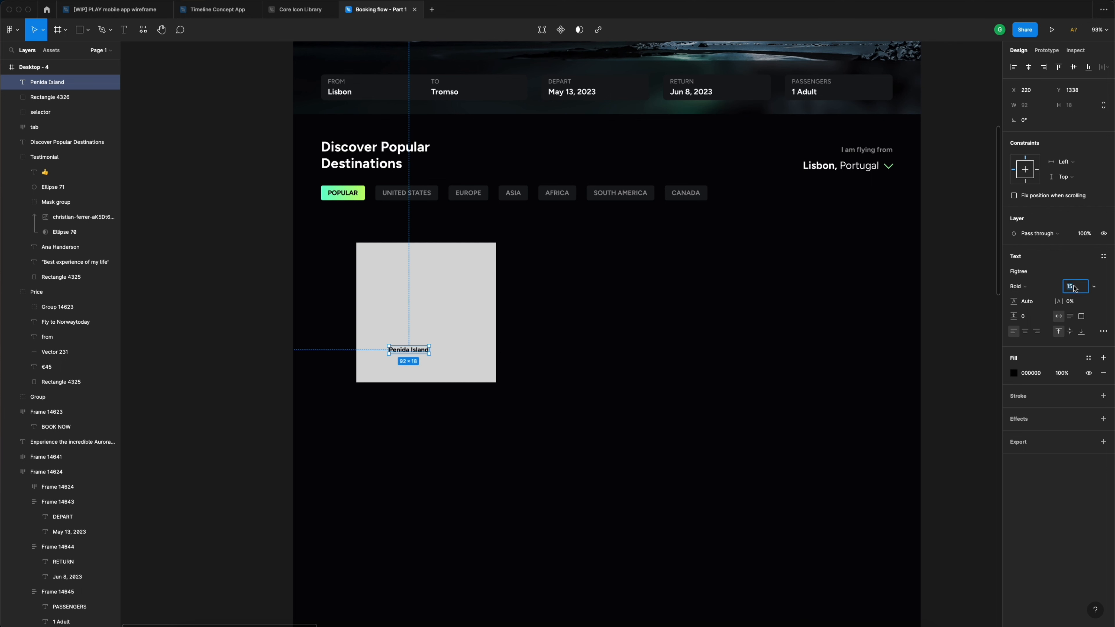
text(28)
key(Return)
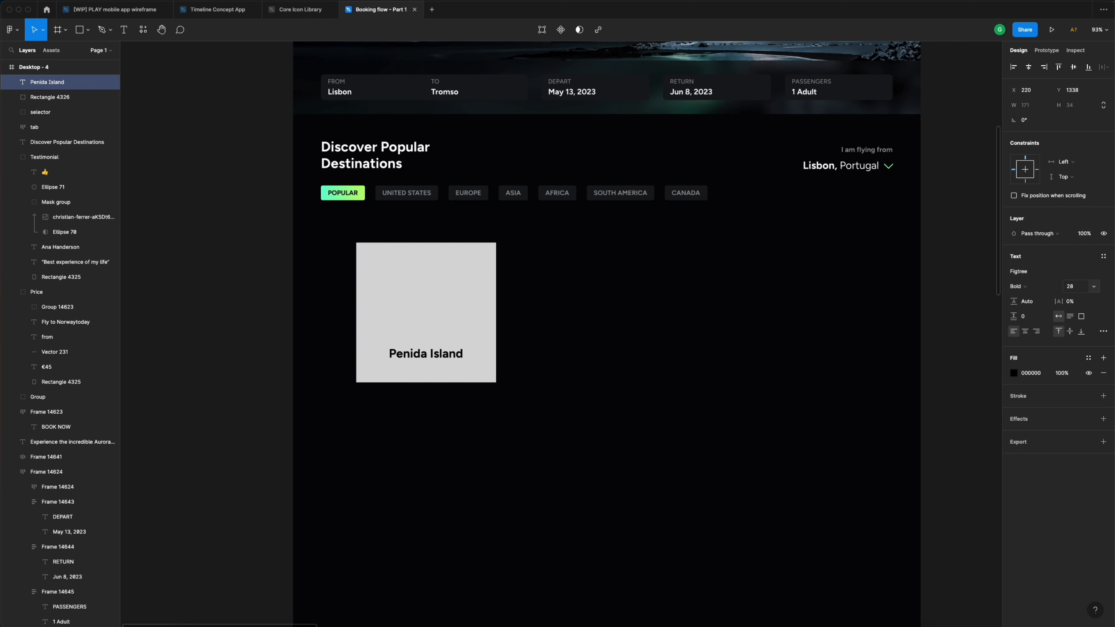
- Give the title the Dark blue colour style and move it up and left in the card
click(1091, 360)
click(1079, 415)
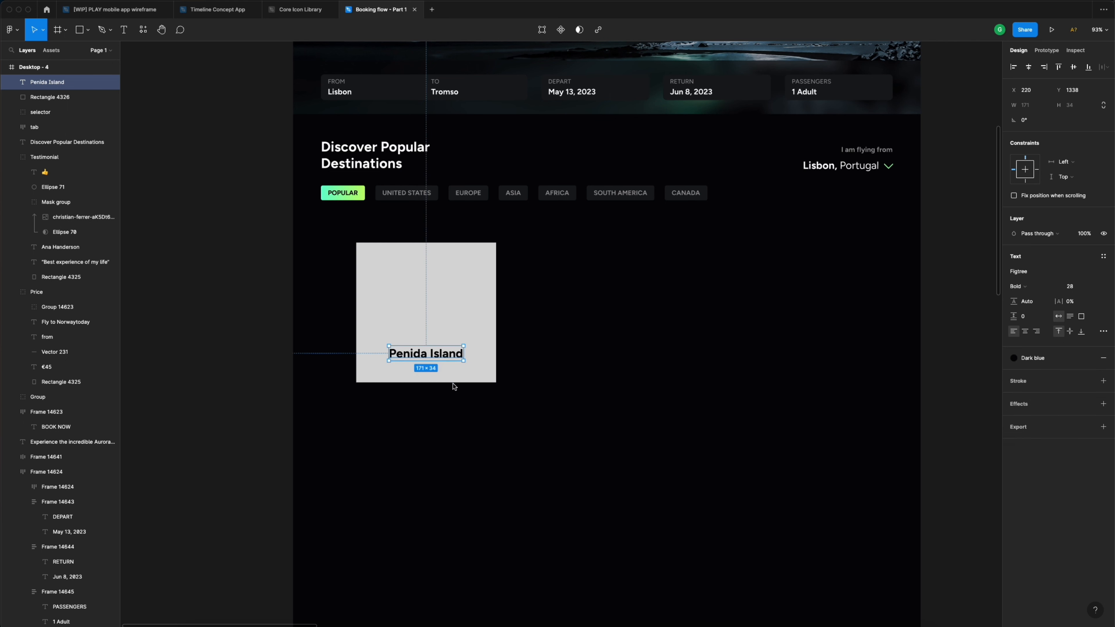
drag(436, 361, 417, 357)
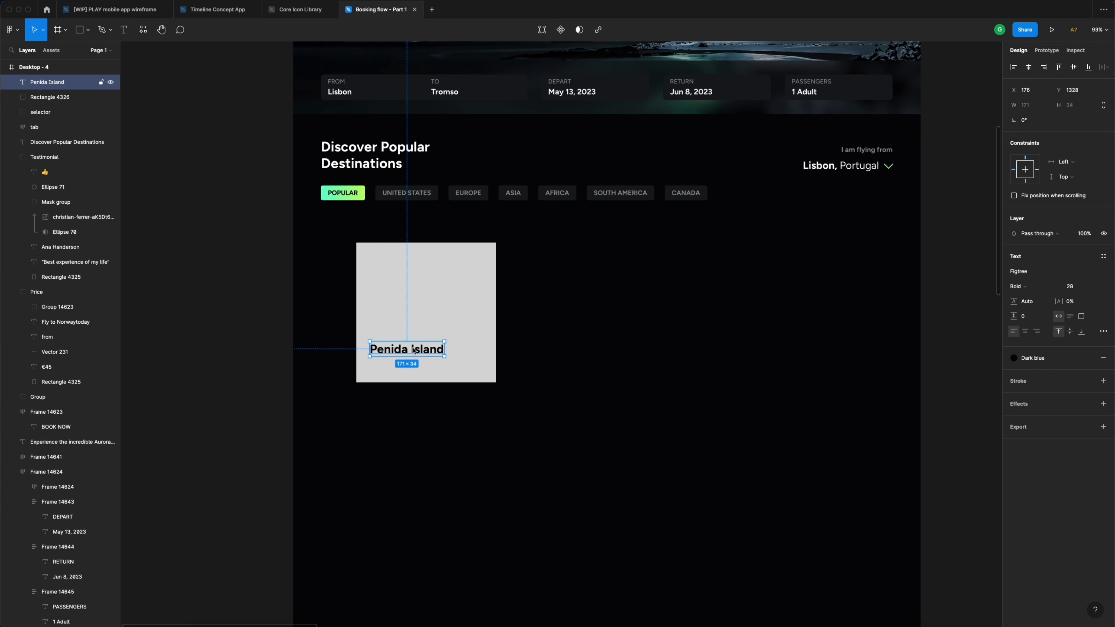
click(440, 340)
scroll(439, 337, down, 2)
scroll(438, 335, down, 3)
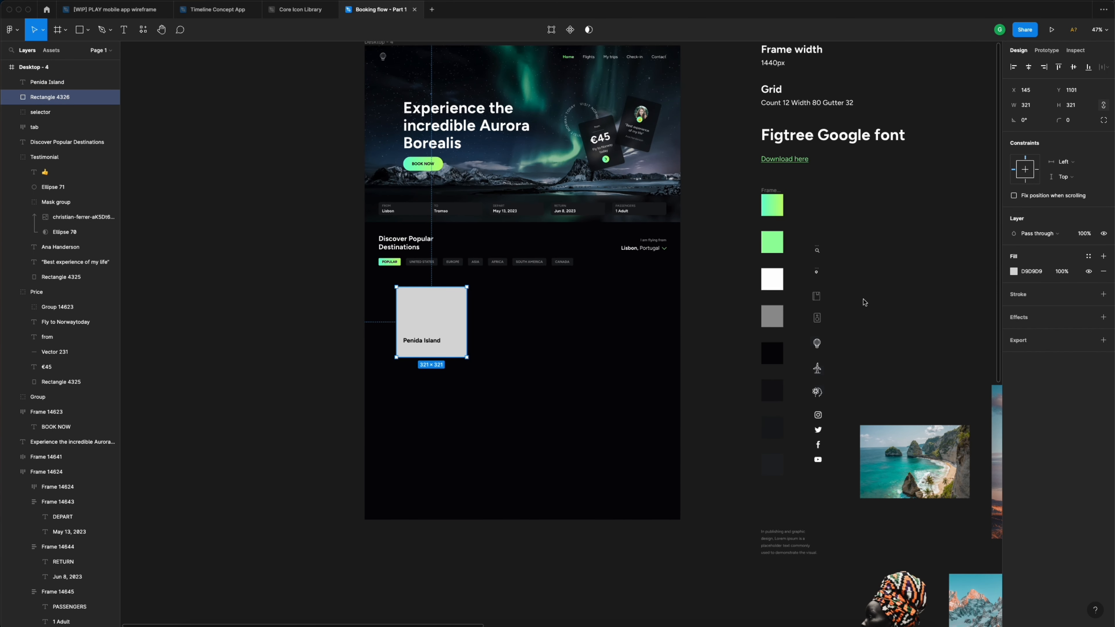
scroll(862, 301, up, 1)
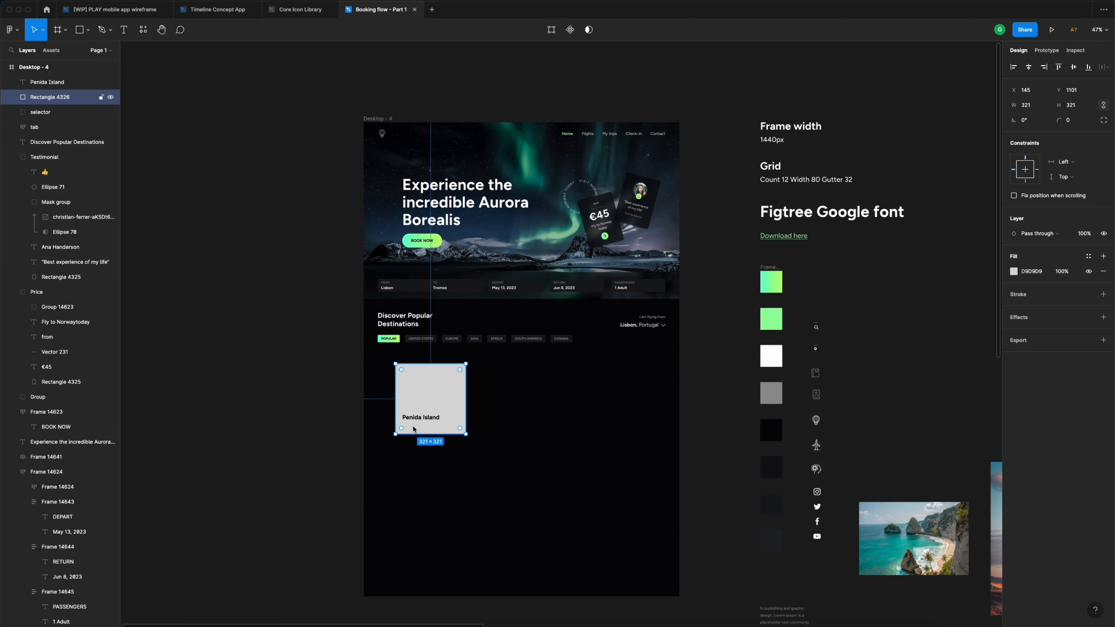
scroll(411, 425, up, 5)
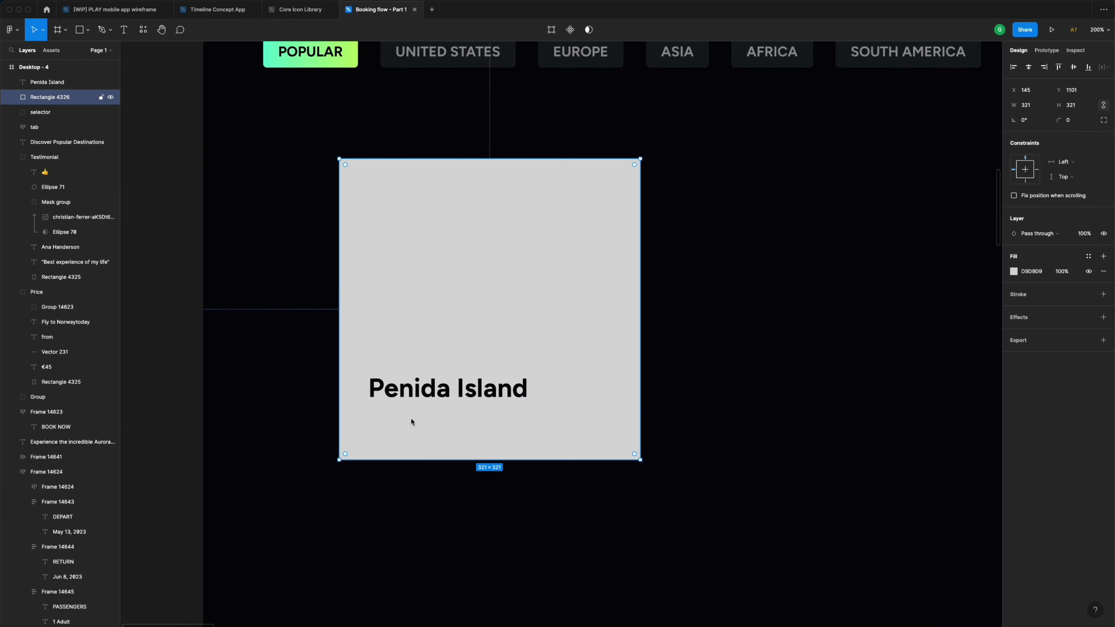
click(408, 393)
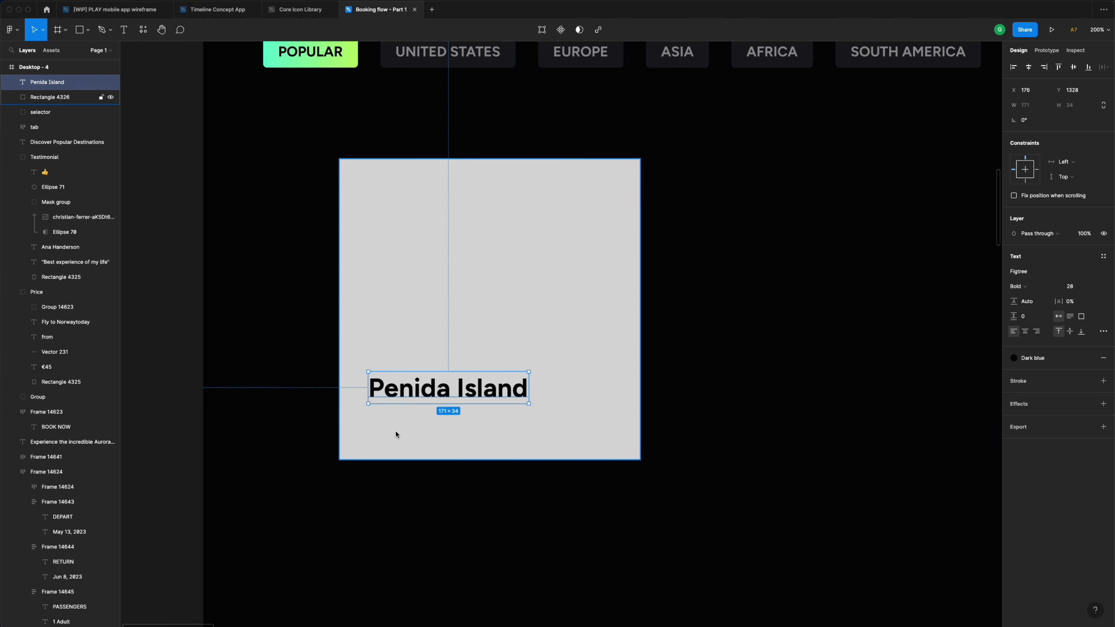
- Draw a small circle below the title and fill it with the Neon gradient style
key(o)
drag(374, 426, 386, 438)
click(1089, 272)
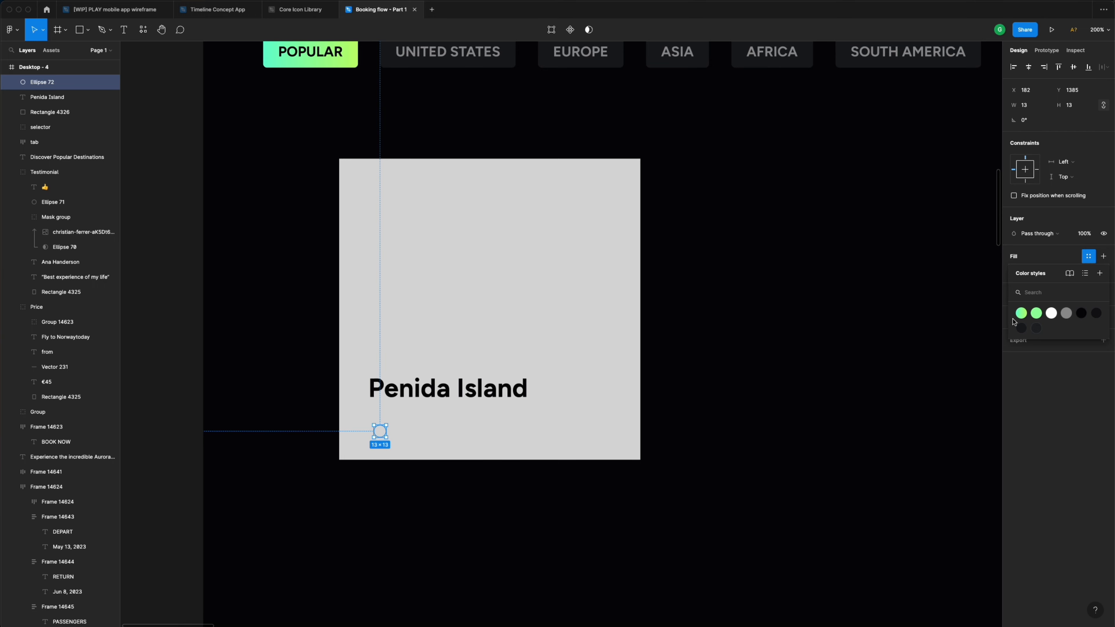
click(1022, 313)
scroll(380, 431, up, 10)
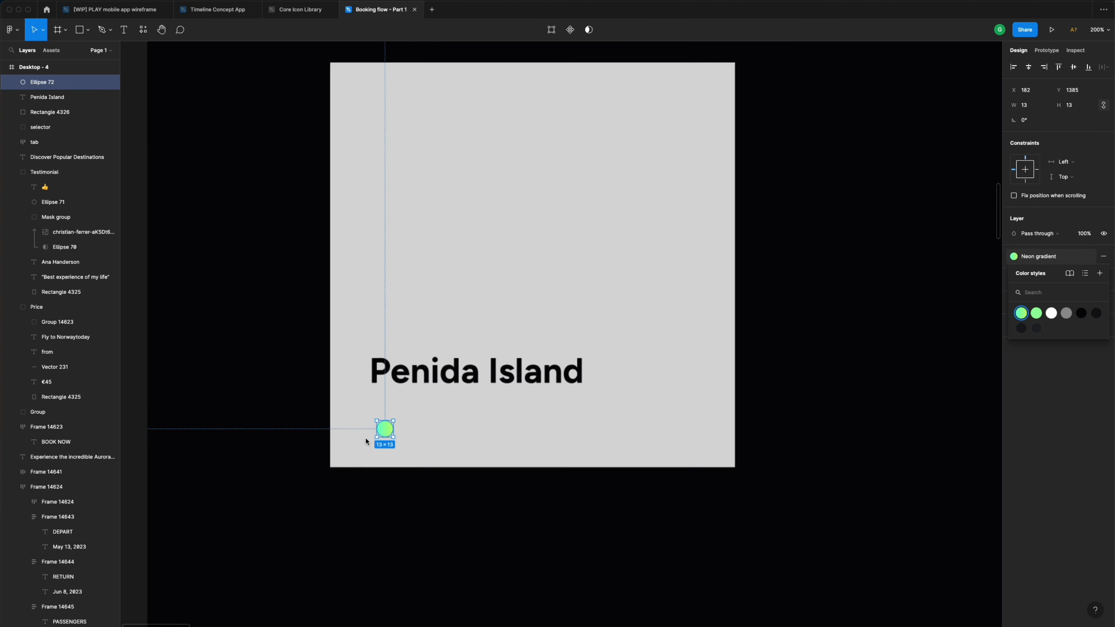
scroll(425, 413, up, 4)
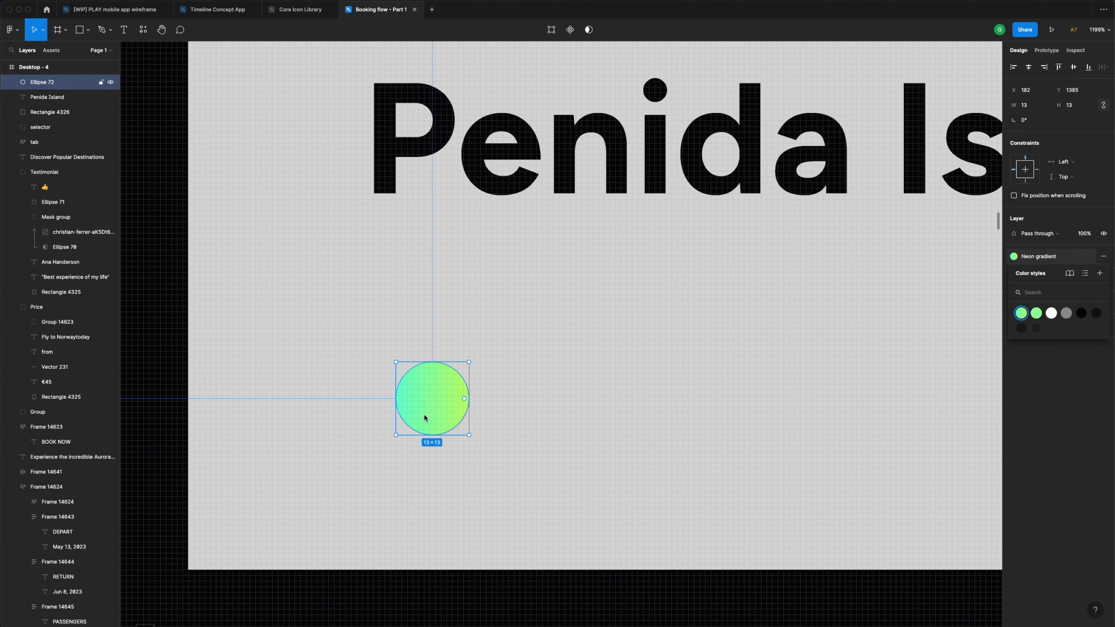
drag(425, 413, 407, 396)
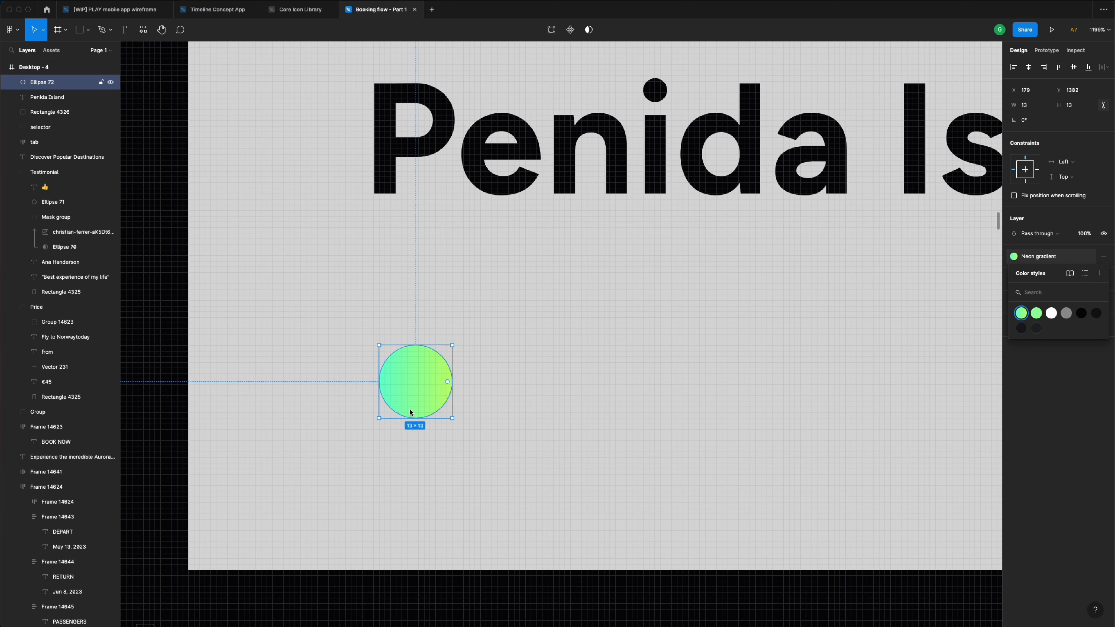
- Pull the circle's bottom point down into a teardrop pin shape
double_click(418, 390)
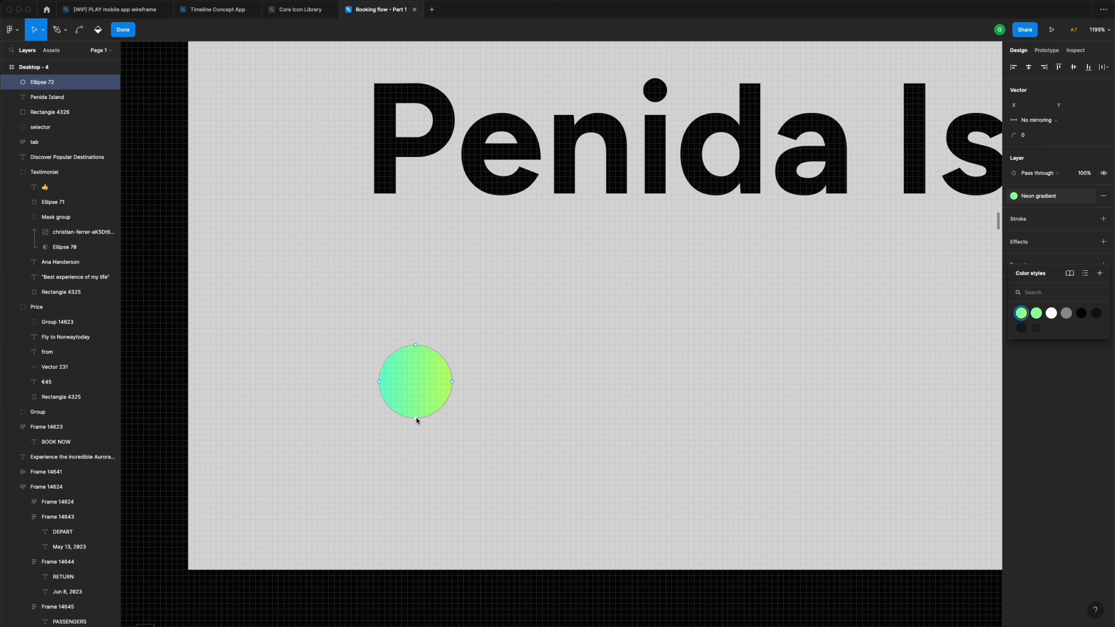
drag(417, 419, 397, 431)
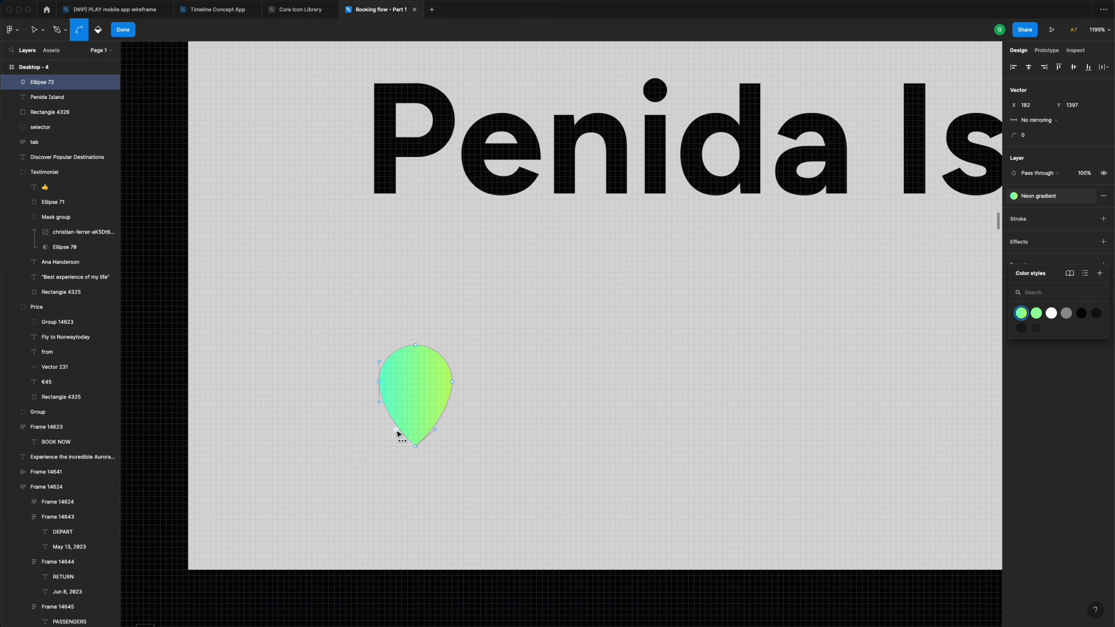
scroll(397, 433, down, 3)
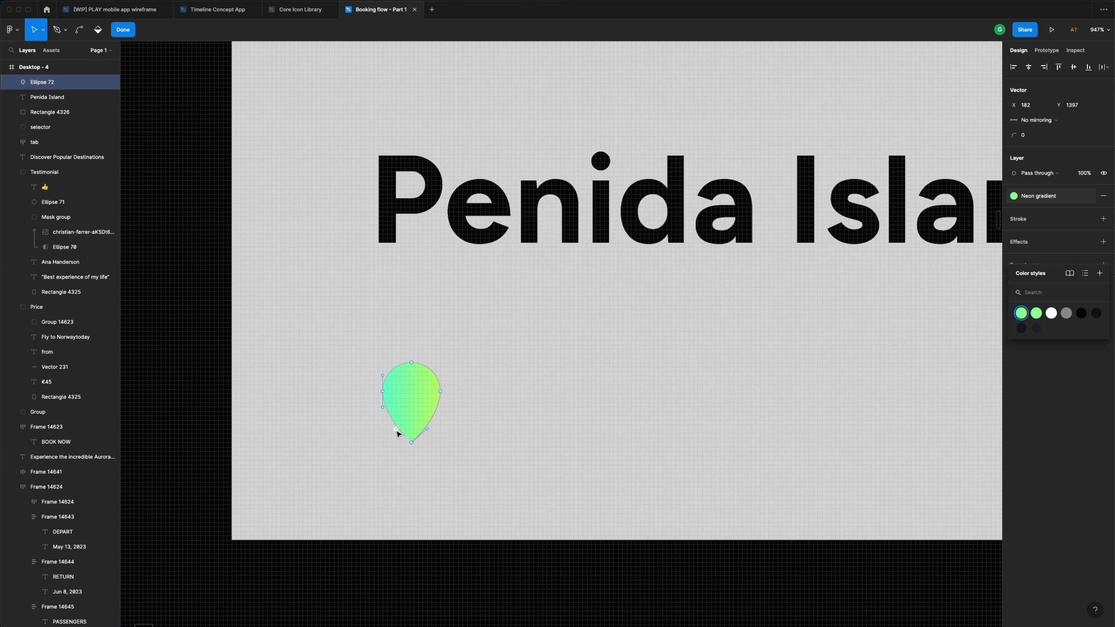
click(416, 347)
key(Escape)
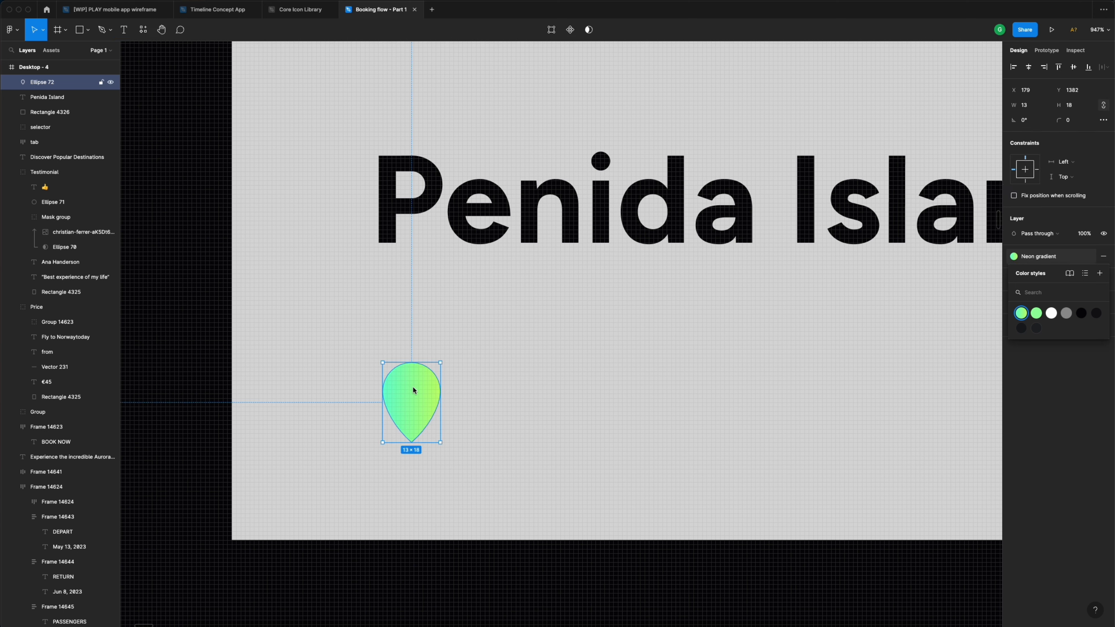
- Subtract a centred small circle from the pin to hollow it, then nudge the pin into place
key(o)
drag(396, 376, 420, 402)
drag(413, 388, 397, 377)
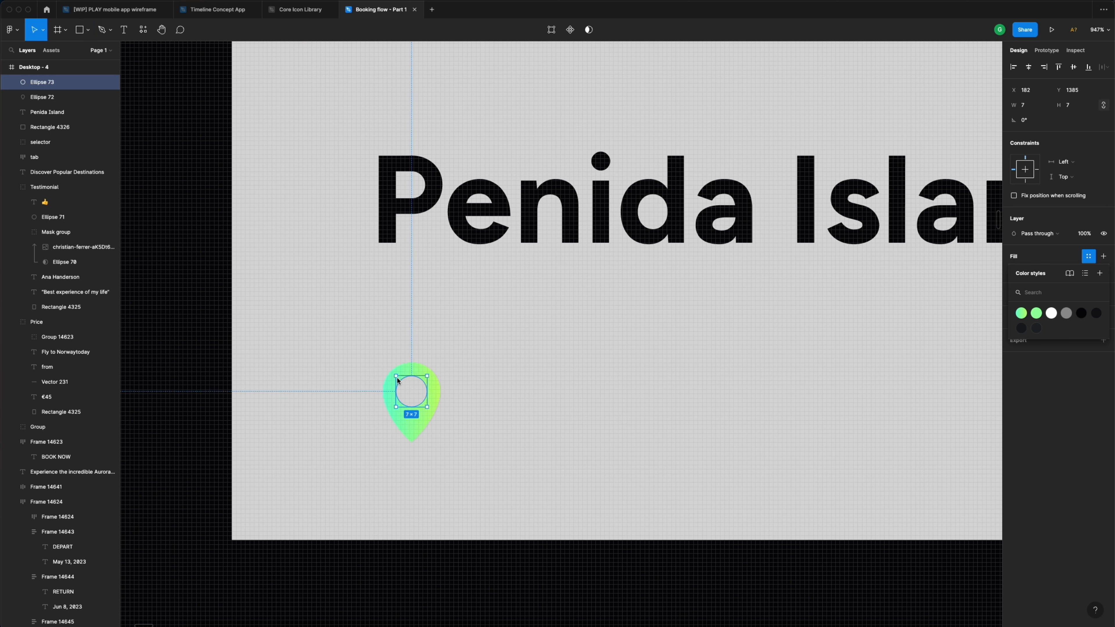
shift+click(412, 371)
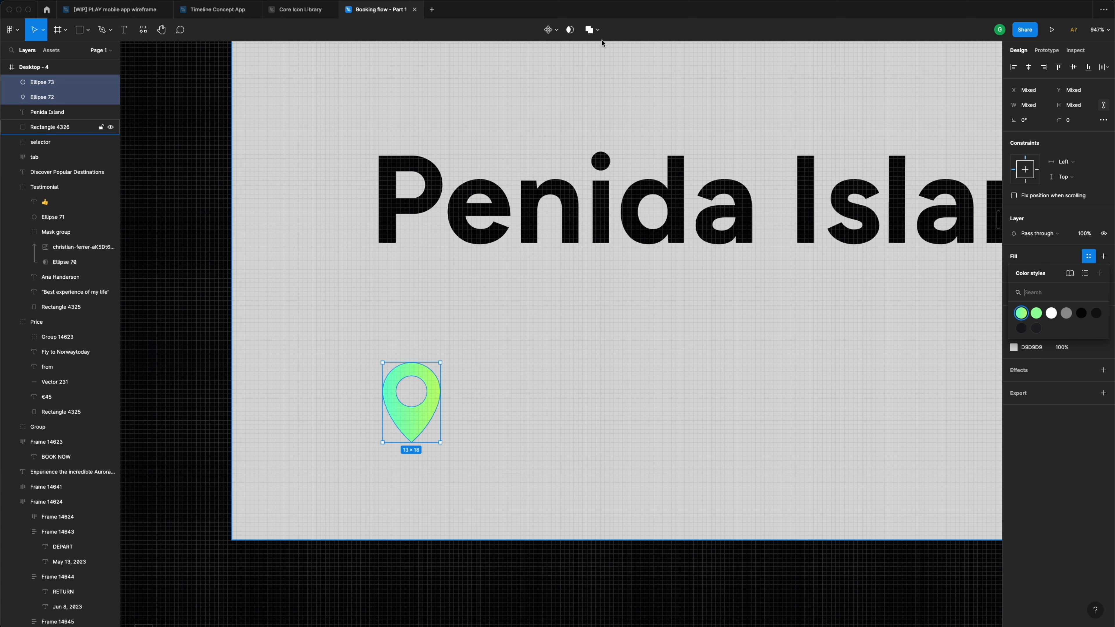
click(598, 31)
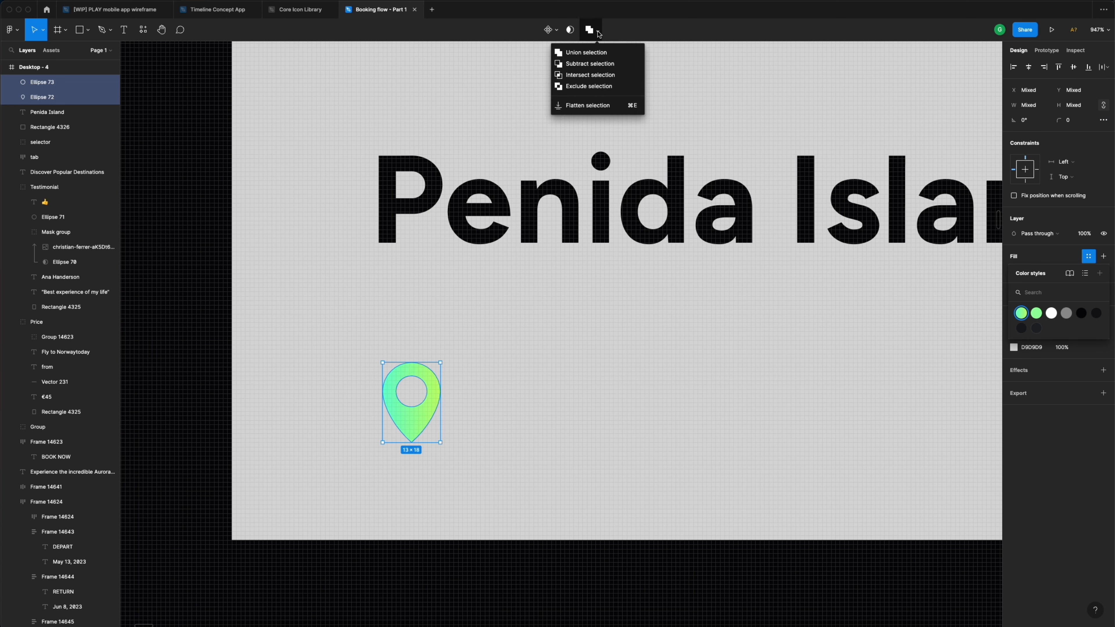
click(591, 65)
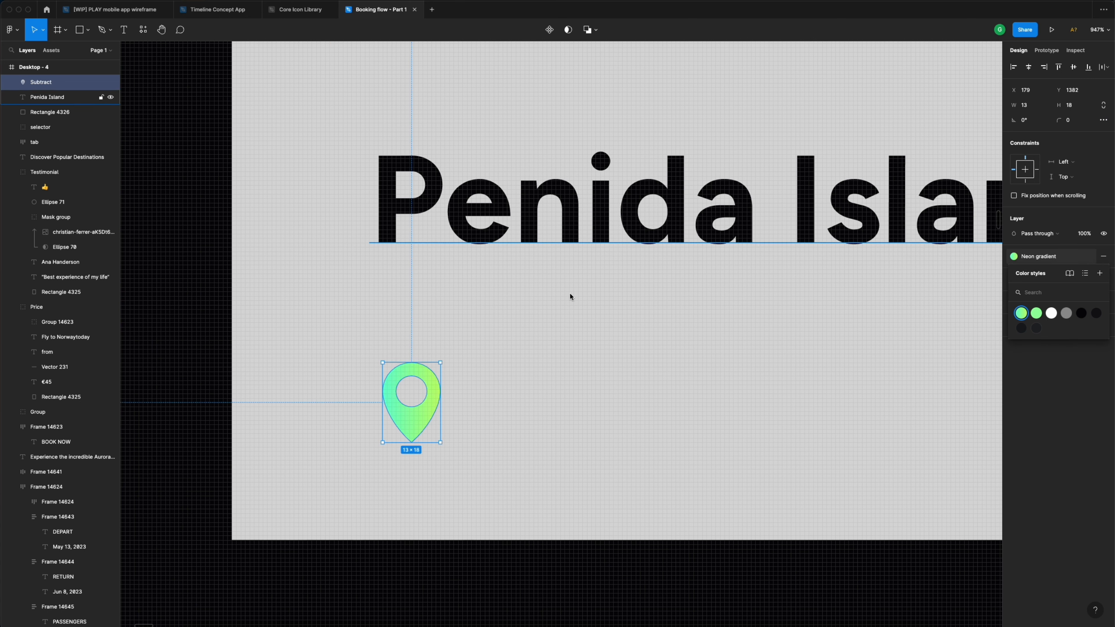
scroll(448, 374, down, 5)
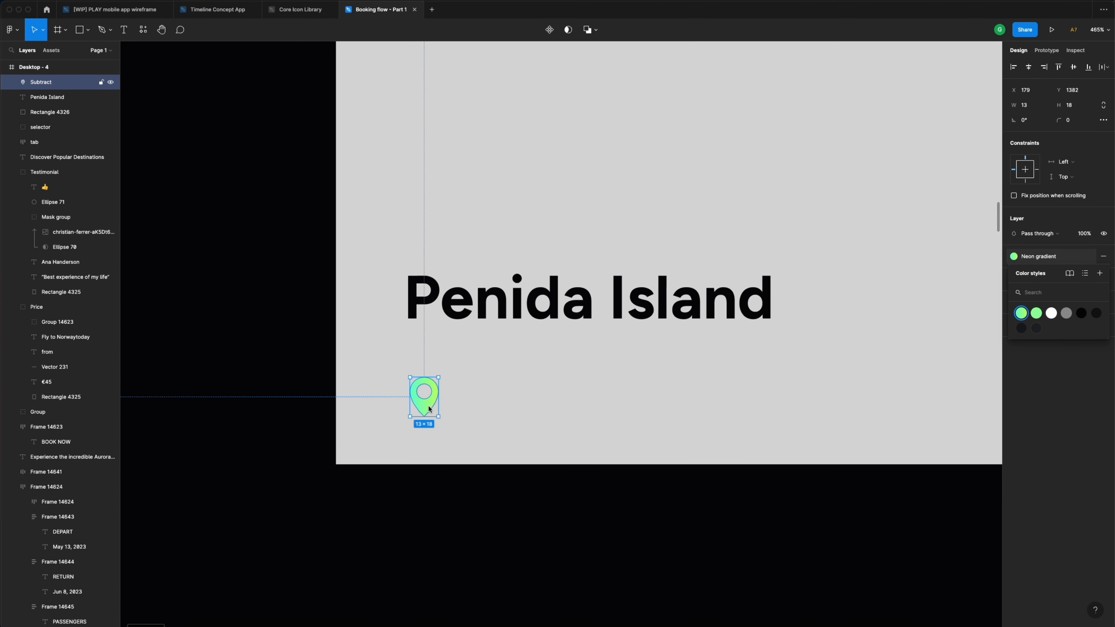
drag(429, 405, 424, 393)
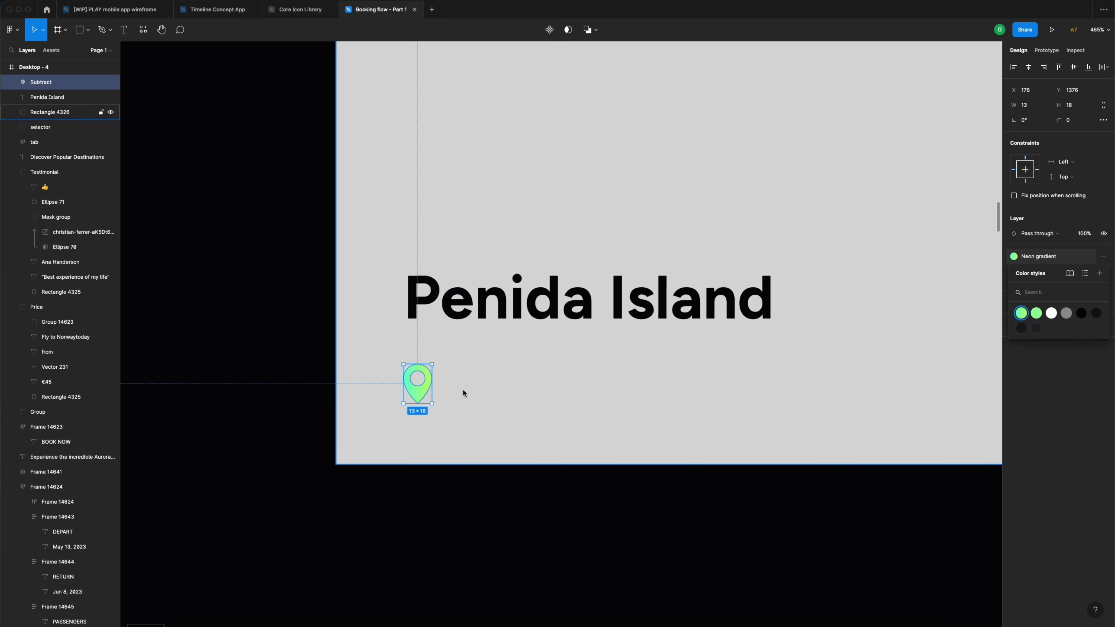
- Add an 'Indonesia' text label beside the neon pin
click(465, 390)
key(t)
click(456, 386)
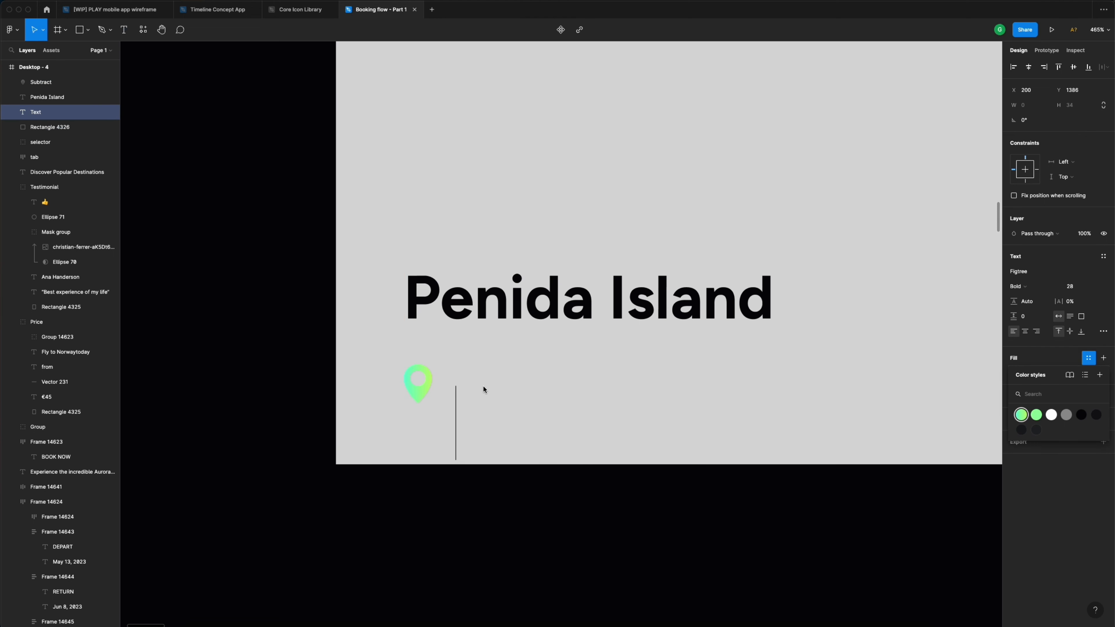
scroll(483, 386, down, 3)
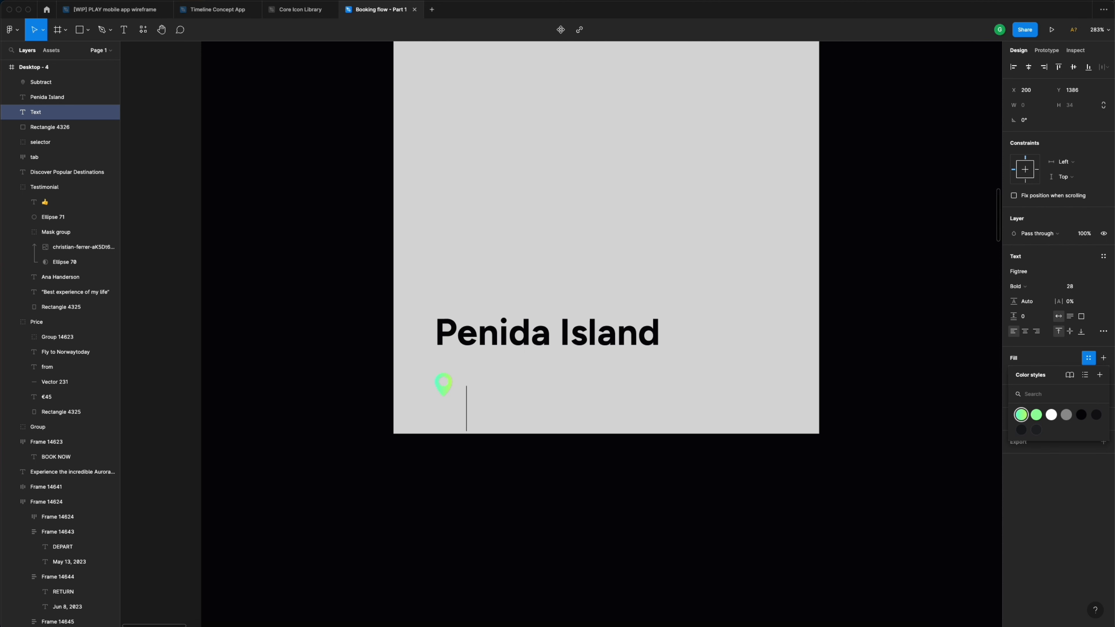
text(Indonesia)
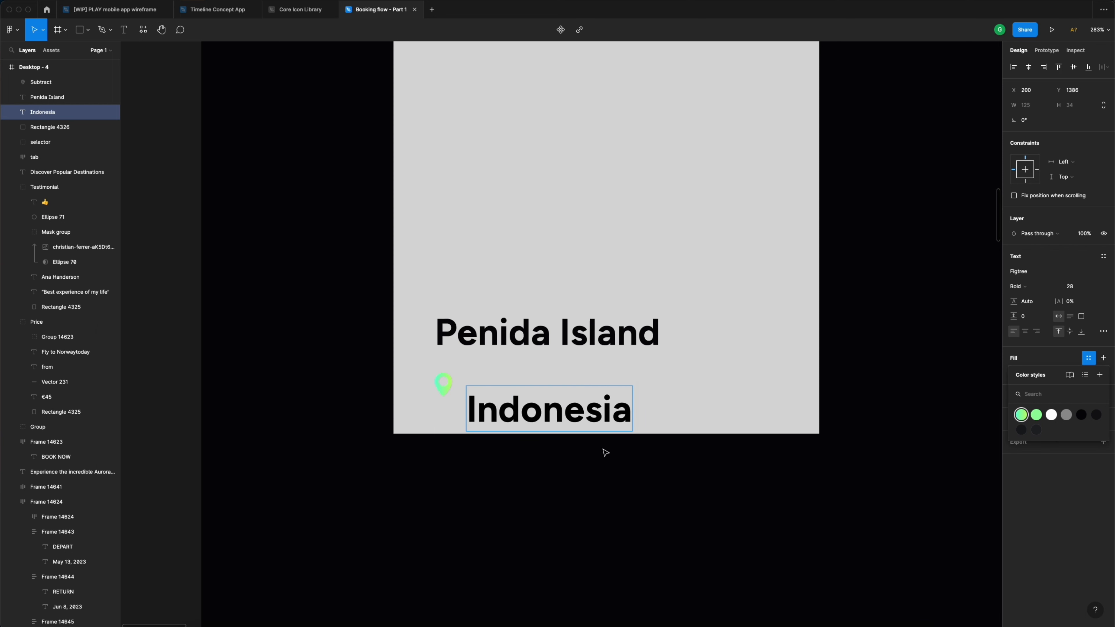
key(Escape)
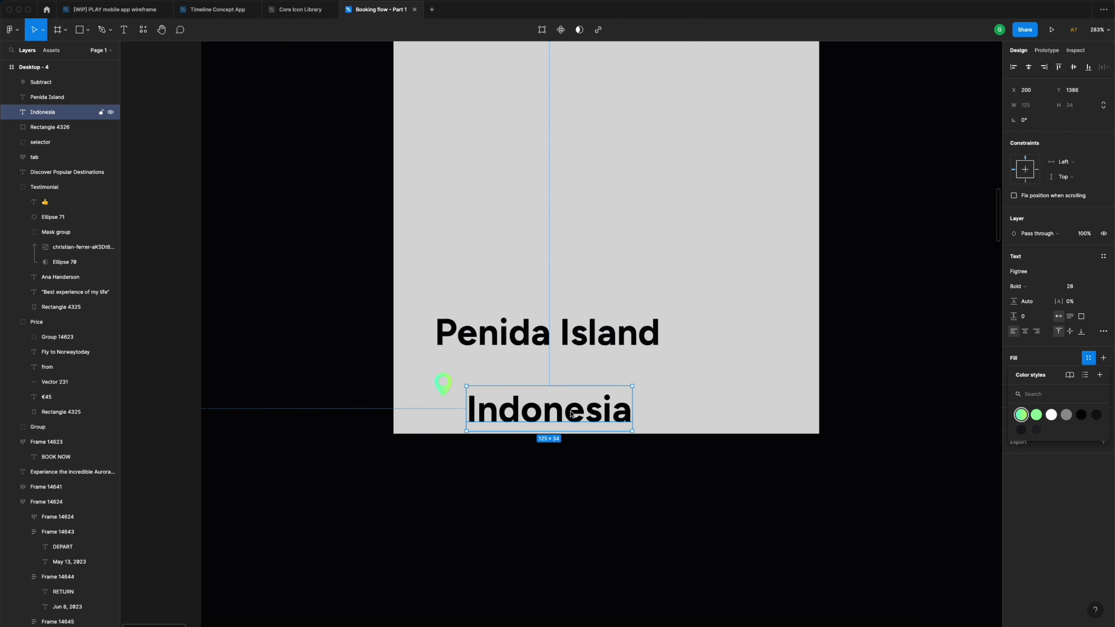
- Set Indonesia to font size 15, Regular weight, and align it level with the pin
click(1078, 290)
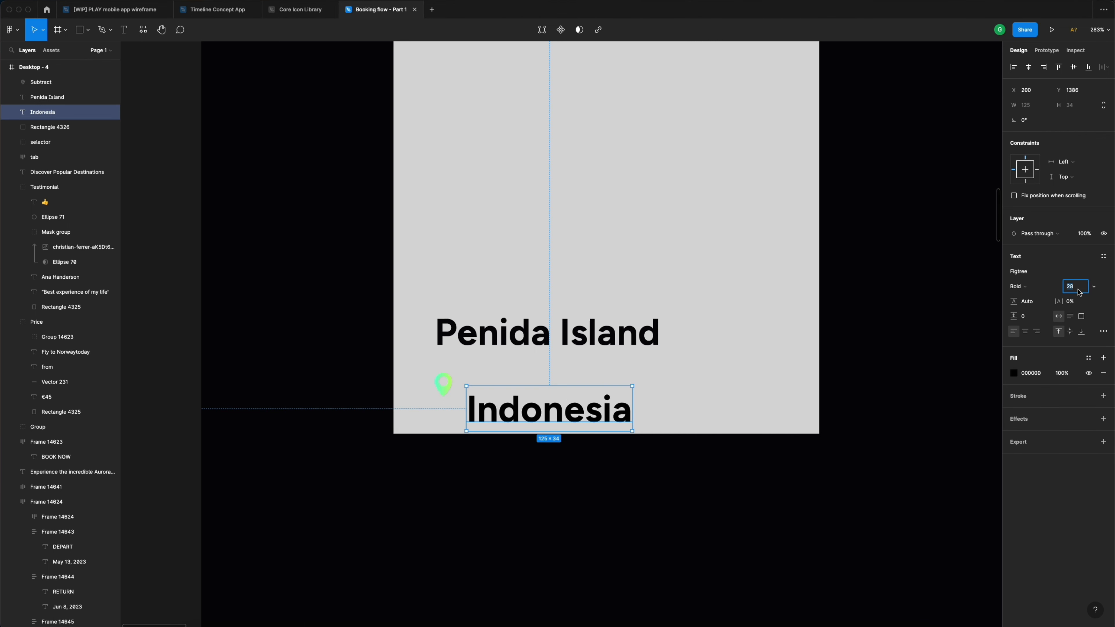
text(15)
key(Return)
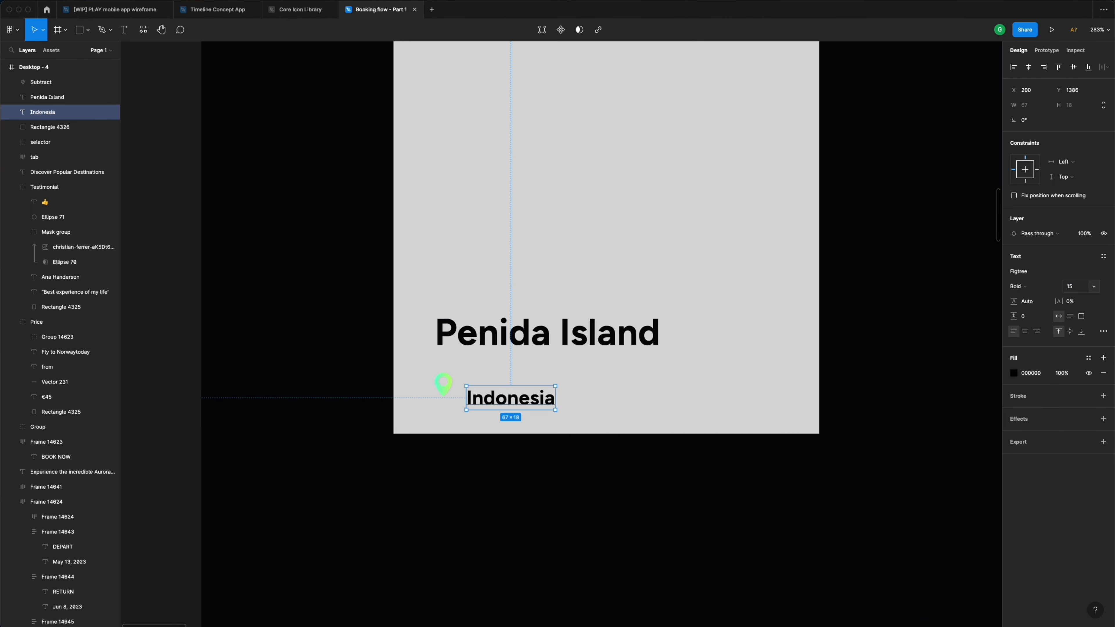
click(1027, 286)
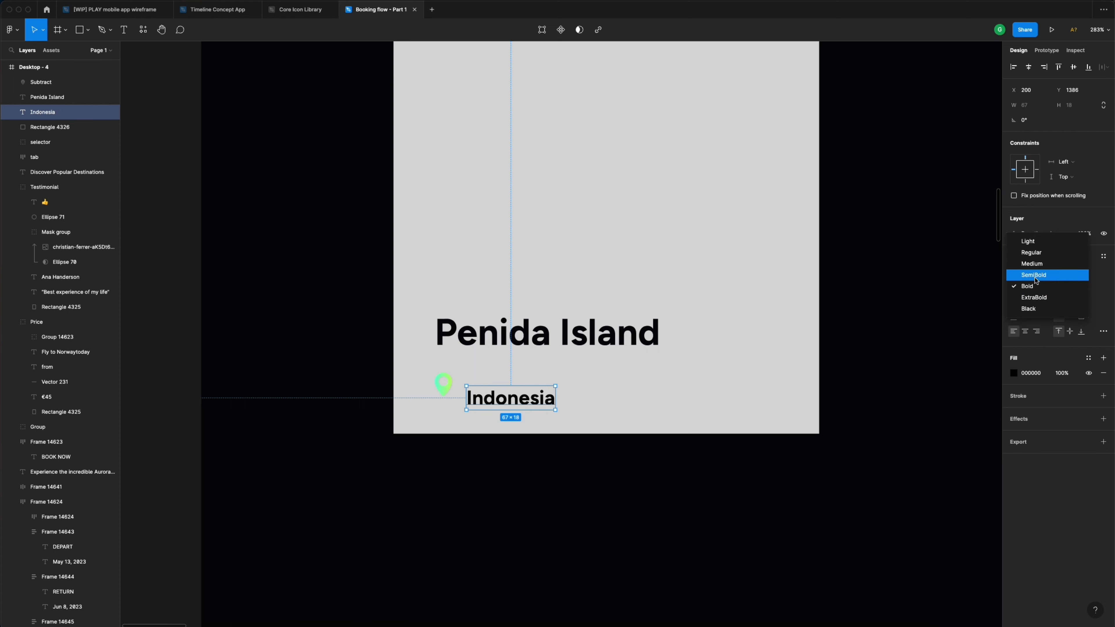
click(1039, 254)
drag(488, 405, 491, 390)
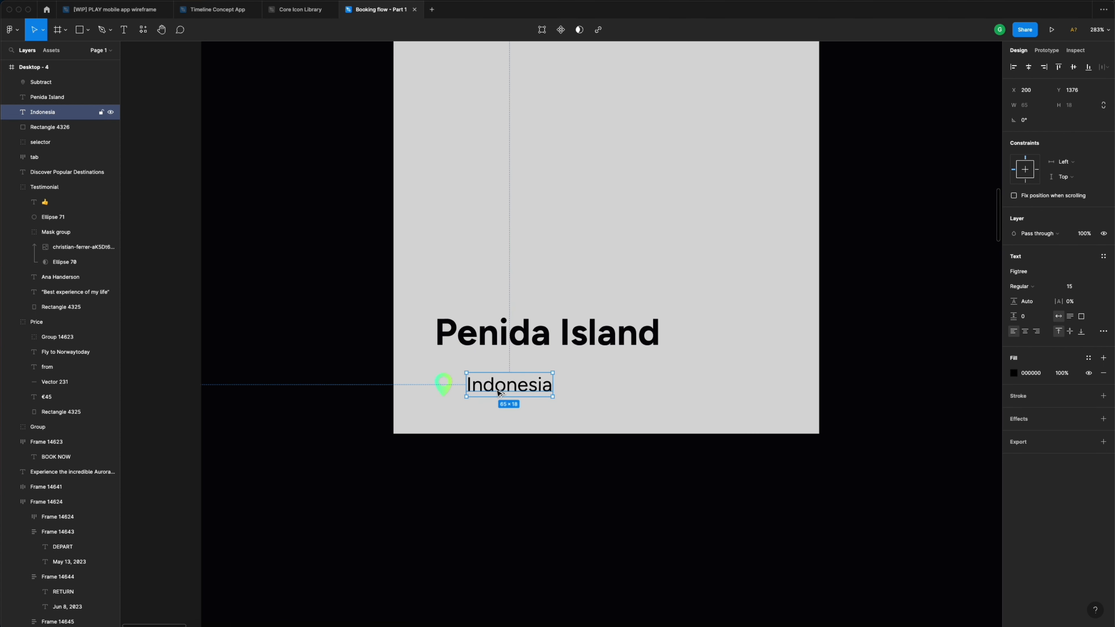
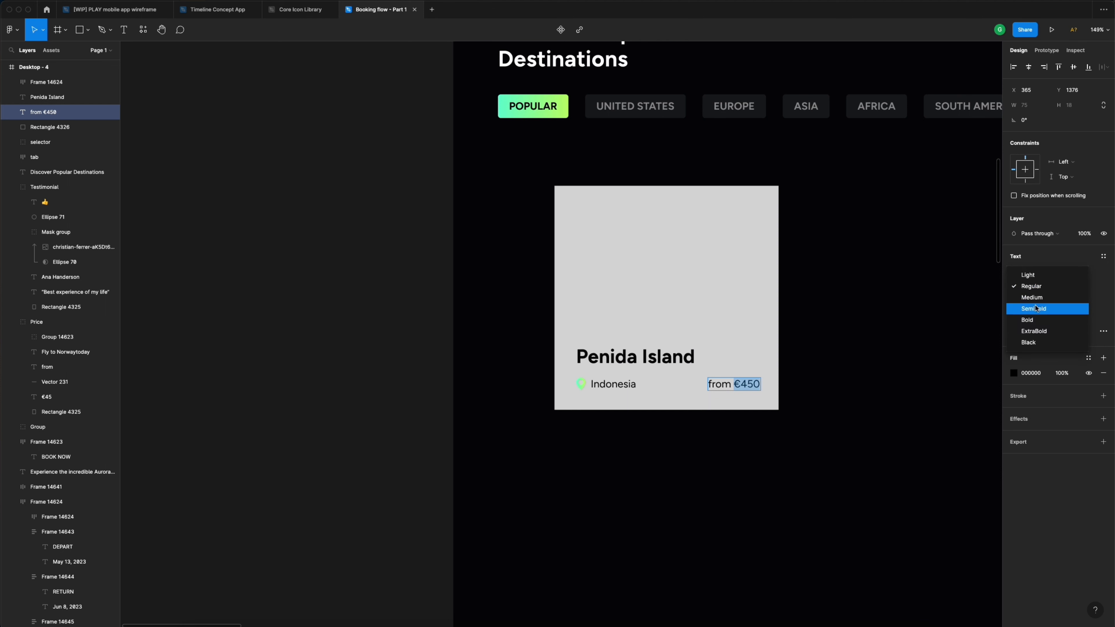
- Make €450 SemiBold and wrap it with the Indonesia label in an auto layout row
click(1032, 322)
key(Escape)
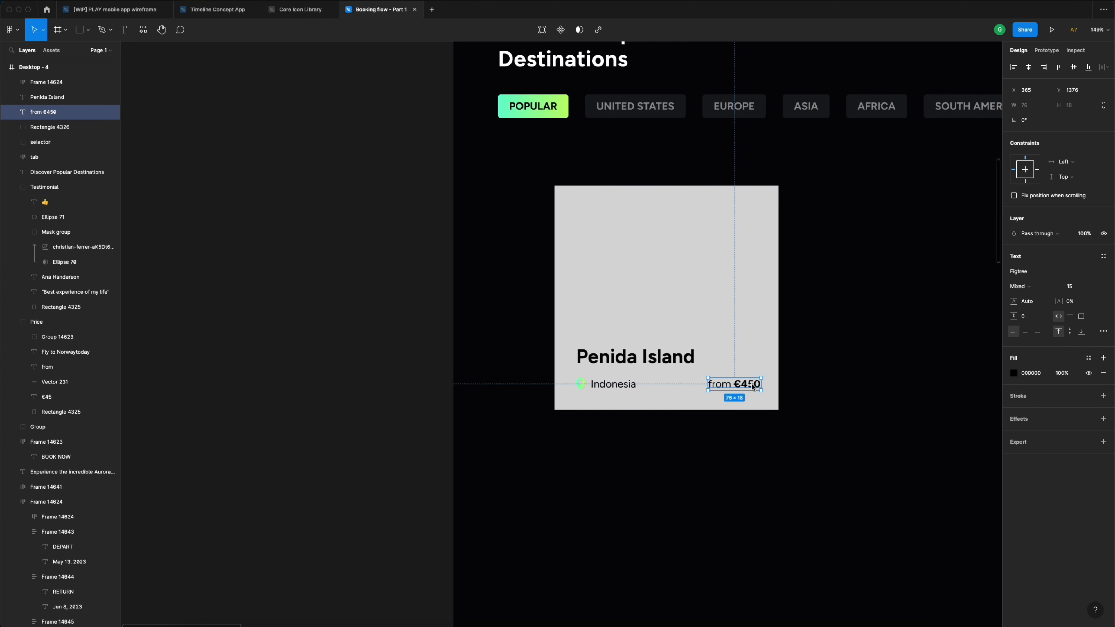
shift+click(620, 386)
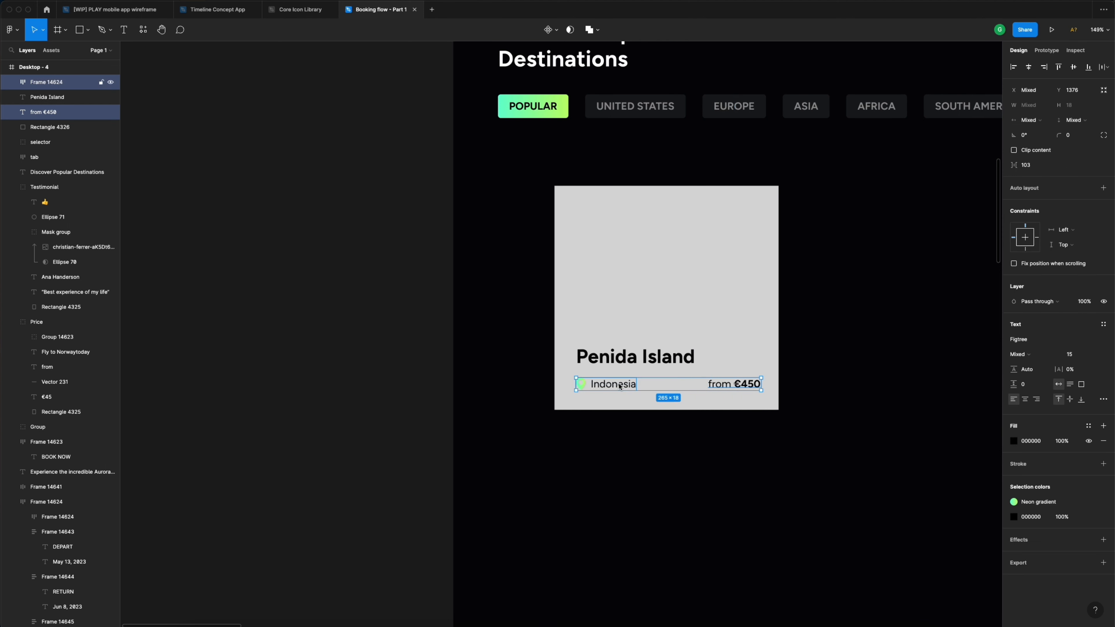
click(1104, 189)
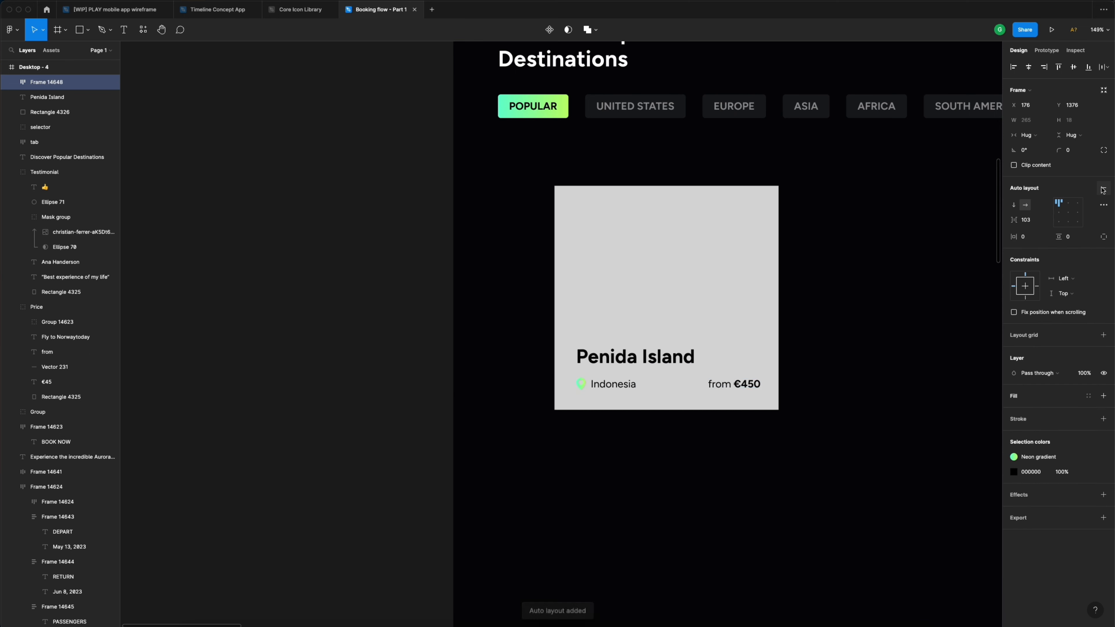
- Give the 265-wide row Space between spacing, then select all the card's layers
click(1104, 205)
click(966, 285)
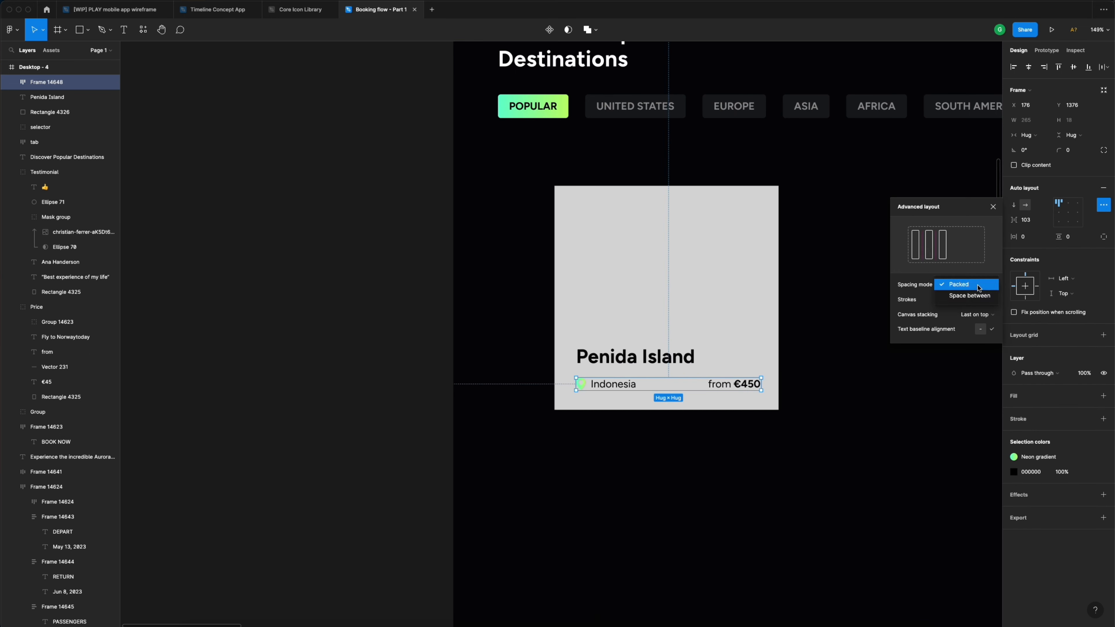
click(979, 295)
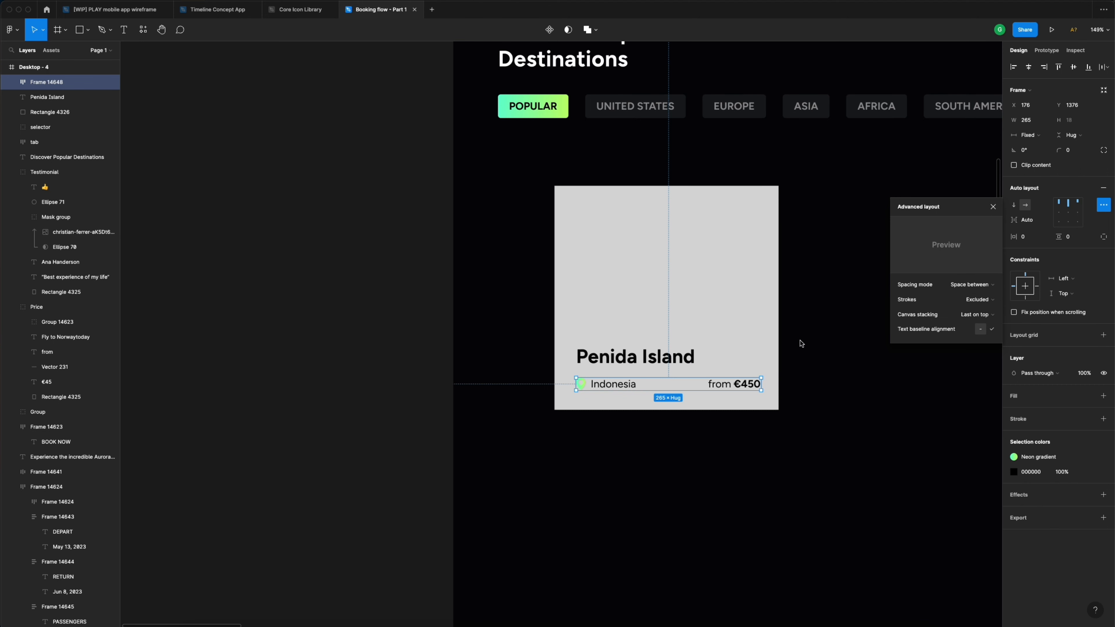
click(790, 344)
click(660, 363)
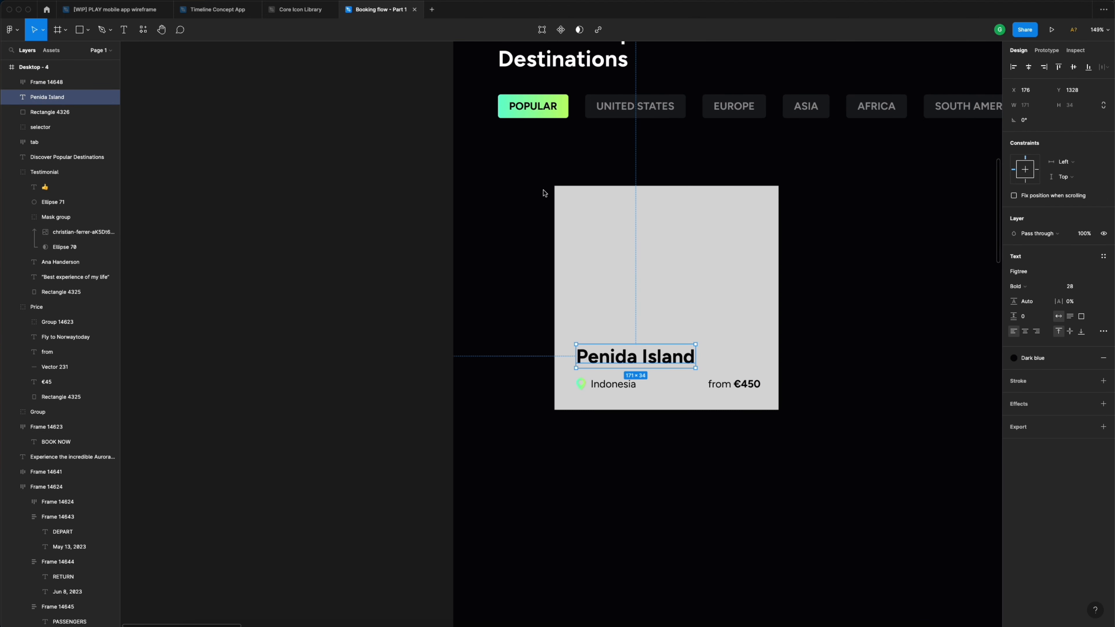
drag(542, 182, 786, 424)
scroll(786, 425, down, 5)
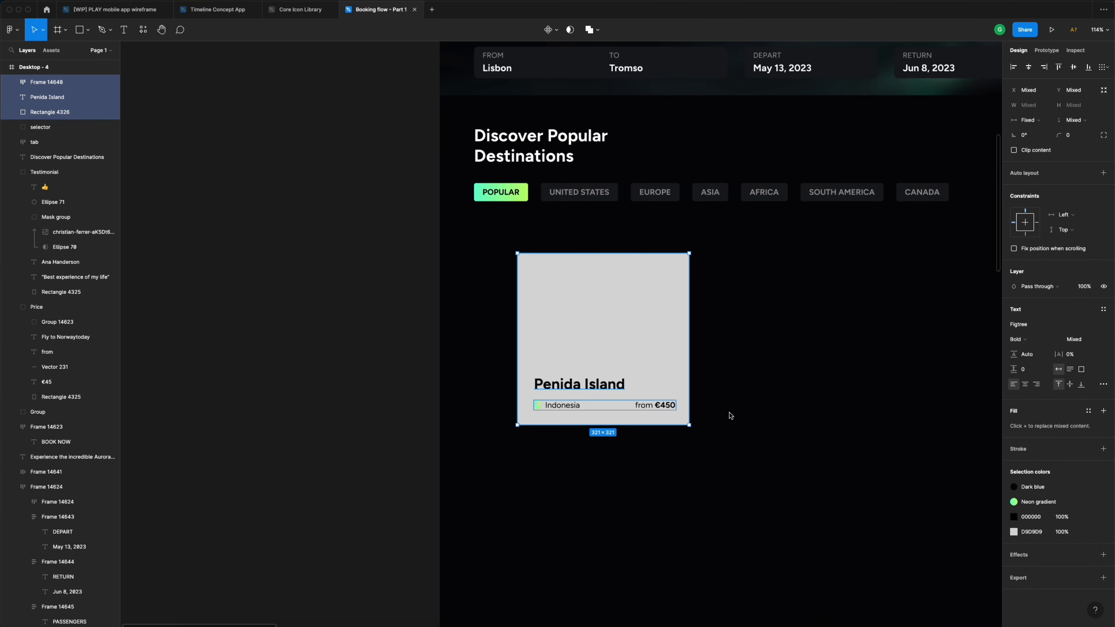
- Wrap the card's layers in a full-height auto layout frame with content aligned bottom-left
drag(511, 243, 714, 440)
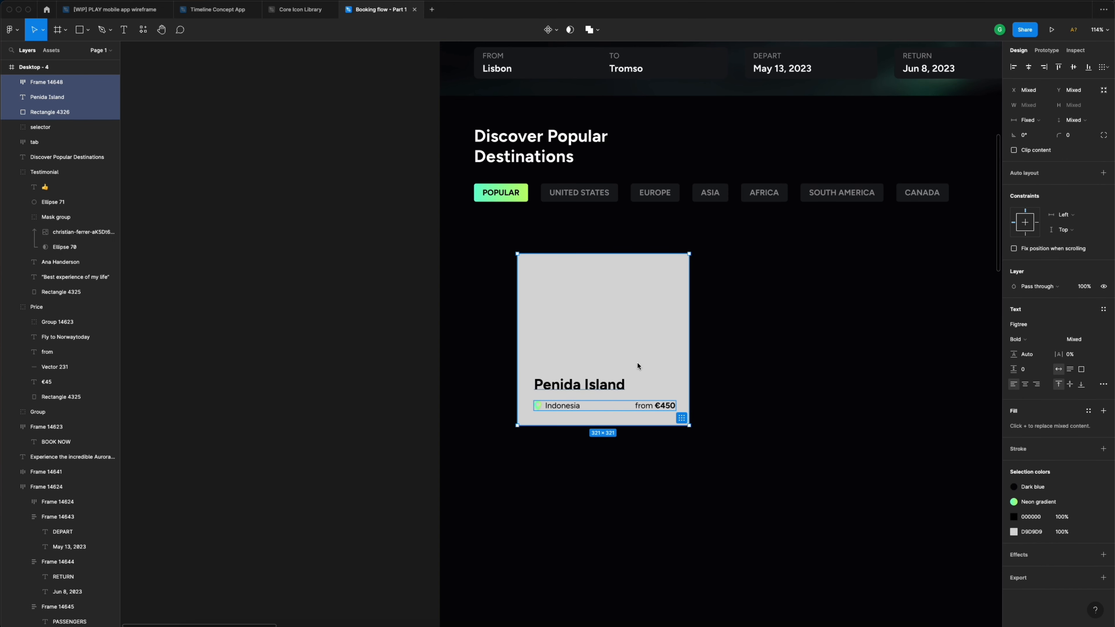
click(1103, 173)
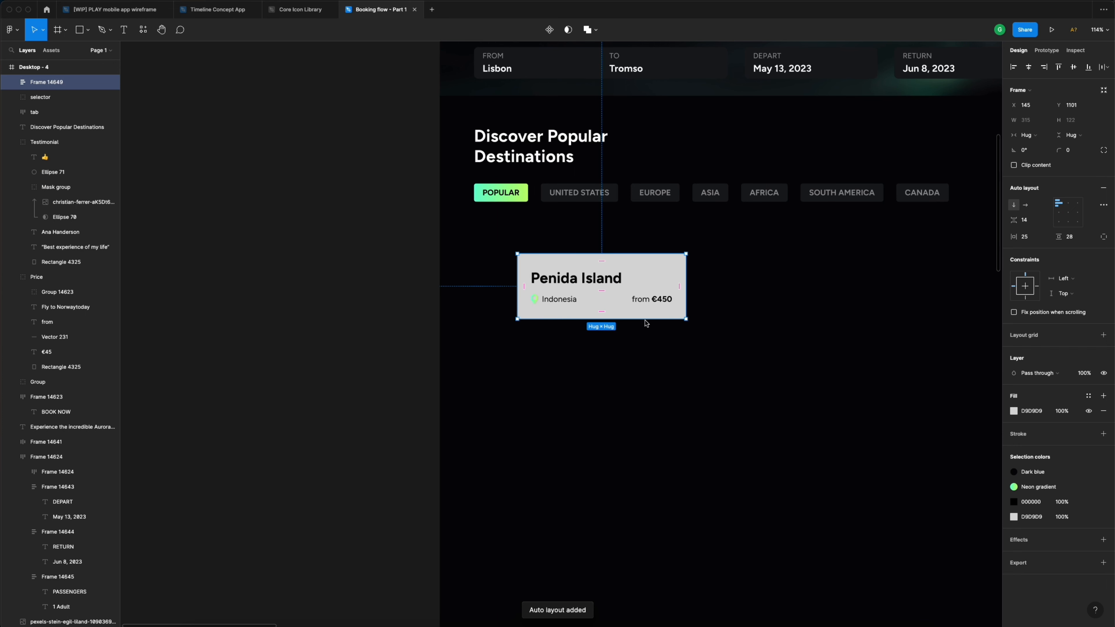
drag(646, 324, 650, 429)
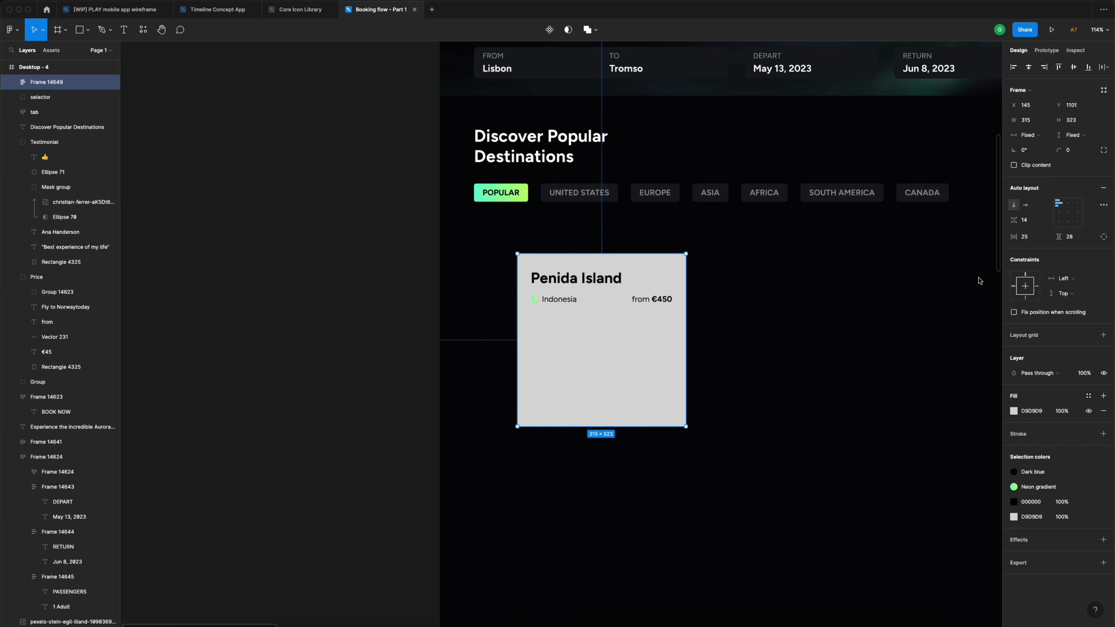
click(1070, 223)
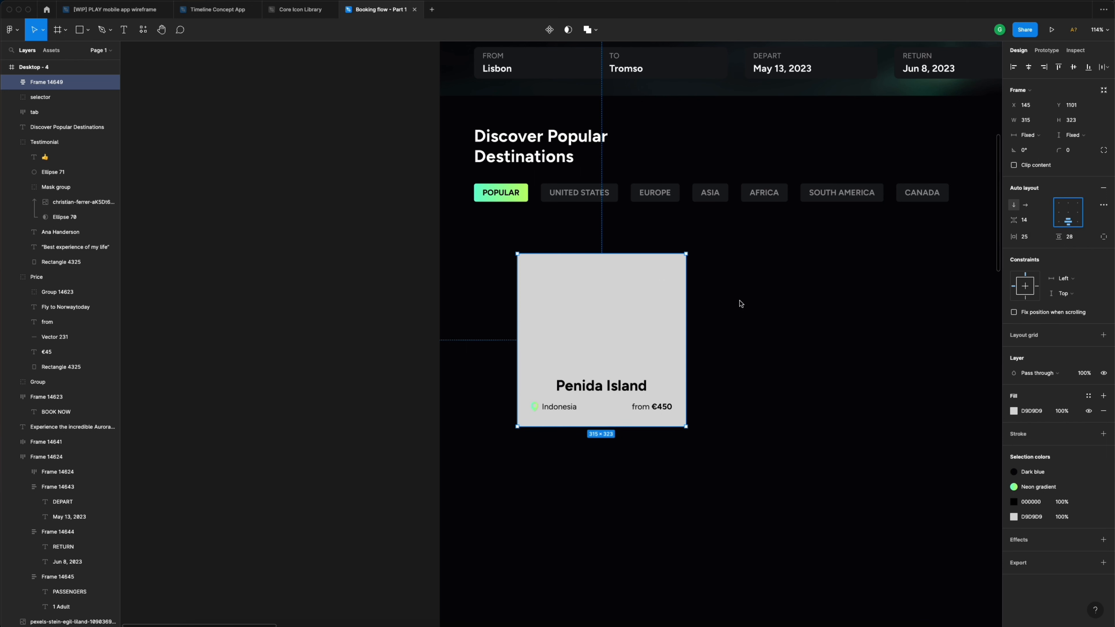
click(1058, 222)
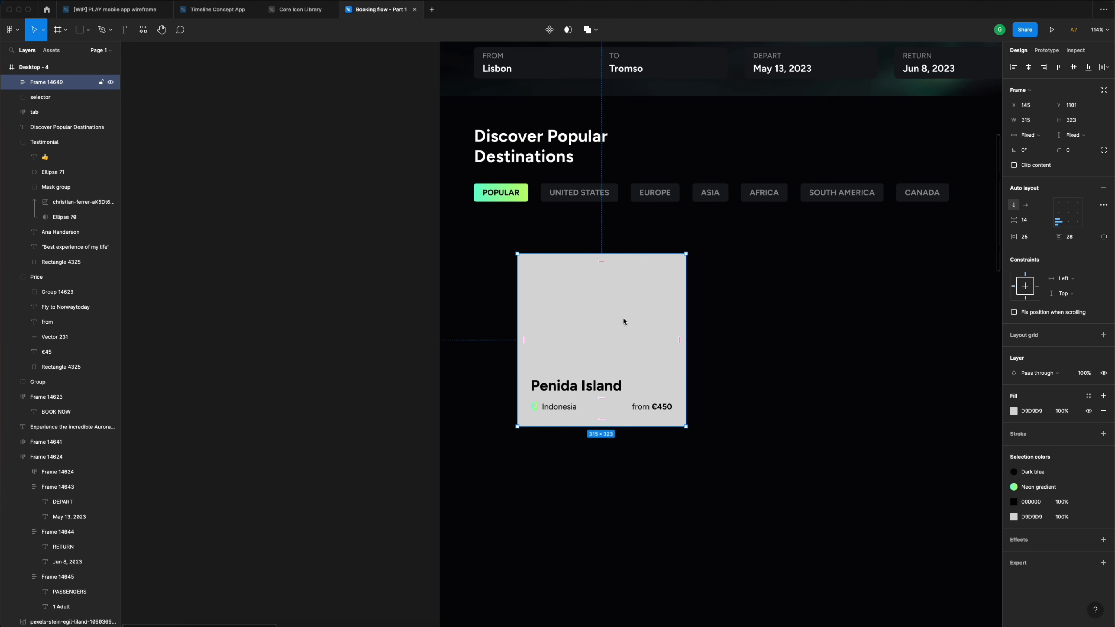
- Set the card's padding to 24 horizontally and vertically and move it to X 64, Y 1081
click(1038, 237)
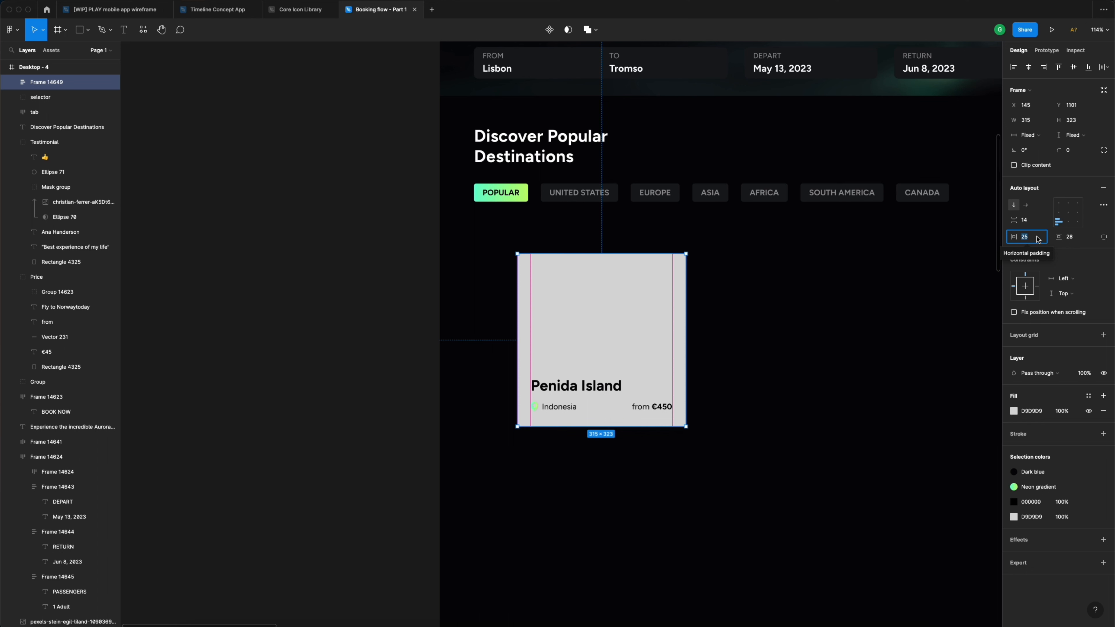
text(2)
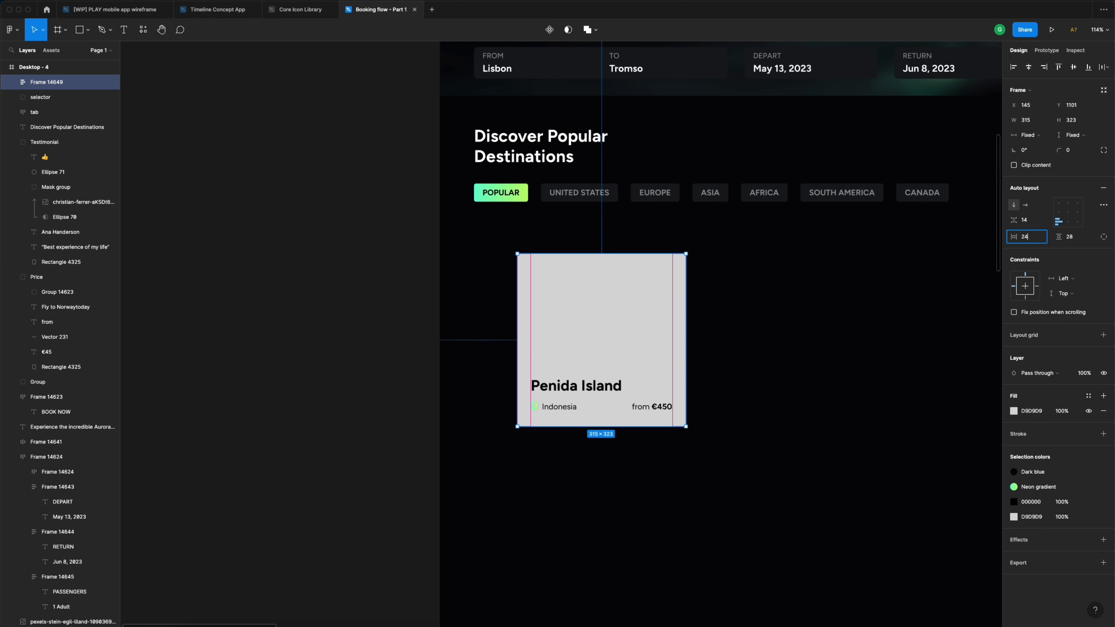
key(Tab)
text(24)
key(Return)
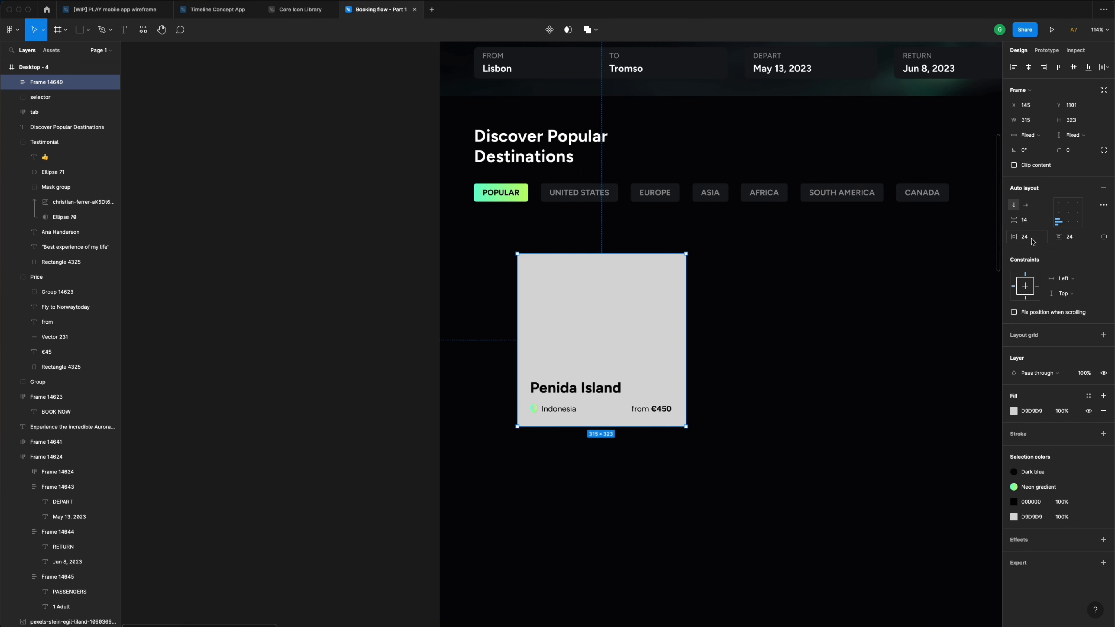
drag(594, 311, 560, 306)
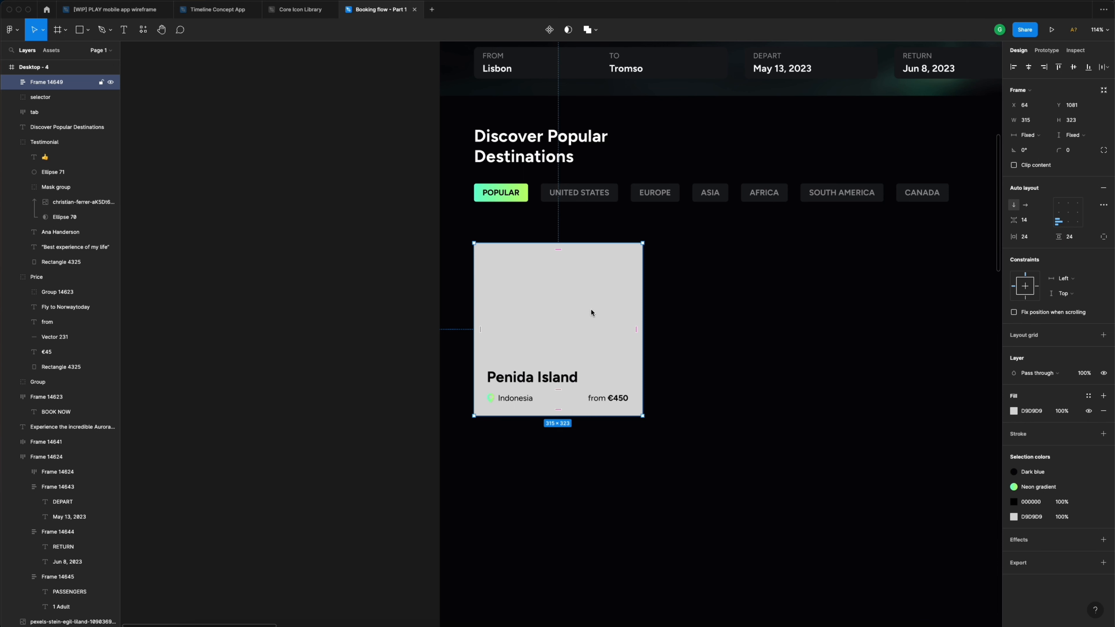
- Change the card's grey solid fill to the turquoise bay photo from the UiDive - Booking flow folder
click(1014, 411)
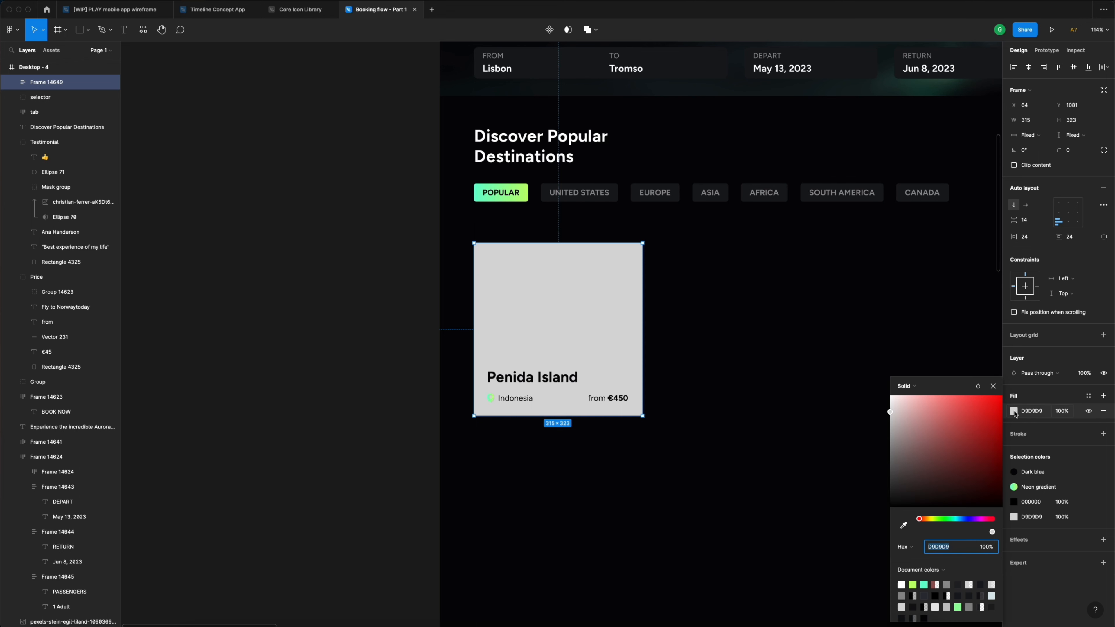
click(917, 386)
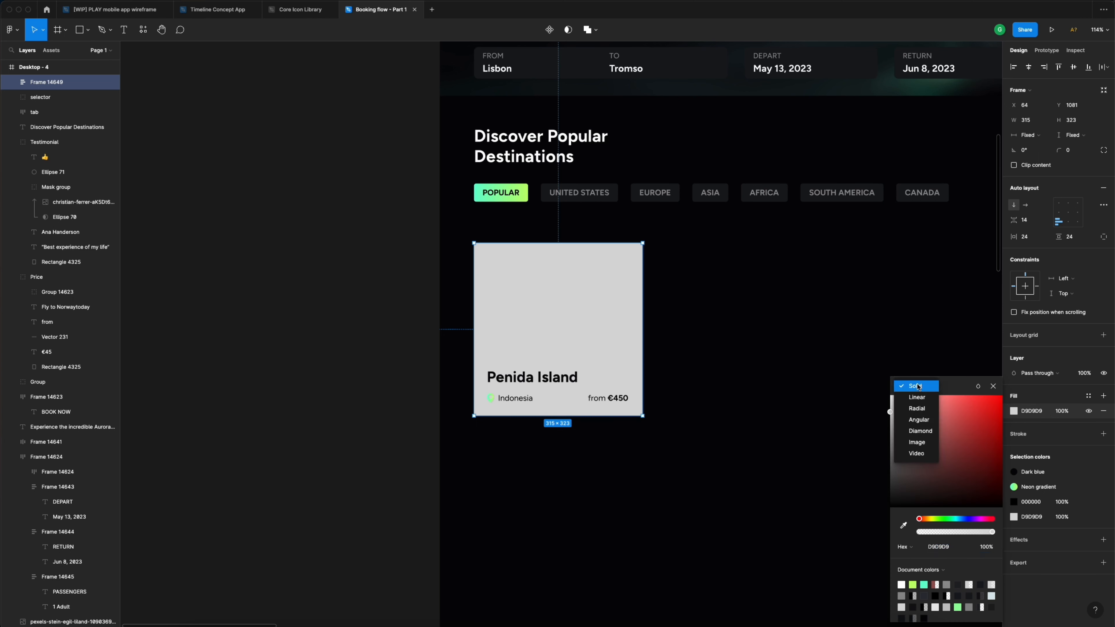
click(925, 443)
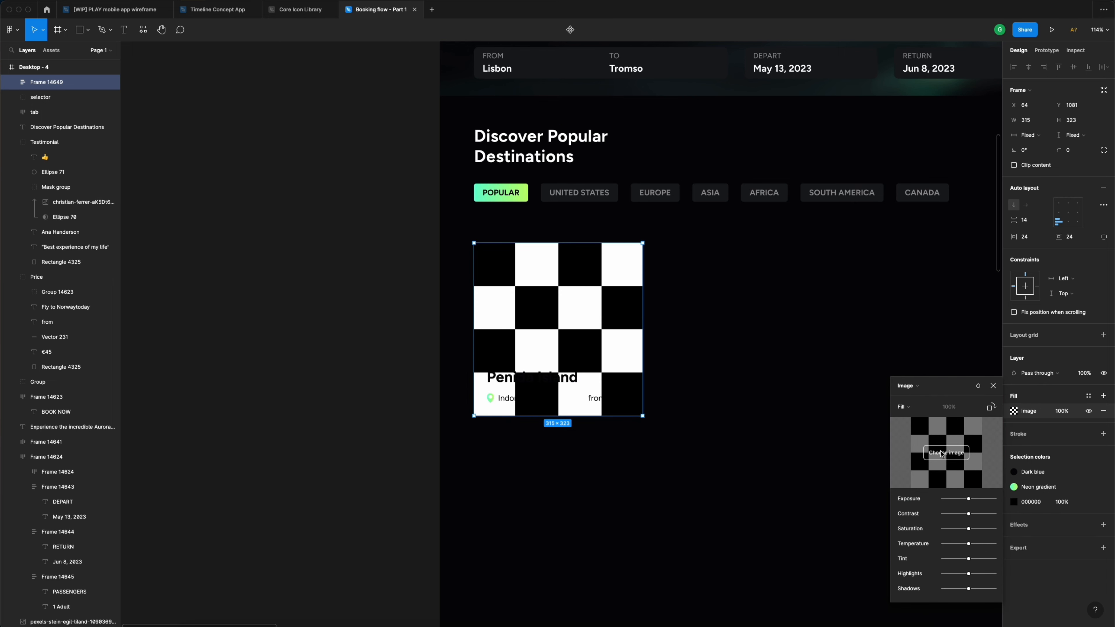
click(954, 456)
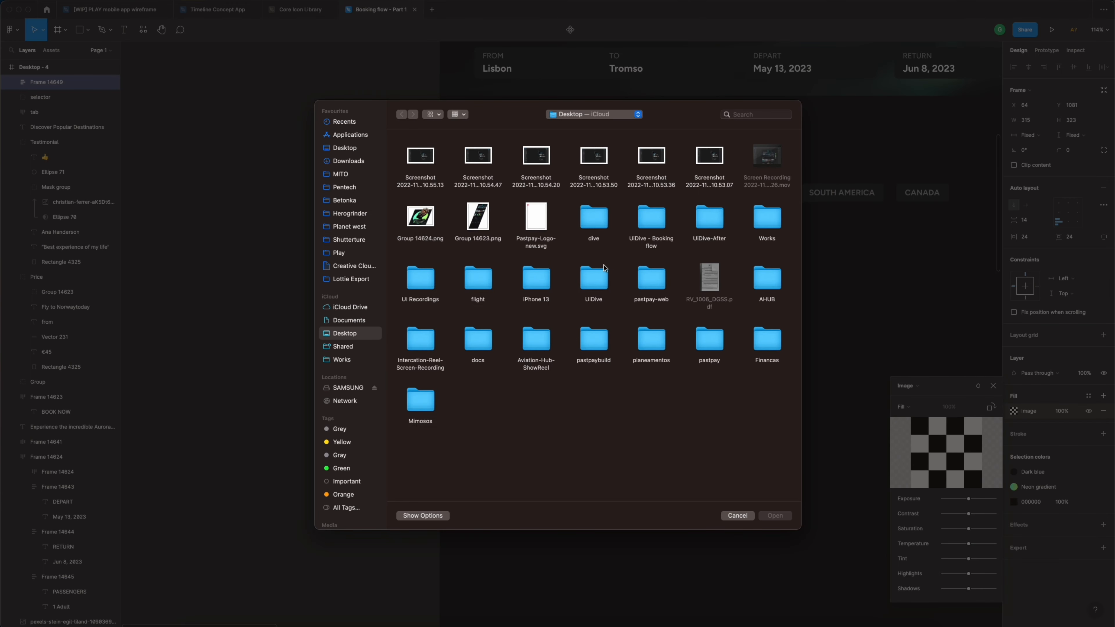
double_click(649, 222)
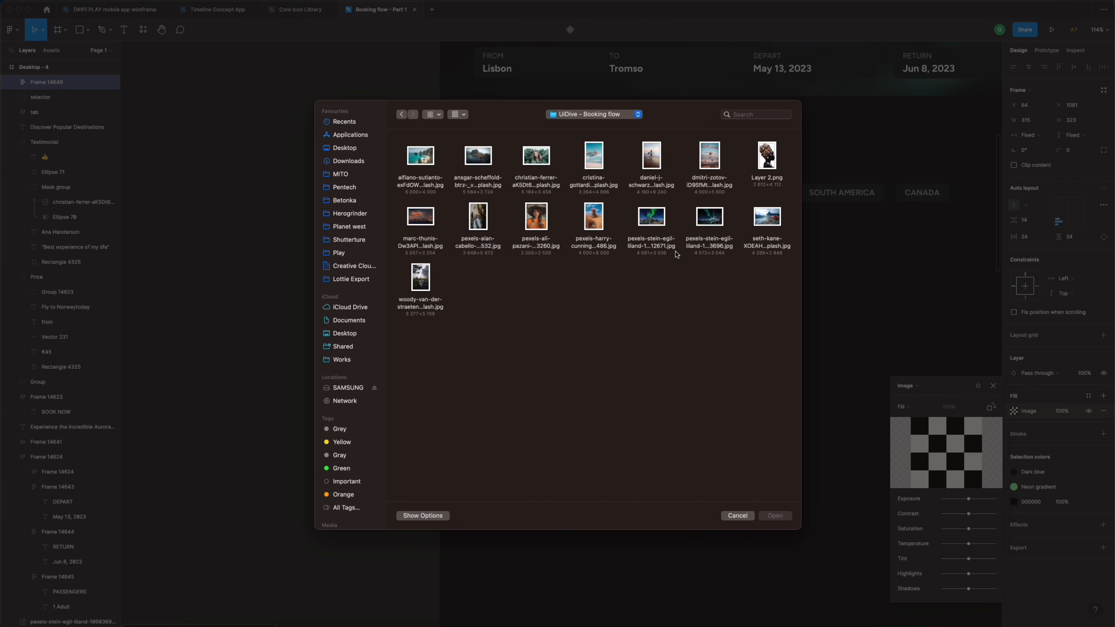
click(421, 158)
click(776, 516)
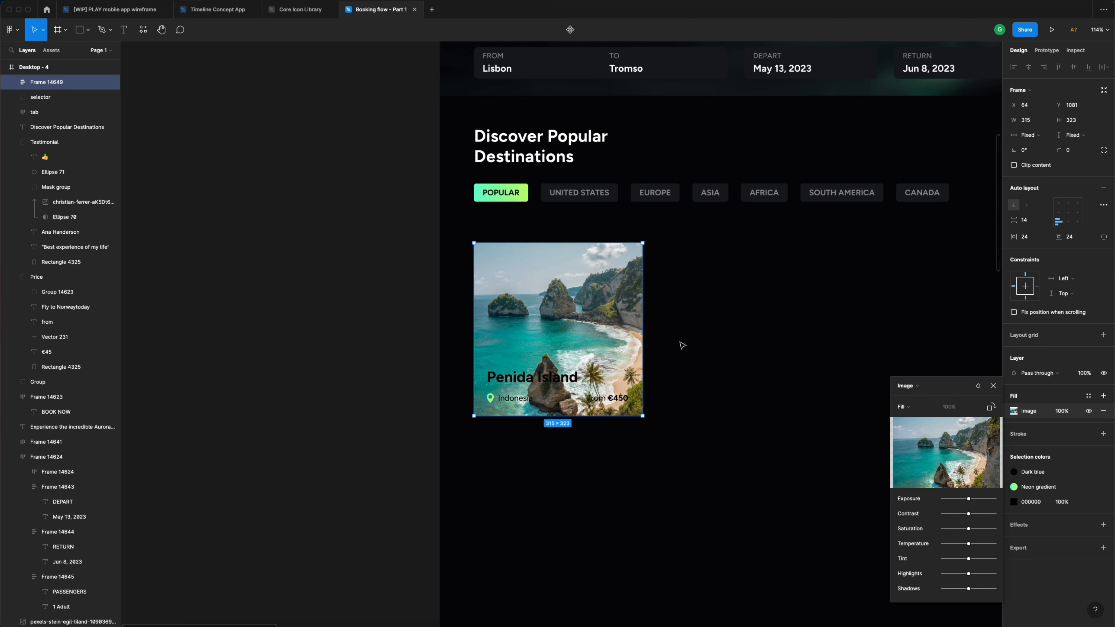
- Make the Penida Island title and the remaining black card text white
click(993, 386)
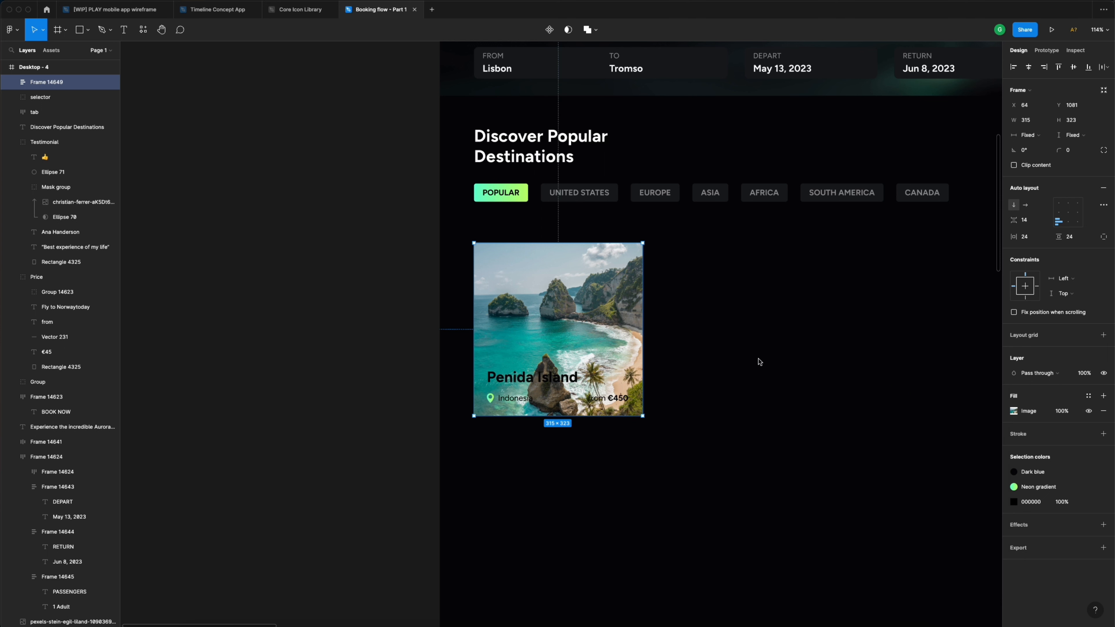
click(1046, 474)
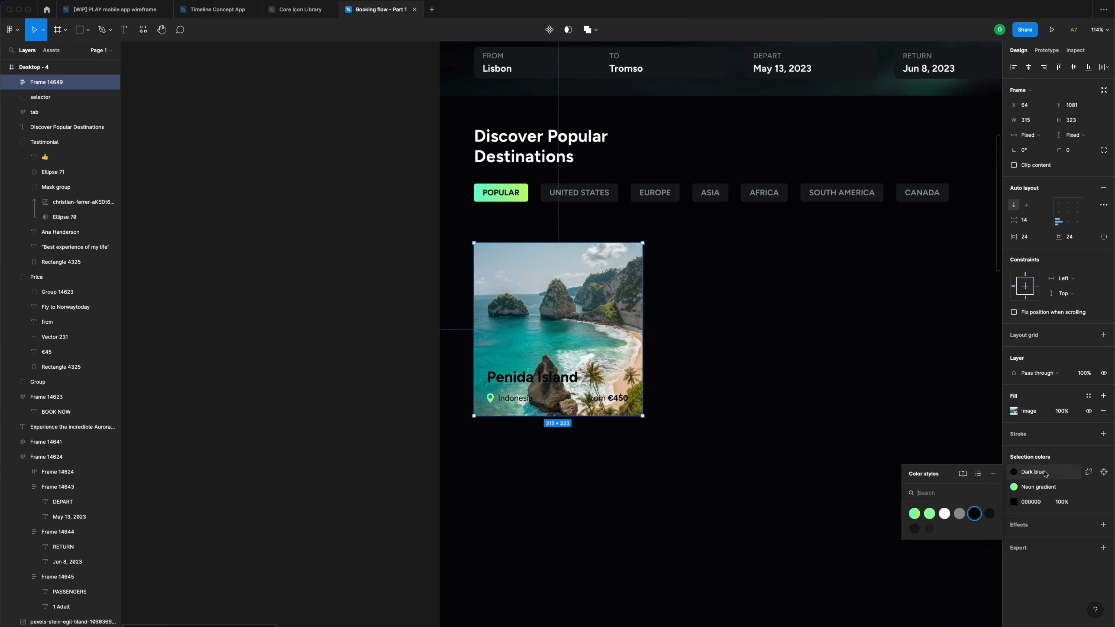
click(945, 513)
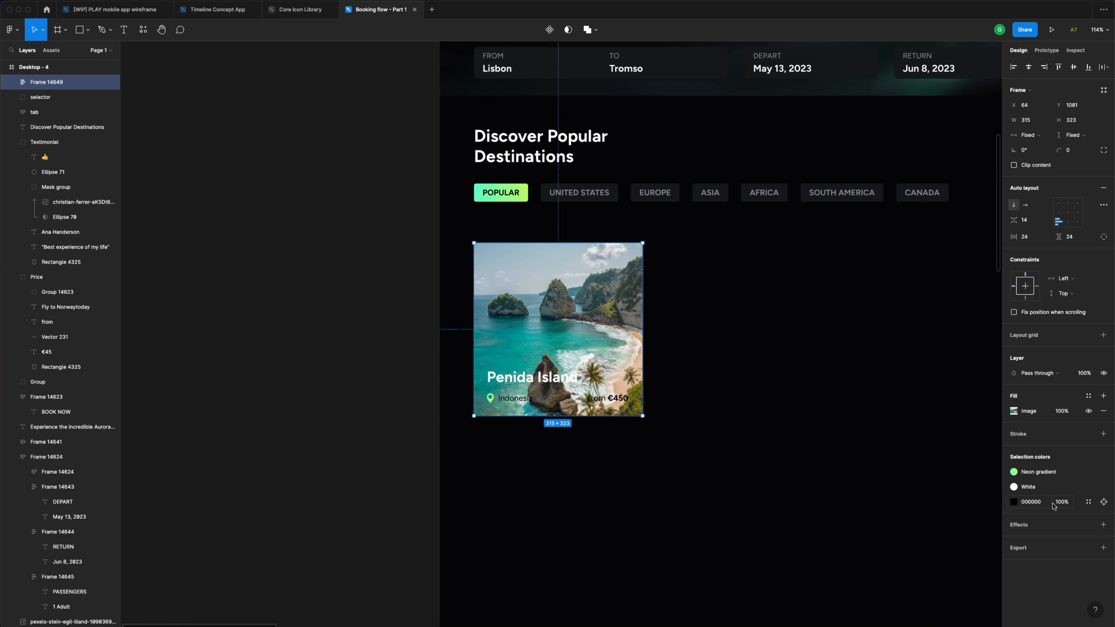
click(1089, 502)
click(945, 543)
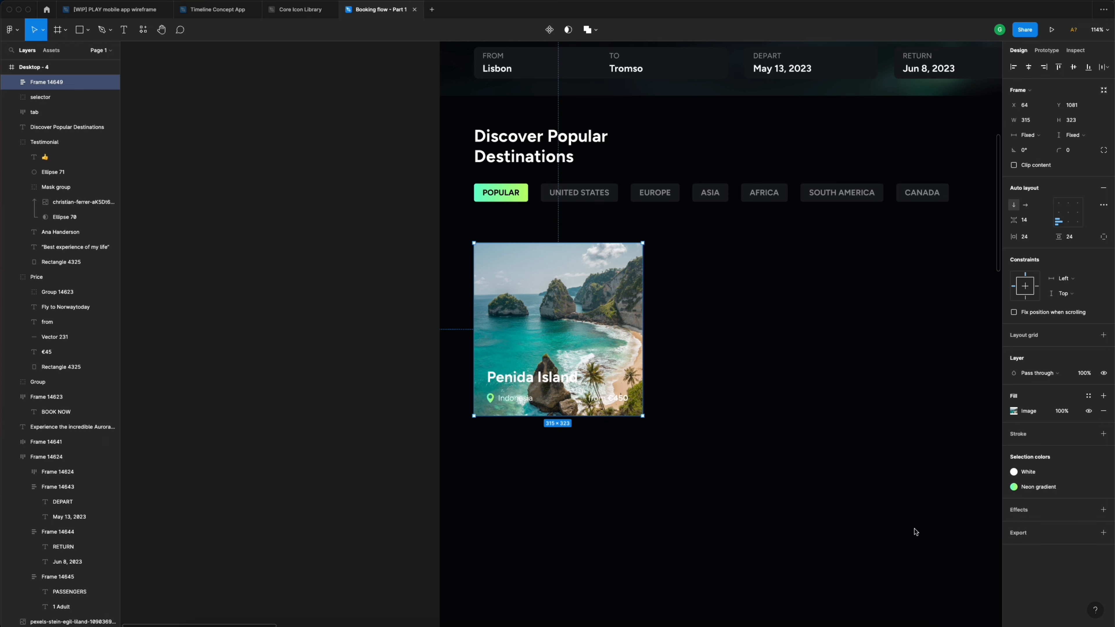
click(696, 339)
click(599, 321)
- Add a black linear gradient overlay fill, darkest toward the bottom of the card
scroll(601, 323, right, 2)
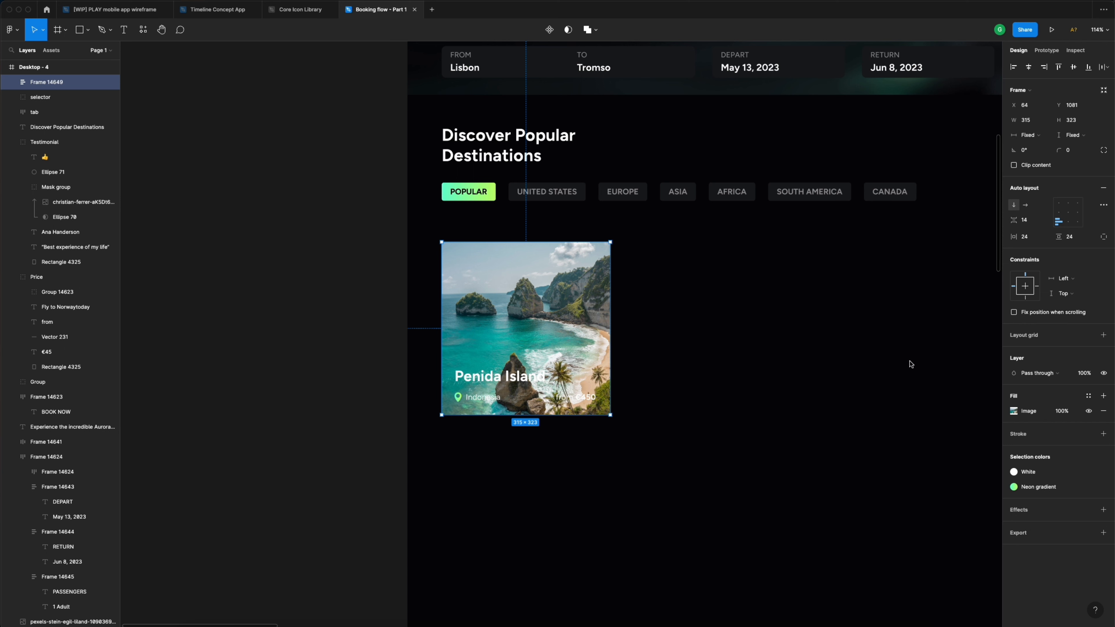
click(1104, 397)
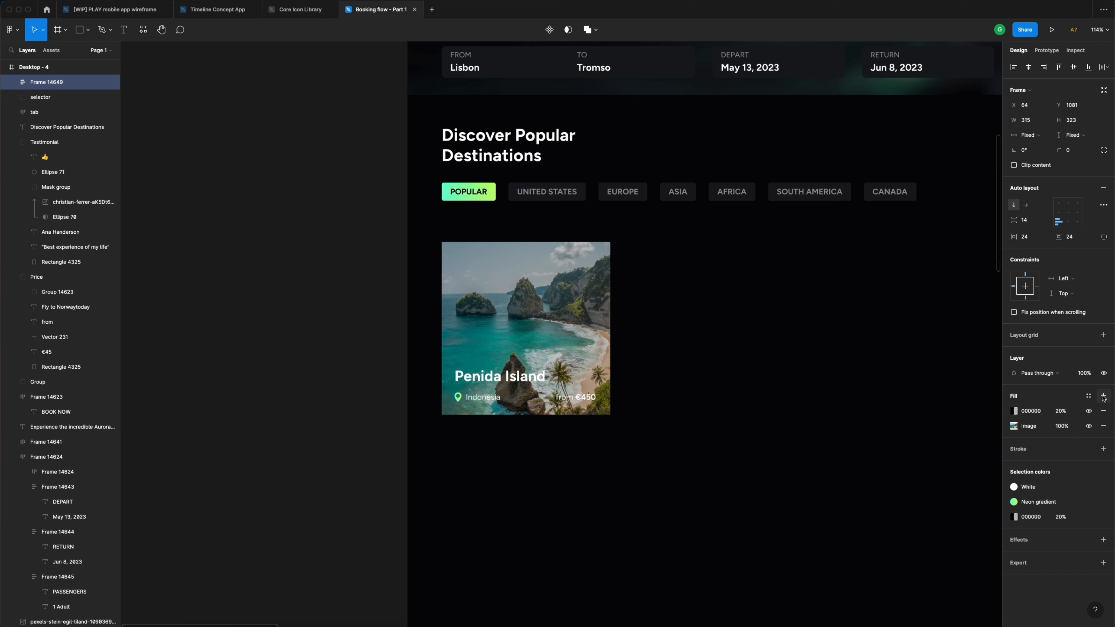
click(1017, 413)
click(906, 386)
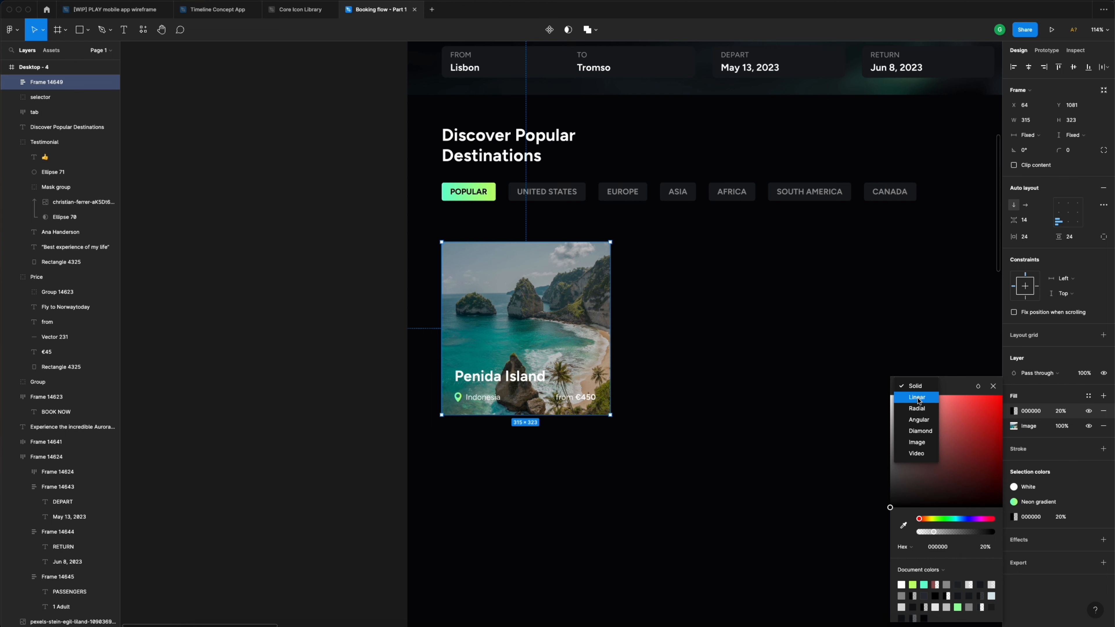
click(918, 398)
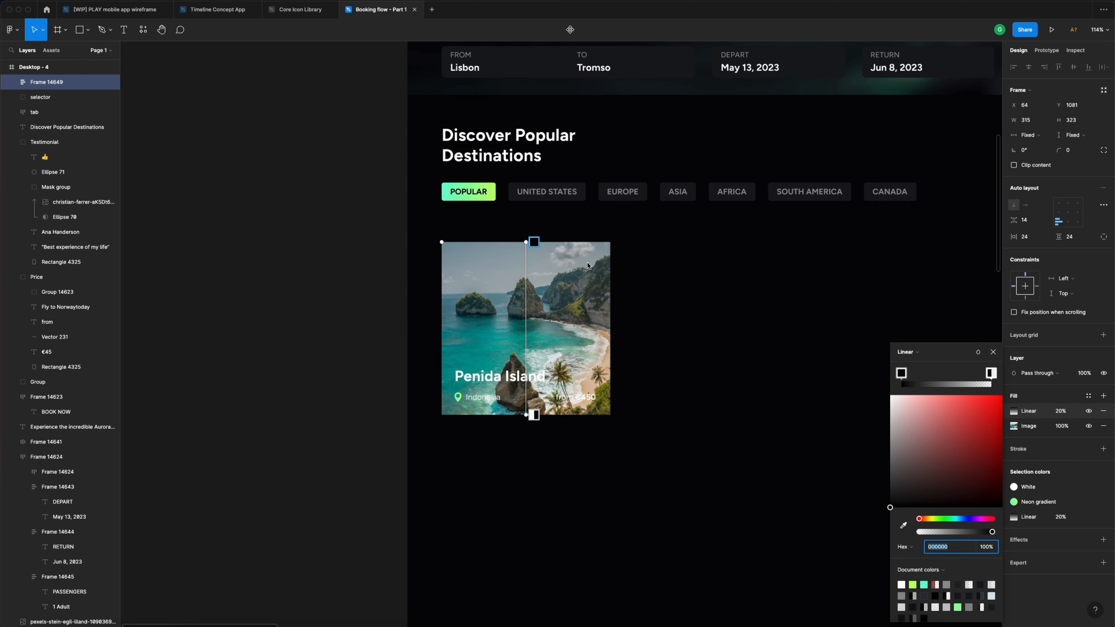
drag(525, 242, 505, 325)
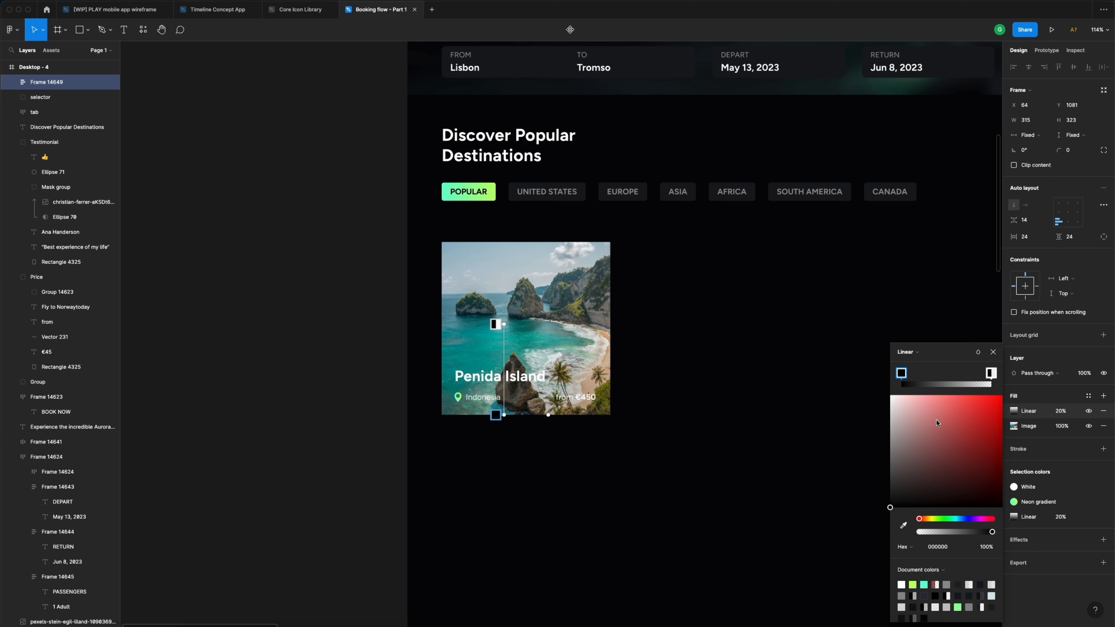
- Set the gradient overlay's opacity to 90%
click(1067, 412)
text(80)
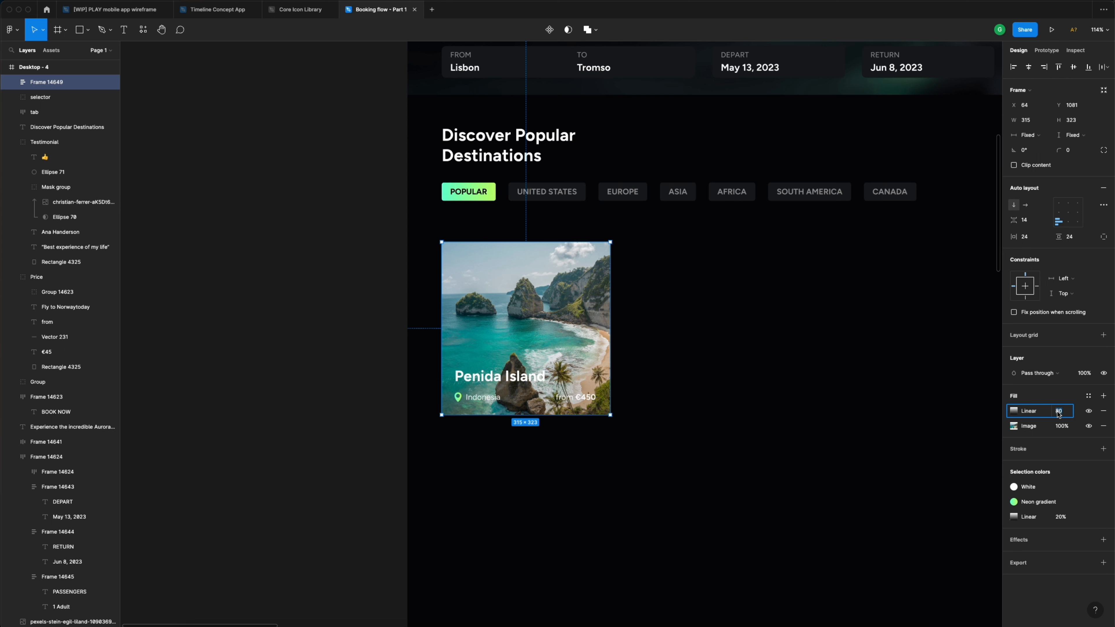
text(80)
key(Return)
click(1058, 414)
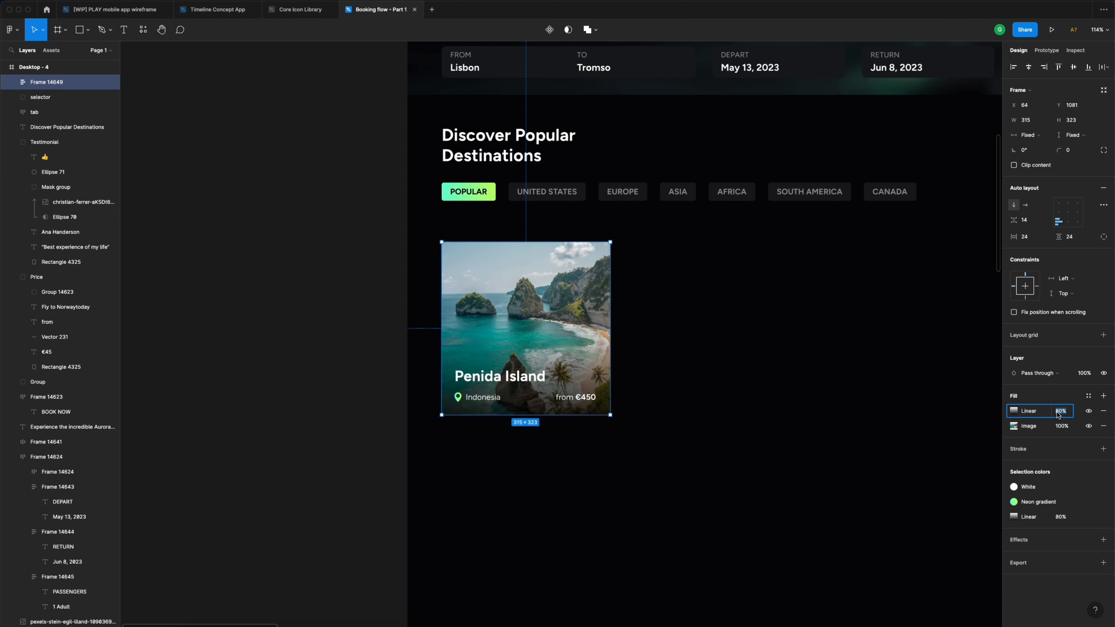
text(90)
key(Return)
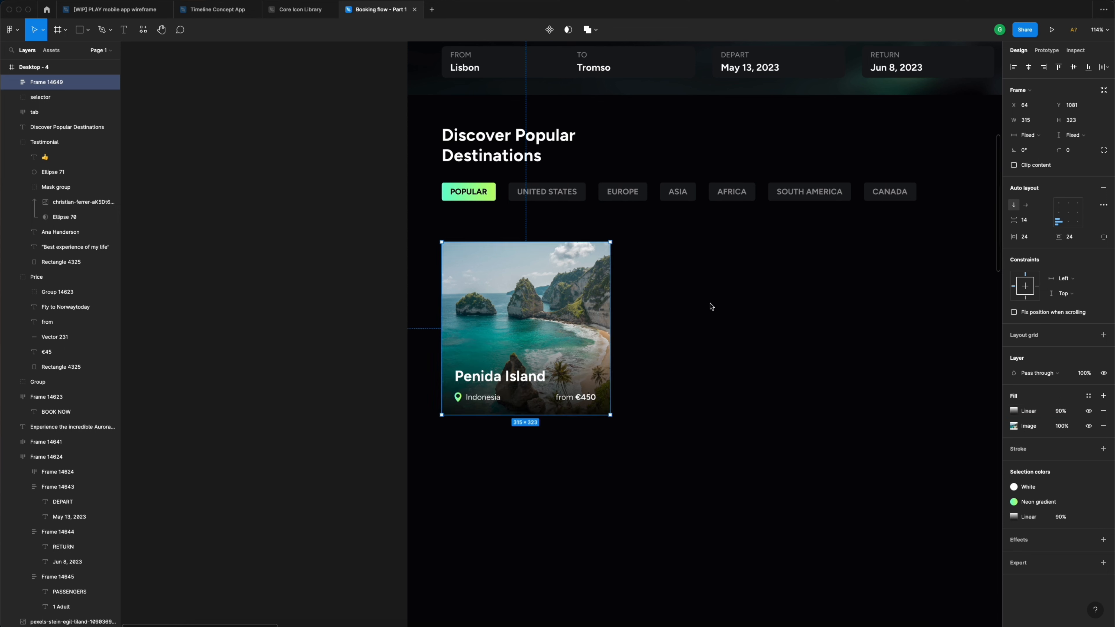
click(698, 297)
click(564, 320)
- Round the Penida Island card's corners to a radius of 8
click(1076, 153)
text(8)
key(Return)
scroll(559, 265, down, 5)
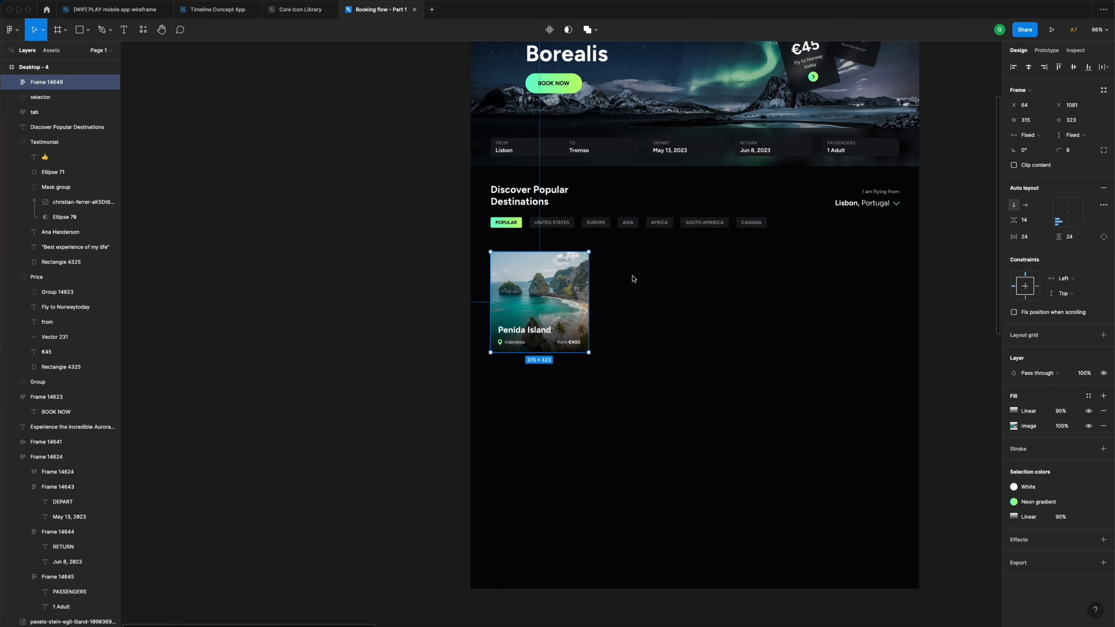
scroll(663, 298, up, 5)
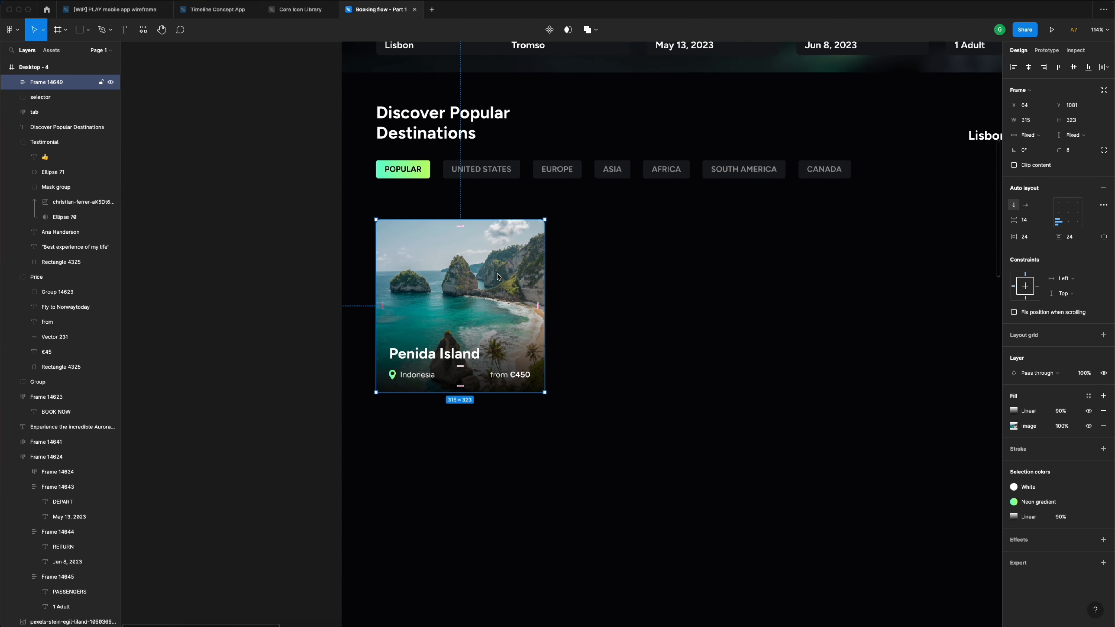
- Make the card a component and Alt-drag a duplicate to X 436, Y 1081
scroll(499, 278, right, 2)
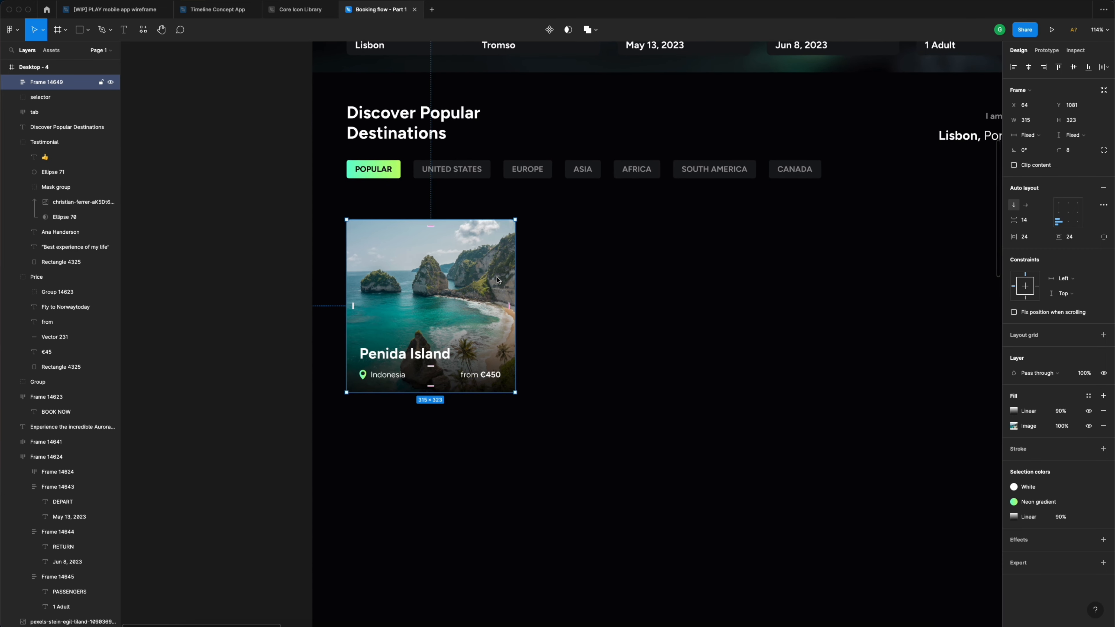
click(551, 34)
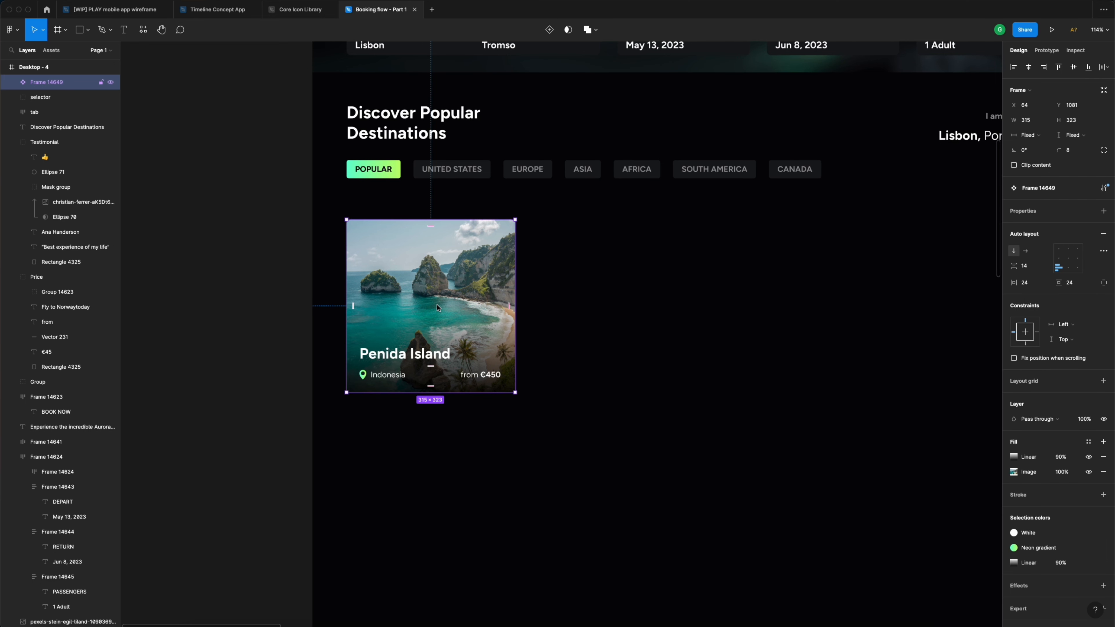
alt+drag(436, 304, 639, 311)
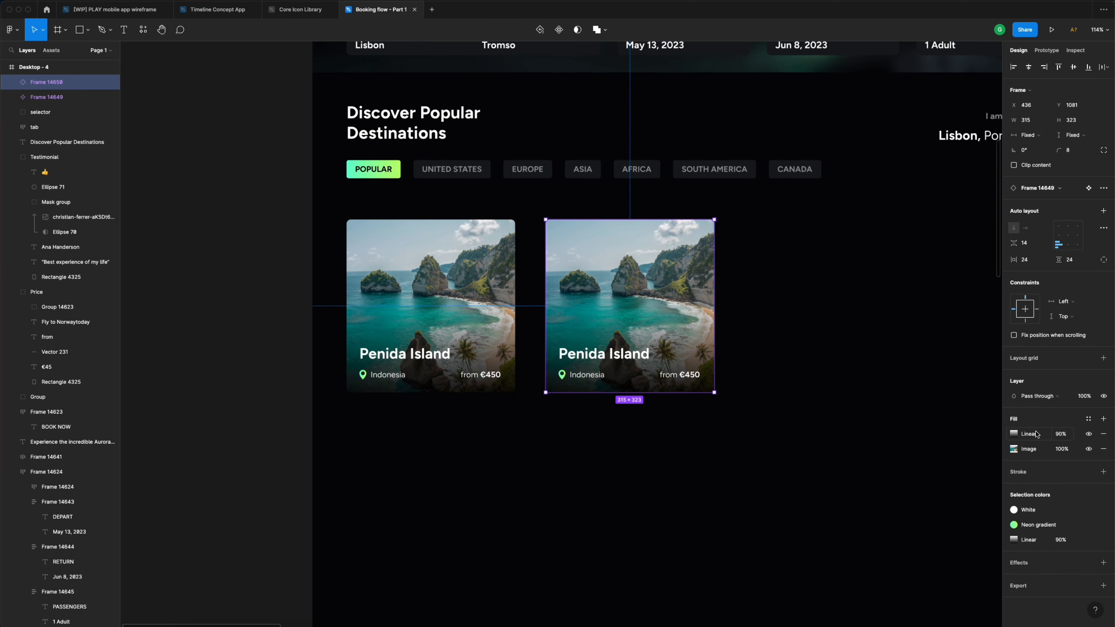
- Swap the second card's beach image for the hot-air balloon photo from the UiDive - Booking flow folder
click(1015, 449)
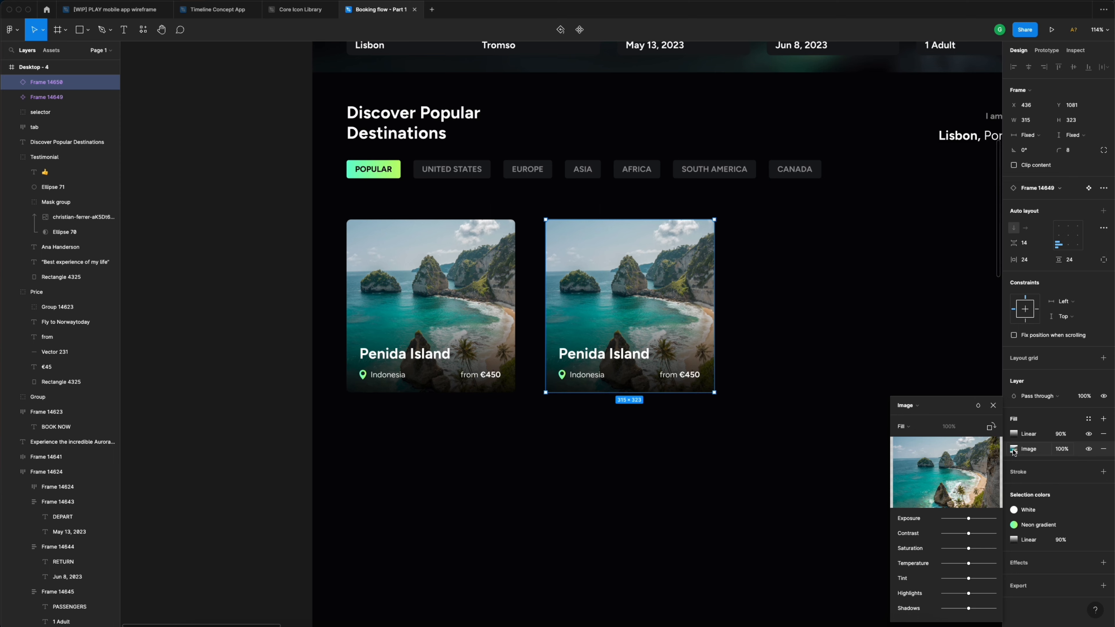
click(957, 474)
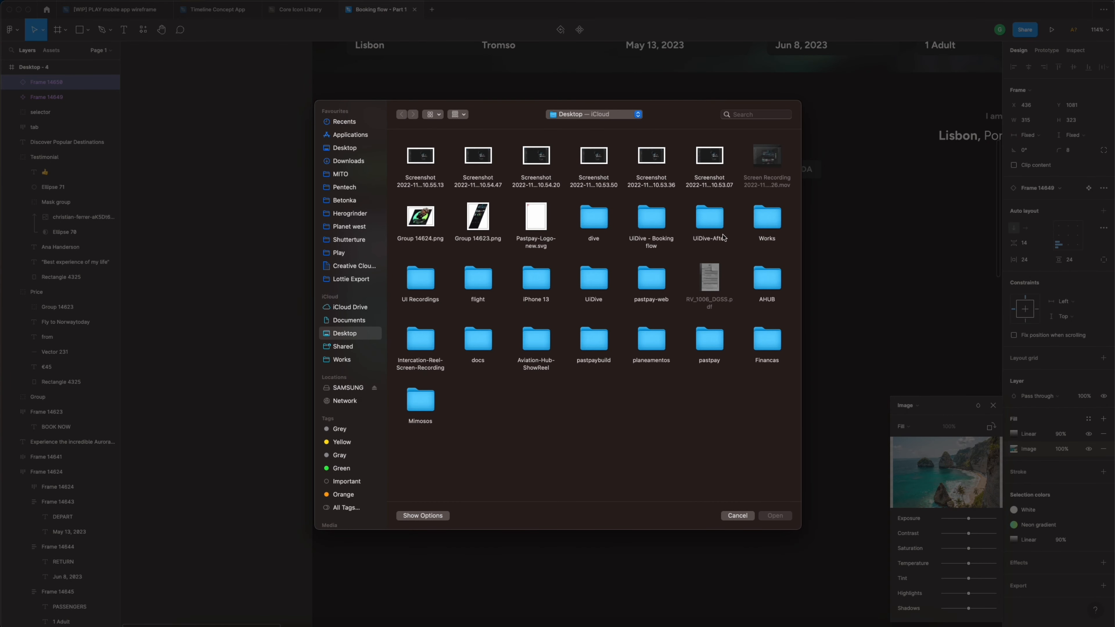
click(654, 219)
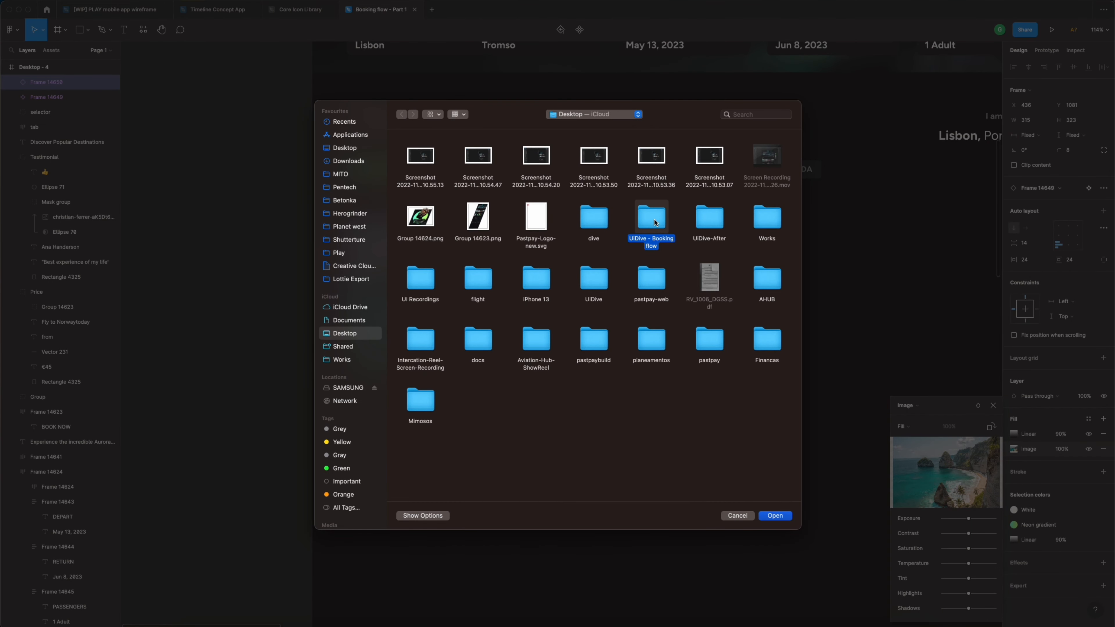
double_click(654, 222)
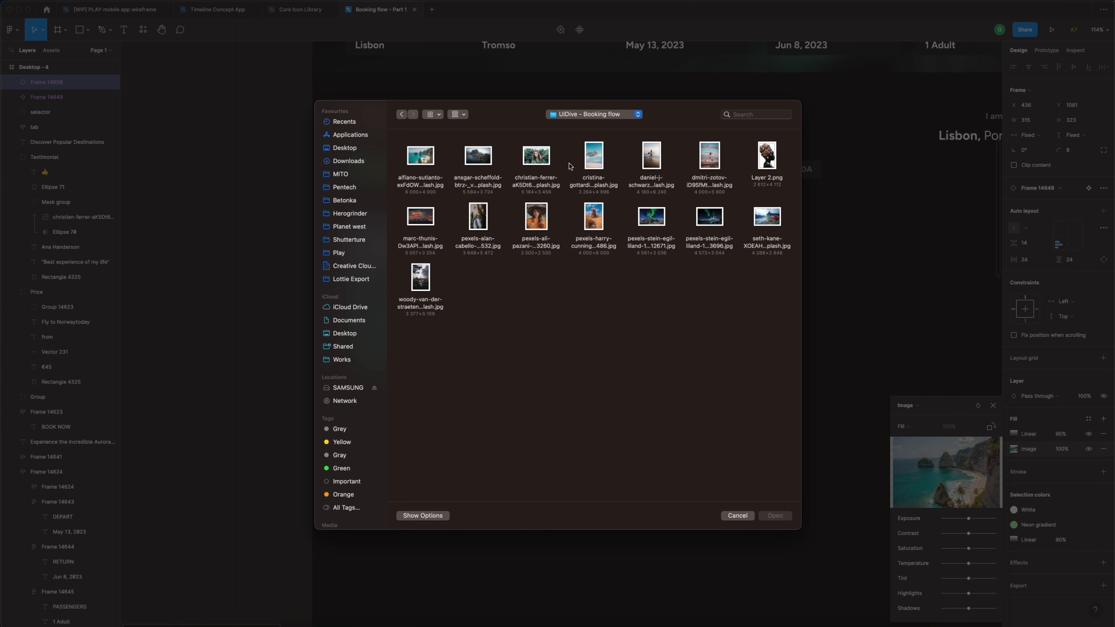
click(712, 164)
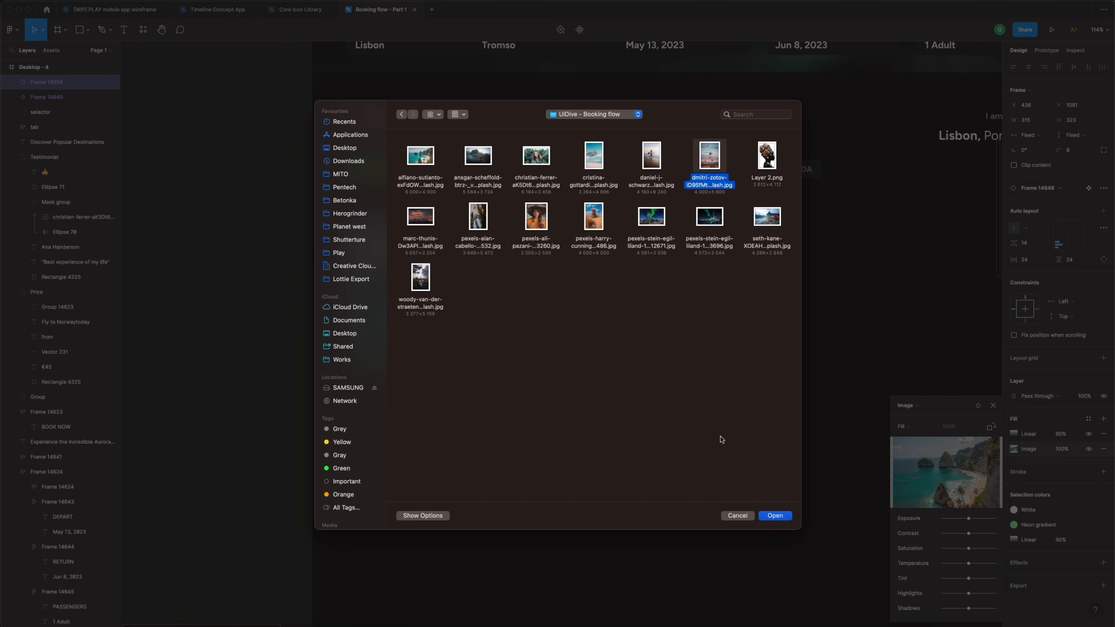
click(776, 517)
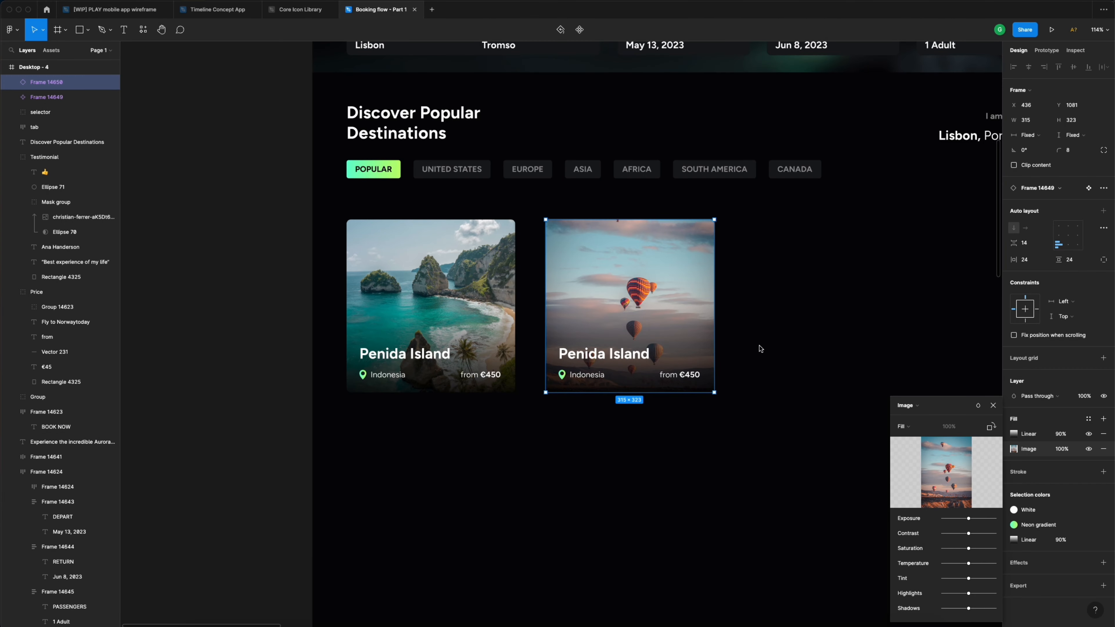
click(993, 405)
click(824, 379)
double_click(628, 357)
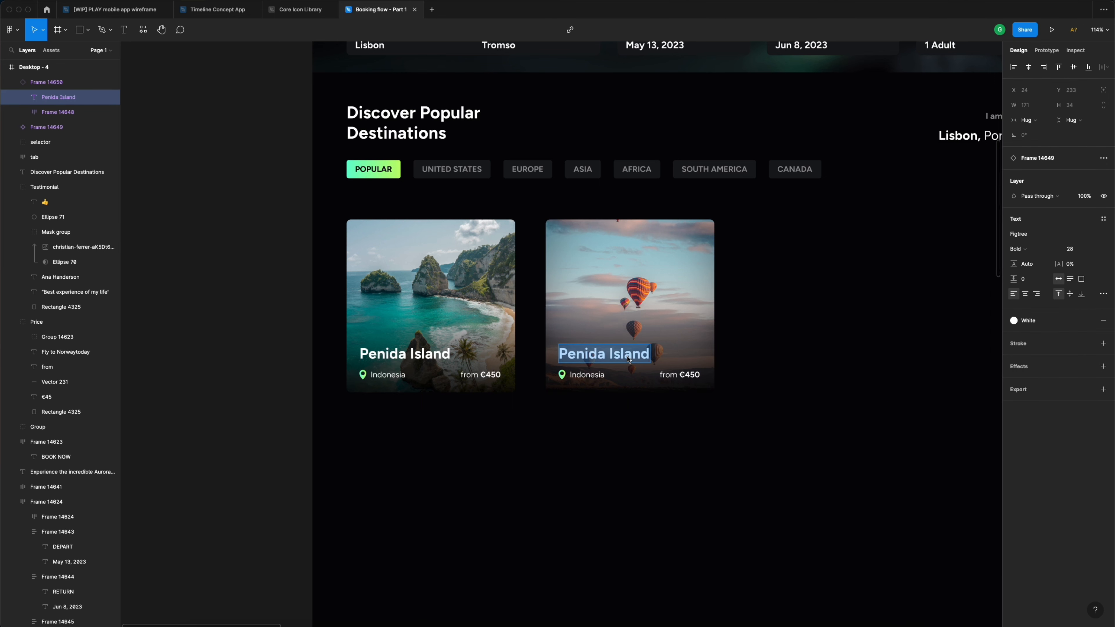
- Retype the second card's title as Cappadocia, its location as Turkey, and its price 450 as 375
text(C)
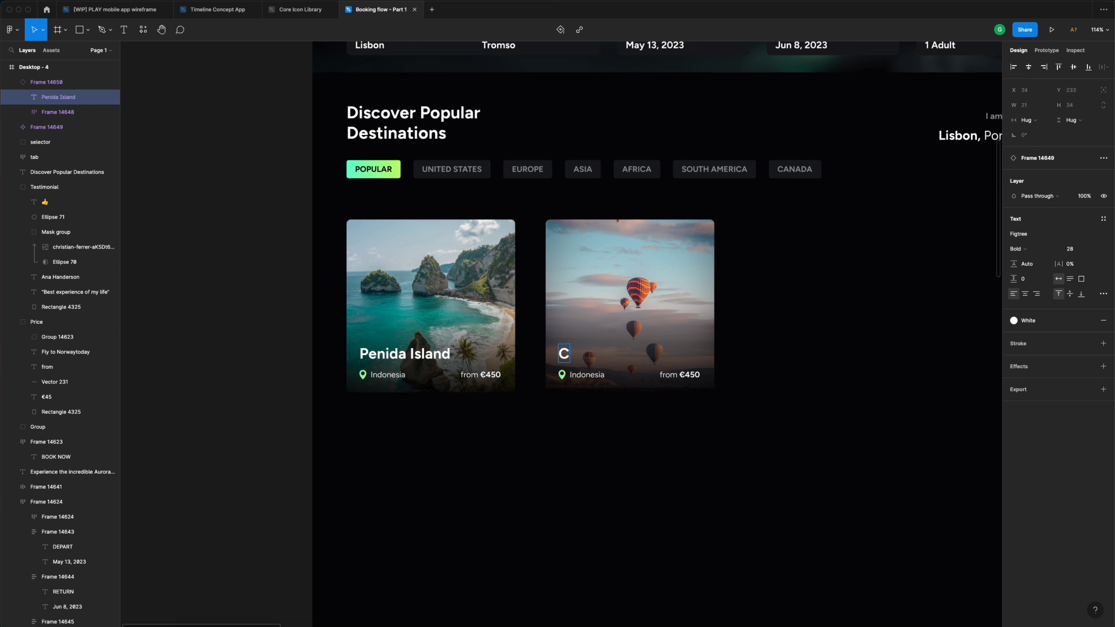
text(appadocia)
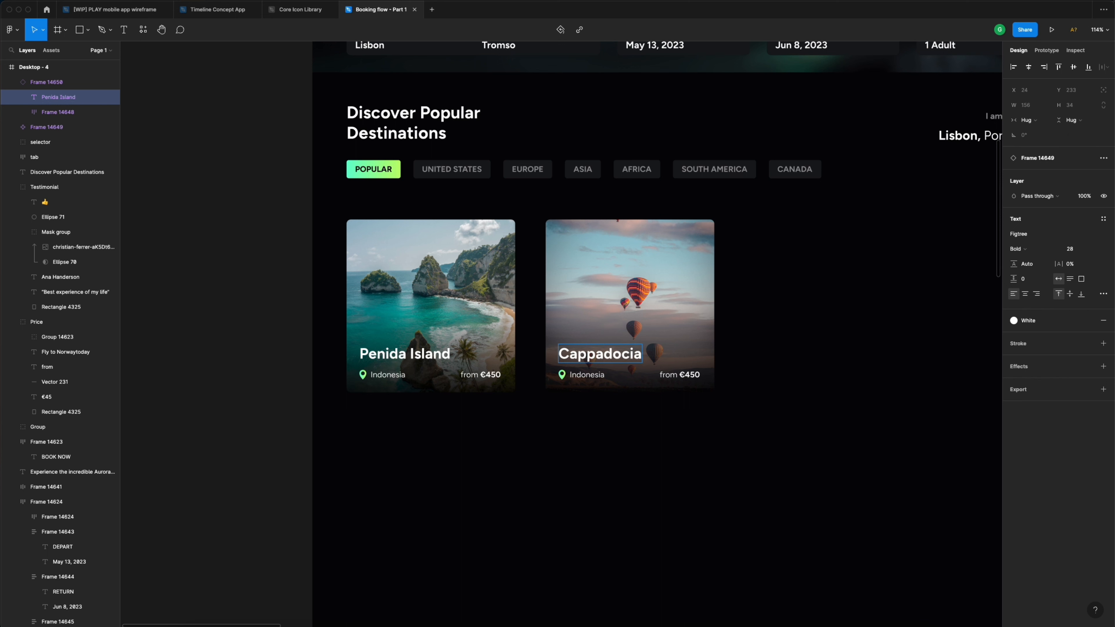
key(Escape)
double_click(597, 380)
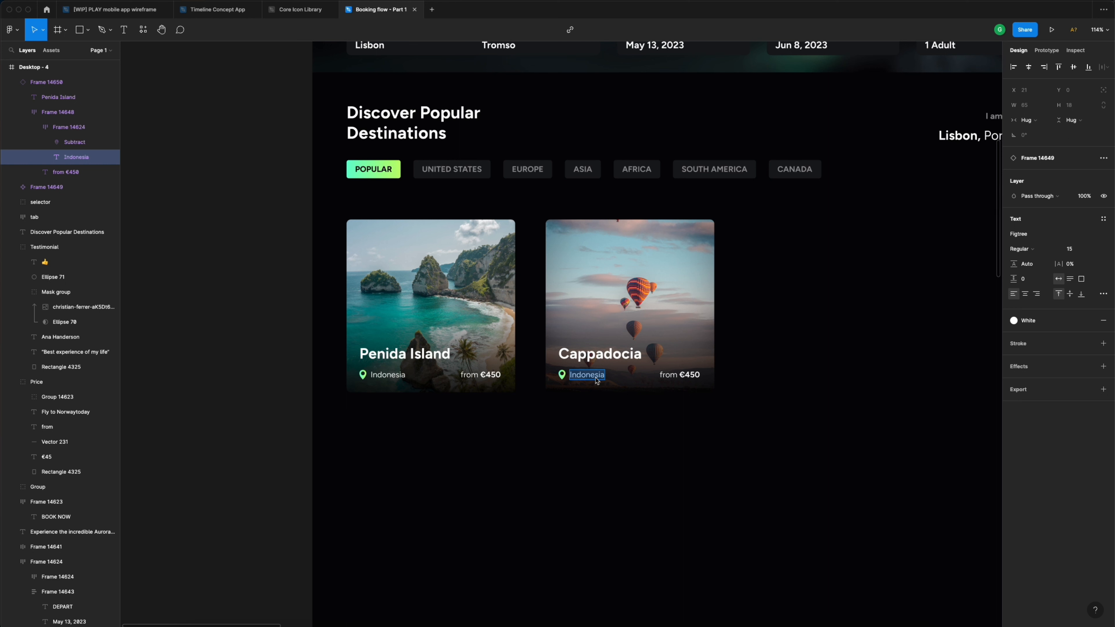
text(Turkey)
click(693, 376)
drag(690, 377, 699, 379)
text(375)
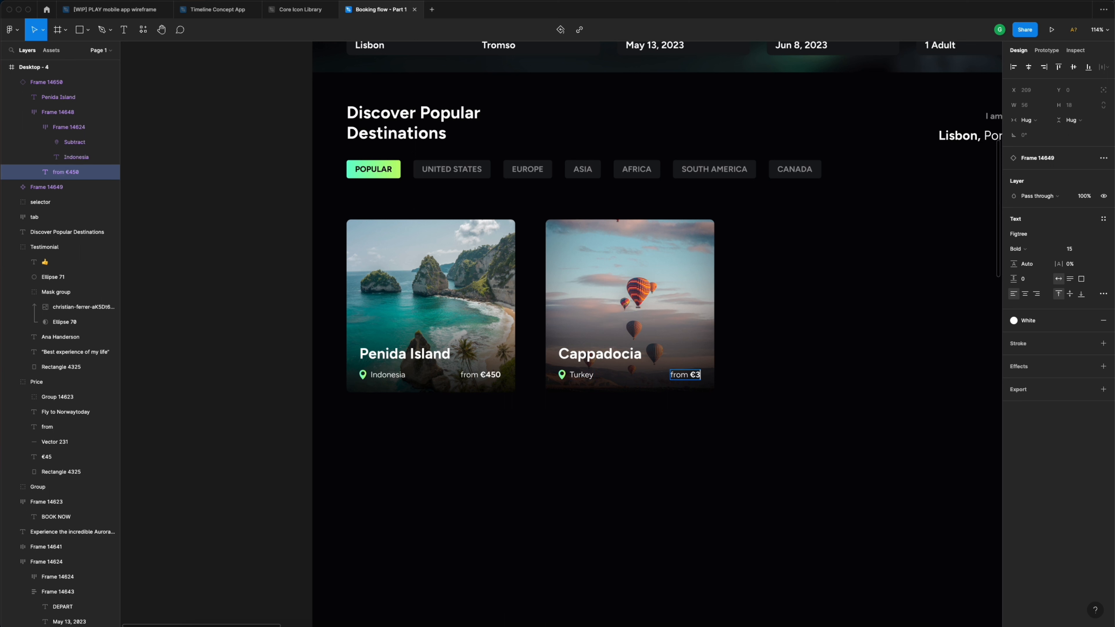
key(Escape)
click(748, 362)
scroll(659, 308, right, 3)
- Duplicate the Cappadocia card to X 744 and even out the spacing of the three cards
click(556, 270)
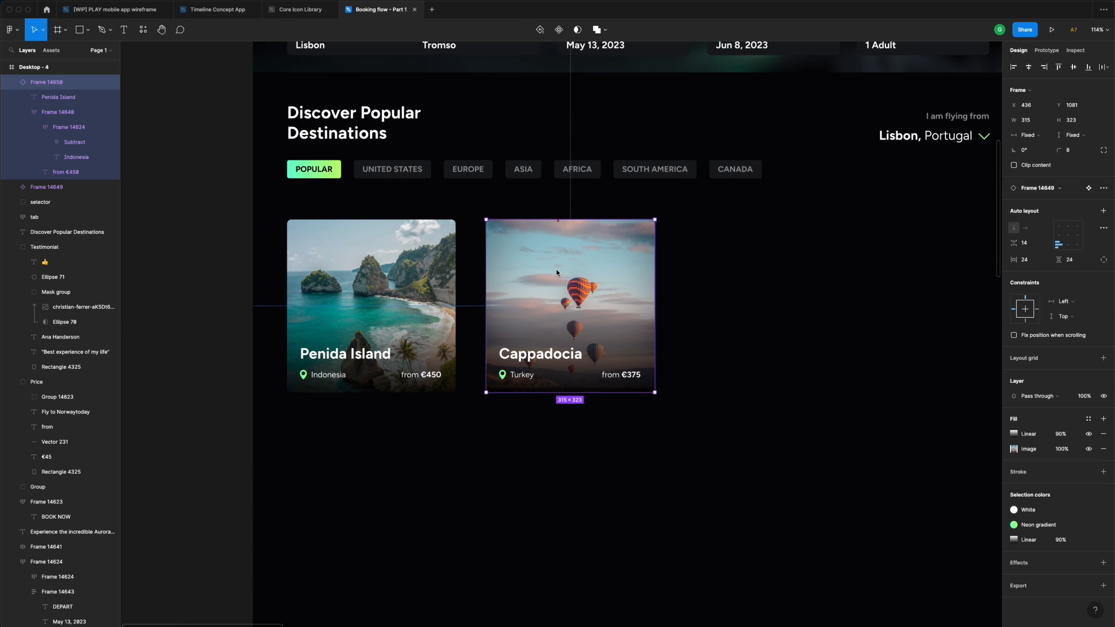
drag(543, 284, 728, 283)
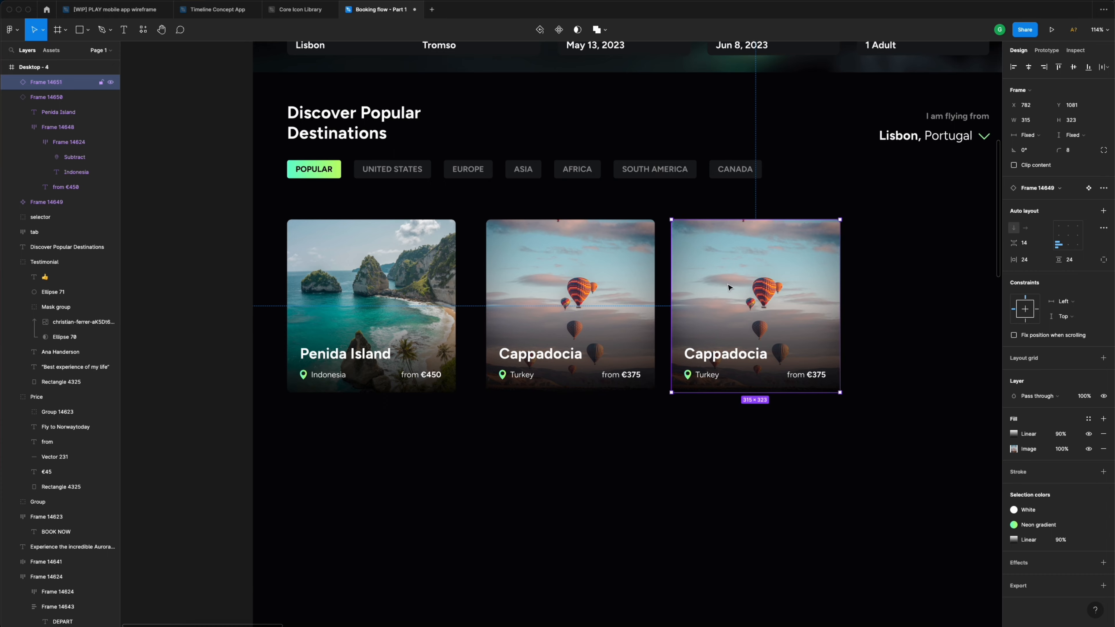
scroll(727, 284, right, 2)
click(744, 429)
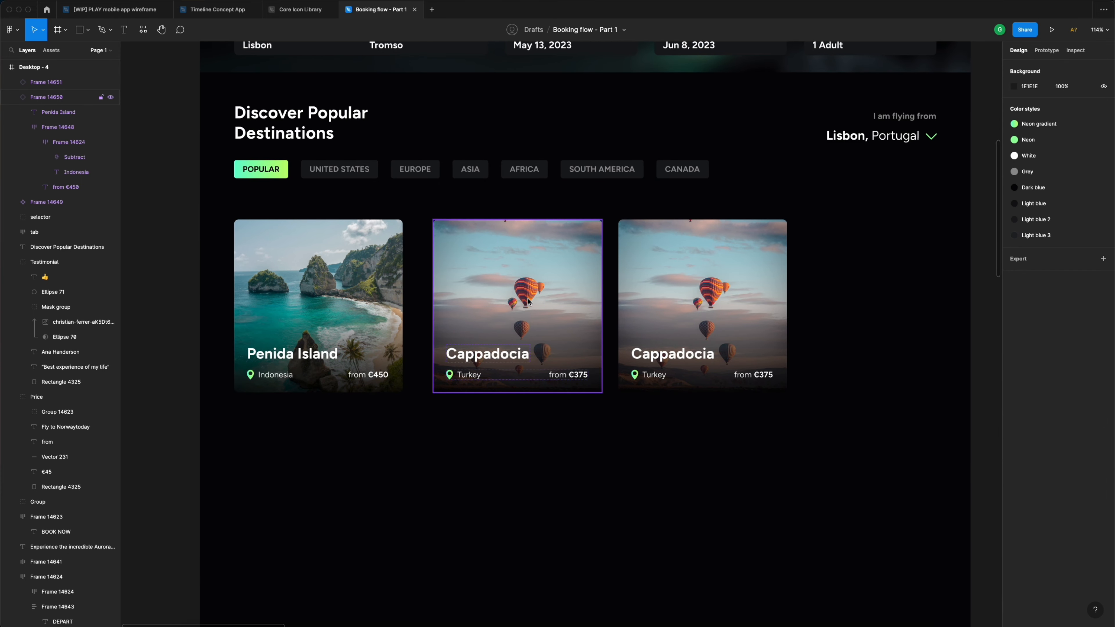
drag(542, 300, 524, 298)
drag(702, 291, 681, 291)
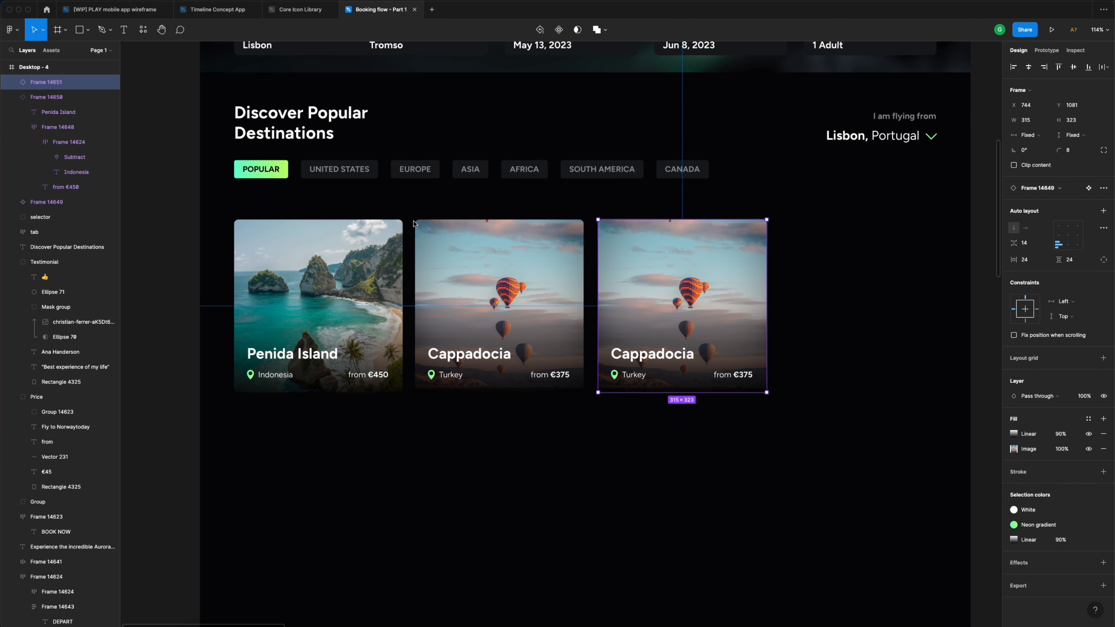
- Scroll up the page to check the From/To/Depart search bar and top navigation frame
scroll(417, 252, up, 3)
ctrl+scroll(417, 252, down, 3)
scroll(417, 252, up, 1)
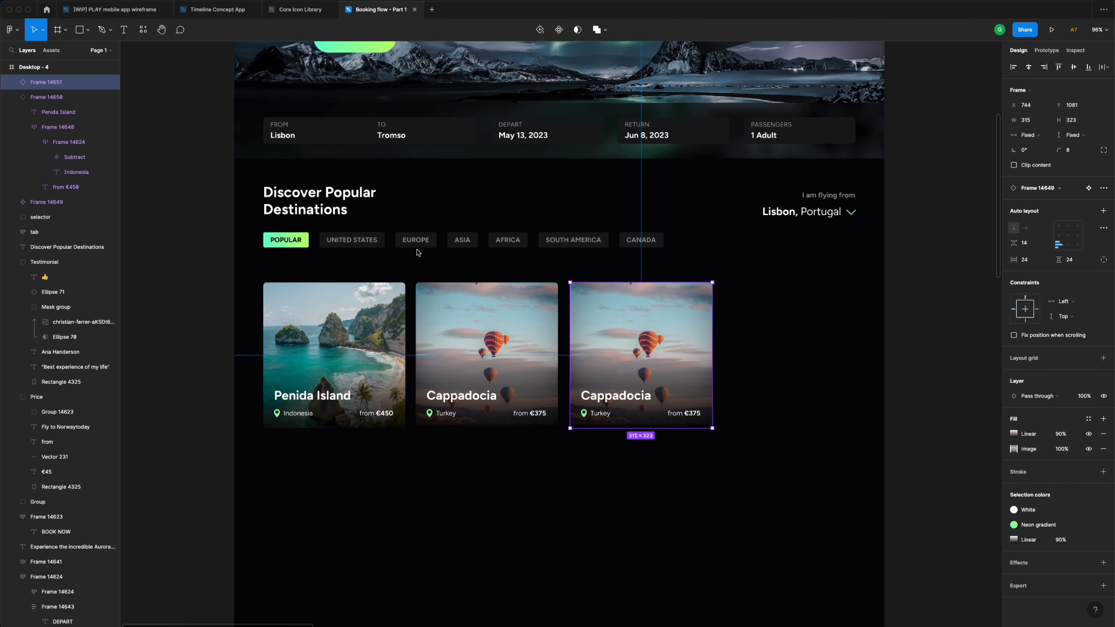
scroll(649, 365, up, 1)
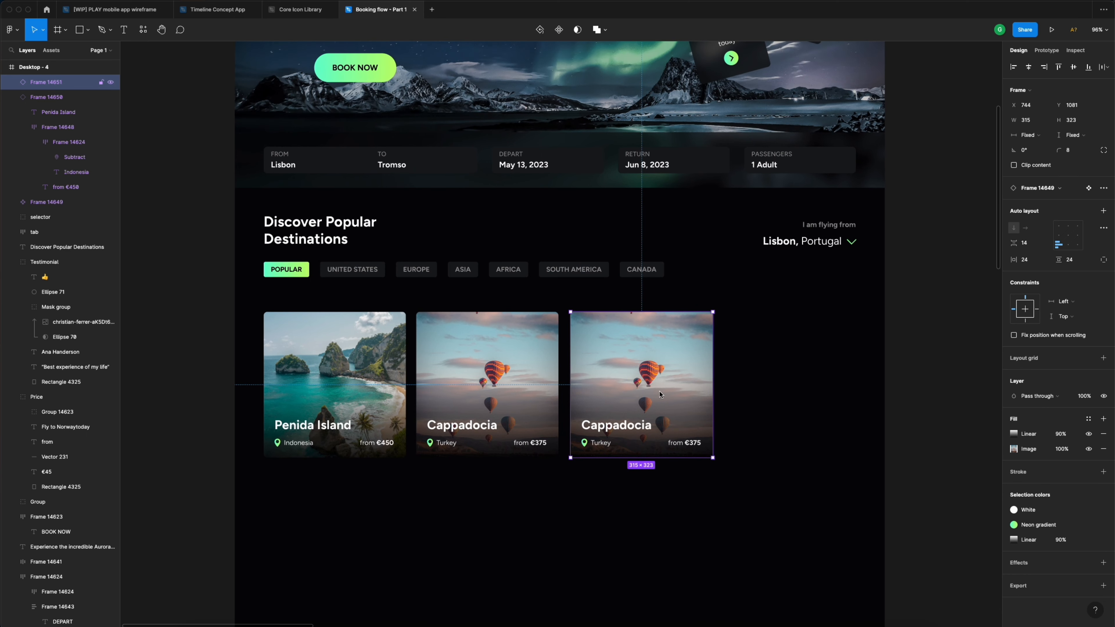
click(603, 169)
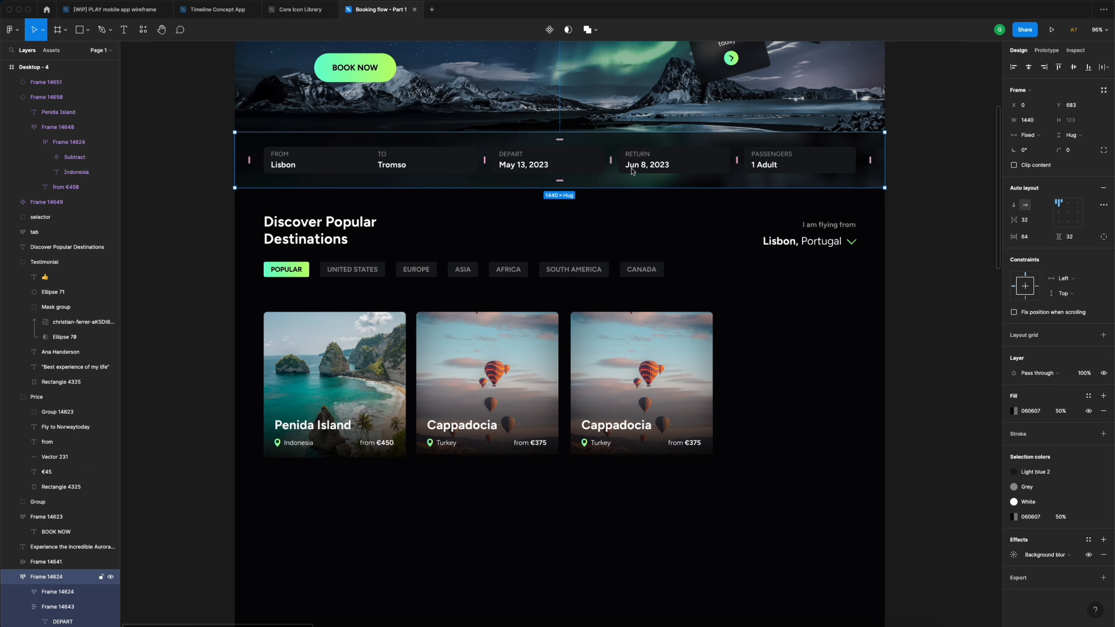
scroll(633, 169, up, 6)
scroll(621, 285, up, 4)
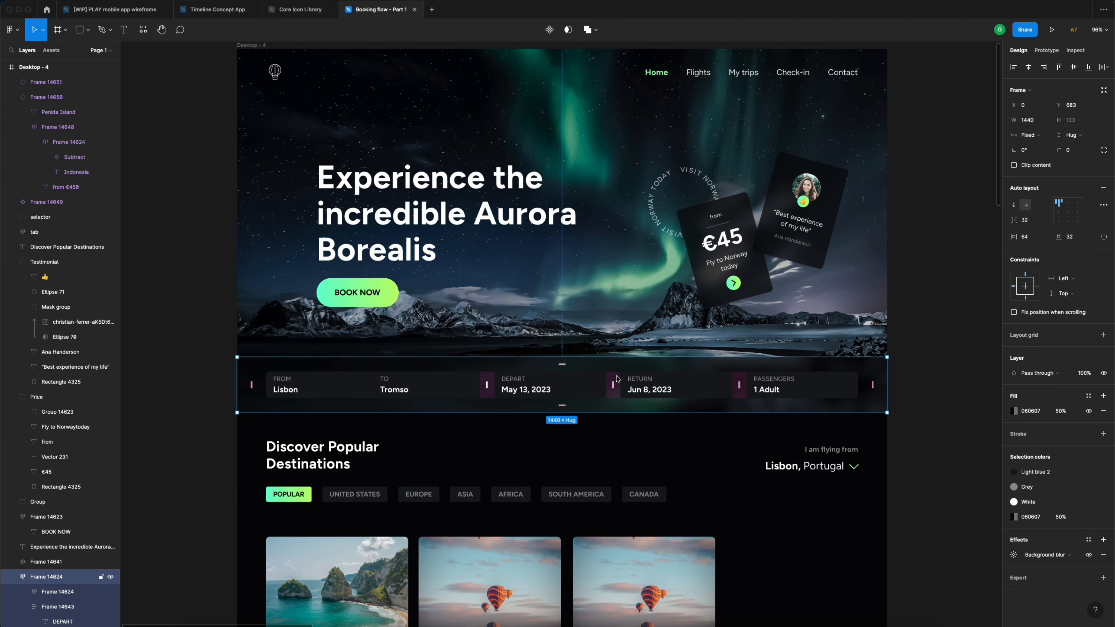
scroll(621, 375, up, 2)
click(663, 114)
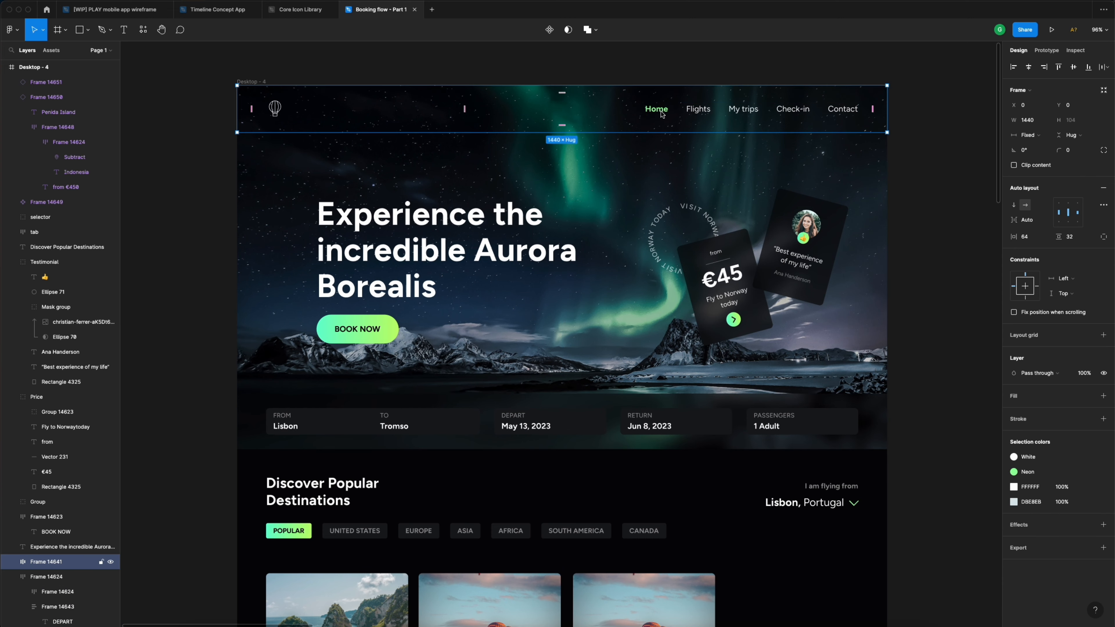
- Select the third Cappadocia card in the destinations row
scroll(663, 113, down, 7)
scroll(662, 113, down, 7)
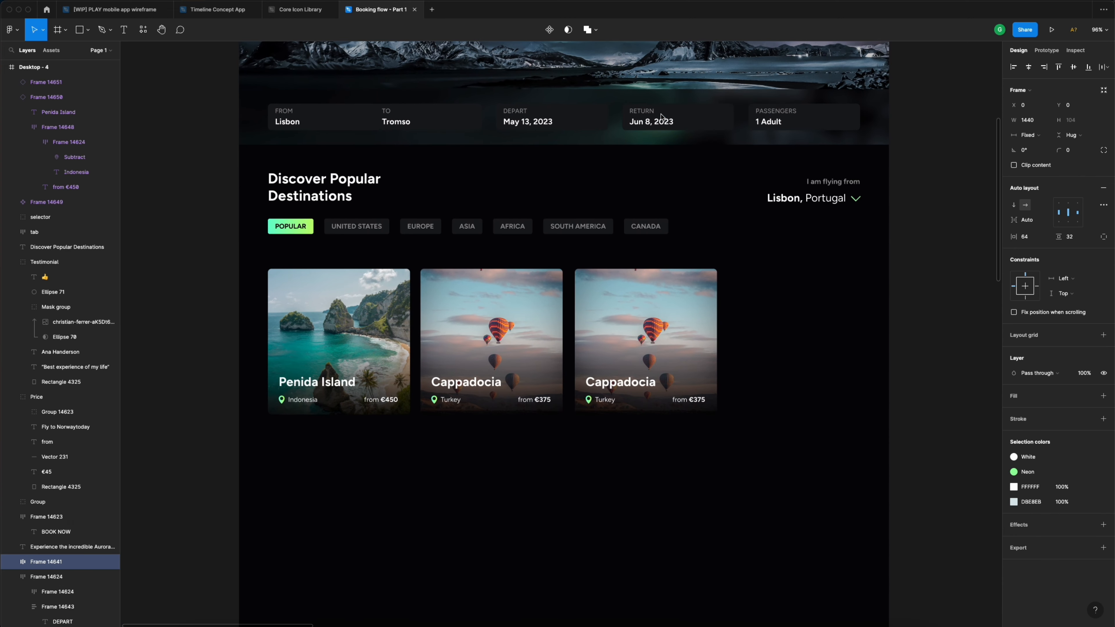
click(669, 310)
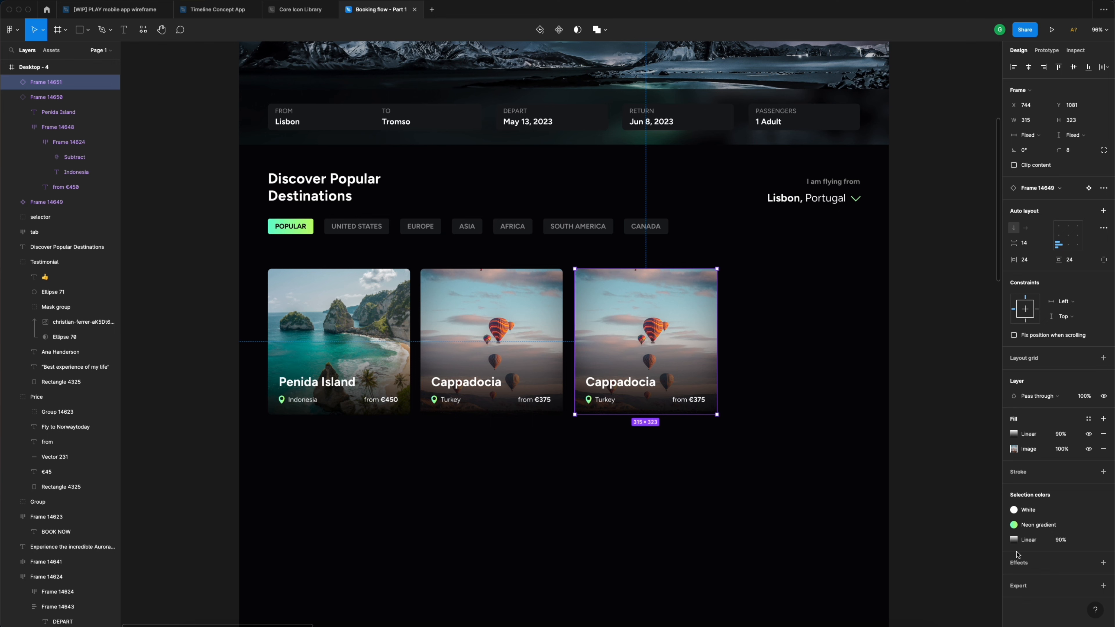
- Replace the third card's balloon image with the marc-thunis sunset mountain photo from UiDive - Booking flow
click(1015, 452)
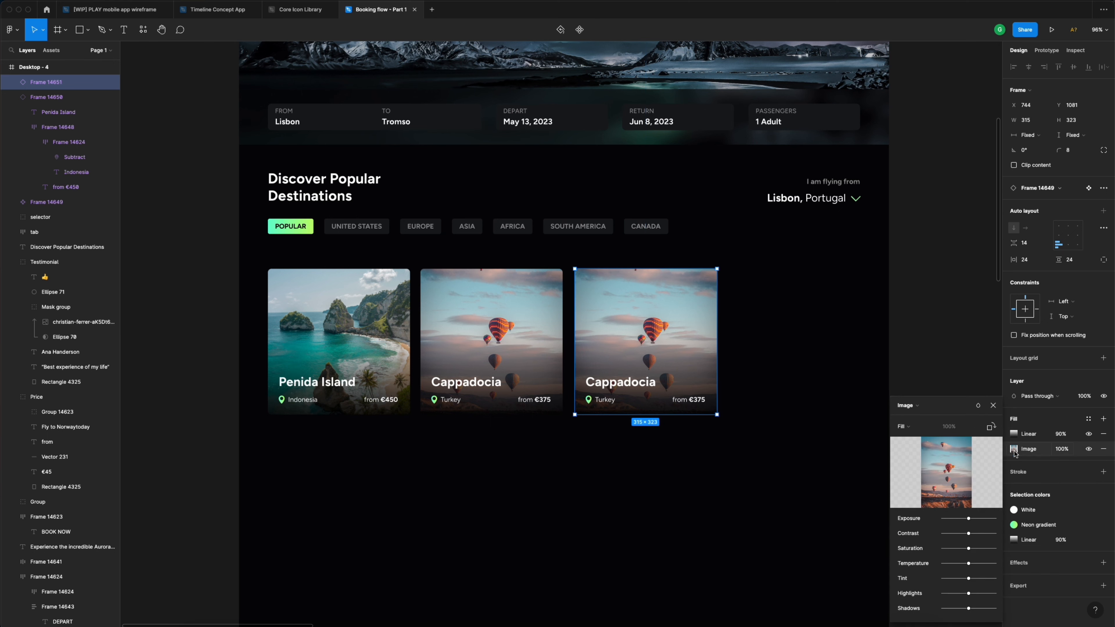
click(949, 474)
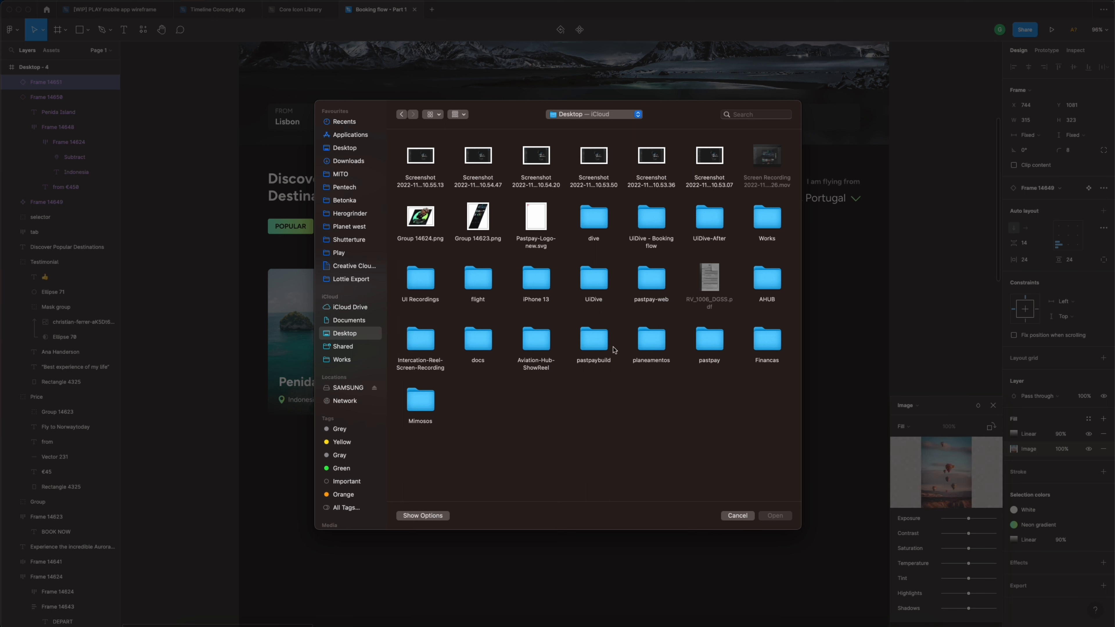
click(652, 225)
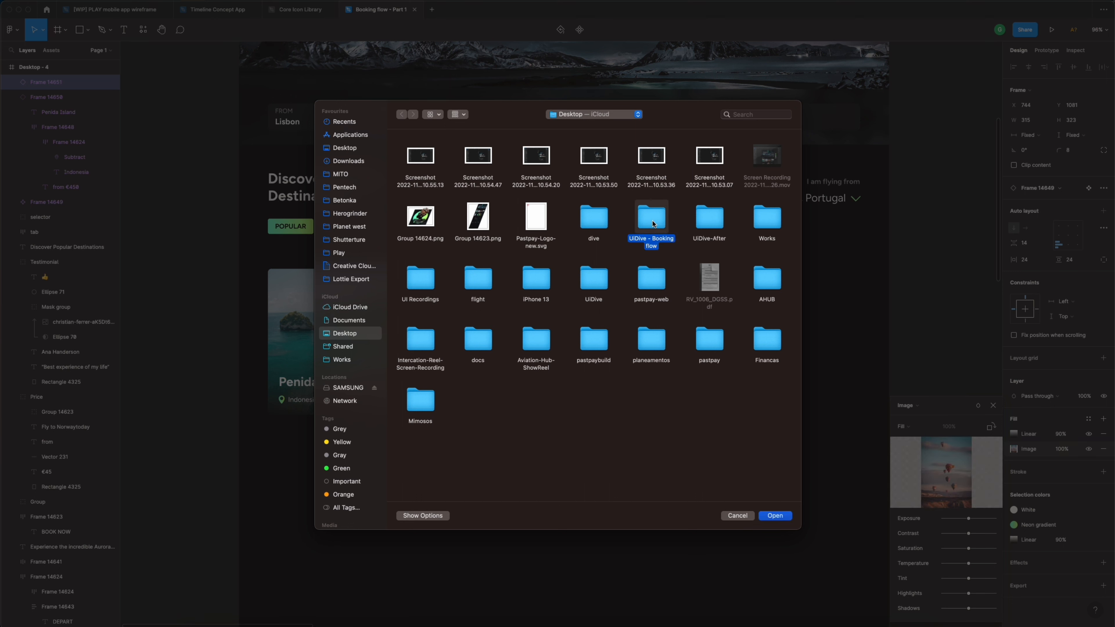
double_click(652, 220)
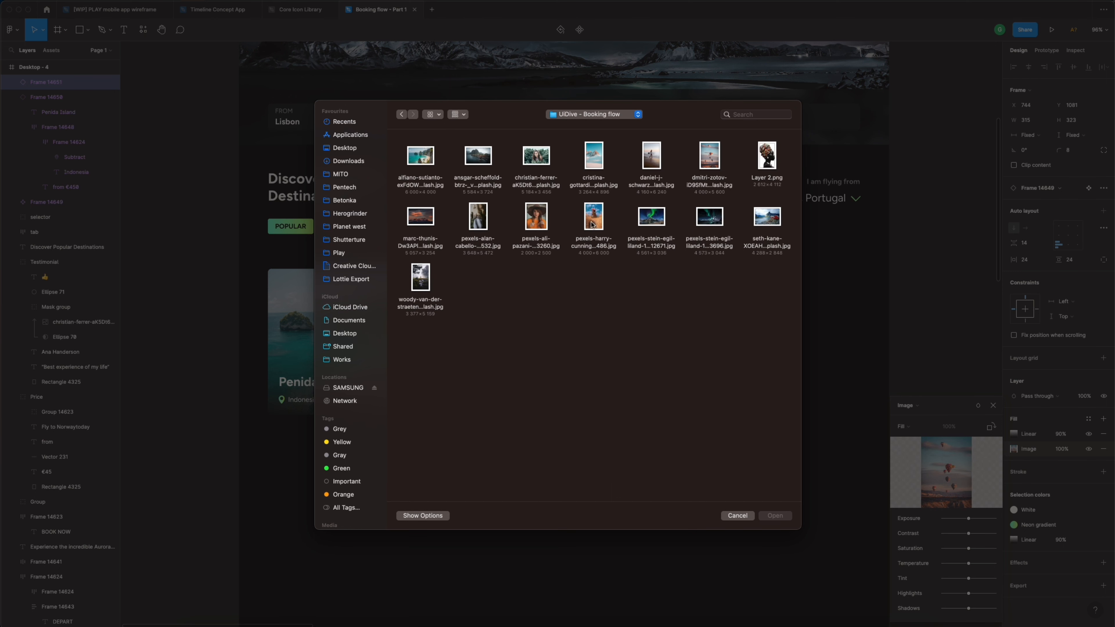
click(425, 218)
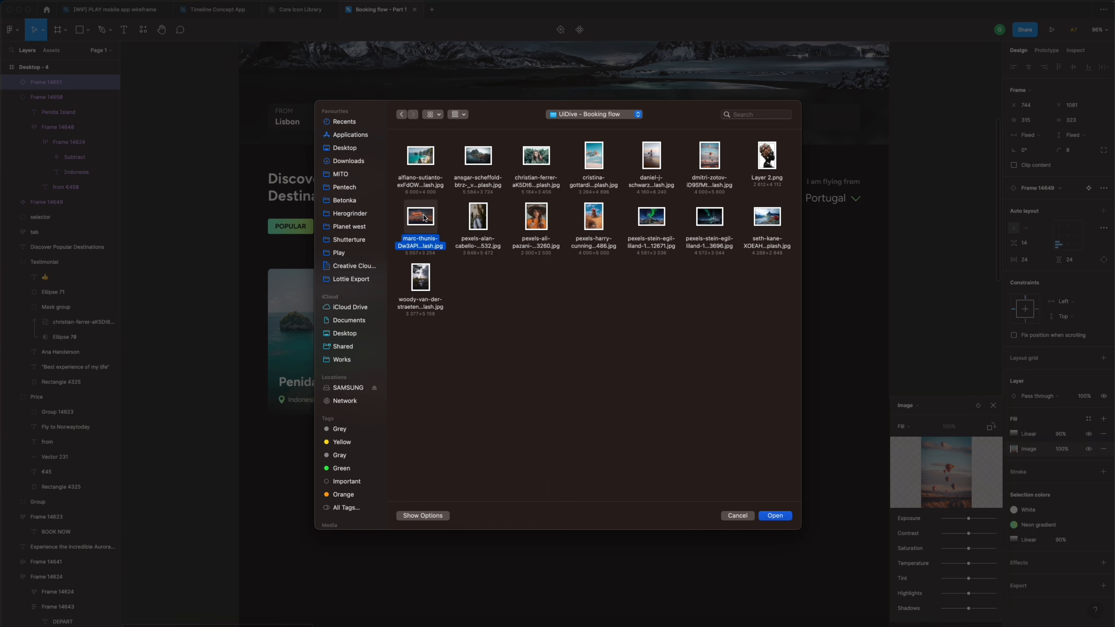
click(771, 518)
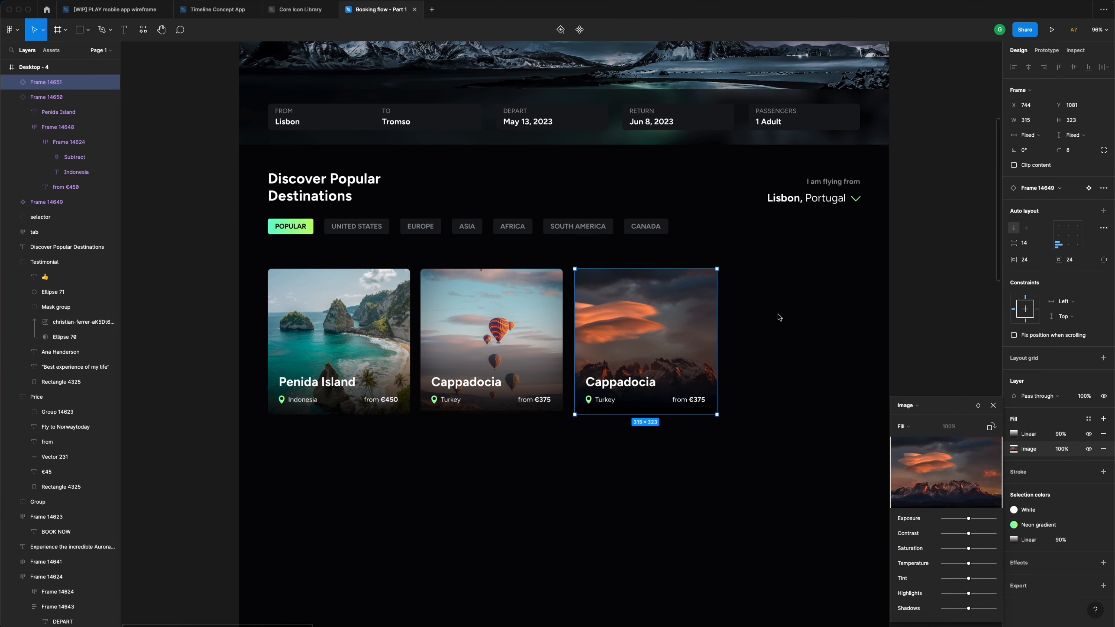
click(994, 405)
- Retype the third card's title as Patagonia, country as Chile, and price as 1600, then select the card
double_click(627, 383)
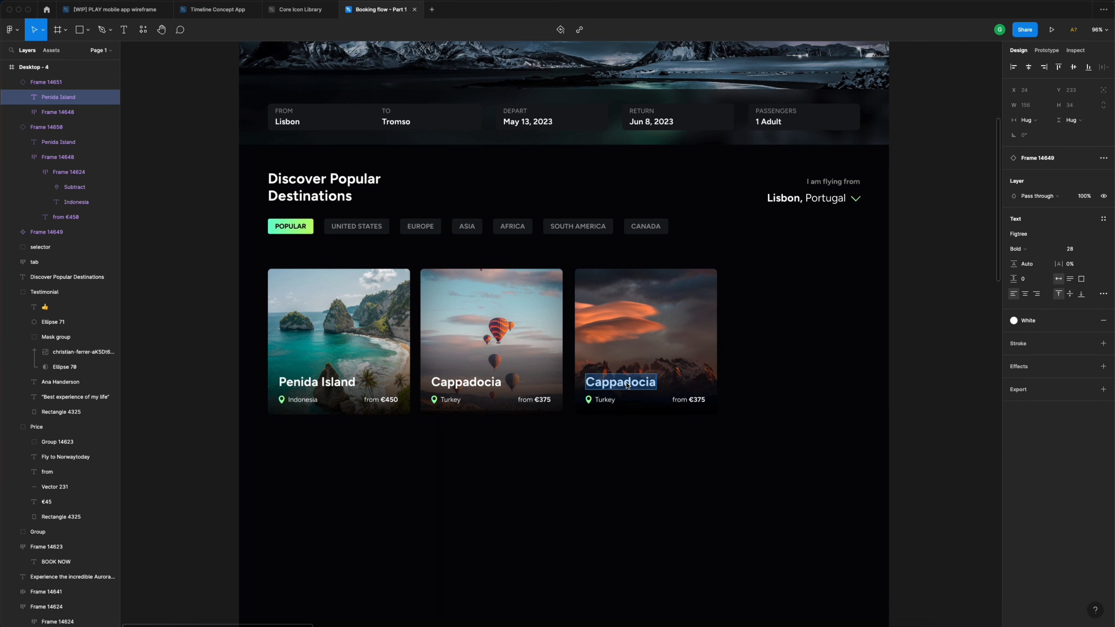
text(Pata)
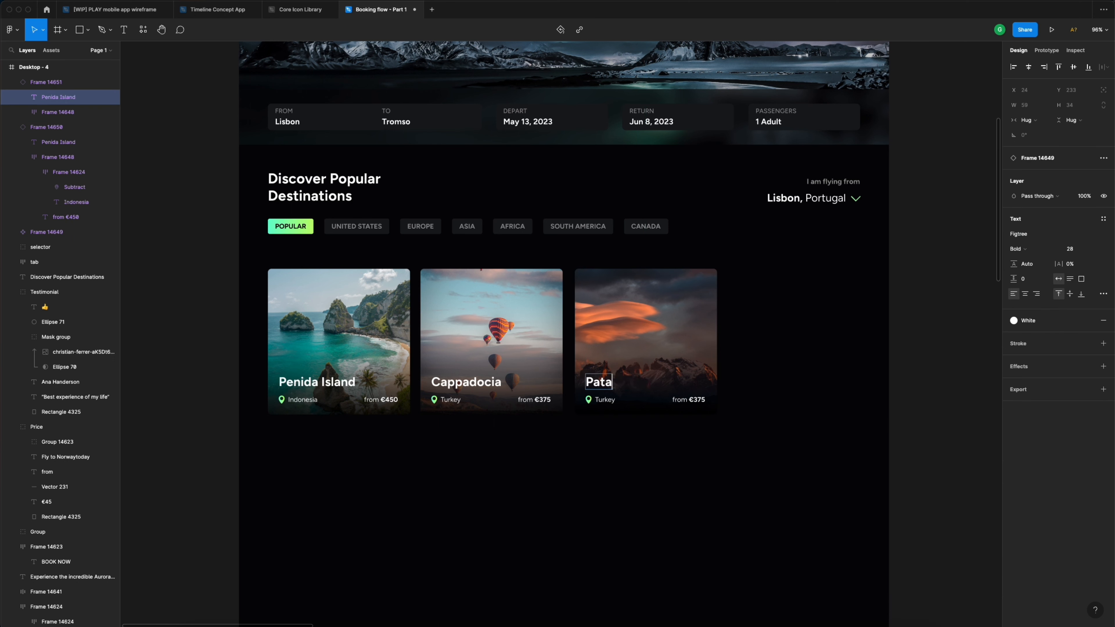
text(gonia)
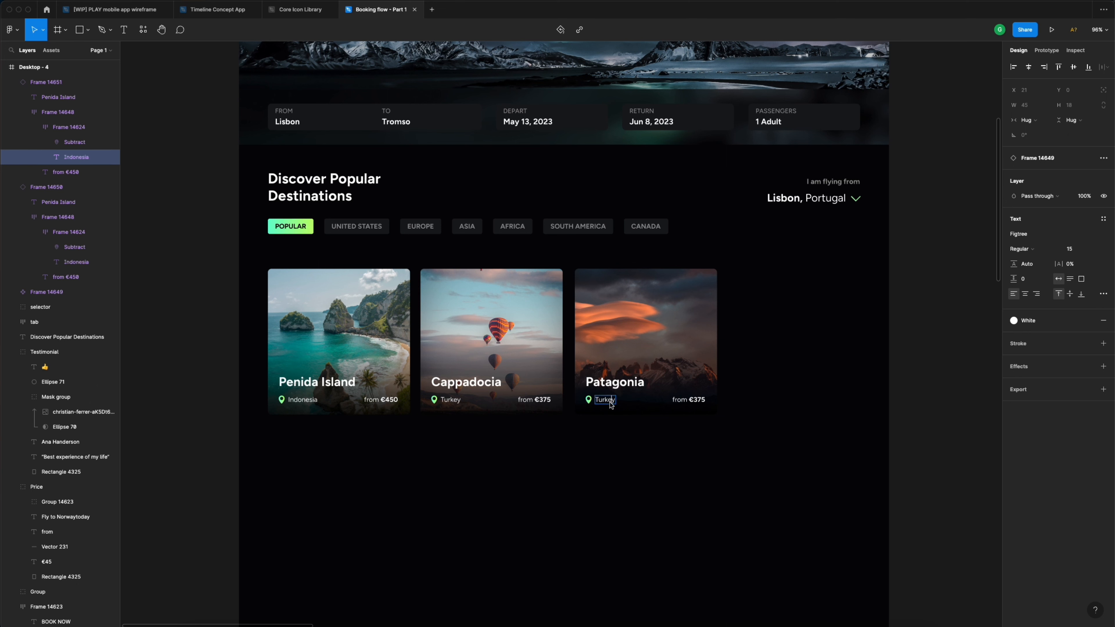
double_click(610, 403)
text(Chile)
double_click(687, 401)
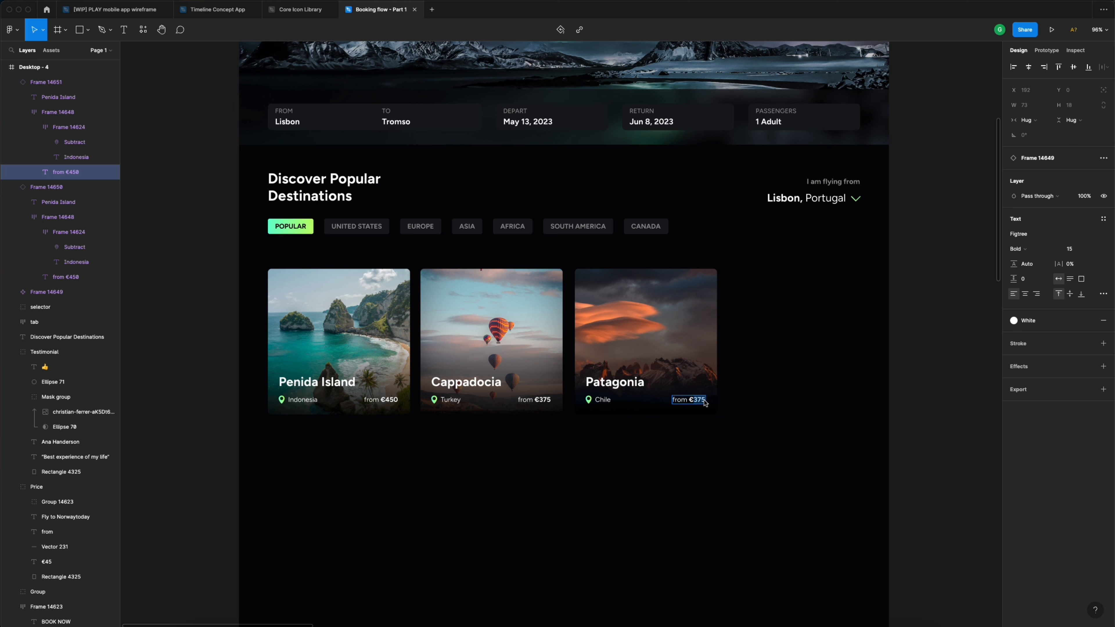
text(1600)
key(Escape)
click(769, 346)
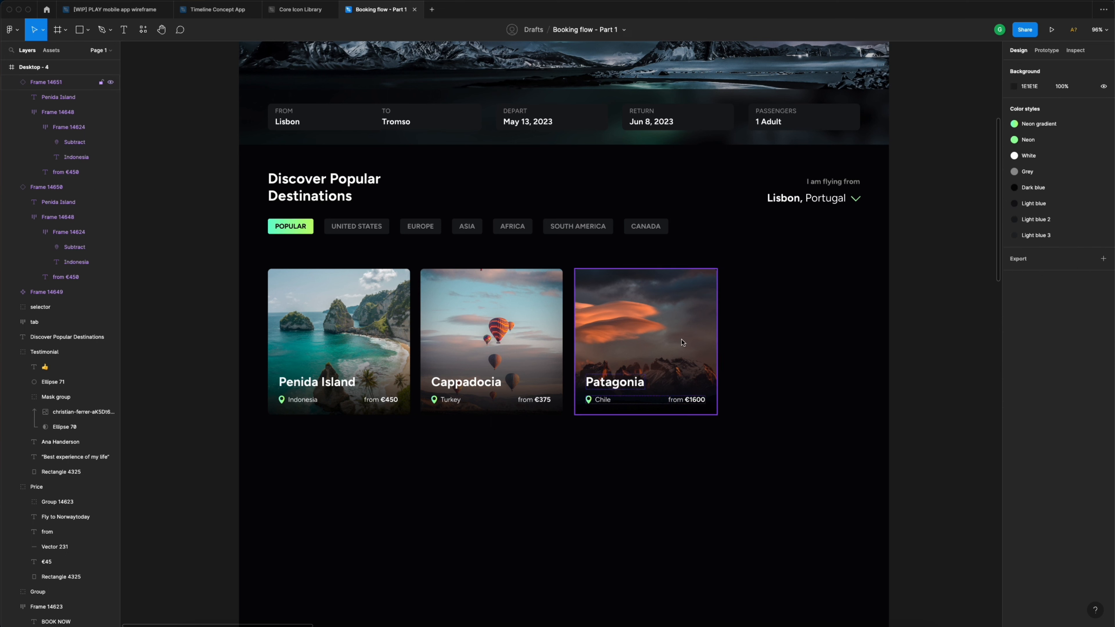
click(649, 342)
- Duplicate the Patagonia card into a fourth slot and swap its image for the ansgar-scheffold coastal village photo
drag(650, 343, 805, 346)
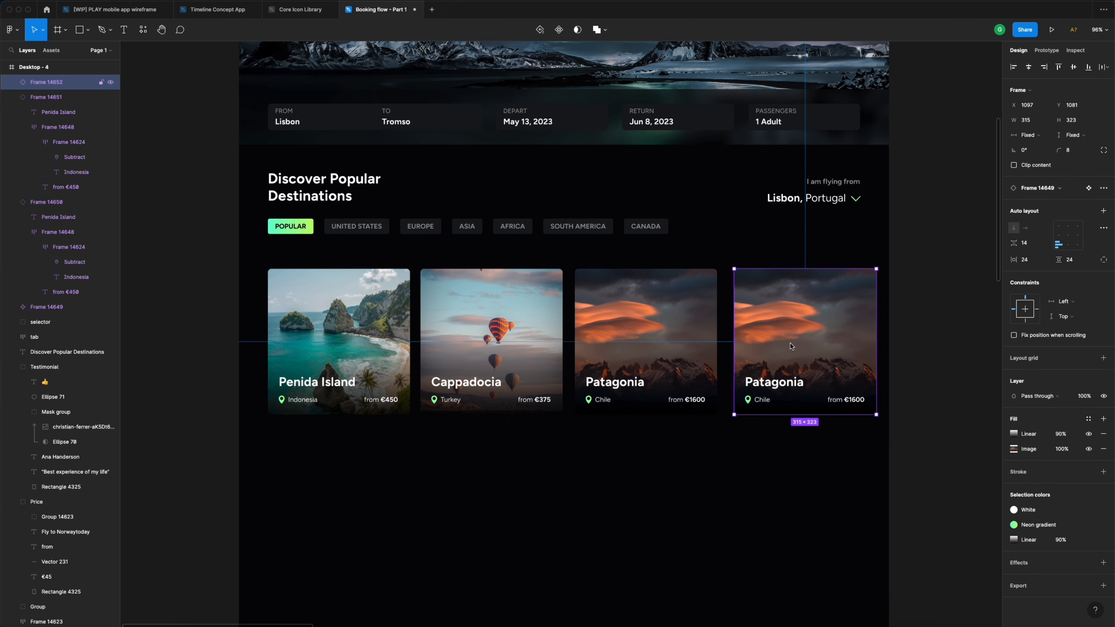
click(1015, 450)
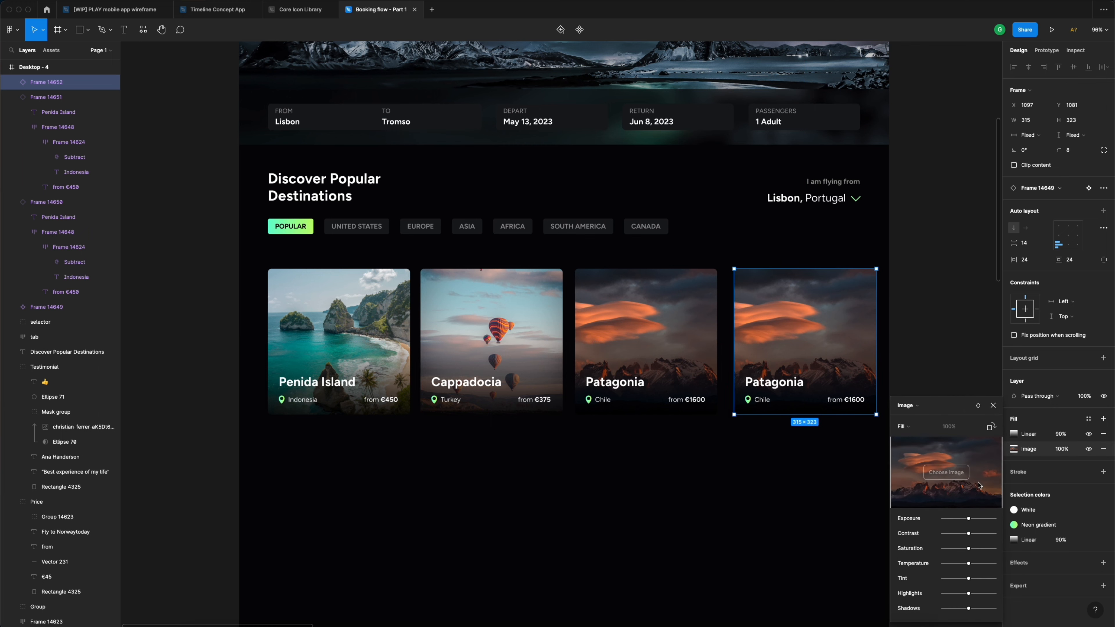
click(959, 474)
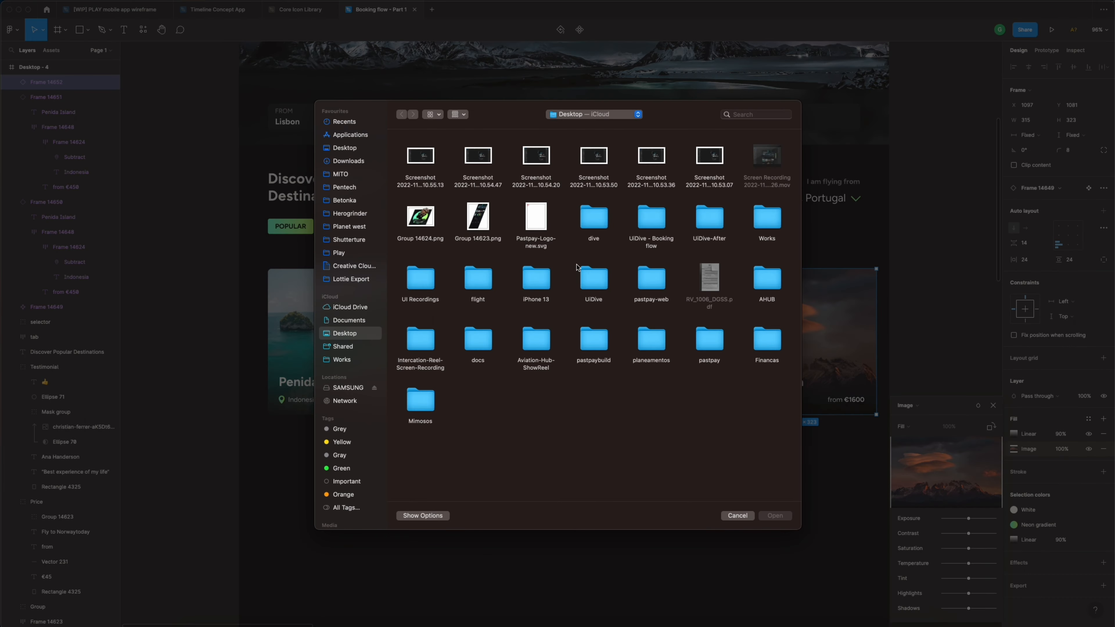
click(651, 226)
double_click(652, 227)
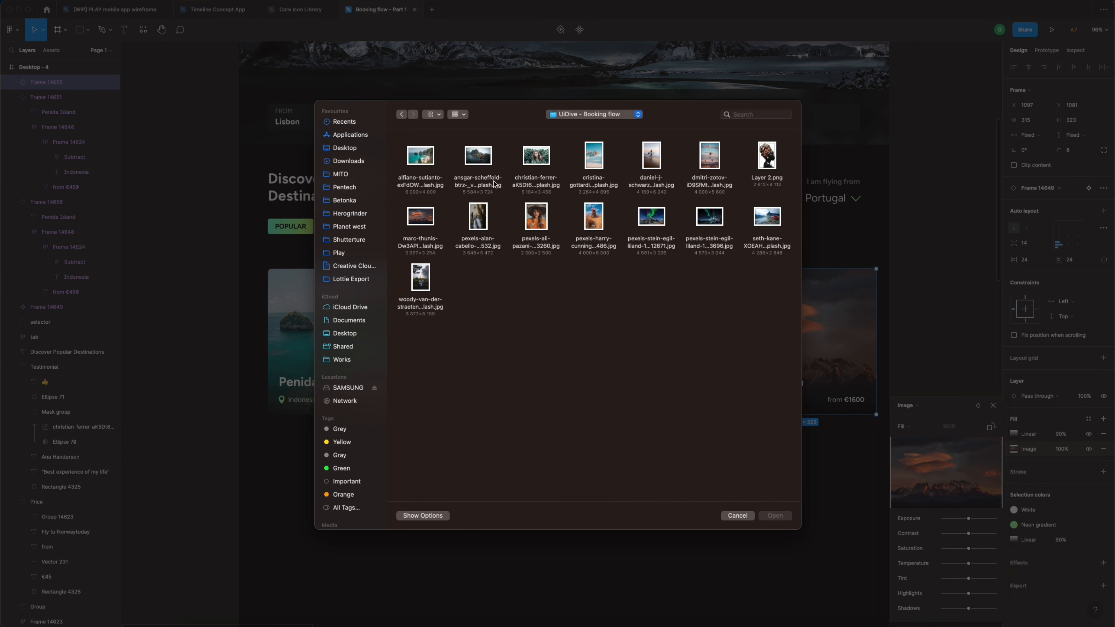
click(480, 161)
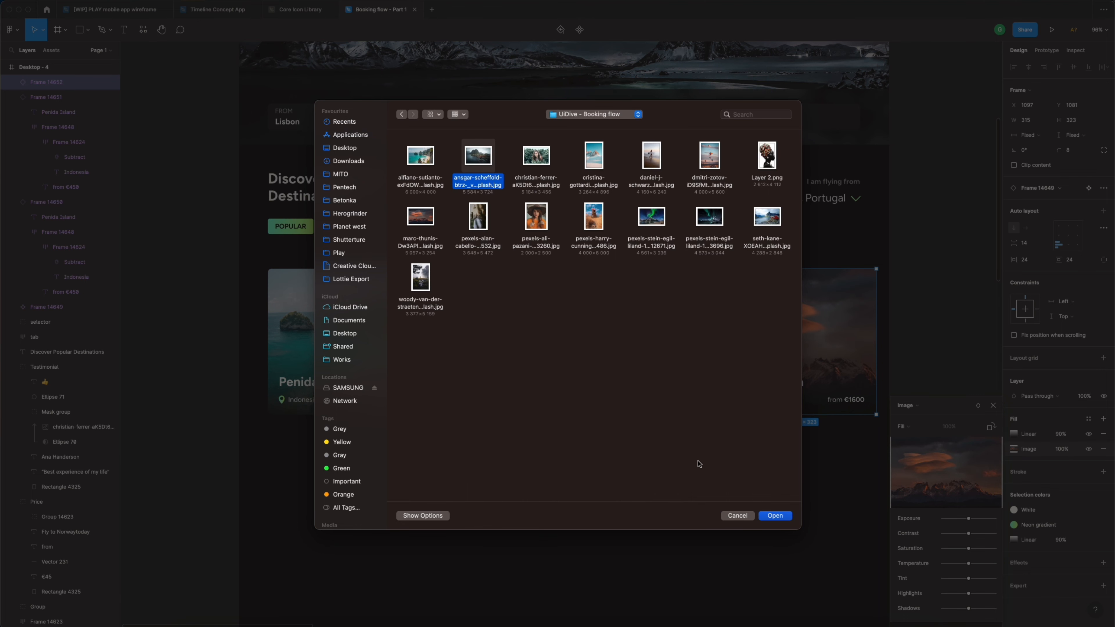
click(778, 516)
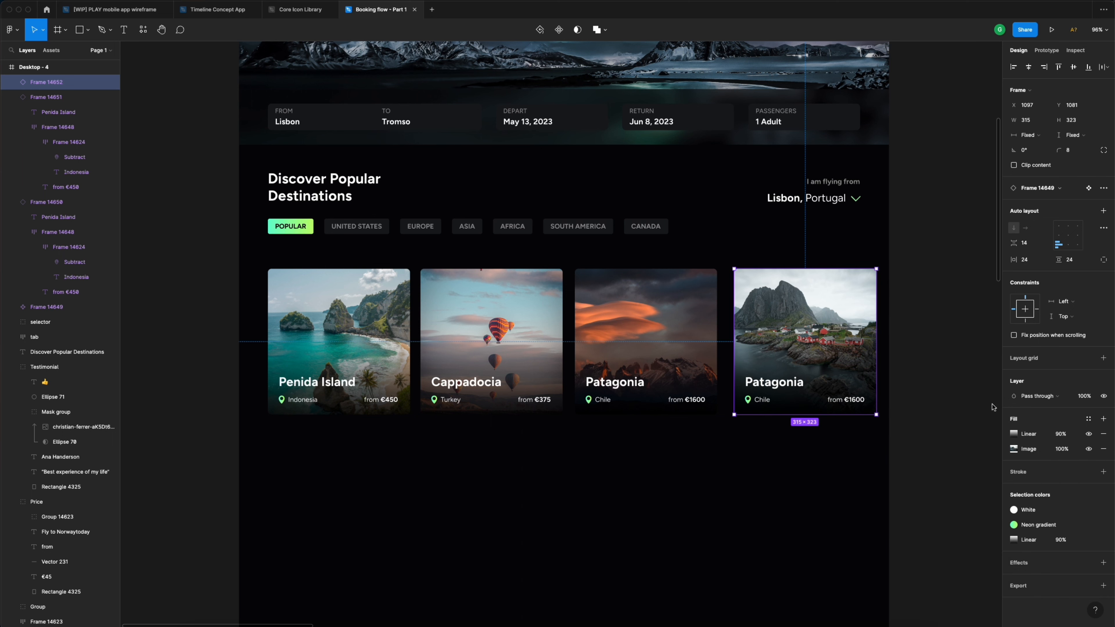
click(993, 405)
- Retitle the fourth card 'Lofoten Island', with country 'Norway' and price 'from €240'
double_click(778, 388)
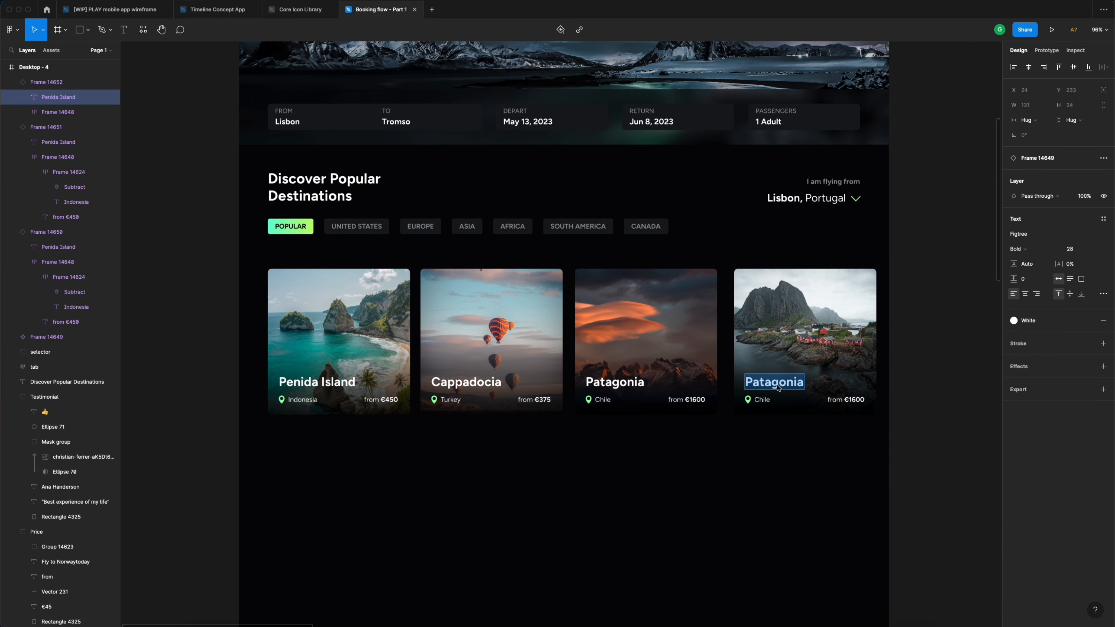
text(Lof)
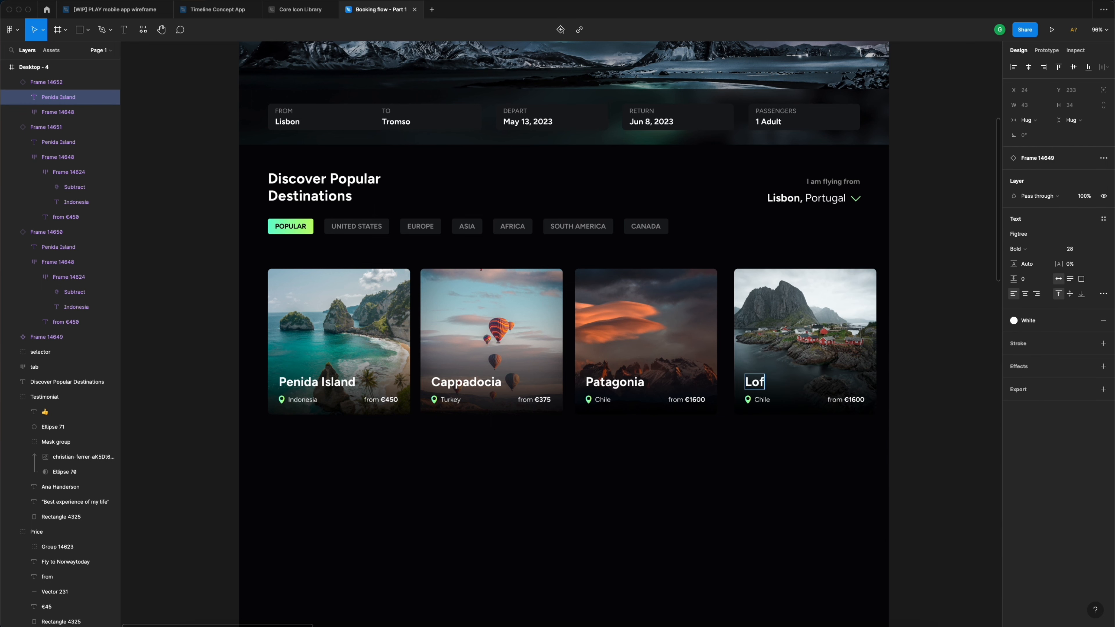
text(oten Island)
double_click(768, 404)
text(Norway)
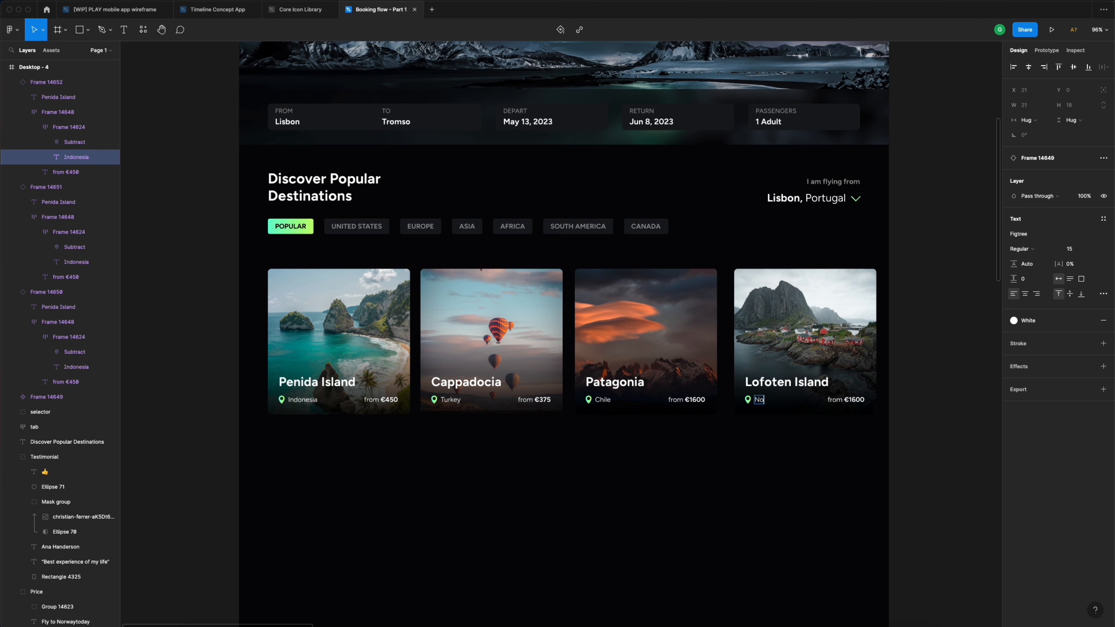
click(851, 400)
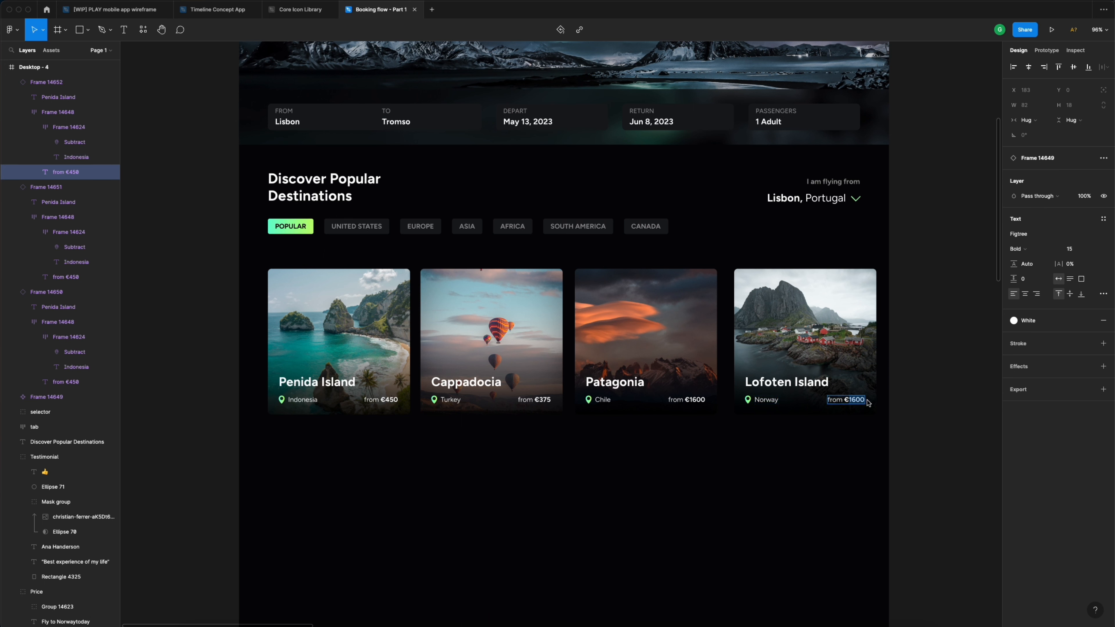
text(from €240)
click(929, 377)
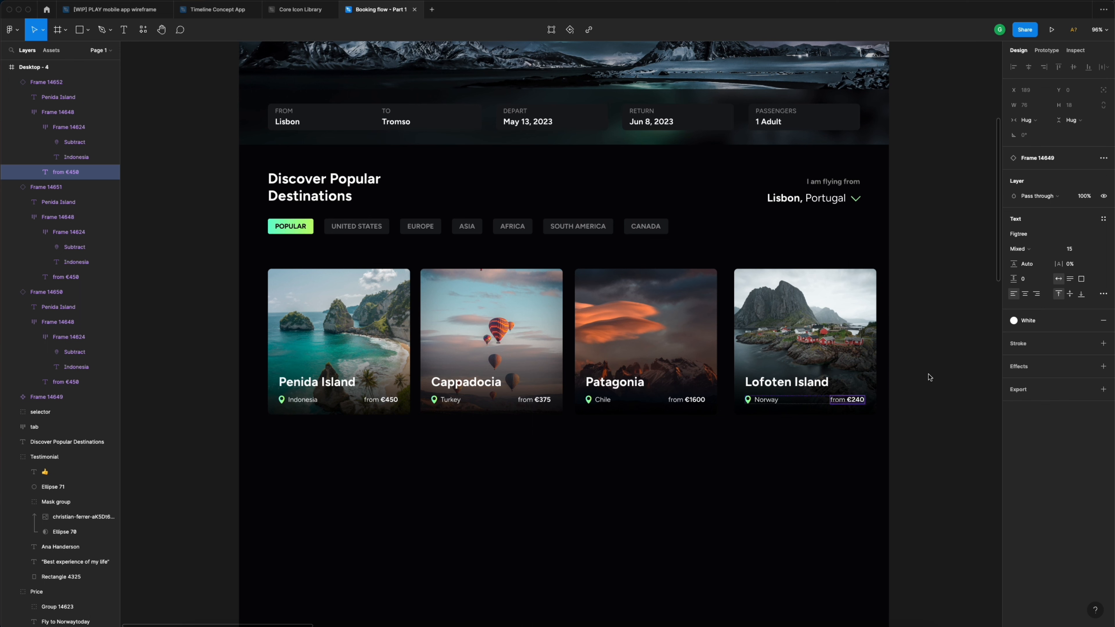
click(928, 377)
scroll(912, 376, down, 1)
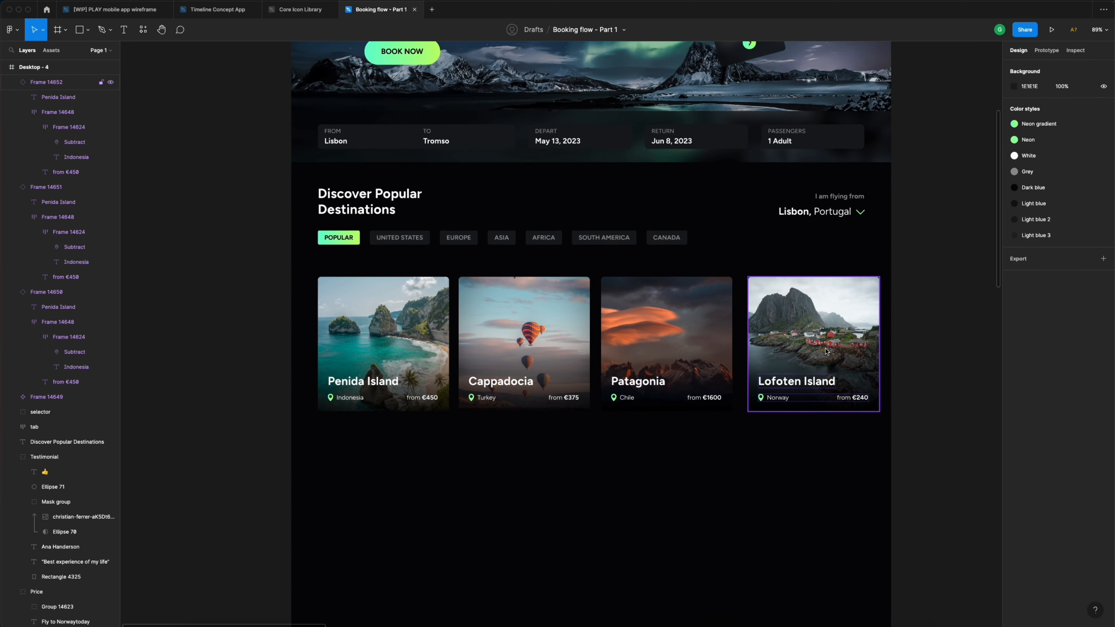
click(826, 350)
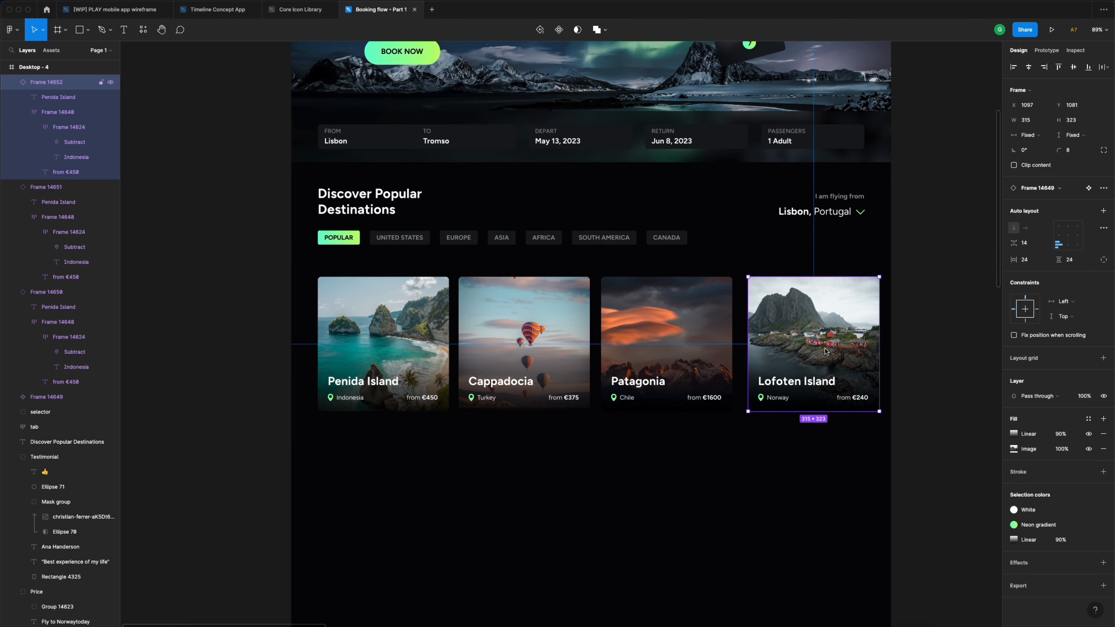
- Wrap the four cards in a 1440-wide auto-layout row with 64 px horizontal padding
click(807, 427)
drag(832, 445, 378, 328)
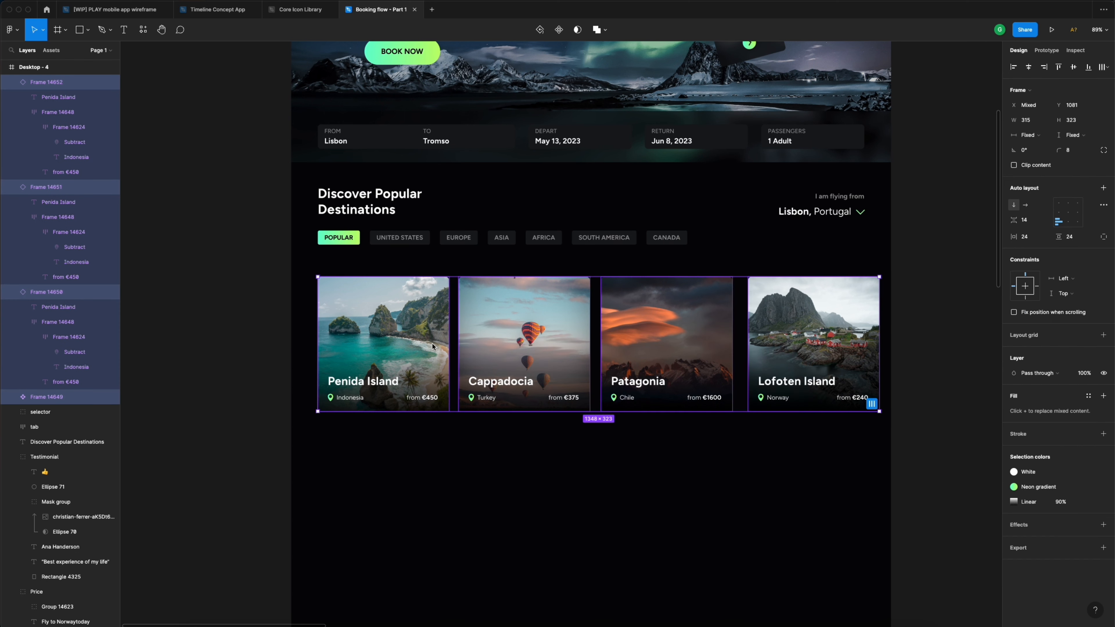
click(1103, 188)
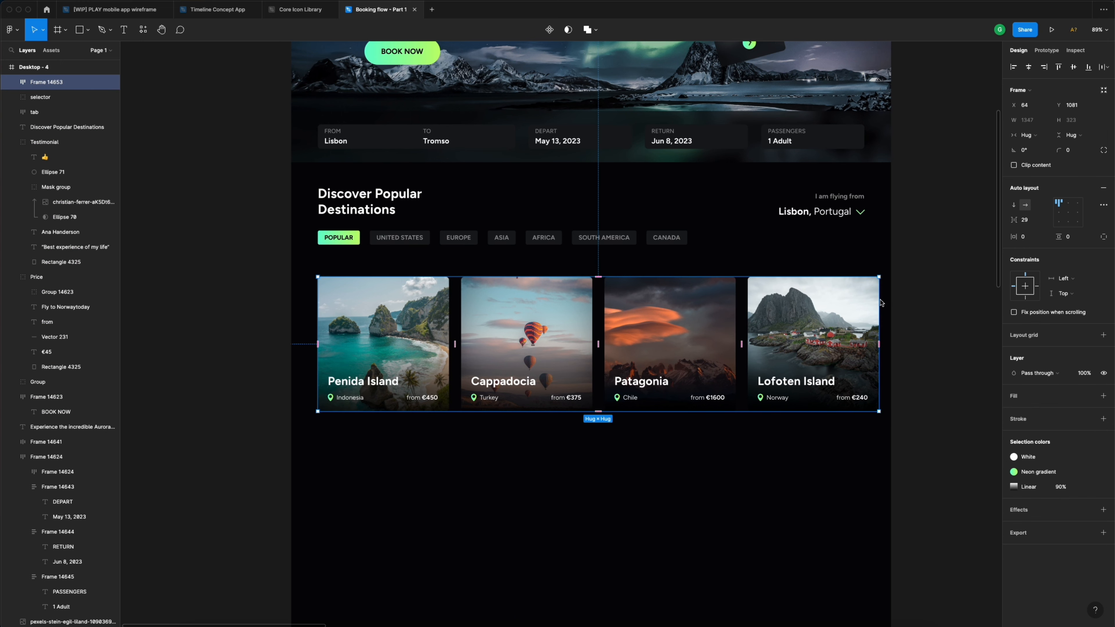
drag(883, 301, 891, 302)
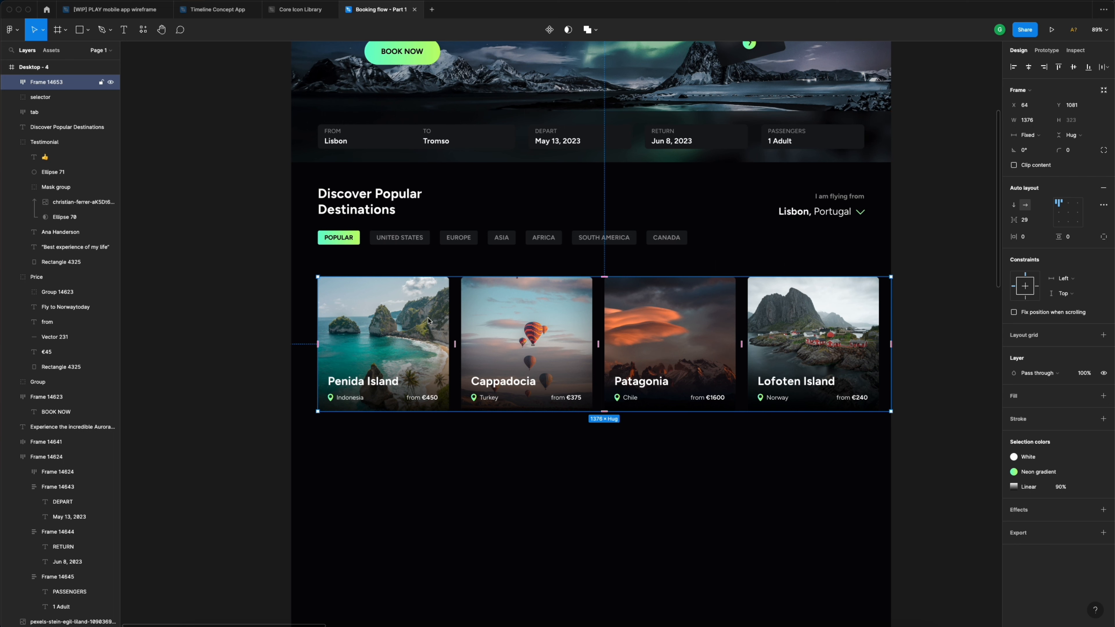
drag(318, 307, 292, 309)
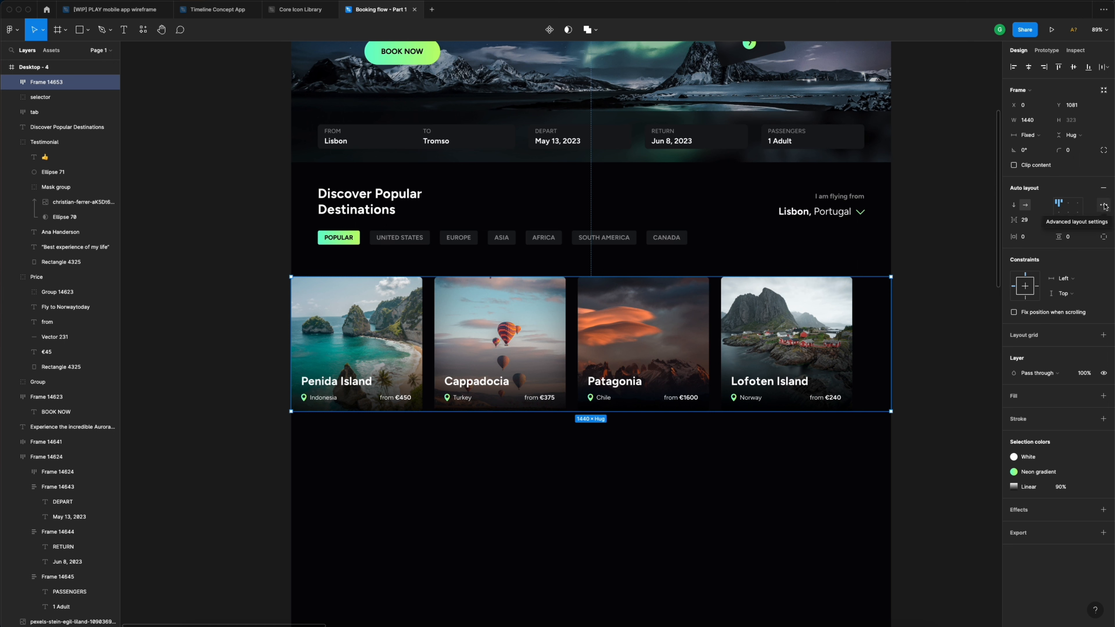
click(1032, 238)
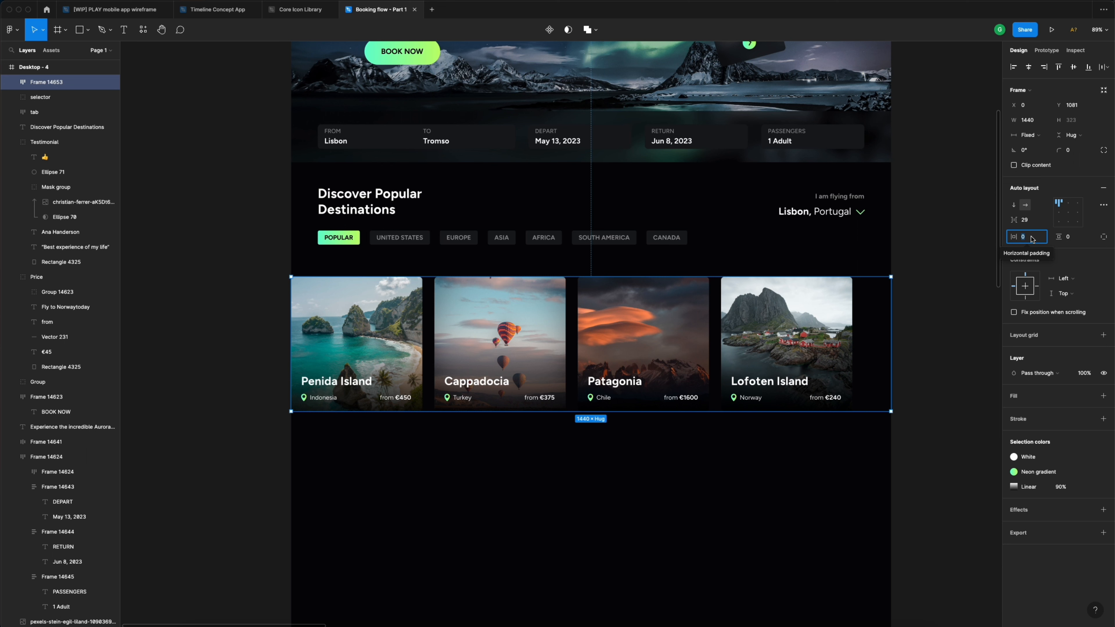
text(64)
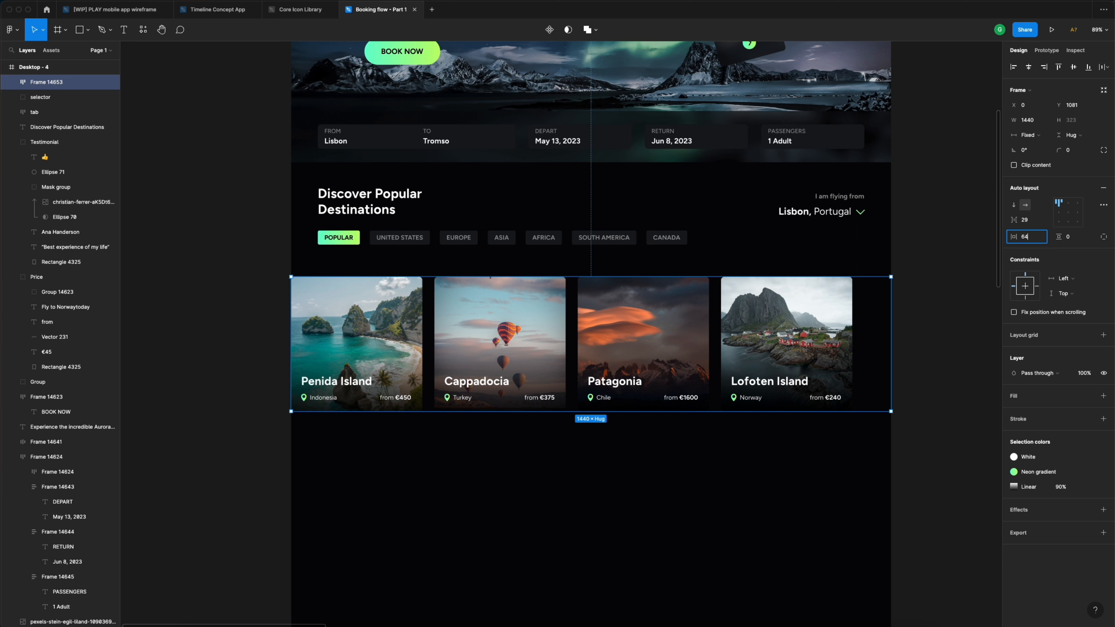
key(Return)
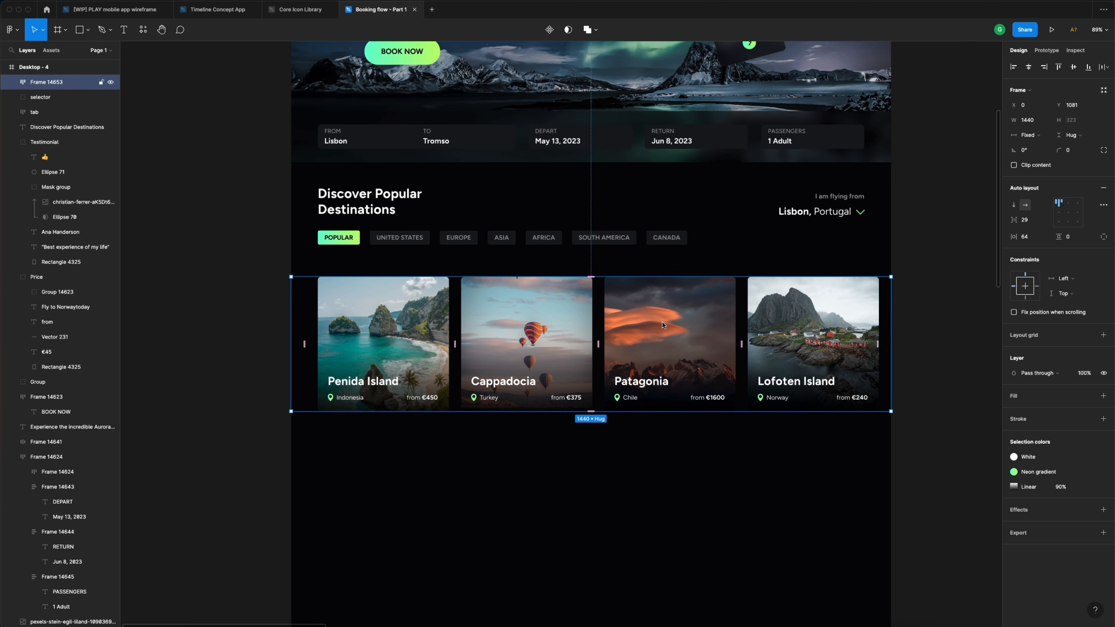
- Set all four cards to Fill container width so they stretch equally across the row
click(506, 317)
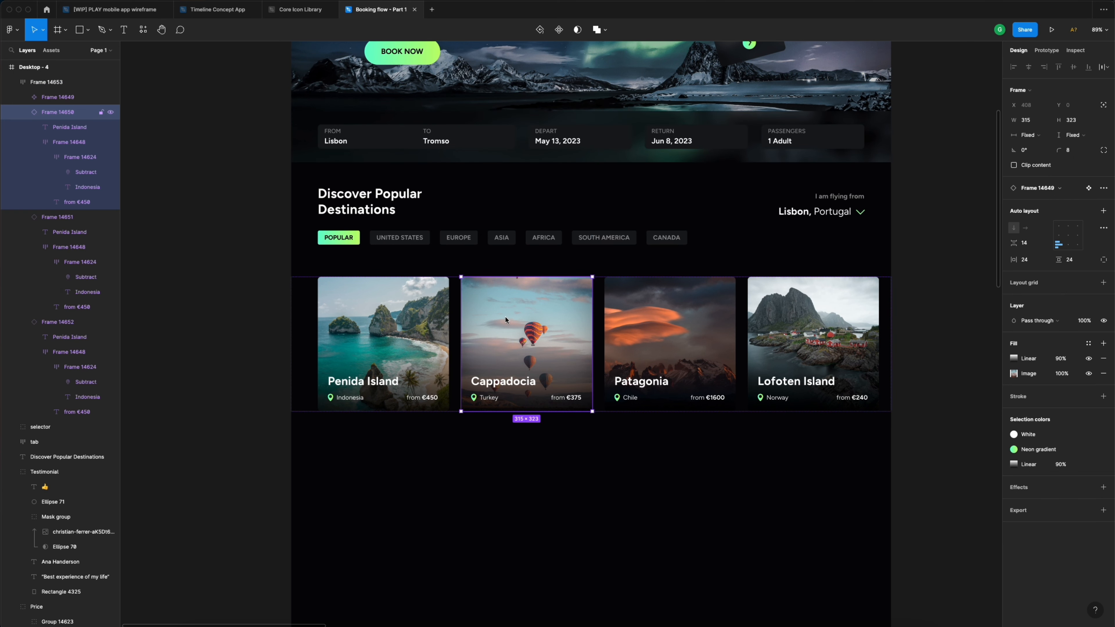
shift+click(421, 322)
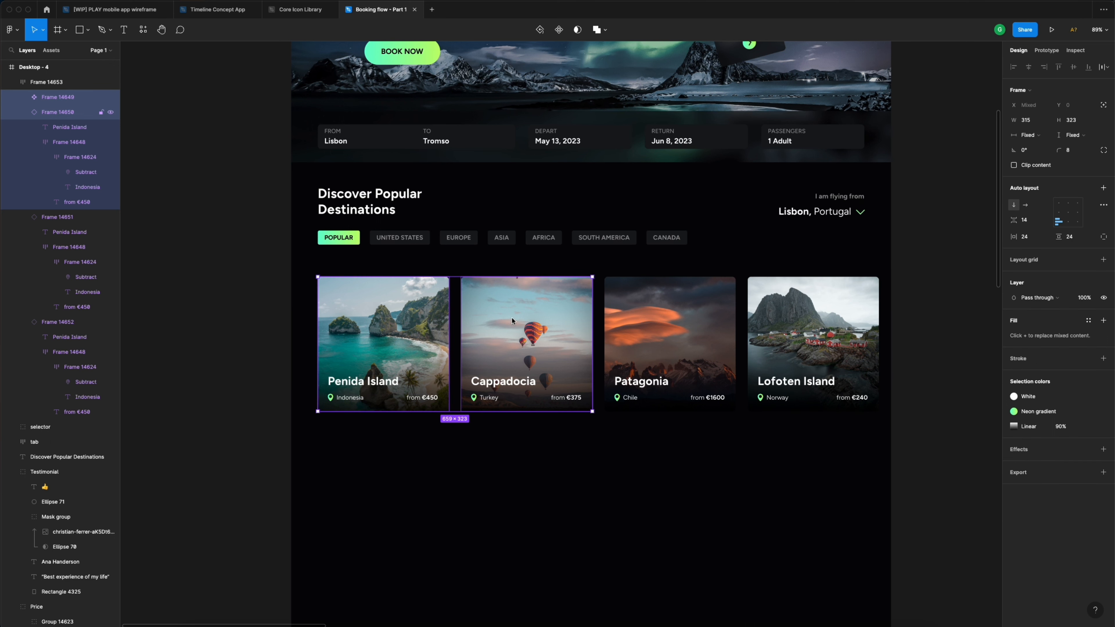
shift+click(659, 318)
shift+click(795, 319)
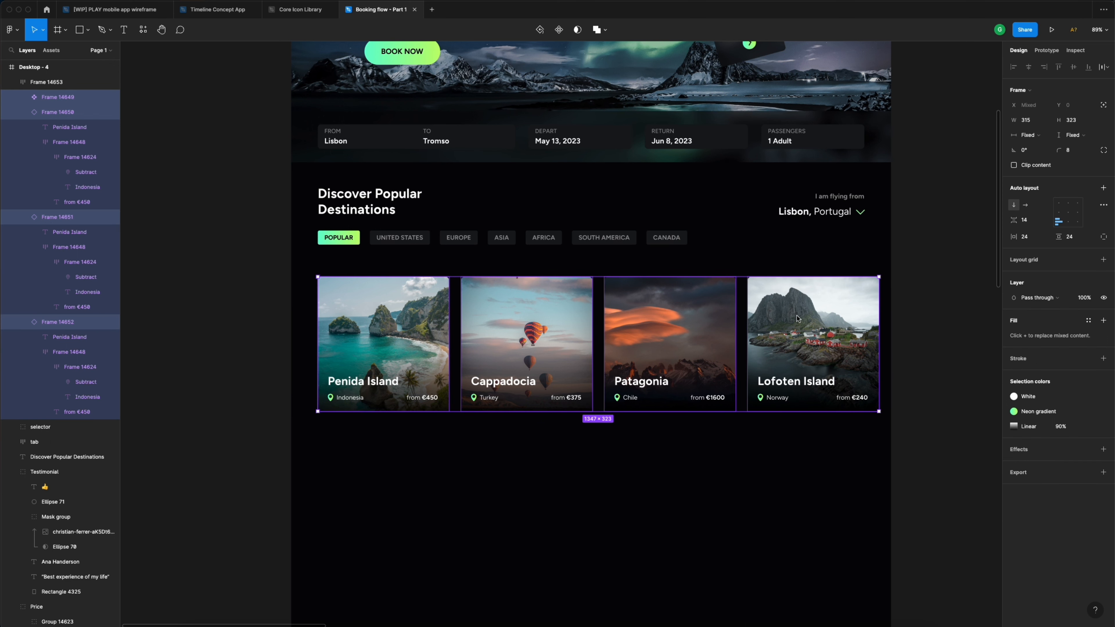
click(1031, 136)
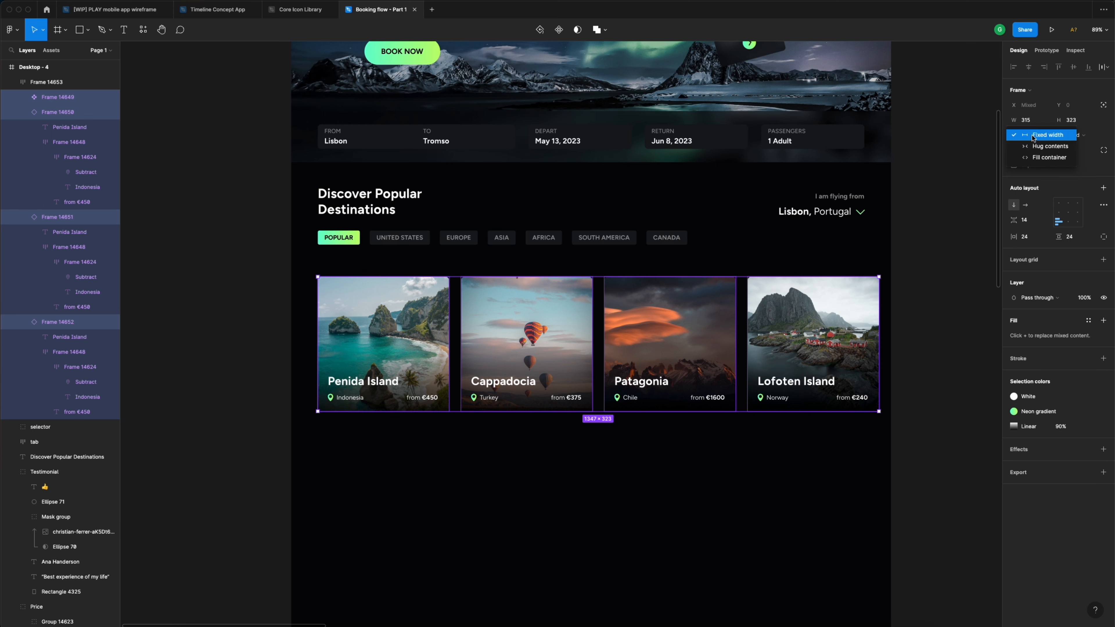
click(1035, 157)
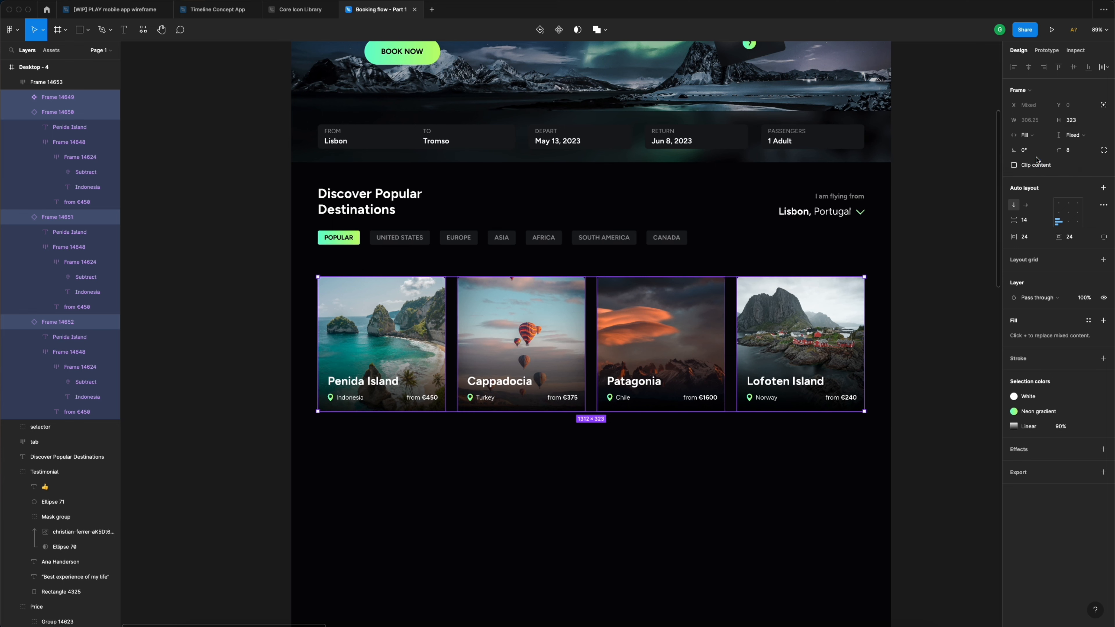
click(916, 249)
- Move the cards row up toward the category tabs, to Y 1046
click(842, 309)
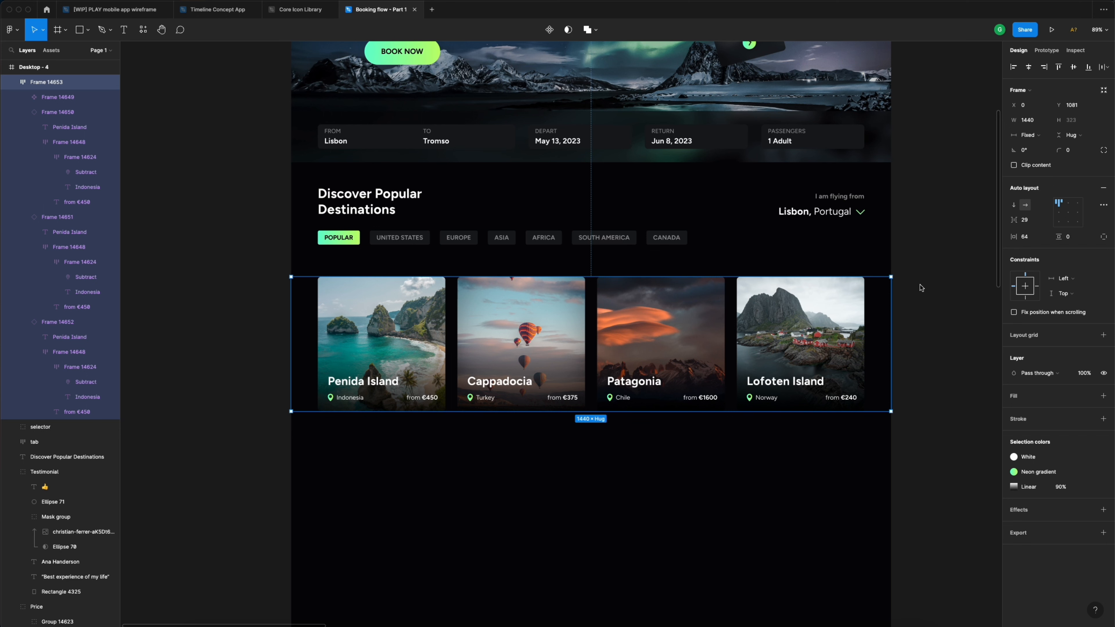
click(790, 341)
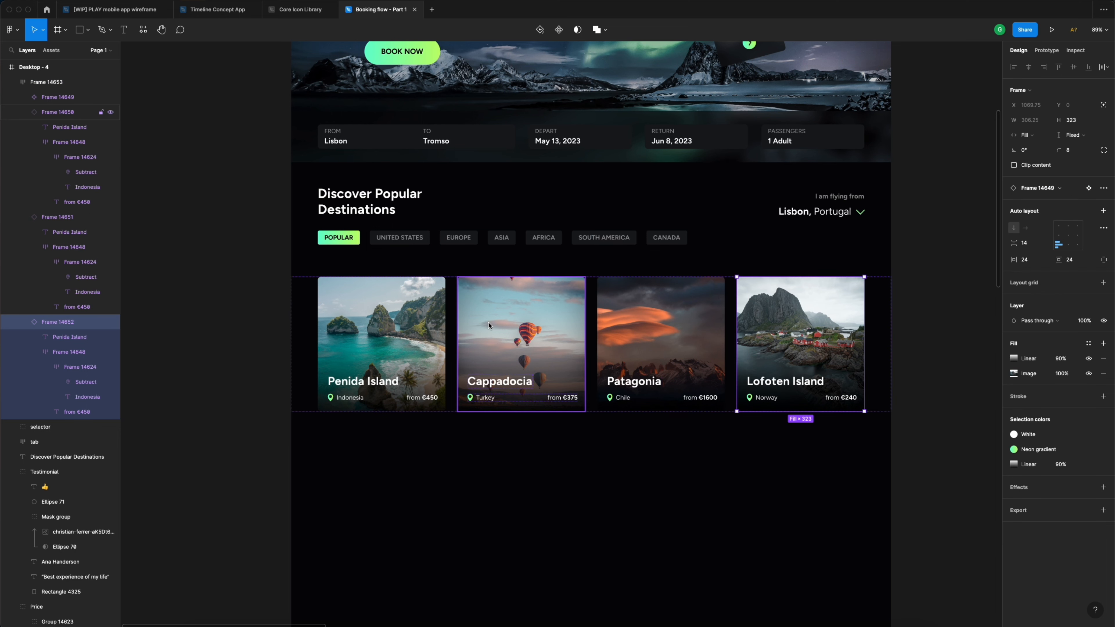
click(963, 271)
click(774, 303)
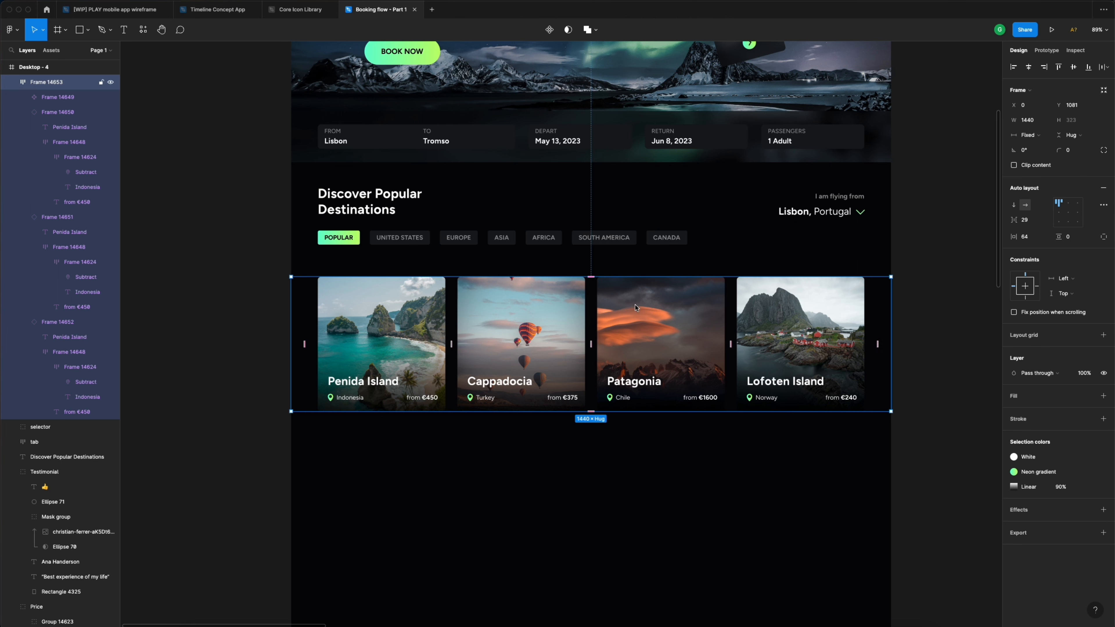
drag(644, 307, 637, 295)
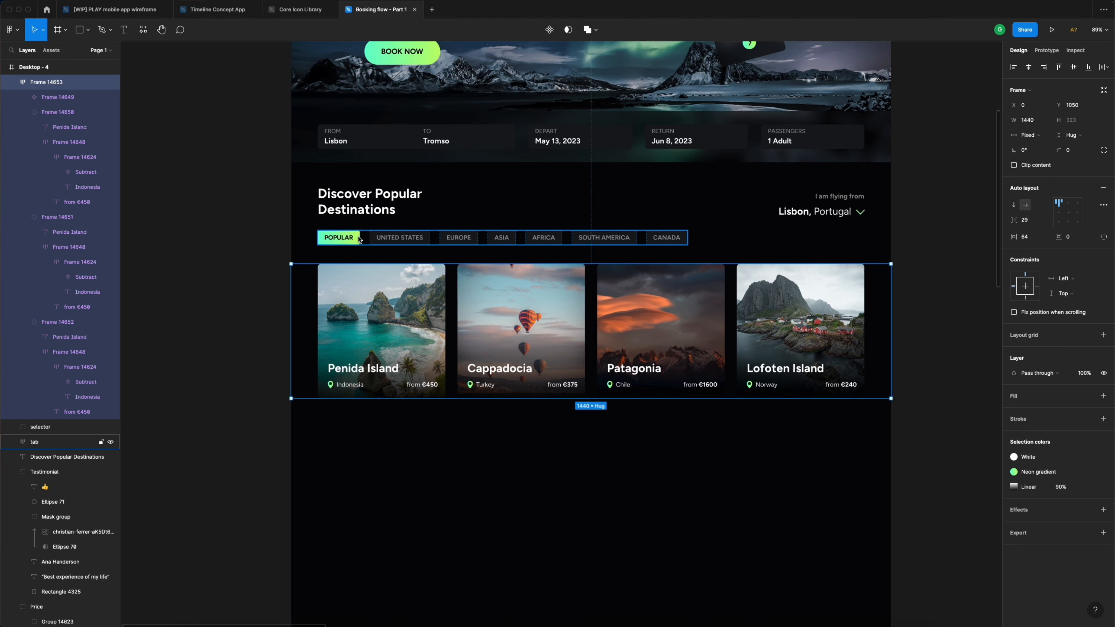
key(Up)
key(Up)
key(Up)
key(Up)
key(Up)
key(Up)
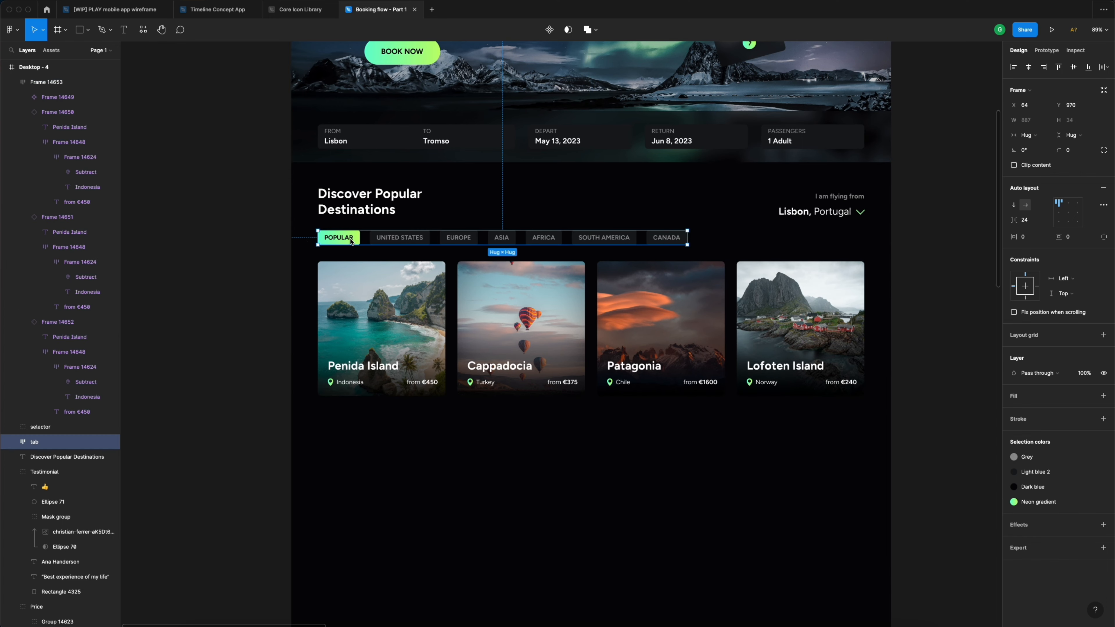
click(235, 241)
scroll(237, 239, down, 2)
scroll(236, 239, down, 2)
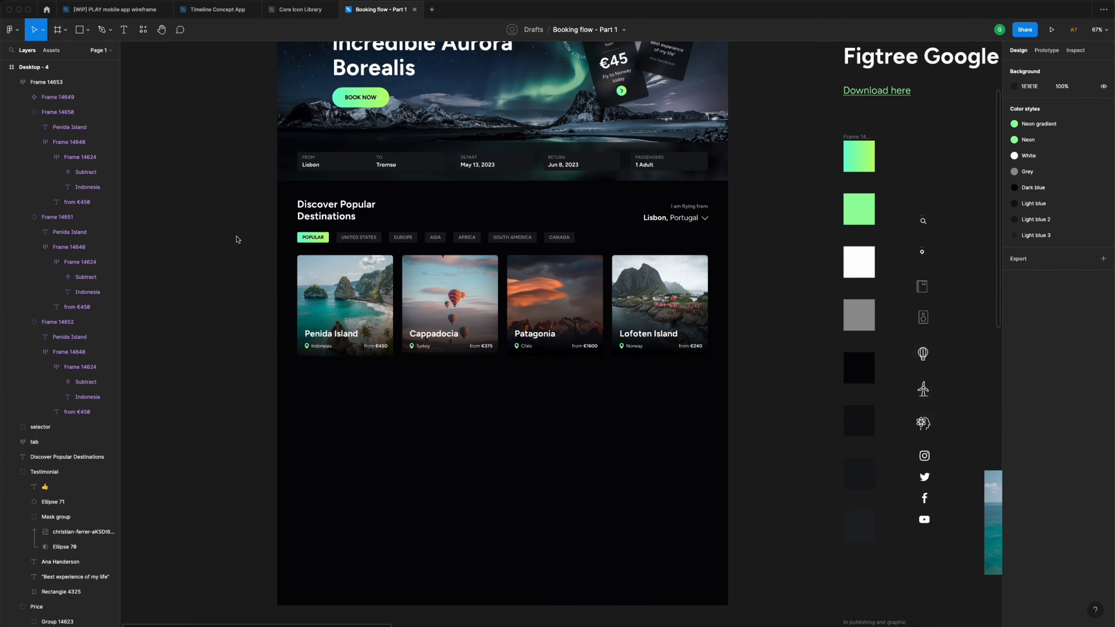
scroll(236, 241, up, 5)
scroll(233, 247, up, 2)
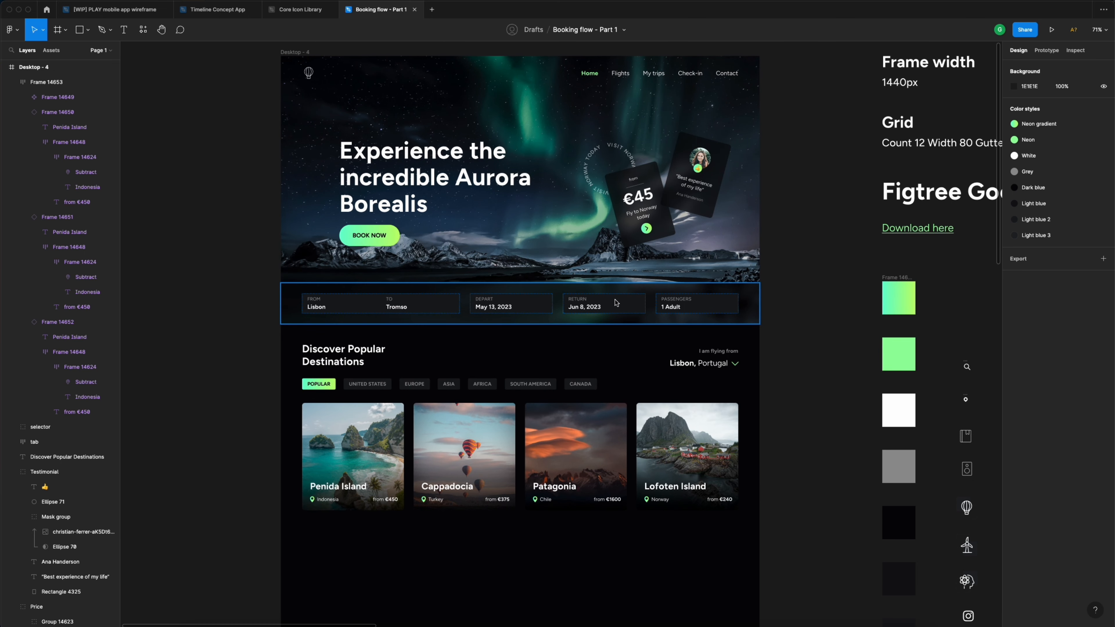
scroll(614, 301, down, 5)
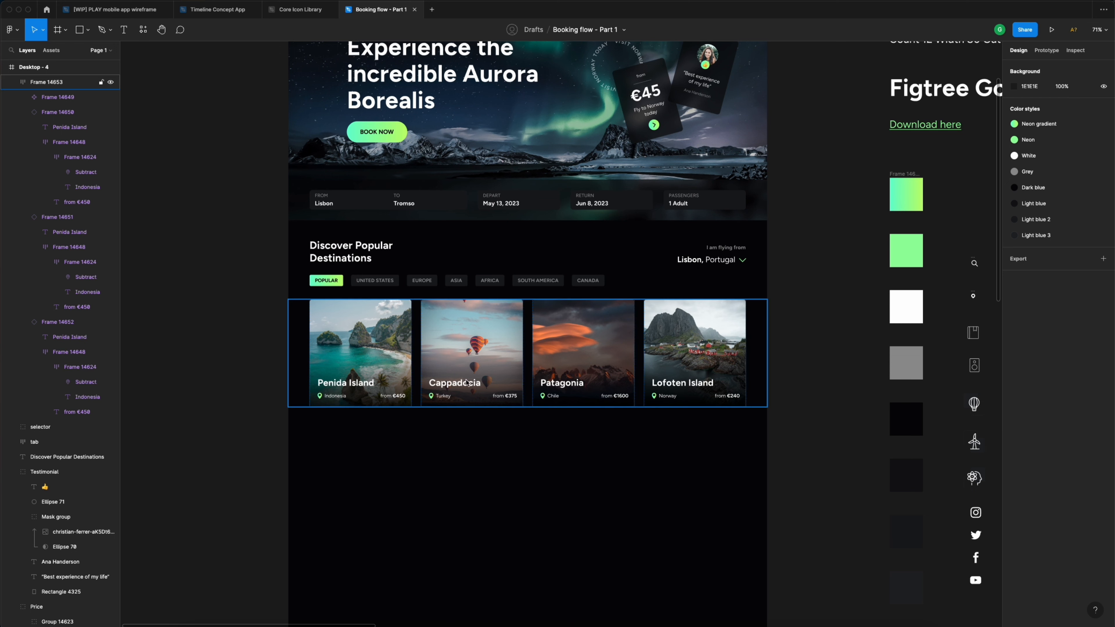
scroll(451, 448, down, 3)
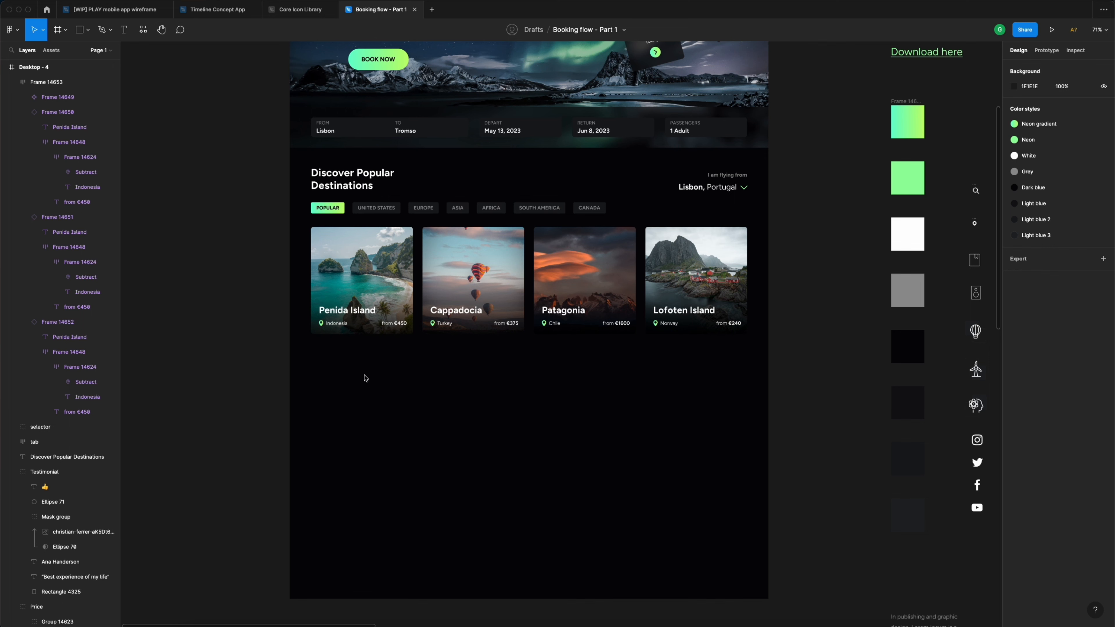
key(t)
- Add a 'Read the blog' heading below the cards at font size 32
click(350, 376)
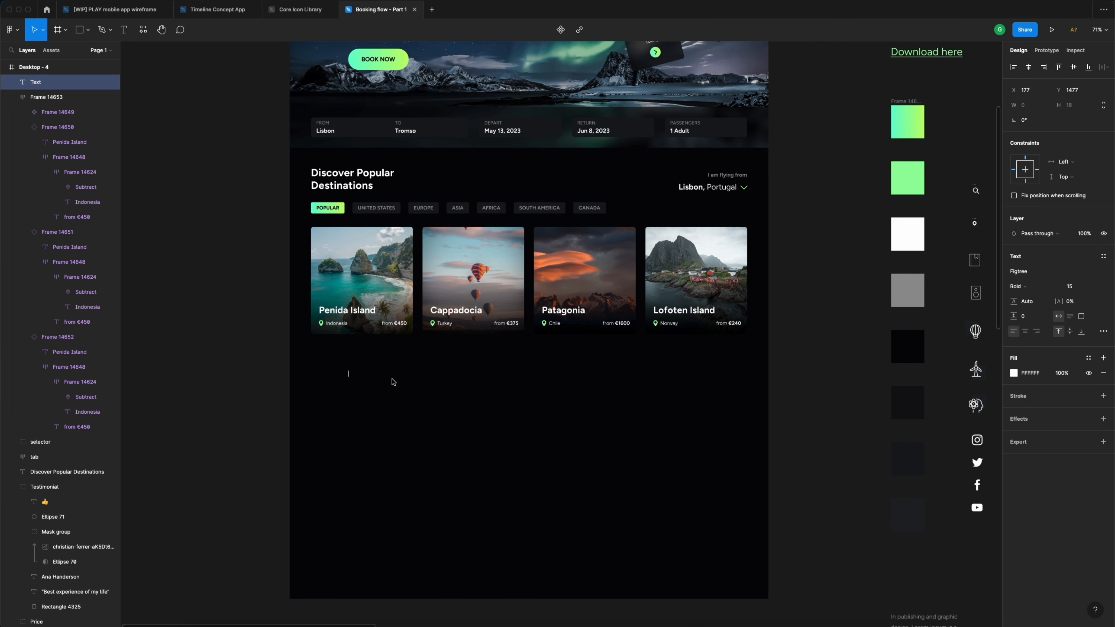
text(Read the blog)
key(Escape)
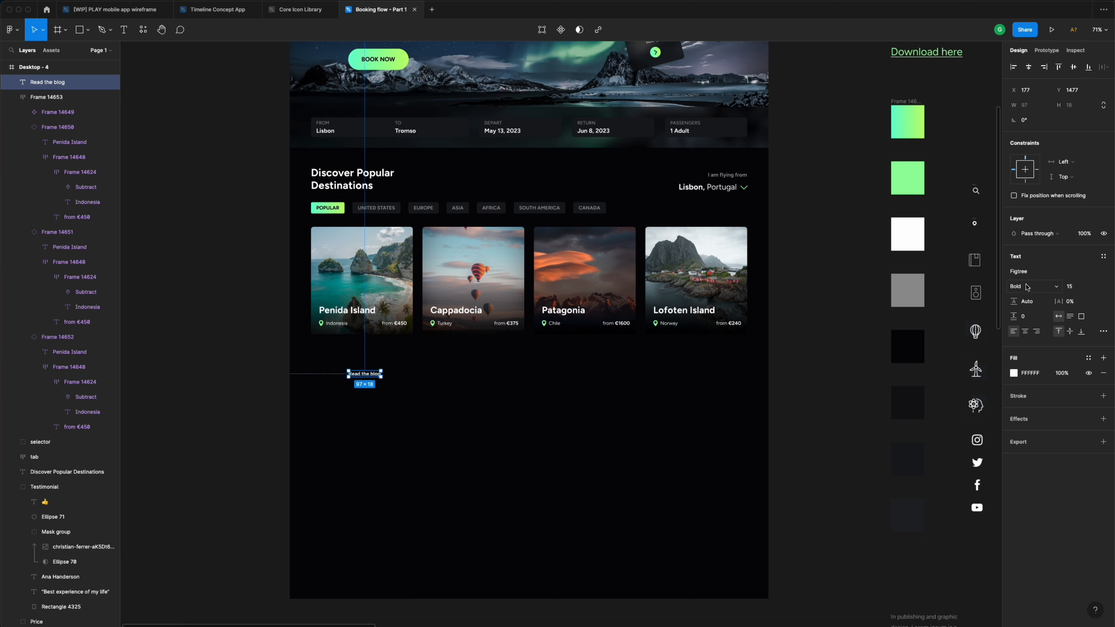
click(1074, 287)
text(32)
key(Return)
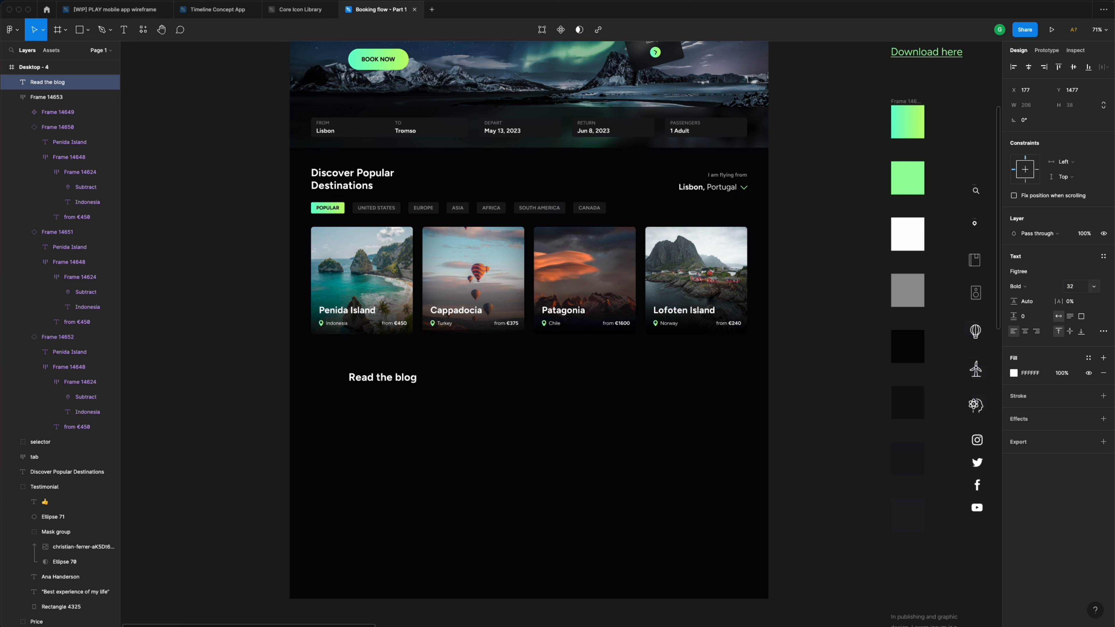
drag(372, 384, 355, 385)
click(440, 372)
- Place the bookmark icon beside the heading and centre the two vertically
scroll(442, 373, right, 2)
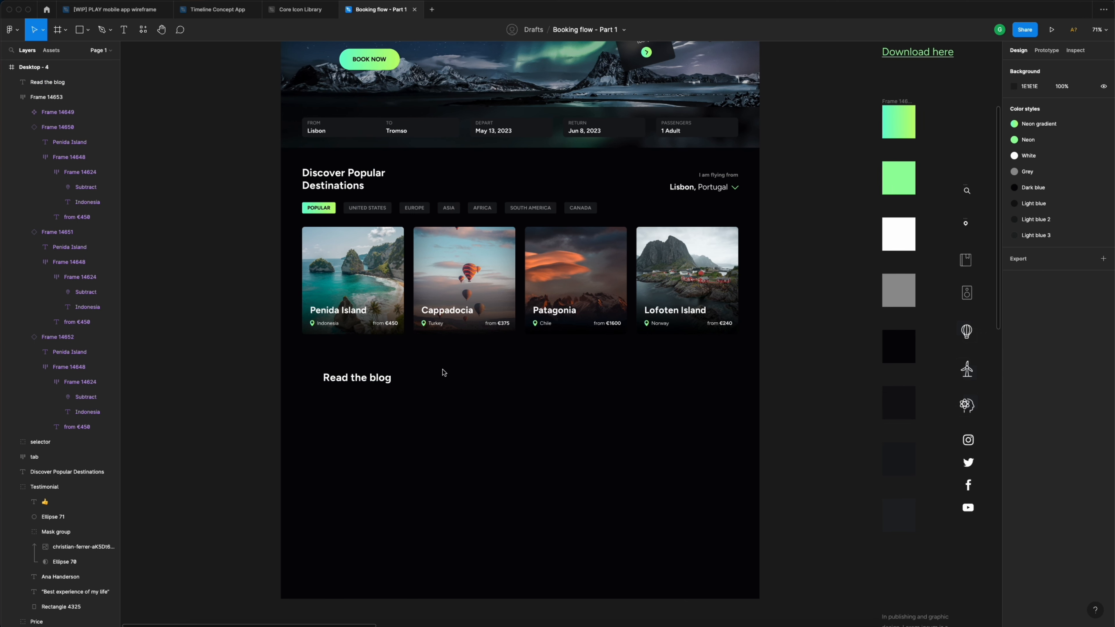
click(952, 263)
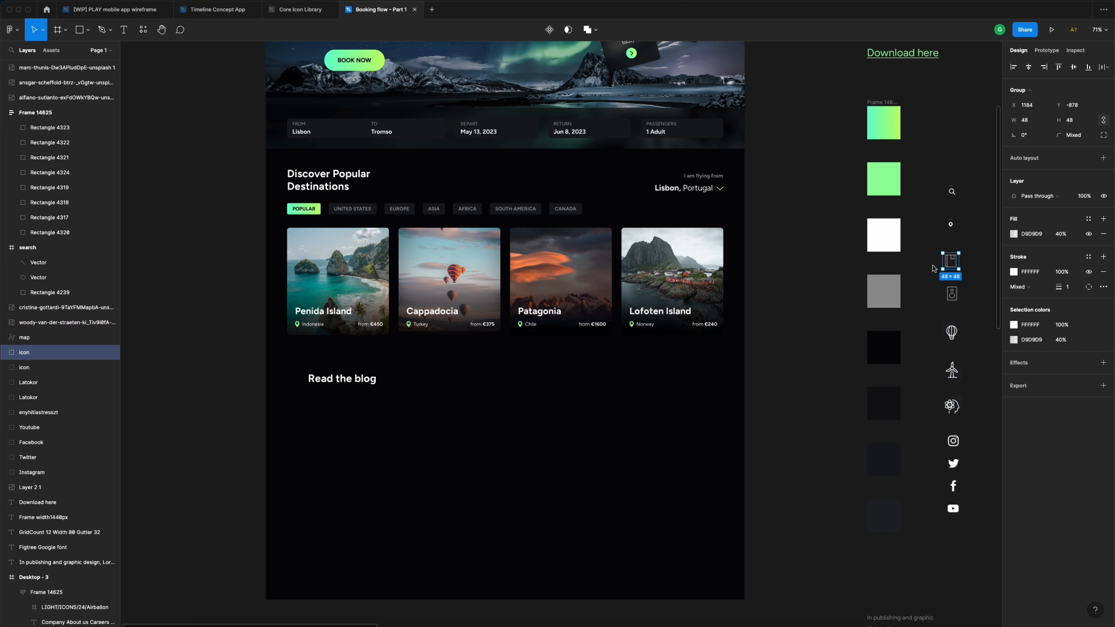
drag(944, 266, 288, 379)
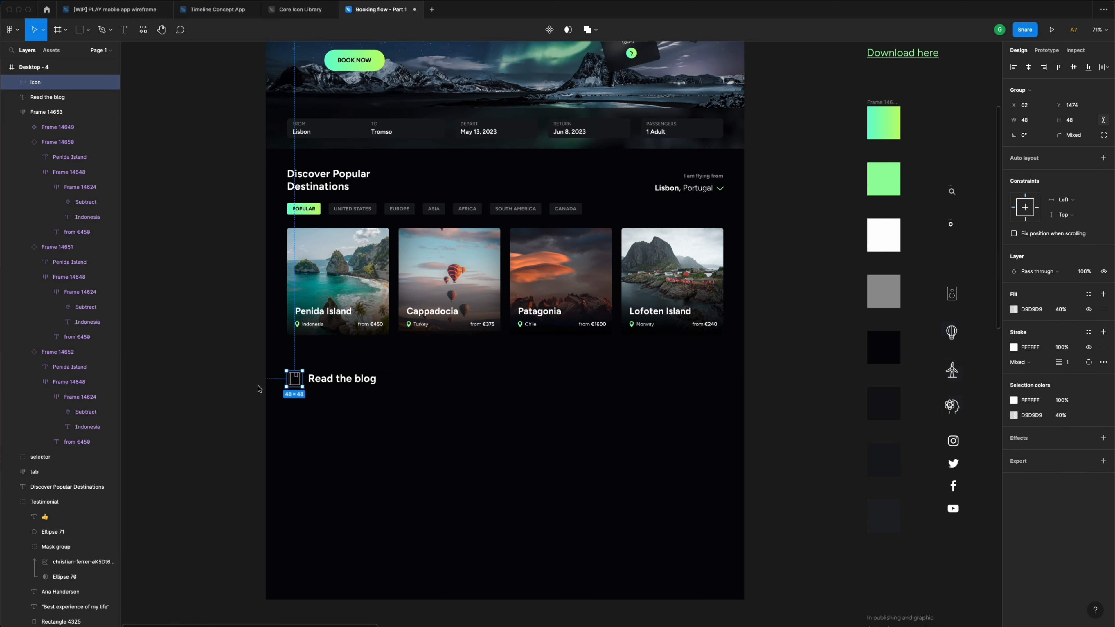
scroll(266, 384, up, 6)
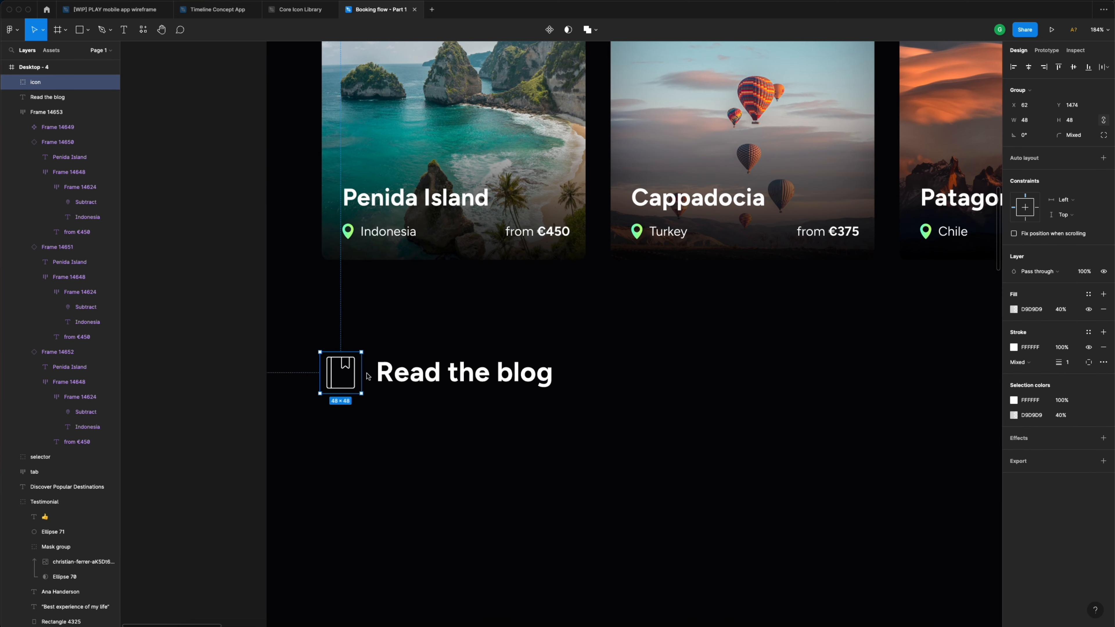
click(378, 376)
drag(323, 336, 512, 437)
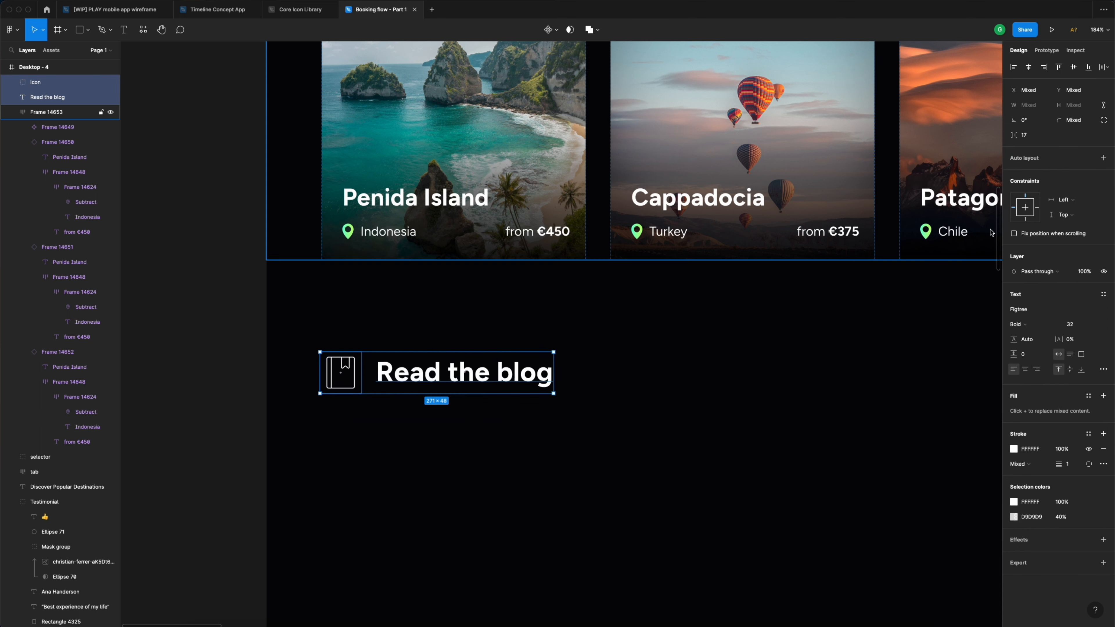
click(1074, 69)
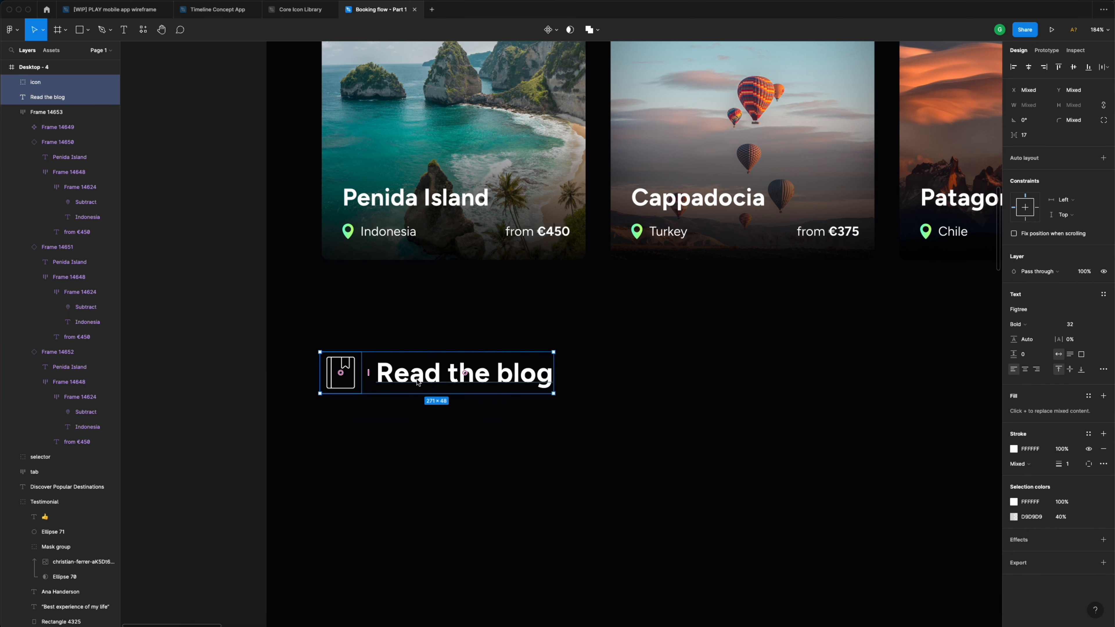
- Wrap the icon and heading in auto layout with 12 spacing, aligned with the cards at X 64
click(1103, 159)
click(1033, 220)
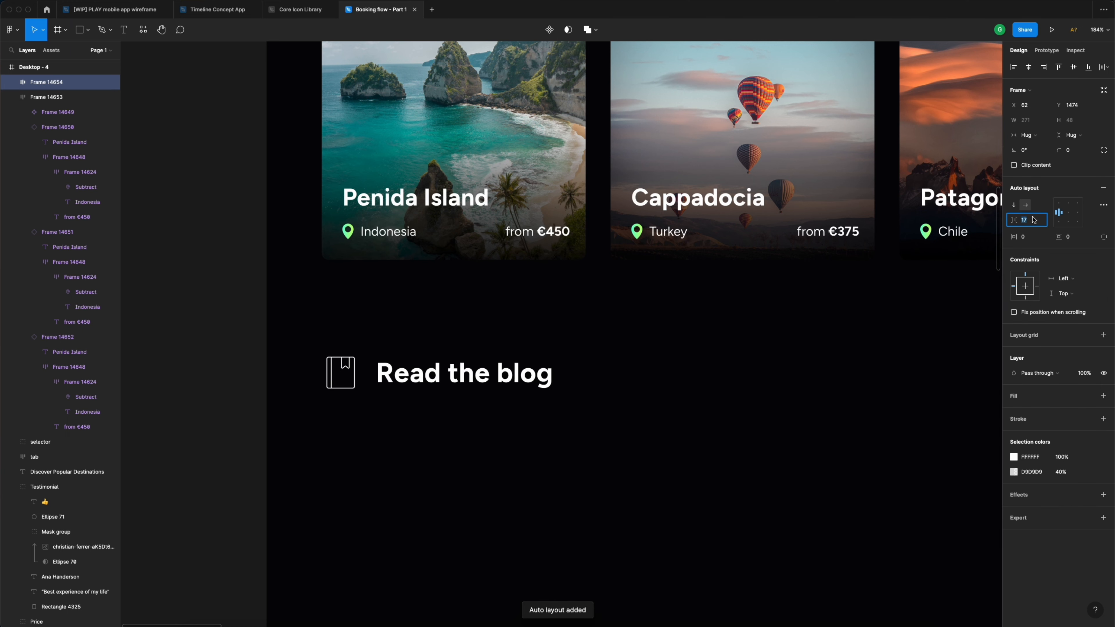
text(12)
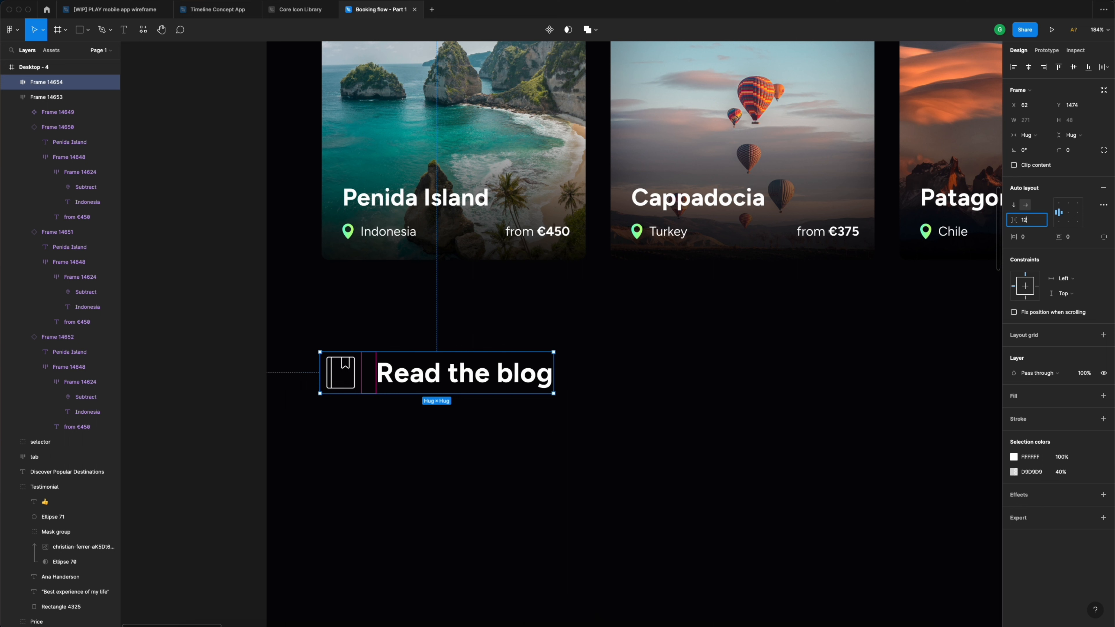
key(Return)
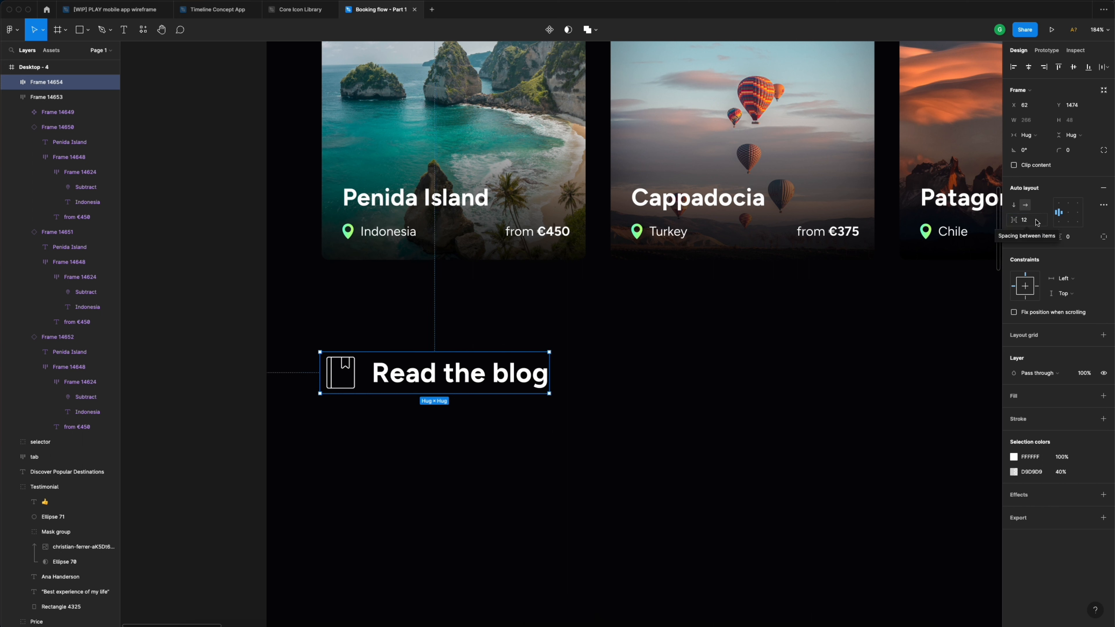
click(1037, 221)
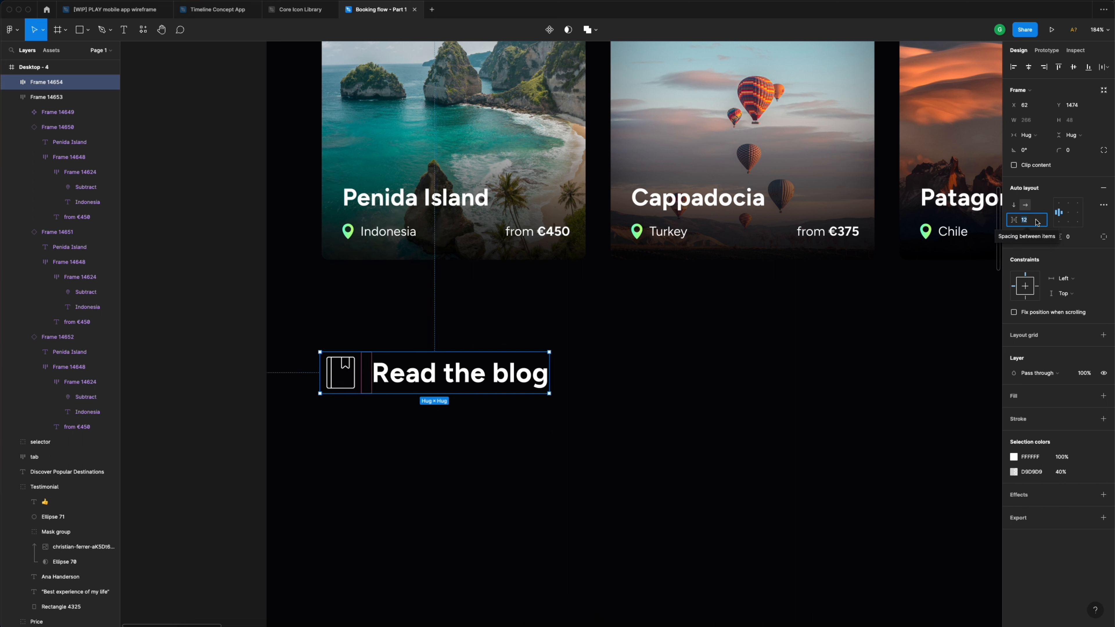
text(16)
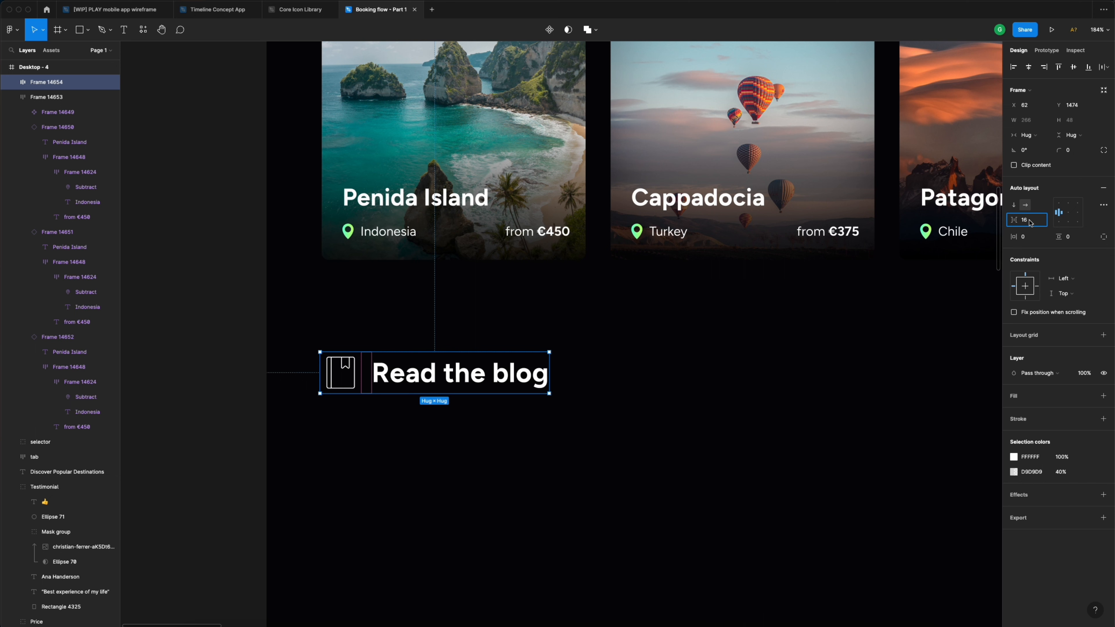
key(Escape)
click(407, 335)
drag(386, 373, 388, 373)
scroll(427, 347, down, 5)
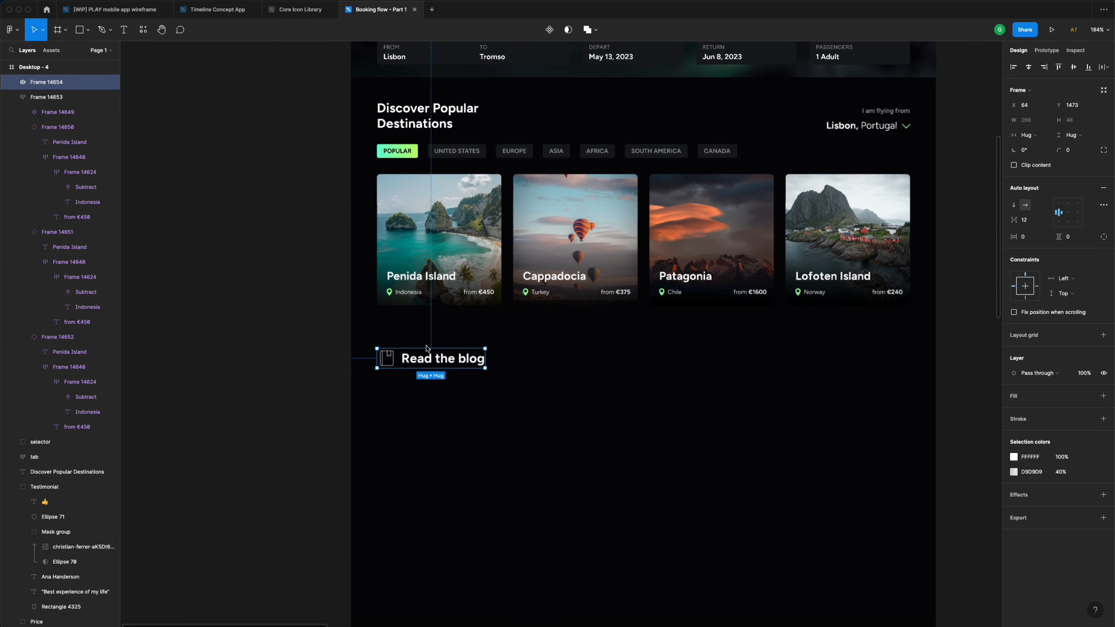
- Drag the Desktop - 4 frame's bottom edge down so its height becomes 3280
click(538, 351)
scroll(539, 354, down, 5)
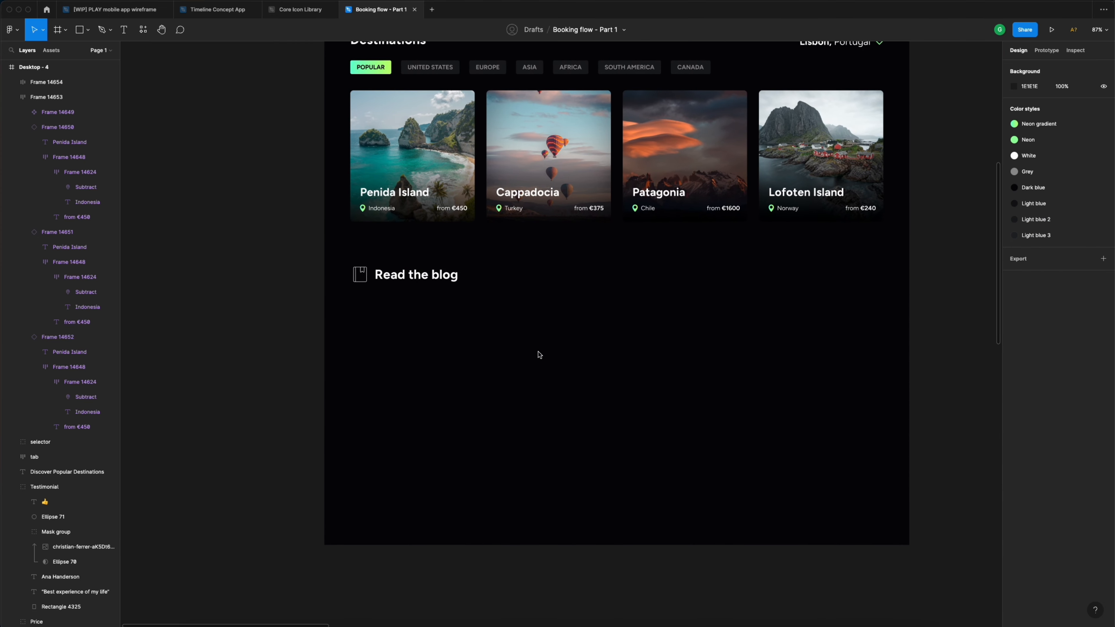
scroll(540, 355, down, 10)
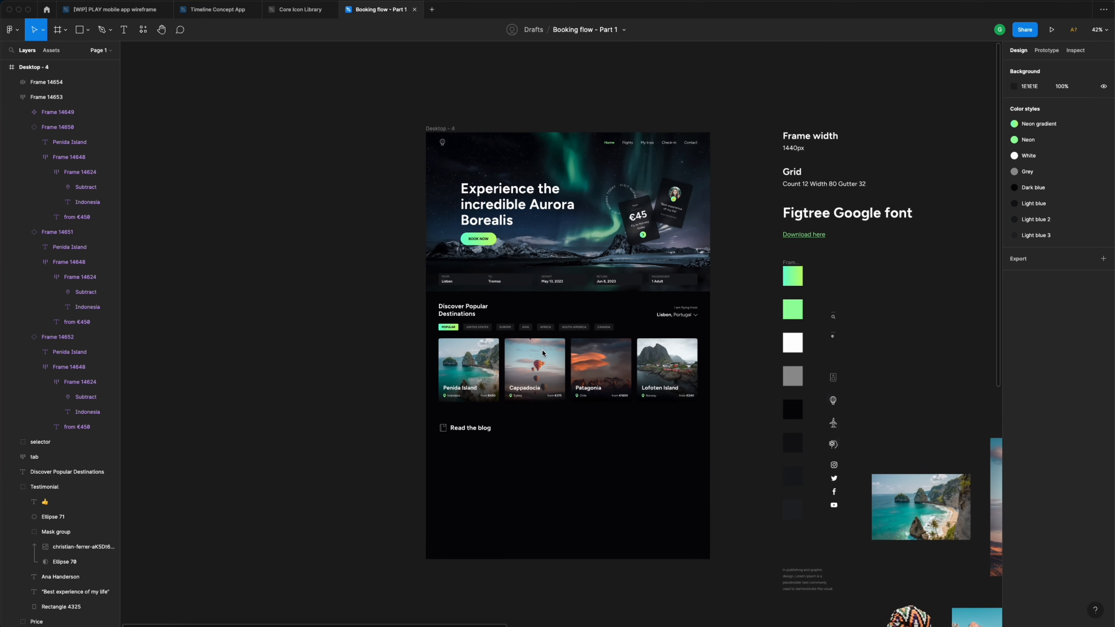
scroll(542, 353, up, 1)
drag(710, 478, 437, 148)
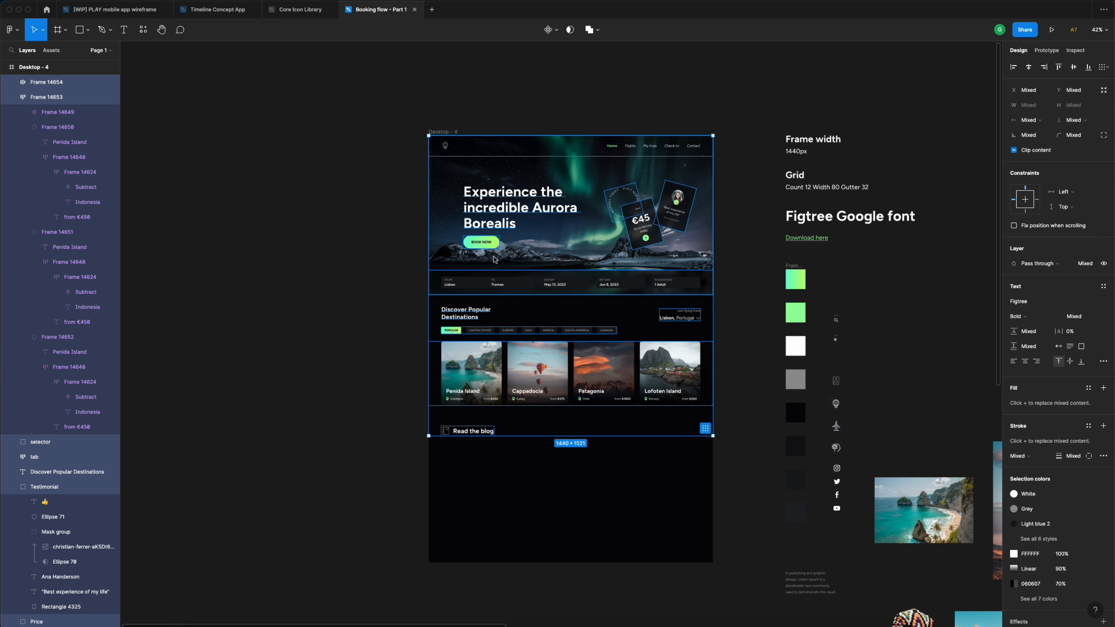
click(446, 117)
click(445, 132)
scroll(446, 132, down, 5)
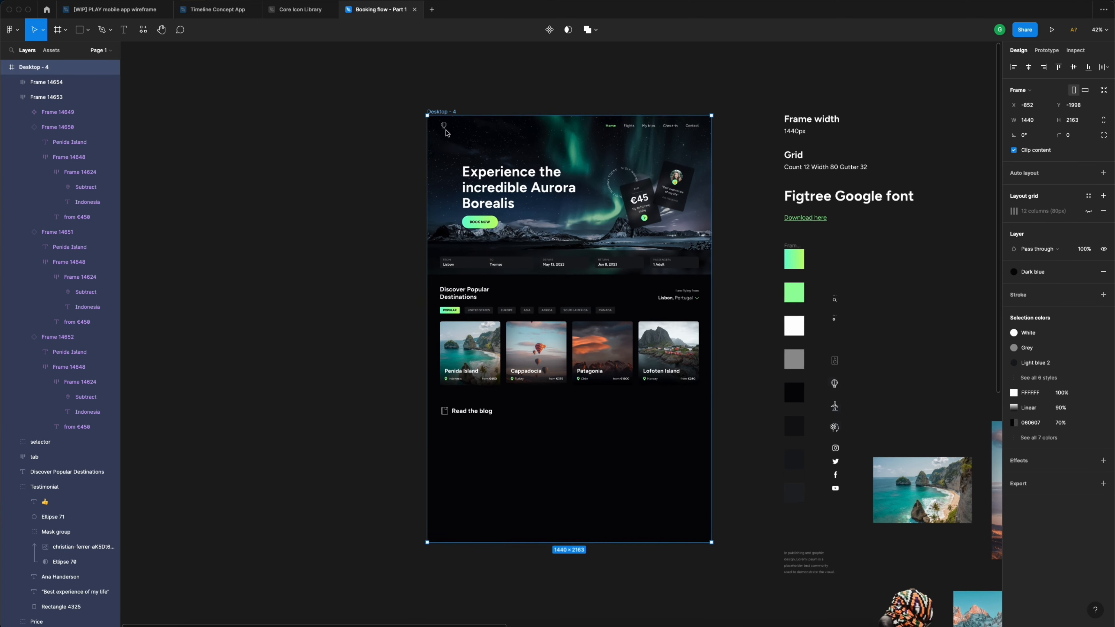
scroll(446, 132, down, 1)
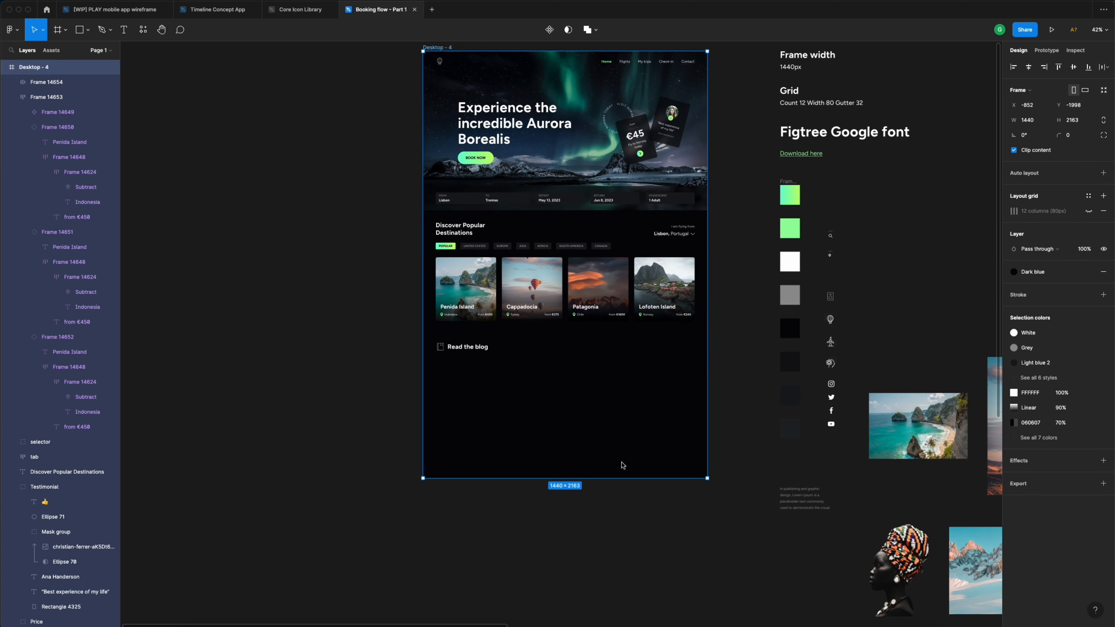
drag(625, 479, 608, 587)
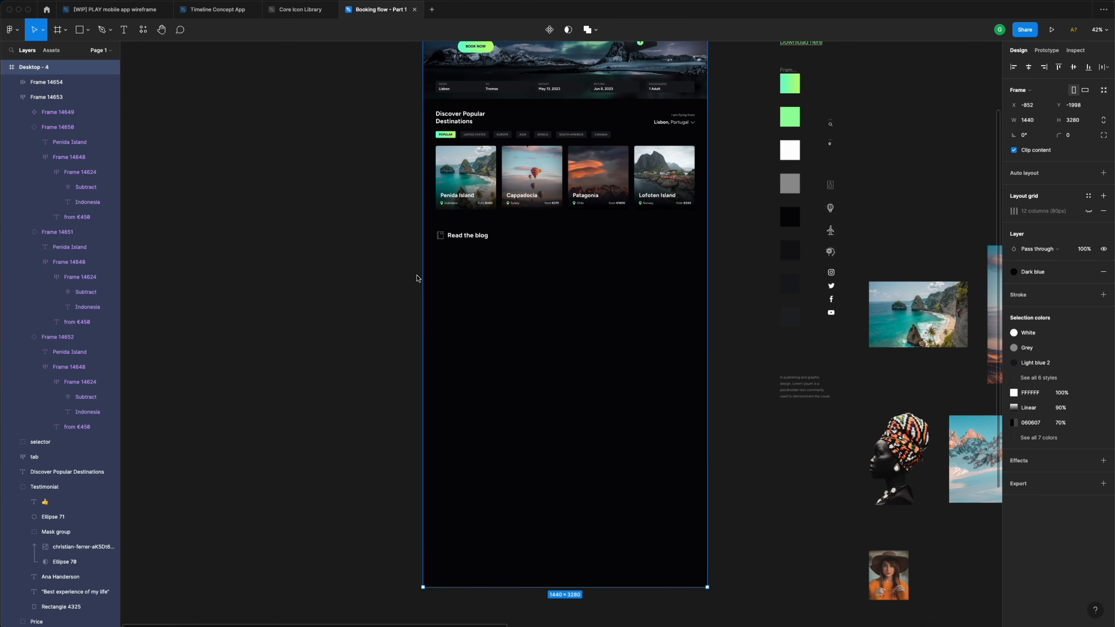
- Check the Read the blog row against the new empty space below it
click(399, 250)
scroll(398, 249, up, 2)
scroll(498, 353, up, 2)
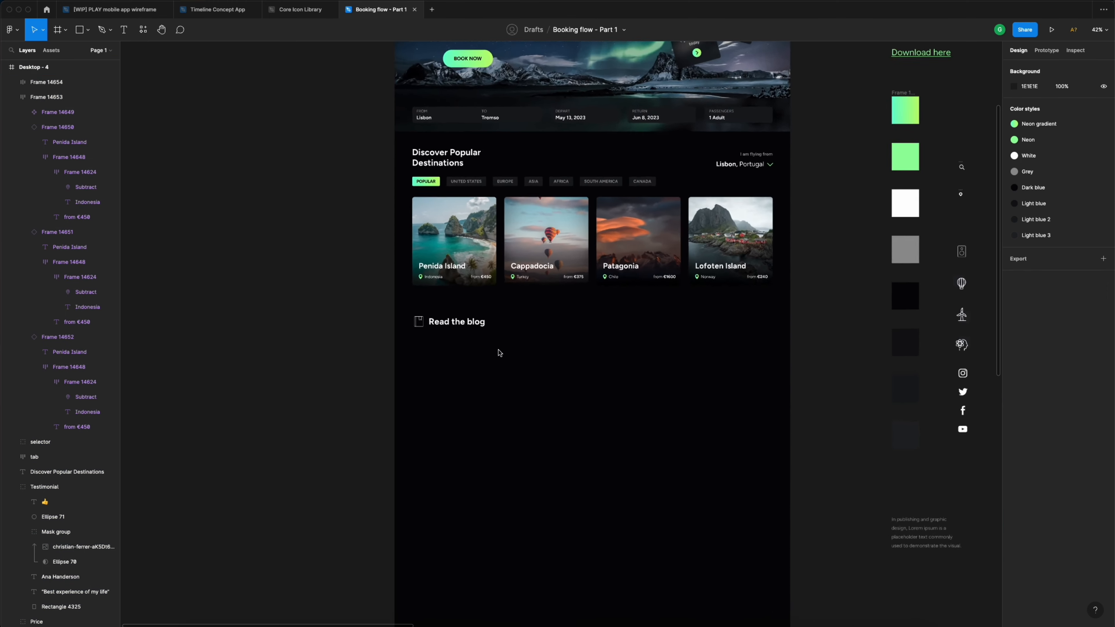
scroll(498, 353, up, 5)
click(472, 310)
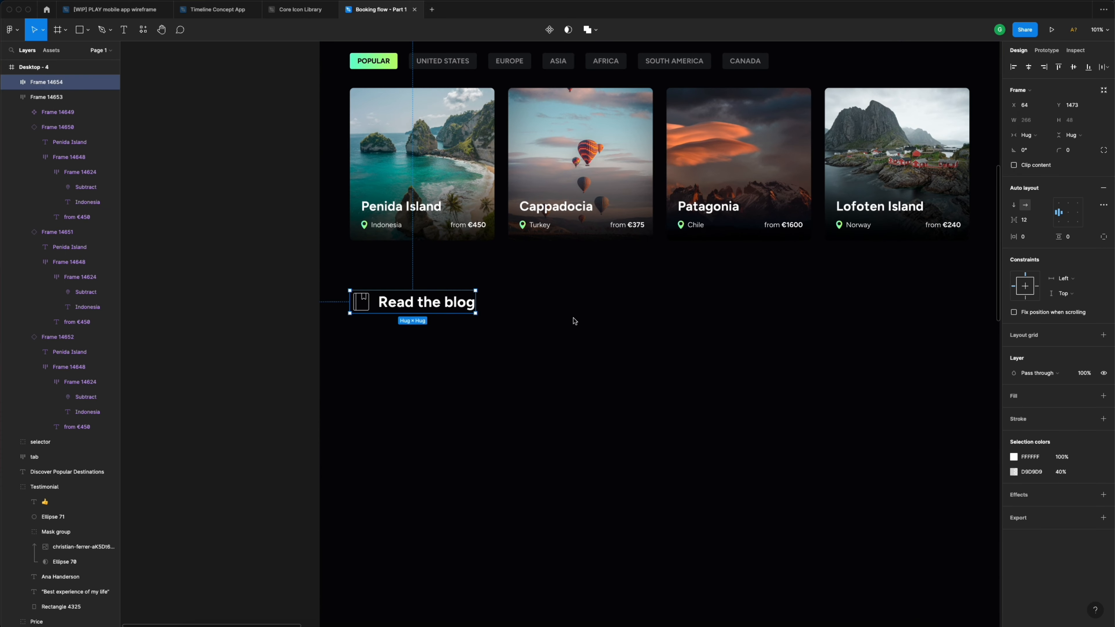
scroll(574, 320, down, 5)
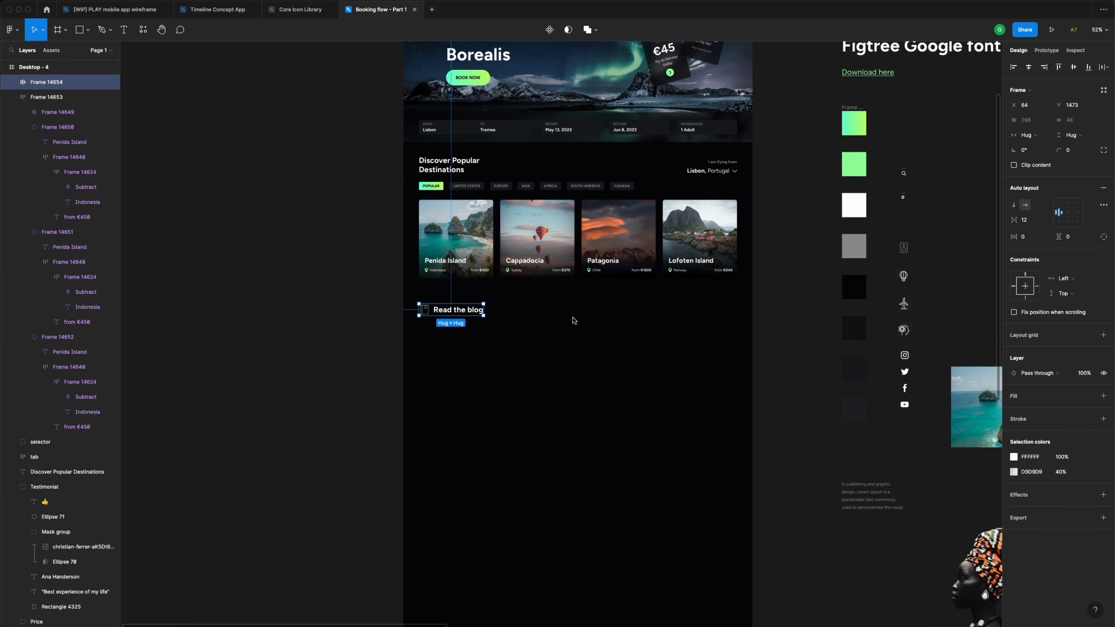
click(811, 313)
scroll(810, 313, right, 5)
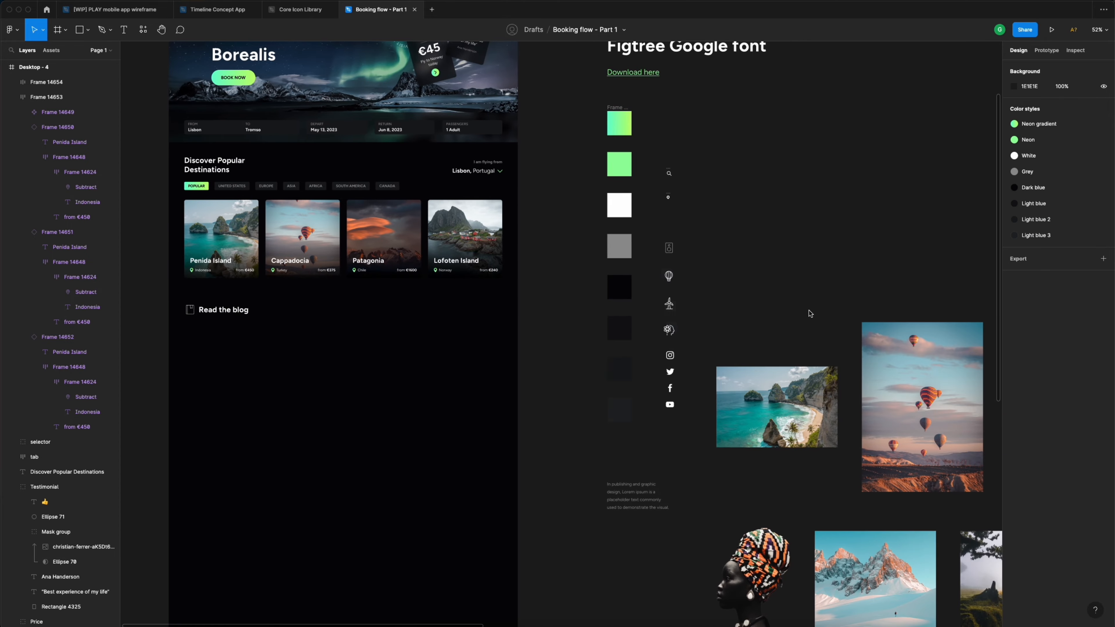
scroll(810, 313, down, 5)
- Drag the snowy mountain and misty forest photos into Desktop - 4 below Read the blog
click(899, 429)
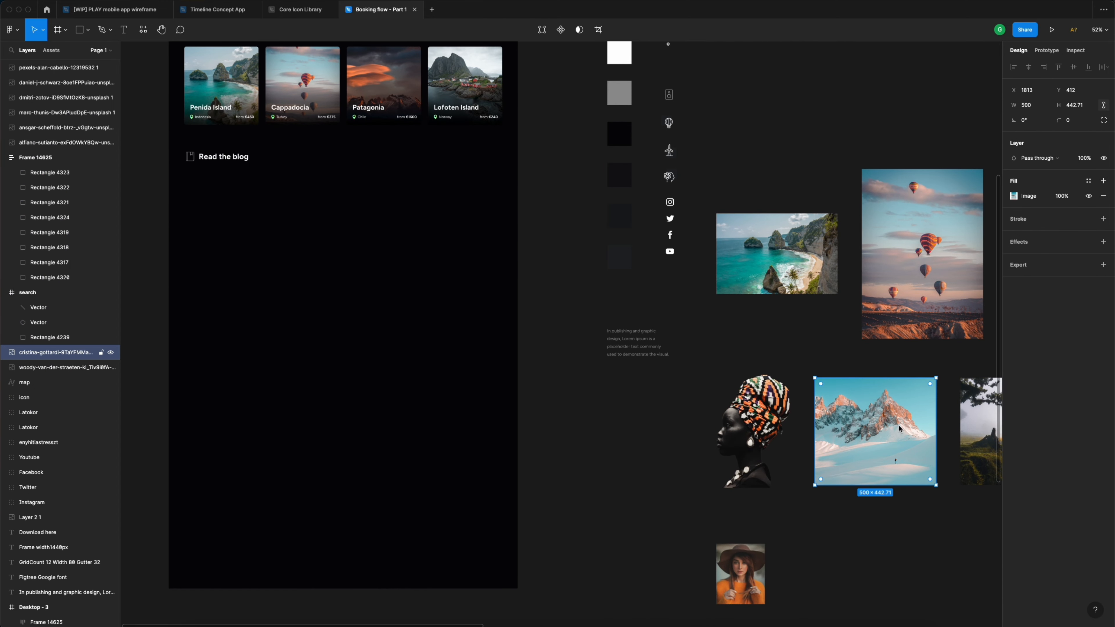
drag(900, 428, 338, 244)
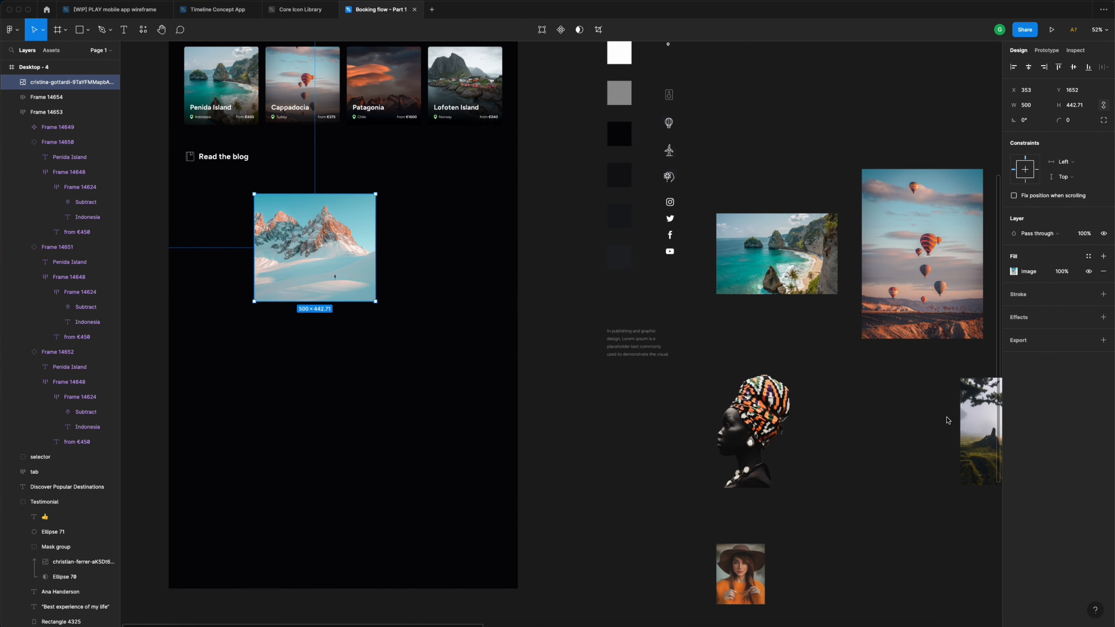
click(967, 423)
drag(982, 423, 295, 374)
scroll(424, 380, left, 5)
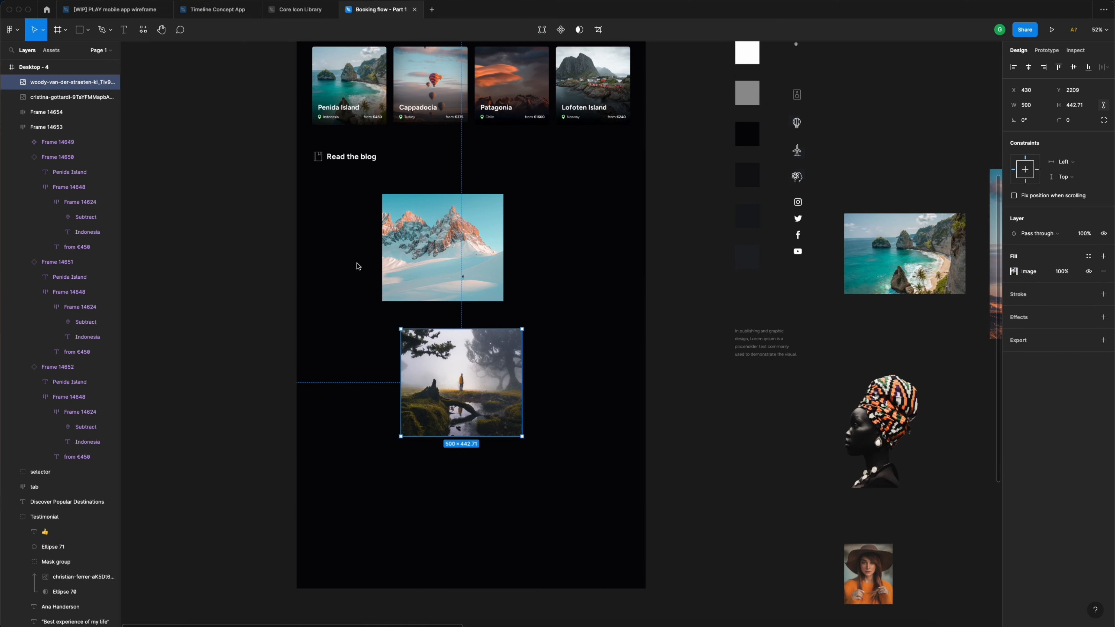
drag(423, 230, 355, 210)
- Turn on the Desktop - 4 frame's column layout grid
scroll(330, 228, up, 5)
scroll(330, 227, up, 6)
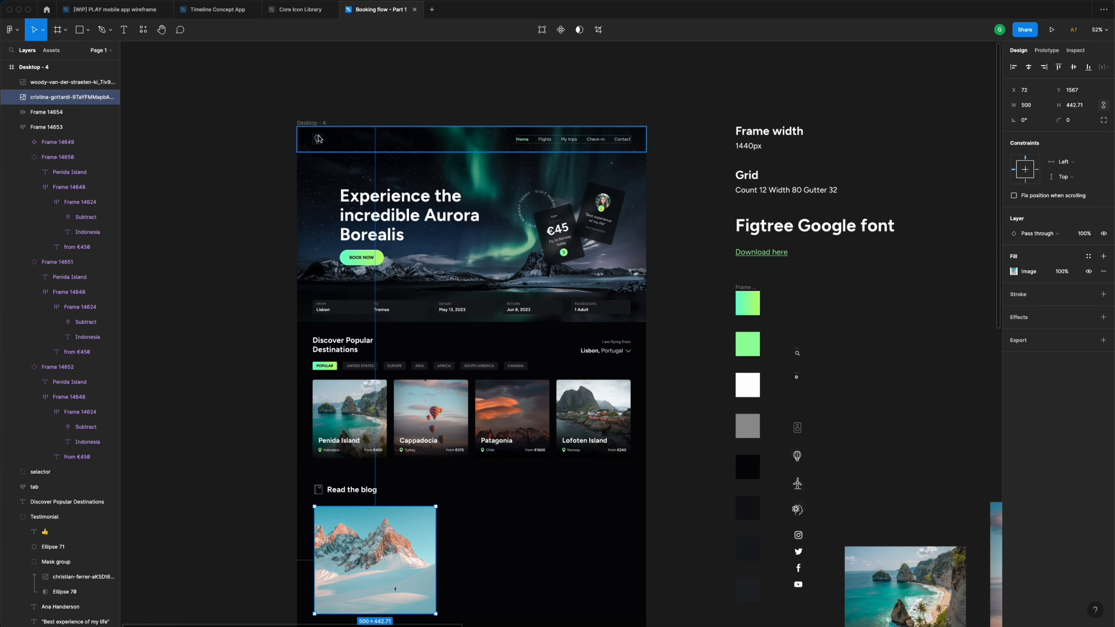
key(Escape)
click(1088, 211)
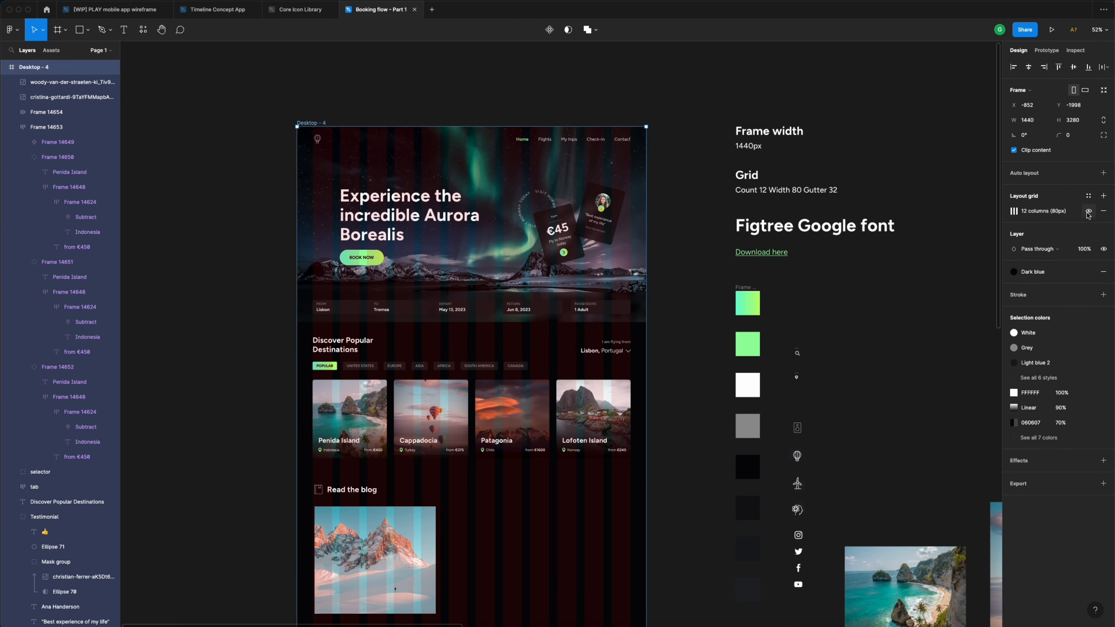
scroll(473, 342, down, 7)
- Snap the mountain photo to the first grid column and shrink it to 192 wide
click(353, 339)
scroll(352, 339, up, 10)
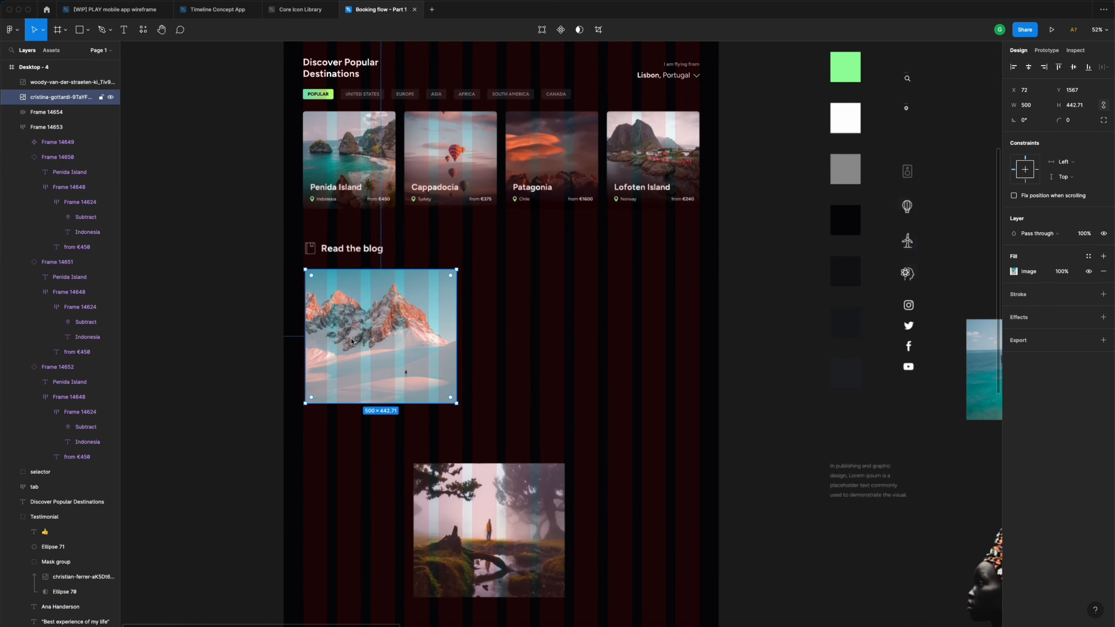
drag(344, 264, 341, 263)
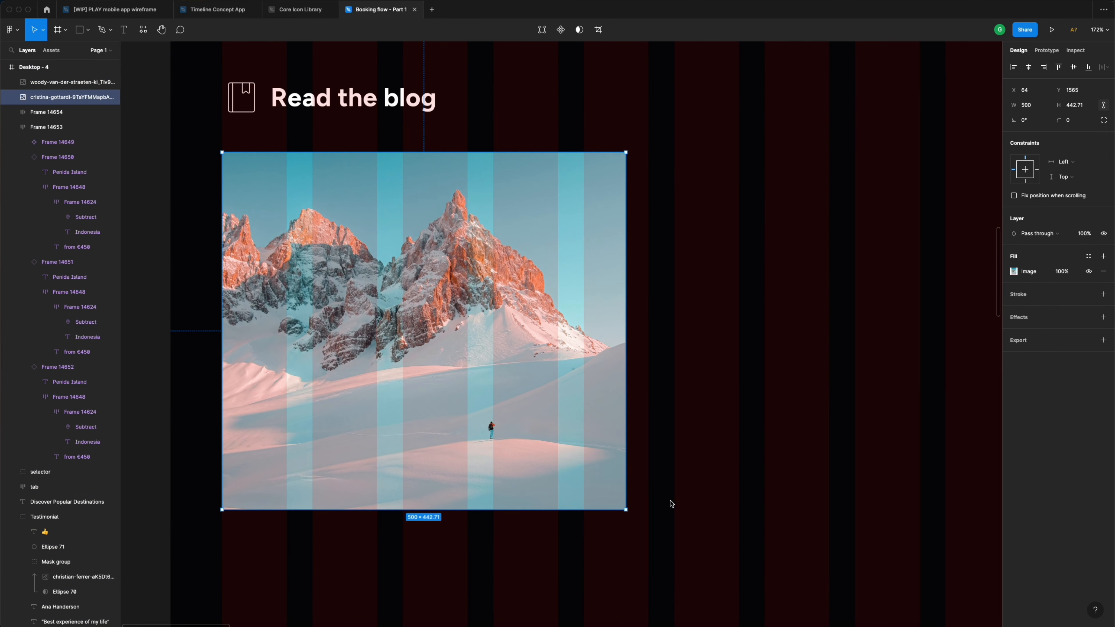
drag(627, 512, 467, 345)
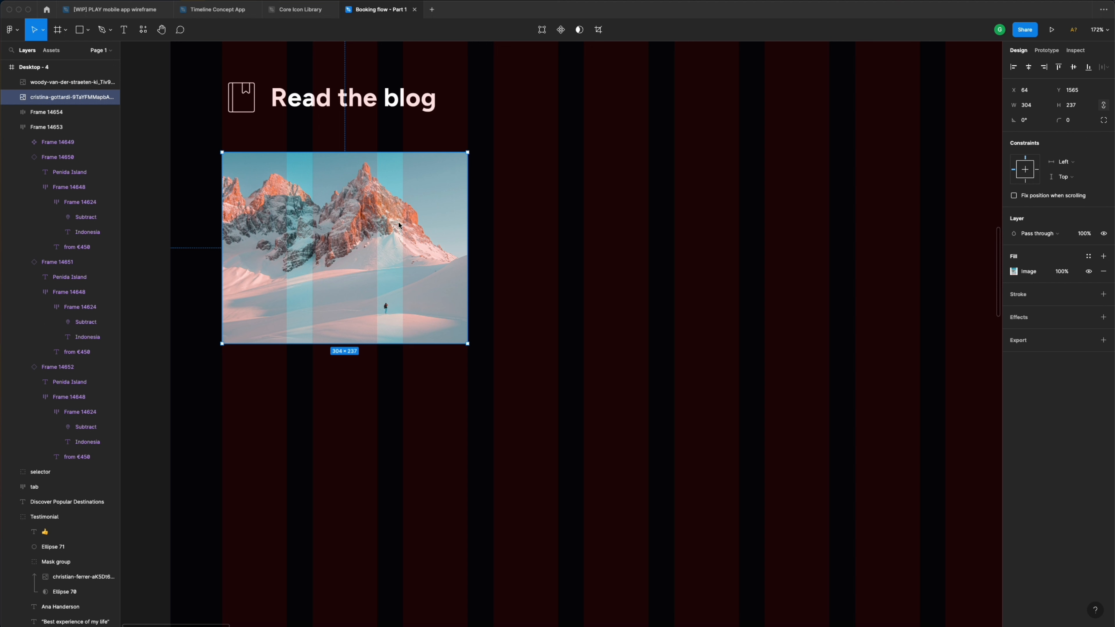
click(354, 265)
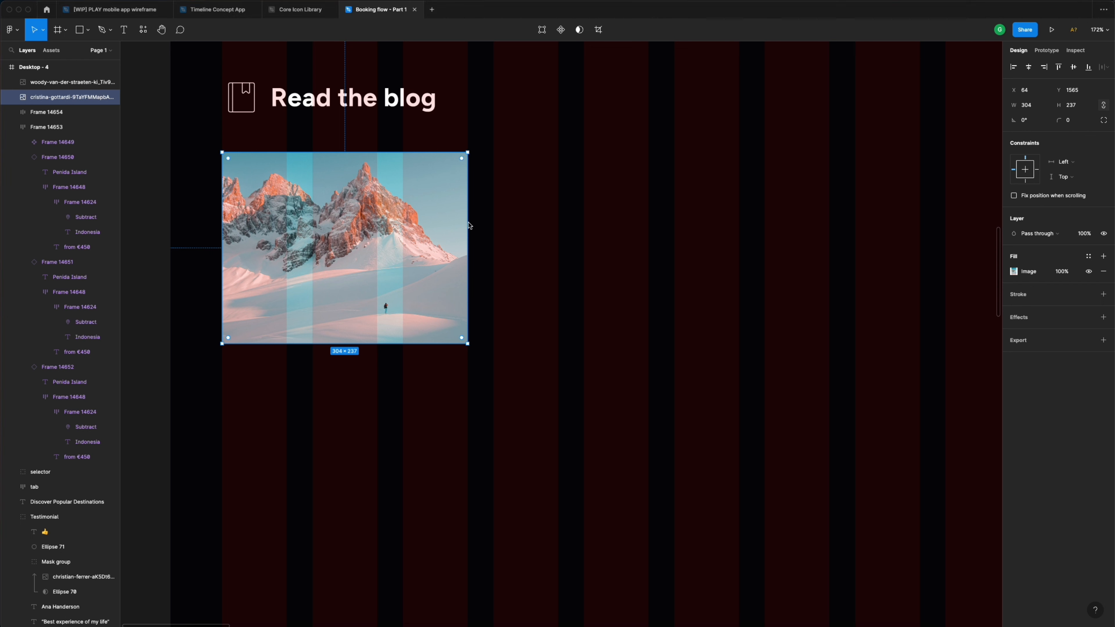
drag(467, 221, 378, 219)
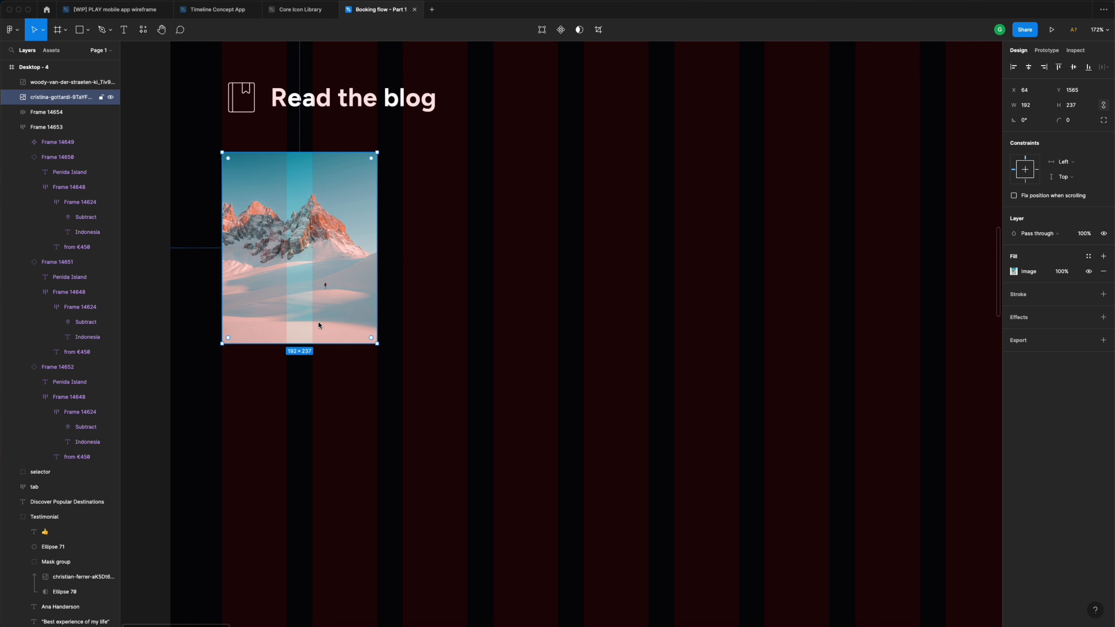
drag(322, 345, 322, 314)
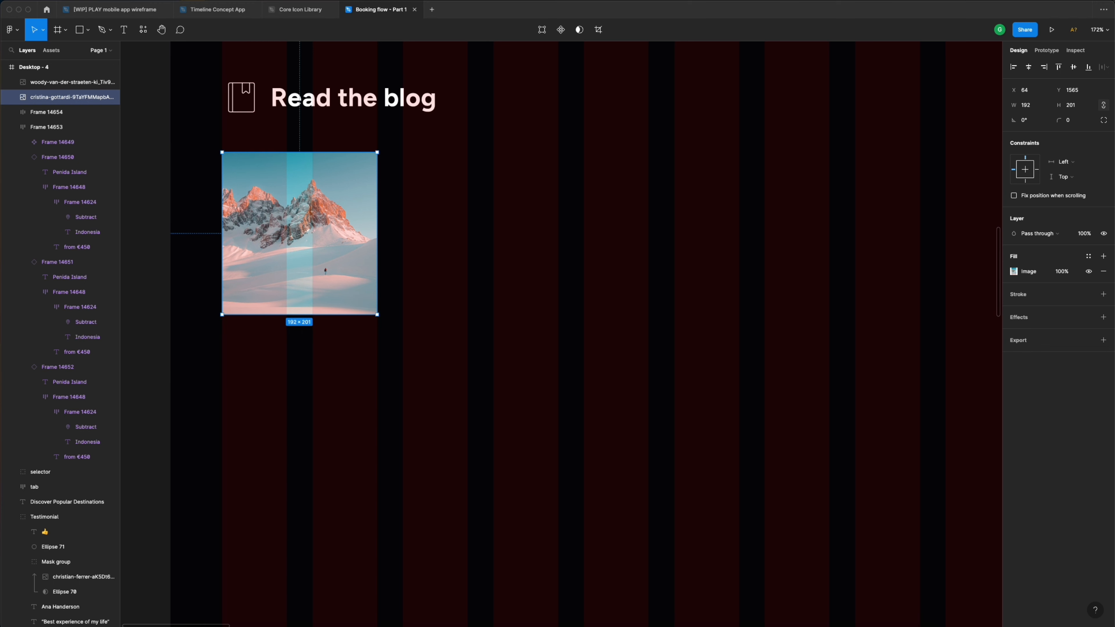
- Give the mountain photo a height of 170 and a 12 corner radius
click(1085, 108)
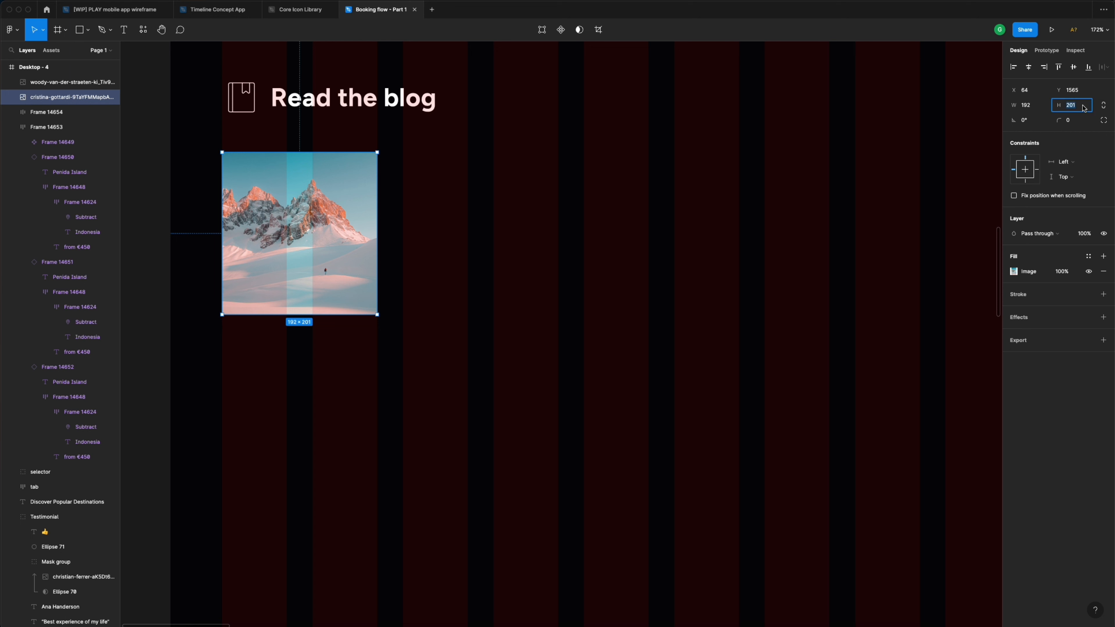
text(170)
key(Return)
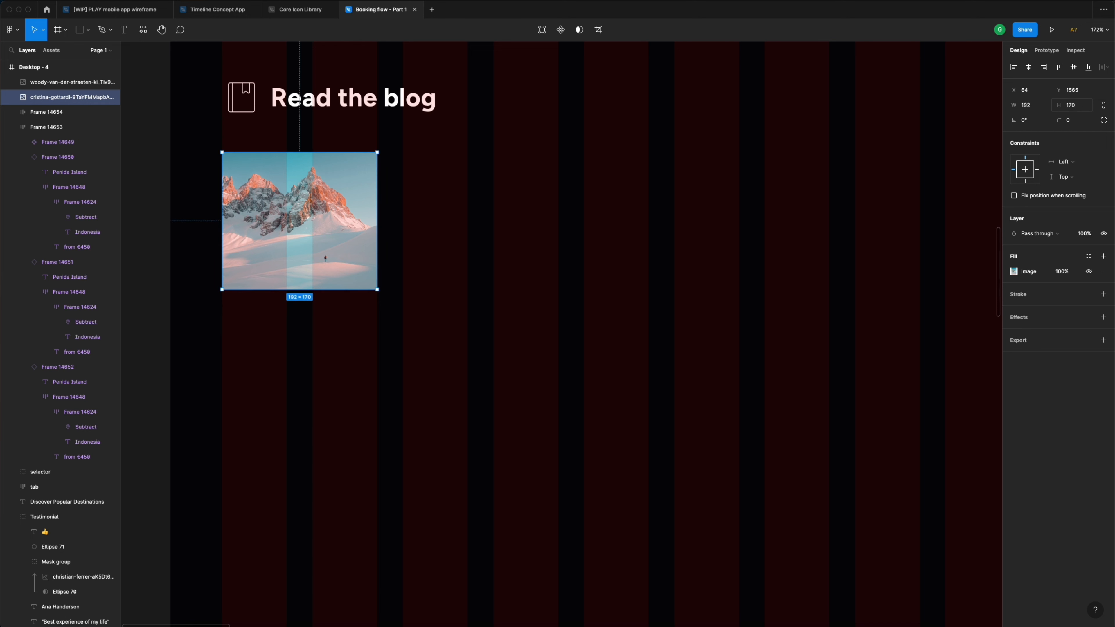
click(1077, 125)
key(Return)
scroll(695, 144, down, 5)
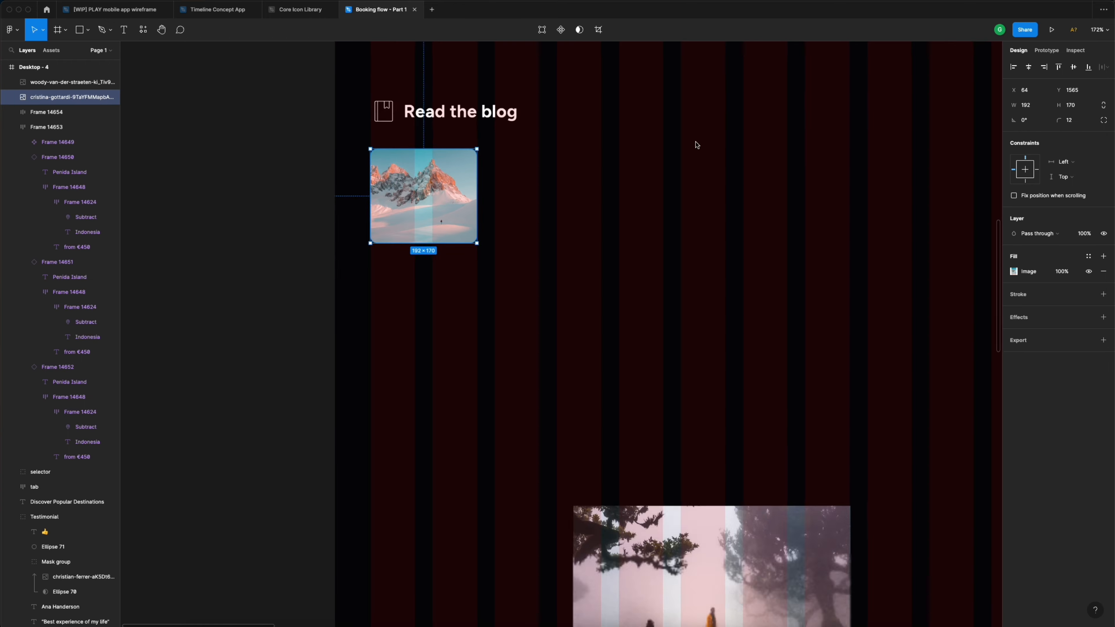
click(695, 145)
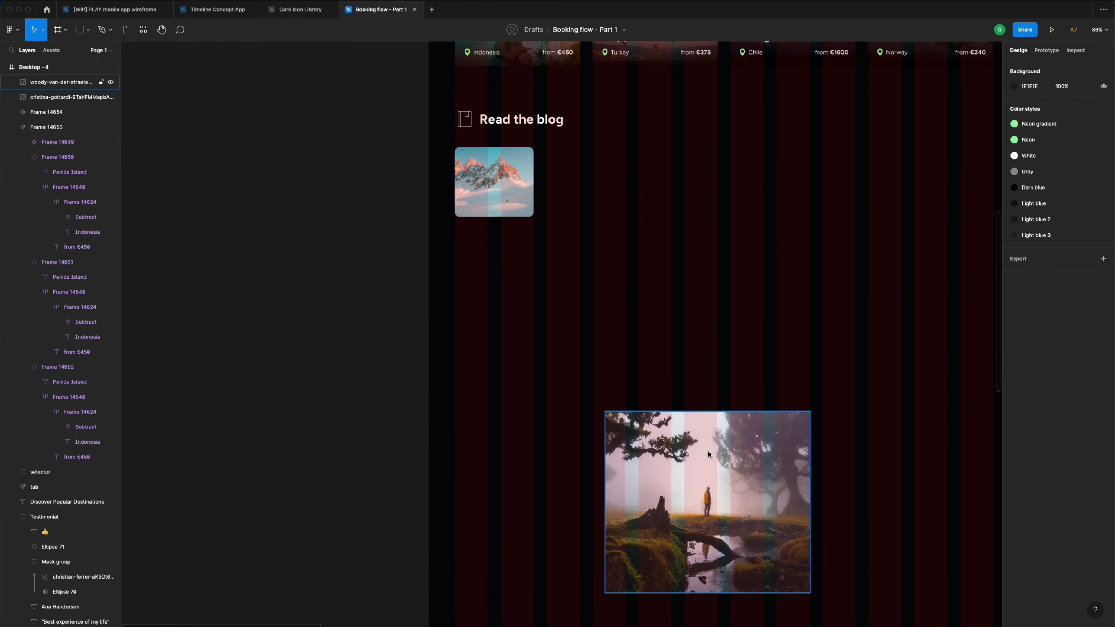
- Move the forest photo under the mountain thumbnail and shrink it to 192 wide
drag(678, 449, 526, 269)
scroll(547, 279, up, 5)
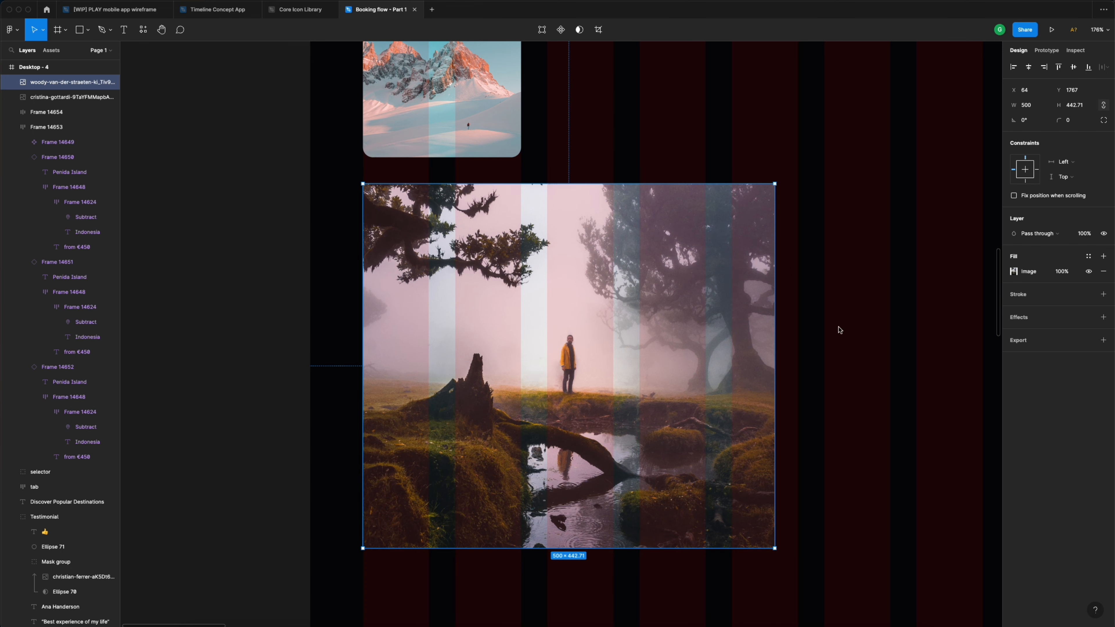
drag(776, 550, 522, 331)
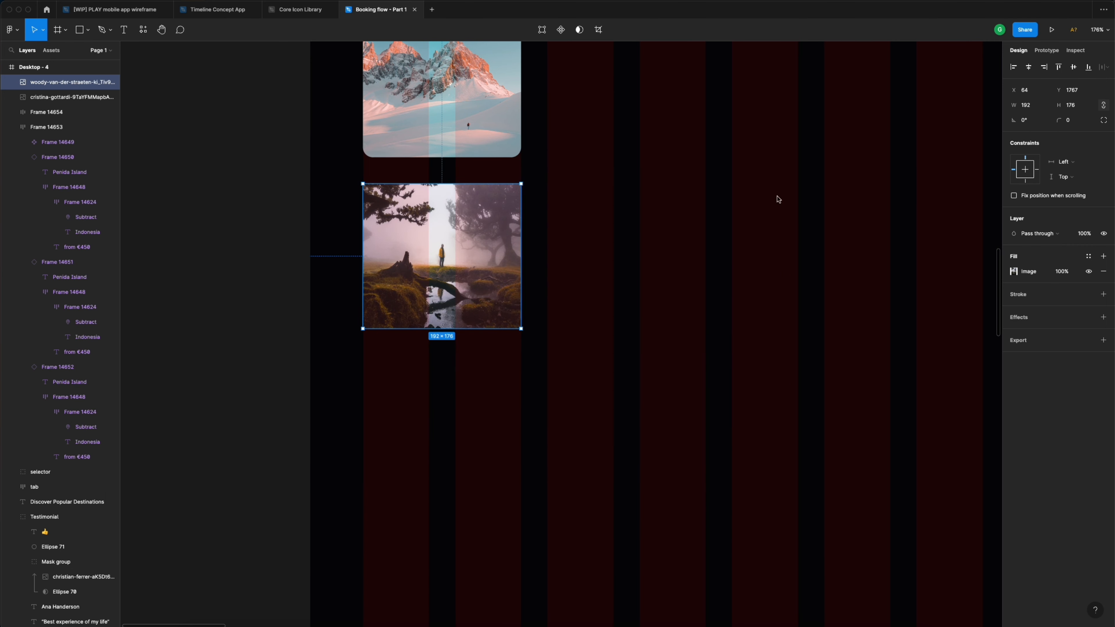
scroll(486, 264, up, 2)
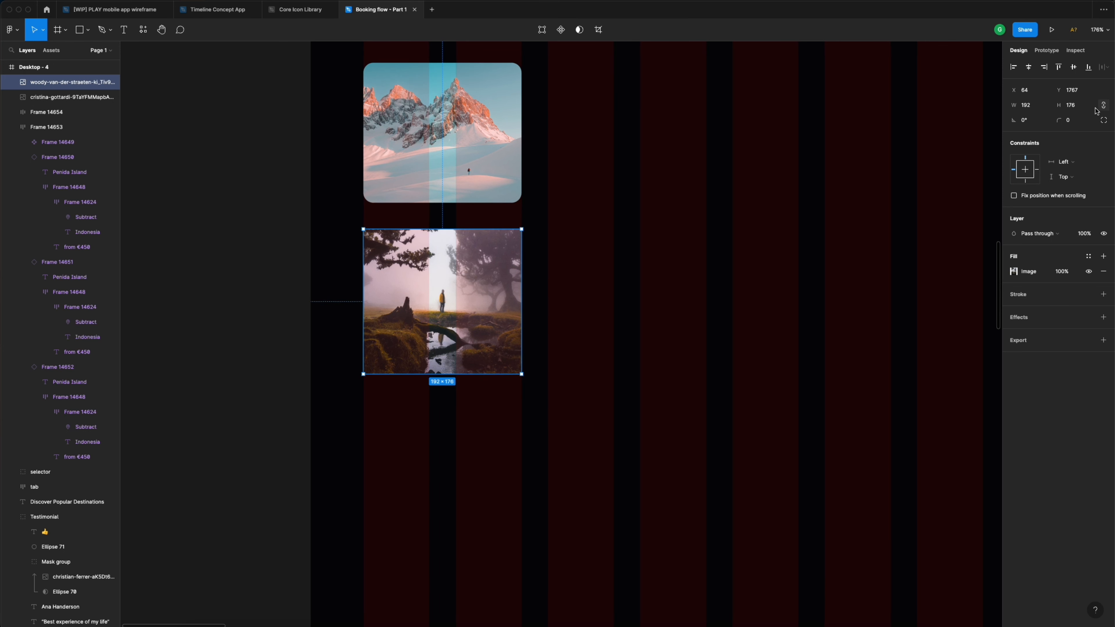
- Set the forest photo's height to 170 and corner radius to 12
click(1078, 122)
click(1086, 108)
text(170)
key(Return)
click(1079, 121)
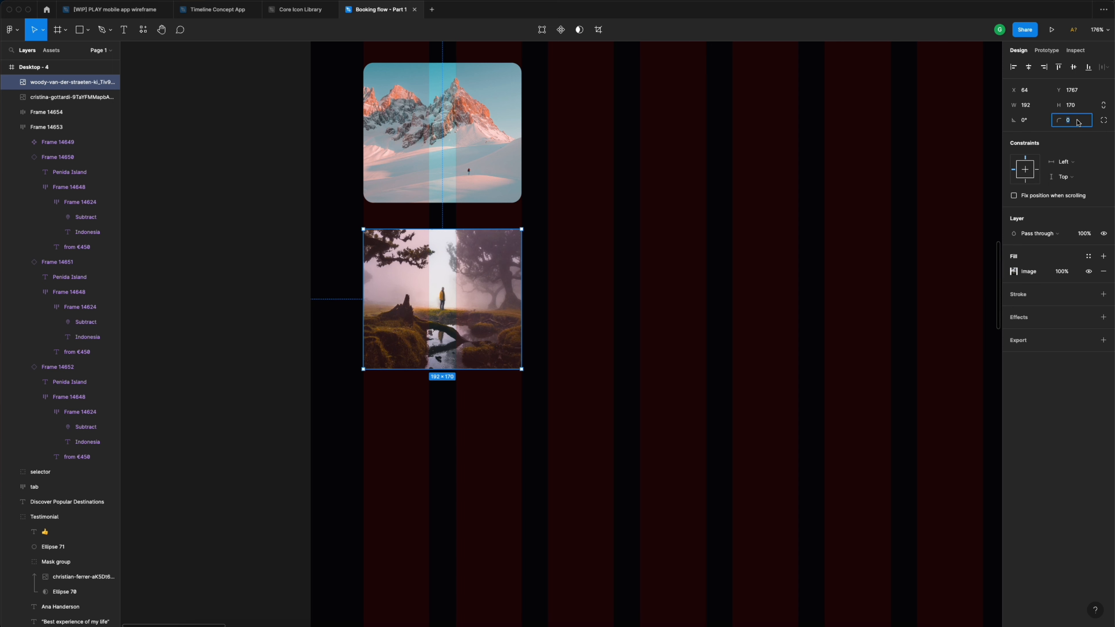
text(12)
key(Return)
click(581, 141)
scroll(580, 141, down, 5)
scroll(577, 140, right, 1)
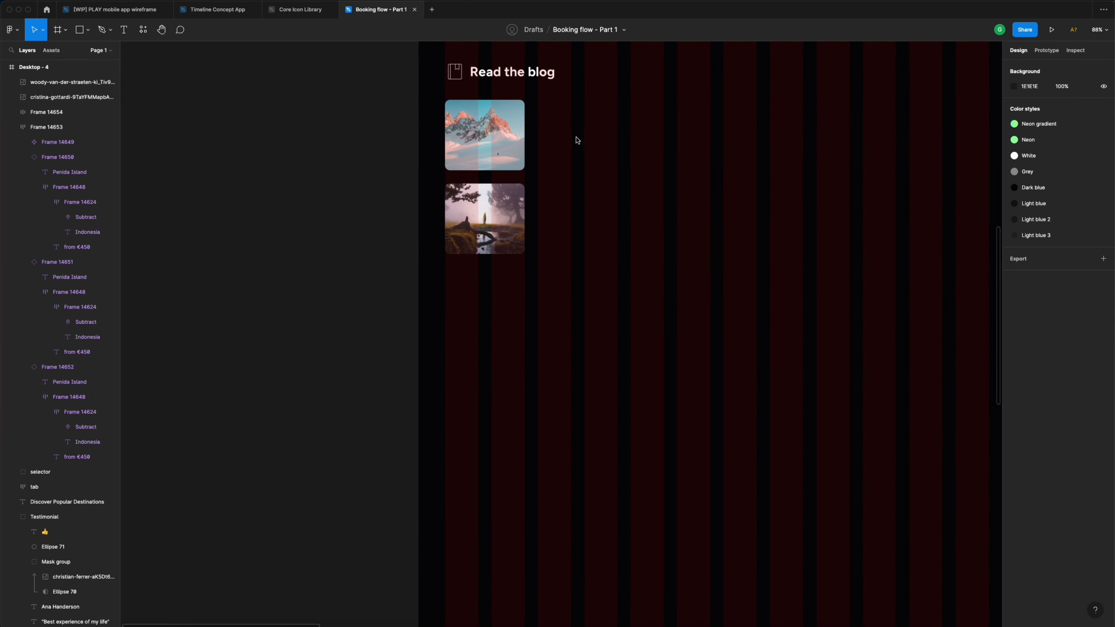
scroll(571, 140, up, 3)
scroll(624, 195, up, 1)
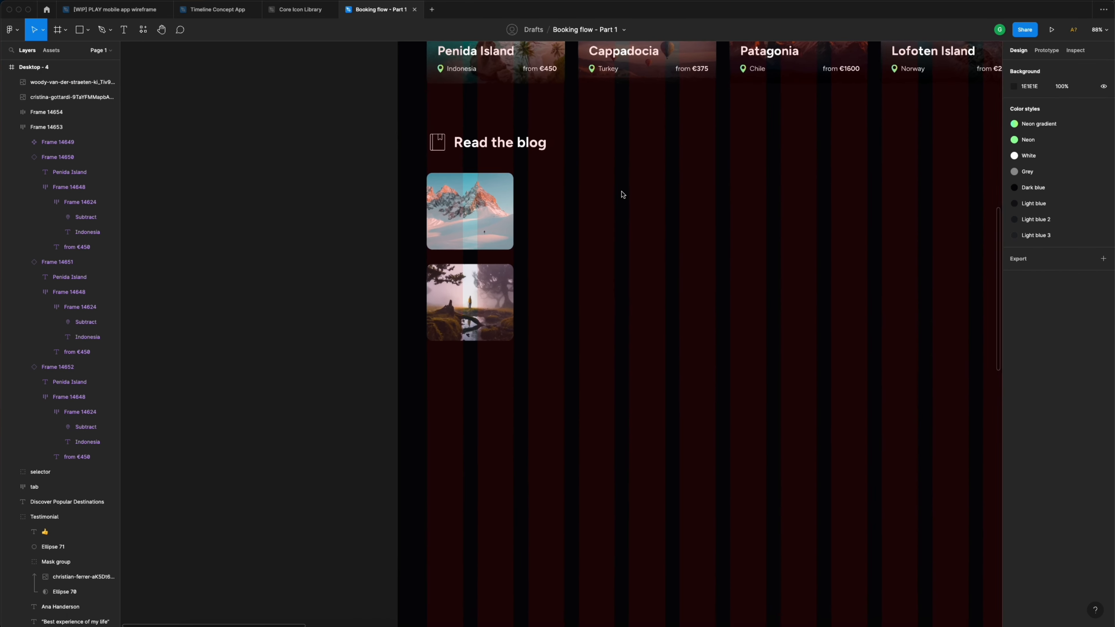
scroll(623, 194, right, 2)
scroll(623, 194, up, 3)
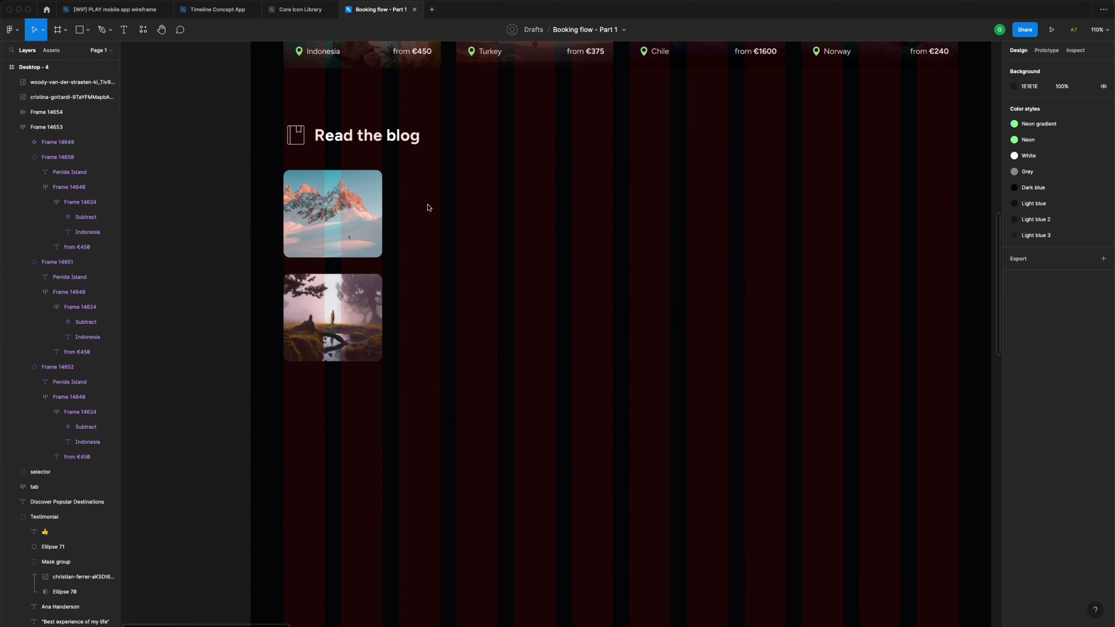
- Add the title 'The magical Dolomites' at size 24 beside the mountain thumbnail, wrapped onto two lines
key(t)
click(405, 187)
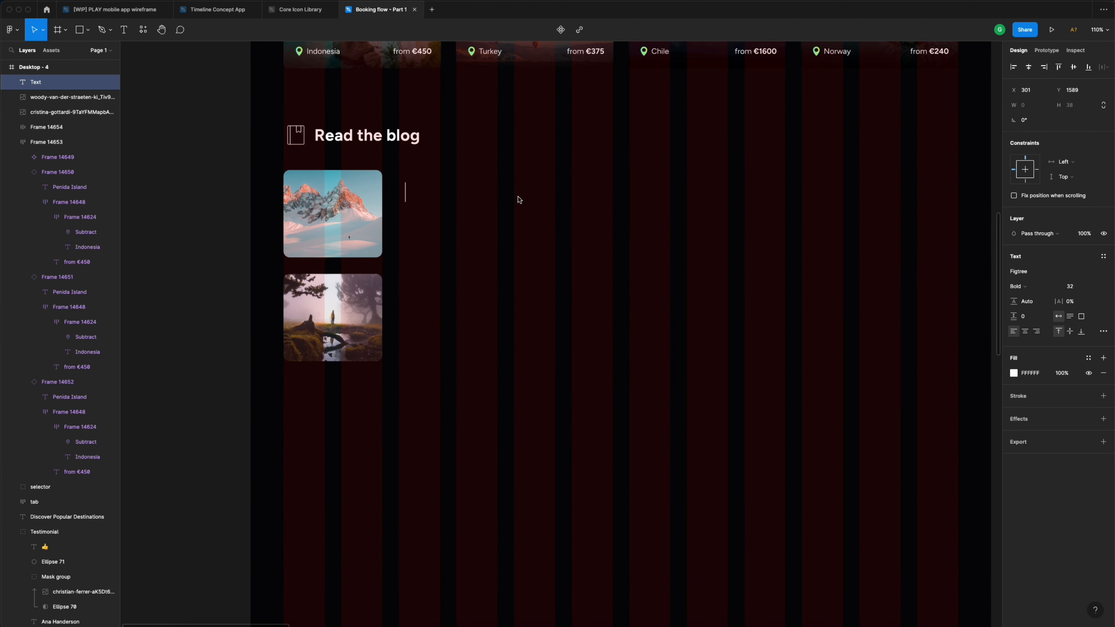
text(The magical)
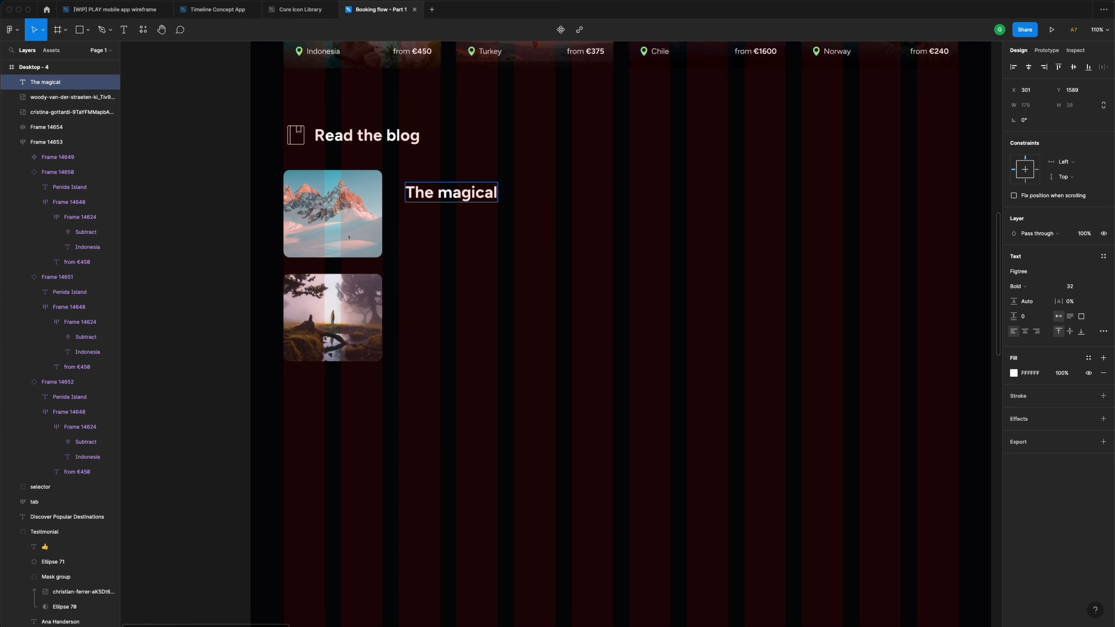
text( Dolomites)
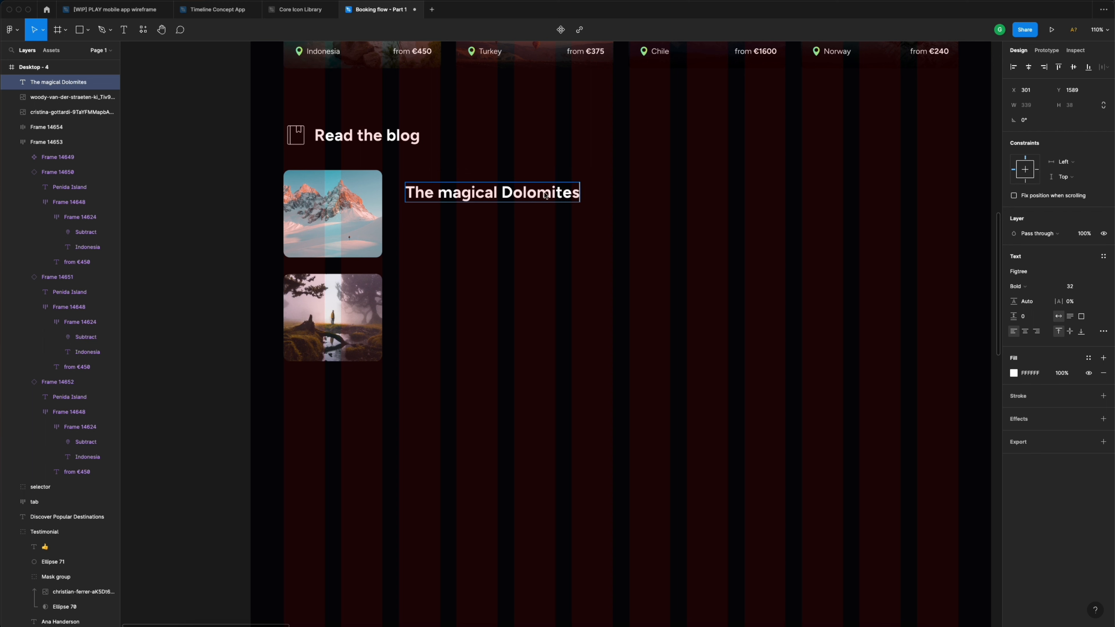
key(Escape)
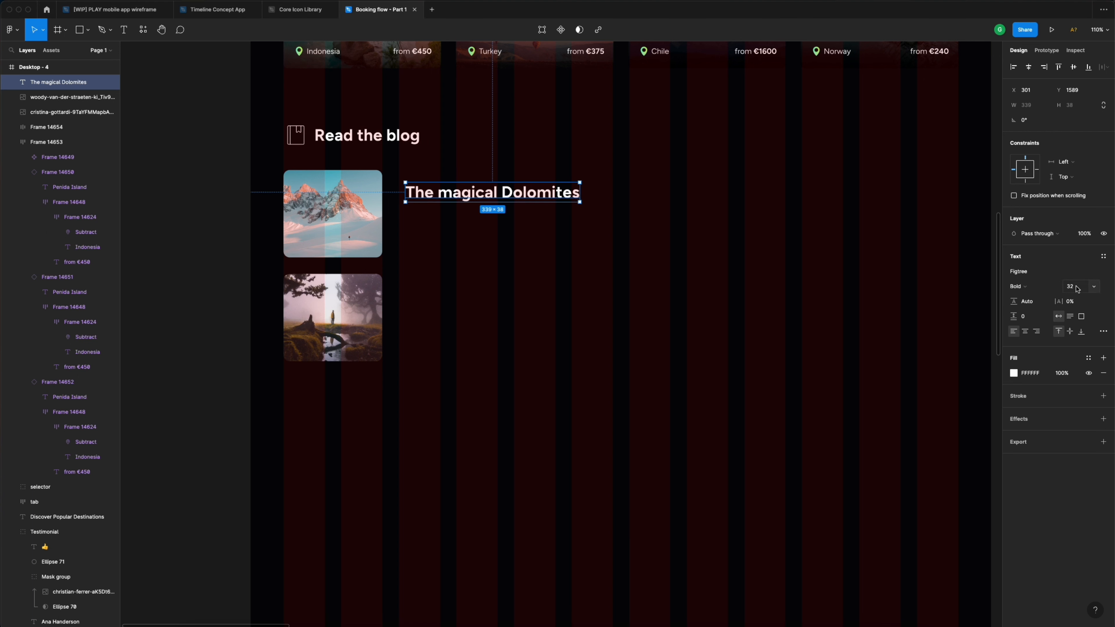
click(1076, 287)
text(24)
key(Return)
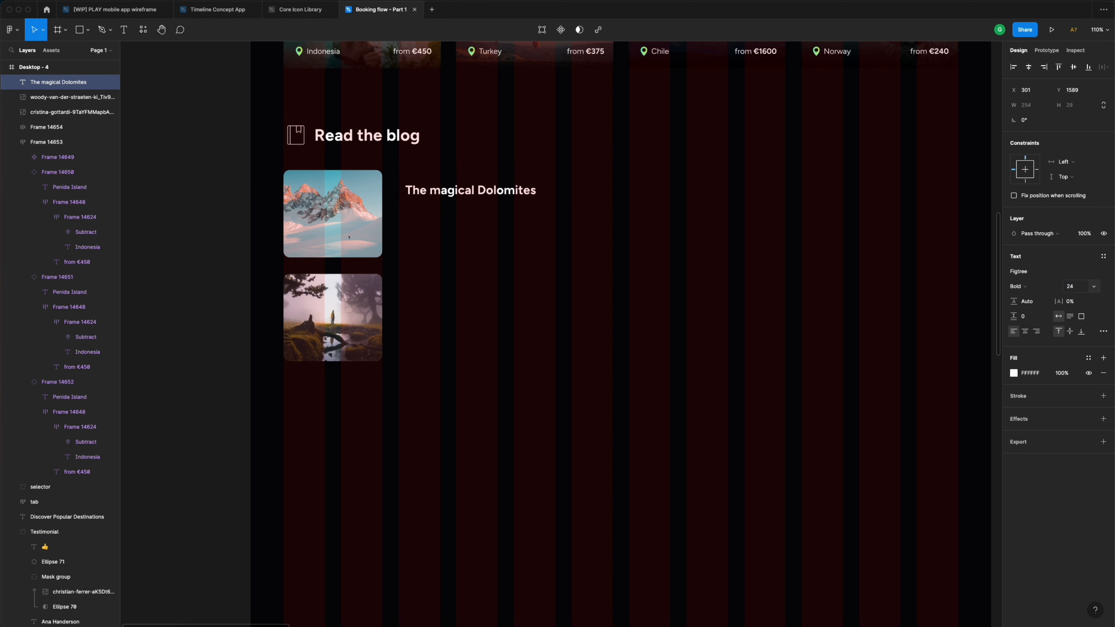
drag(441, 195, 435, 190)
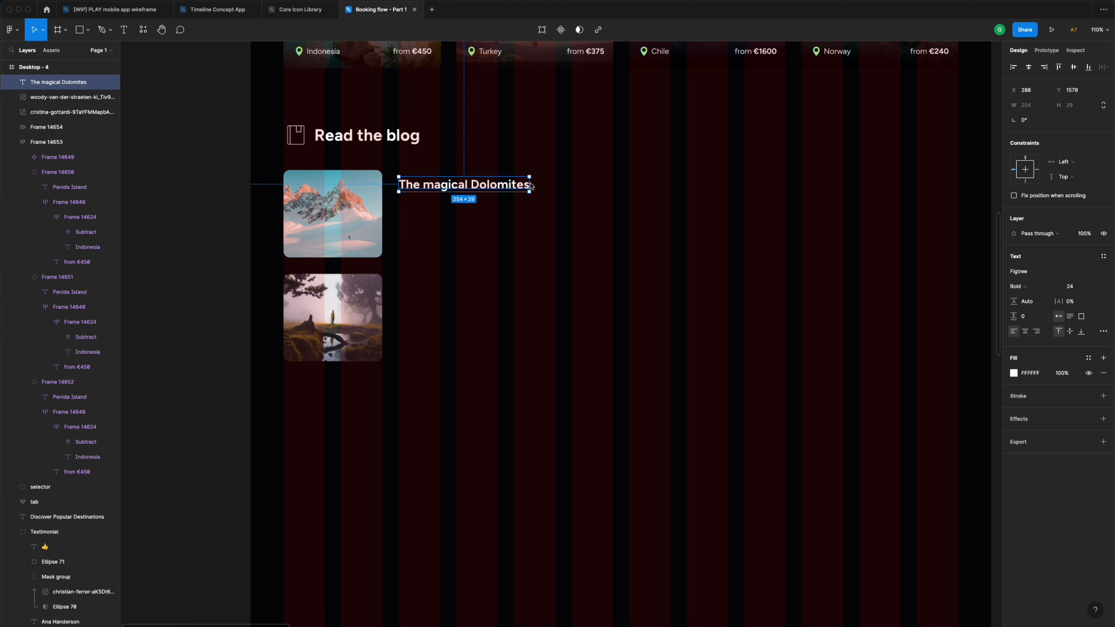
drag(531, 185, 497, 185)
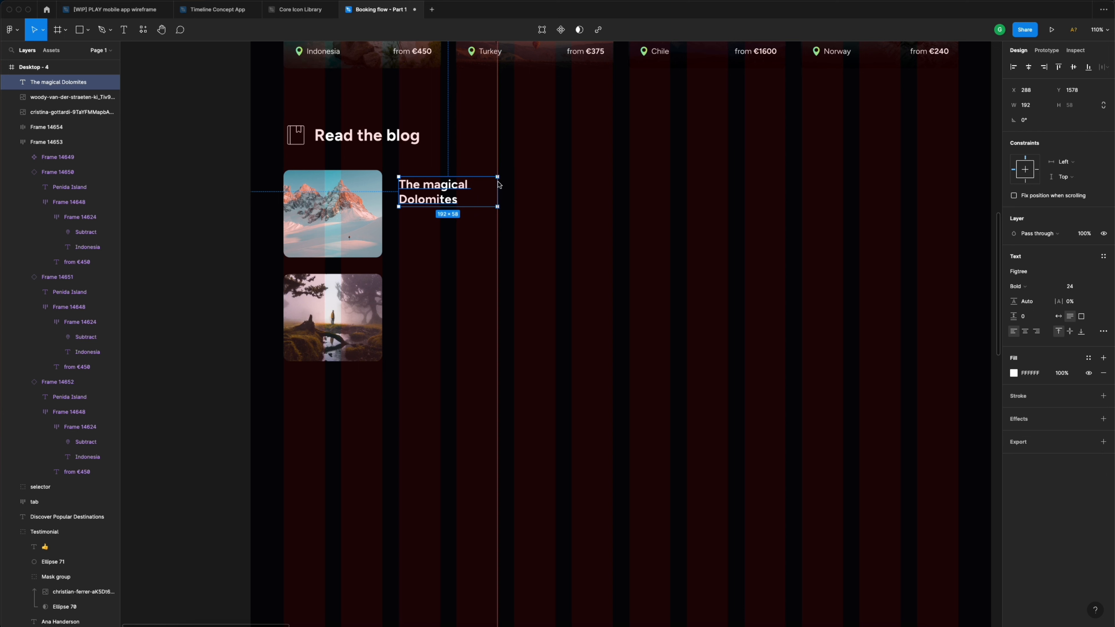
click(474, 228)
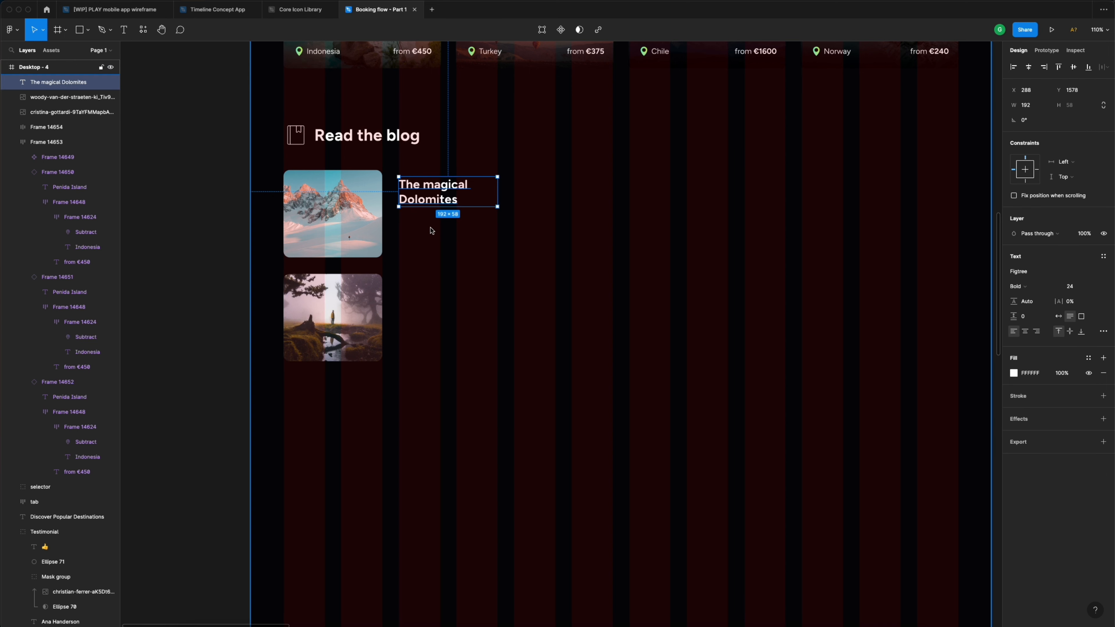
- Move the lorem ipsum paragraph under The magical Dolomites title
scroll(430, 231, down, 3)
scroll(658, 329, right, 2)
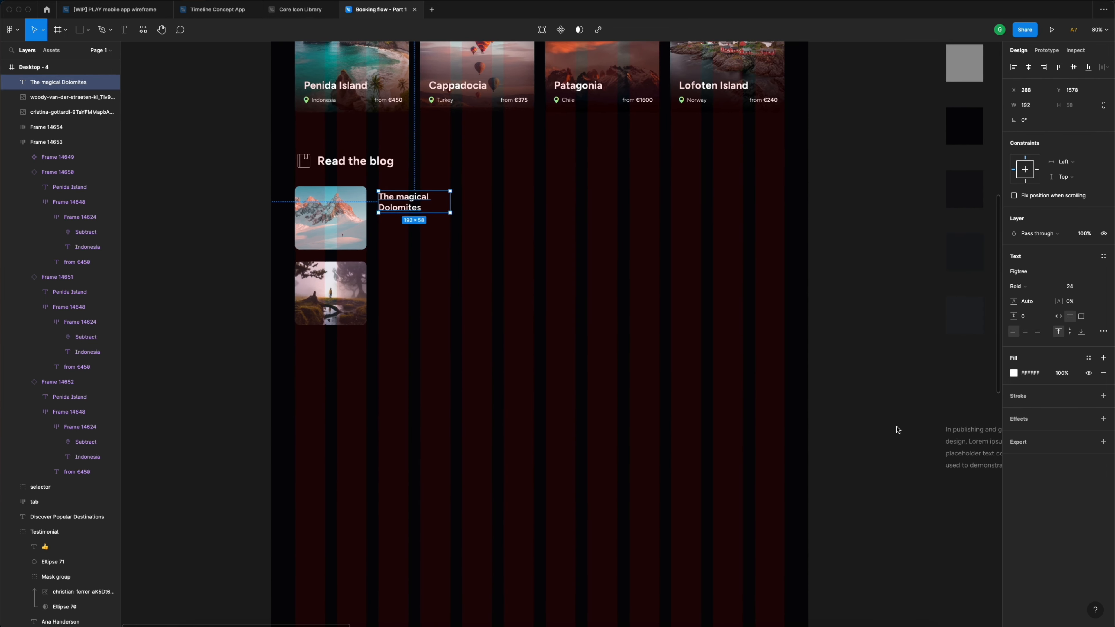
click(953, 432)
drag(461, 279, 415, 241)
scroll(409, 240, up, 5)
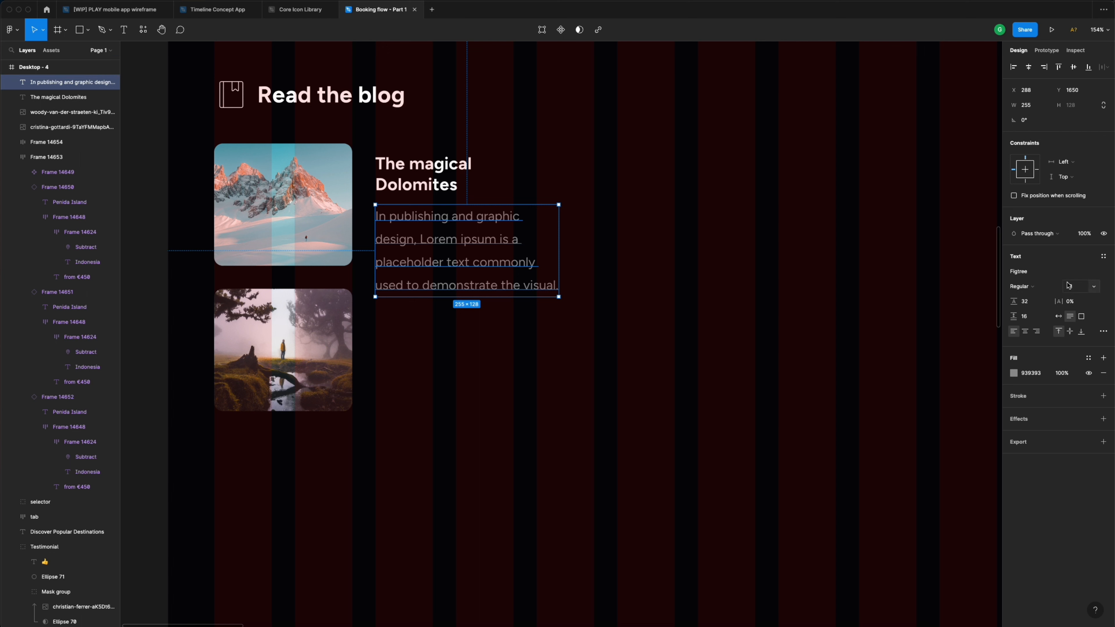
- Set the paragraph's line height to 24
click(1080, 287)
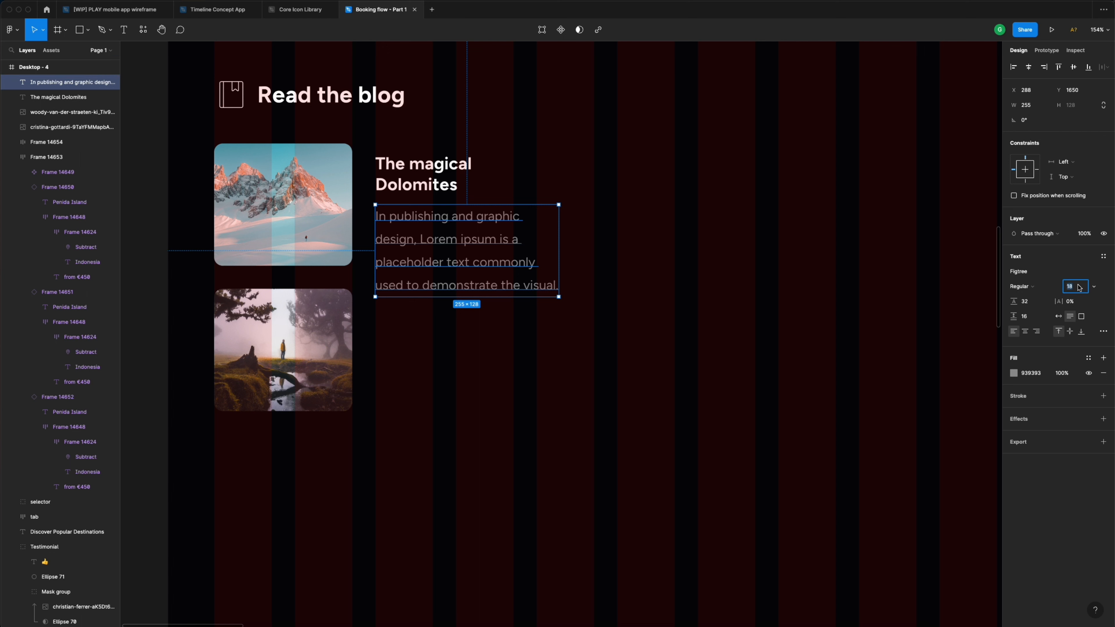
click(1036, 302)
text(24)
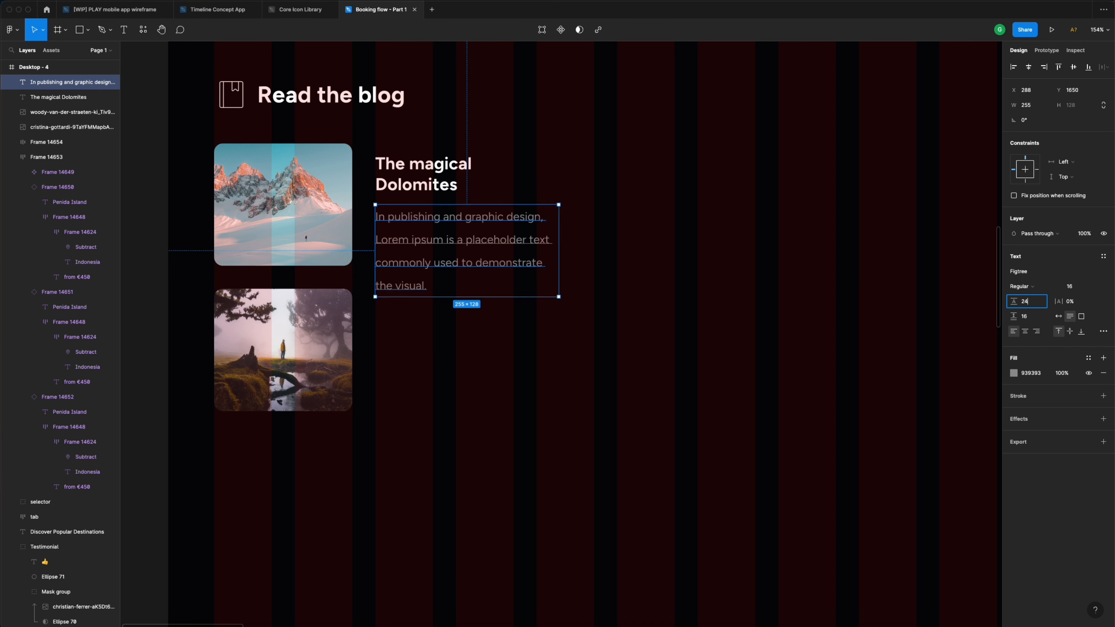
key(Return)
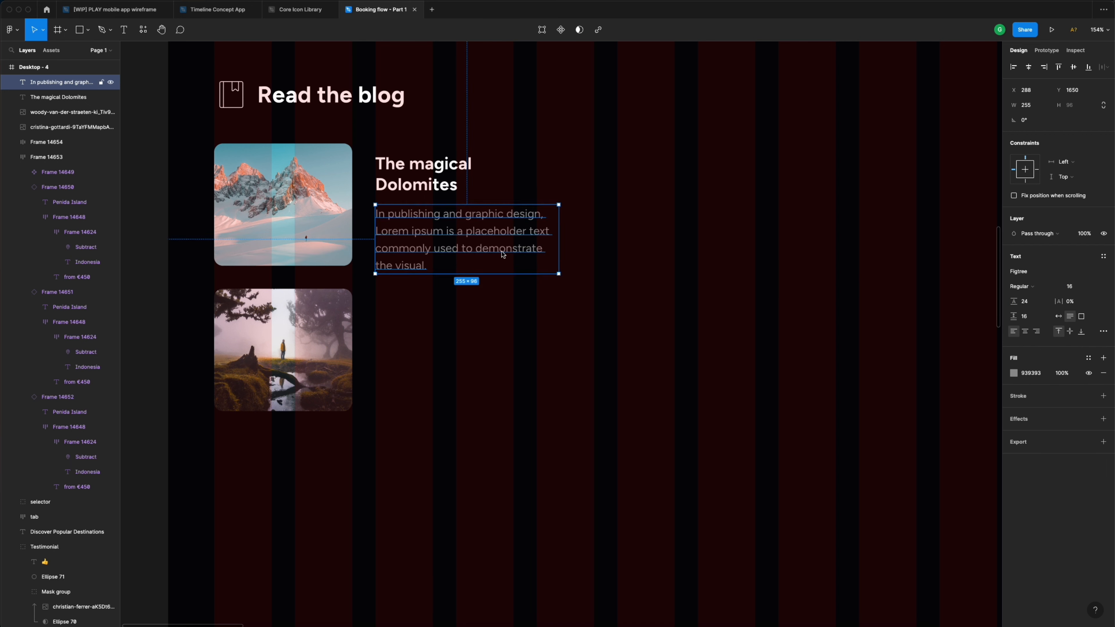
- Delete 'demonstrate the visual.' from the end of the paragraph
double_click(503, 252)
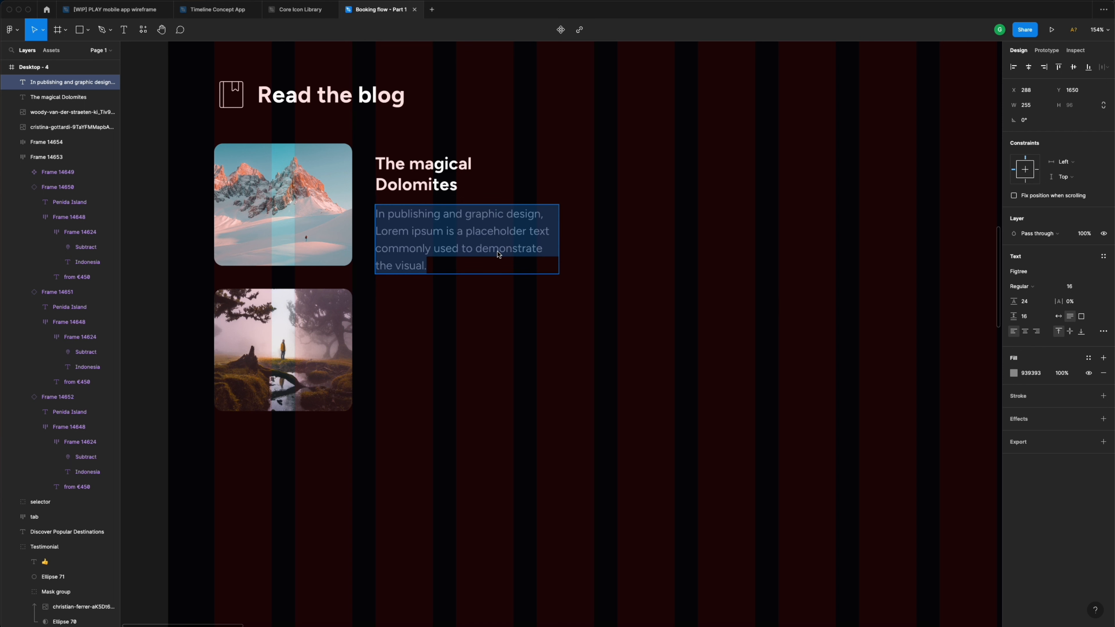
click(498, 254)
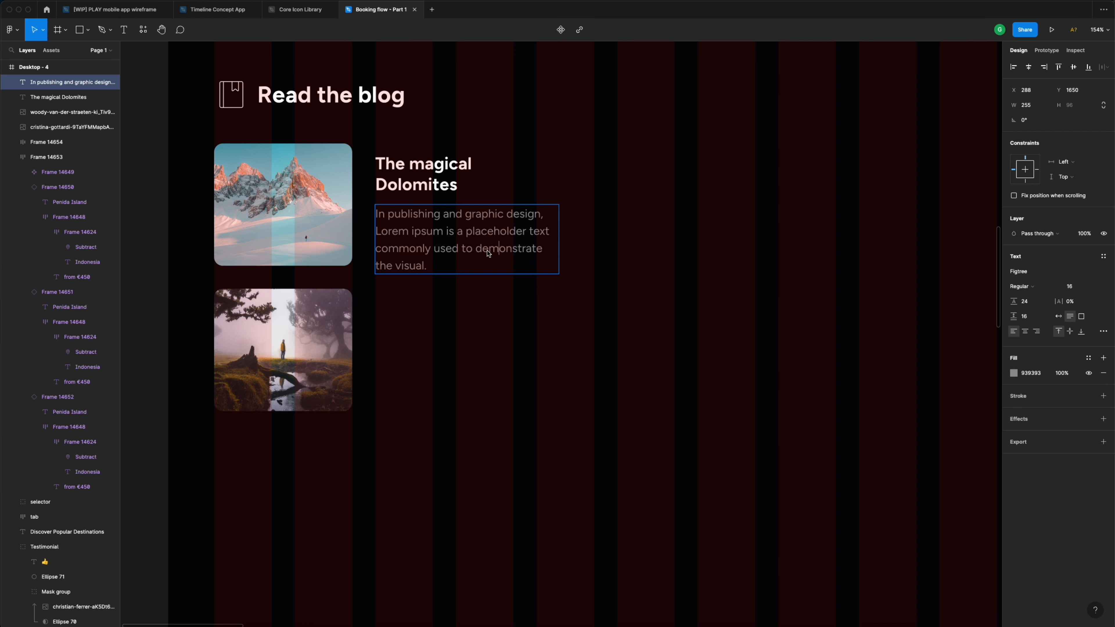
drag(477, 249, 532, 269)
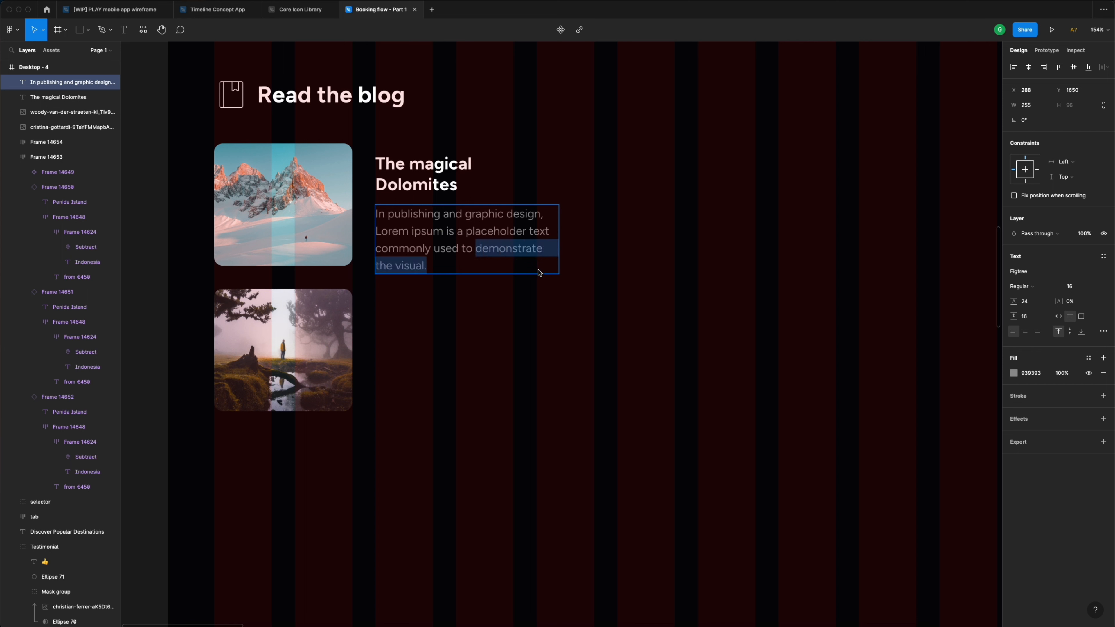
key(BackSpace)
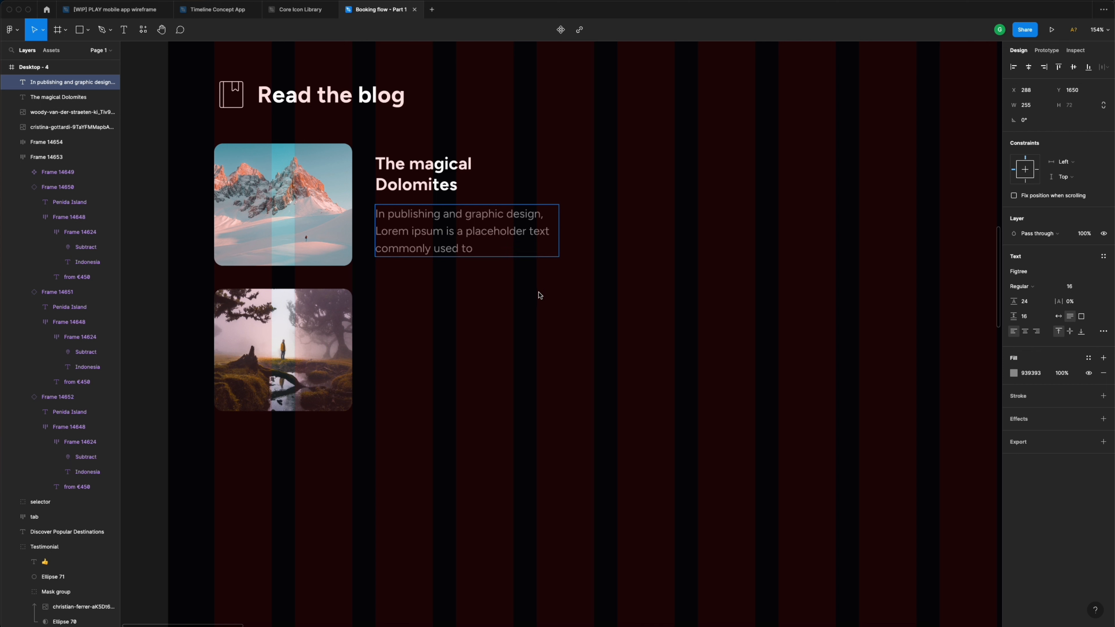
key(Escape)
- Place the paragraph 8 px below the title and duplicate it beneath
click(419, 187)
drag(420, 187, 418, 177)
click(426, 230)
drag(426, 230, 425, 221)
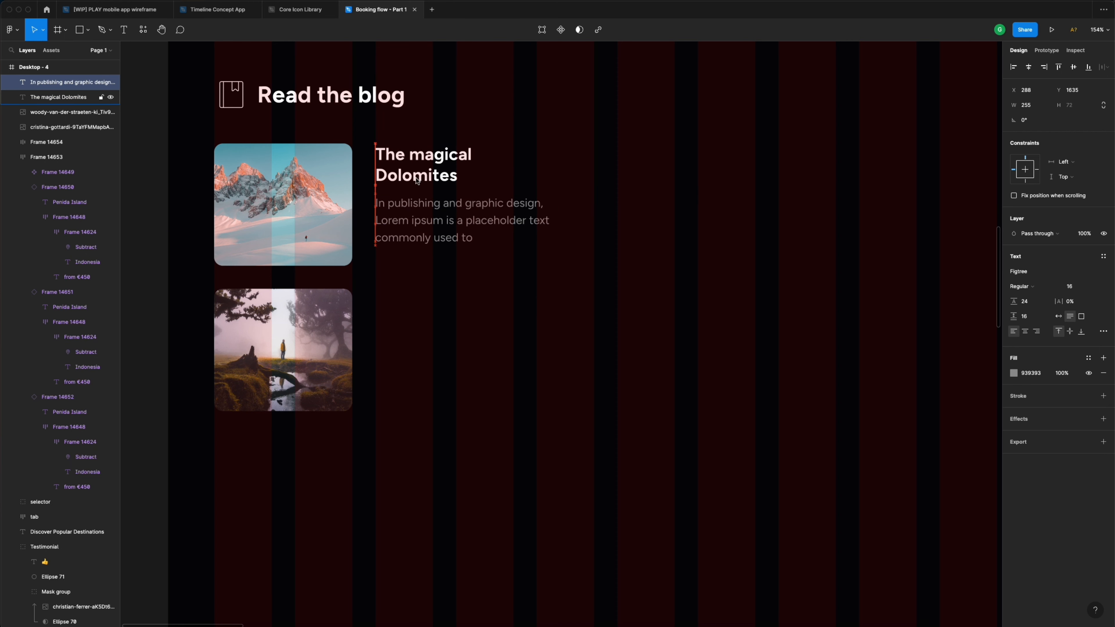
key(Up)
key(Up)
key(Up)
key(Up)
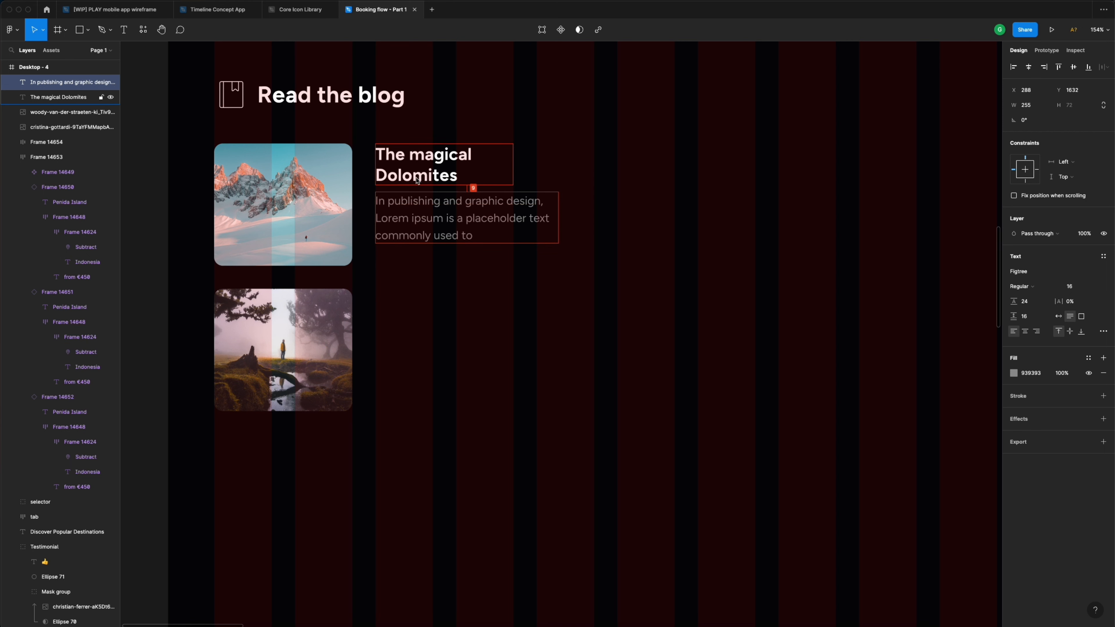
key(Up)
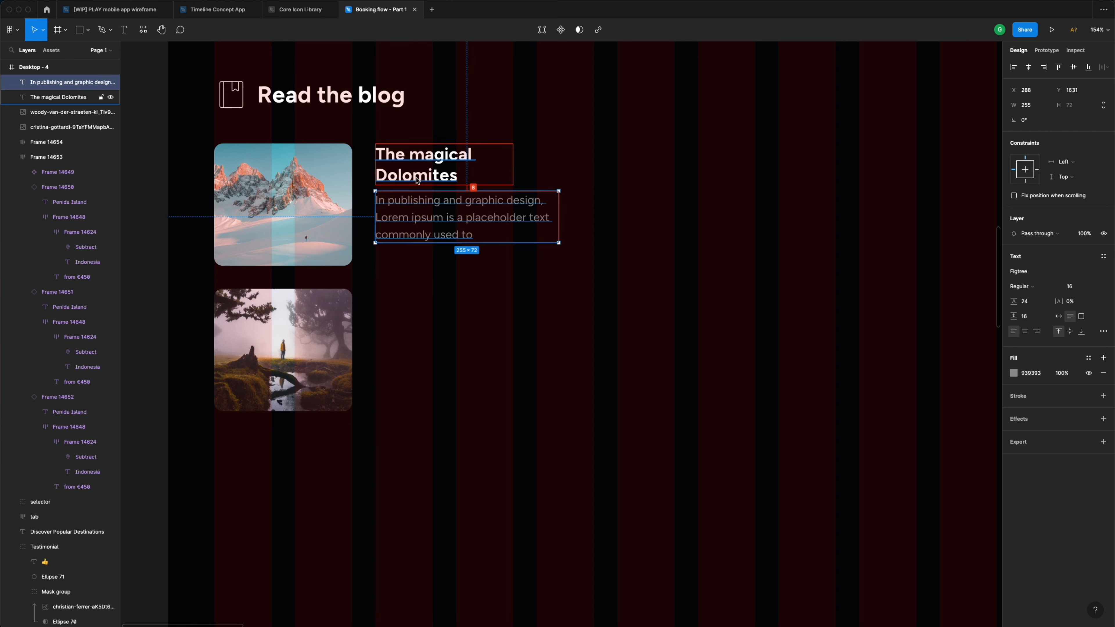
key(alt)
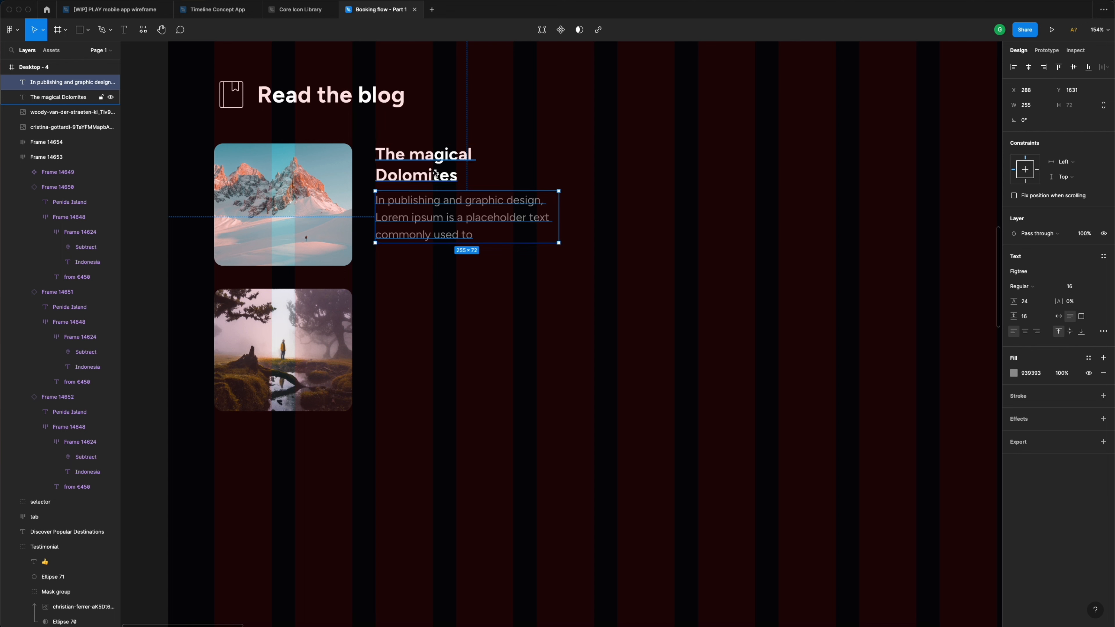
drag(435, 216, 438, 282)
- Turn the duplicate into a bold 'Read more' line using the Neon colour style
double_click(437, 282)
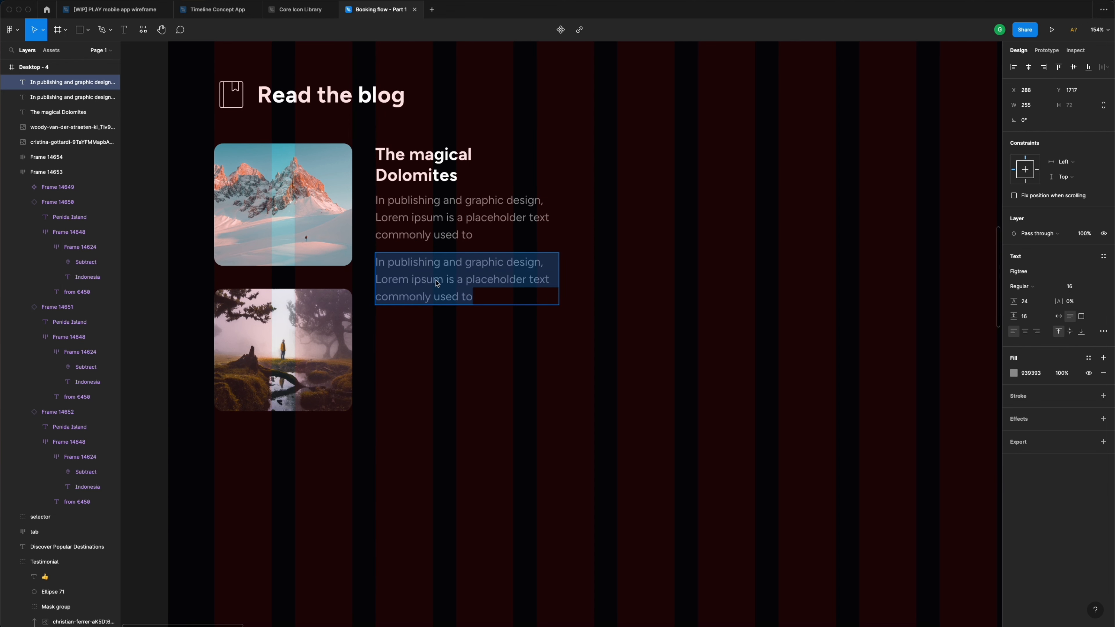
text(R)
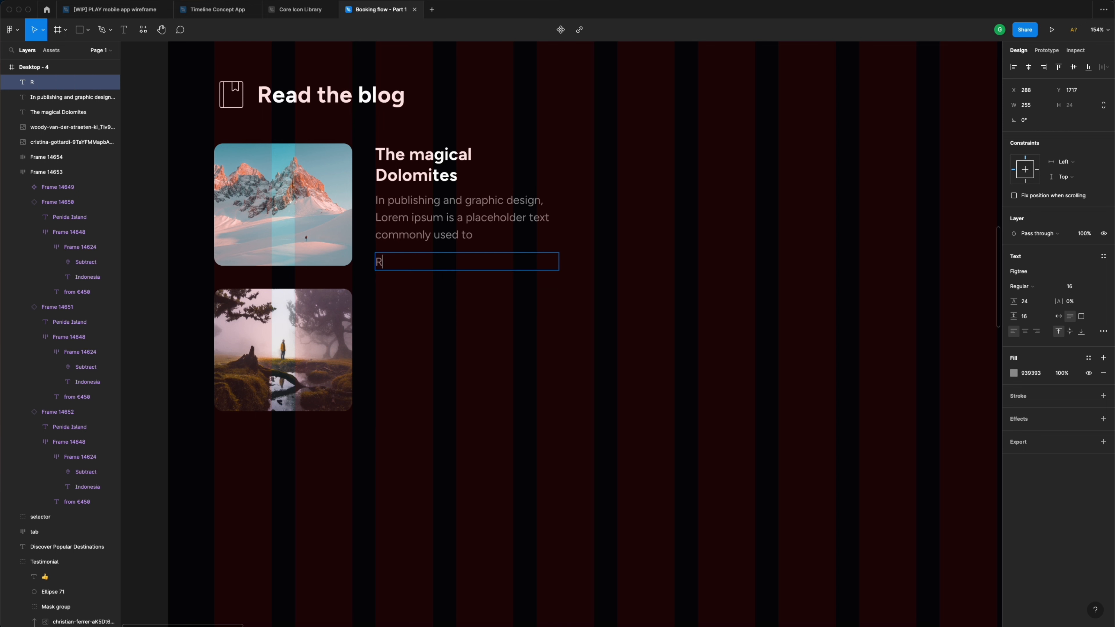
text(ead more)
key(Escape)
click(1089, 358)
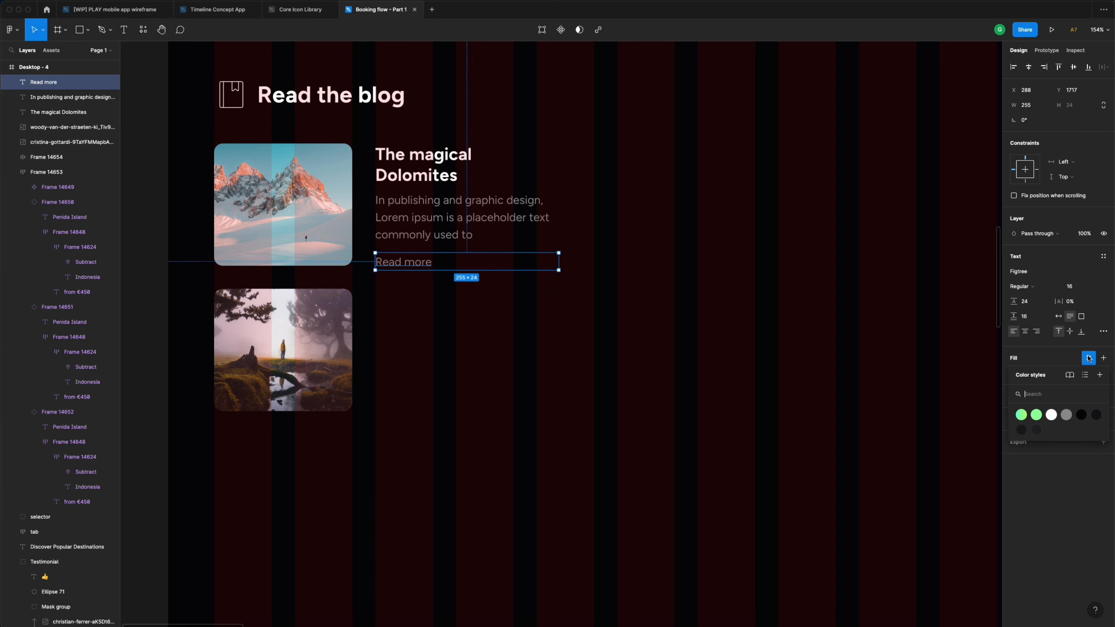
click(1037, 415)
click(1045, 287)
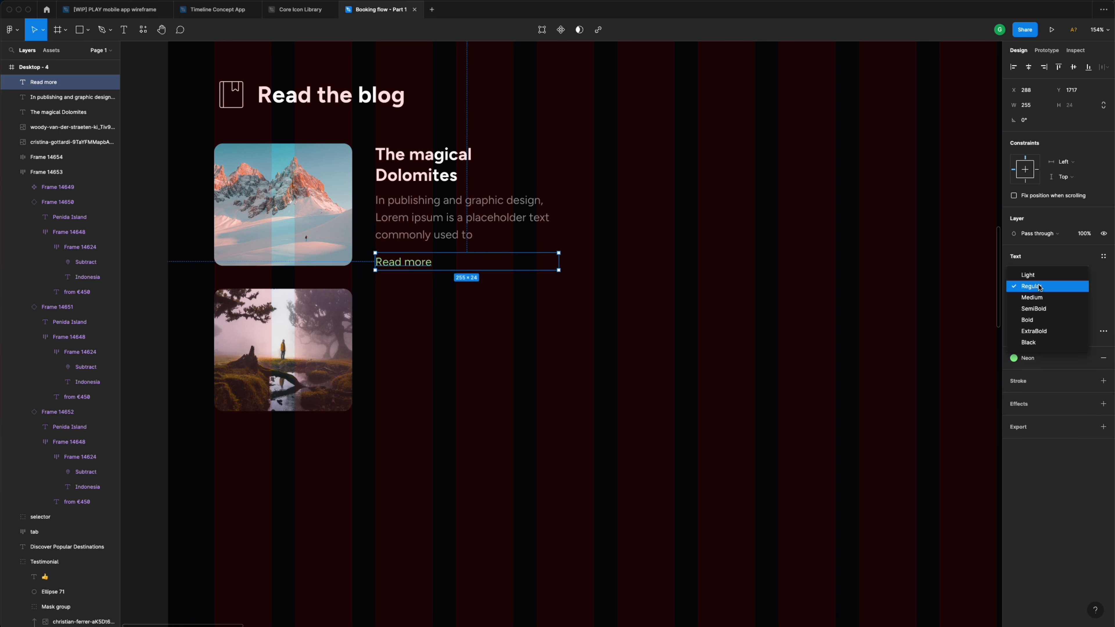
click(1042, 317)
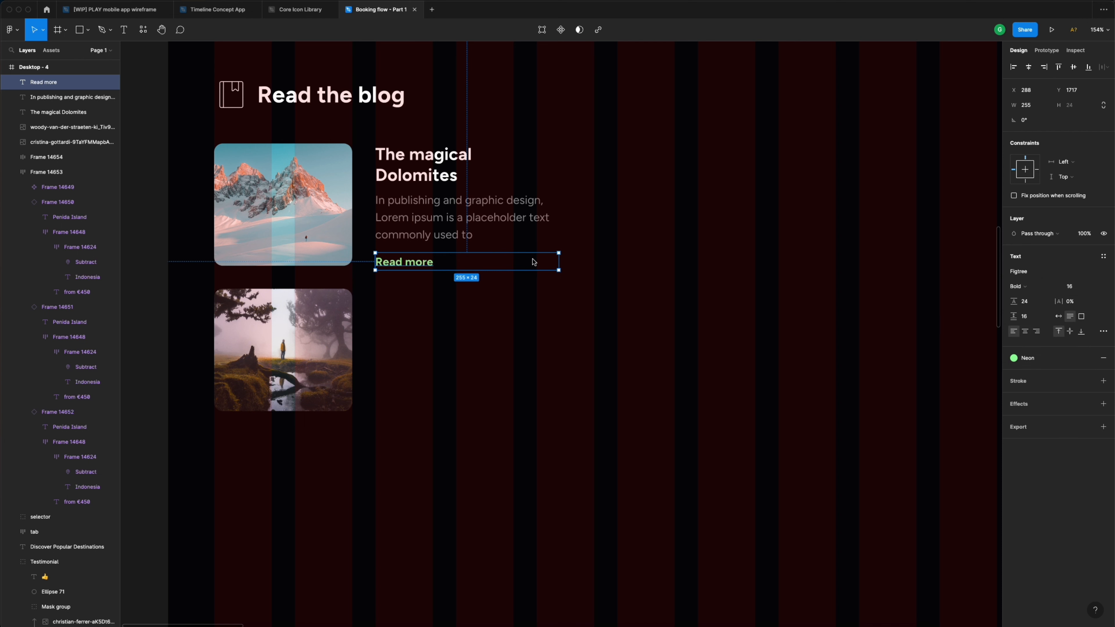
- Narrow the description paragraph to 192 px and delete everything after 'Lorem ipsum'
click(535, 214)
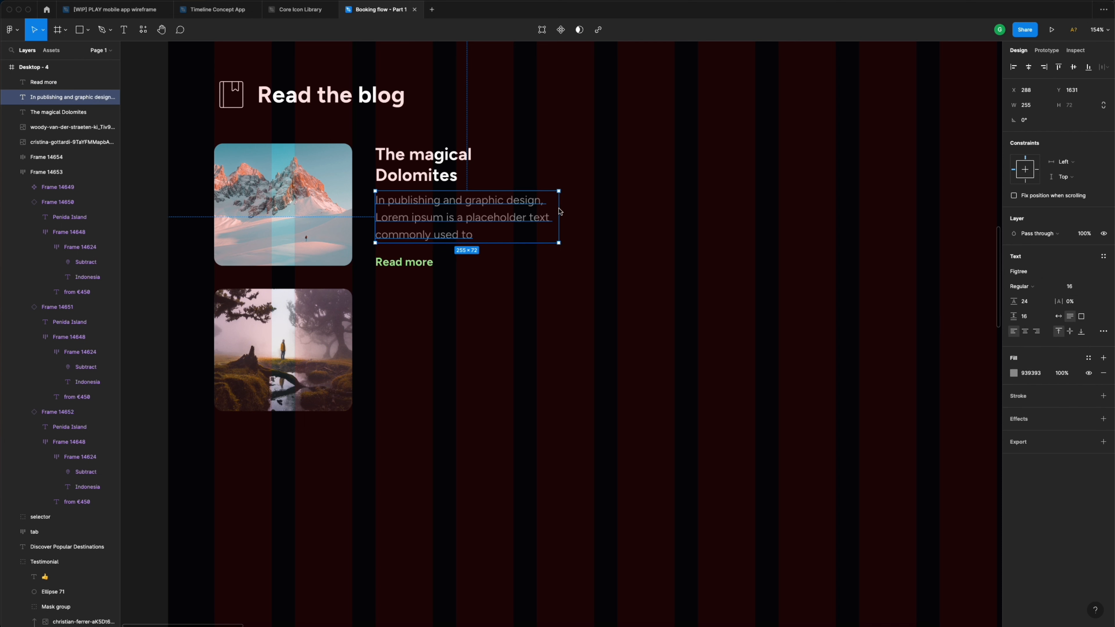
drag(556, 210, 516, 206)
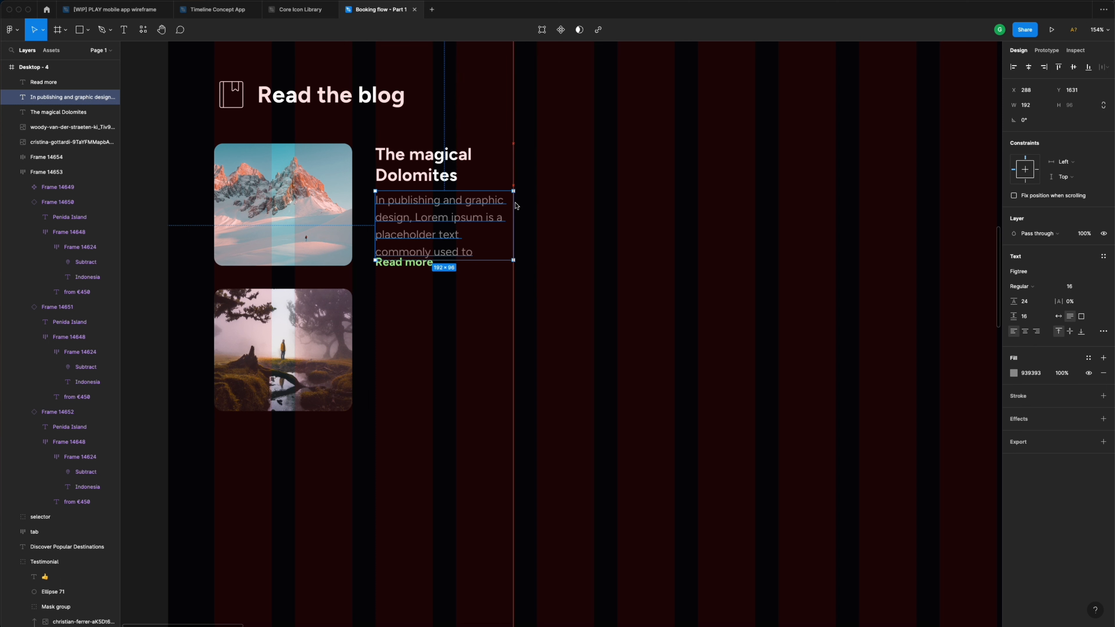
double_click(490, 221)
click(499, 219)
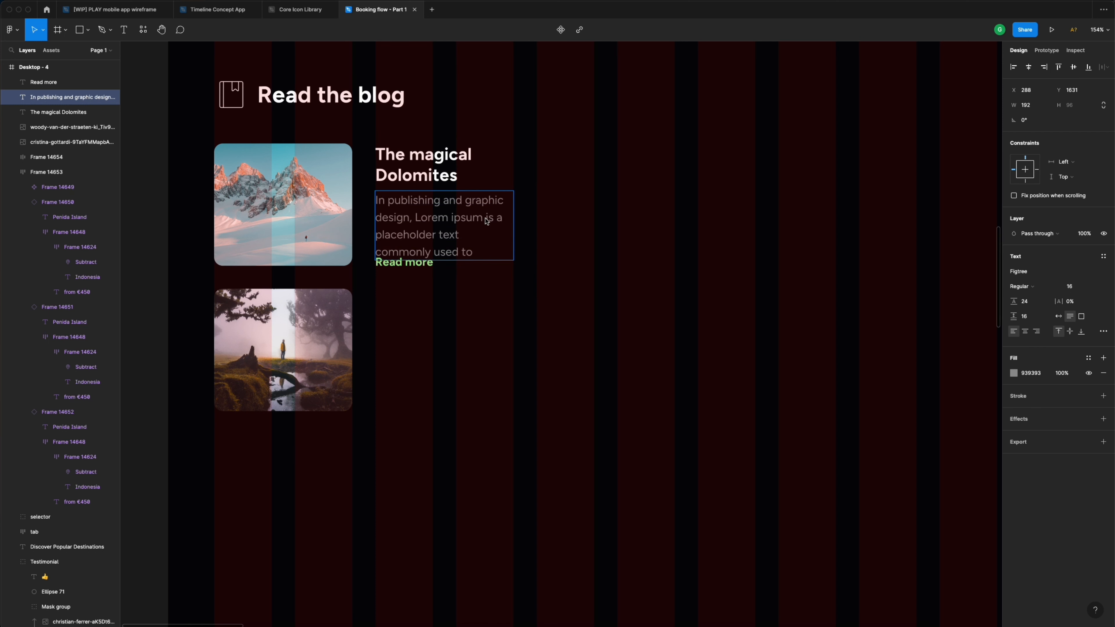
drag(489, 224, 494, 256)
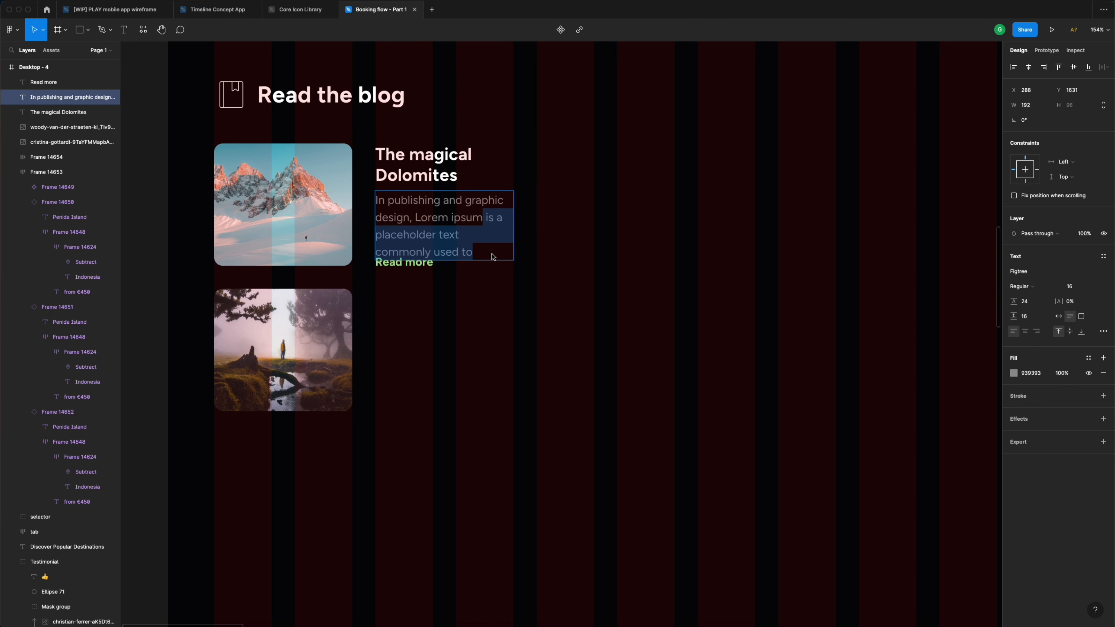
key(BackSpace)
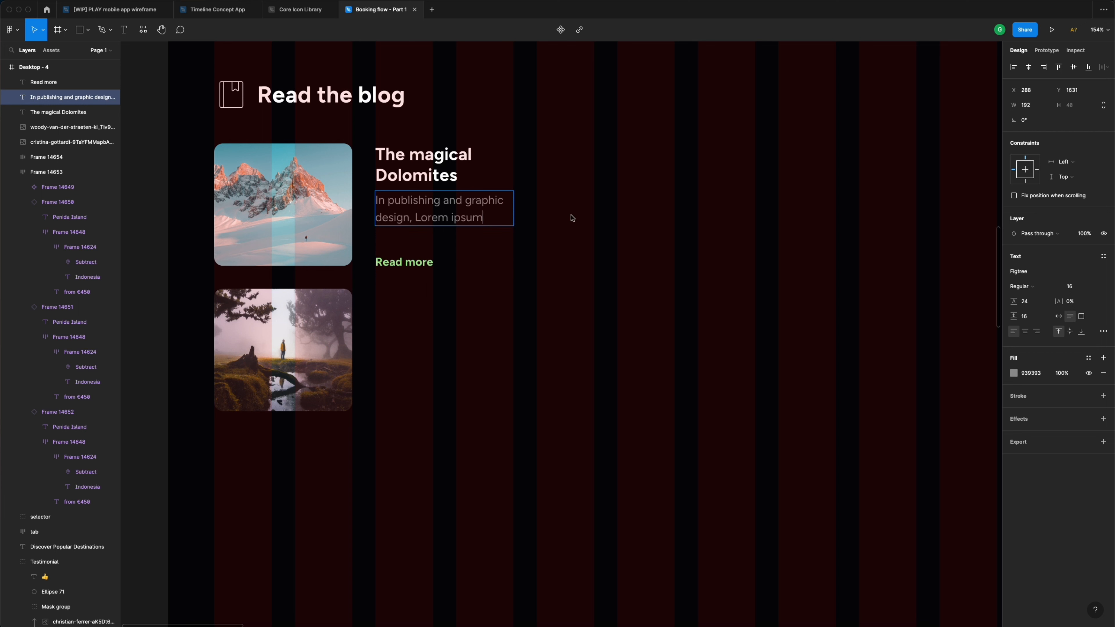
key(Escape)
click(411, 266)
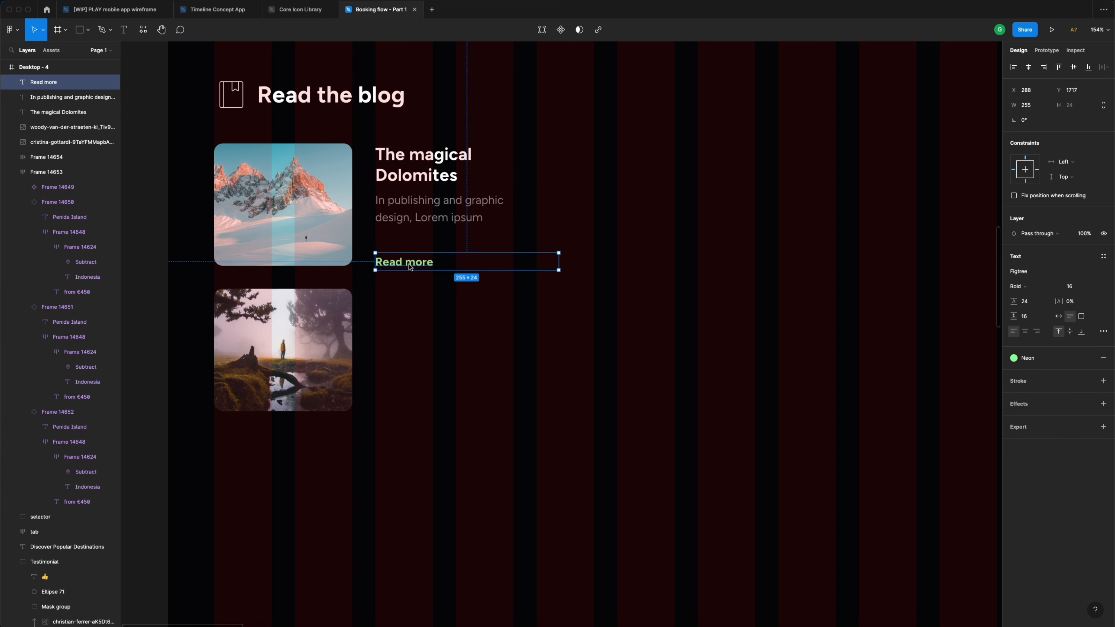
- Restore the paragraph, delete 'commonly used to', and break the line before 'a placeholder text.'
drag(408, 266, 410, 261)
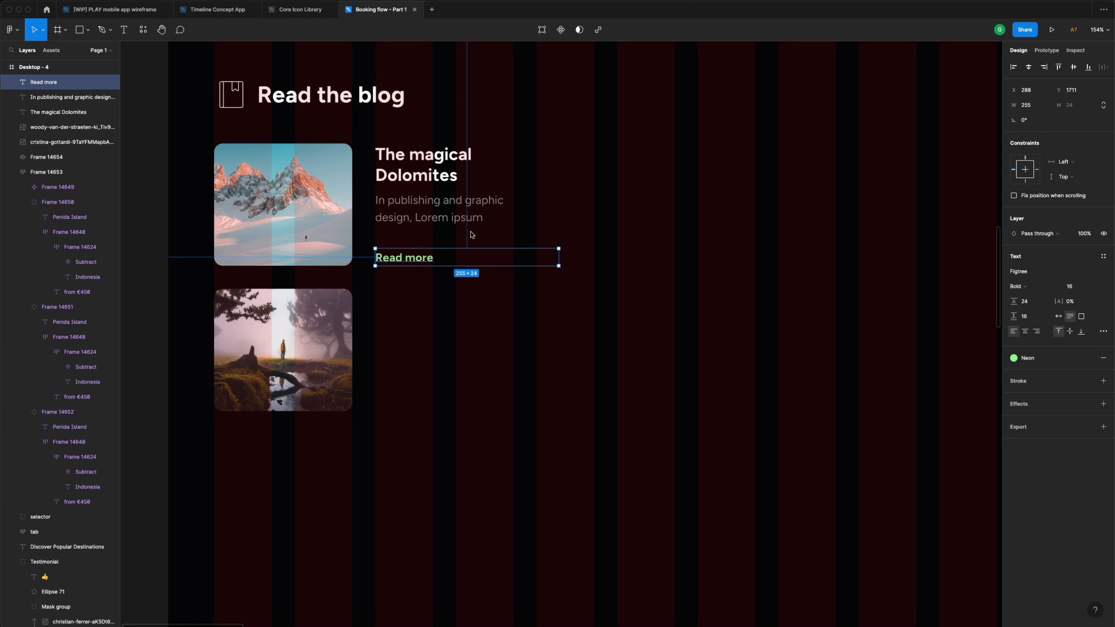
click(481, 218)
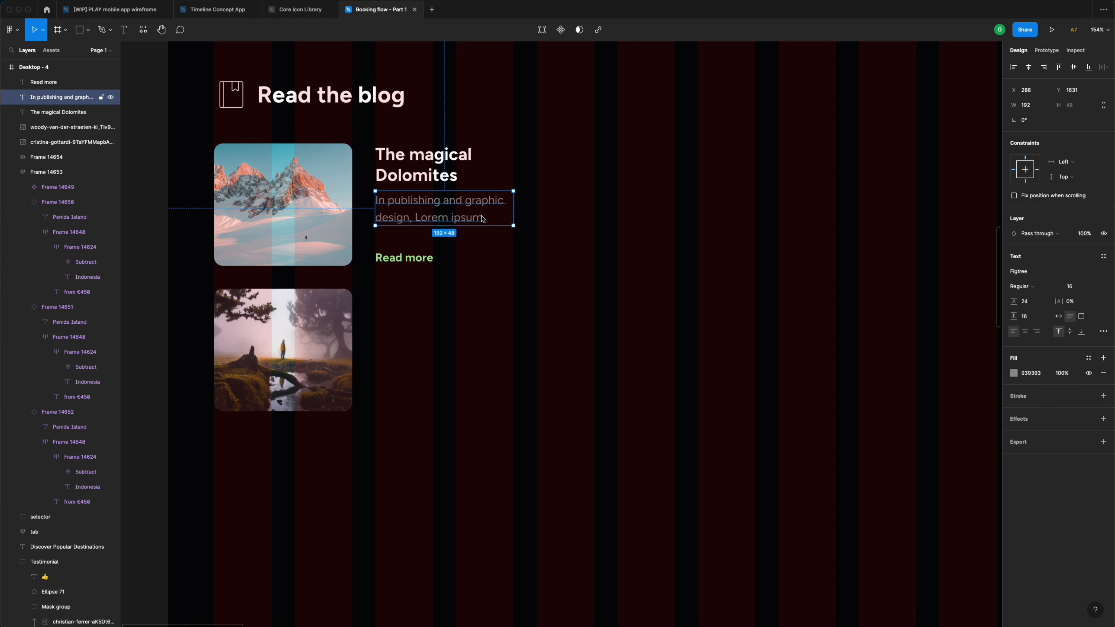
key(super+z)
key(super+z)
key(super+z)
key(super+z)
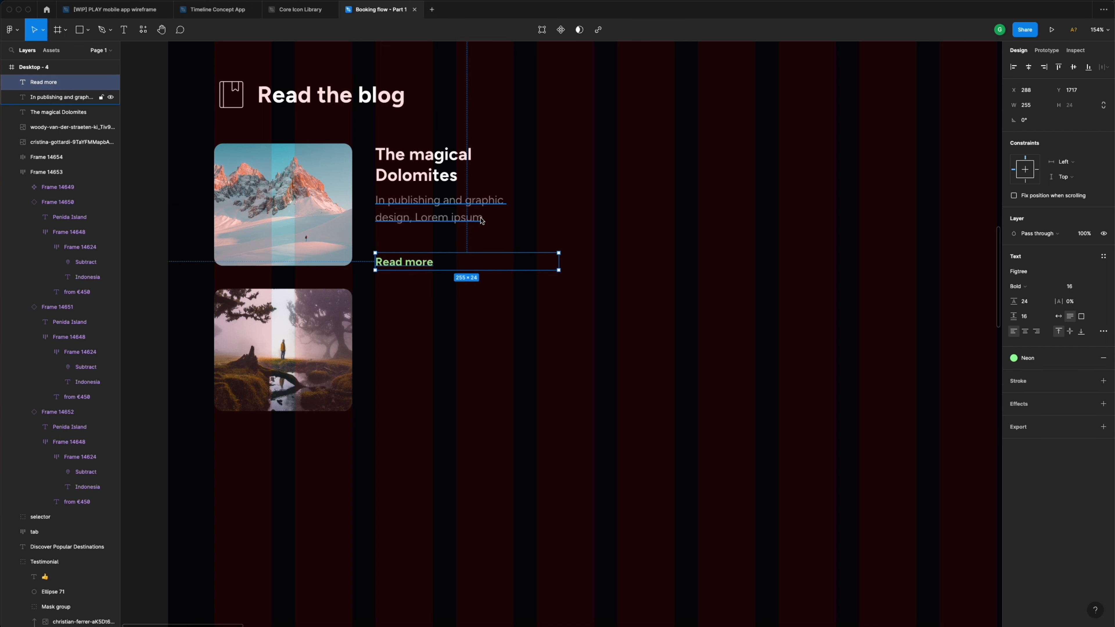
click(489, 224)
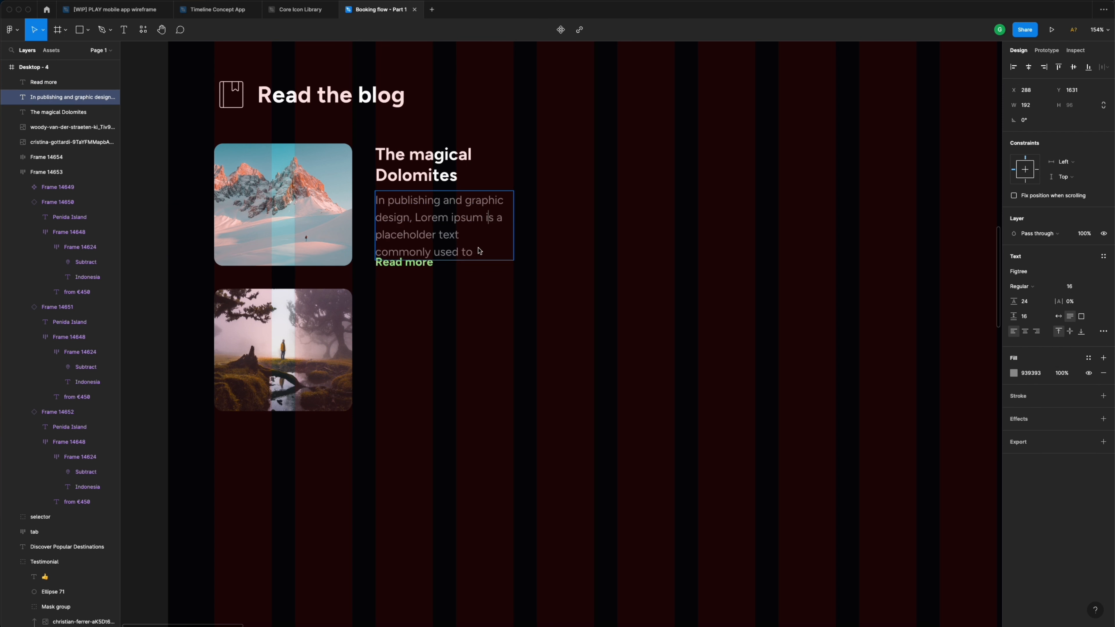
drag(476, 252, 377, 253)
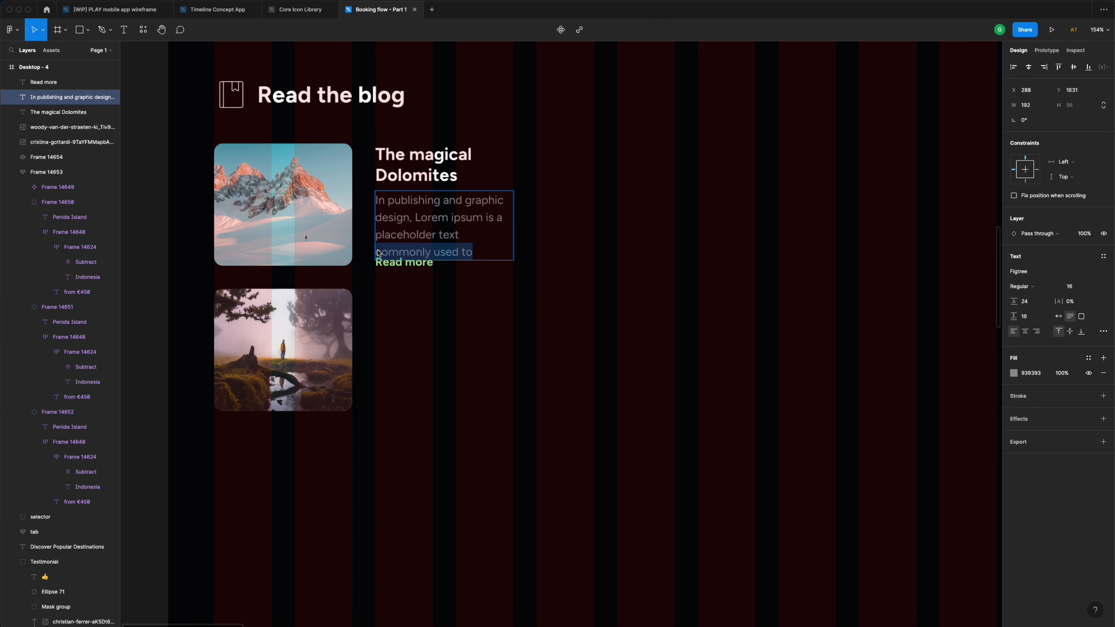
key(BackSpace)
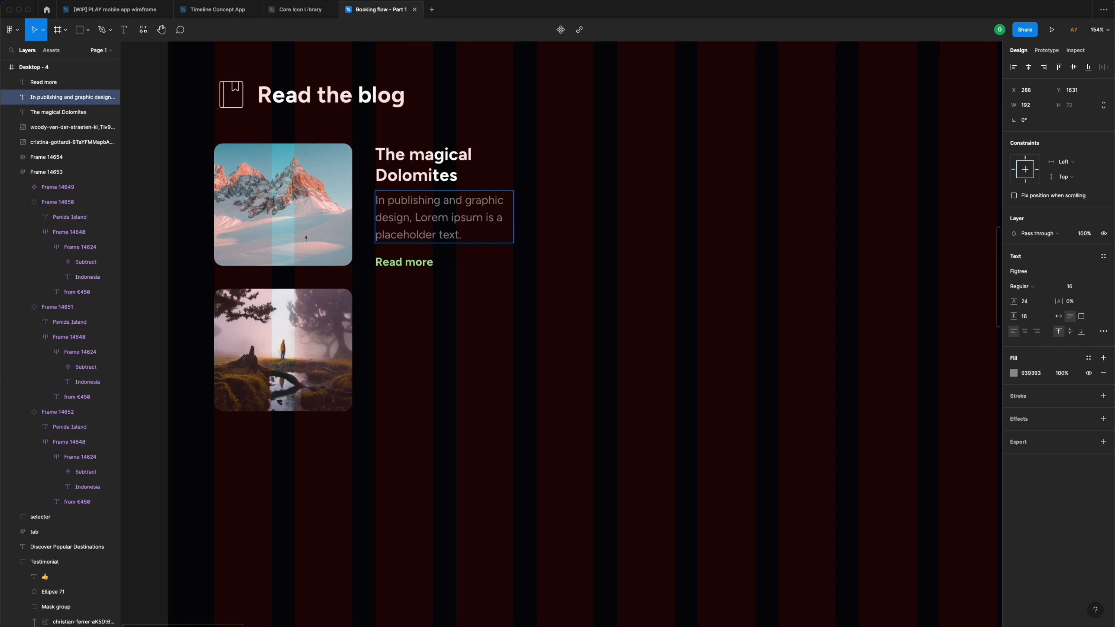
key(shift+Return)
- Make Read more 192 px wide, 8 px below the paragraph, then select all three texts
click(522, 261)
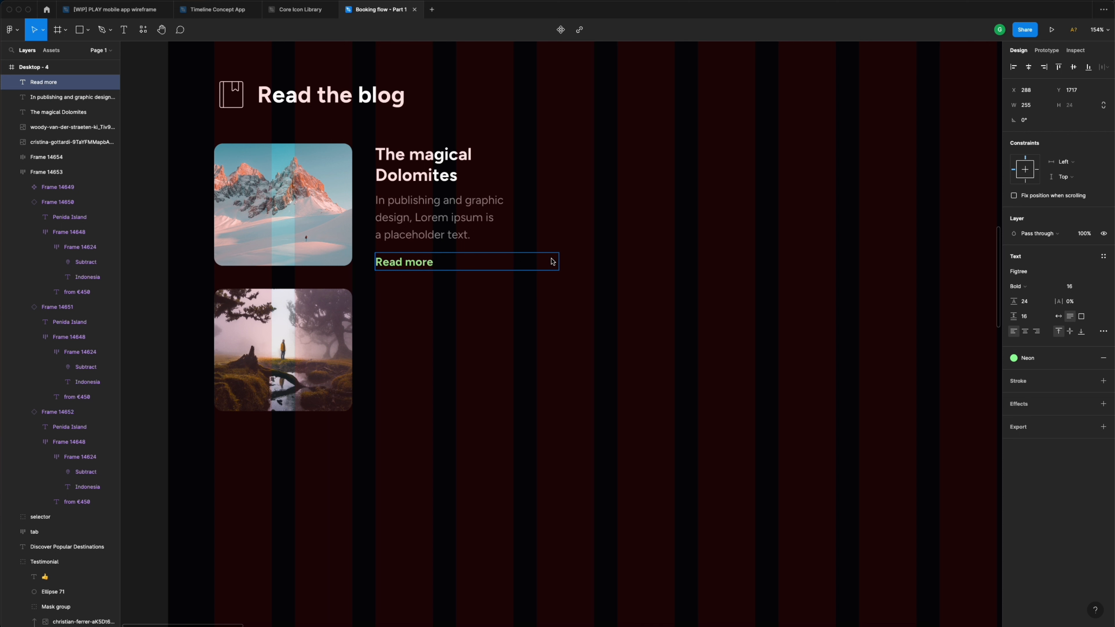
key(Escape)
drag(552, 264, 515, 263)
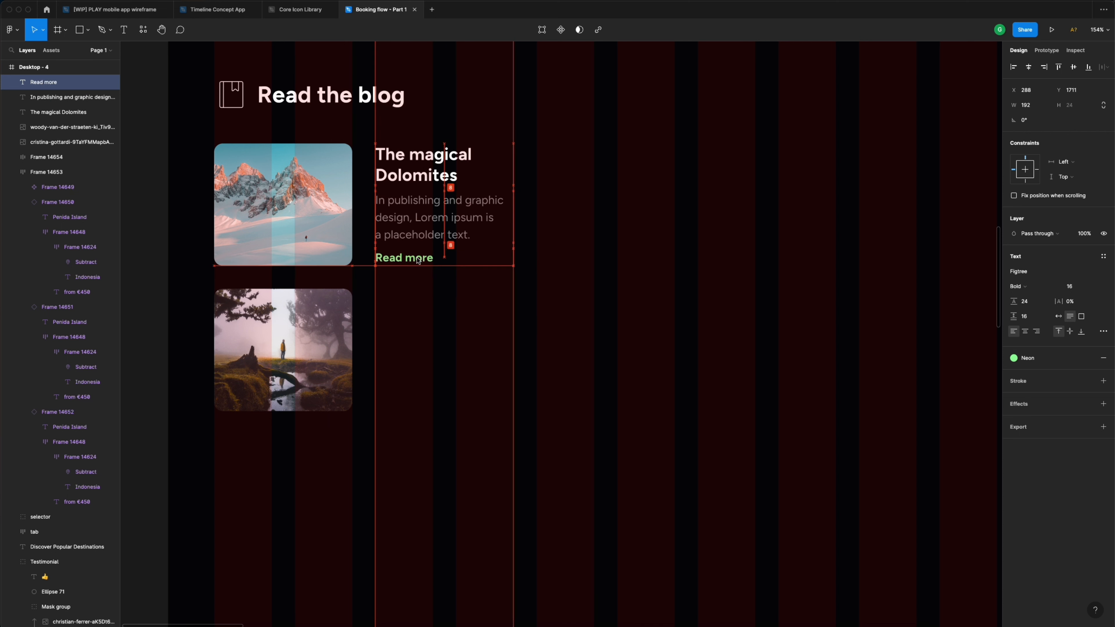
drag(418, 263, 421, 231)
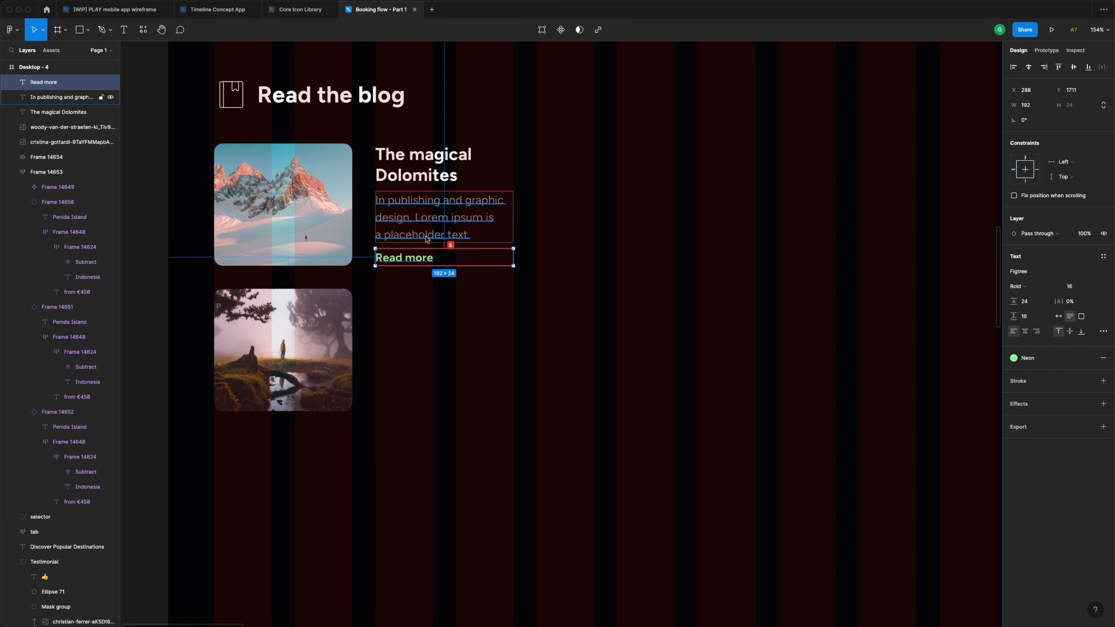
click(427, 237)
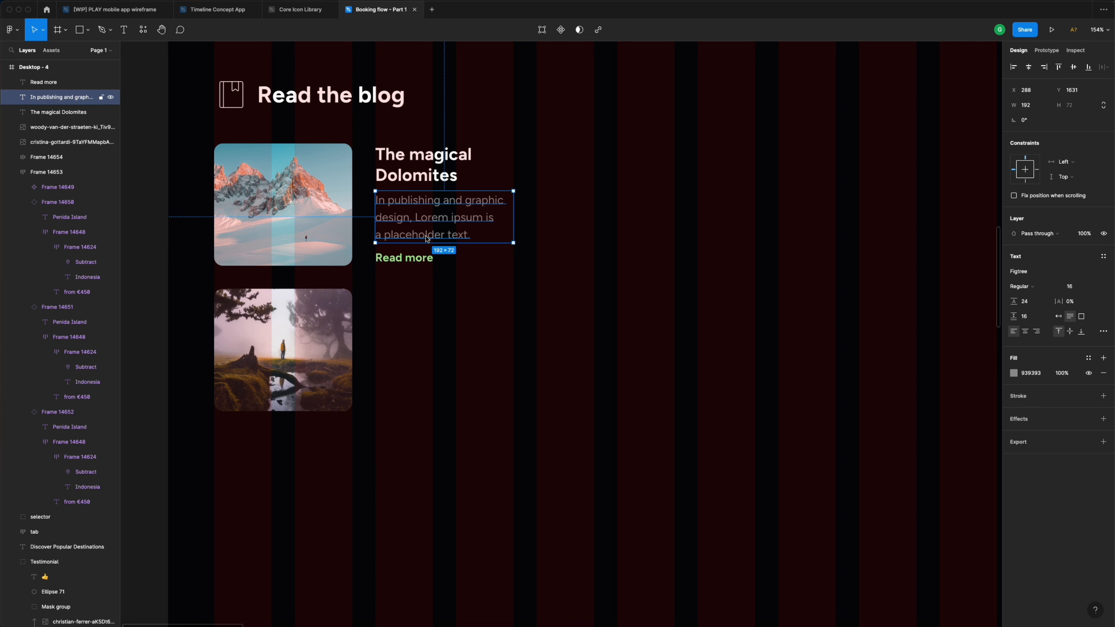
click(429, 183)
shift+click(430, 215)
shift+click(422, 259)
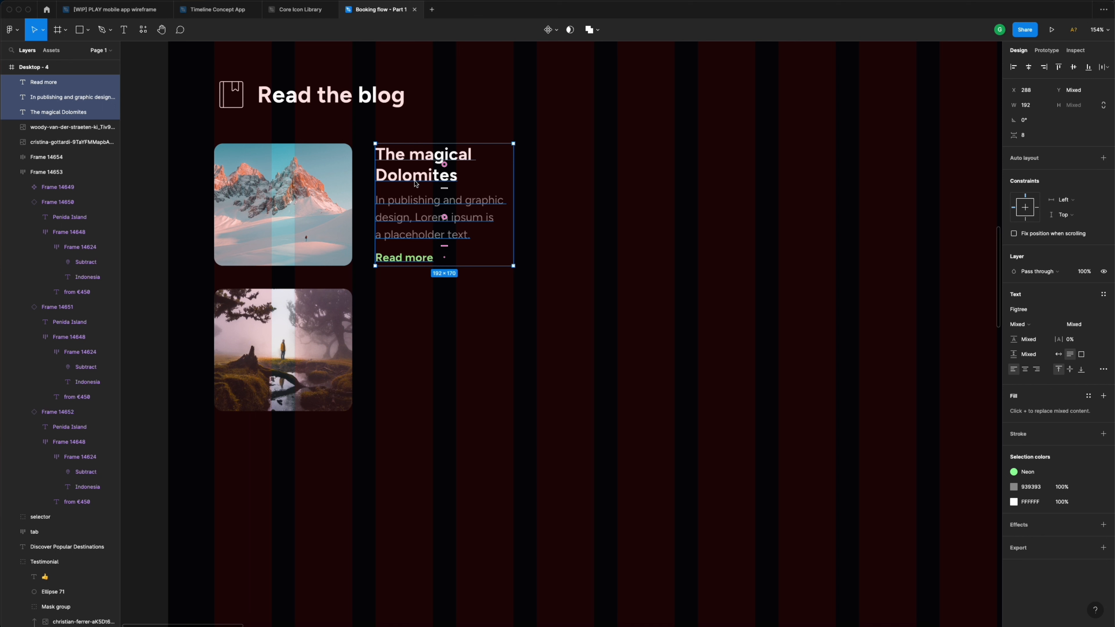
- Duplicate the title, paragraph and Read more below as a second card titled 'Mytic forest of Madeira'
drag(418, 178, 418, 323)
key(Escape)
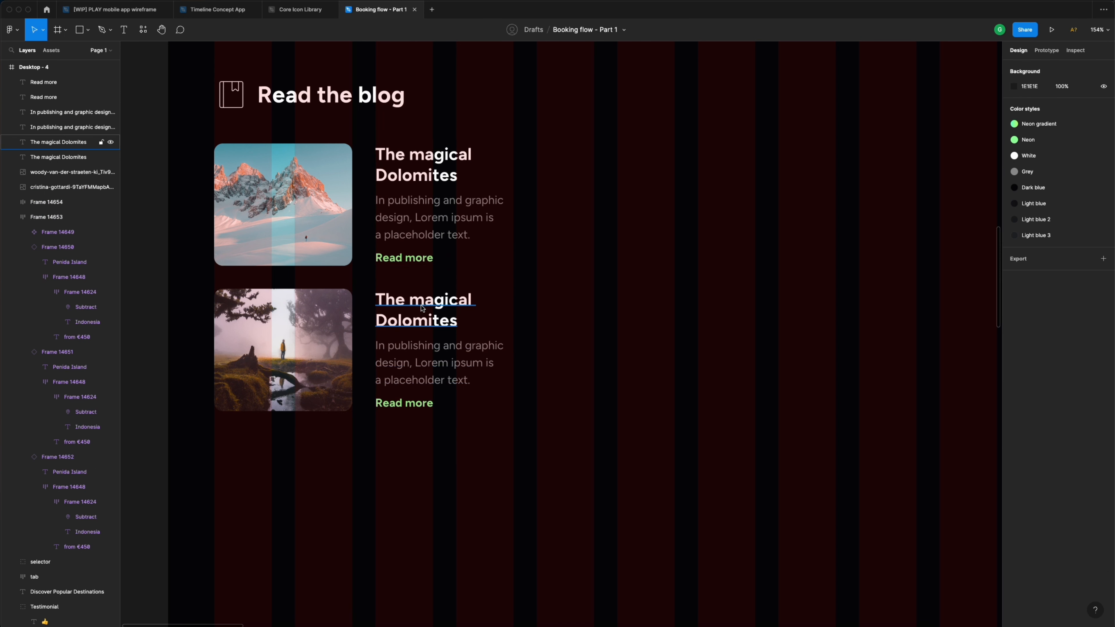
double_click(421, 305)
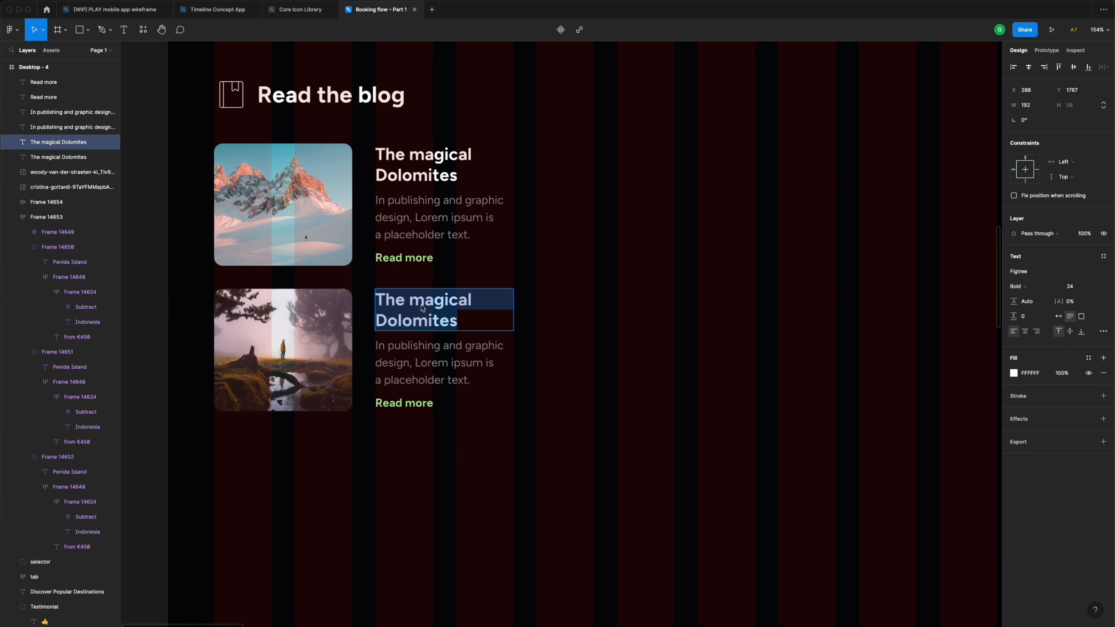
text(Myti)
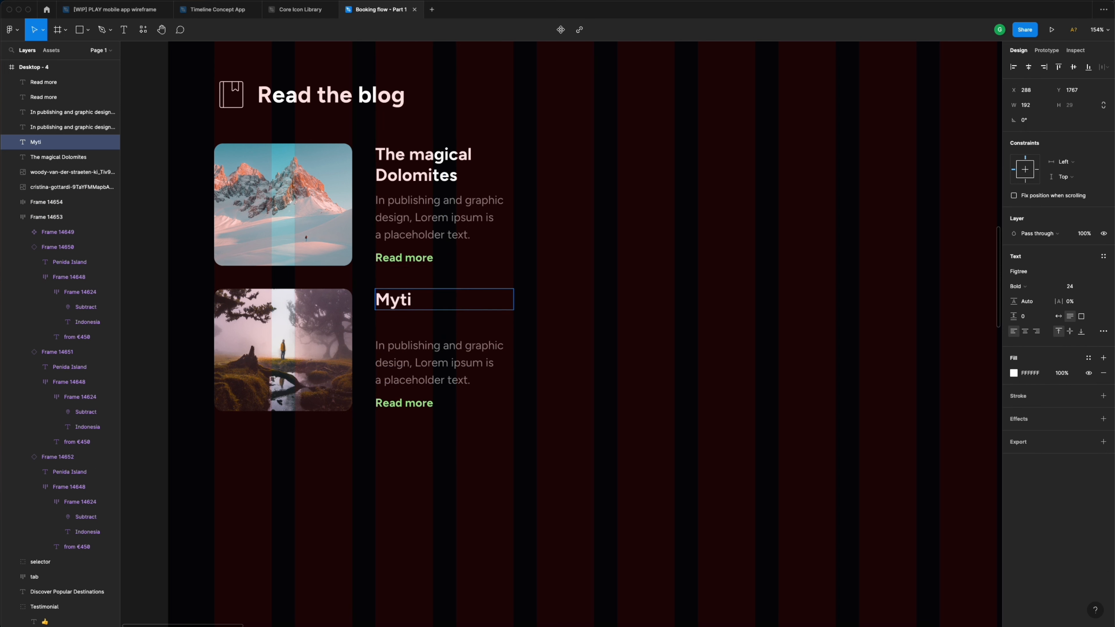
text(c forest of M)
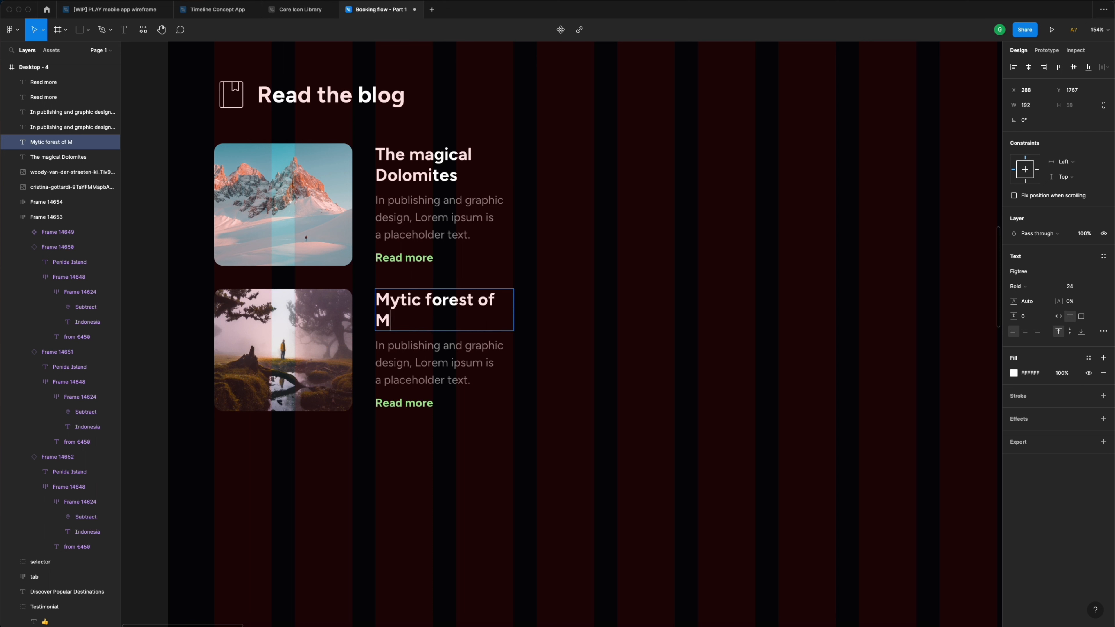
text(adeira)
key(Escape)
click(535, 316)
- Turn off the layout grid columns on the Desktop - 4 frame
scroll(535, 316, down, 5)
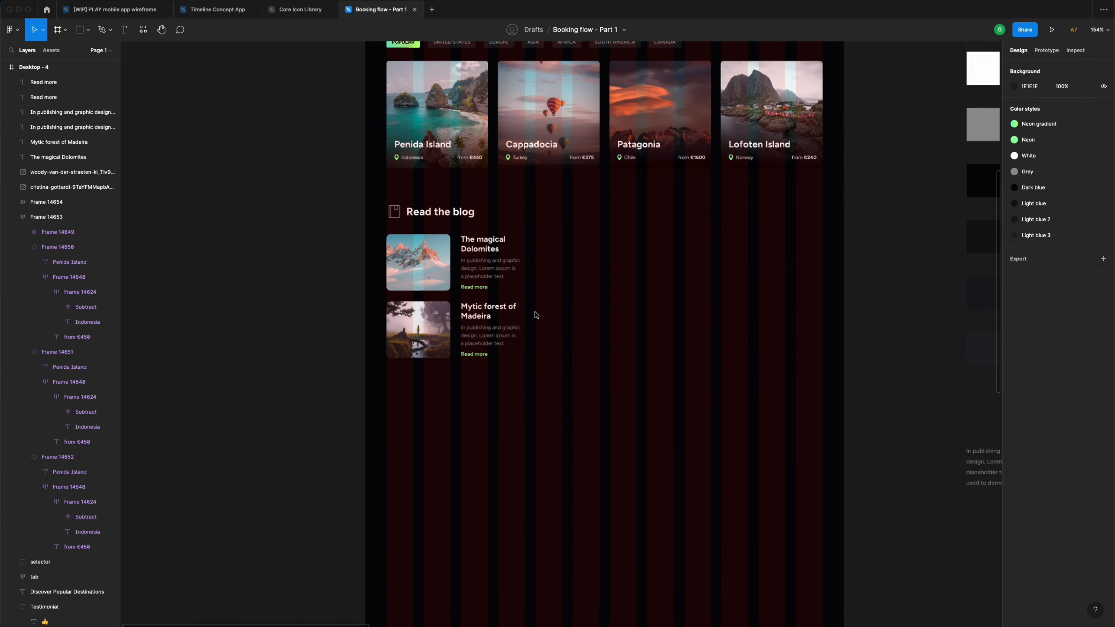
scroll(535, 315, right, 5)
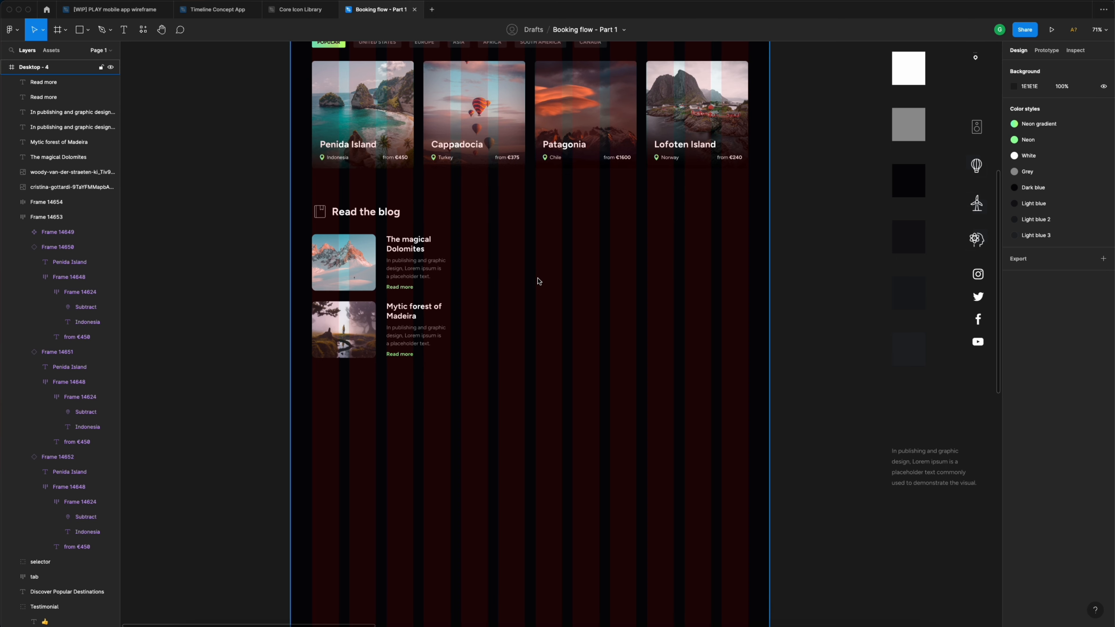
scroll(538, 282, up, 5)
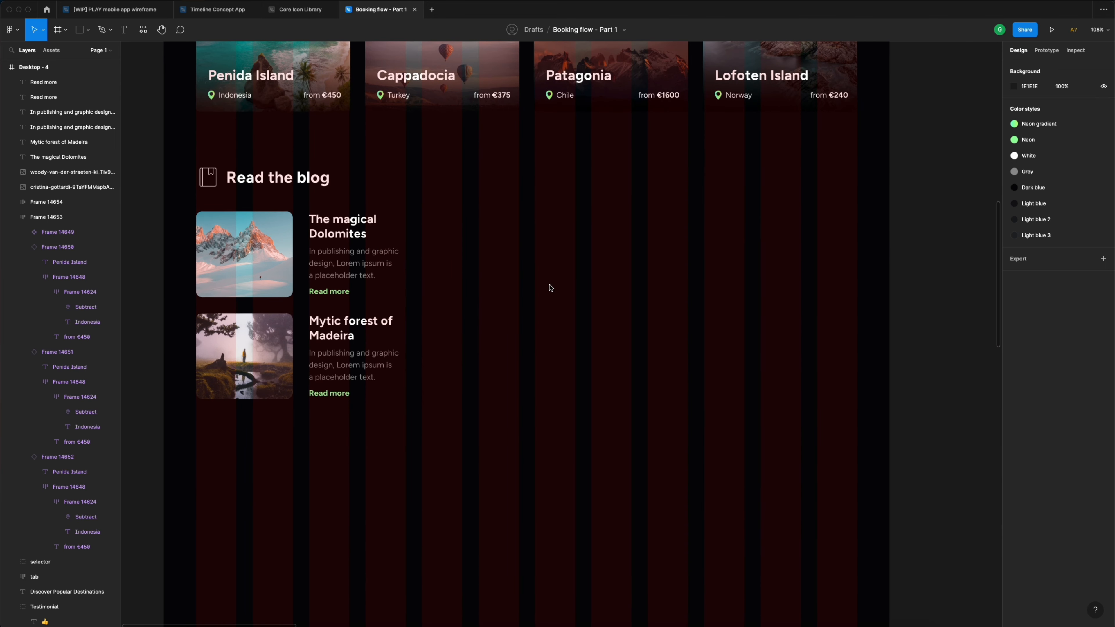
scroll(545, 283, down, 5)
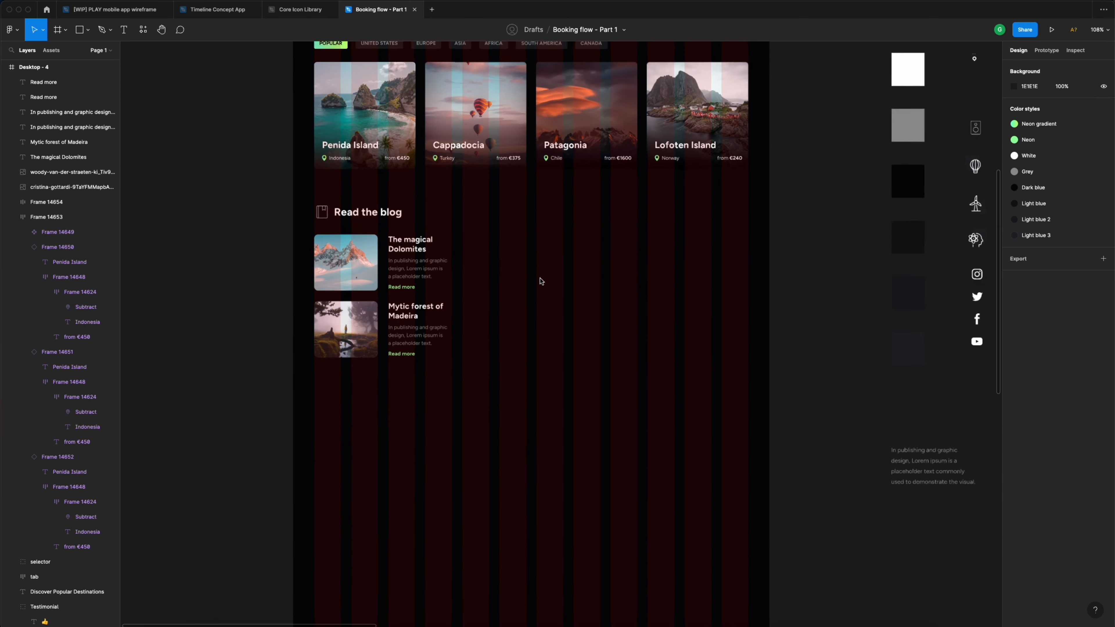
scroll(541, 281, up, 3)
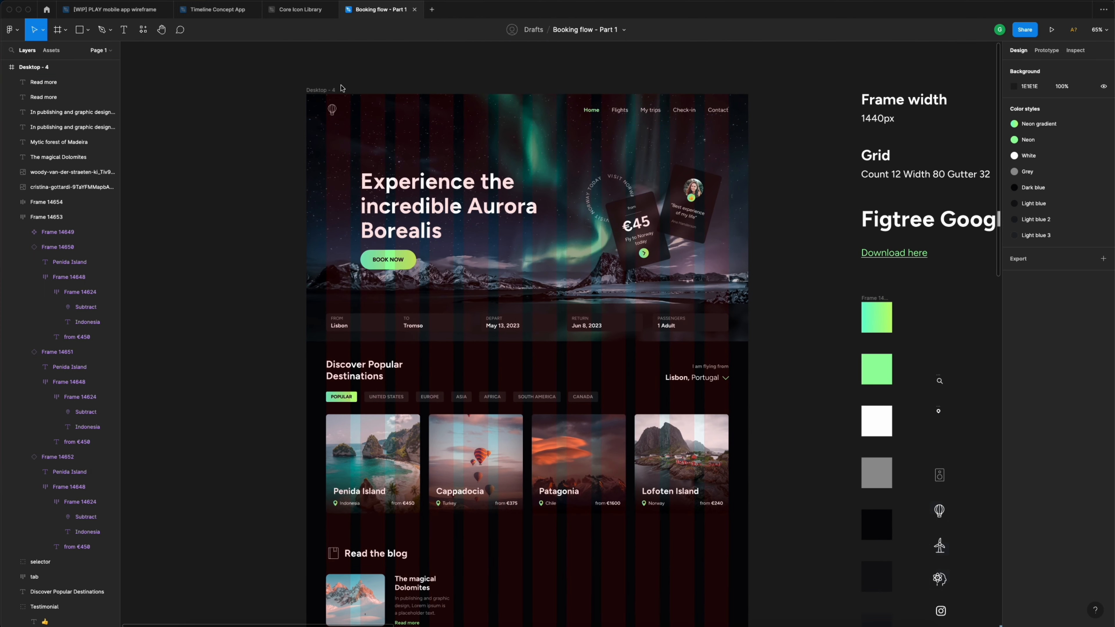
click(640, 201)
scroll(640, 200, down, 2)
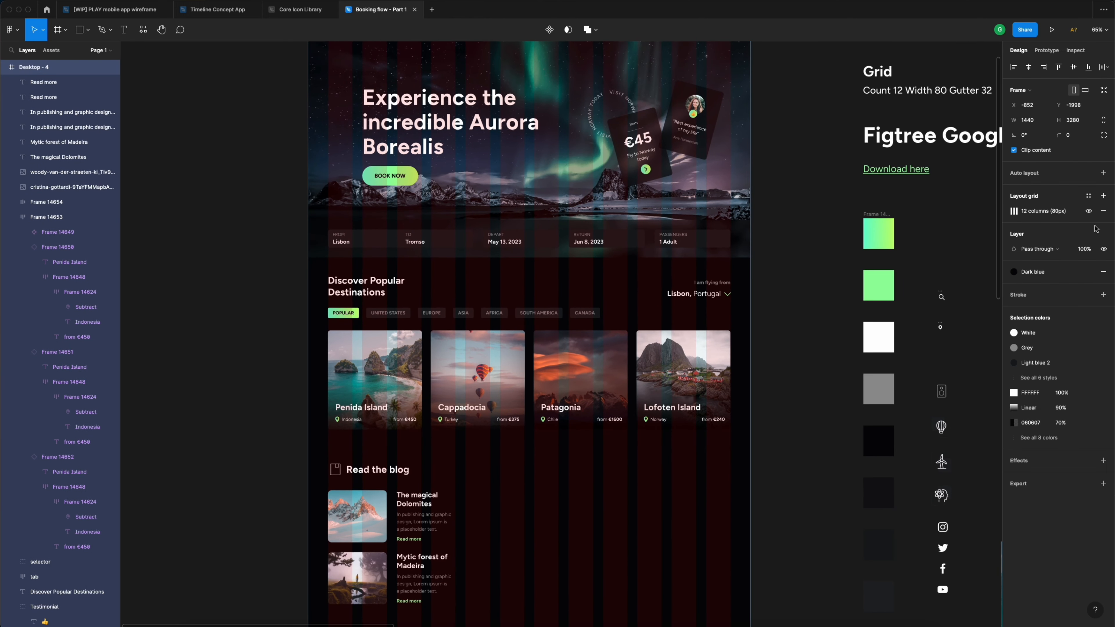
click(1090, 211)
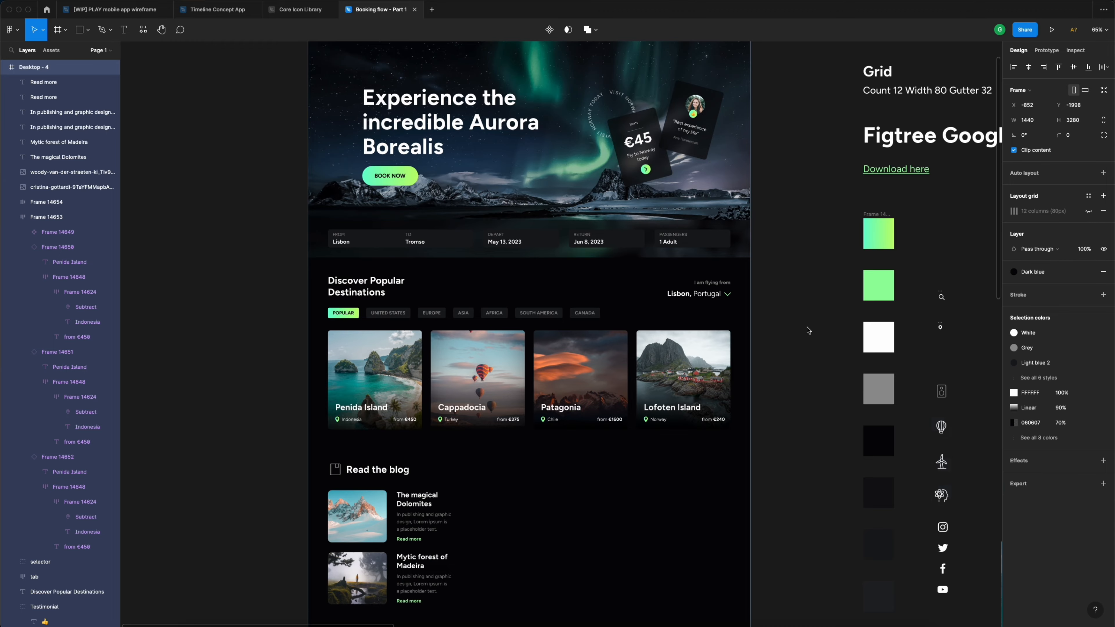
scroll(809, 327, down, 5)
click(784, 320)
scroll(486, 396, up, 5)
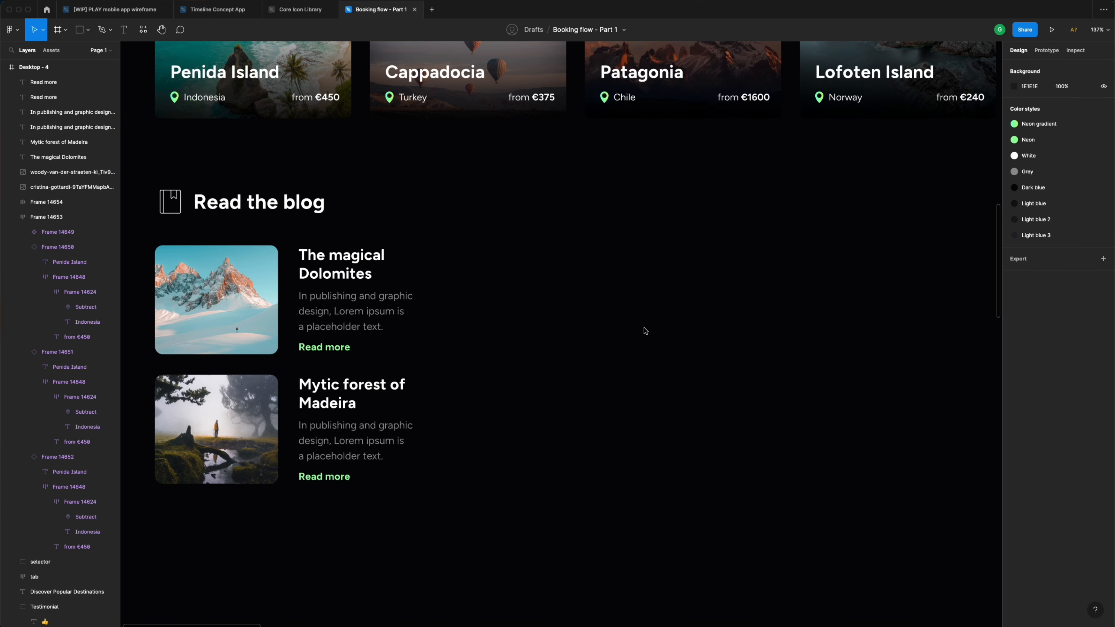
scroll(642, 329, down, 3)
scroll(621, 335, right, 5)
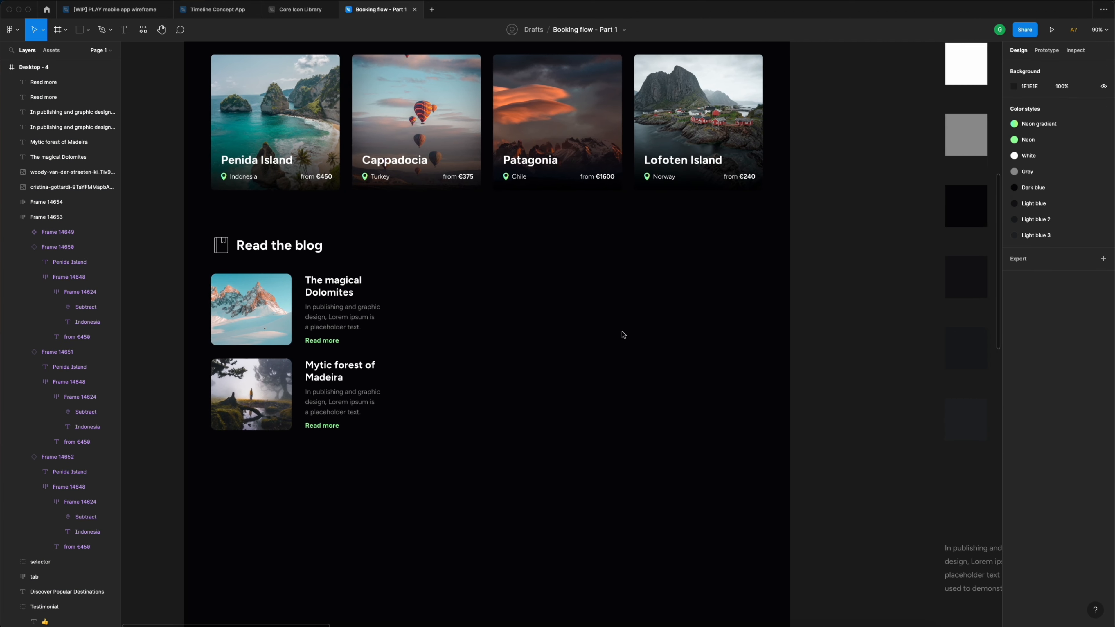
scroll(640, 334, down, 3)
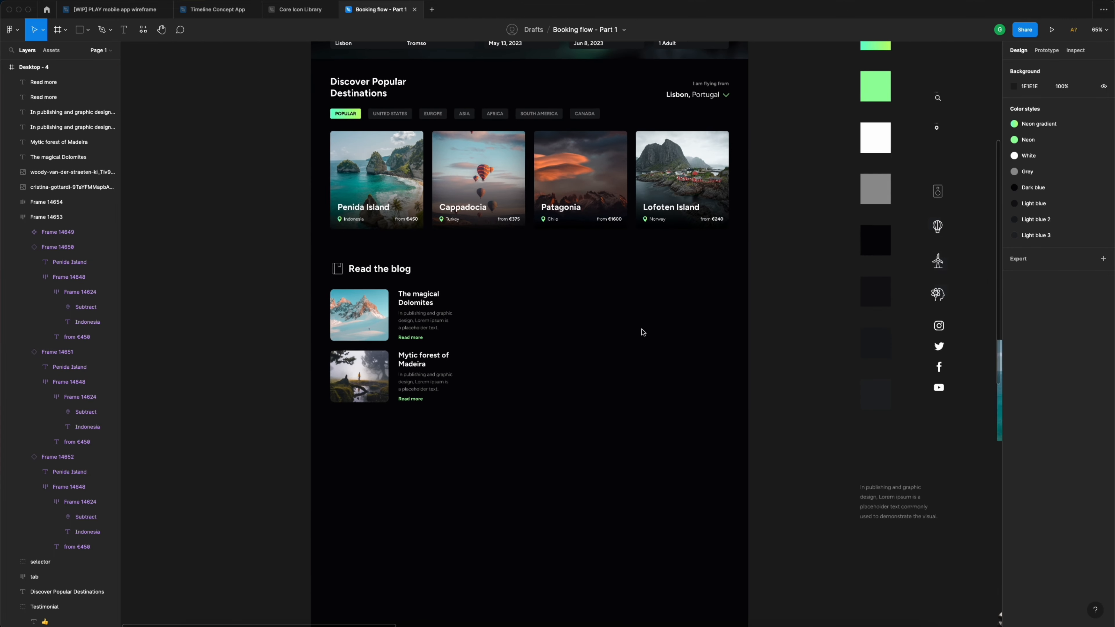
scroll(643, 336, right, 3)
- Move the portrait photo into the blog section beside the cards
drag(926, 579, 423, 310)
scroll(423, 310, left, 2)
scroll(423, 312, left, 2)
scroll(370, 339, up, 5)
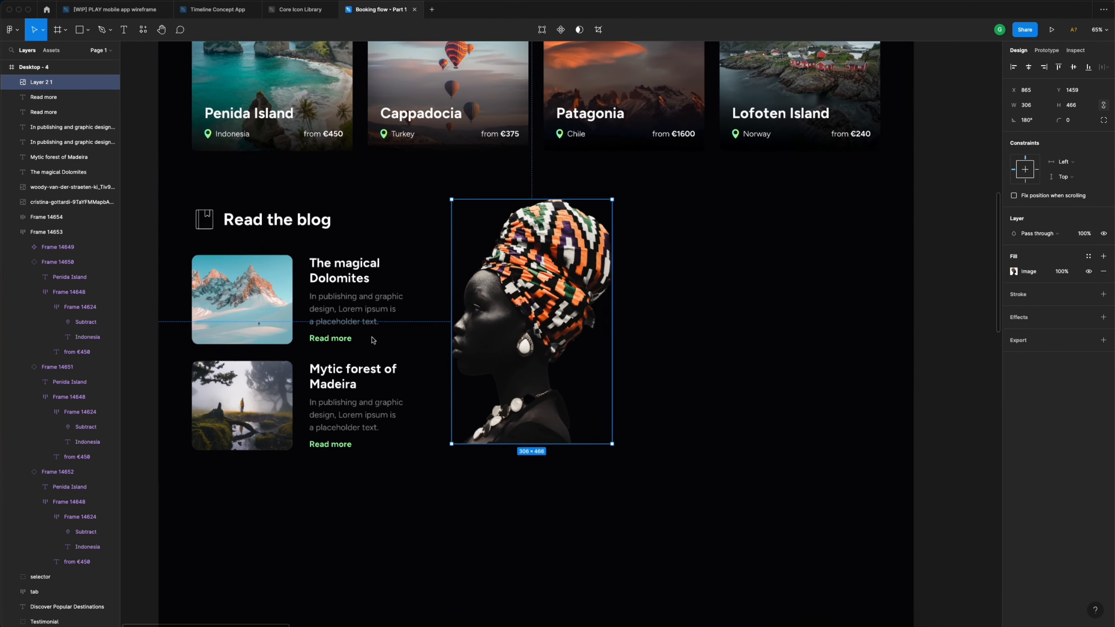
drag(547, 359, 558, 360)
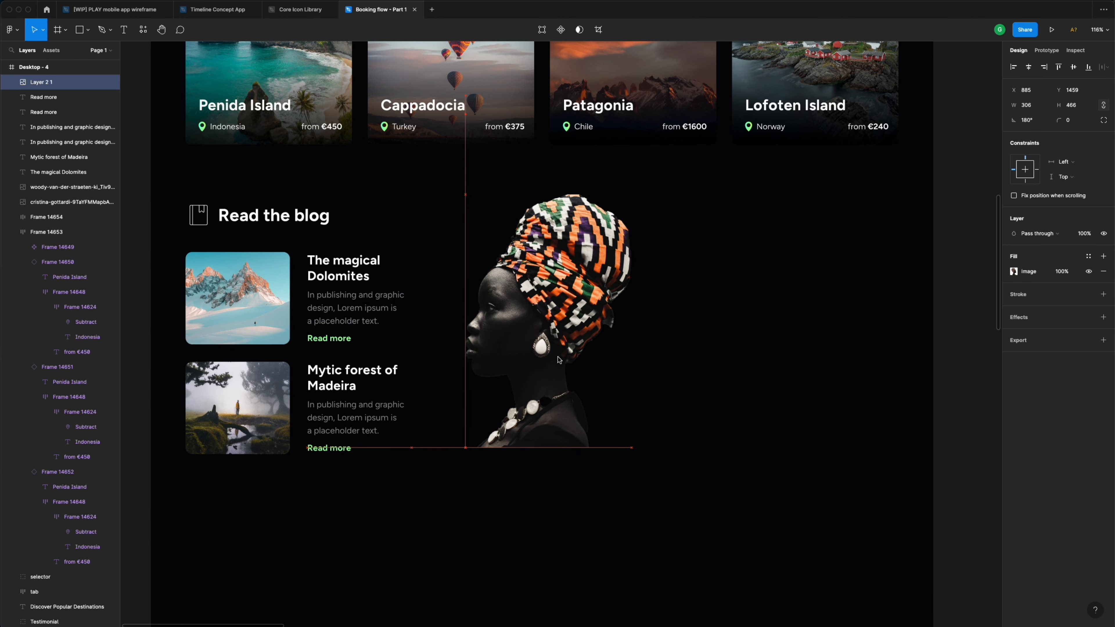
click(699, 389)
- Draw a circle over the portrait, fill it with the Neon gradient, and send it to back
key(o)
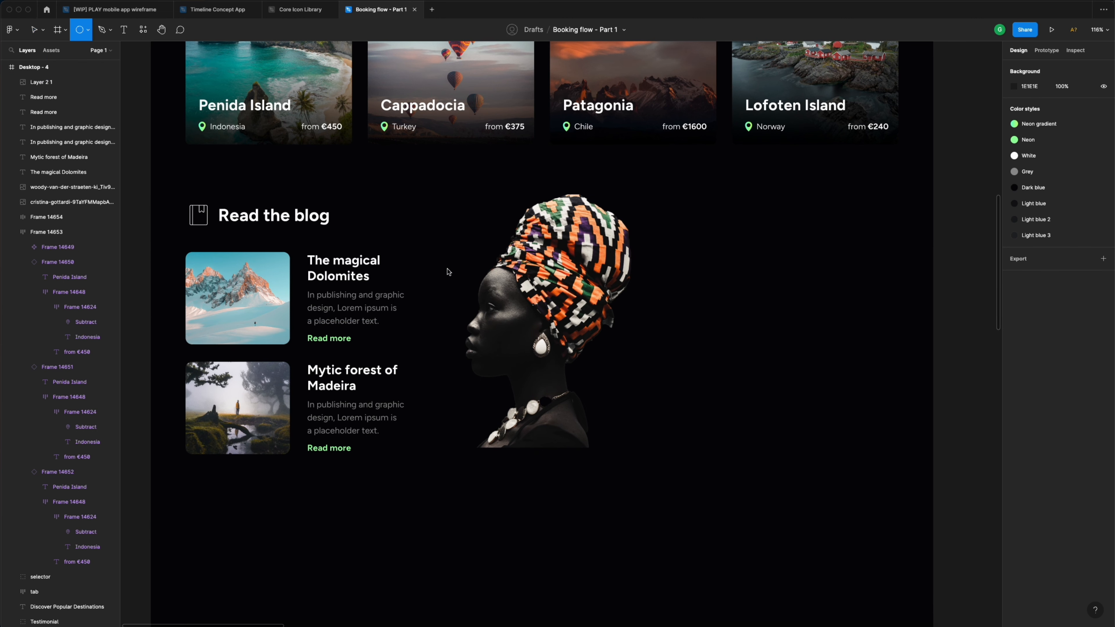
click(88, 33)
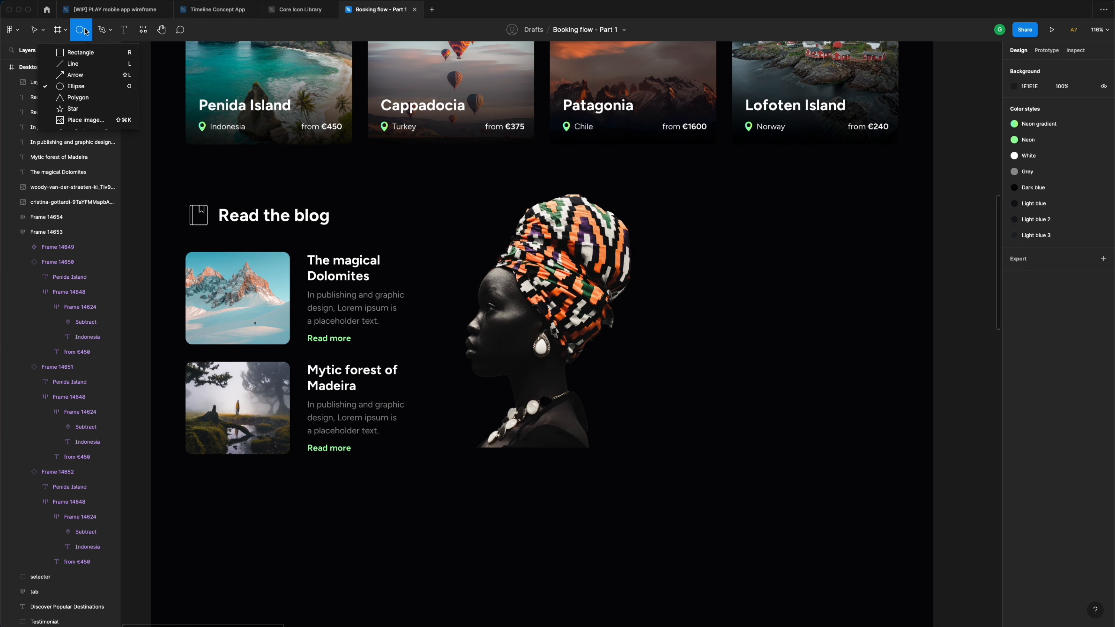
click(77, 87)
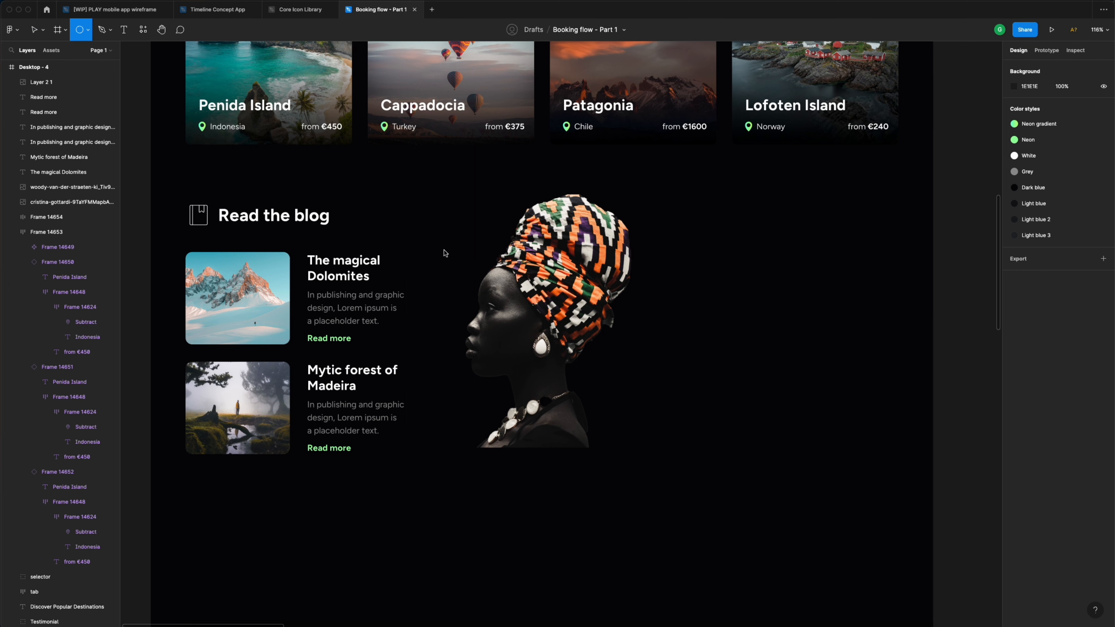
drag(445, 250, 654, 429)
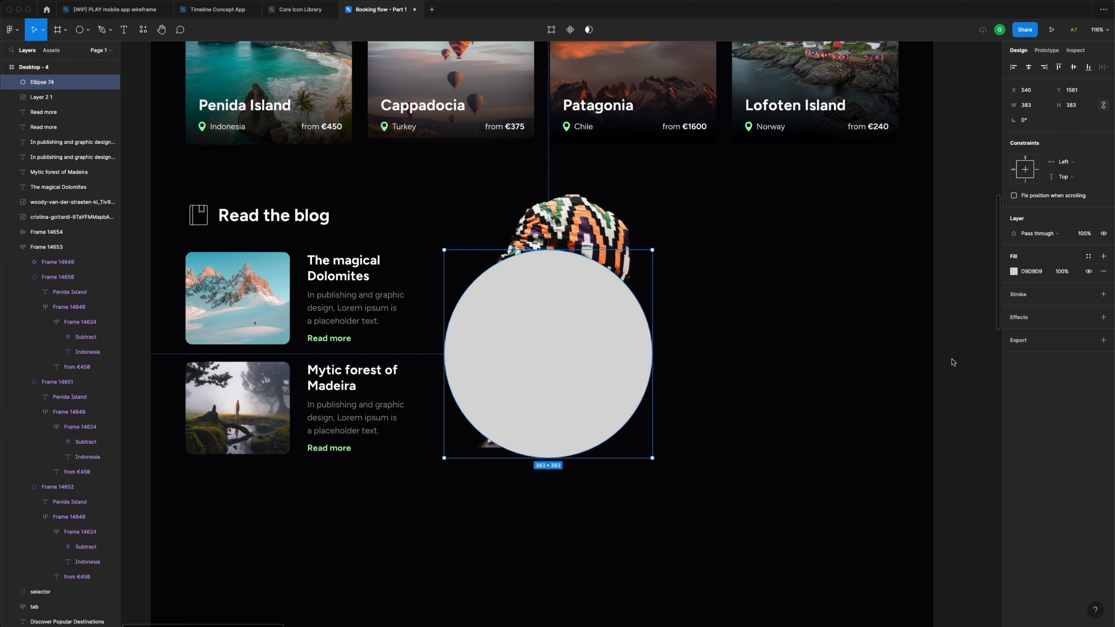
click(1089, 258)
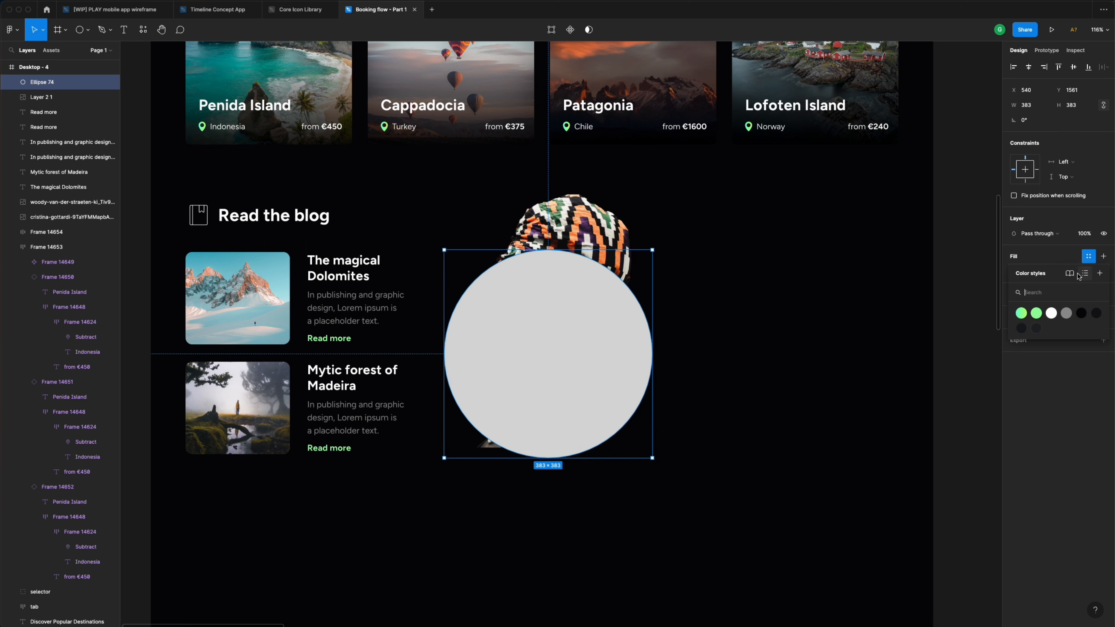
click(1022, 313)
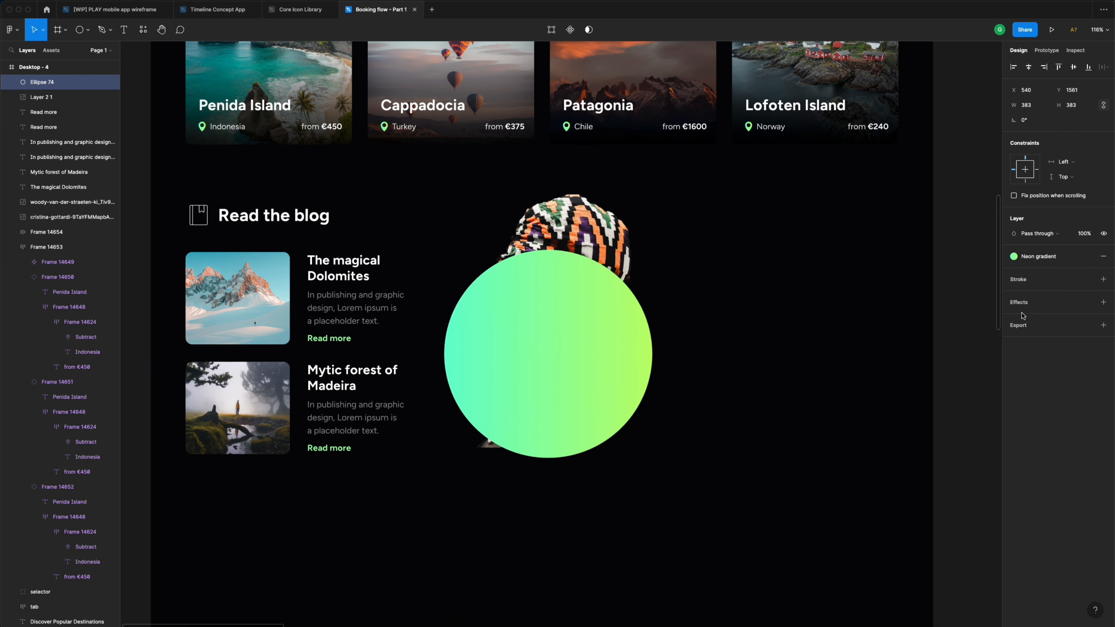
right_click(552, 310)
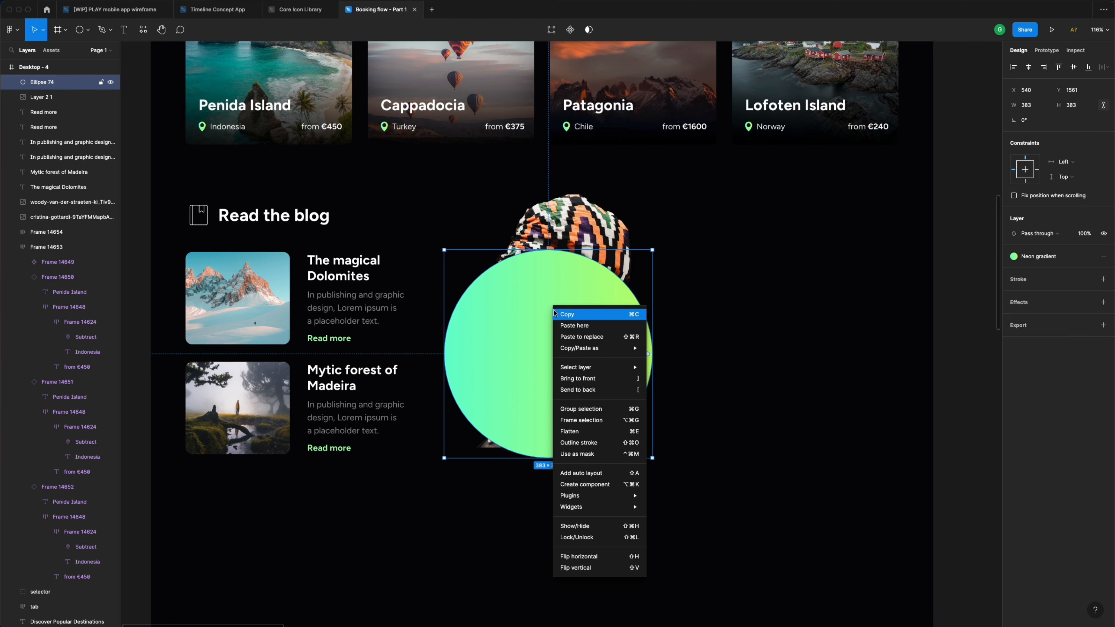
click(600, 390)
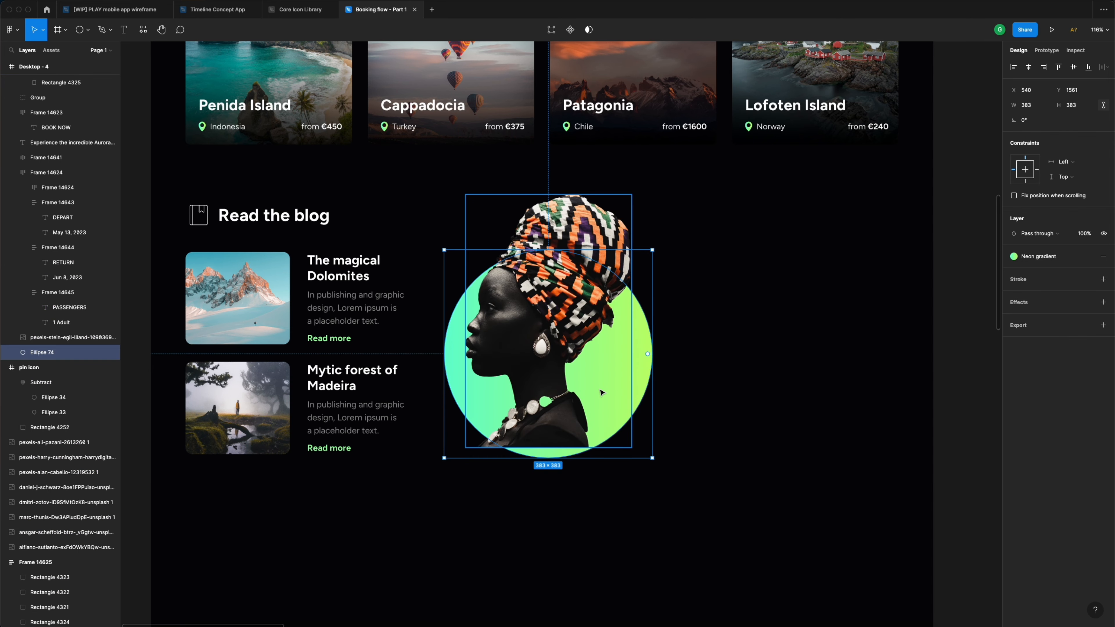
- Resize the gradient circle behind the portrait to 416×416
click(684, 341)
scroll(671, 338, down, 5)
scroll(666, 336, up, 5)
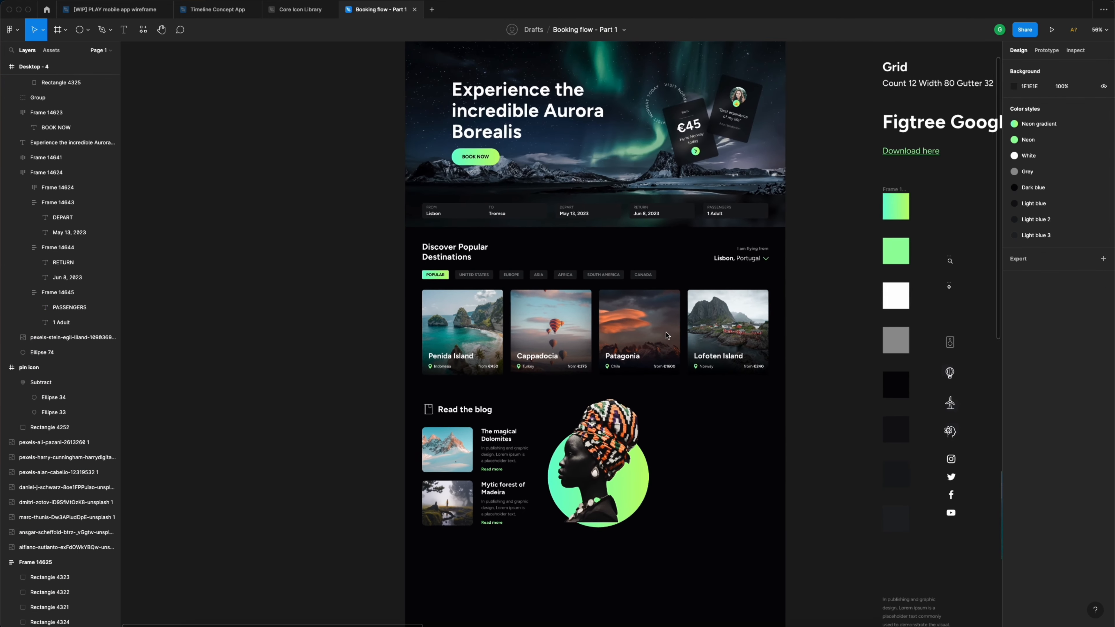
click(411, 83)
click(412, 83)
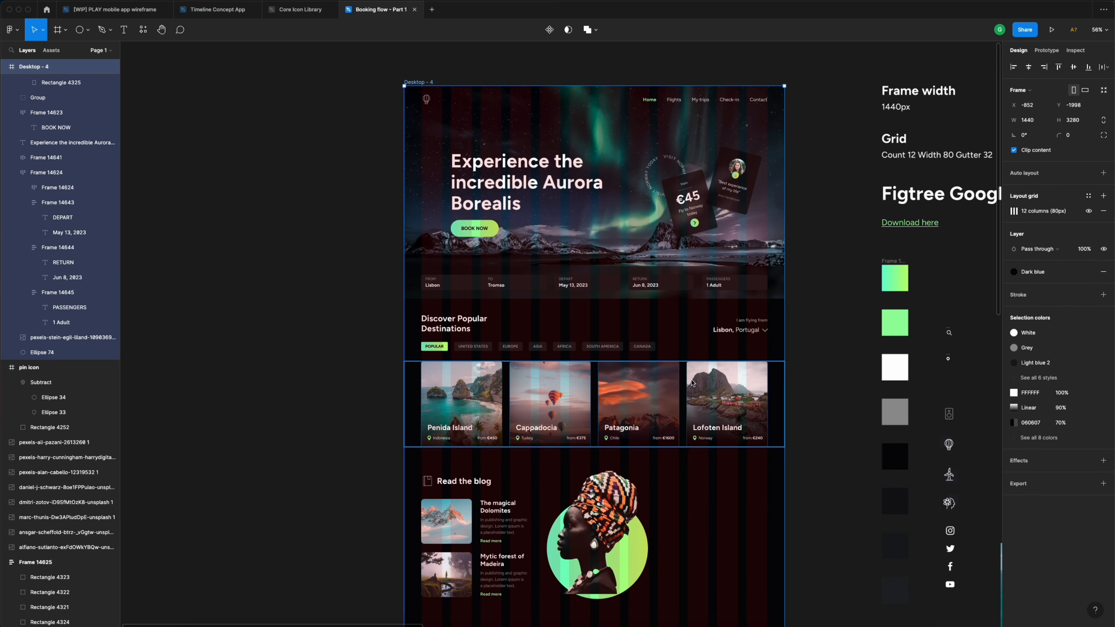
scroll(671, 391, down, 3)
click(642, 455)
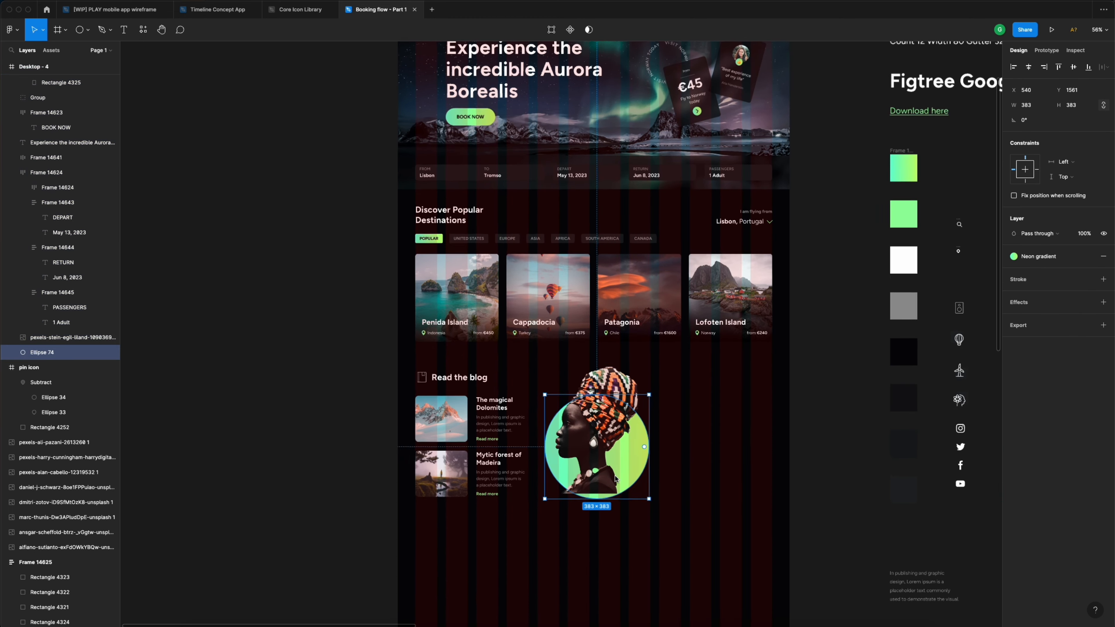
ctrl+scroll(642, 455, up, 5)
drag(455, 533, 436, 542)
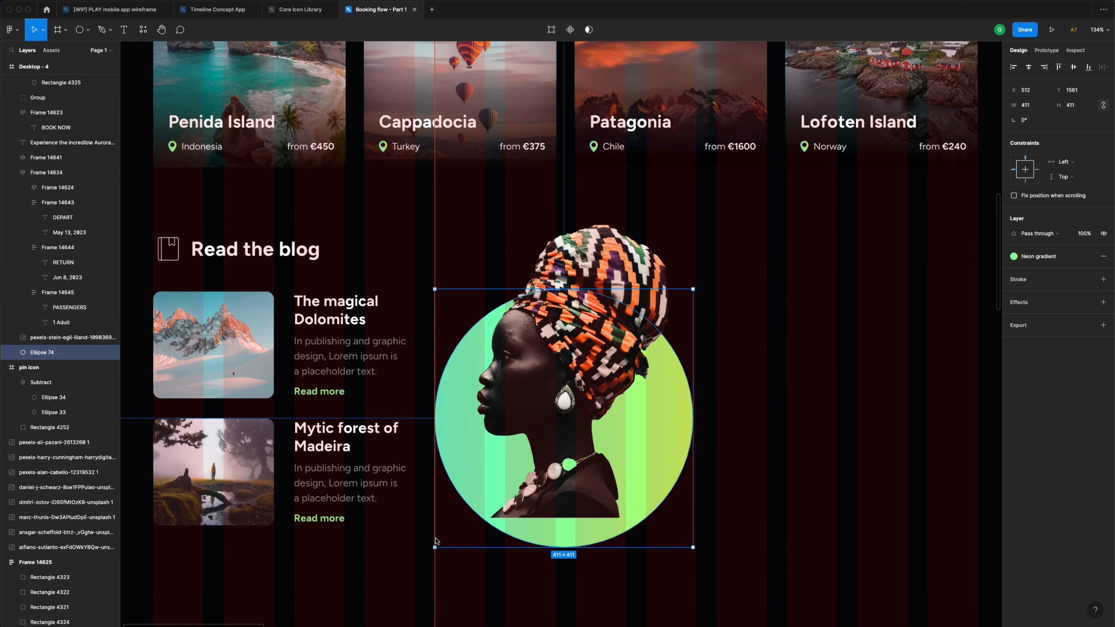
ctrl+scroll(694, 289, up, 3)
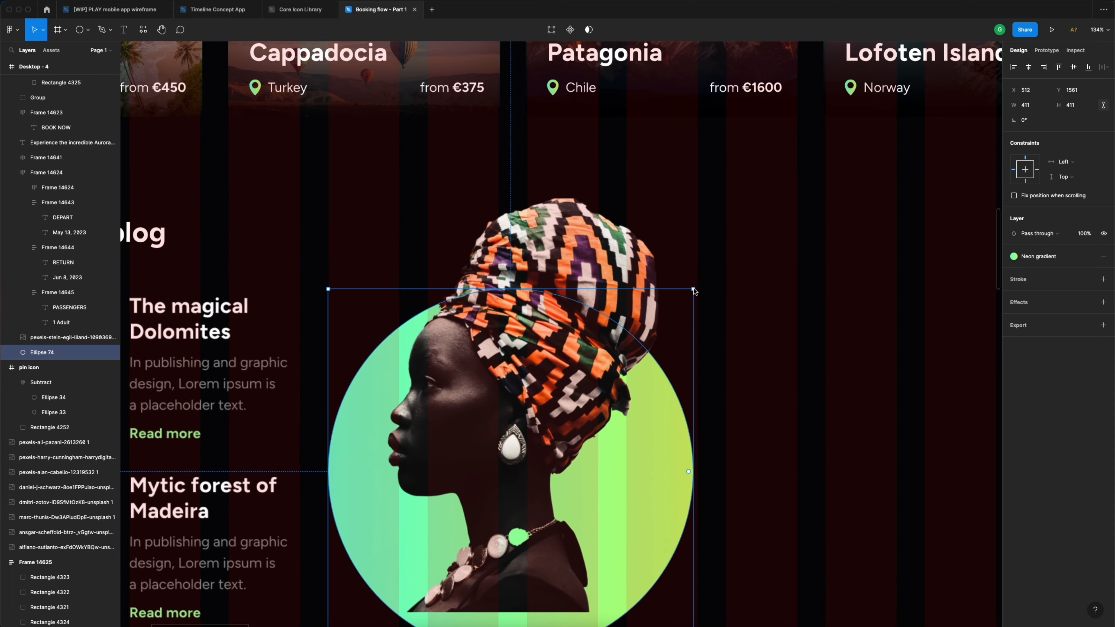
ctrl+scroll(694, 290, up, 6)
drag(693, 290, 701, 285)
- Raise the circle about 20 px to Y 1539
ctrl+scroll(702, 285, down, 10)
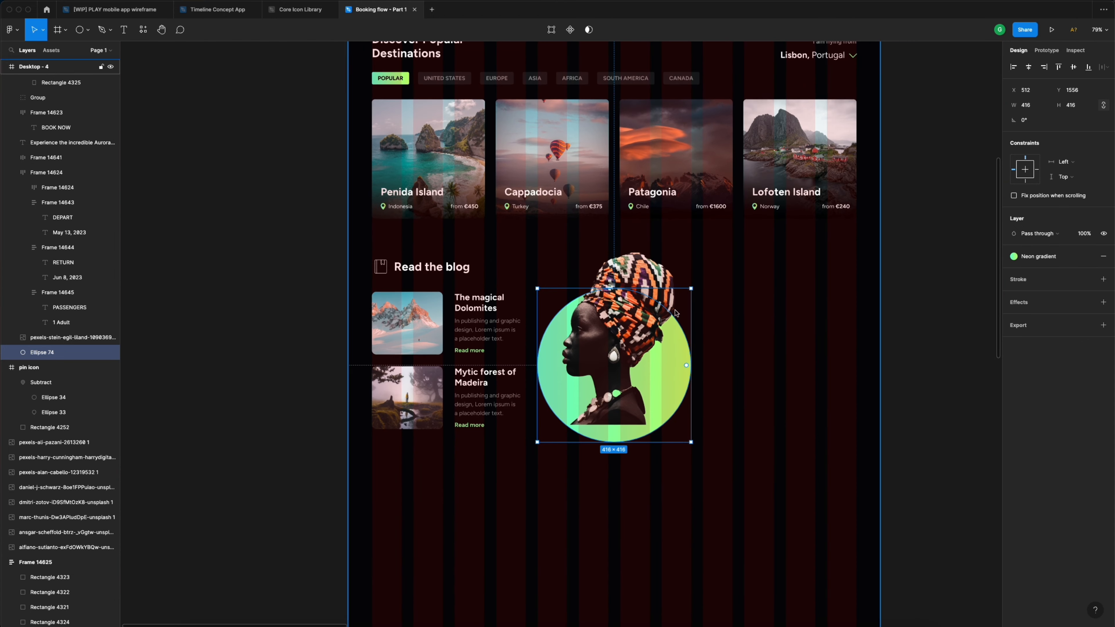
ctrl+scroll(660, 358, up, 1)
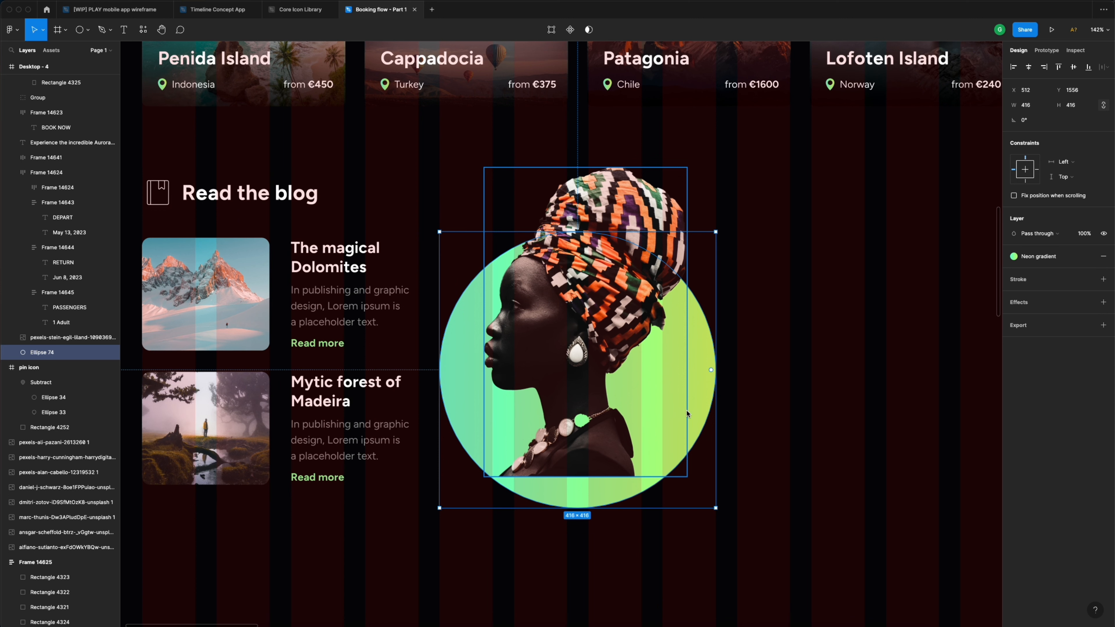
drag(697, 405, 699, 395)
click(770, 350)
scroll(744, 348, down, 1)
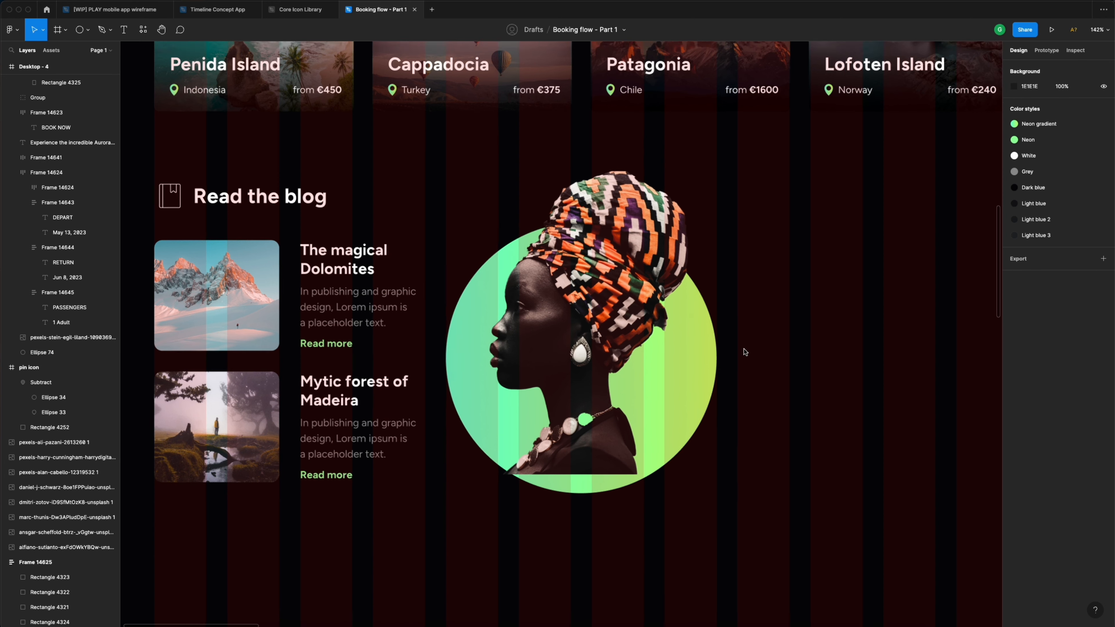
scroll(745, 352, down, 3)
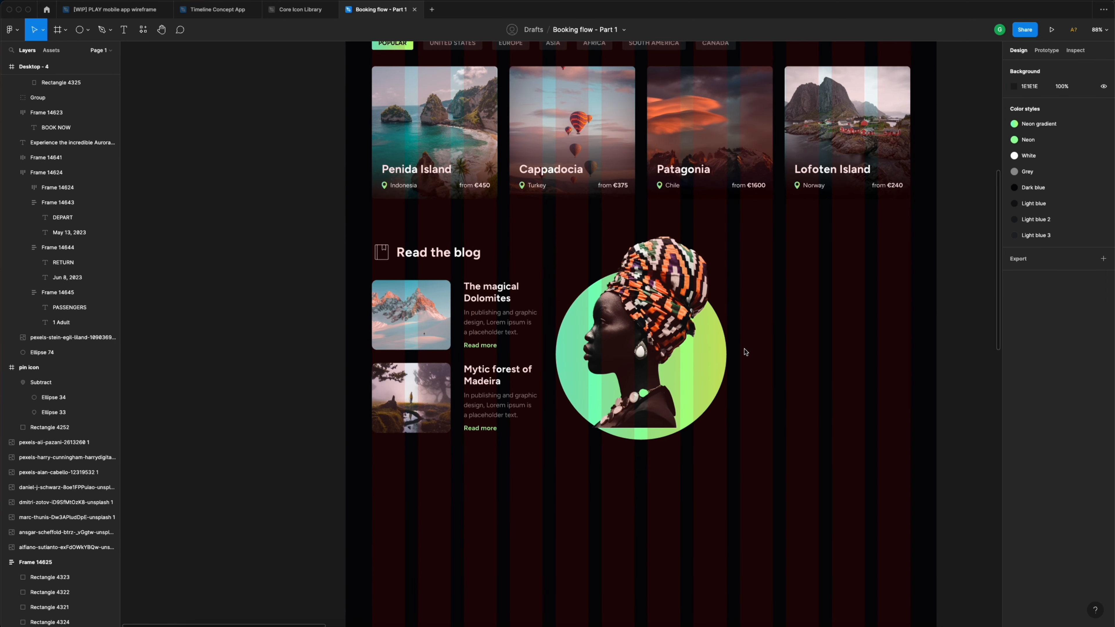
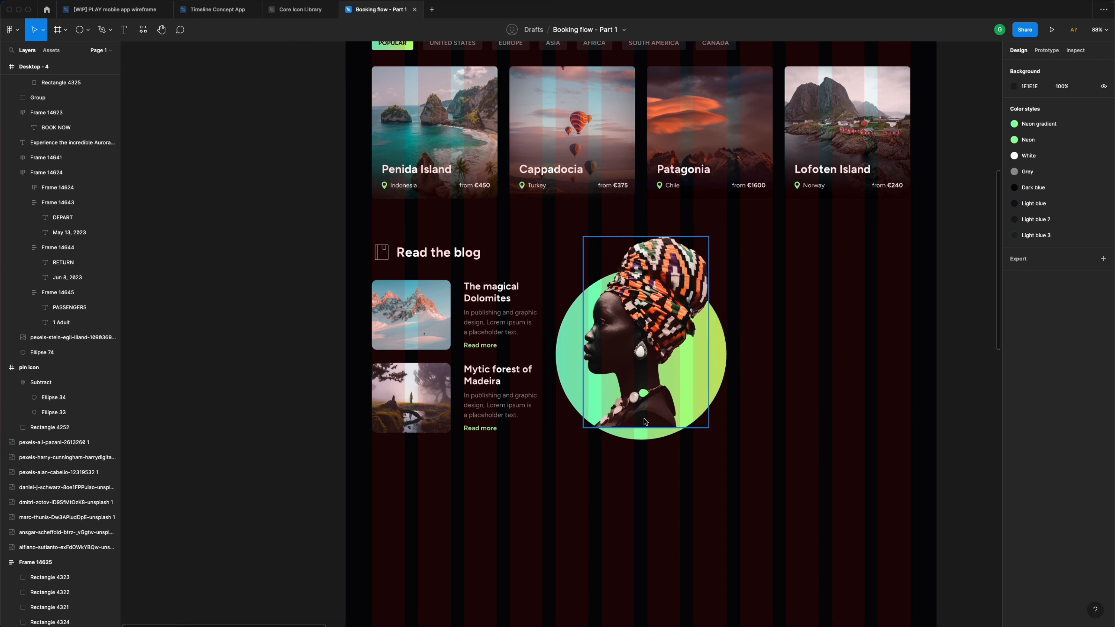
- Draw a rectangle across the lower part of the portrait circle with corner radius 12
scroll(651, 408, right, 2)
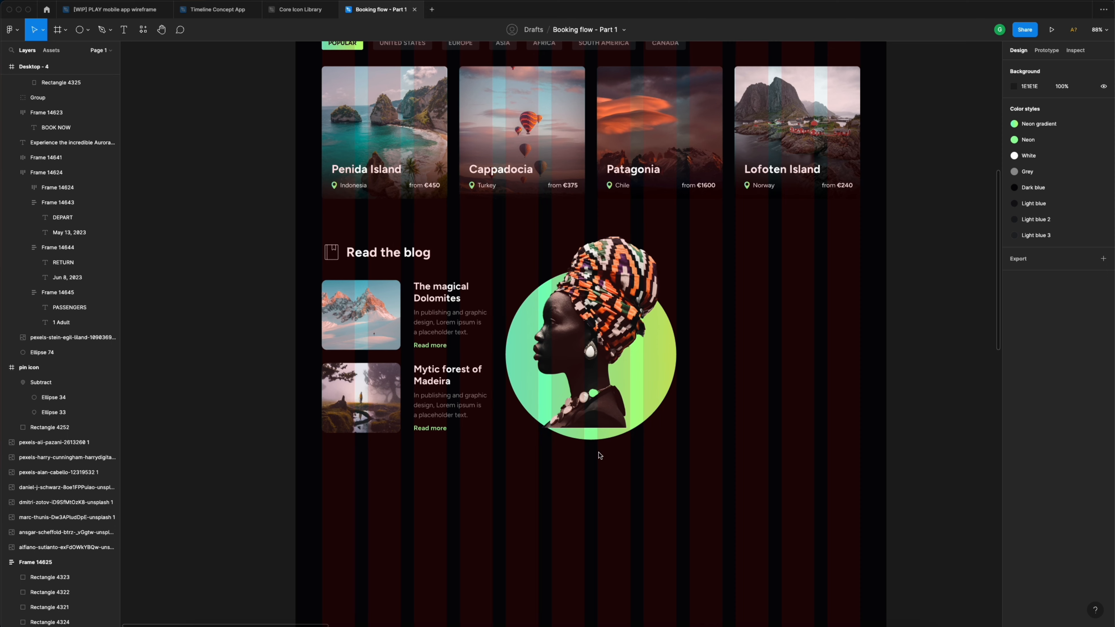
scroll(592, 457, up, 5)
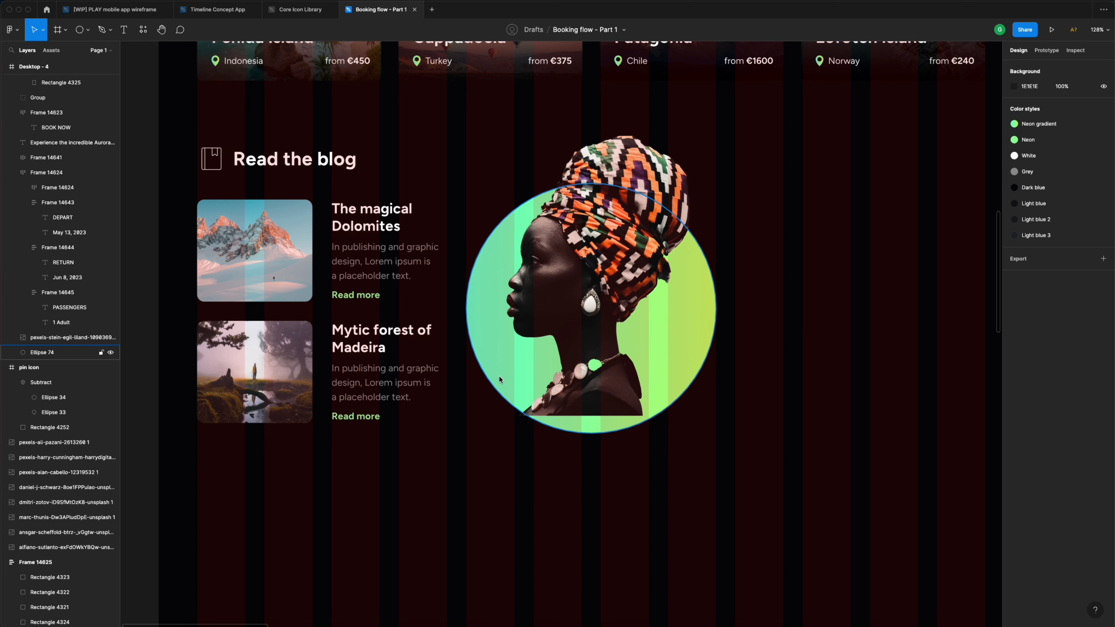
key(r)
drag(467, 341, 714, 423)
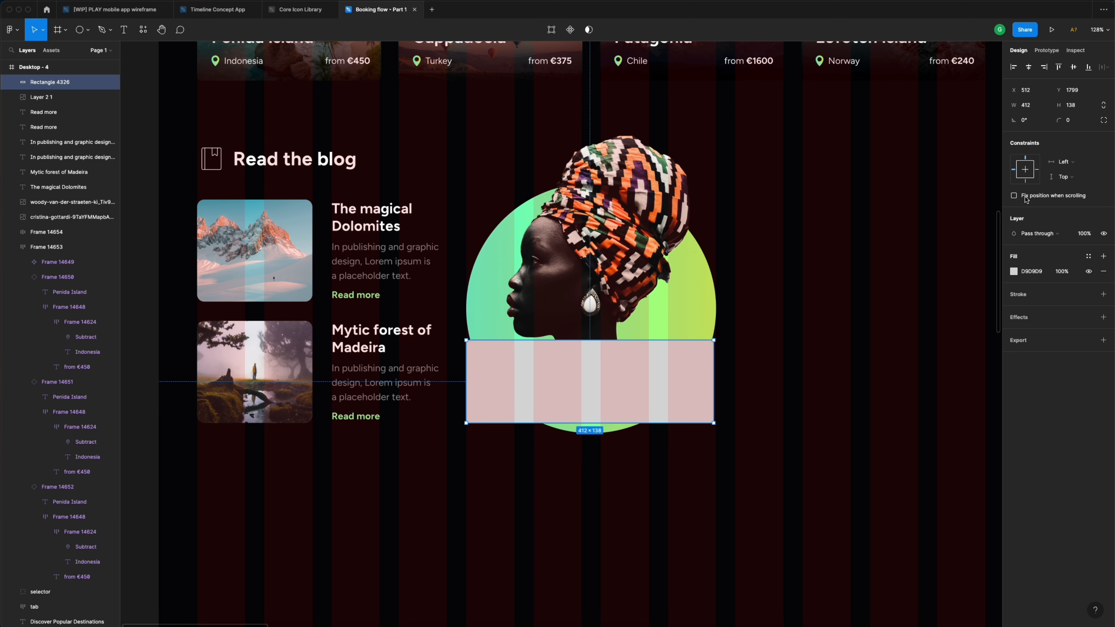
click(1075, 121)
text(12)
key(Return)
- Fill the rectangle with the Dark blue style and add a Background blur of 24
click(1088, 257)
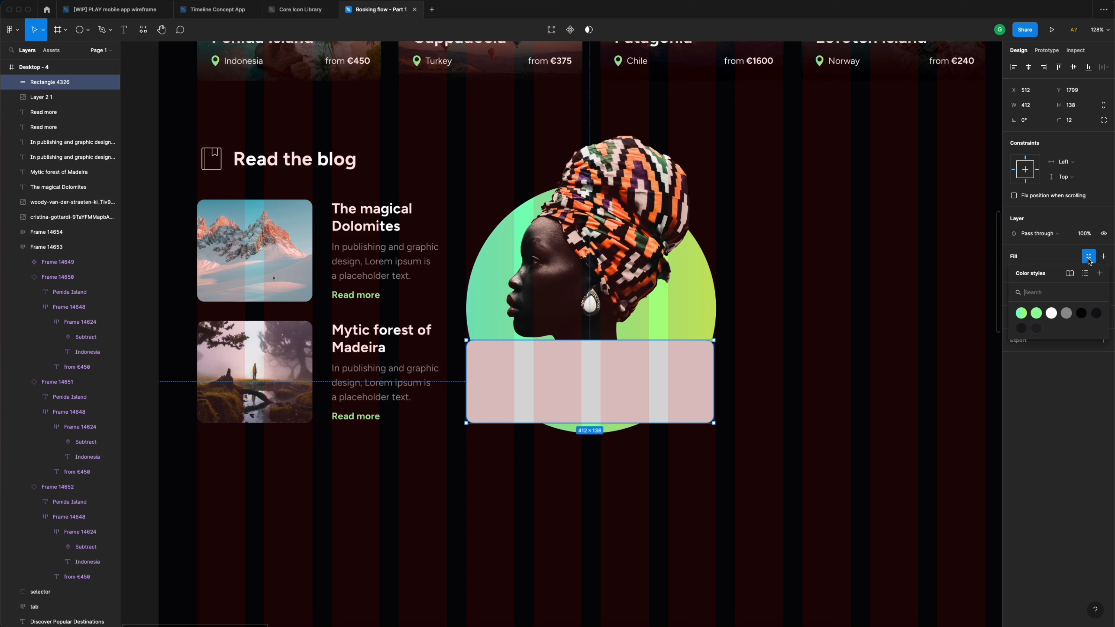
click(1080, 313)
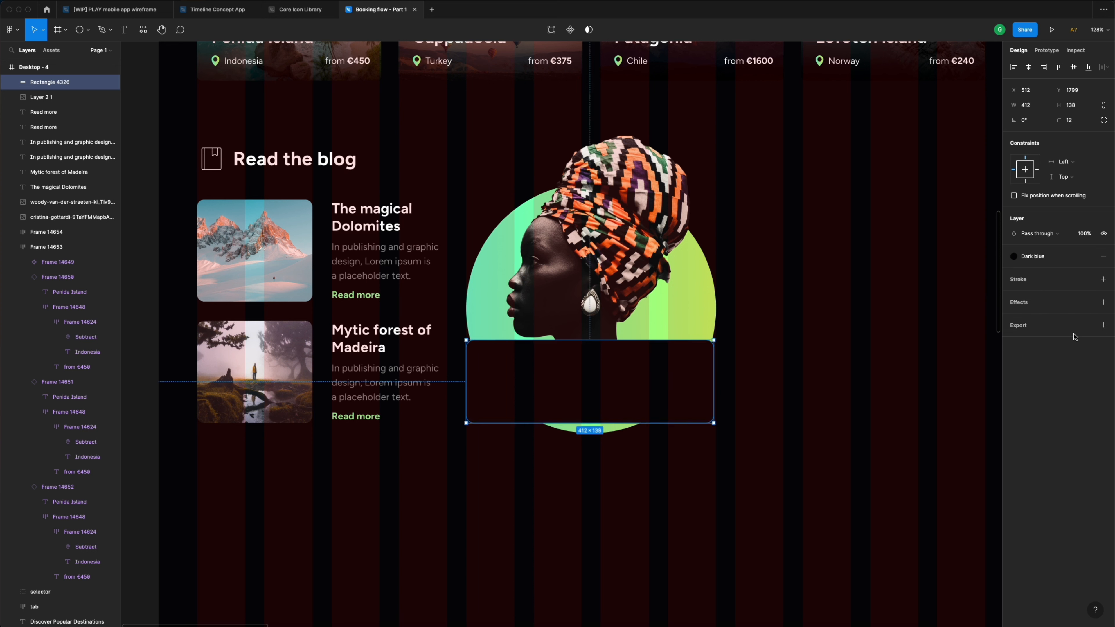
click(1104, 303)
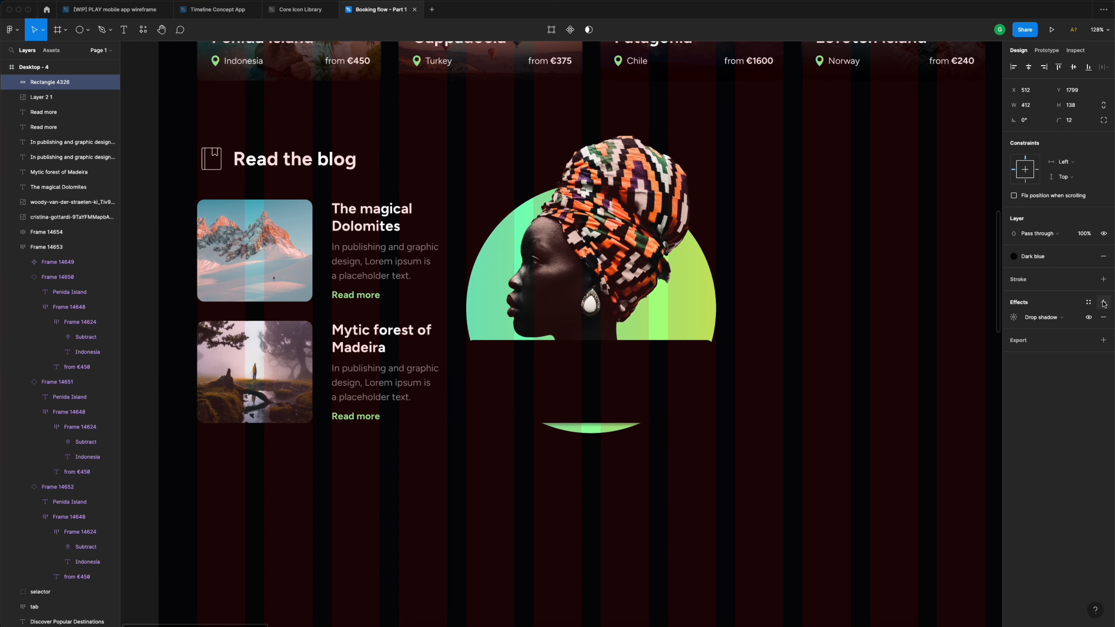
click(1054, 318)
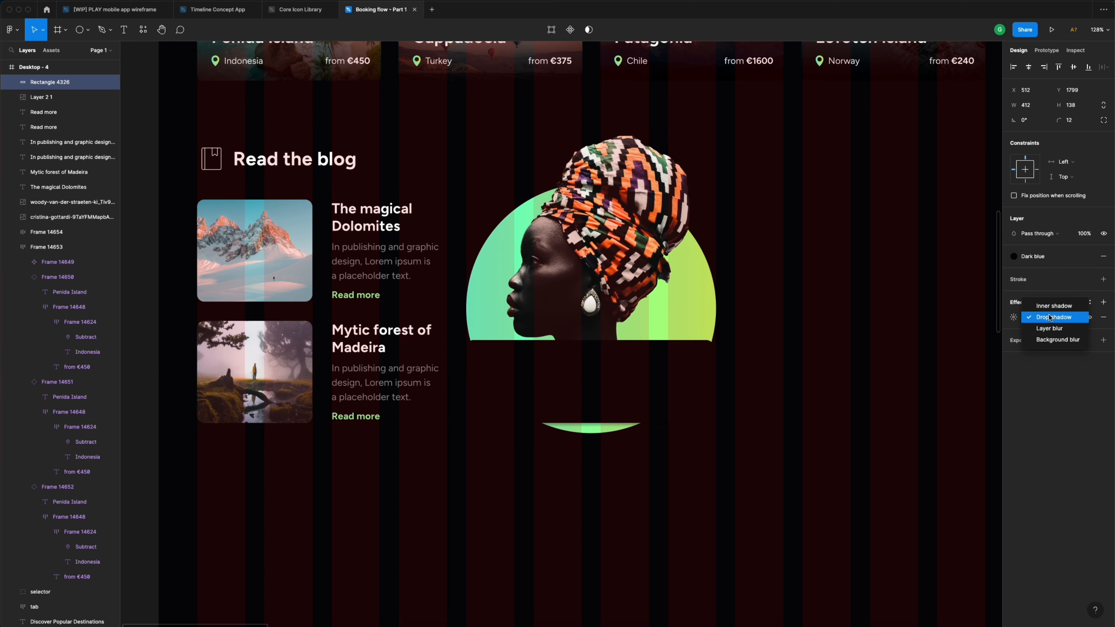
click(1056, 340)
click(1014, 318)
click(921, 340)
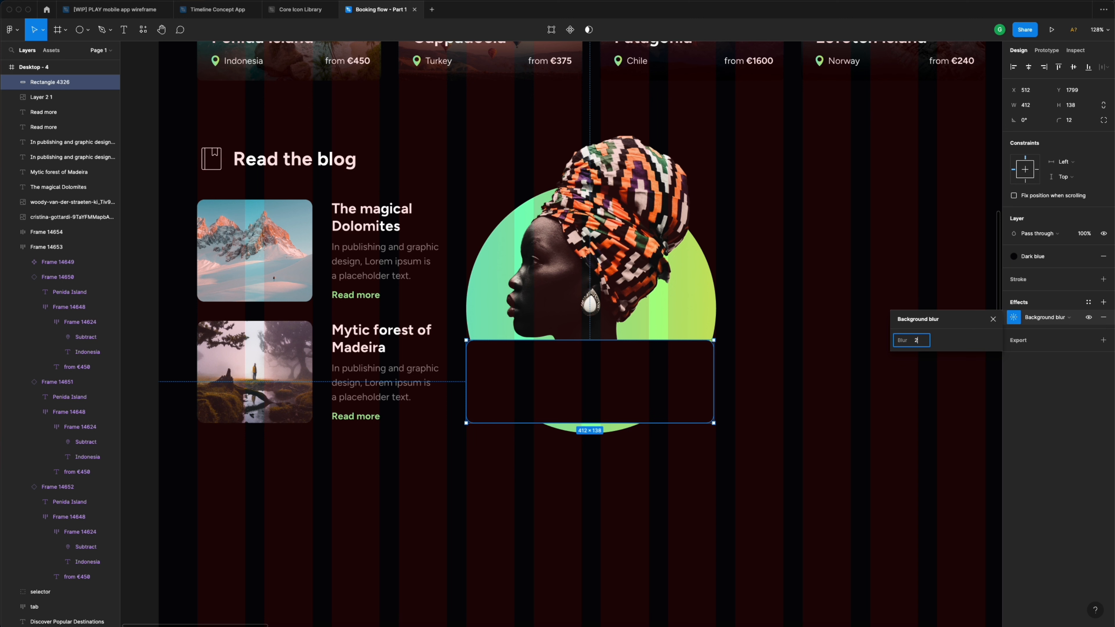
key(Return)
key(Escape)
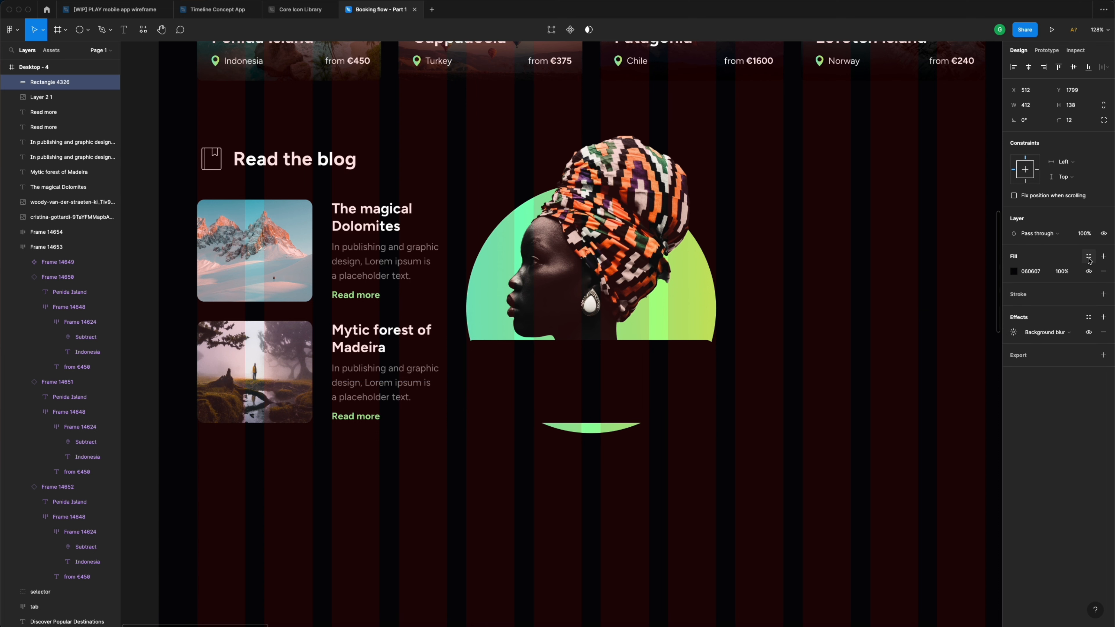
- Detach the fill from the Dark blue style, set its opacity to 80%, and start a text box on the card
click(1089, 257)
click(1068, 272)
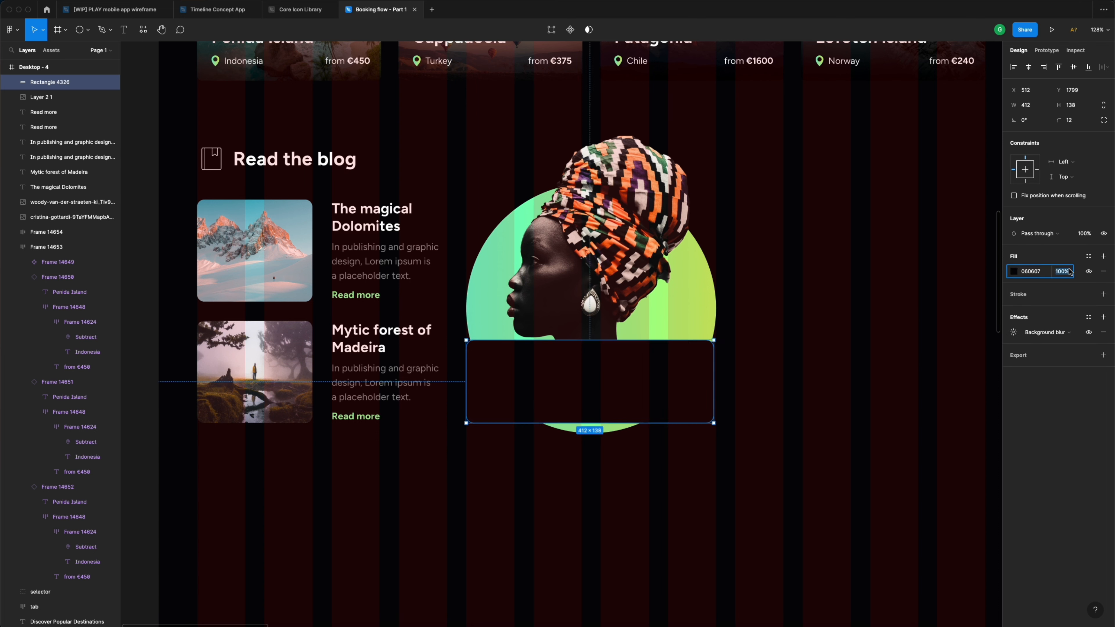
text(80)
key(Return)
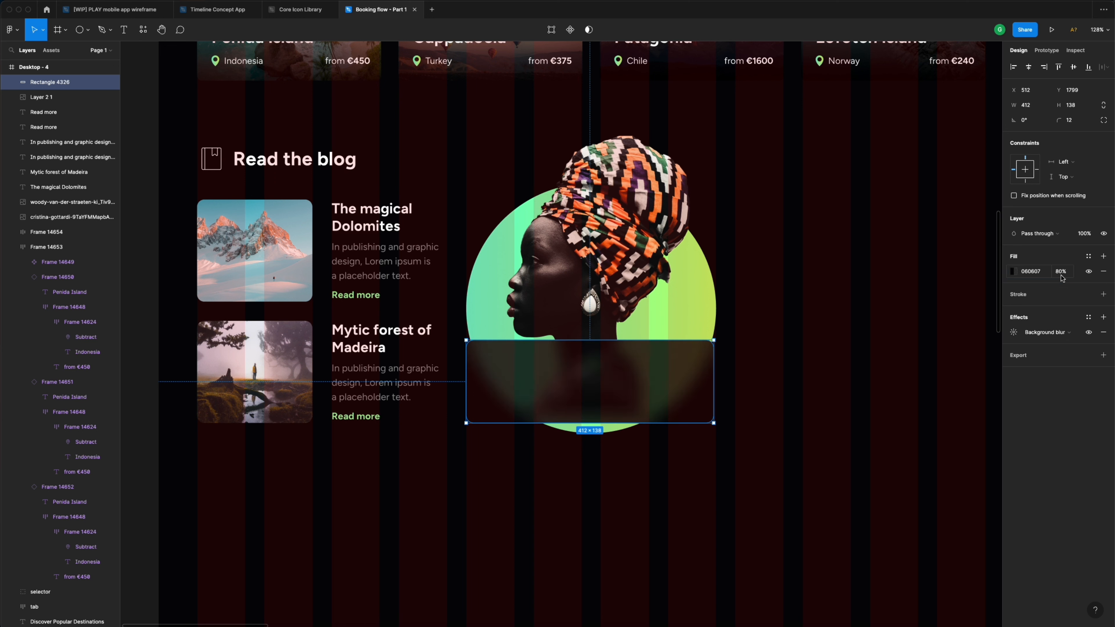
click(746, 302)
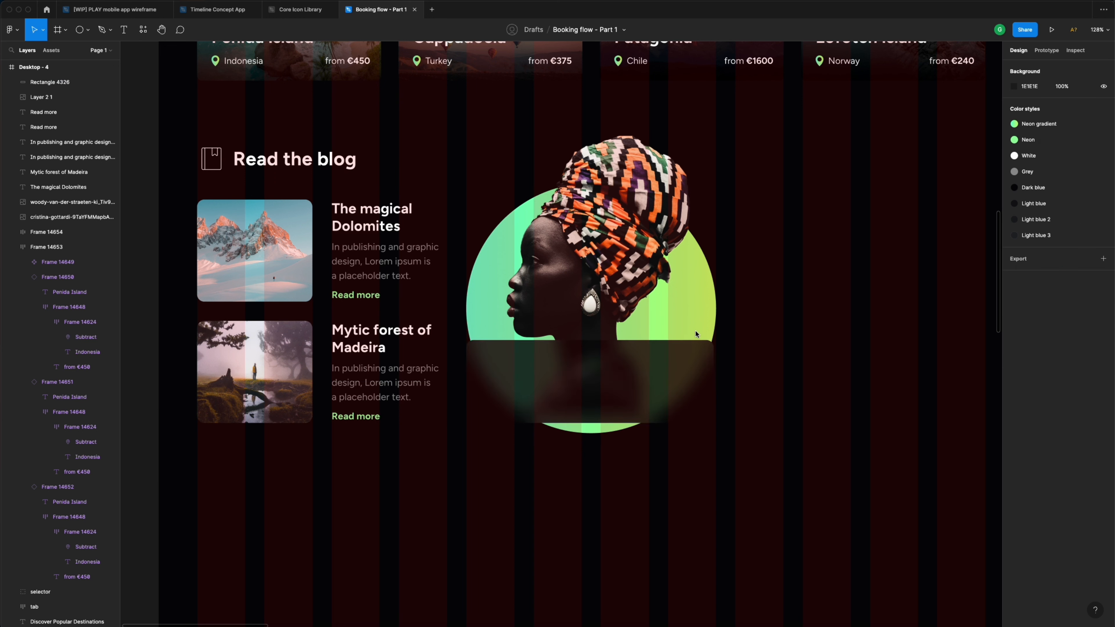
click(578, 382)
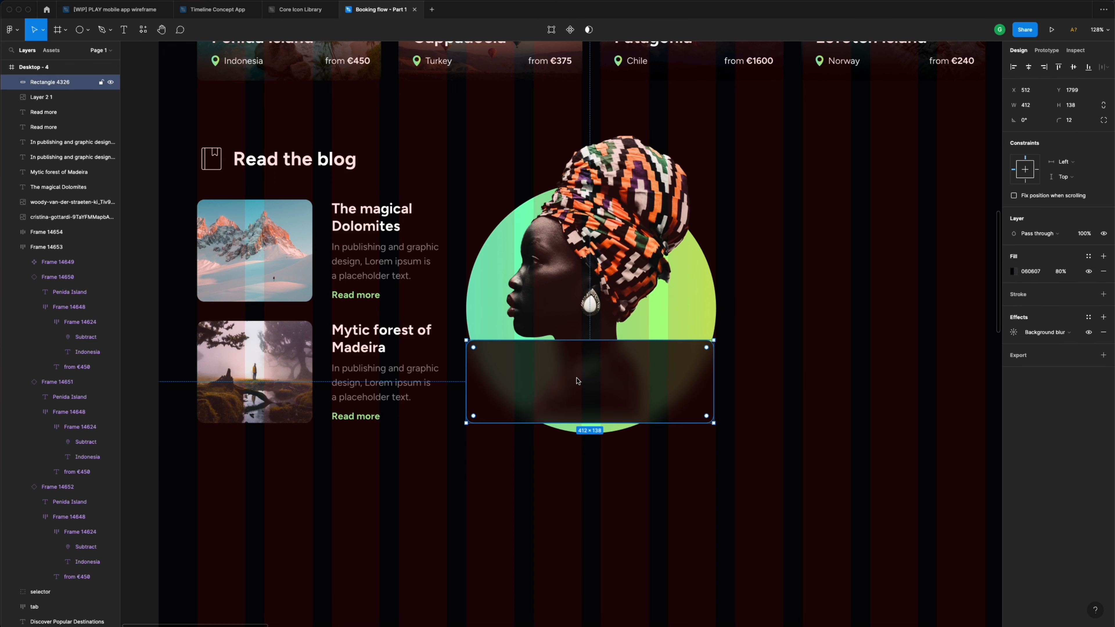
key(t)
click(512, 371)
- Type the 'Travel Podcast' title and place a copy below it retyped as 'Episoda 13th'
text(Travel)
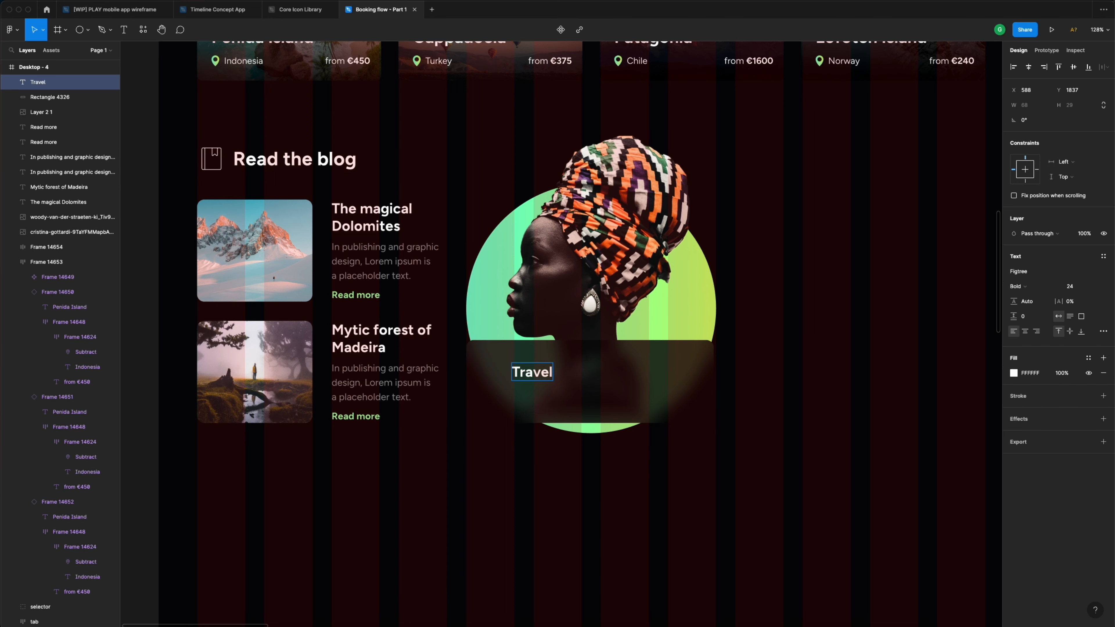
text( Podcast)
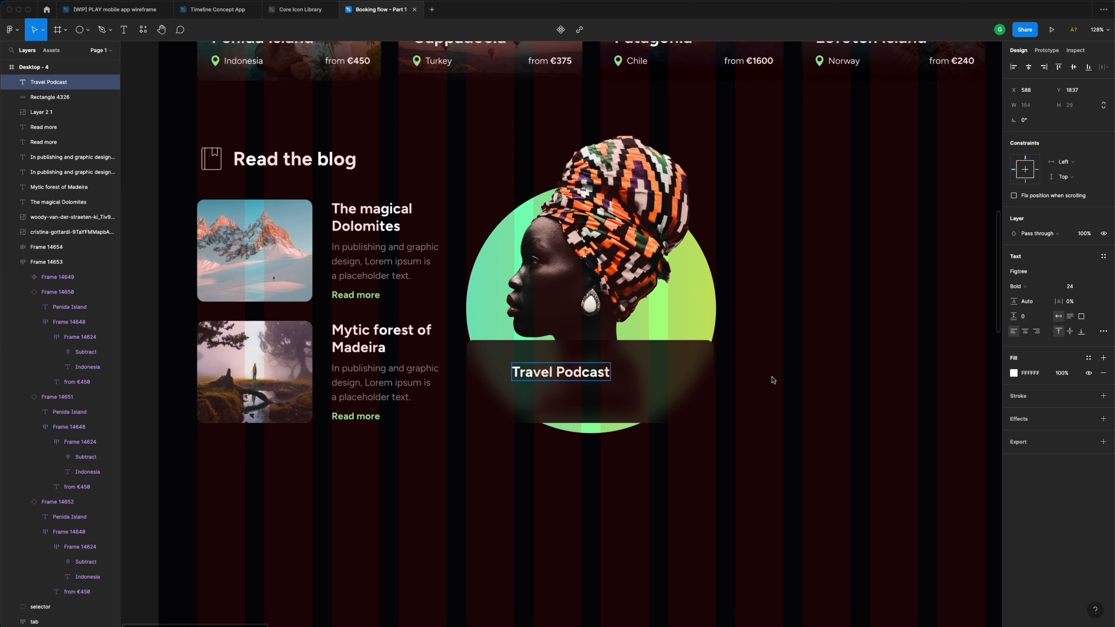
key(Escape)
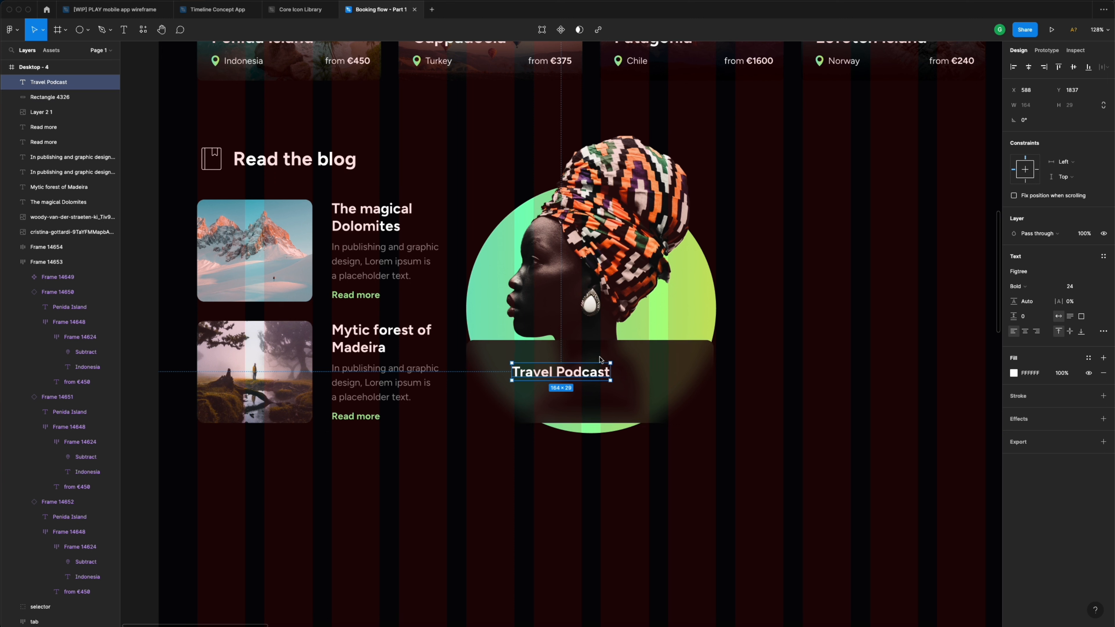
drag(563, 375, 532, 369)
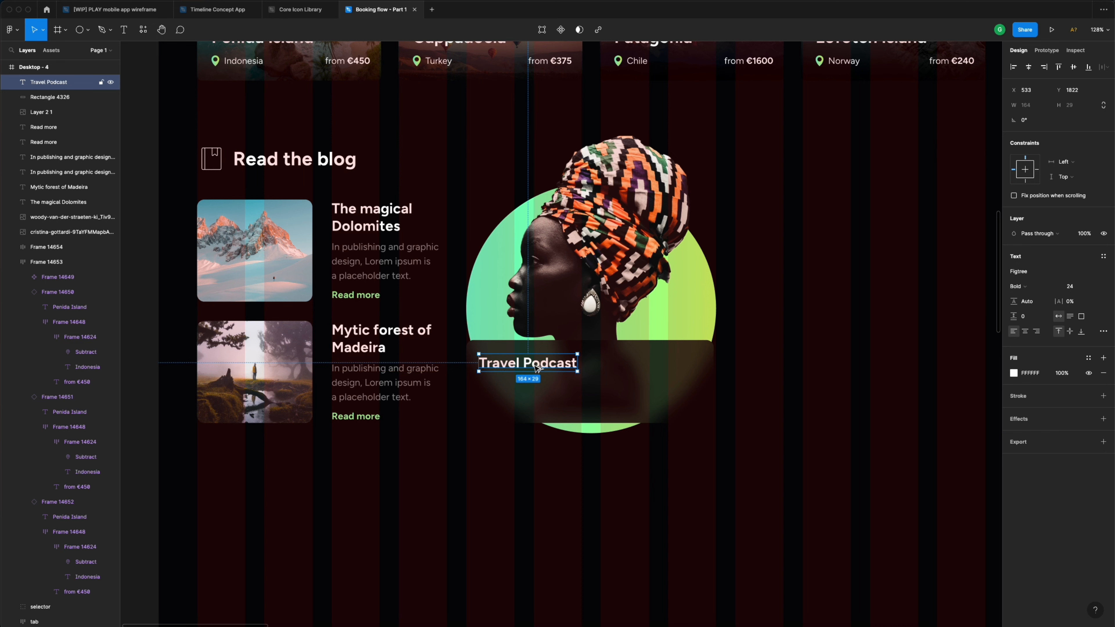
drag(534, 366, 533, 386)
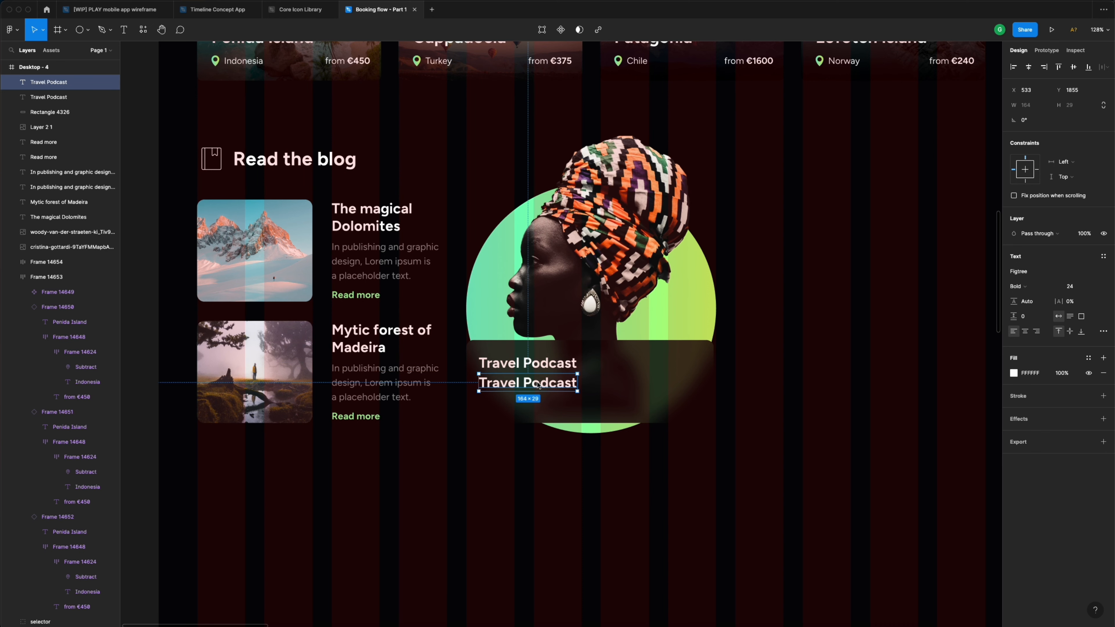
double_click(537, 382)
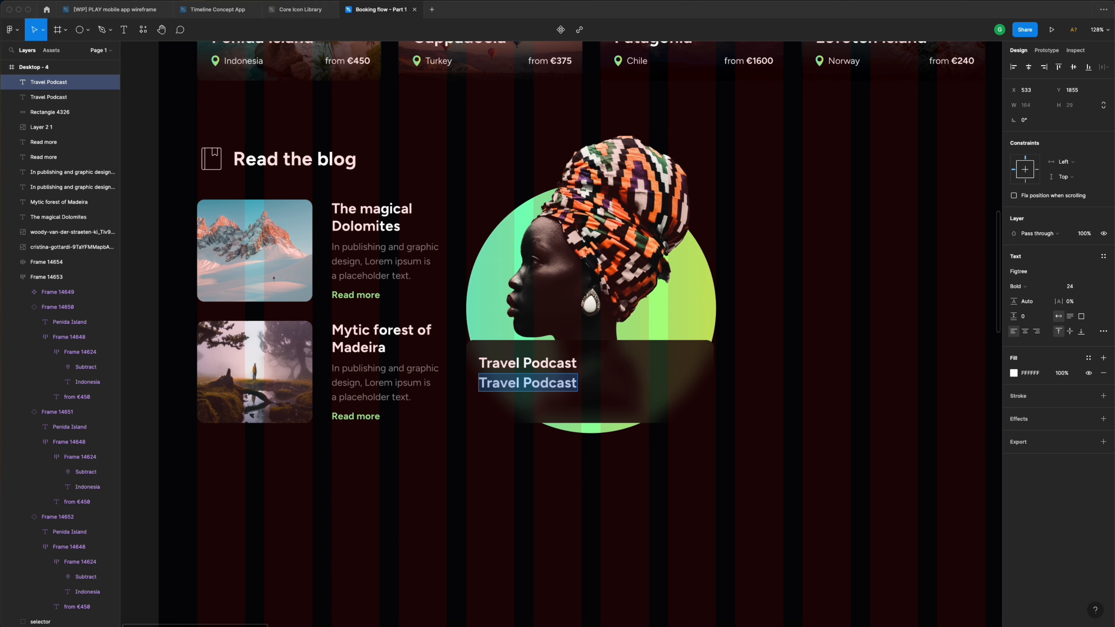
double_click(534, 384)
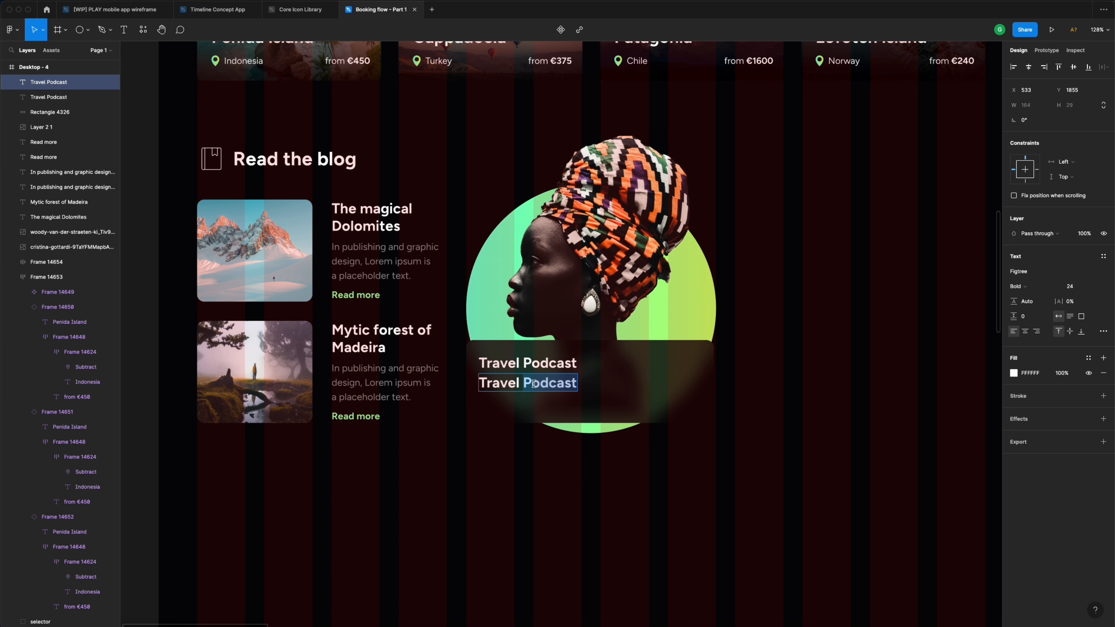
triple_click(534, 385)
text(Epi)
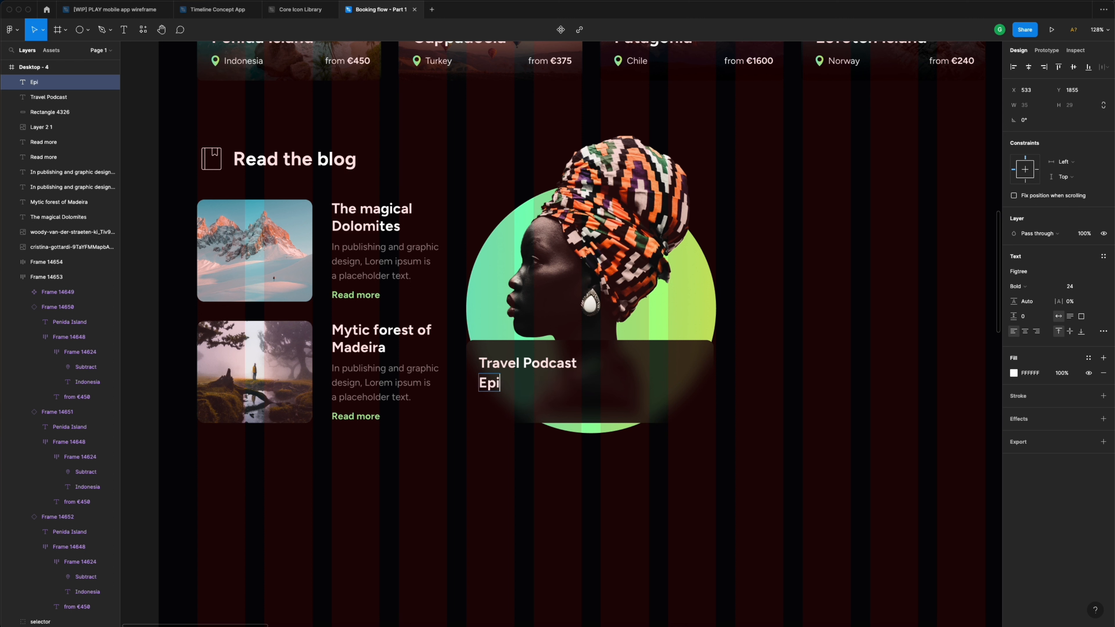
text(soda 13th)
key(Escape)
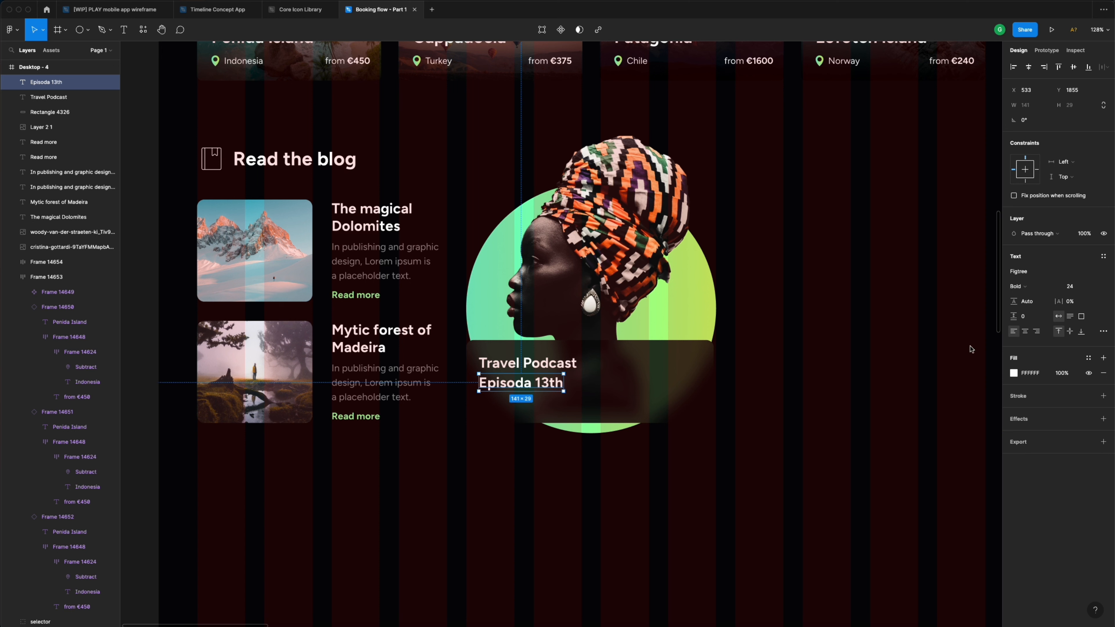
- Make the 'Episoda 13th' subtitle size 15, Regular weight, with the Grey colour style
click(1075, 286)
key(Return)
click(1049, 290)
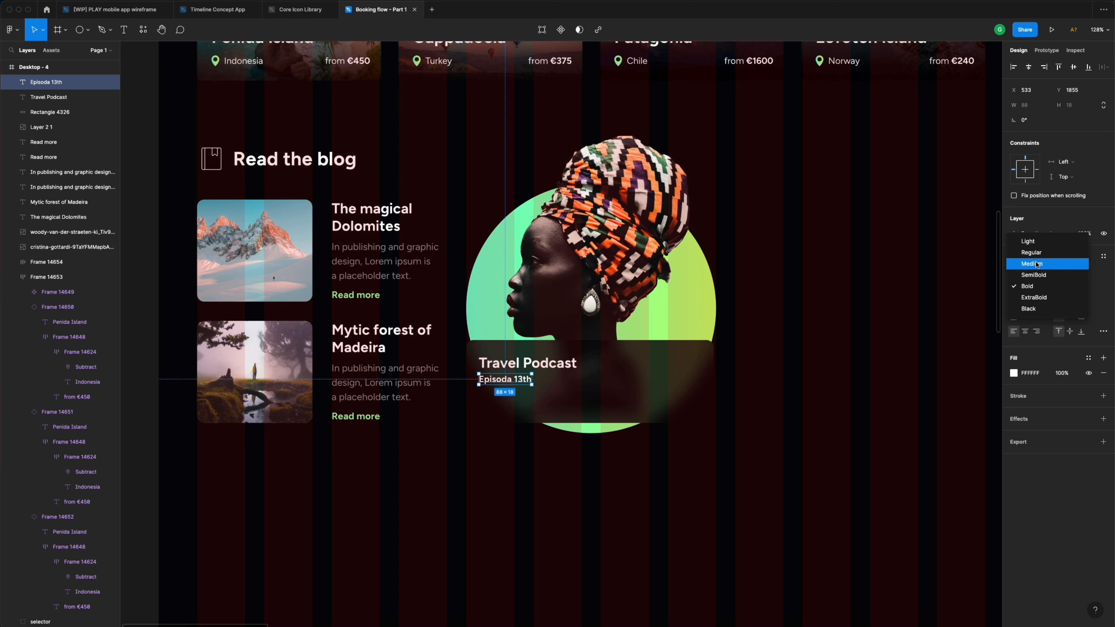
click(1045, 257)
click(1088, 359)
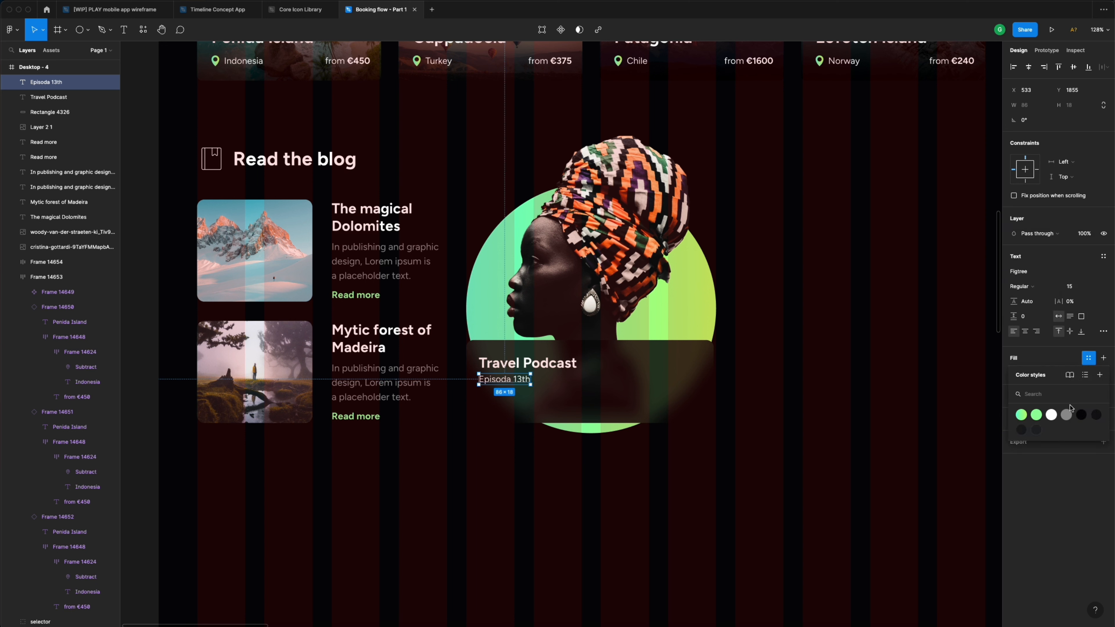
click(1066, 414)
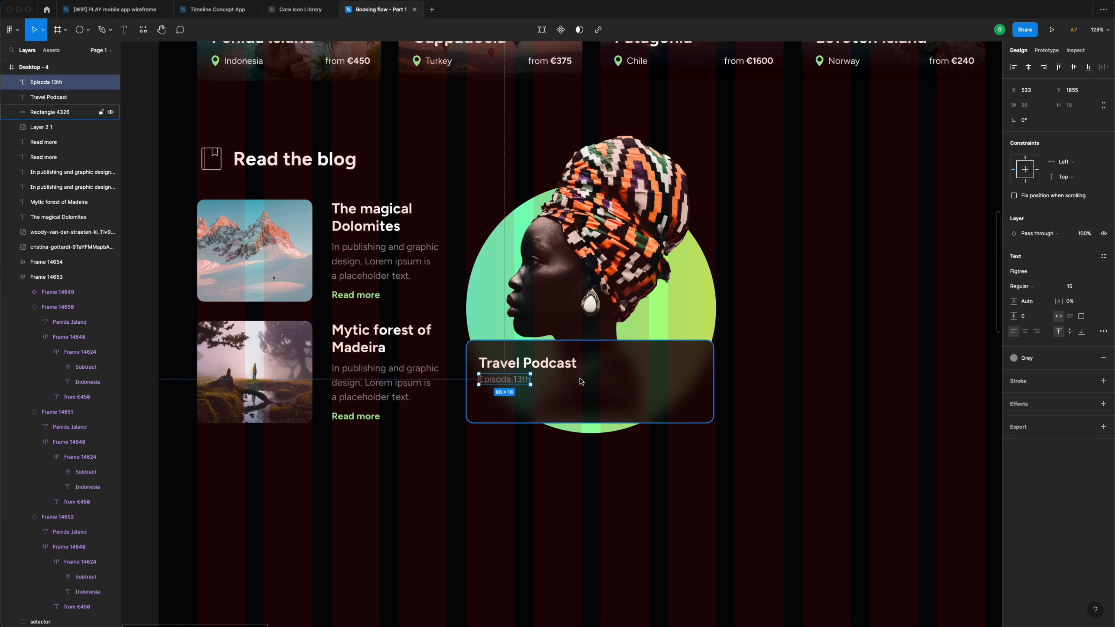
- Colour the 'Travel Podcast' title with the White style
click(550, 370)
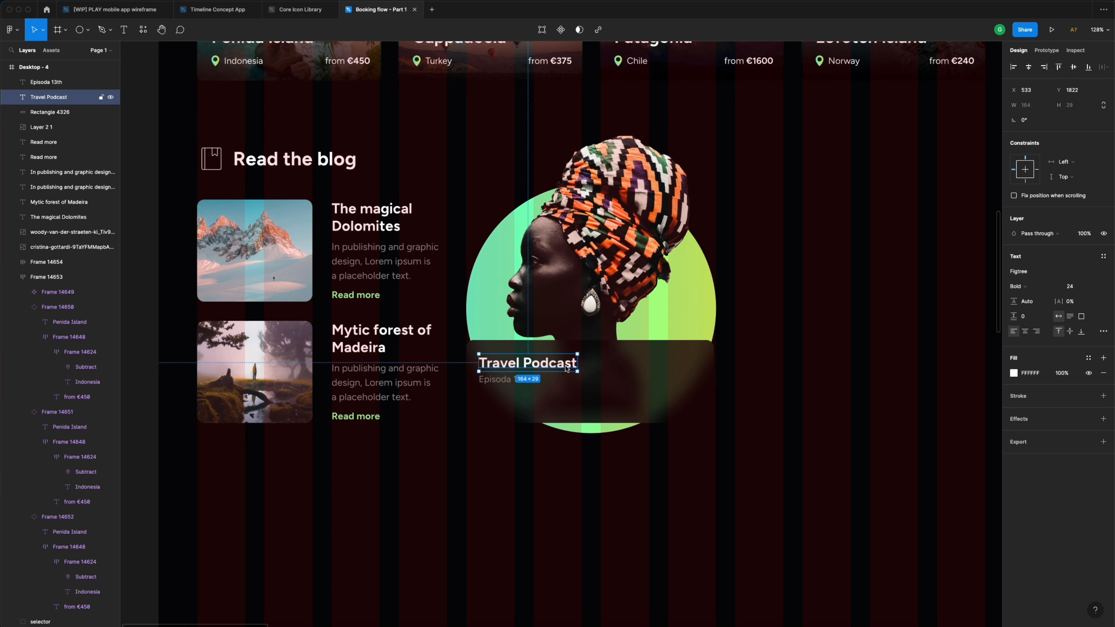
click(1089, 358)
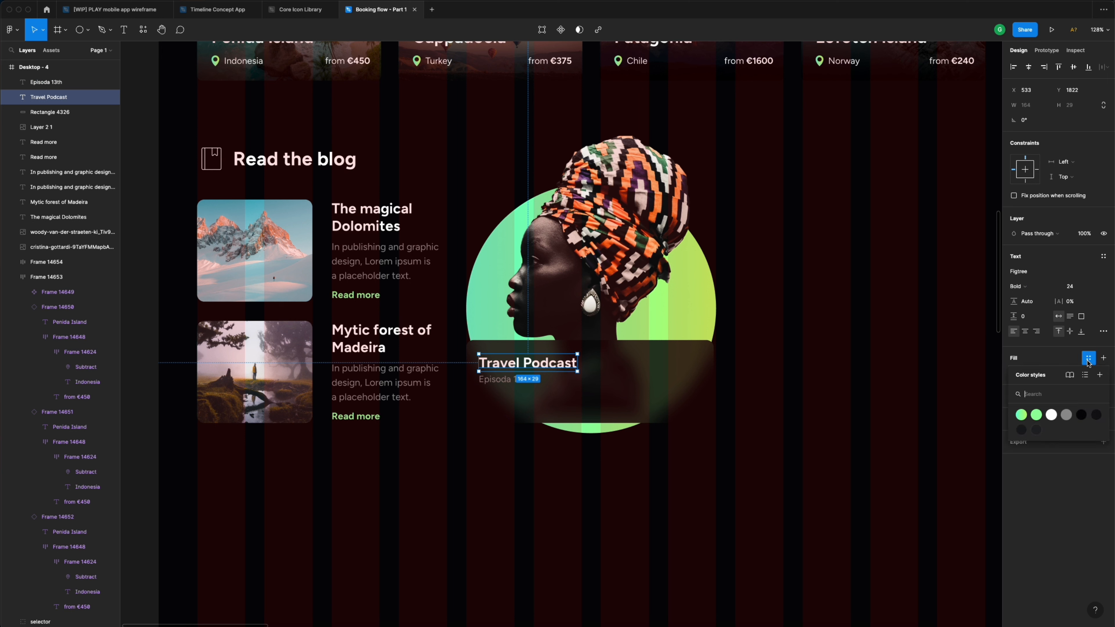
click(1051, 415)
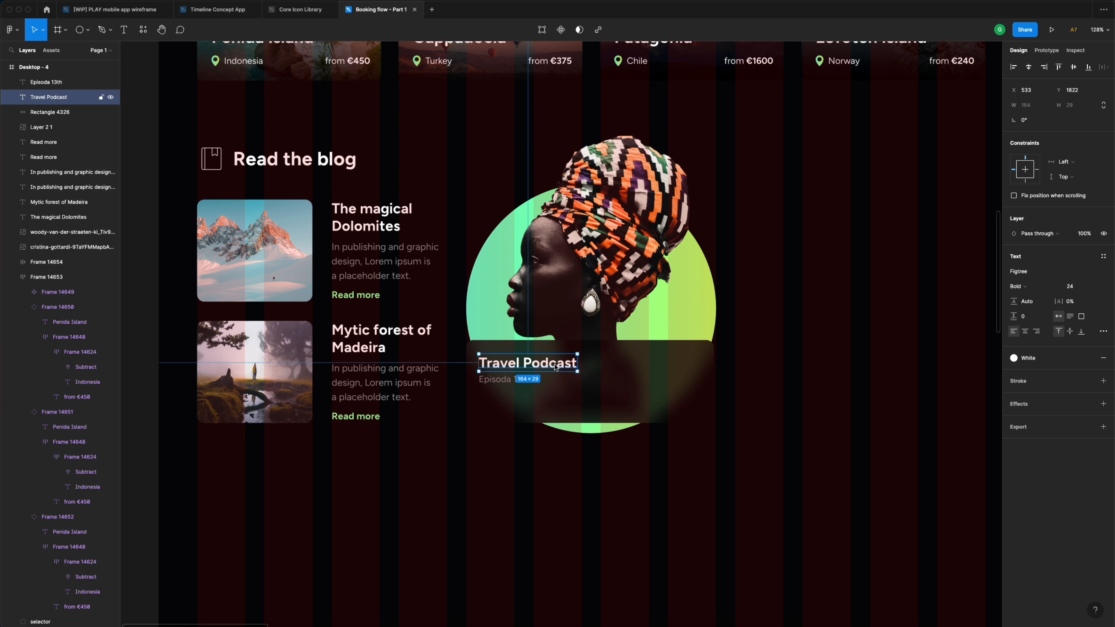
scroll(590, 403, up, 5)
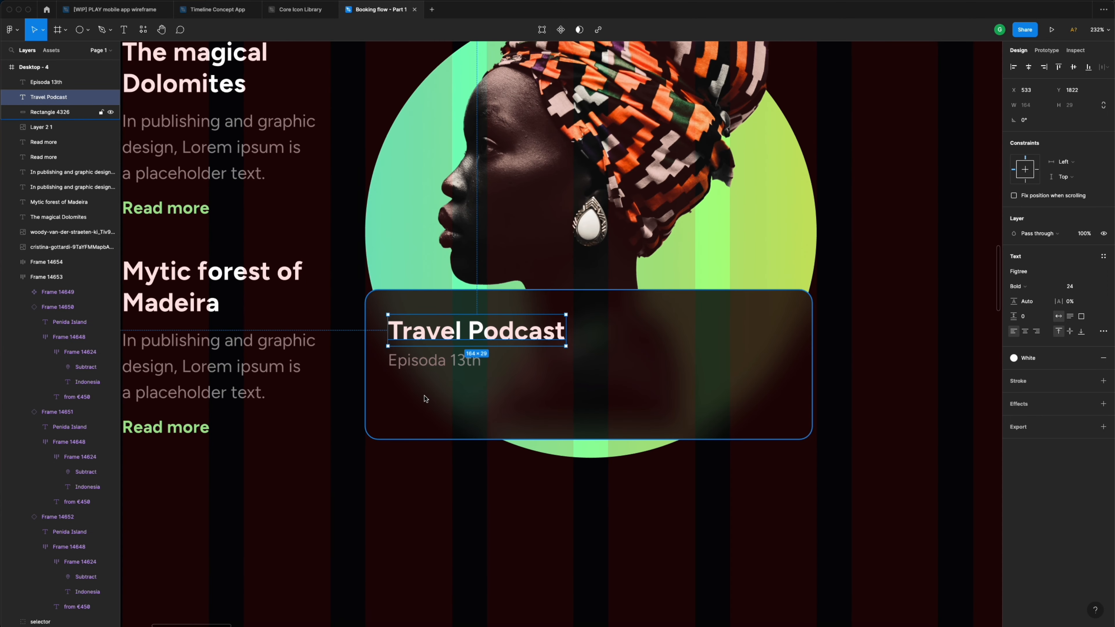
- Widen the glass podcast card to 416
scroll(425, 398, down, 5)
scroll(424, 398, up, 8)
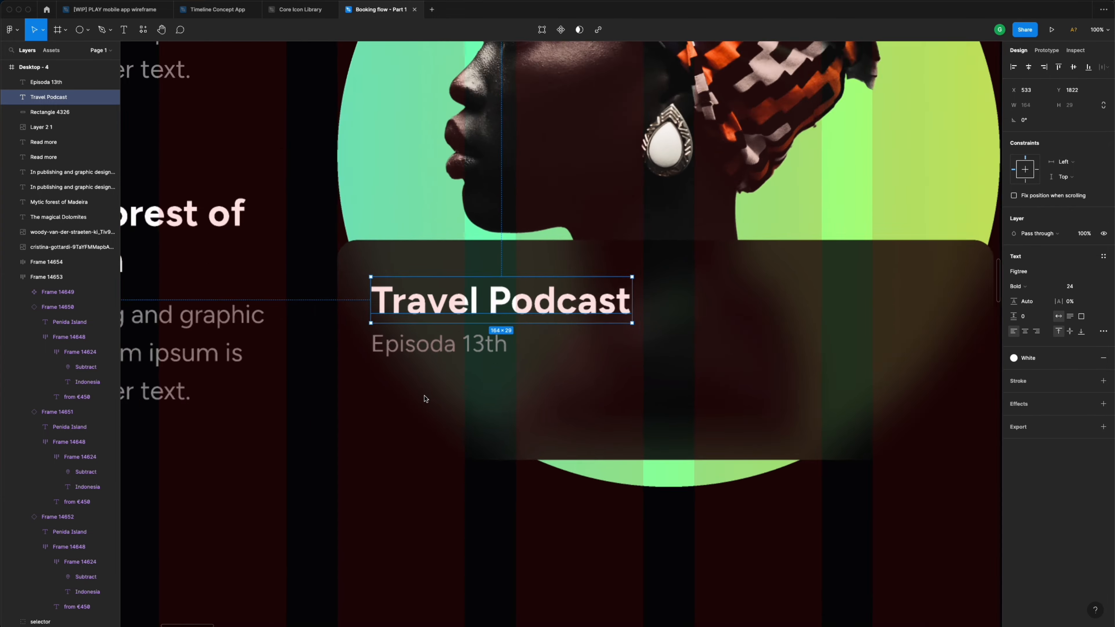
scroll(424, 399, up, 2)
click(461, 381)
scroll(461, 381, down, 3)
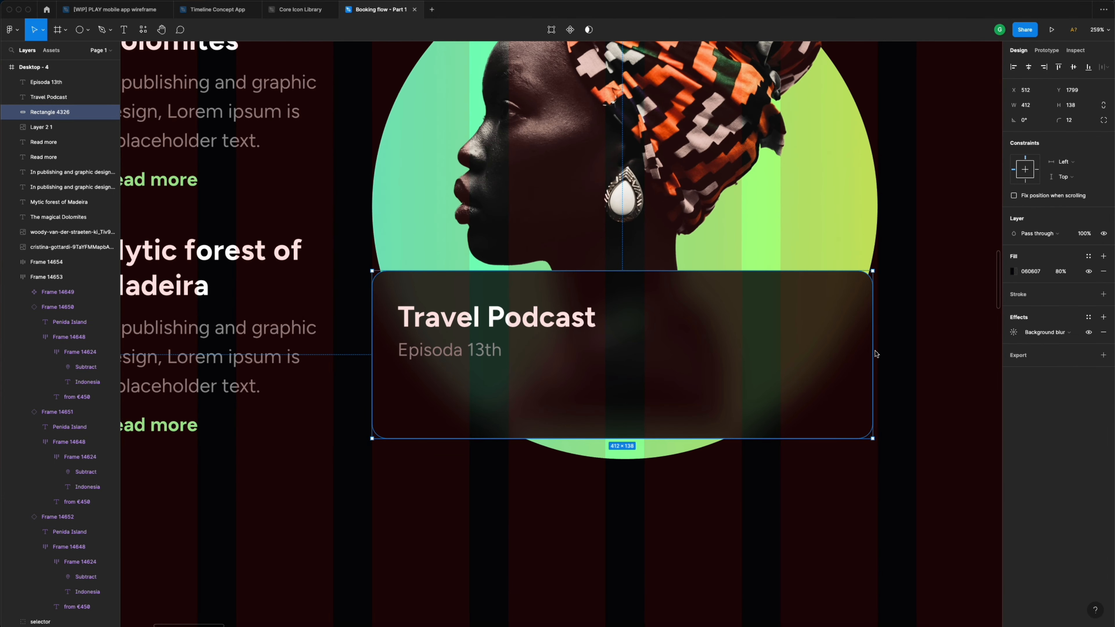
drag(875, 354, 880, 354)
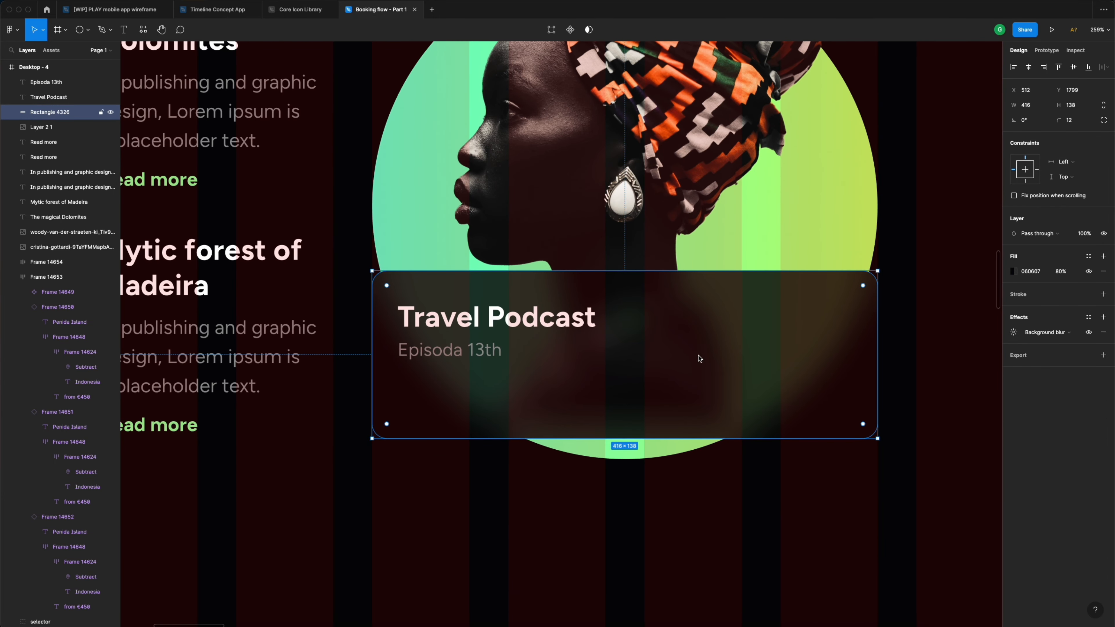
- Hide the layout grid overlay on the Desktop - 4 frame
scroll(699, 359, down, 3)
scroll(700, 358, down, 3)
scroll(699, 358, down, 2)
scroll(699, 358, up, 5)
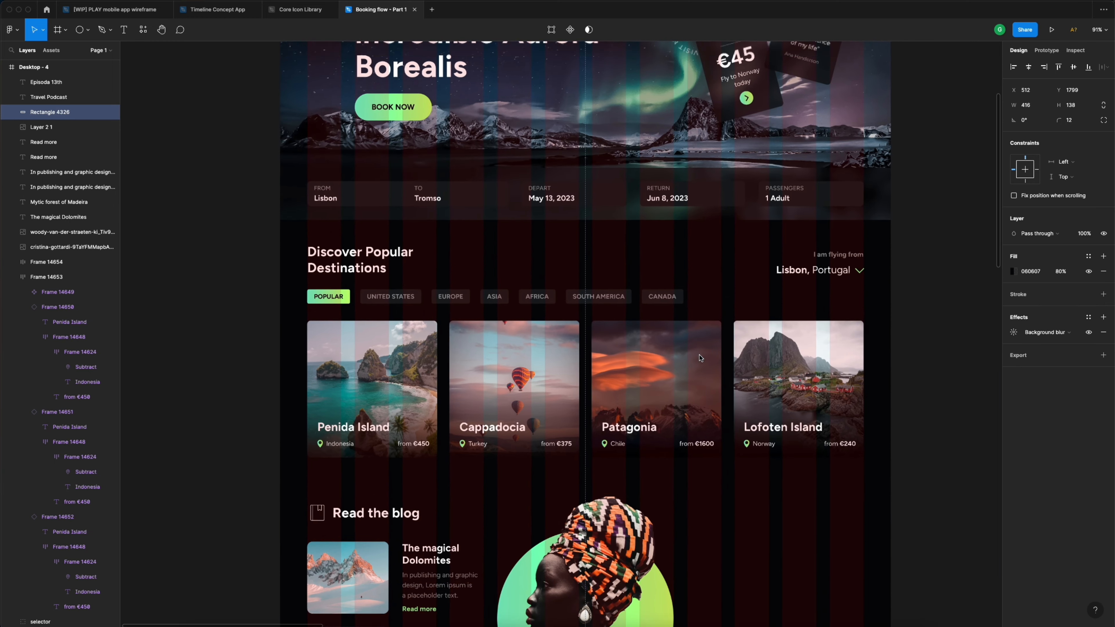
scroll(699, 358, up, 3)
click(288, 152)
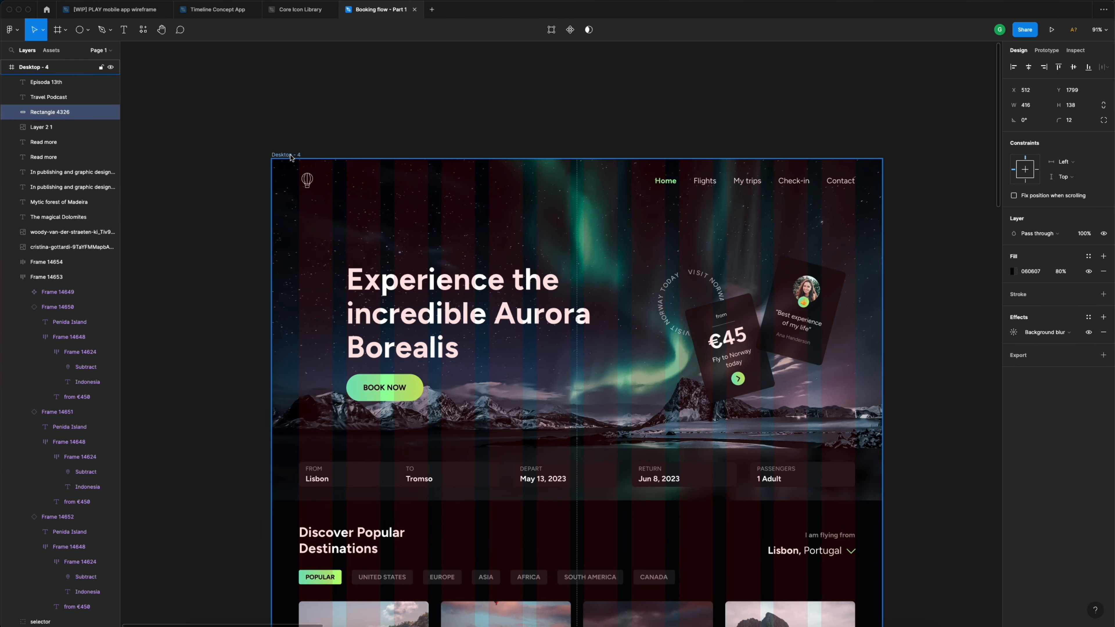
click(1088, 211)
- Move the 'Travel Podcast' title and 'Episoda 13th' line up toward the card's top-left
scroll(839, 274, down, 5)
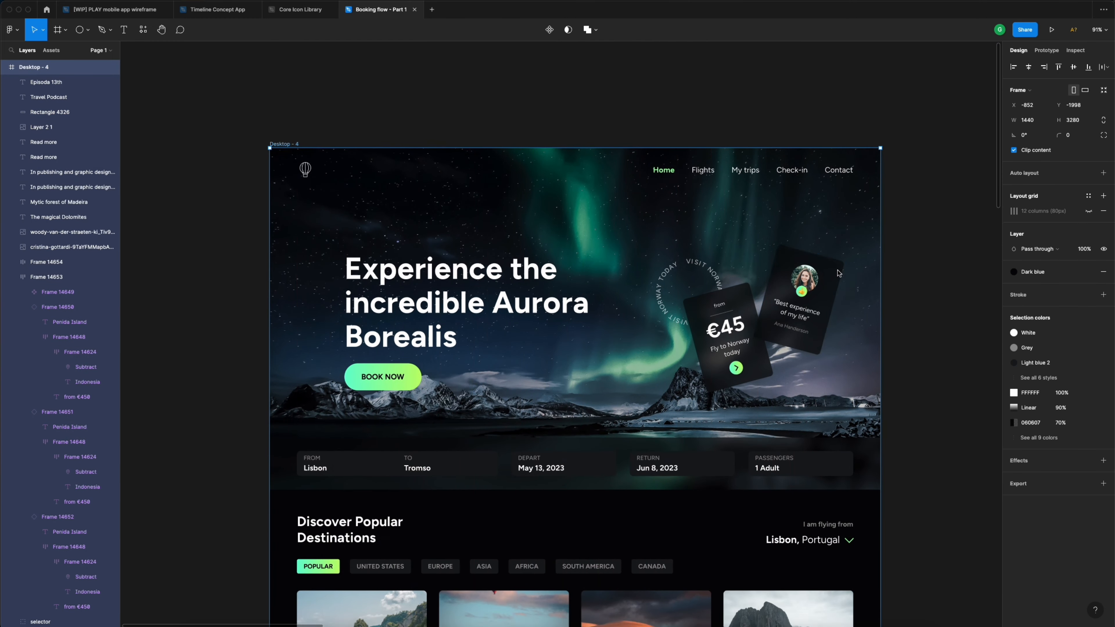
scroll(839, 273, down, 7)
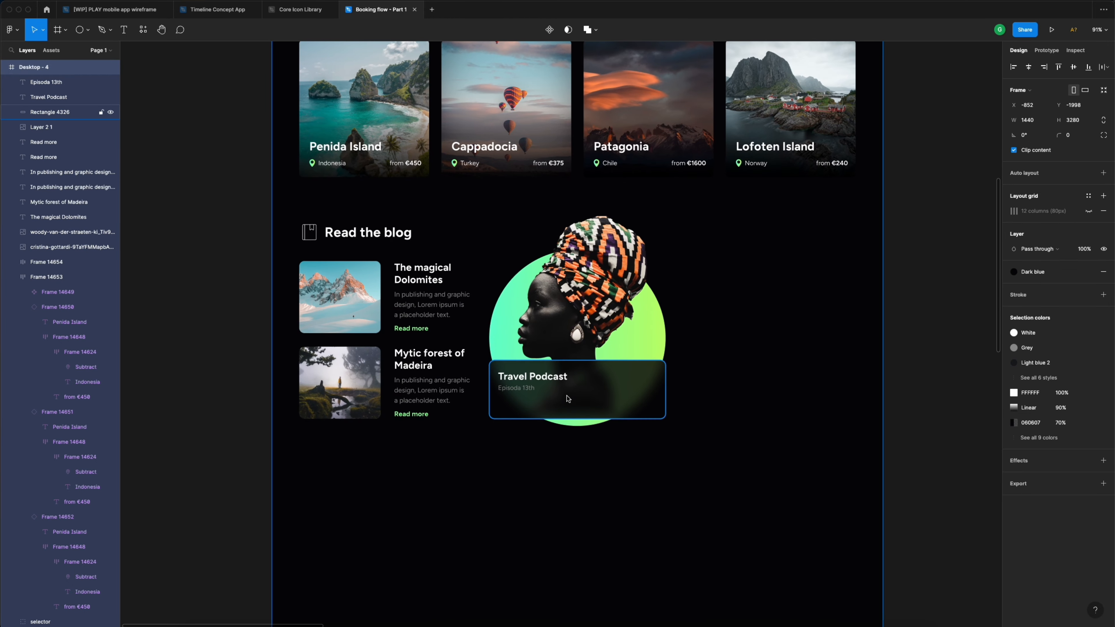
scroll(522, 407, up, 5)
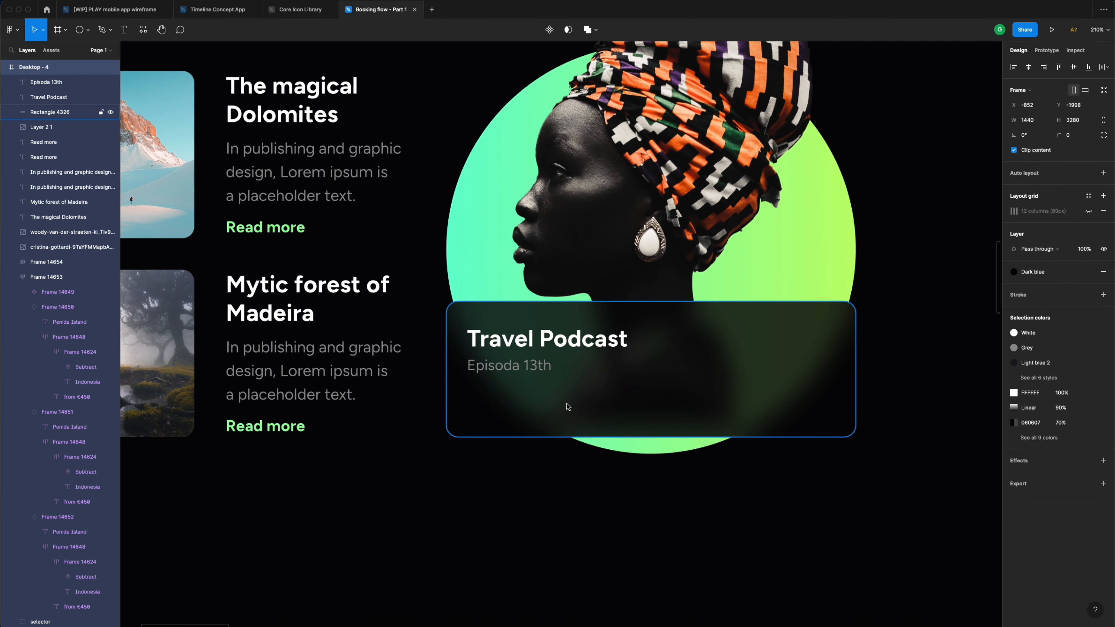
click(552, 344)
shift+click(536, 368)
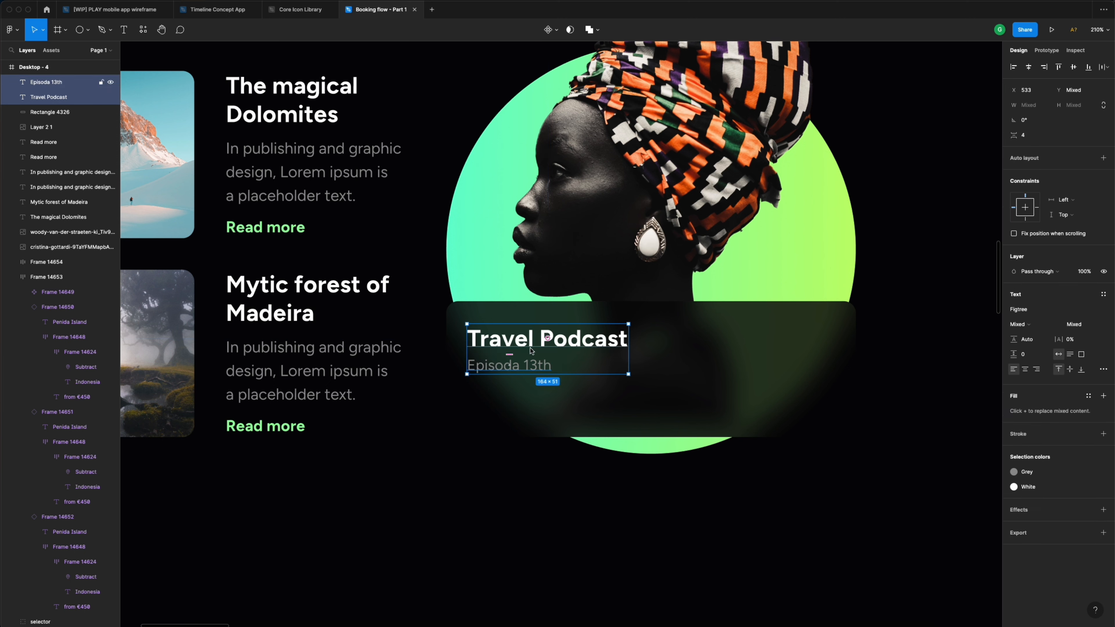
drag(531, 345, 532, 337)
click(565, 404)
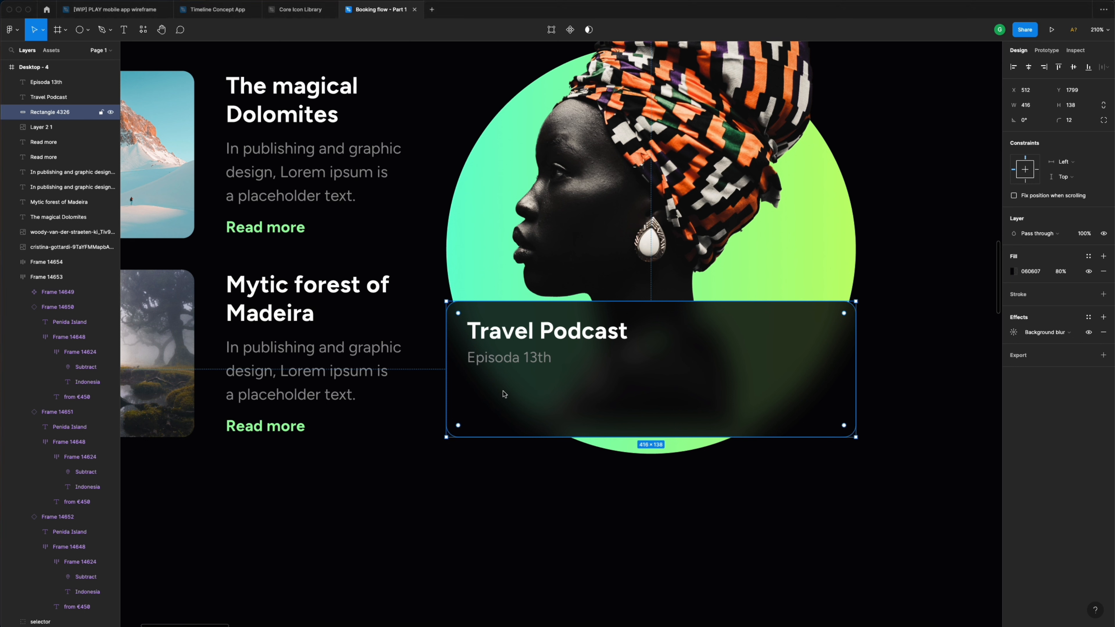
click(89, 32)
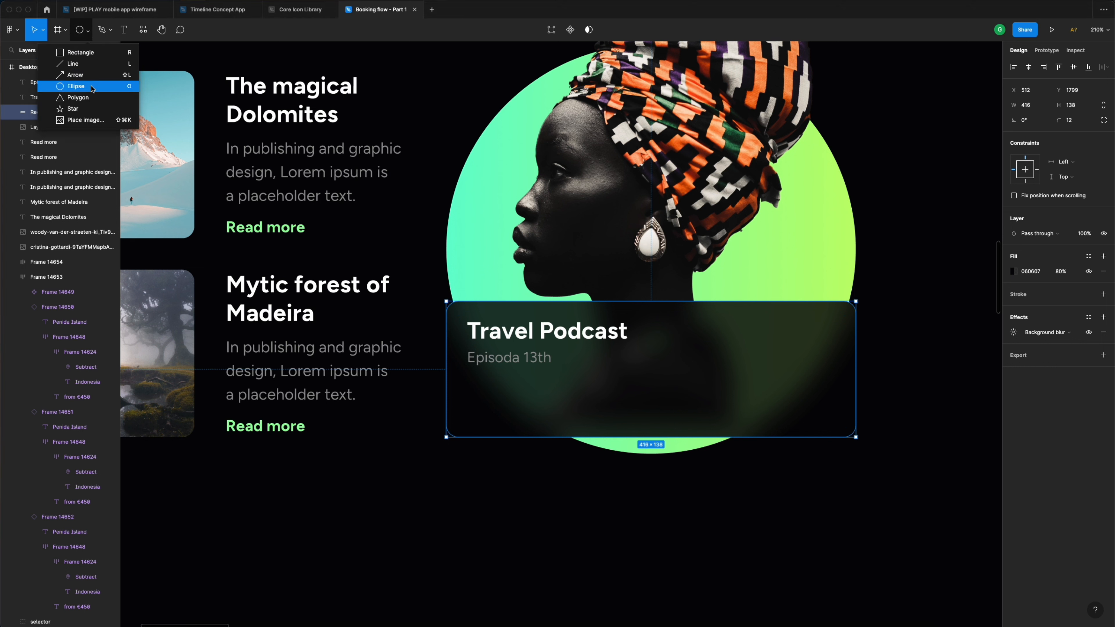
- Draw a 40×40 circle below the subtitle, align it with the text, and fill it with Neon gradient
click(76, 86)
drag(475, 381, 510, 412)
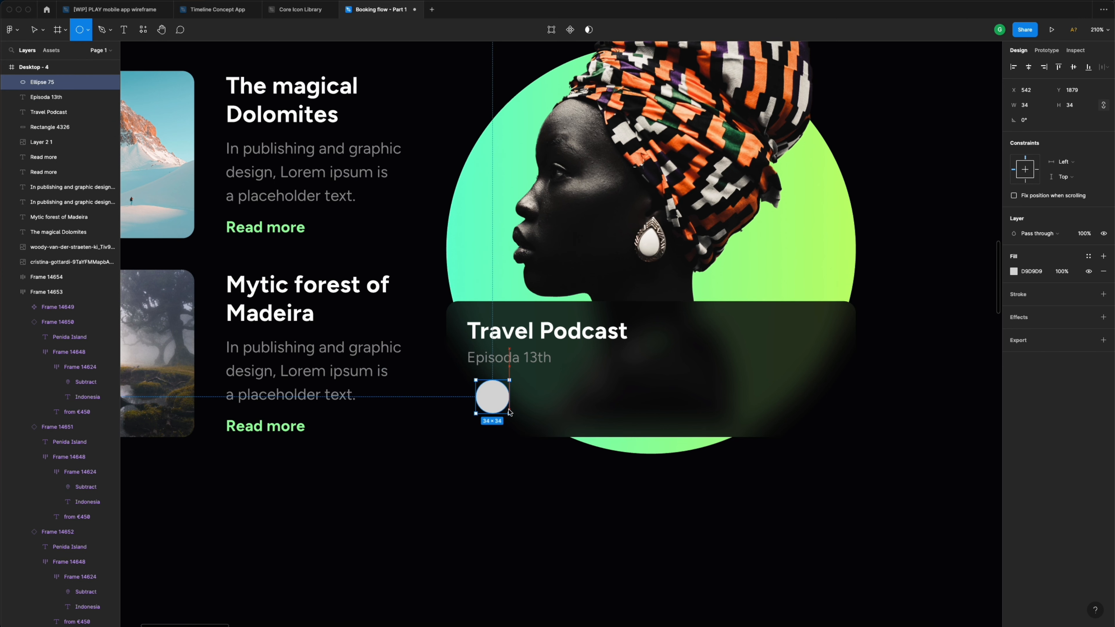
click(1033, 106)
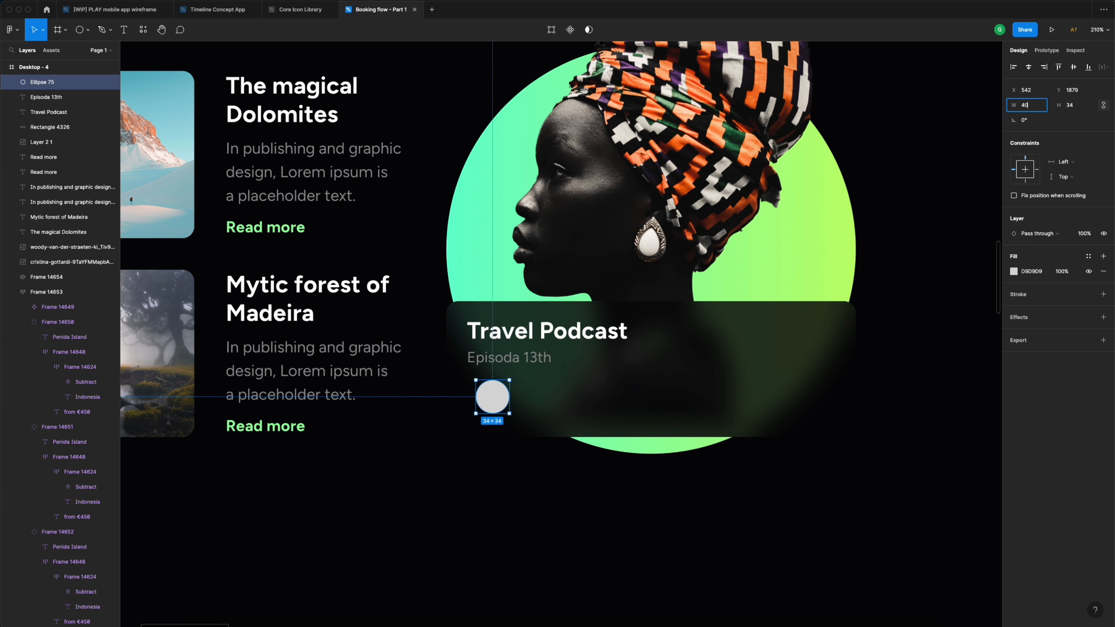
key(Return)
drag(505, 398, 496, 398)
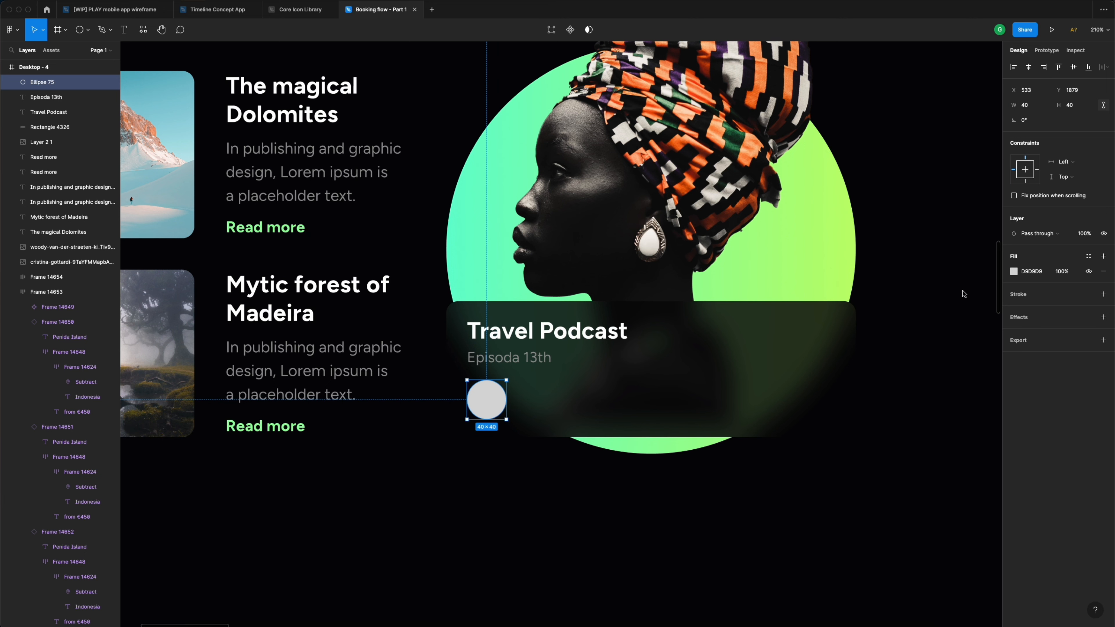
click(1089, 257)
click(1023, 314)
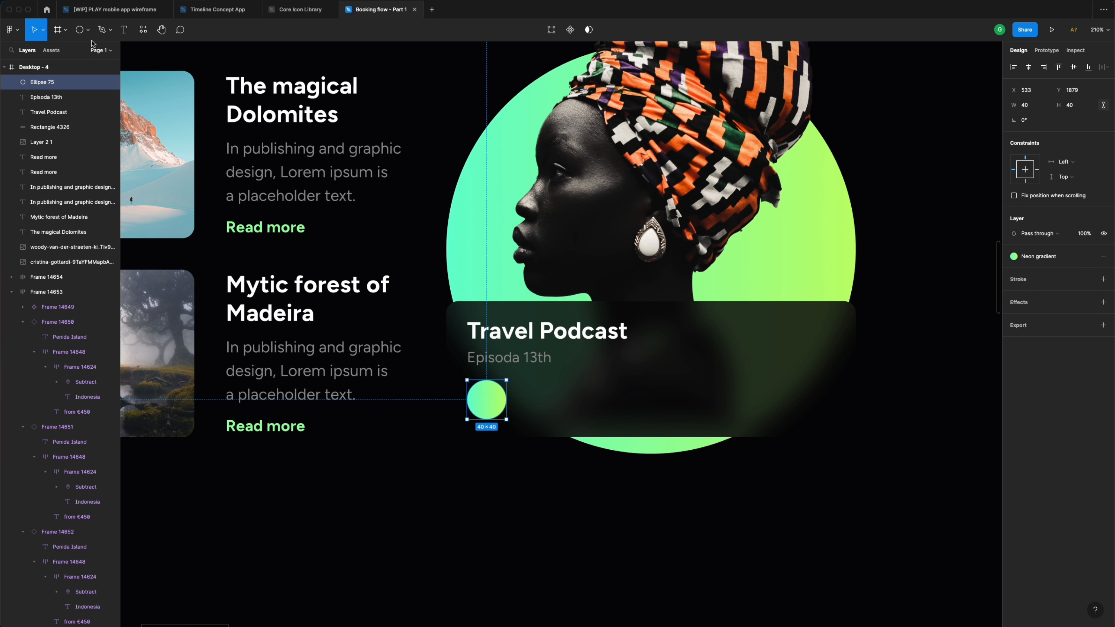
click(86, 31)
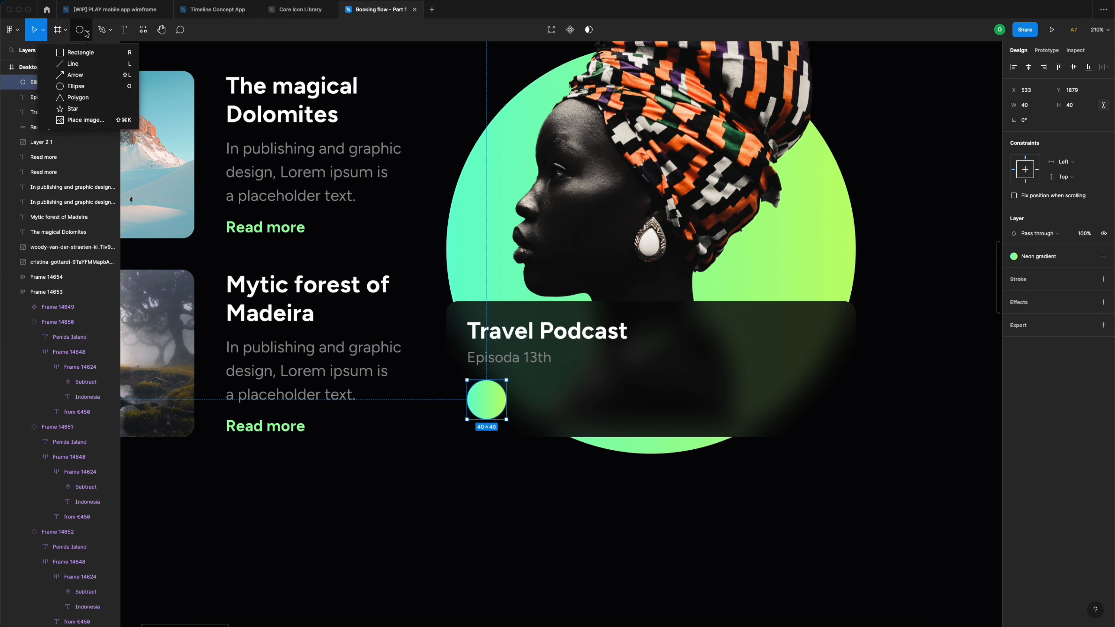
- Draw a 24×24 triangle on the circle, rotate it -90° to point right, and fill it Dark blue
click(84, 101)
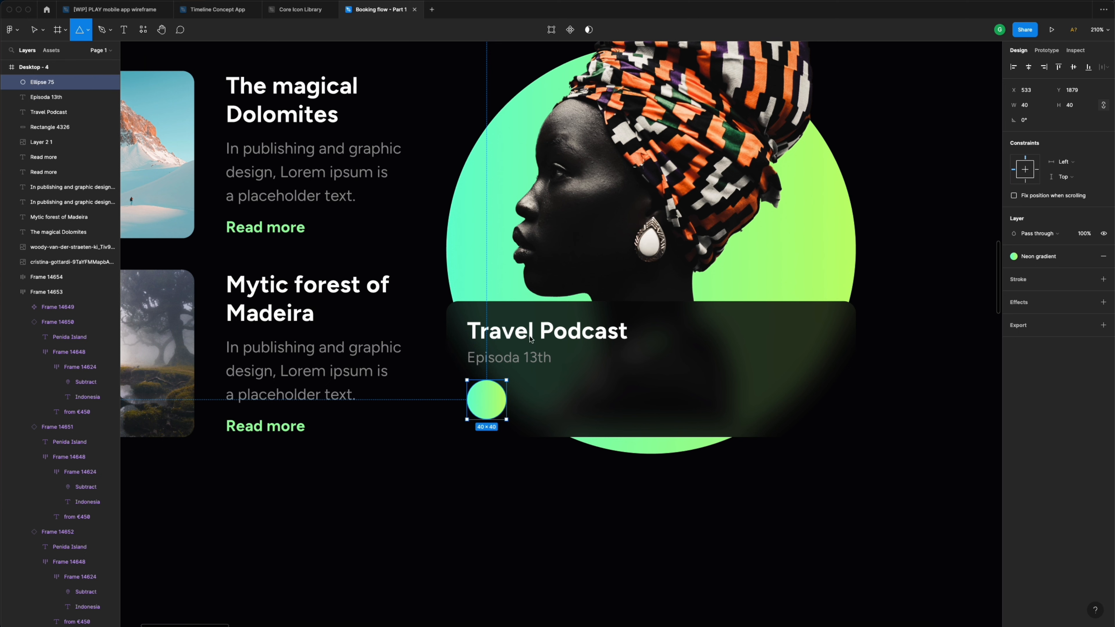
drag(490, 403, 502, 417)
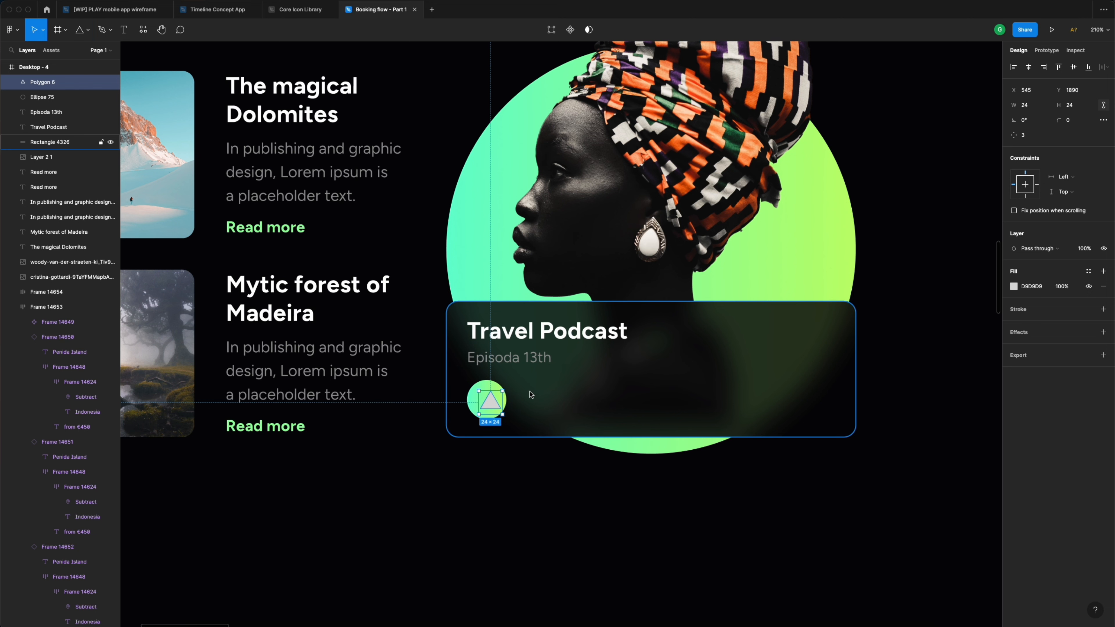
drag(507, 390, 487, 400)
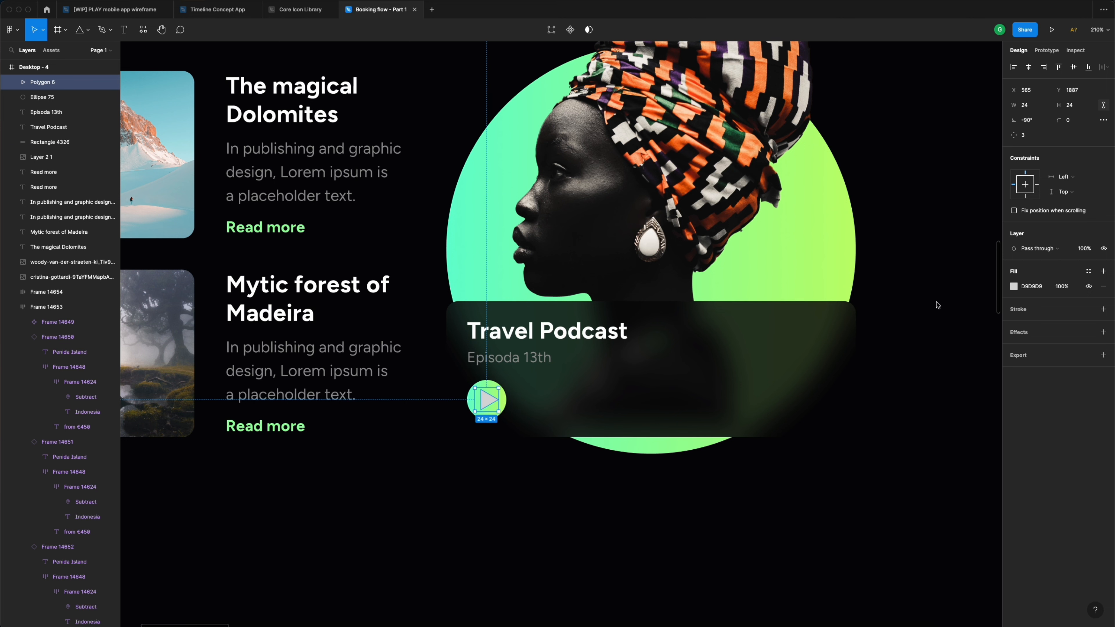
click(1089, 271)
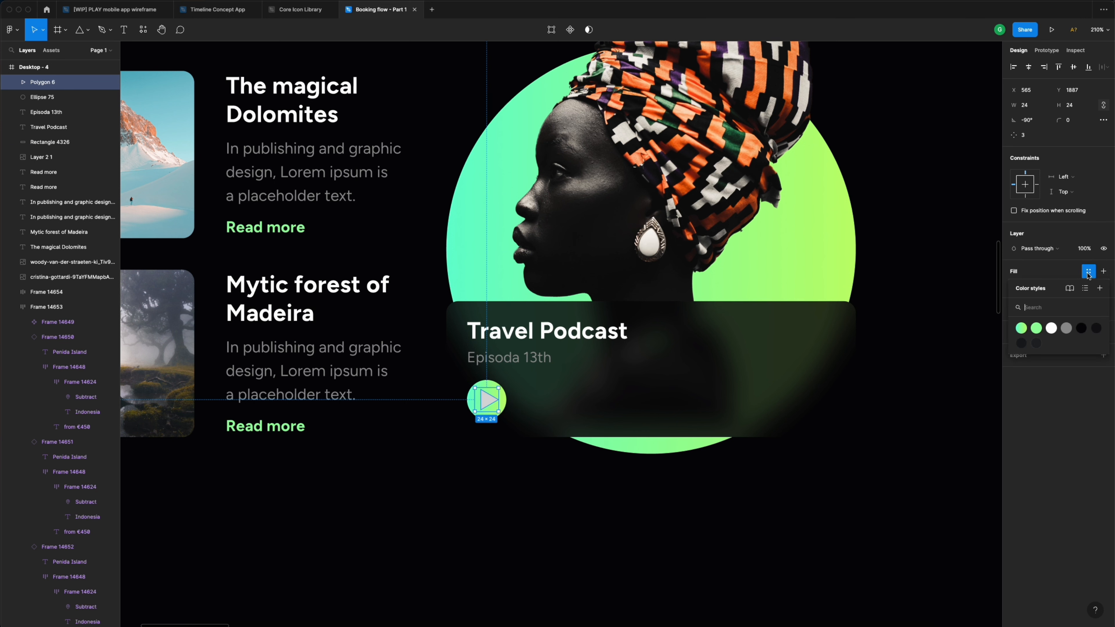
click(1081, 329)
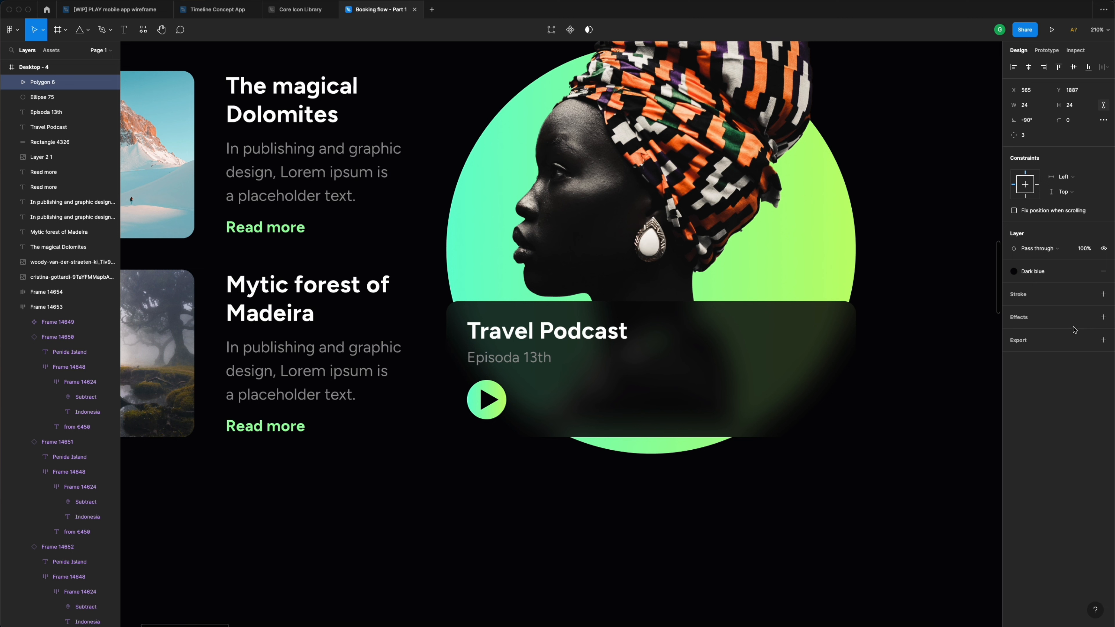
- Round the play triangle's corners to radius 2, then reselect the podcast card
click(1078, 120)
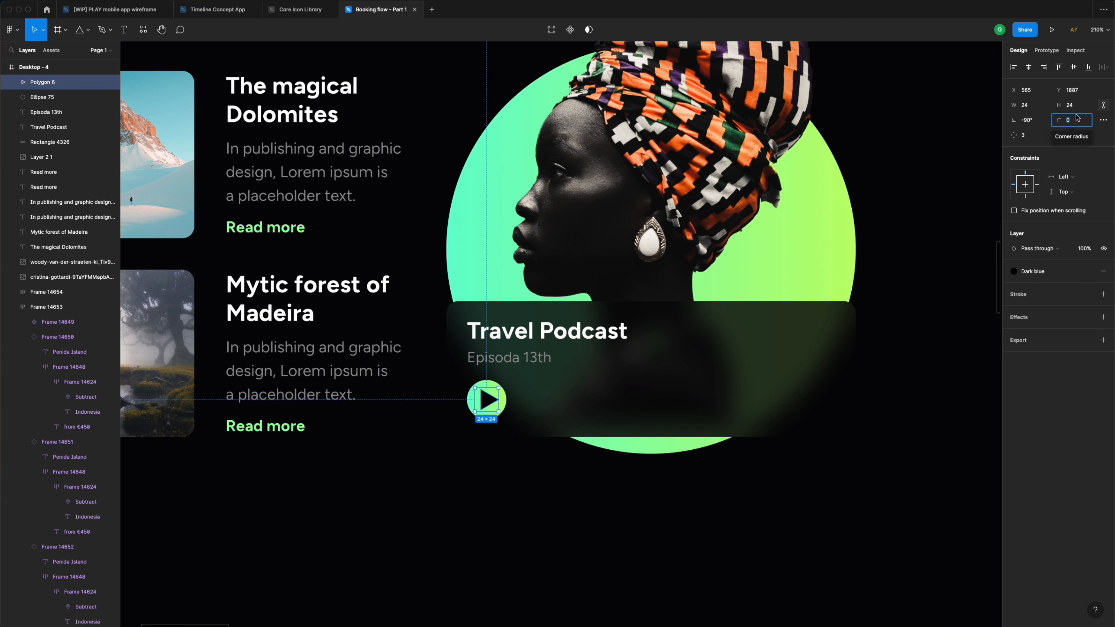
text(2)
key(Return)
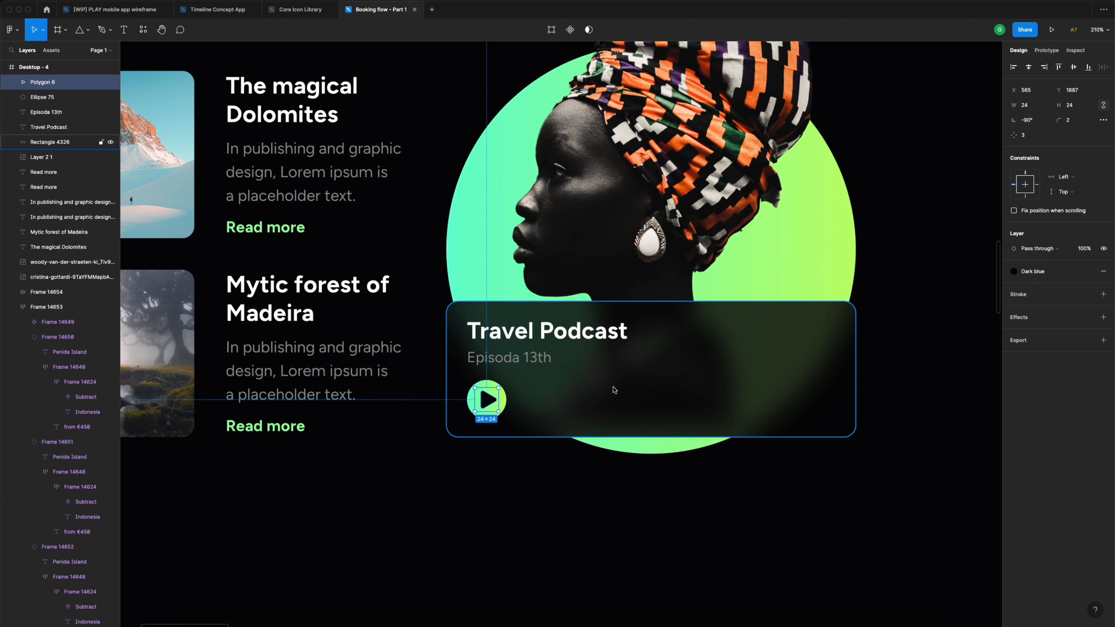
click(511, 479)
scroll(512, 479, right, 3)
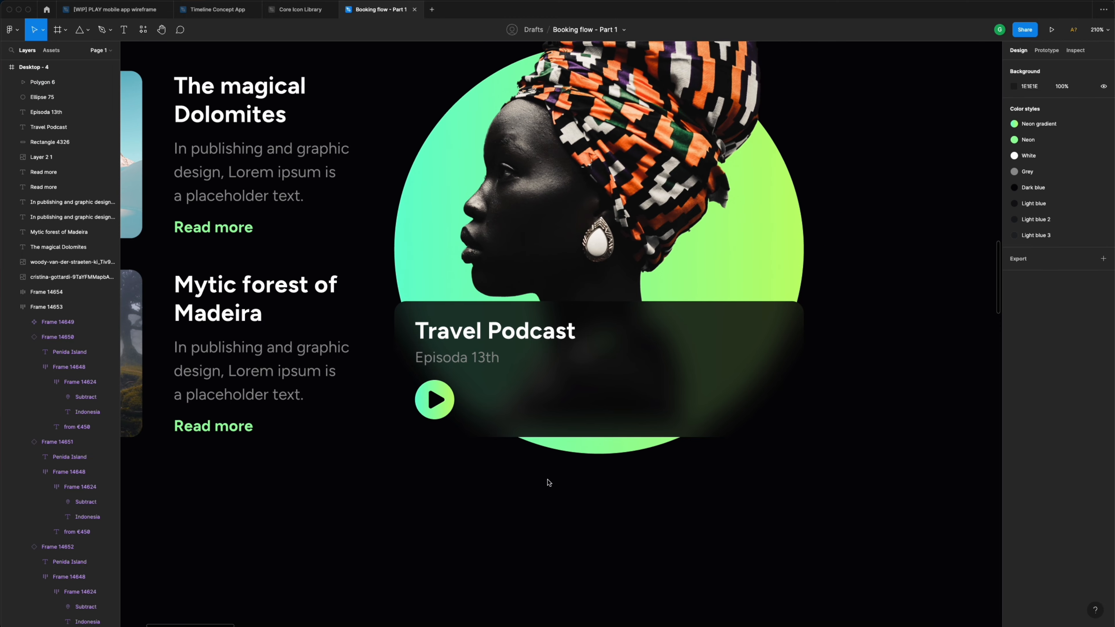
scroll(548, 481, right, 1)
scroll(542, 481, up, 3)
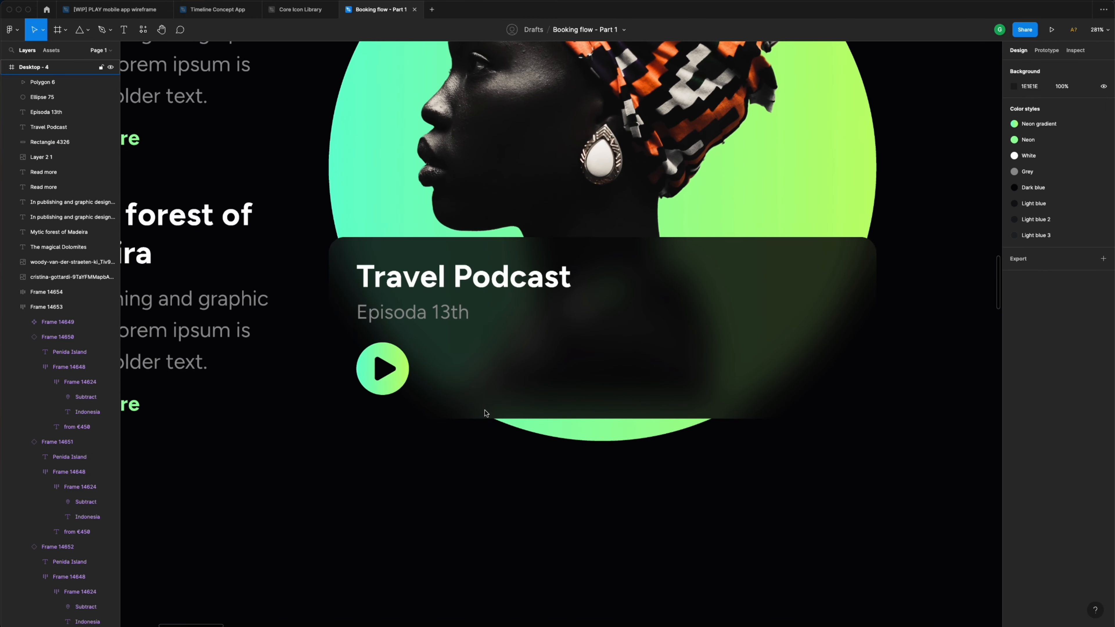
click(468, 385)
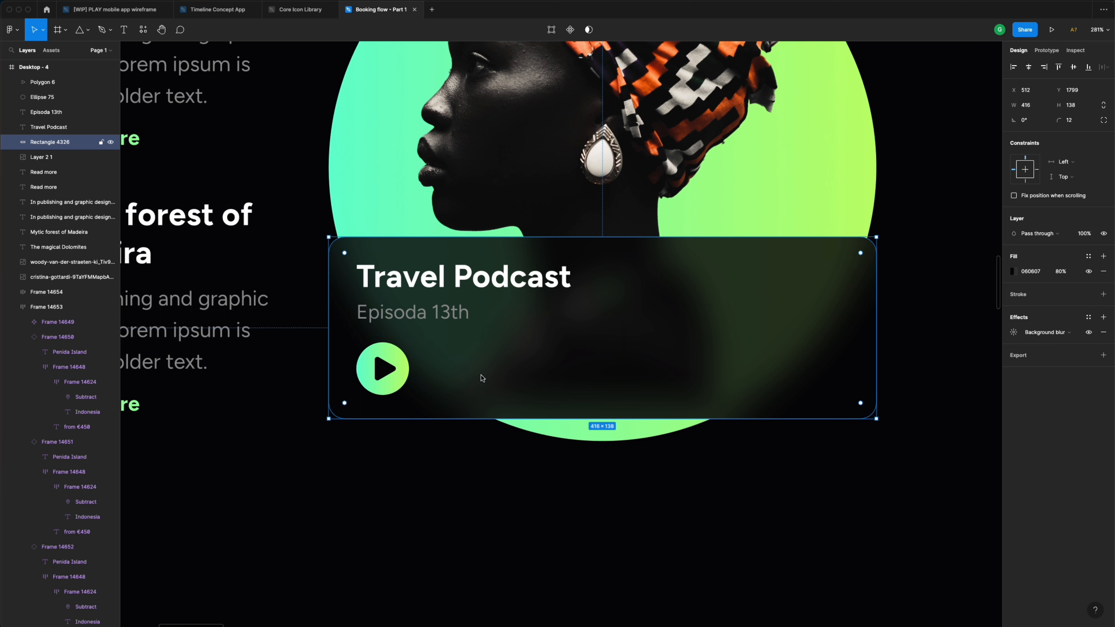
key(r)
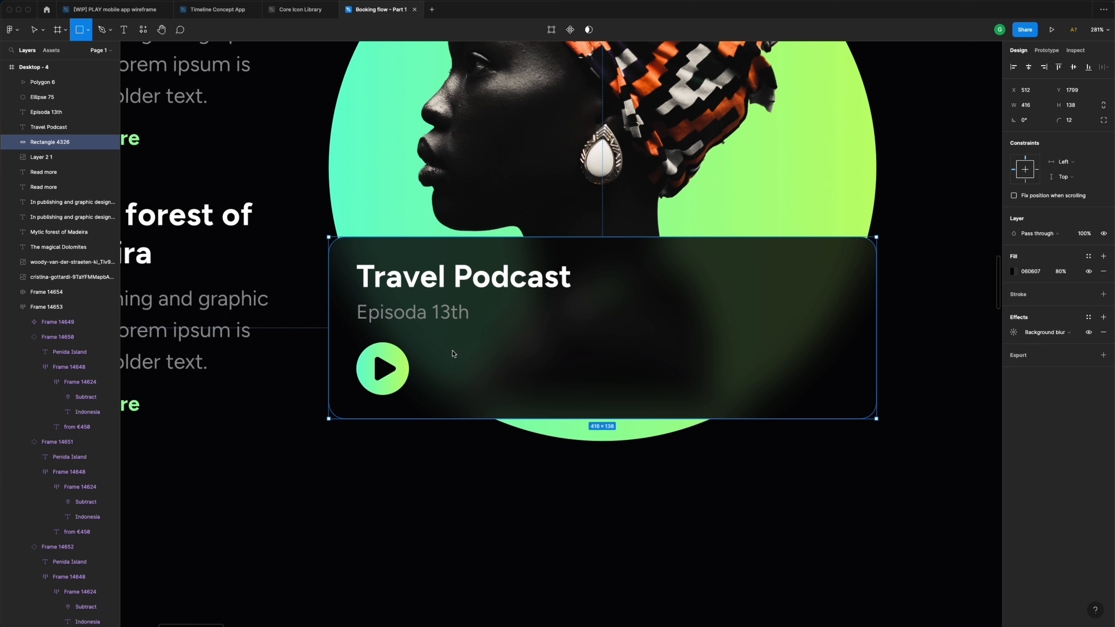
- Draw a thin 4-wide bar beside the play button with corner radius 8 and White fill
click(84, 30)
click(86, 53)
drag(461, 347, 464, 387)
click(1032, 110)
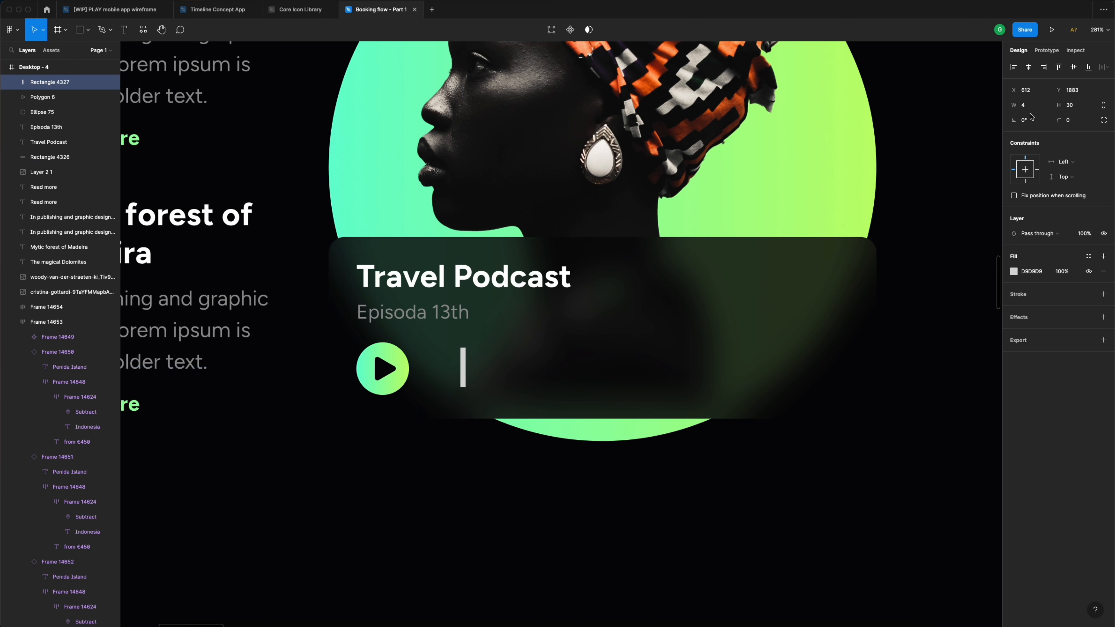
click(1075, 123)
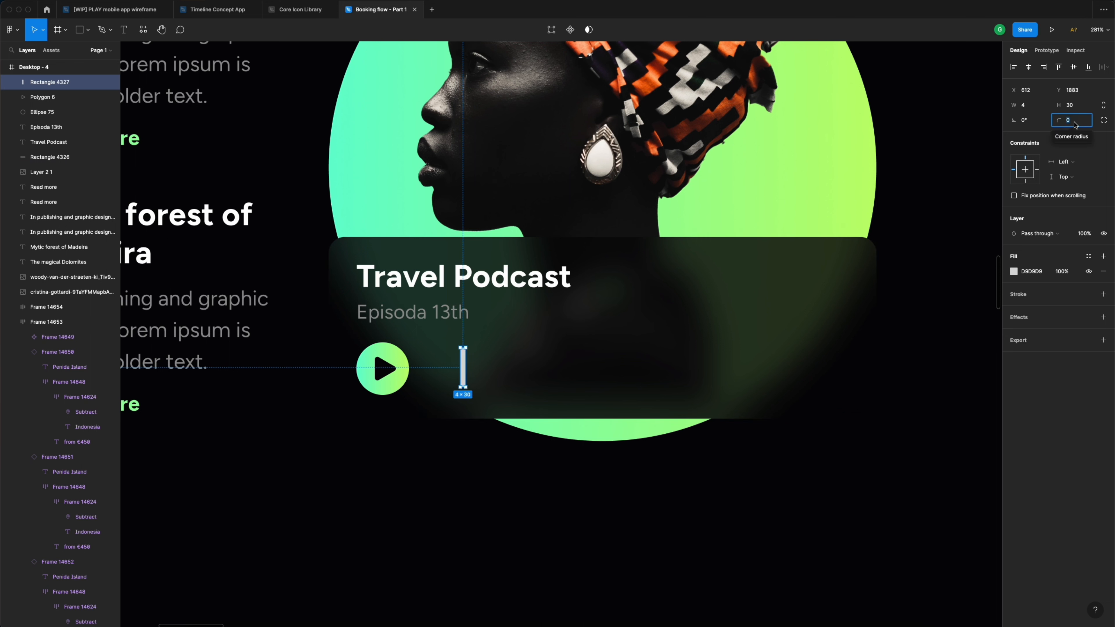
text(8)
key(Return)
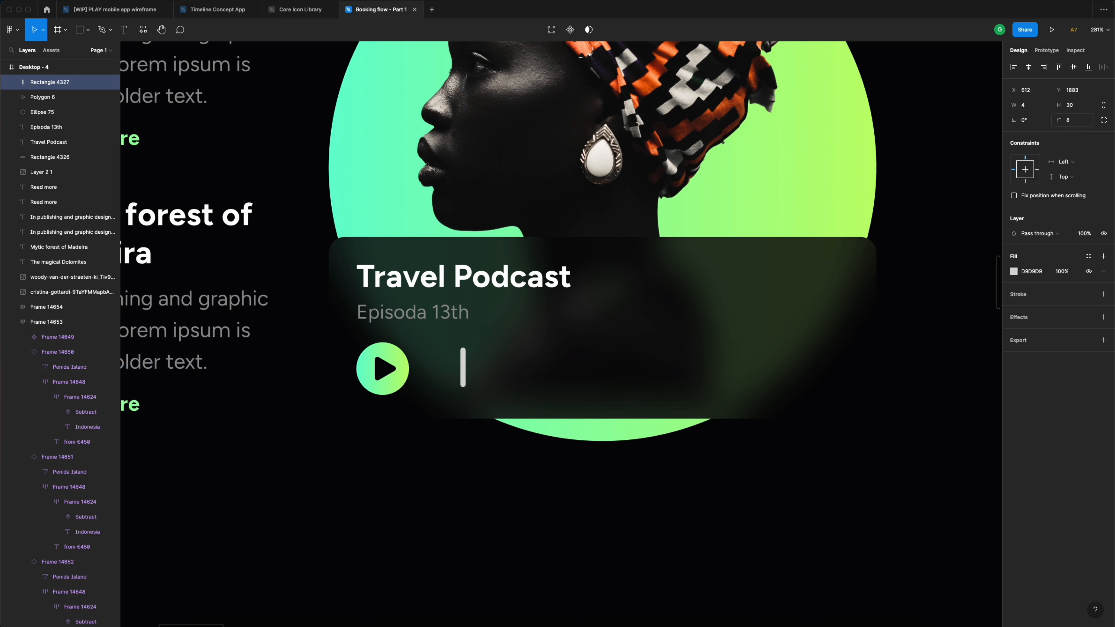
click(1089, 256)
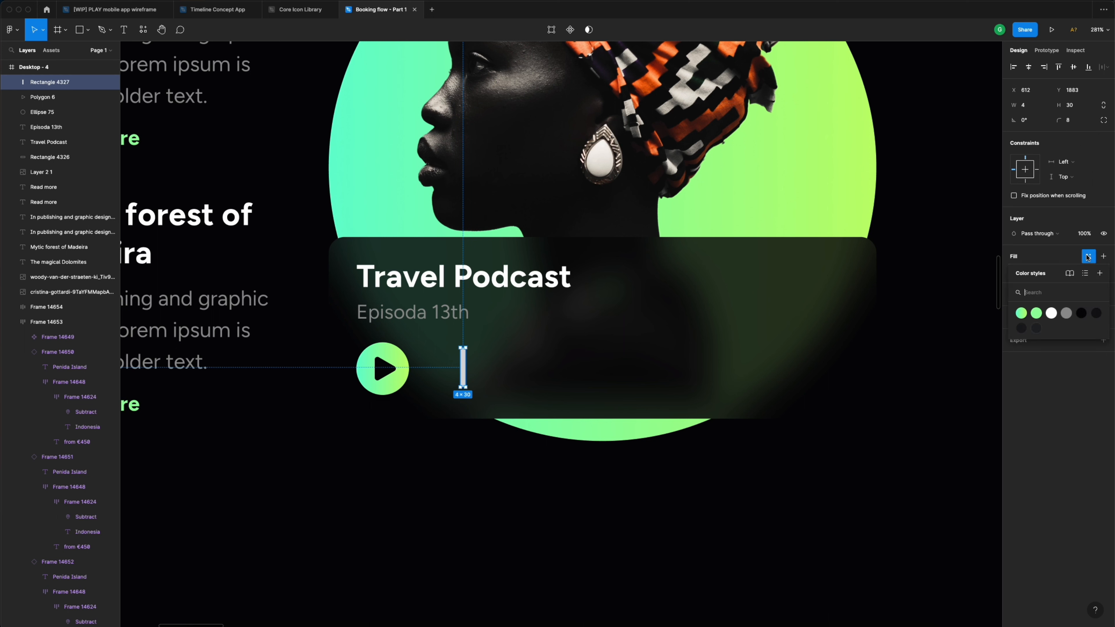
click(1052, 312)
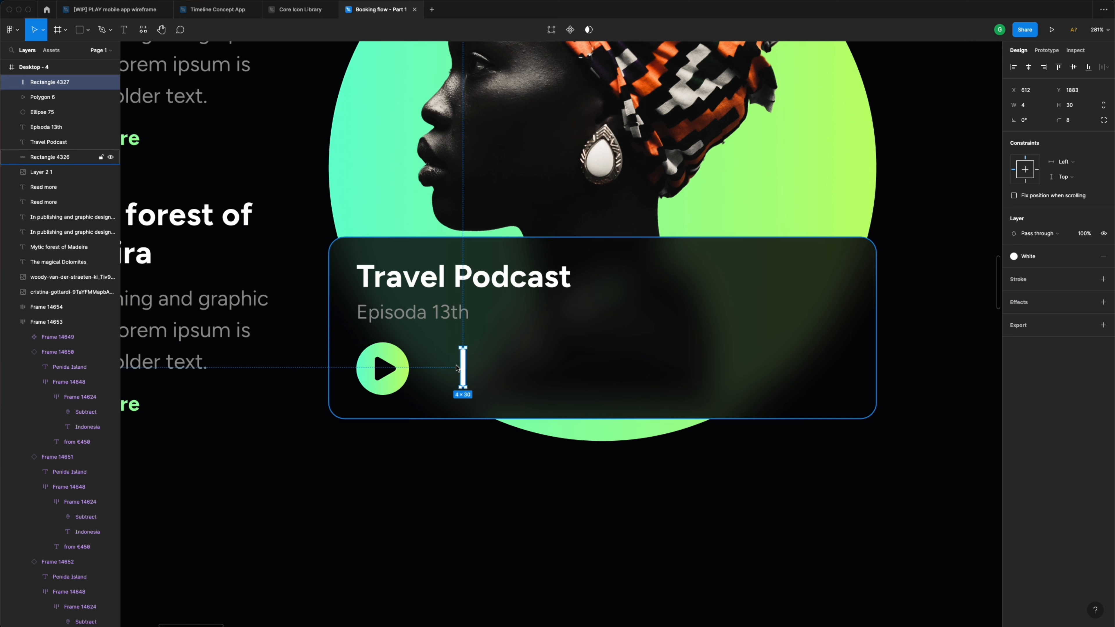
- Duplicate the bar rightward at even spacing with Ctrl+D to build a row of 19 bars
alt+drag(466, 367, 479, 368)
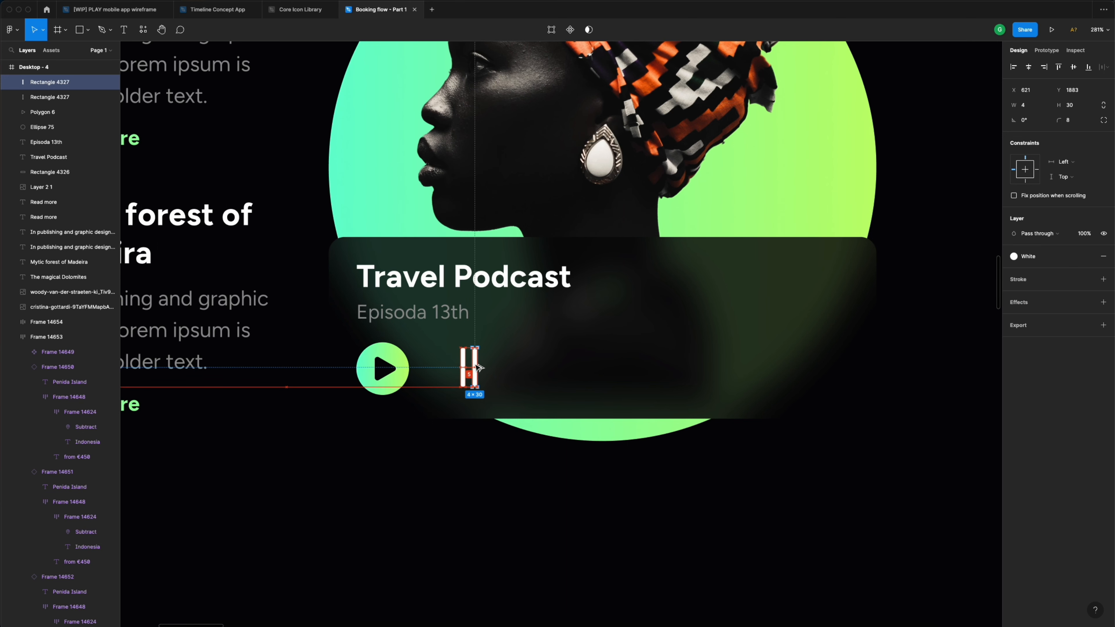
drag(478, 367, 476, 367)
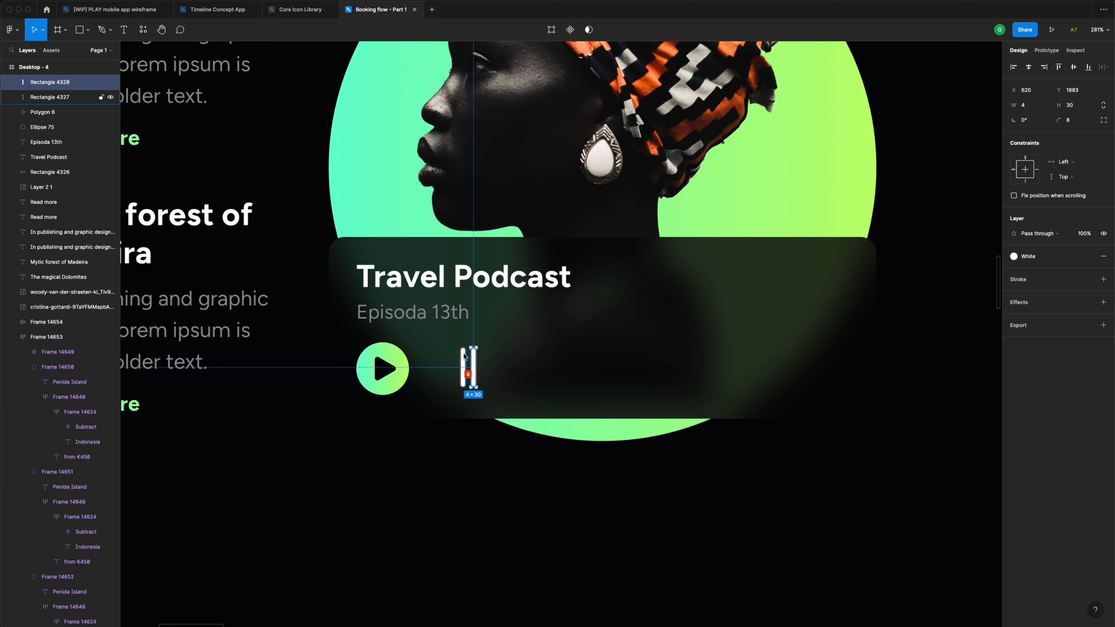
drag(474, 362, 490, 364)
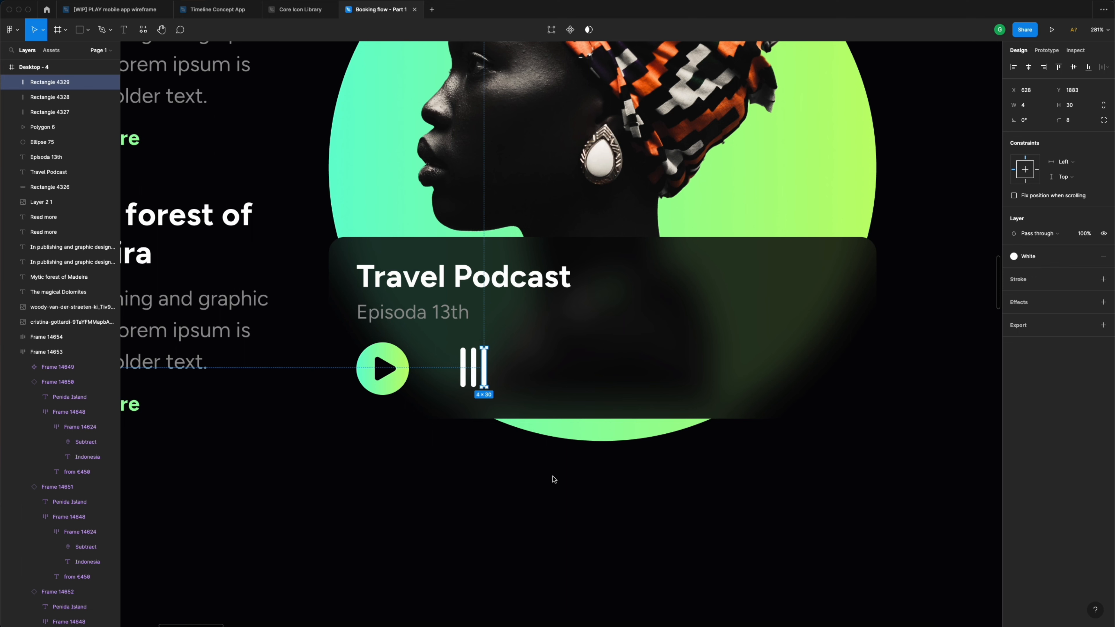
key(super+d)
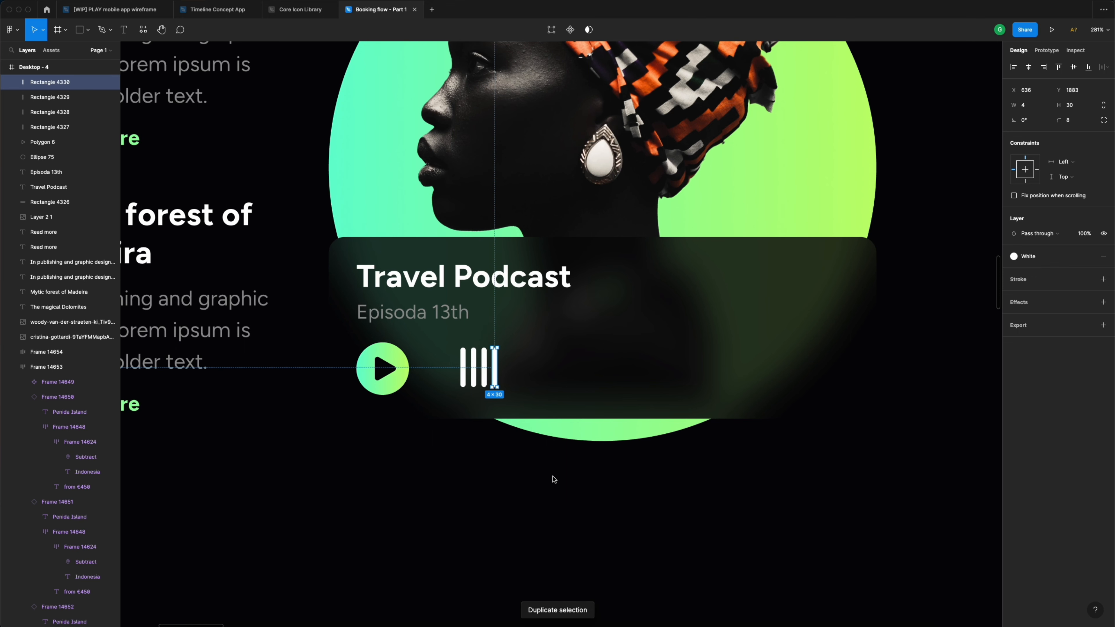
key(super+d)
key(super+d)
key(super+d)
key(super+d)
key(super+d)
key(super+d)
key(super+d)
key(super+d)
key(super+d)
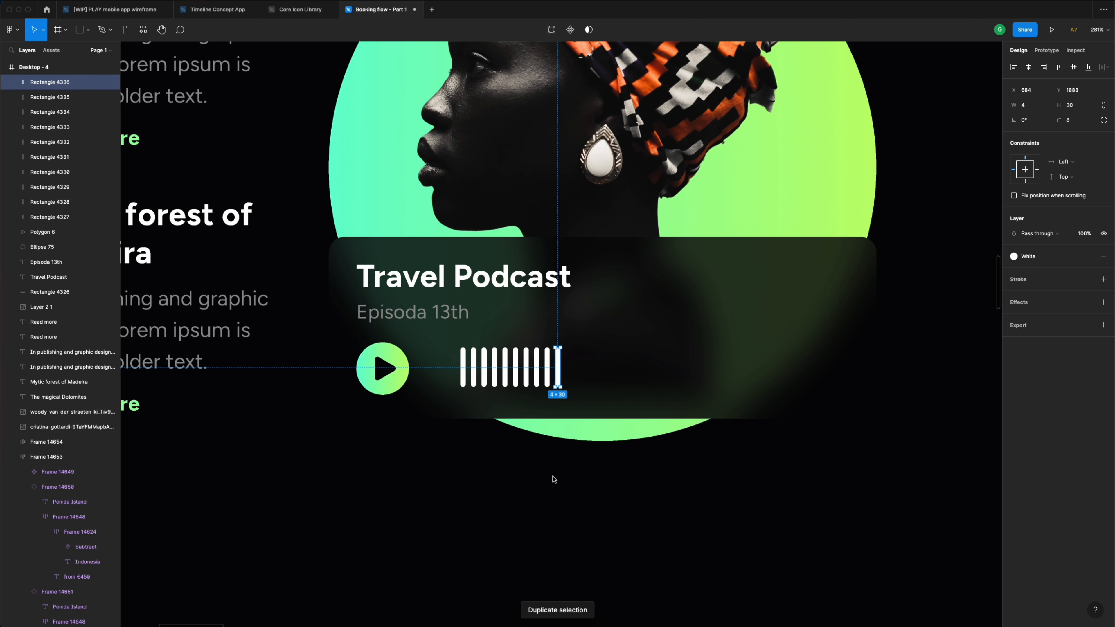
key(super+d)
key(super+d)
key(super+d)
key(super+d)
key(super+d)
key(super+d)
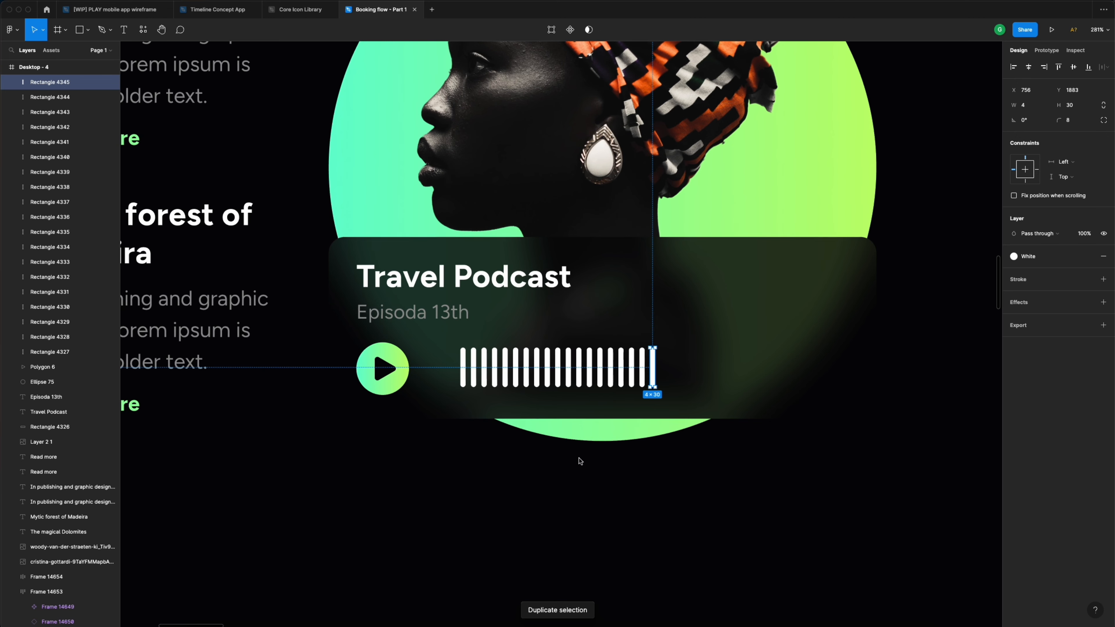
- Wrap all 19 bars in a horizontal auto layout frame with 4 spacing, centre-aligned
click(63, 354)
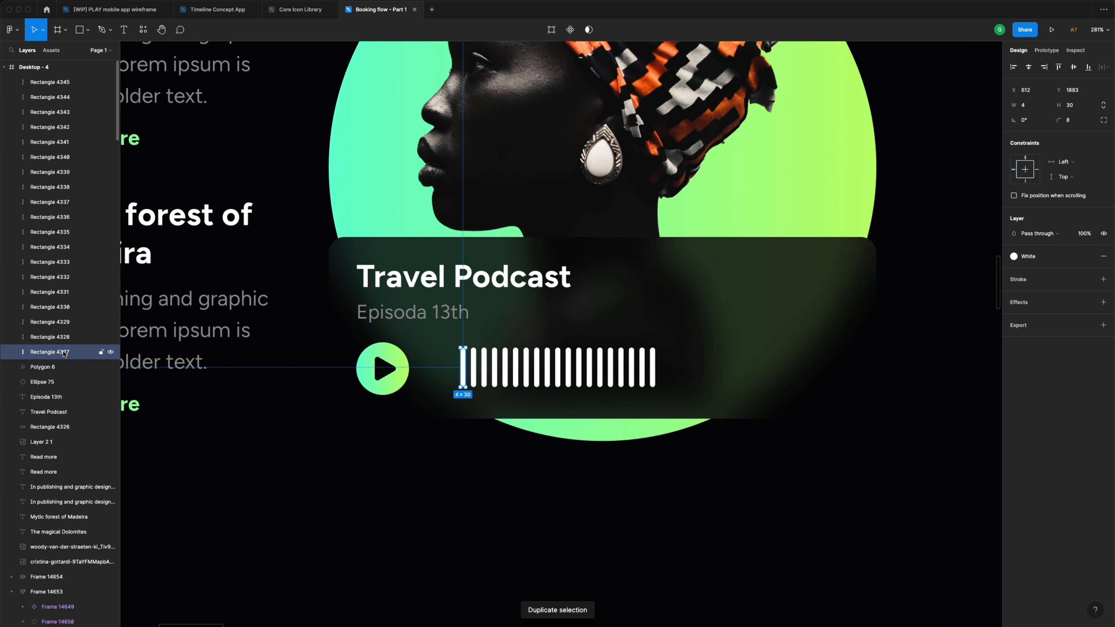
shift+click(52, 83)
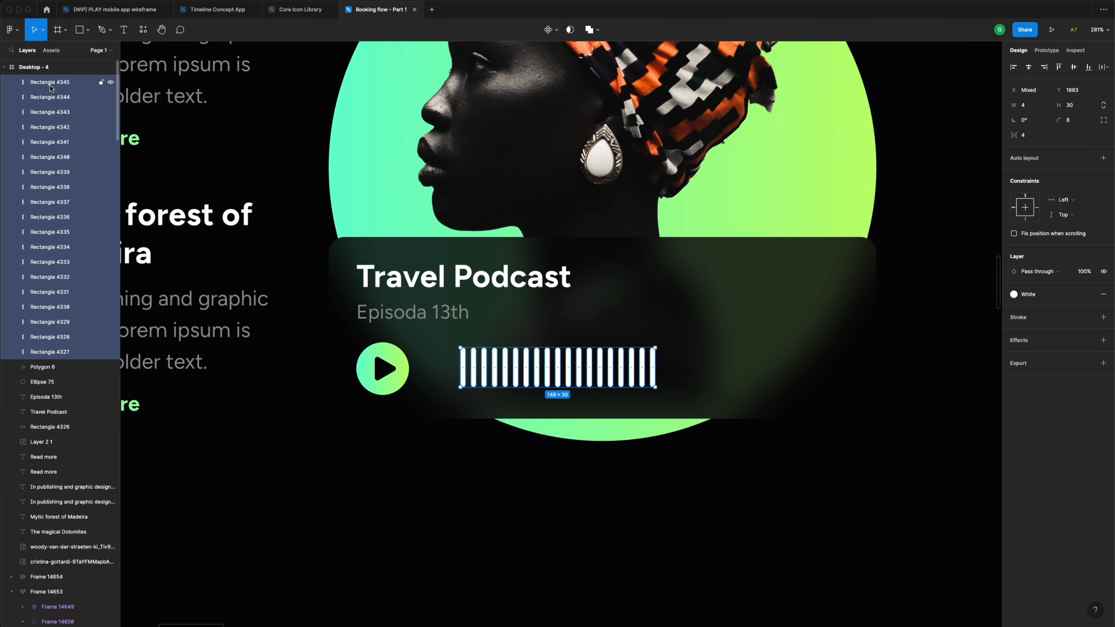
click(1103, 159)
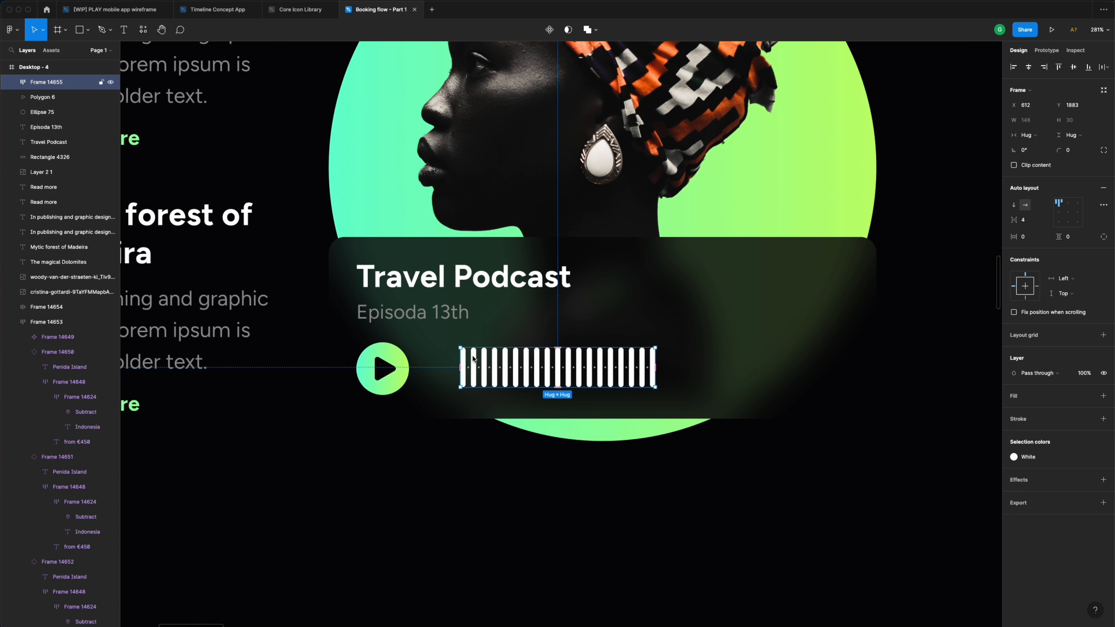
click(1070, 215)
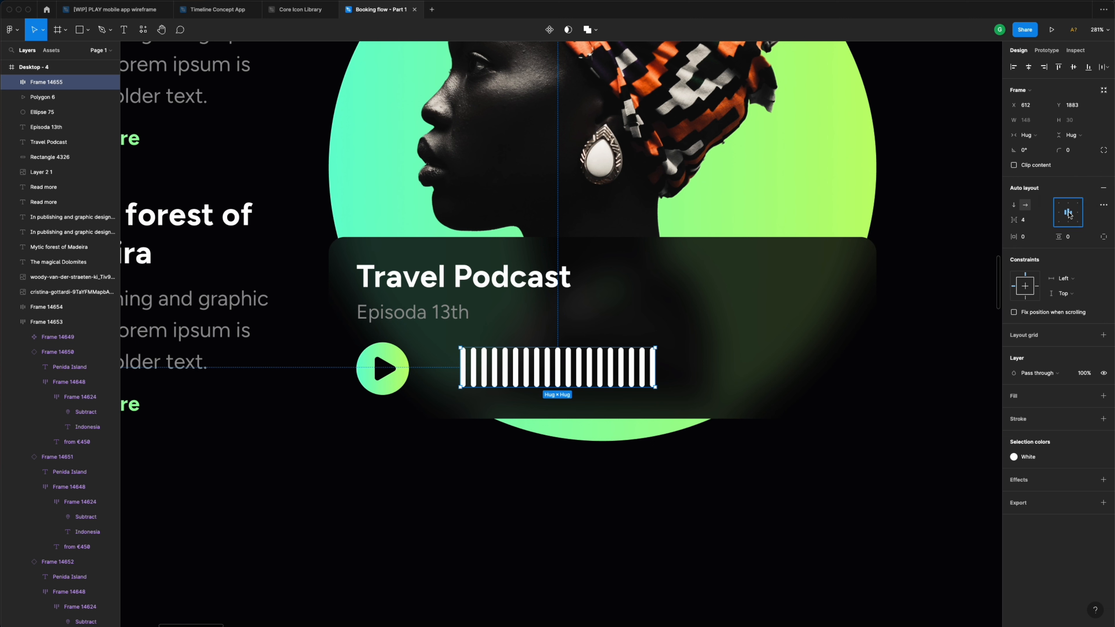
double_click(464, 363)
- Shorten the first two waveform bars around their centres
scroll(467, 363, up, 5)
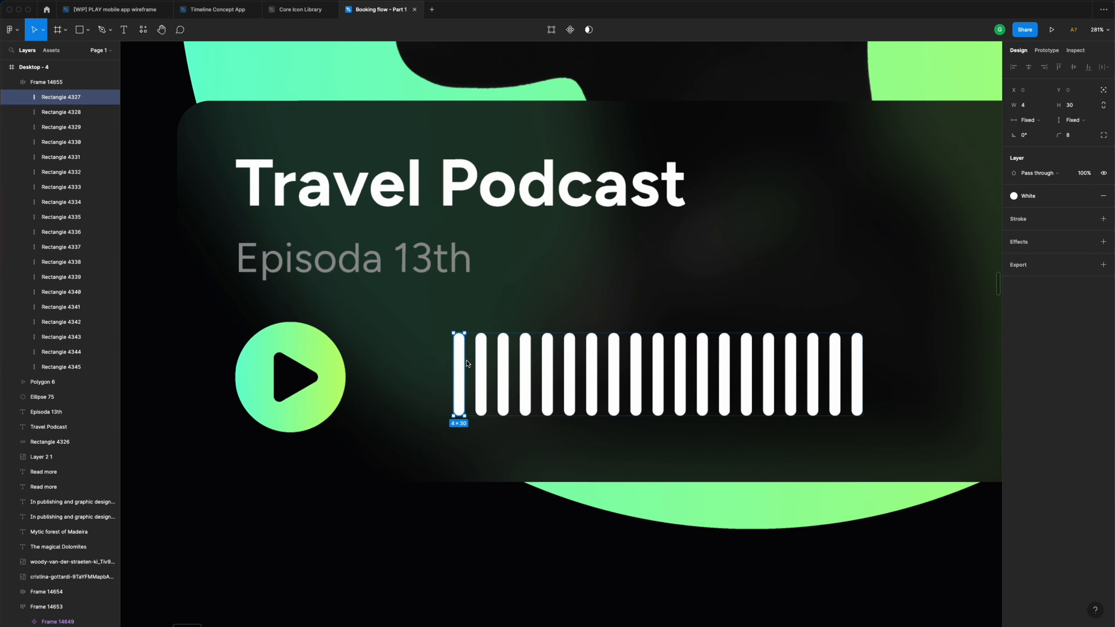
drag(460, 336, 464, 396)
click(481, 358)
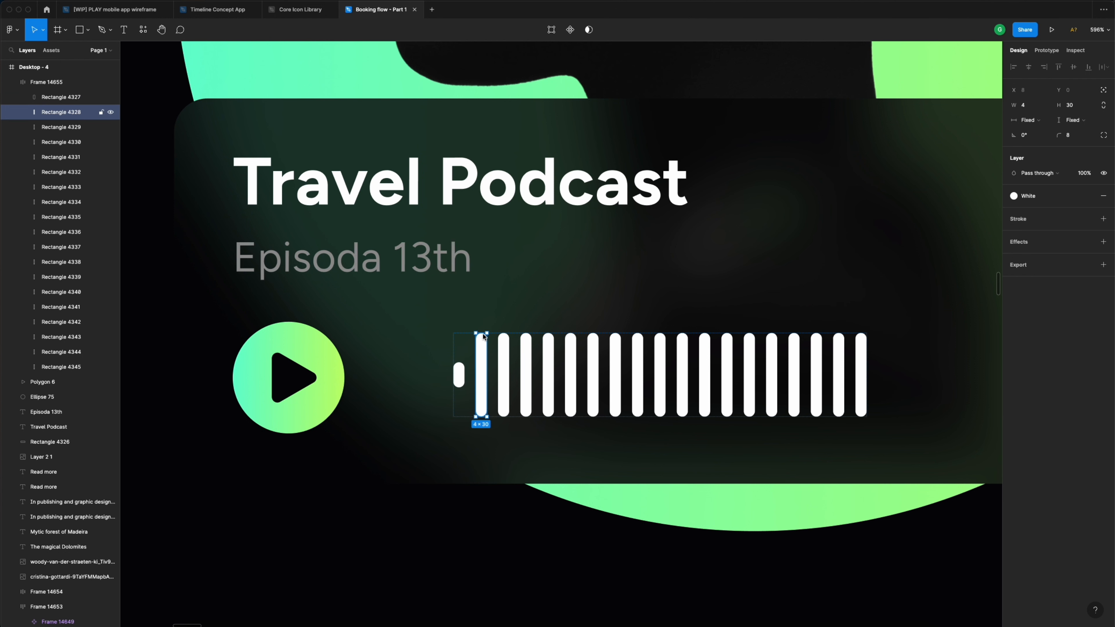
mouse_move(482, 335)
mouse_down()
mouse_move(481, 360)
mouse_move(481, 340)
mouse_up()
- Delete the third waveform bar and stretch the next bar much taller into a peak
click(503, 412)
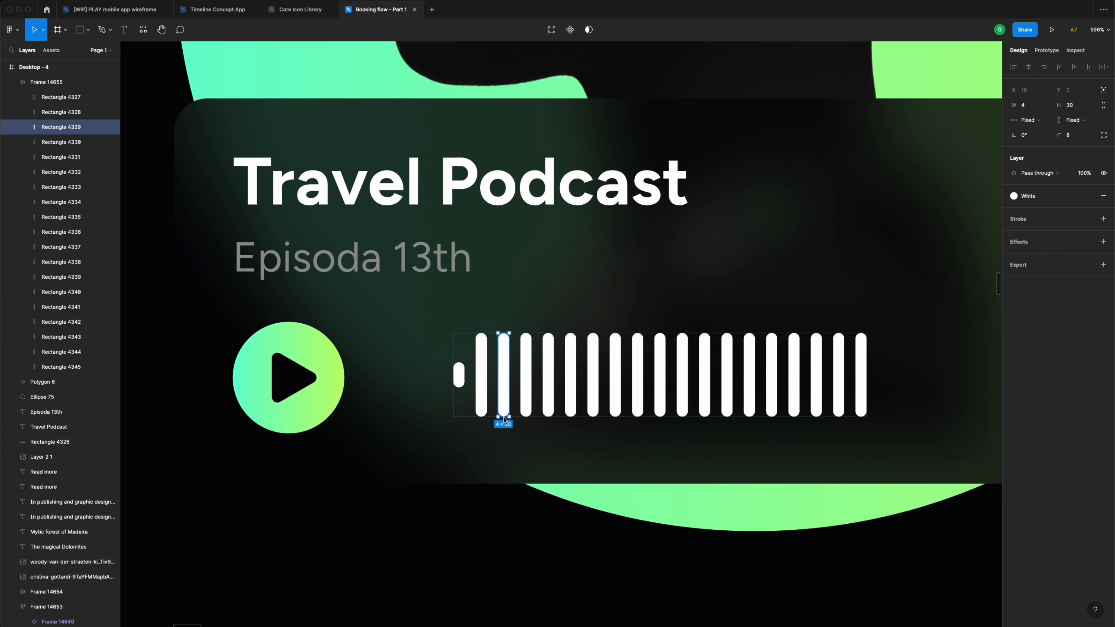
drag(504, 418, 505, 437)
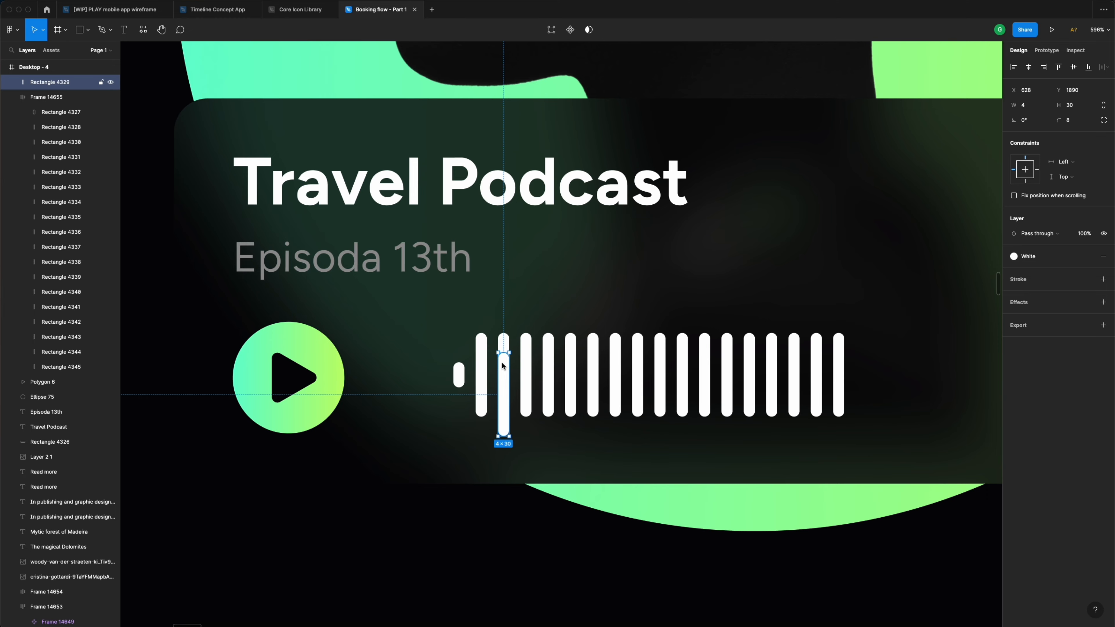
key(Delete)
click(504, 361)
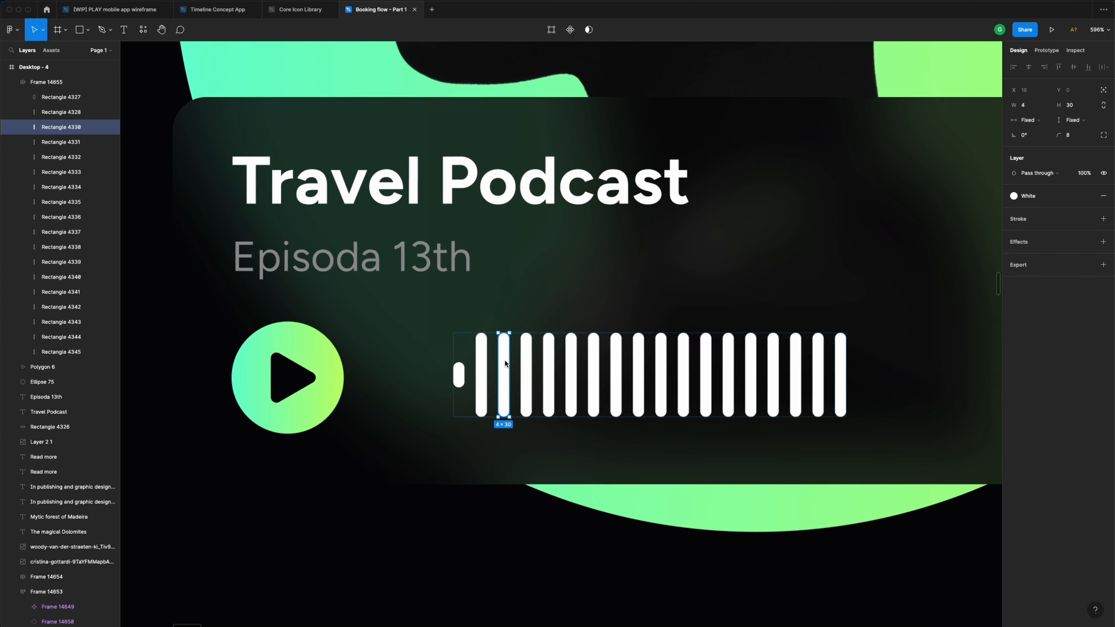
scroll(505, 360, up, 5)
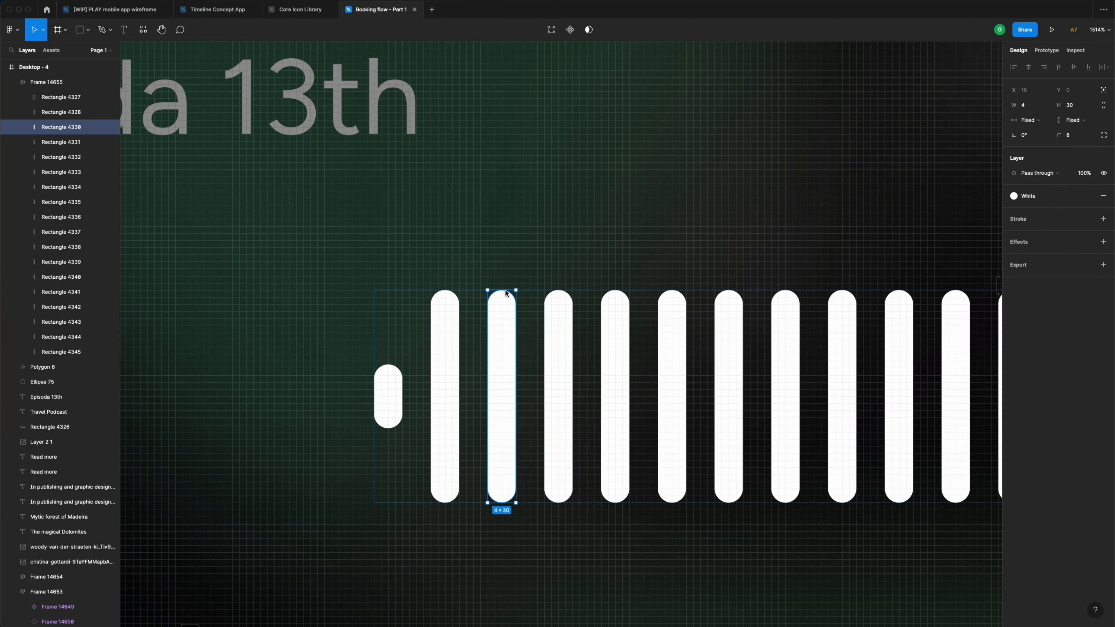
drag(505, 290, 509, 193)
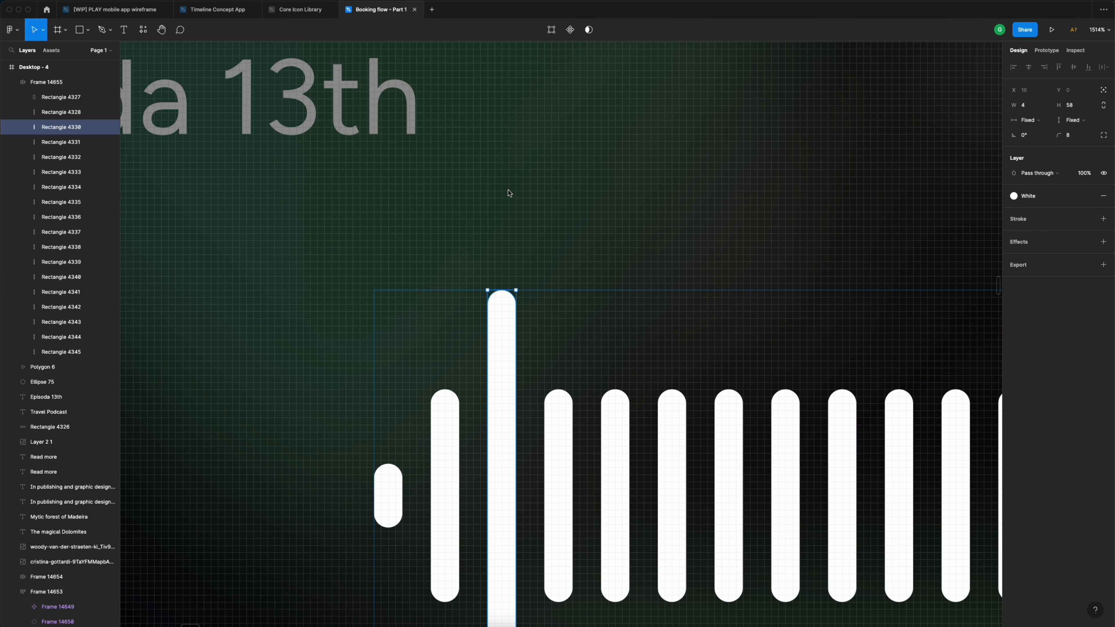
scroll(527, 396, down, 10)
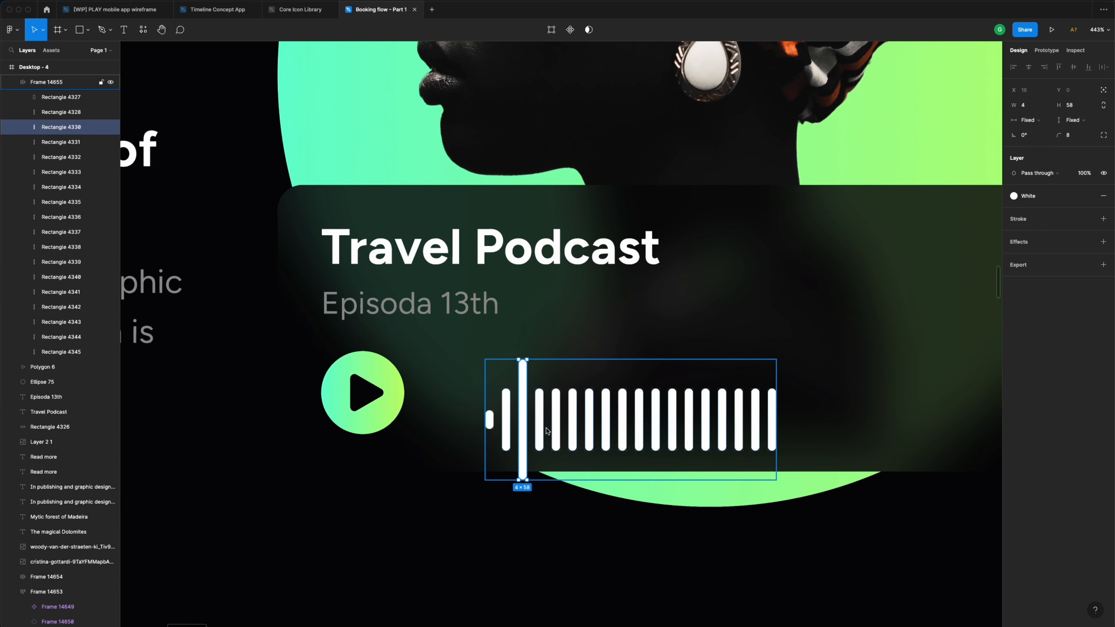
- Nudge the waveform up and left on the card and shorten the second bar to 20
click(551, 386)
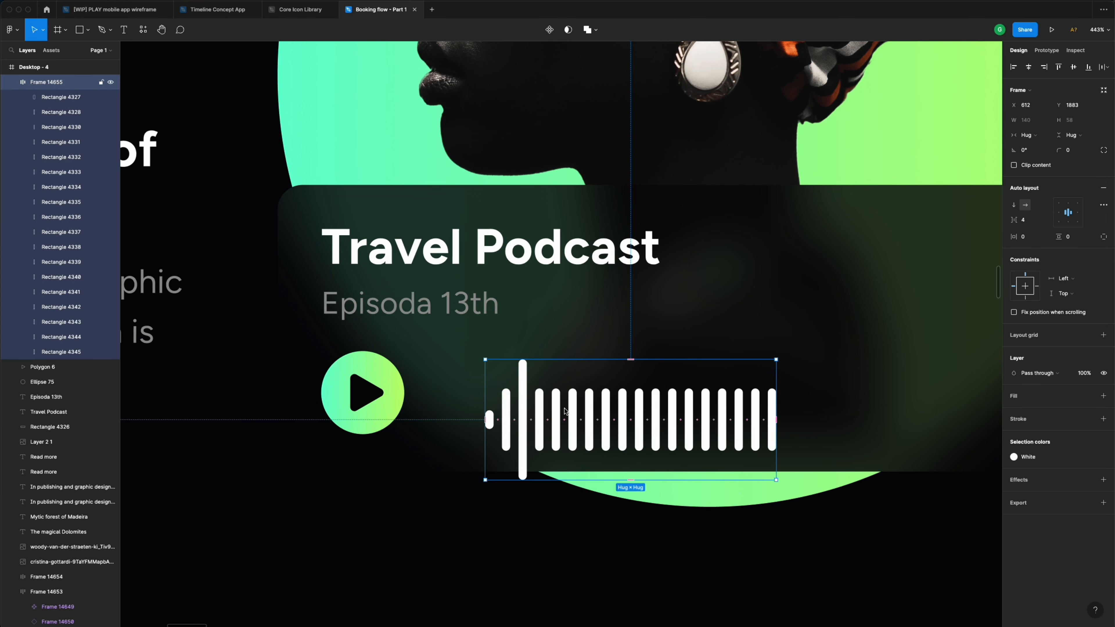
drag(558, 411, 540, 382)
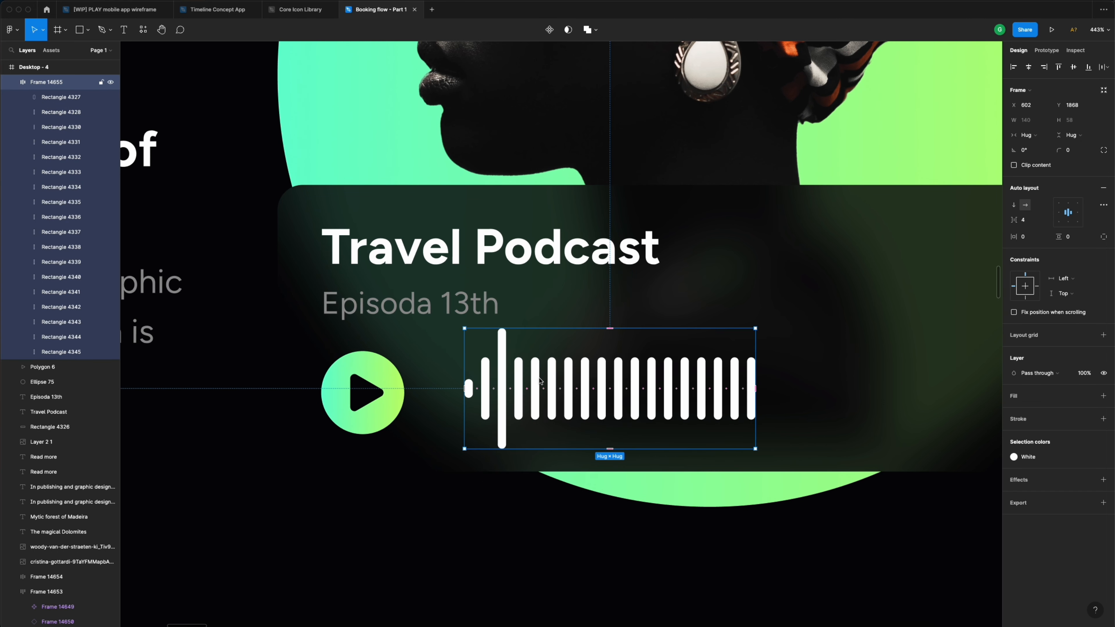
double_click(486, 388)
scroll(485, 389, up, 3)
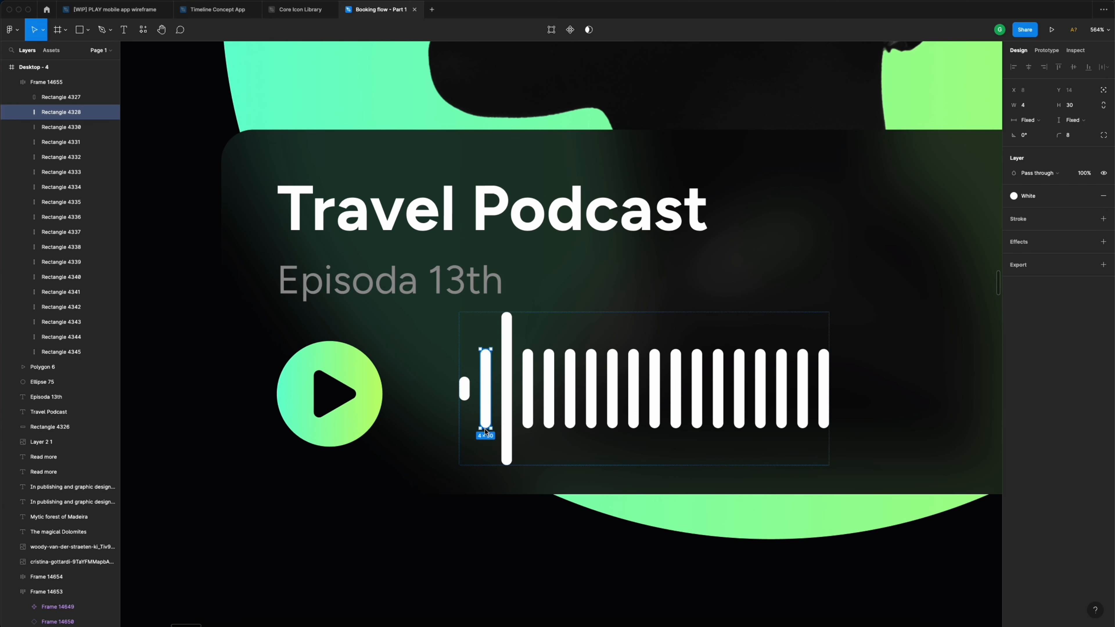
drag(485, 432, 487, 413)
- Reposition the short bar after the tall peak, removing the extra duplicated bars
key(super+d)
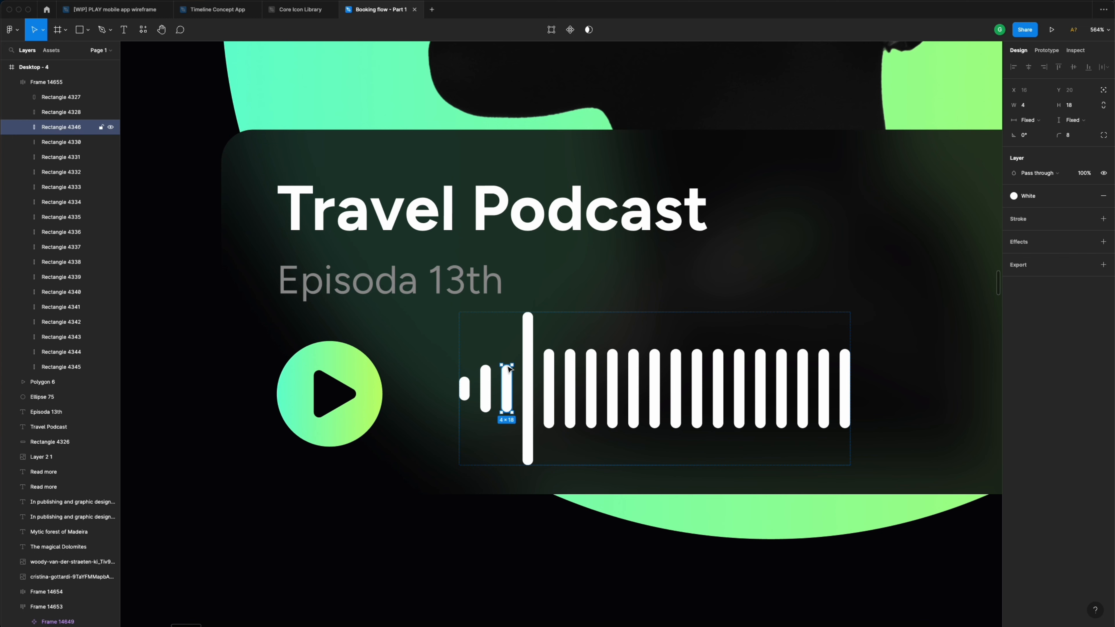
drag(508, 367, 511, 367)
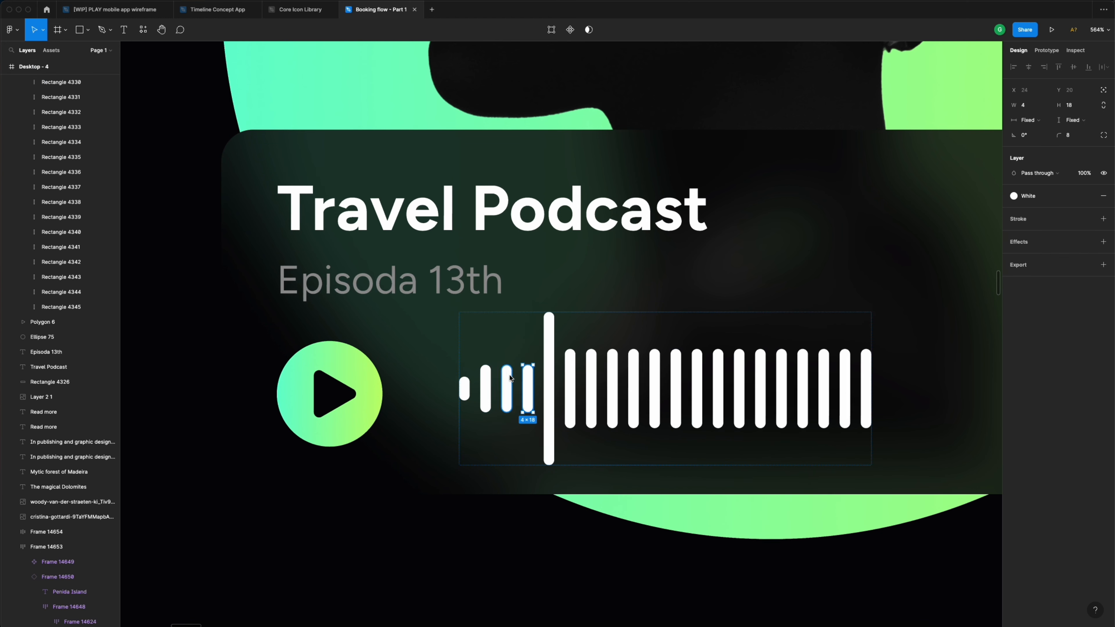
key(Delete)
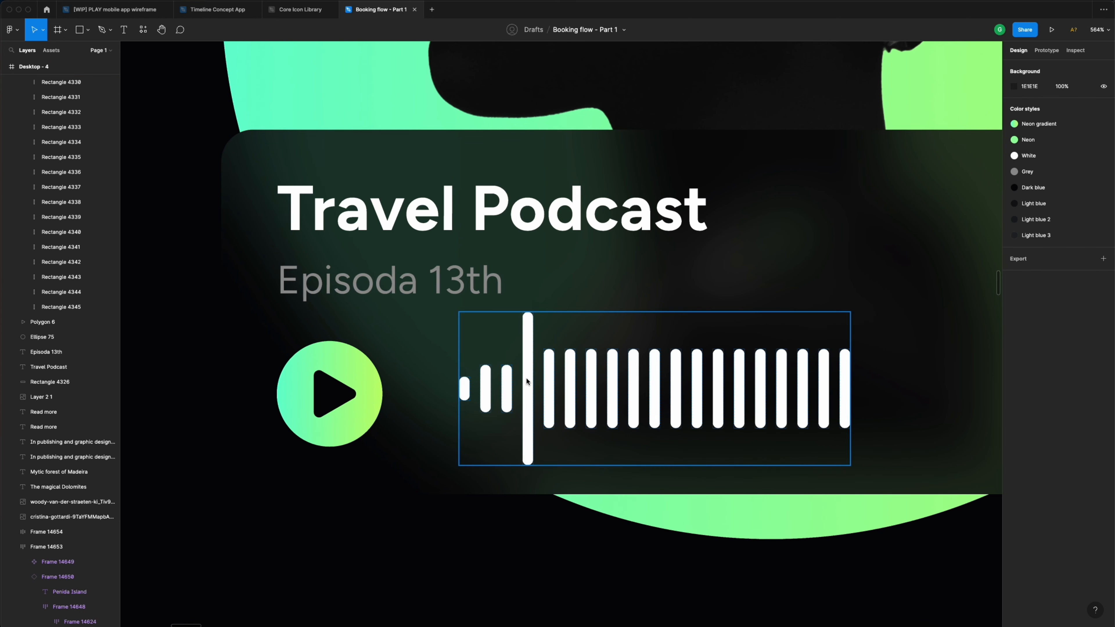
super+click(506, 380)
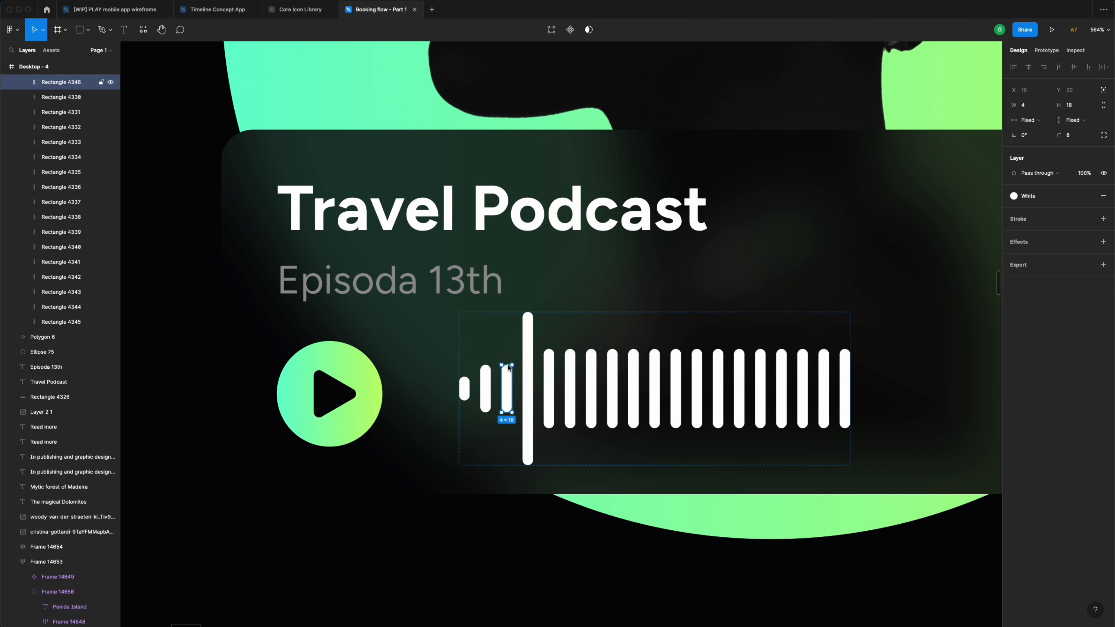
drag(508, 364, 509, 379)
key(super+d)
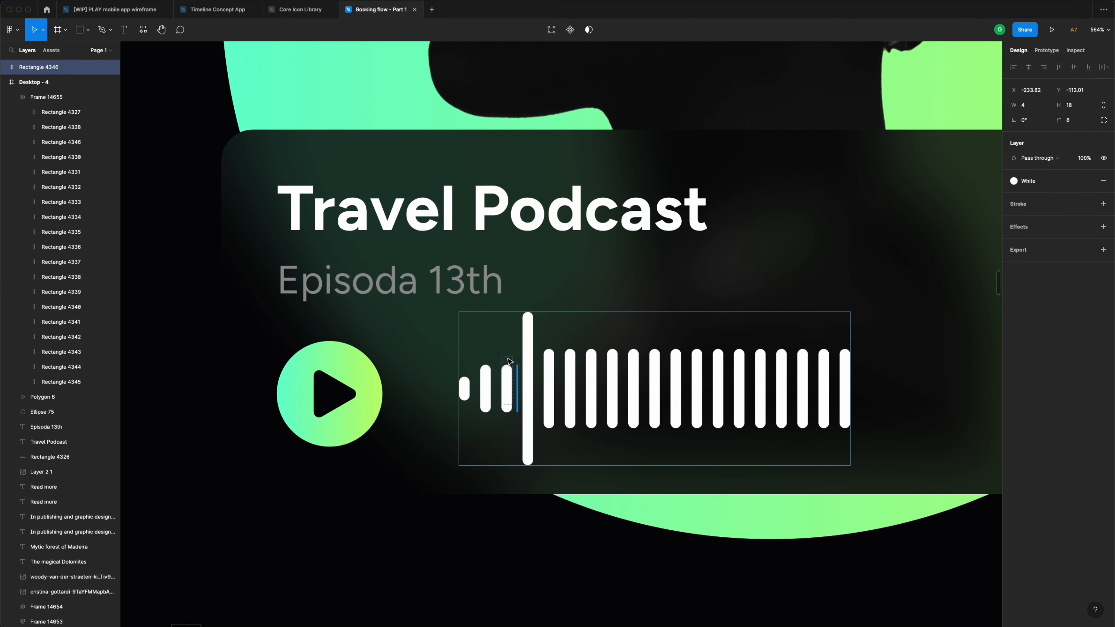
key(Delete)
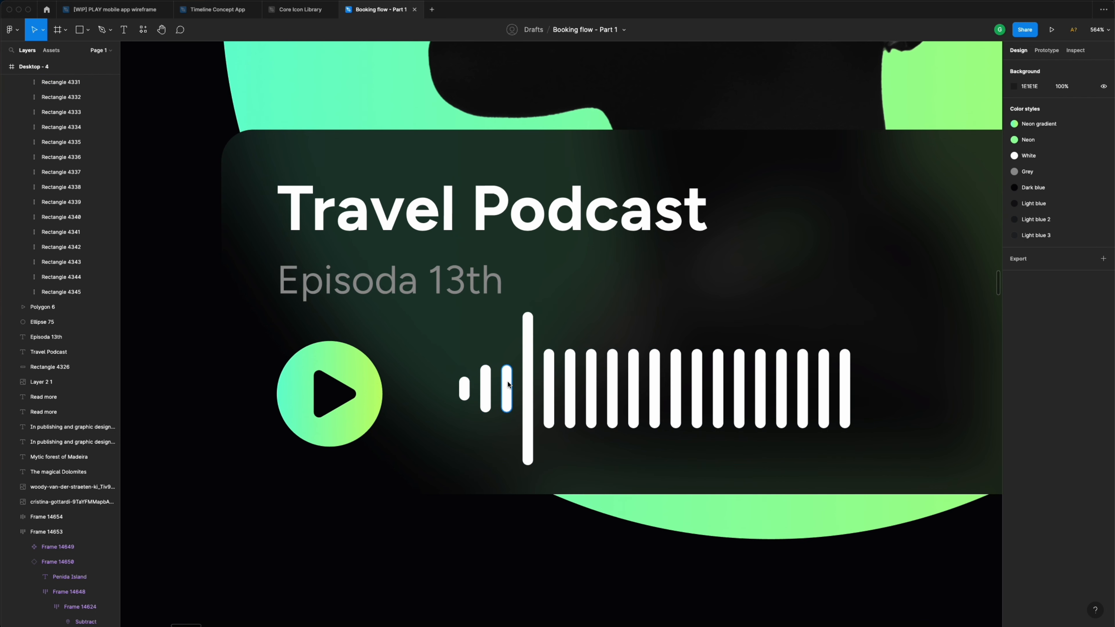
click(507, 378)
- Set the short bar's height to 26 and add a duplicate bar 34 high
click(1077, 109)
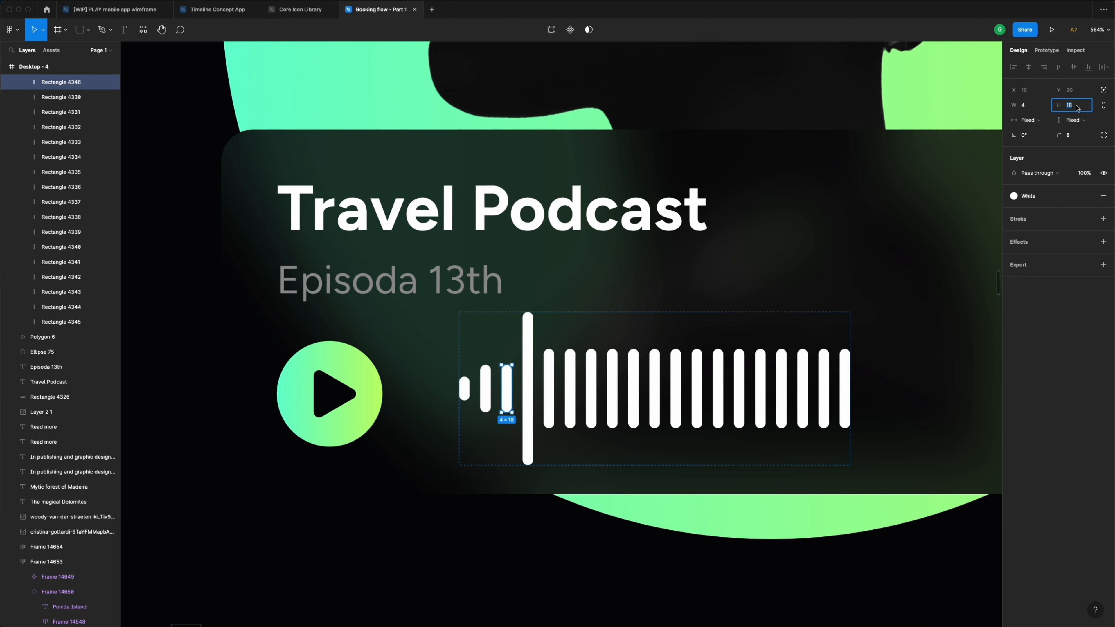
text(22)
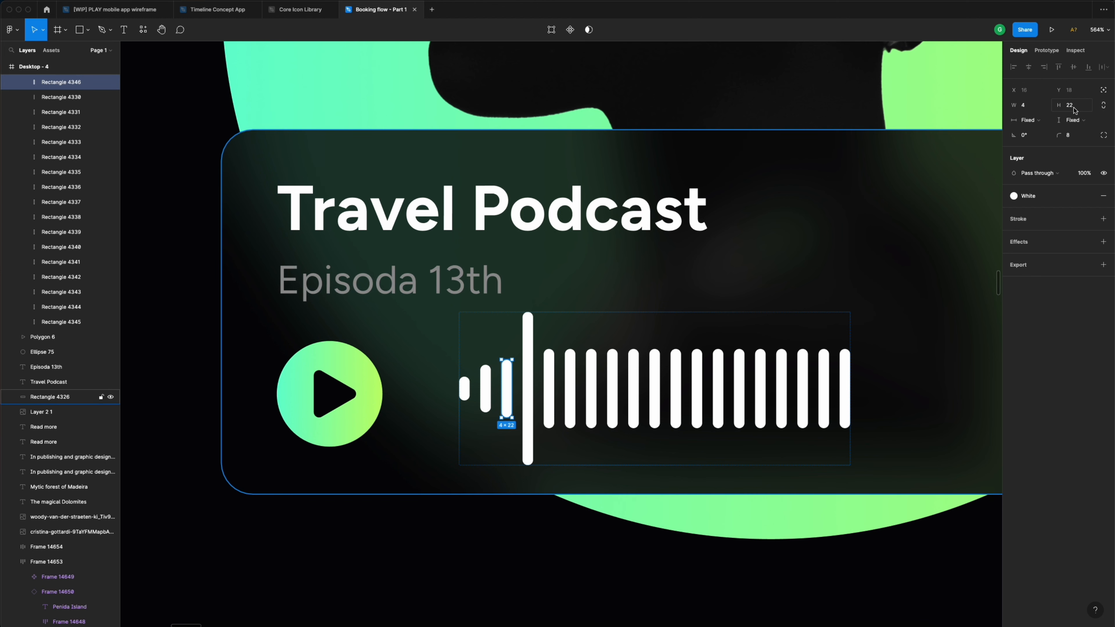
key(Return)
text(26)
key(Return)
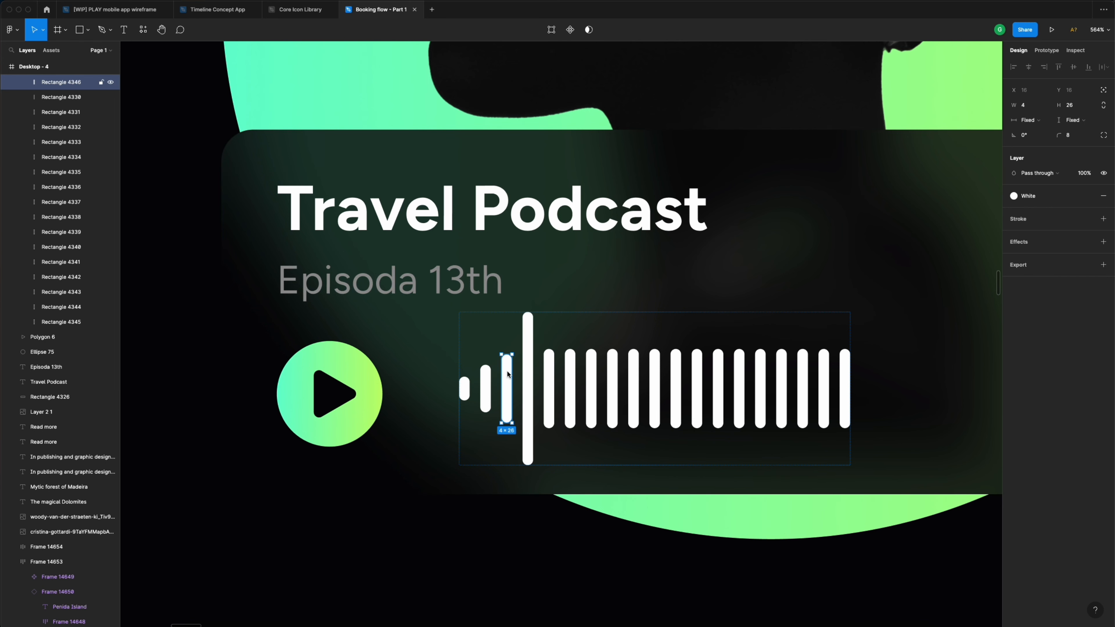
key(super+d)
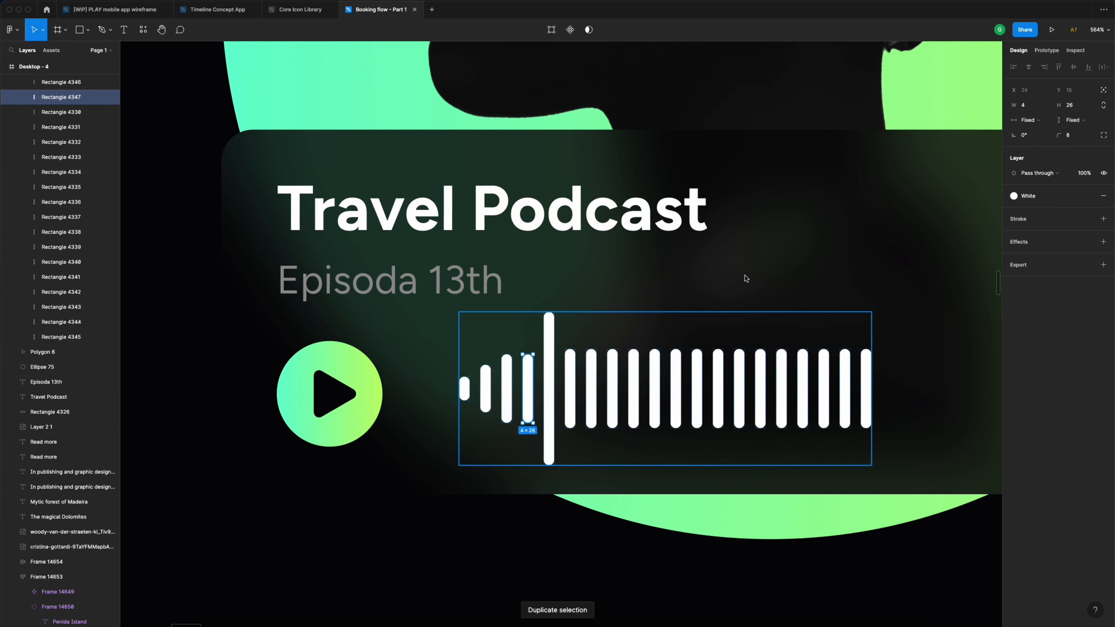
click(1085, 106)
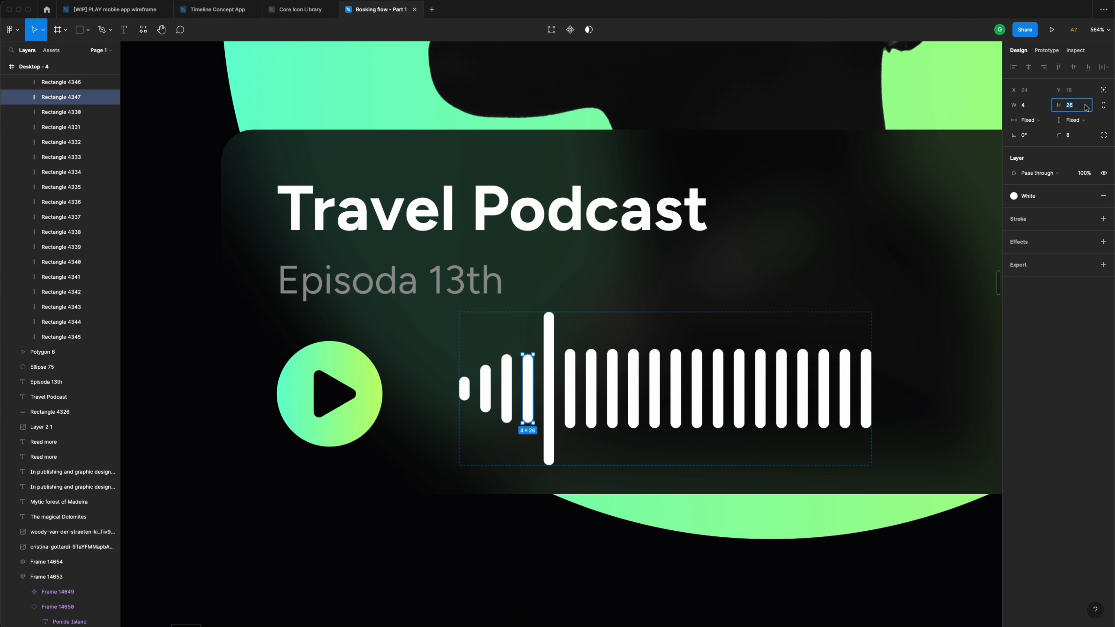
text(34)
key(Return)
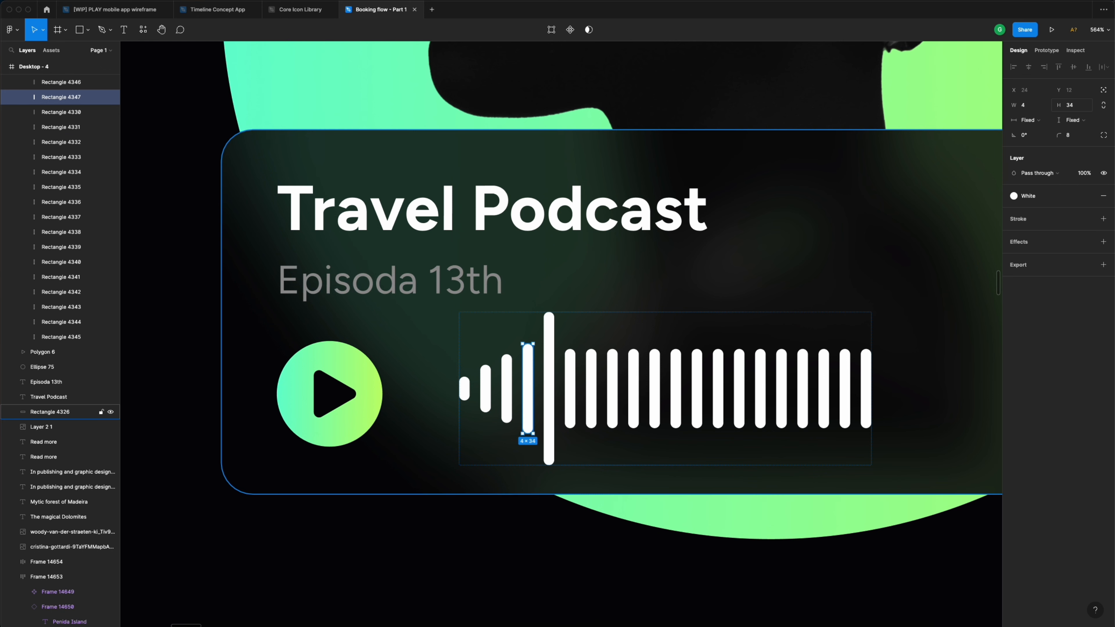
scroll(559, 376, right, 5)
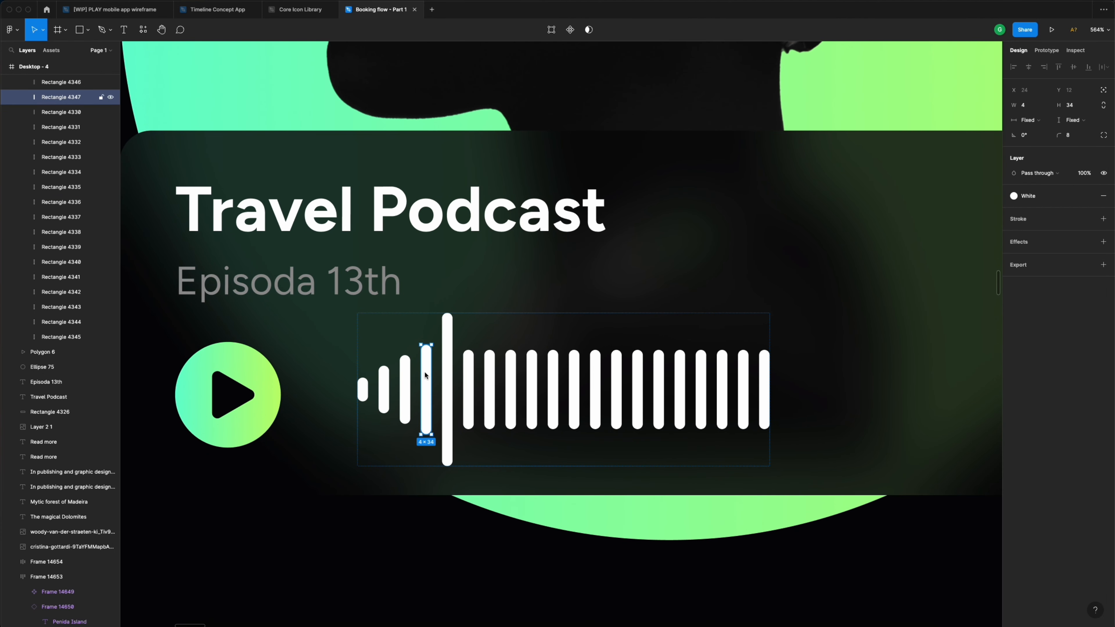
- Add a duplicate bar 42 high and set the following bar to 20
key(super+d)
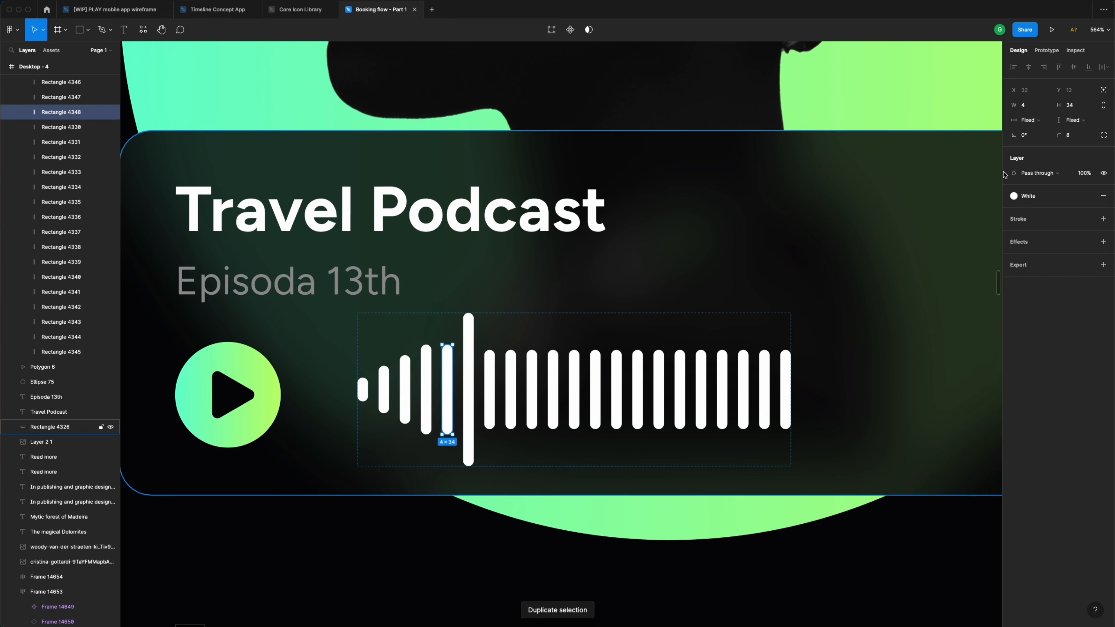
click(1082, 108)
text(42)
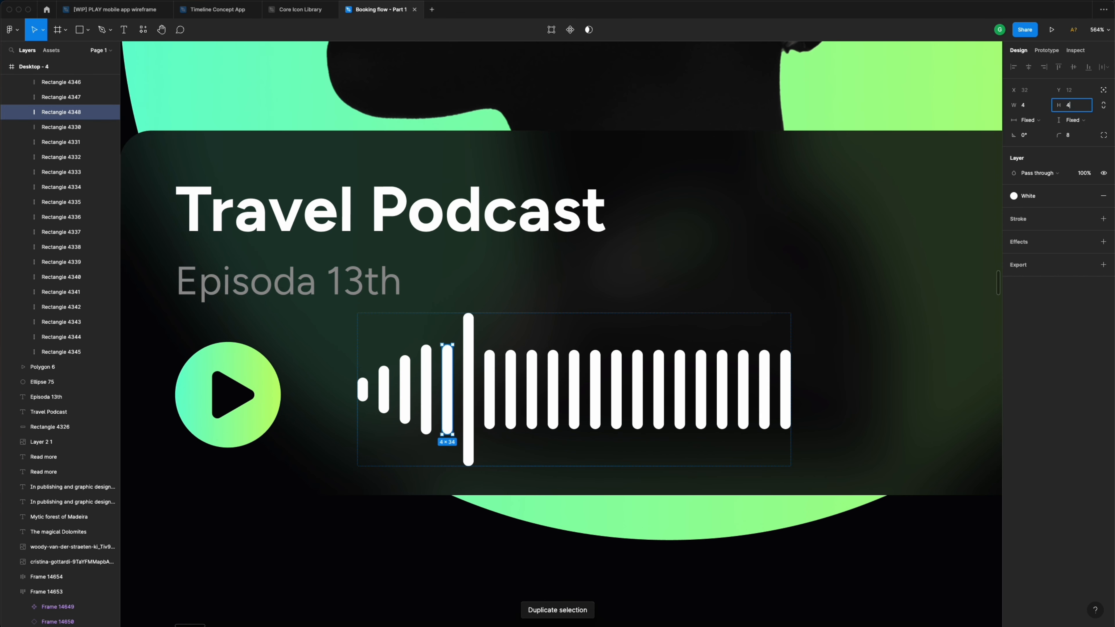
key(Return)
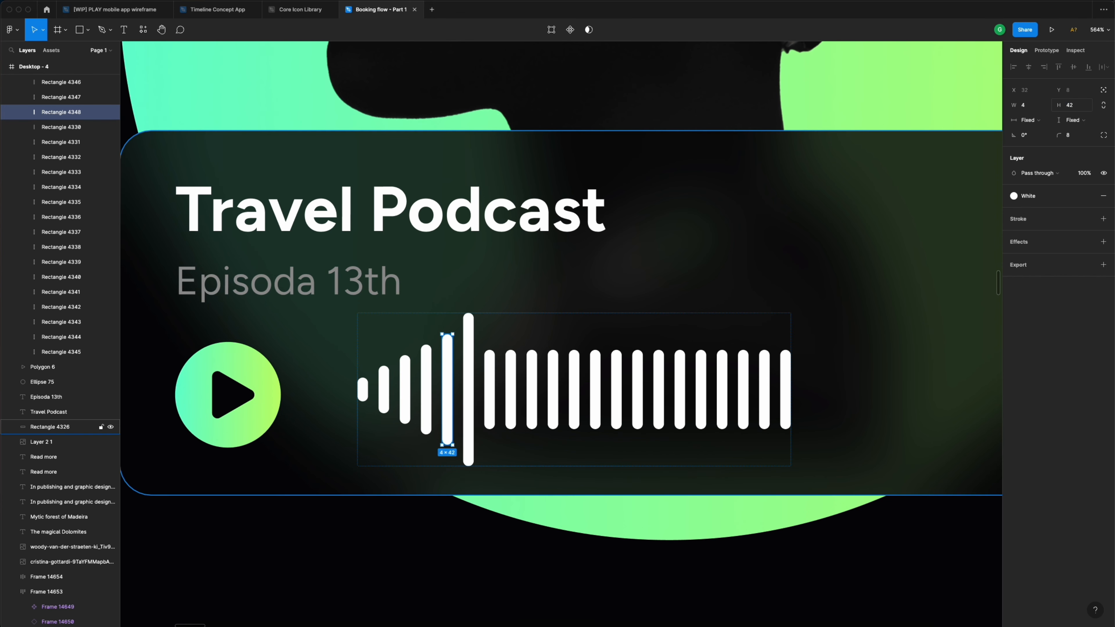
click(490, 369)
click(510, 368)
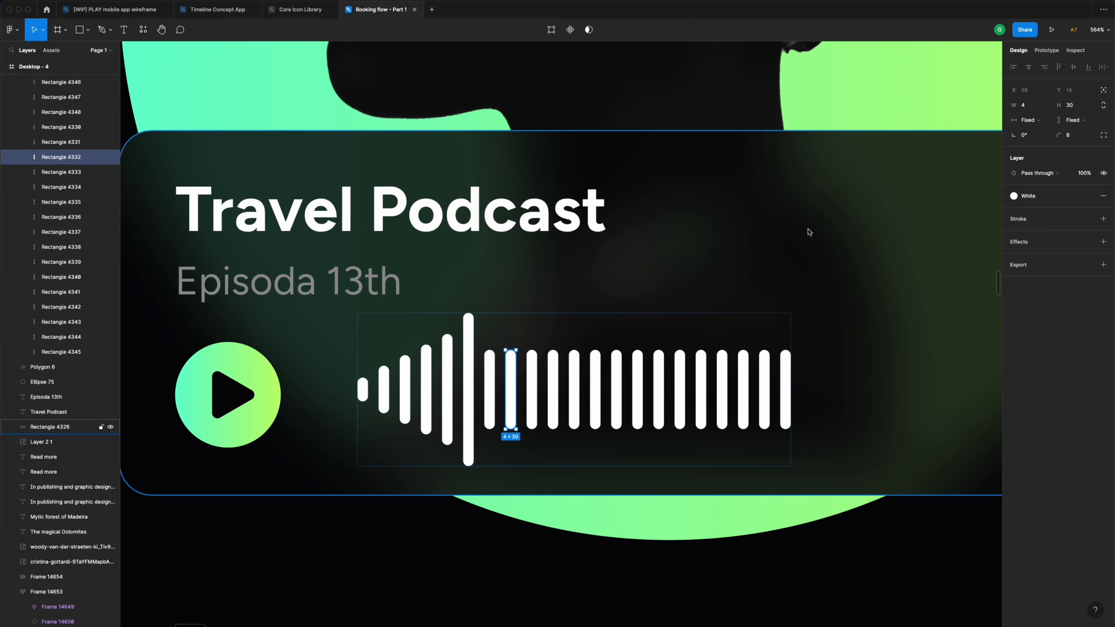
click(1076, 106)
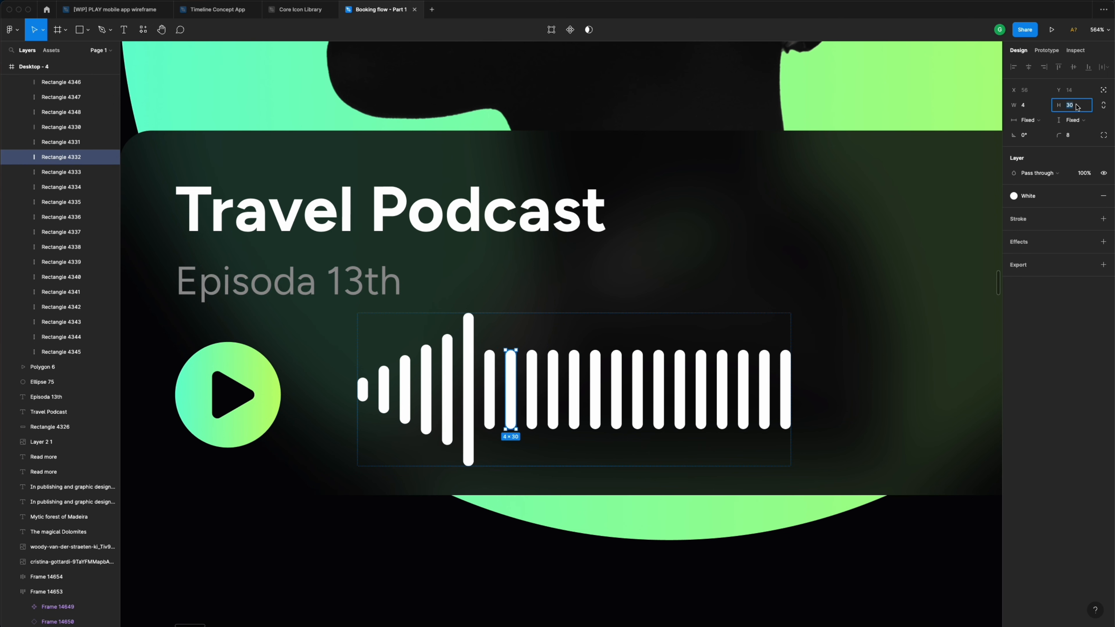
text(20)
key(Return)
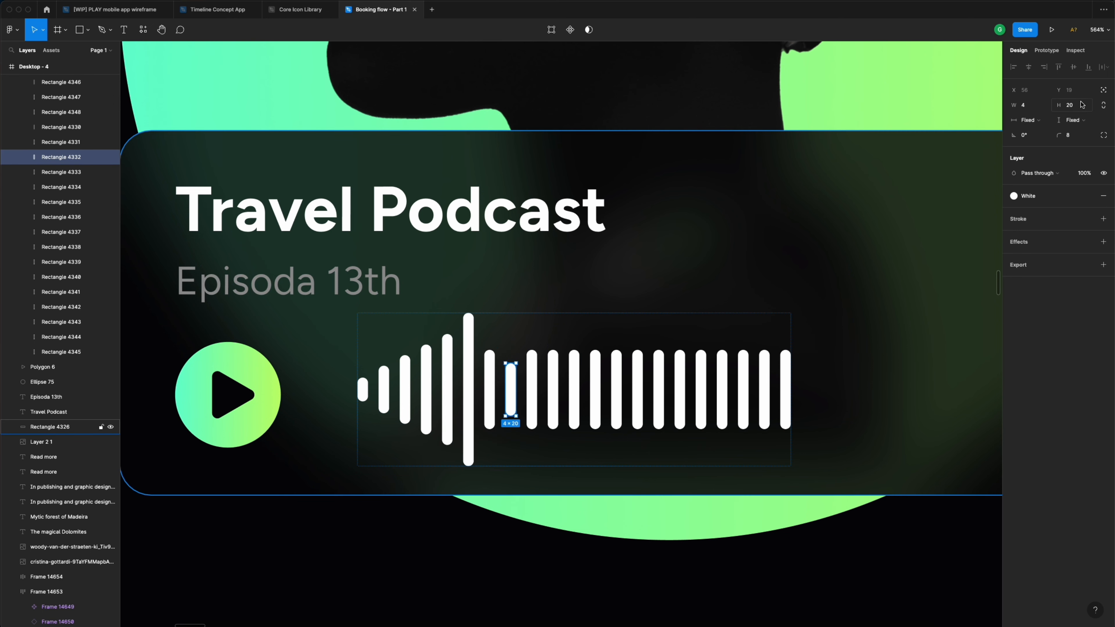
- Set the next two waveform bars to heights 16 and 12
click(530, 384)
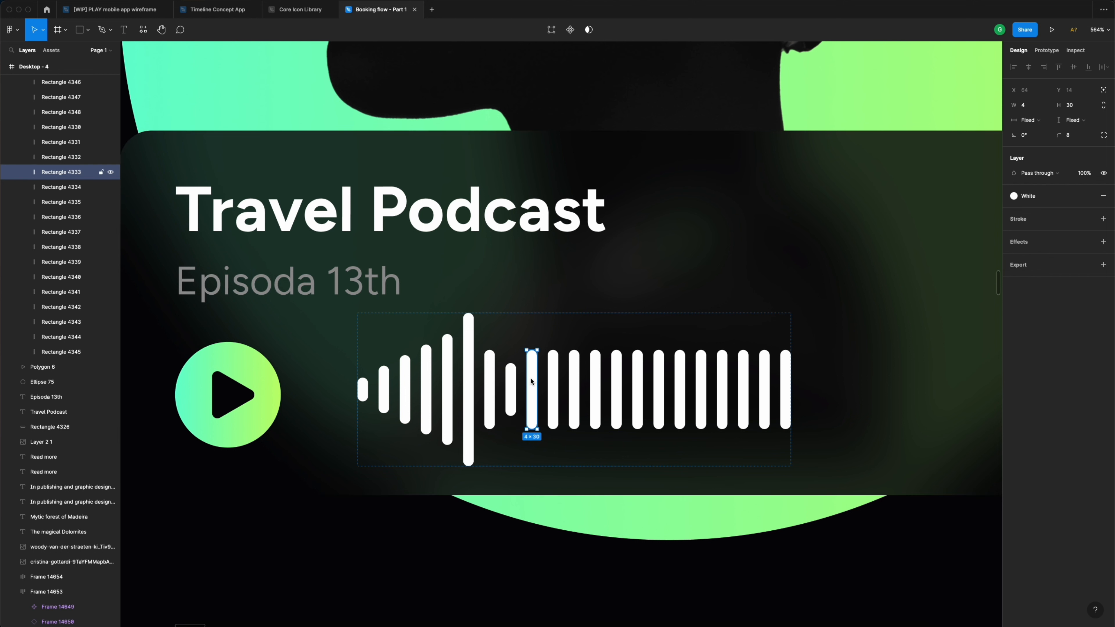
click(1081, 110)
text(16)
key(Return)
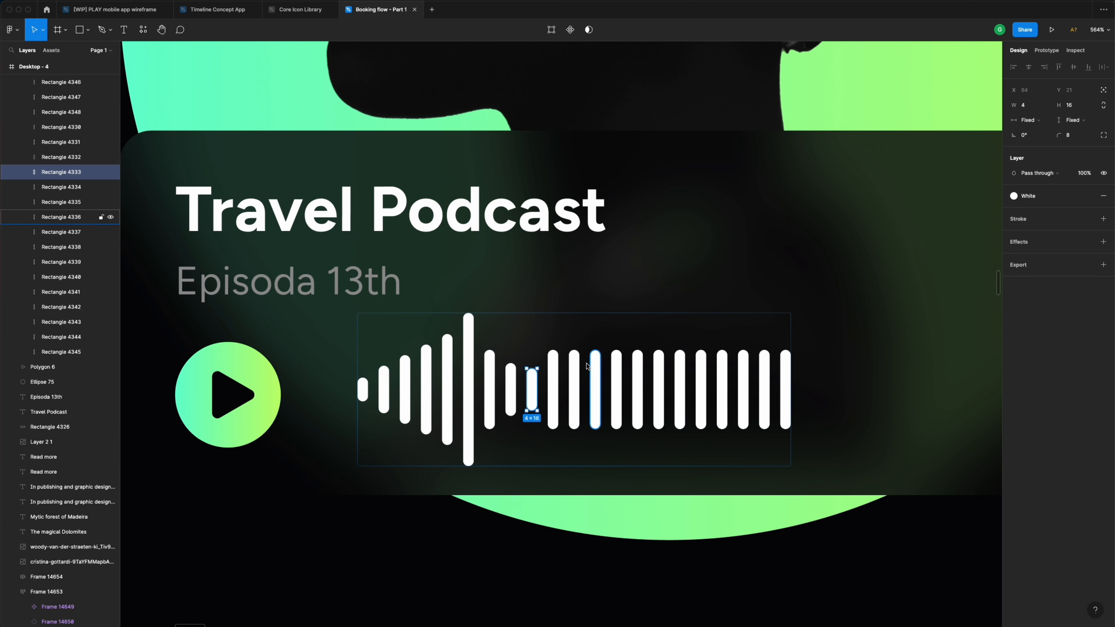
key(Tab)
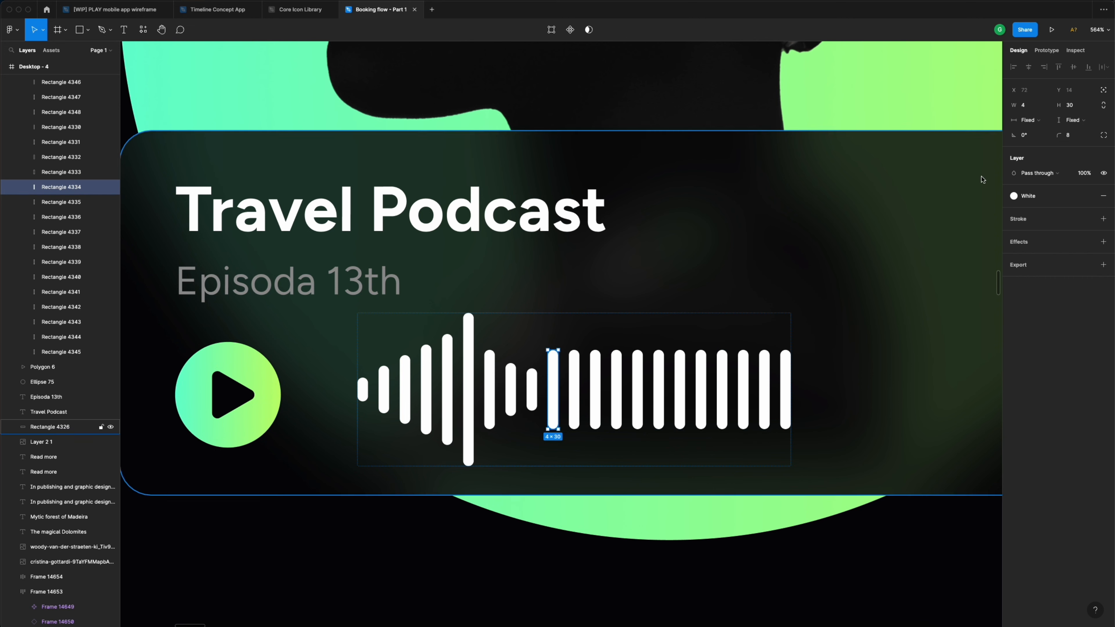
click(1082, 109)
text(12)
key(Return)
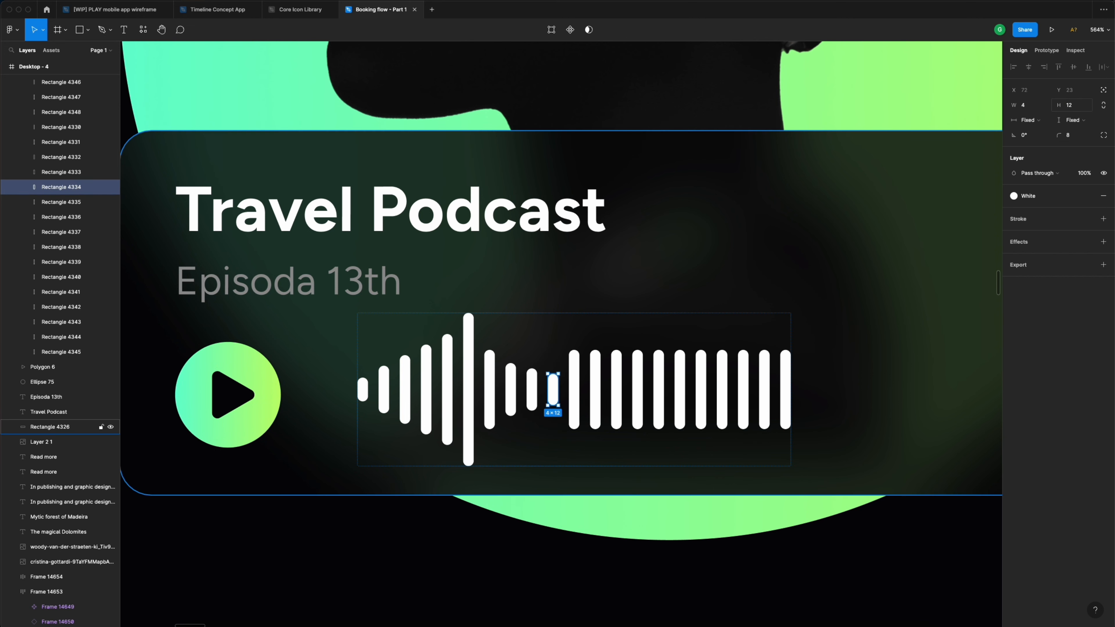
key(Tab)
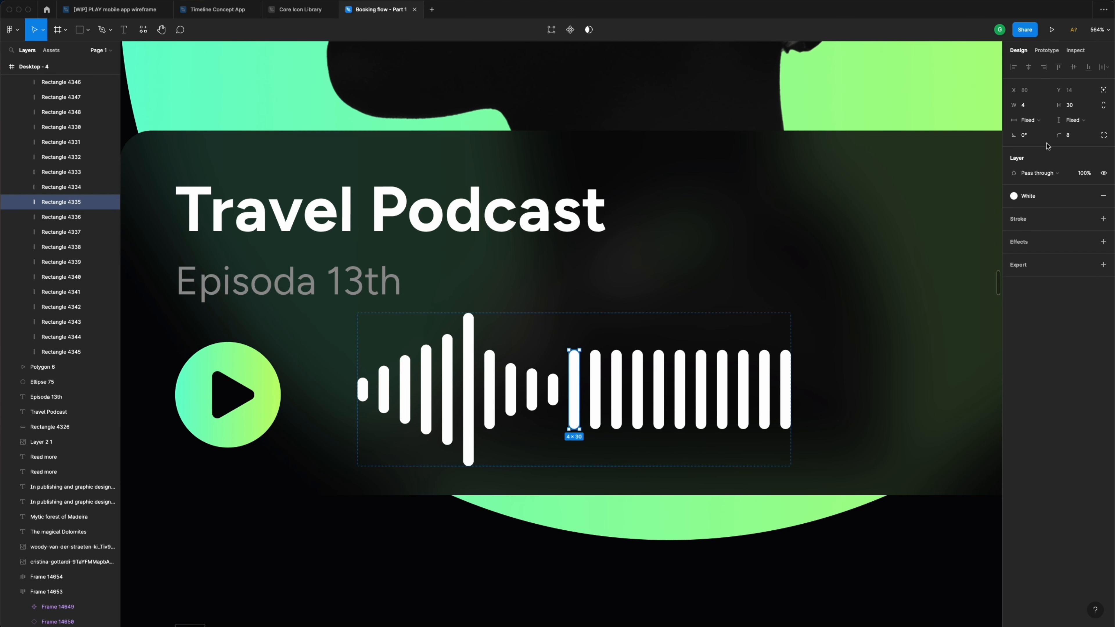
- Set the next three waveform bars to heights 8, 40 and 48
click(1075, 109)
text(8)
key(Return)
click(617, 387)
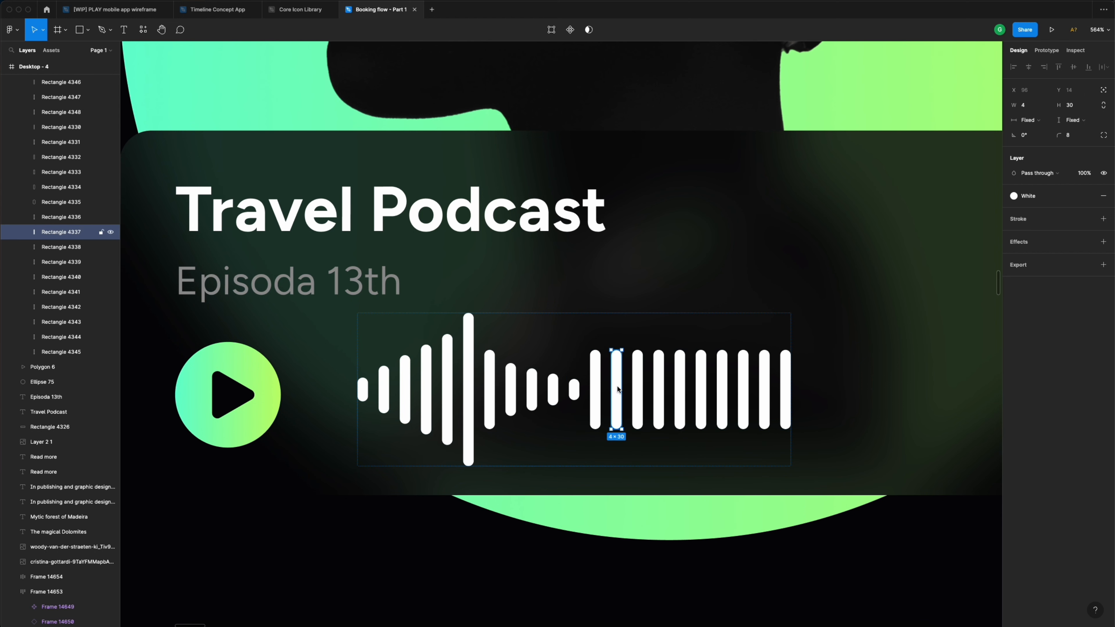
click(1086, 104)
text(40)
key(Return)
click(639, 369)
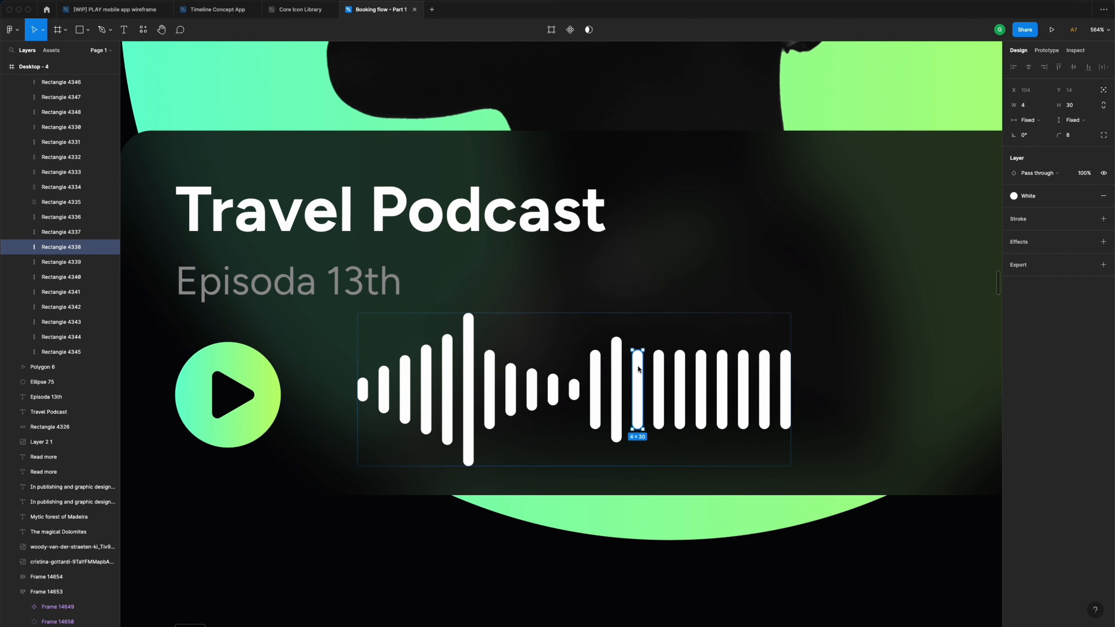
click(1081, 107)
text(48)
key(Return)
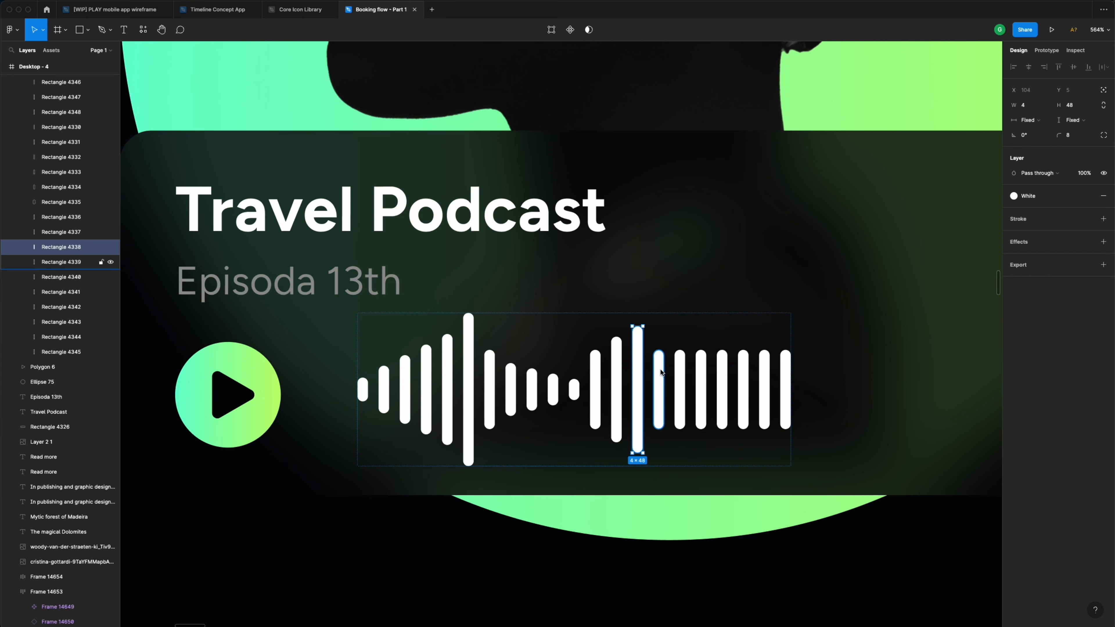
- Set the following bars to 56 for the peak, then 38 and 24
click(658, 386)
click(1081, 106)
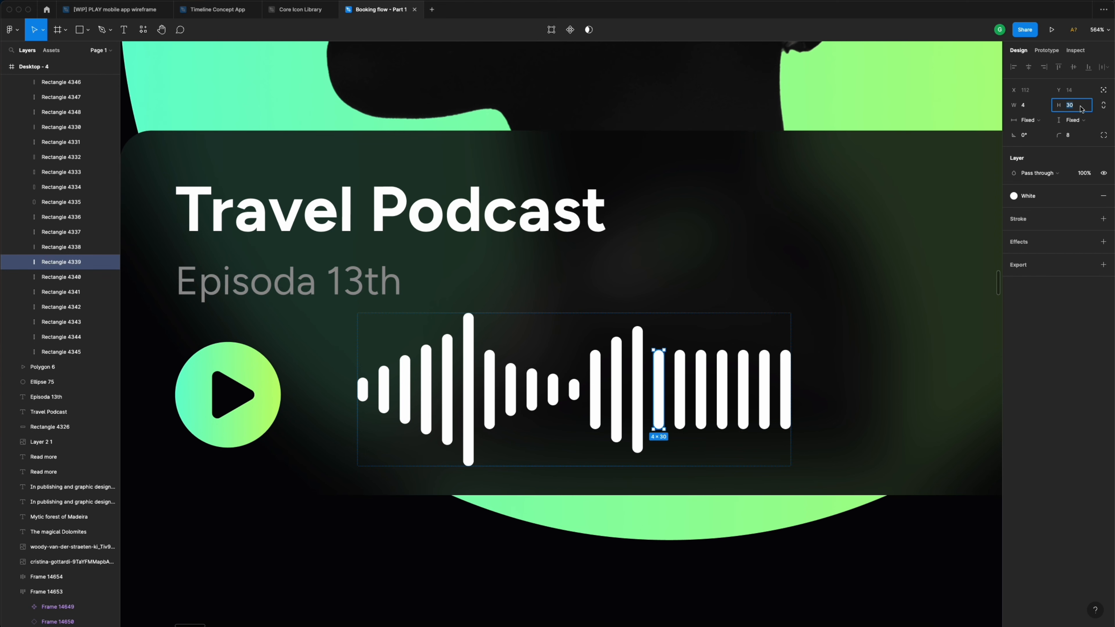
text(56)
key(Return)
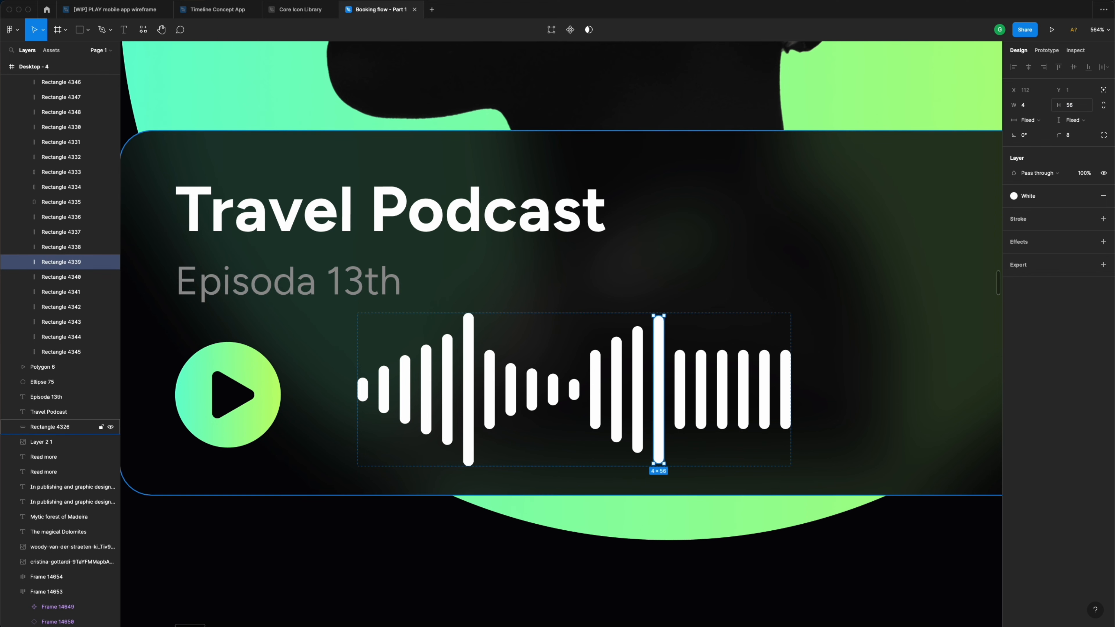
click(681, 374)
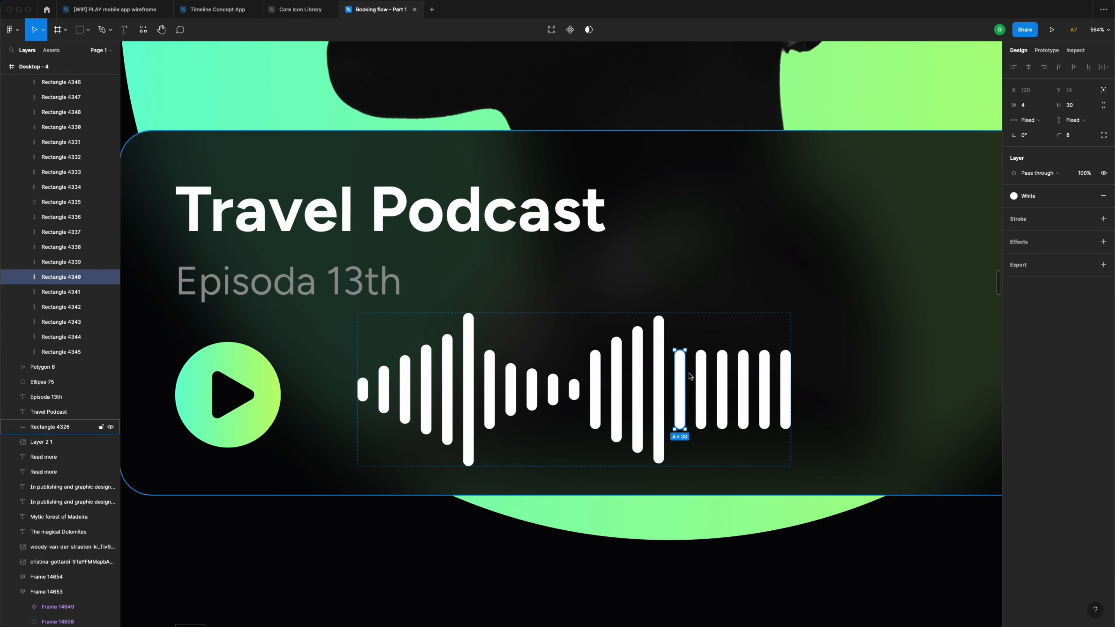
click(1084, 108)
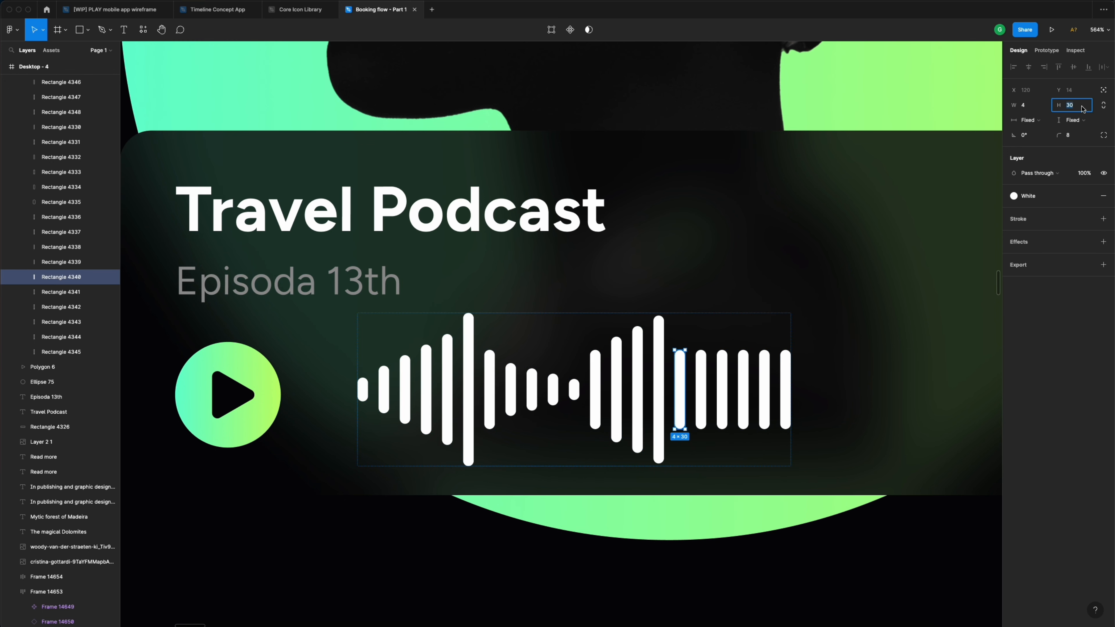
text(38)
key(Return)
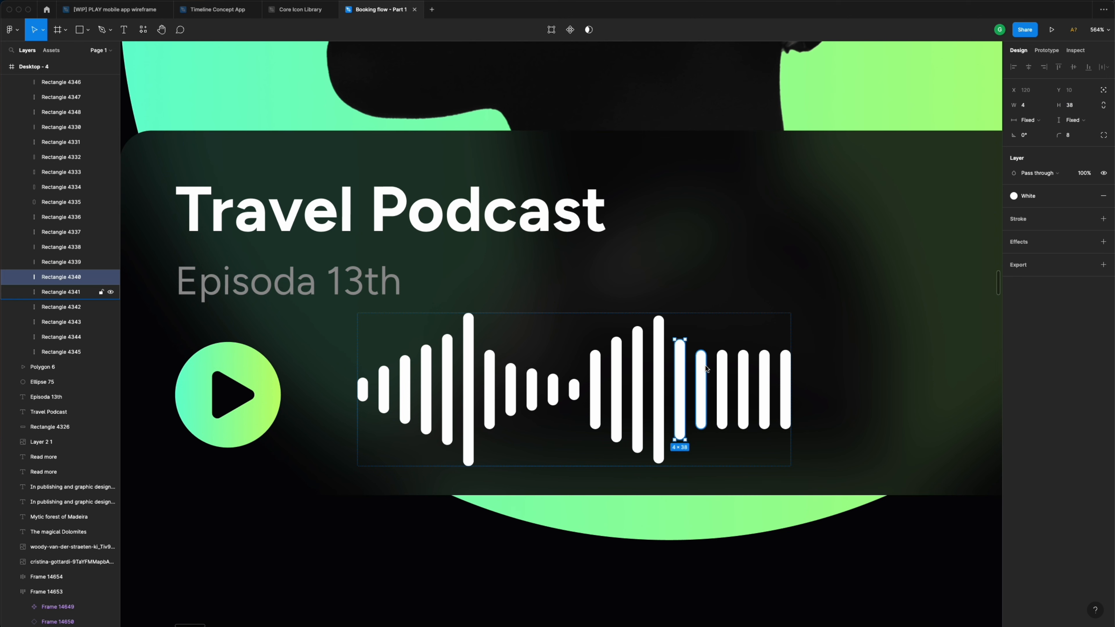
click(723, 366)
click(1082, 108)
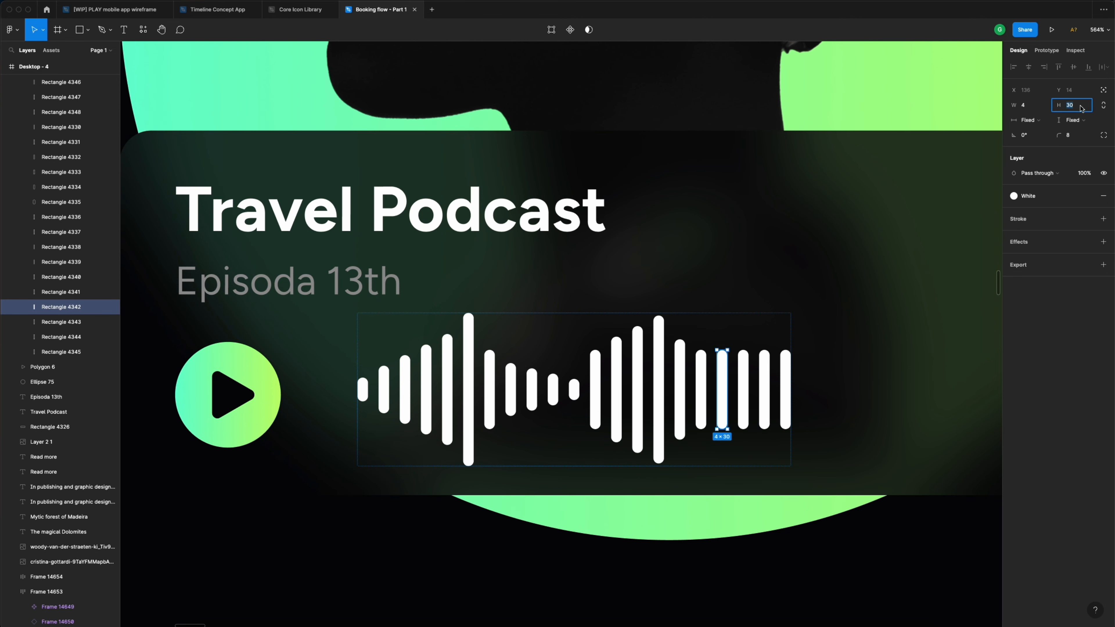
text(24)
key(Return)
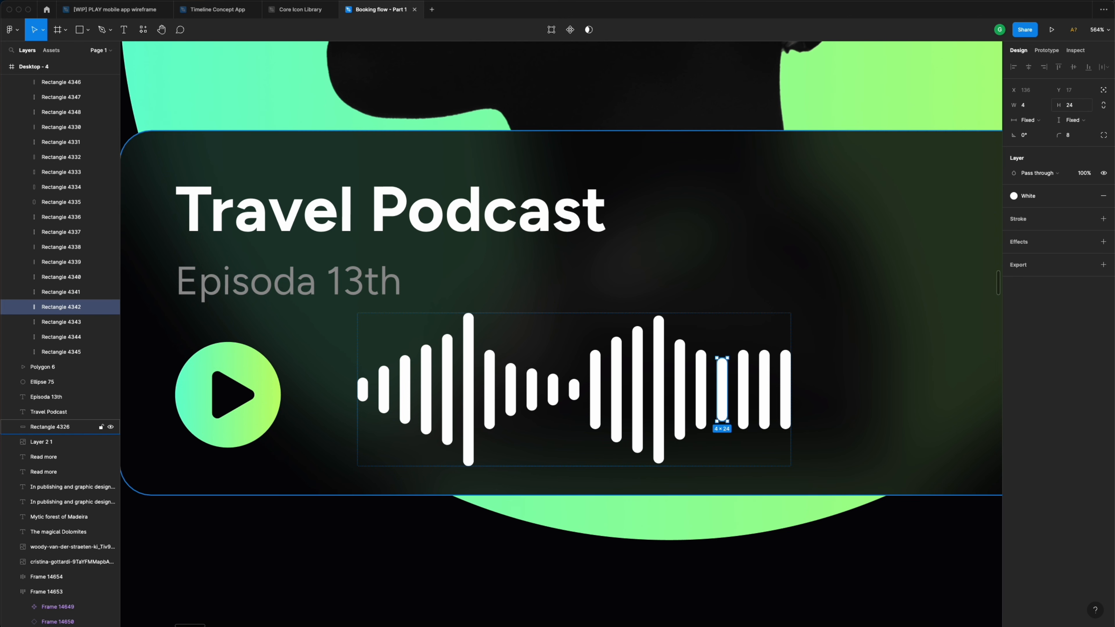
- Leave the next bar at 30, set one to 10, and shrink the last to a 4×4 dot
click(743, 387)
click(1074, 108)
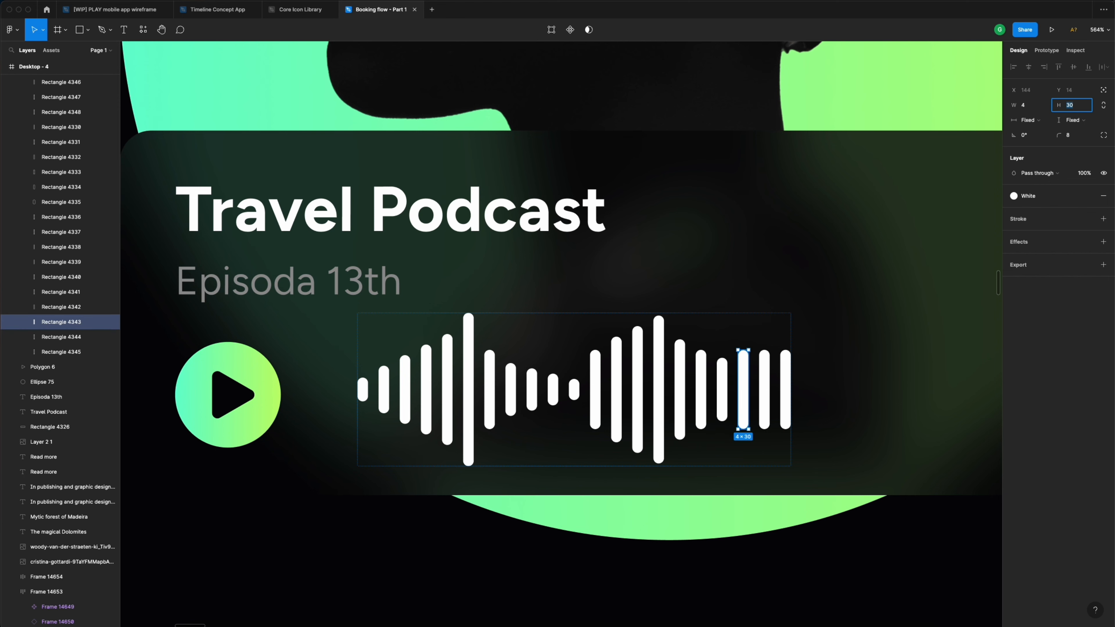
key(Escape)
click(765, 390)
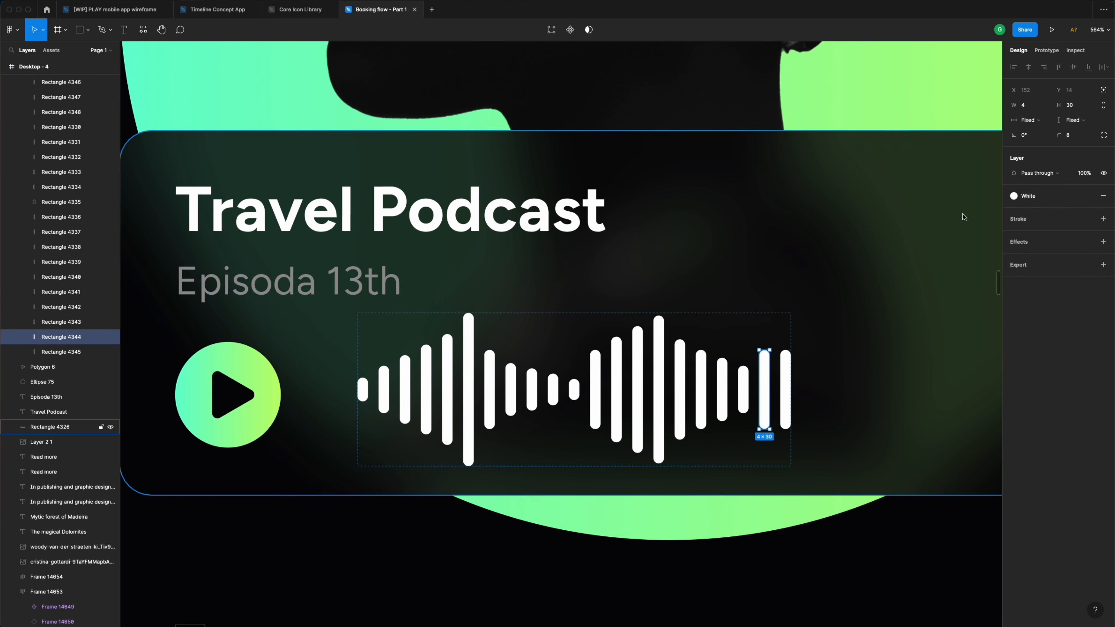
click(1085, 109)
key(Return)
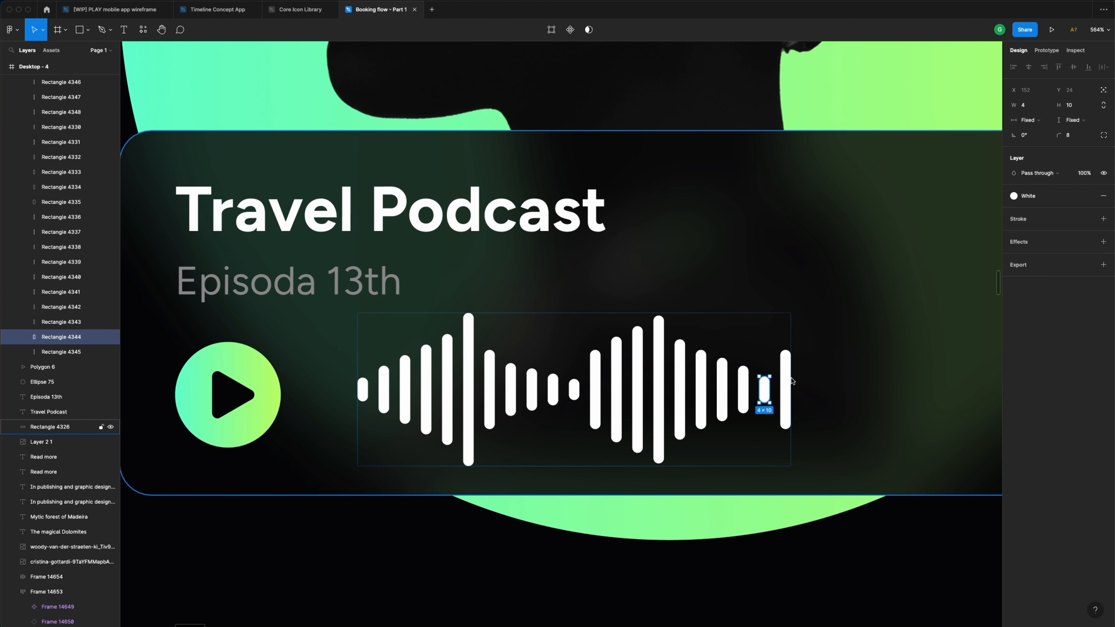
click(786, 389)
click(1083, 109)
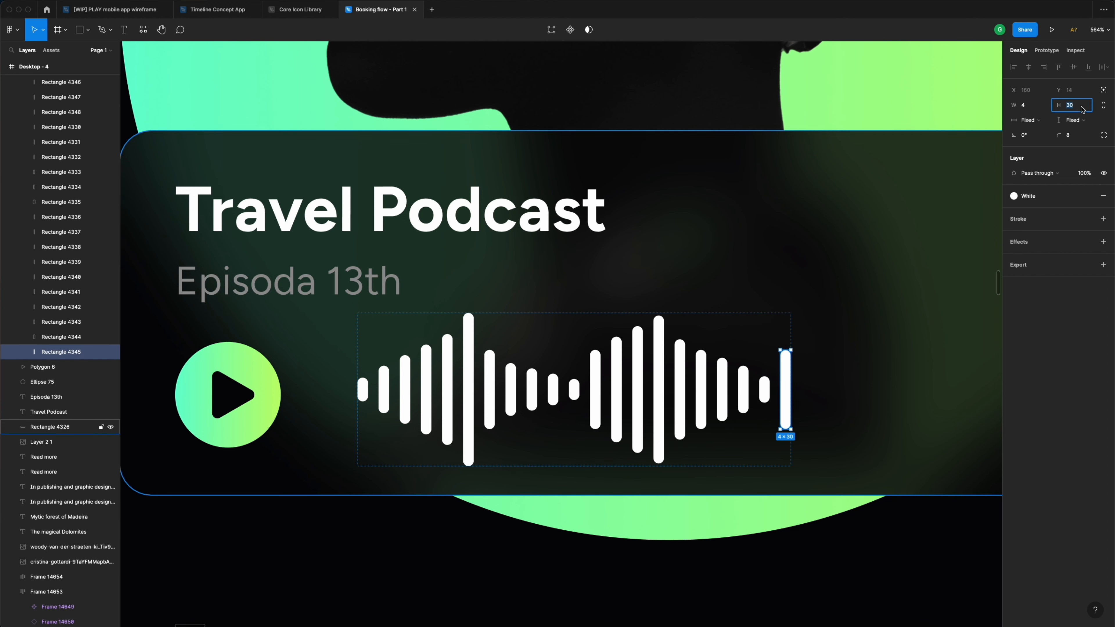
text(4)
key(Return)
scroll(861, 220, down, 5)
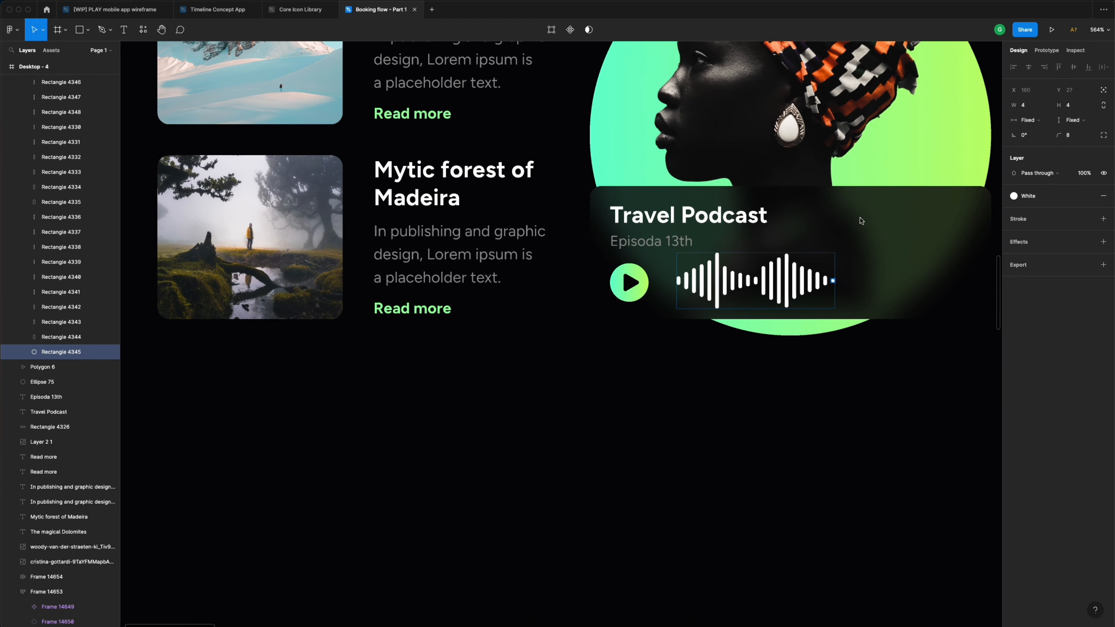
scroll(861, 220, right, 4)
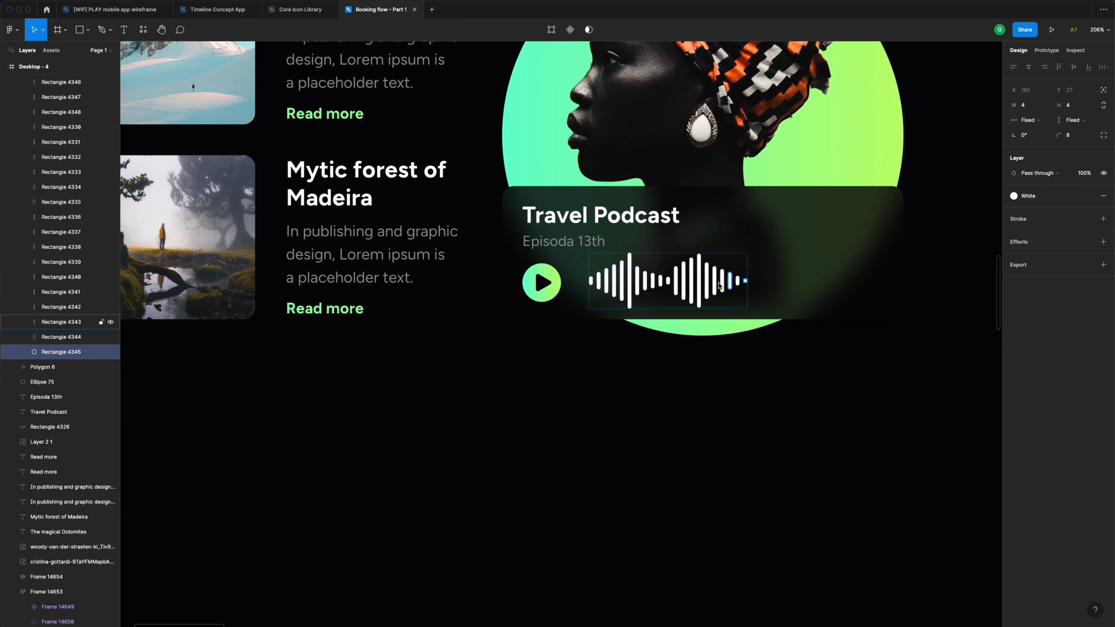
scroll(719, 286, up, 5)
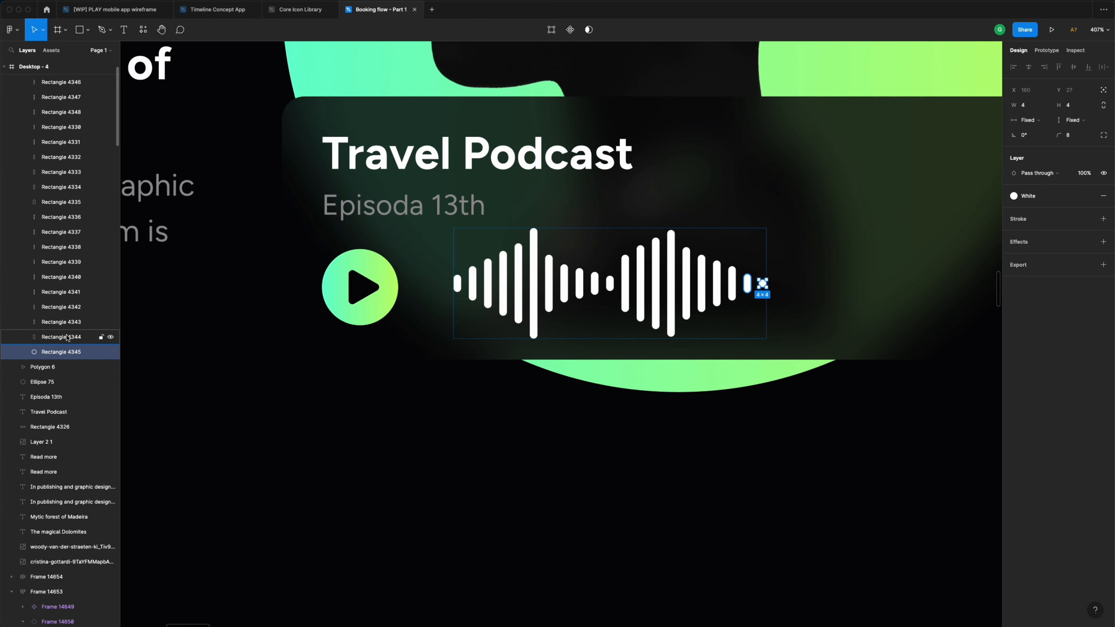
scroll(71, 352, up, 3)
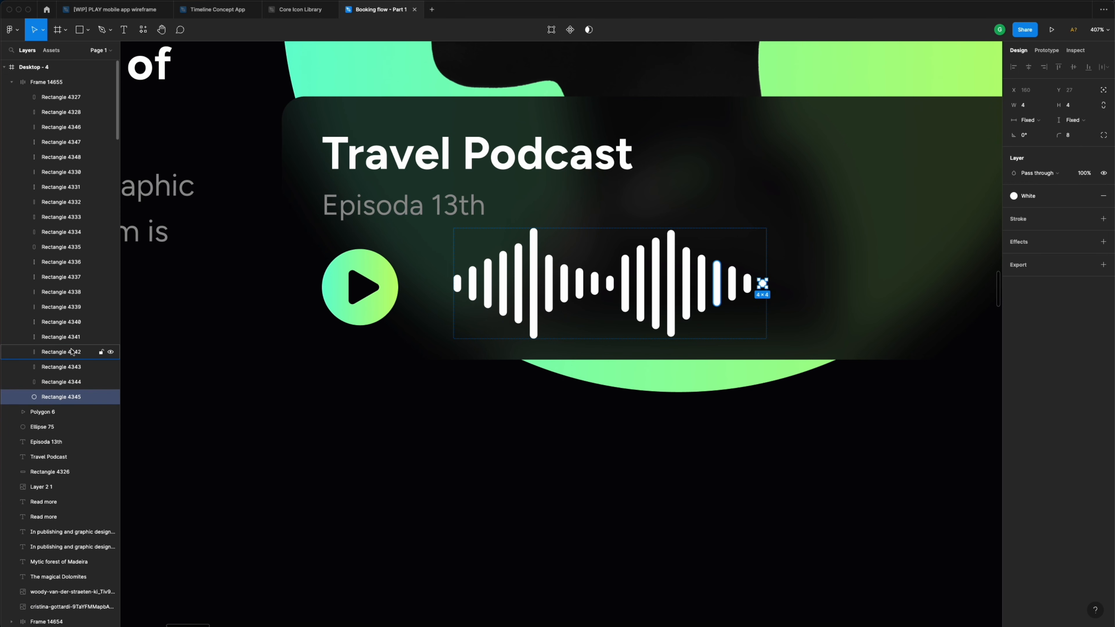
shift+click(66, 97)
scroll(719, 294, right, 3)
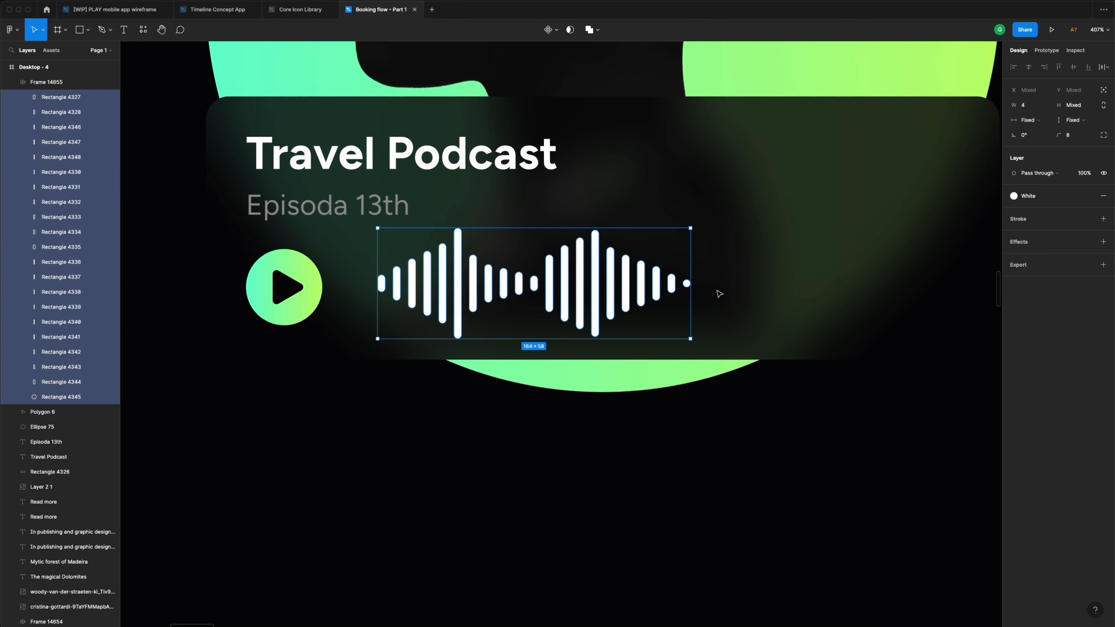
scroll(719, 293, right, 1)
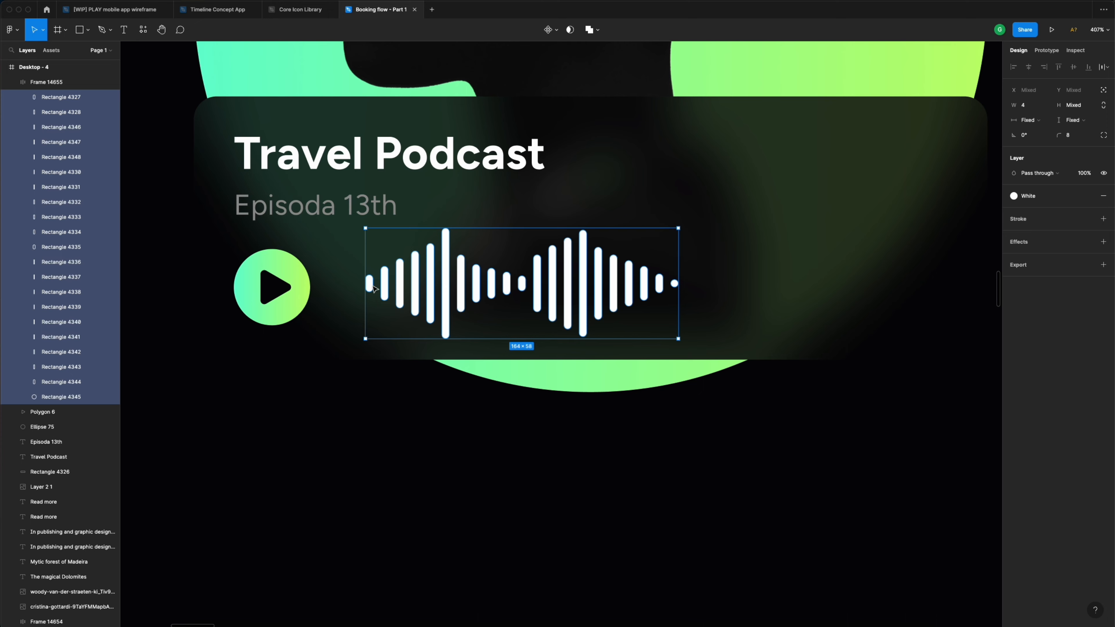
key(super+d)
scroll(712, 302, down, 5)
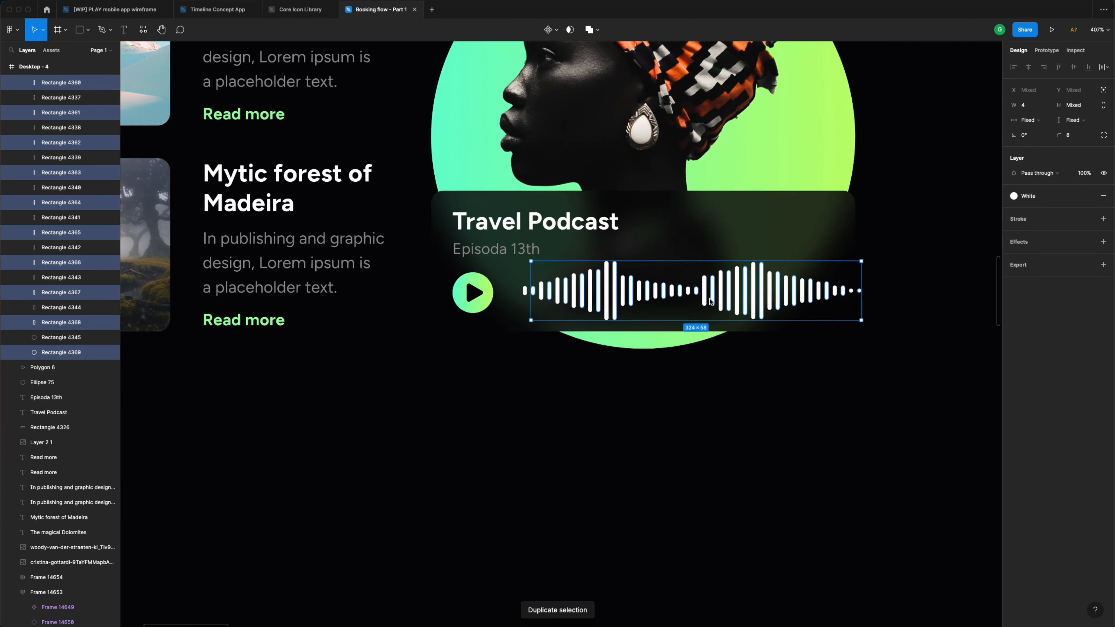
scroll(712, 302, down, 5)
click(753, 289)
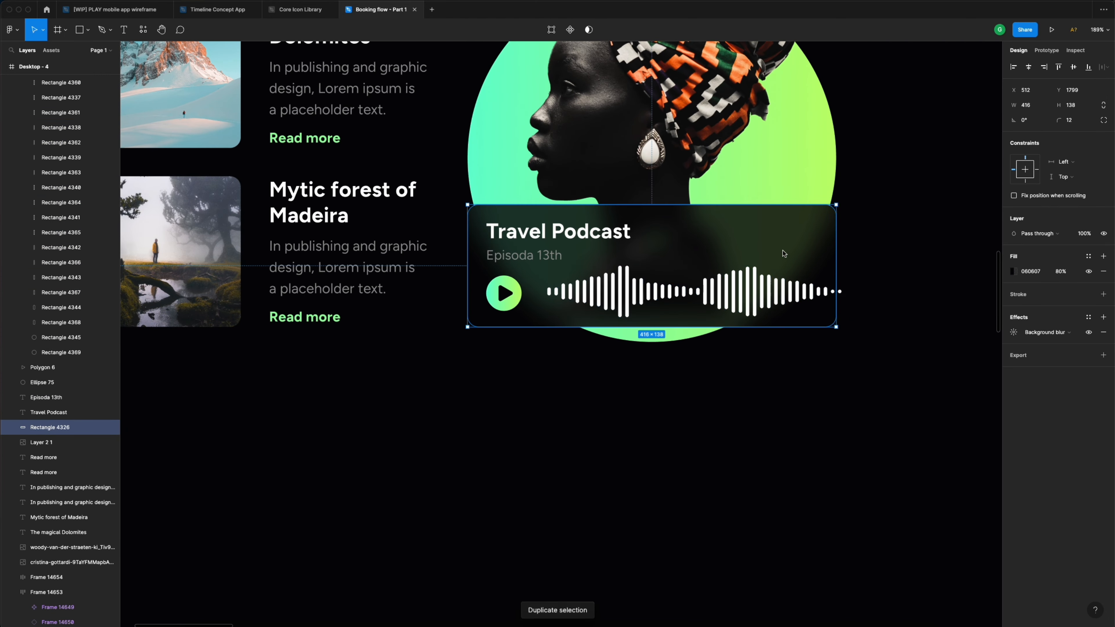
click(753, 289)
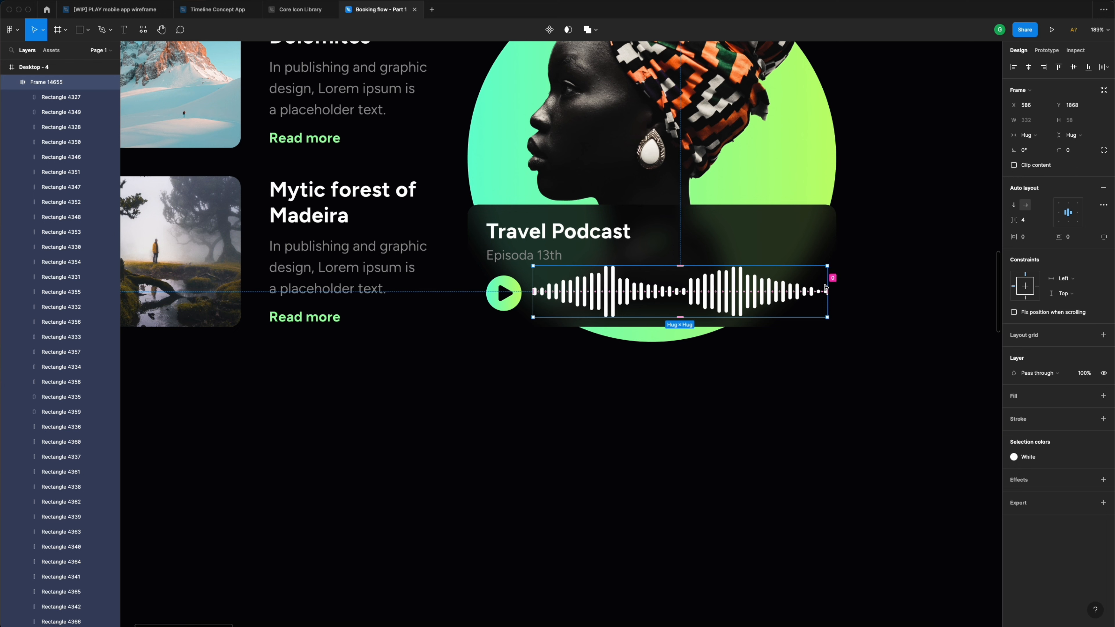
- Select five waveform bars together and delete them
click(741, 289)
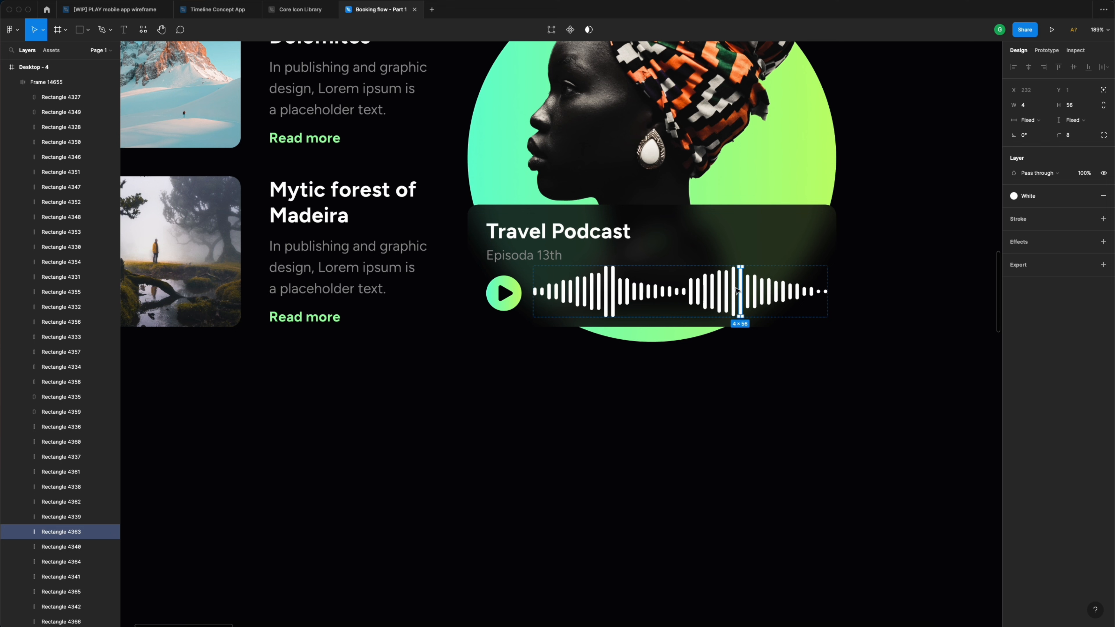
shift+click(734, 290)
shift+click(718, 291)
shift+click(712, 292)
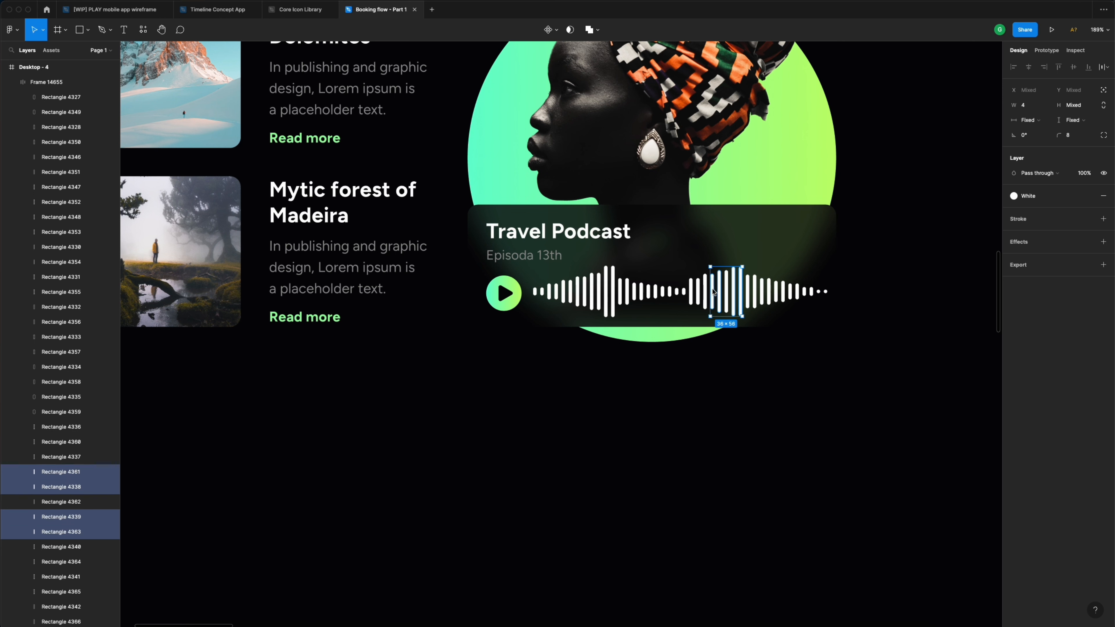
shift+click(705, 290)
key(Delete)
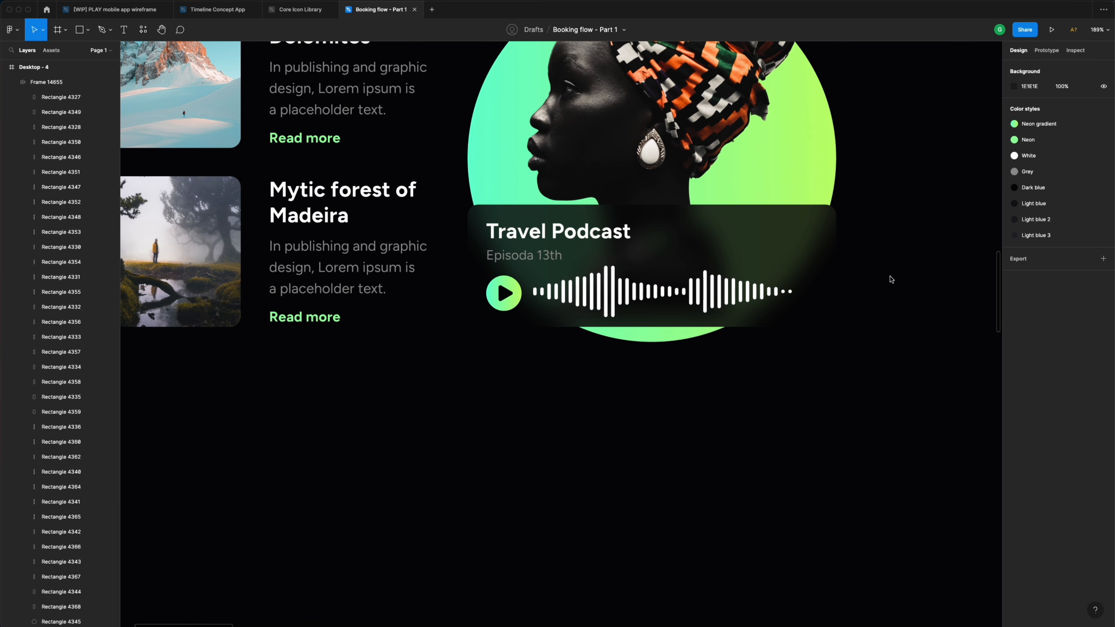
- Set the waveform frame's gap between bars to 5, after first trying 8
click(747, 293)
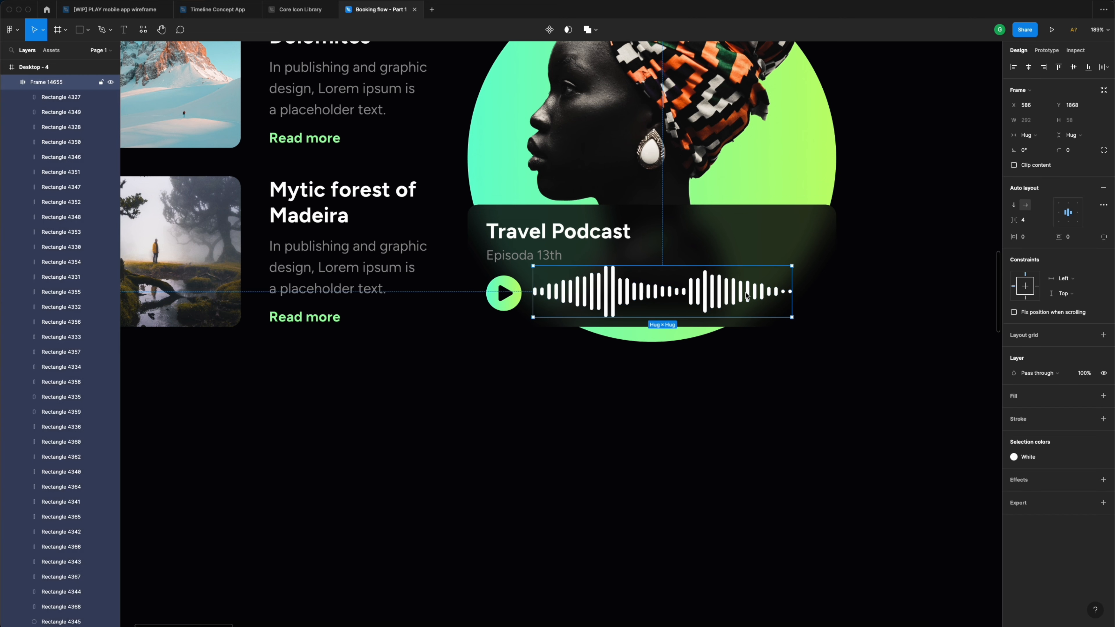
click(1034, 224)
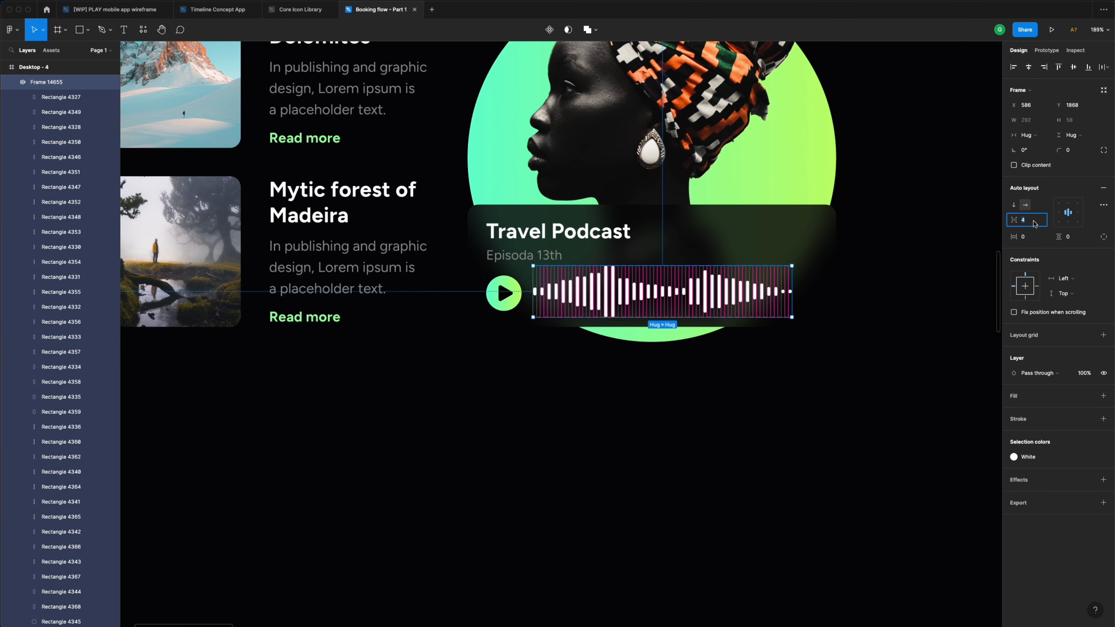
text(8)
key(Return)
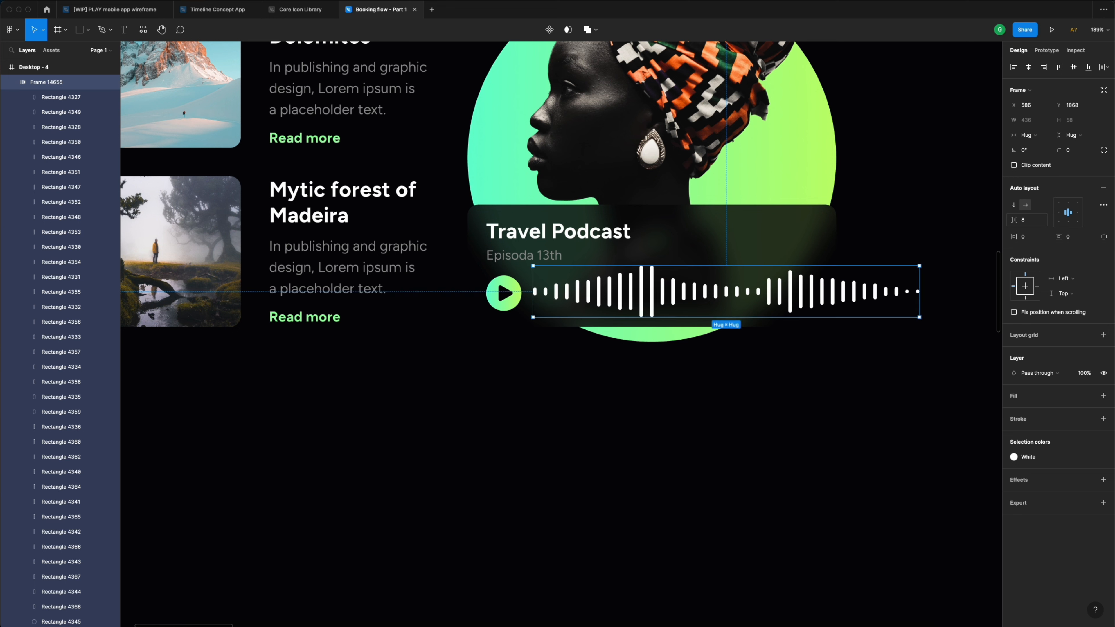
click(1033, 224)
text(5)
key(Return)
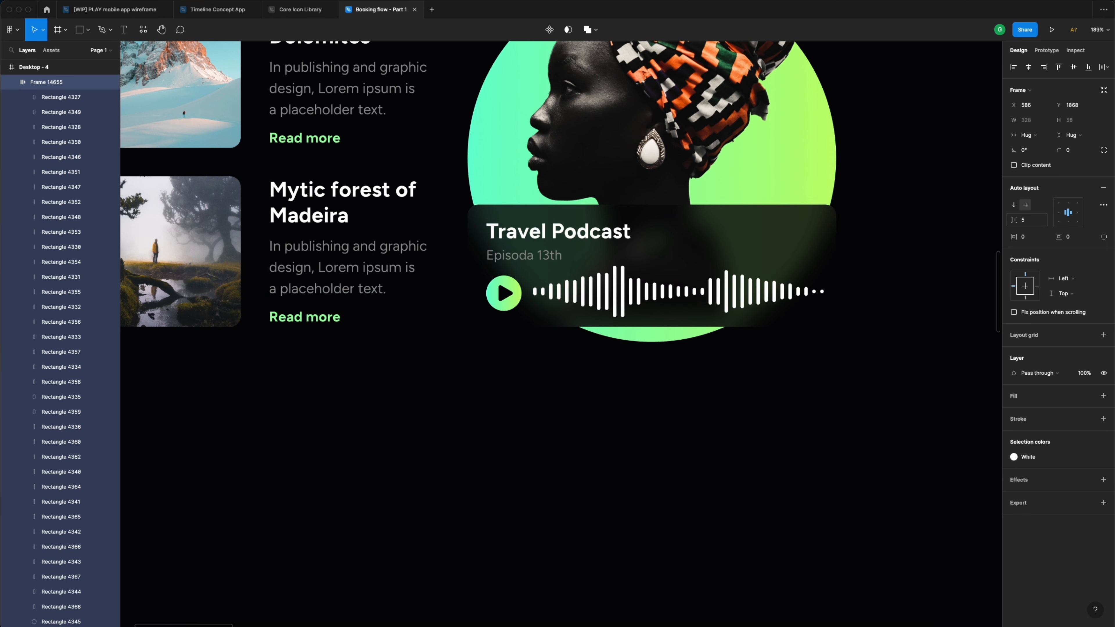
click(867, 270)
- Move the speaker icon from the icon set onto the podcast card, scale it to 24×24, and place it top-right
scroll(781, 238, down, 10)
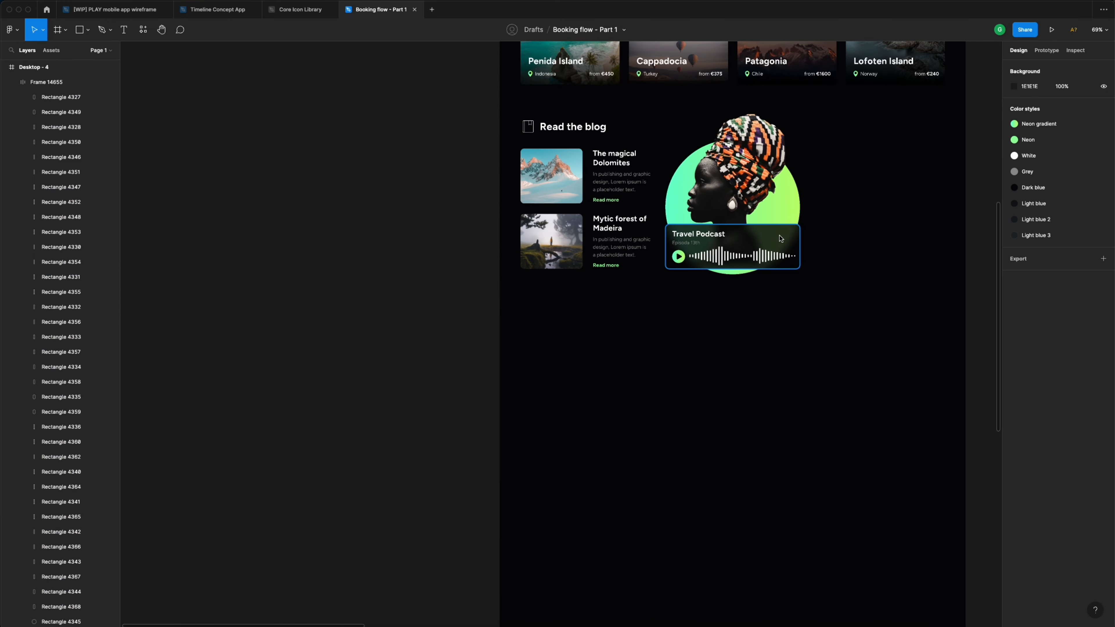
scroll(781, 239, right, 3)
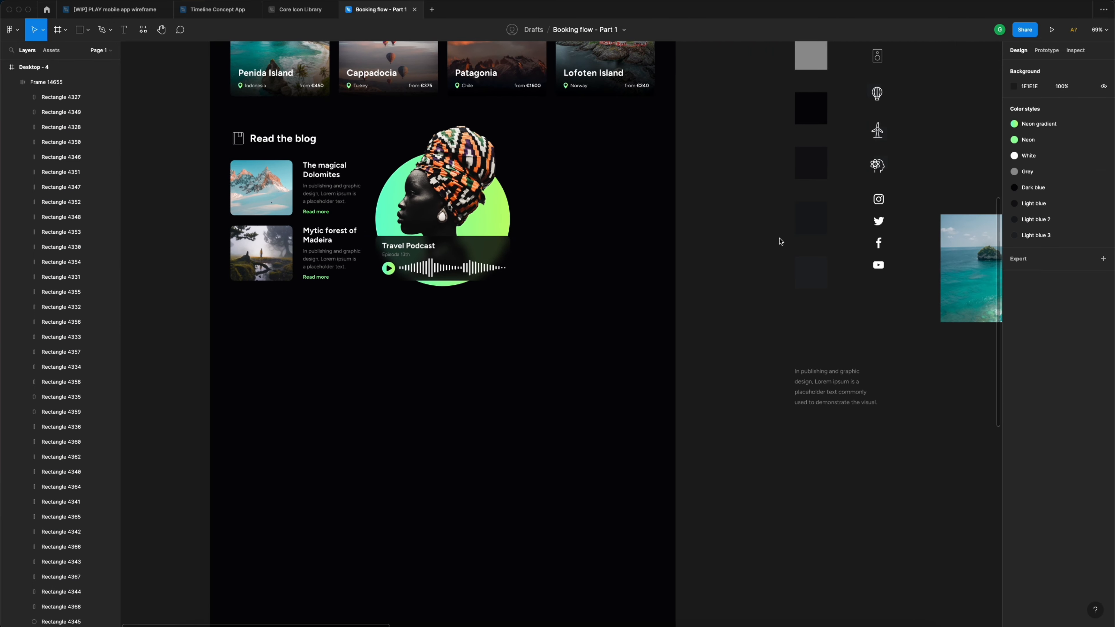
scroll(781, 241, up, 4)
click(881, 165)
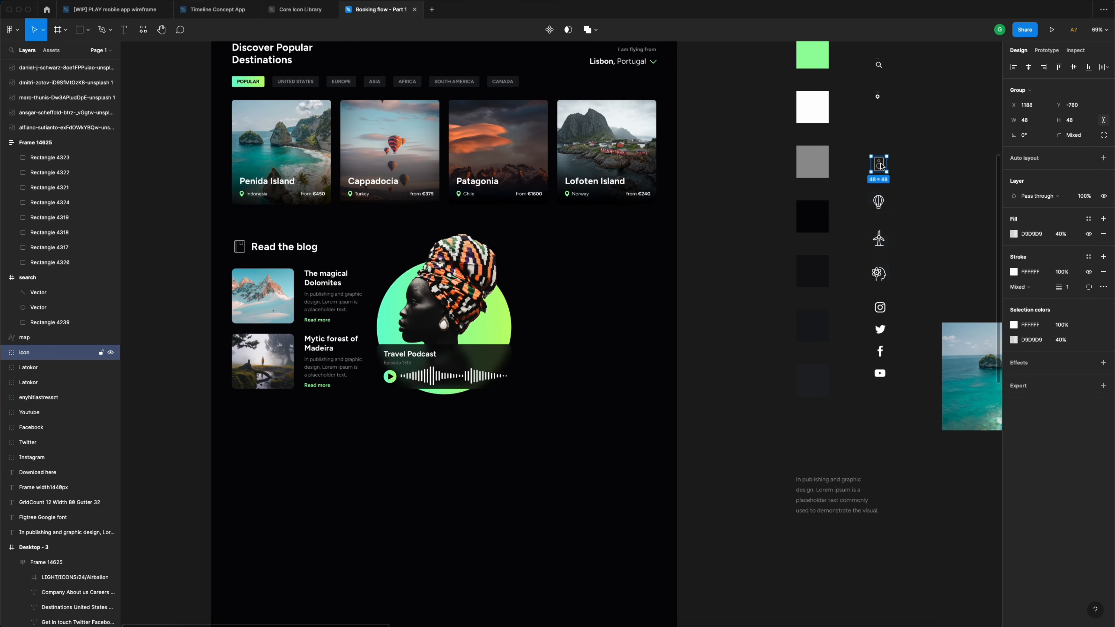
drag(882, 165, 498, 359)
scroll(498, 359, up, 10)
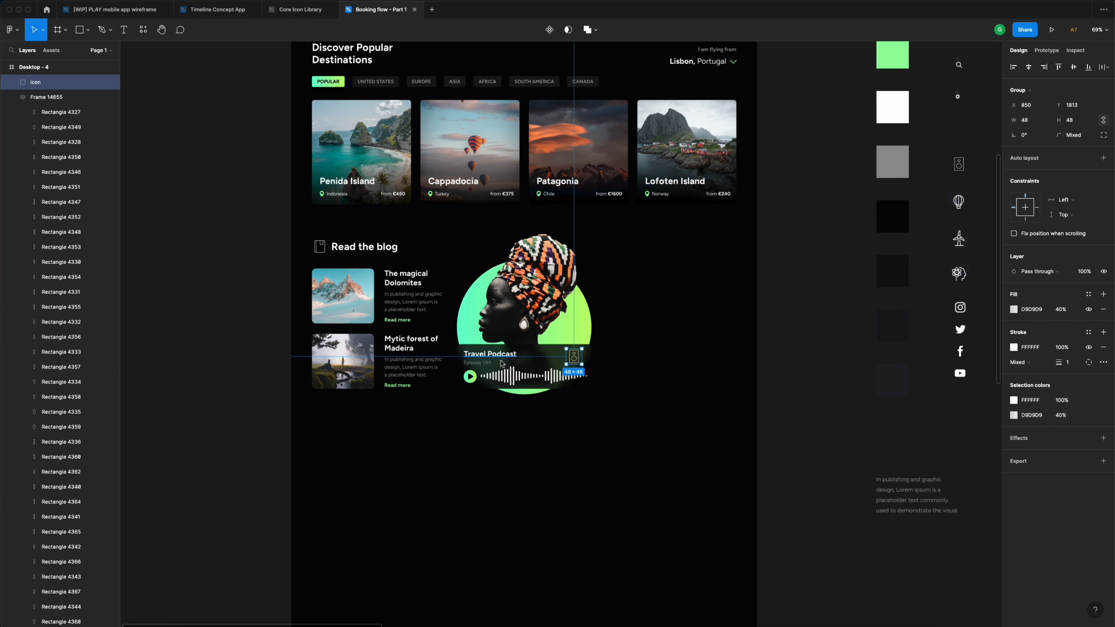
drag(663, 342, 685, 342)
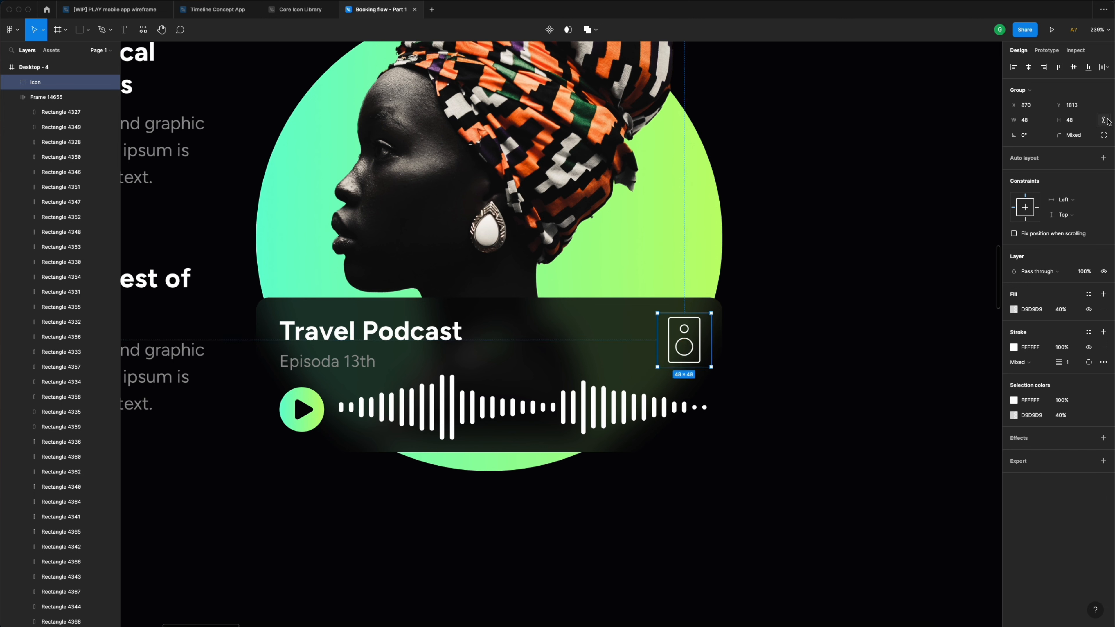
click(1032, 122)
key(Return)
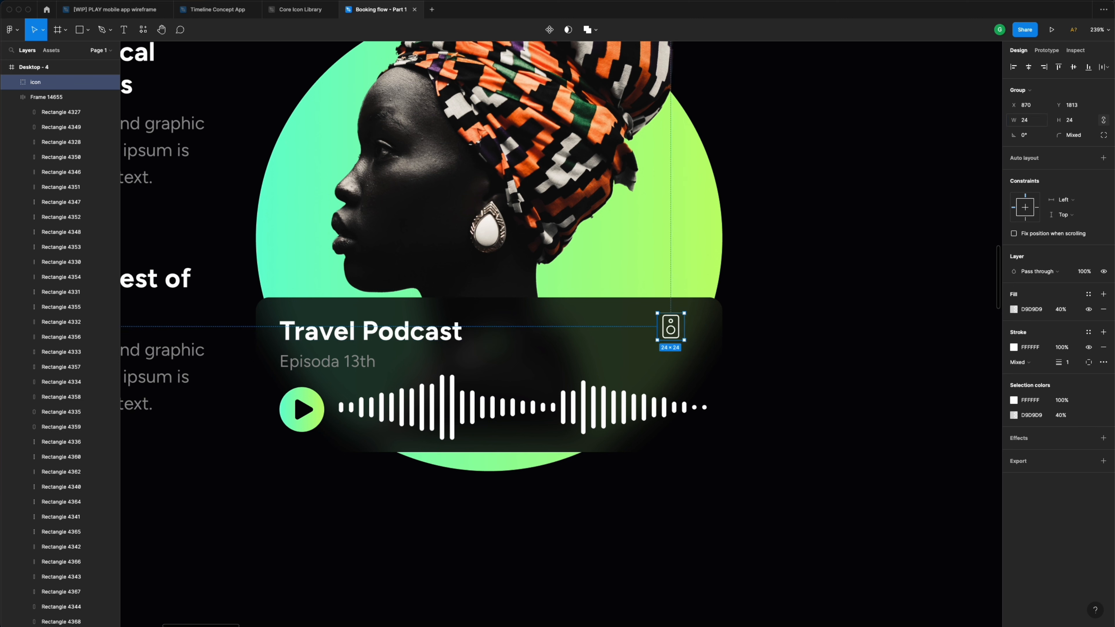
drag(676, 332, 702, 335)
- Nudge the Travel Podcast title down, then shift it and the 'Episoda 13th' text right, checking edge distances
click(418, 330)
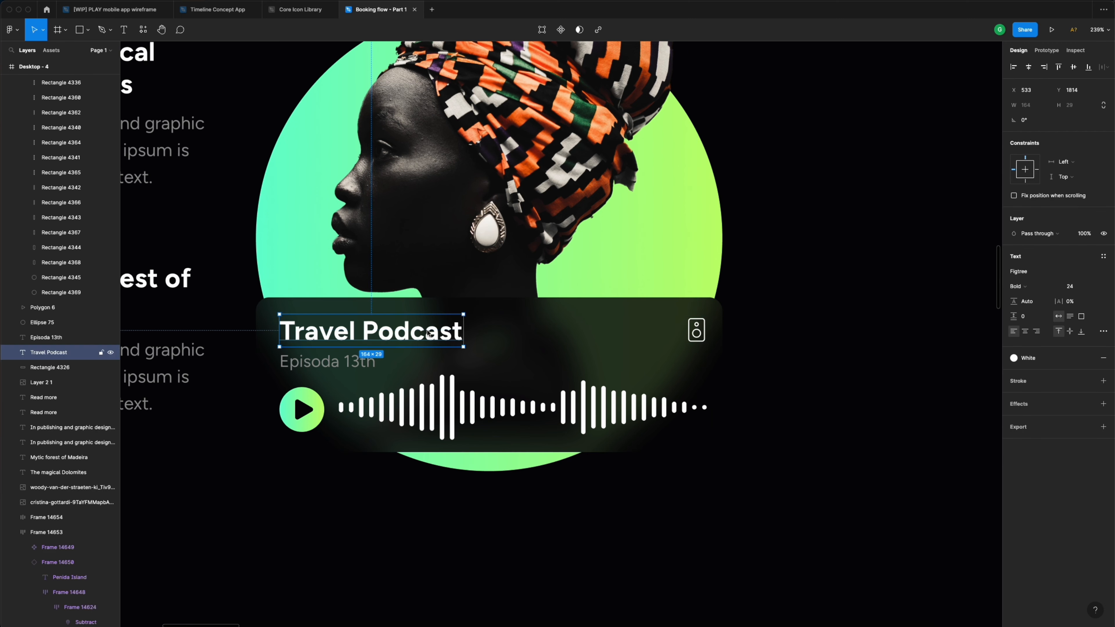
scroll(384, 311, left, 3)
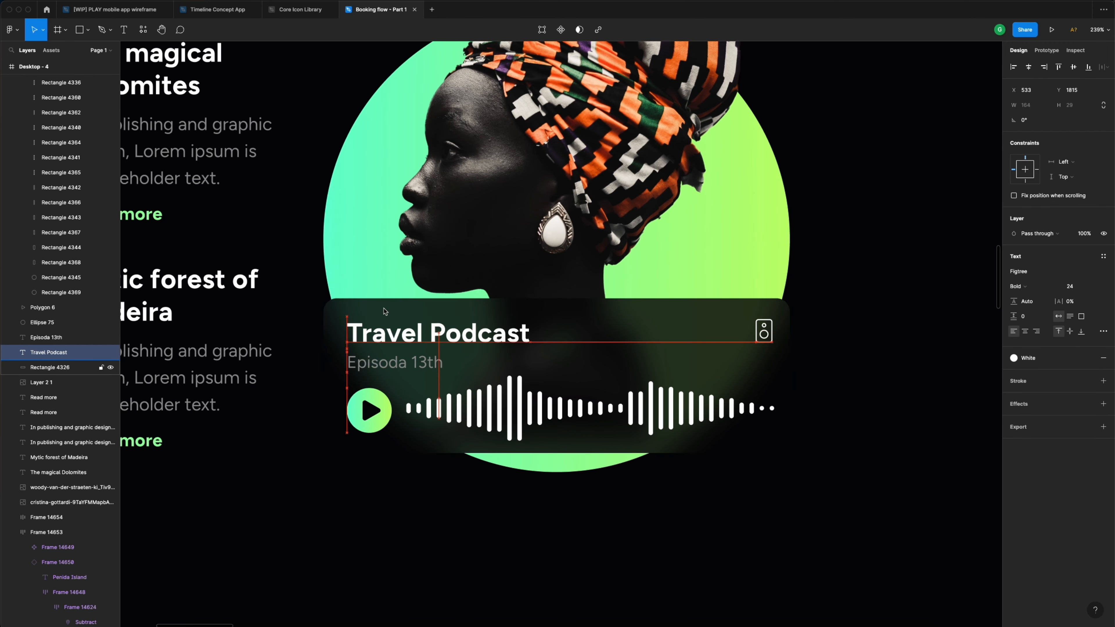
key(Down)
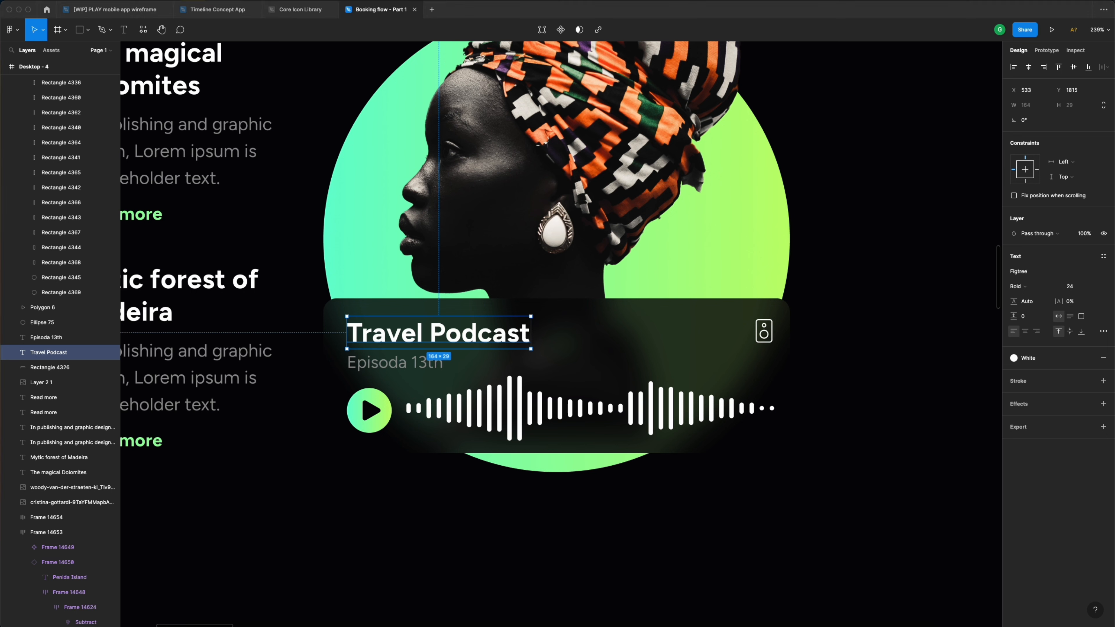
key(alt)
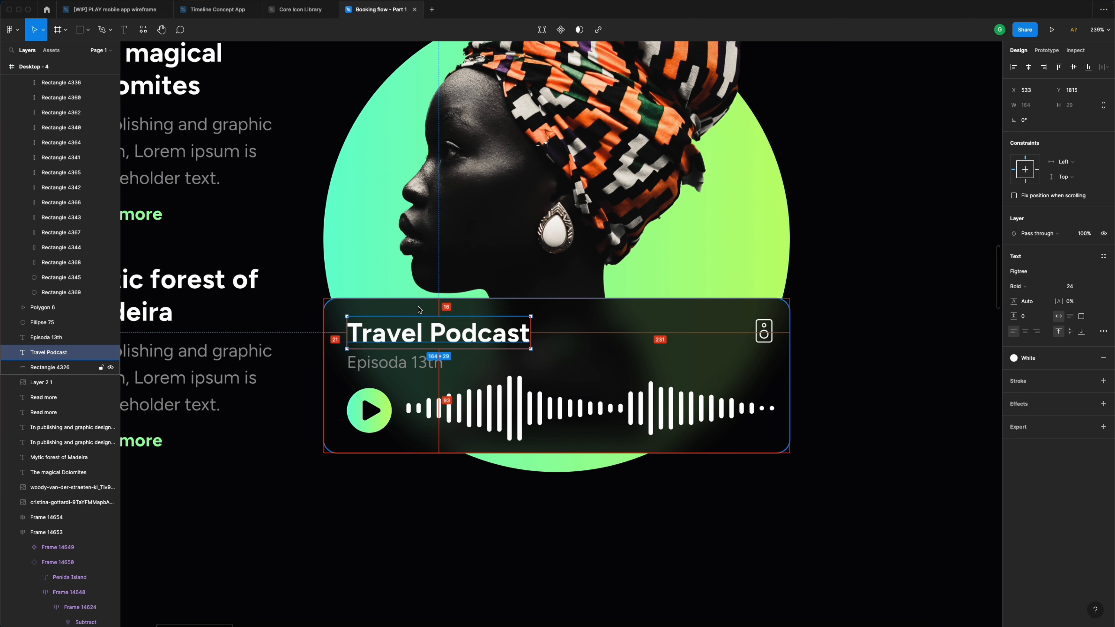
click(483, 410)
click(451, 335)
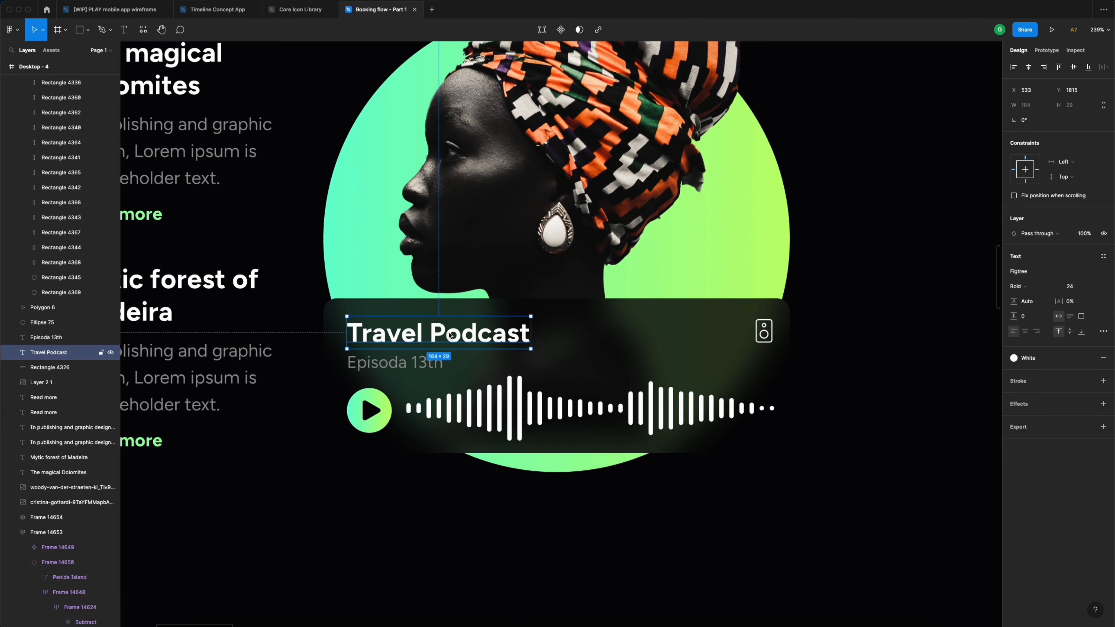
key(alt)
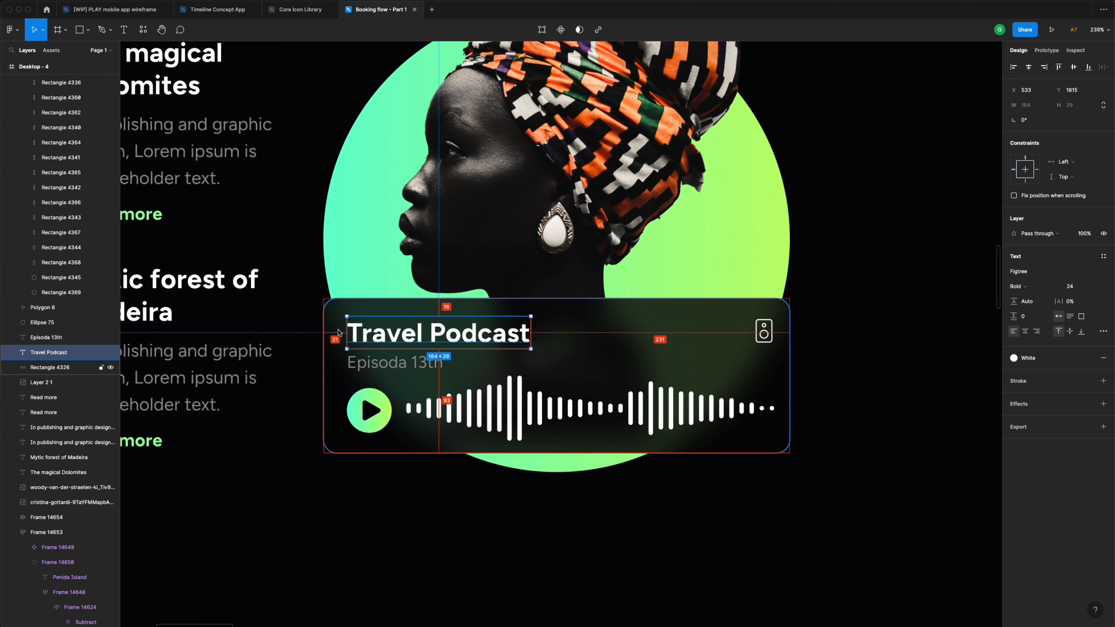
shift+click(367, 364)
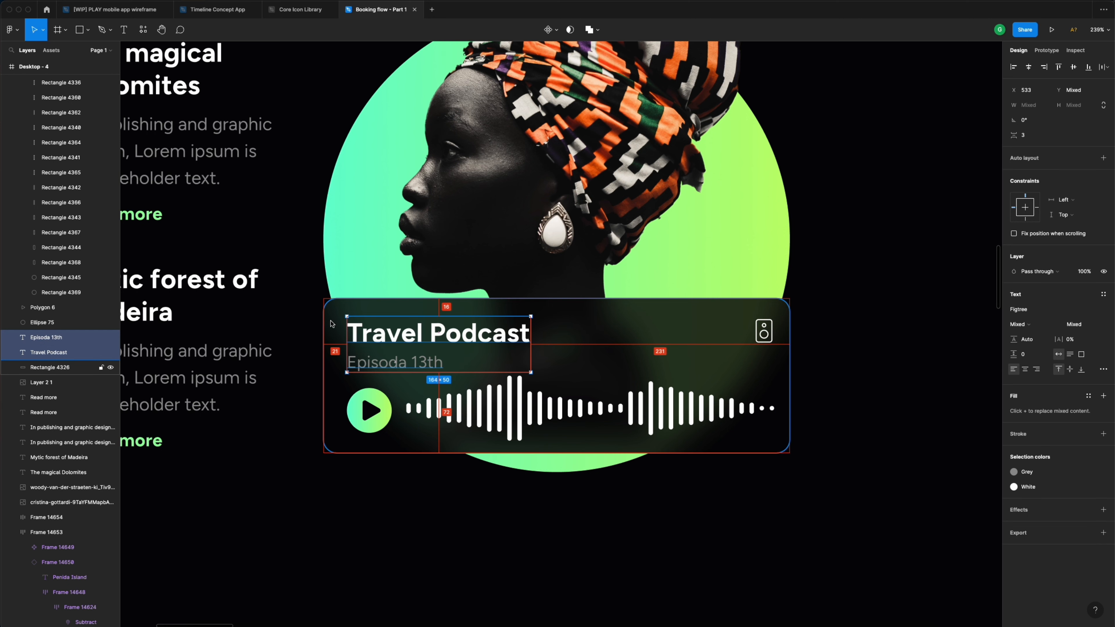
key(Right)
key(Right)
key(Right)
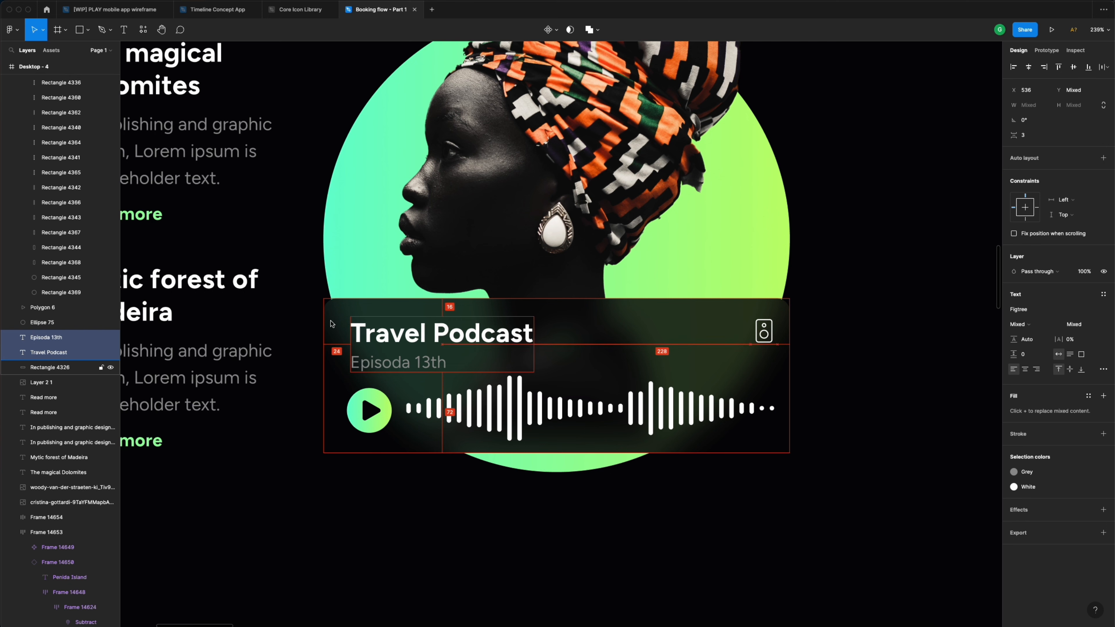
- Nudge the play button right and the speaker icon left to X 880
click(361, 411)
shift+click(372, 397)
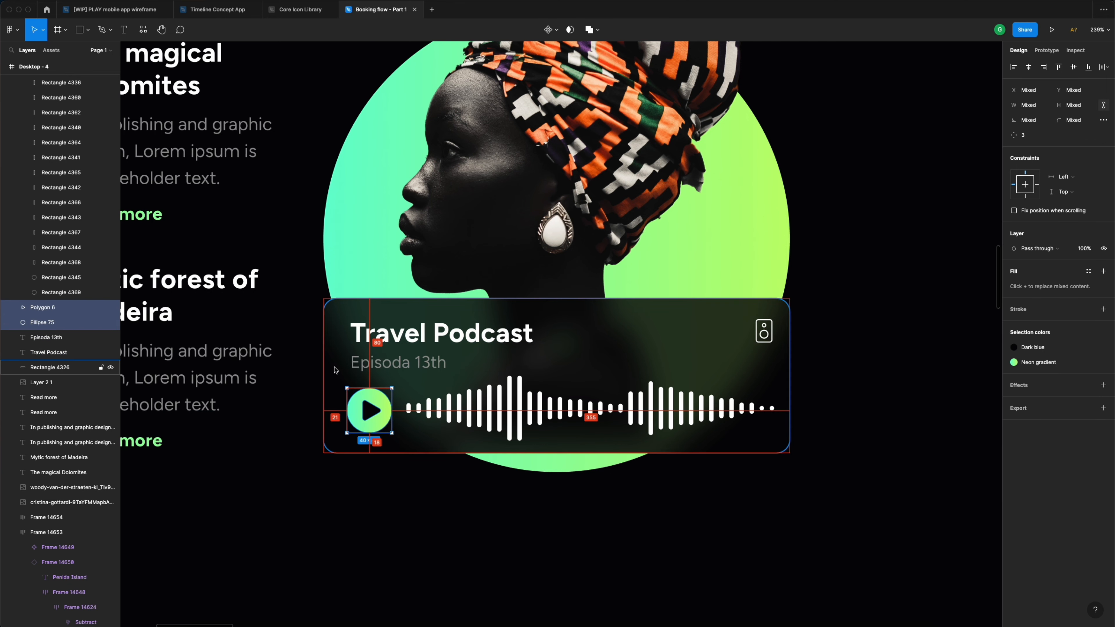
key(Right)
key(Right)
key(Right)
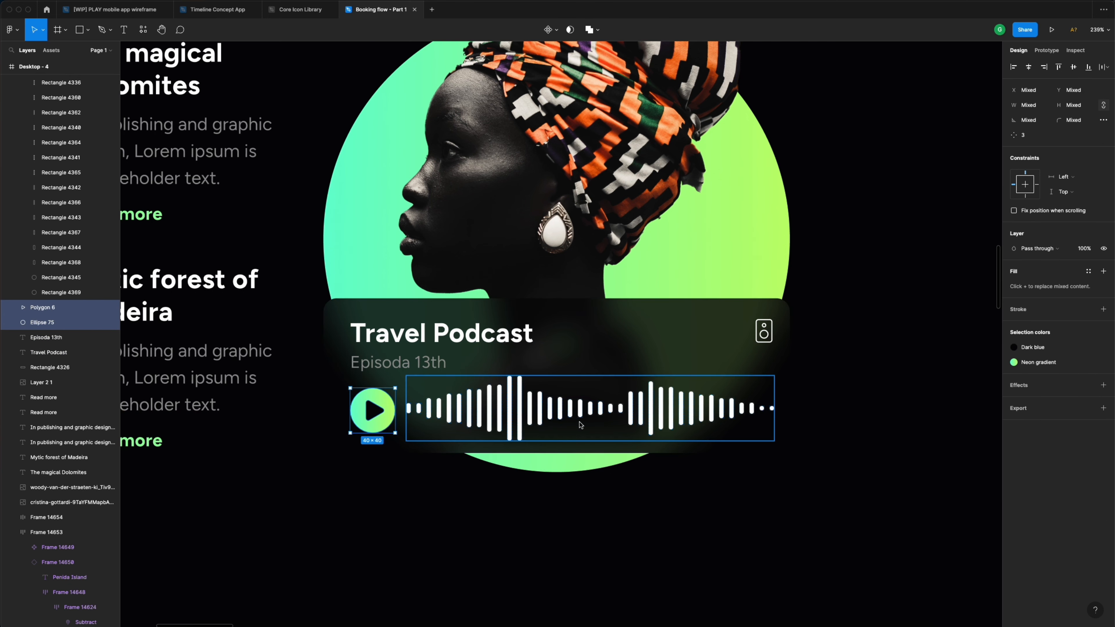
click(654, 414)
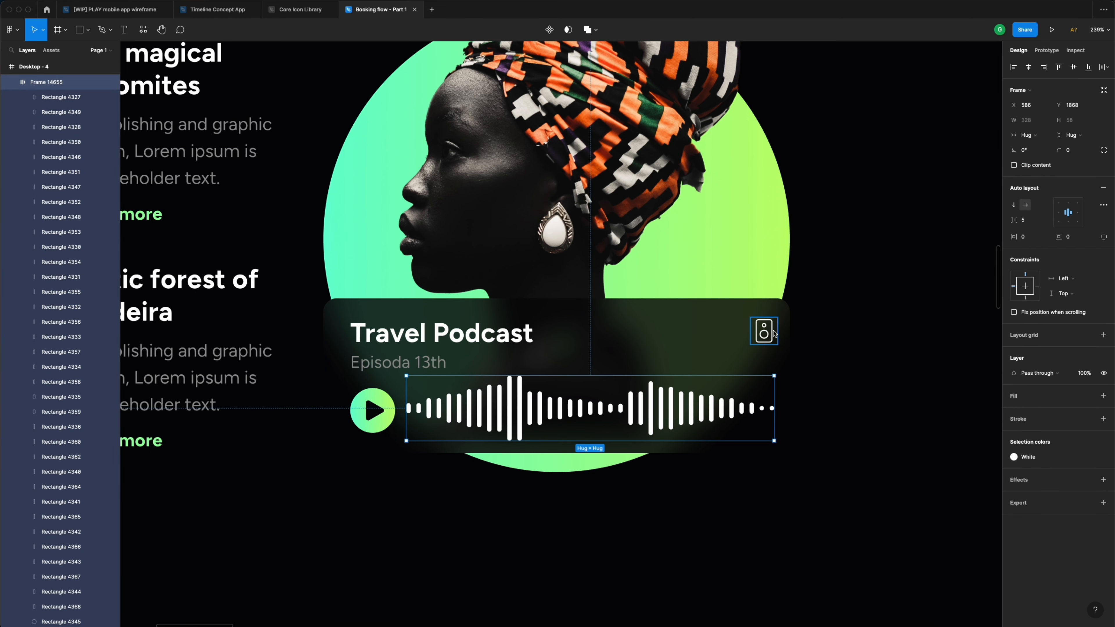
click(765, 331)
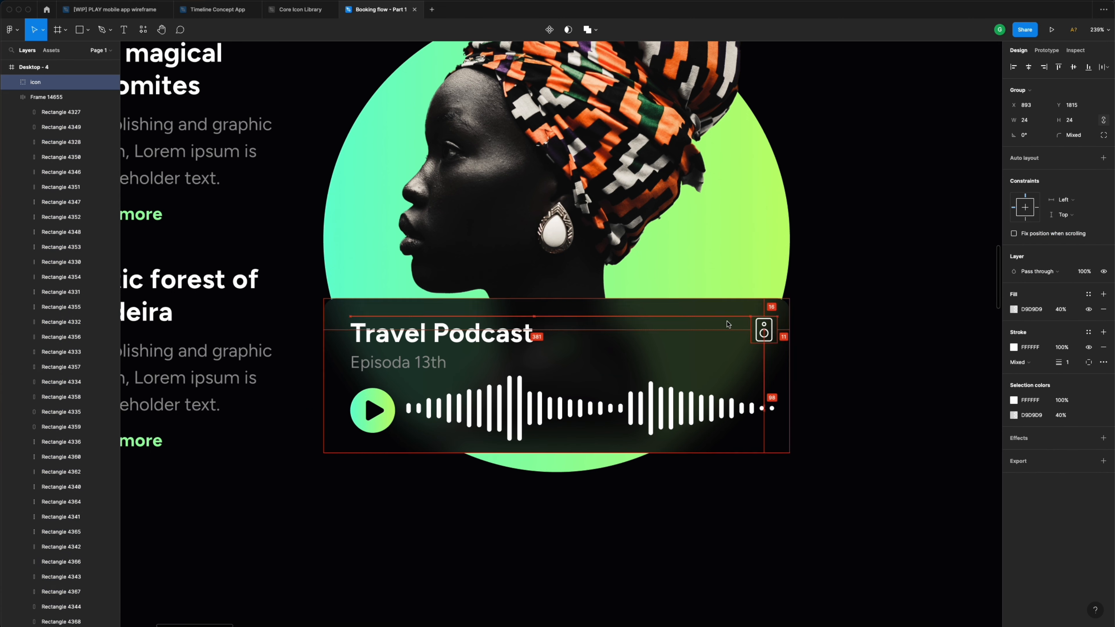
key(Up)
key(shift+Left)
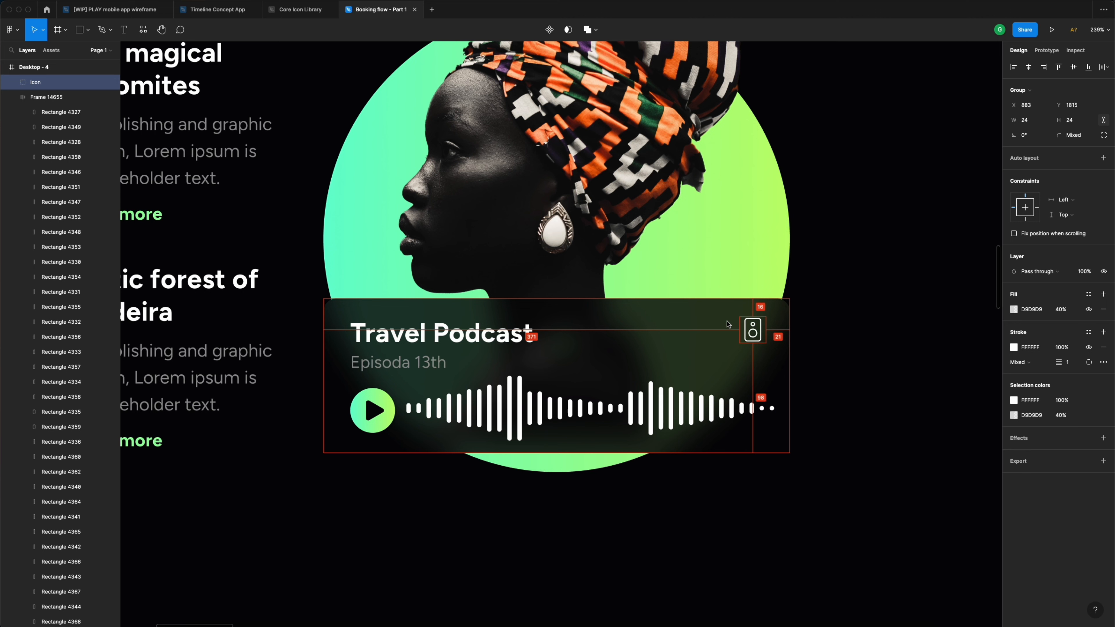
key(Left)
key(Left)
key(Left)
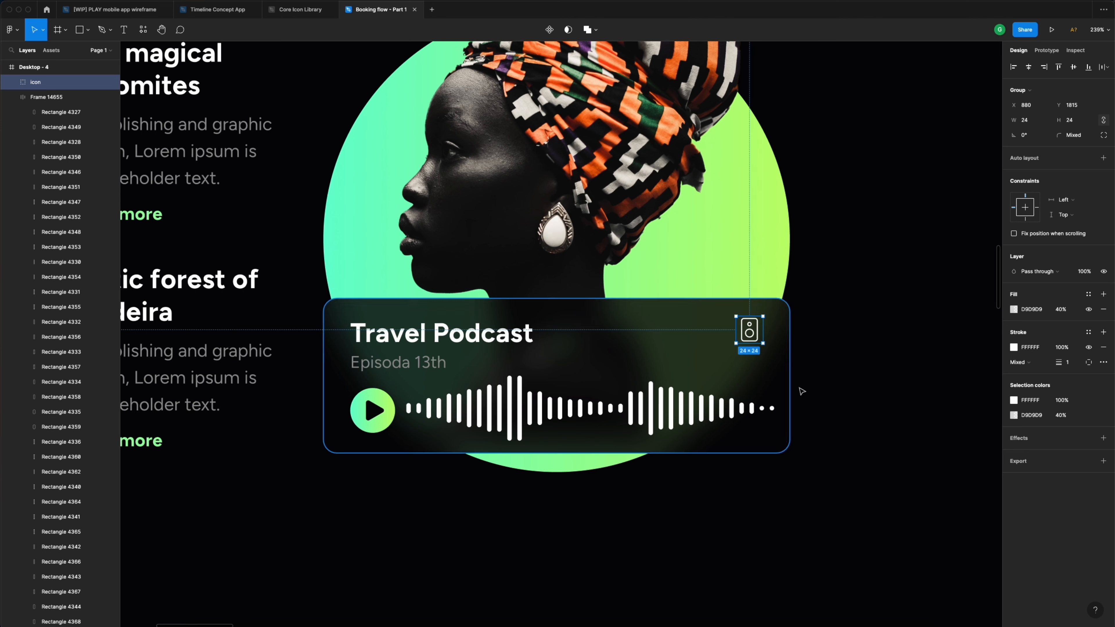
double_click(773, 410)
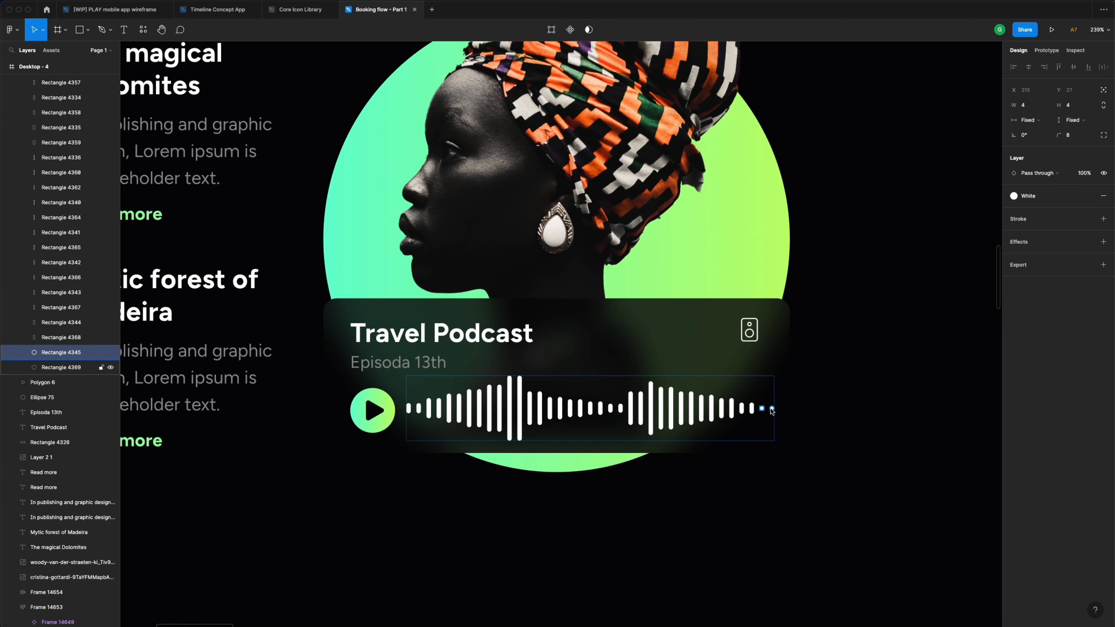
shift+click(772, 410)
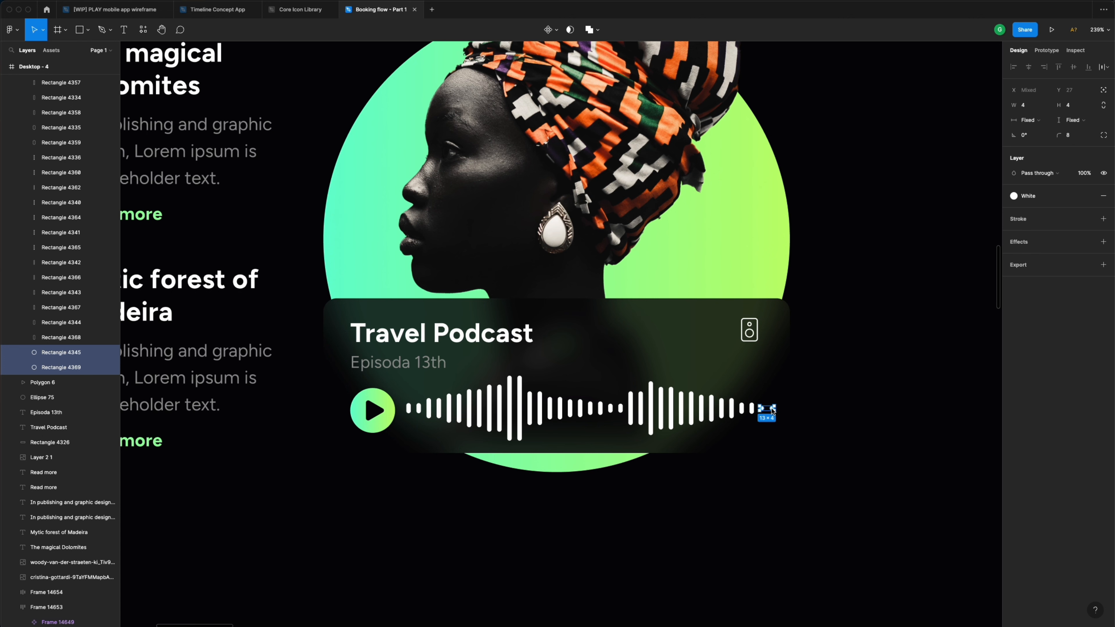
click(754, 388)
double_click(753, 409)
key(Delete)
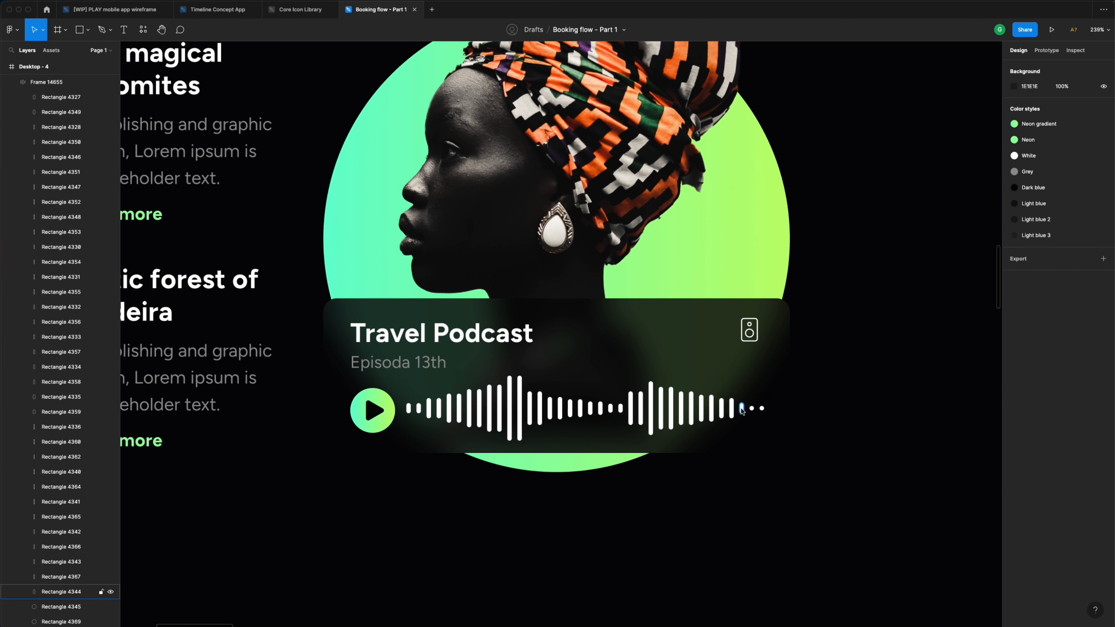
click(722, 410)
key(Delete)
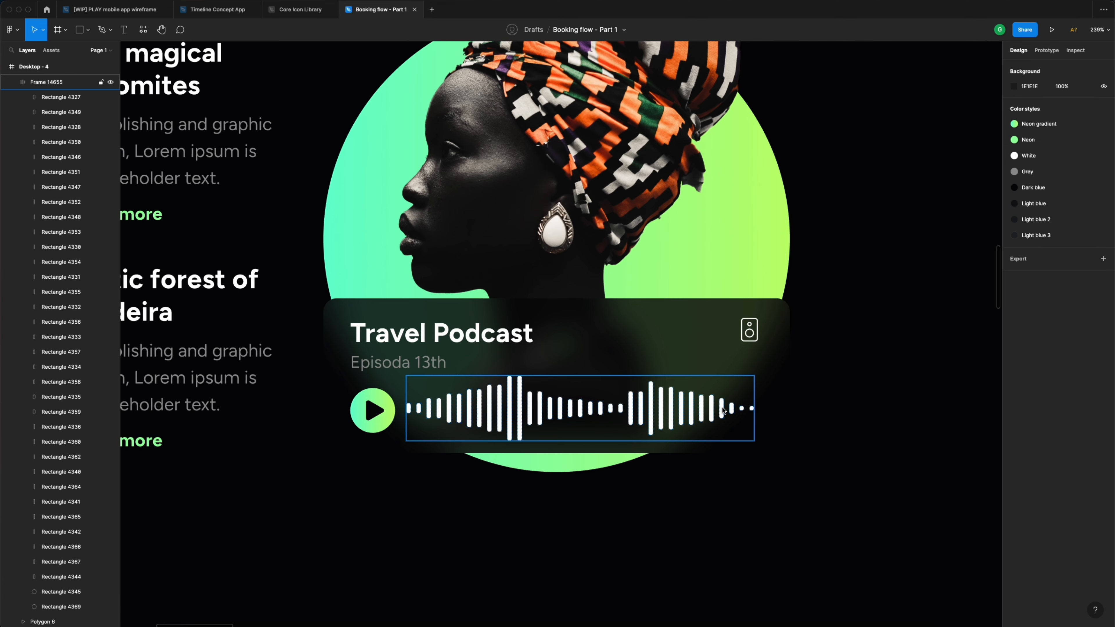
click(826, 366)
scroll(754, 354, down, 10)
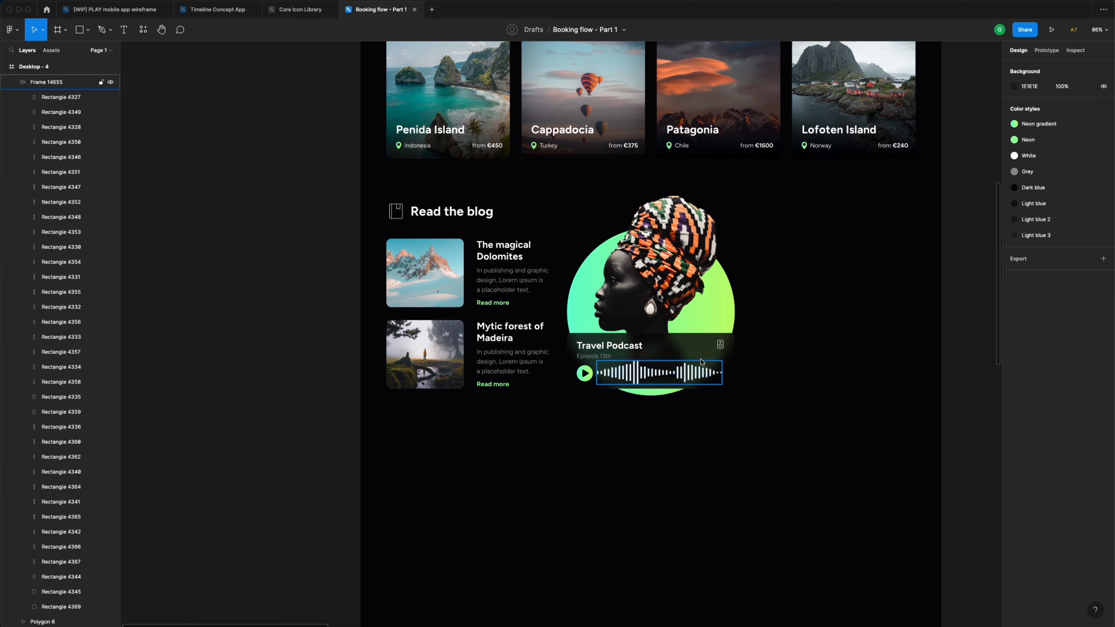
- Raise the portrait (Layer 2 1) to about Y 1441, then deselect it and review the page
click(661, 298)
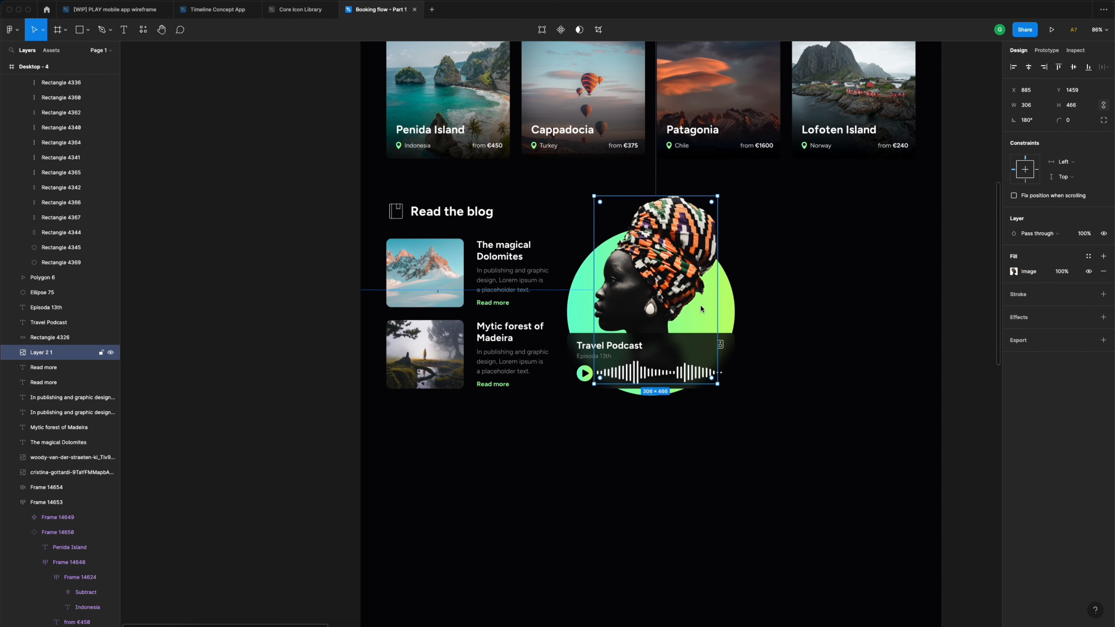
scroll(701, 309, right, 1)
scroll(701, 309, up, 3)
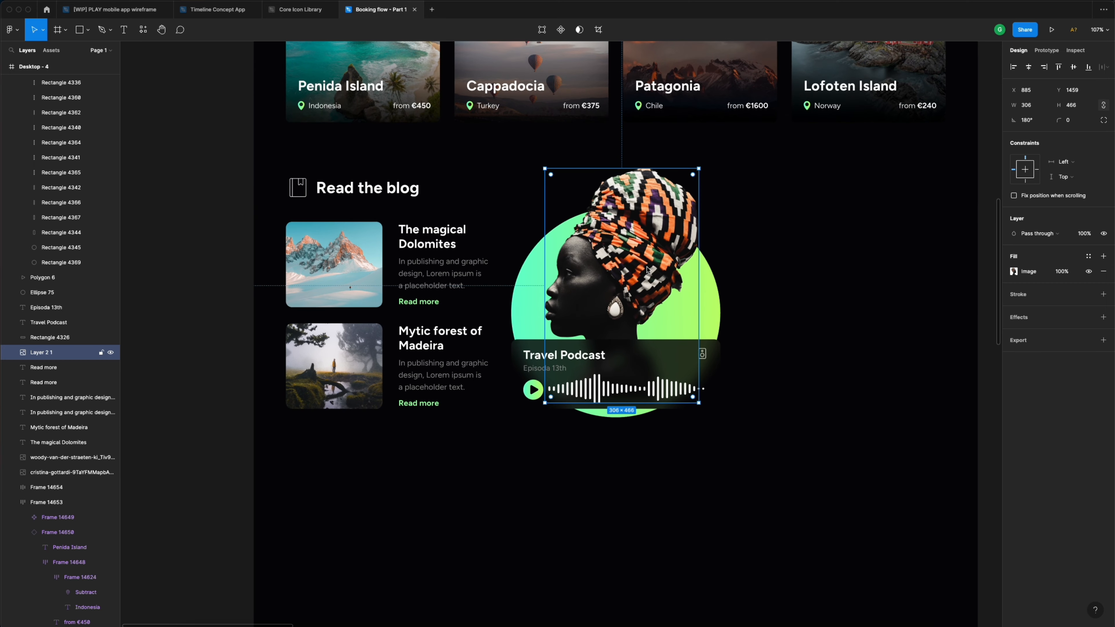
drag(649, 279, 654, 280)
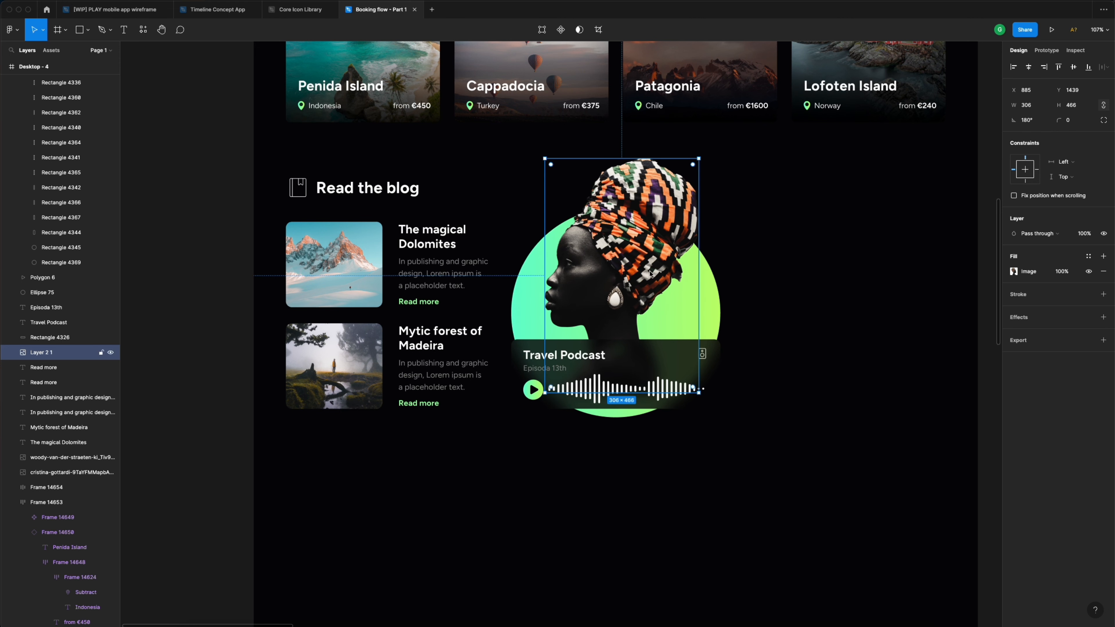
click(786, 275)
scroll(738, 271, down, 5)
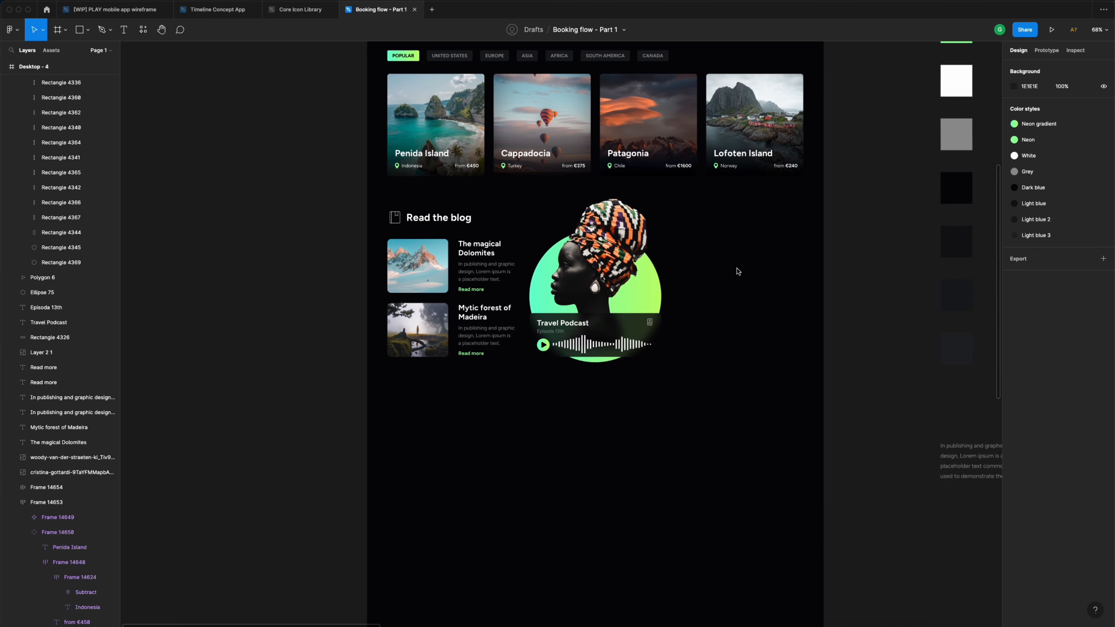
scroll(738, 271, up, 3)
scroll(738, 271, right, 1)
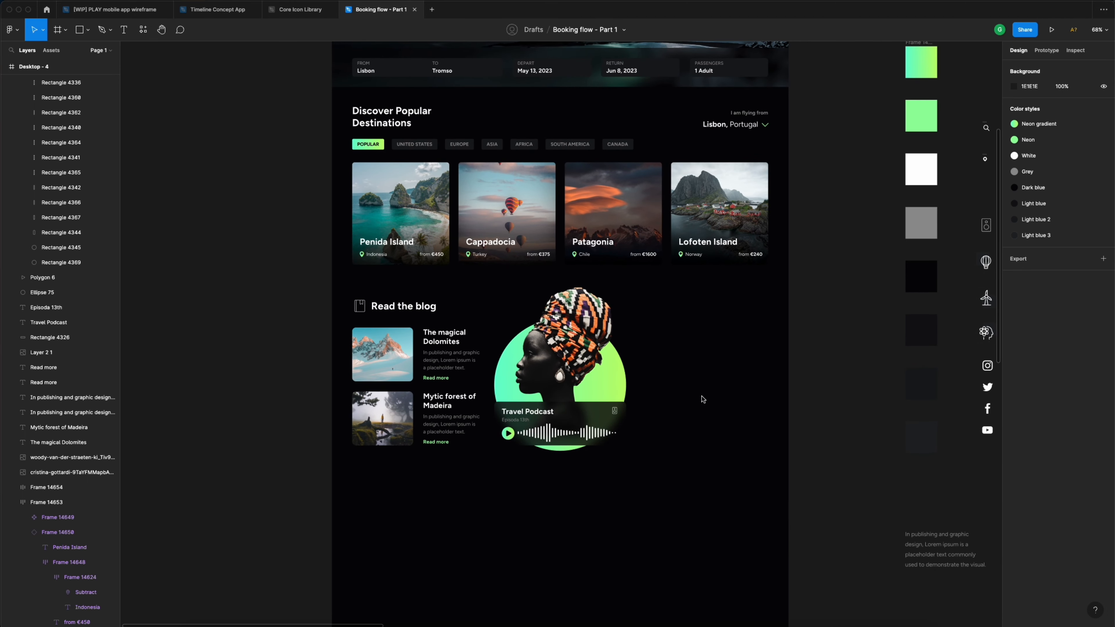
scroll(698, 402, right, 1)
scroll(690, 406, up, 5)
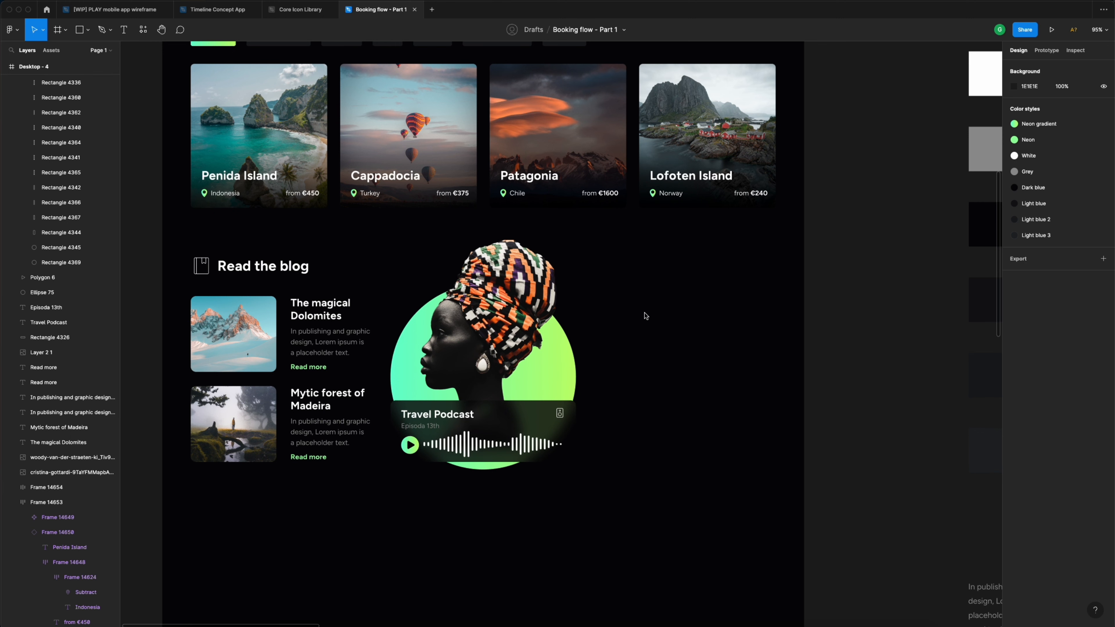
scroll(648, 327, down, 8)
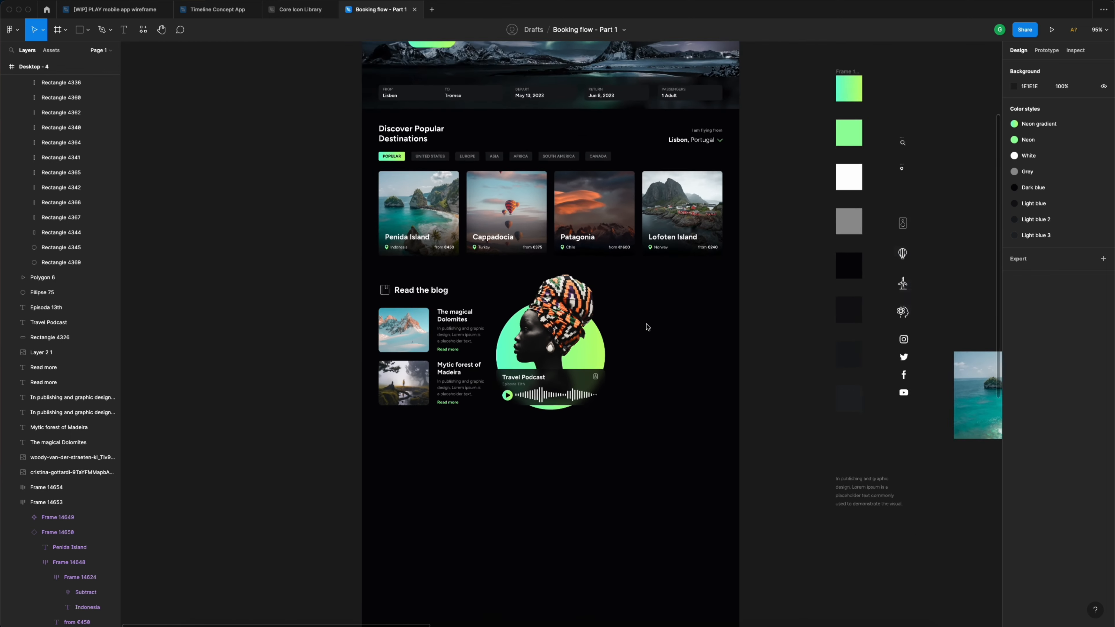
scroll(647, 326, up, 5)
- Select the Desktop - 4 frame to reveal its column layout grid
click(428, 160)
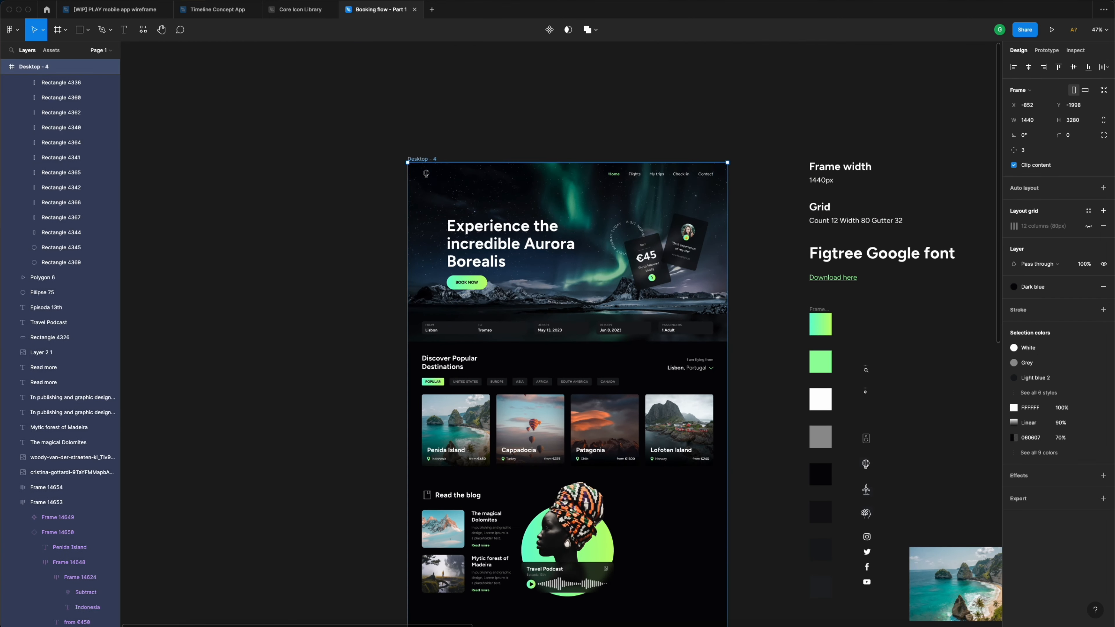
scroll(650, 253, down, 5)
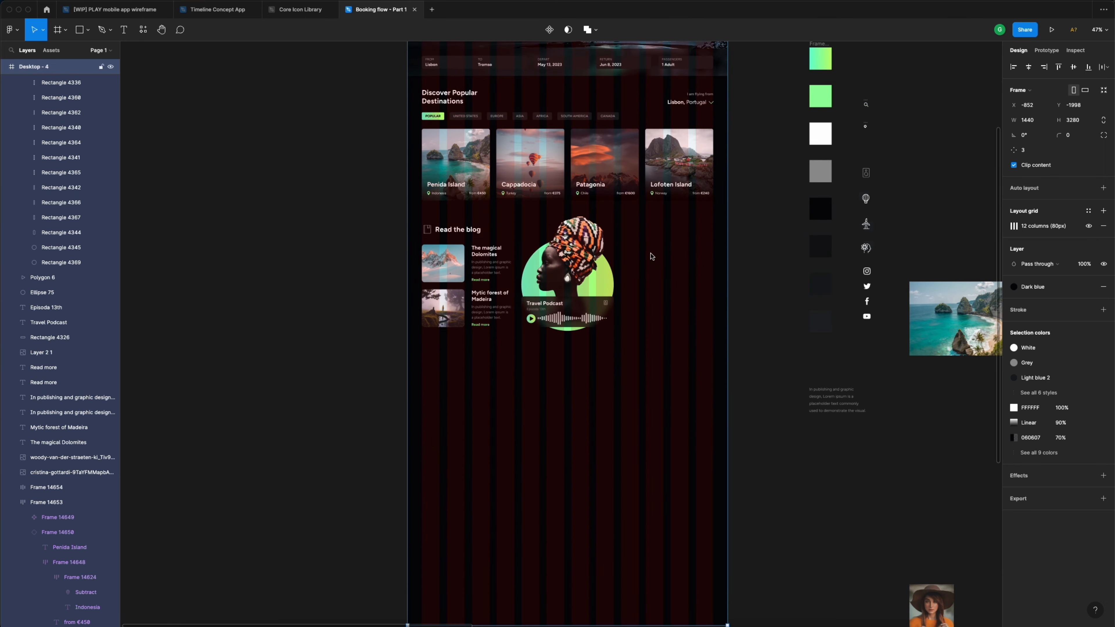
scroll(645, 259, up, 10)
key(Escape)
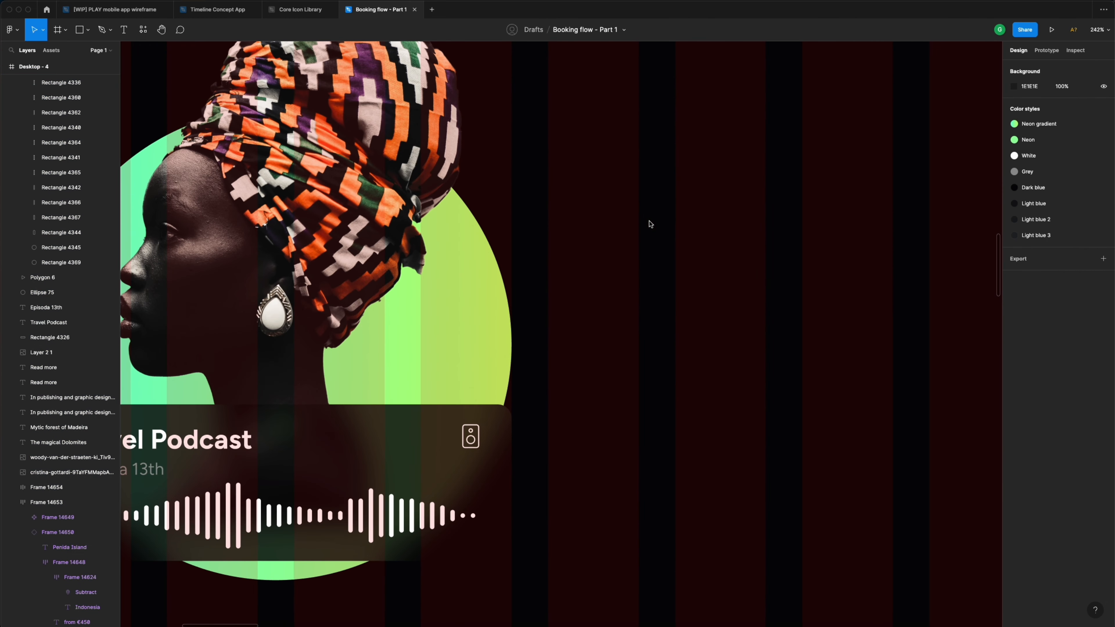
- Draw a new rectangle to the right of the Travel Podcast card
key(r)
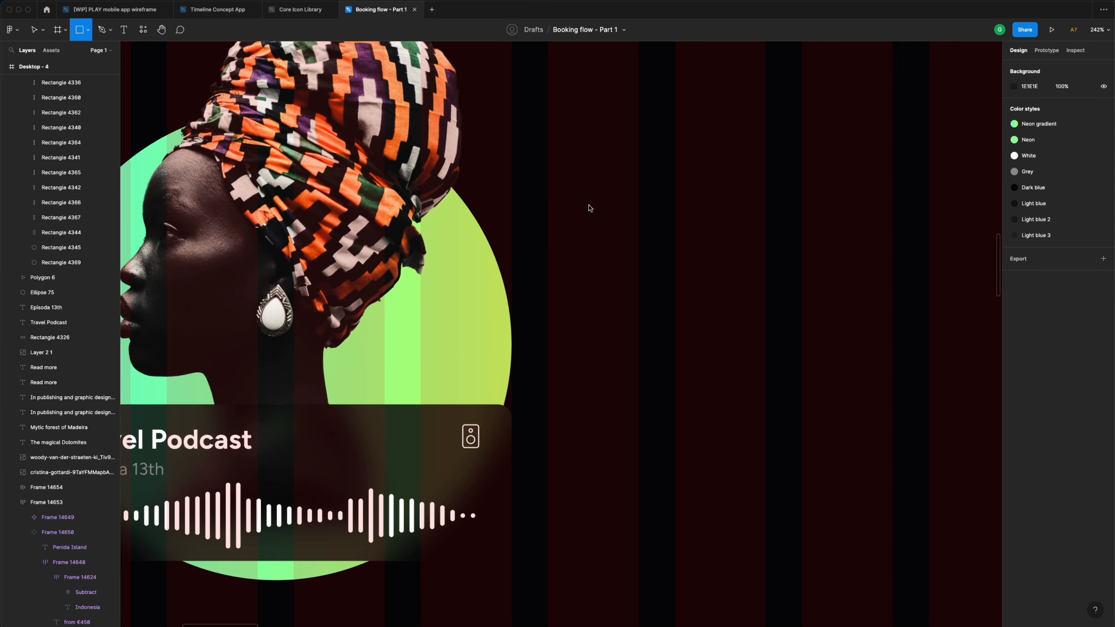
scroll(589, 207, down, 5)
scroll(588, 209, up, 2)
mouse_move(564, 188)
mouse_down()
mouse_move(648, 254)
mouse_move(833, 264)
mouse_up()
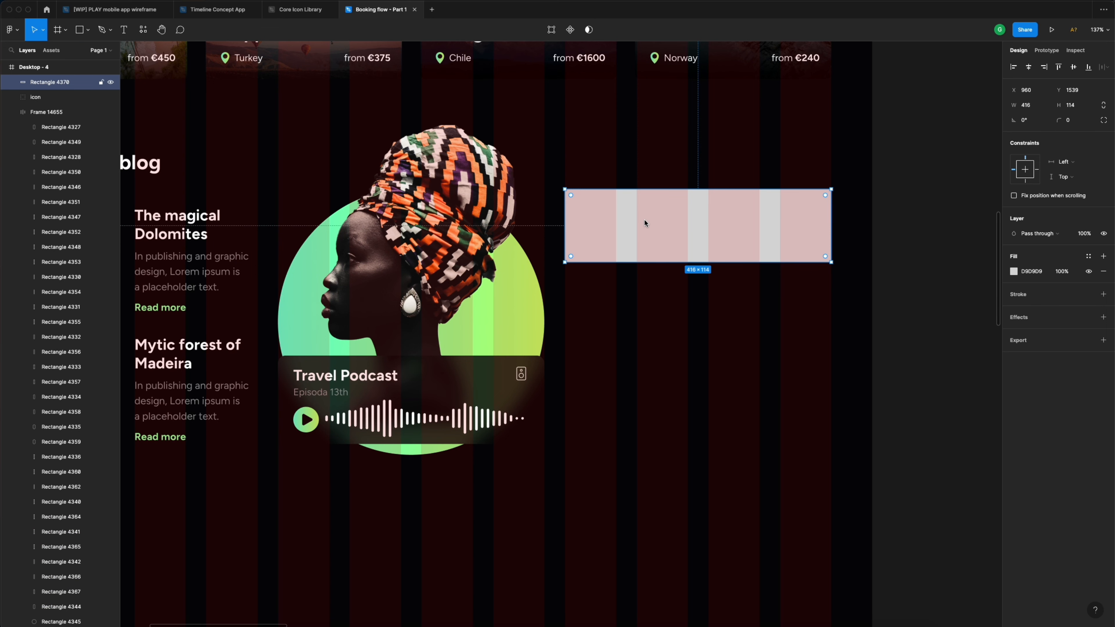
- Fill the 416×114 Rectangle 4378 with the Light blue 2 colour style
scroll(644, 220, down, 8)
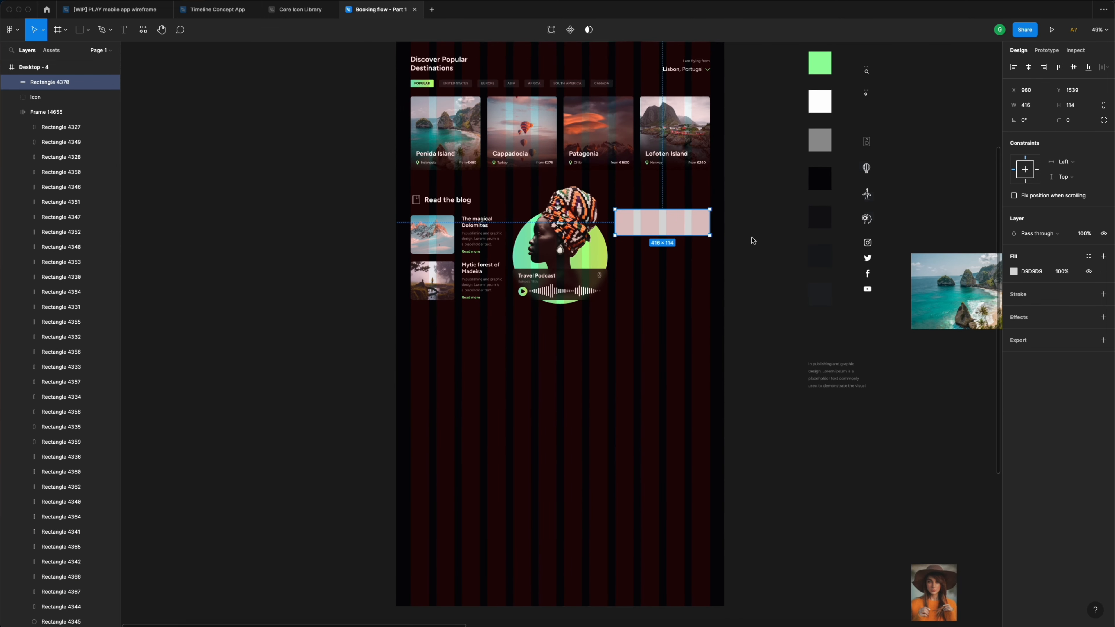
click(1089, 256)
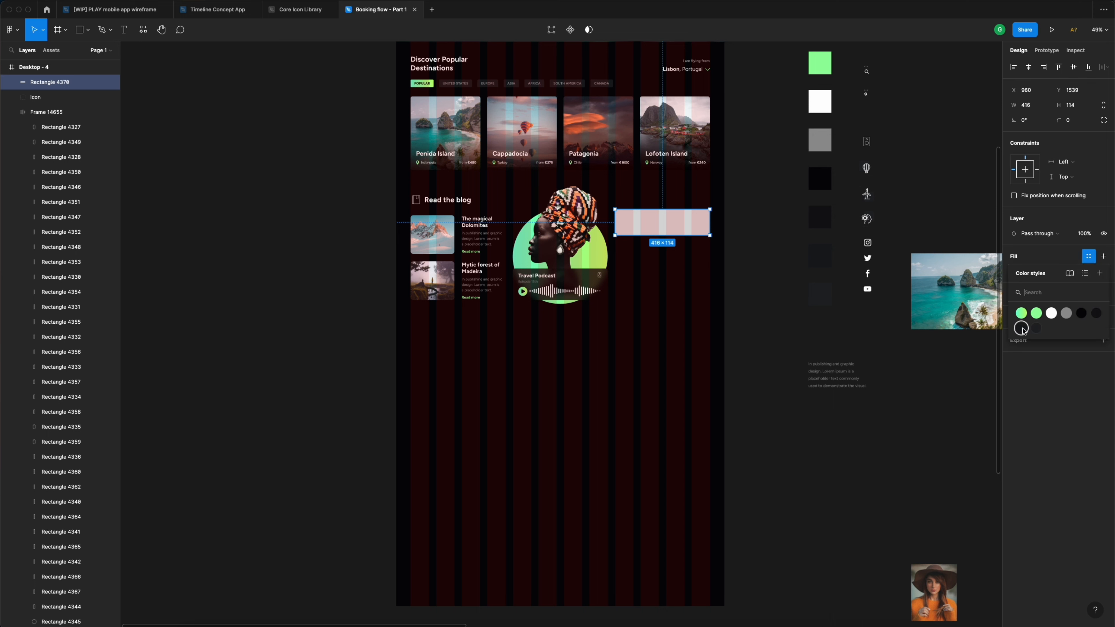
click(1023, 330)
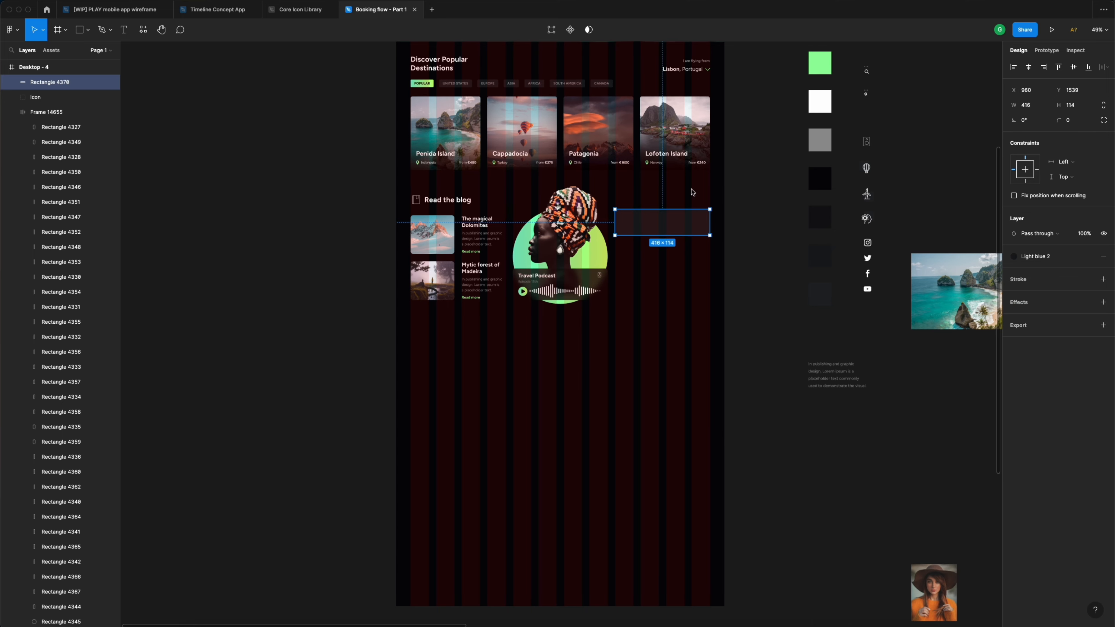
scroll(716, 189, right, 5)
scroll(717, 188, right, 10)
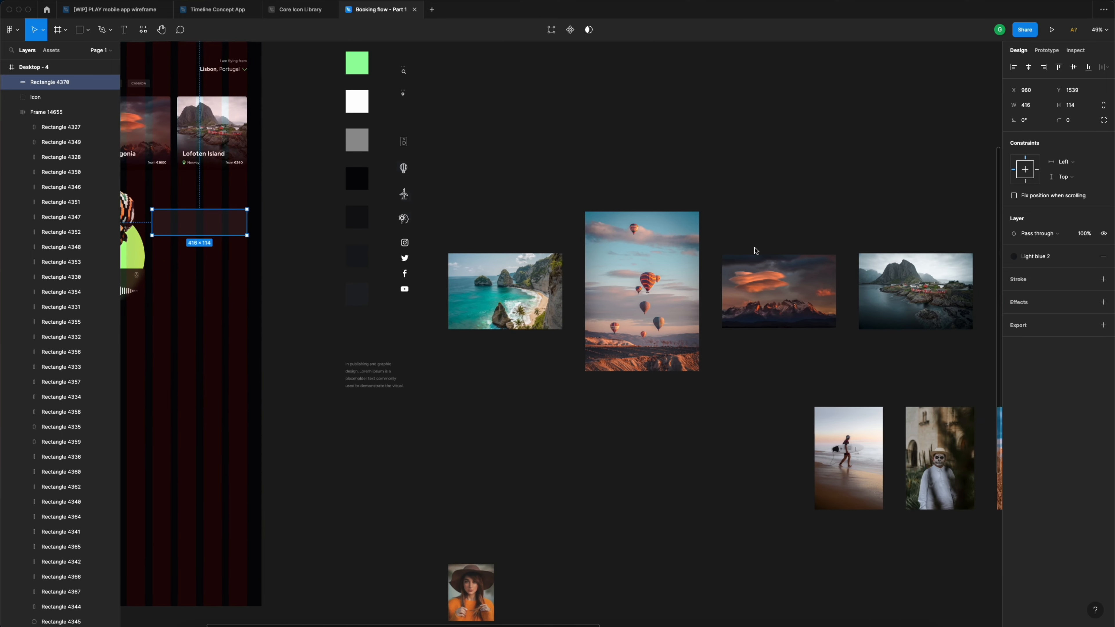
- Bring the surfer photo into the page beside the podcast card
click(849, 429)
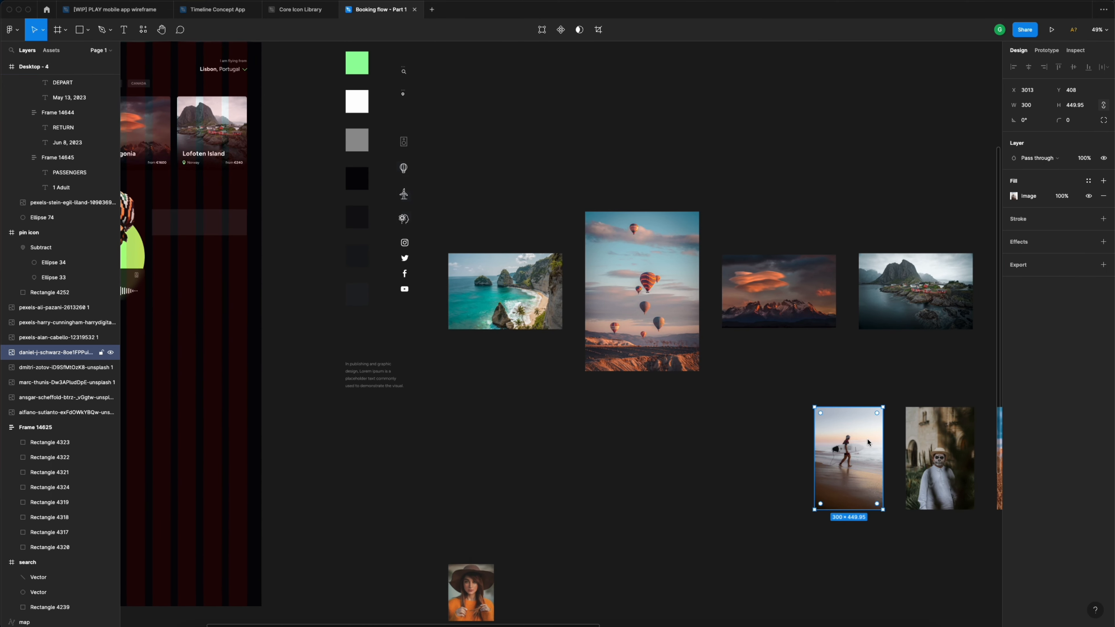
drag(867, 443, 336, 256)
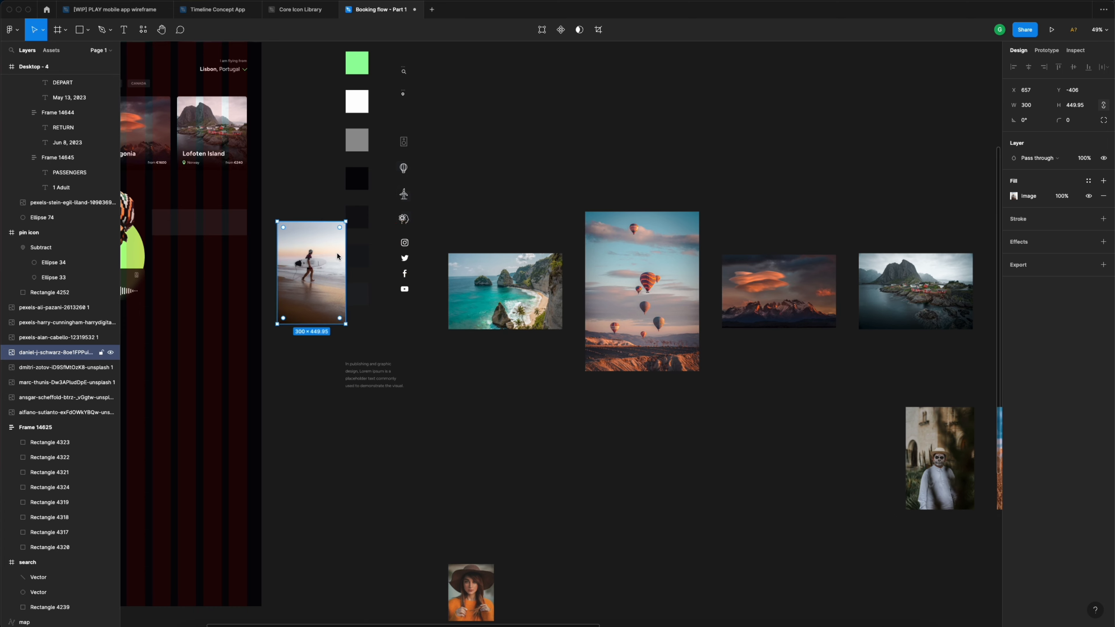
scroll(339, 256, left, 9)
drag(586, 264, 504, 215)
scroll(457, 233, up, 8)
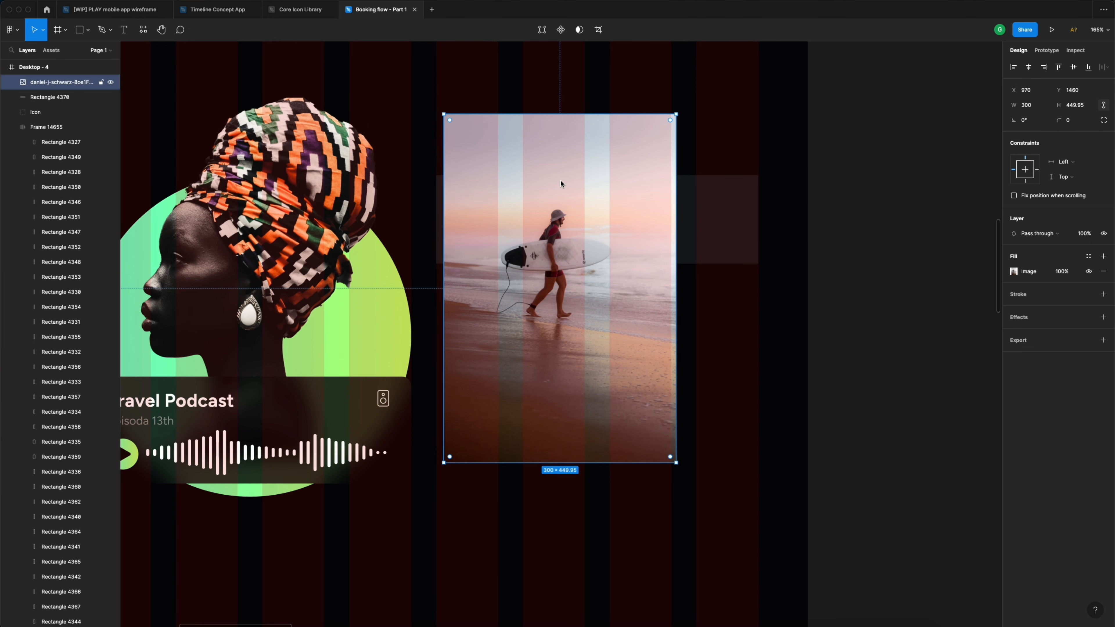
- Resize the surfer photo to 86×86 and move it into the bar
click(1044, 108)
text(86)
key(Tab)
text(86)
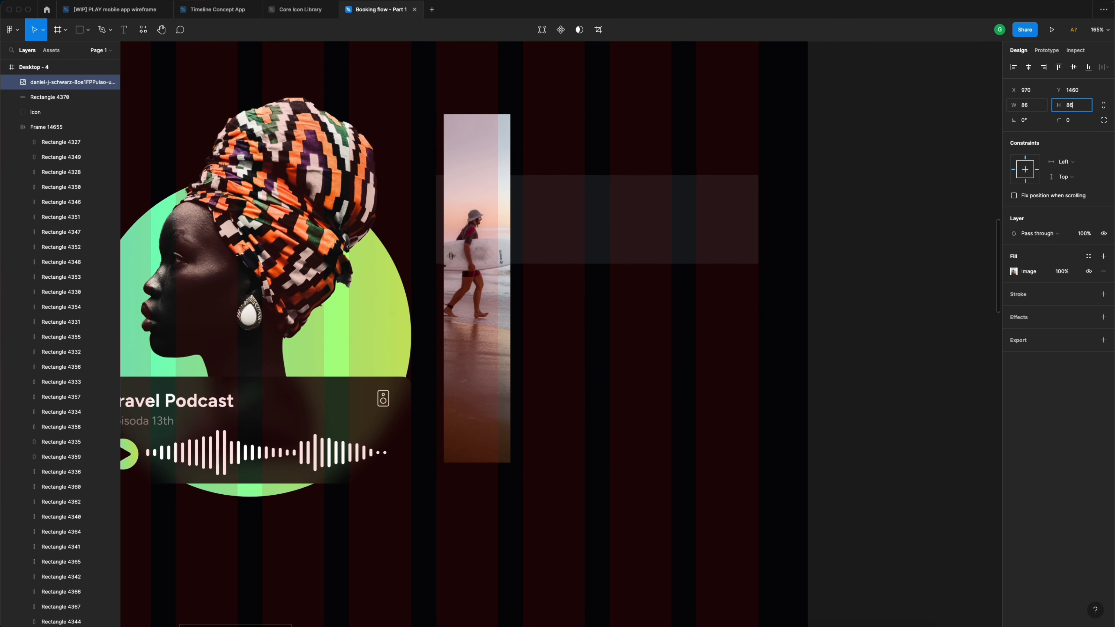
key(Return)
drag(481, 138, 522, 211)
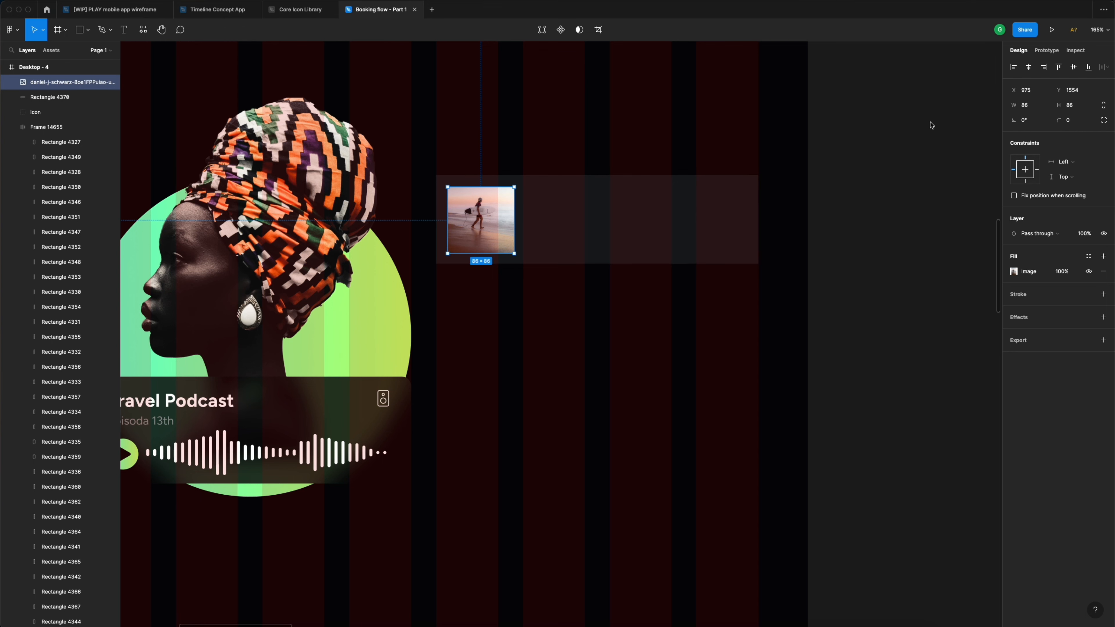
- Round the thumbnail's corners to 8 and the bar's corners to 12
click(1071, 124)
text(8)
key(Return)
click(645, 205)
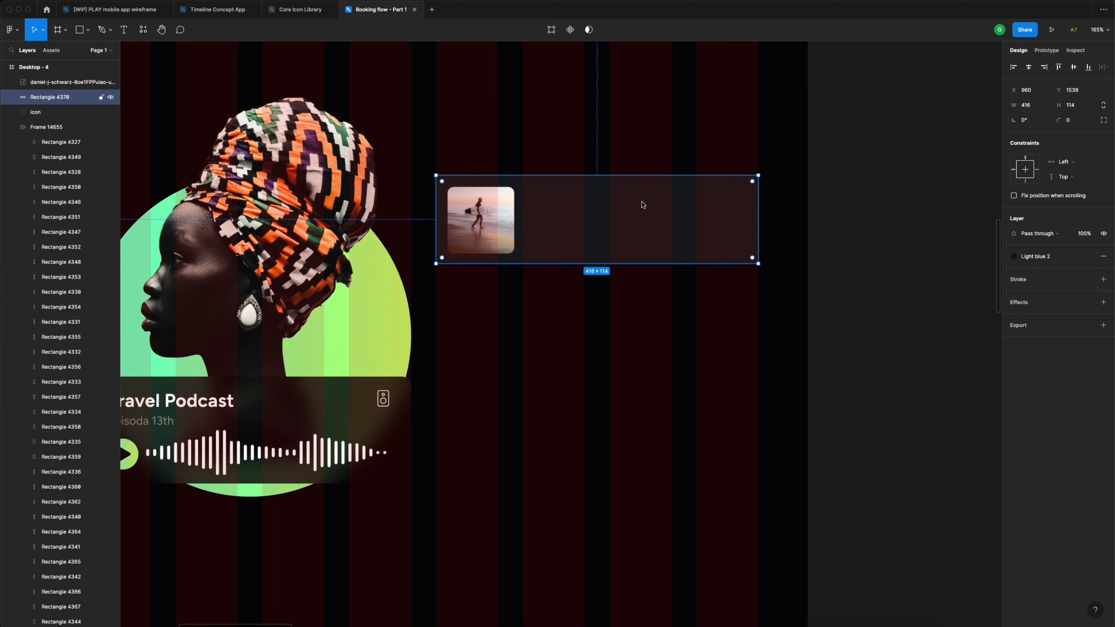
click(1074, 122)
text(12)
key(Return)
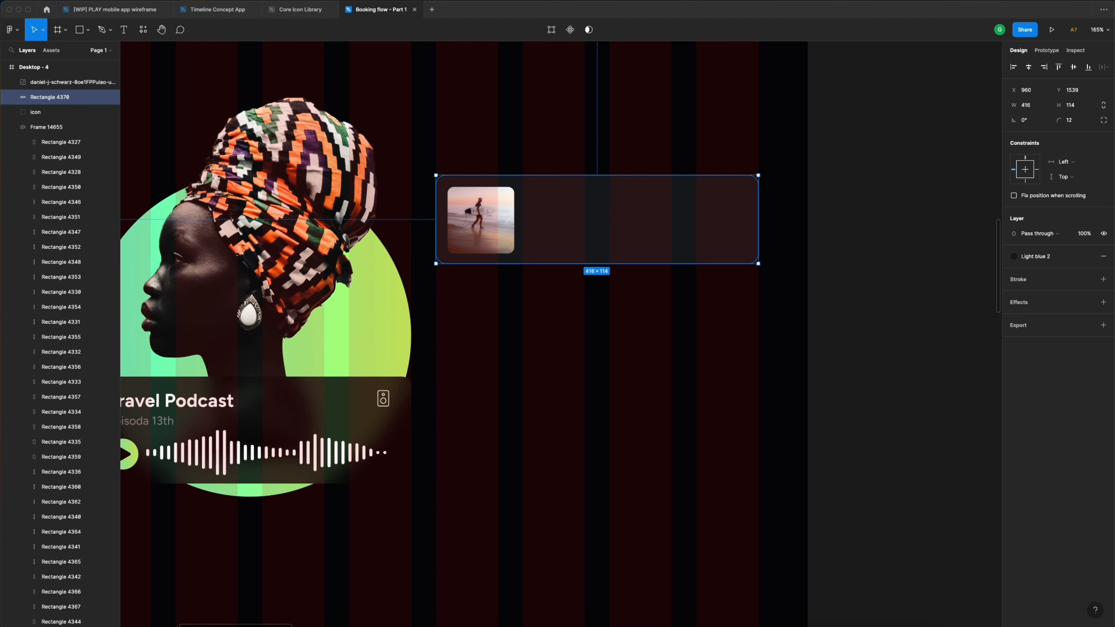
- Nudge the thumbnail up and left within the bar, and shorten the bar to 110 px
click(501, 210)
key(alt)
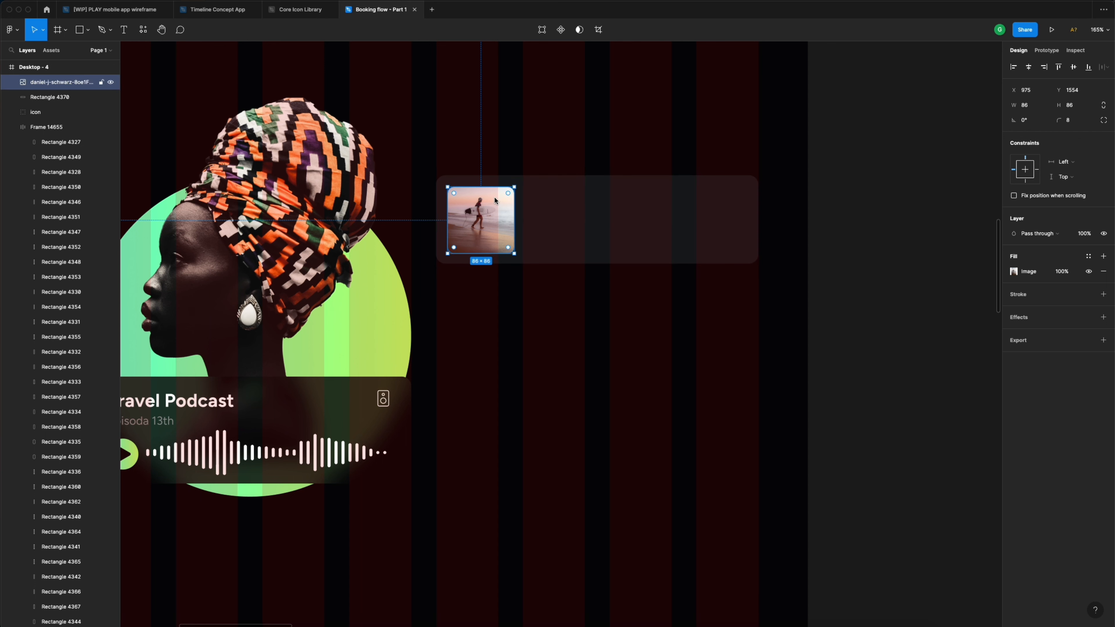
key(alt)
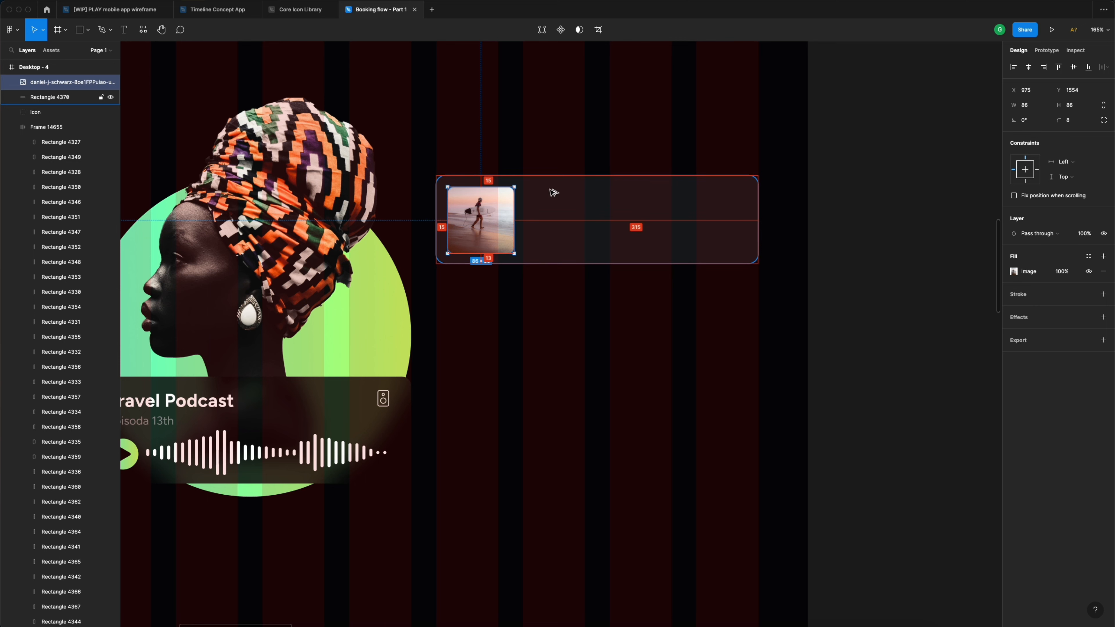
key(Up)
key(Up)
key(Up)
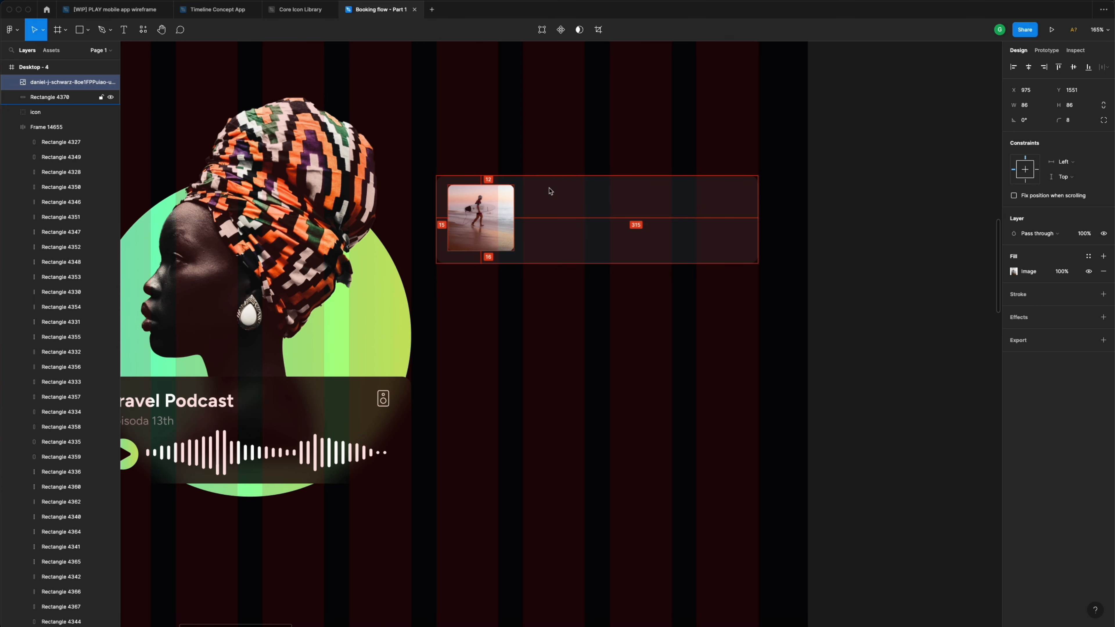
key(Left)
key(Left)
key(Left)
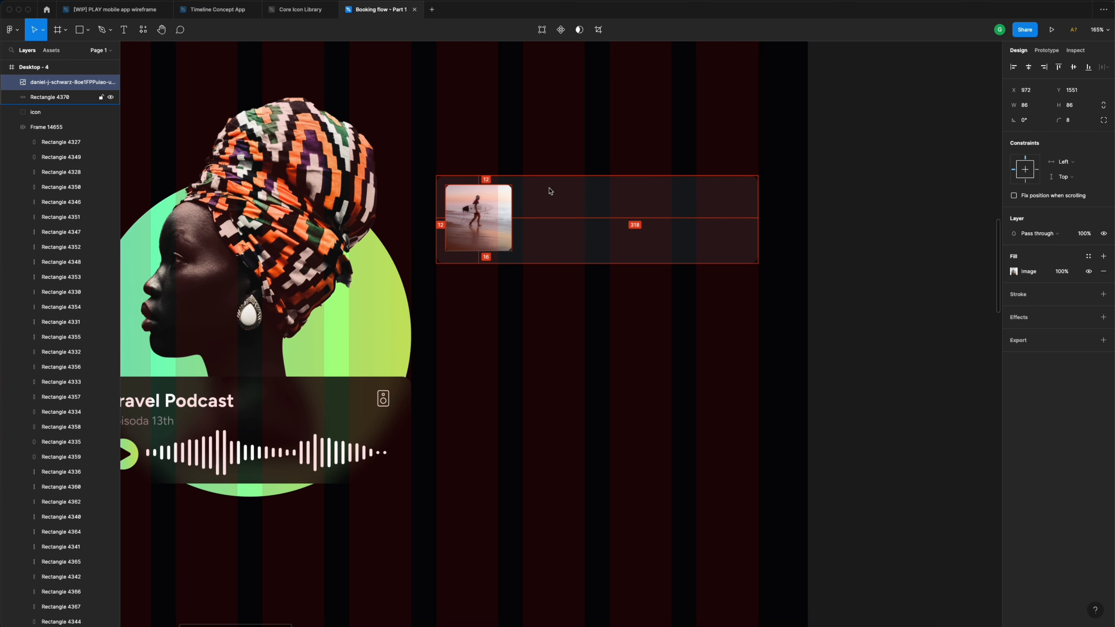
click(528, 224)
scroll(465, 252, up, 10)
drag(529, 301, 528, 286)
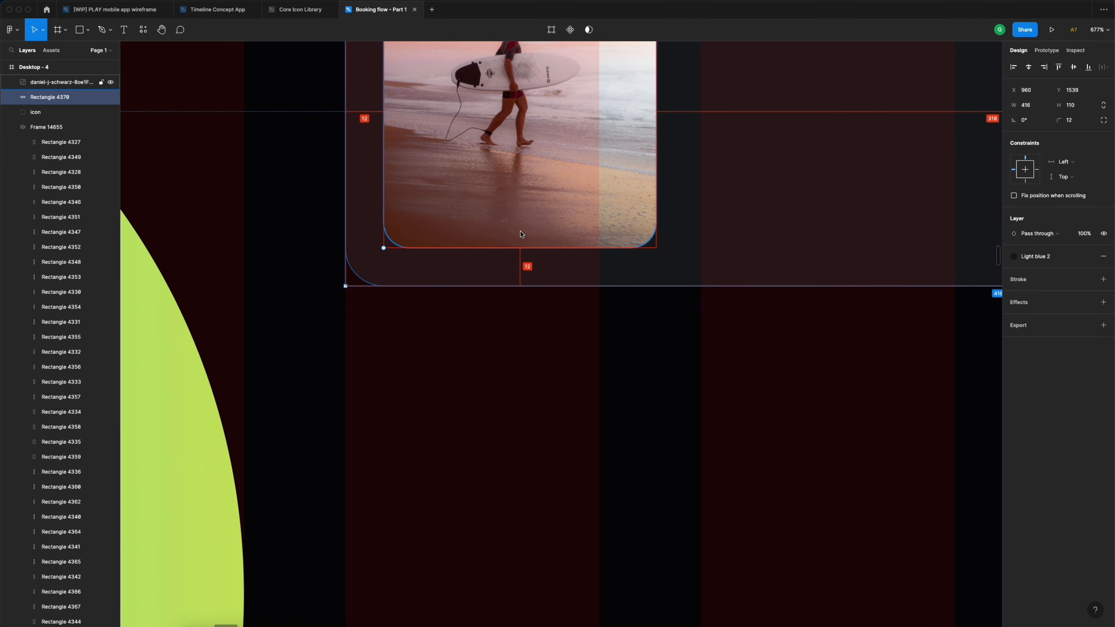
scroll(535, 229, down, 8)
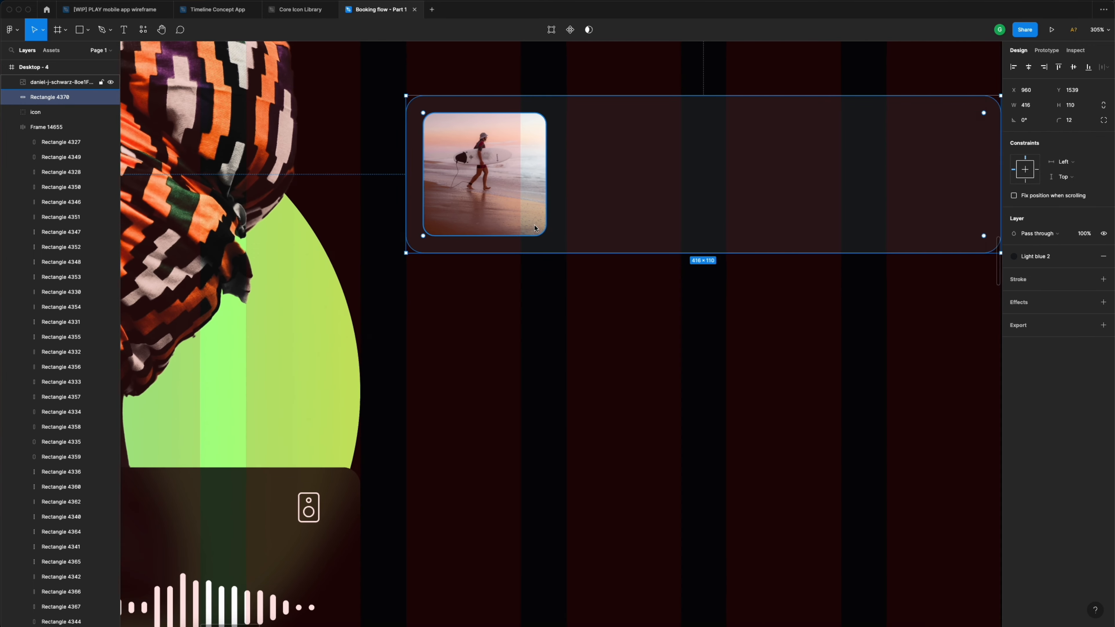
scroll(535, 229, right, 3)
scroll(450, 184, down, 2)
scroll(460, 178, left, 1)
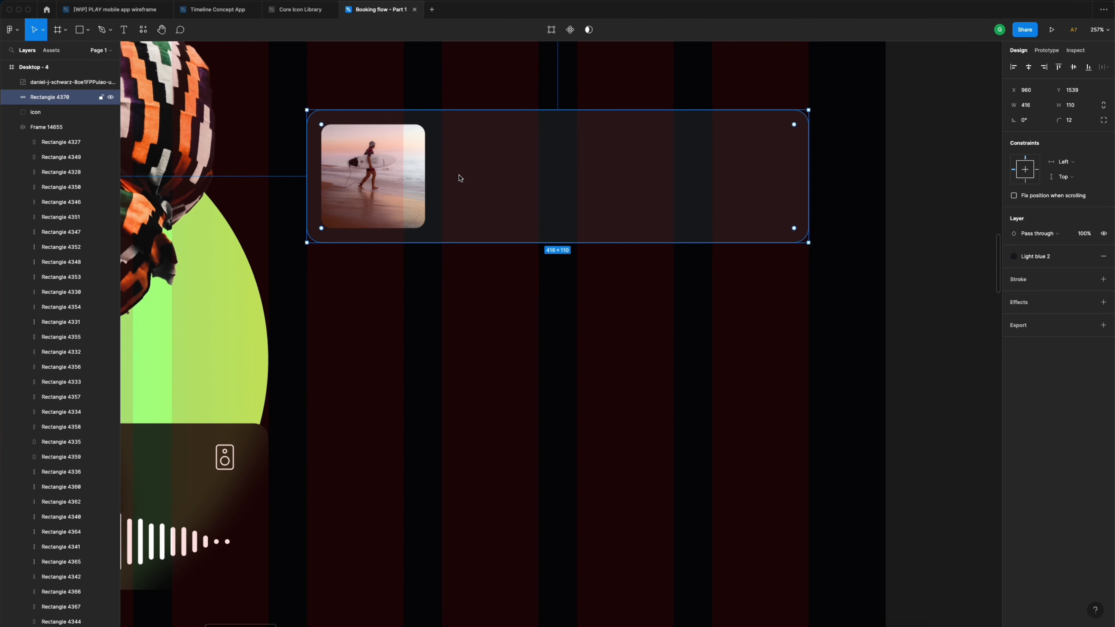
- Add the title 'Best surf spots of Portugal' on the bar at font size 18
key(t)
click(464, 157)
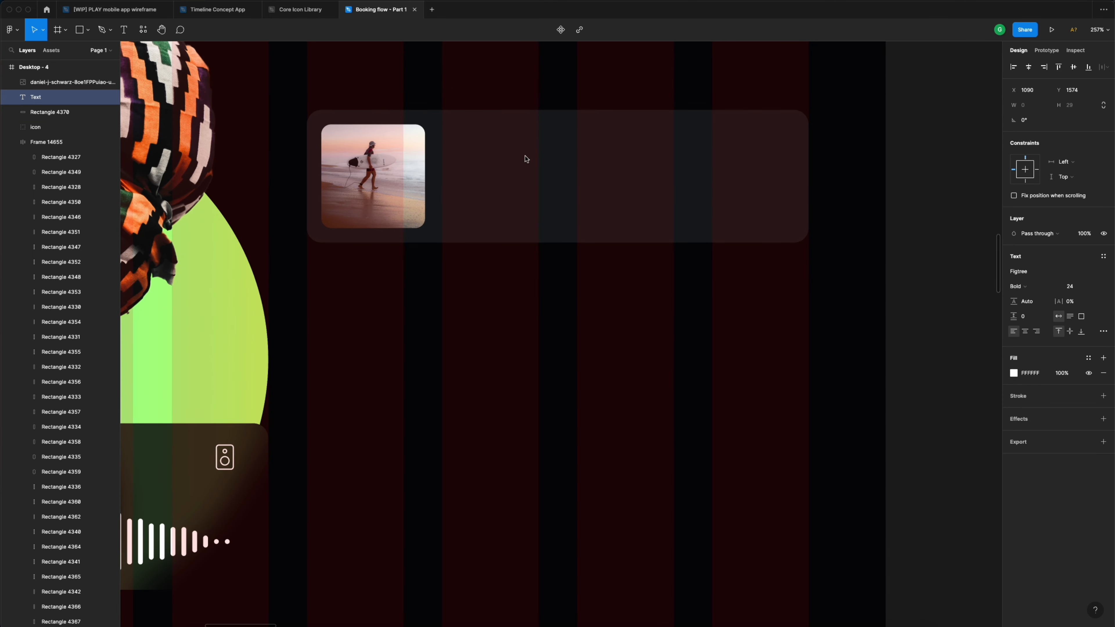
text(Best)
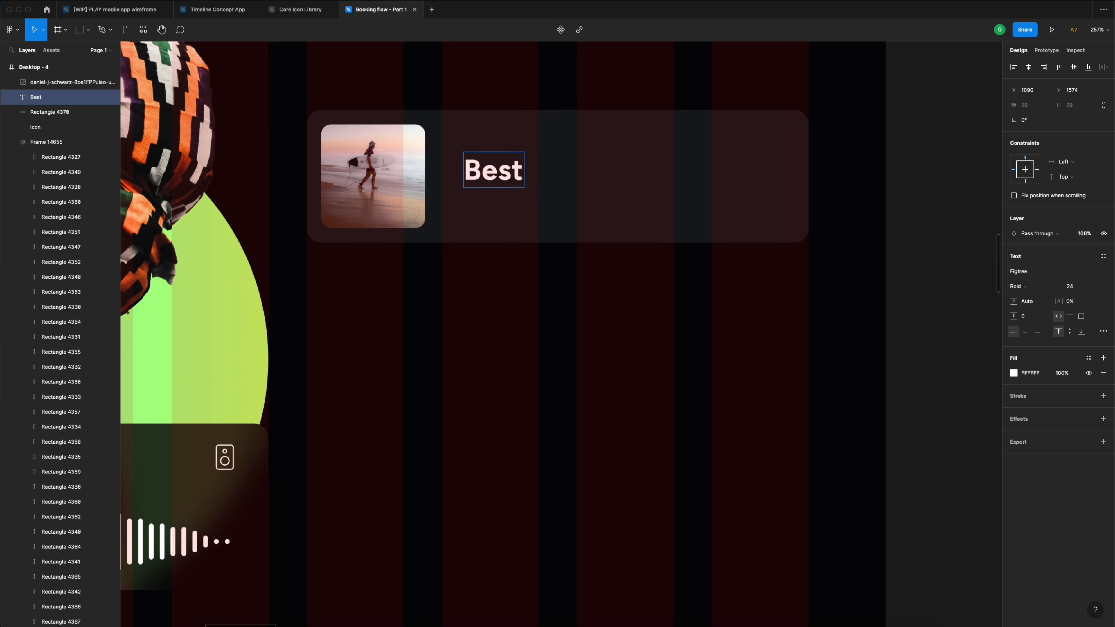
text( surf)
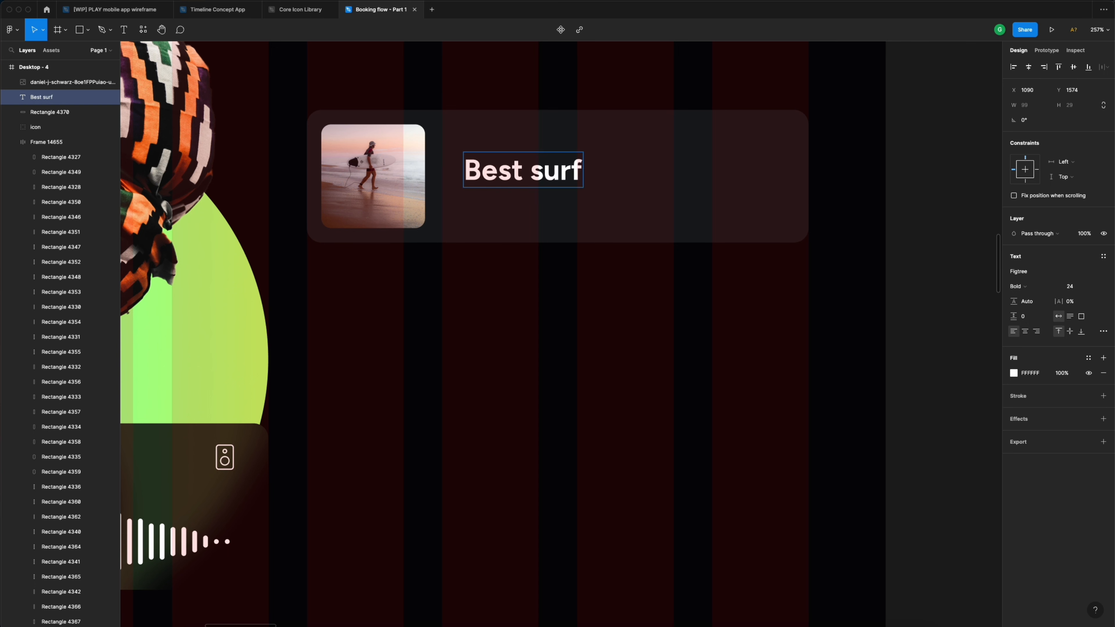
text( spot)
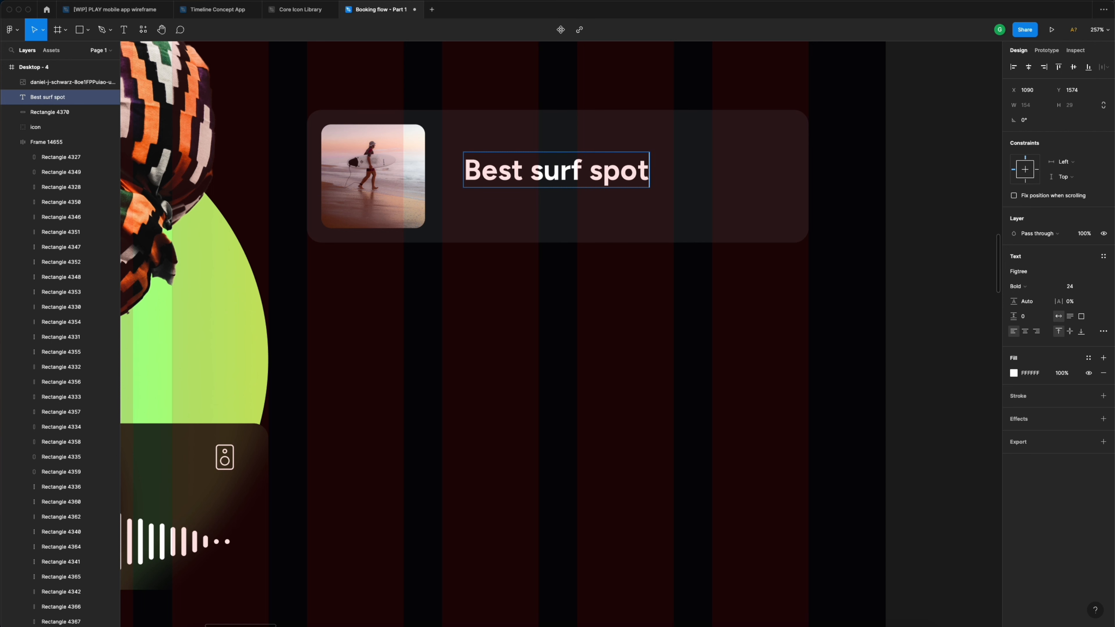
text(s of )
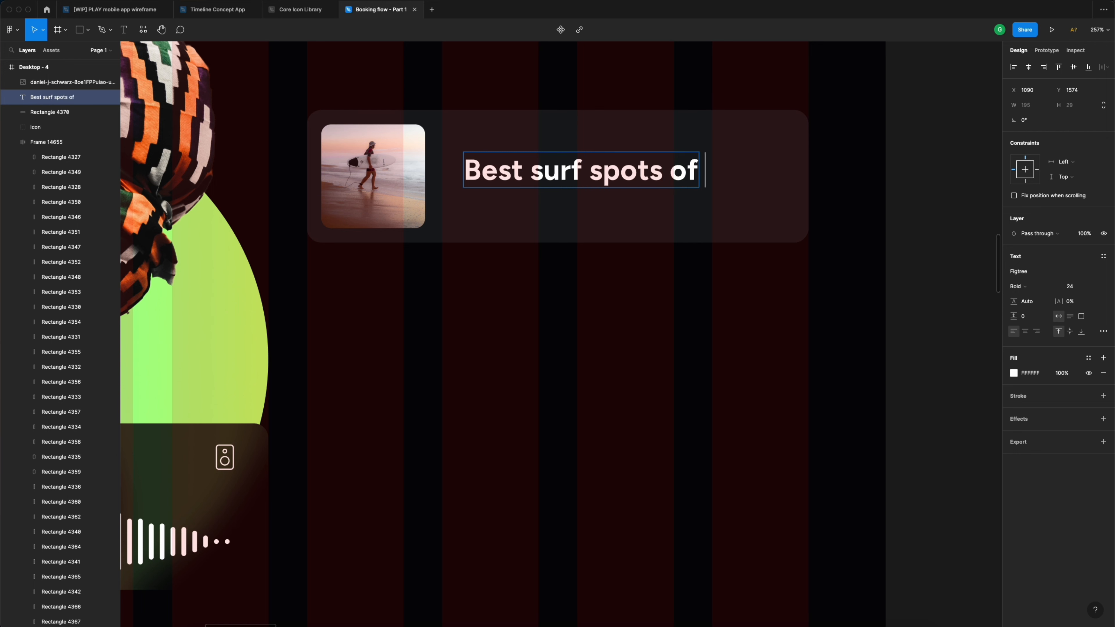
text(Portugal)
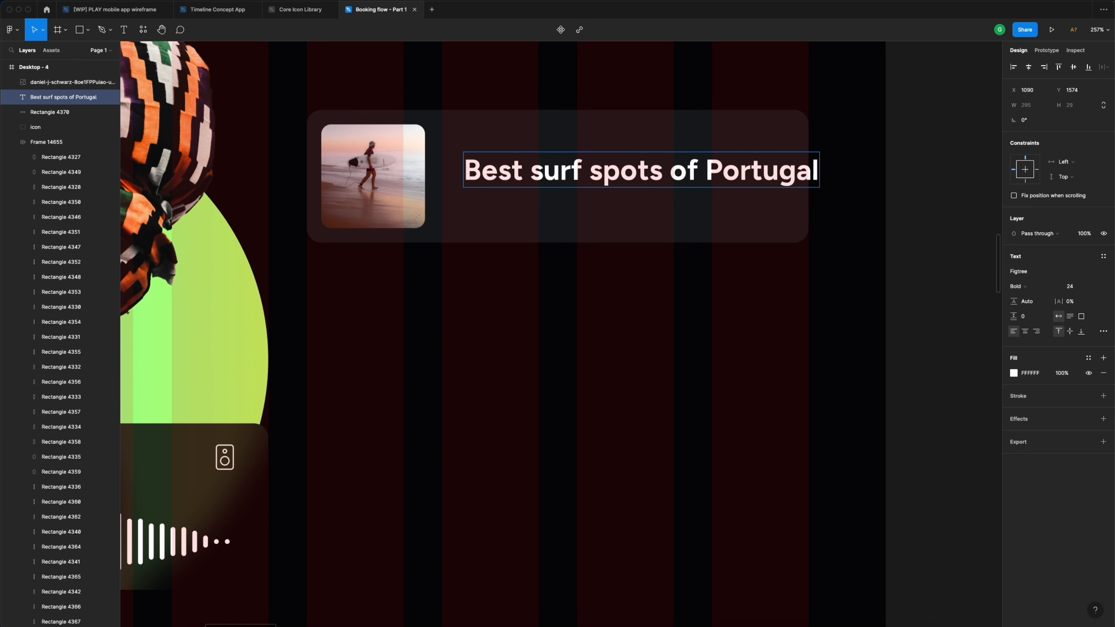
key(Escape)
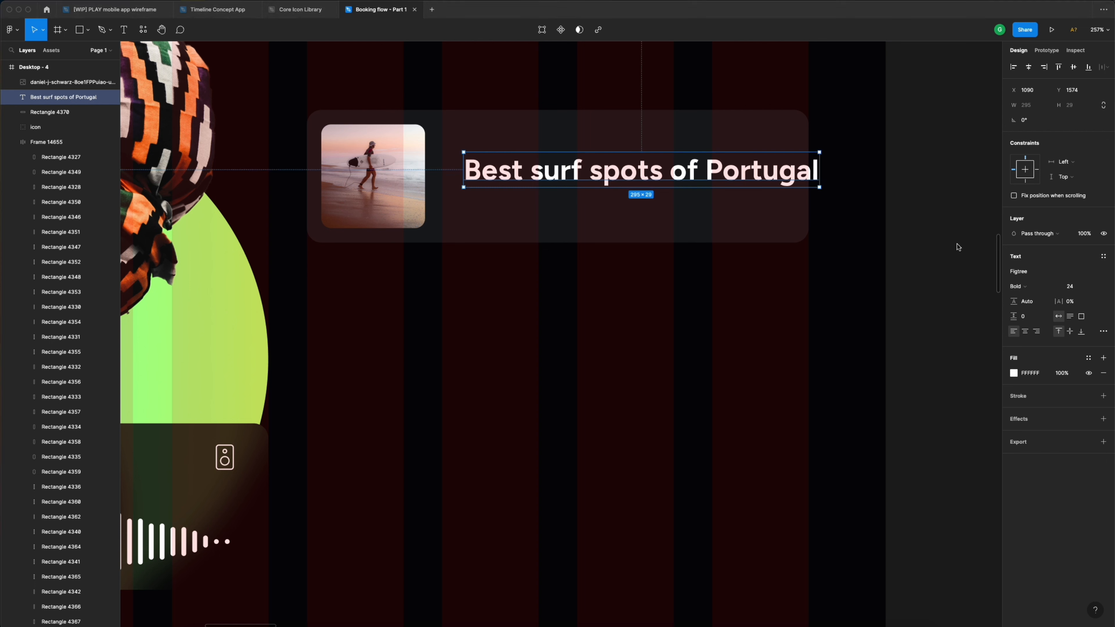
click(1082, 289)
text(18)
key(Return)
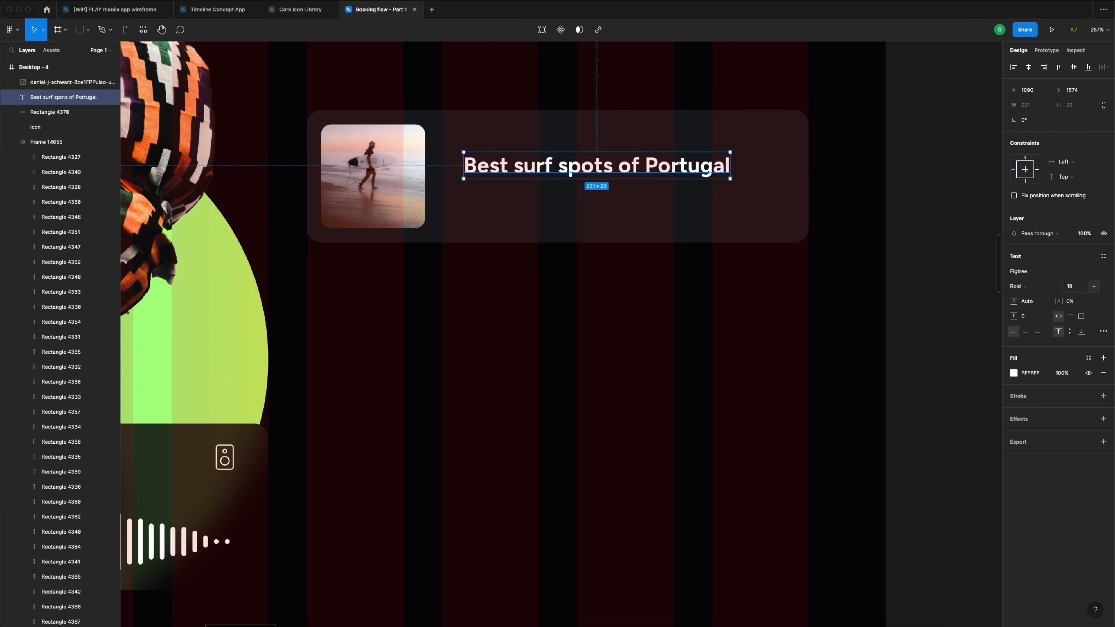
- Position the title beside the photo and duplicate it below
drag(535, 178, 496, 154)
key(alt)
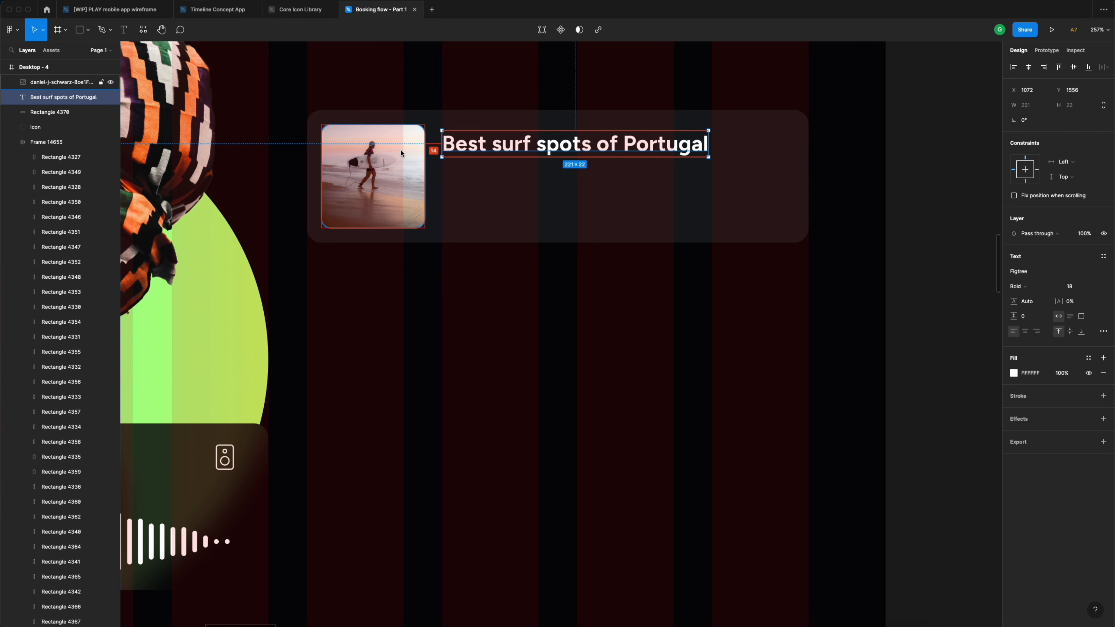
key(Right)
key(Right)
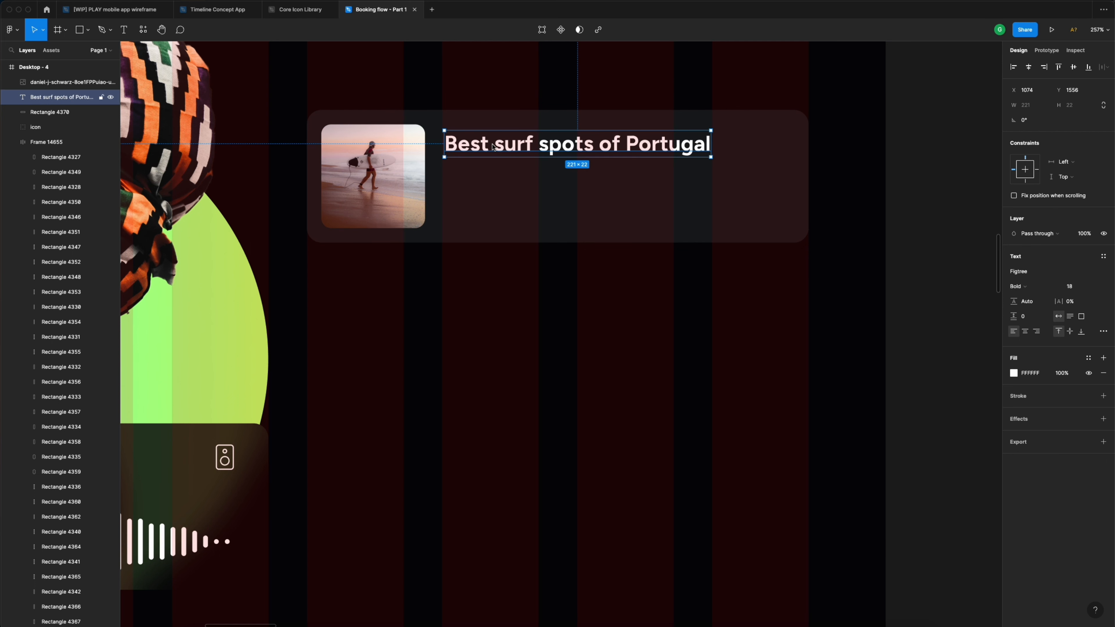
drag(493, 147, 493, 178)
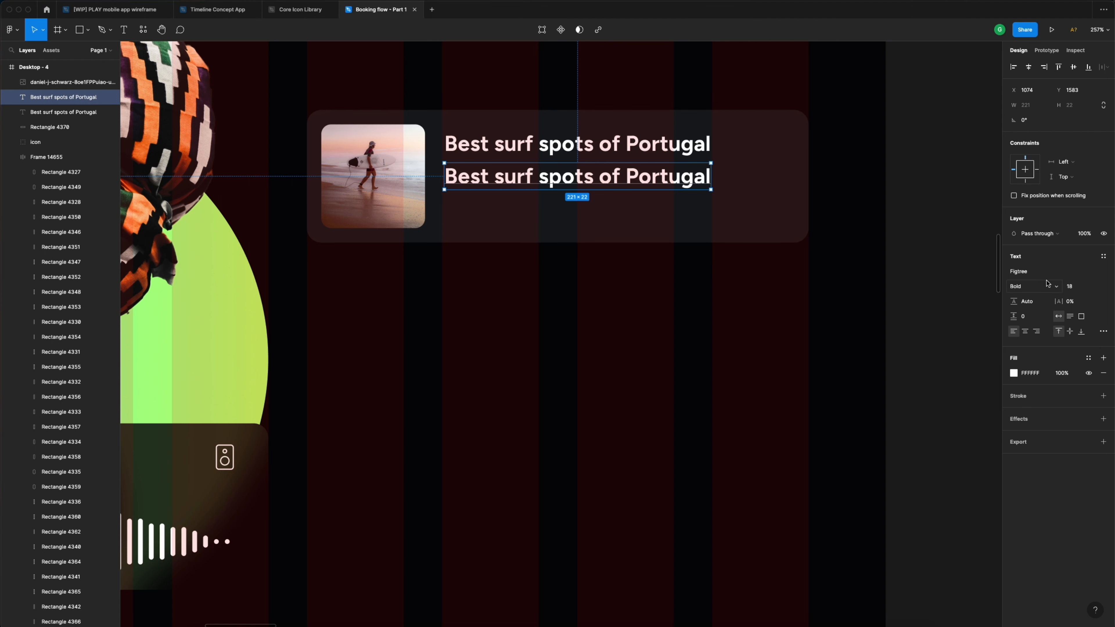
- Style the copied line as size 16, Regular weight, with the Grey colour style
click(1083, 288)
text(16)
key(Return)
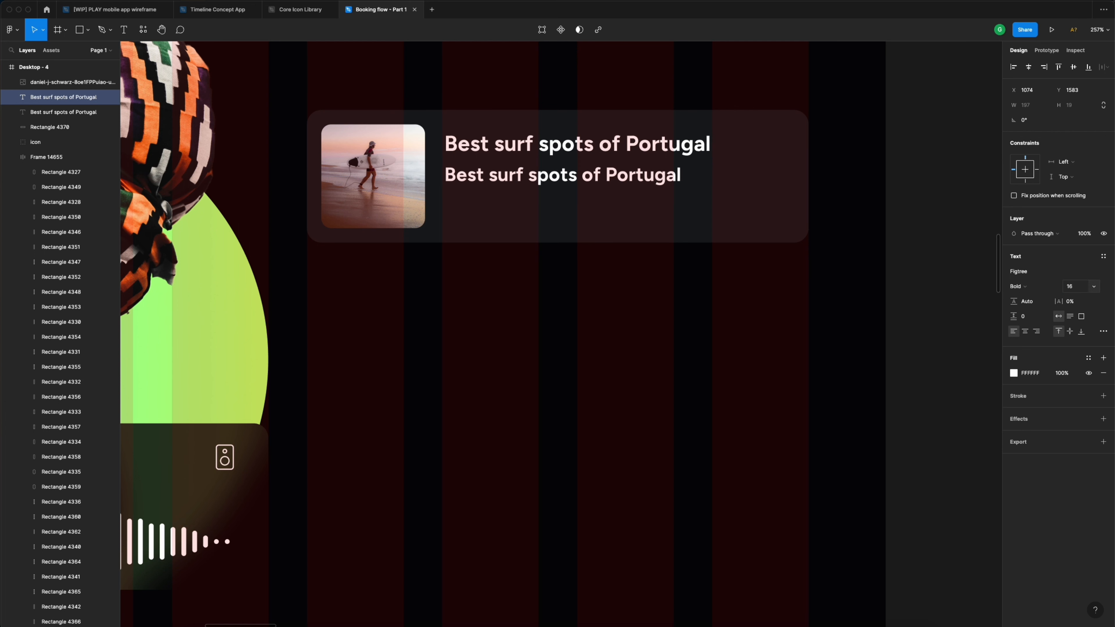
click(1036, 286)
click(1032, 253)
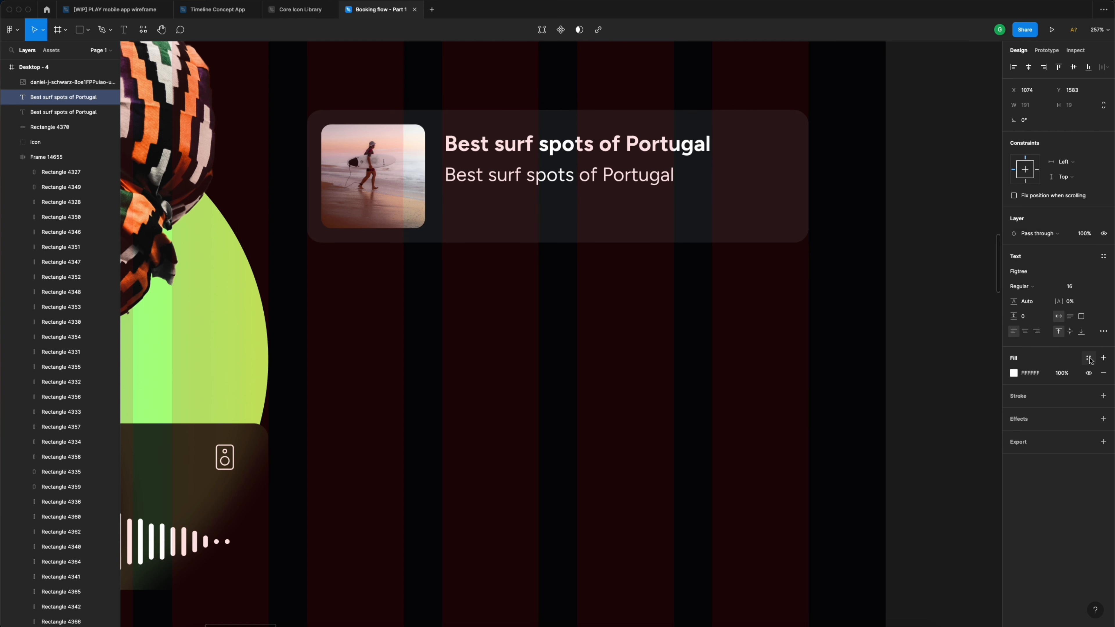
click(1089, 358)
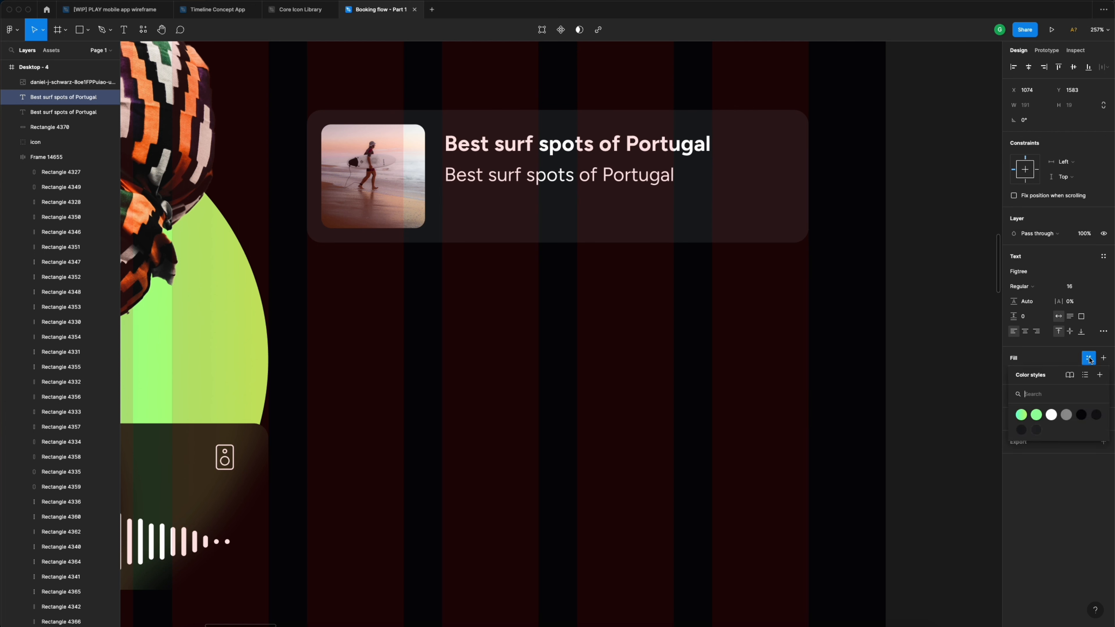
click(1066, 416)
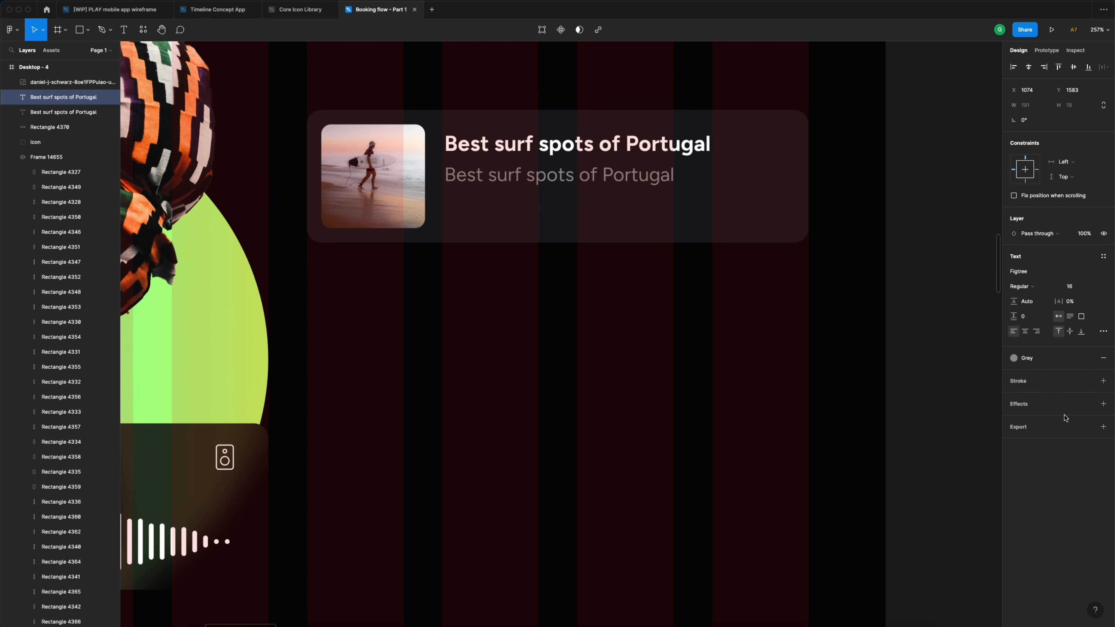
- Change the copied line to 'Season 02, Ep 03' and nudge it down under the title
double_click(617, 177)
text(Season)
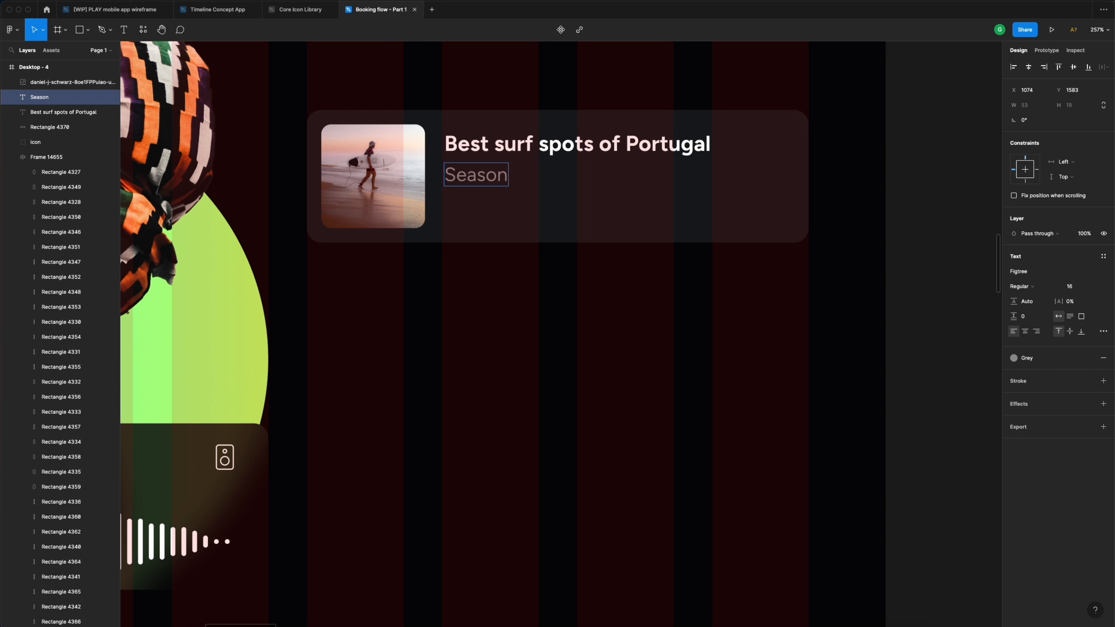
text( 02, Ep)
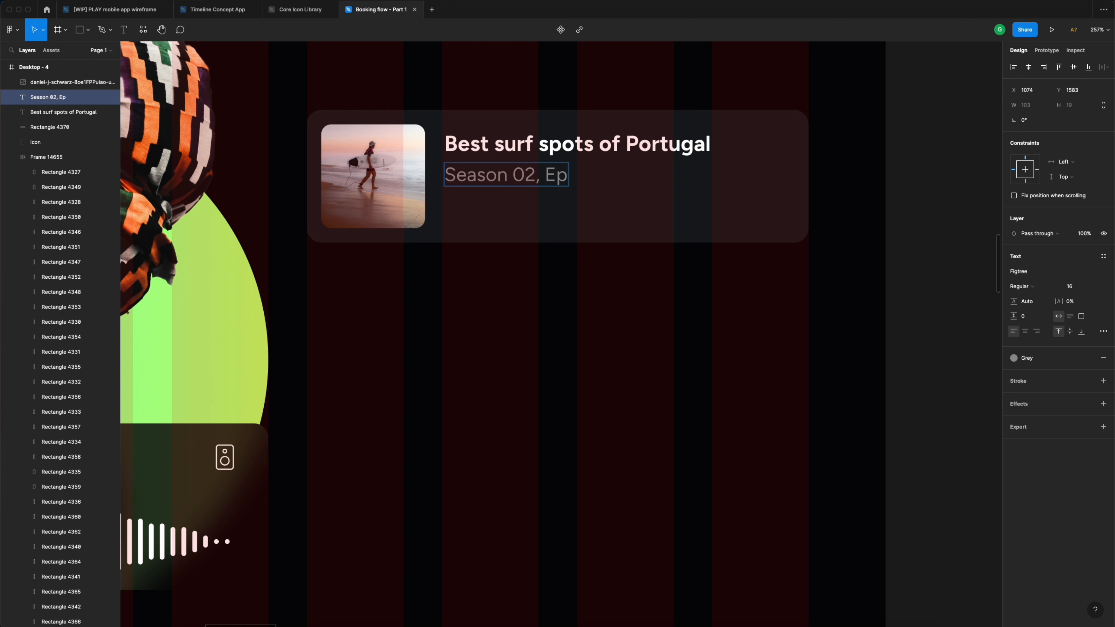
text( 03)
key(Escape)
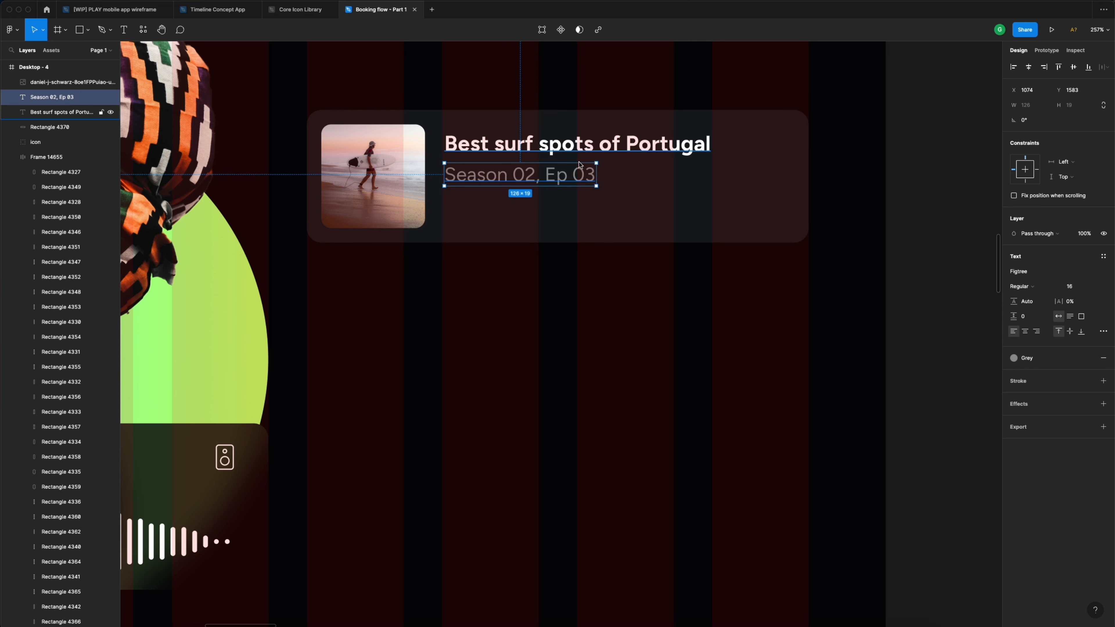
key(alt)
key(Down)
key(Down)
key(Down)
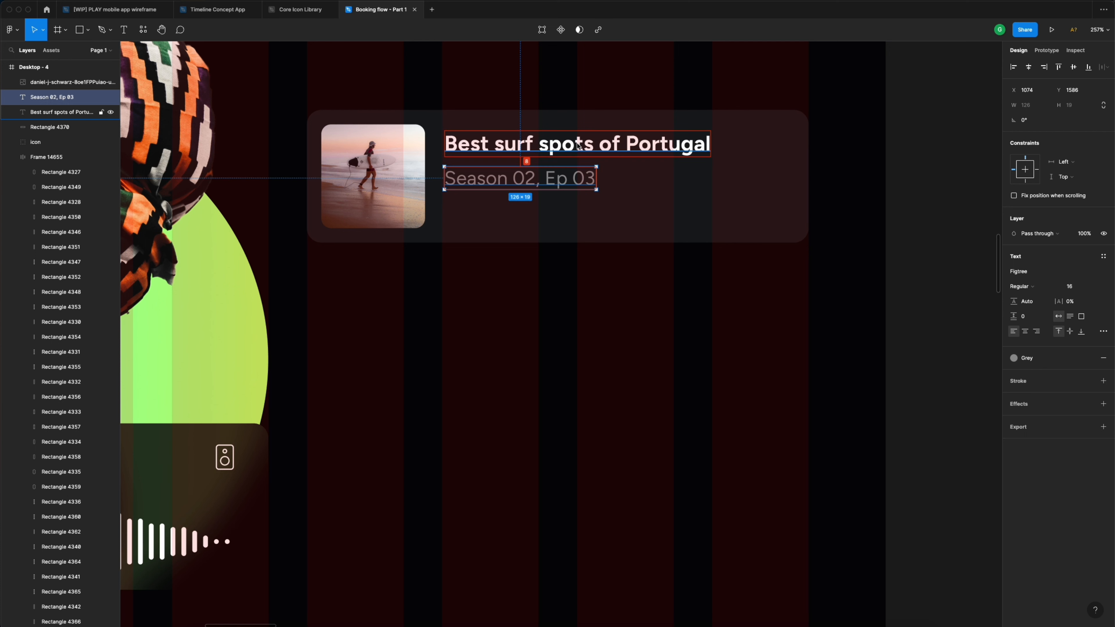
- Move the title and episode line down together beside the photo, then select the podcast play triangle
shift+click(550, 150)
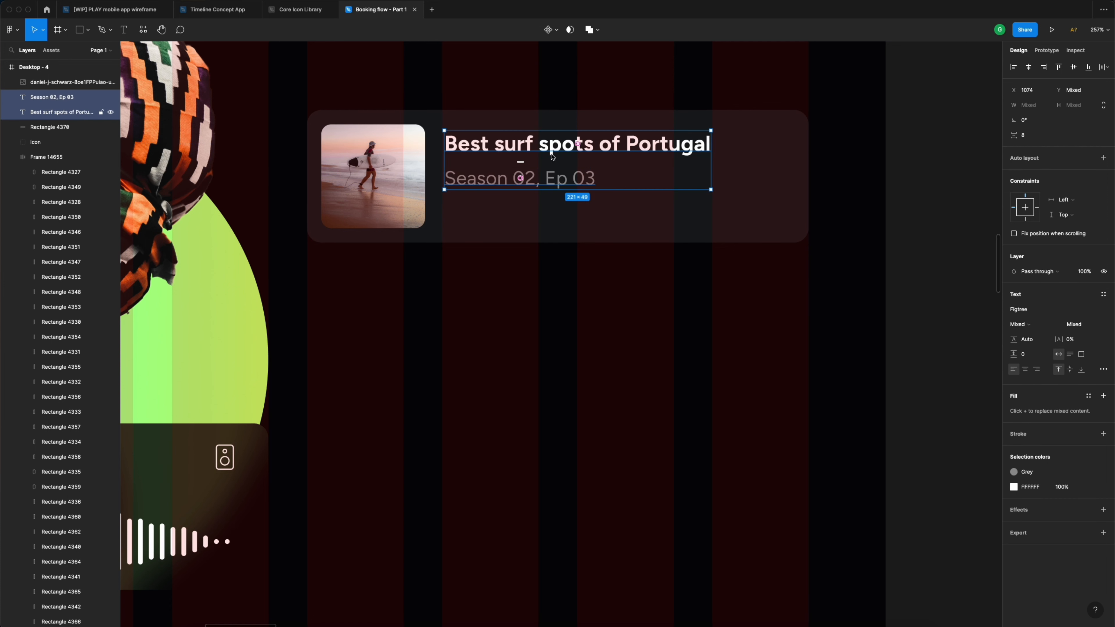
drag(549, 150, 554, 170)
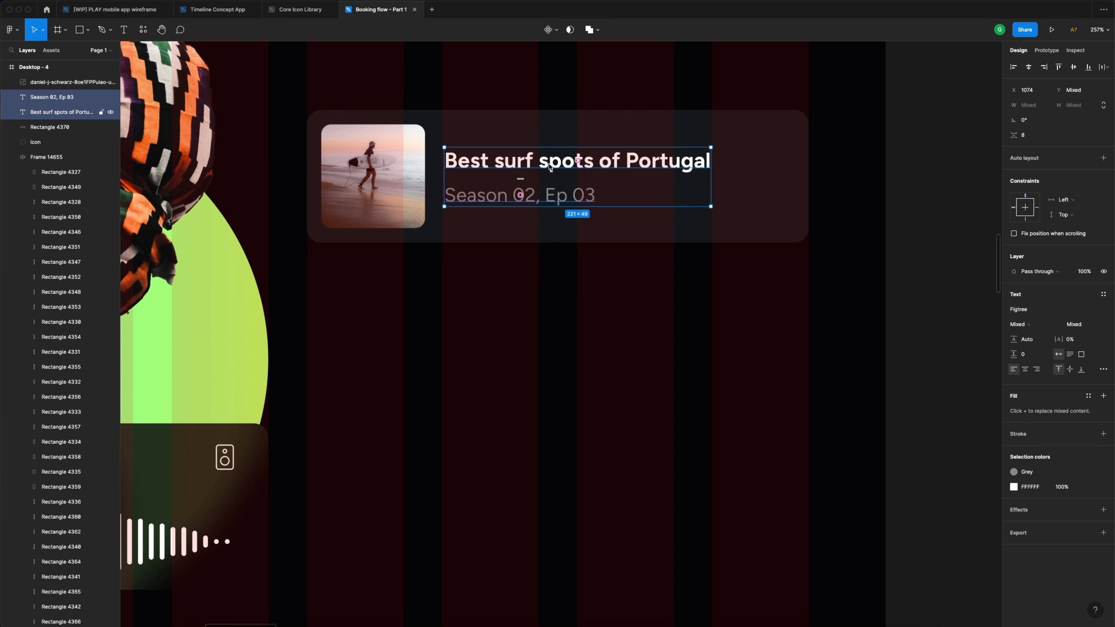
click(782, 173)
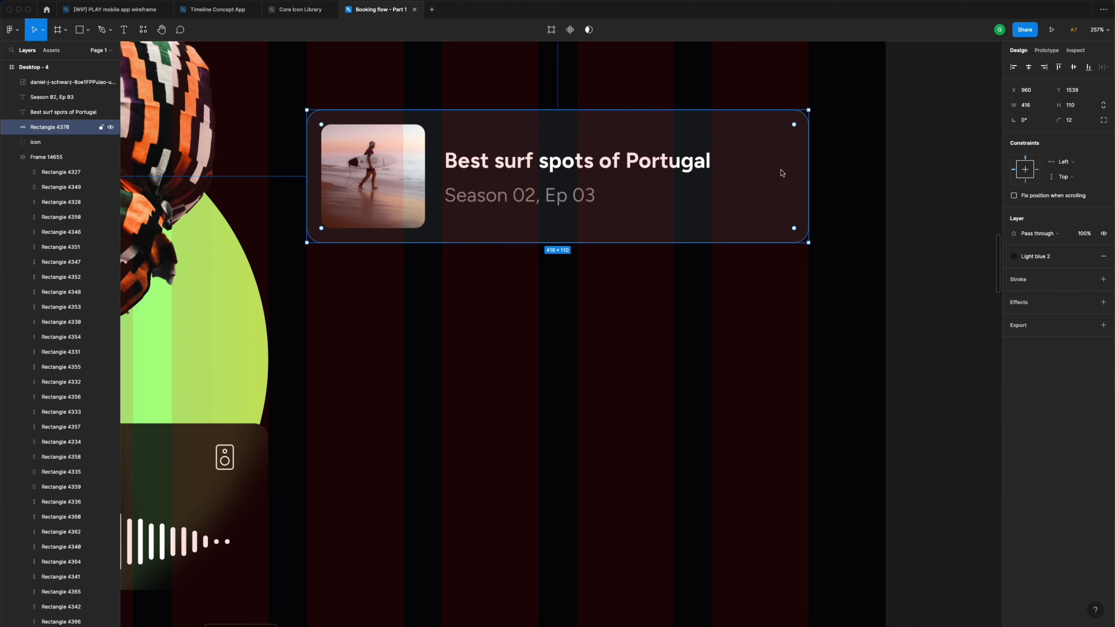
scroll(782, 173, down, 5)
scroll(782, 173, left, 2)
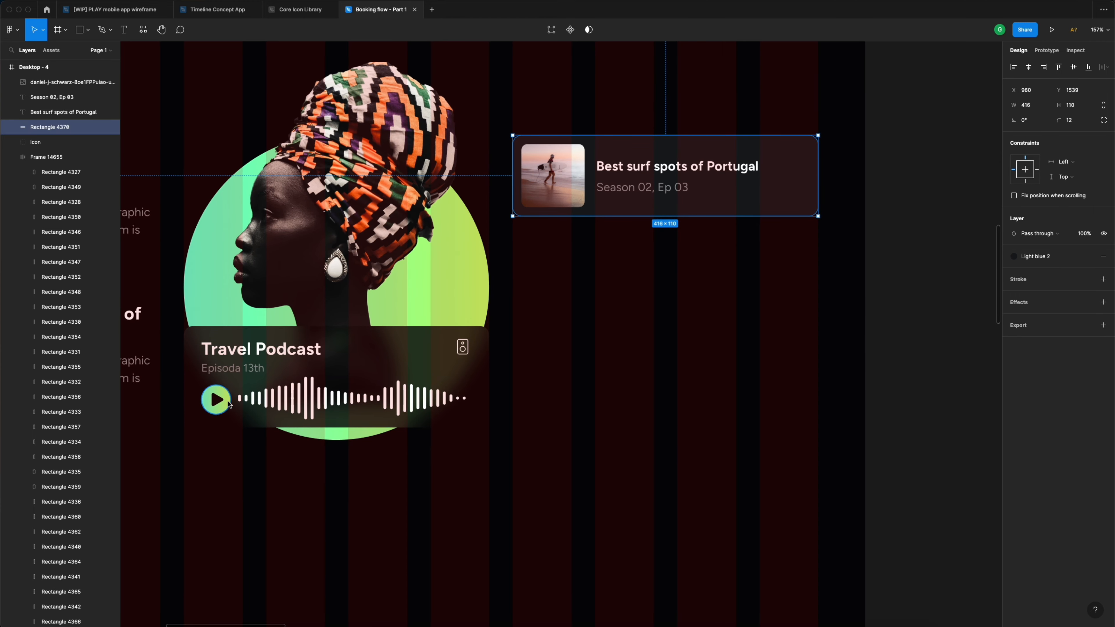
click(217, 400)
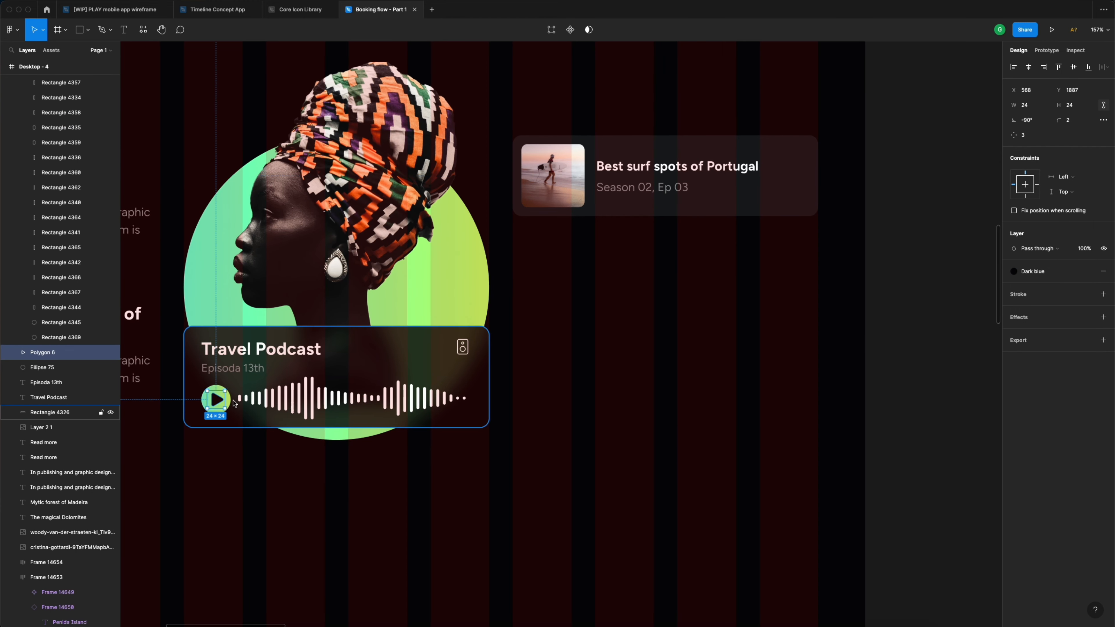
- Paste the play triangle at the surf card's right end and fill it with Neon gradient
click(751, 178)
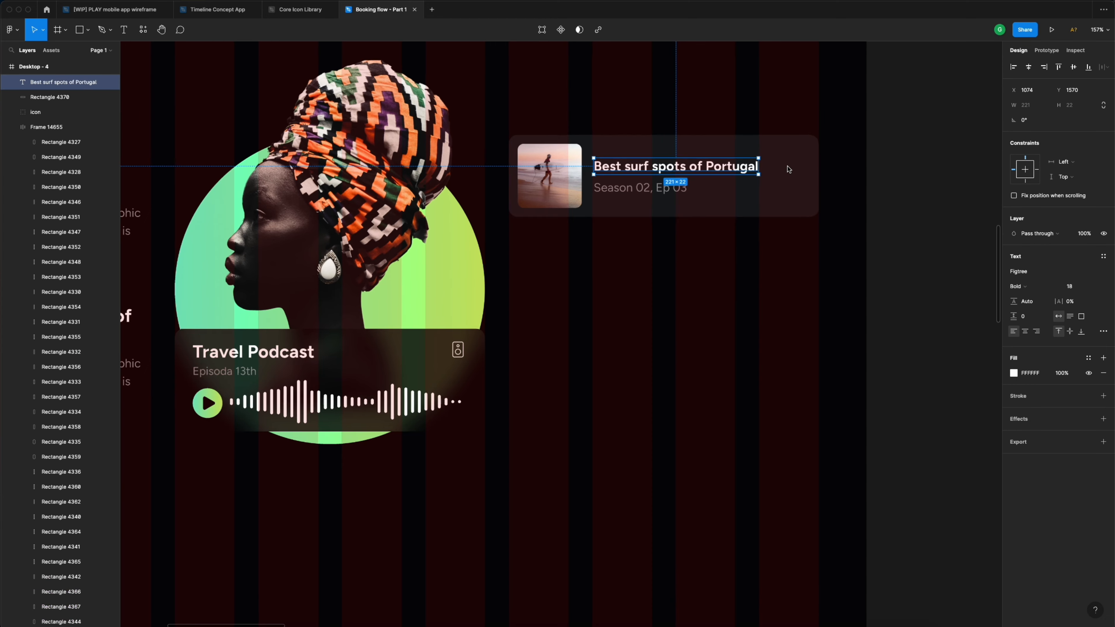
key(shift+2)
key(super+v)
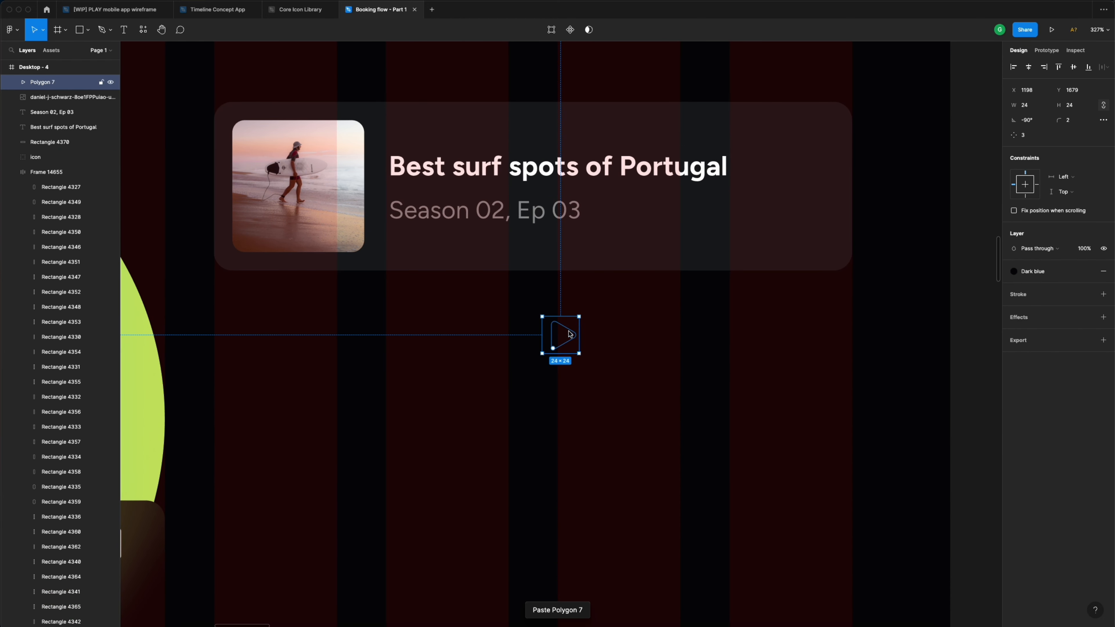
drag(560, 336, 797, 184)
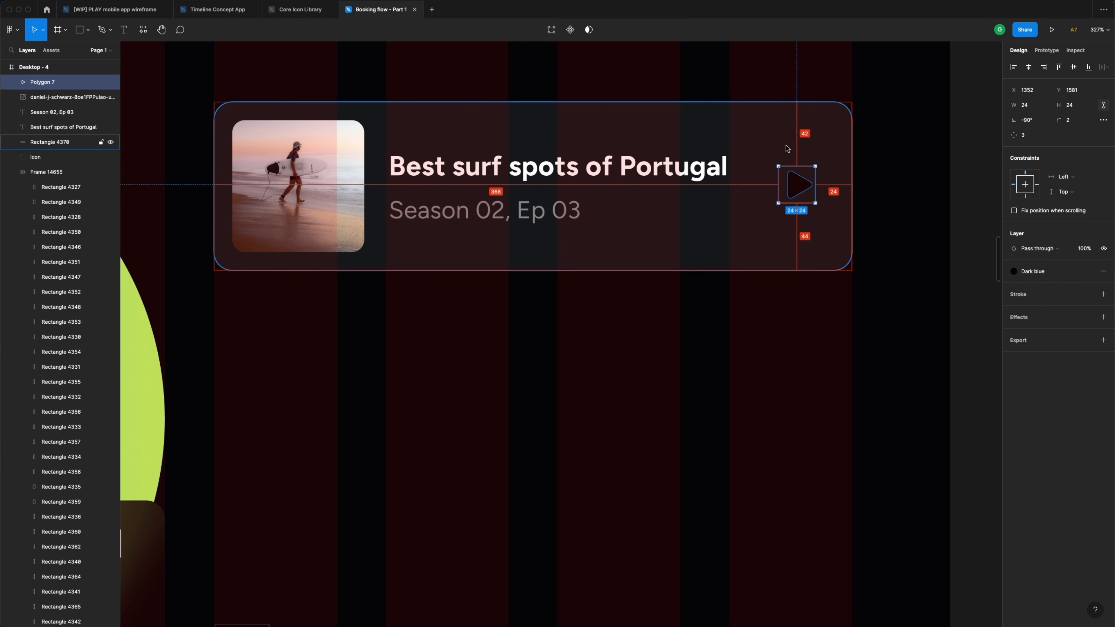
key(Down)
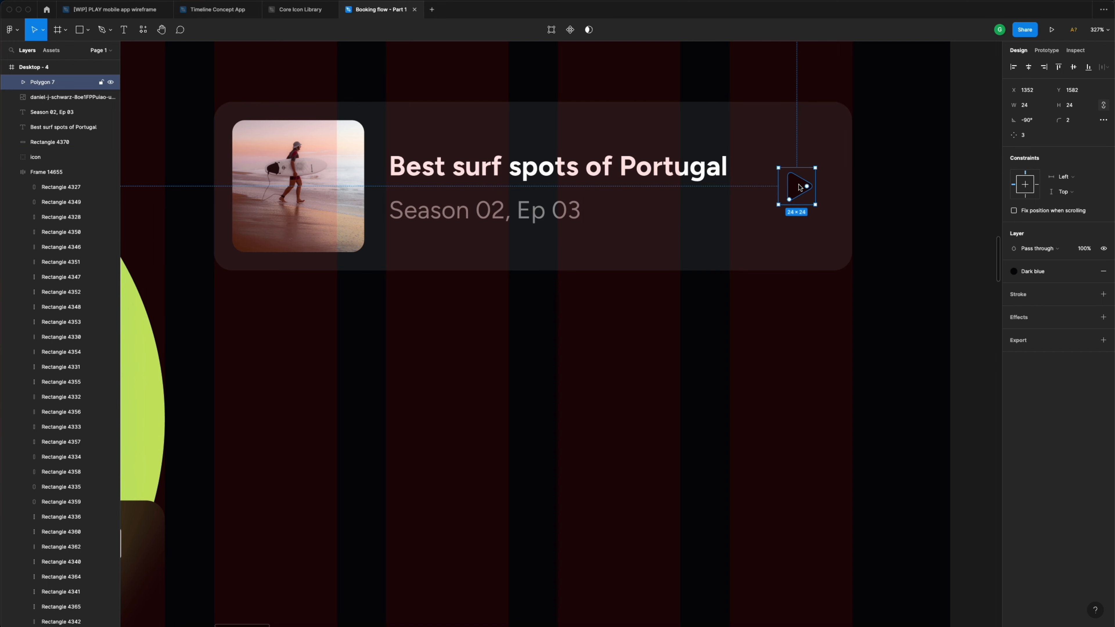
click(1059, 274)
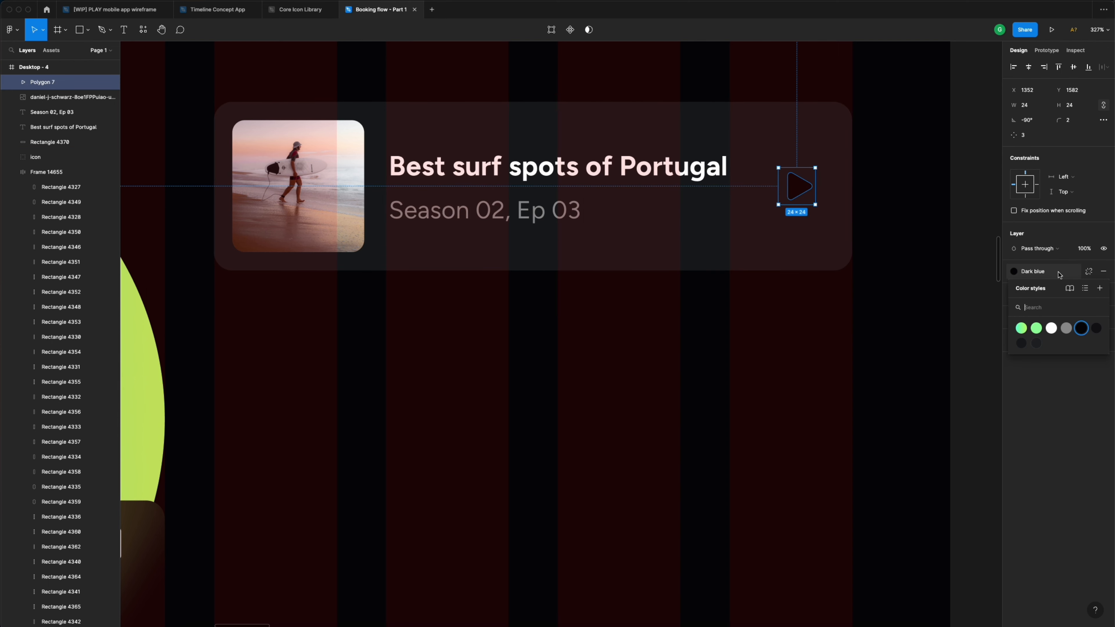
click(1022, 328)
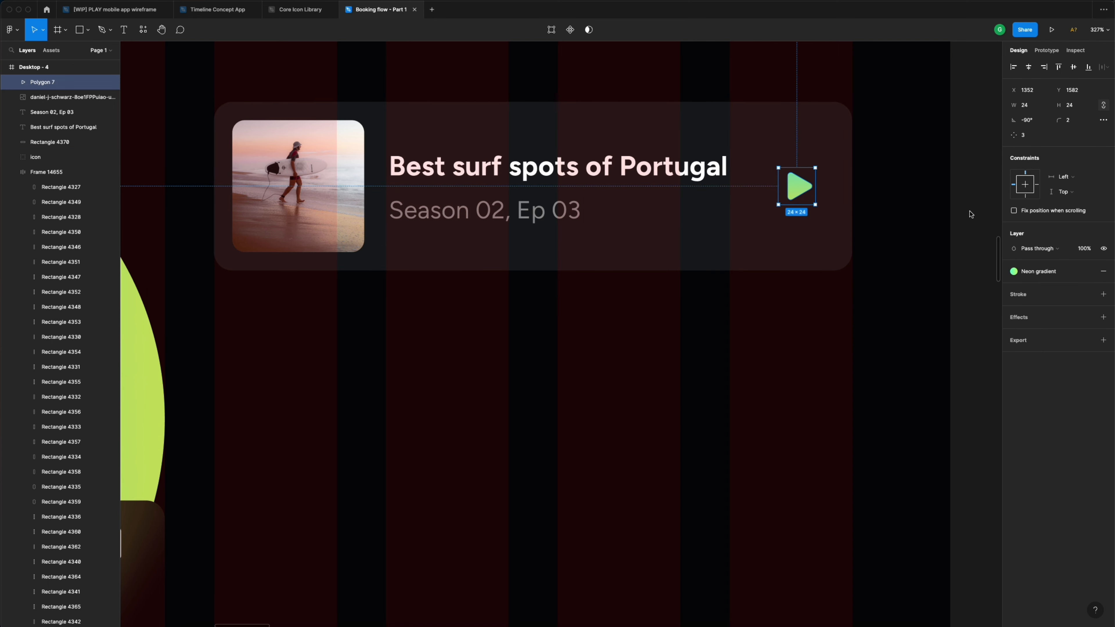
scroll(802, 172, down, 5)
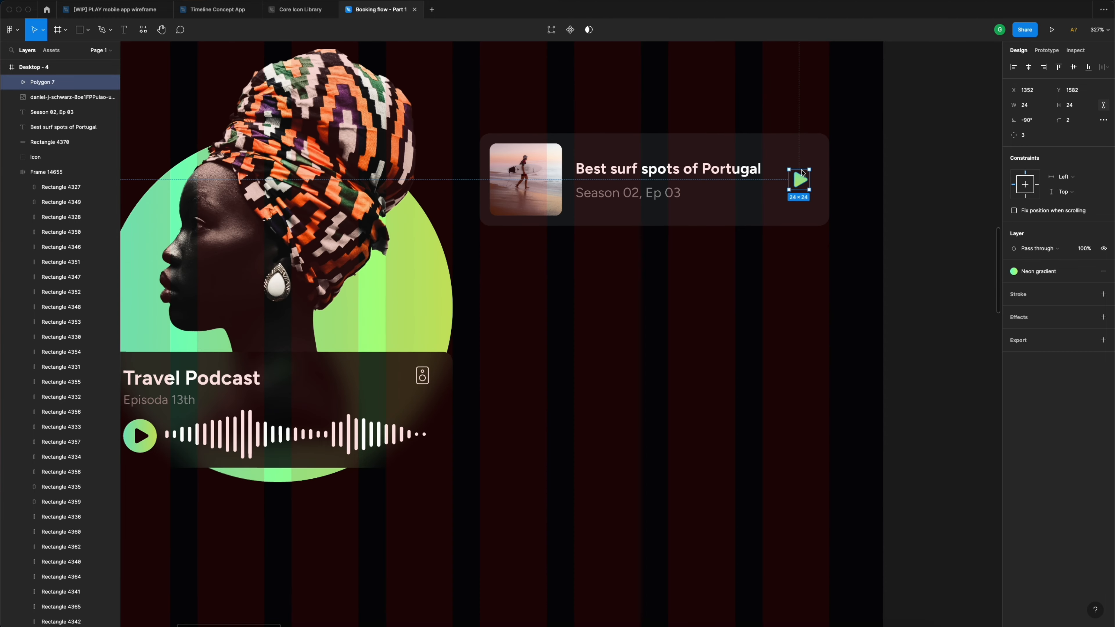
click(918, 143)
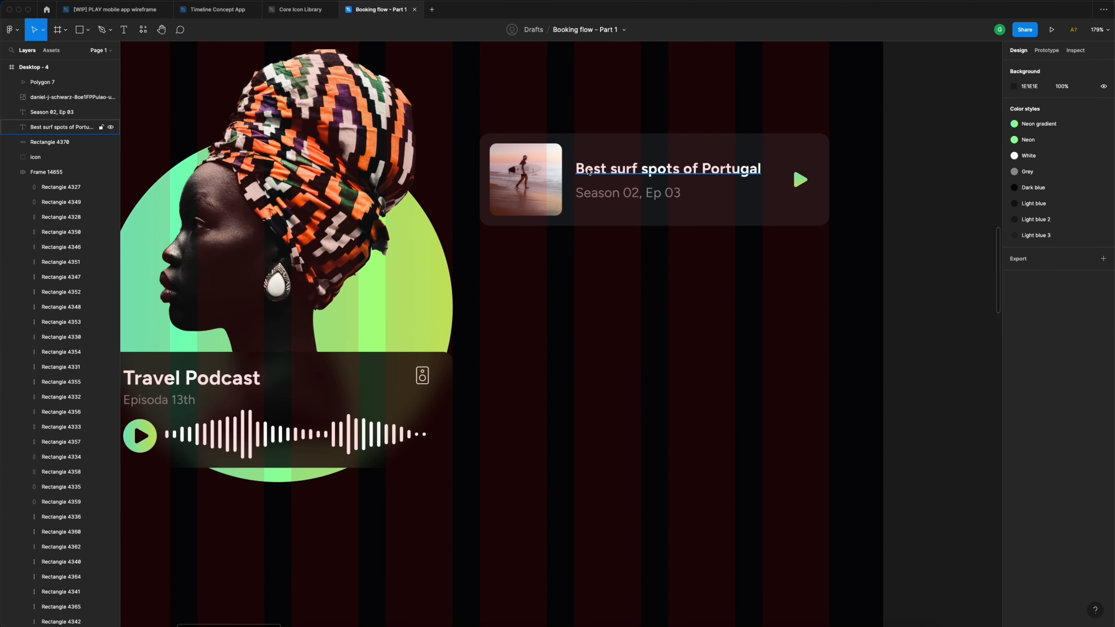
- Group the surf card's five layers as 'podcast widget' and make it a component
drag(476, 118, 855, 255)
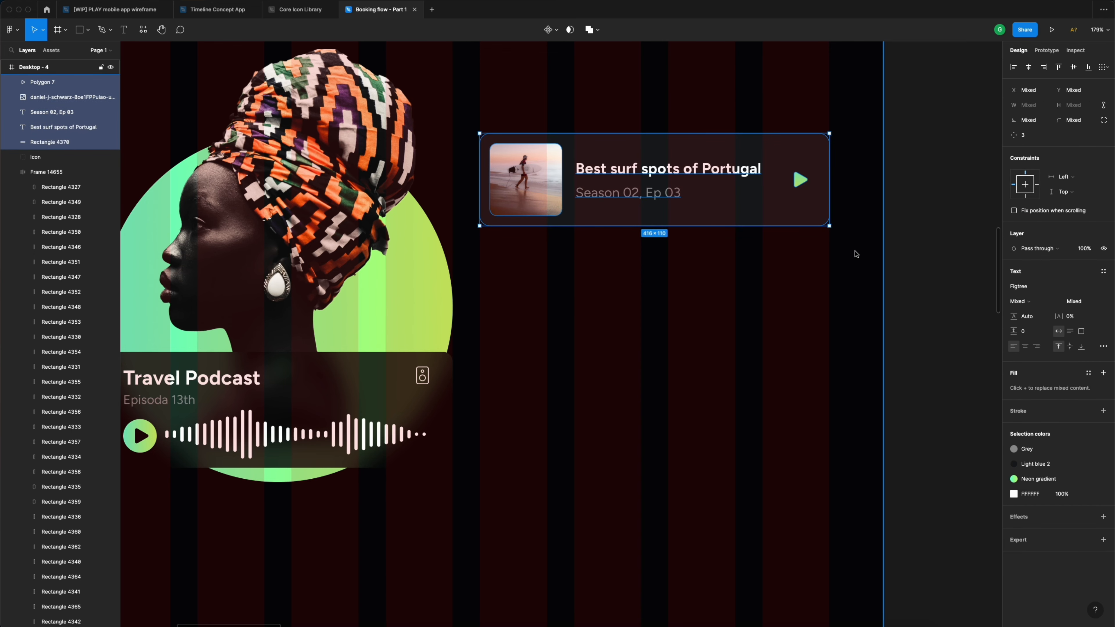
key(super+g)
double_click(62, 87)
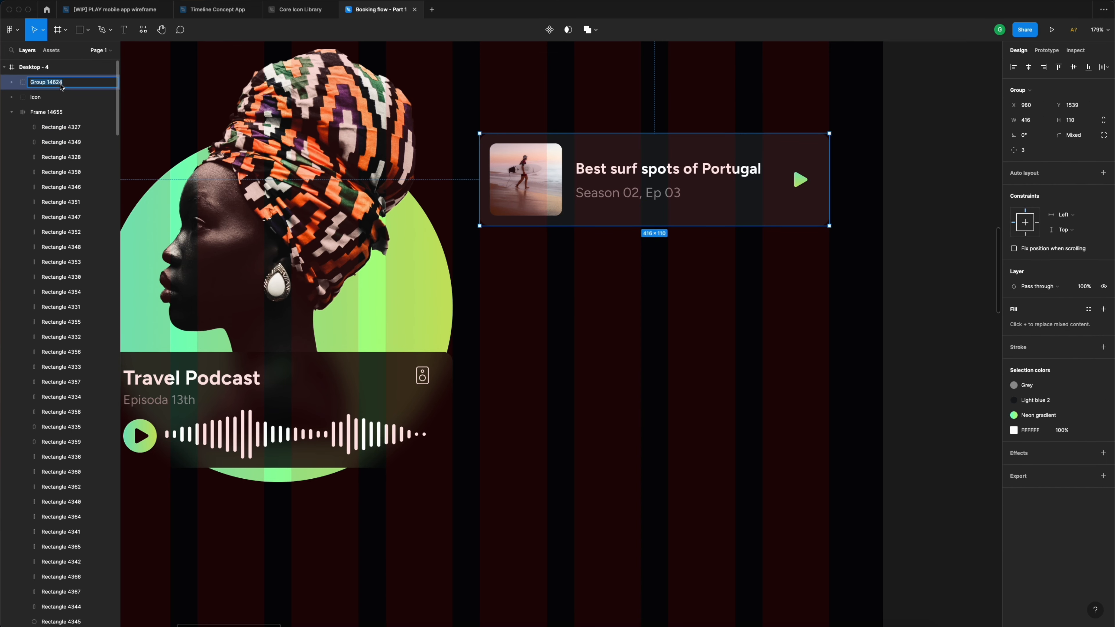
text(podcast widget)
key(Return)
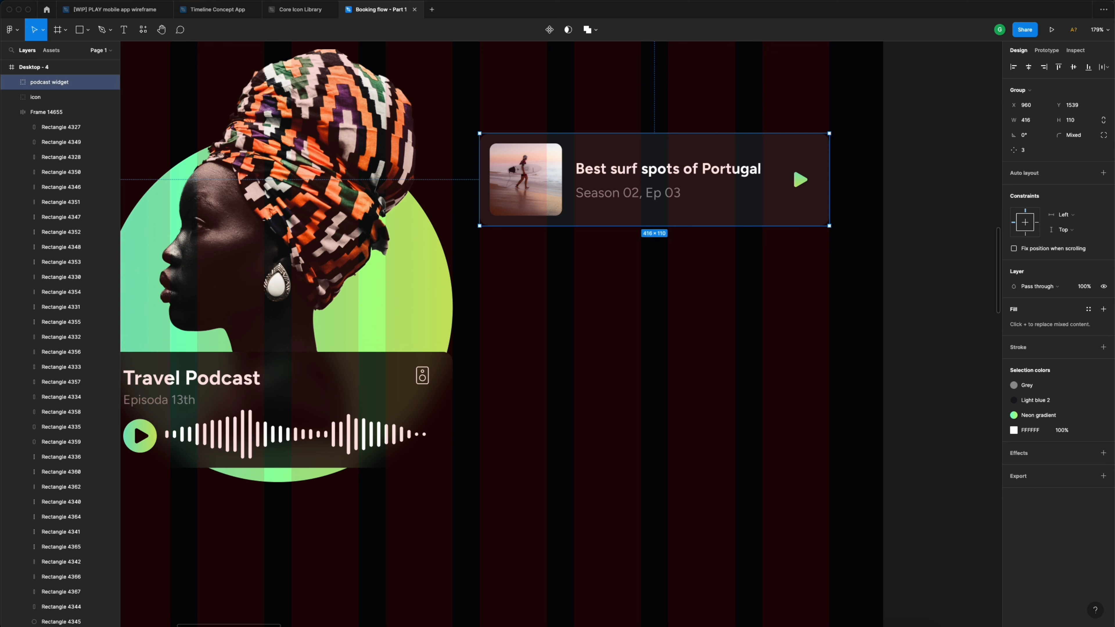
click(549, 30)
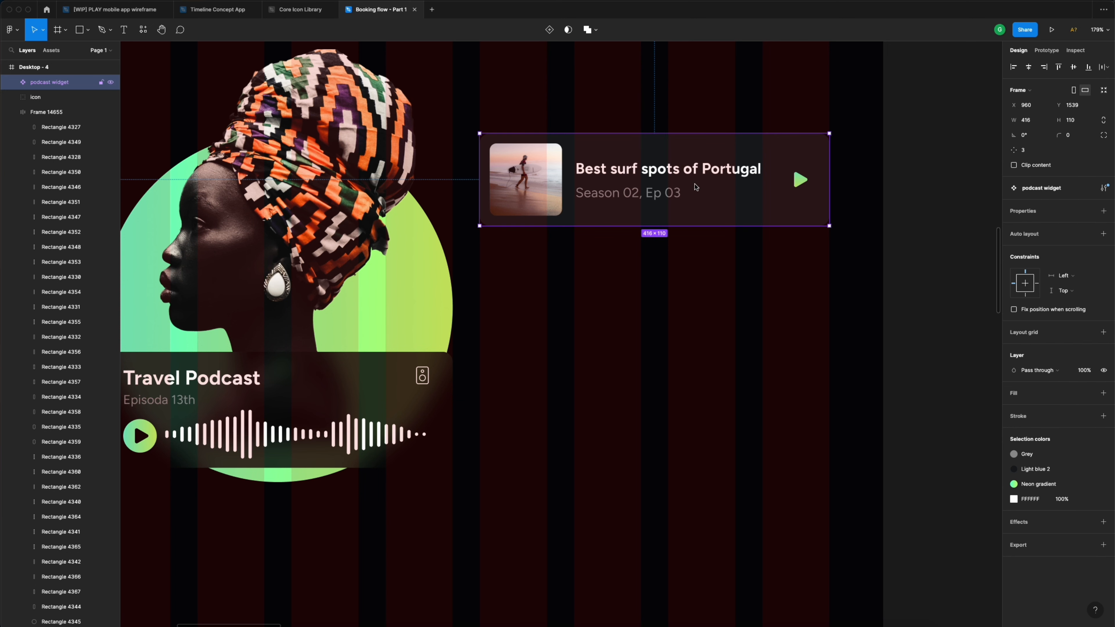
- Duplicate the podcast widget below the original and open its thumbnail's image fill settings
drag(694, 170, 695, 280)
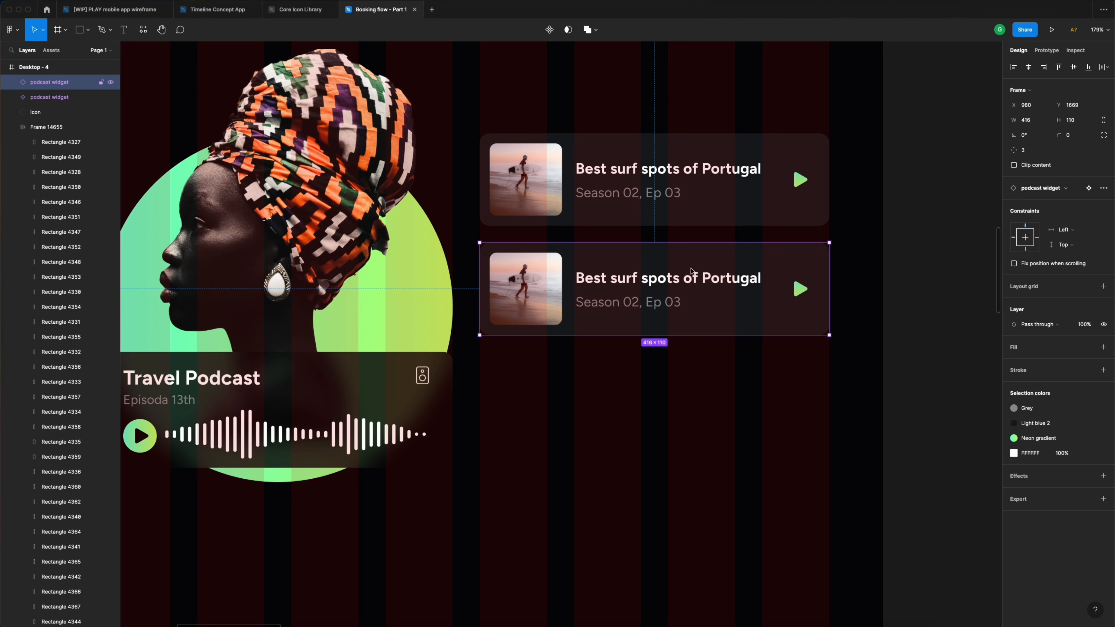
double_click(703, 281)
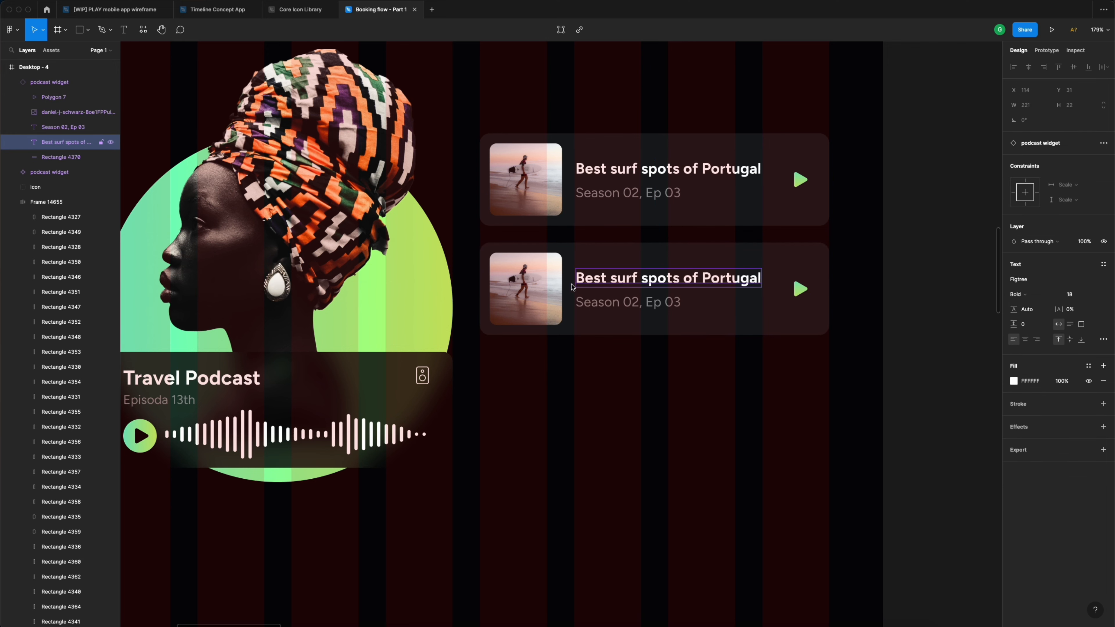
click(535, 288)
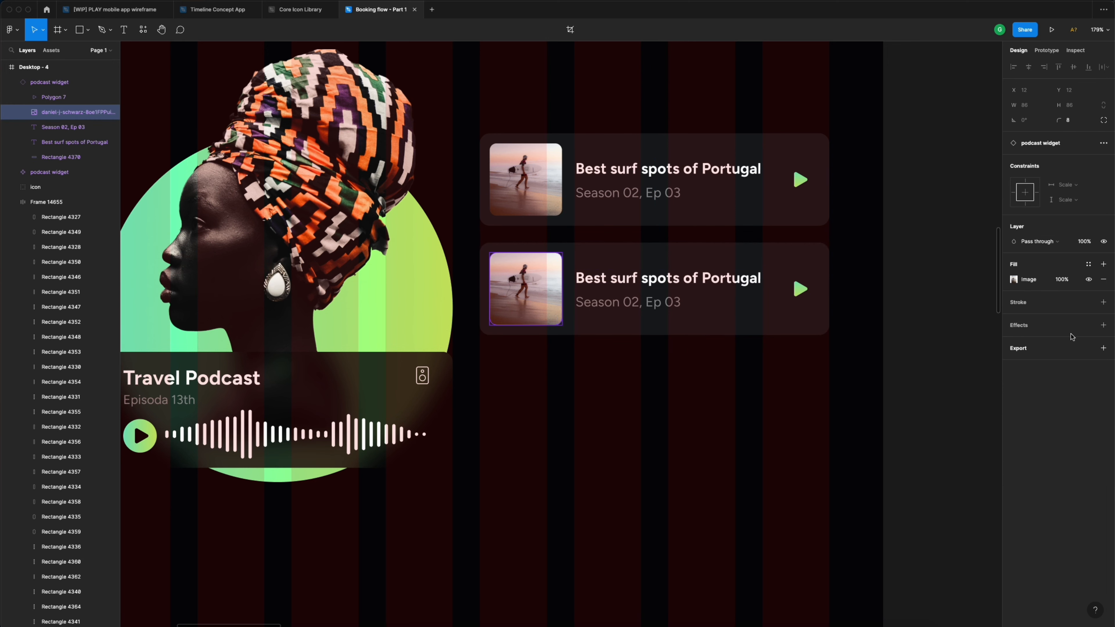
scroll(899, 275, down, 5)
scroll(897, 274, up, 5)
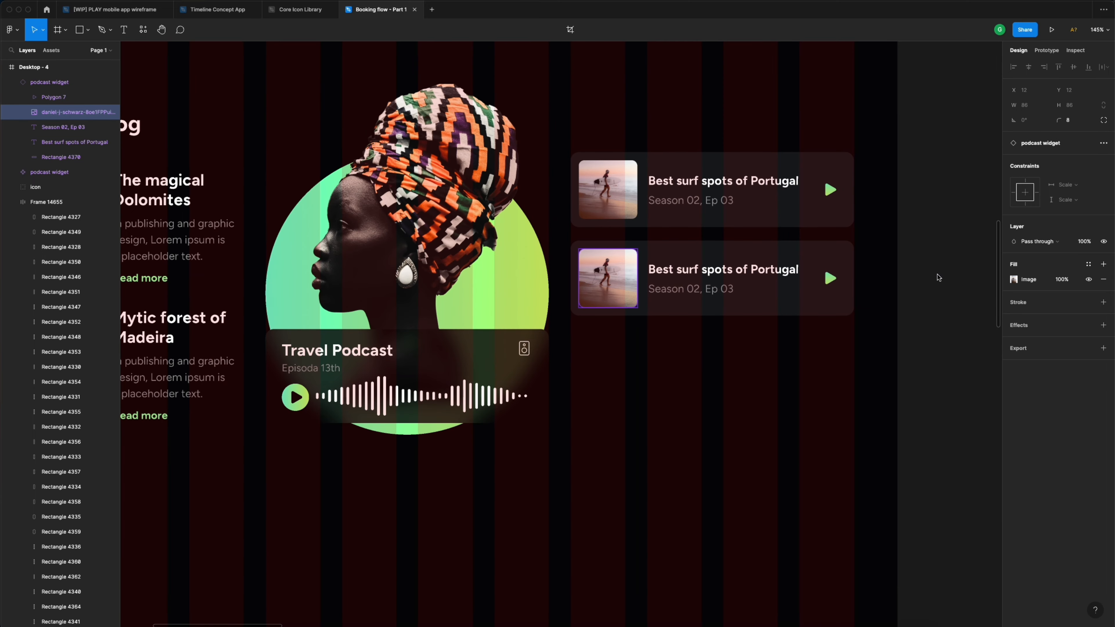
click(1014, 279)
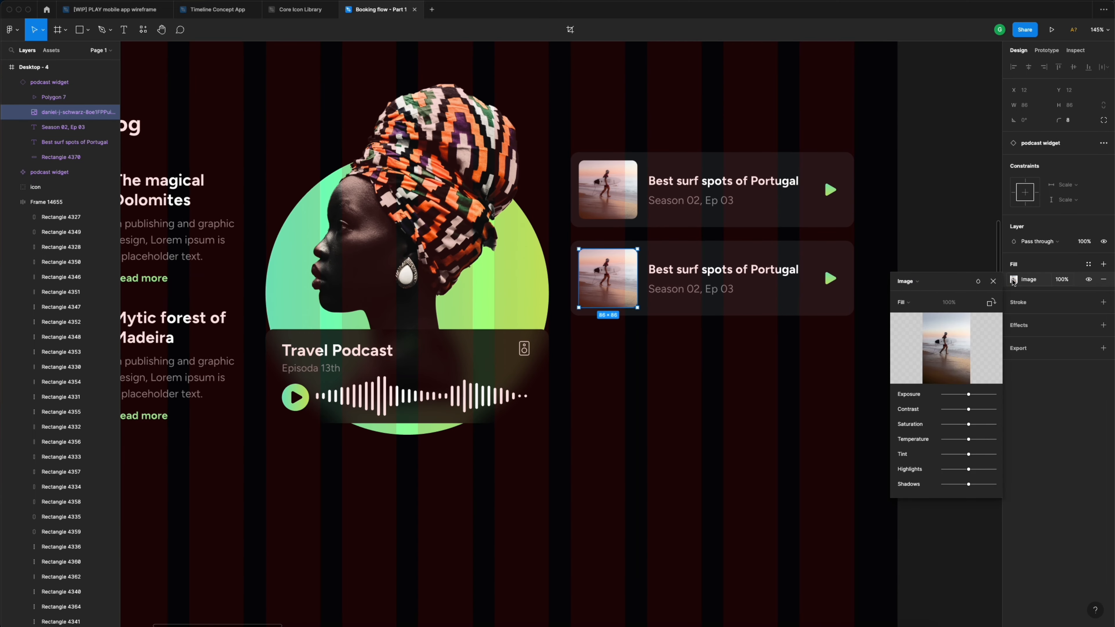
- Replace the thumbnail with the pexels-alan-cabello photo from the UiDive - Booking flow folder
click(946, 345)
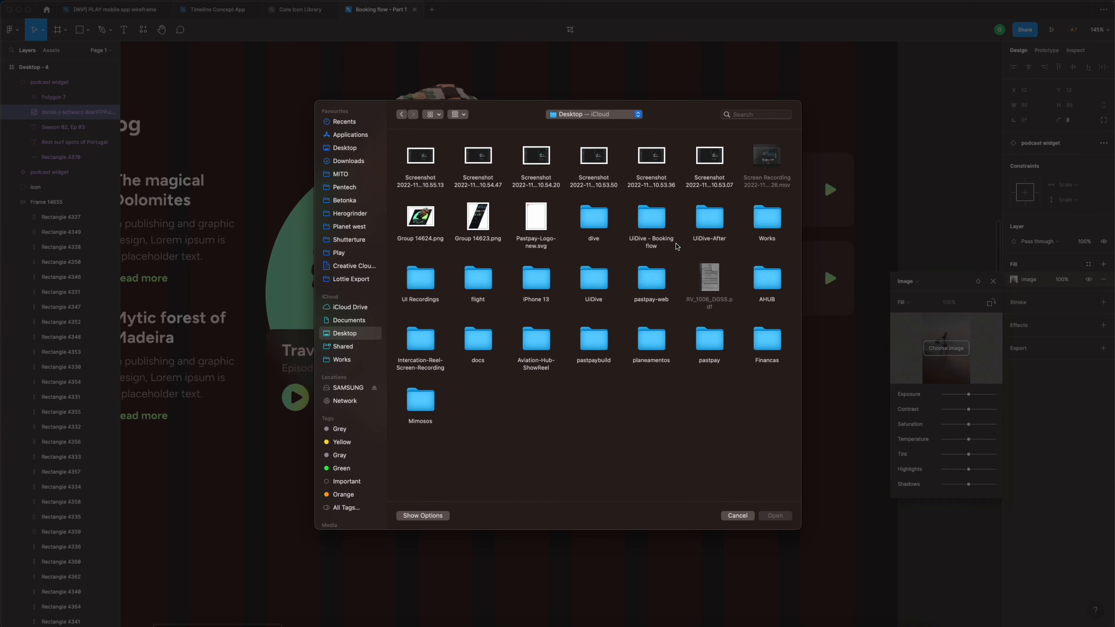
click(653, 221)
double_click(653, 221)
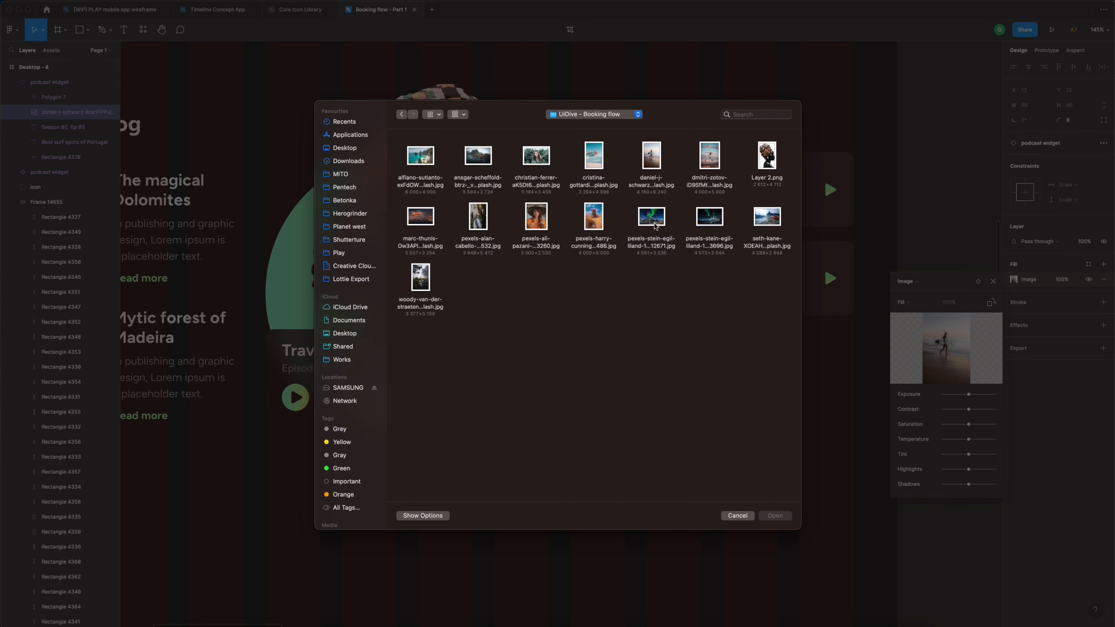
click(481, 217)
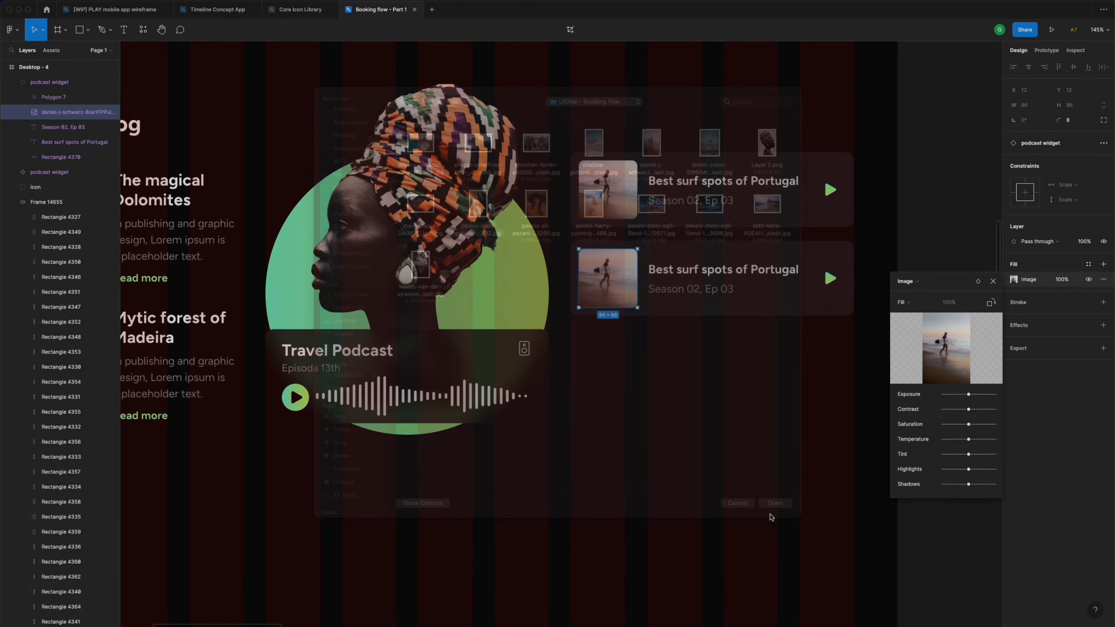
click(774, 517)
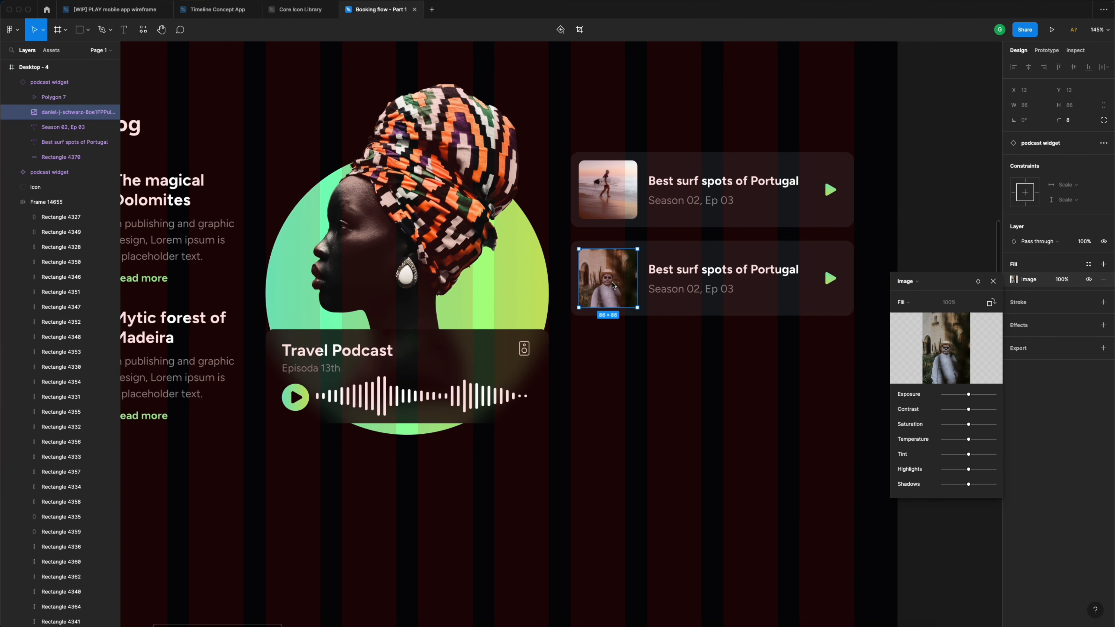
- Set the image fill to Crop and enlarge the photo so the face fills the square
scroll(614, 284, up, 5)
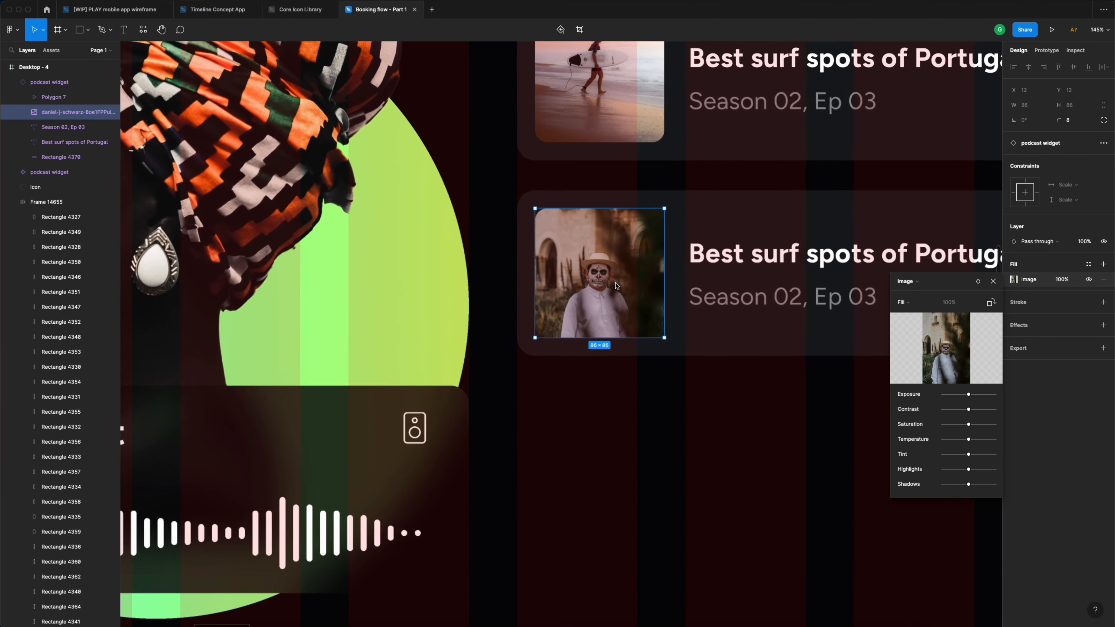
scroll(616, 286, down, 5)
click(925, 303)
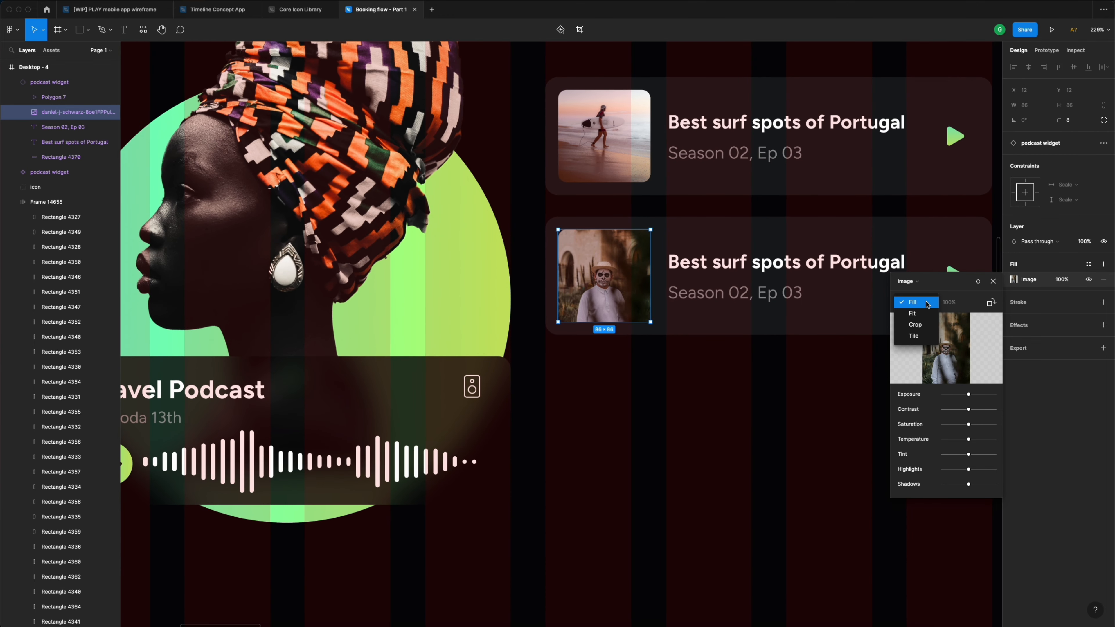
click(926, 325)
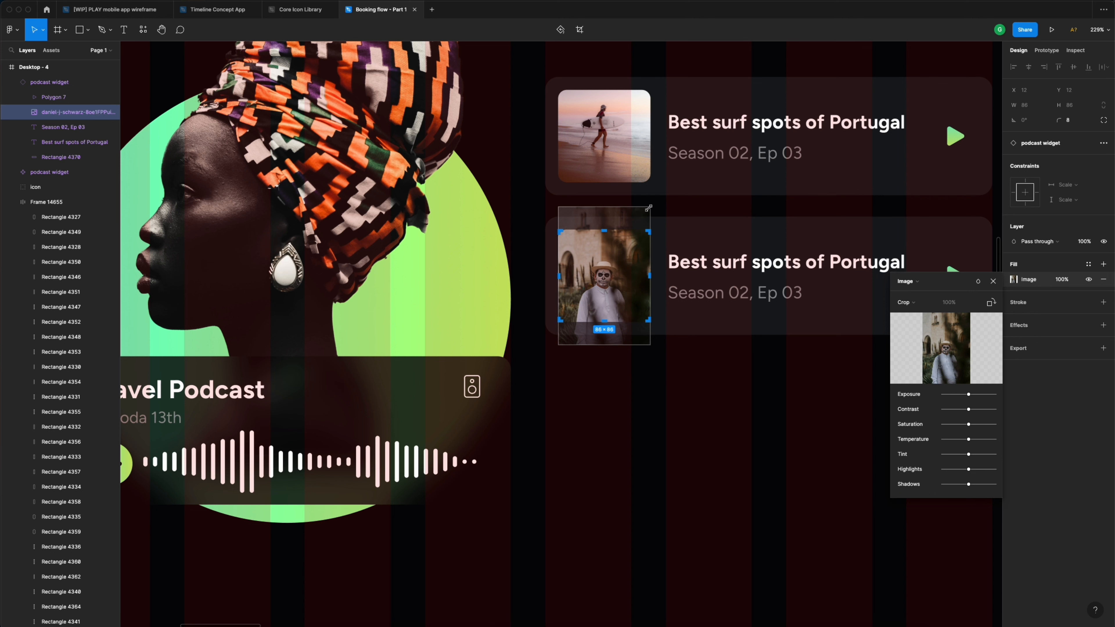
drag(651, 211, 700, 182)
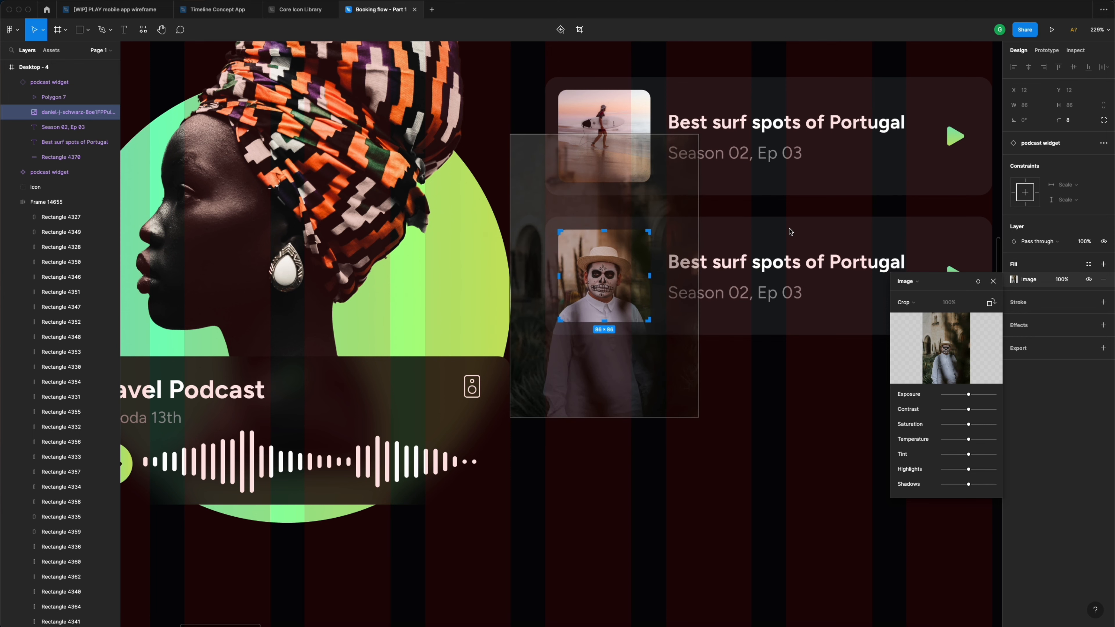
click(994, 282)
- Retitle the lower podcast card 'Dia de Muertos in Mexico'
click(842, 216)
scroll(843, 215, right, 1)
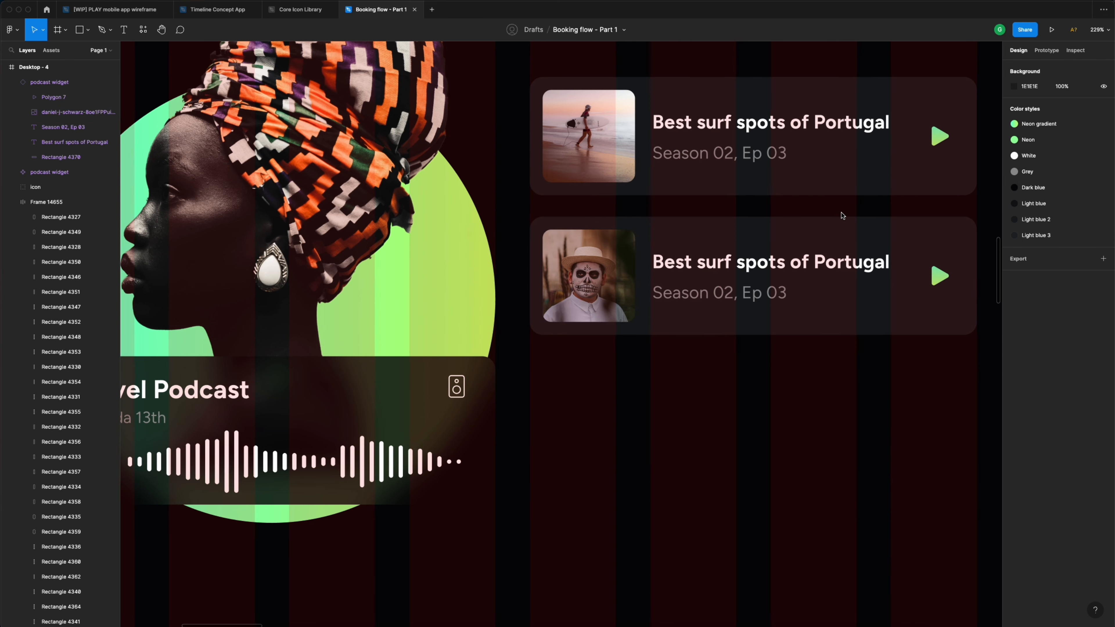
scroll(843, 216, right, 4)
double_click(786, 264)
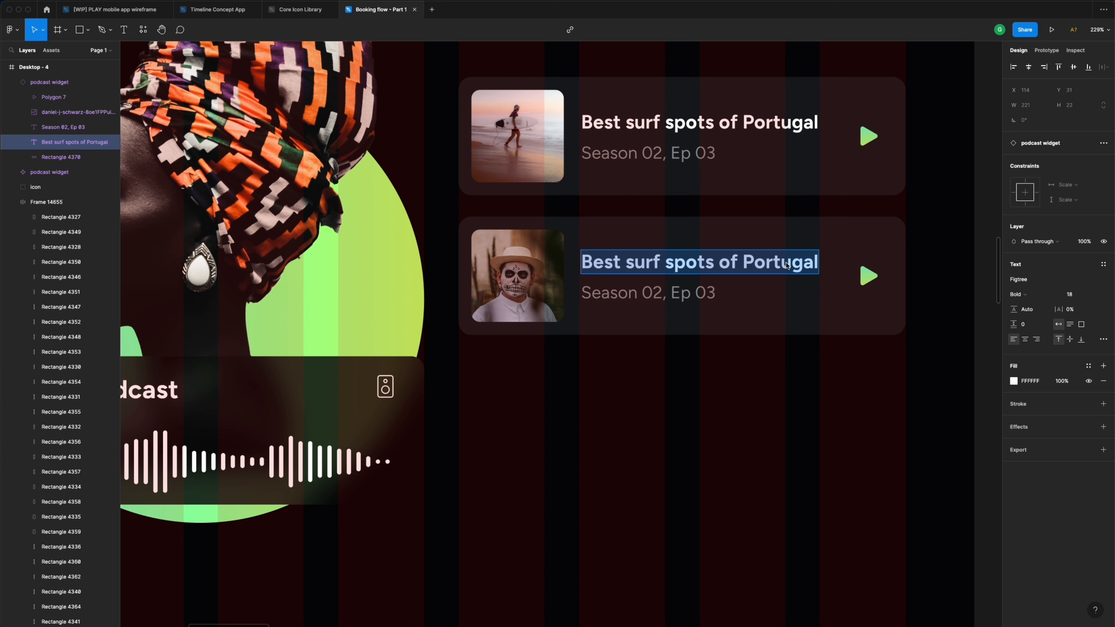
text(Dia)
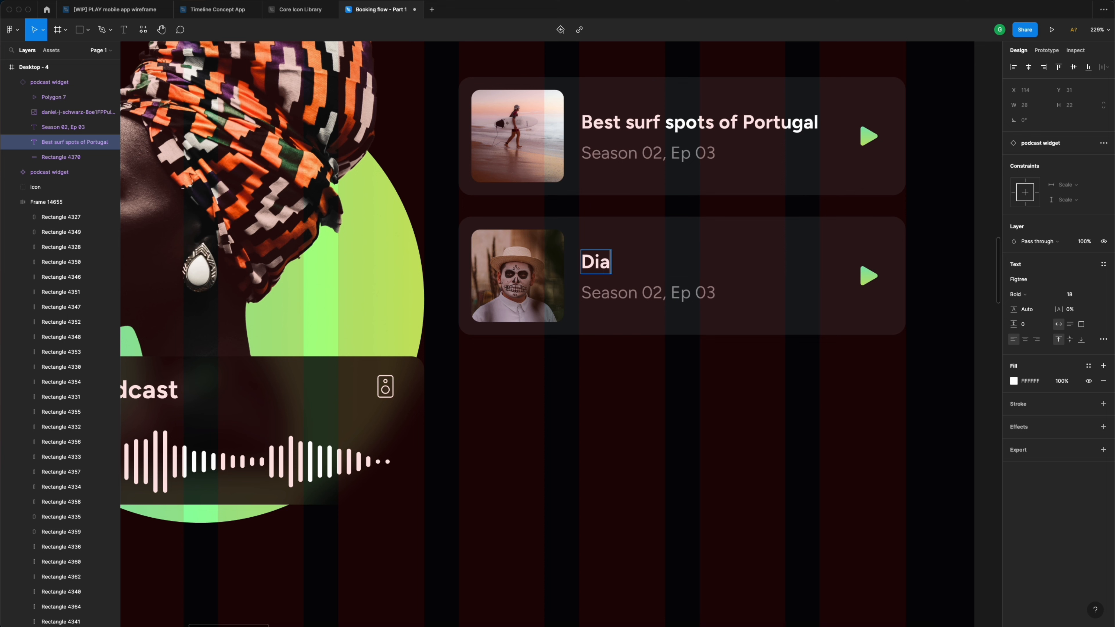
text( de Muertos)
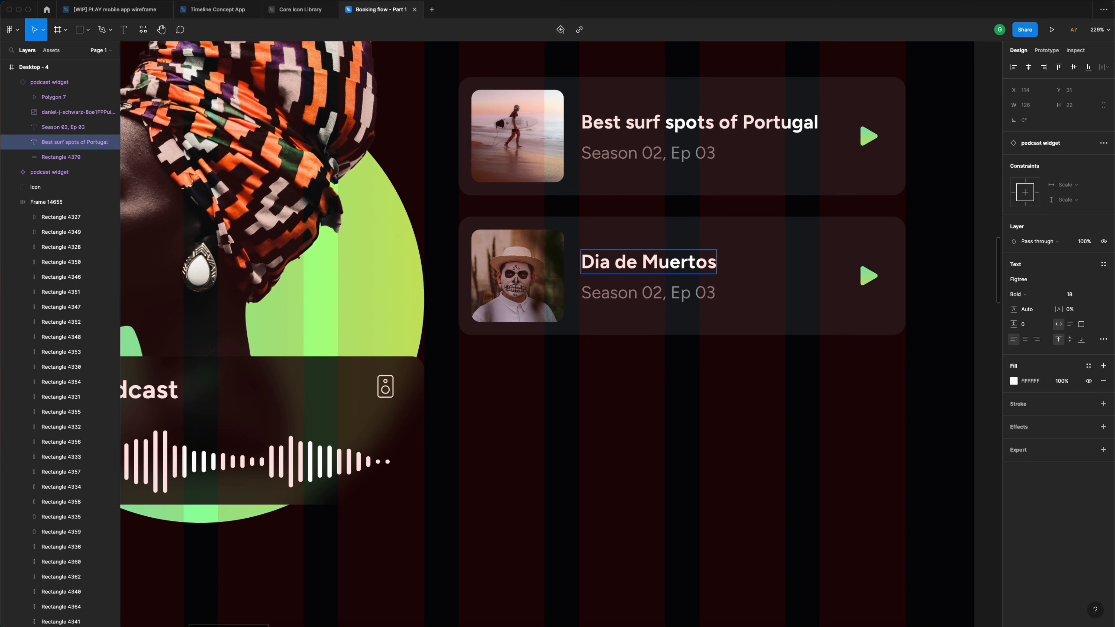
text( in Mexico)
- Change the card's episode line to 'Season 05, Ep 12'
double_click(698, 293)
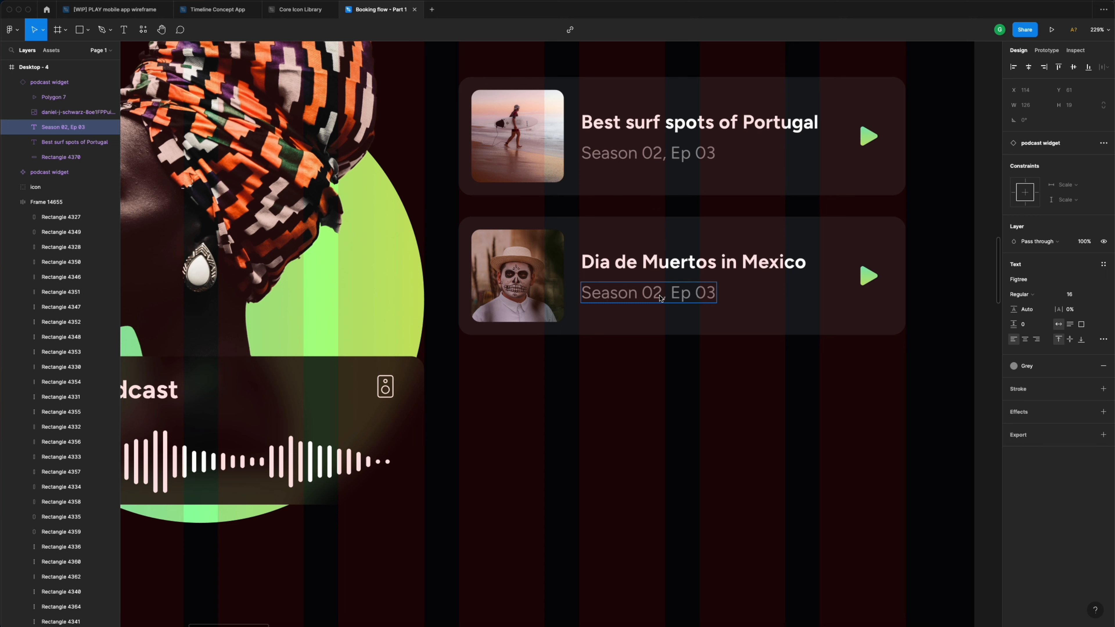
drag(661, 298, 657, 298)
text(5)
drag(696, 293, 717, 293)
text(12)
click(754, 373)
scroll(754, 373, down, 5)
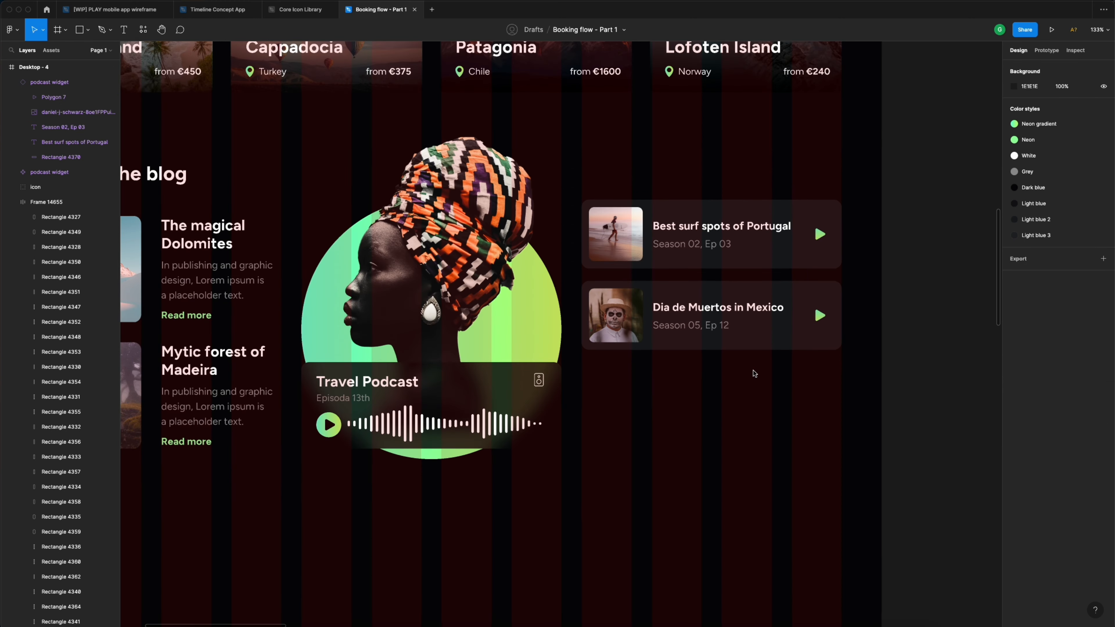
scroll(754, 373, up, 4)
- Duplicate the Mexico card below it and preview a windmill photo from 'UiDive - Booking flow' as its thumbnail
click(755, 290)
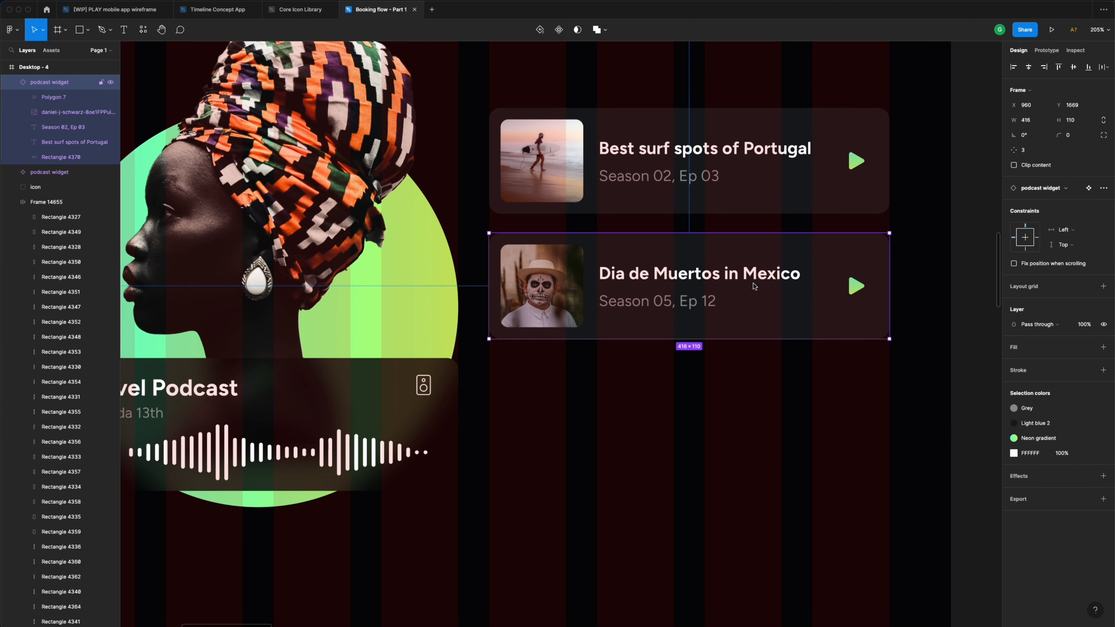
drag(750, 276, 748, 395)
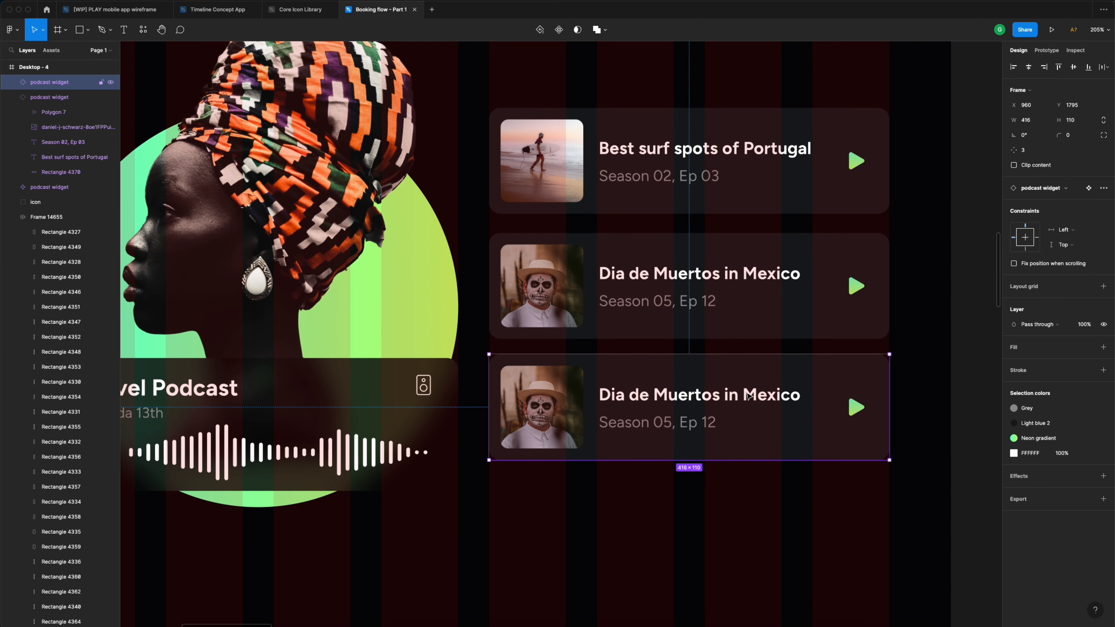
double_click(545, 396)
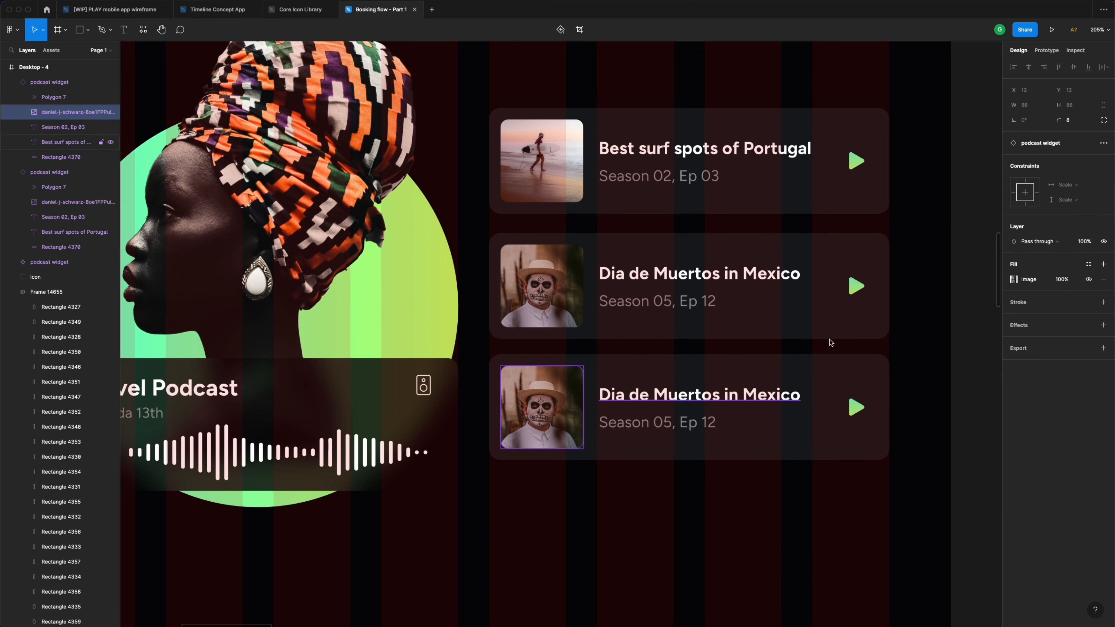
click(1015, 280)
click(936, 348)
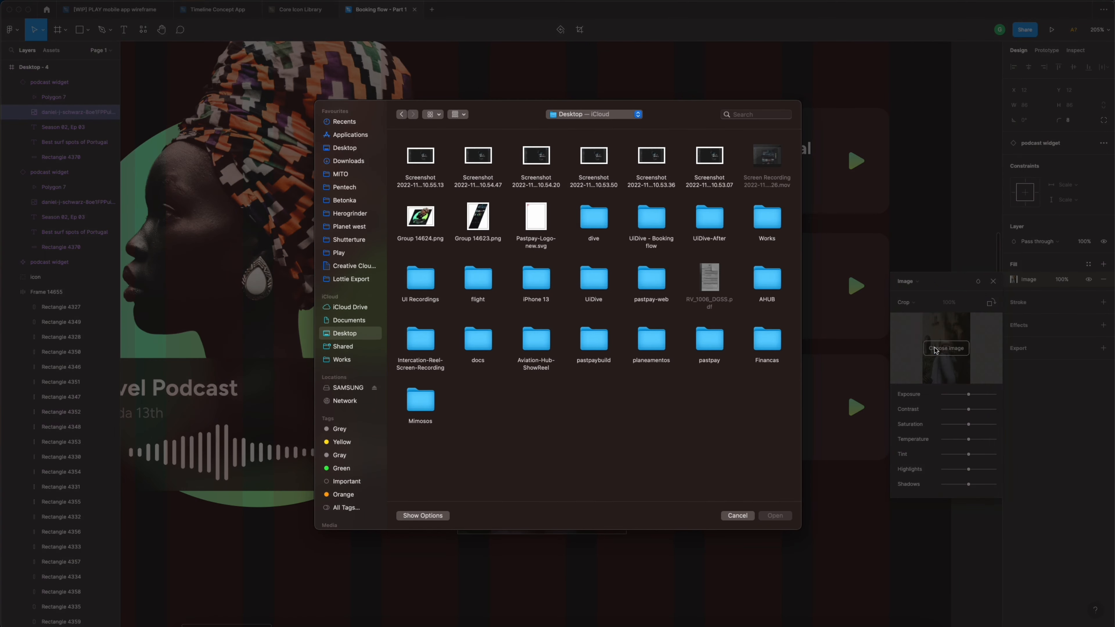
double_click(650, 220)
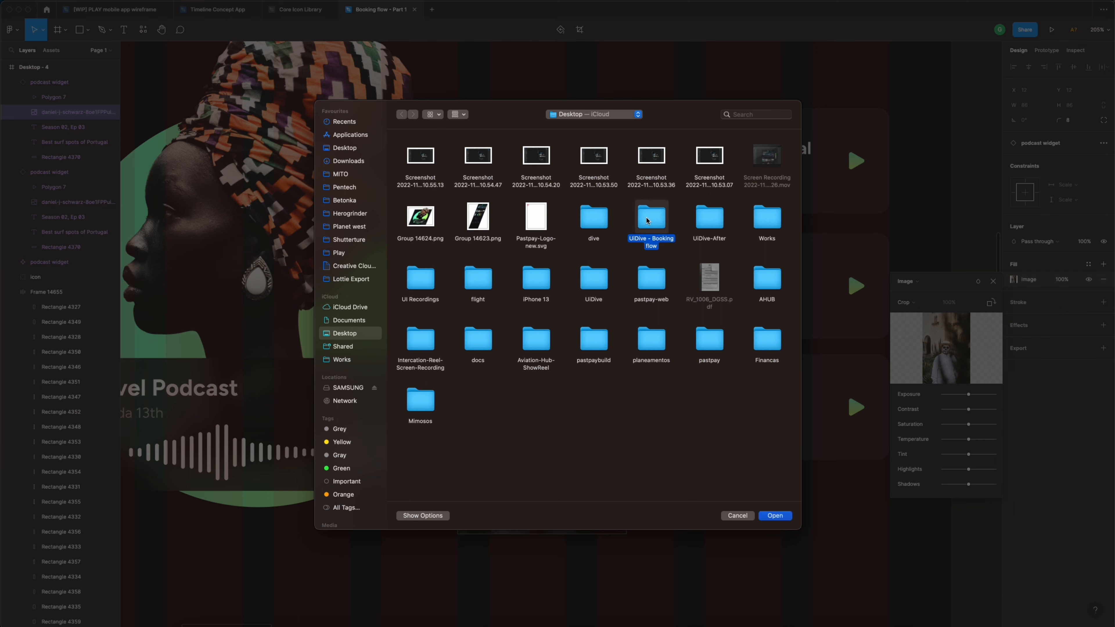
click(588, 224)
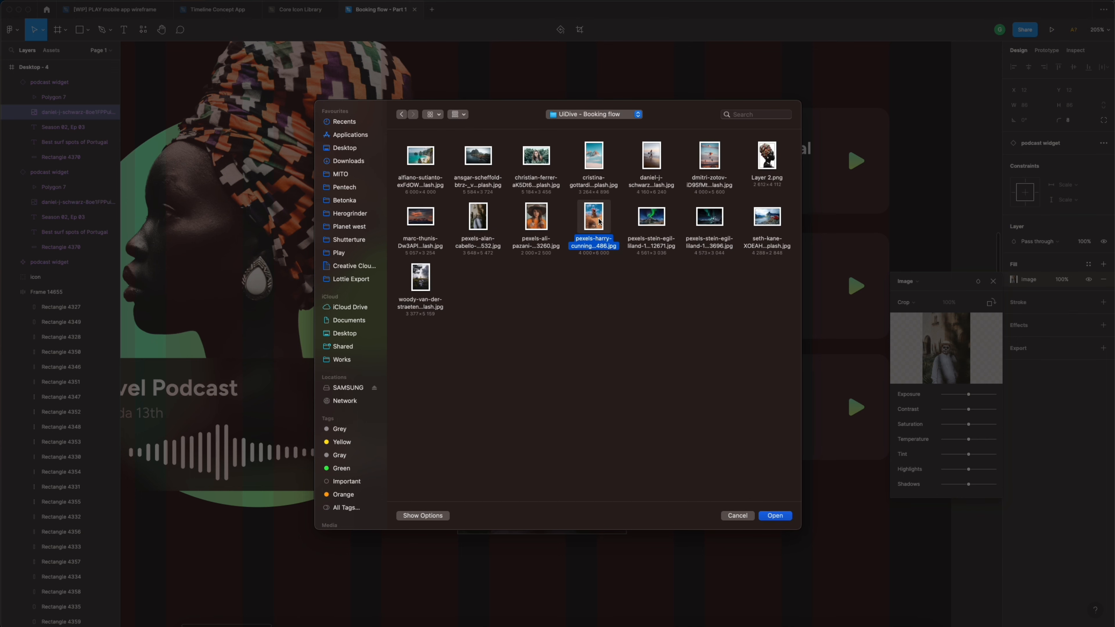
key(space)
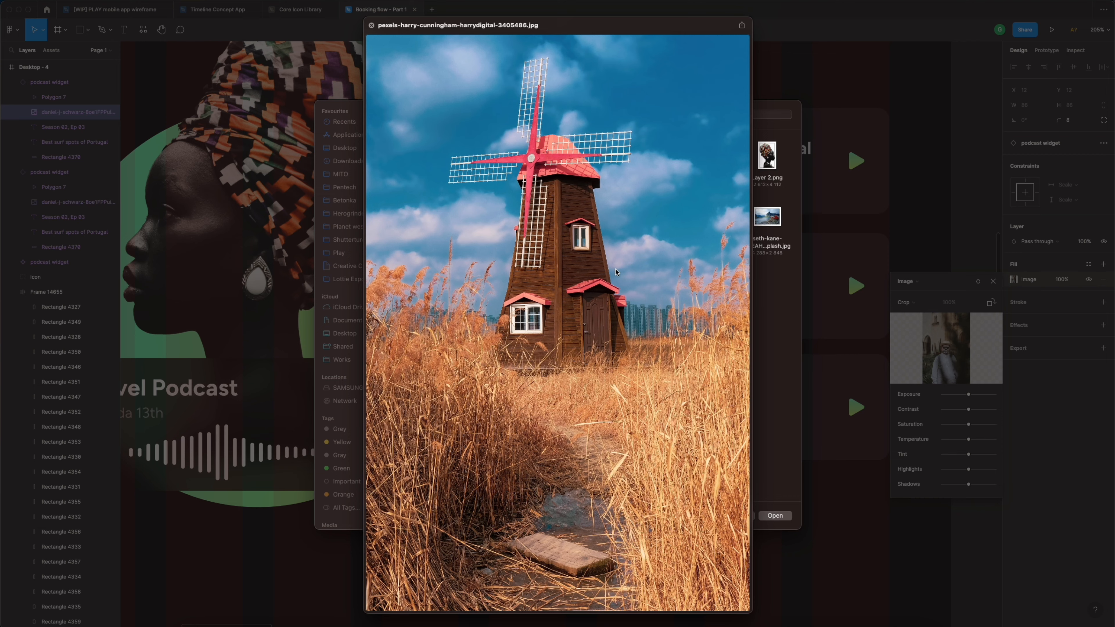
- Place the windmill photo in the third card's square thumbnail and crop it so the windmill is framed
key(space)
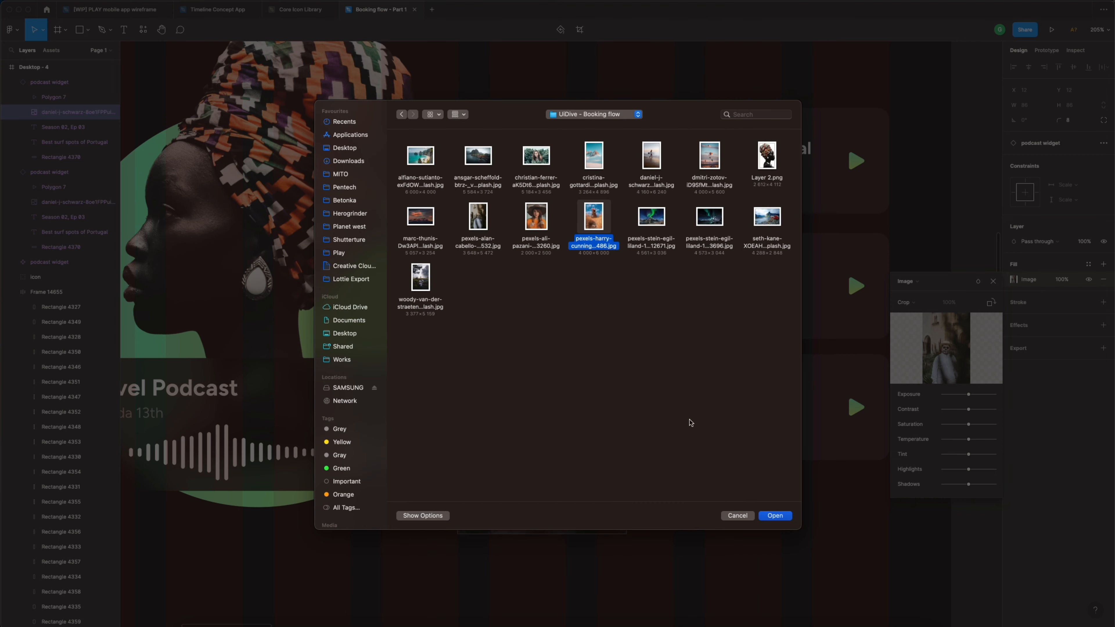
click(775, 516)
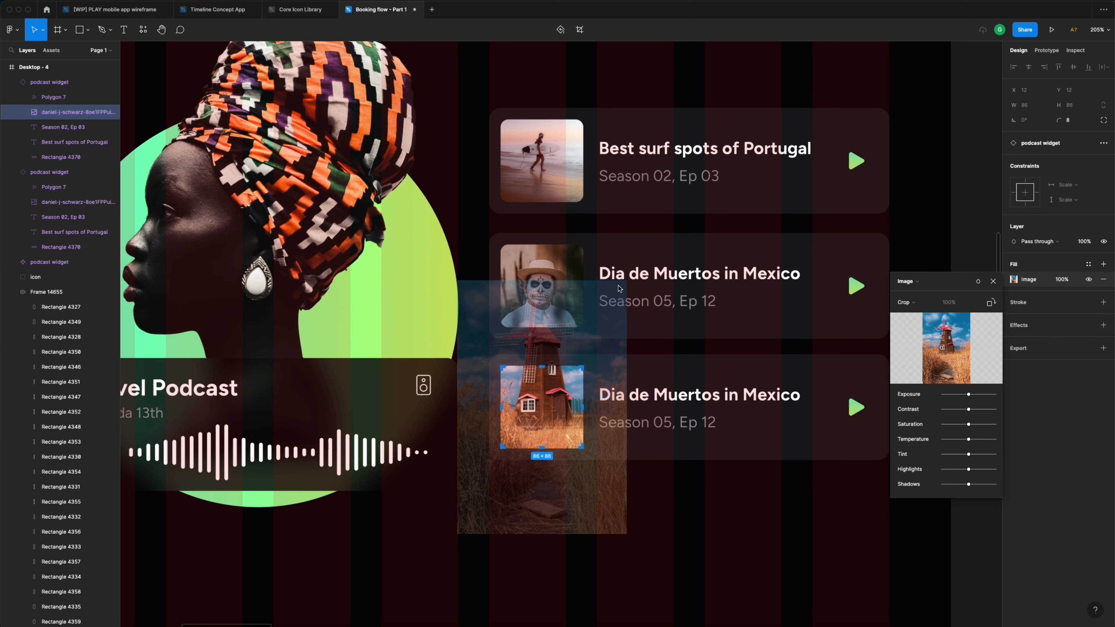
drag(564, 401, 568, 405)
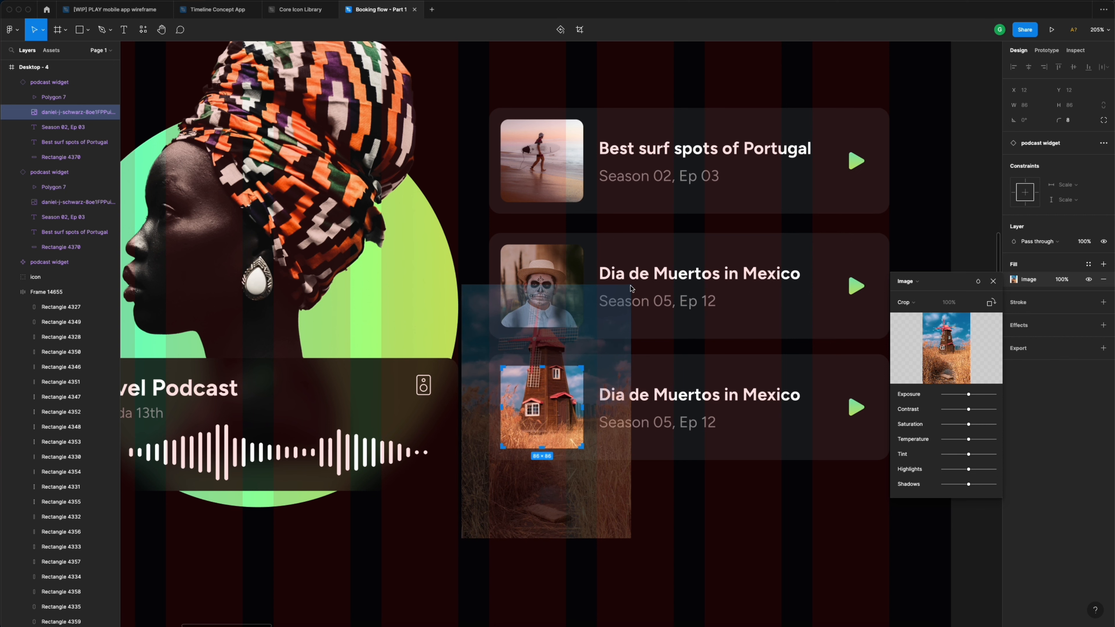
drag(631, 289, 595, 337)
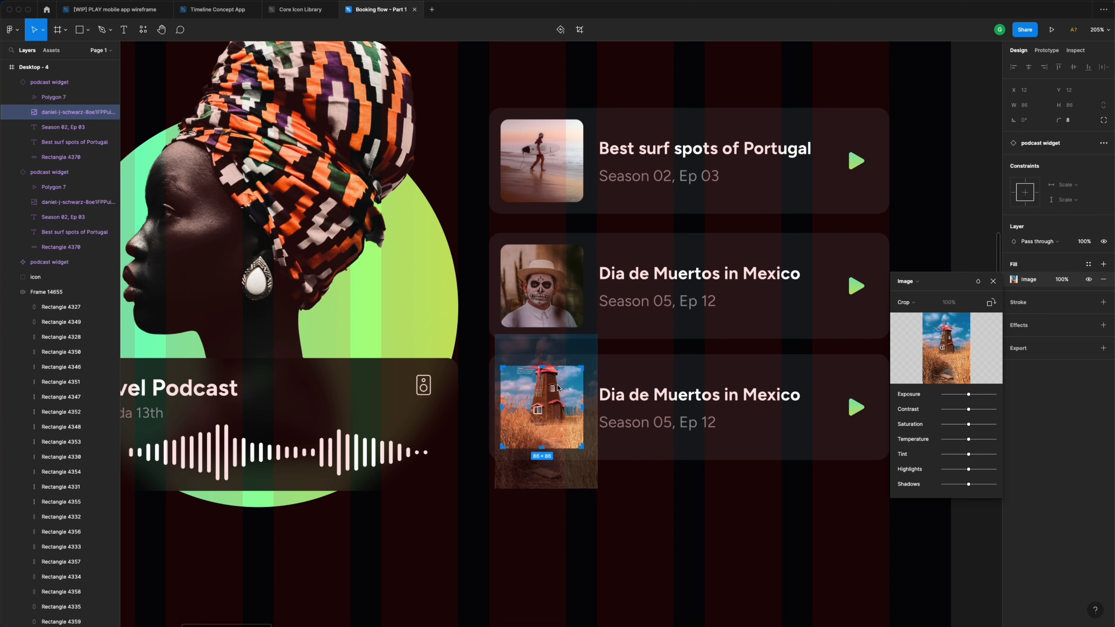
drag(558, 388, 558, 406)
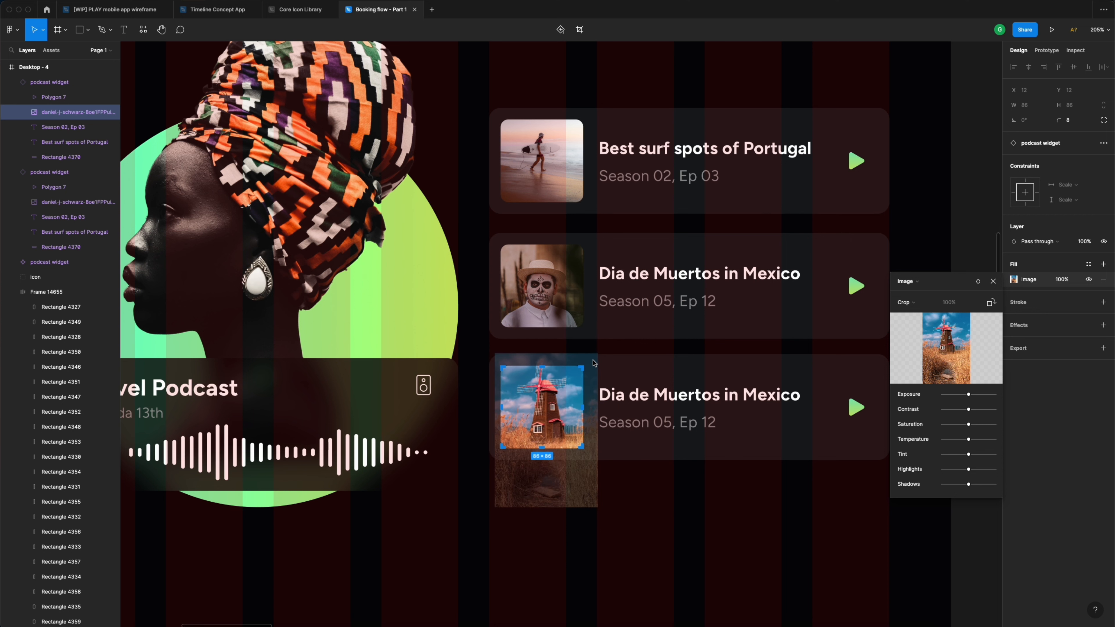
drag(598, 356, 580, 377)
drag(559, 418, 561, 399)
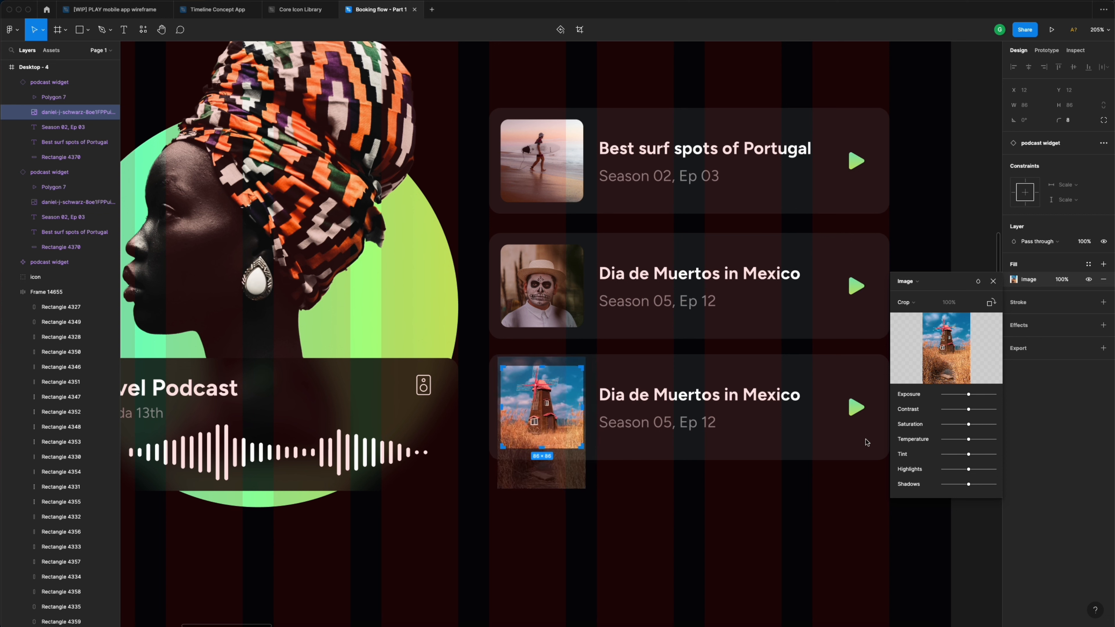
- Retitle the third podcast card 'The rural South Korea'
click(994, 281)
click(972, 299)
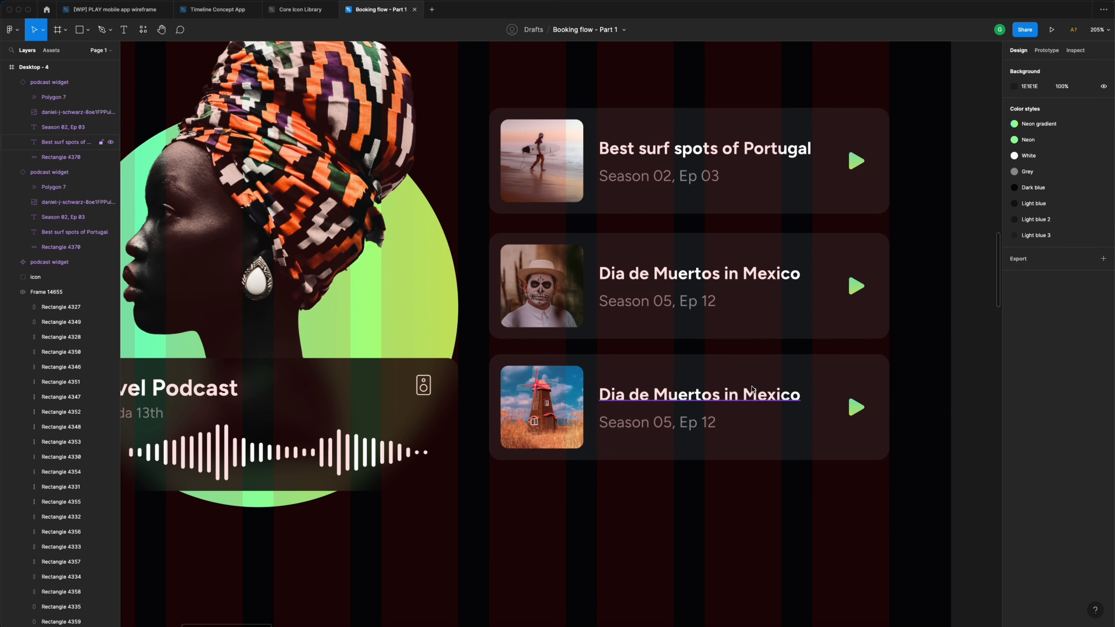
double_click(738, 393)
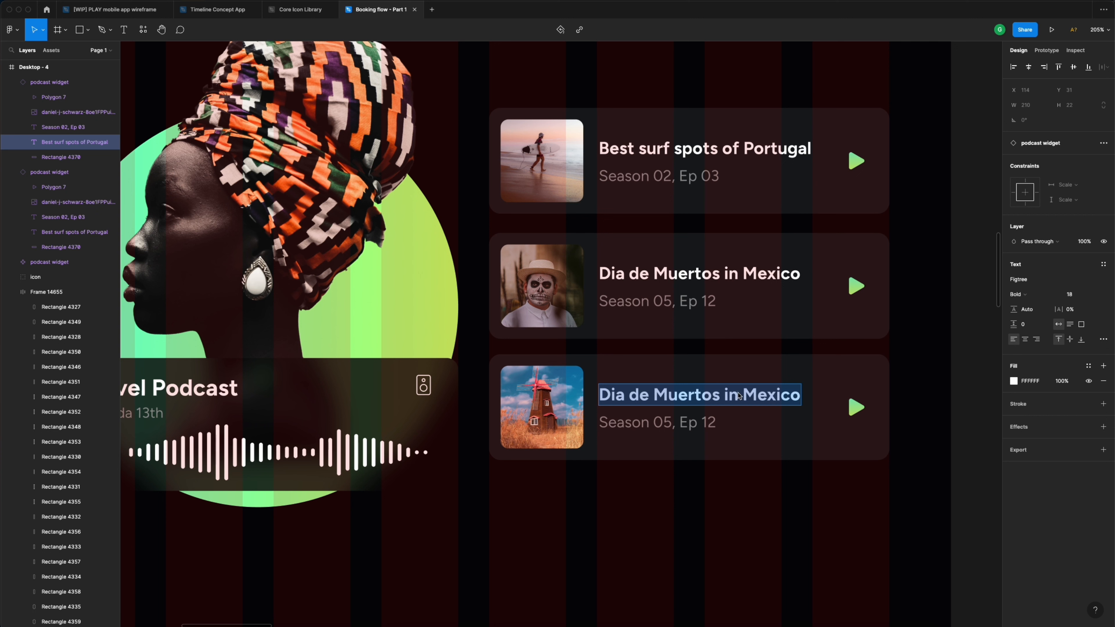
text(The ru)
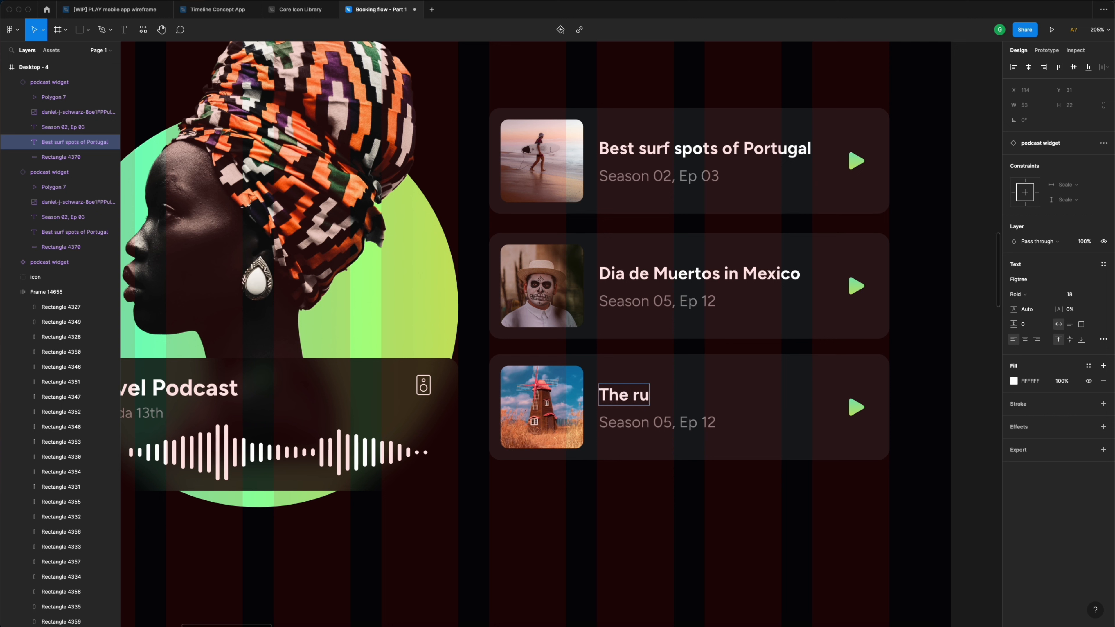
text(ral South)
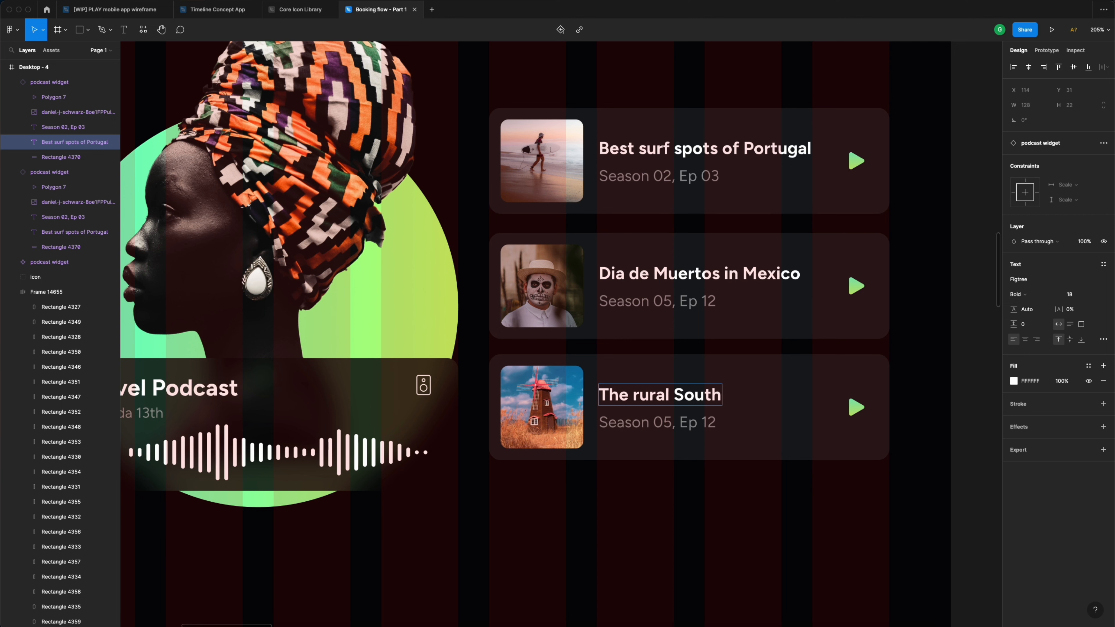
text( Korea)
- Change the third card's subtitle to 'Season 03, Ep 24'
click(677, 429)
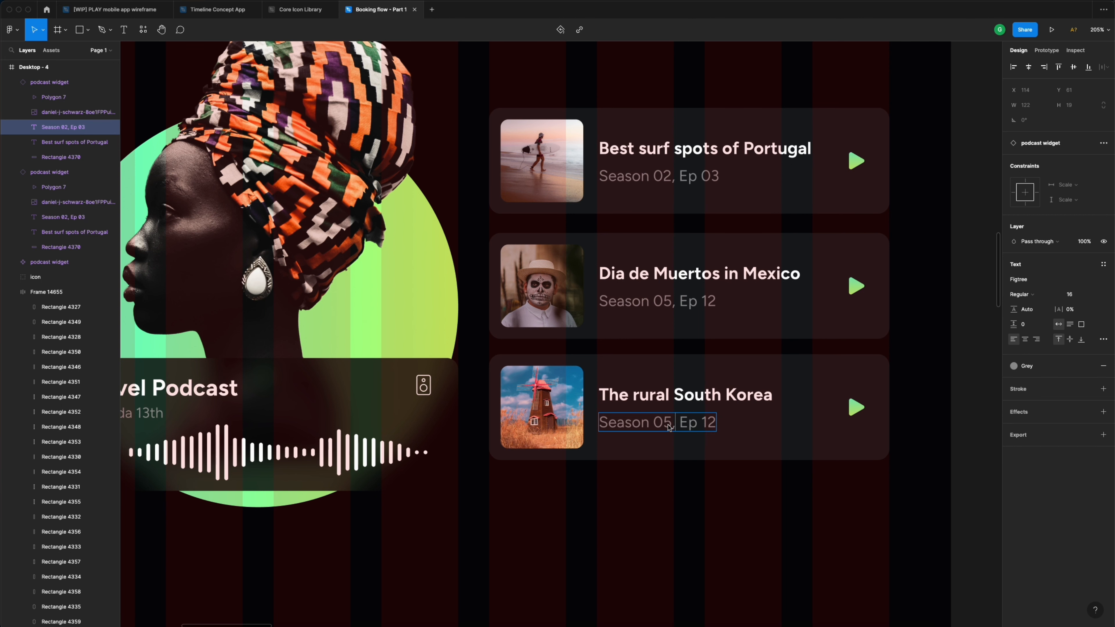
drag(672, 424, 664, 422)
text(3)
drag(702, 422, 723, 422)
text(24)
click(962, 346)
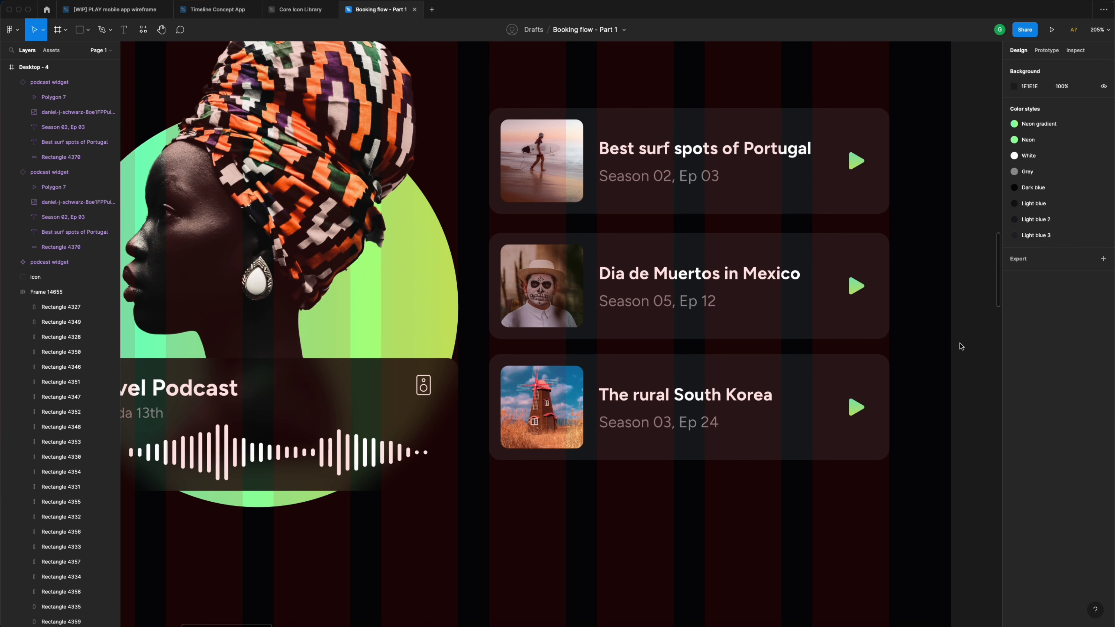
- Hide the red column layout grid on the Desktop - 4 frame
ctrl+scroll(960, 347, down, 10)
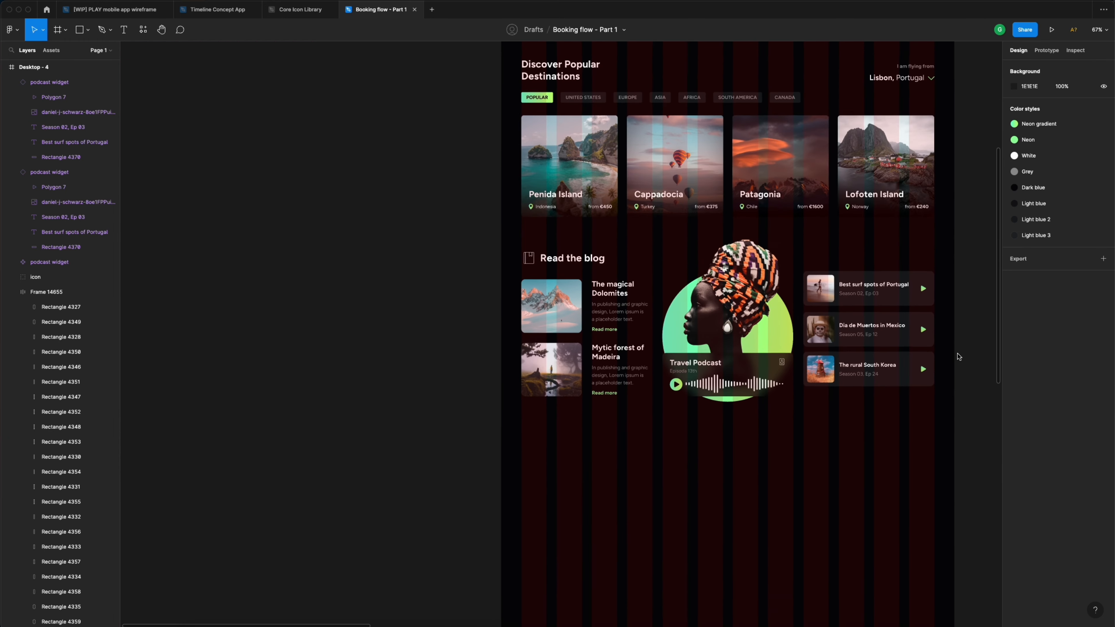
scroll(957, 353, up, 3)
scroll(956, 354, up, 3)
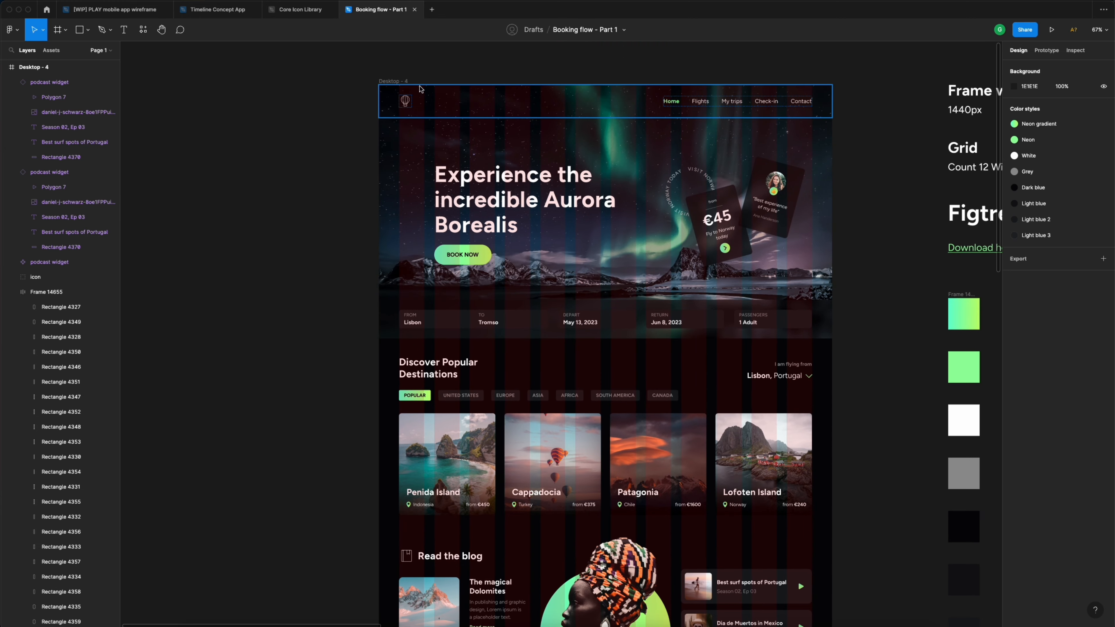
click(399, 82)
click(1089, 225)
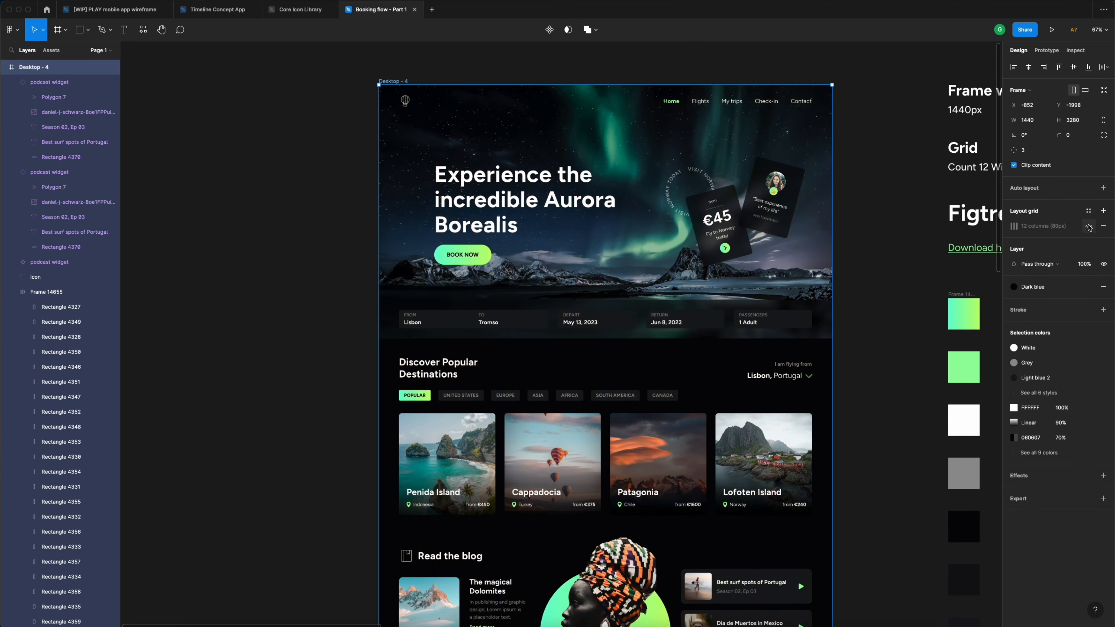
- Nudge the rural South Korea podcast card slightly lower
scroll(855, 295, down, 1)
scroll(856, 296, down, 9)
ctrl+scroll(754, 300, up, 5)
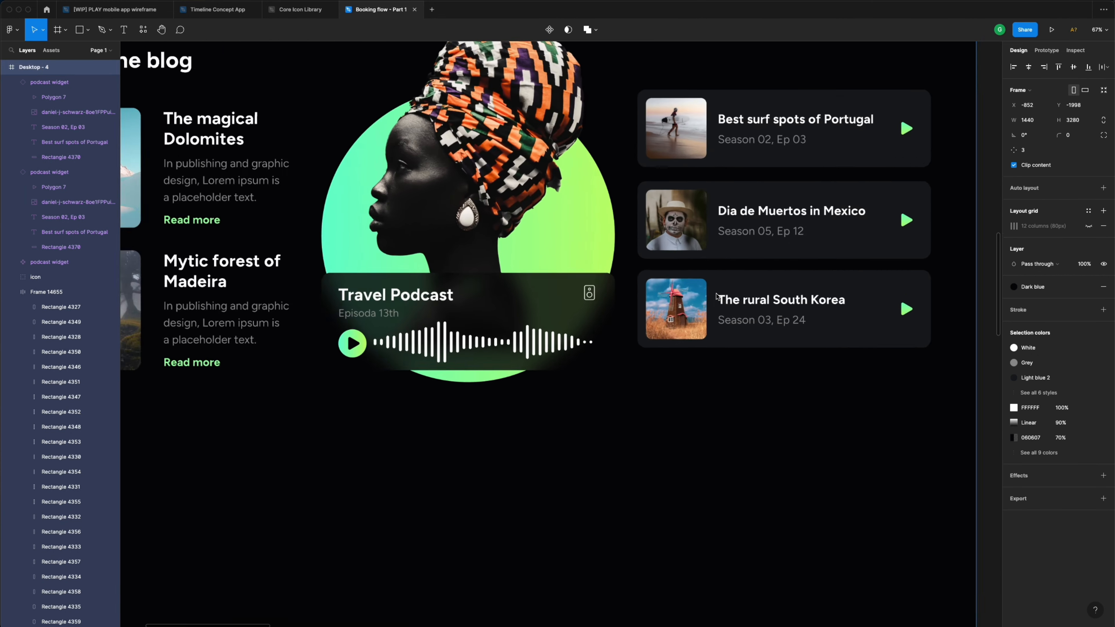
click(754, 300)
ctrl+scroll(755, 299, down, 3)
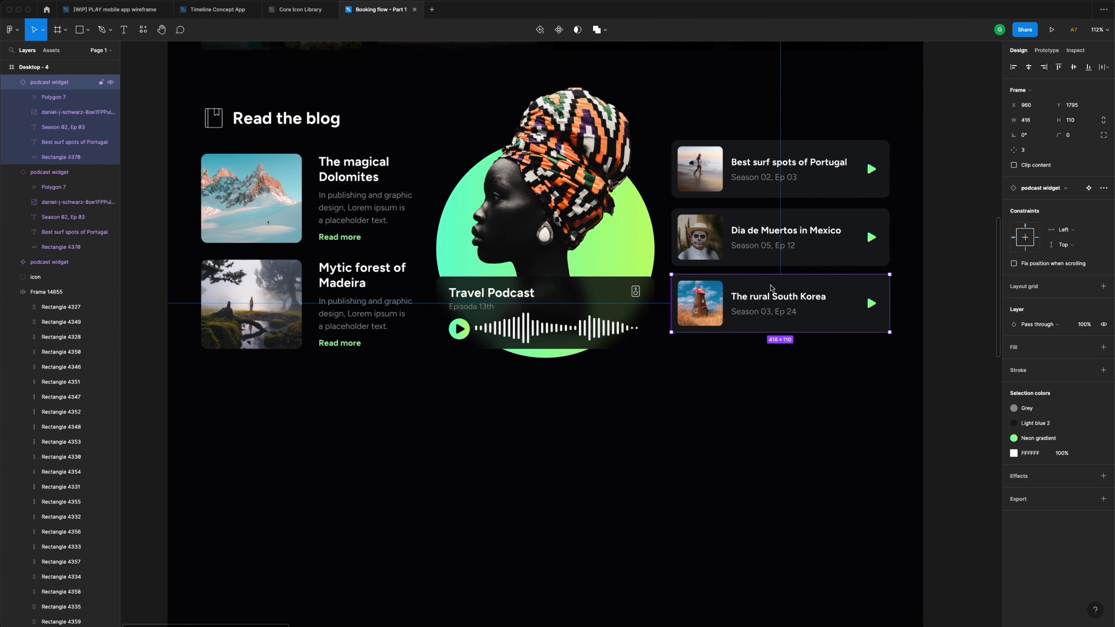
drag(767, 290, 769, 304)
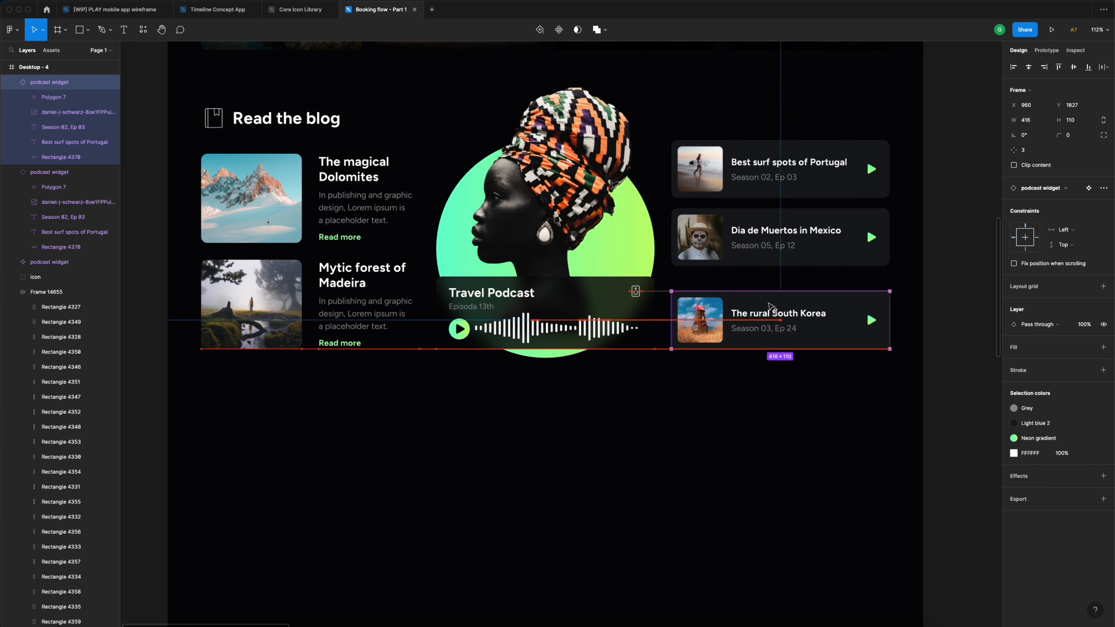
- Tidy up the three podcast cards so they sit evenly spaced with 34 px gaps
click(826, 244)
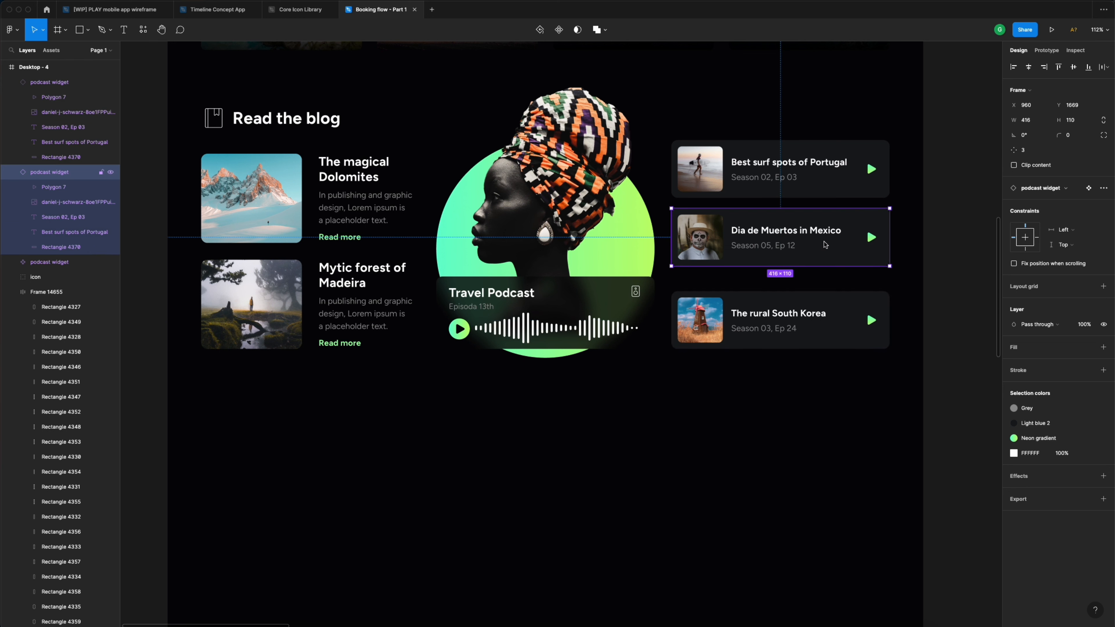
click(836, 326)
shift+click(832, 254)
shift+click(837, 181)
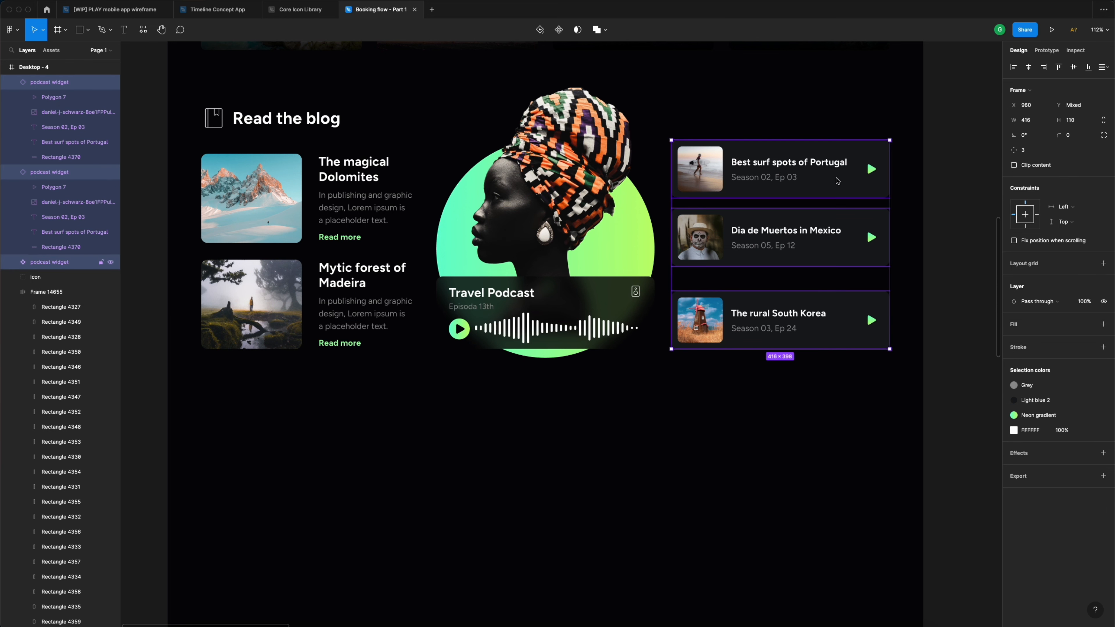
click(1103, 67)
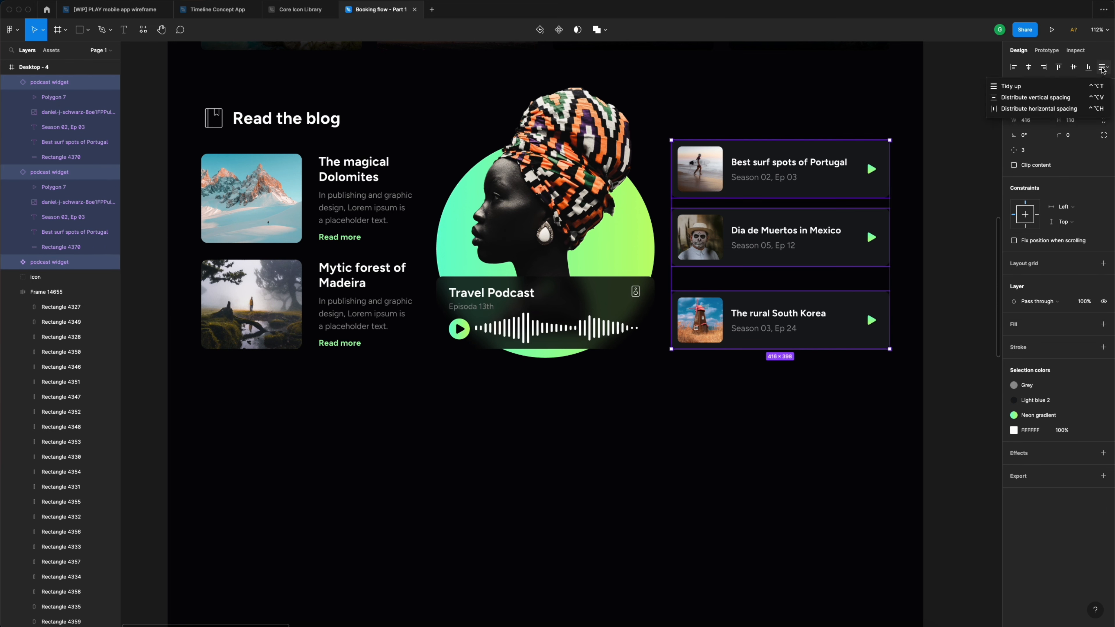
click(1014, 86)
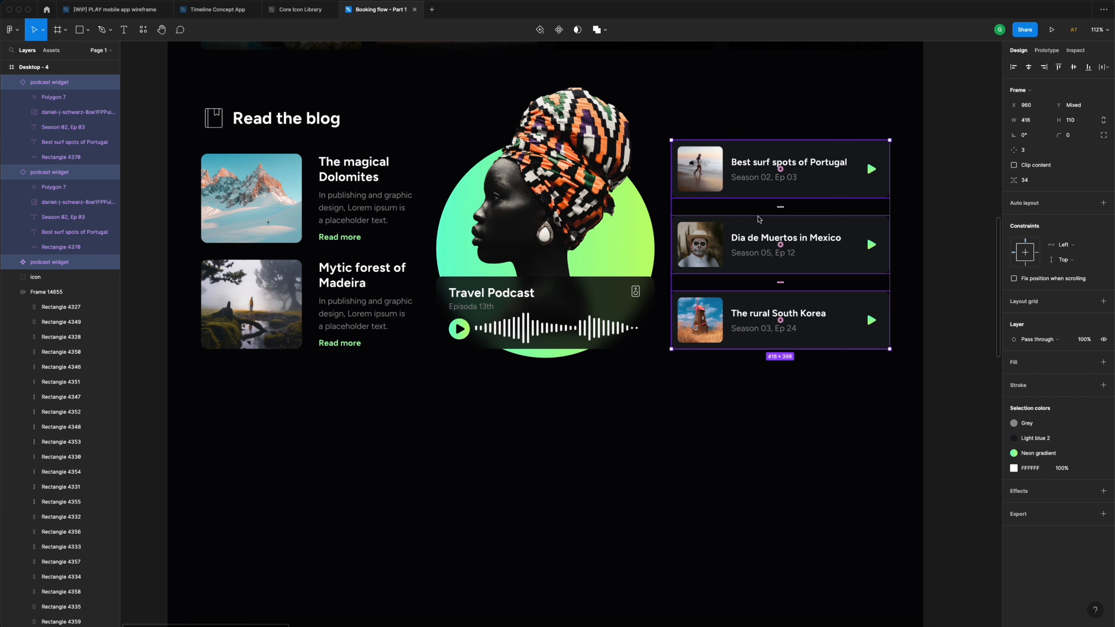
click(934, 202)
scroll(933, 203, down, 5)
scroll(931, 201, up, 3)
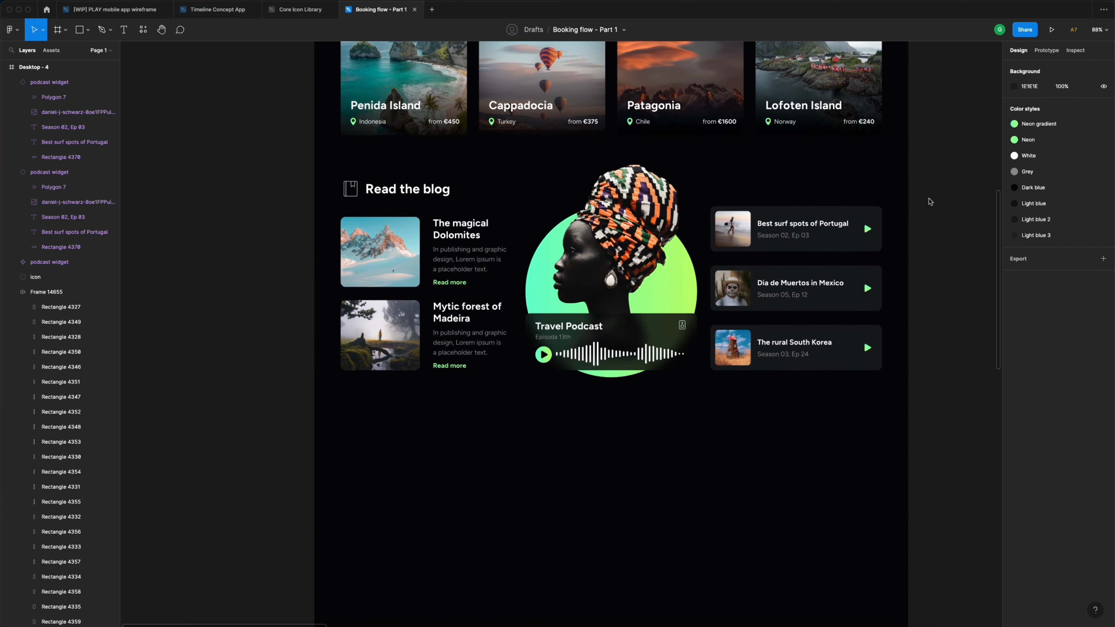
scroll(624, 221, up, 4)
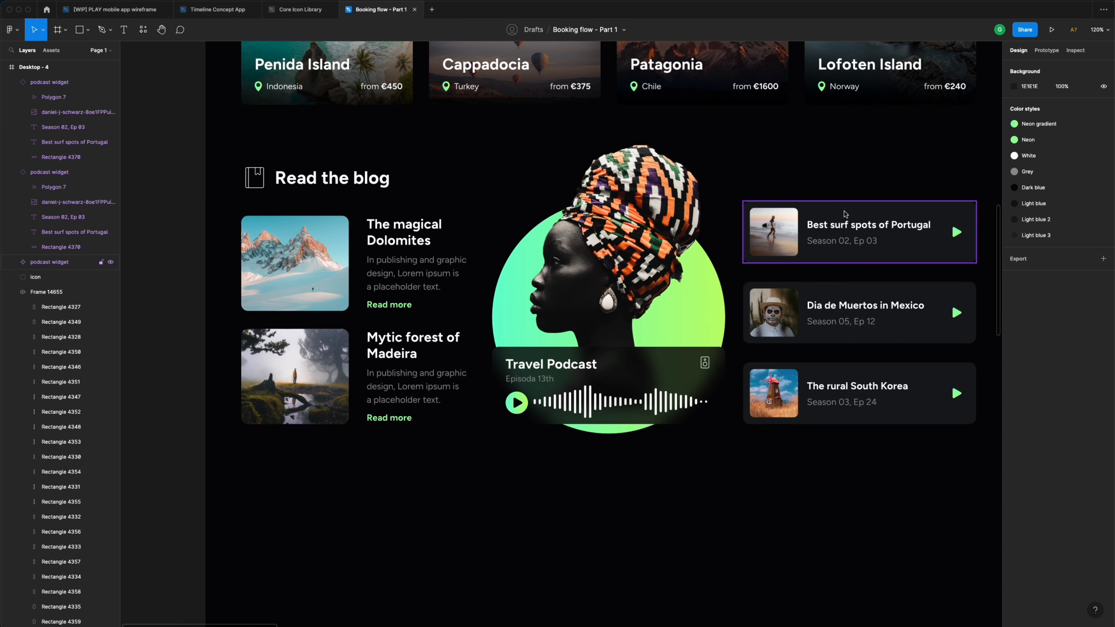
click(360, 181)
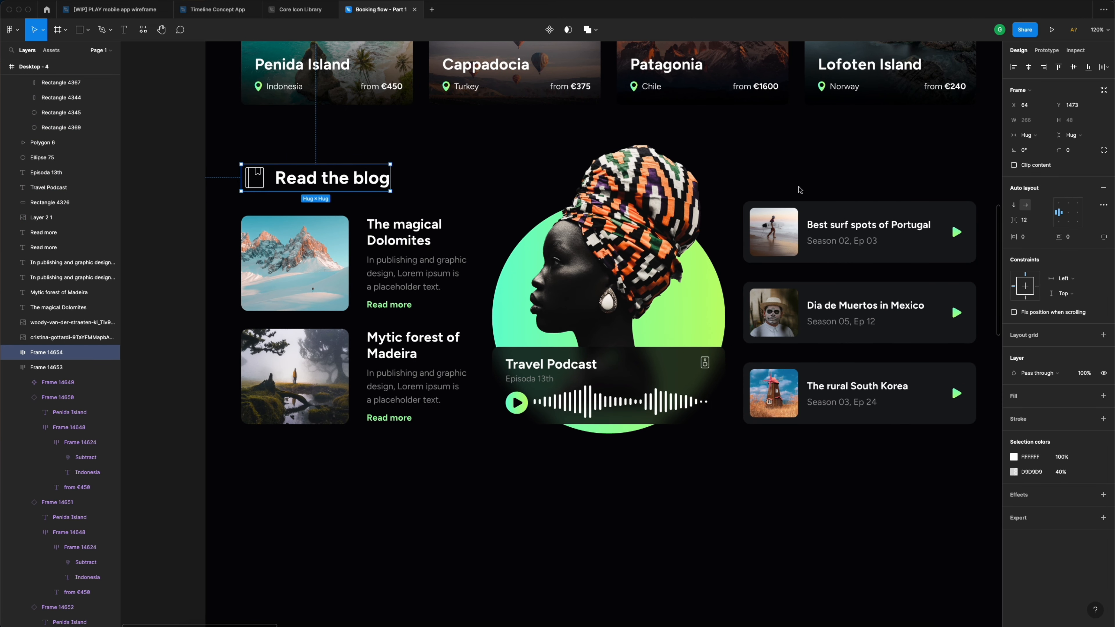
scroll(804, 187, right, 2)
click(728, 176)
click(309, 182)
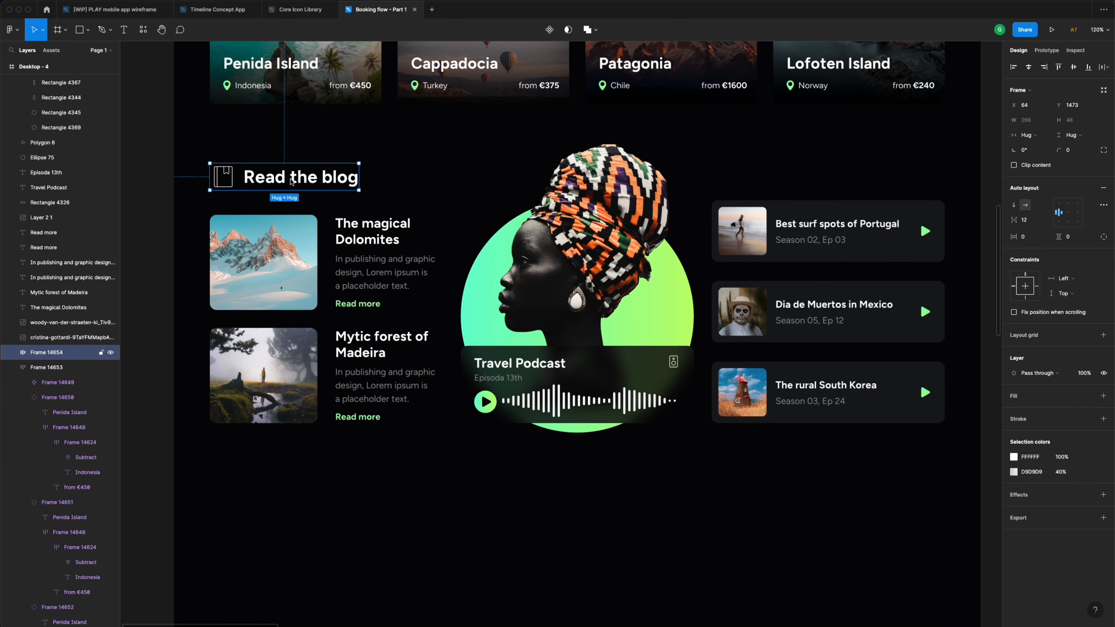
drag(285, 181, 787, 181)
double_click(788, 180)
double_click(810, 180)
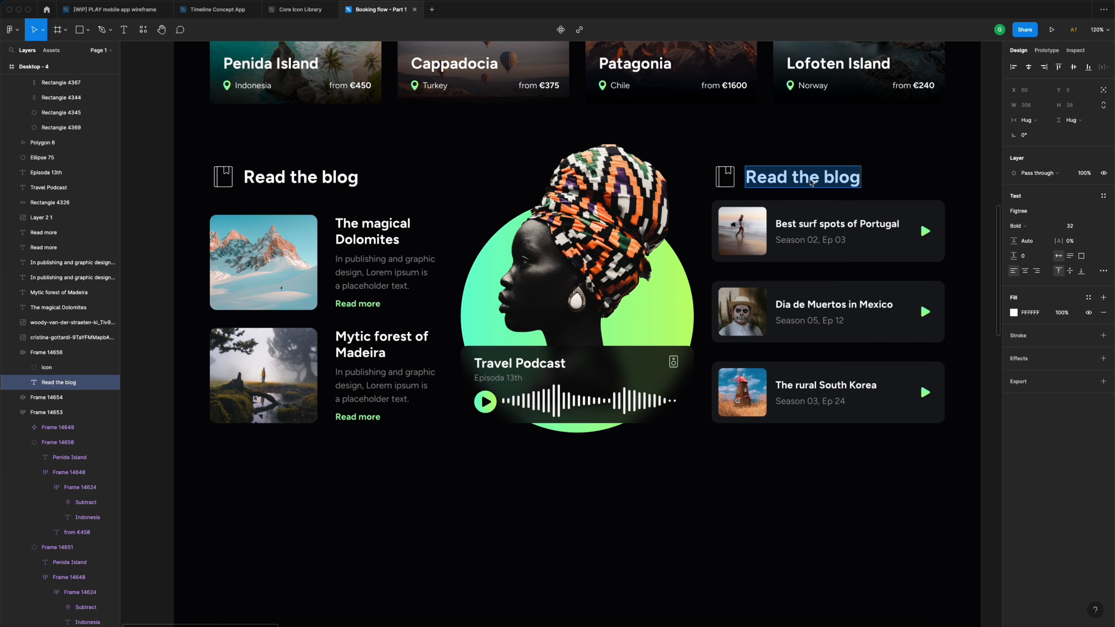
text(Listen)
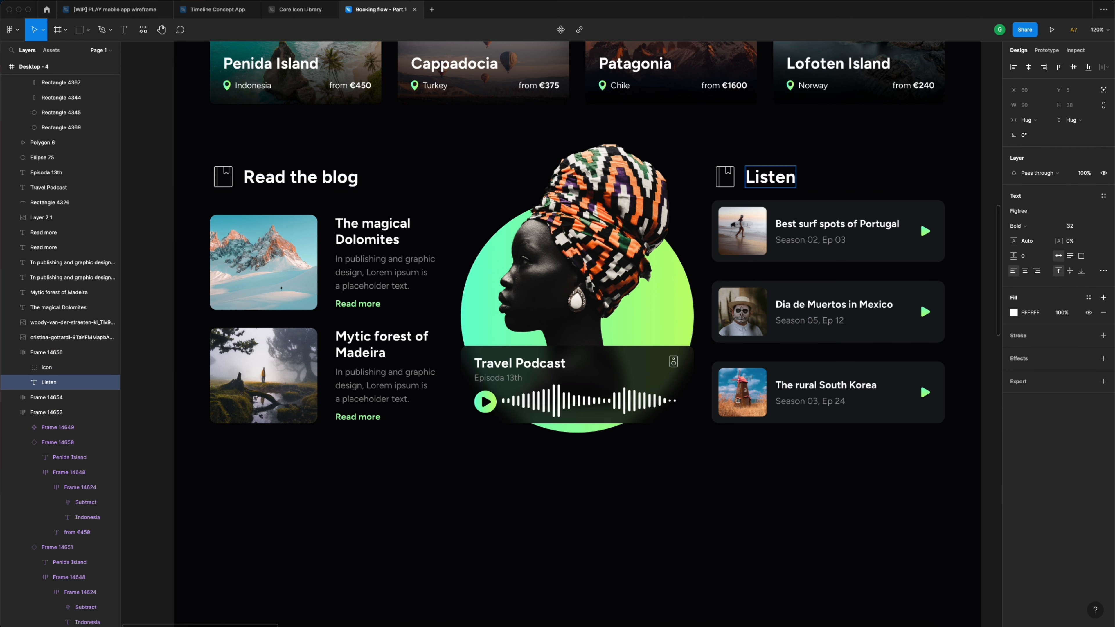
text( Podc)
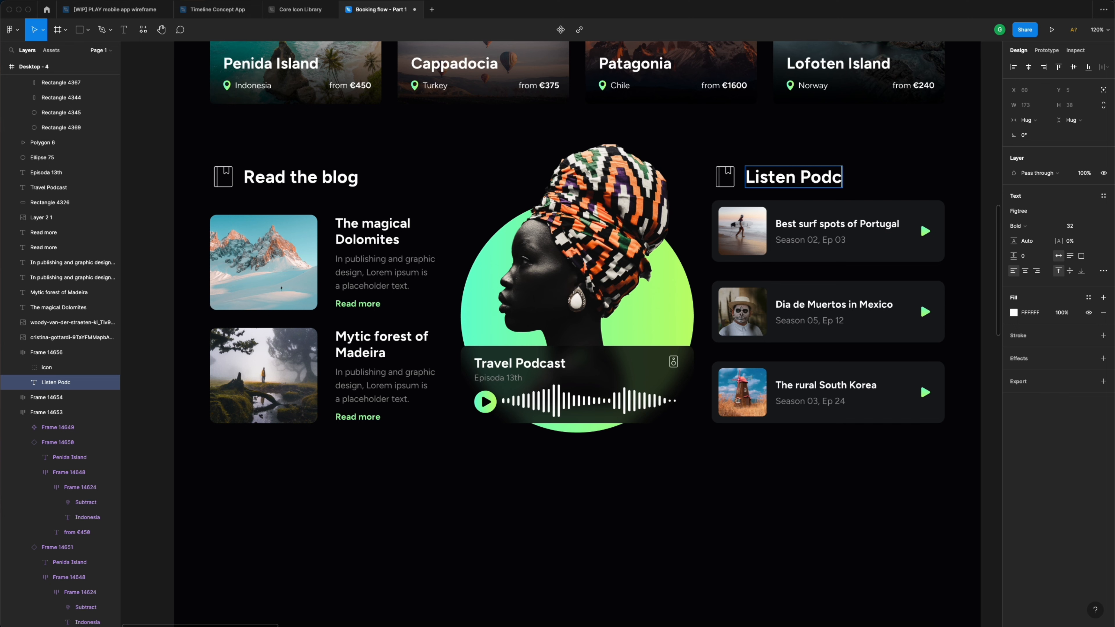
text(asts)
key(Escape)
key(Escape)
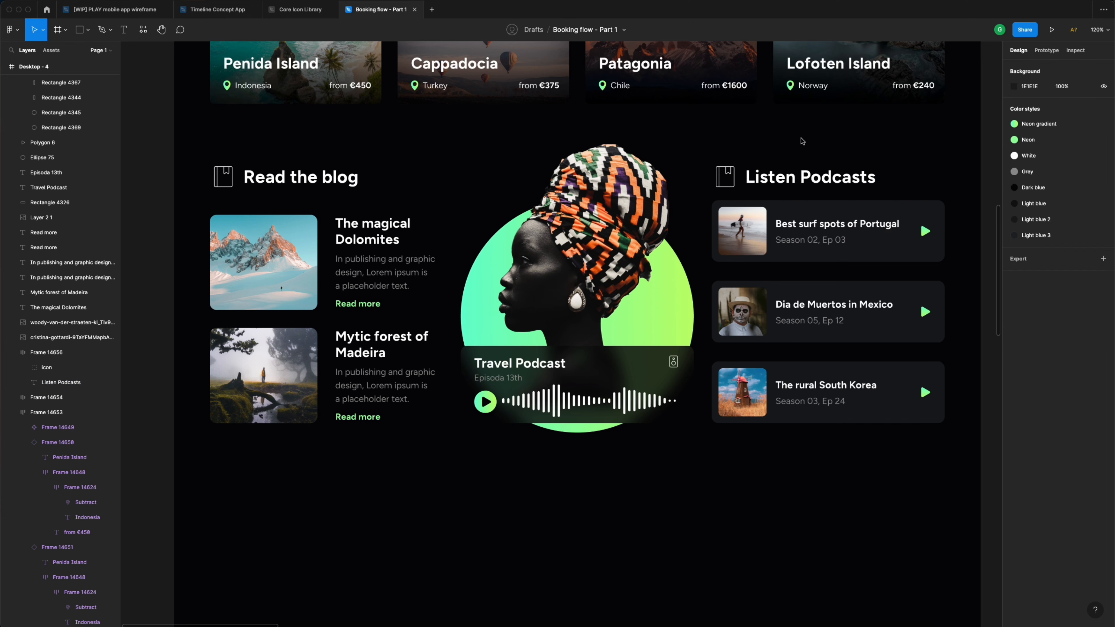
scroll(803, 141, down, 3)
scroll(803, 141, right, 5)
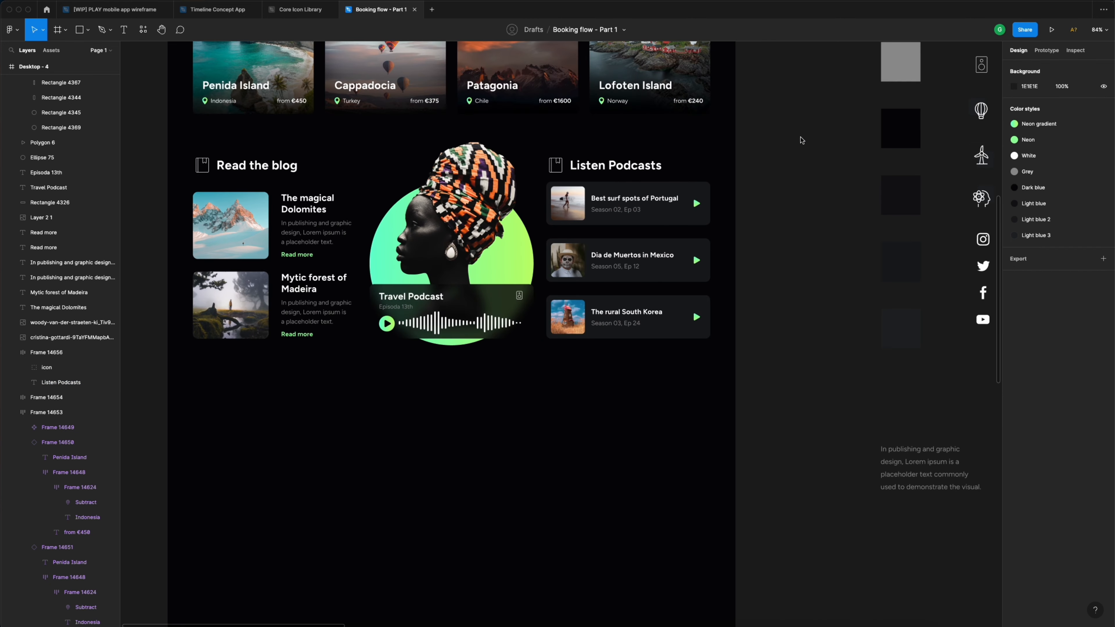
scroll(803, 141, up, 2)
scroll(803, 141, right, 1)
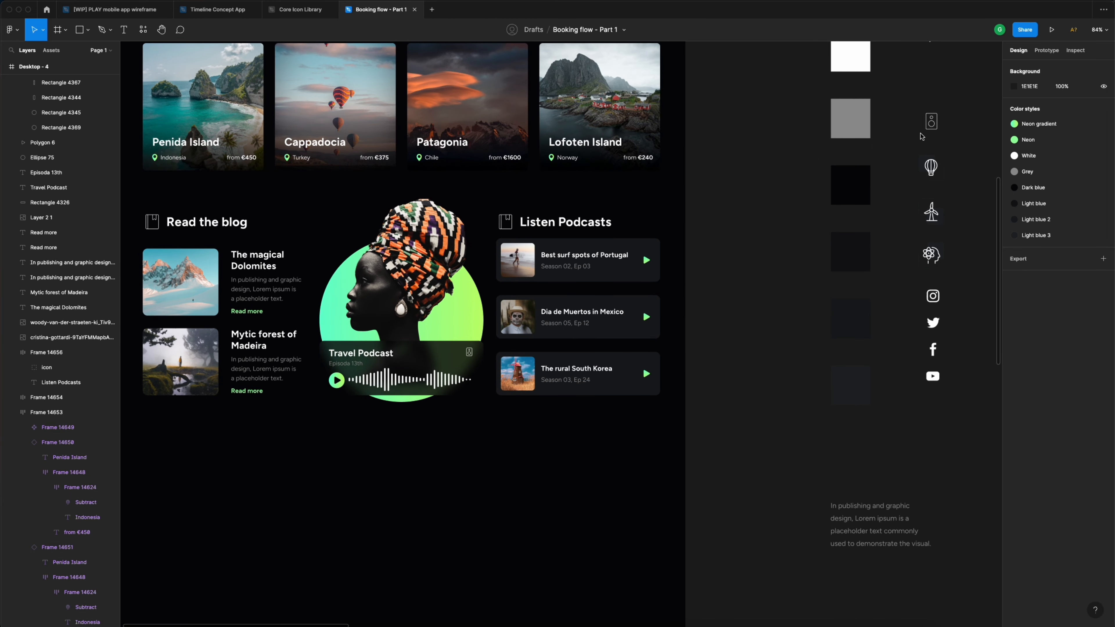
- Place the speaker icon beside the Listen Podcasts heading
click(931, 126)
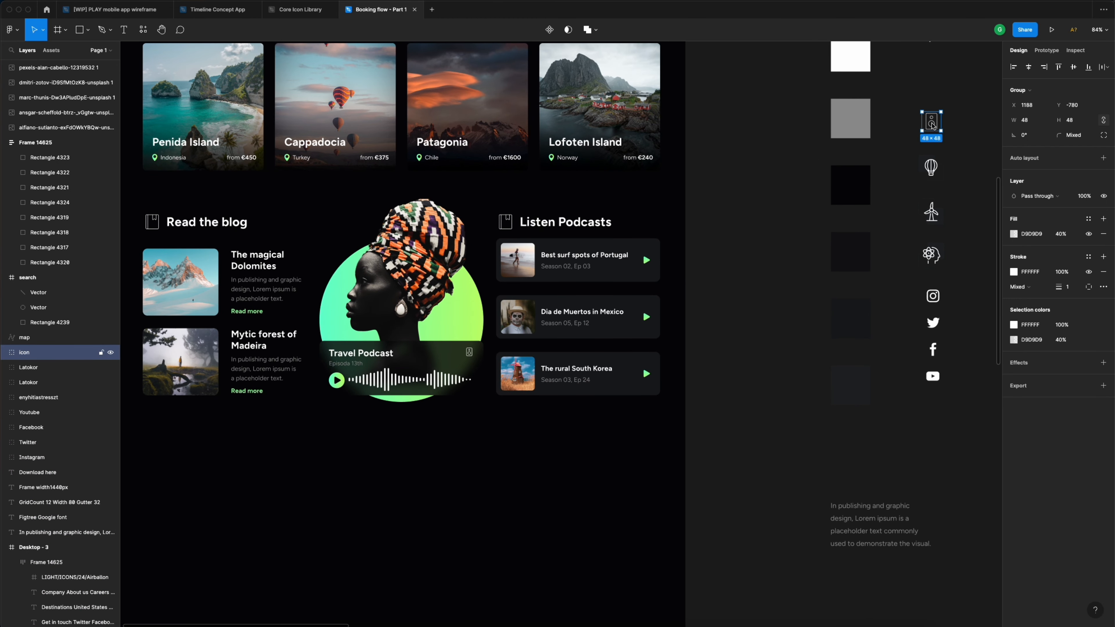
drag(930, 127, 540, 238)
scroll(511, 214, up, 5)
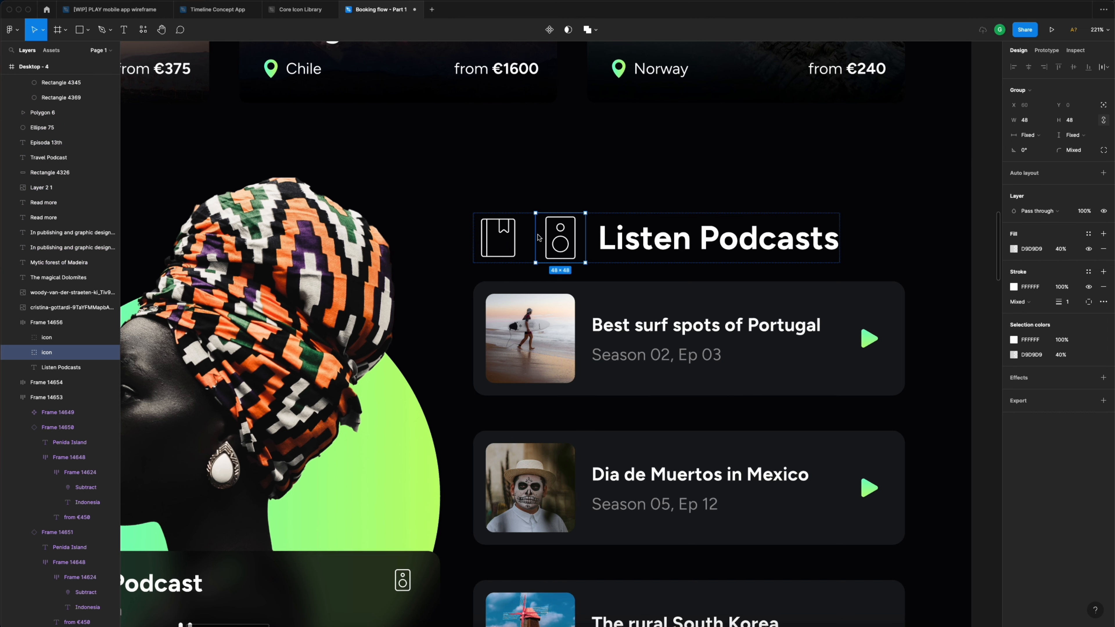
- Delete the old book icon from the Listen Podcasts heading
click(507, 237)
key(Delete)
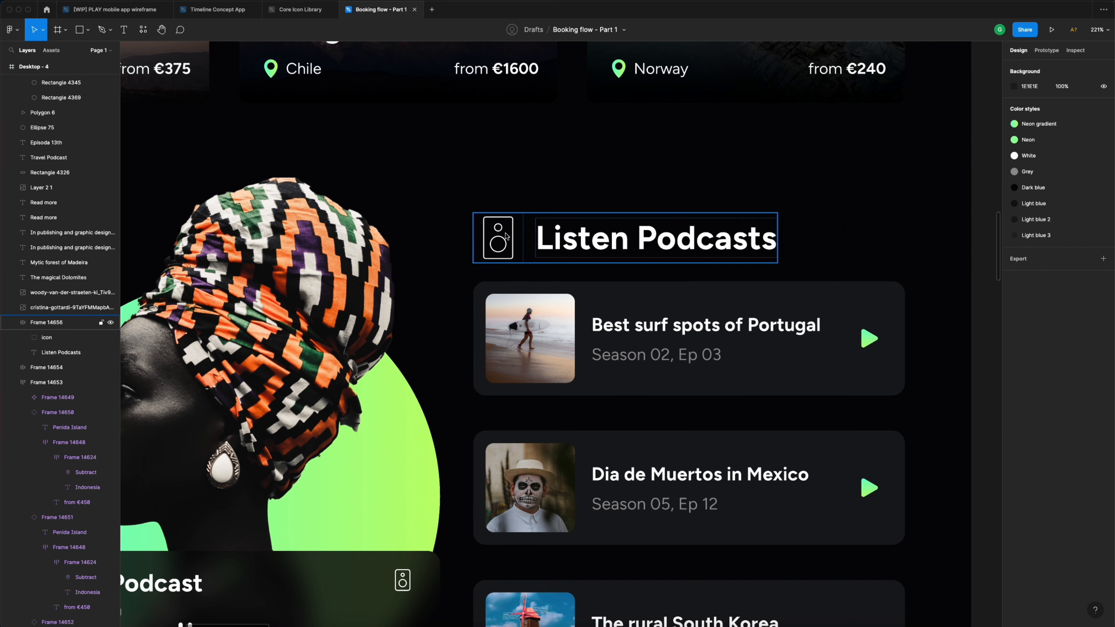
click(522, 233)
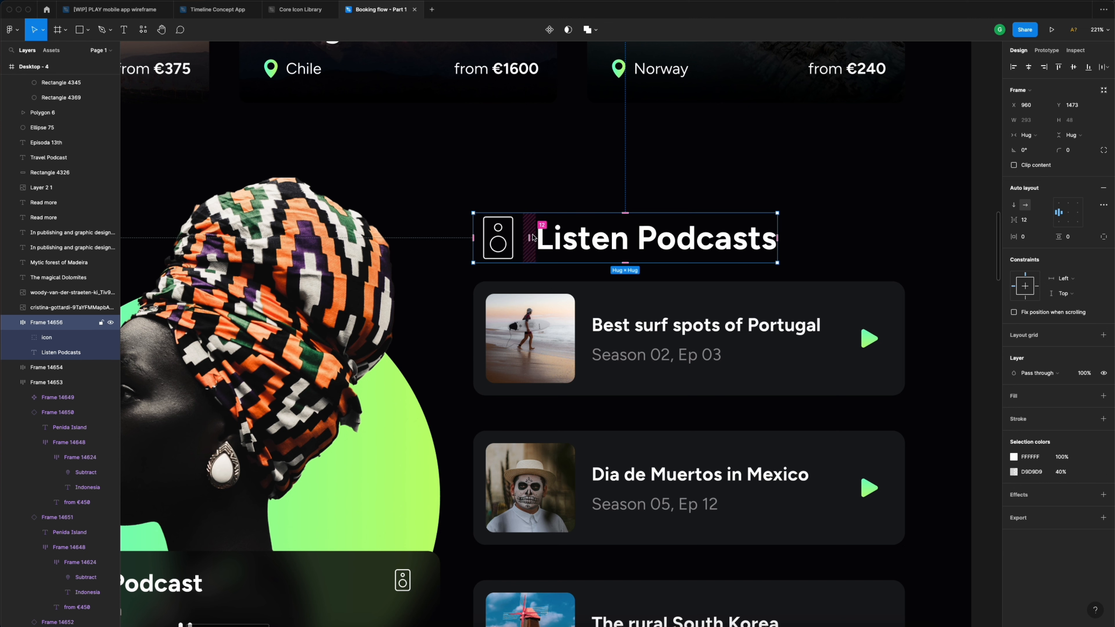
click(550, 175)
scroll(551, 175, down, 2)
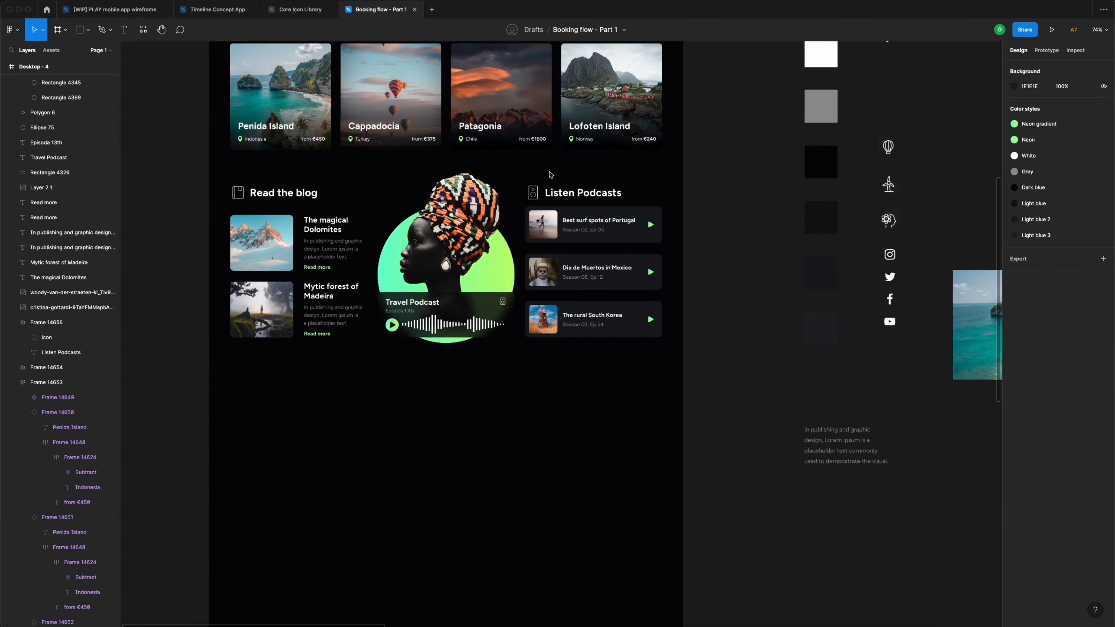
scroll(550, 175, left, 2)
scroll(480, 202, up, 5)
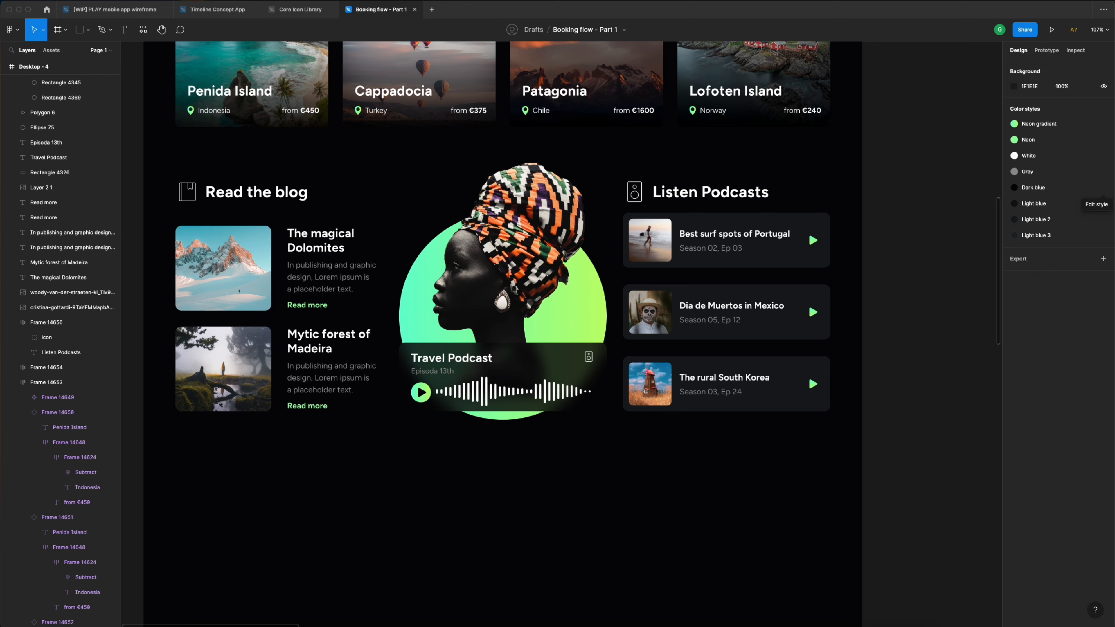
scroll(522, 276, left, 2)
scroll(530, 270, down, 5)
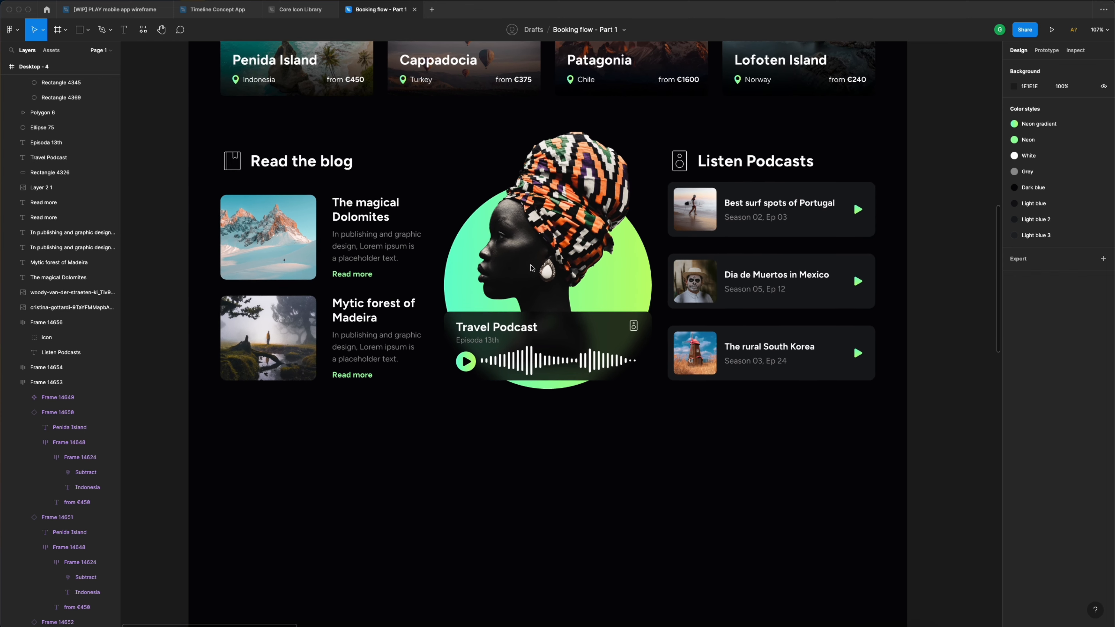
scroll(531, 268, down, 3)
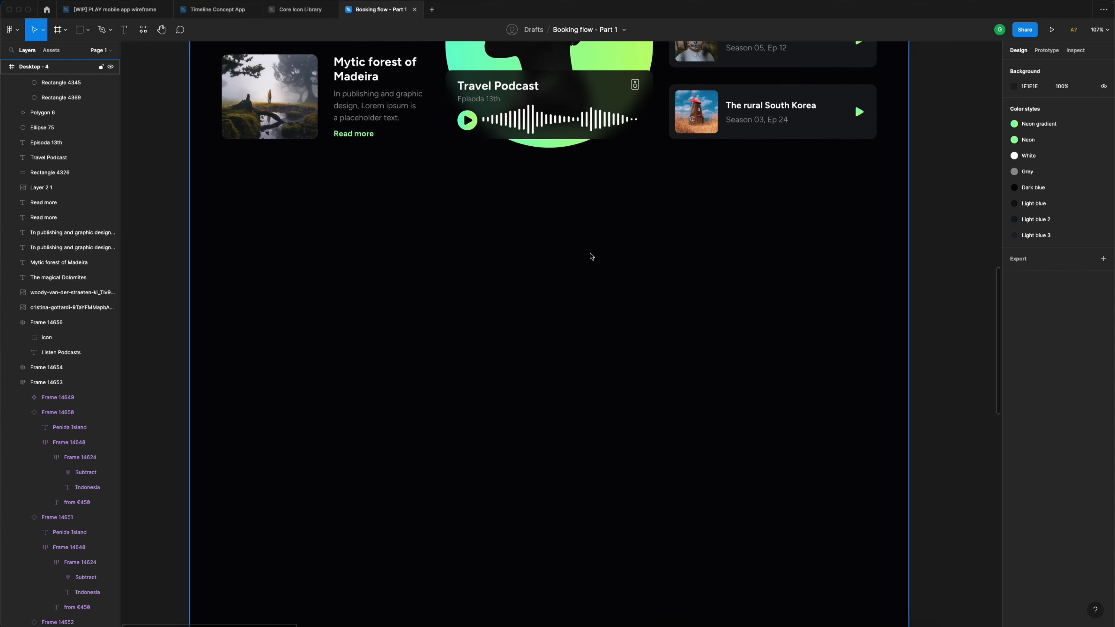
scroll(588, 255, down, 5)
scroll(588, 254, right, 2)
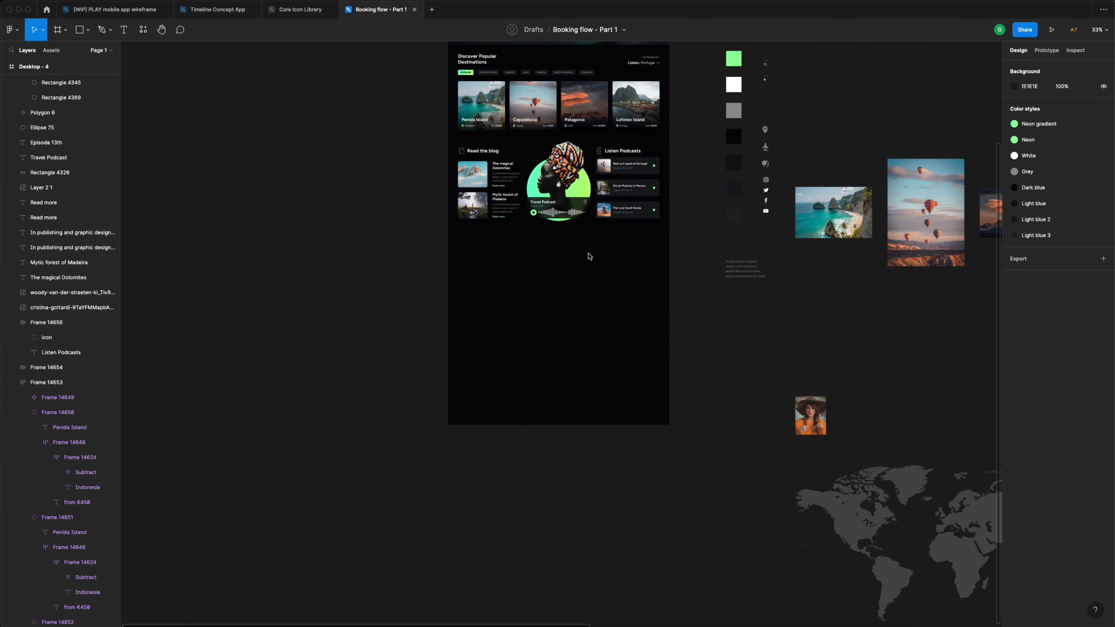
- Move the world map graphic onto the landing page frame
click(883, 479)
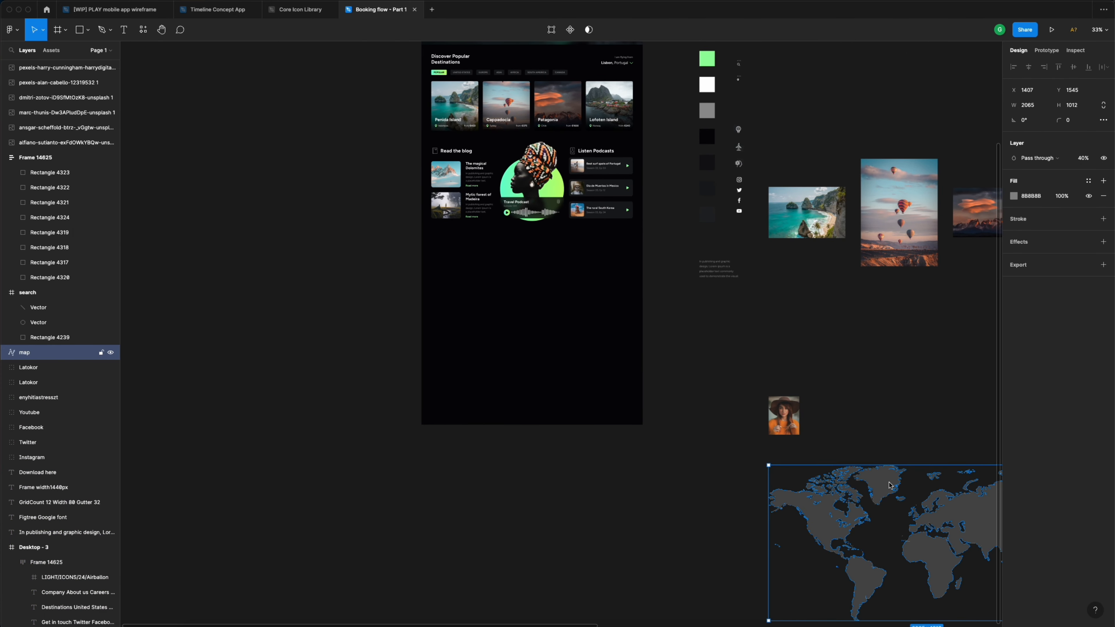
drag(892, 491, 509, 266)
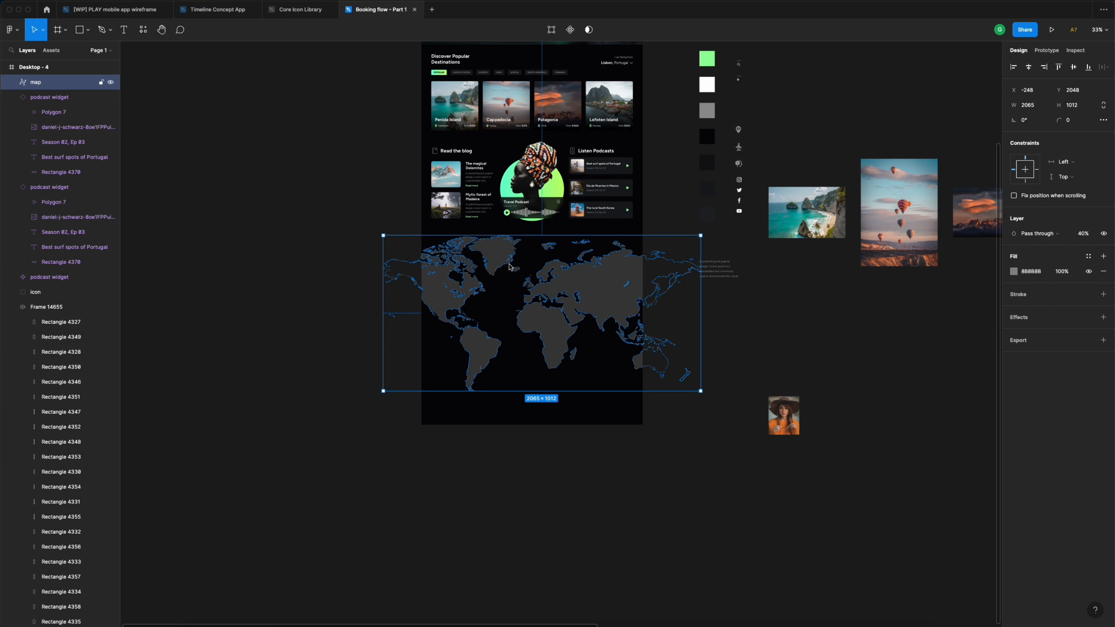
scroll(495, 264, up, 5)
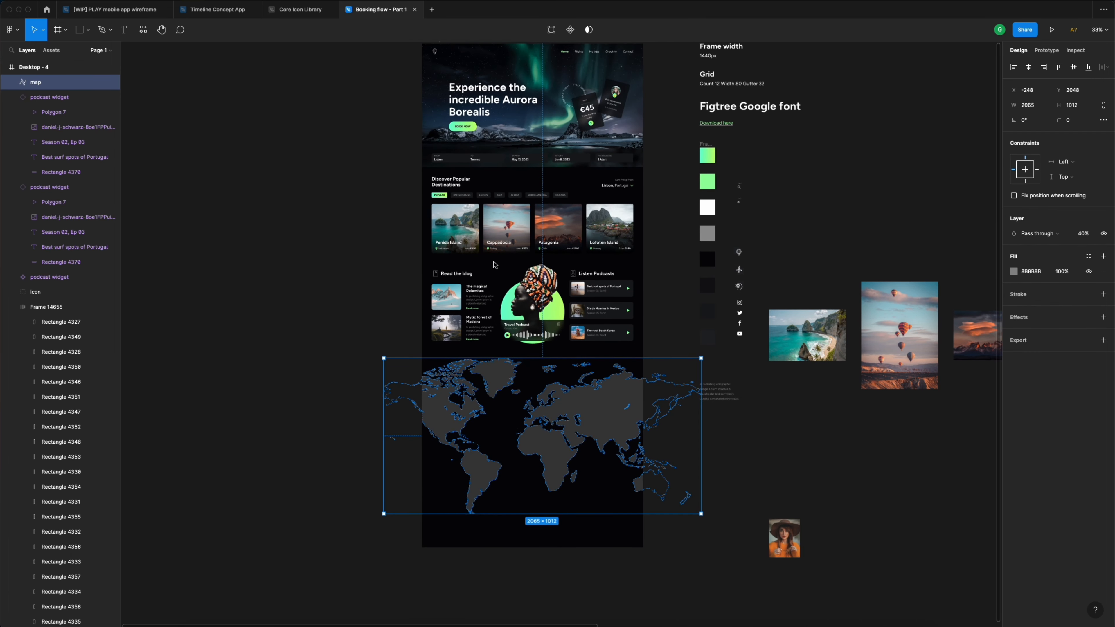
scroll(497, 207, up, 2)
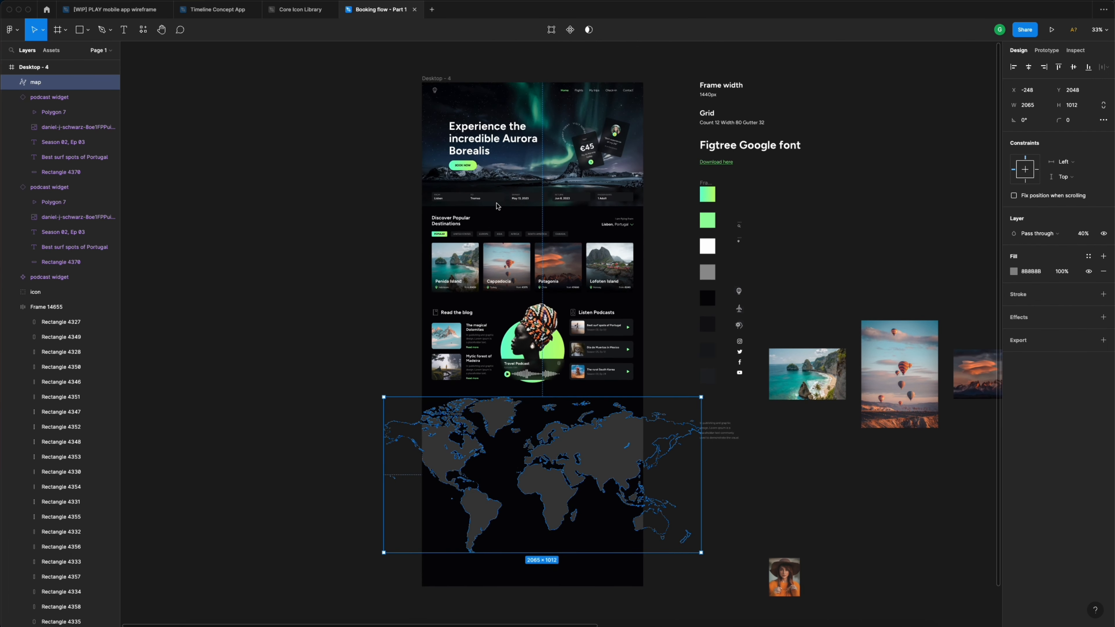
- Lengthen the Desktop - 4 frame to a height of 3672
click(436, 78)
scroll(544, 201, down, 1)
scroll(543, 201, down, 2)
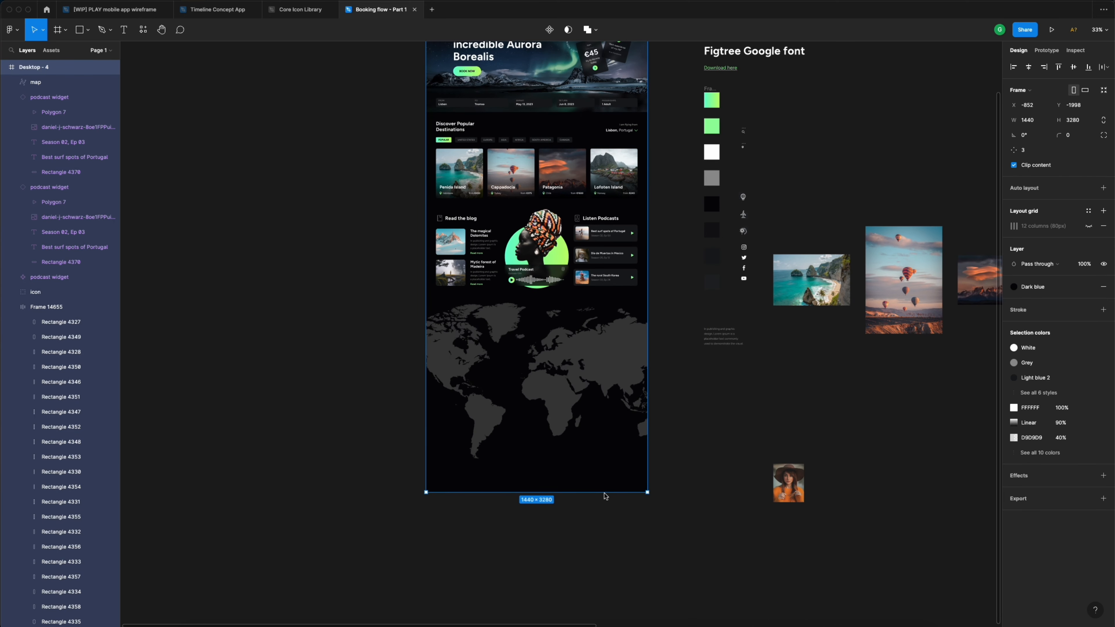
drag(603, 498, 605, 617)
- Reposition the world map to X 430, Y 2125 on the page
click(571, 358)
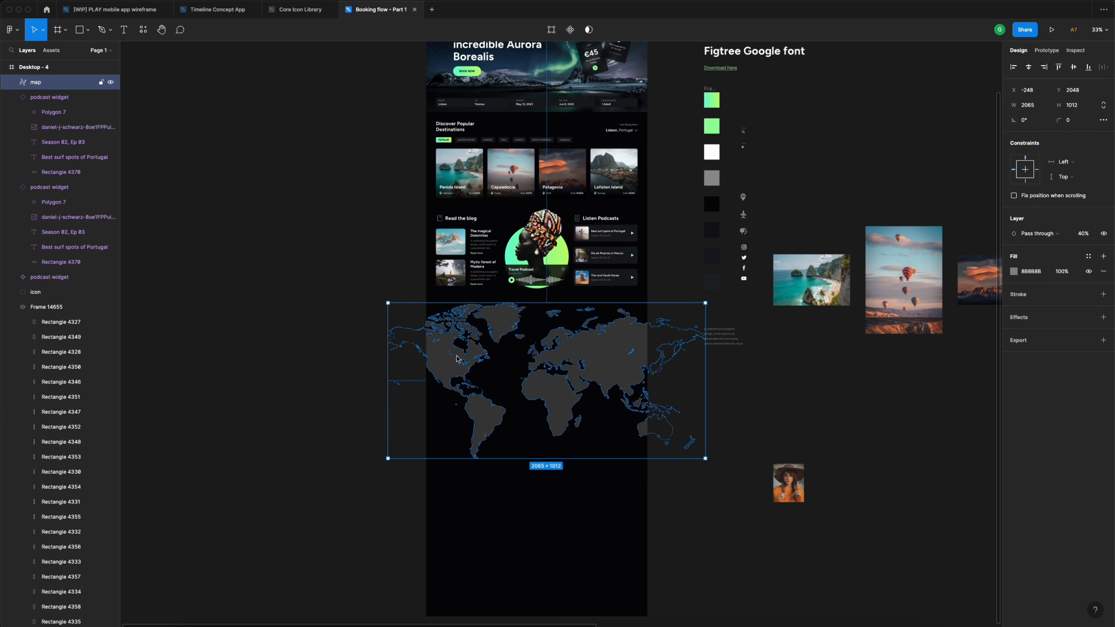
drag(452, 359, 544, 371)
scroll(544, 372, up, 5)
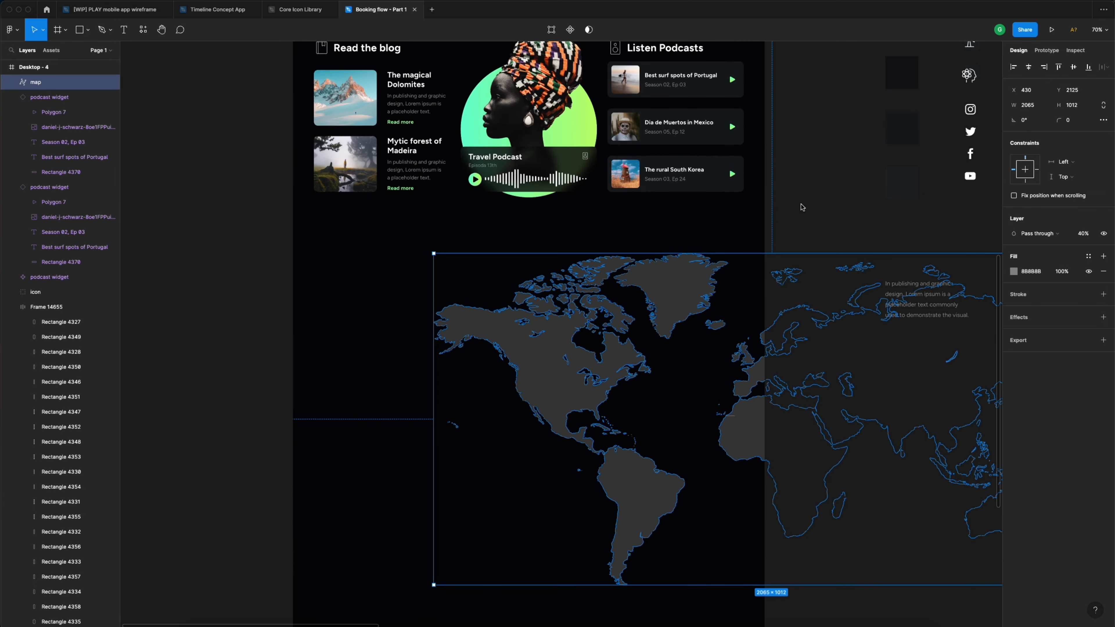
- Fill the world map with the Light blue colour style, then switch it to Light blue 2
click(801, 209)
click(683, 285)
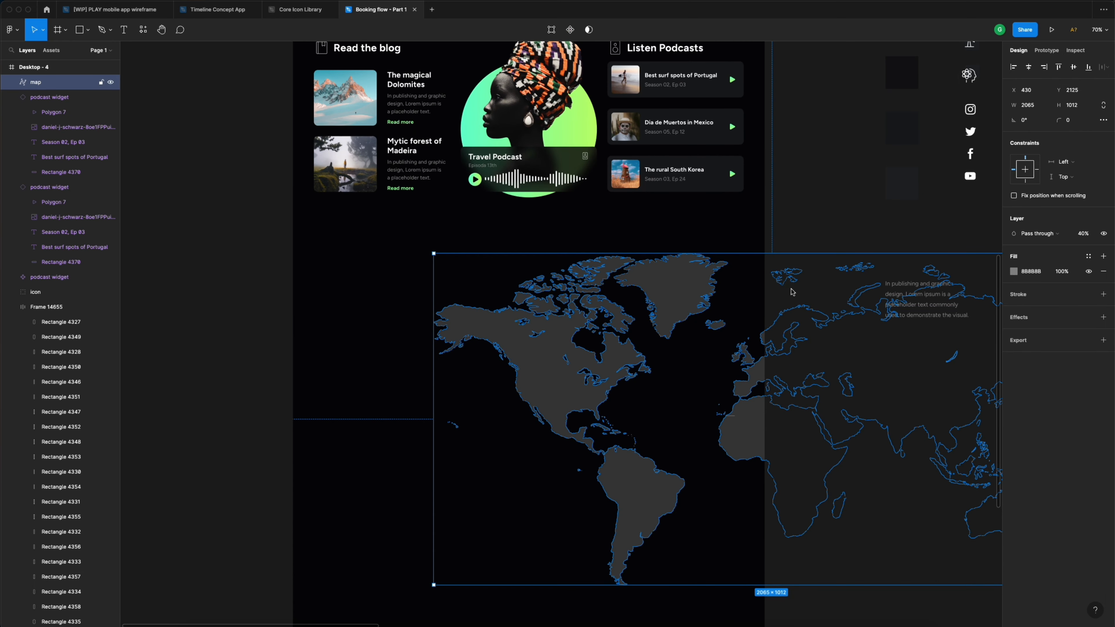
click(1090, 257)
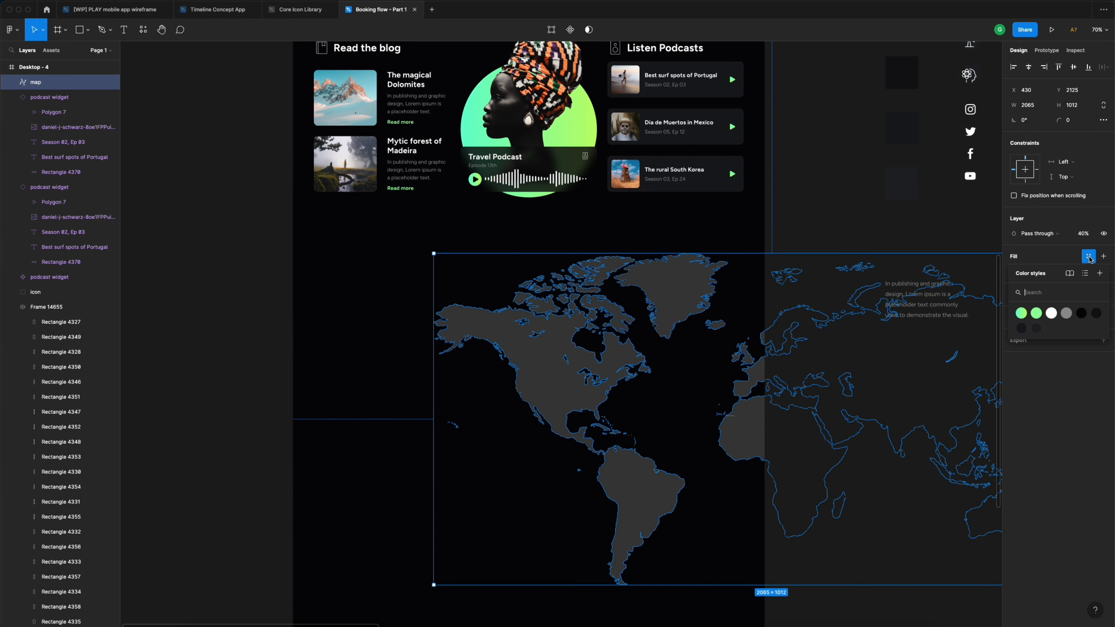
click(1096, 313)
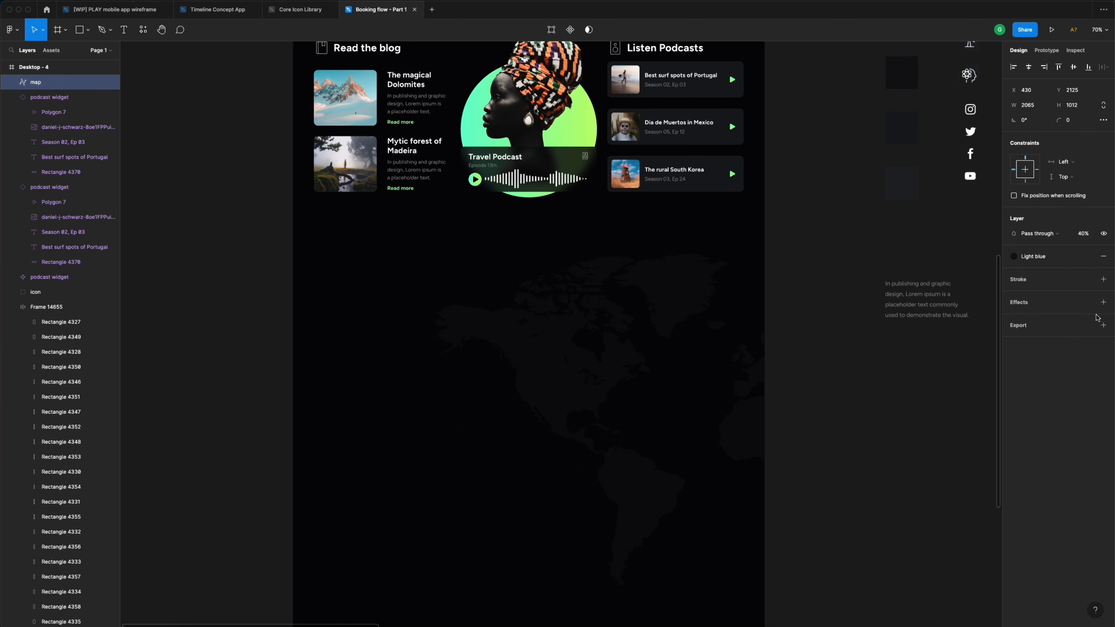
click(802, 228)
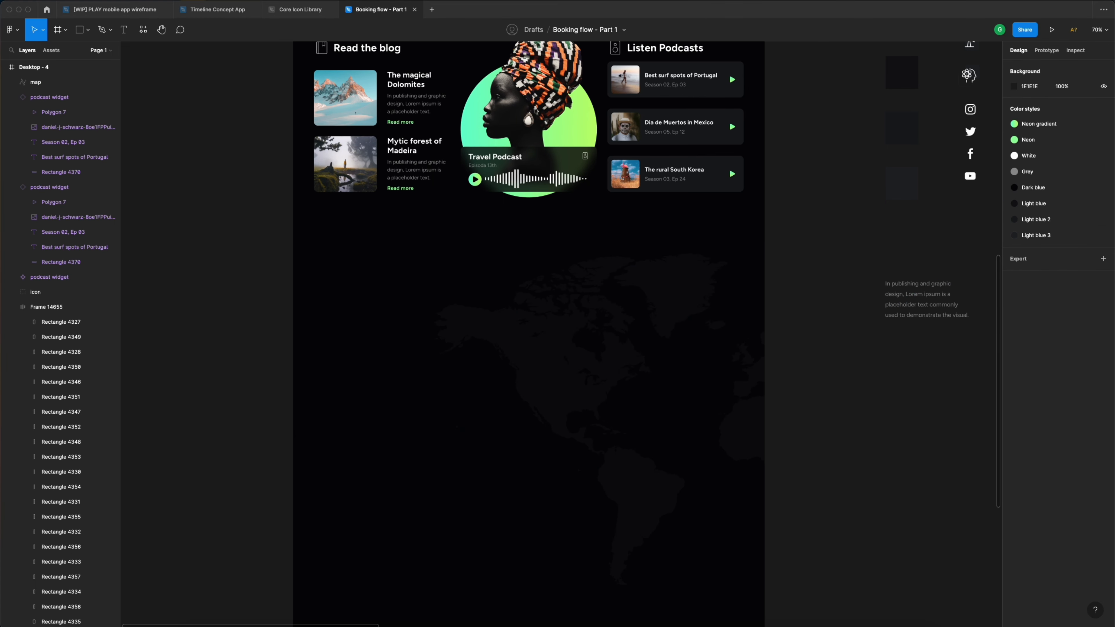
double_click(675, 296)
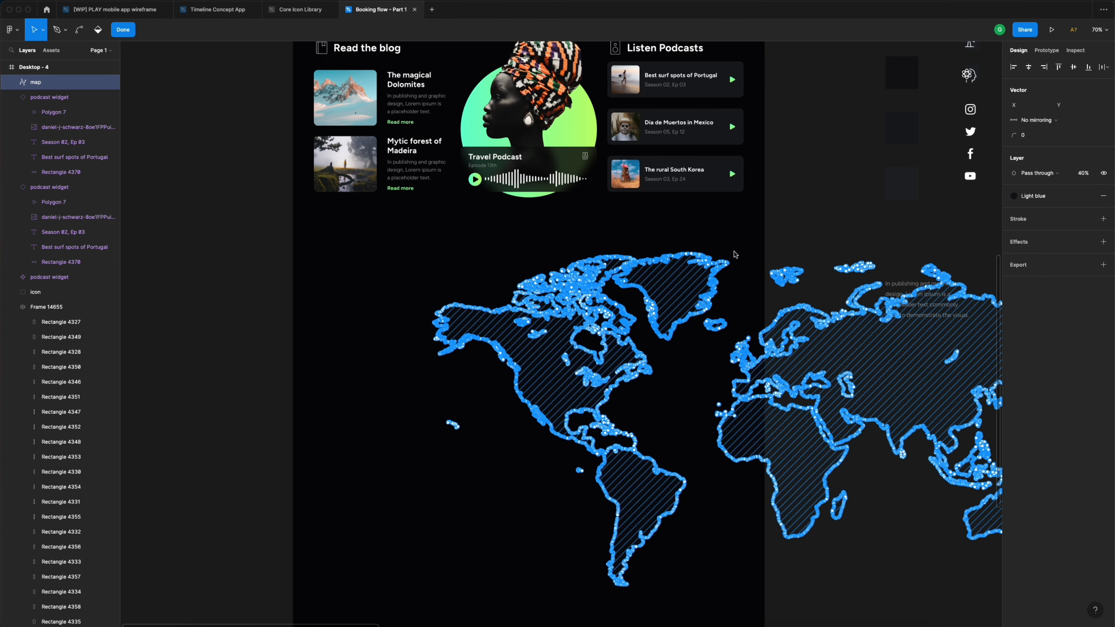
key(Escape)
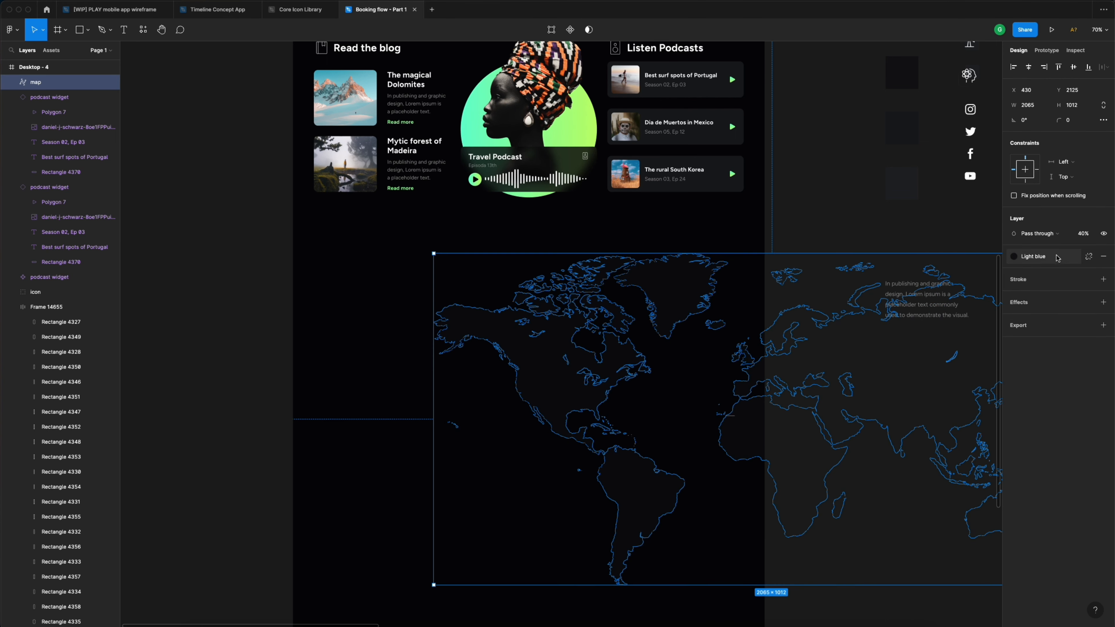
click(1033, 256)
click(1022, 329)
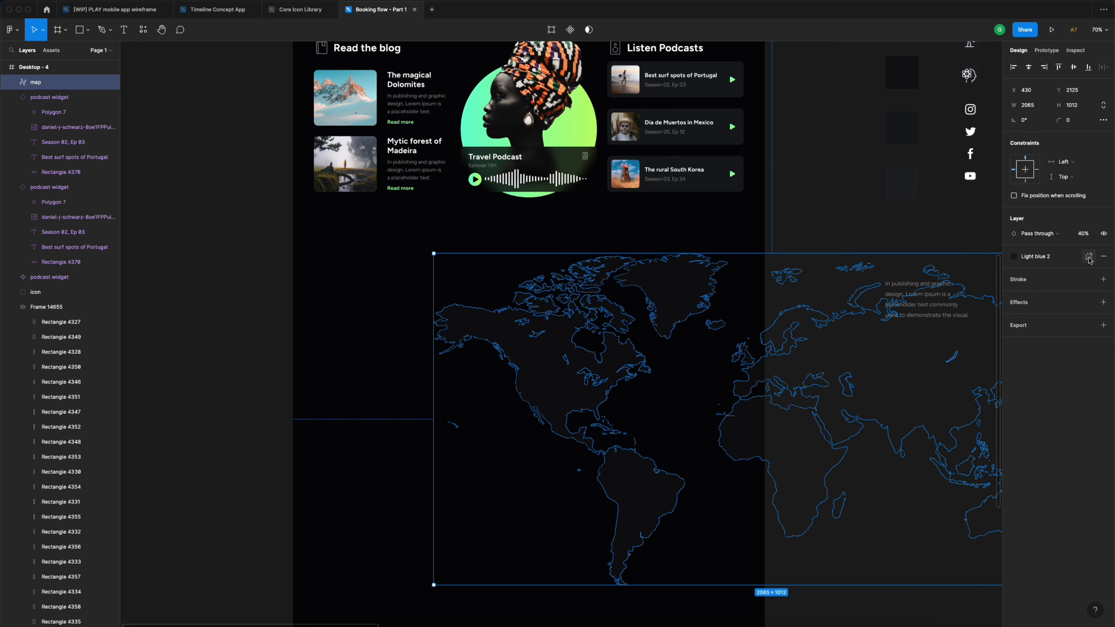
- Detach the map fill and make it a linear gradient fading upward into the background
click(1089, 257)
click(1015, 272)
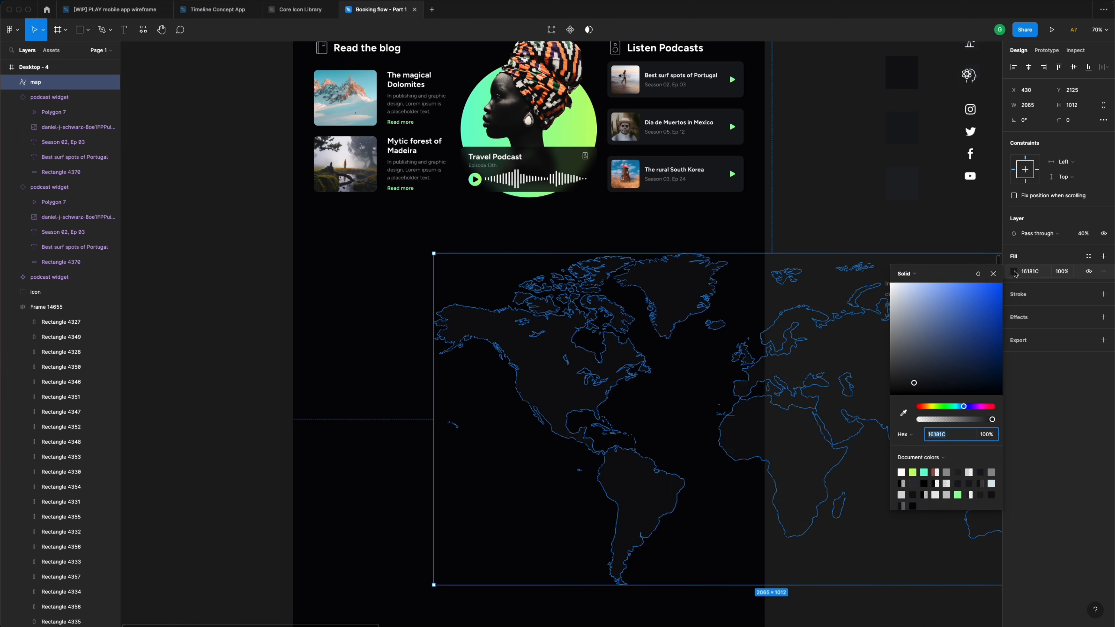
click(918, 273)
click(917, 284)
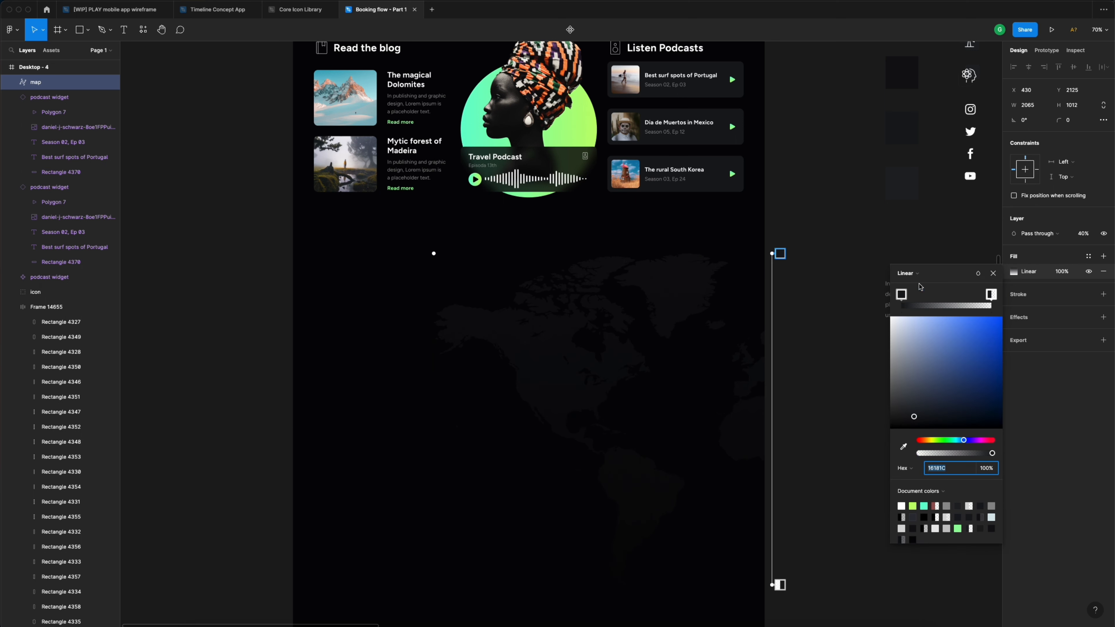
drag(774, 586, 733, 499)
click(800, 229)
scroll(800, 229, up, 2)
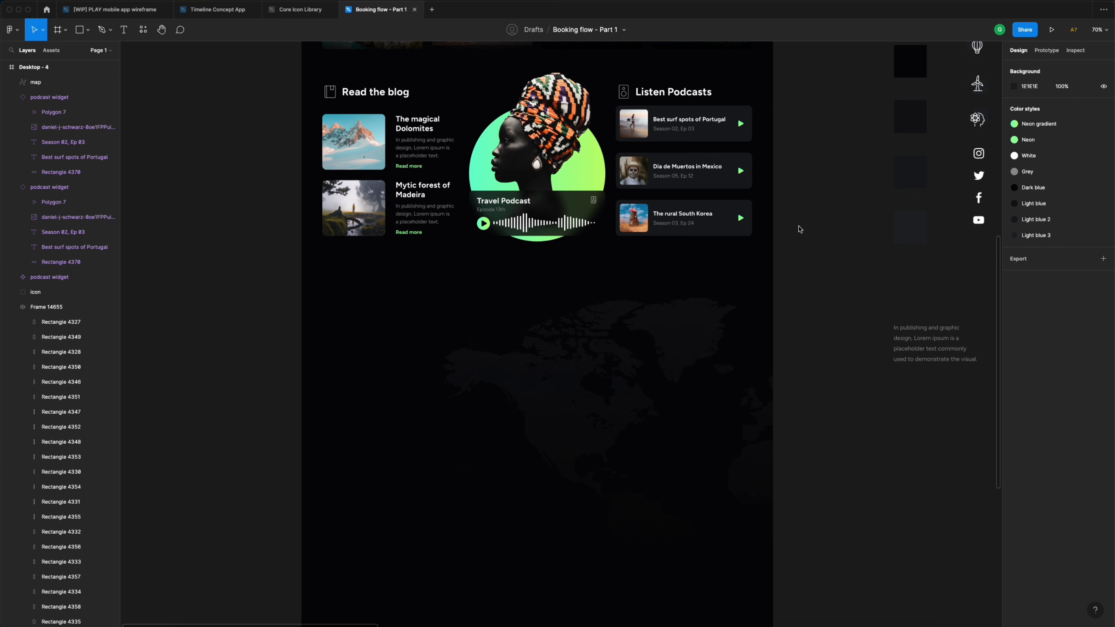
scroll(805, 228, down, 5)
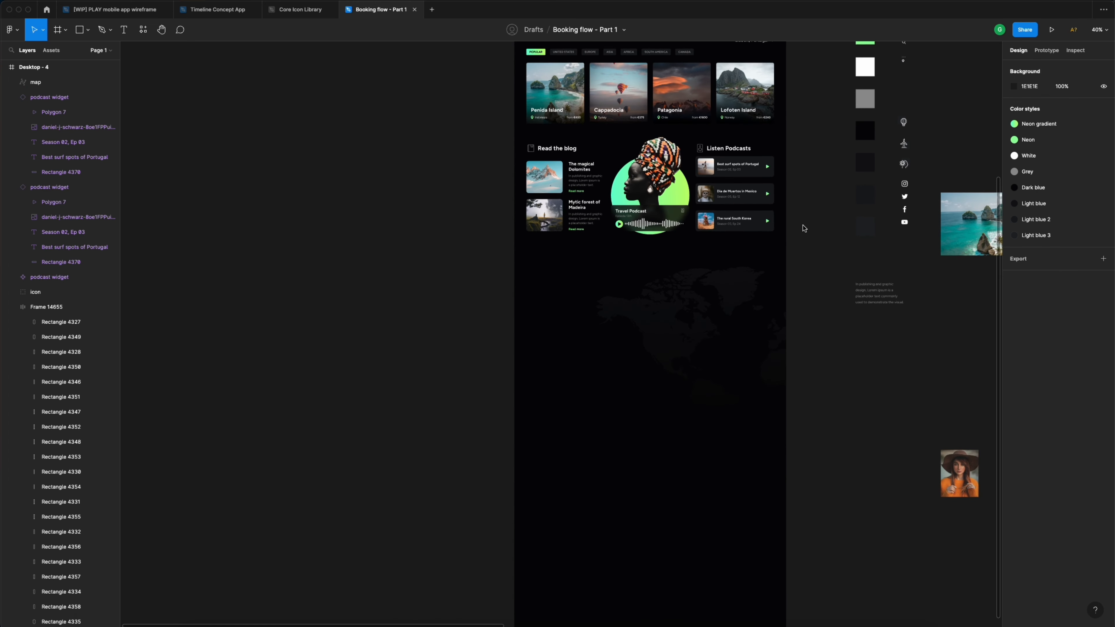
- Add the heading 'See what travelers says about us' and narrow it to width 291 so it wraps
scroll(790, 264, up, 1)
scroll(783, 283, up, 5)
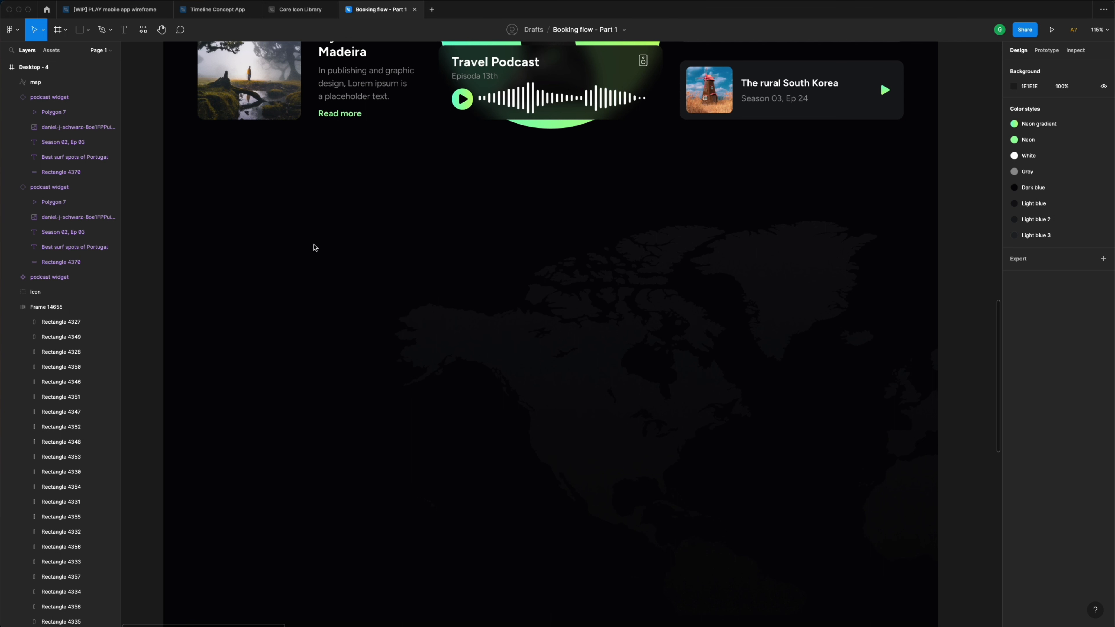
key(t)
click(306, 253)
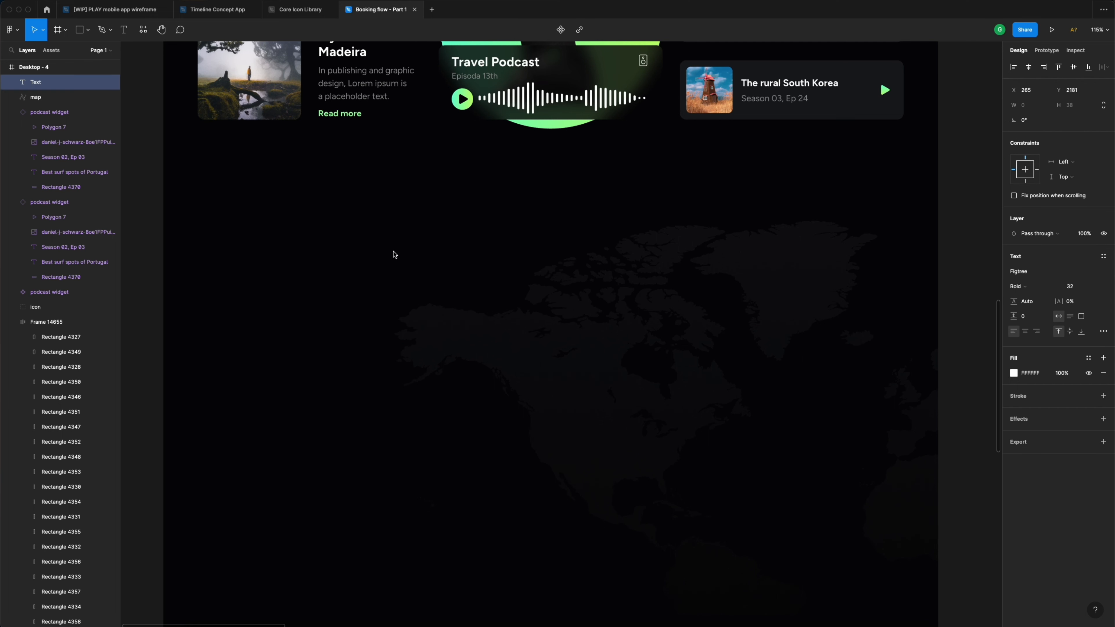
text(See what )
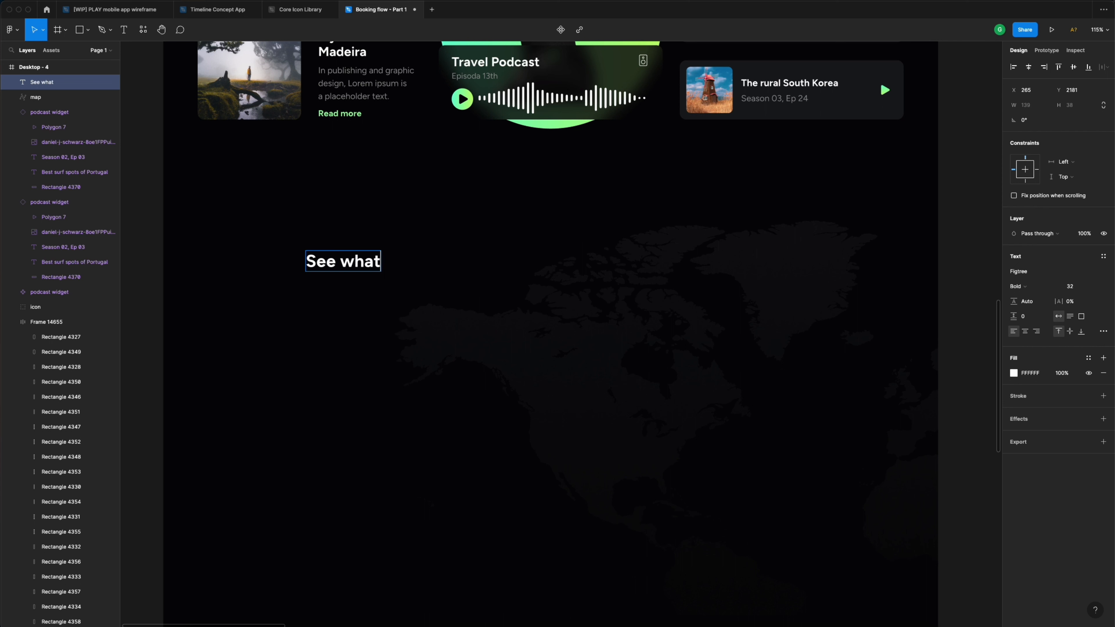
text(travel)
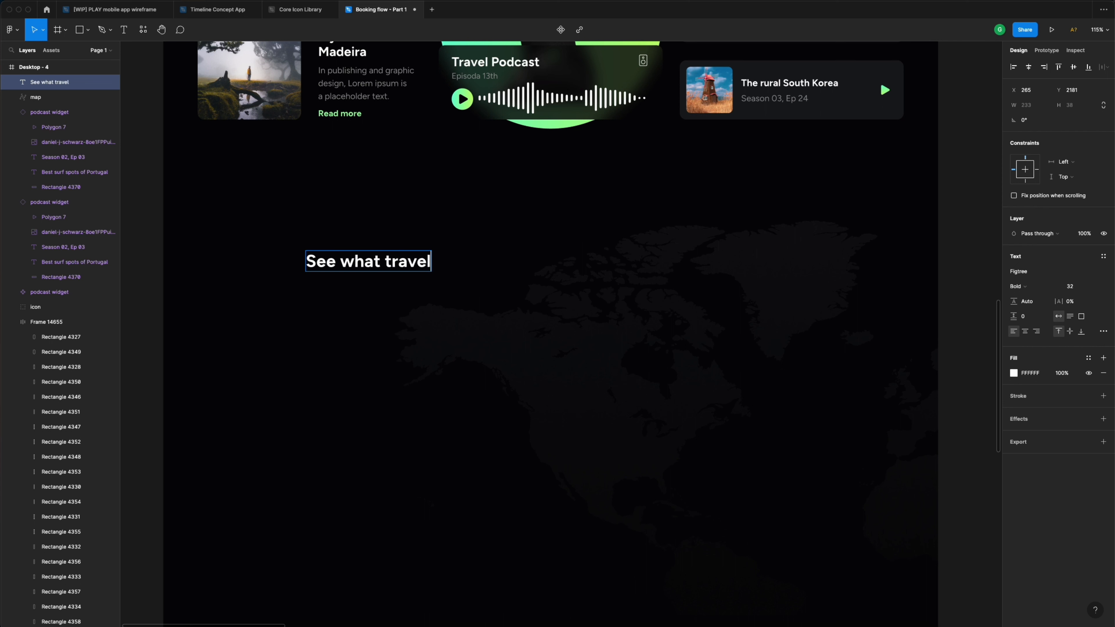
text(ers says abo)
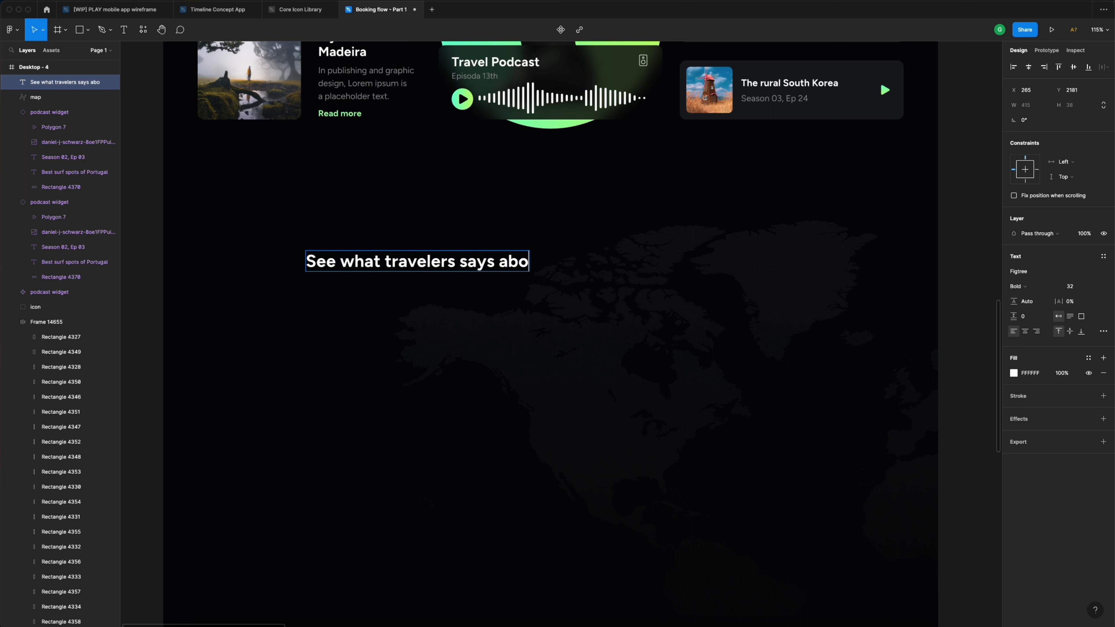
text(ut us)
key(Escape)
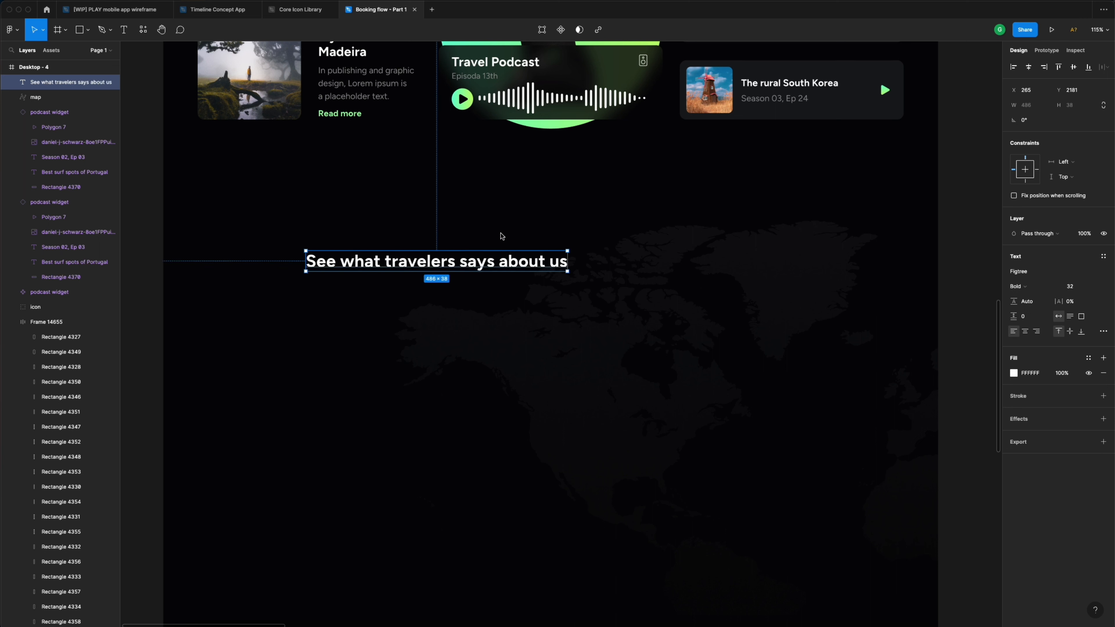
drag(565, 265, 464, 263)
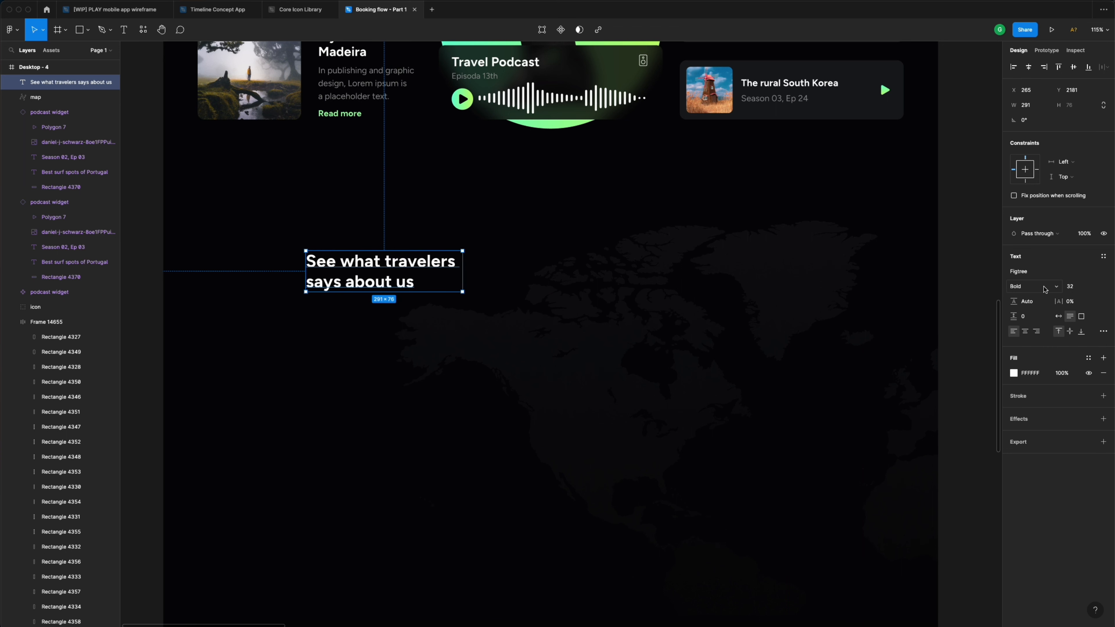
click(1080, 288)
click(394, 190)
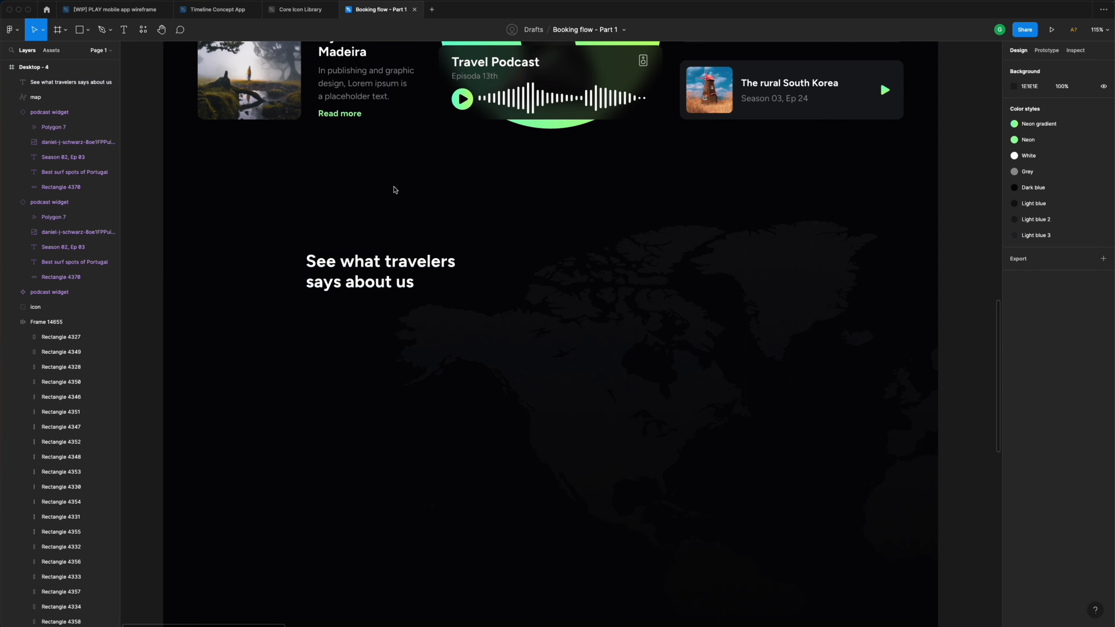
- Copy the neon location pin from the Penida Island card and paste it onto the page
scroll(400, 192, down, 5)
scroll(398, 192, up, 10)
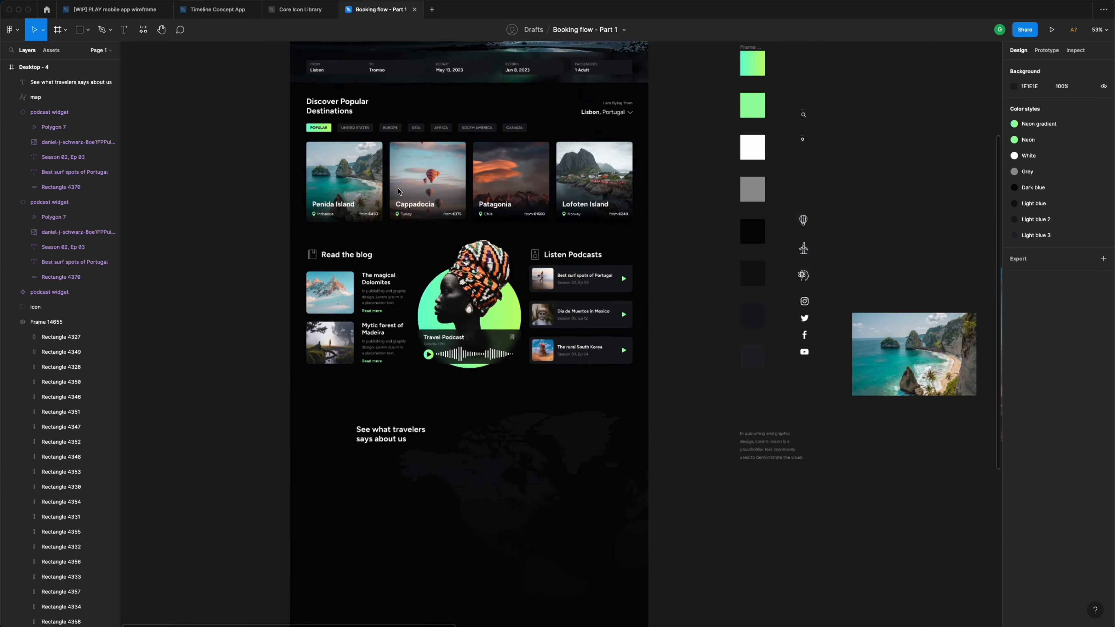
scroll(400, 192, left, 1)
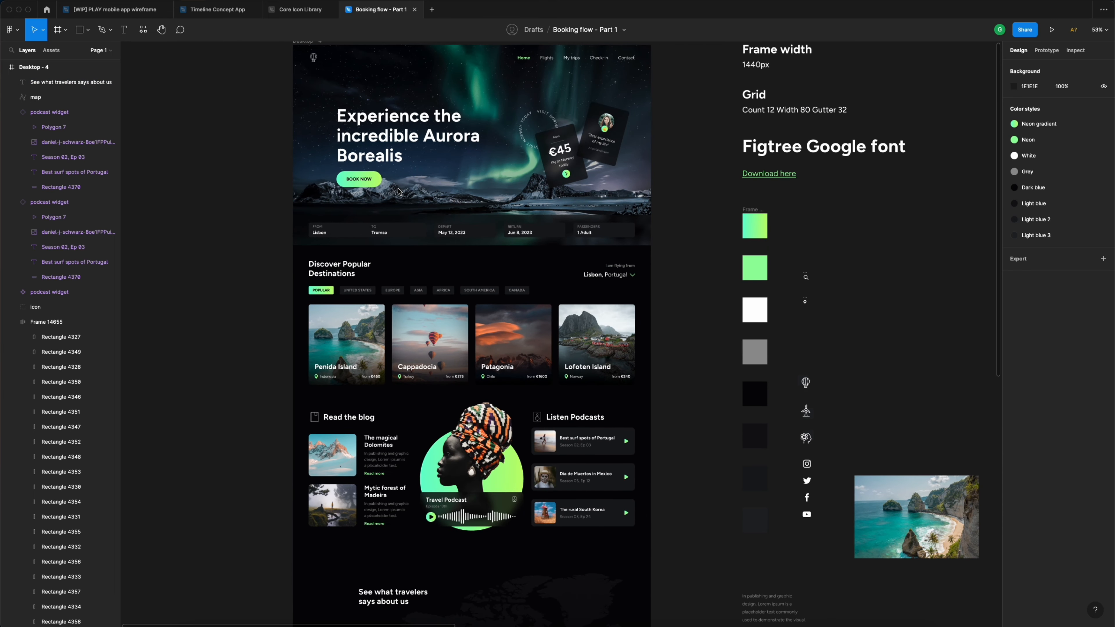
scroll(398, 191, down, 5)
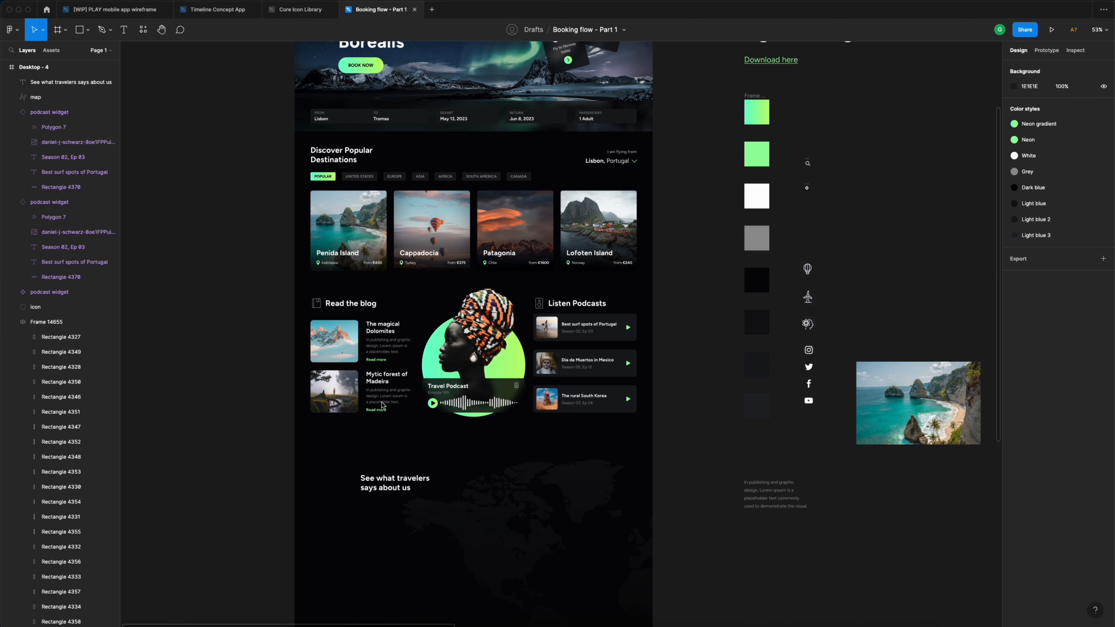
scroll(382, 405, down, 2)
scroll(377, 405, up, 8)
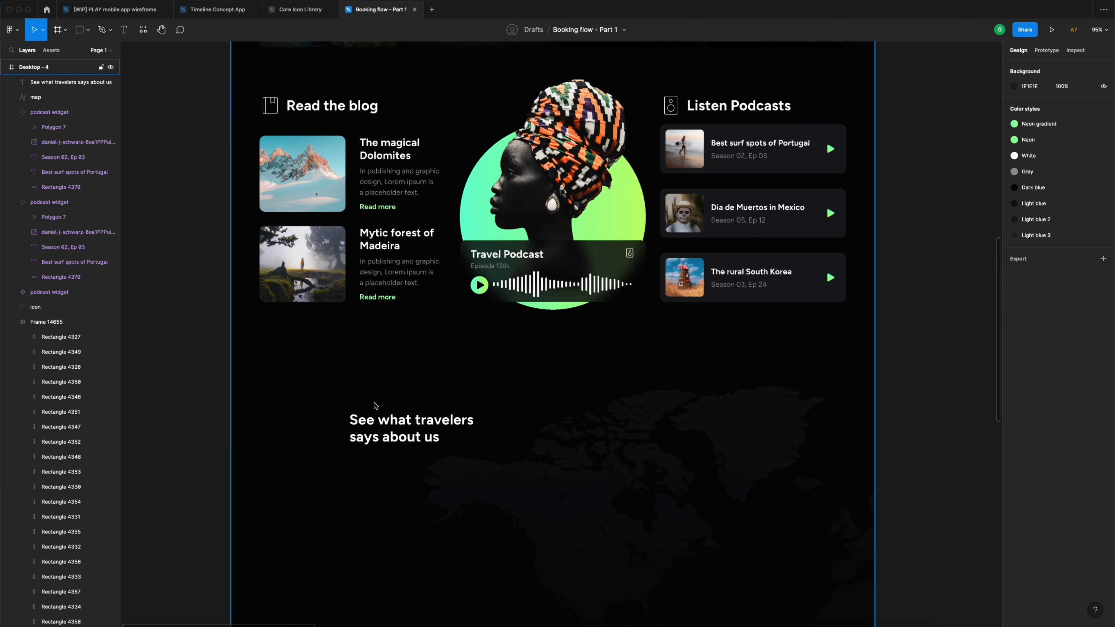
scroll(420, 265, up, 8)
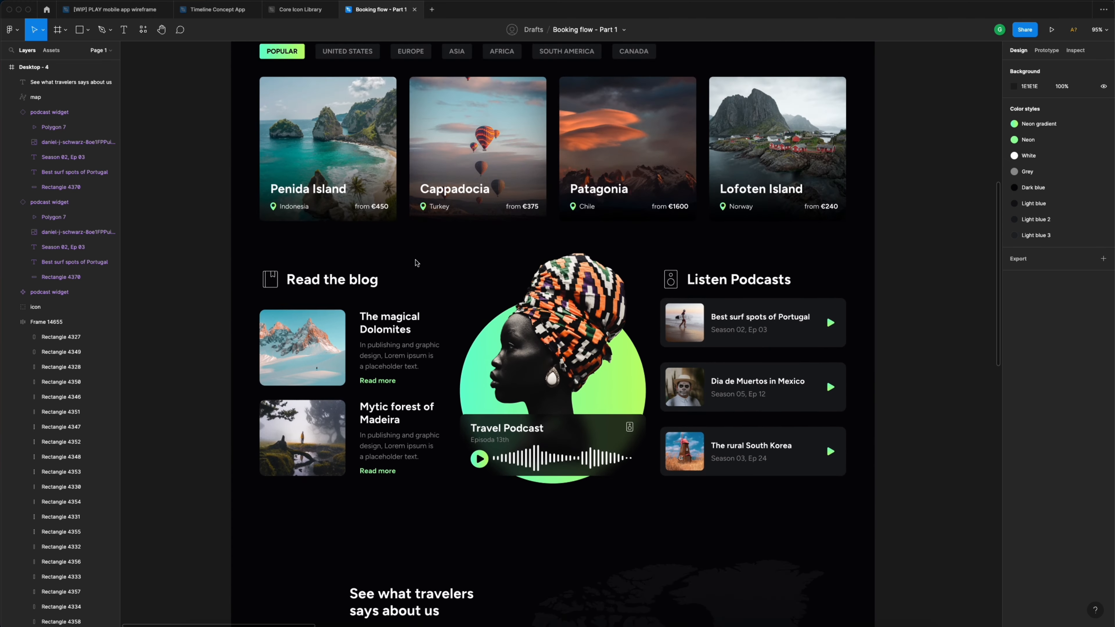
scroll(279, 196, up, 10)
super+click(274, 206)
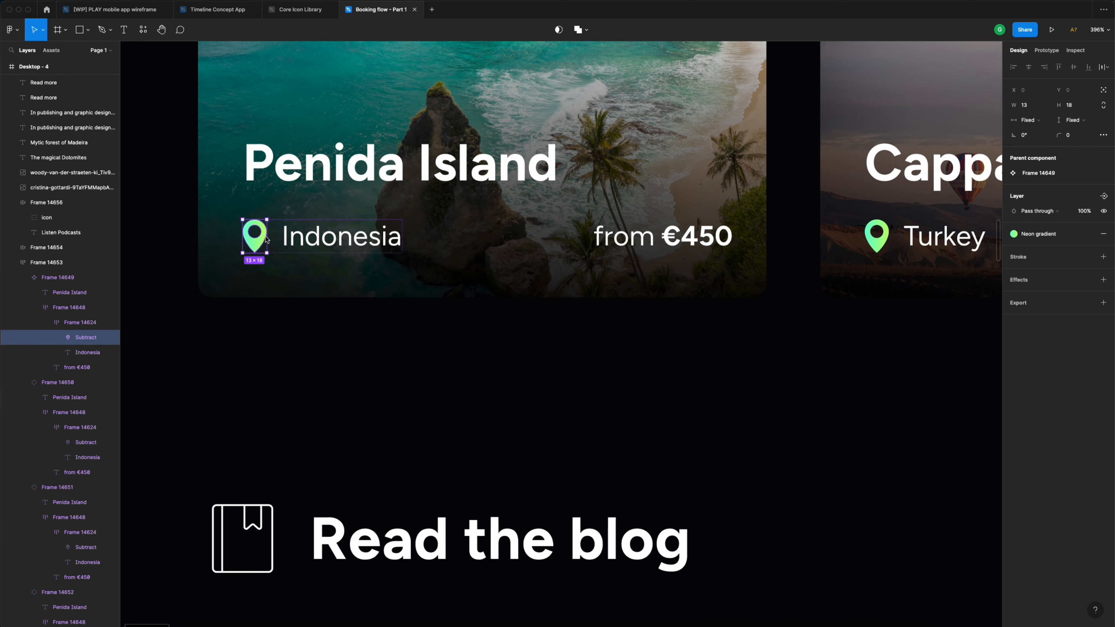
scroll(398, 239, down, 15)
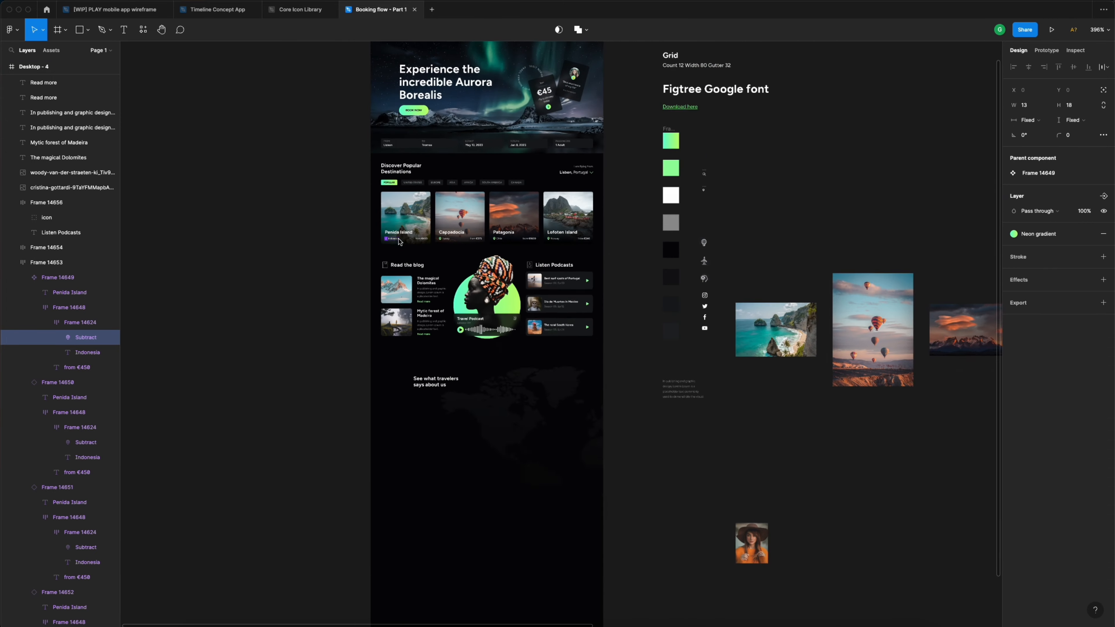
scroll(485, 413, up, 8)
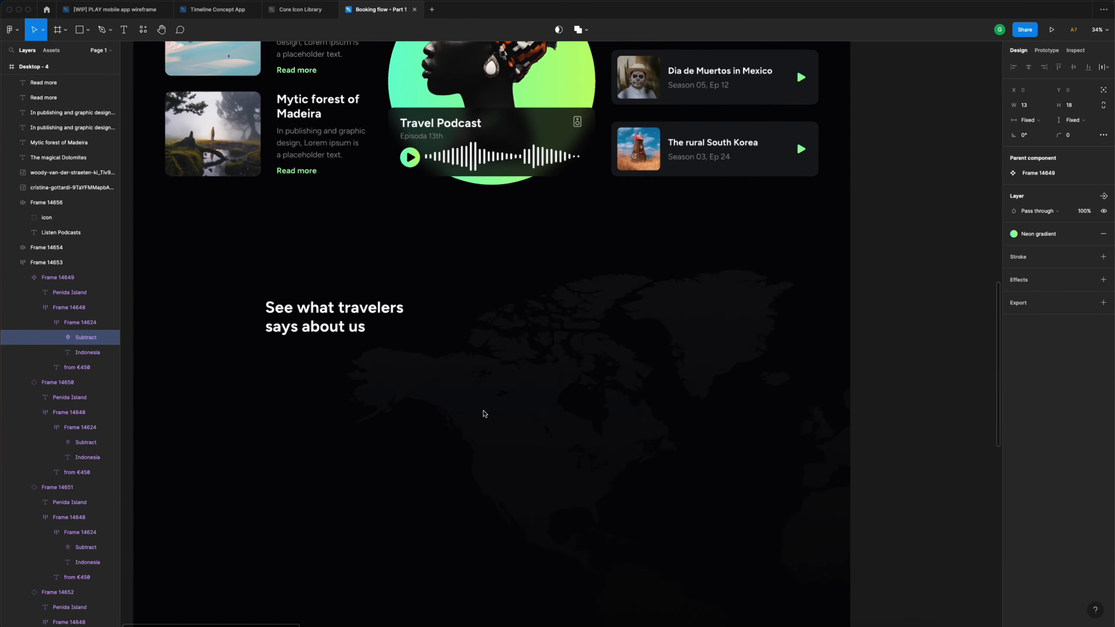
click(523, 415)
click(468, 253)
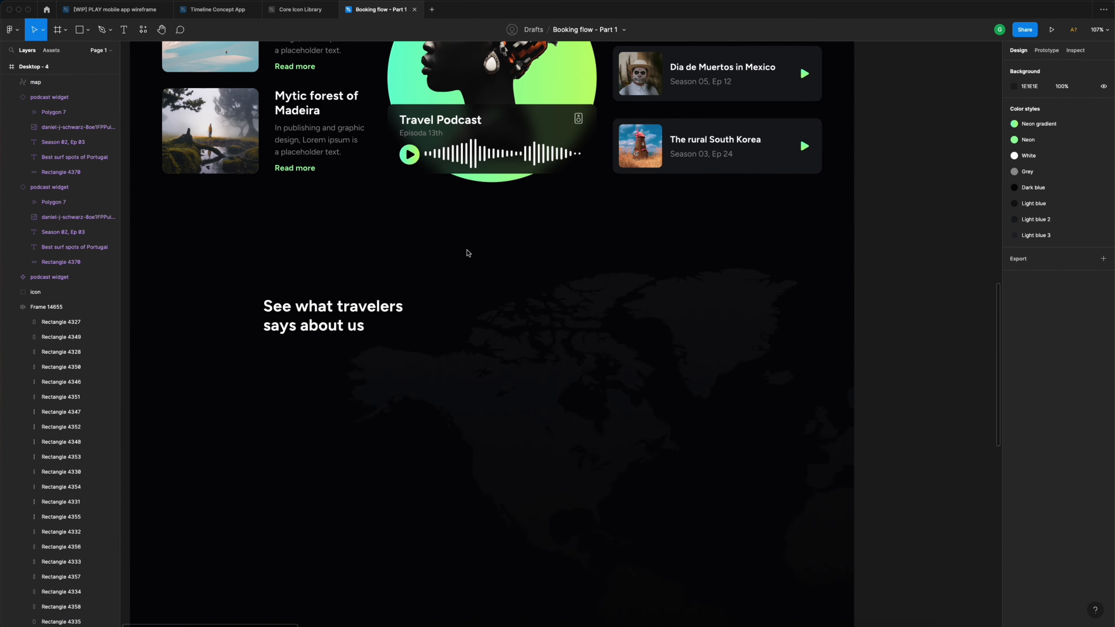
key(super+v)
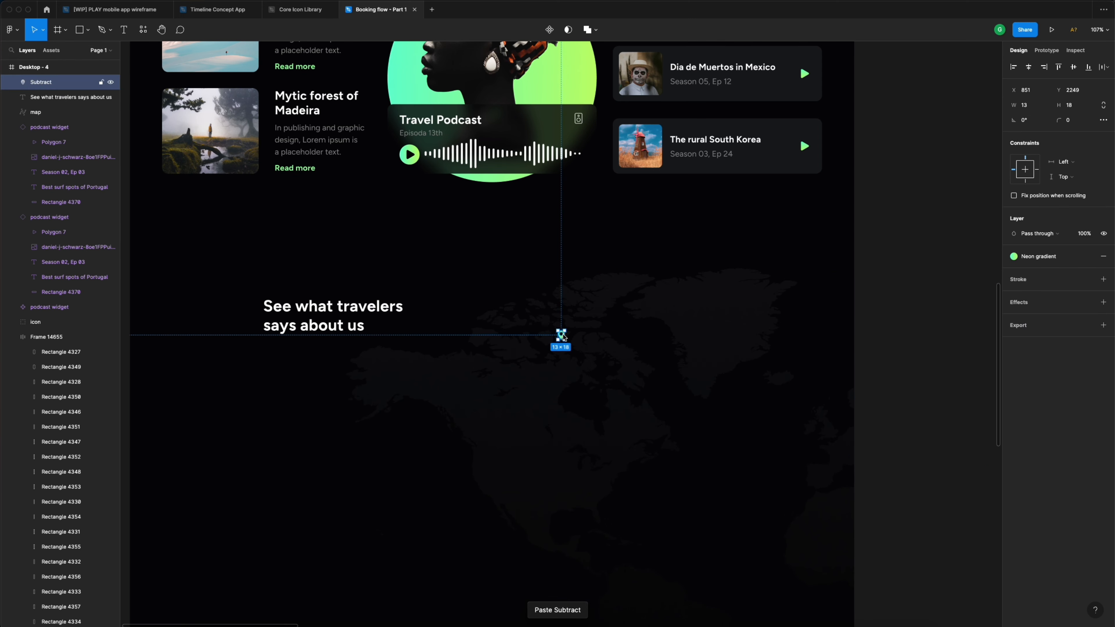
- Lock the world map layer so it can't move
click(532, 381)
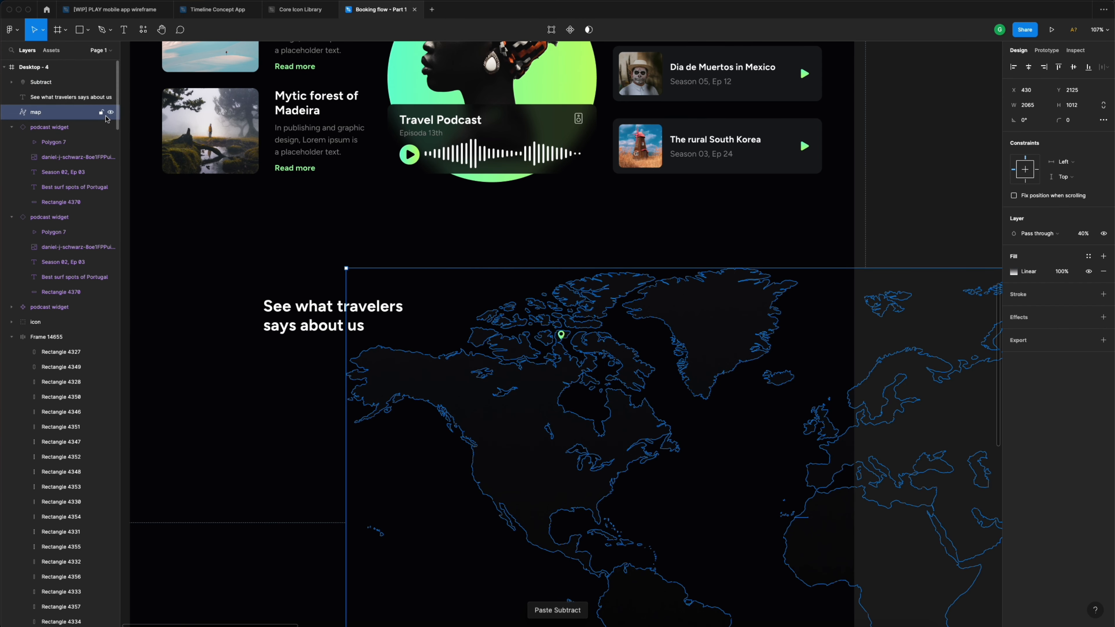
click(102, 112)
click(519, 221)
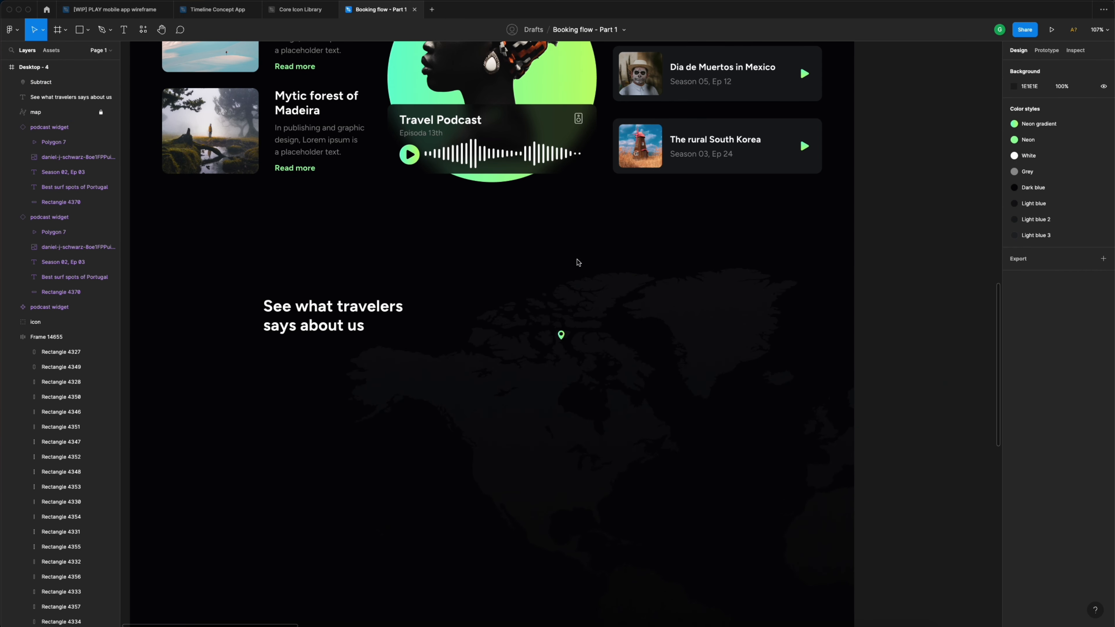
- Scatter copies of the location pin across the world map, starting at North America
click(561, 333)
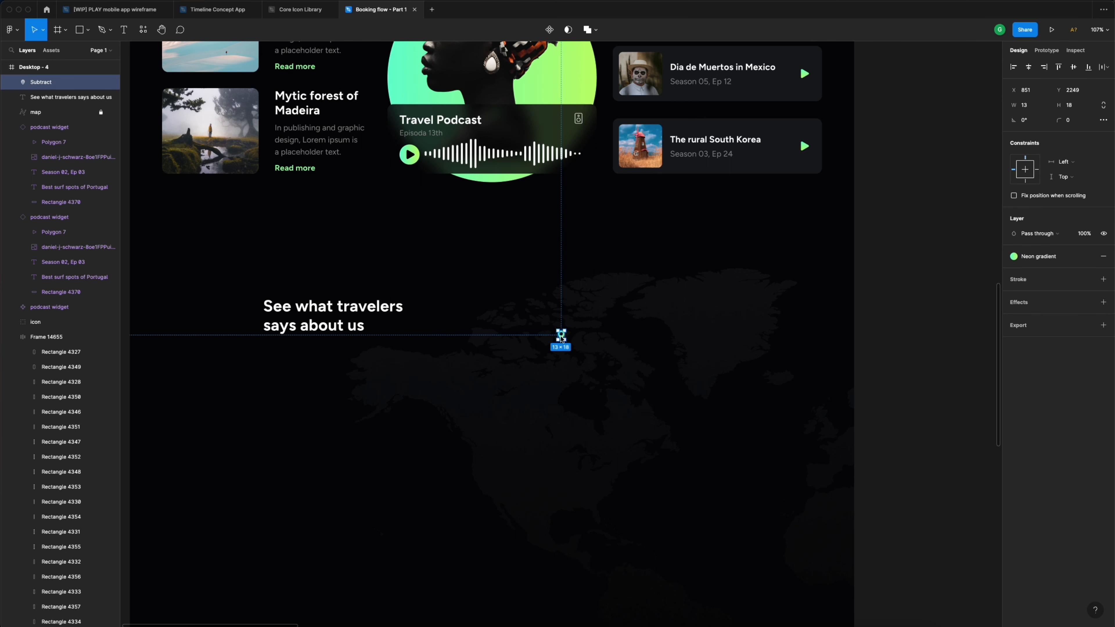
drag(561, 337, 589, 515)
drag(596, 518, 506, 506)
click(927, 286)
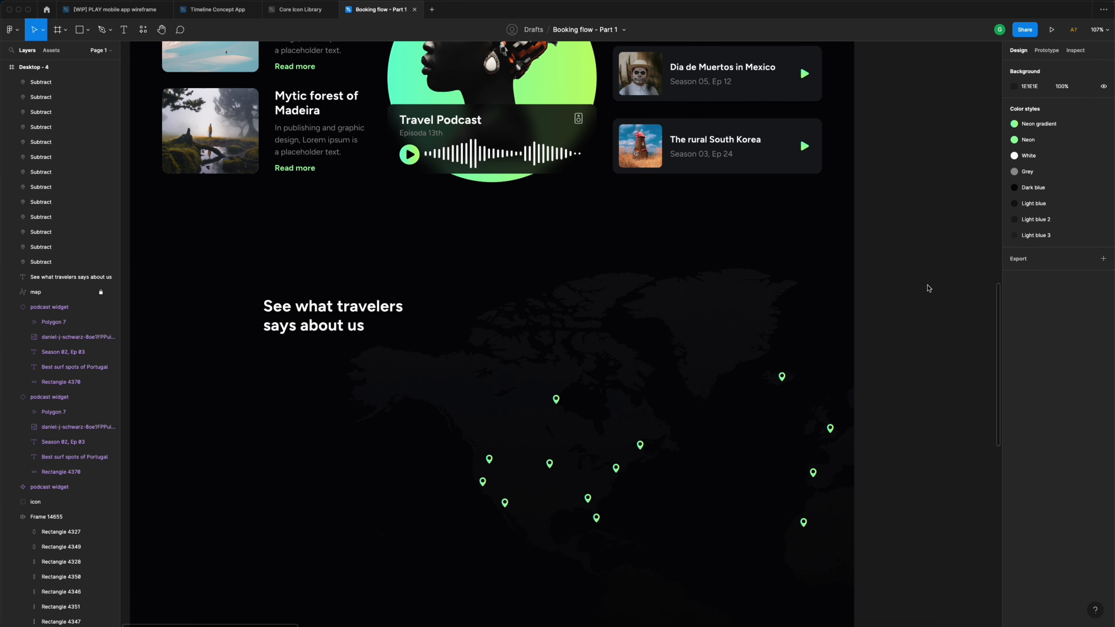
scroll(929, 287, down, 4)
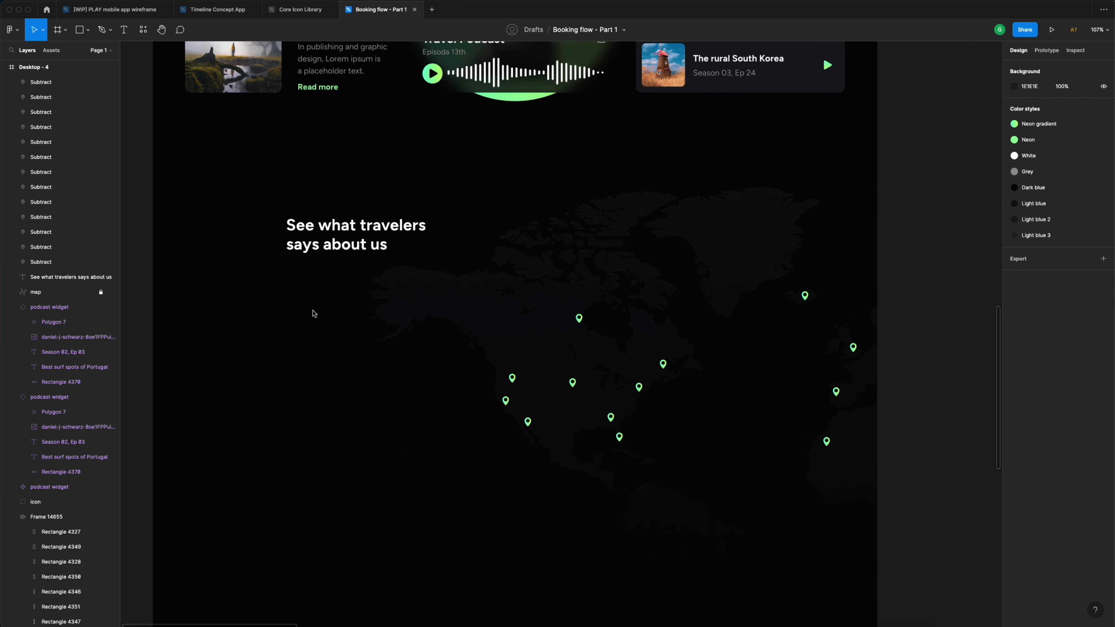
key(r)
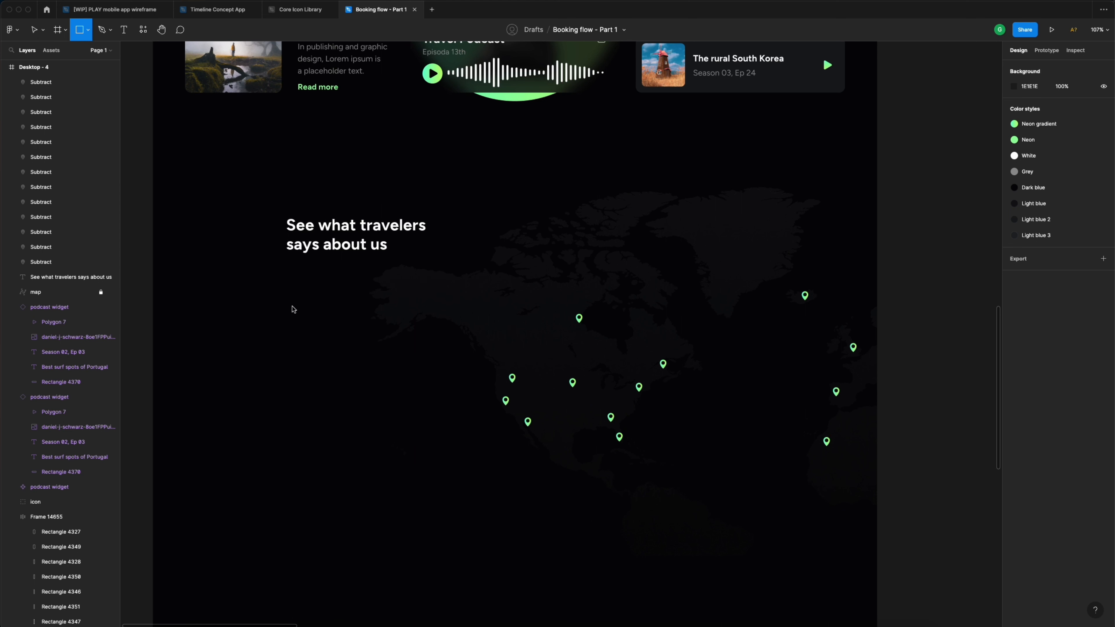
- Draw a 490×130 grey rectangle below the travelers heading
click(88, 29)
click(87, 53)
mouse_move(289, 303)
mouse_down()
mouse_move(432, 376)
mouse_move(536, 369)
mouse_up()
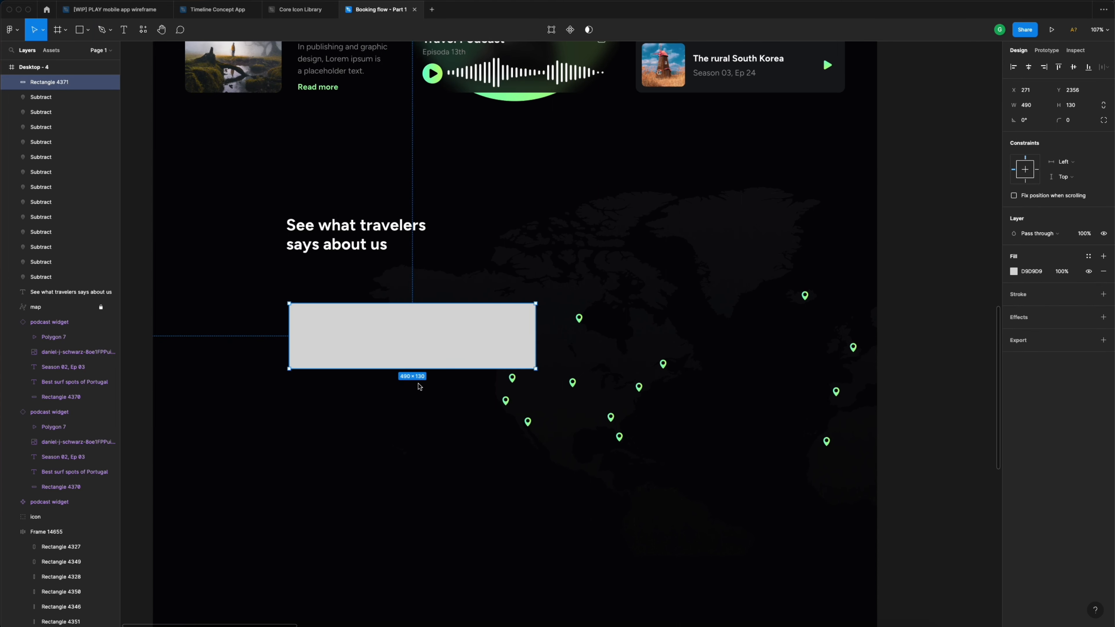
click(368, 404)
scroll(366, 395, down, 5)
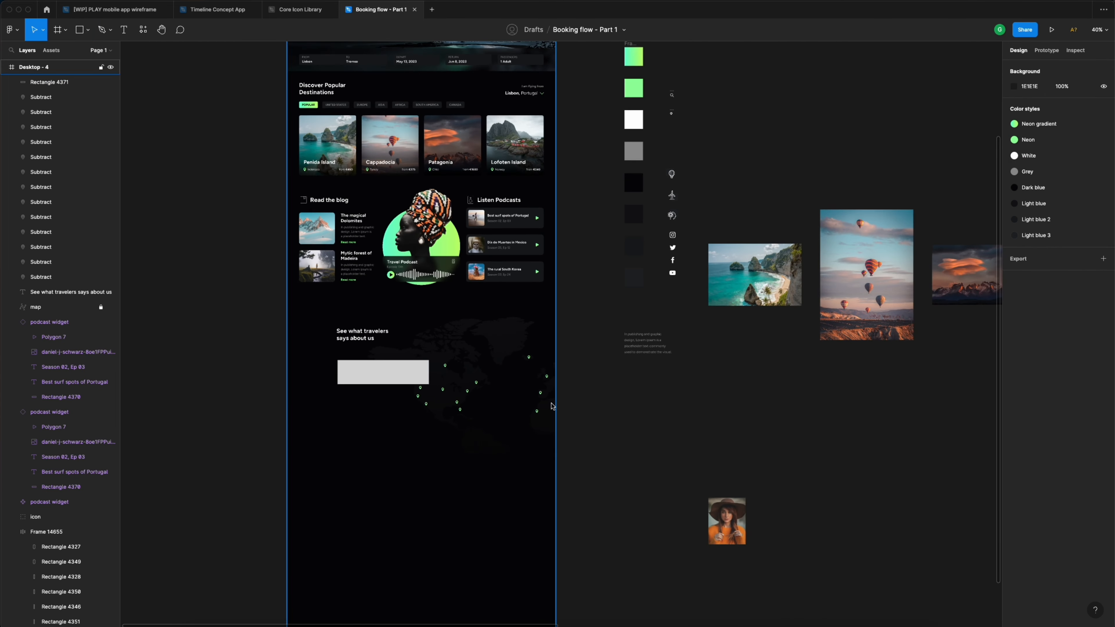
- Move the traveler portrait photo onto the grey rectangle
click(739, 510)
drag(738, 517, 420, 393)
scroll(338, 370, up, 5)
scroll(338, 370, up, 1)
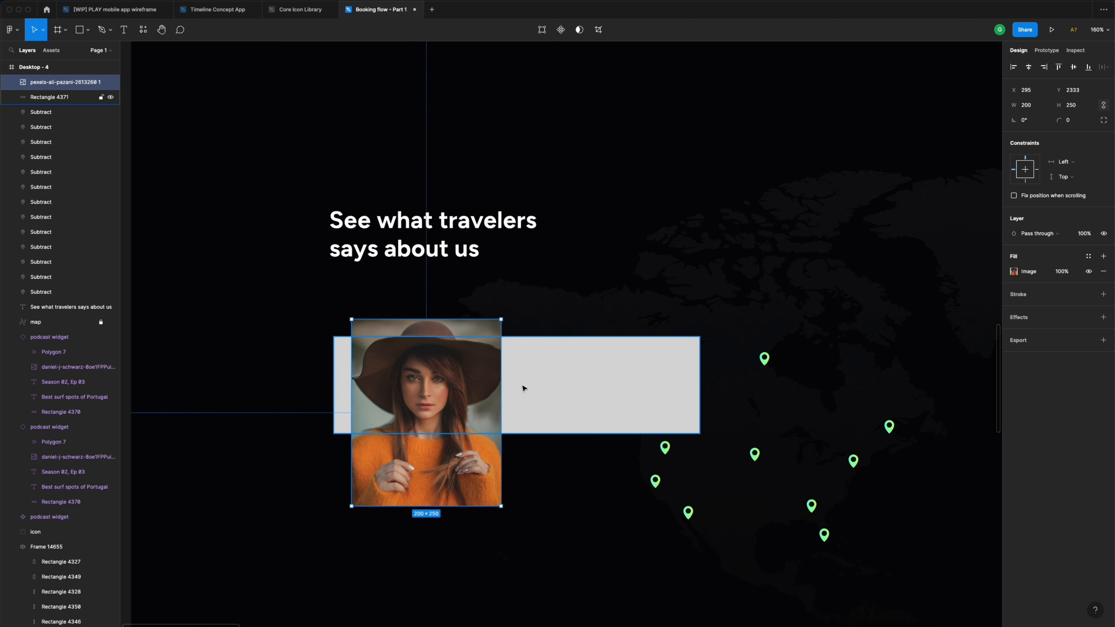
- Add a 101×101 circle left of the card, trying and then undoing a circular photo mask
click(531, 385)
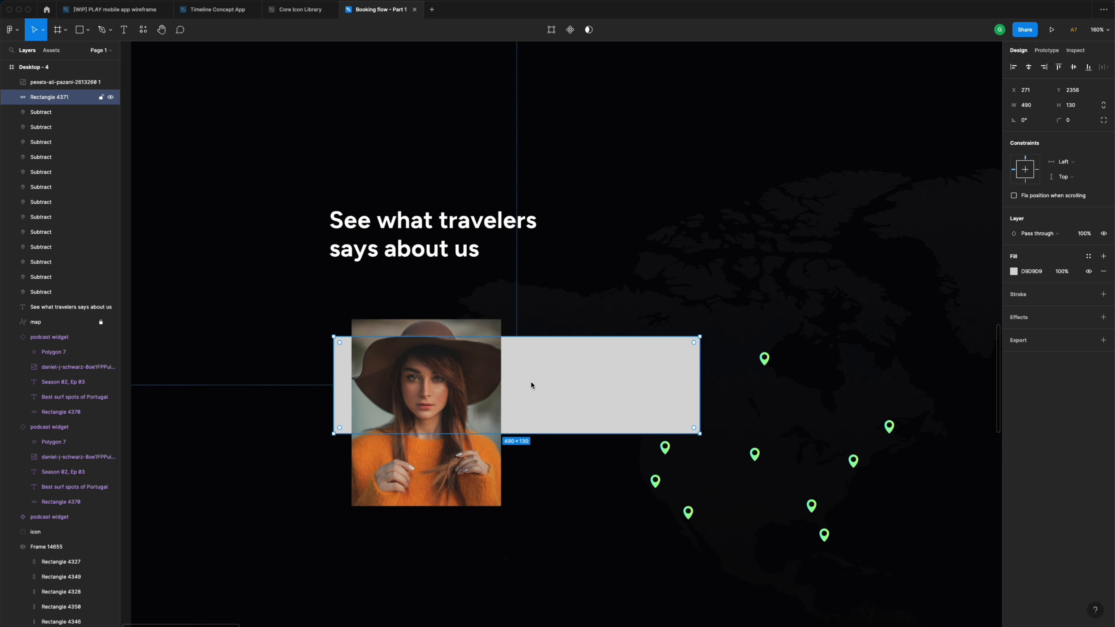
key(o)
drag(514, 352, 253, 410)
scroll(281, 404, left, 2)
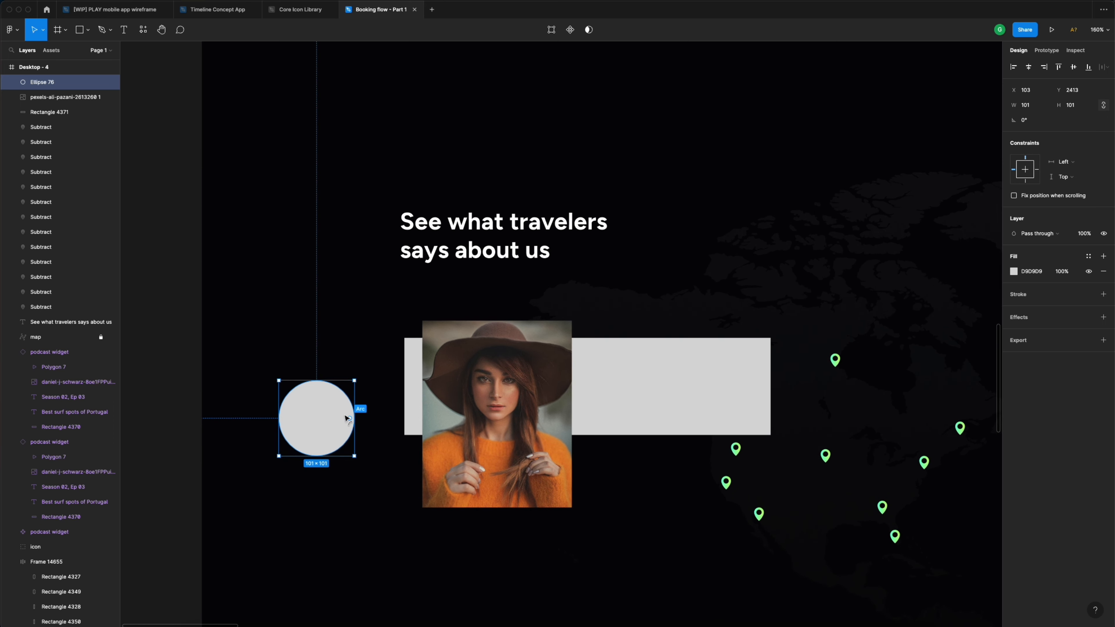
drag(329, 414, 351, 372)
drag(529, 374, 370, 373)
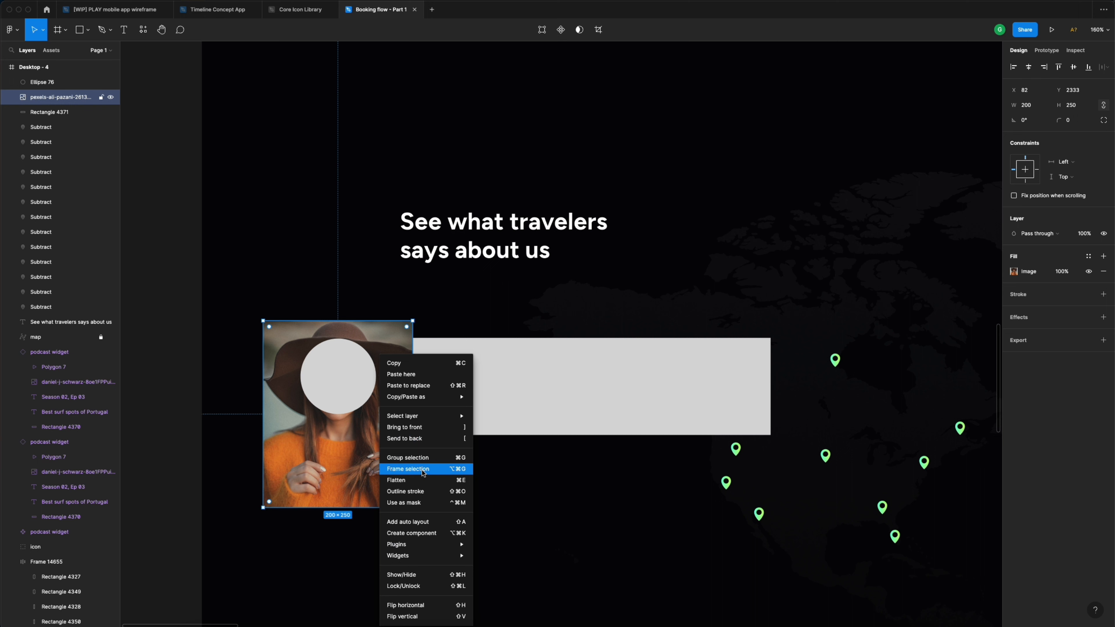
click(417, 427)
drag(321, 309, 347, 385)
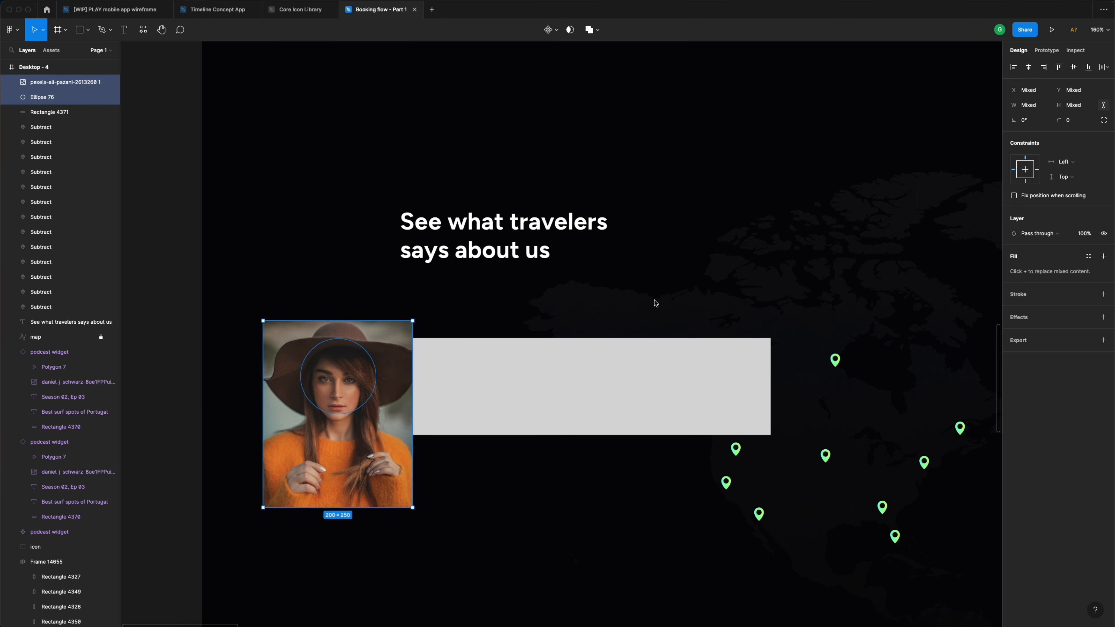
click(570, 30)
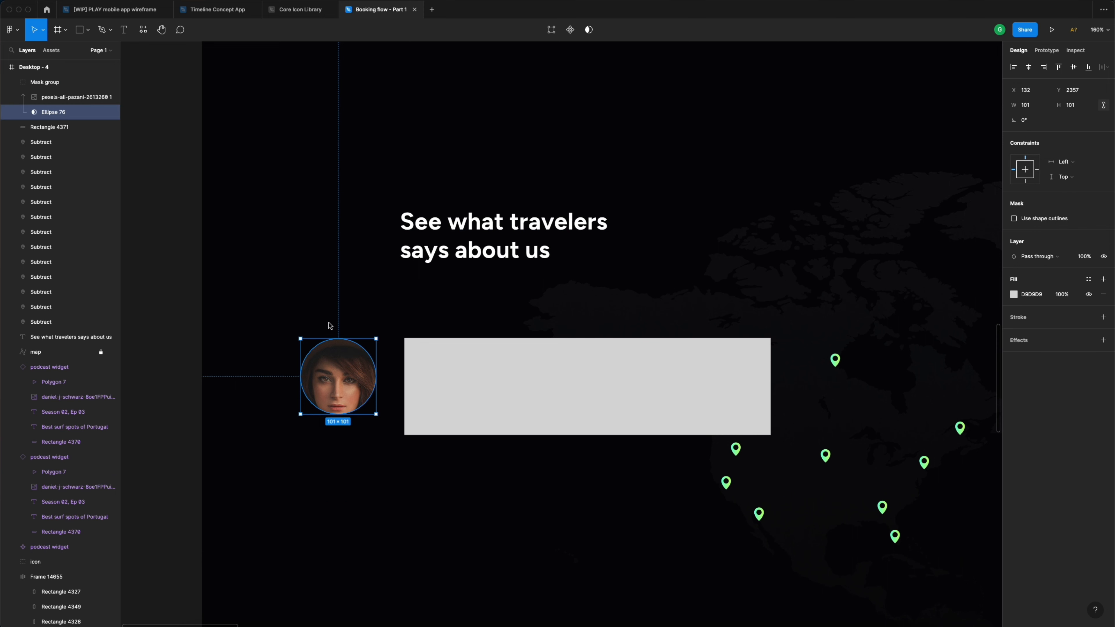
key(super+z)
key(super+z)
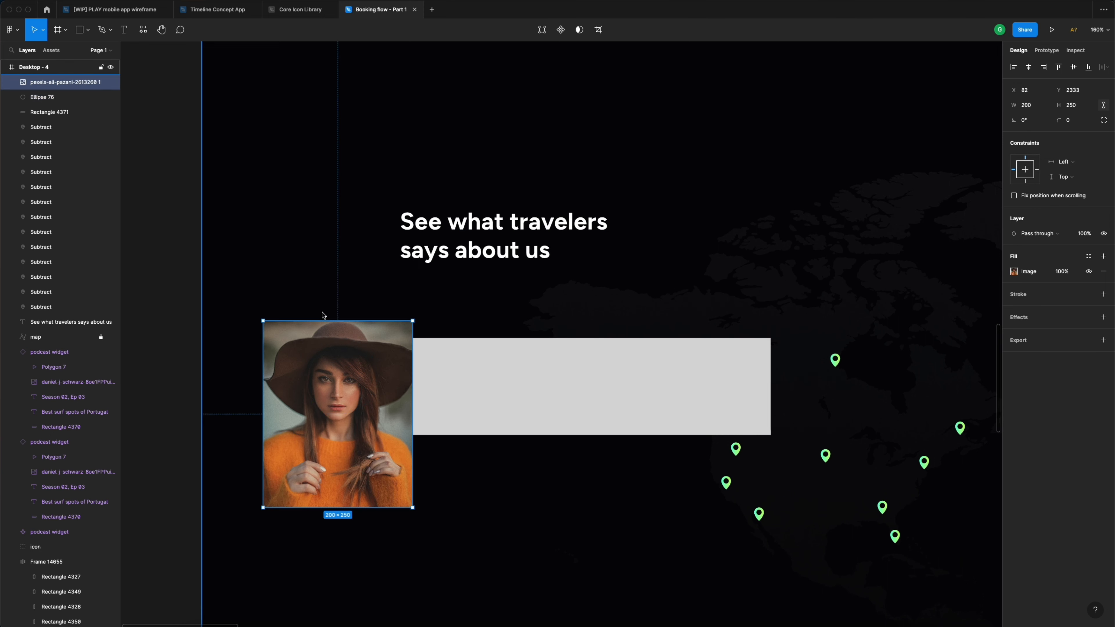
drag(343, 394, 566, 425)
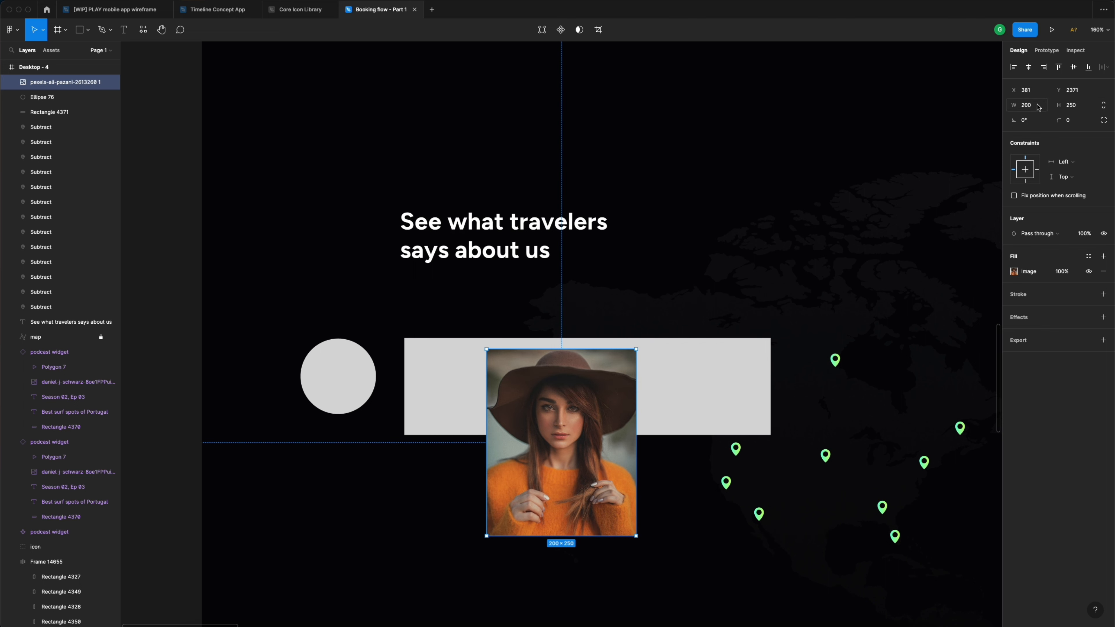
- Resize the photo to 72×72 with corner radius 72 and move it to the card's left
click(1038, 108)
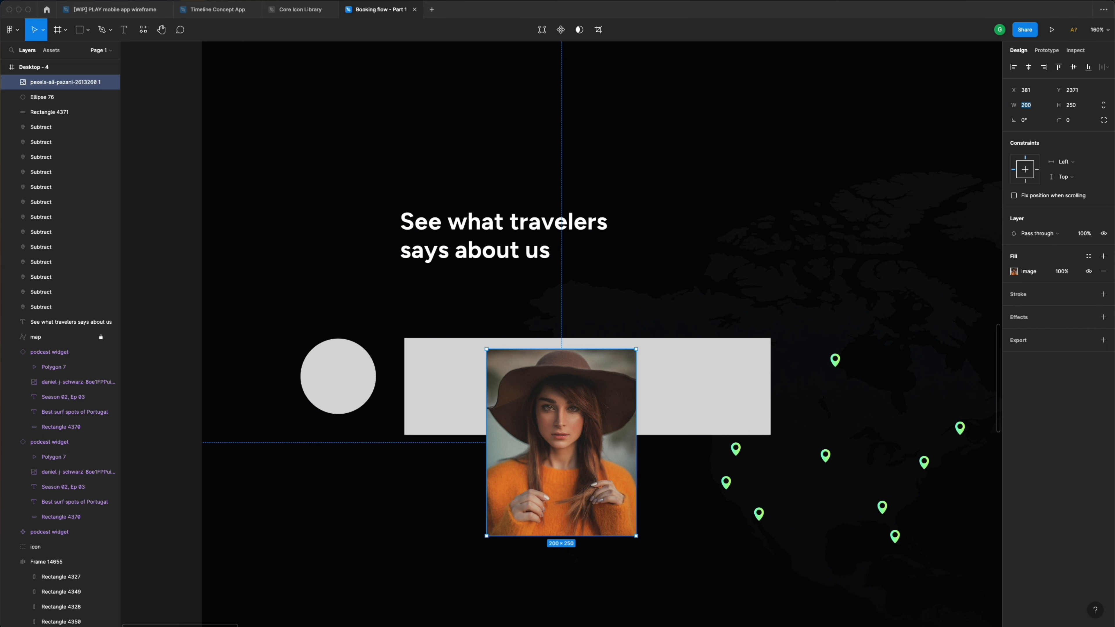
click(583, 406)
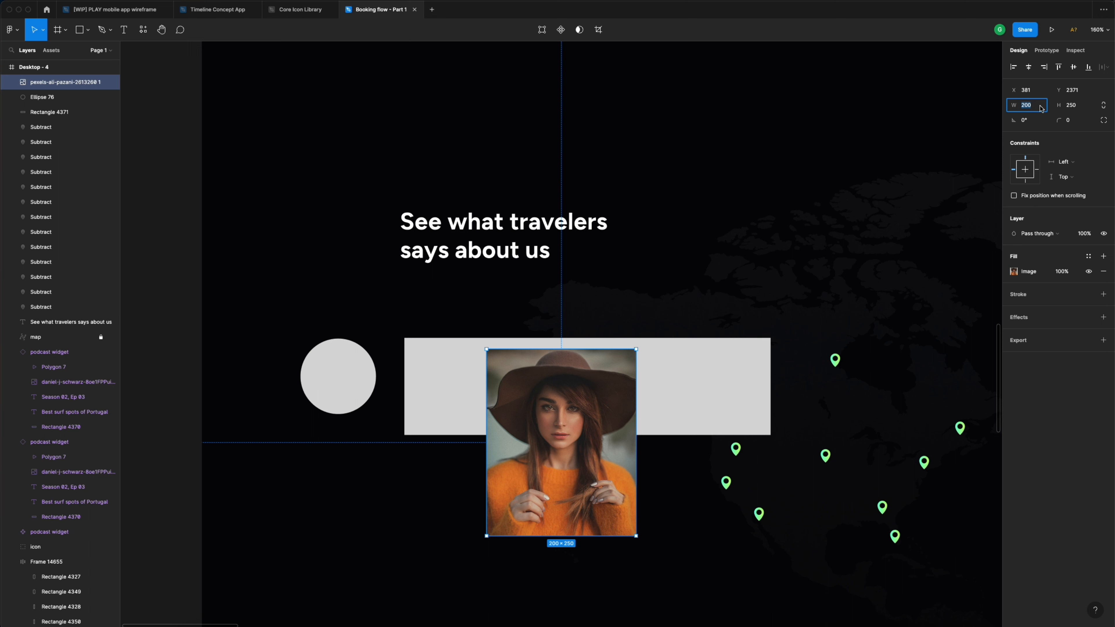
text(72)
key(Tab)
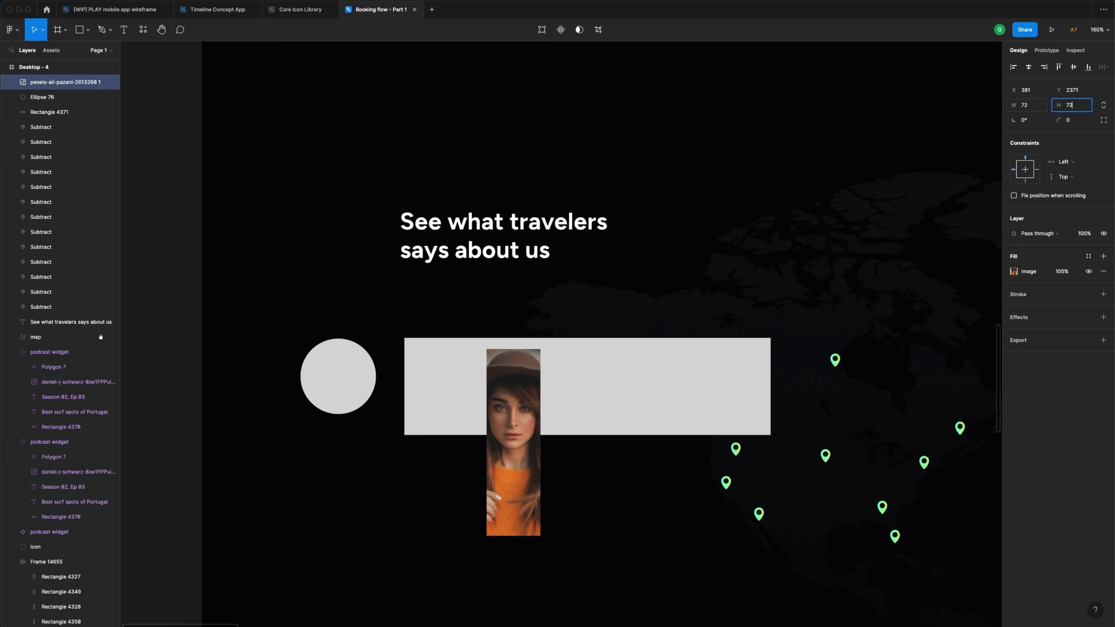
key(Return)
click(1072, 124)
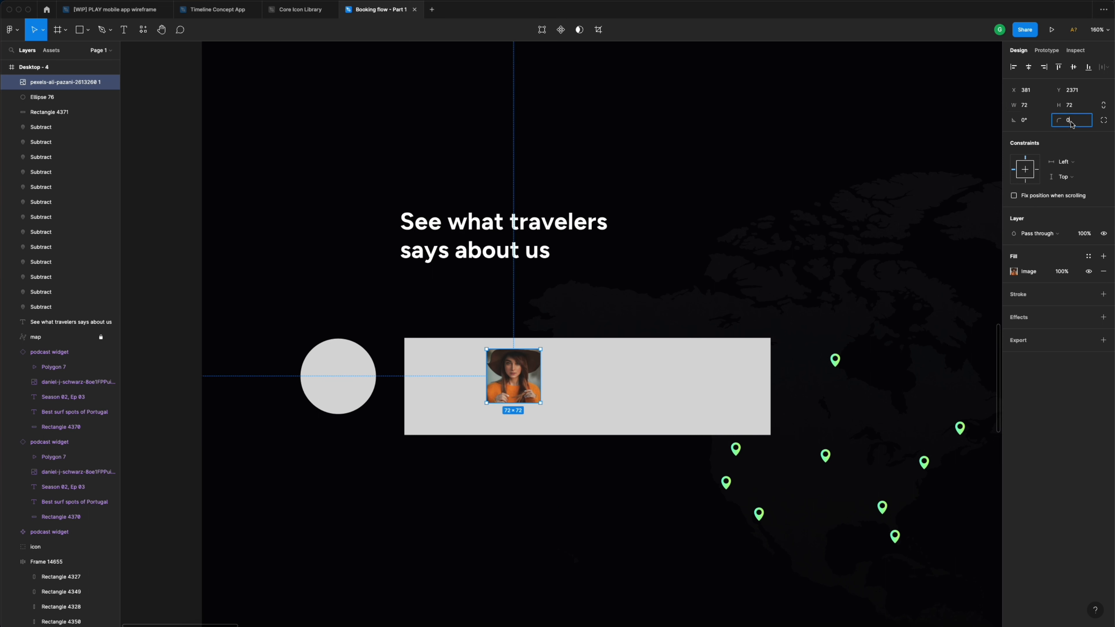
text(72)
key(Return)
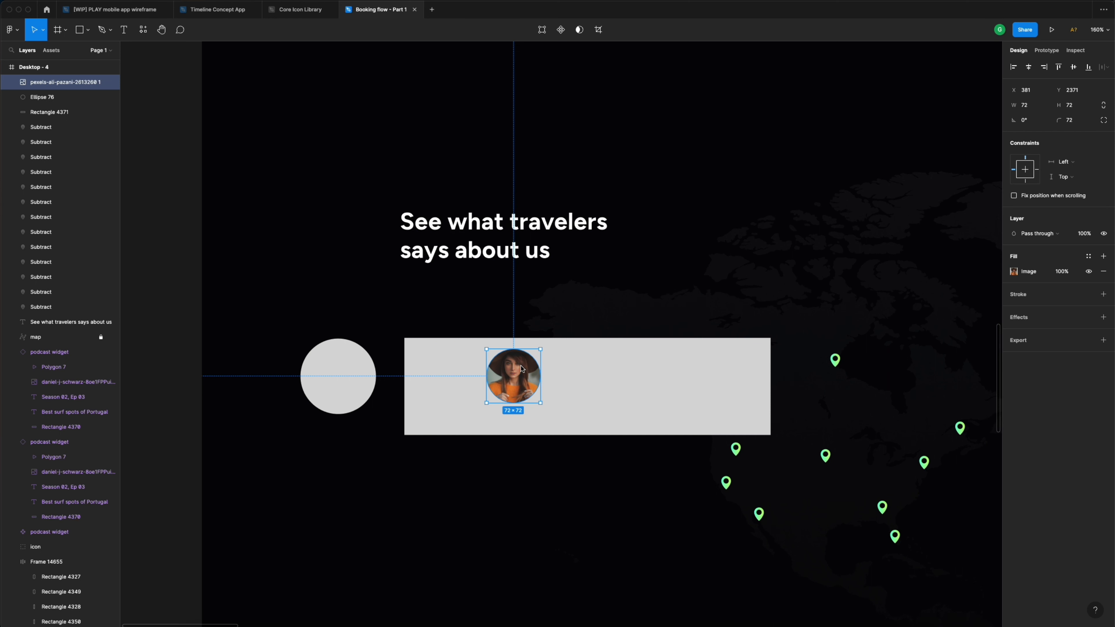
drag(522, 368, 458, 380)
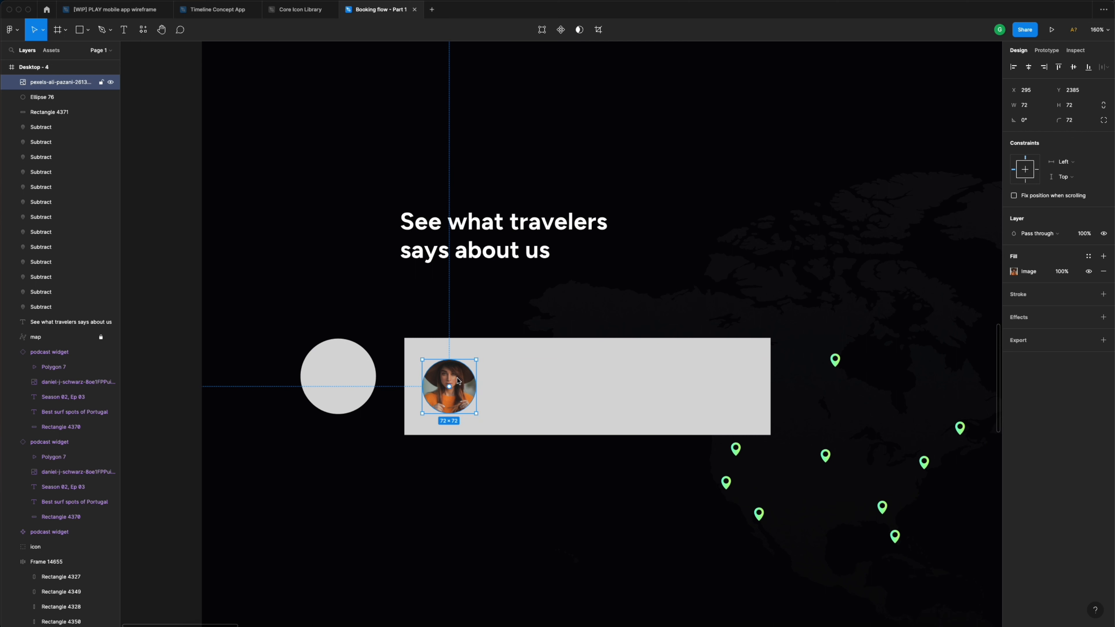
- Switch the portrait's image fill from Fill to Crop mode
click(1015, 272)
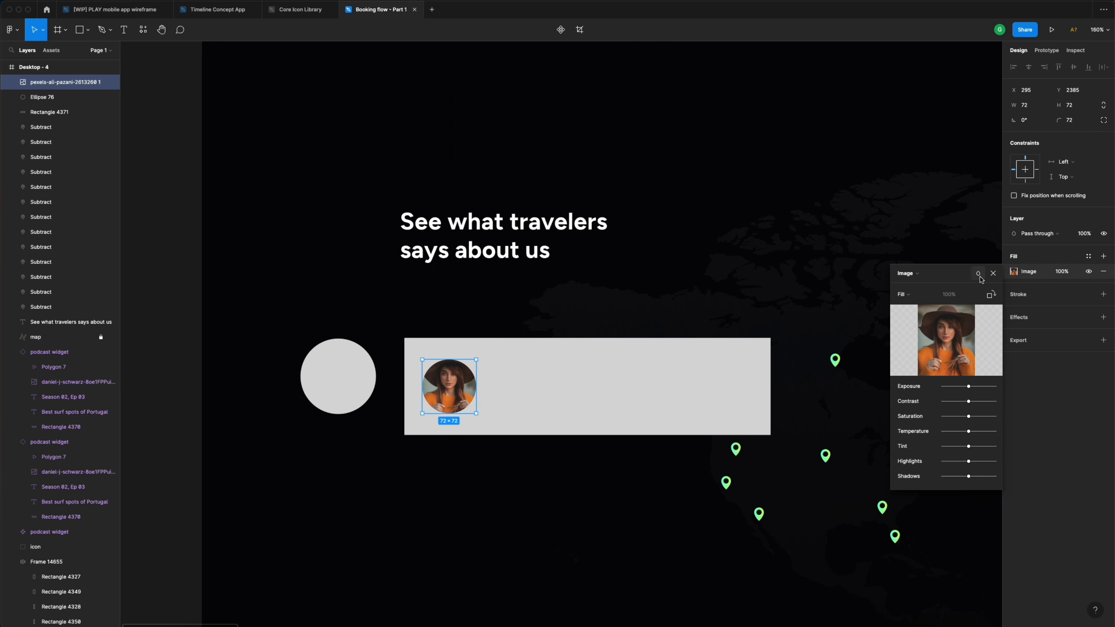
click(923, 297)
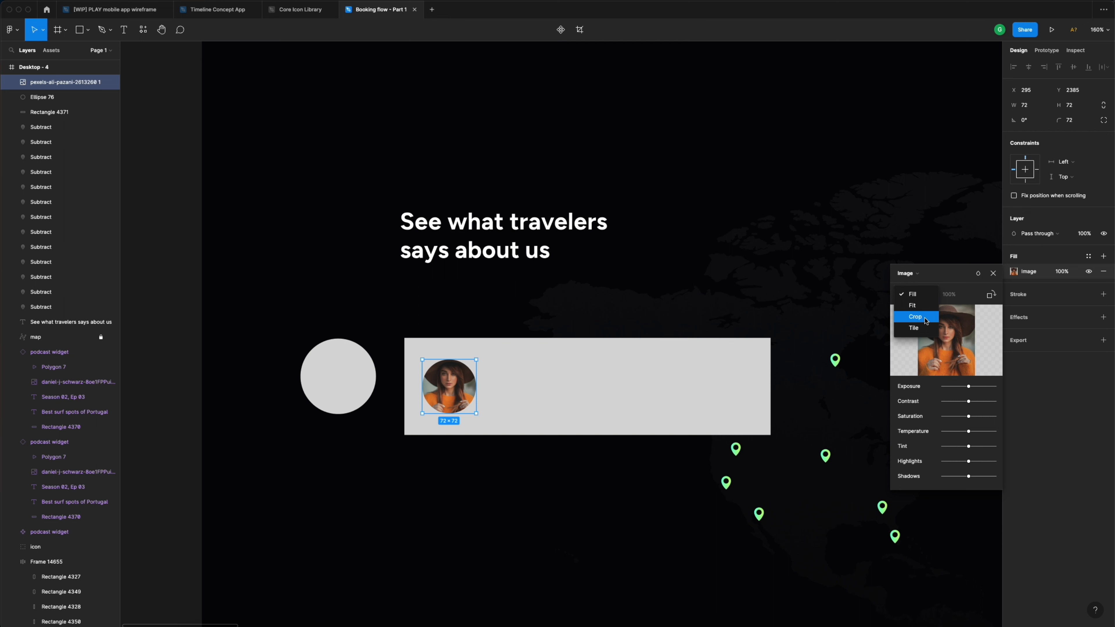
click(923, 295)
click(922, 294)
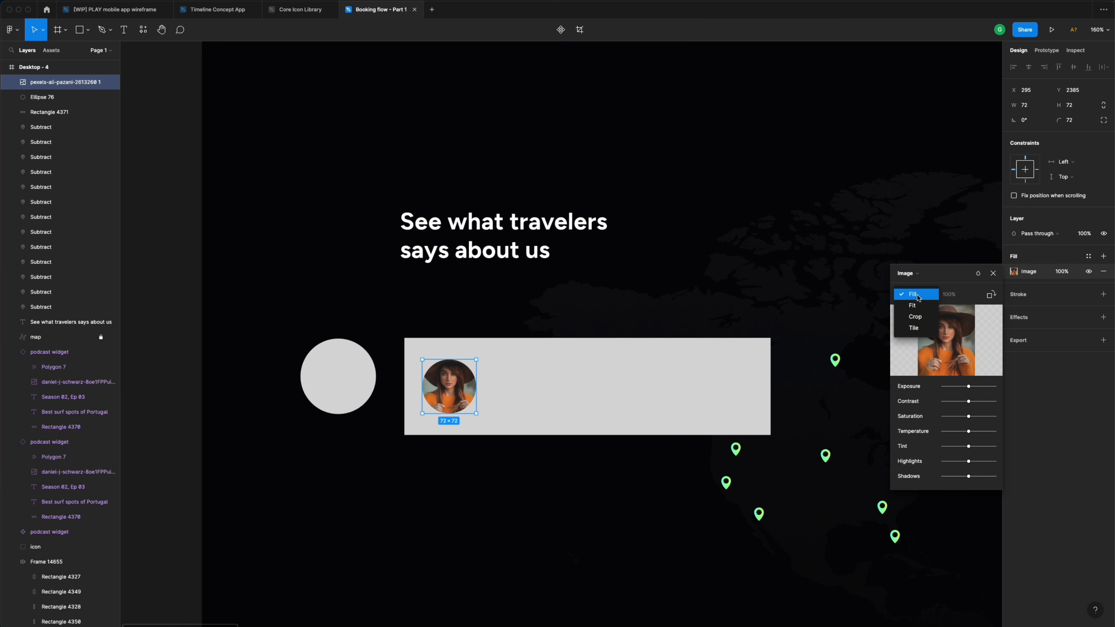
click(924, 317)
scroll(426, 398, up, 5)
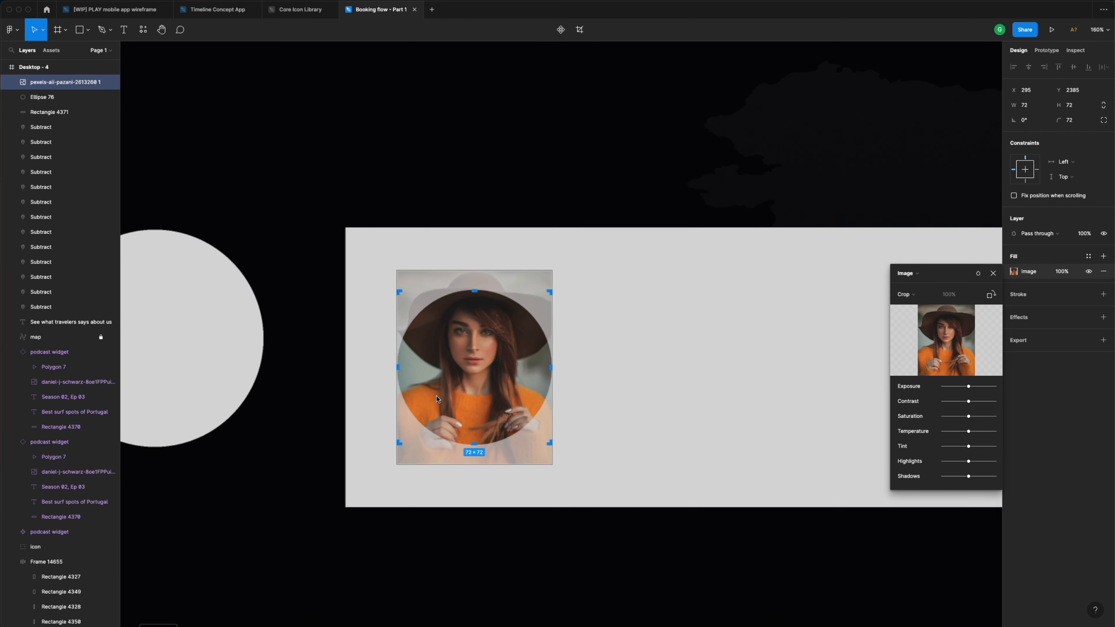
- Resize and shift the photo so her face is centred in the 72 × 72 circle
drag(557, 266, 638, 207)
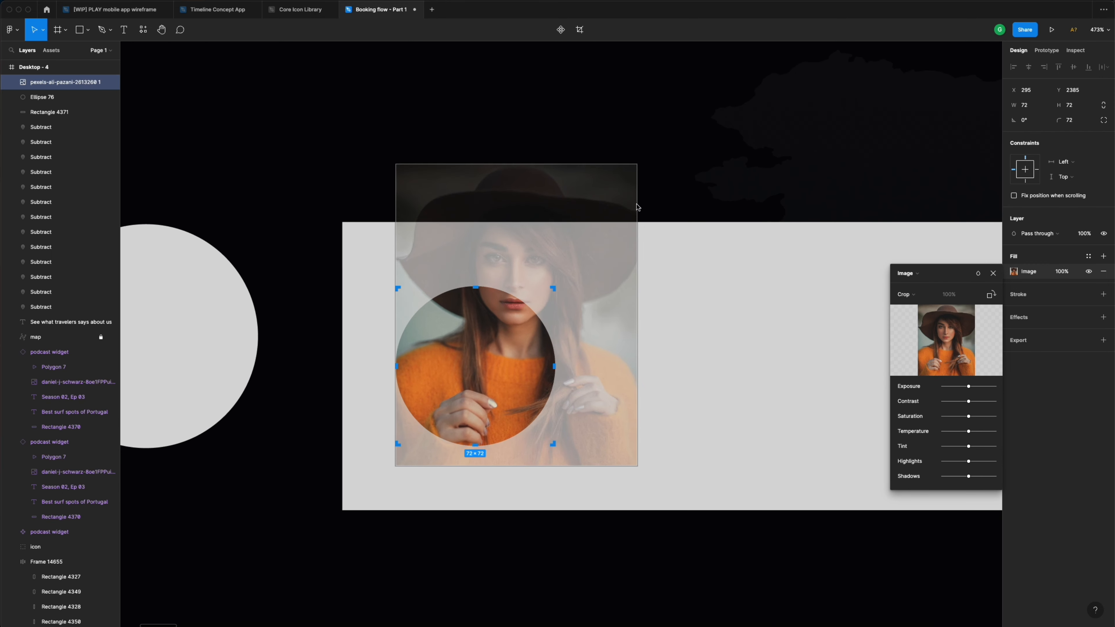
drag(492, 335, 452, 425)
drag(598, 257, 558, 303)
drag(479, 388, 503, 350)
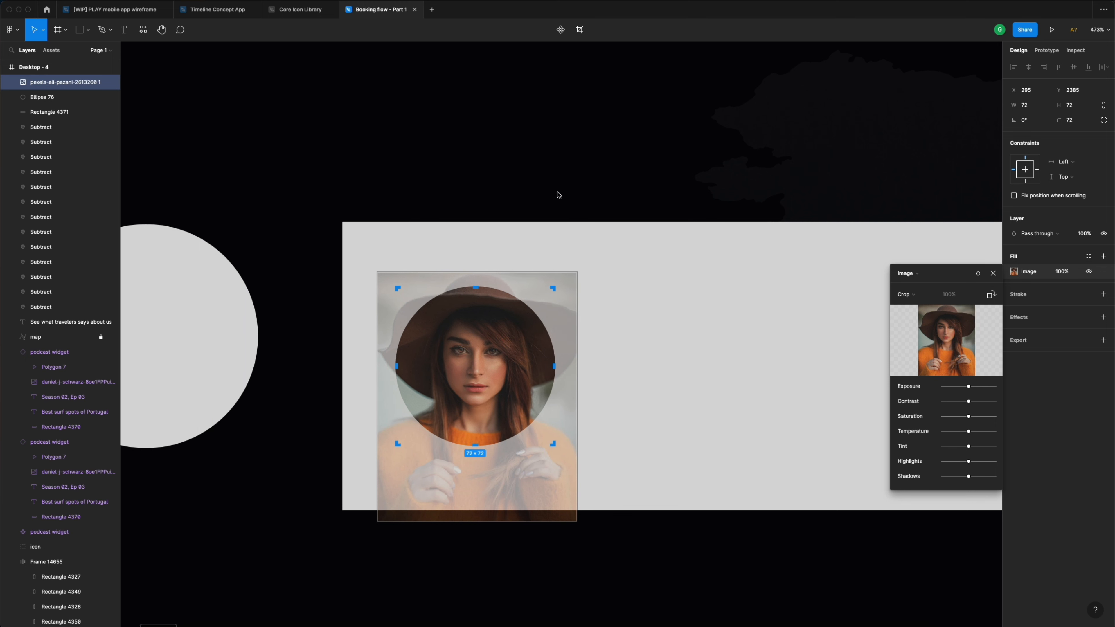
key(Escape)
click(556, 192)
scroll(555, 192, down, 5)
- Delete the grey placeholder circle, Ellipse 76
click(393, 262)
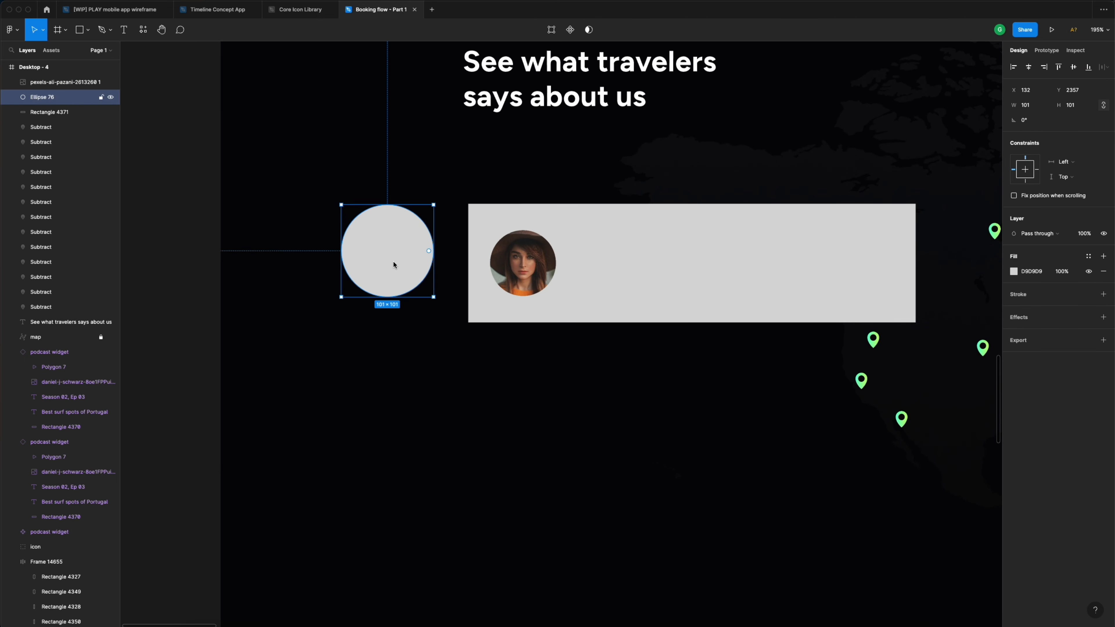
key(Delete)
scroll(422, 268, right, 3)
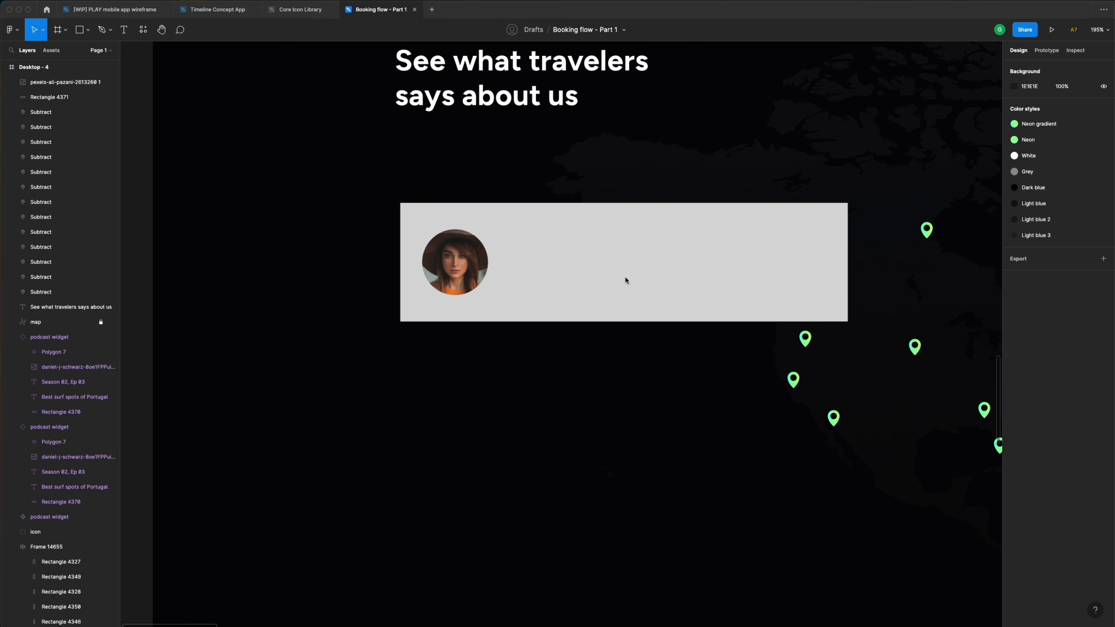
- Move the card behind the portrait and inset the avatar 32 px from left and top
click(468, 261)
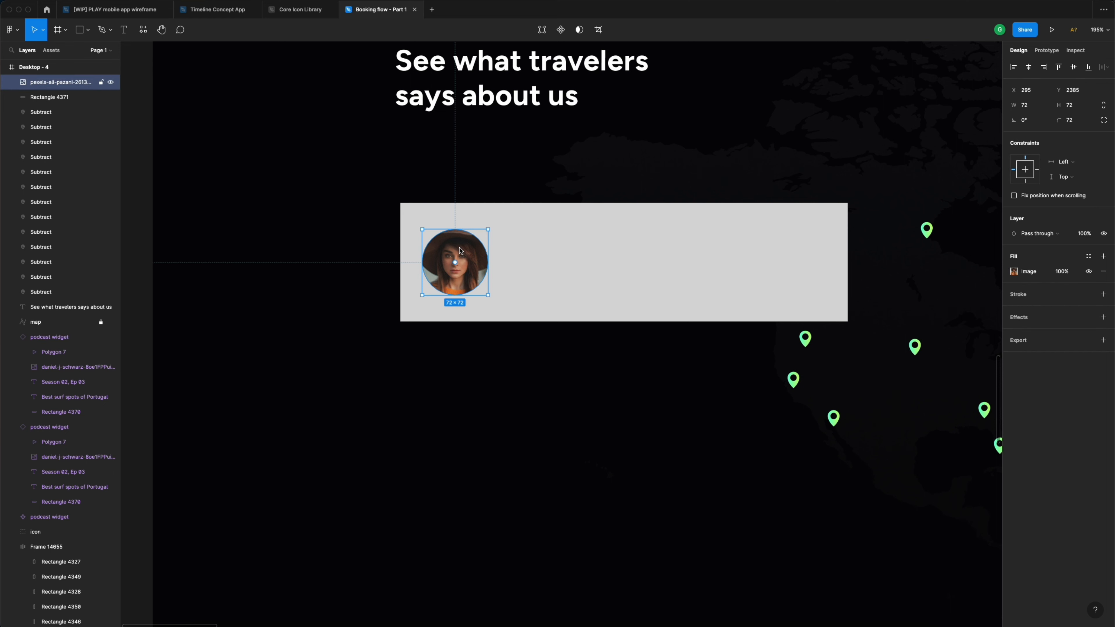
scroll(456, 263, up, 2)
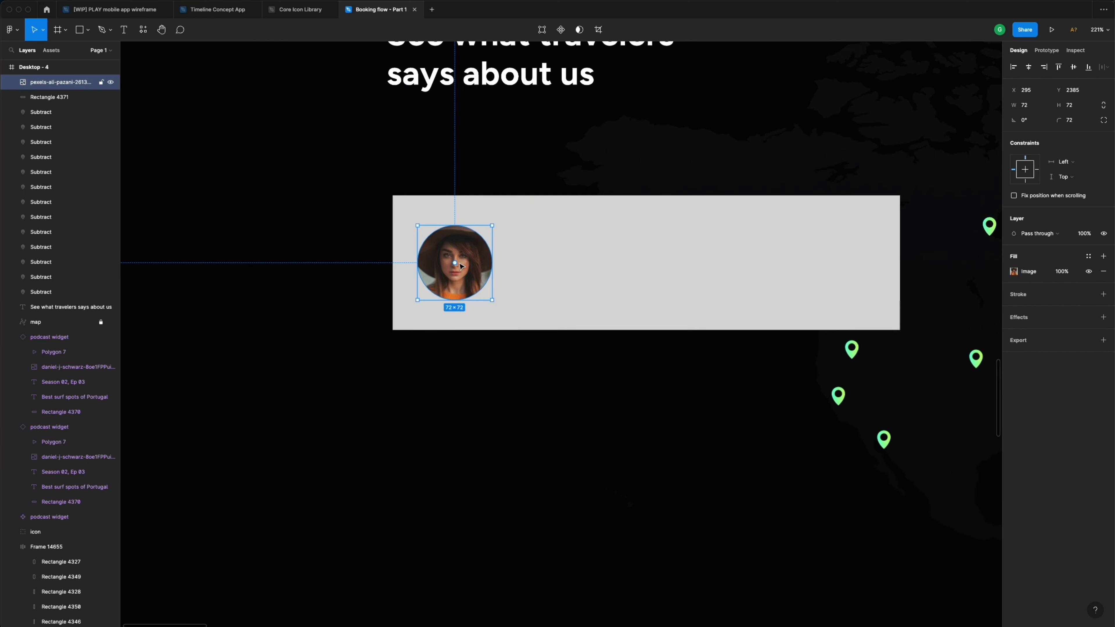
scroll(448, 246, up, 1)
click(442, 234)
drag(442, 234, 434, 201)
click(476, 284)
drag(477, 287, 468, 257)
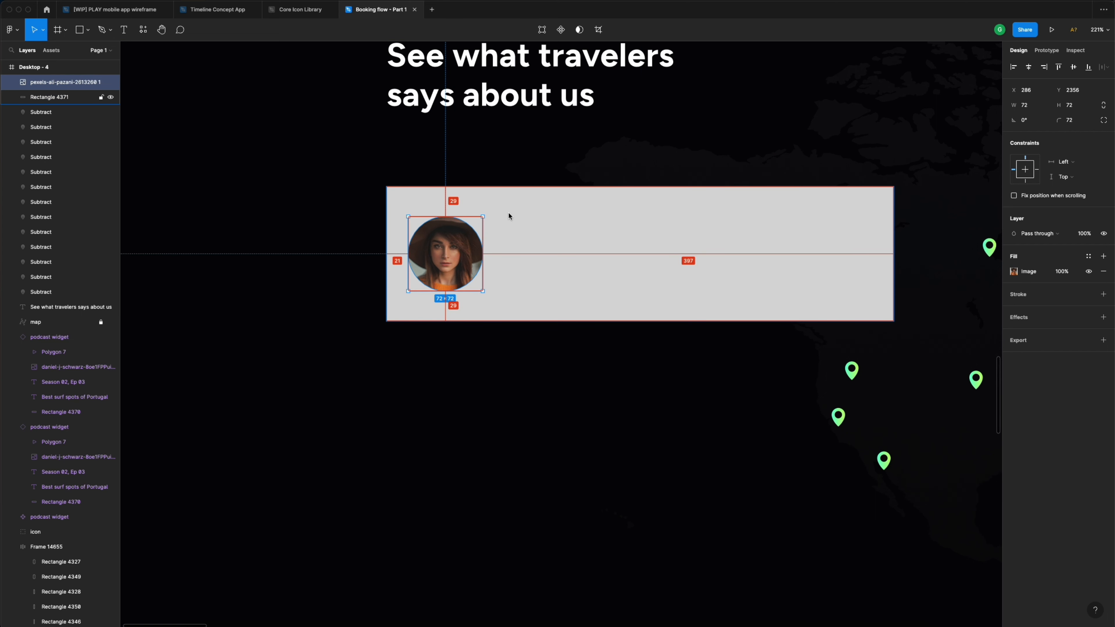
key(Down)
key(Down)
key(Down)
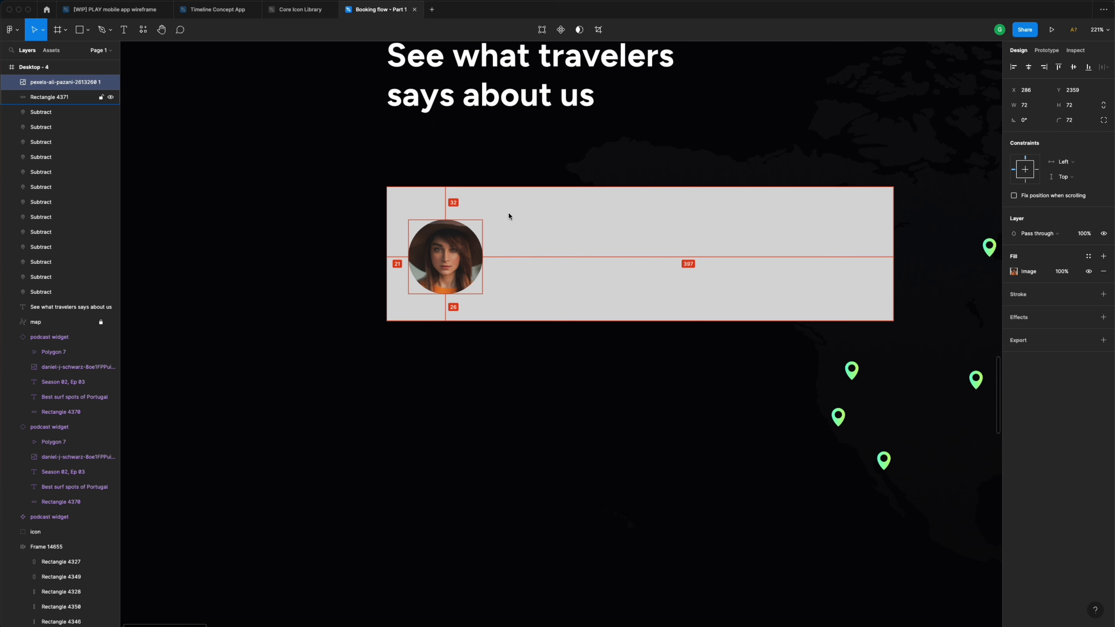
key(Right)
key(Right)
key(Right)
key(Right)
key(Right)
key(Right)
key(Right)
key(Right)
key(Right)
key(Right)
key(Right)
key(Right)
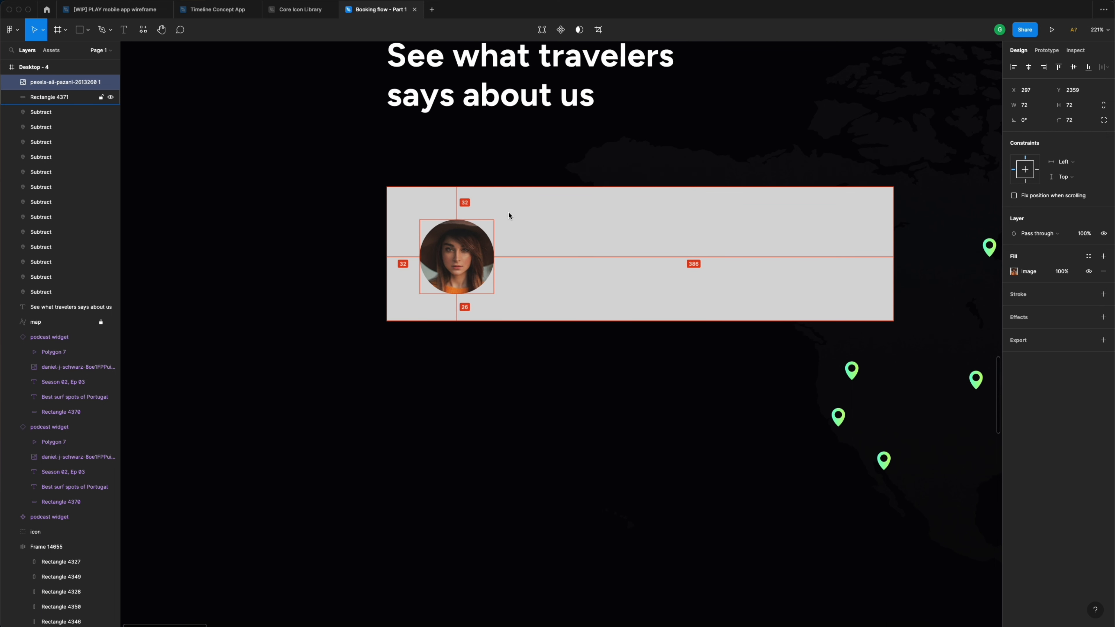
- Stretch the card's bottom edge so it measures 490 × 136
click(537, 289)
drag(542, 321, 542, 327)
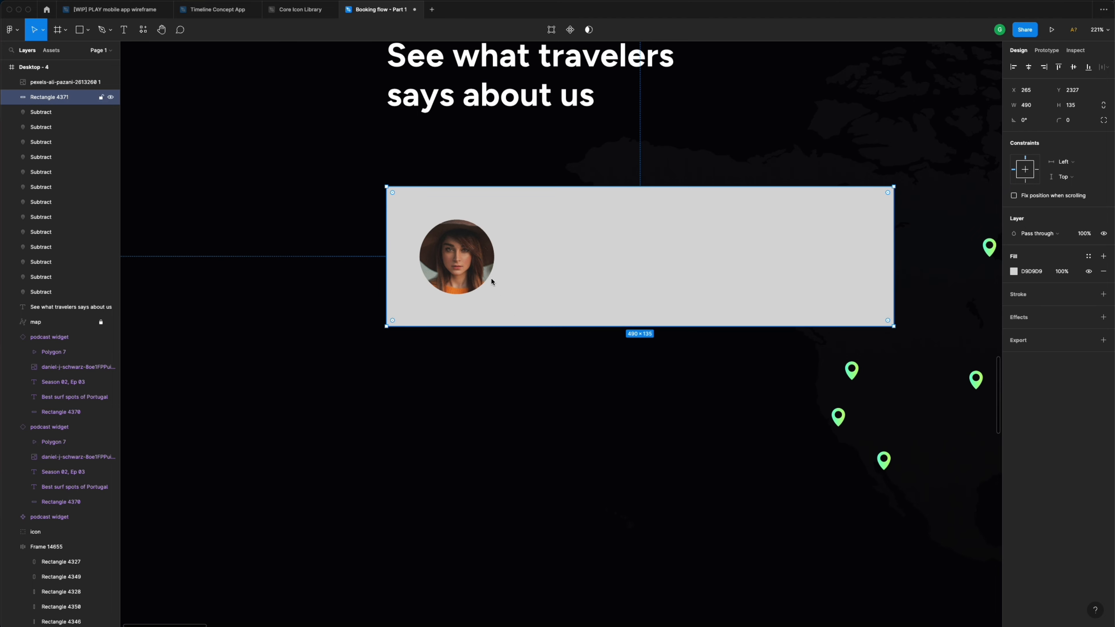
scroll(476, 343, up, 10)
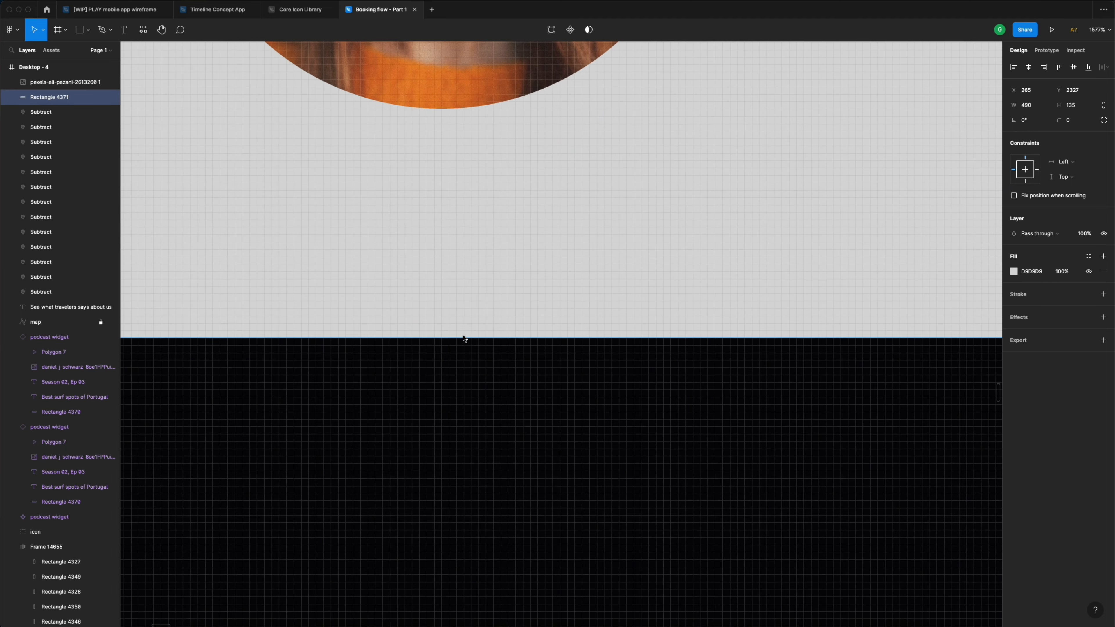
drag(468, 344, 468, 349)
scroll(464, 308, down, 10)
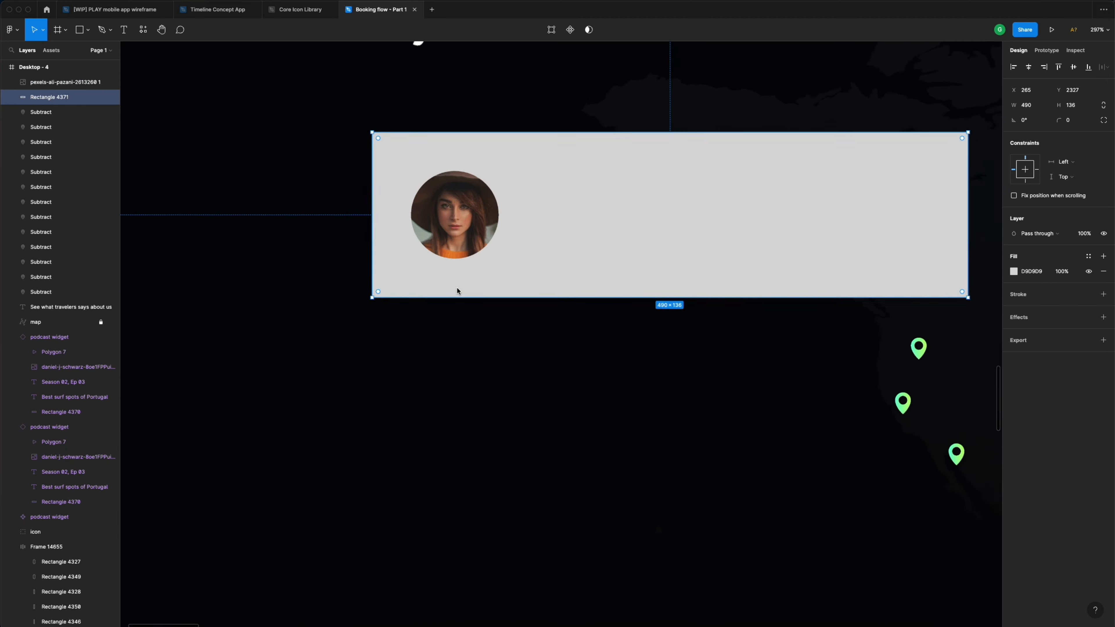
click(498, 324)
scroll(499, 323, down, 6)
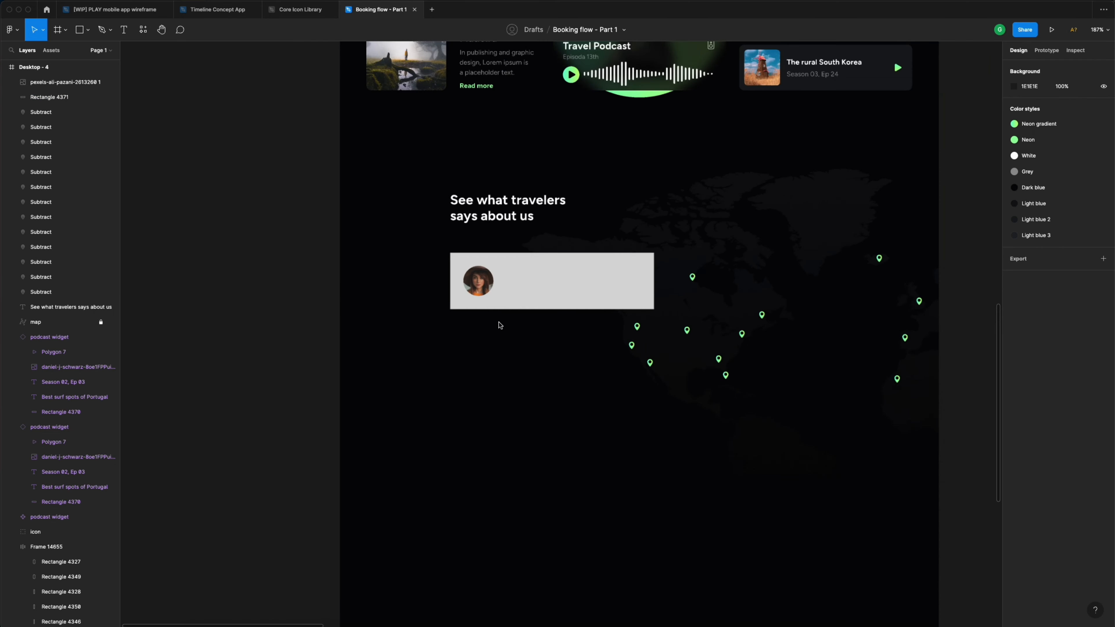
scroll(500, 325, up, 2)
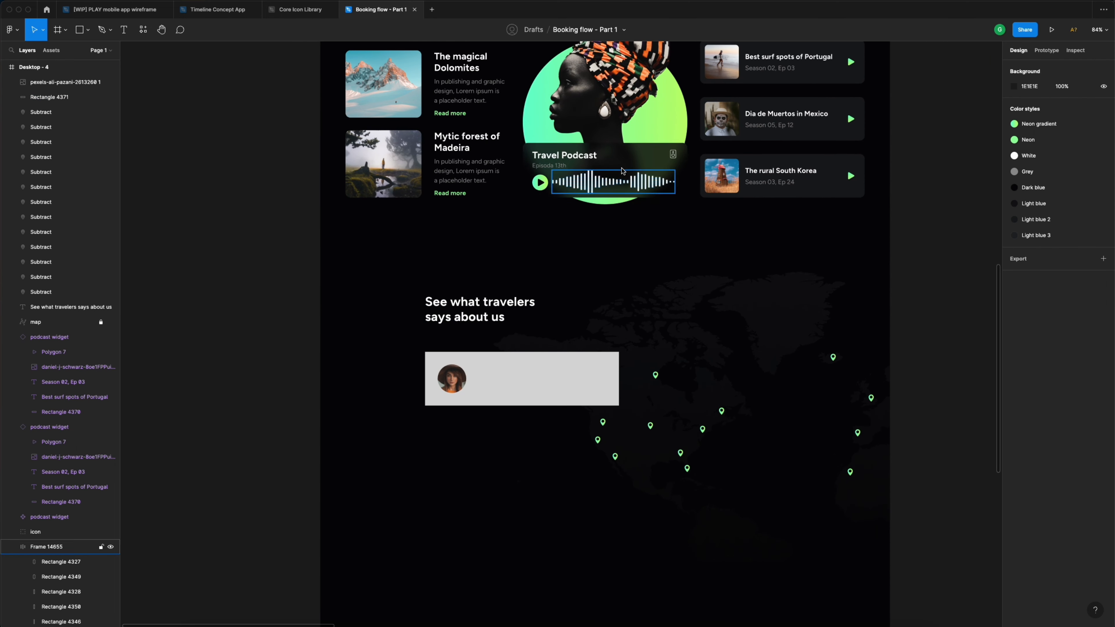
- Copy the properties of the Travel Podcast card's background rectangle
click(577, 381)
click(663, 166)
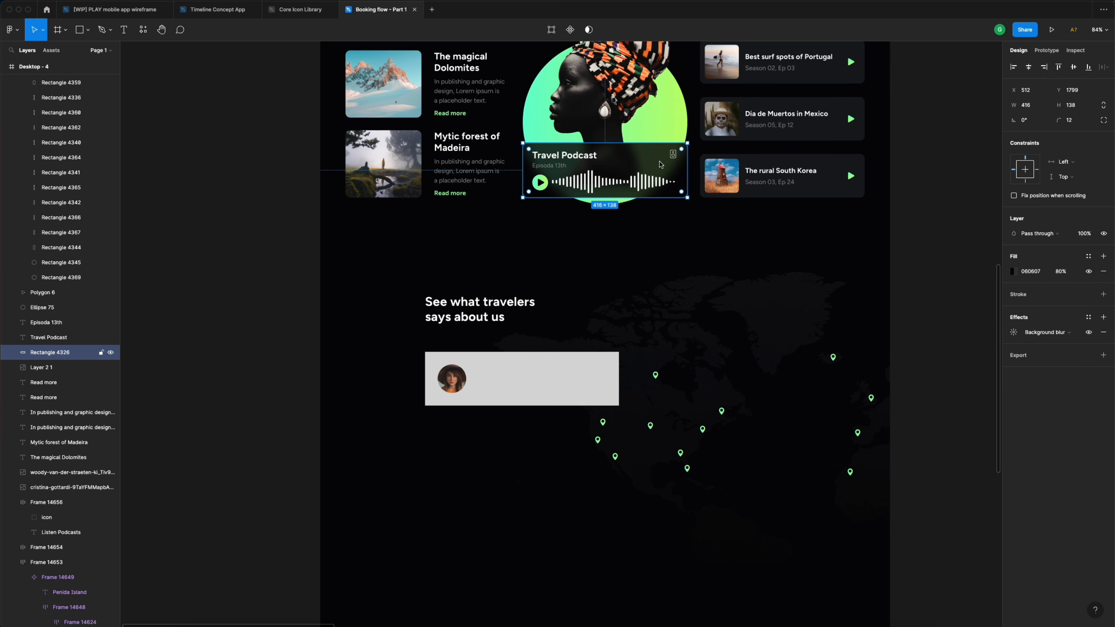
right_click(659, 164)
mouse_move(706, 208)
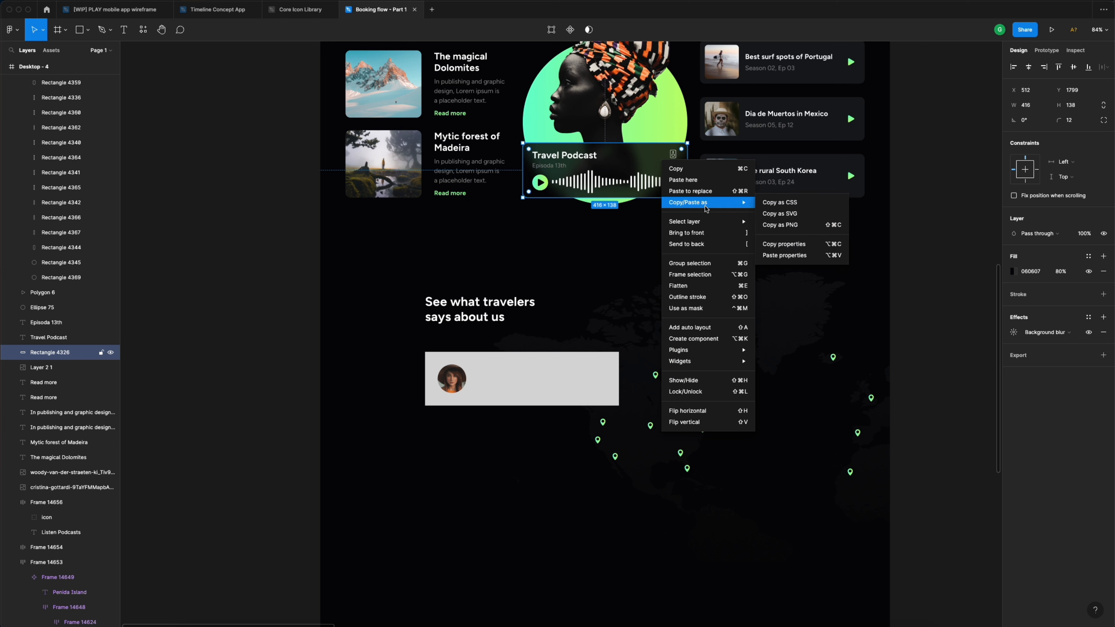
click(789, 244)
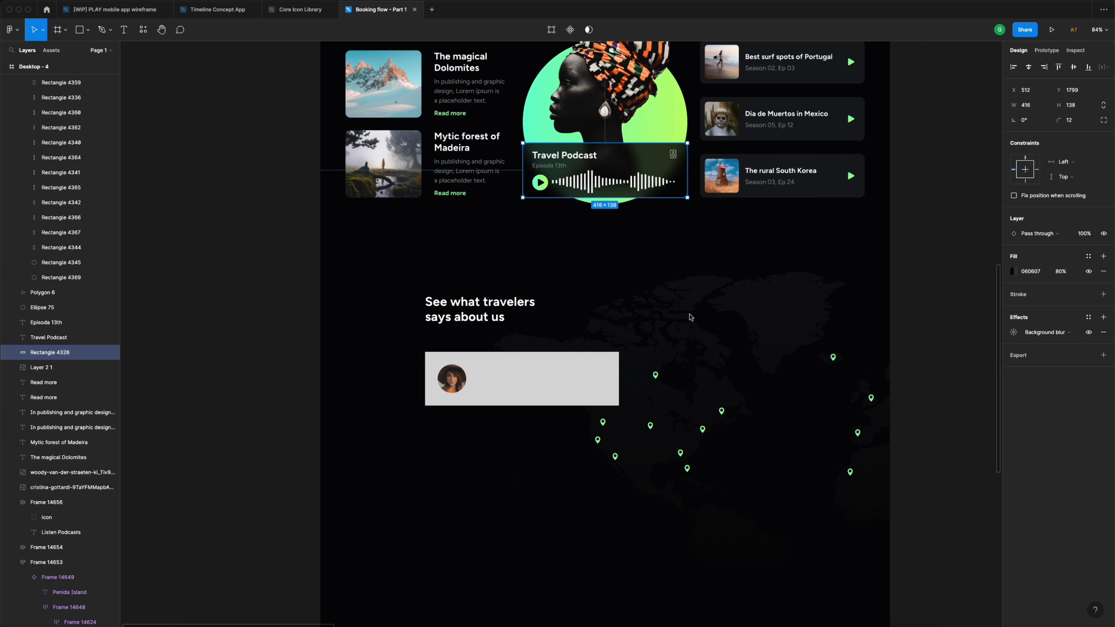
- Paste properties onto the testimonial card: 060607 fill at 80%, background blur, 12 px corners
click(581, 366)
scroll(548, 382, up, 5)
right_click(594, 357)
mouse_move(641, 397)
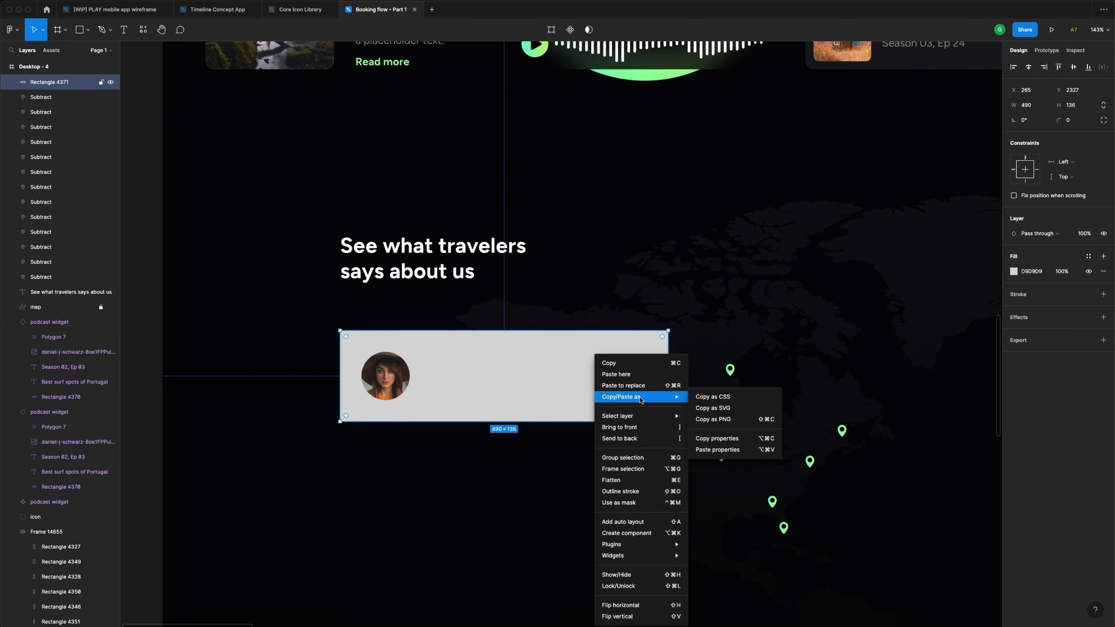
click(718, 449)
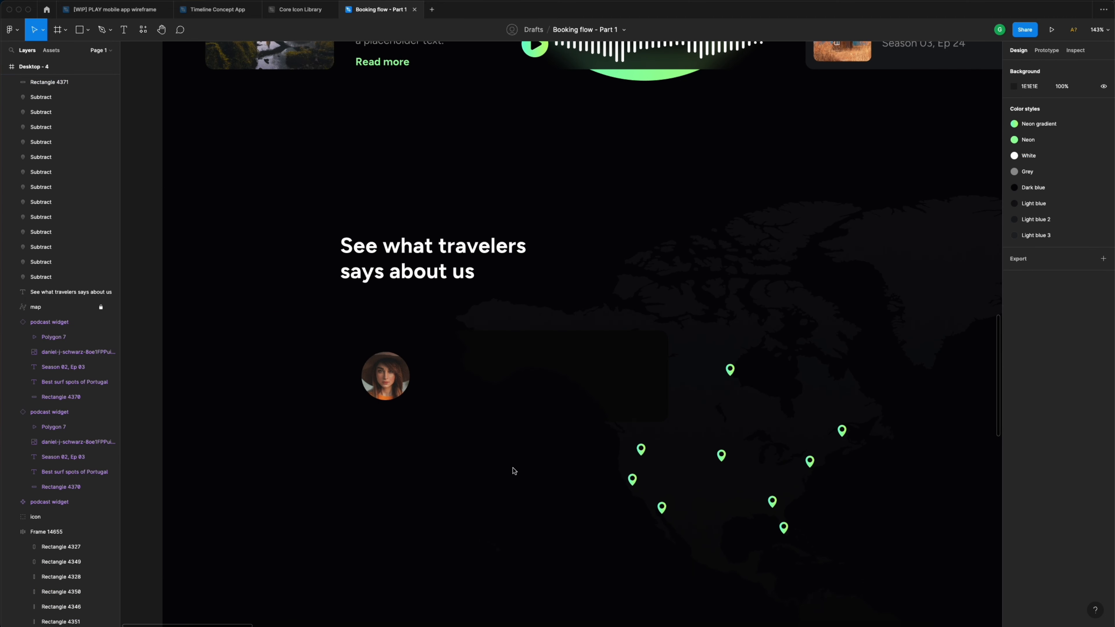
click(515, 469)
click(597, 368)
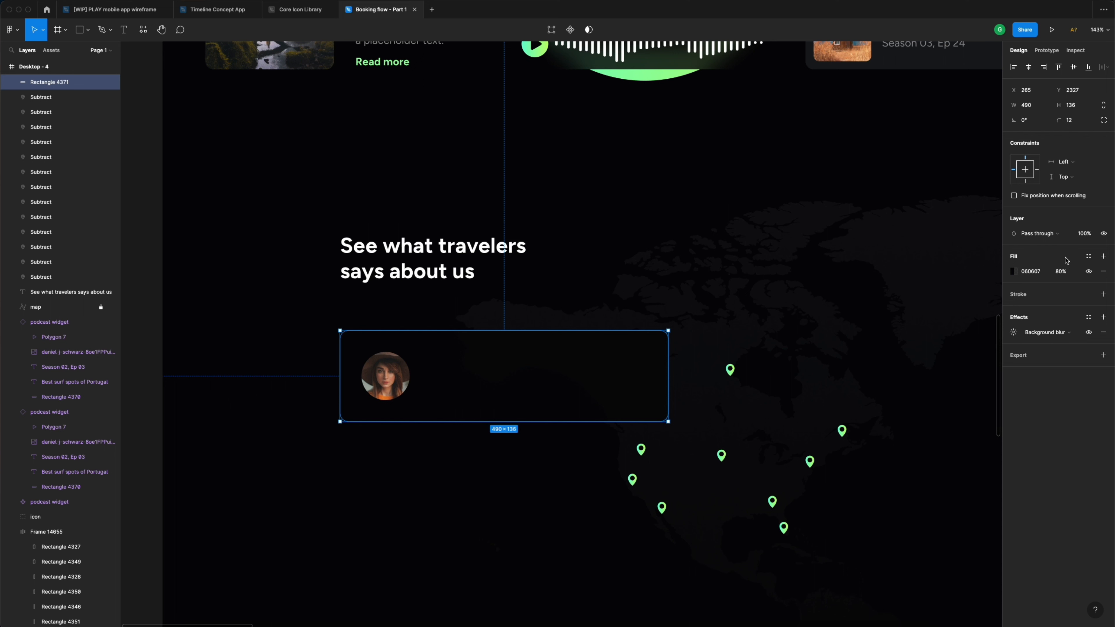
- Fill the card with the Neon gradient style, then detach the style
click(1088, 256)
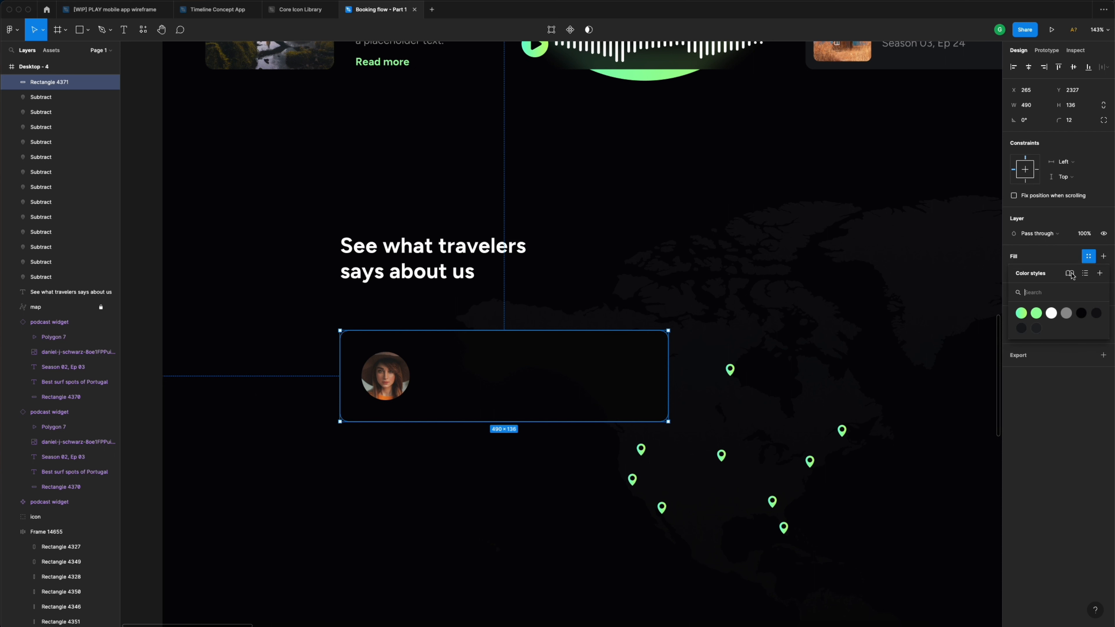
click(1021, 314)
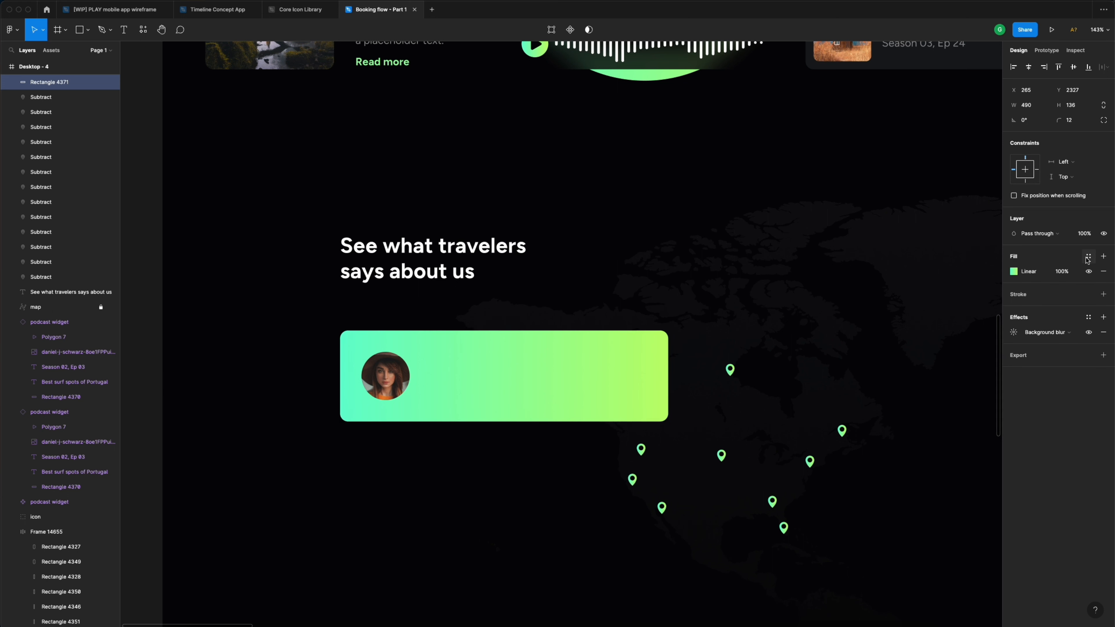
click(1089, 258)
- Lower the card's gradient fill opacity to 6%
click(1063, 271)
text(20)
key(Return)
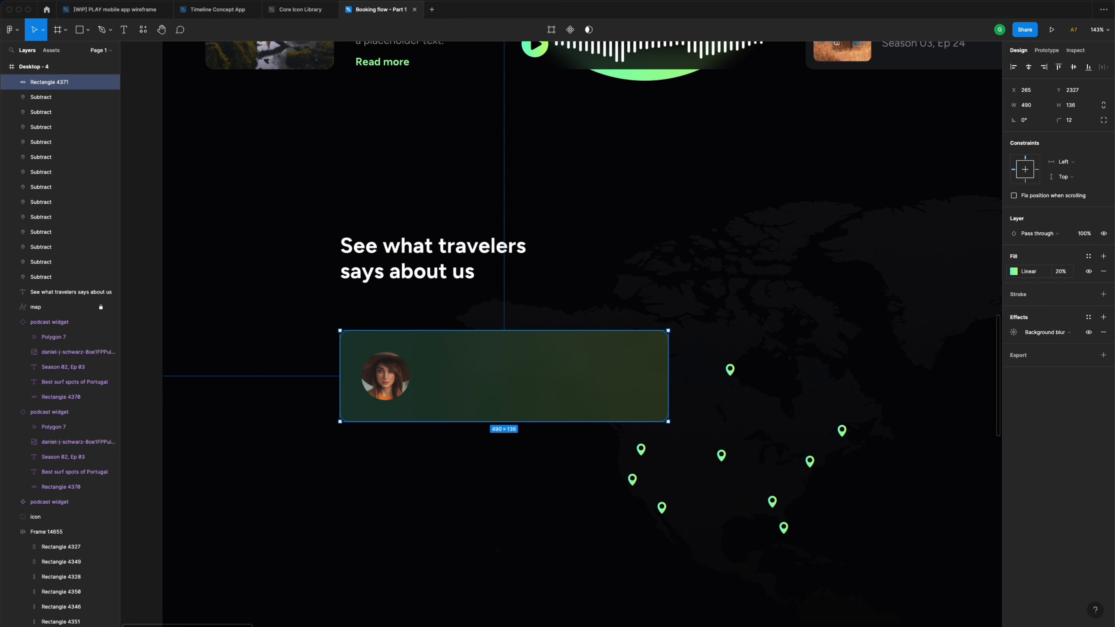
text(10)
key(Return)
click(1066, 274)
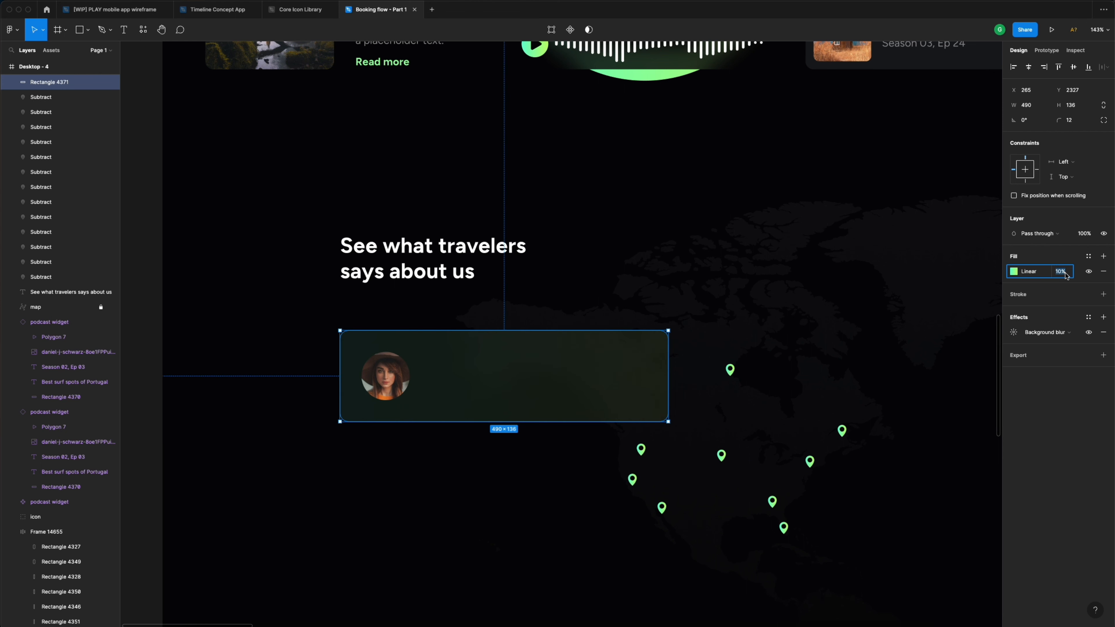
text(6)
key(Return)
click(576, 249)
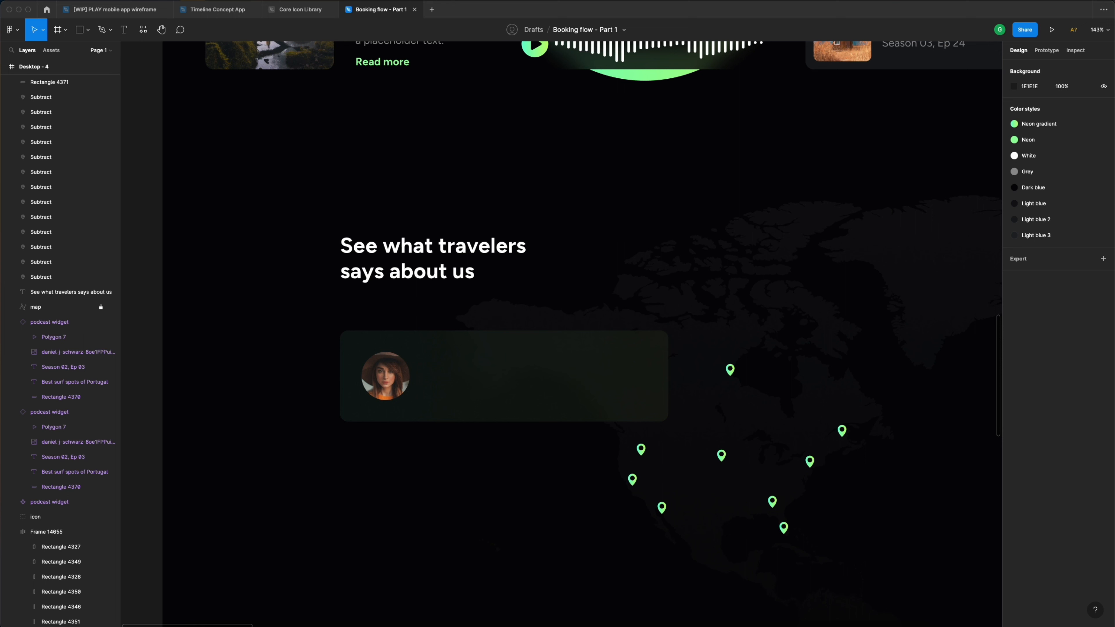
- Add a text box inside the card set to size 18, Medium weight
key(t)
click(453, 376)
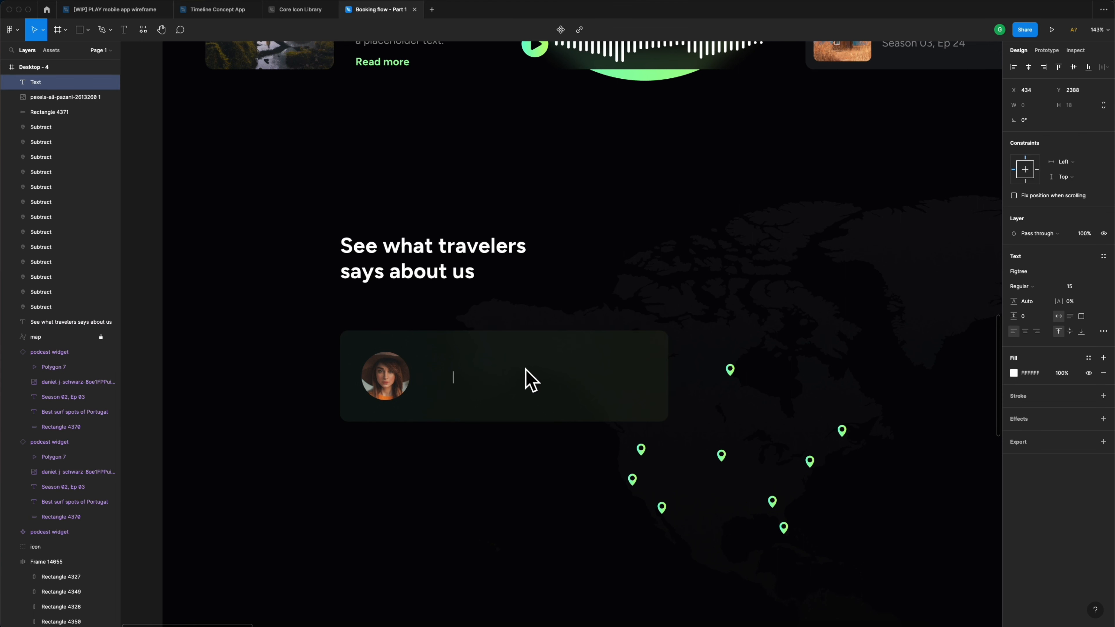
text(fsdfs)
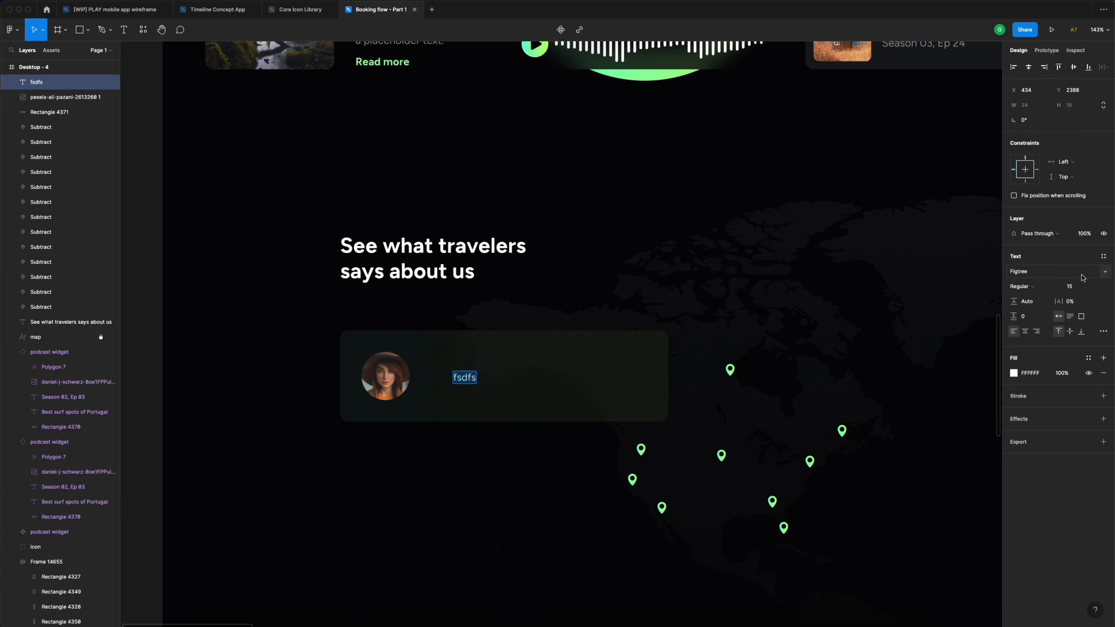
click(1074, 286)
text(18)
key(Return)
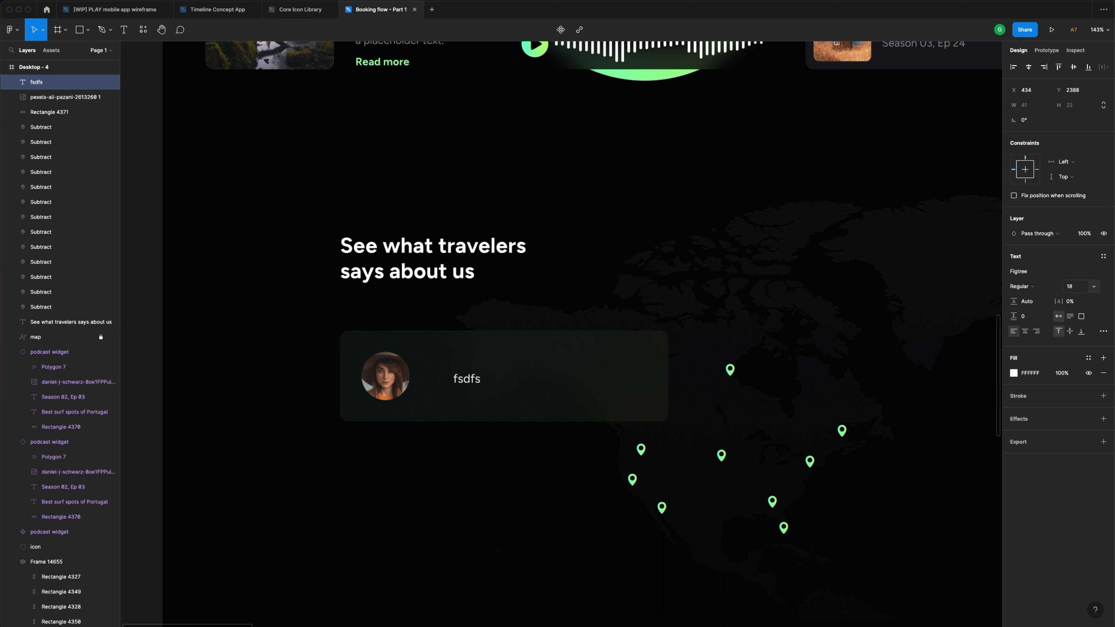
click(1029, 289)
click(1029, 299)
- Type the quote 'Balloon is the best website…' beside the avatar, wrapped to 317 wide
double_click(467, 381)
text(Balloon is the best)
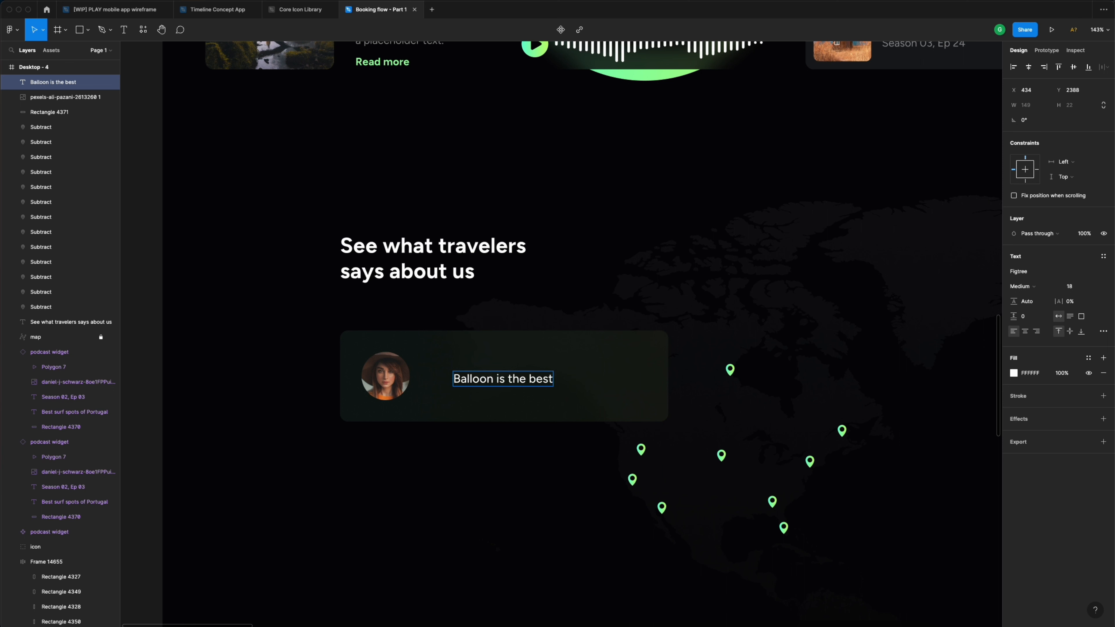
text( website I ha)
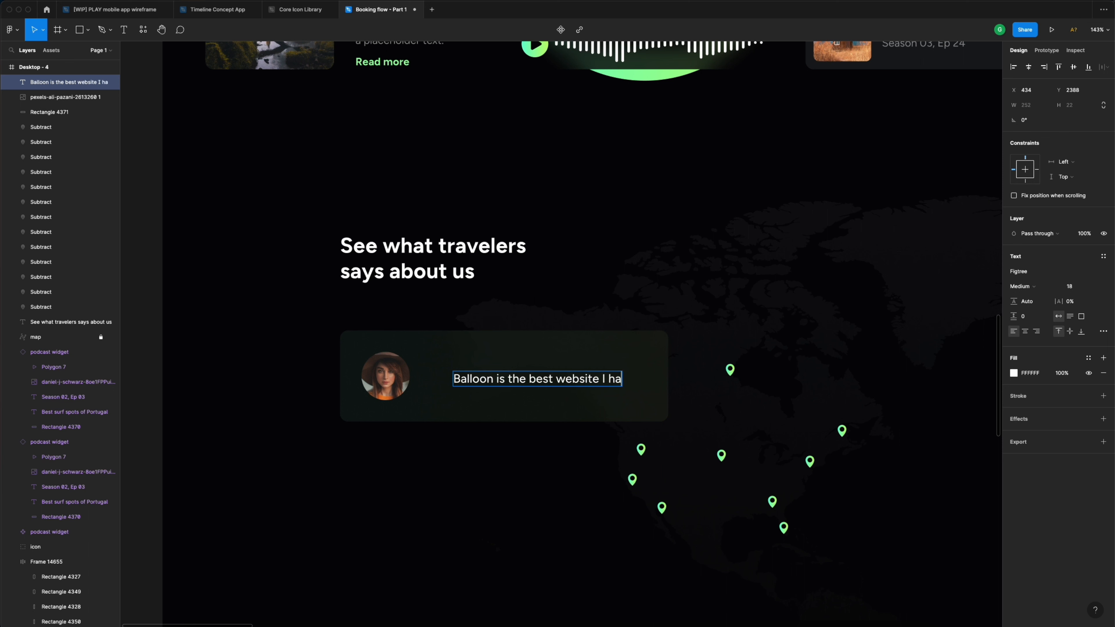
text(ve ever visited)
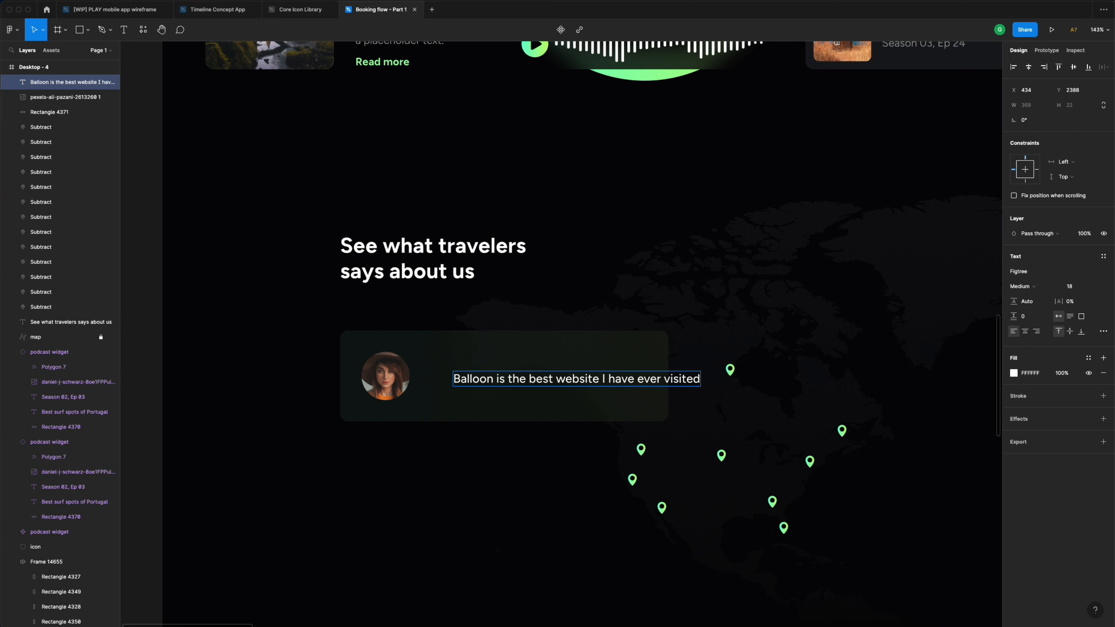
text(. It')
text(s very useful and )
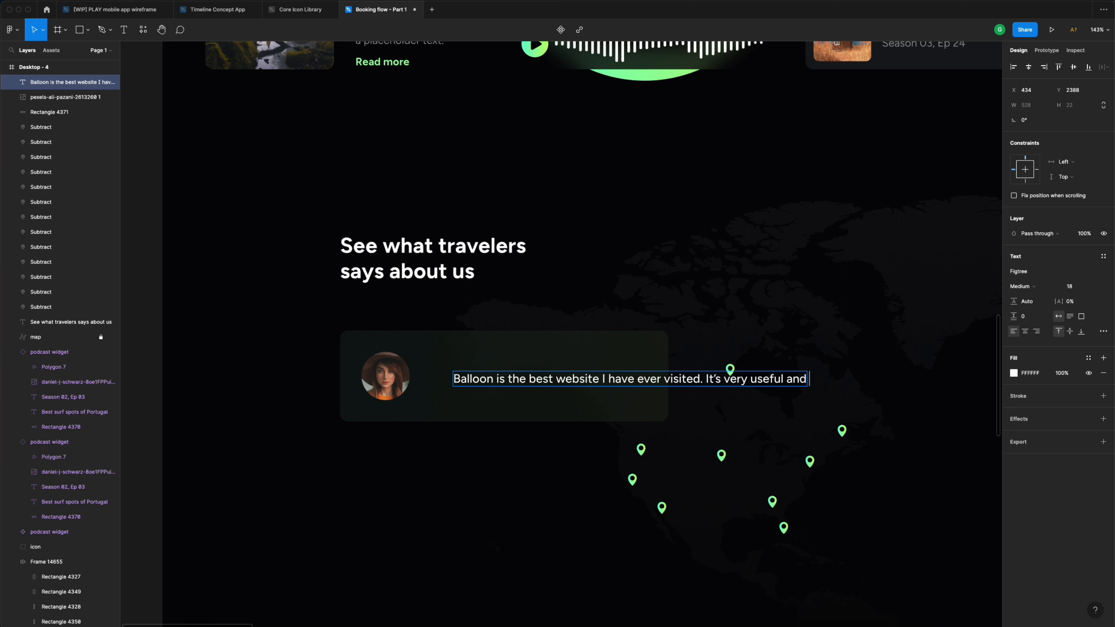
text(fun.)
drag(525, 383, 496, 363)
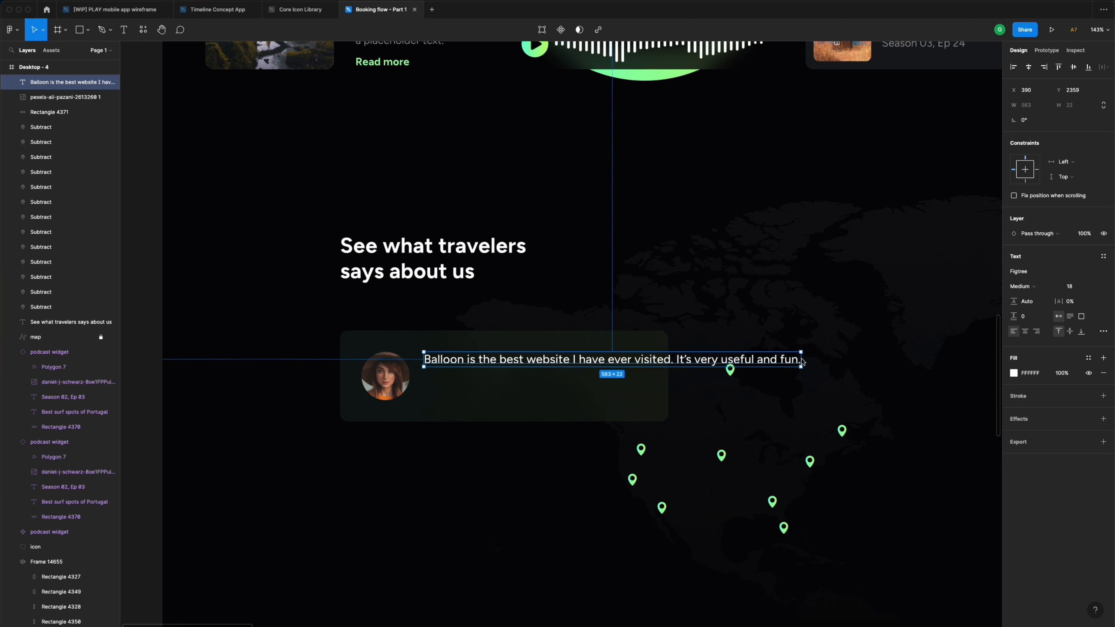
drag(801, 361, 636, 353)
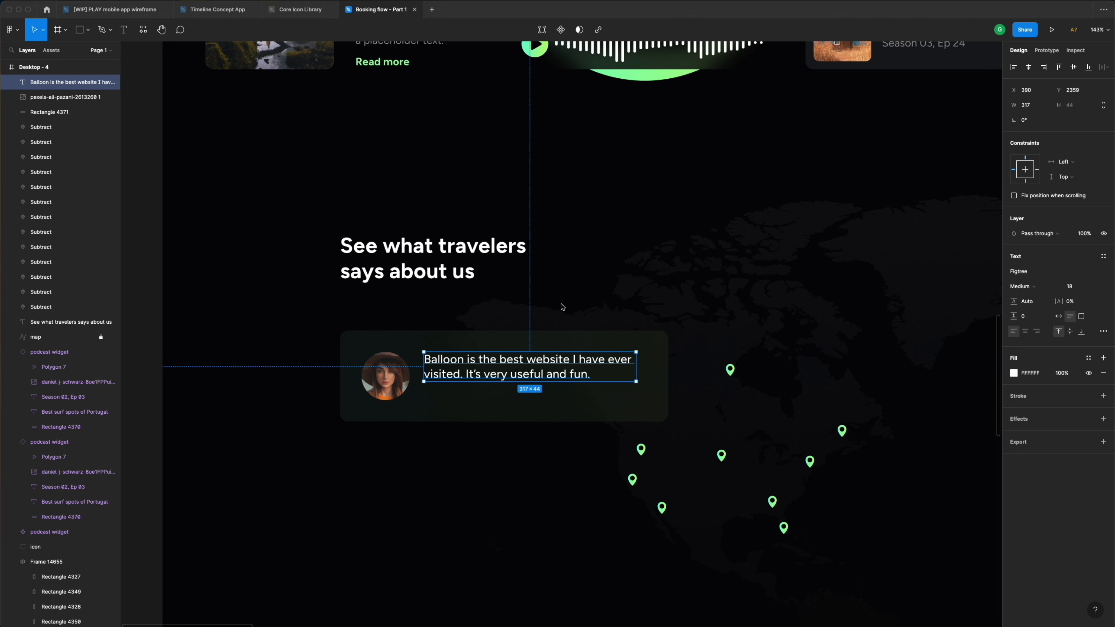
key(alt)
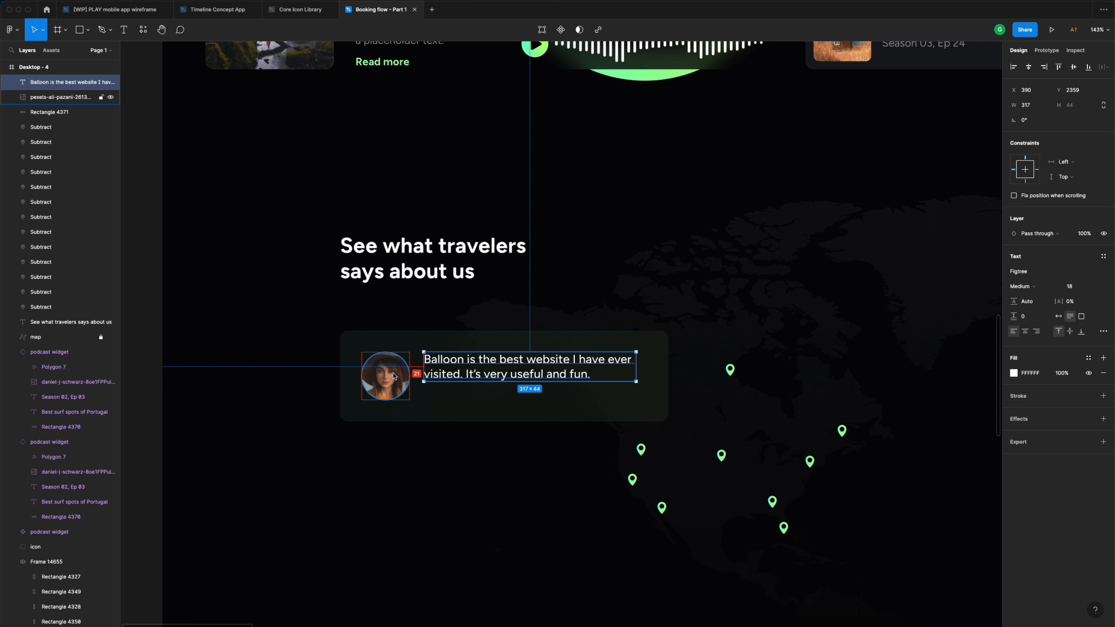
key(Right)
key(Right)
key(Right)
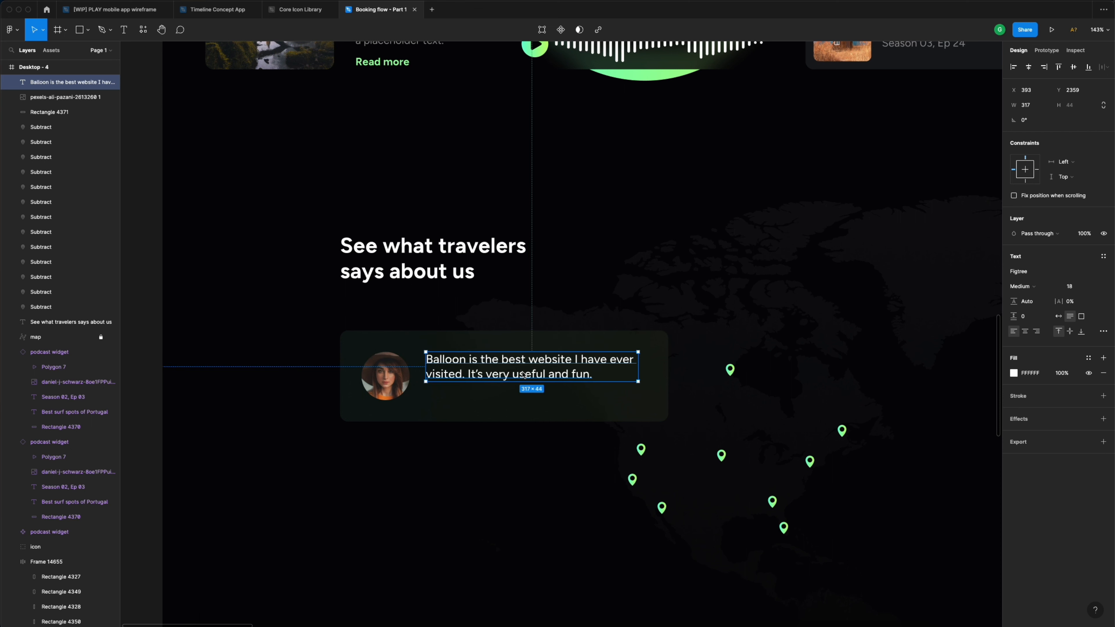
- Duplicate the quote below as the traveler's name and country line, 14 px Grey
drag(524, 375, 515, 404)
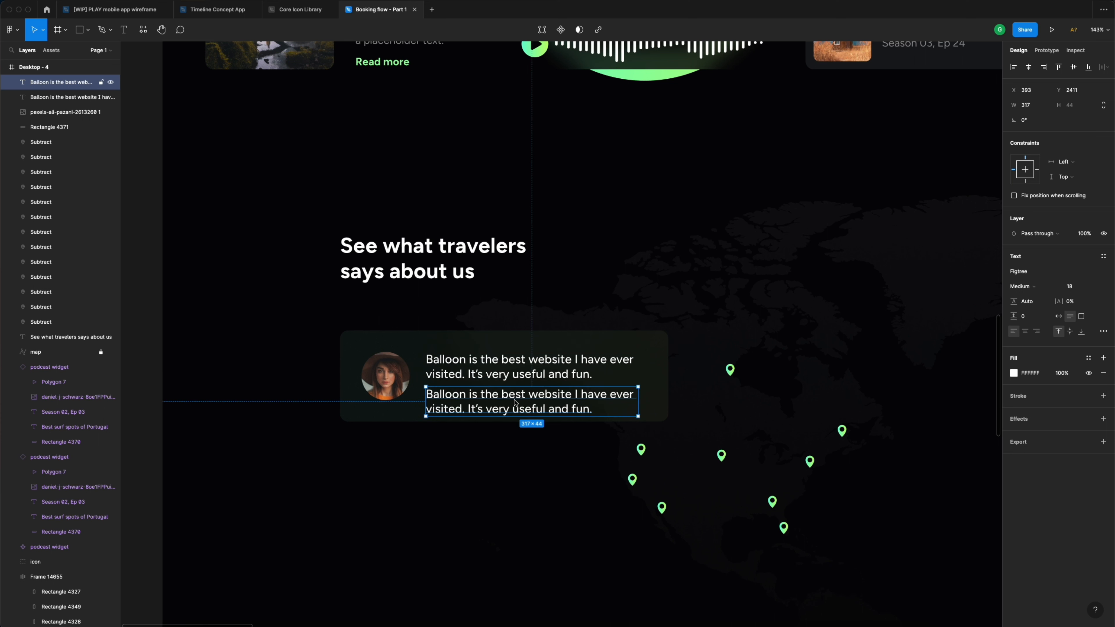
double_click(514, 403)
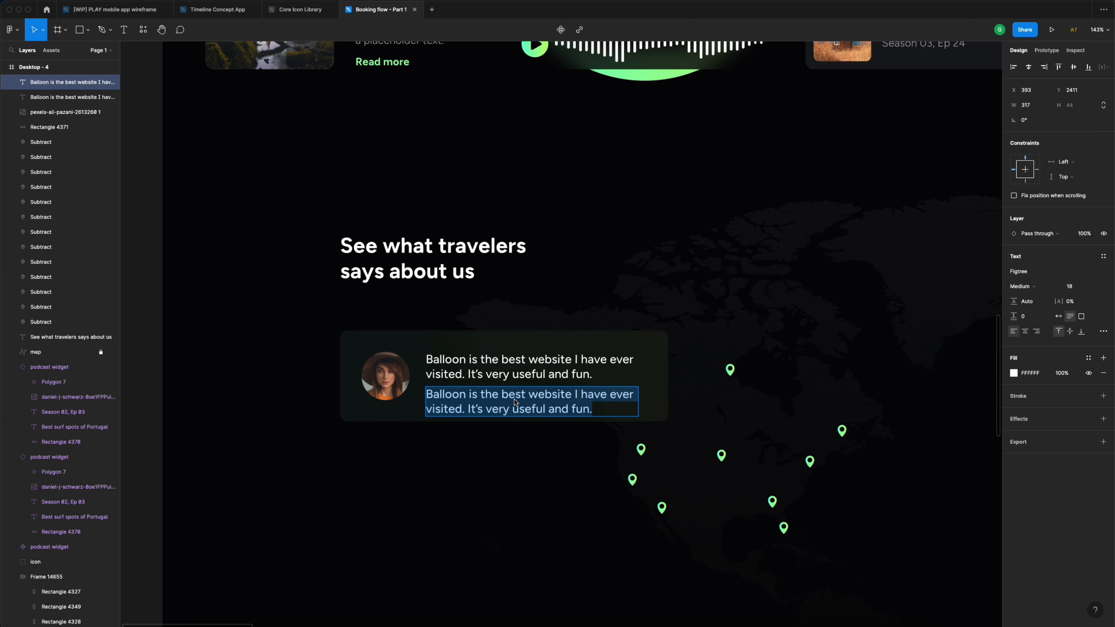
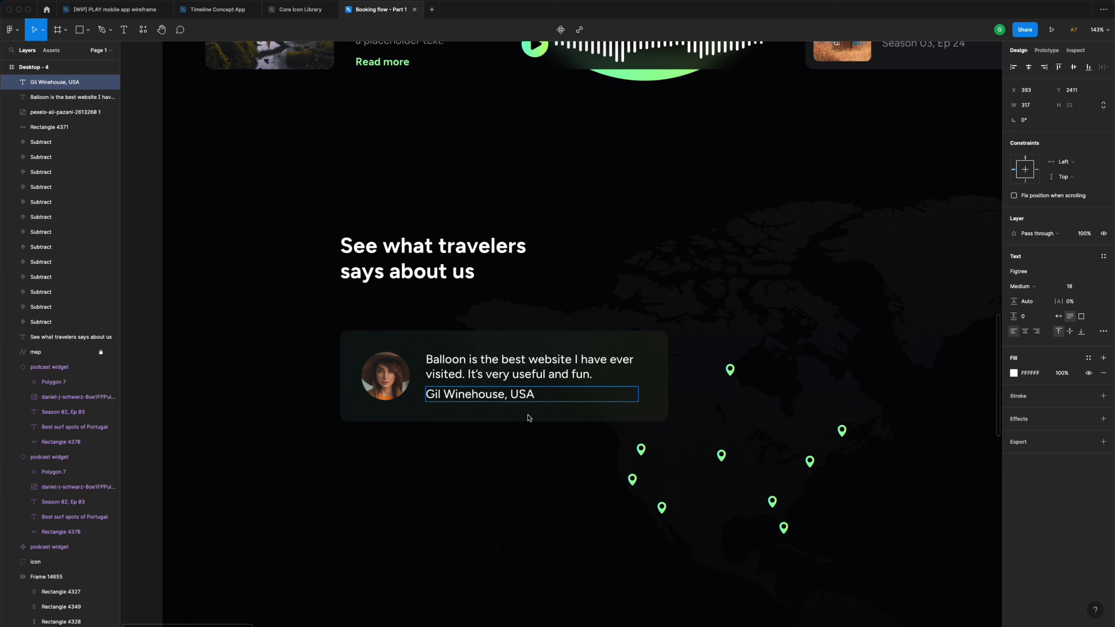
key(Escape)
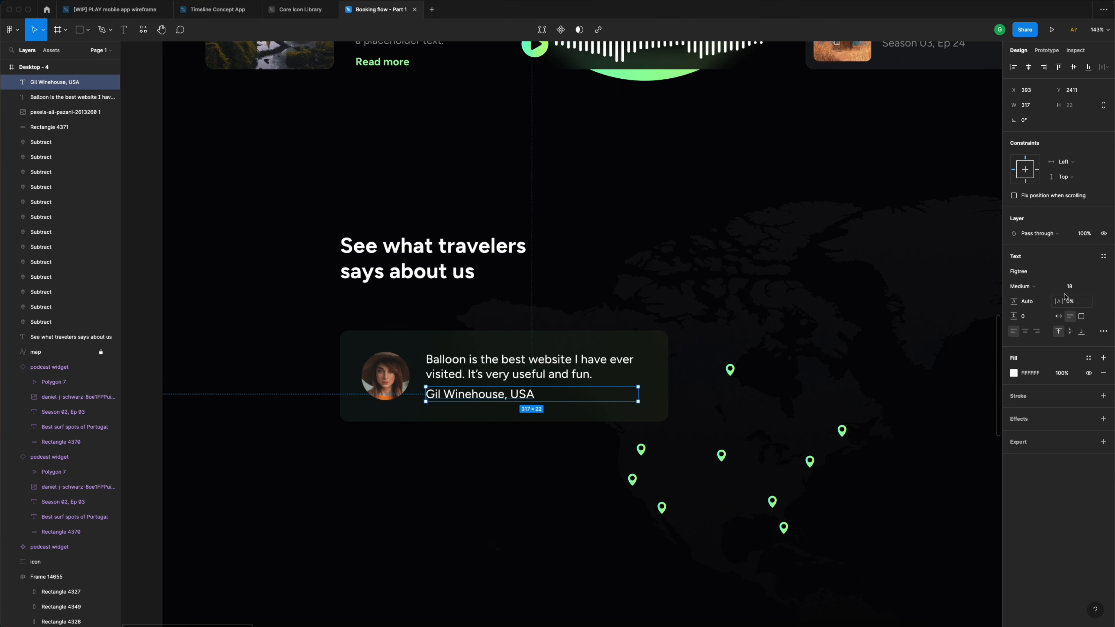
click(1078, 289)
key(Return)
click(1088, 358)
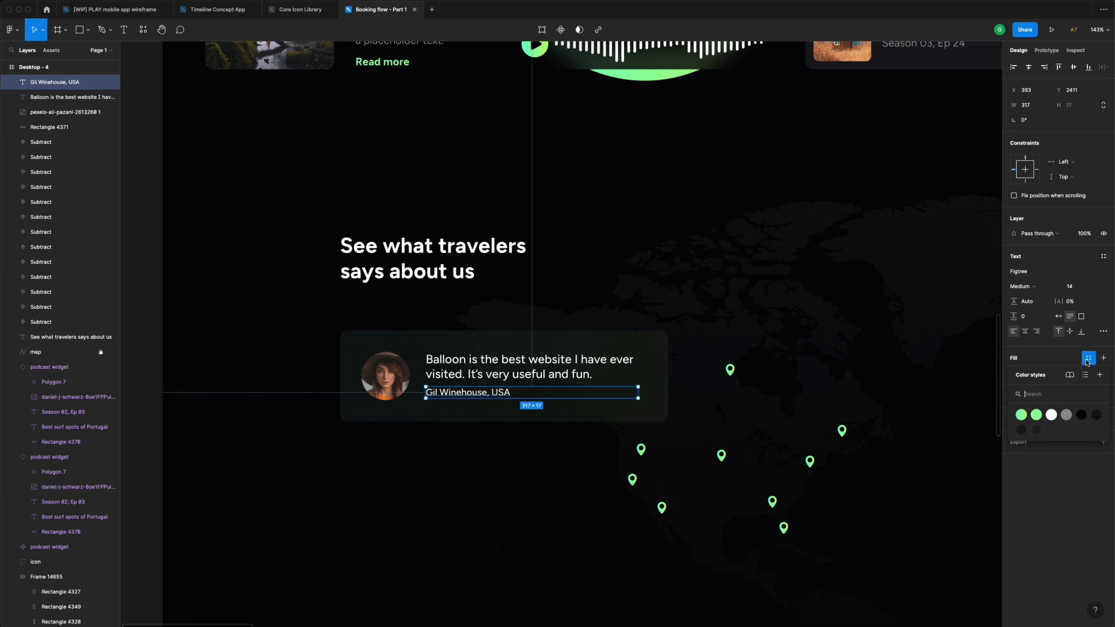
click(1066, 415)
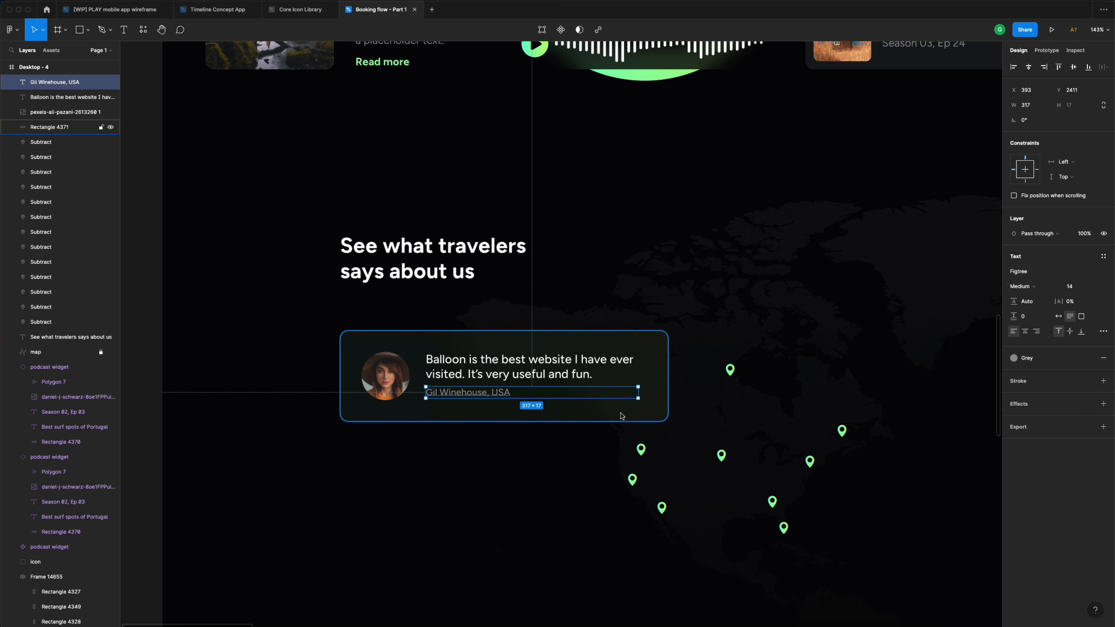
drag(482, 396, 487, 401)
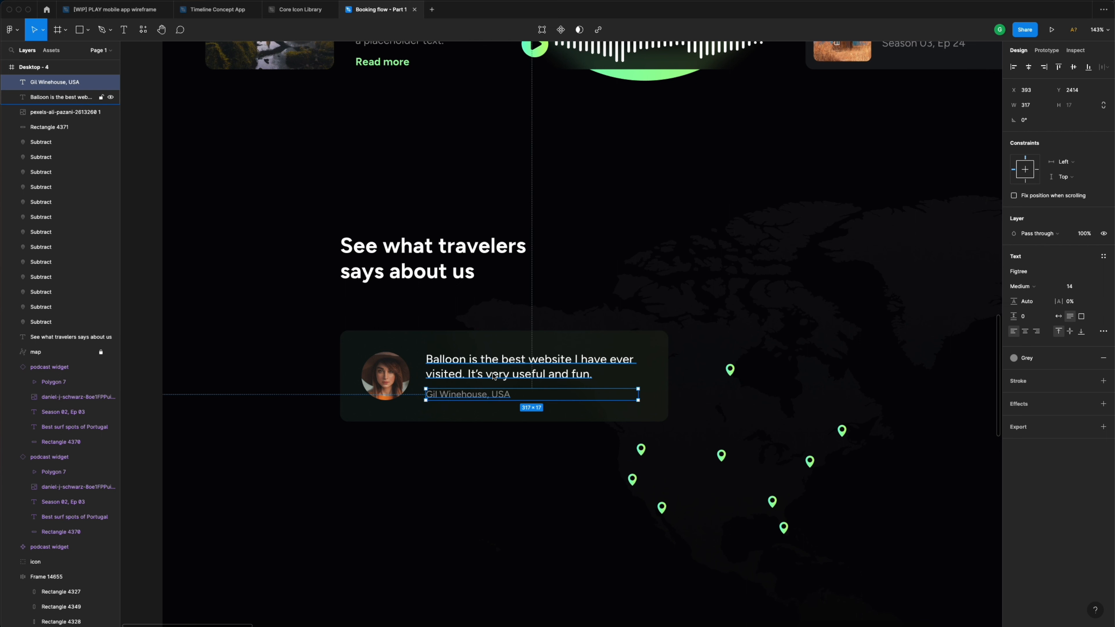
- Make the quote White and wrap it in curly quotation marks
click(494, 376)
click(1089, 358)
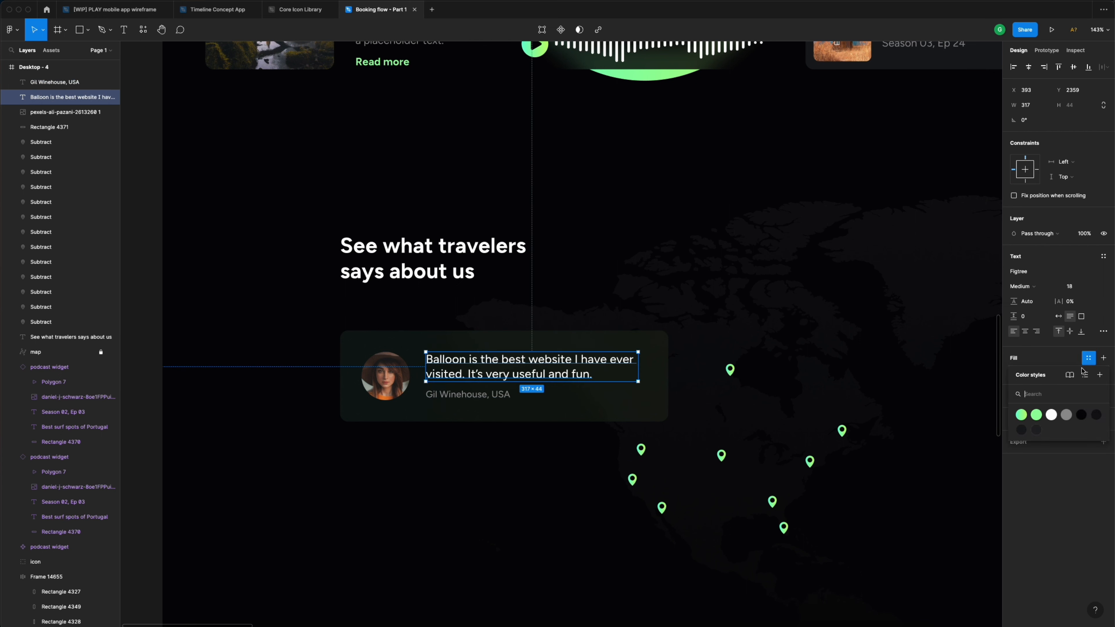
click(1052, 416)
double_click(440, 373)
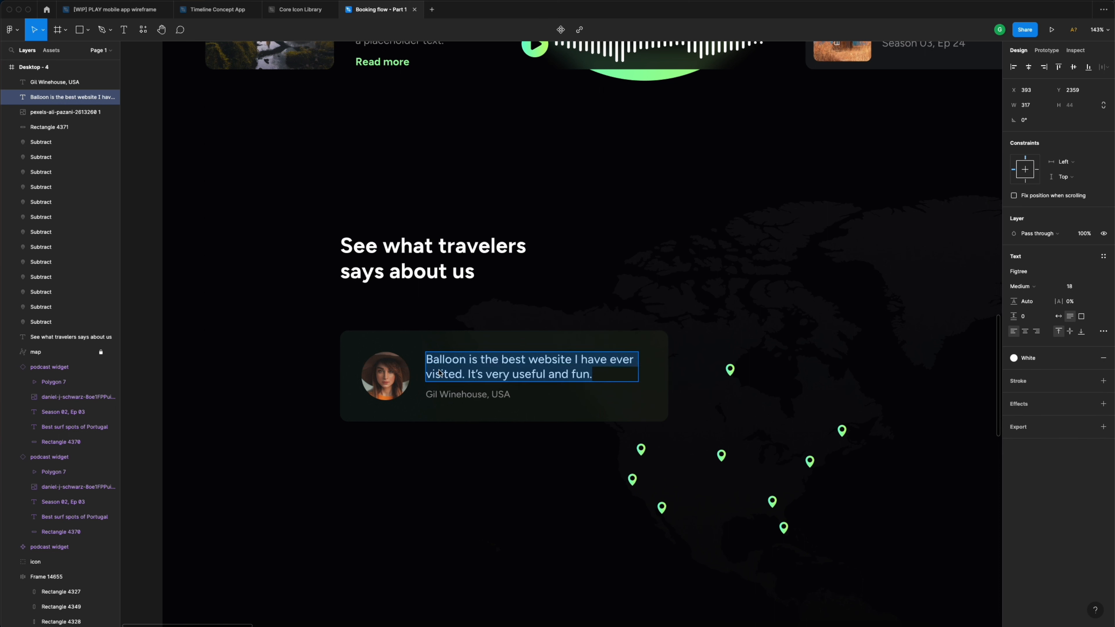
click(430, 364)
text(“)
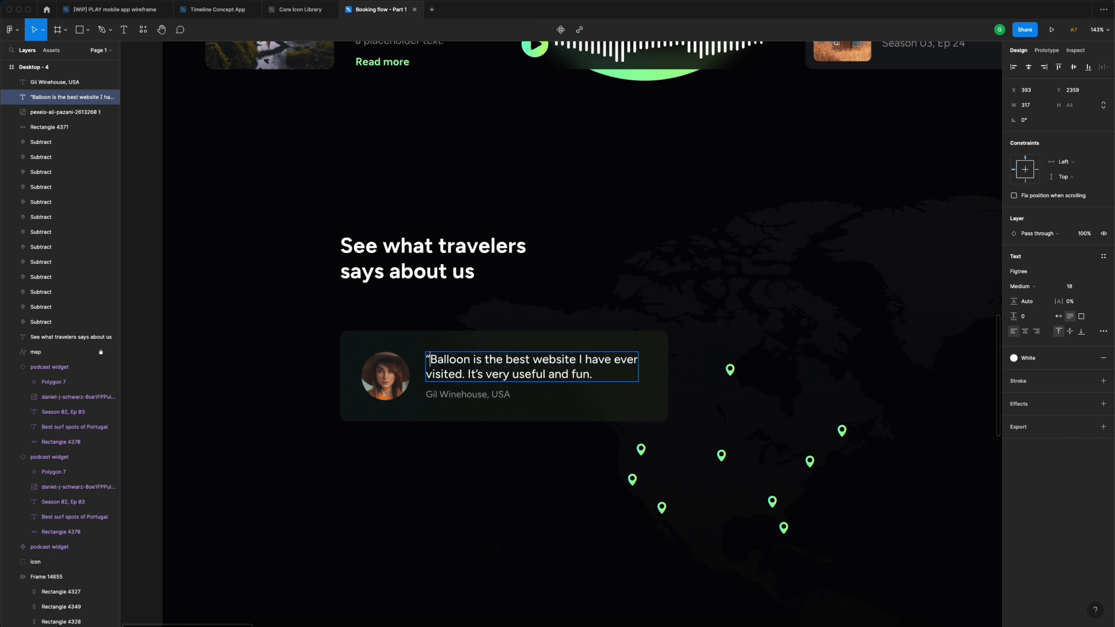
click(602, 376)
click(523, 460)
click(515, 450)
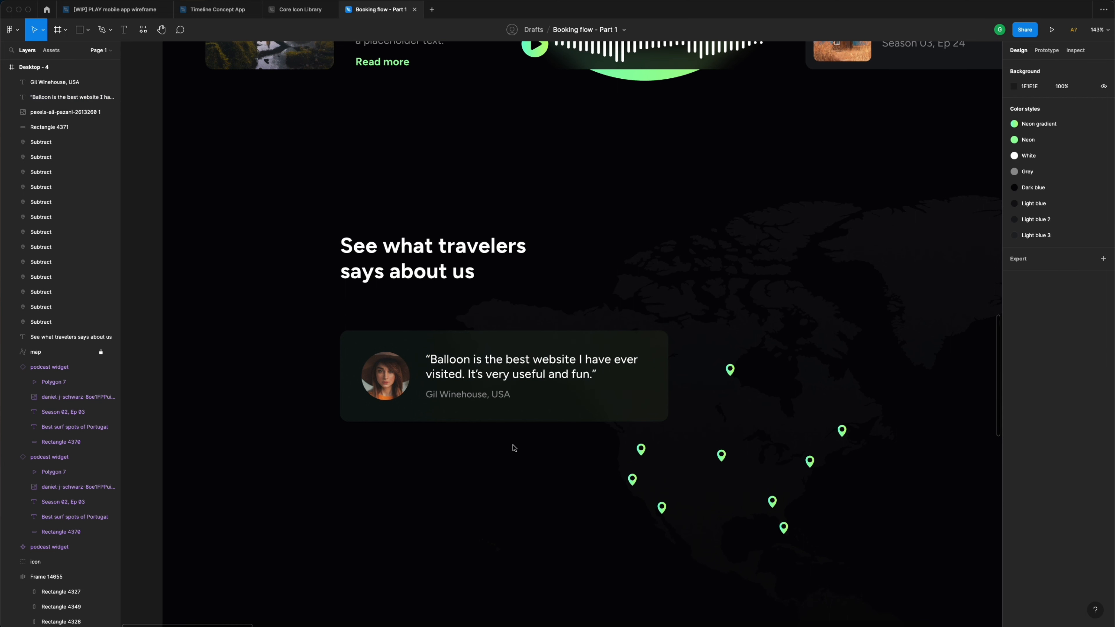
scroll(515, 449, down, 1)
scroll(515, 449, up, 1)
scroll(417, 448, down, 2)
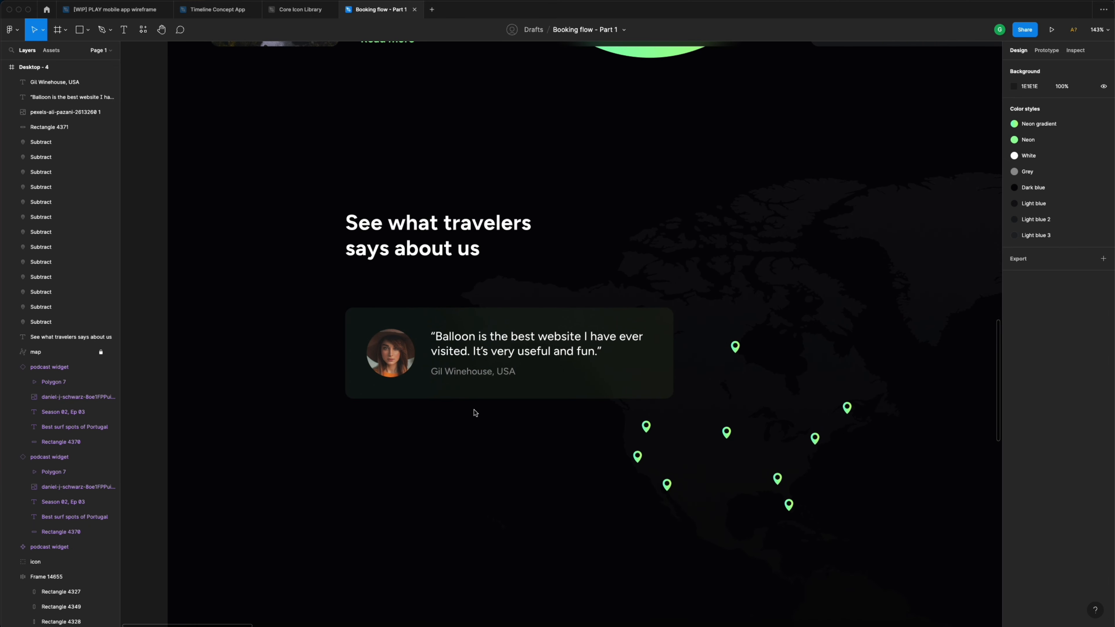
- Draw an 8 × 8 circle below the testimonial card
key(o)
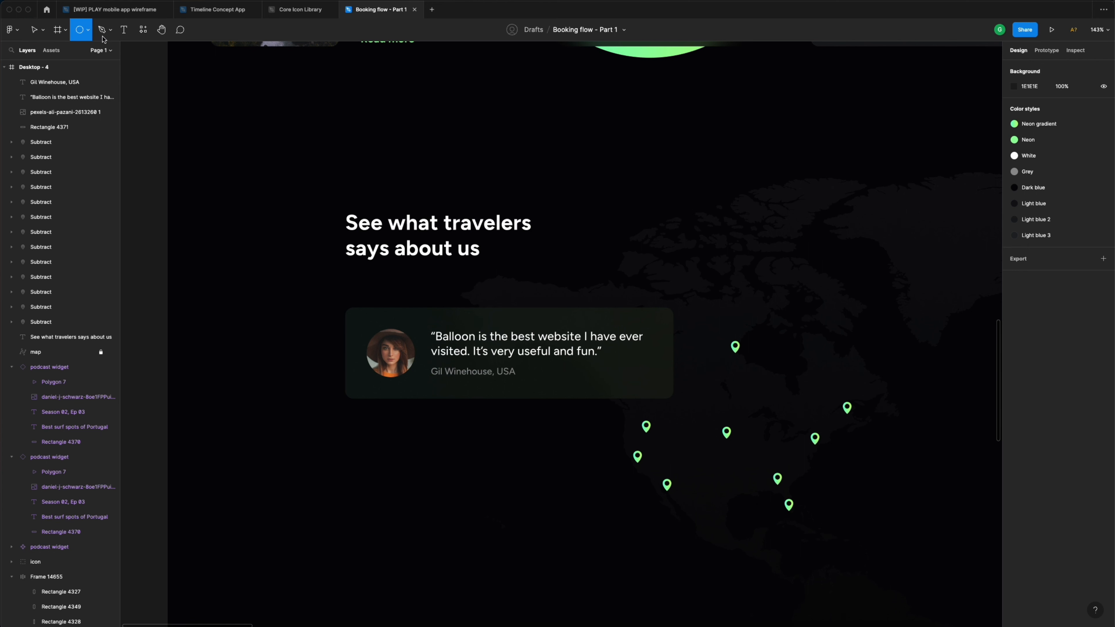
click(88, 32)
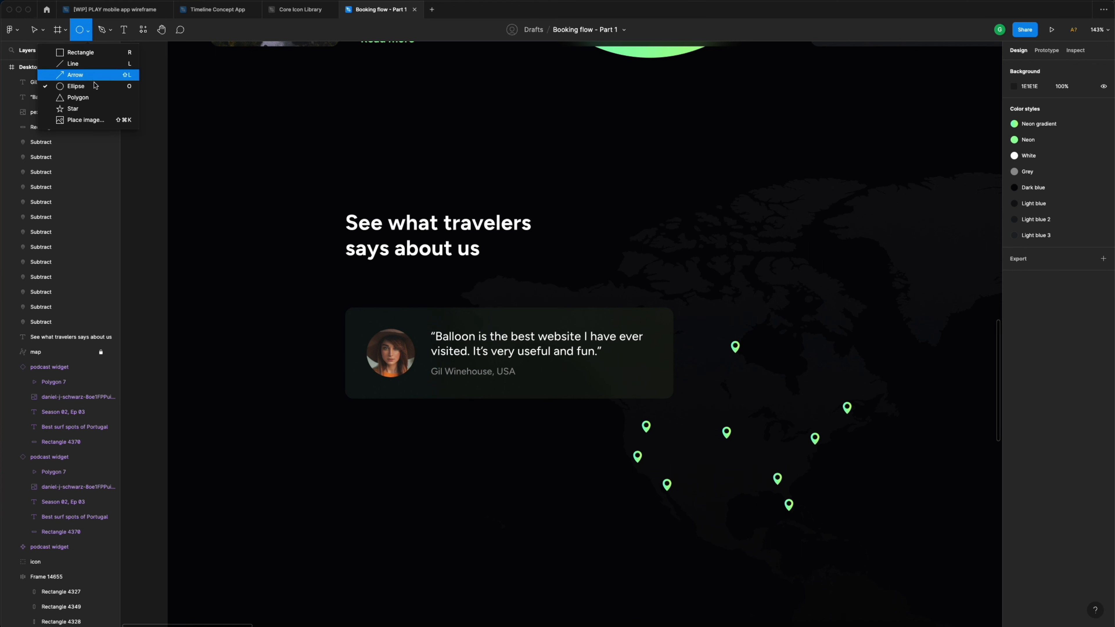
click(57, 88)
drag(471, 424, 481, 434)
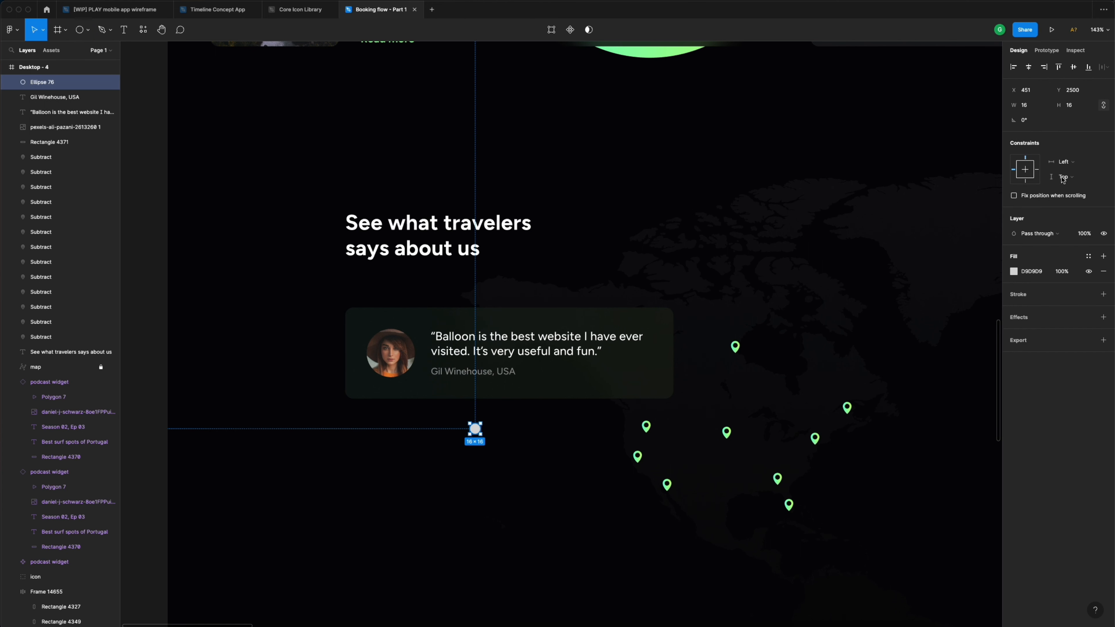
click(1032, 109)
text(8)
key(Return)
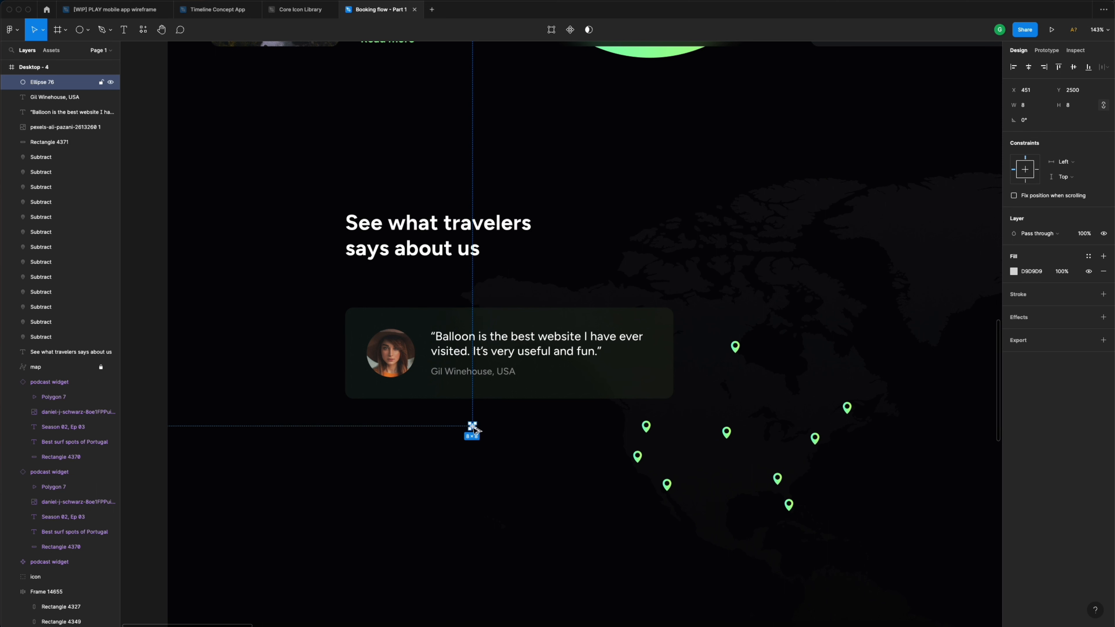
- Duplicate it into five dots coloured Light blue 3, with the middle dot Neon green
drag(473, 428, 433, 418)
key(ctrl+d)
key(ctrl+d)
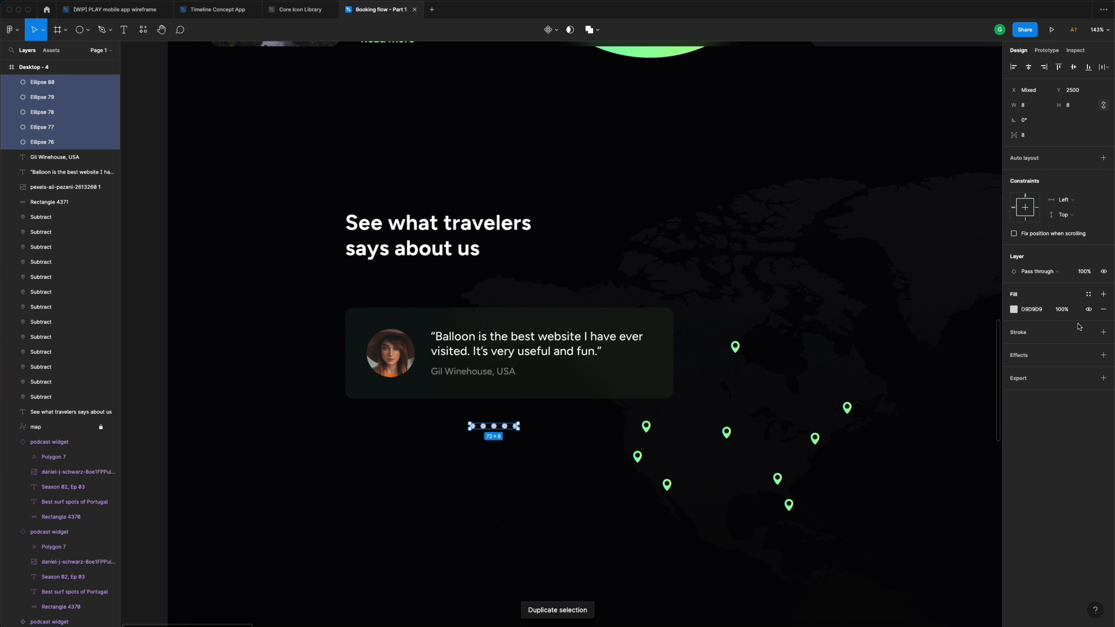
click(1089, 294)
click(1036, 368)
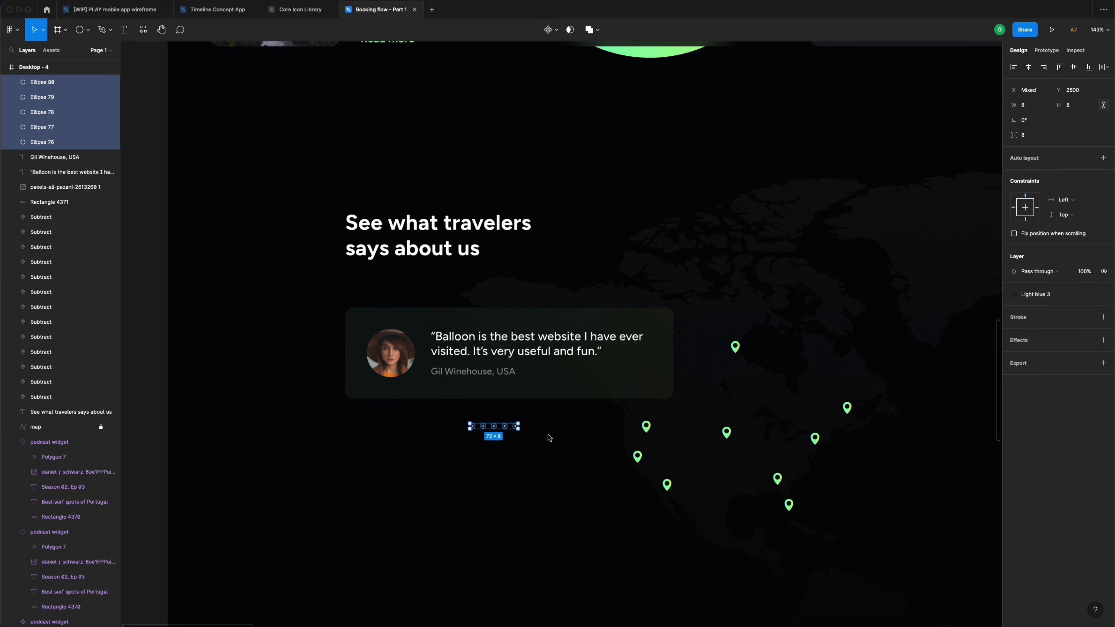
click(495, 455)
click(494, 426)
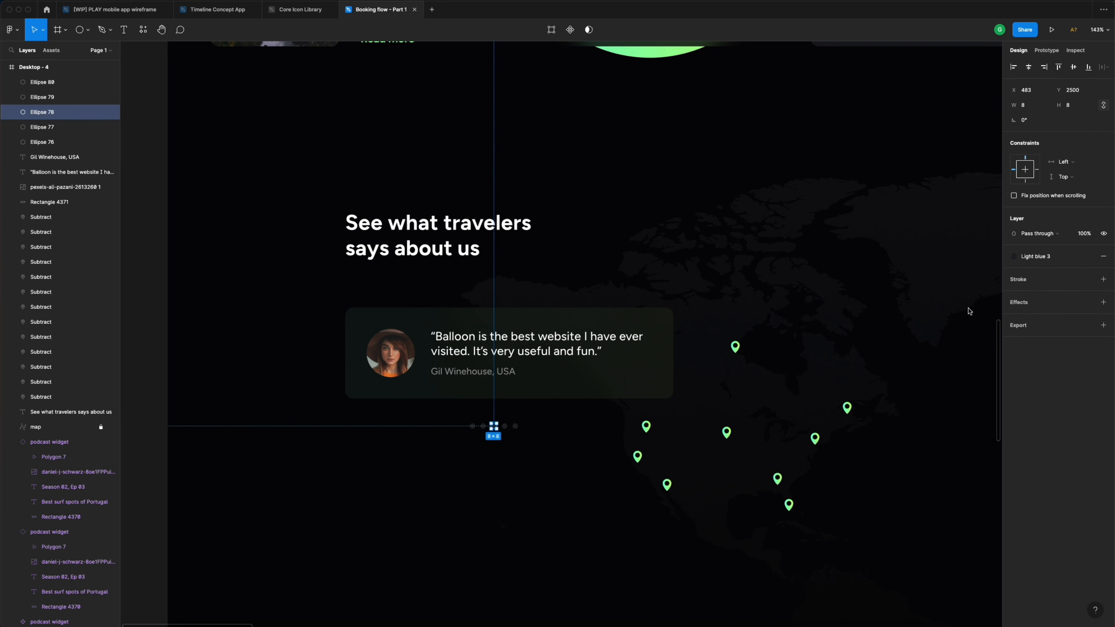
click(1040, 257)
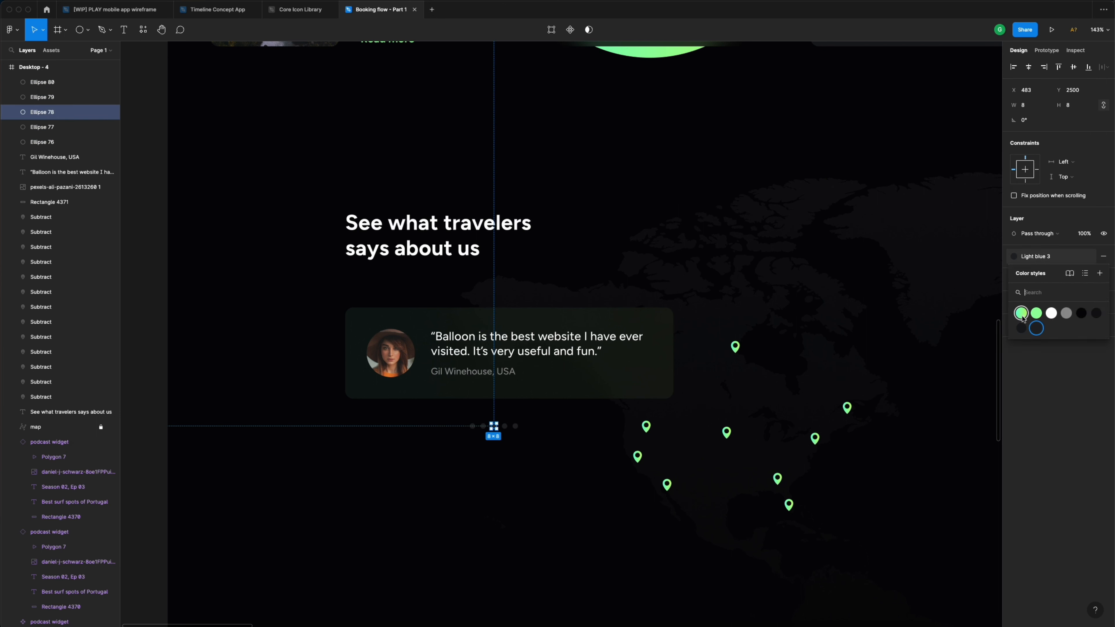
click(1036, 313)
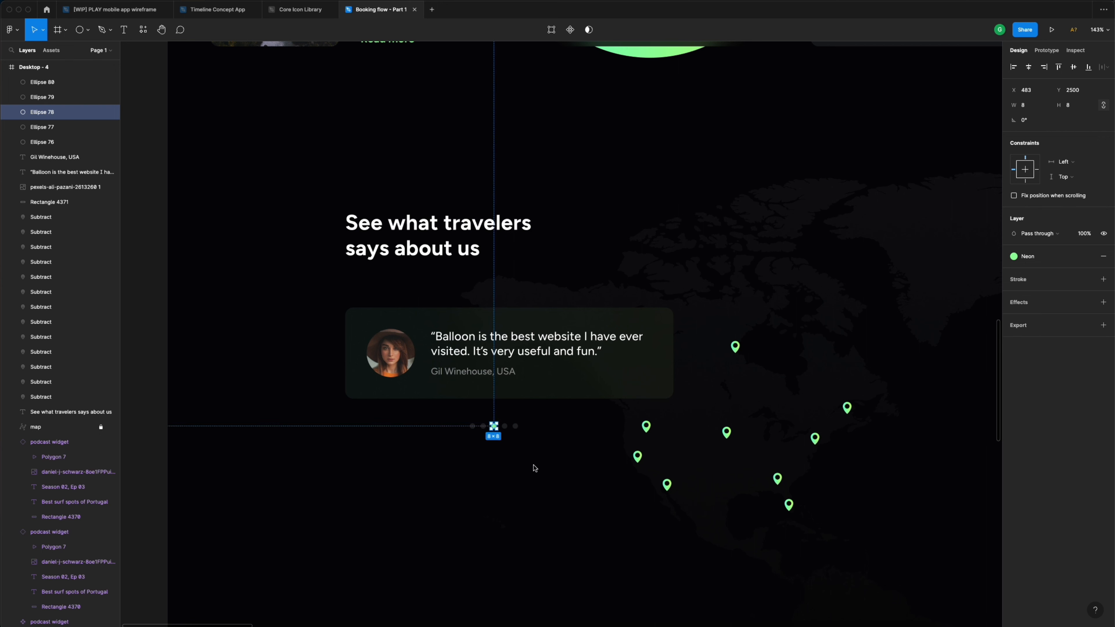
click(534, 453)
- Wrap the dots in an auto-layout frame named 'stepper' and position it under the card
drag(531, 447, 429, 415)
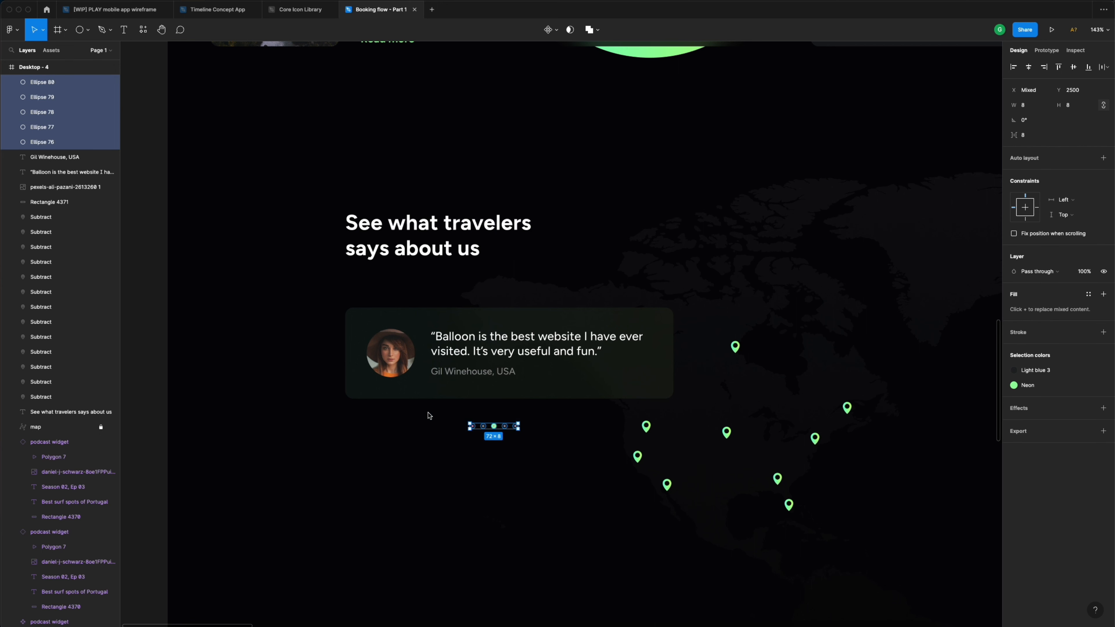
click(1104, 159)
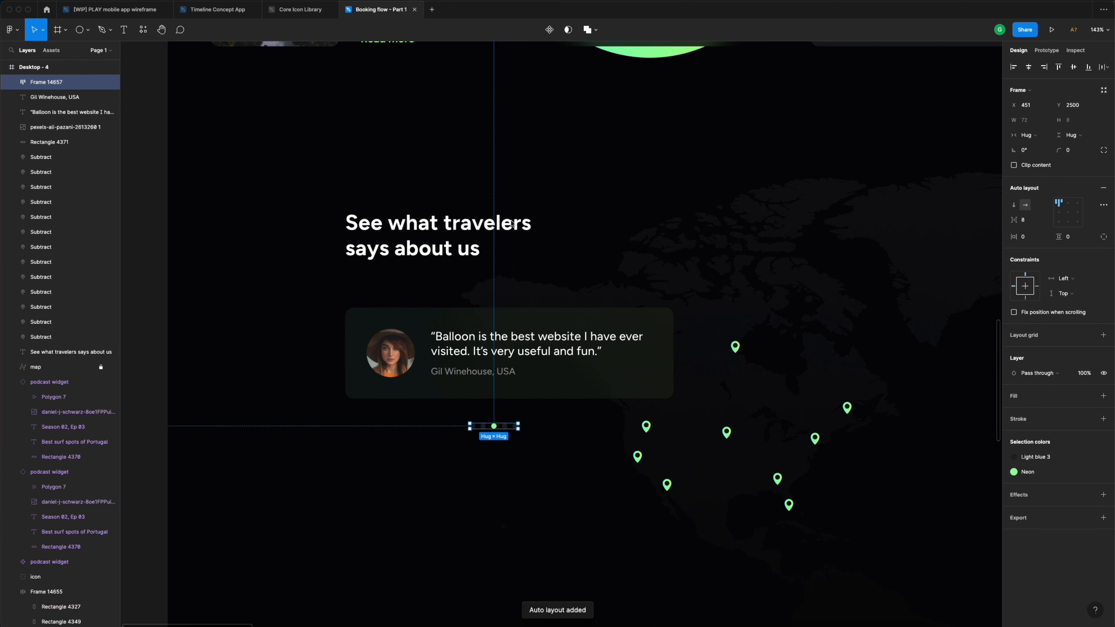
double_click(58, 82)
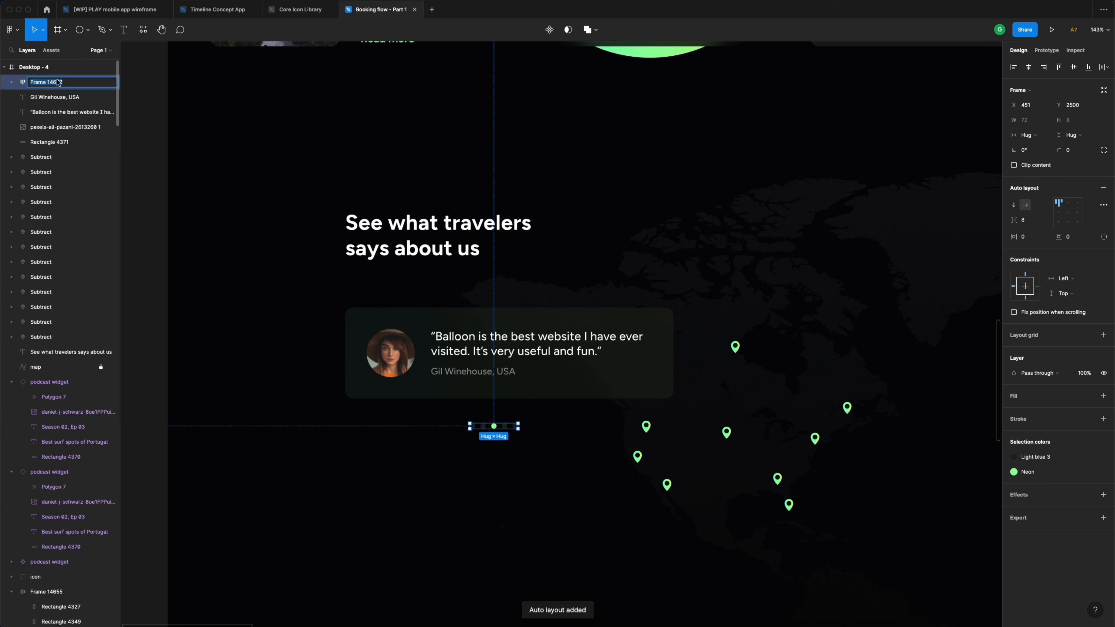
text(stepper)
key(Return)
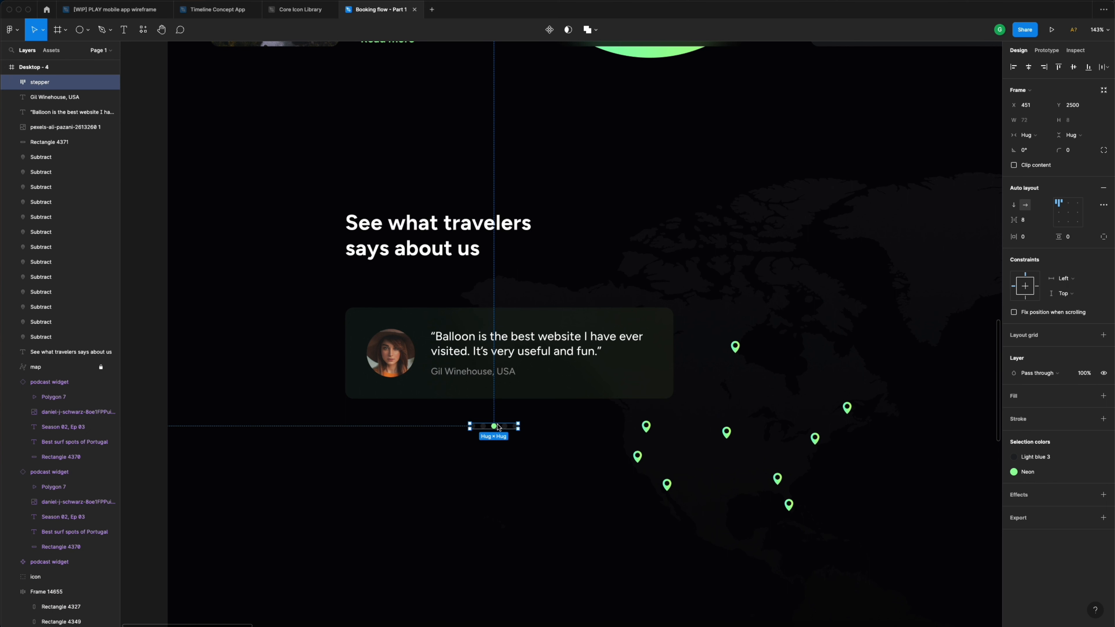
drag(498, 427, 510, 418)
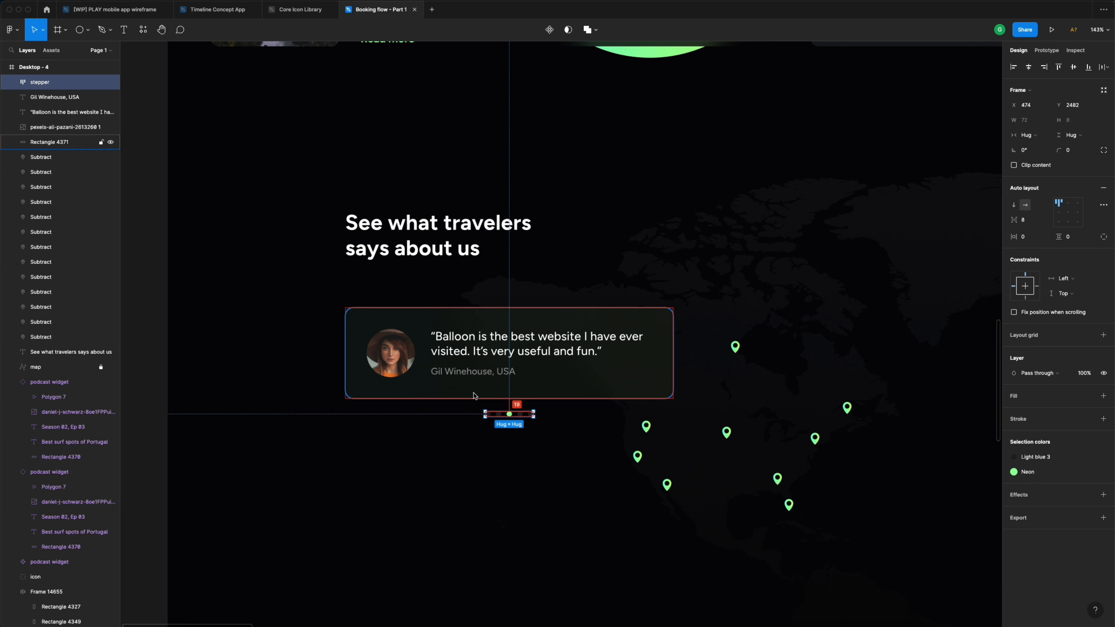
drag(509, 414, 510, 424)
- Turn on the 12-column layout grid for the Desktop - 4 frame
click(506, 453)
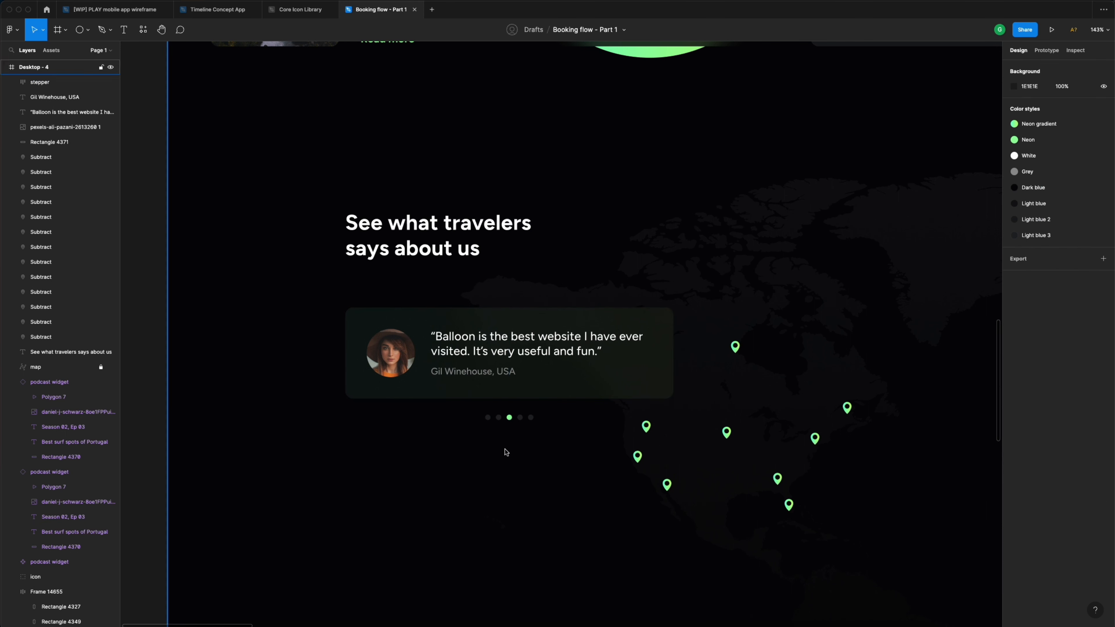
scroll(506, 453, down, 5)
scroll(507, 453, down, 1)
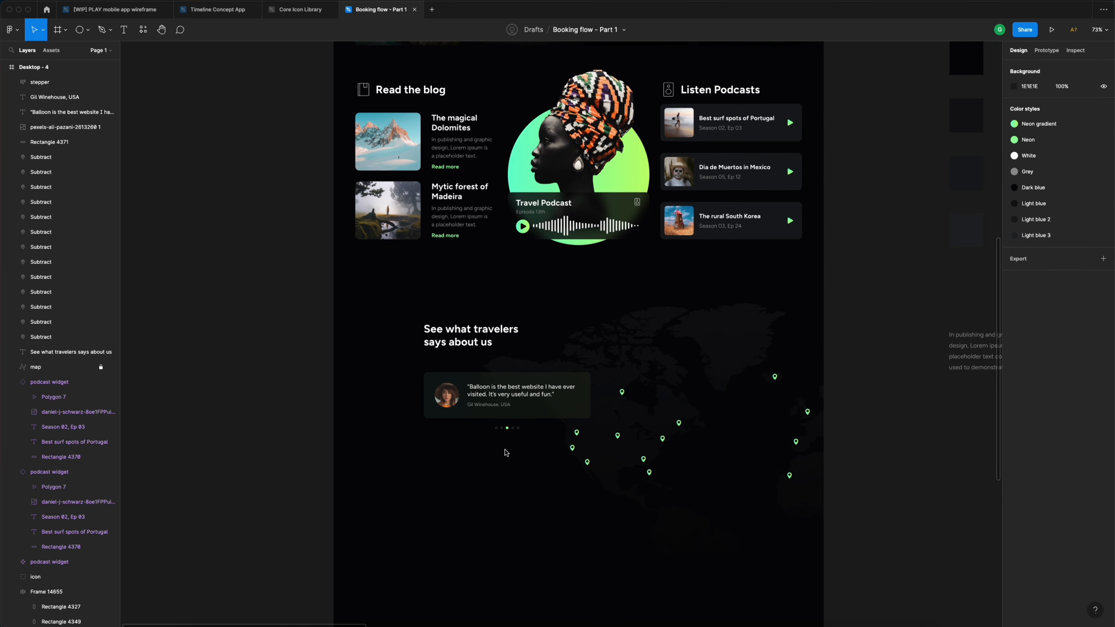
scroll(507, 453, up, 2)
scroll(506, 452, down, 4)
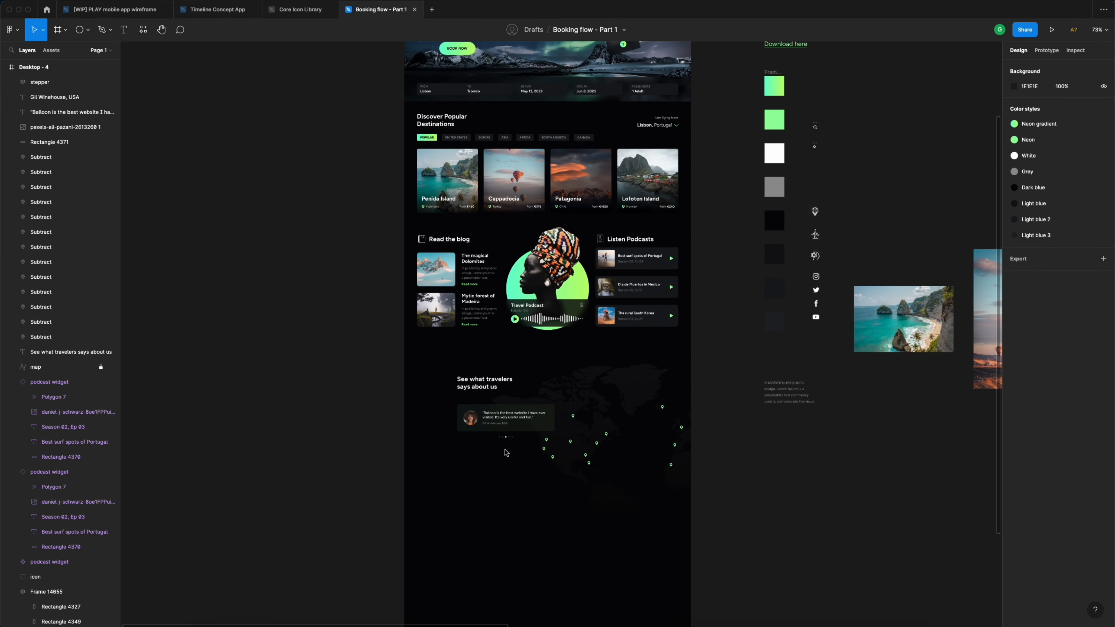
scroll(505, 456, up, 3)
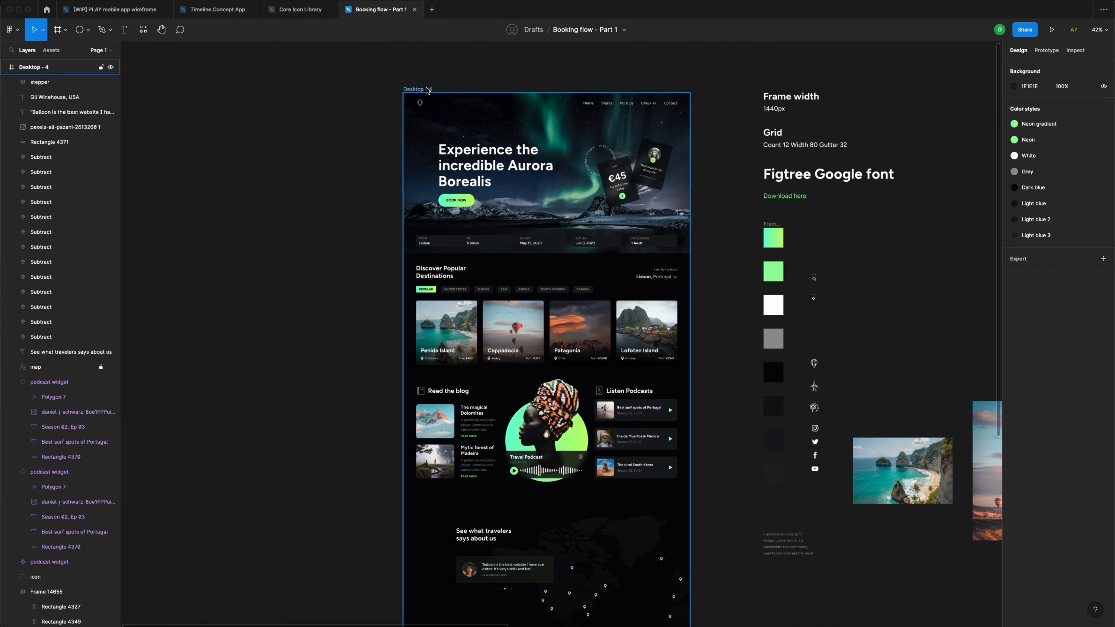
click(427, 89)
click(1088, 226)
scroll(731, 350, down, 5)
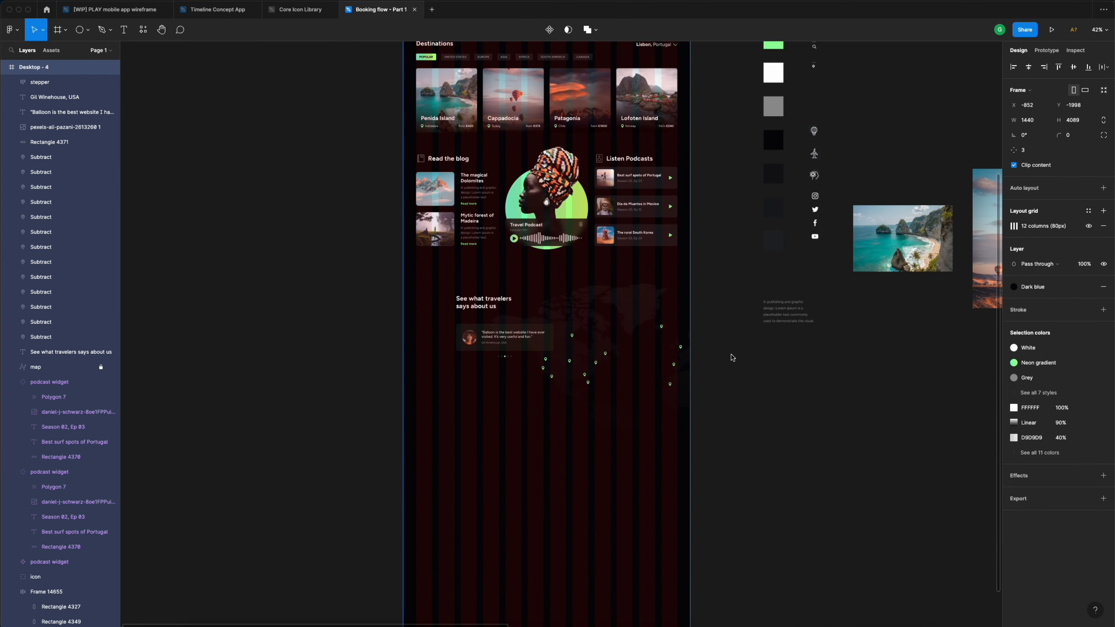
click(732, 357)
- Group quote, name, avatar, card and stepper as 'testimonial widget' and shift it right onto the grid
scroll(455, 340, up, 5)
click(641, 334)
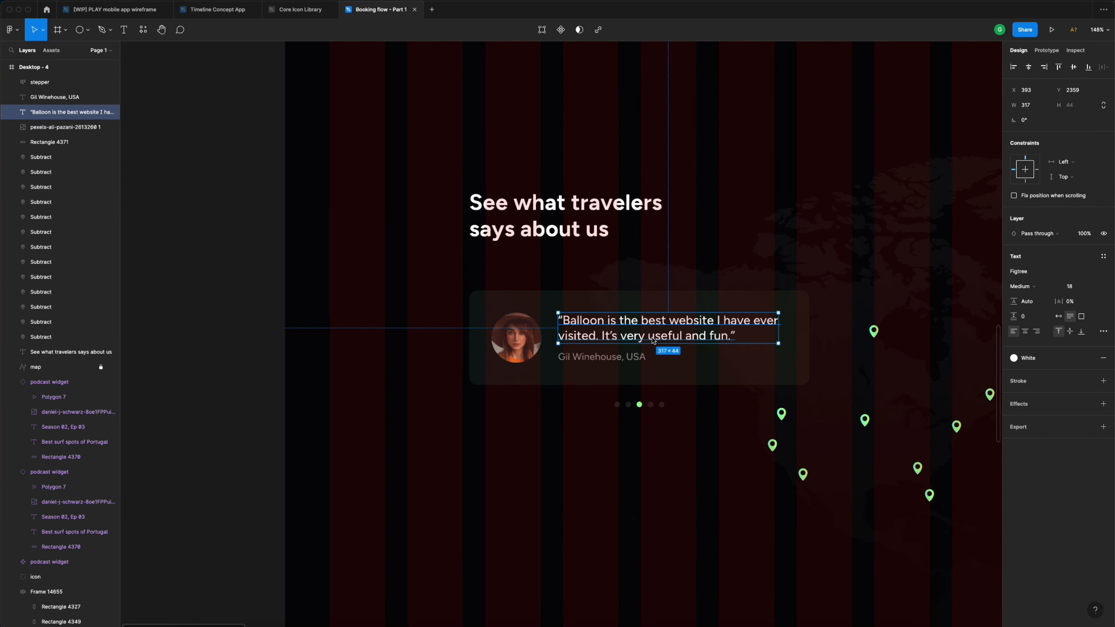
shift+click(596, 358)
shift+click(524, 347)
shift+click(542, 310)
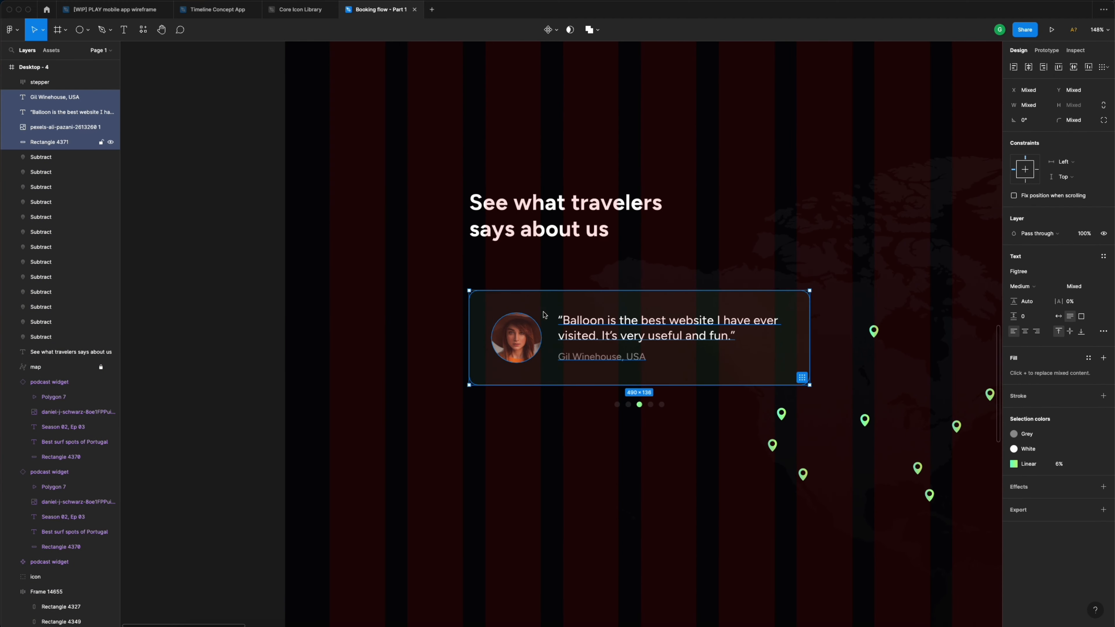
shift+click(638, 404)
key(ctrl+g)
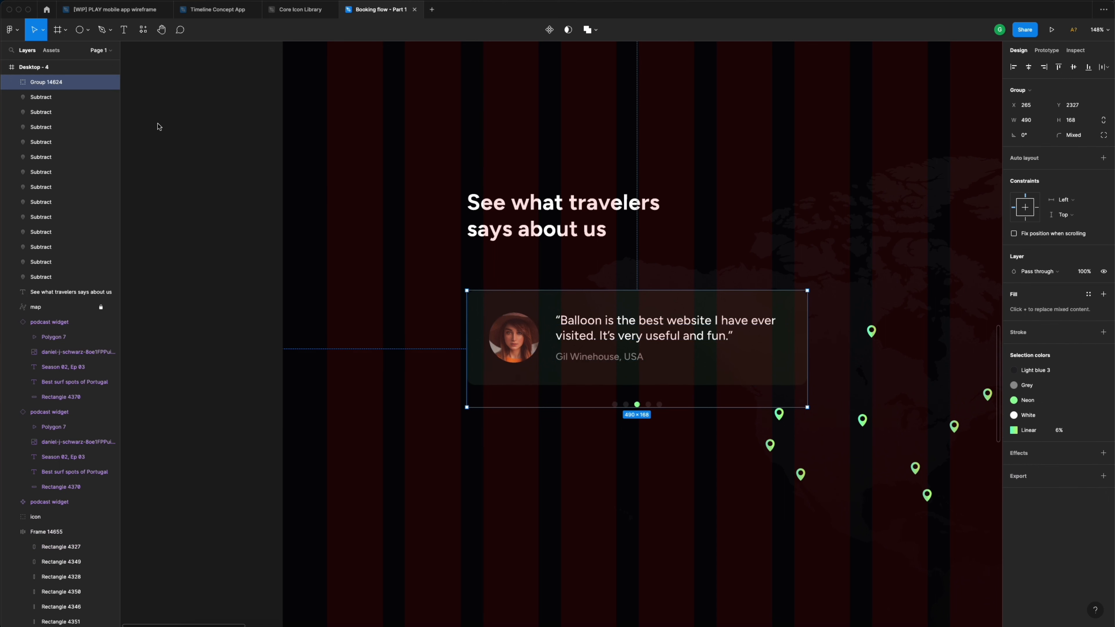
double_click(49, 82)
text(testimonial widget)
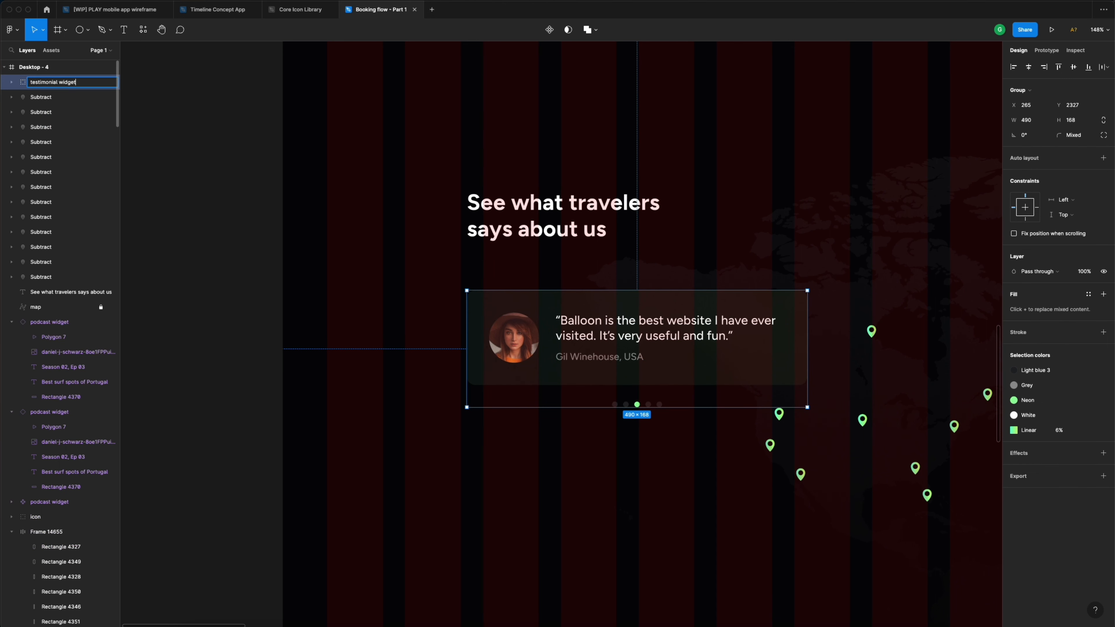
key(Return)
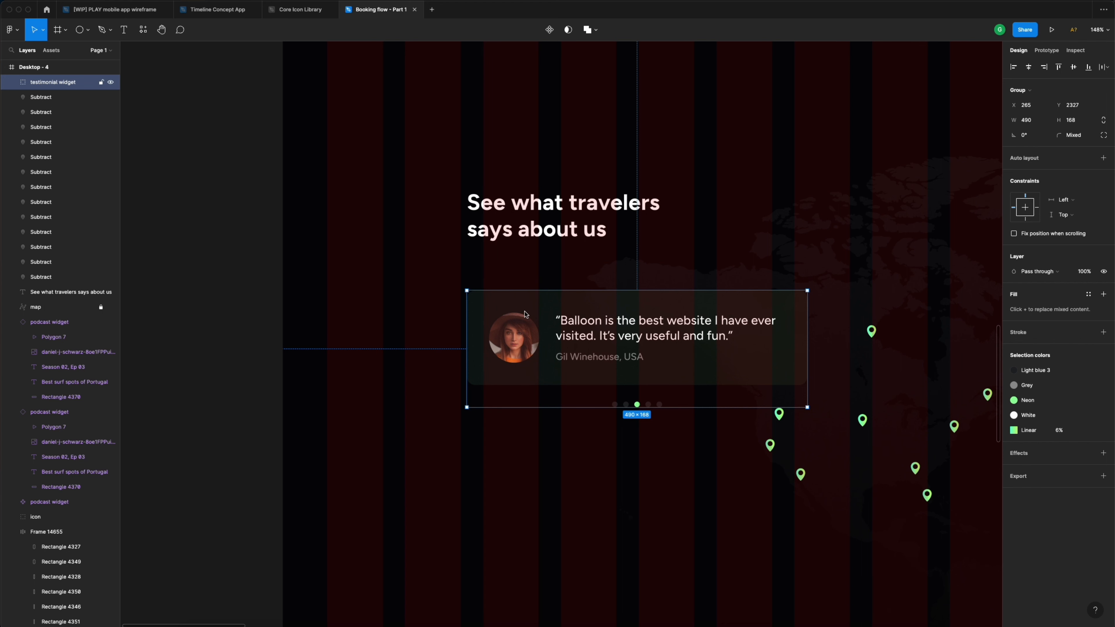
drag(511, 321, 529, 323)
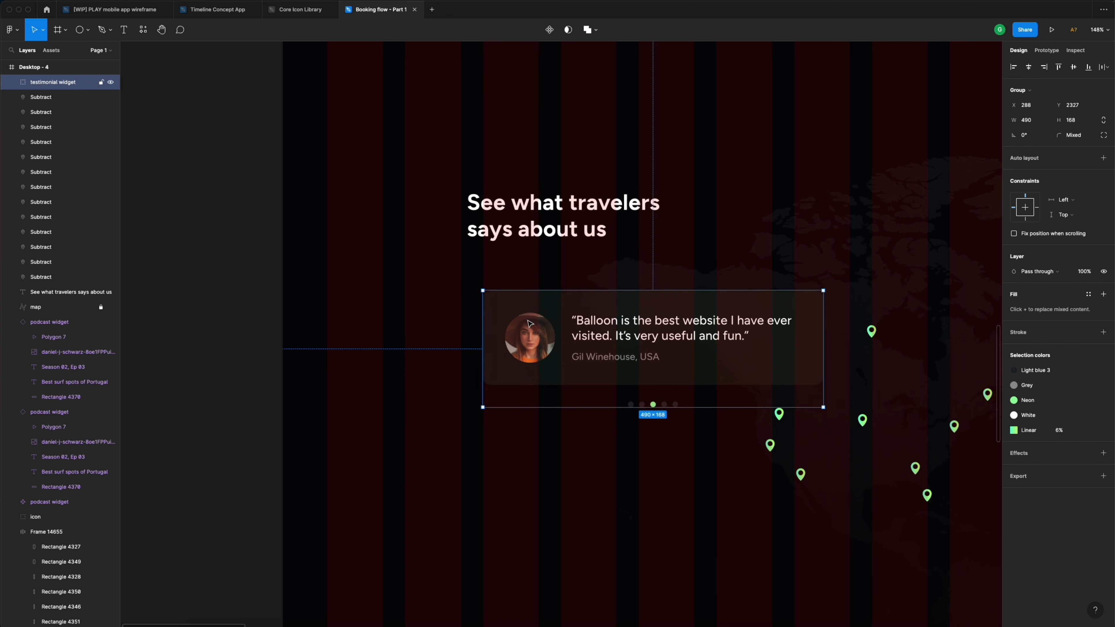
click(554, 213)
drag(513, 221, 528, 221)
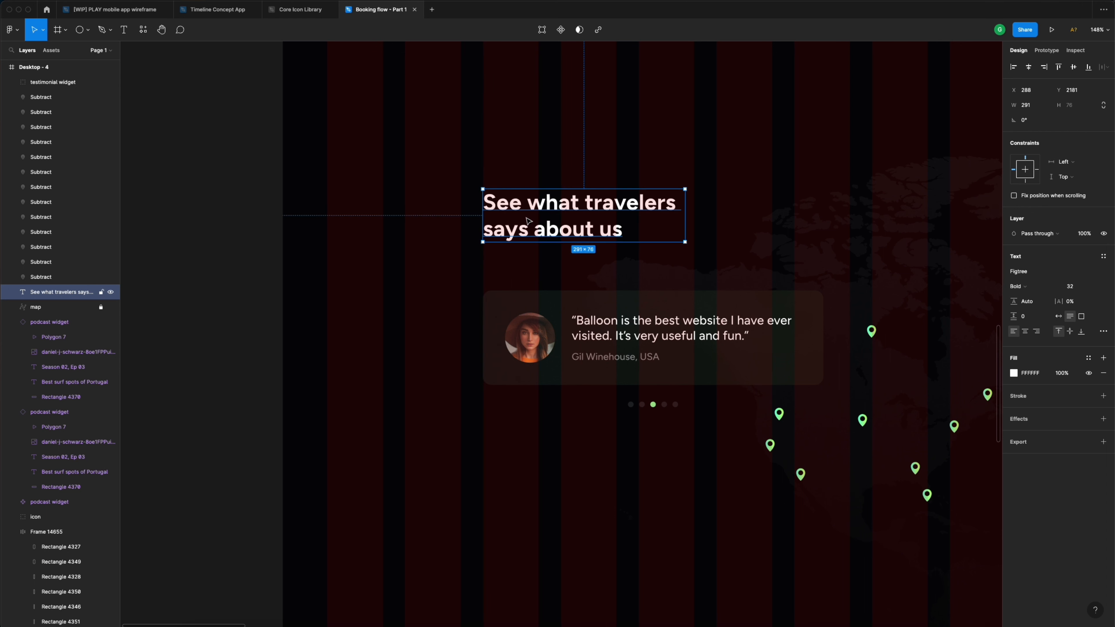
key(alt)
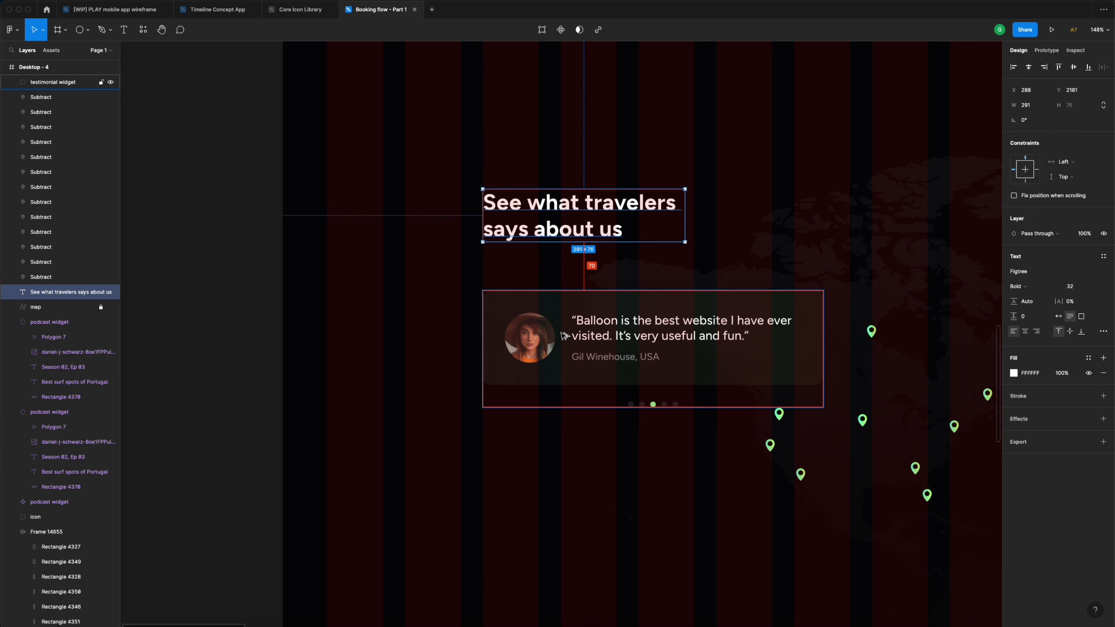
key(shift+Up)
scroll(571, 327, down, 6)
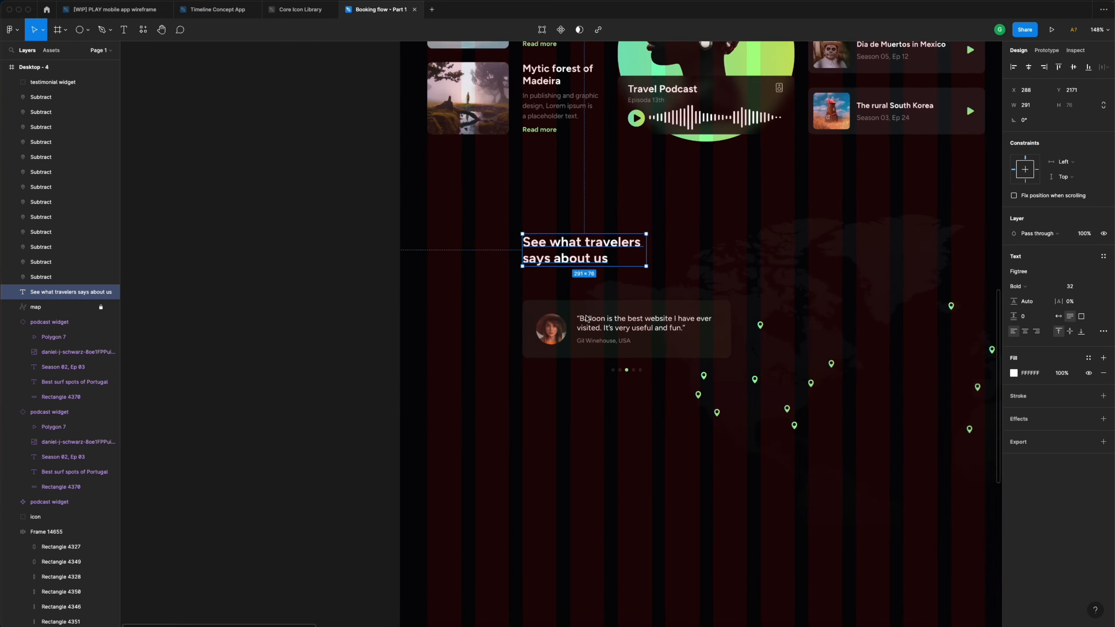
scroll(587, 319, up, 10)
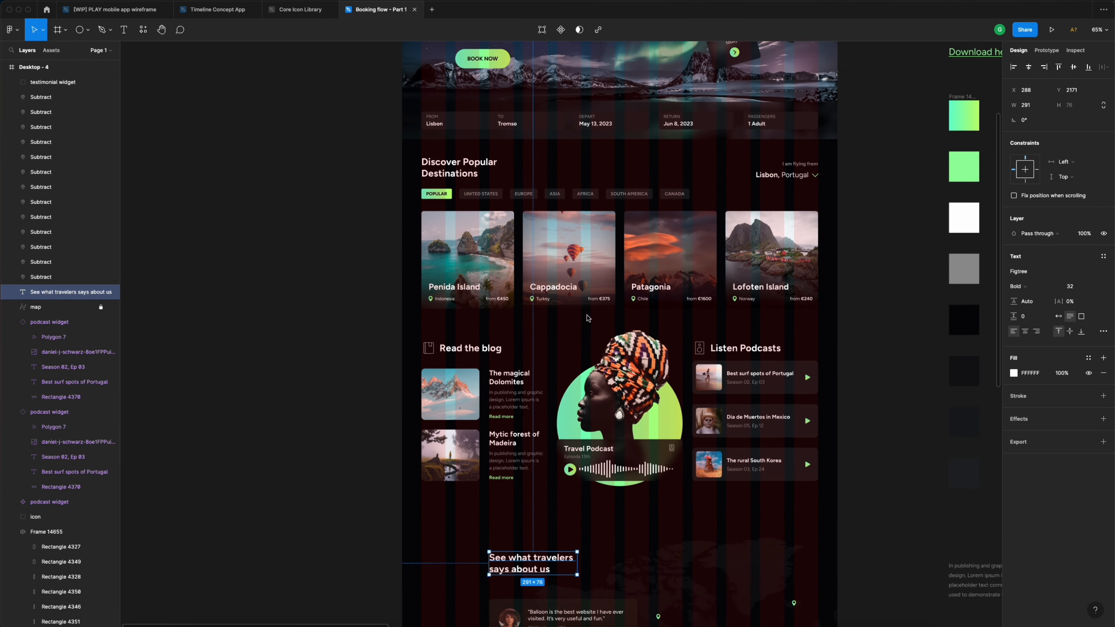
scroll(587, 317, up, 3)
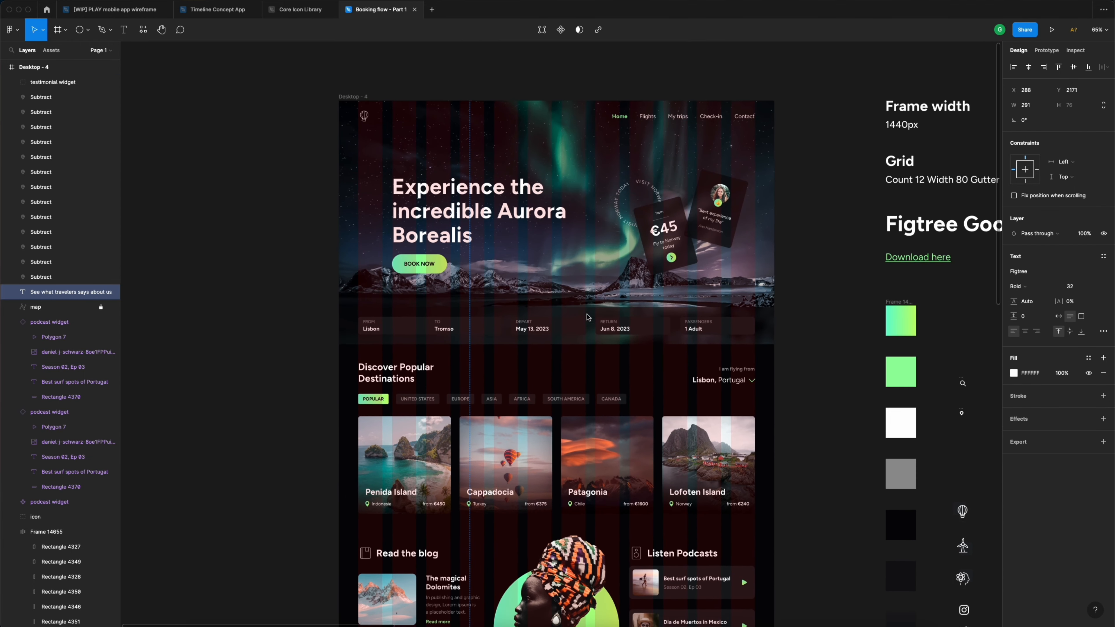
click(358, 97)
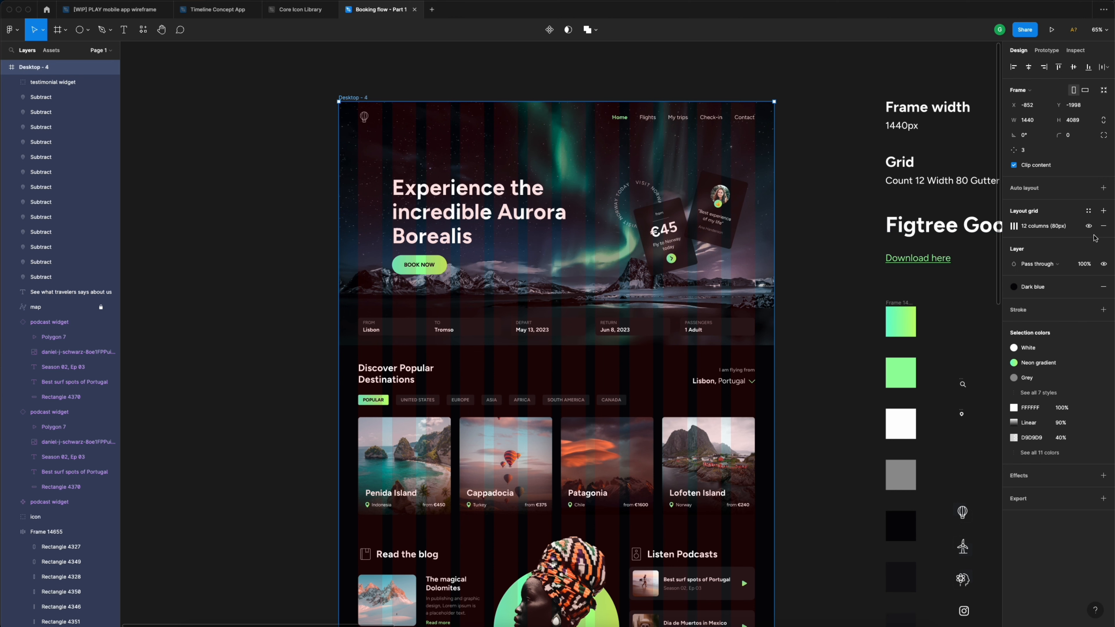
click(1089, 226)
click(813, 231)
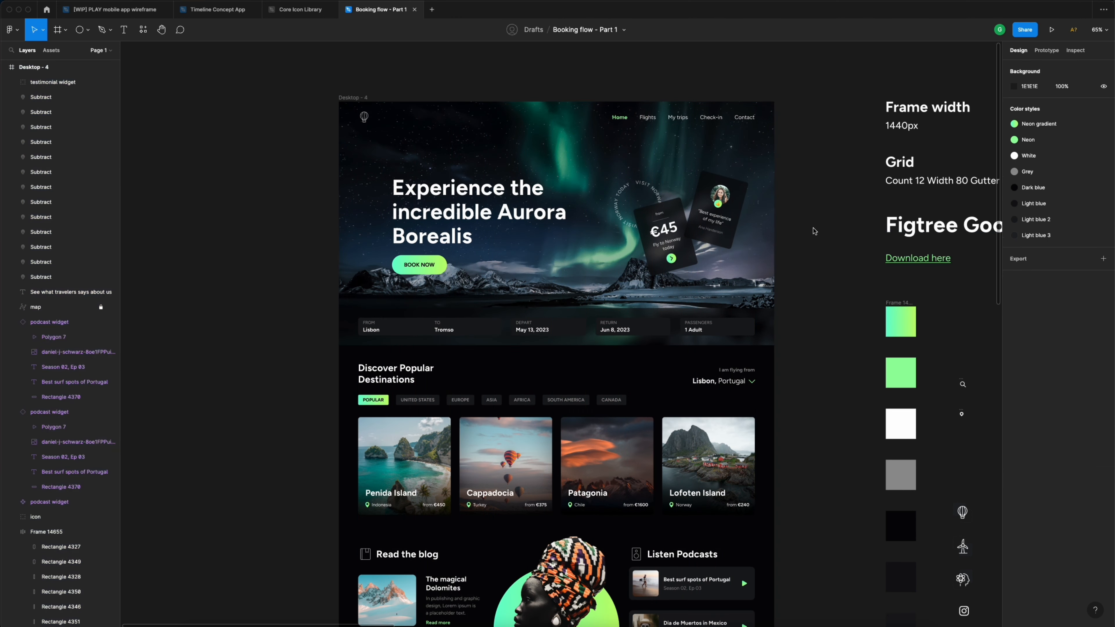
scroll(813, 230, down, 10)
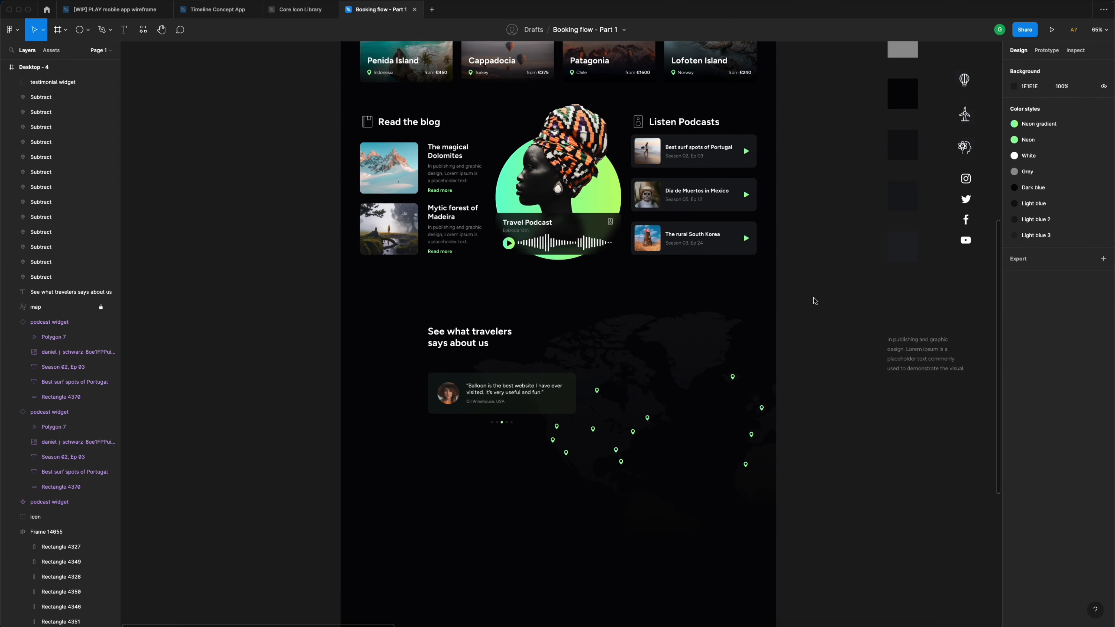
scroll(812, 301, down, 4)
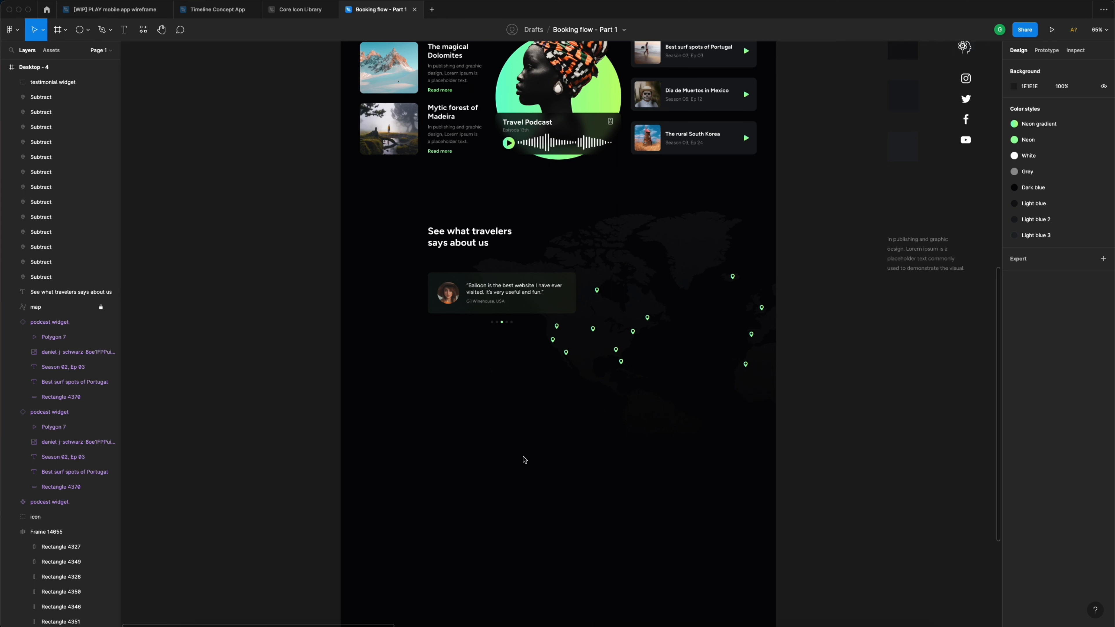
ctrl+scroll(487, 453, up, 5)
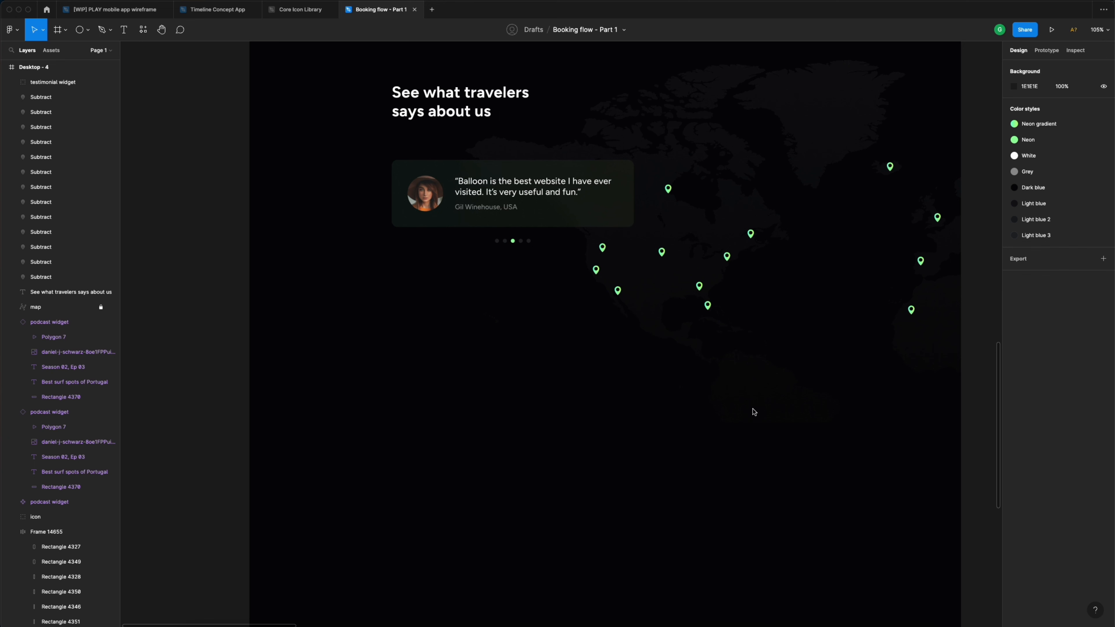
ctrl+scroll(724, 418, down, 7)
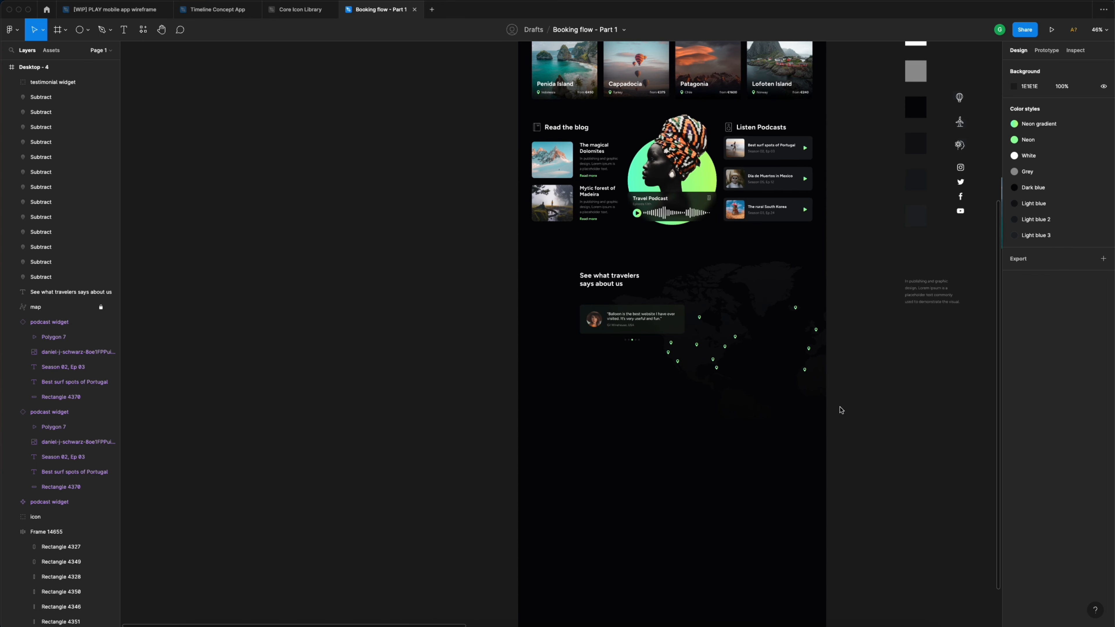
scroll(836, 411, up, 3)
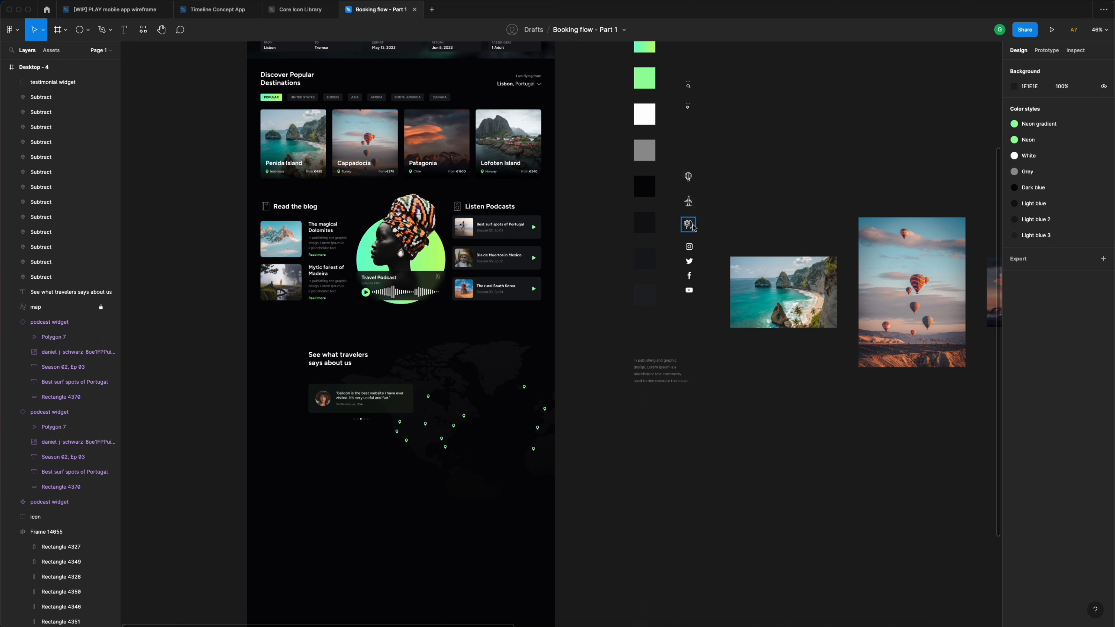
- Spread the wind turbine, atom and balloon icons apart below the testimonial map
drag(672, 155, 336, 486)
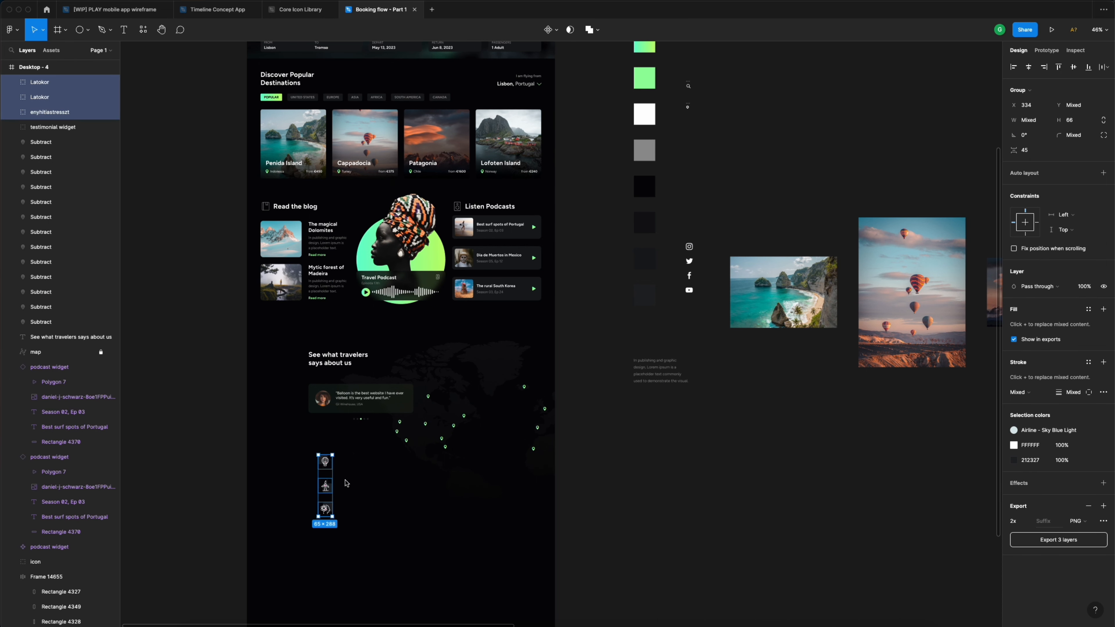
scroll(344, 481, down, 4)
click(421, 358)
scroll(421, 358, up, 5)
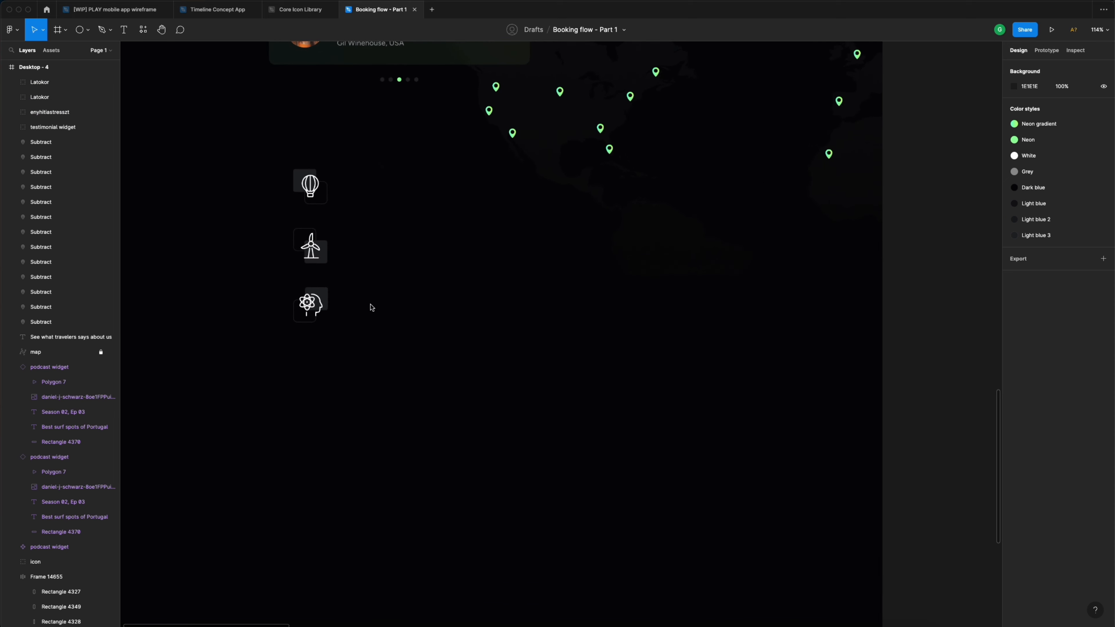
drag(321, 254, 238, 253)
drag(313, 307, 582, 264)
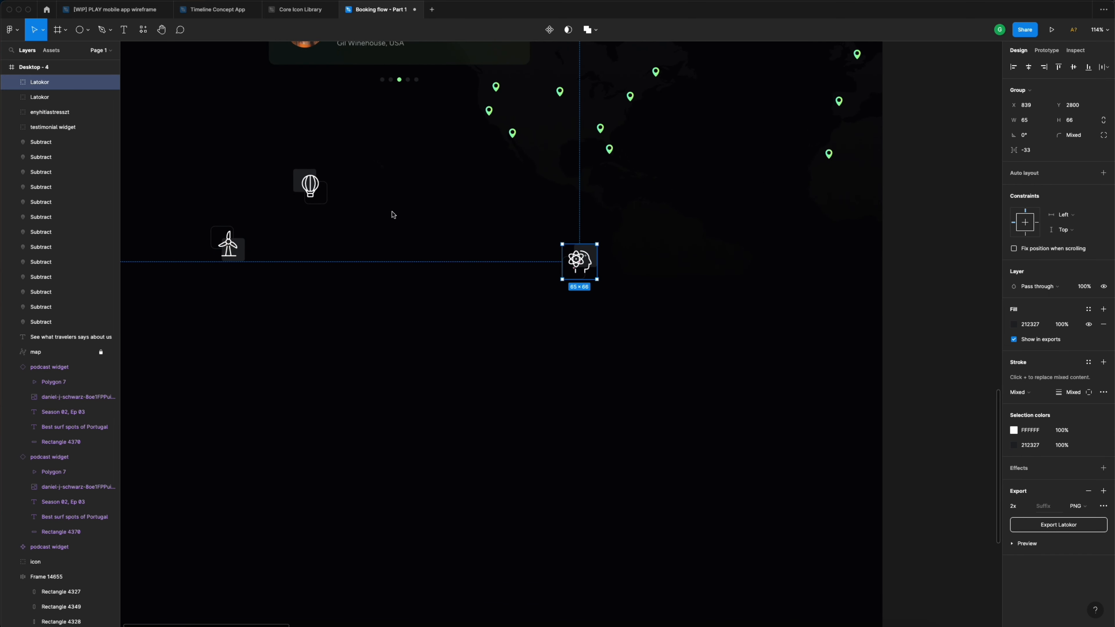
drag(305, 188, 723, 283)
scroll(553, 267, left, 5)
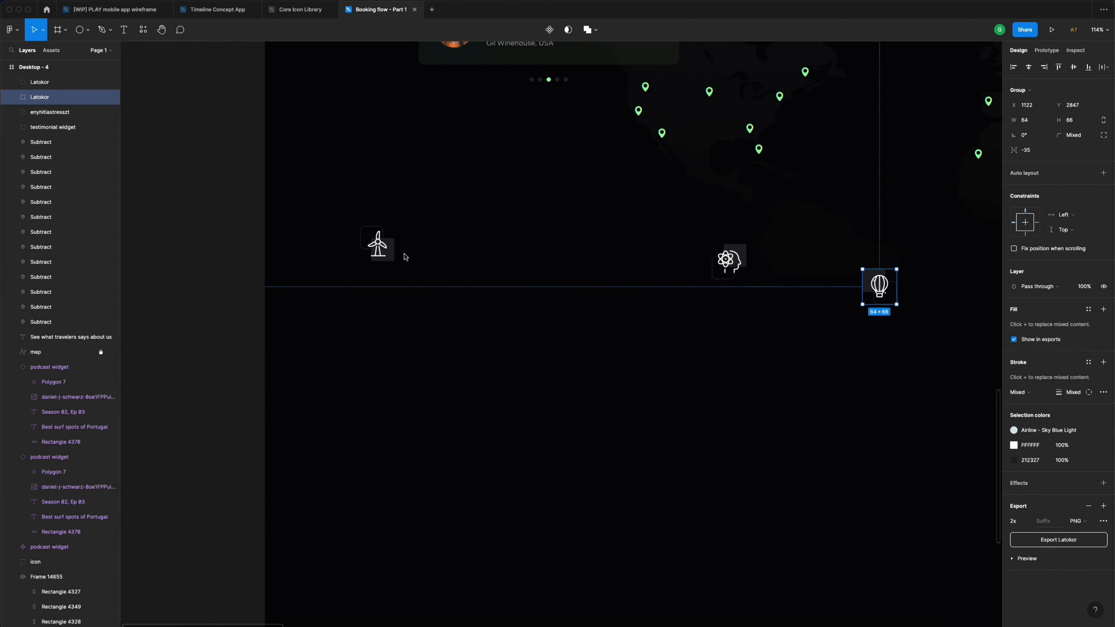
drag(403, 252, 421, 258)
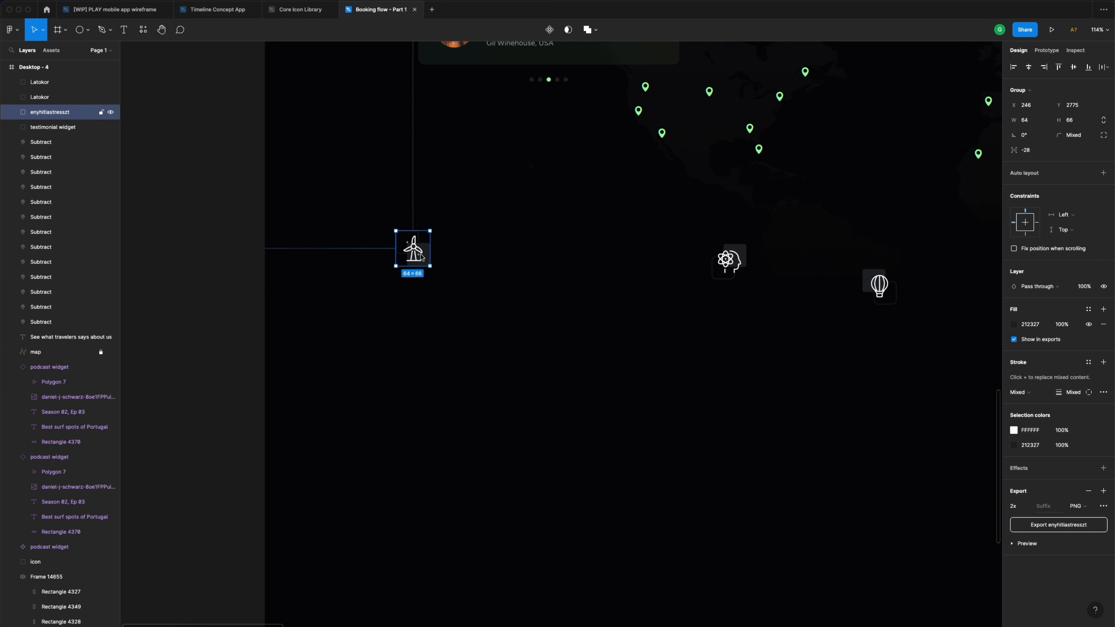
click(454, 267)
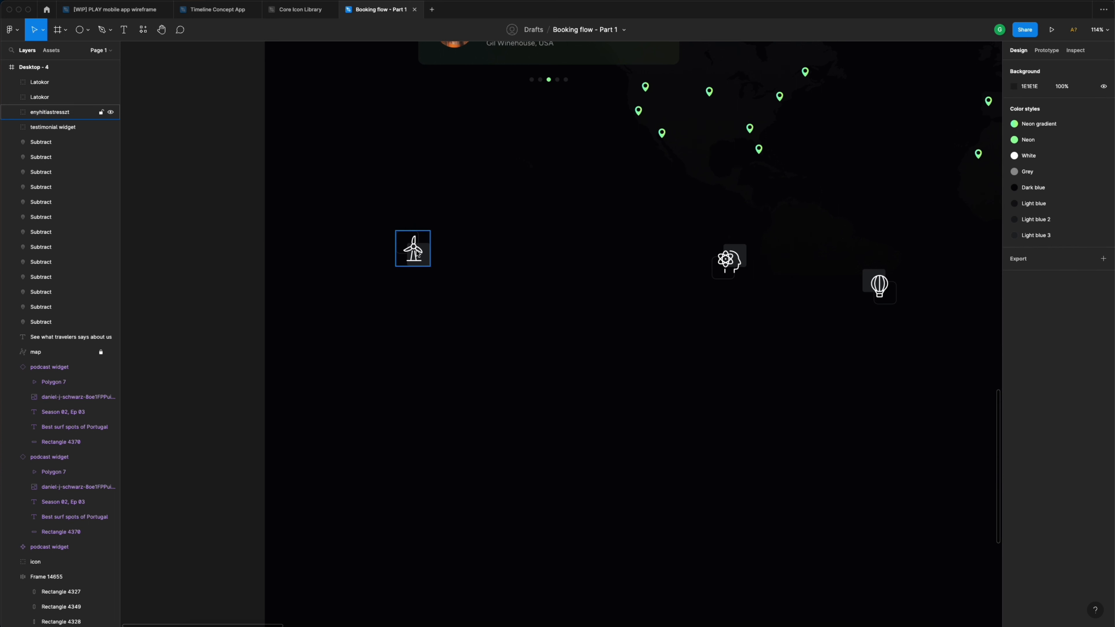
- Recolour the wind turbine's white lines with the Neon gradient style
click(418, 253)
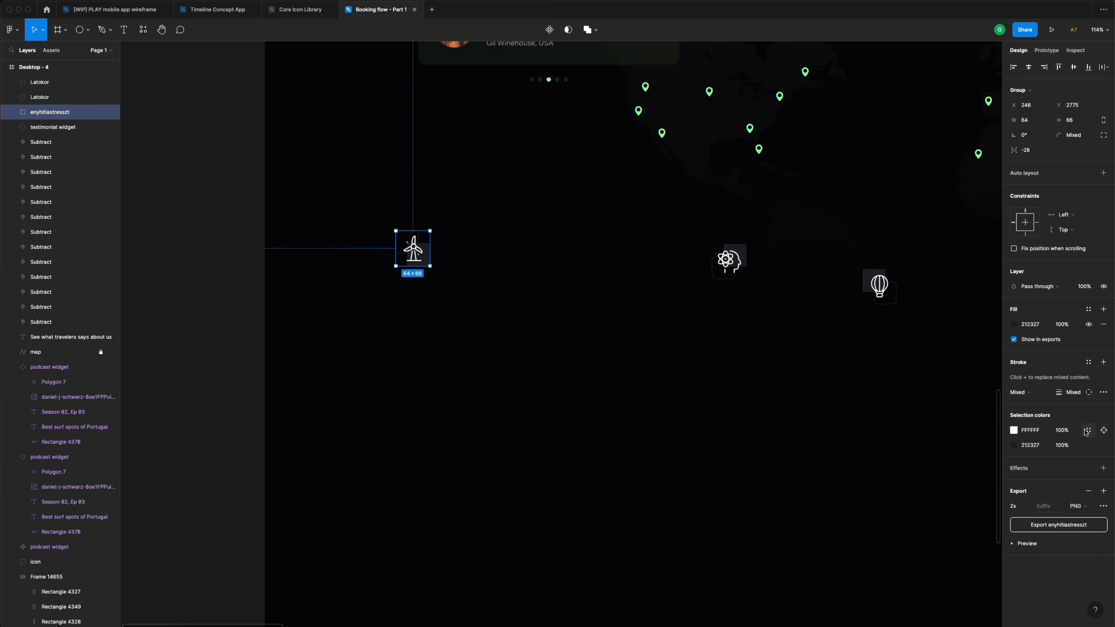
click(1087, 430)
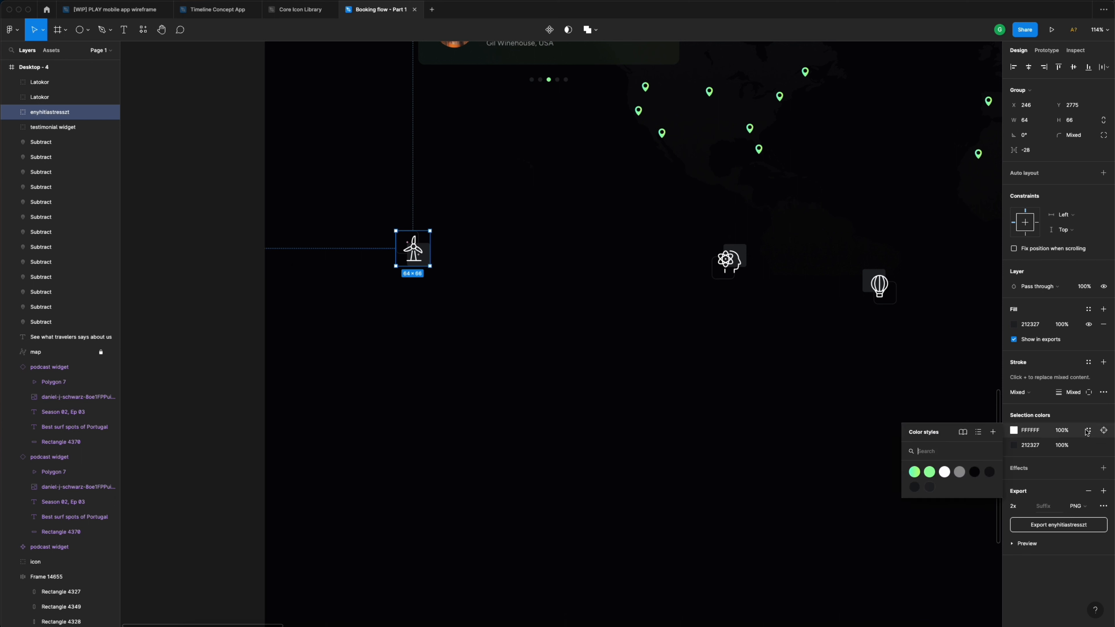
click(914, 472)
click(475, 233)
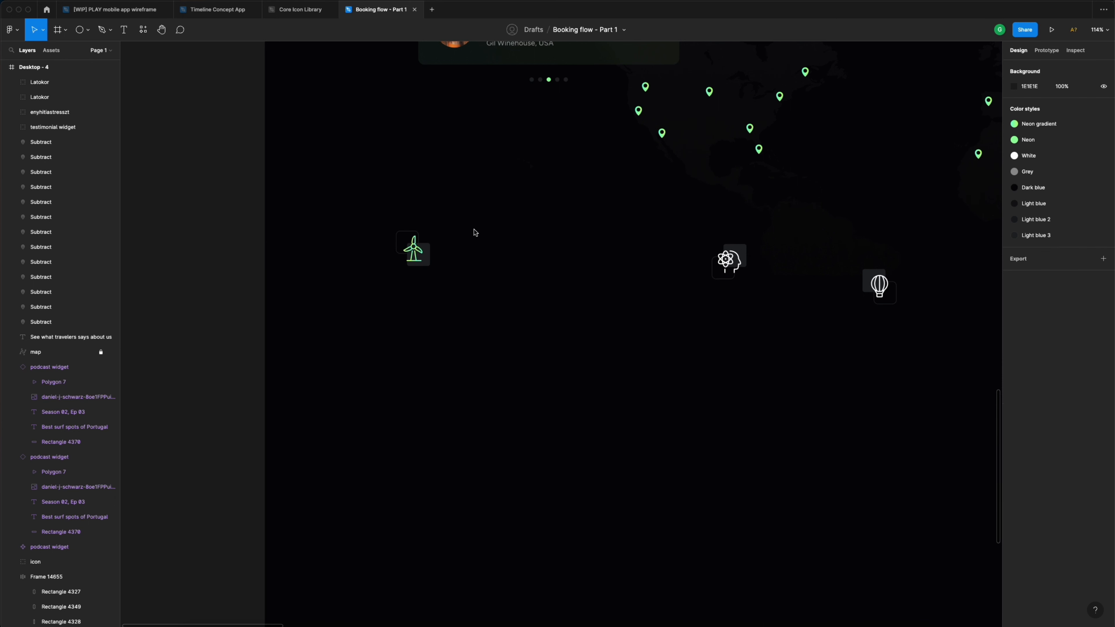
- Add the heading 'Our airline flies greener' beside the turbine, narrowed so 'greener' wraps
key(t)
click(461, 257)
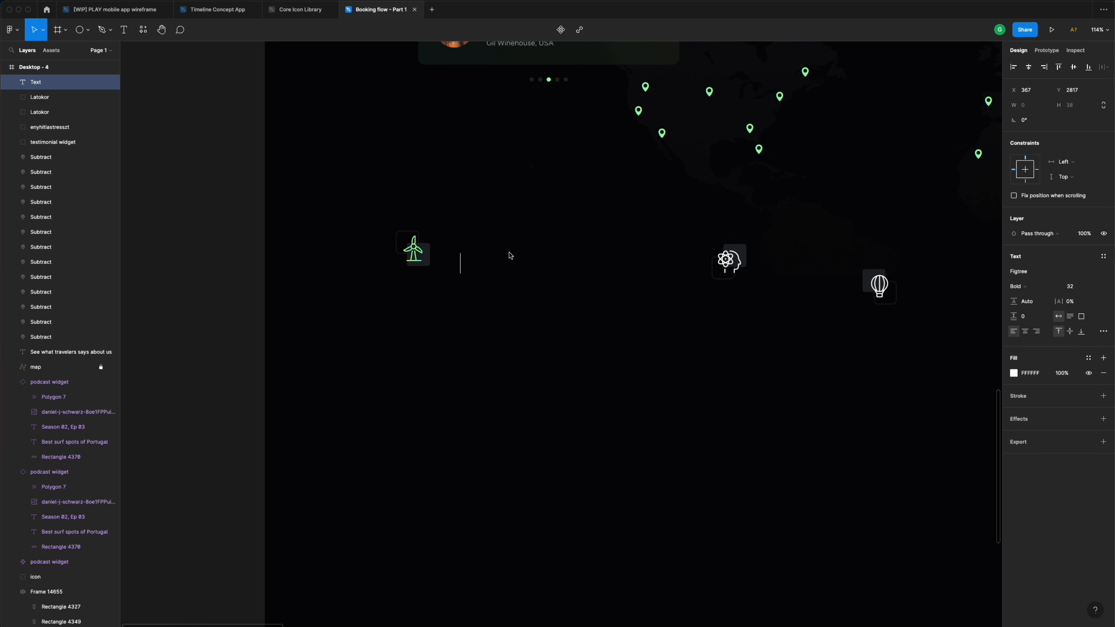
text(Our airline)
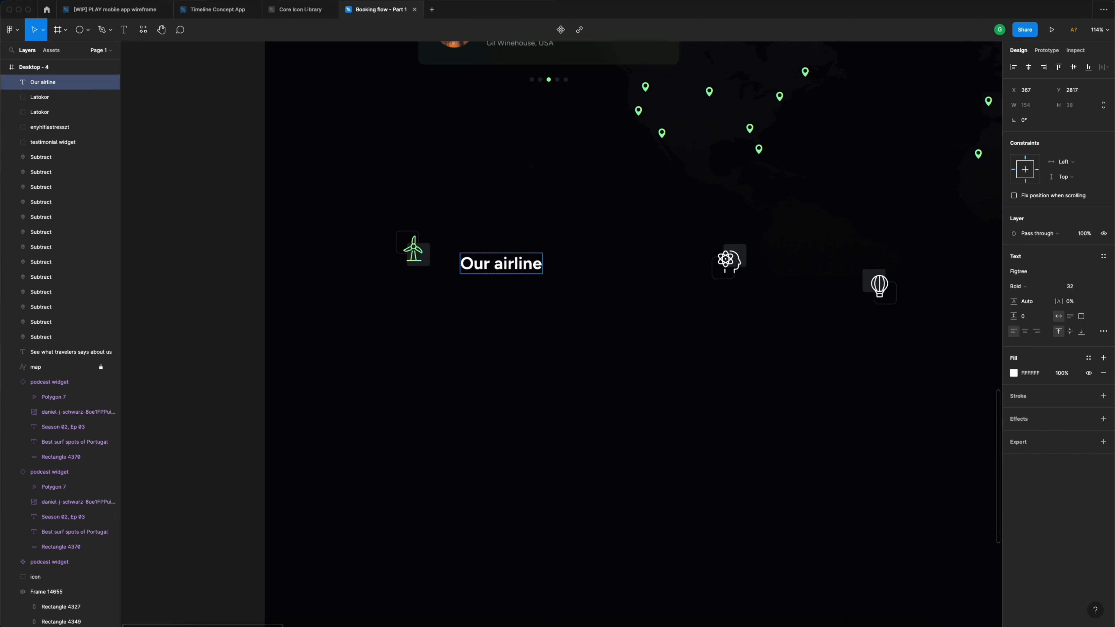
text( flies gree)
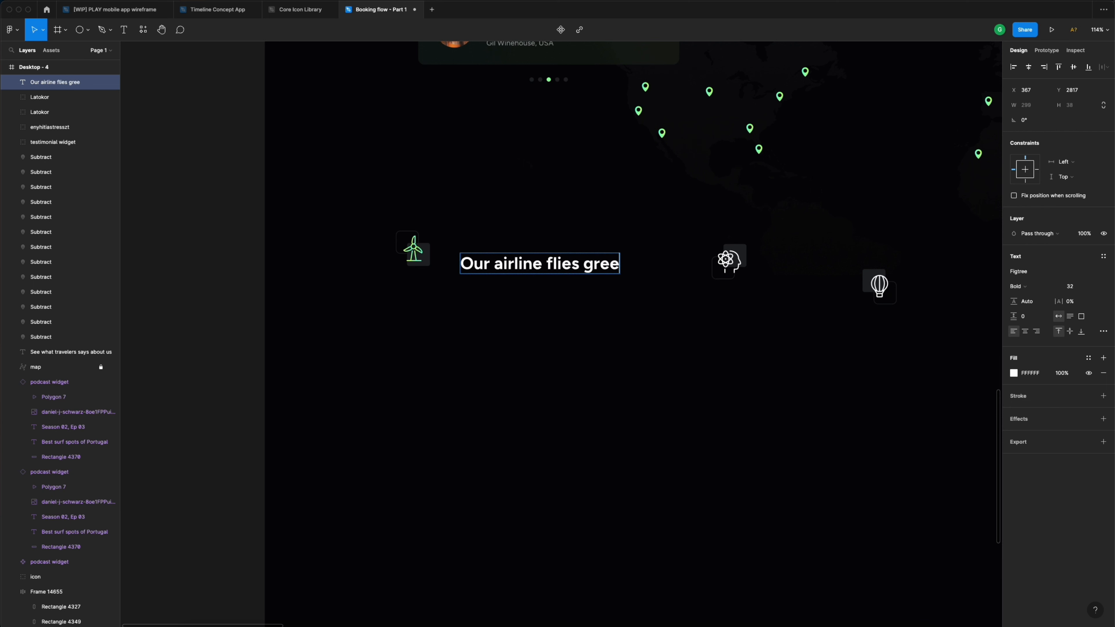
text(ner)
key(Escape)
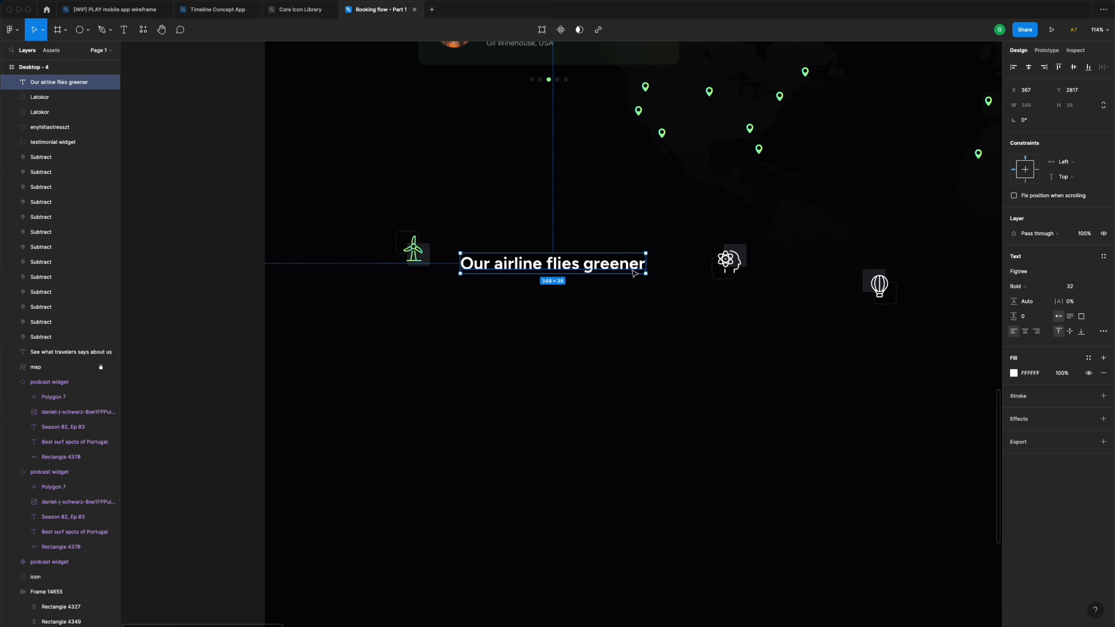
drag(646, 264, 607, 263)
- Level the heading with the turbine icon, leaving a 24 px gap
drag(506, 266, 506, 240)
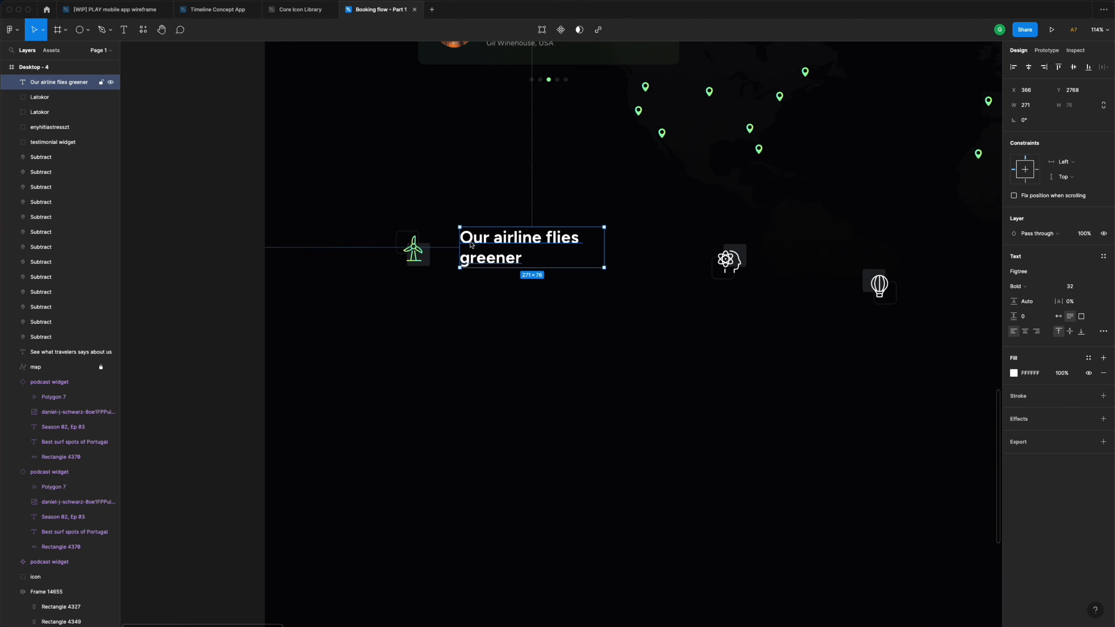
key(shift+Left)
key(shift+Left)
key(shift+Left)
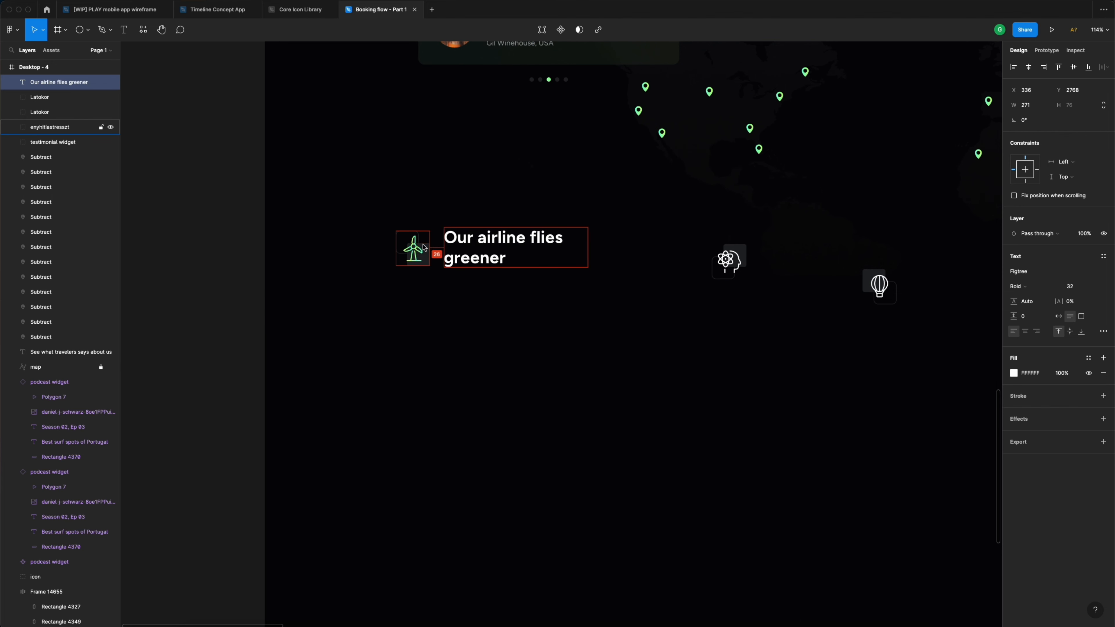
key(Left)
key(Left)
key(Left)
key(Right)
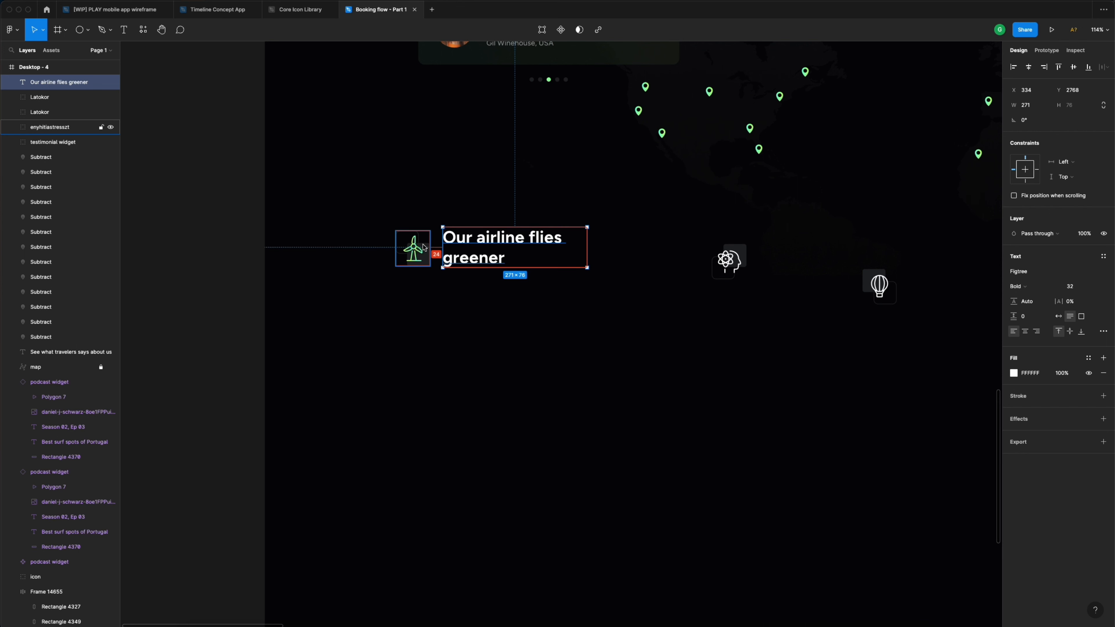
click(518, 316)
scroll(519, 316, down, 5)
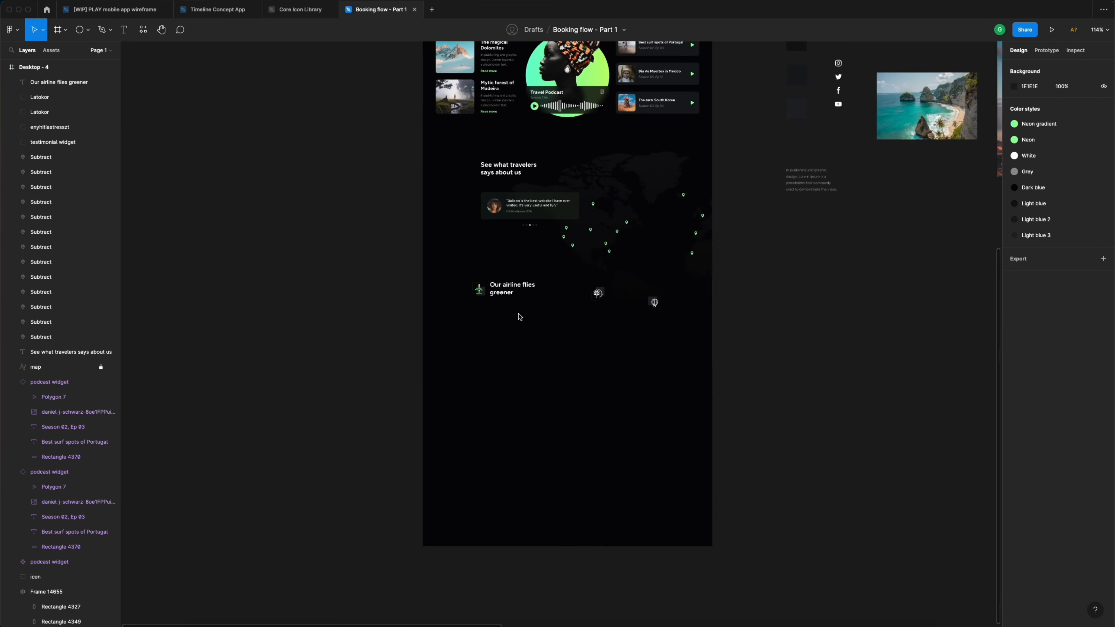
- Copy the grey placeholder paragraph under the heading, aligned with the icon, 319 px wide
click(811, 180)
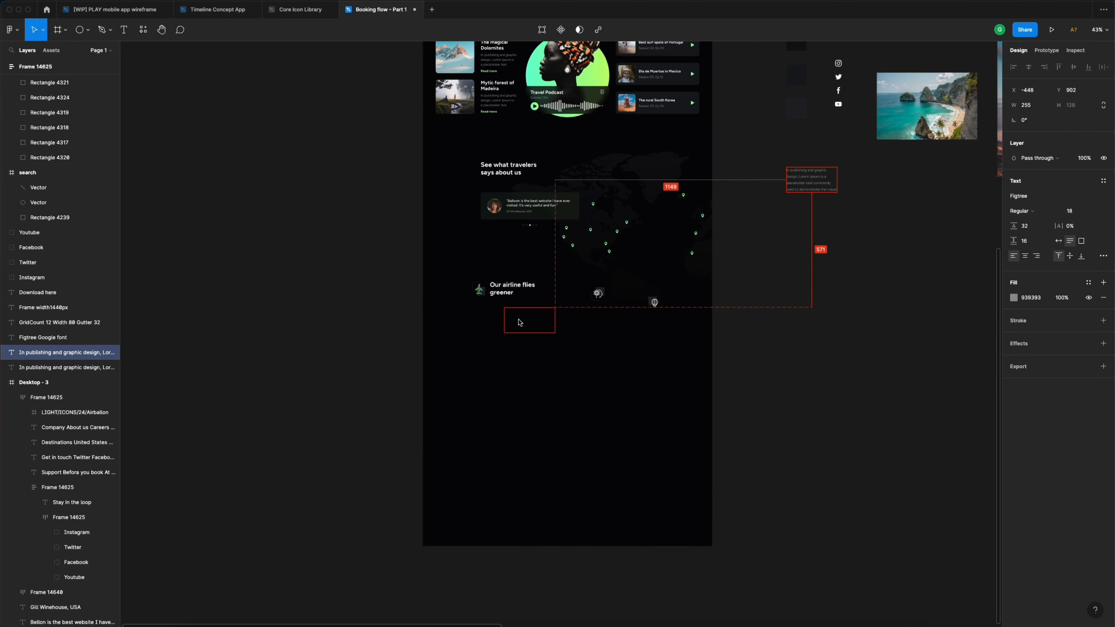
drag(518, 320, 485, 322)
scroll(484, 311, up, 5)
drag(491, 361, 507, 323)
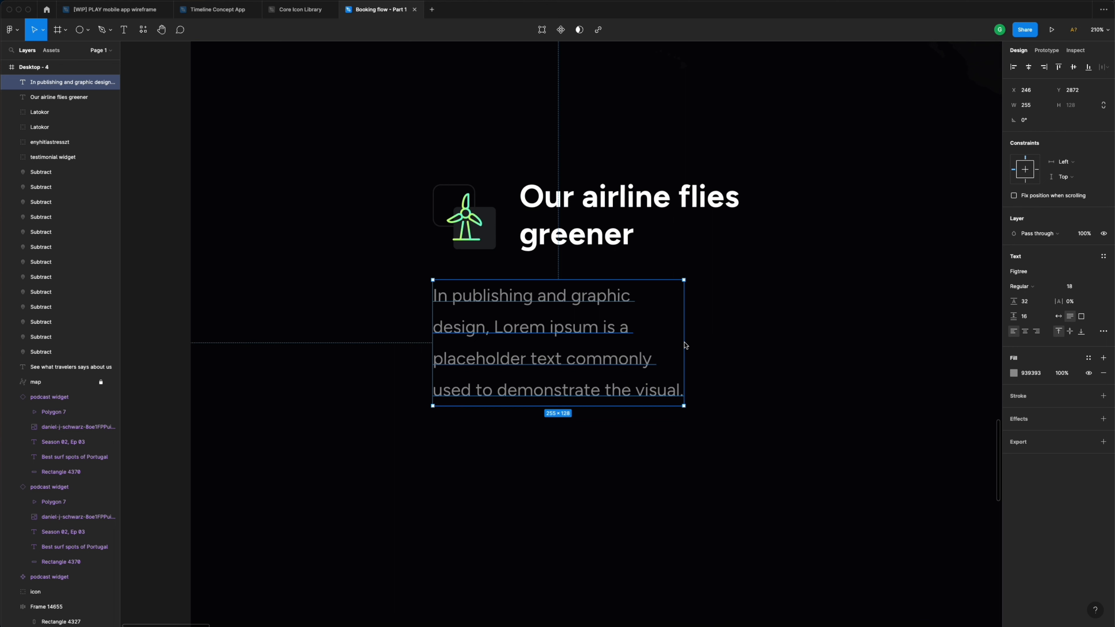
drag(685, 342, 748, 339)
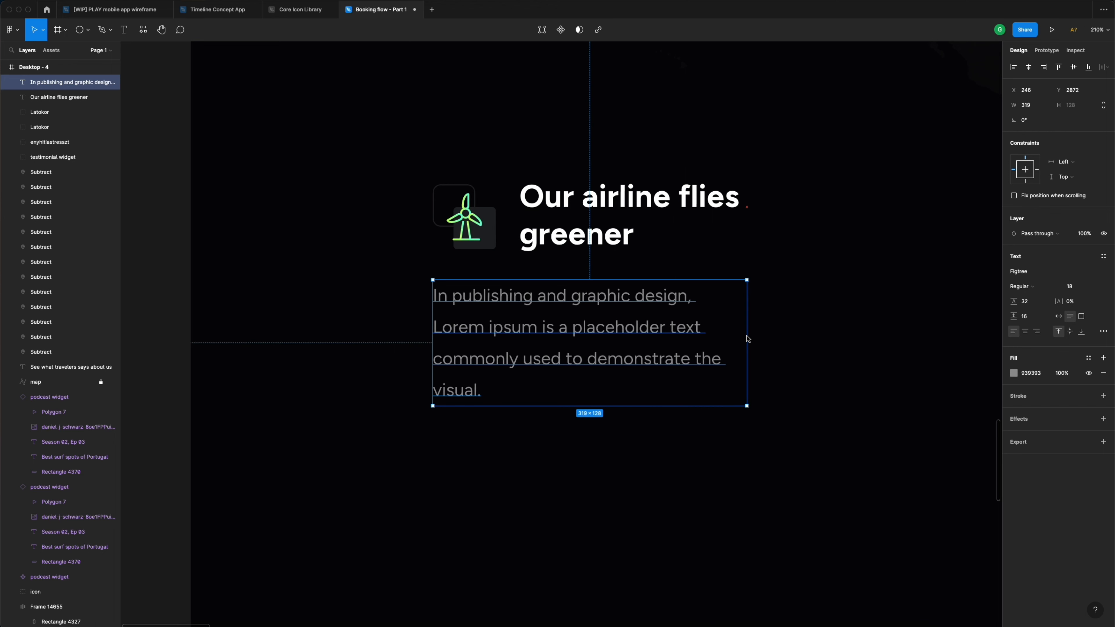
click(779, 331)
scroll(770, 328, down, 5)
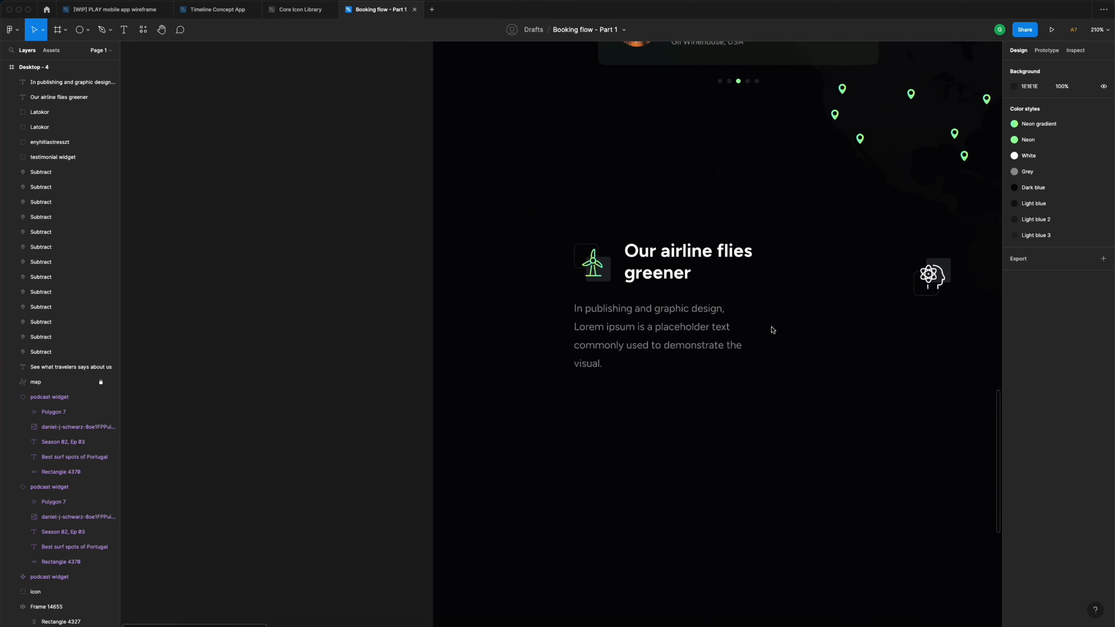
- Wrap icon and heading in auto layout, then nest that row with the paragraph
click(580, 270)
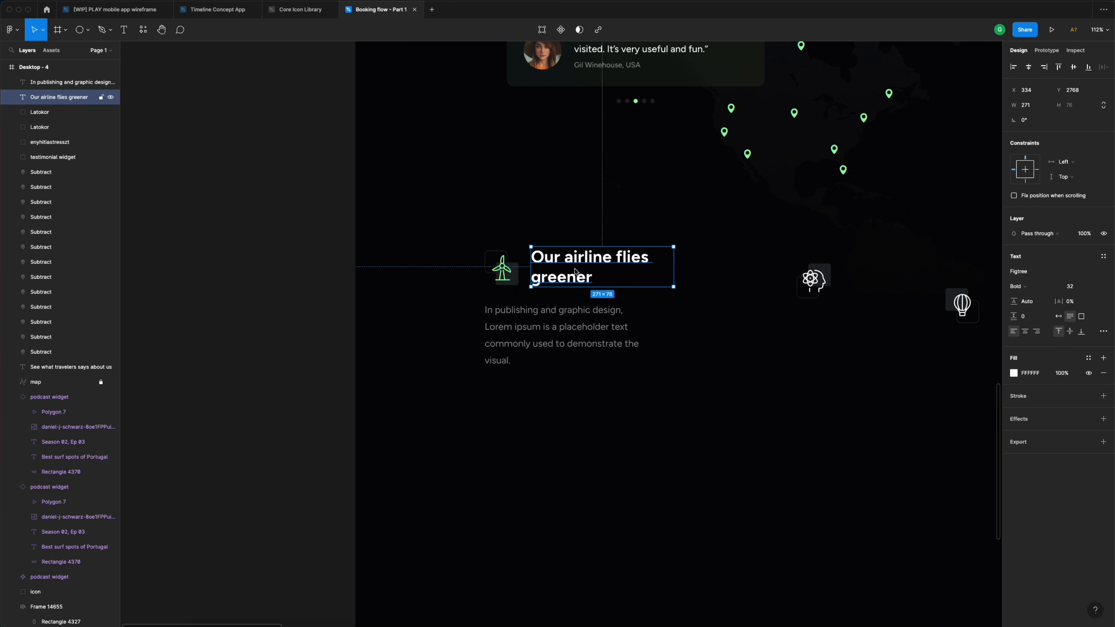
shift+click(492, 273)
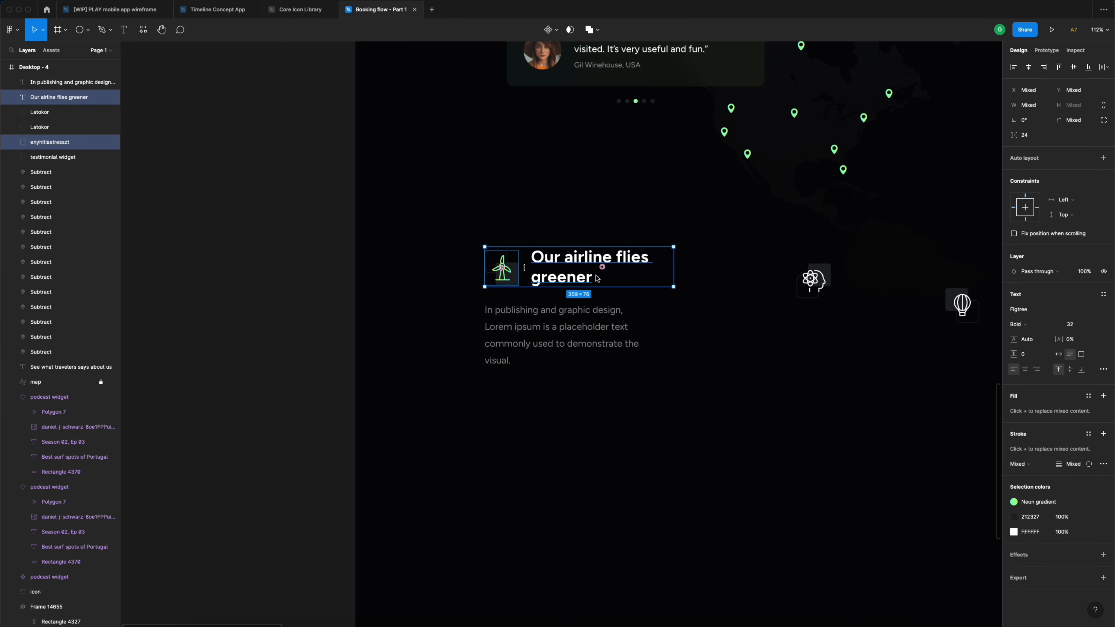
key(shift+a)
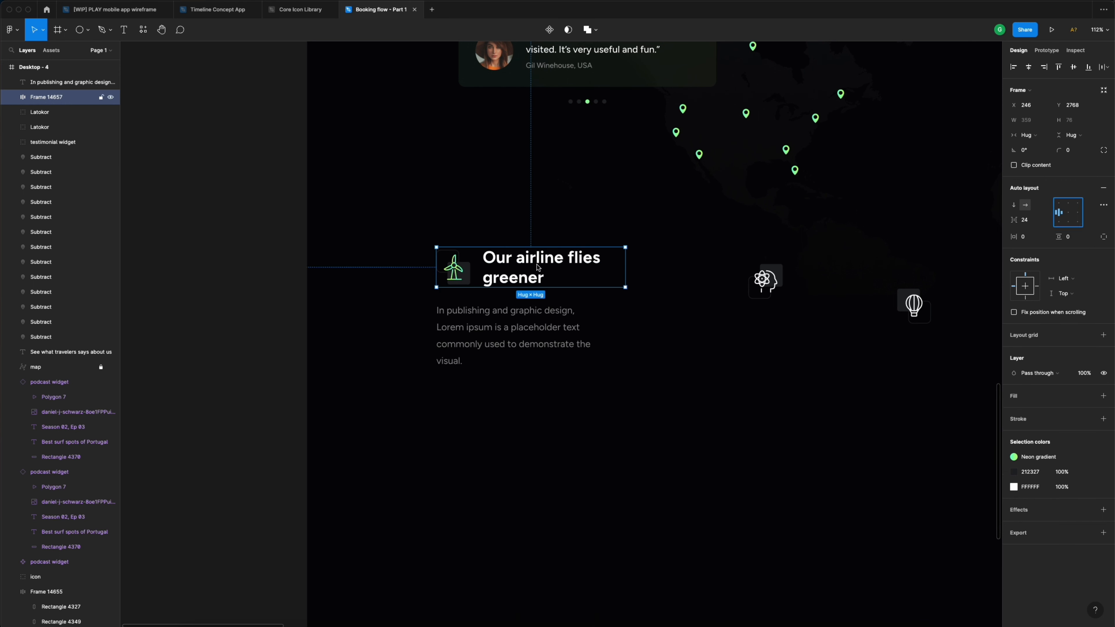
click(533, 325)
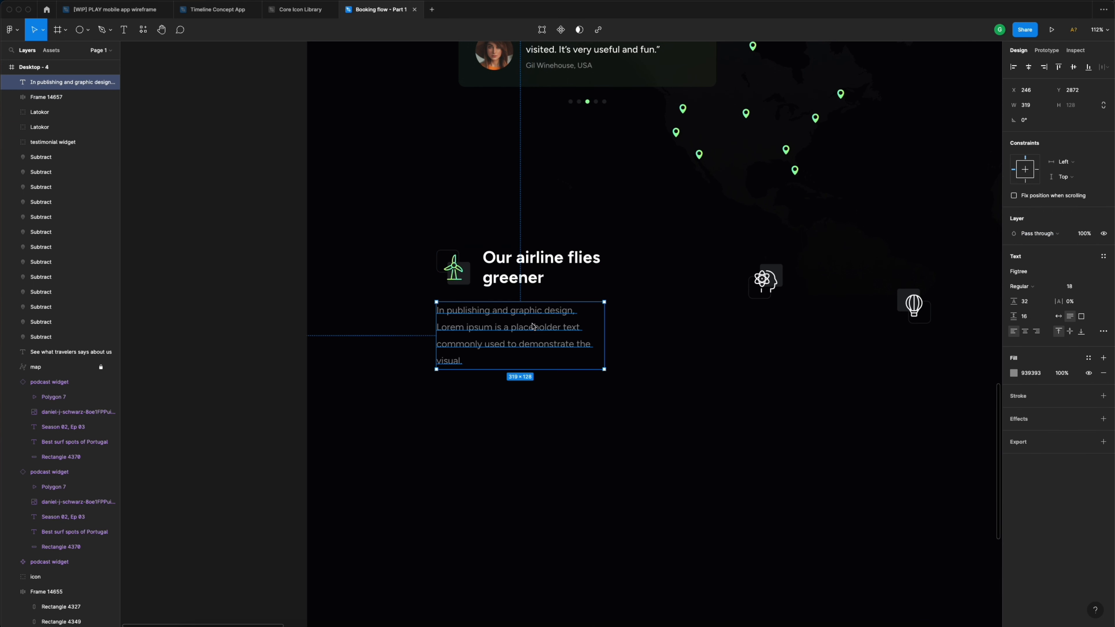
shift+click(528, 284)
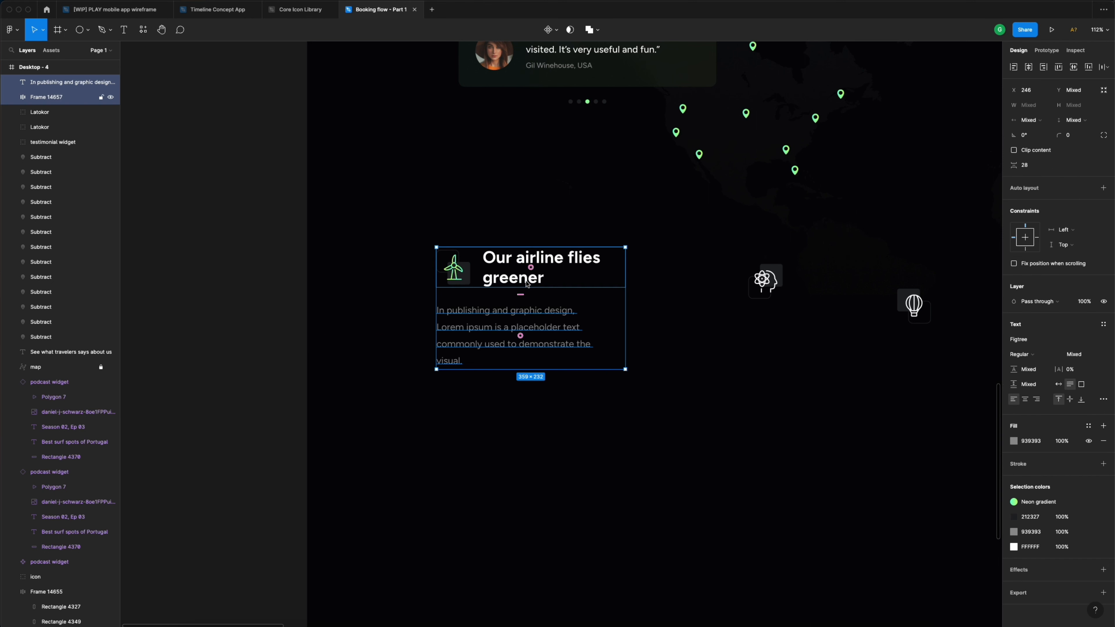
click(1105, 189)
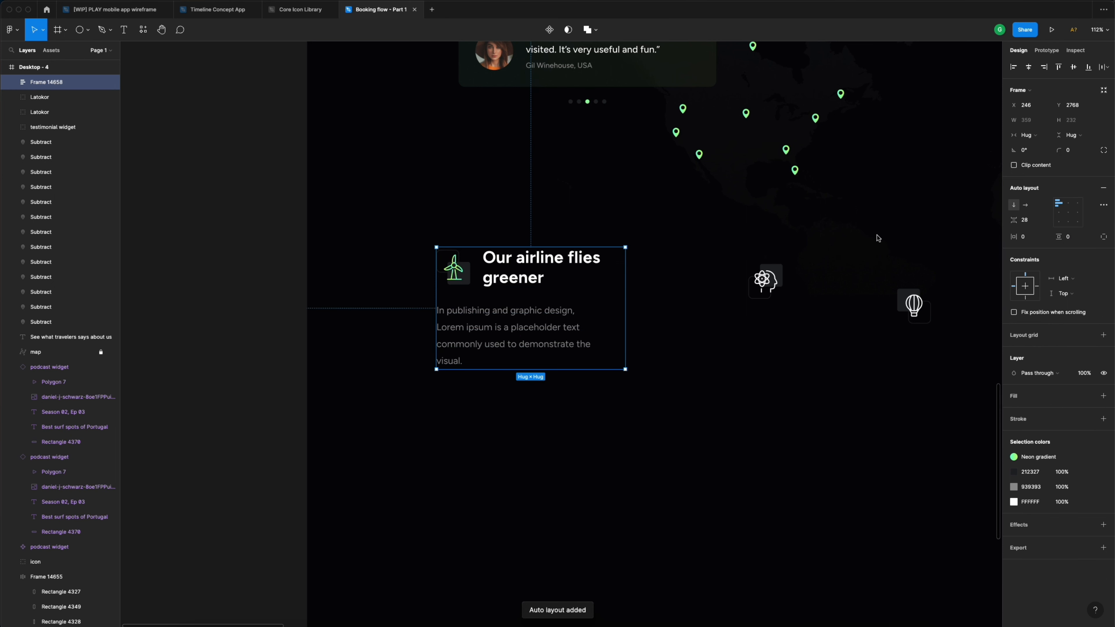
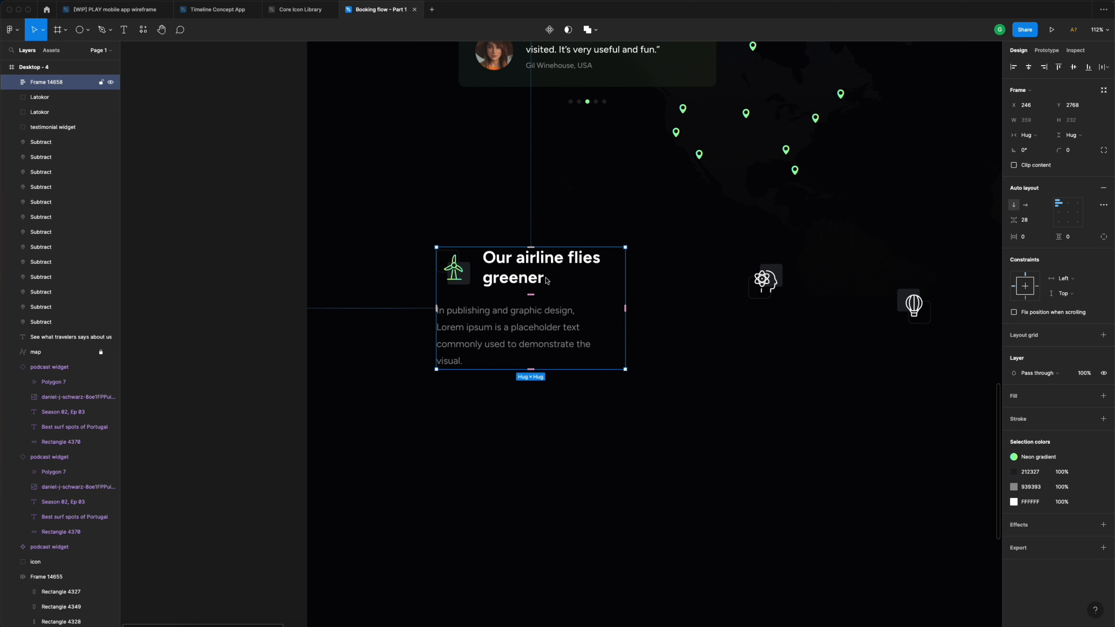
- Set the airline card's horizontal and vertical padding to 40
click(1036, 239)
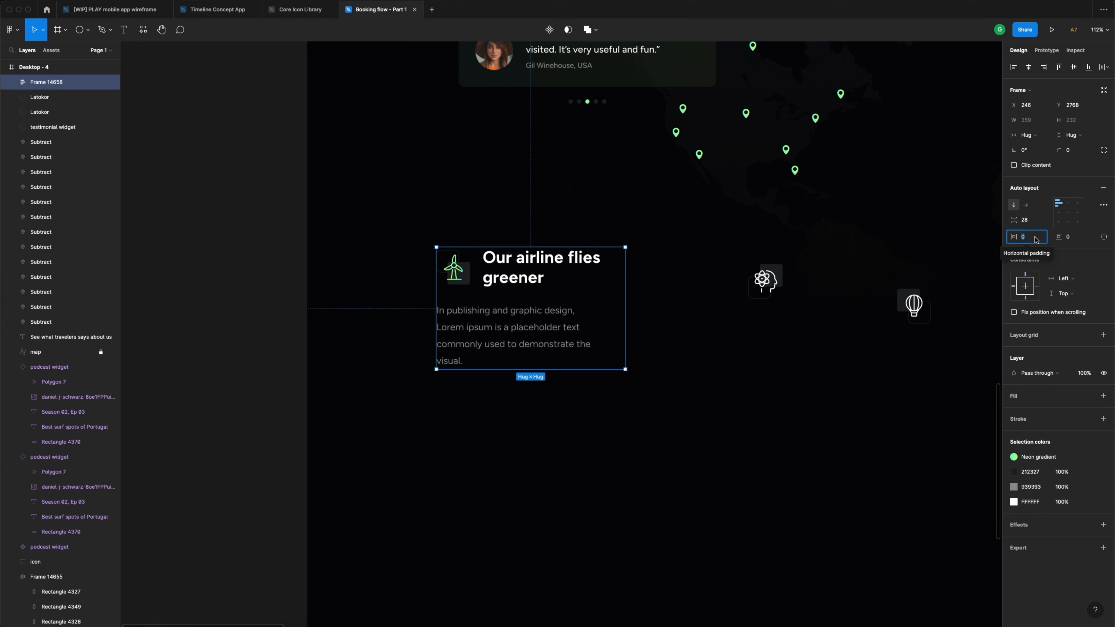
text(4)
key(Tab)
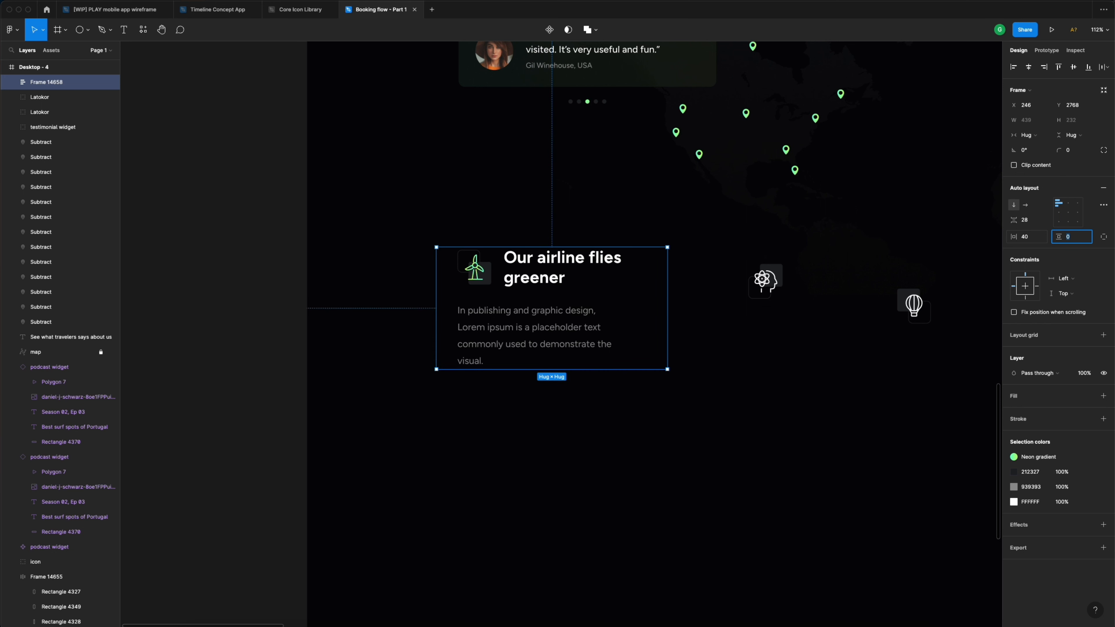
key(Return)
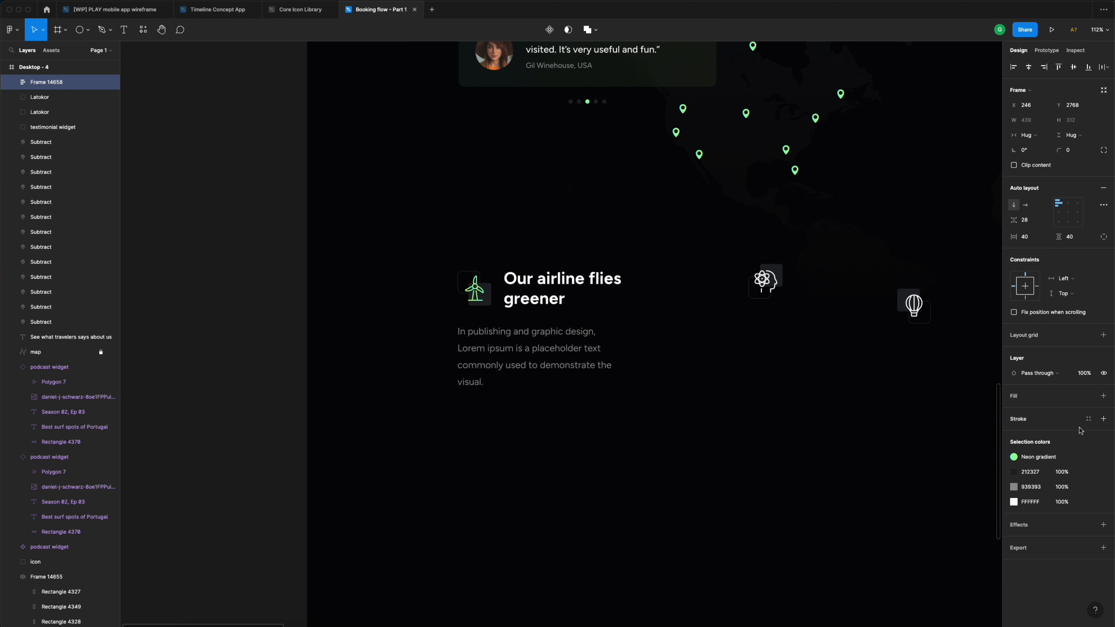
- Add a 3-thick outline to the card using the Light blue 2 colour style
click(1089, 418)
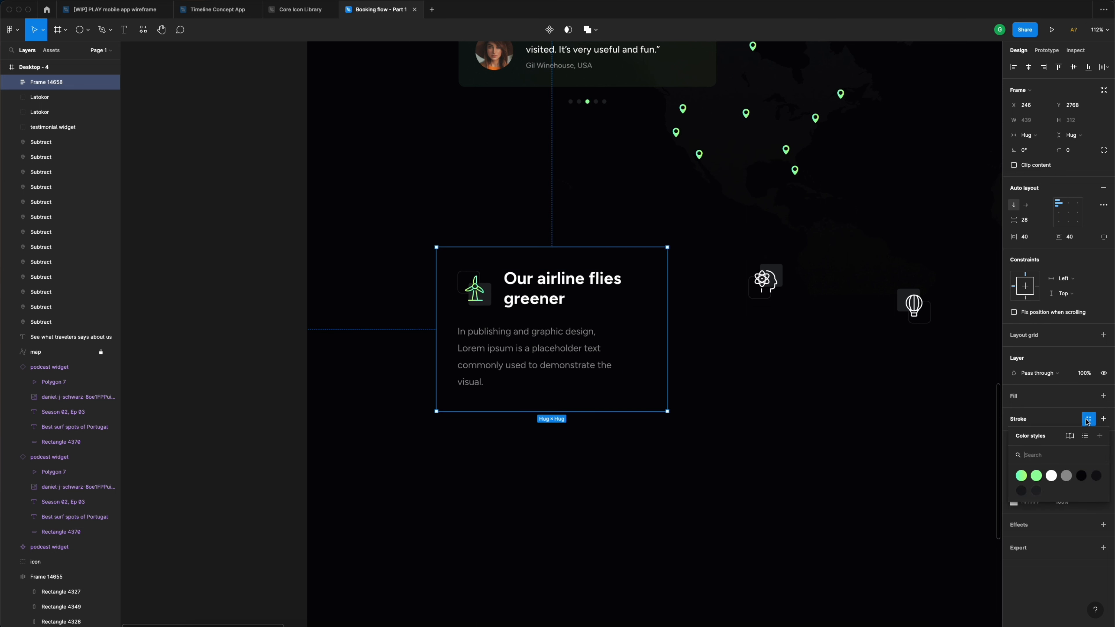
click(1037, 490)
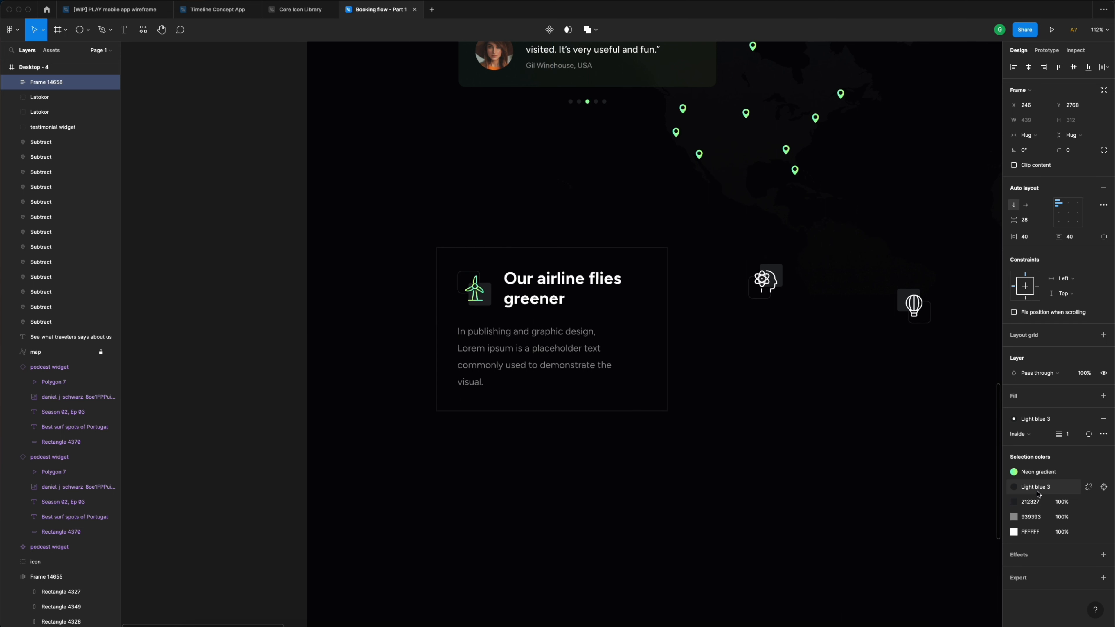
click(1062, 421)
click(1022, 492)
click(1075, 437)
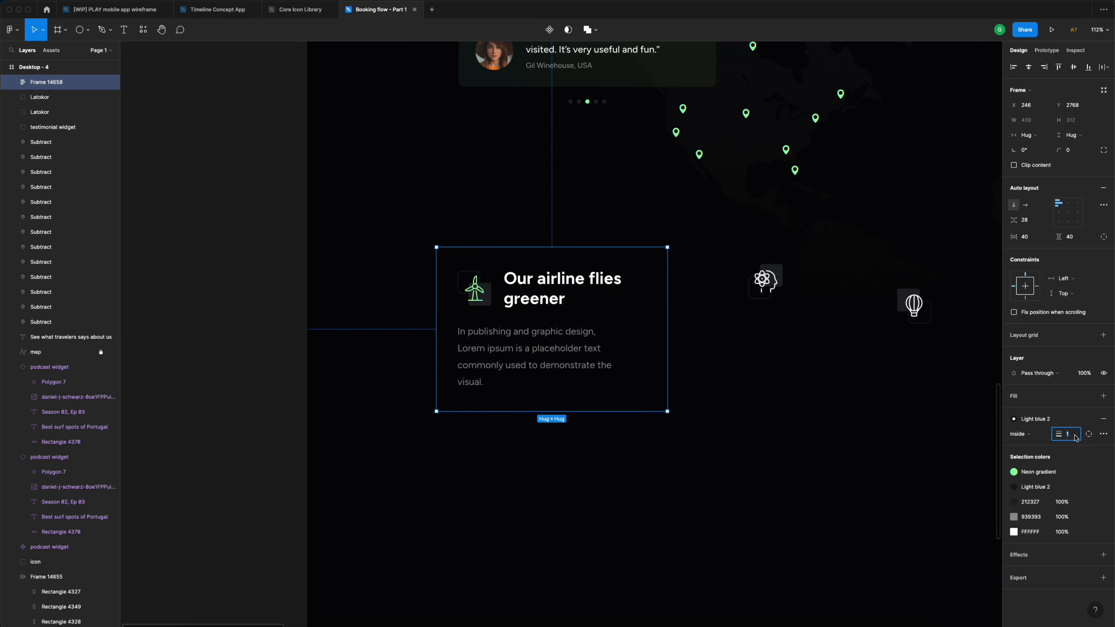
text(3)
- Round the card's corners to a radius of 12
click(1074, 150)
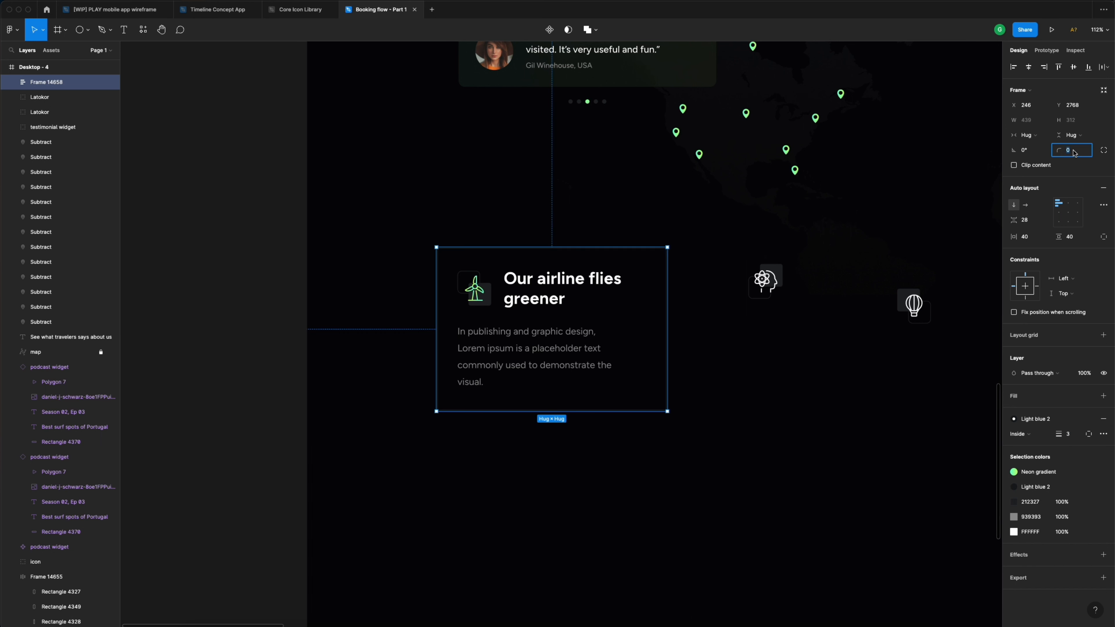
text(12)
key(Return)
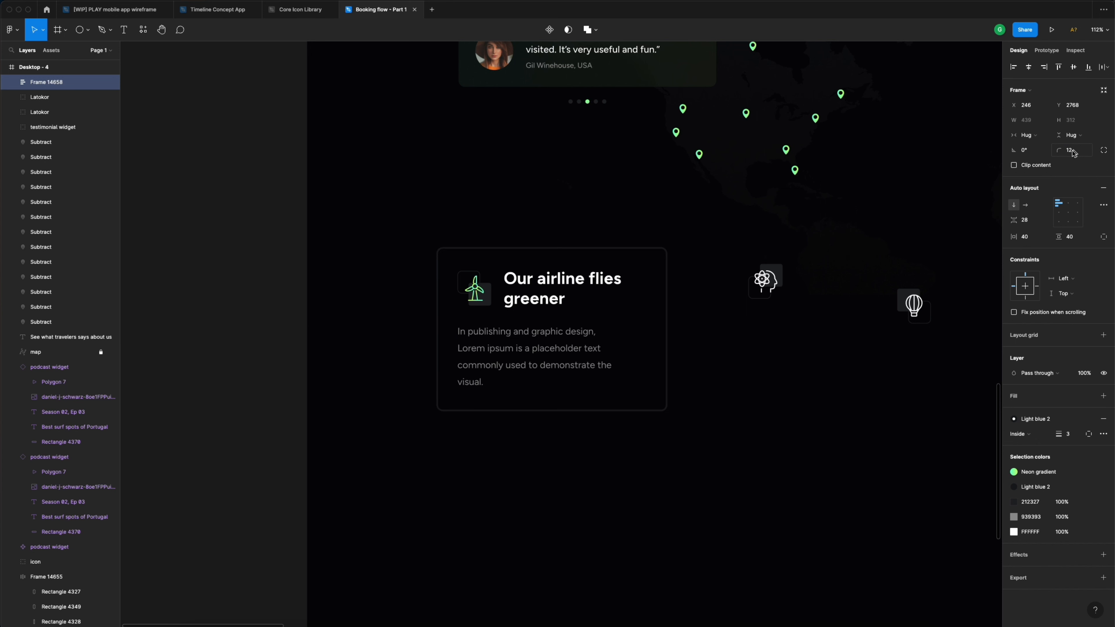
click(738, 332)
scroll(742, 333, right, 5)
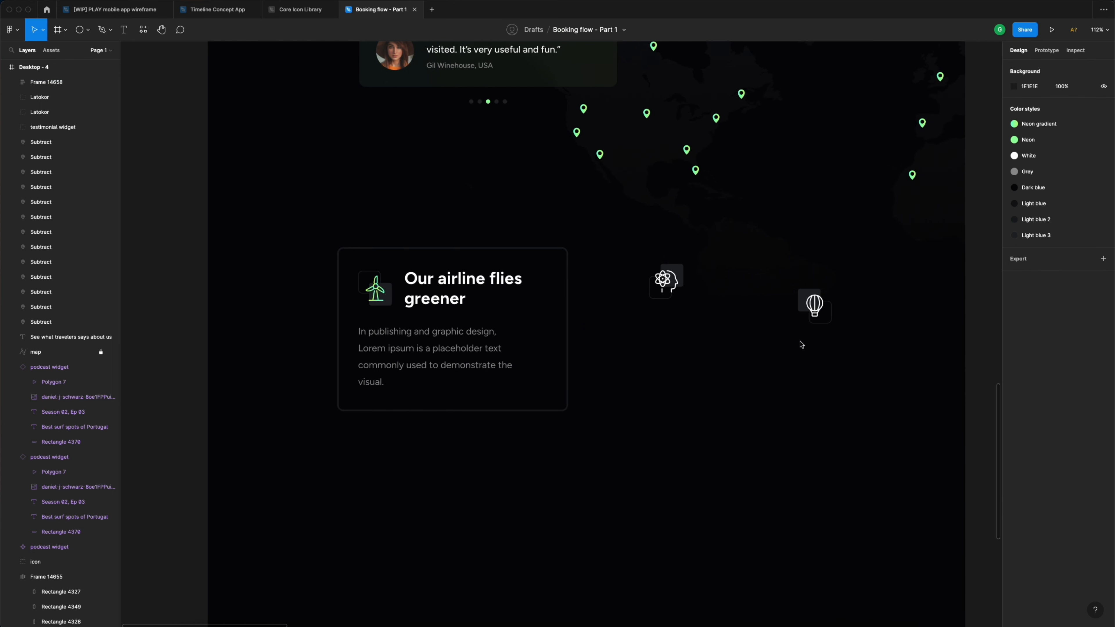
- Move the balloon and atom icons aside and shift the airline card lower left
drag(813, 310, 883, 257)
drag(684, 293, 907, 322)
click(449, 293)
drag(448, 293, 412, 376)
- Set the card's body text to Fill container, then Alt-drag a duplicate card rightward
click(435, 445)
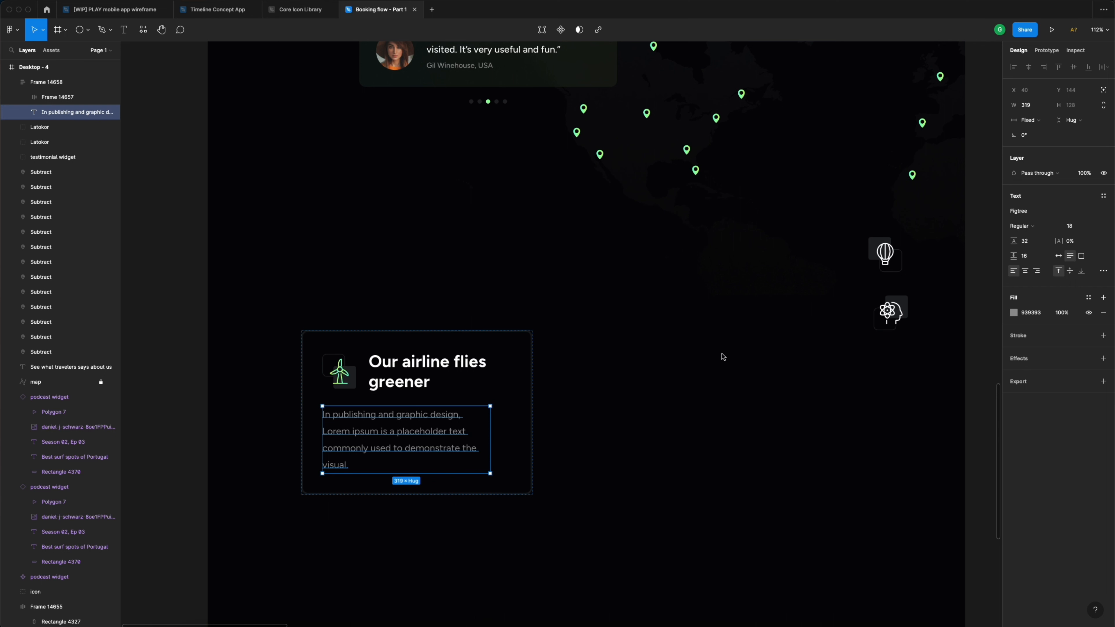
click(1040, 124)
click(1043, 143)
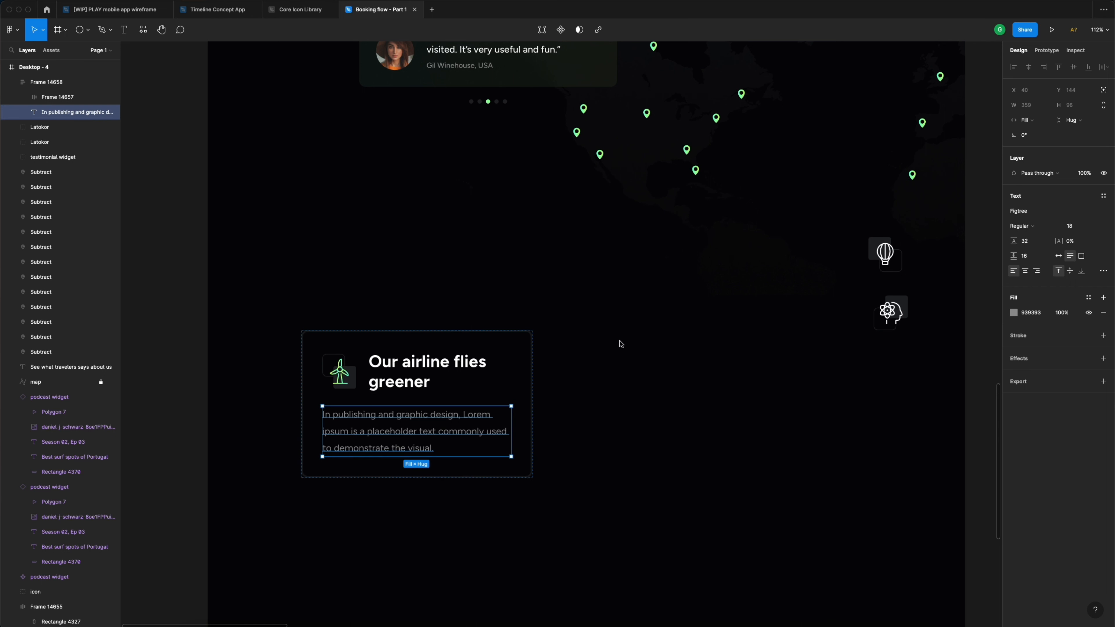
click(596, 329)
click(406, 370)
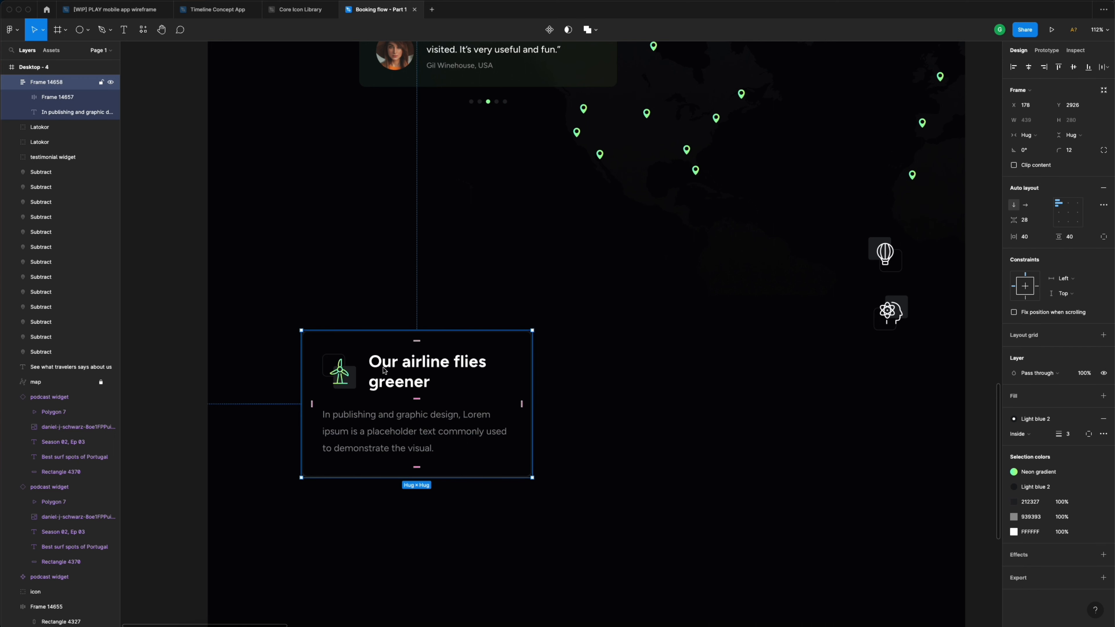
drag(384, 370, 640, 374)
- Retitle the duplicate card's heading '120 destinations' / 'worldwide' on two lines
click(877, 392)
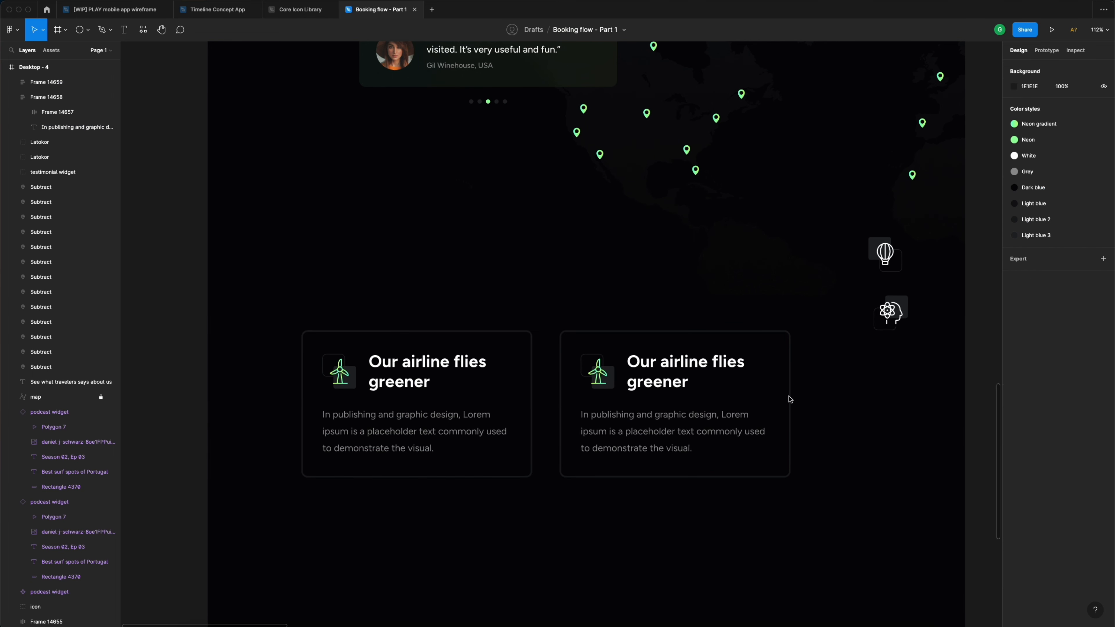
double_click(661, 385)
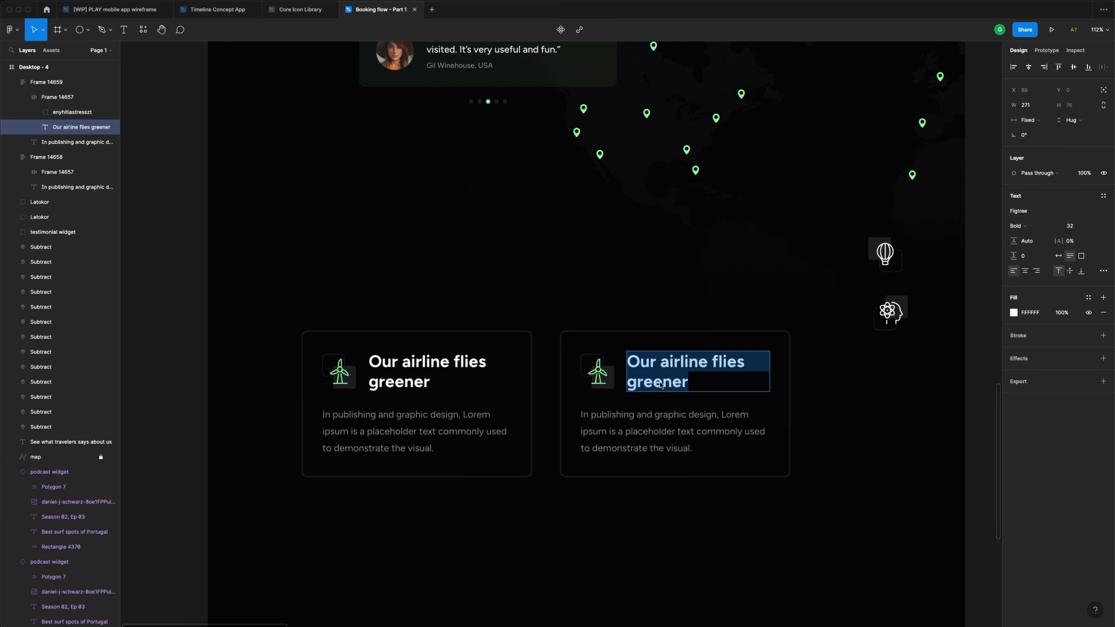
text(120)
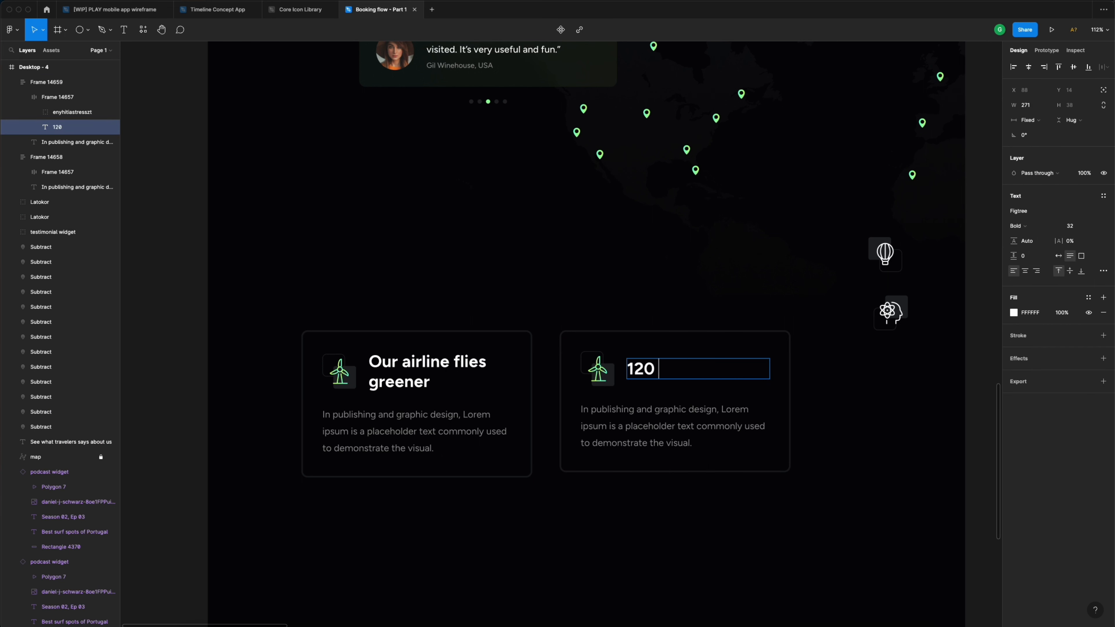
text( destinat)
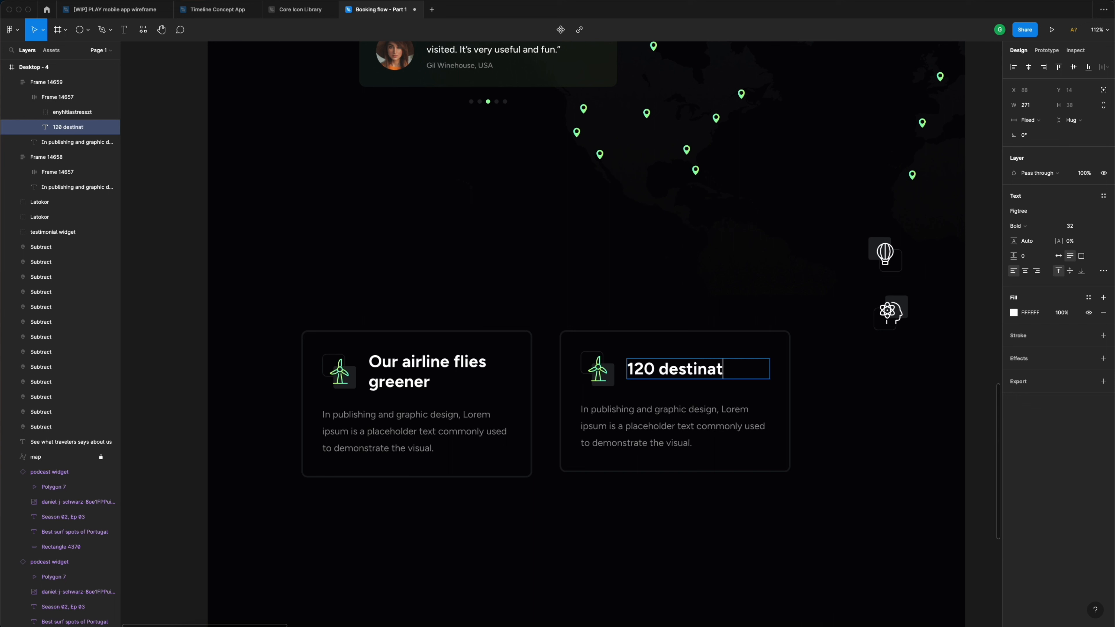
text(ions)
key(Return)
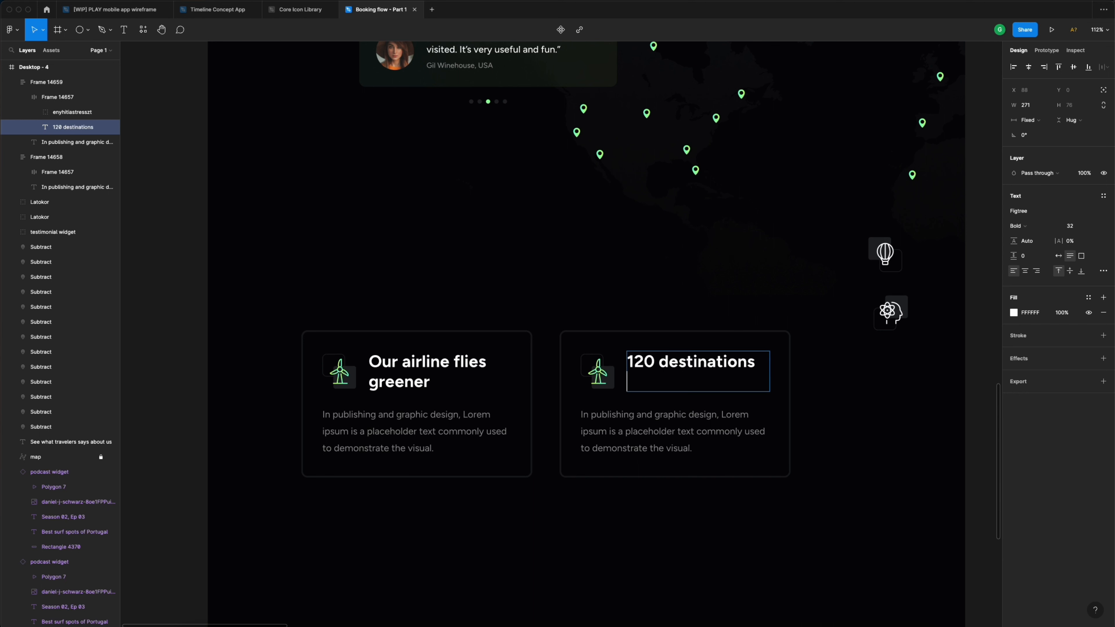
text(worldwide)
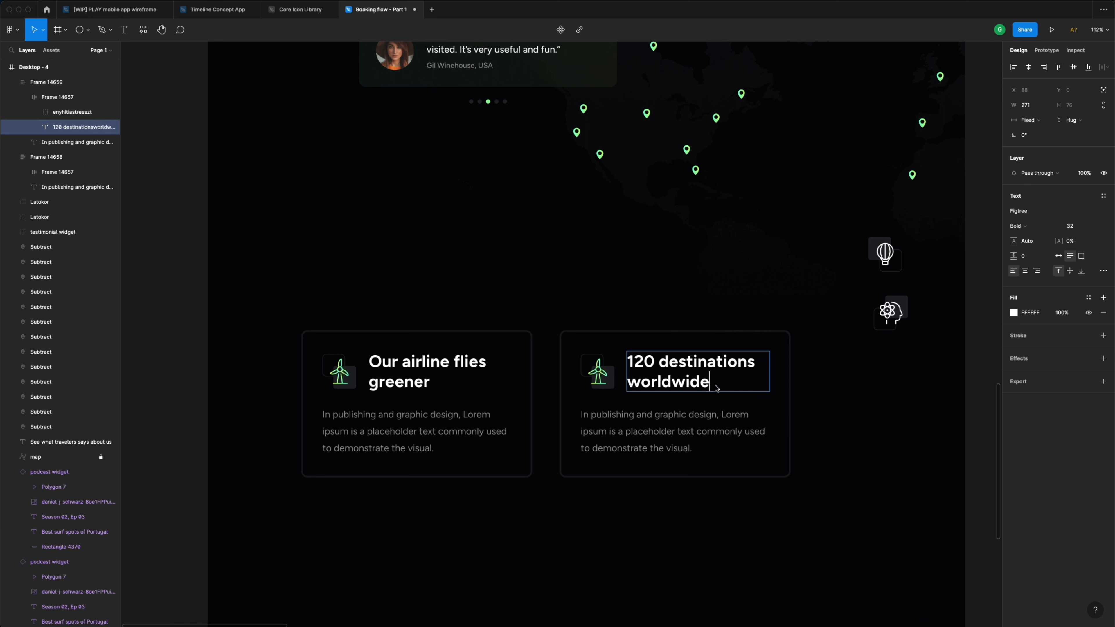
key(Escape)
click(885, 254)
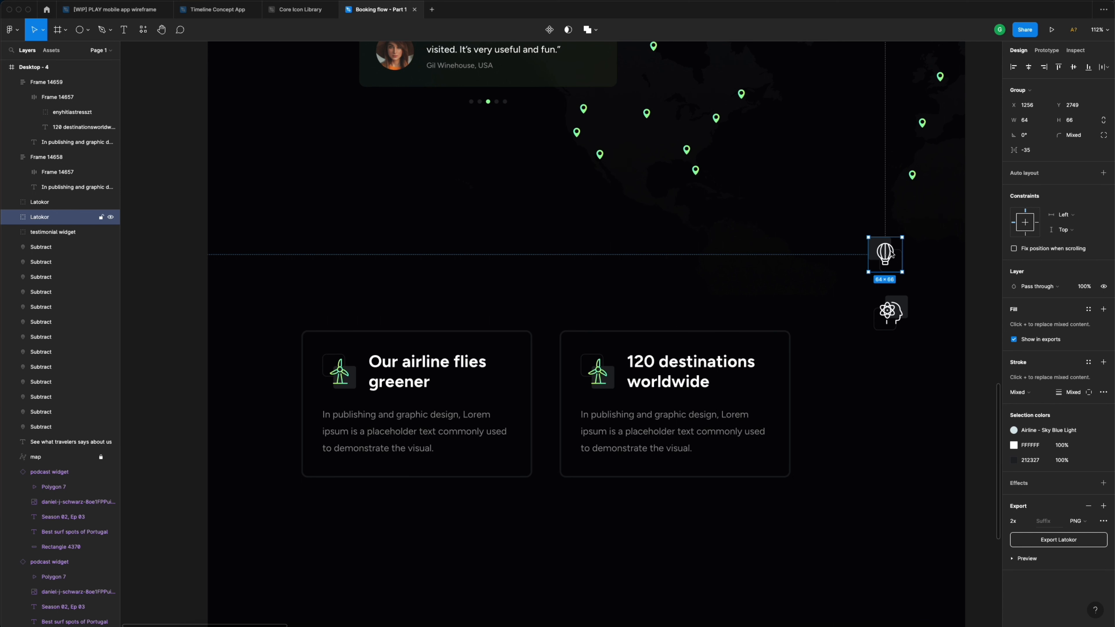
- Replace the second card's turbine with the balloon icon coloured Neon gradient
drag(891, 254, 631, 378)
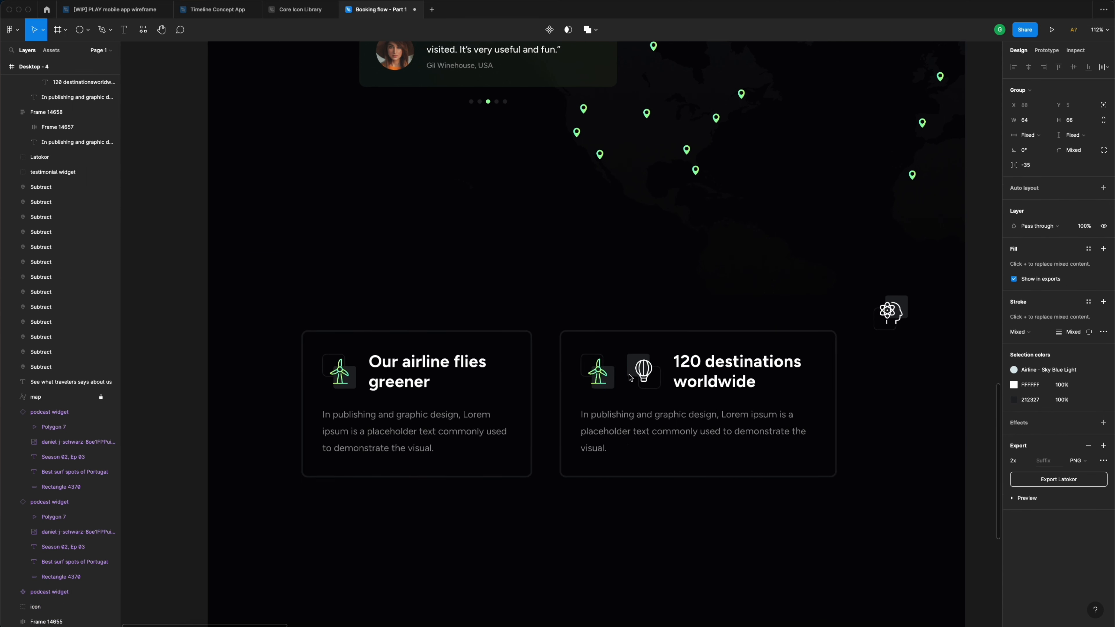
click(605, 378)
key(Delete)
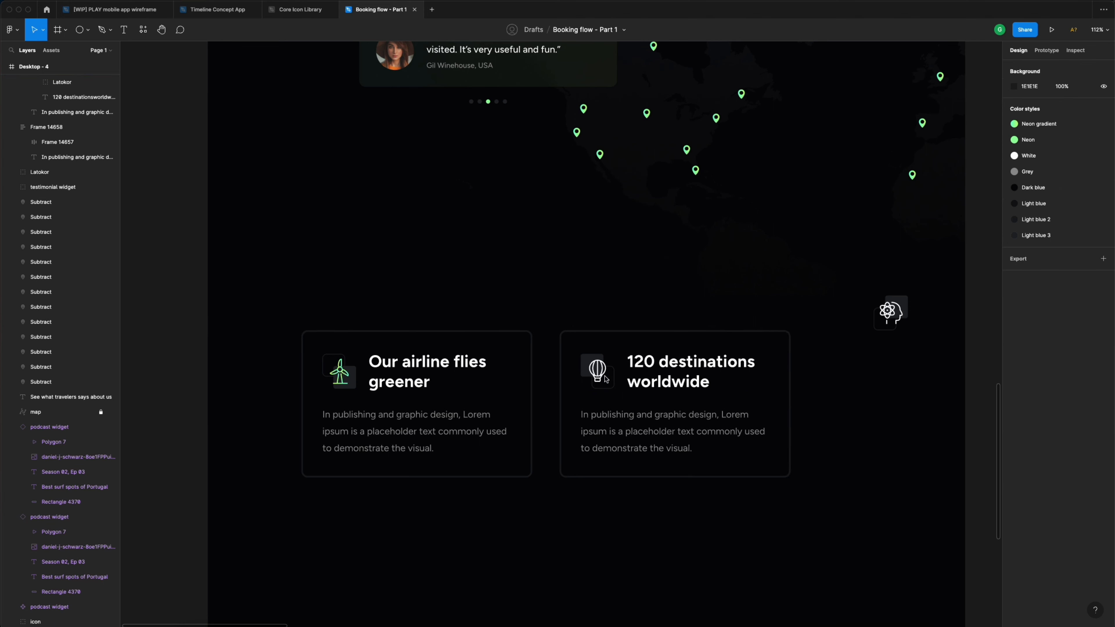
click(605, 378)
click(603, 374)
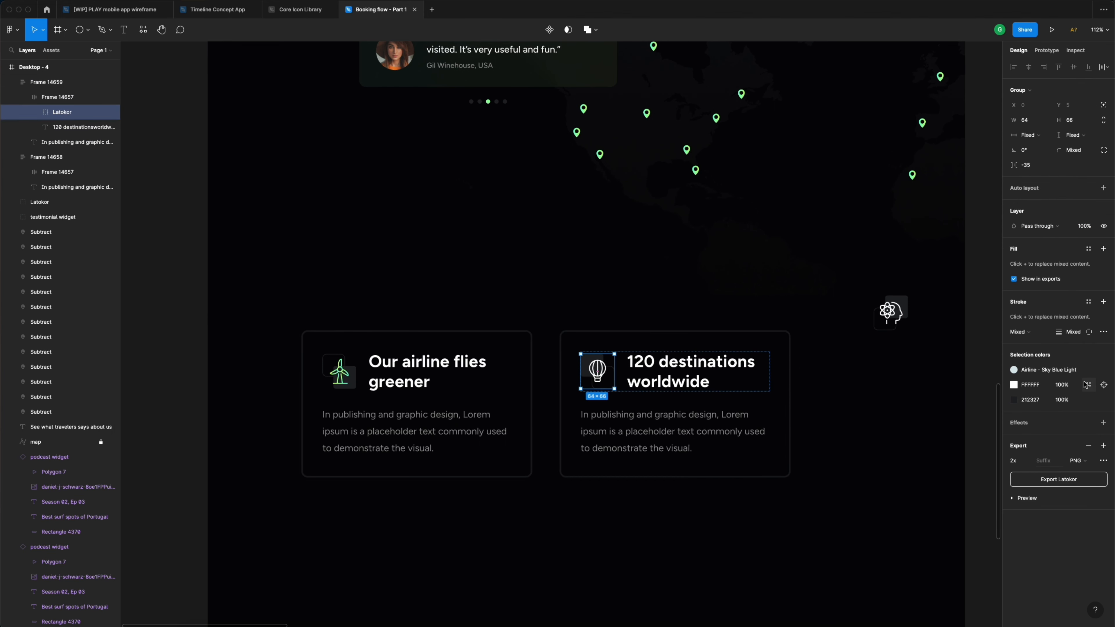
click(1088, 386)
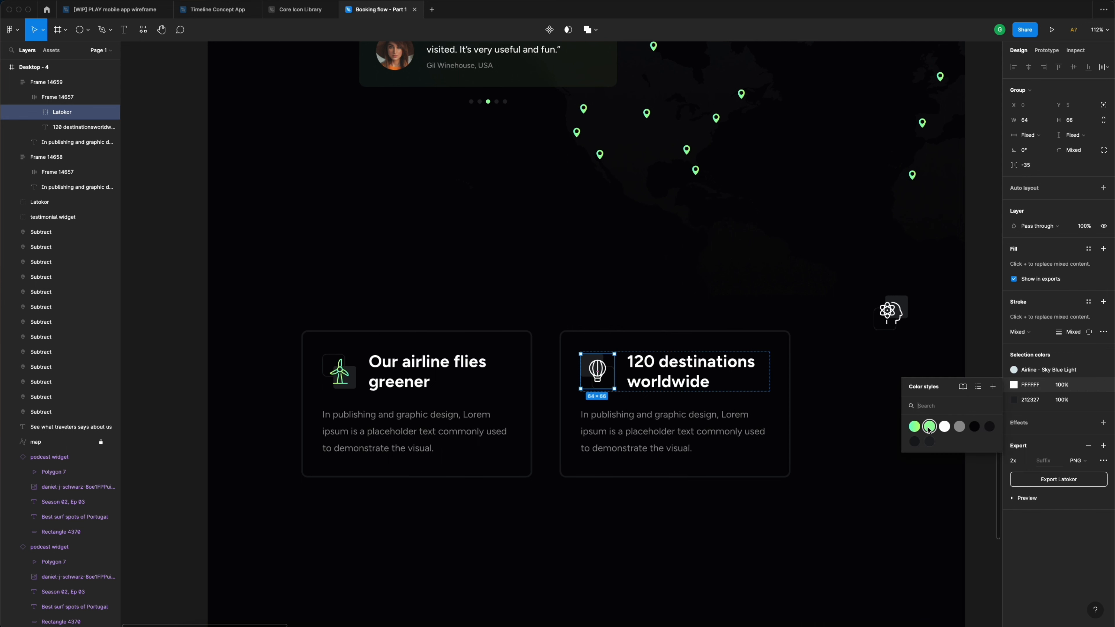
click(914, 428)
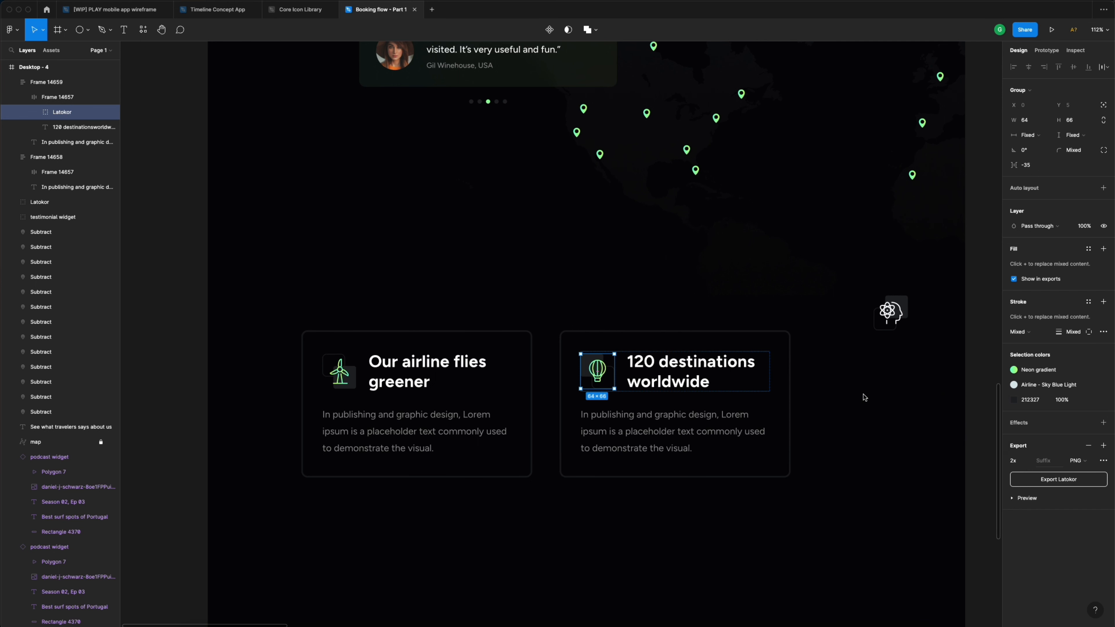
click(822, 380)
- Shift both cards left, move the brain icon above them, and duplicate the second card rightward
scroll(820, 381, right, 3)
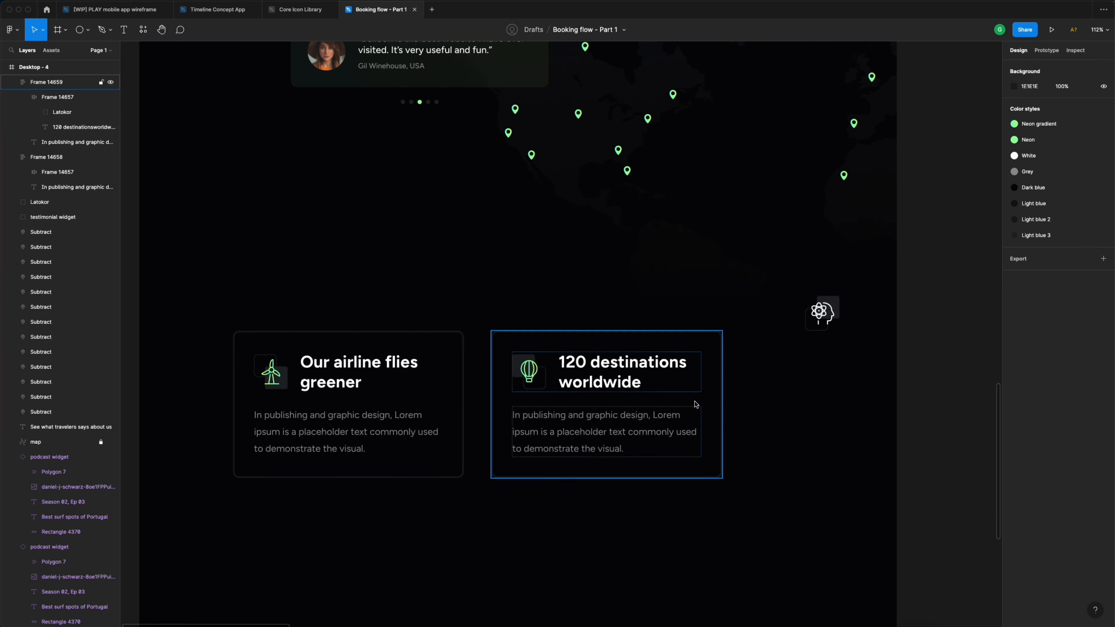
drag(668, 510, 335, 322)
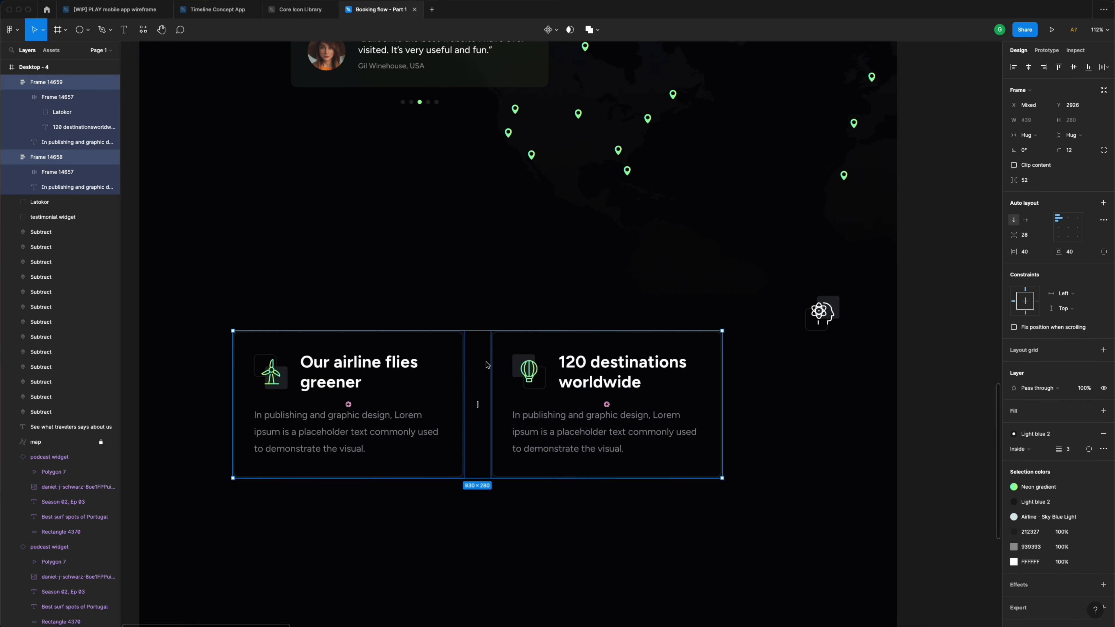
drag(560, 370, 472, 374)
click(722, 376)
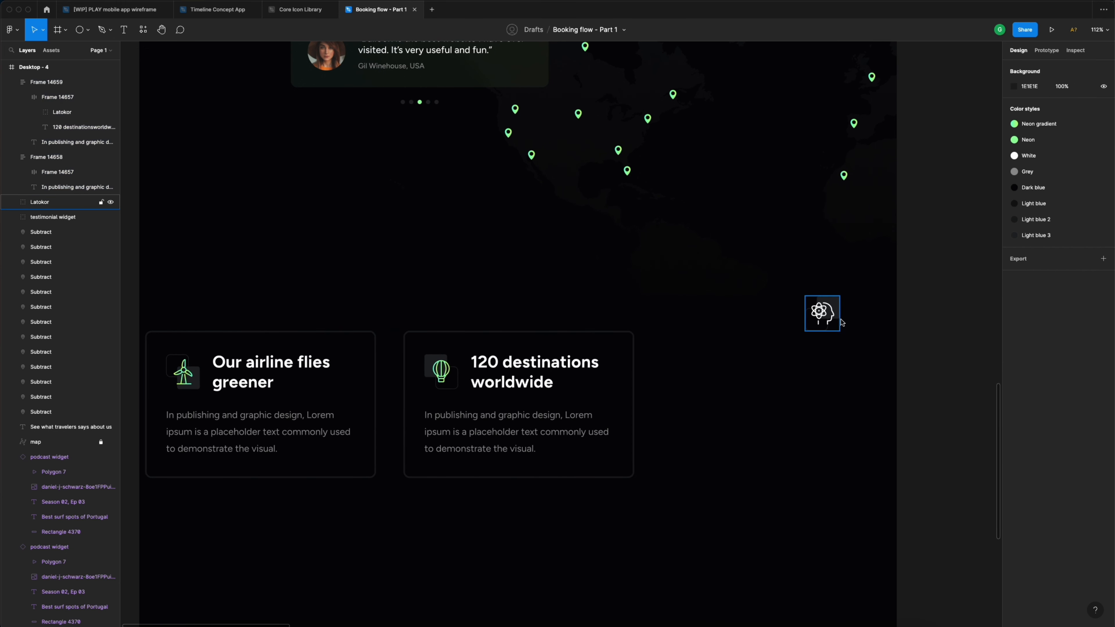
drag(823, 314, 405, 261)
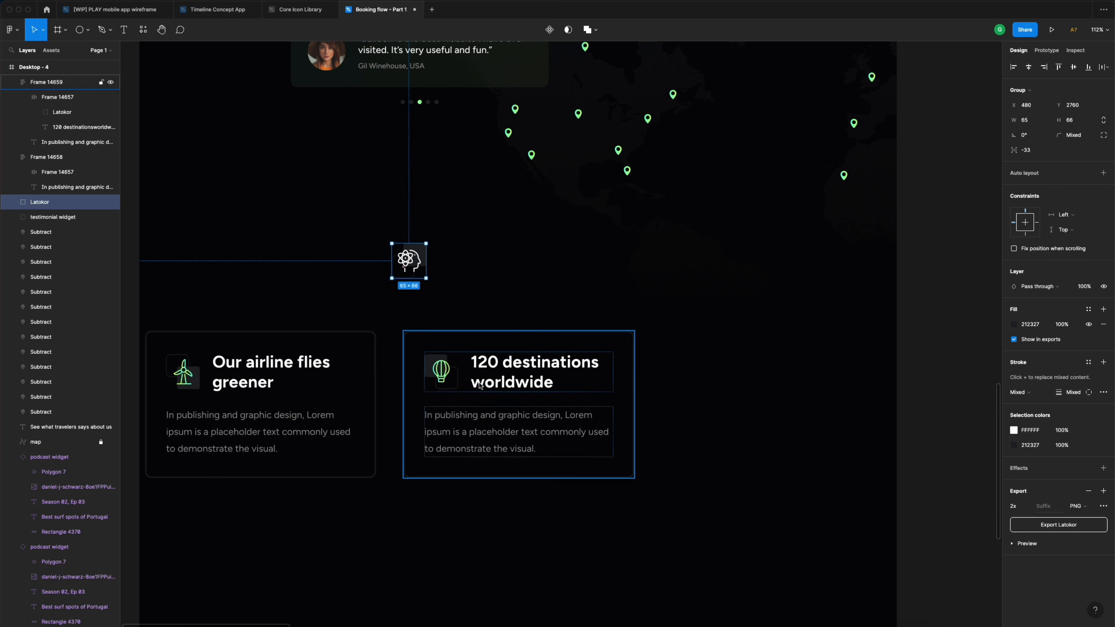
click(481, 386)
drag(488, 386, 737, 386)
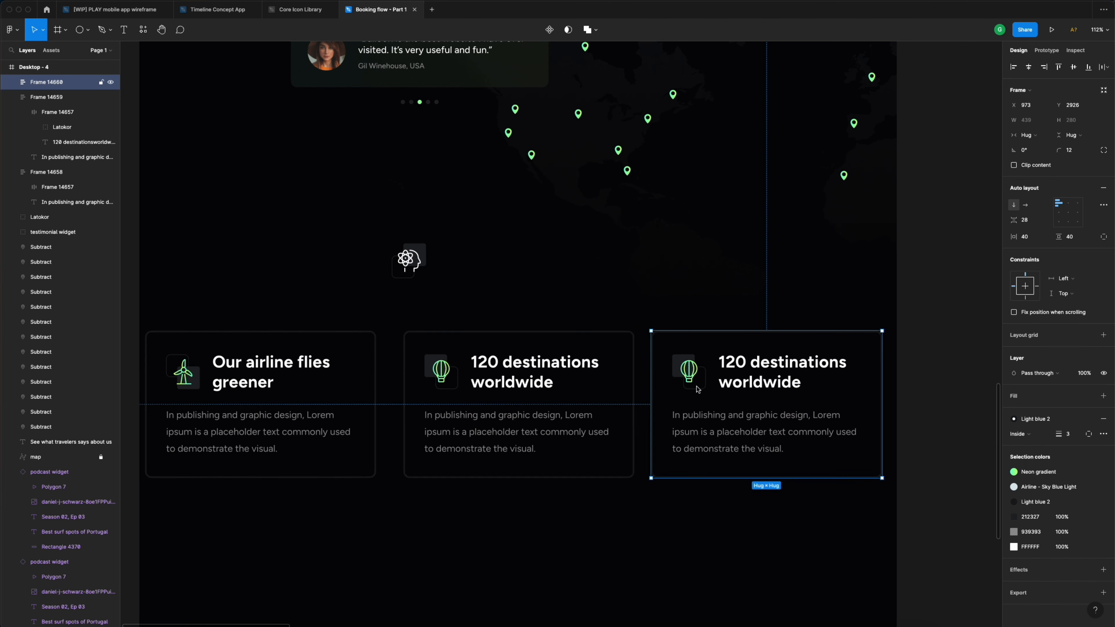
- Retype the third card's heading as 'We are using AI to get better'
double_click(779, 385)
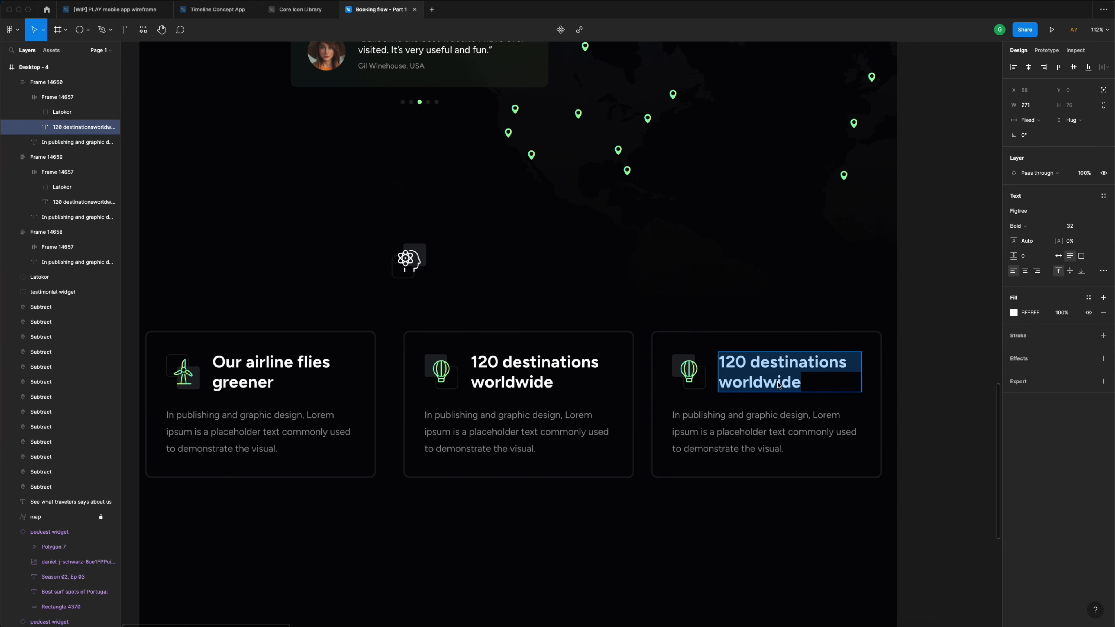
text(We are u)
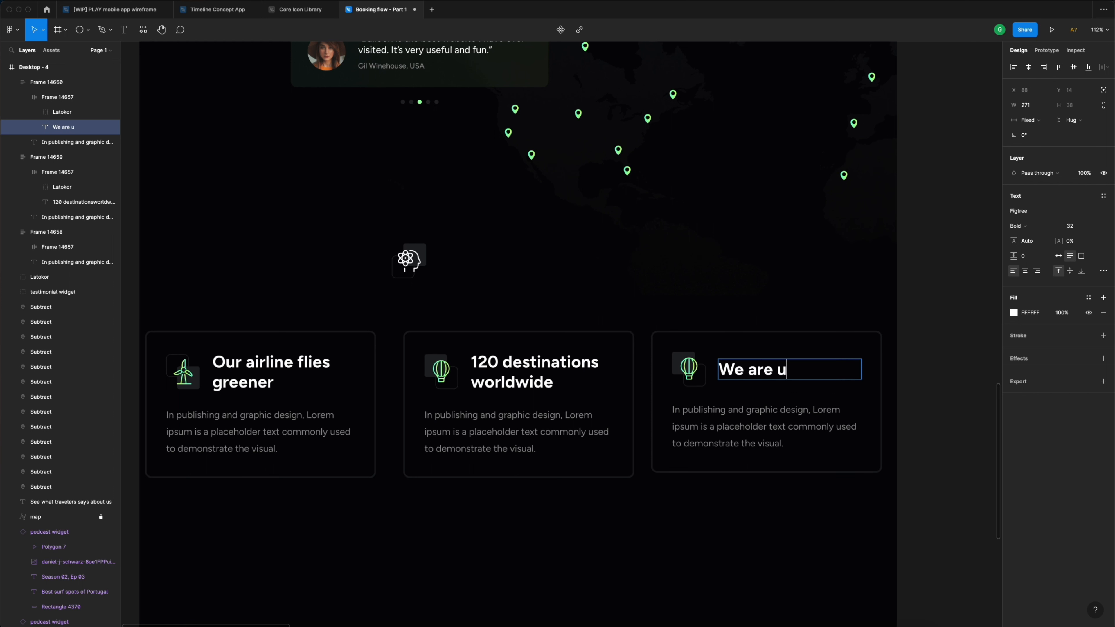
text(sing AI to)
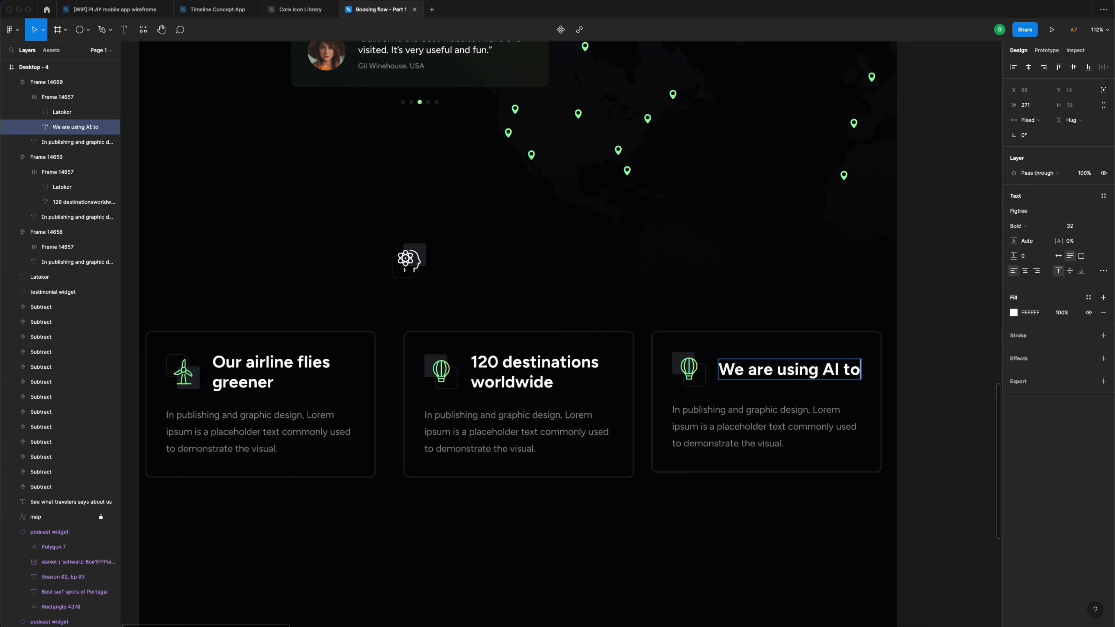
text( get )
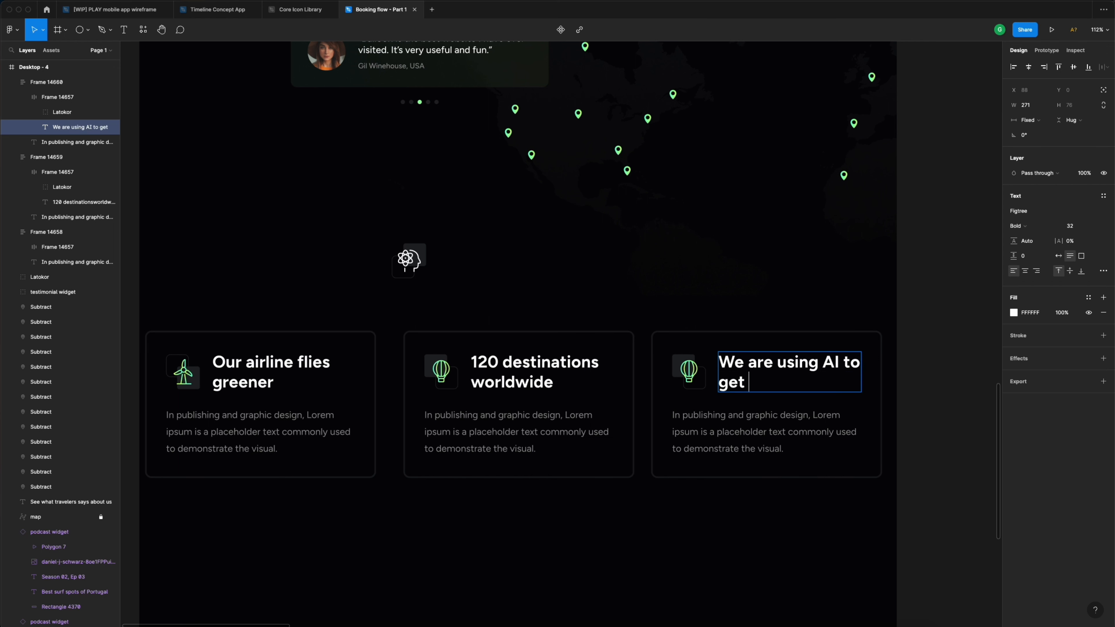
text(you better)
key(BackSpace)
key(BackSpace)
key(BackSpace)
key(BackSpace)
drag(847, 363, 858, 383)
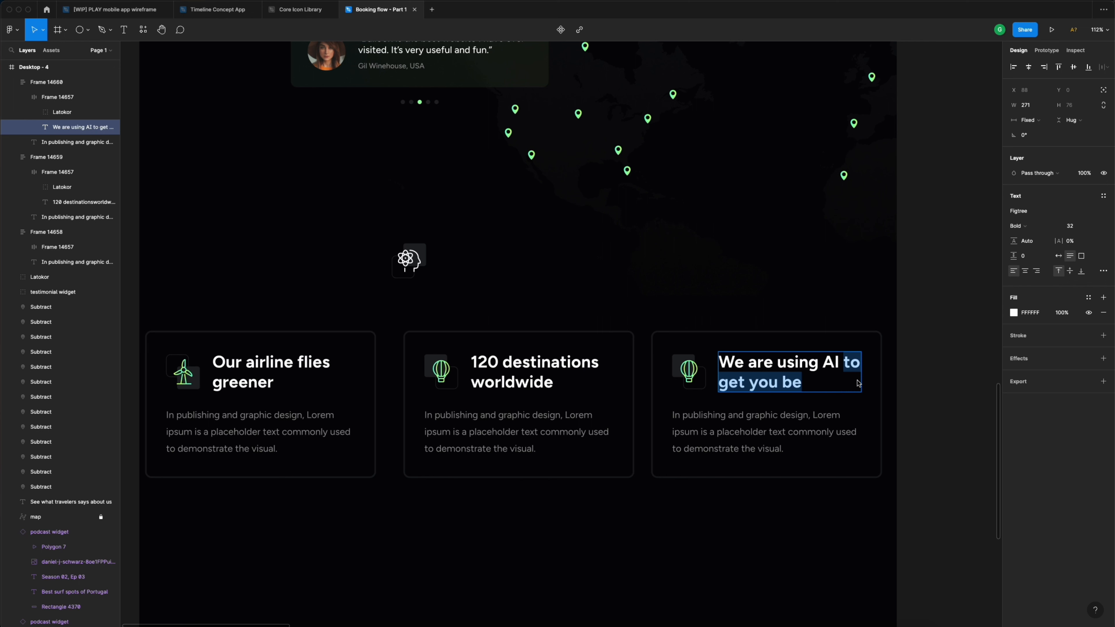
text(to)
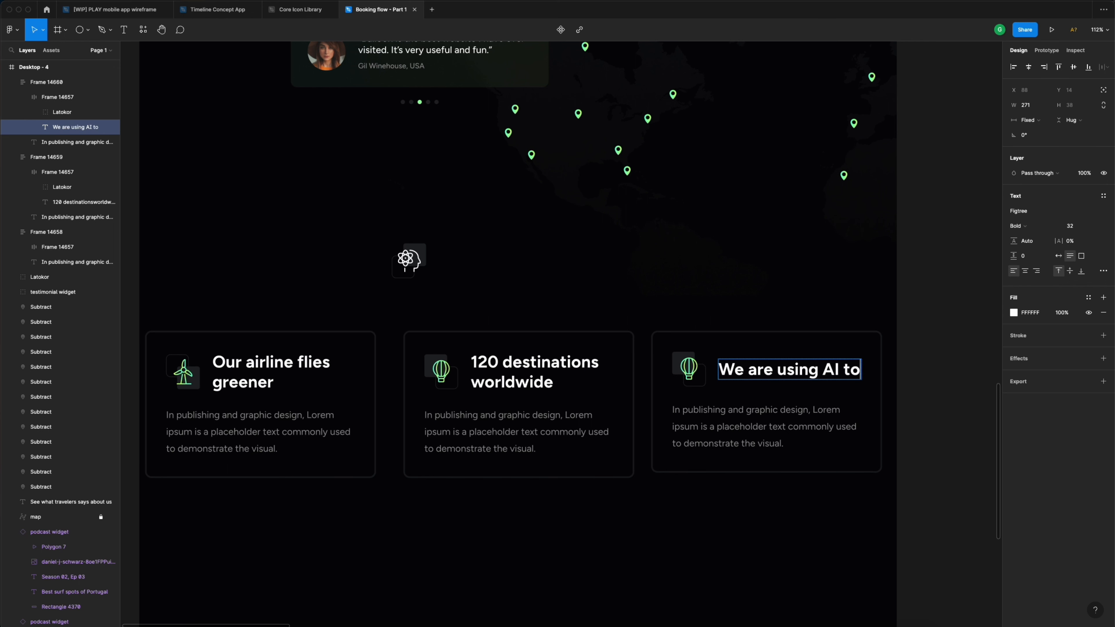
text( get better)
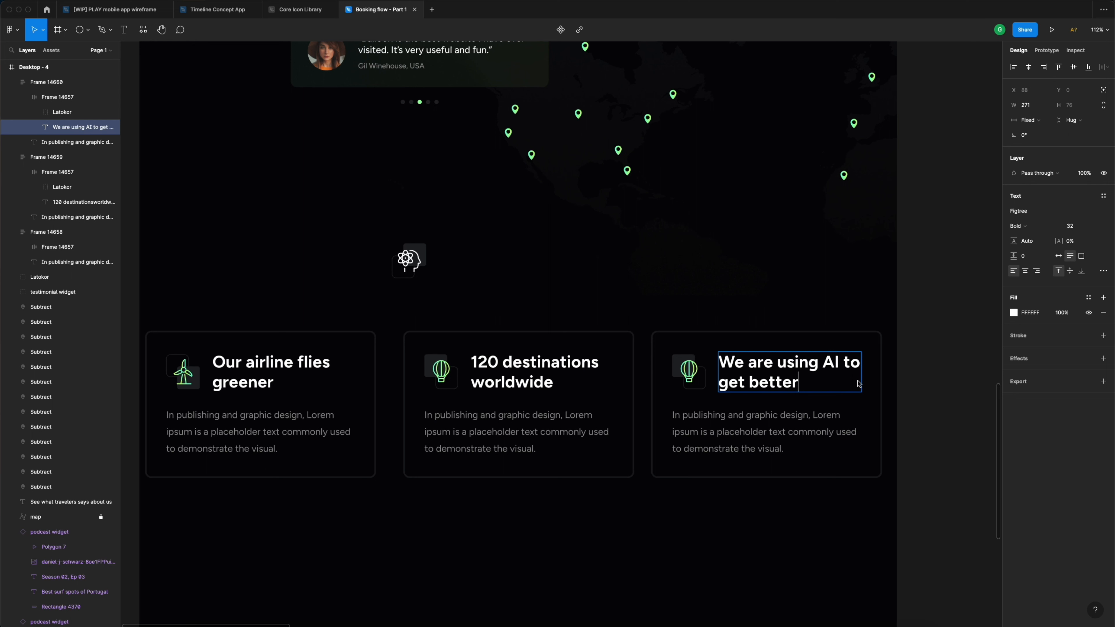
key(Escape)
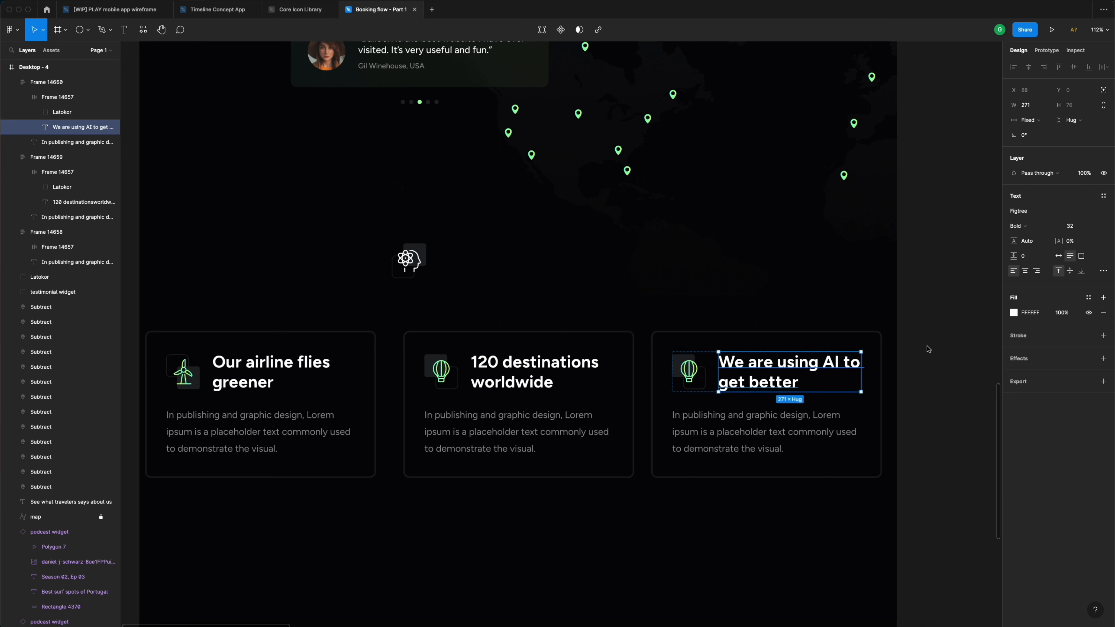
click(925, 346)
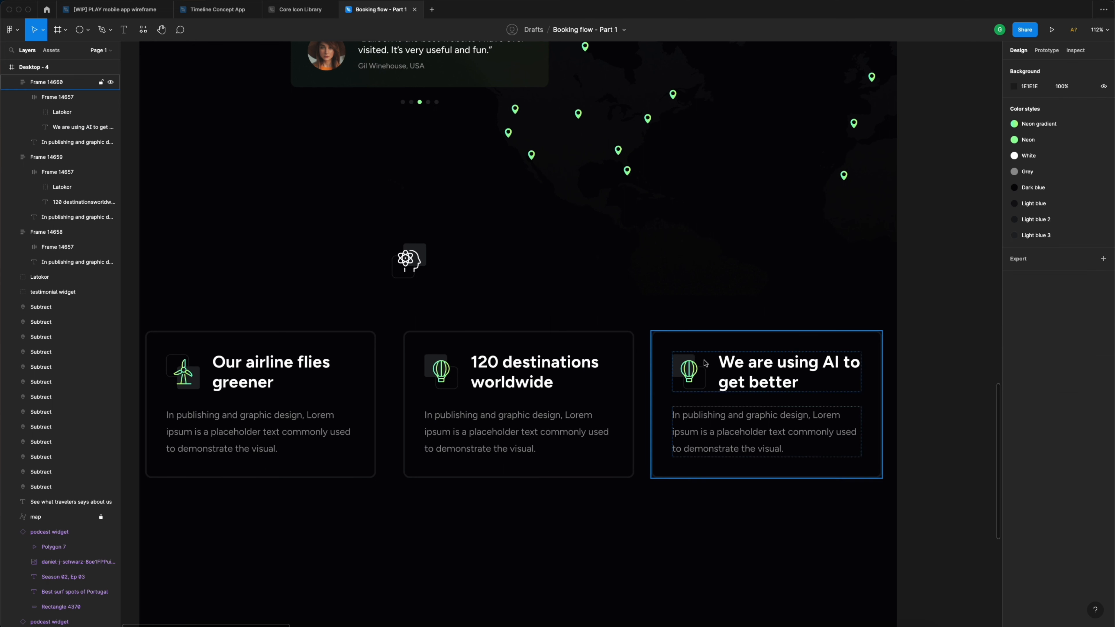
- Put the atom icon in the third card's title row and delete the balloon icon
drag(420, 263, 715, 380)
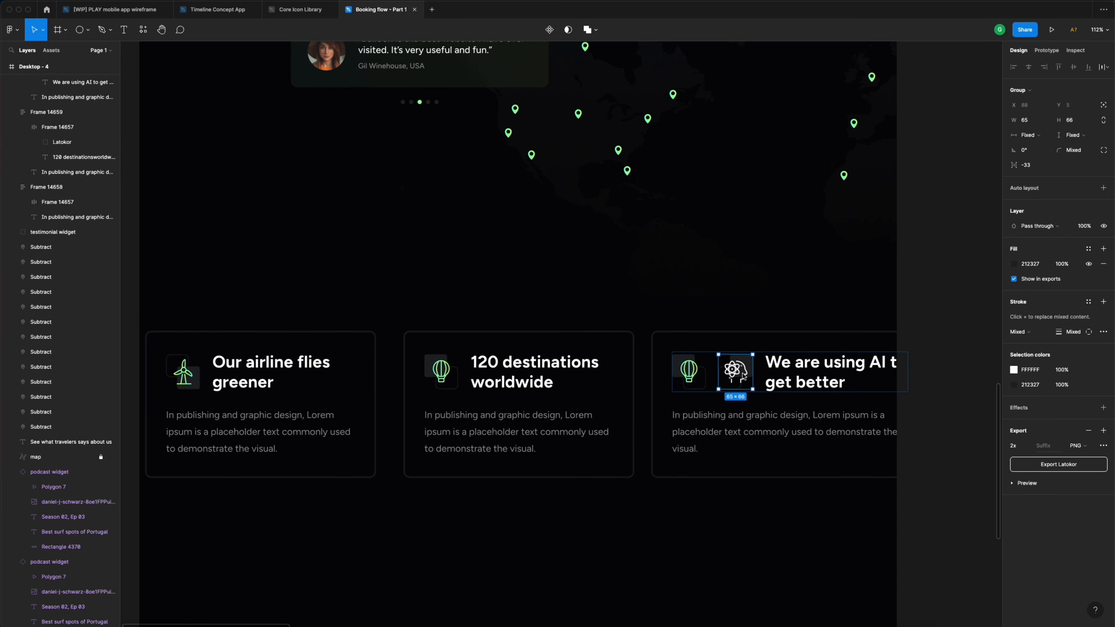
click(693, 371)
key(Delete)
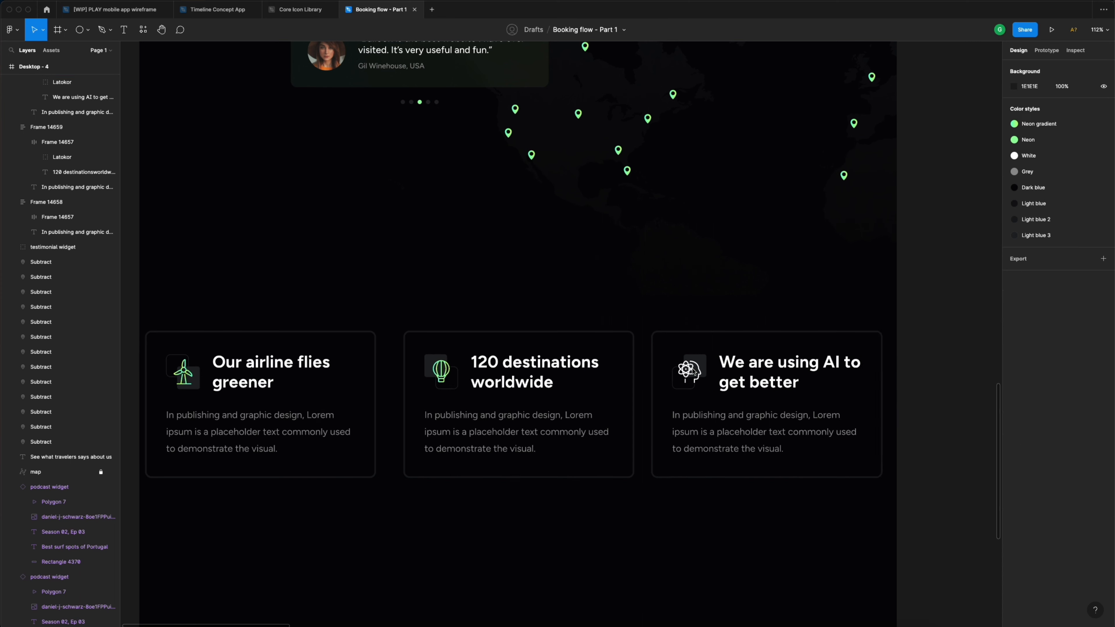
click(696, 371)
- Colour the atom icon with the Neon gradient style
click(695, 372)
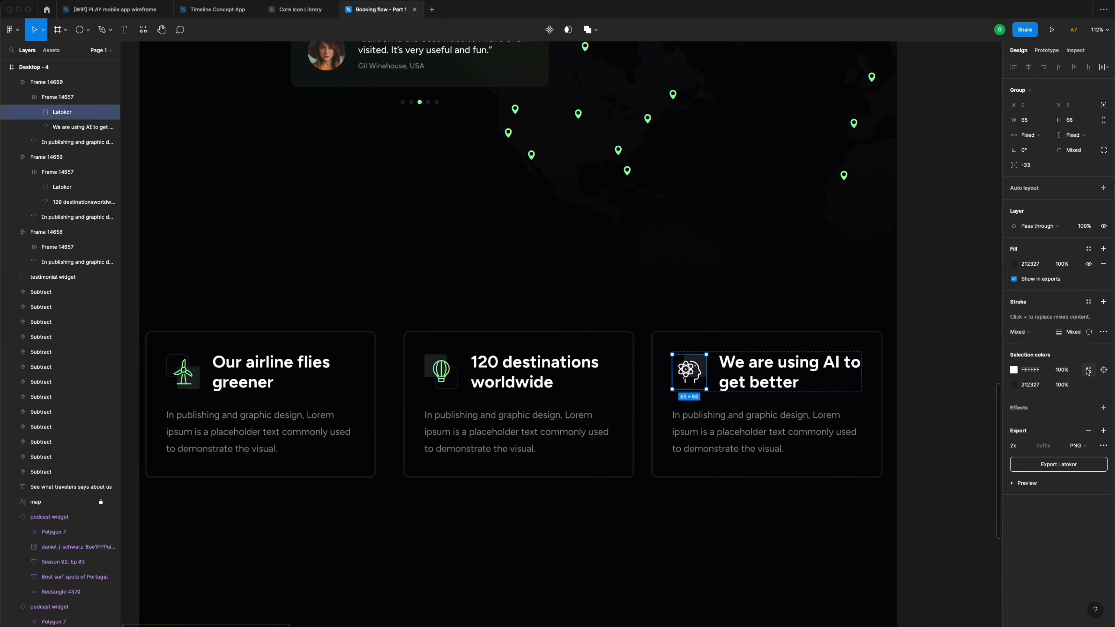
click(1088, 371)
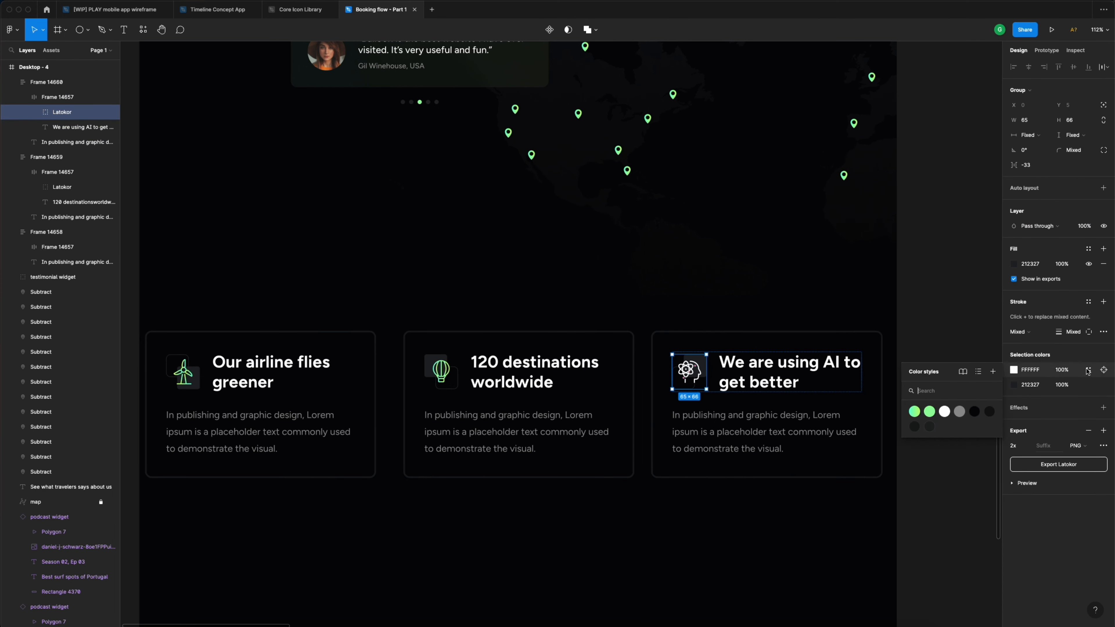
click(915, 412)
click(928, 349)
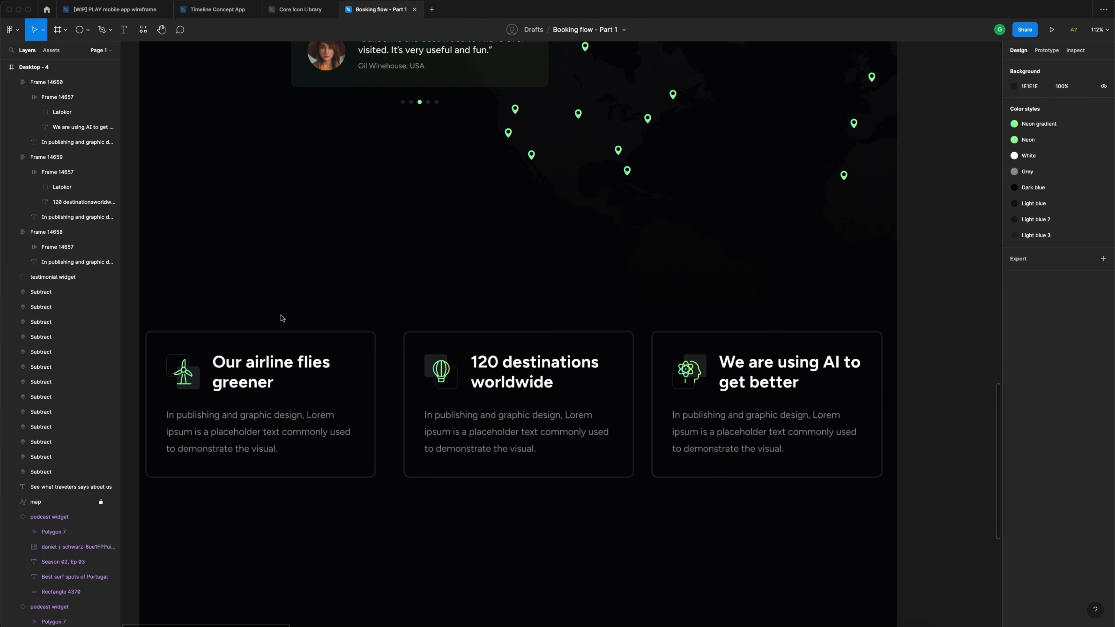
- Link all three cards' white and grey colours to the White and Grey styles
drag(281, 315, 718, 487)
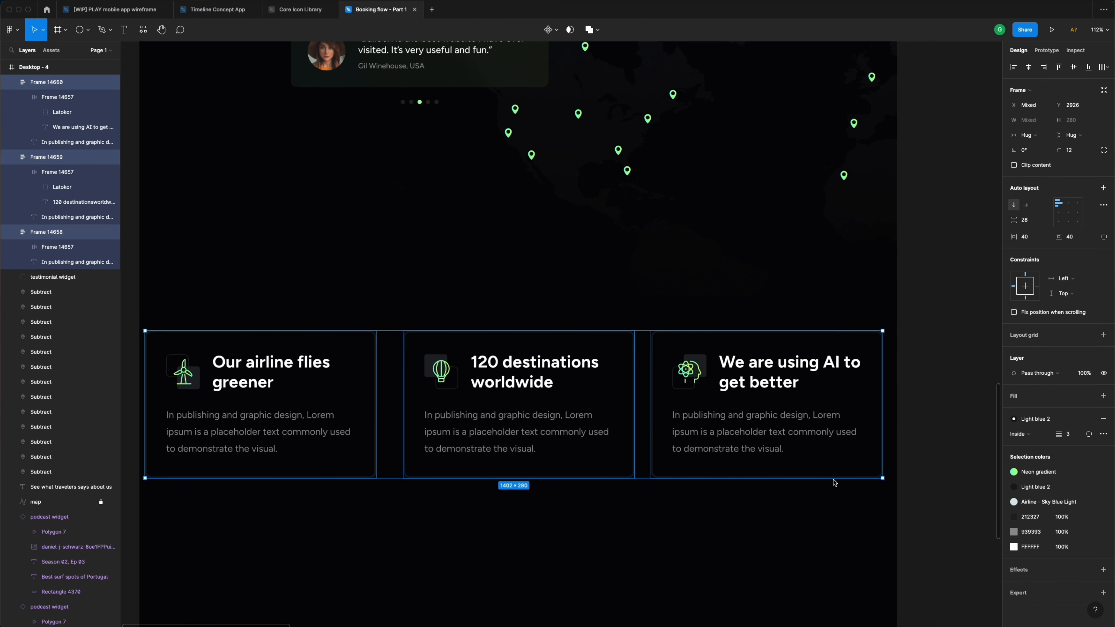
click(1090, 548)
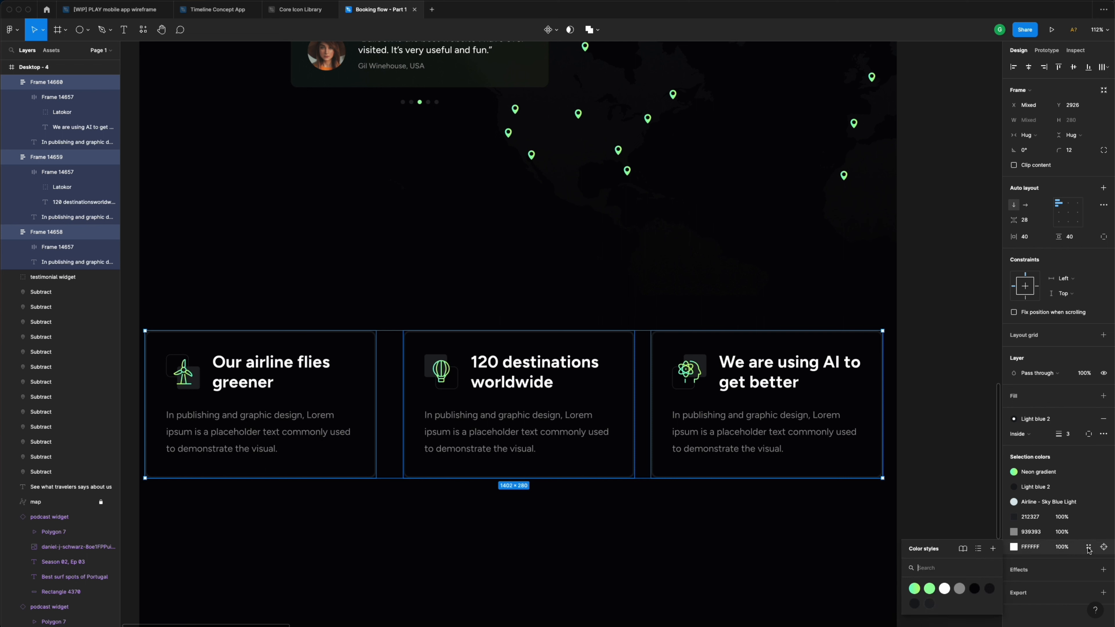
click(945, 591)
click(1090, 547)
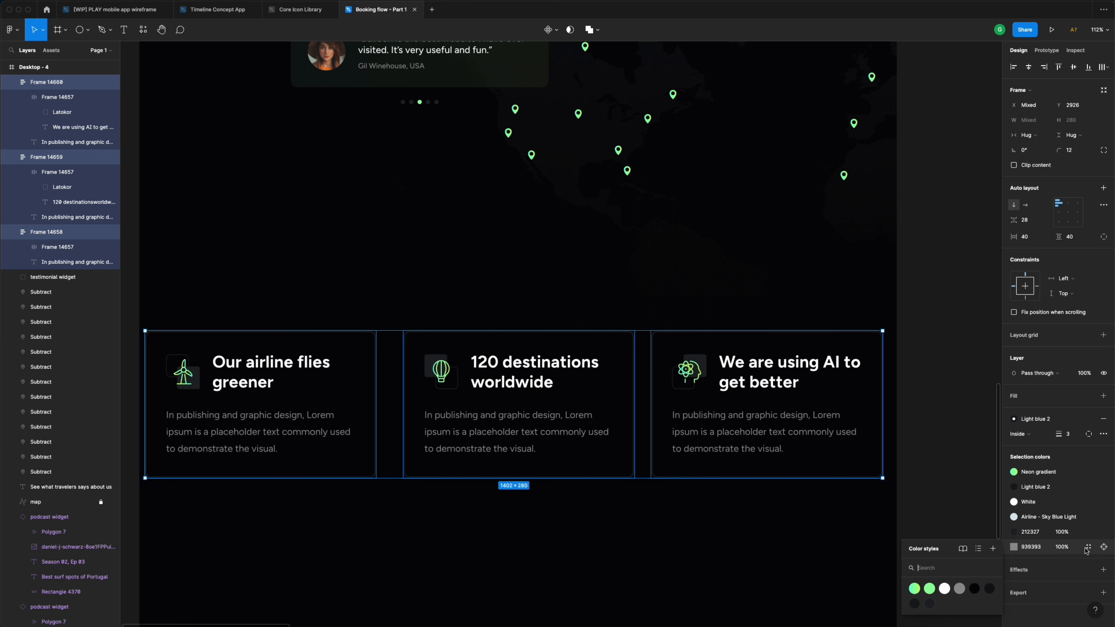
click(963, 588)
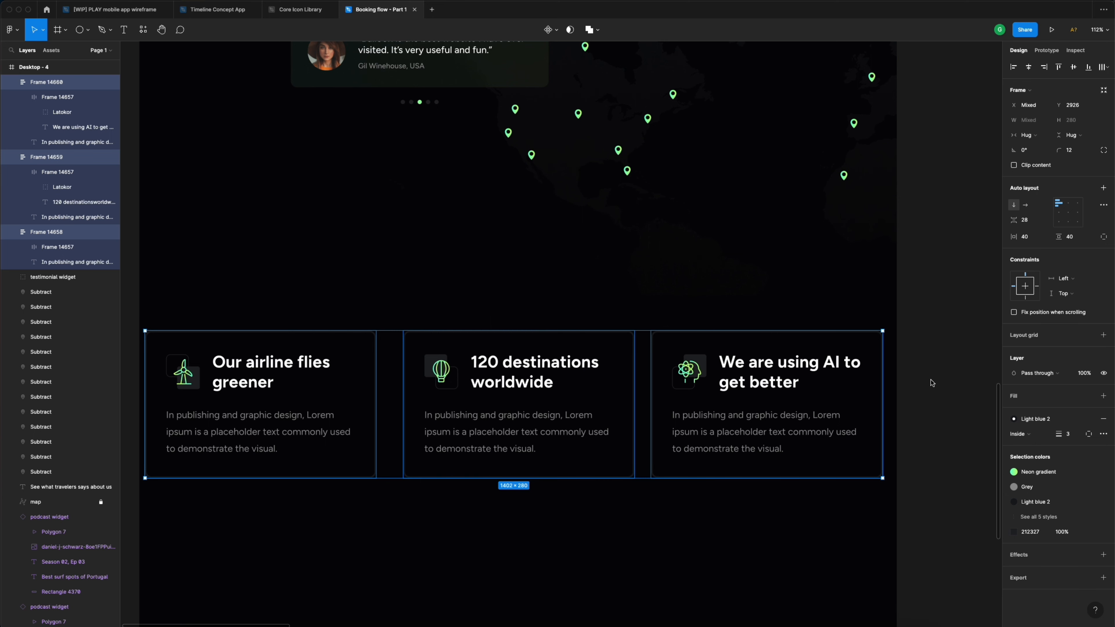
click(926, 433)
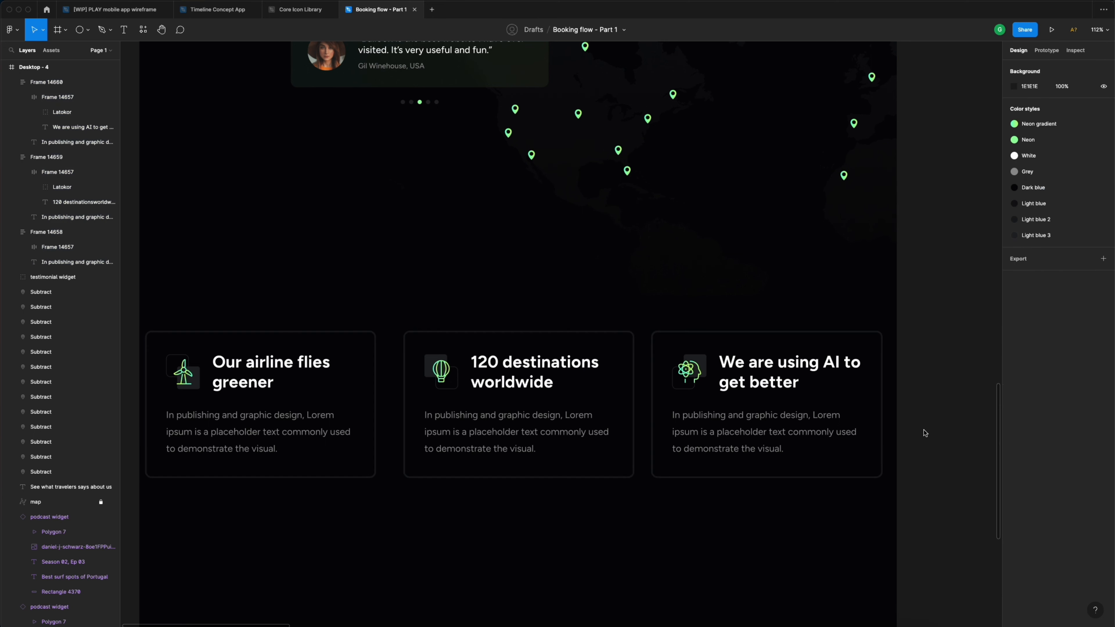
scroll(925, 432, down, 2)
- Wrap the three feature cards in an auto-layout frame with Shift+A
click(659, 391)
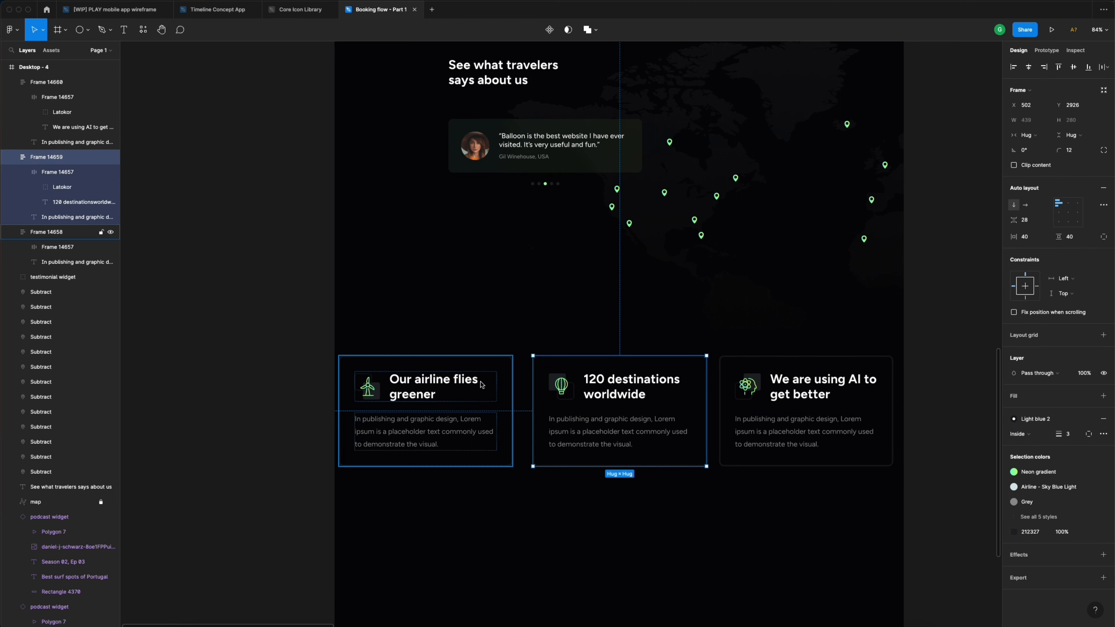
click(475, 385)
shift+click(794, 388)
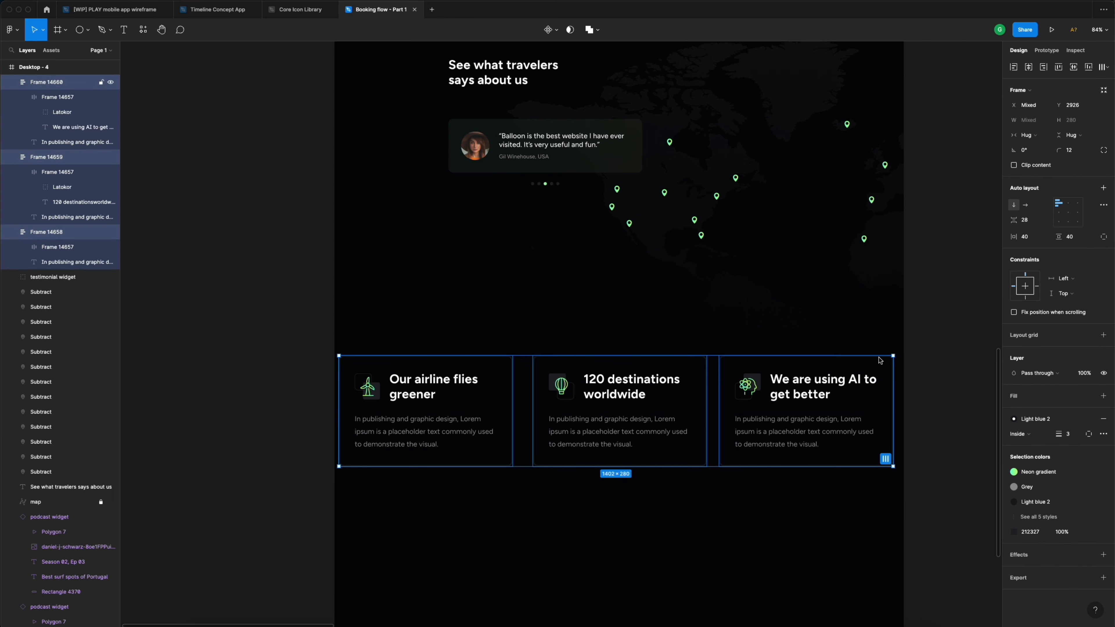
click(1104, 190)
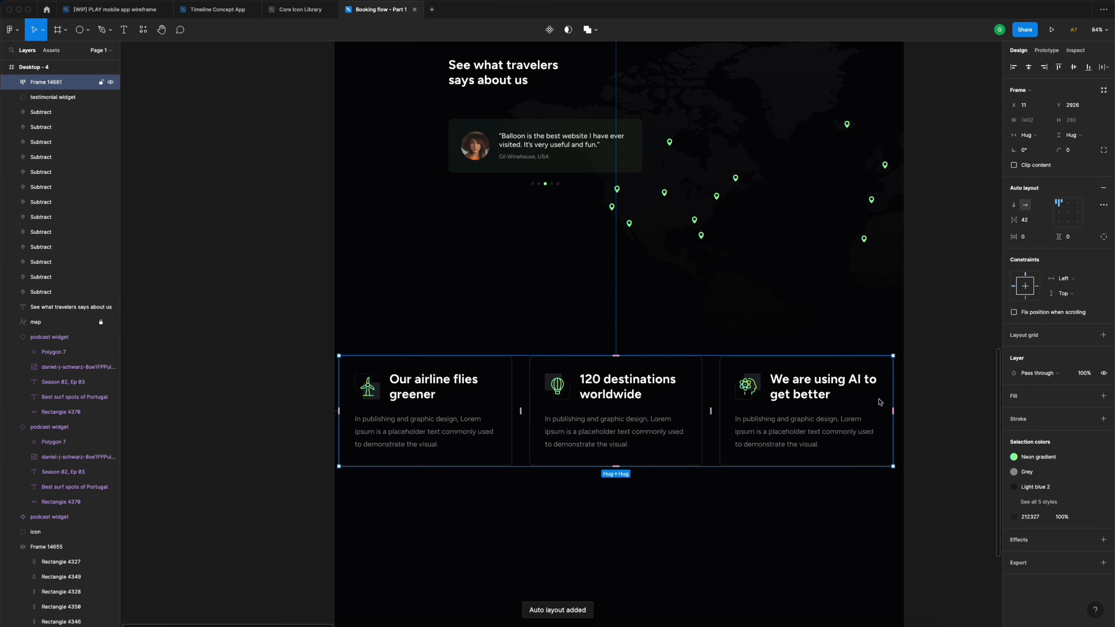
- Stretch the card row frame to 1440 wide starting at X 0
drag(895, 387, 901, 387)
scroll(903, 387, up, 6)
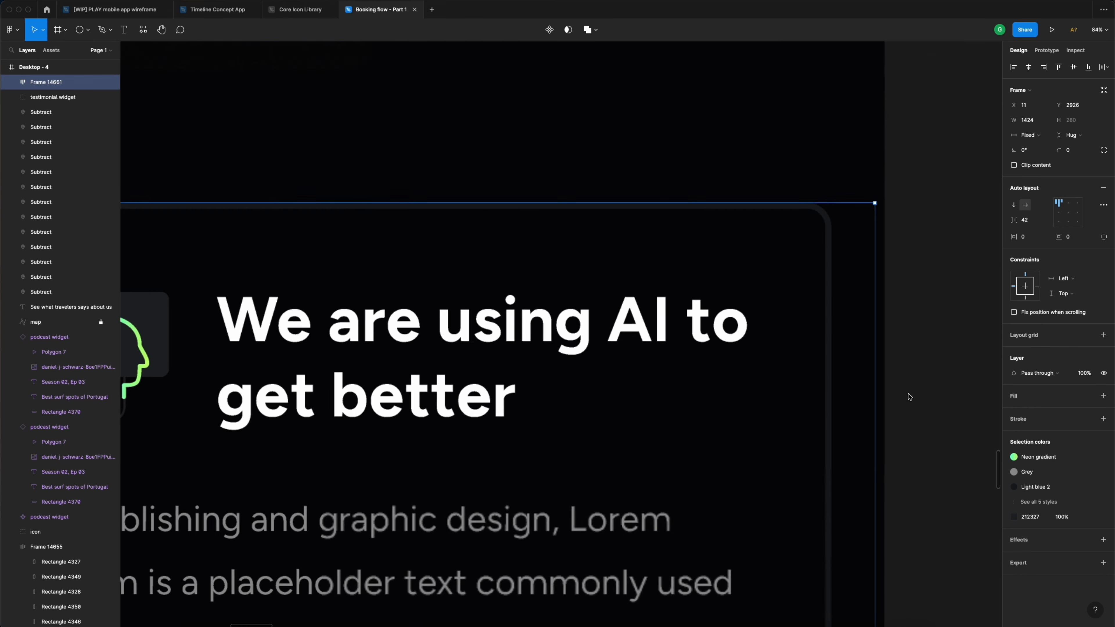
drag(876, 359, 884, 360)
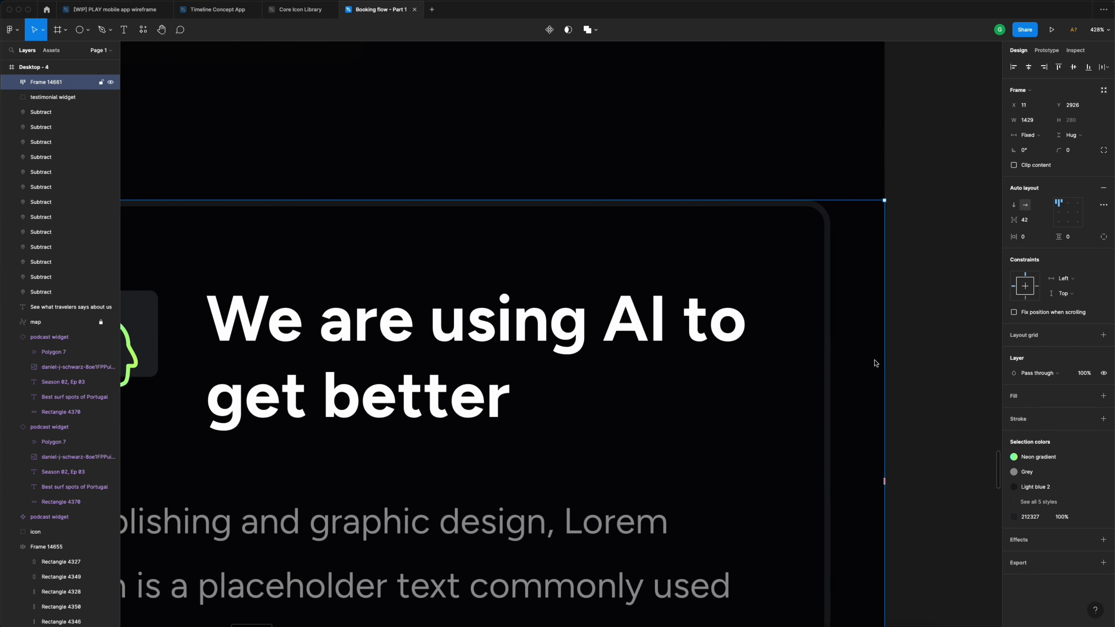
scroll(877, 362, down, 6)
scroll(378, 362, left, 5)
scroll(403, 362, up, 5)
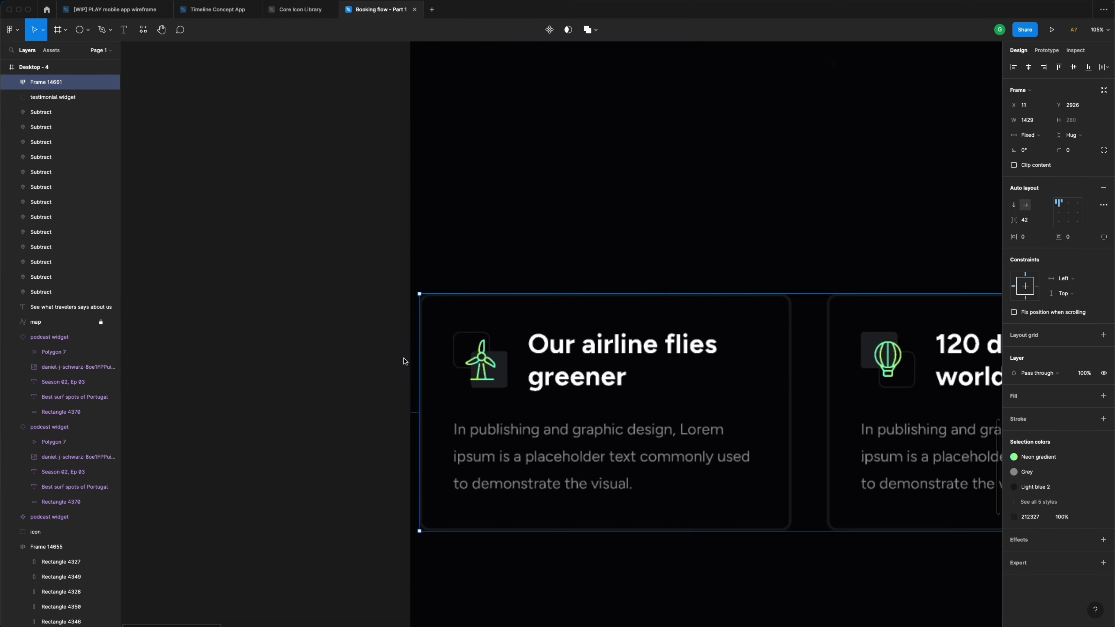
drag(433, 350, 417, 350)
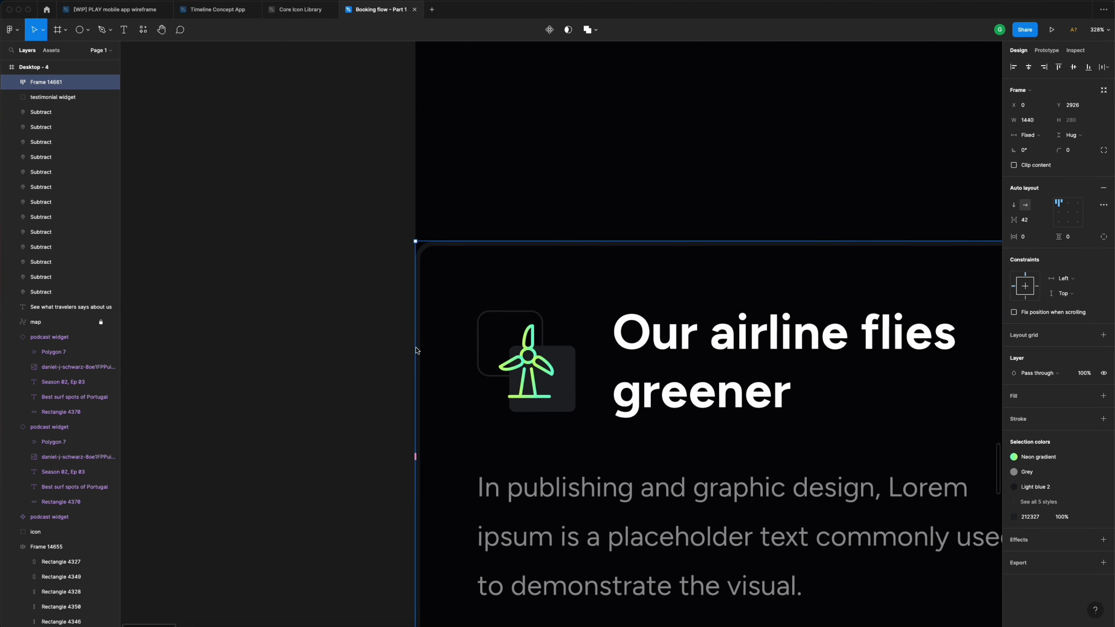
scroll(432, 347, down, 7)
scroll(741, 367, up, 2)
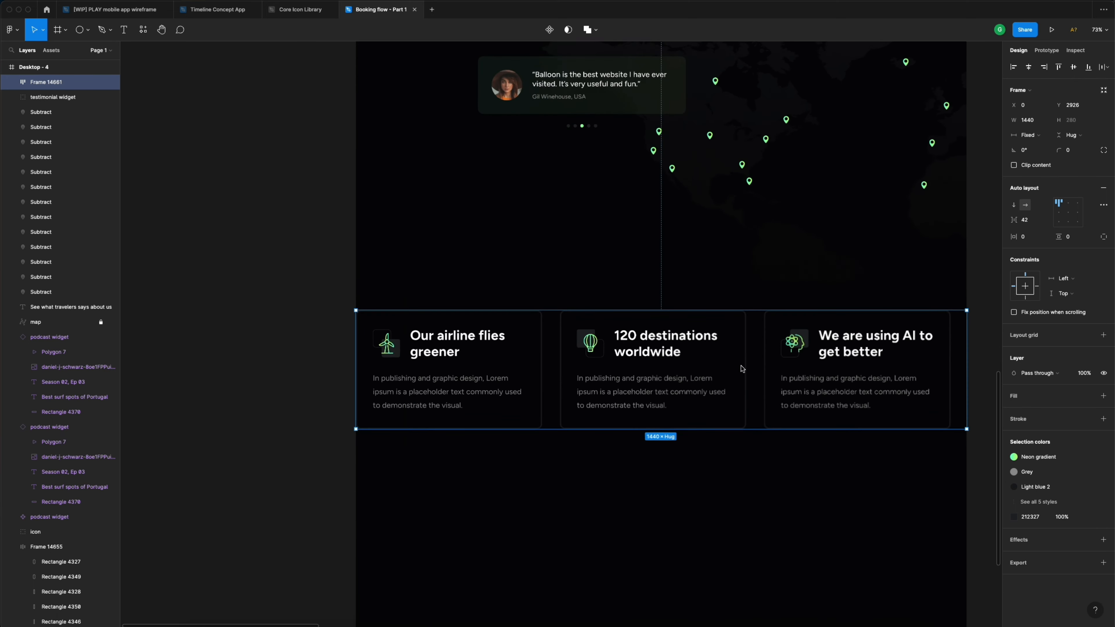
click(664, 355)
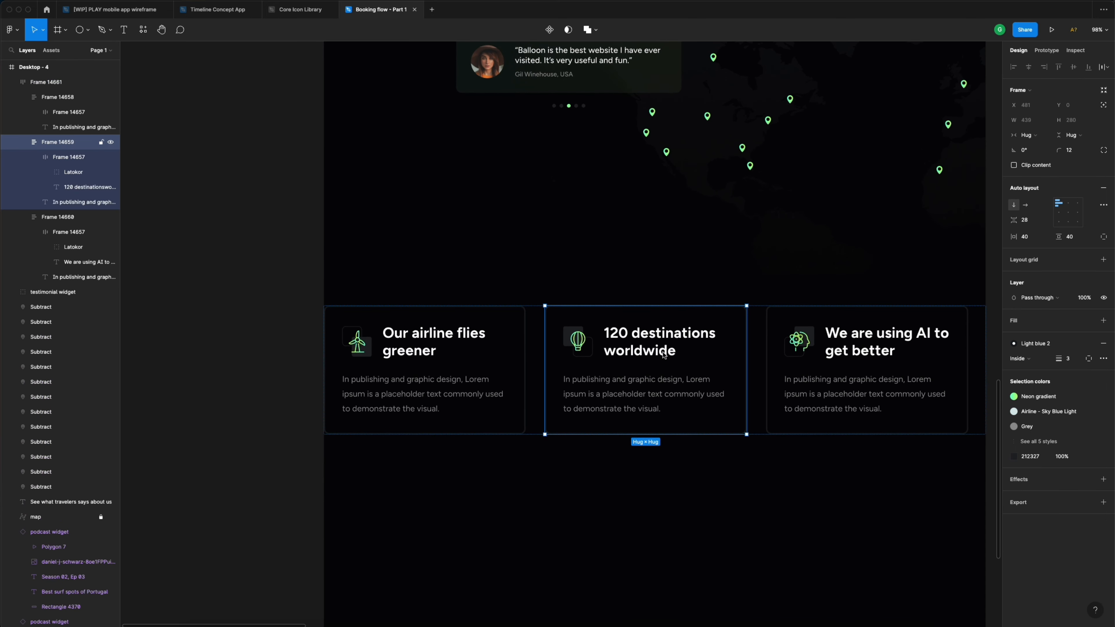
- Set all three cards' width to Fill container
shift+click(467, 348)
shift+click(861, 359)
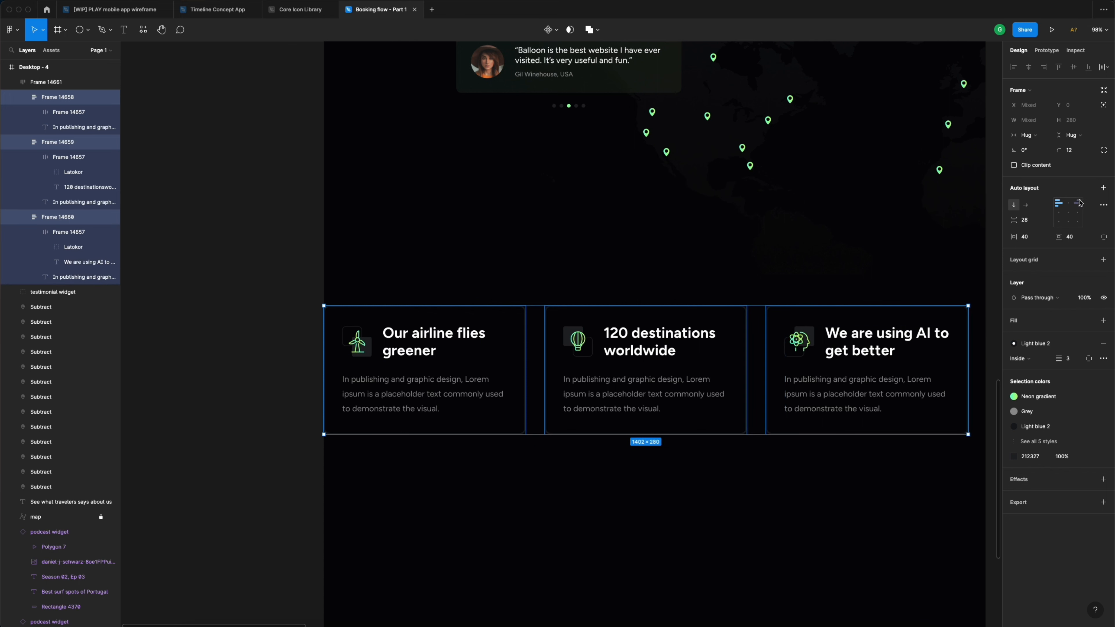
click(1036, 136)
click(1041, 146)
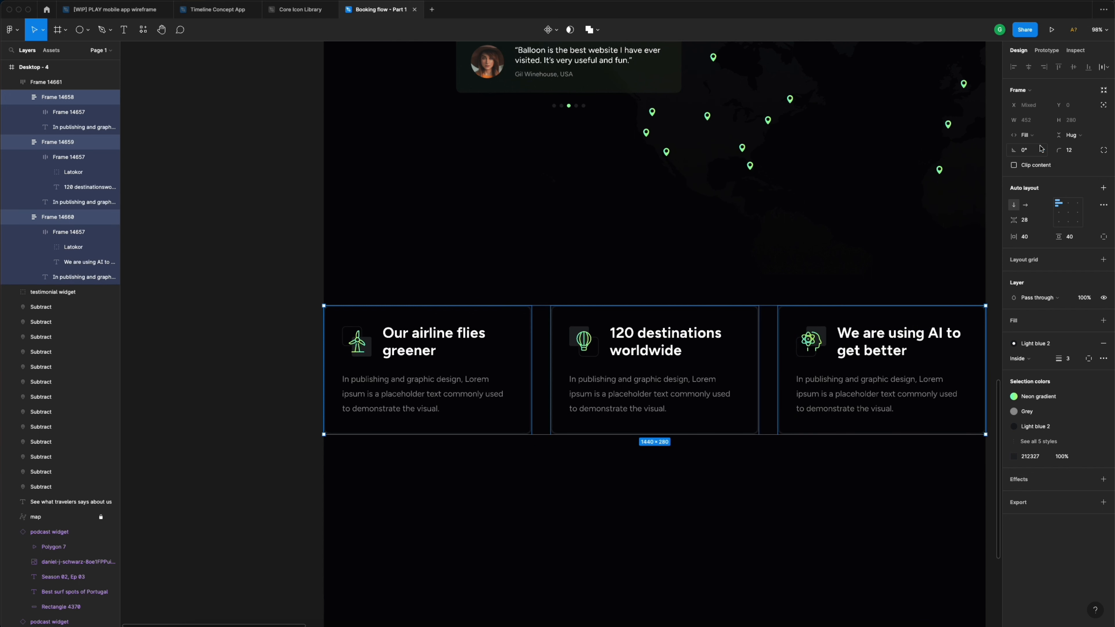
scroll(903, 214, right, 3)
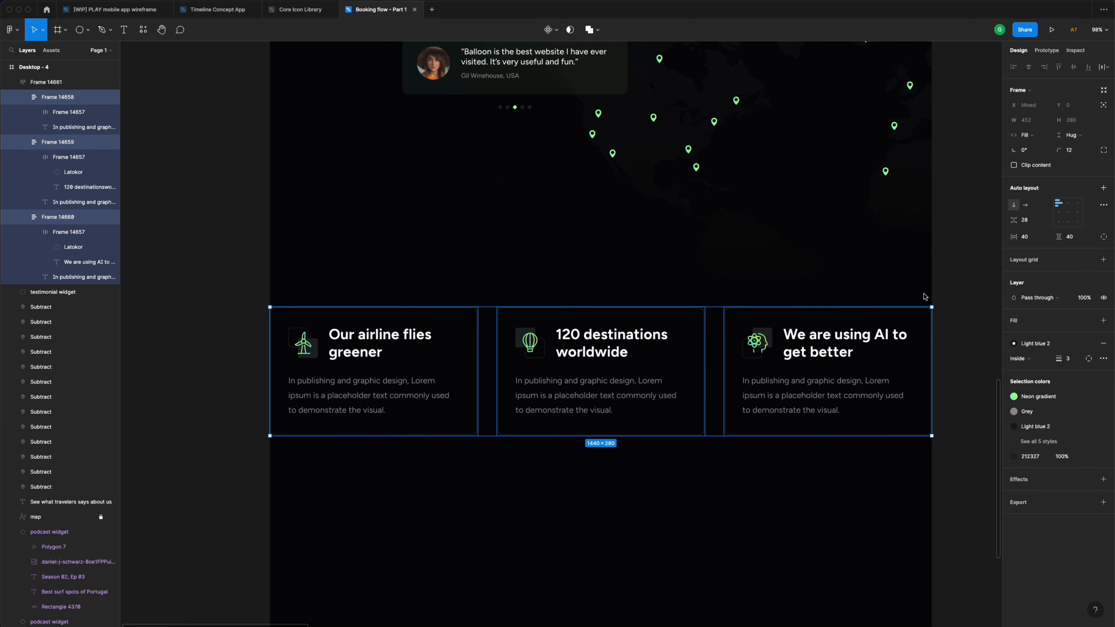
- Give the card row 64 px horizontal padding and move it up to Y 2776 beneath the map
click(874, 349)
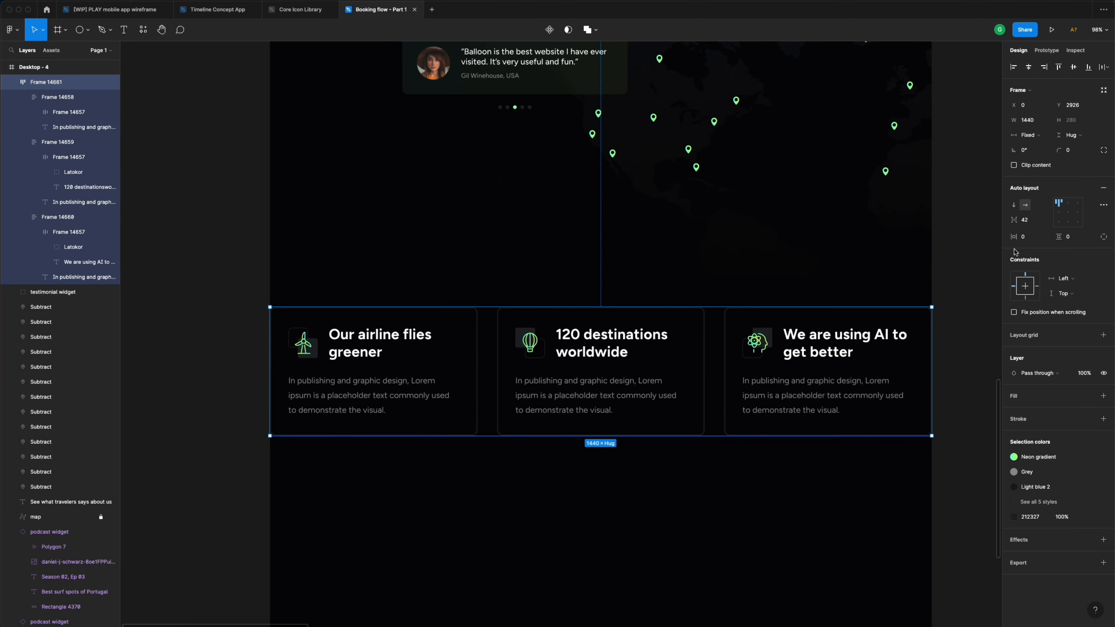
click(1027, 238)
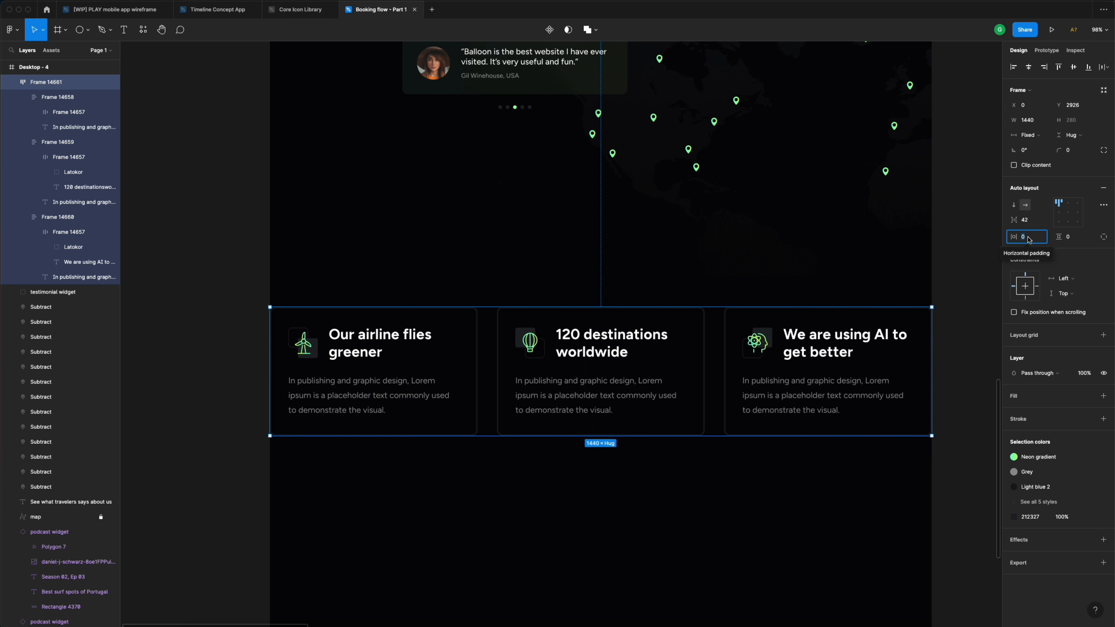
text(64)
key(Return)
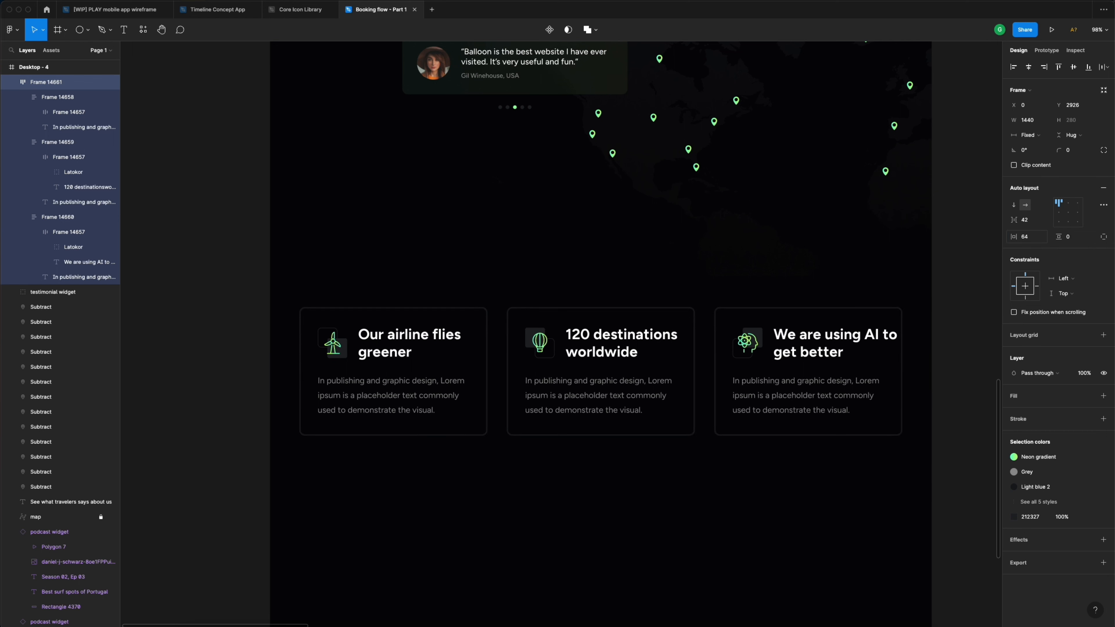
click(951, 267)
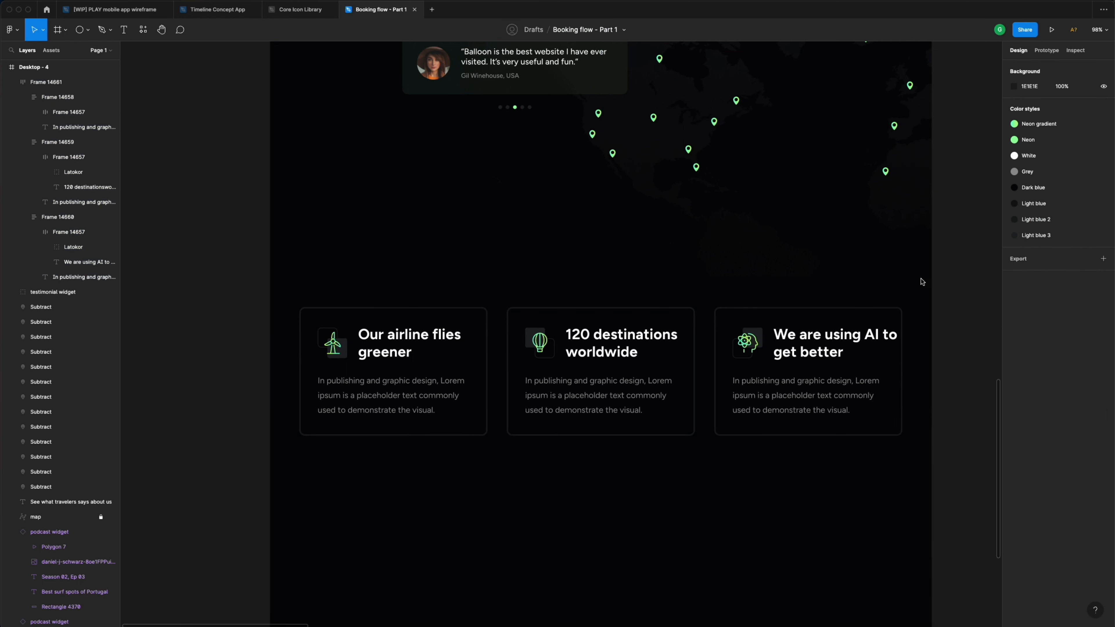
click(766, 391)
drag(765, 396, 766, 342)
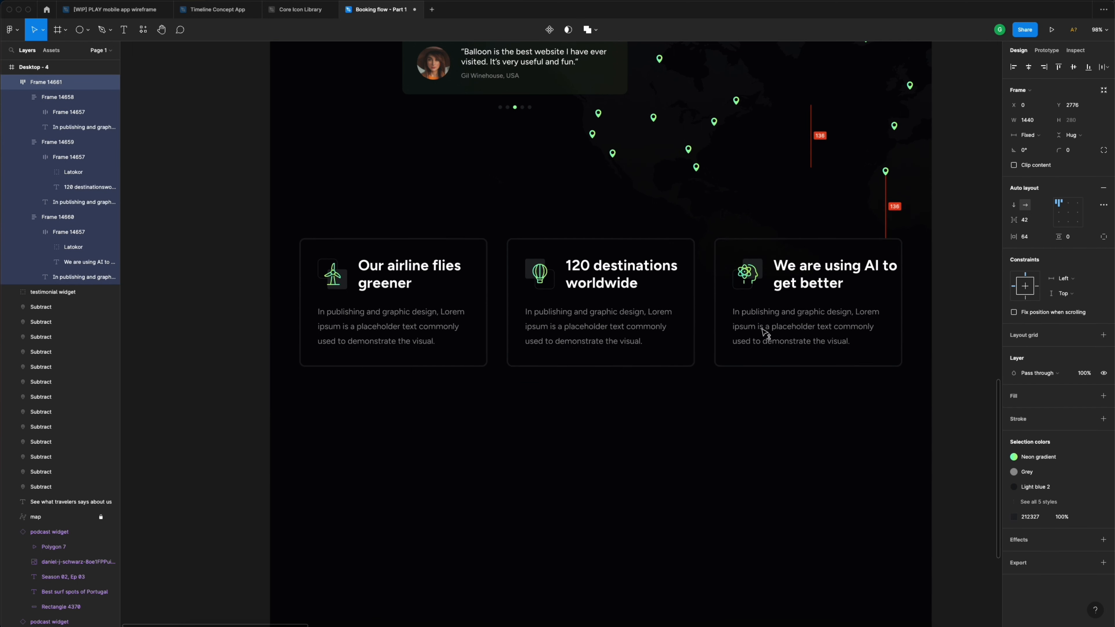
- Zoom out to review the whole landing page
scroll(951, 354, up, 2)
click(947, 357)
scroll(947, 357, down, 10)
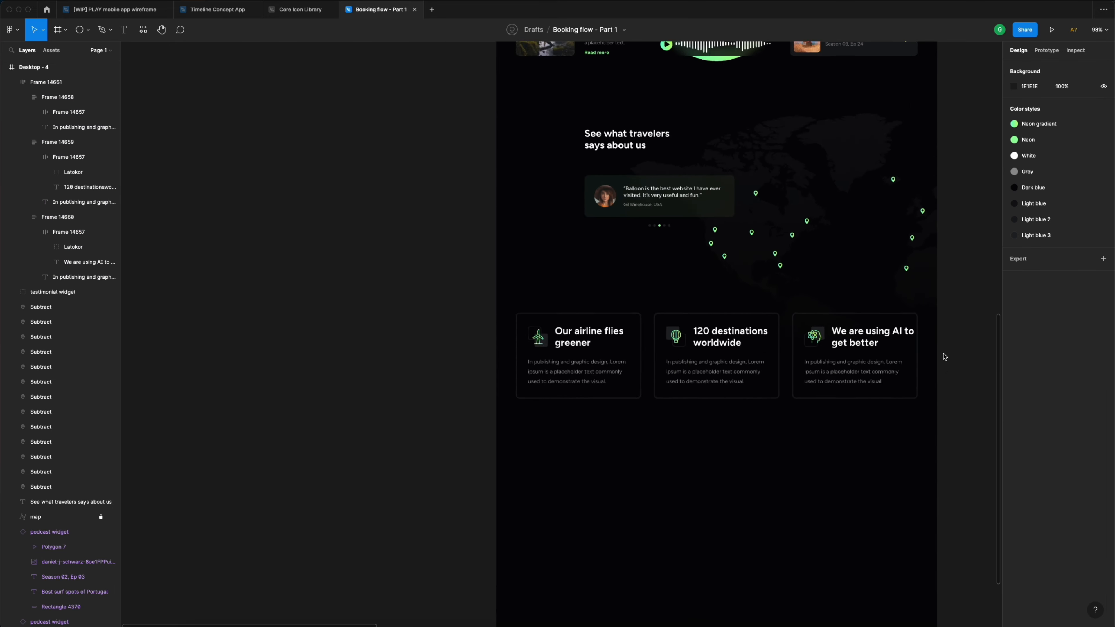
scroll(946, 357, up, 5)
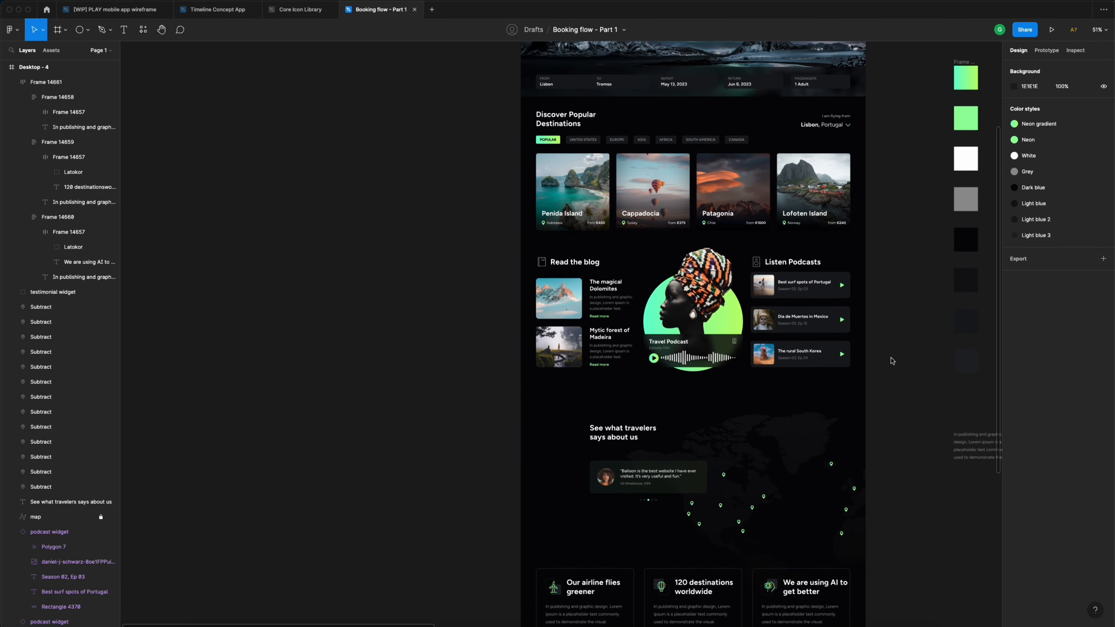
scroll(862, 324, down, 12)
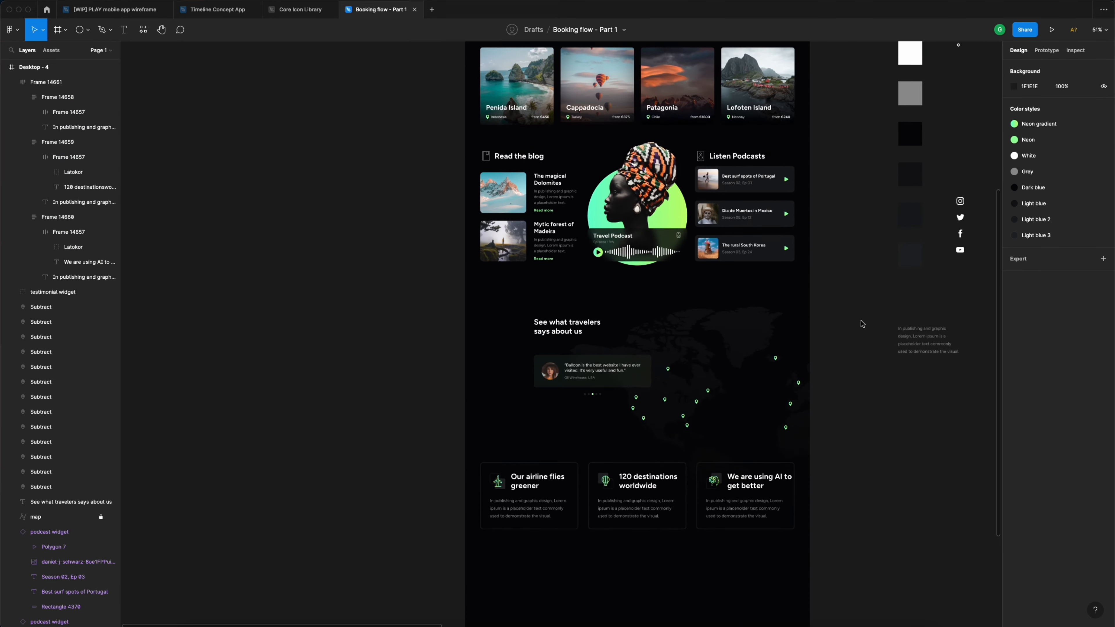
- Select the Desktop - 4 frame, zoom back in on the cards, and show the shape tools list
click(720, 383)
scroll(720, 383, up, 5)
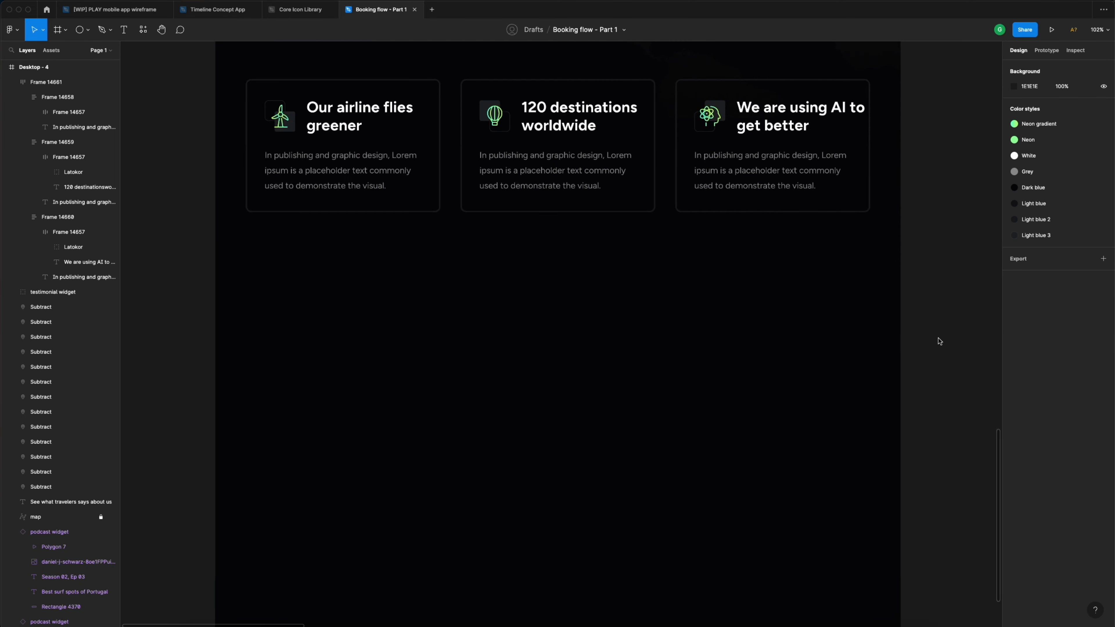
key(t)
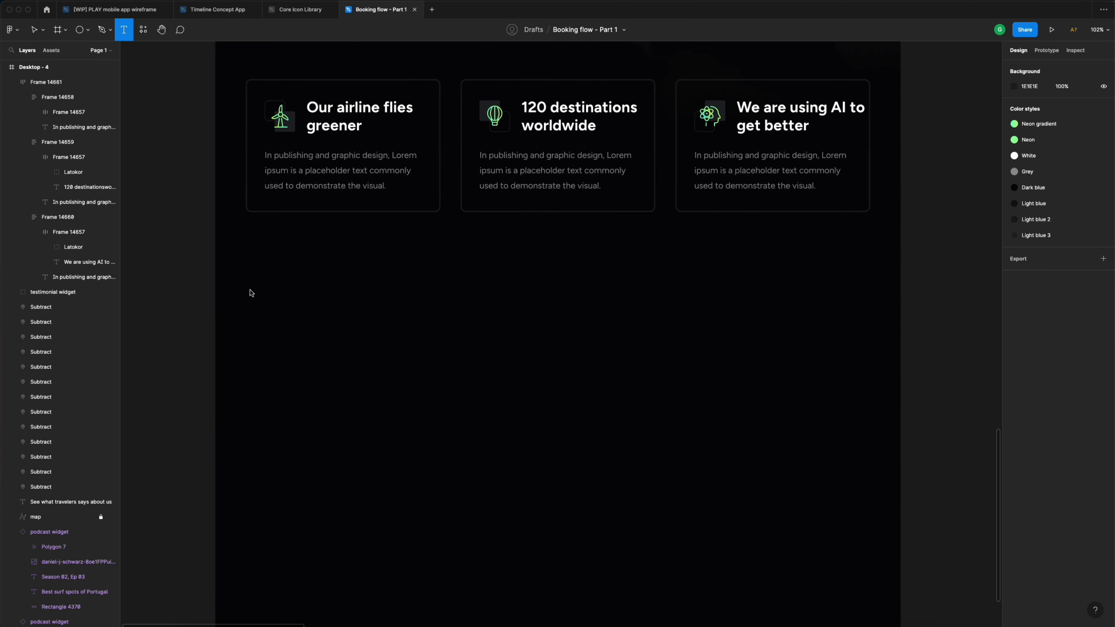
click(88, 30)
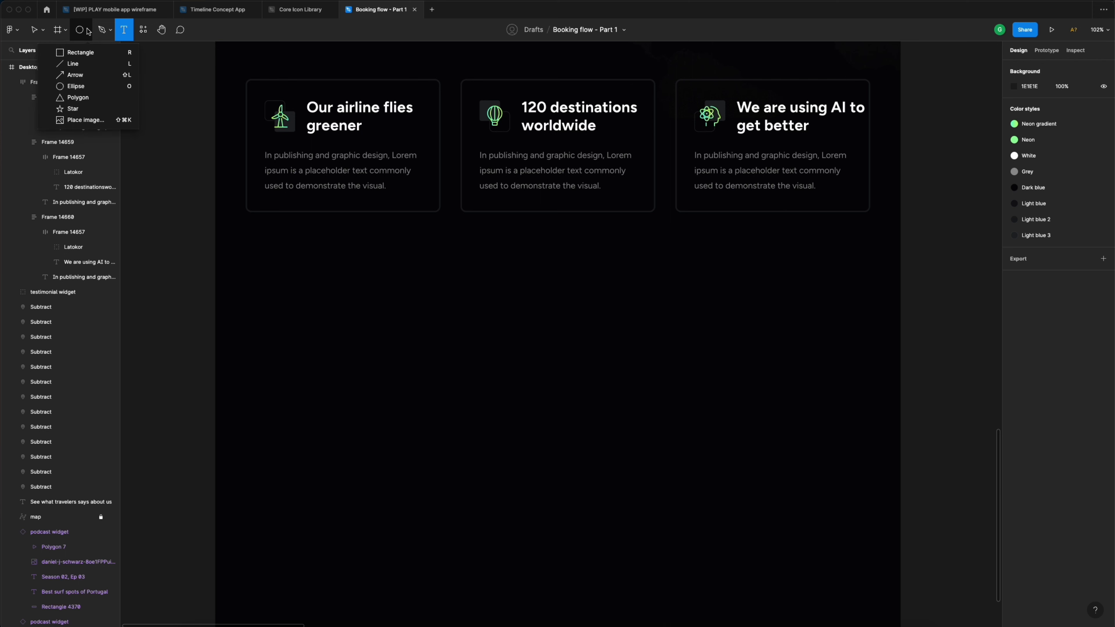
- Draw a large rectangle below the feature cards, stretched to the frame's left edge
click(80, 52)
drag(227, 293, 901, 542)
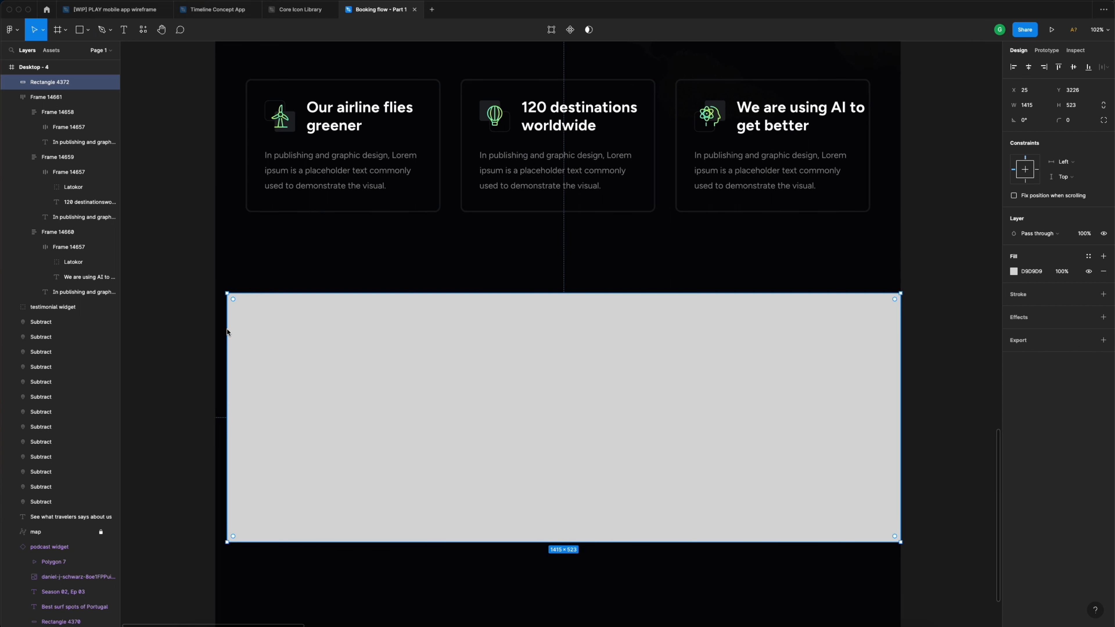
drag(227, 332, 223, 330)
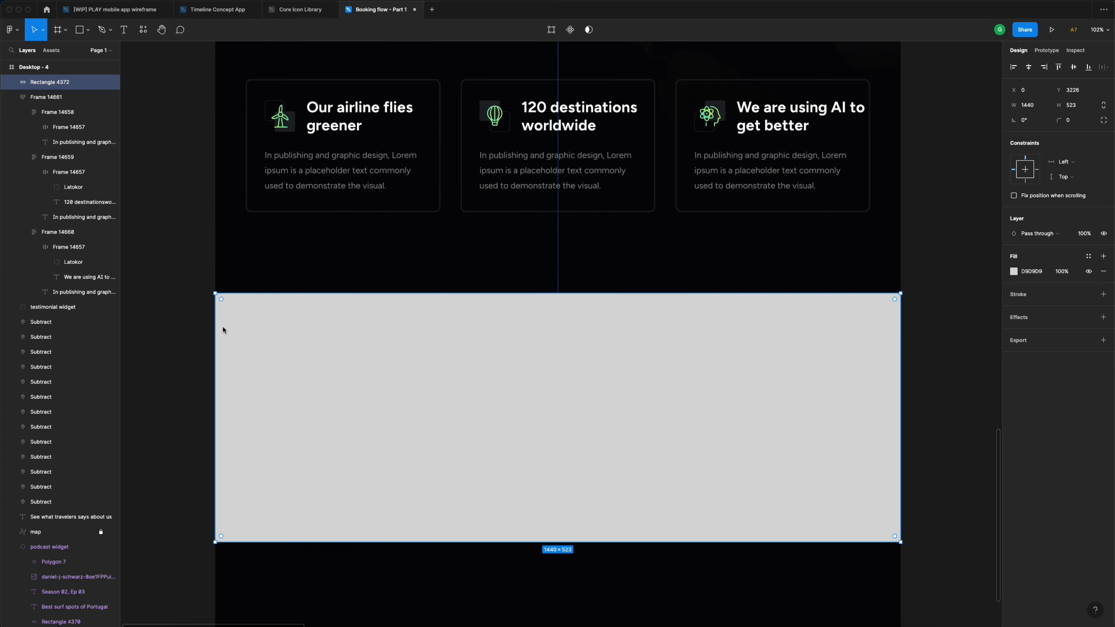
- Detach the Dark blue colour style and fill the rectangle pure black 000000
click(1089, 257)
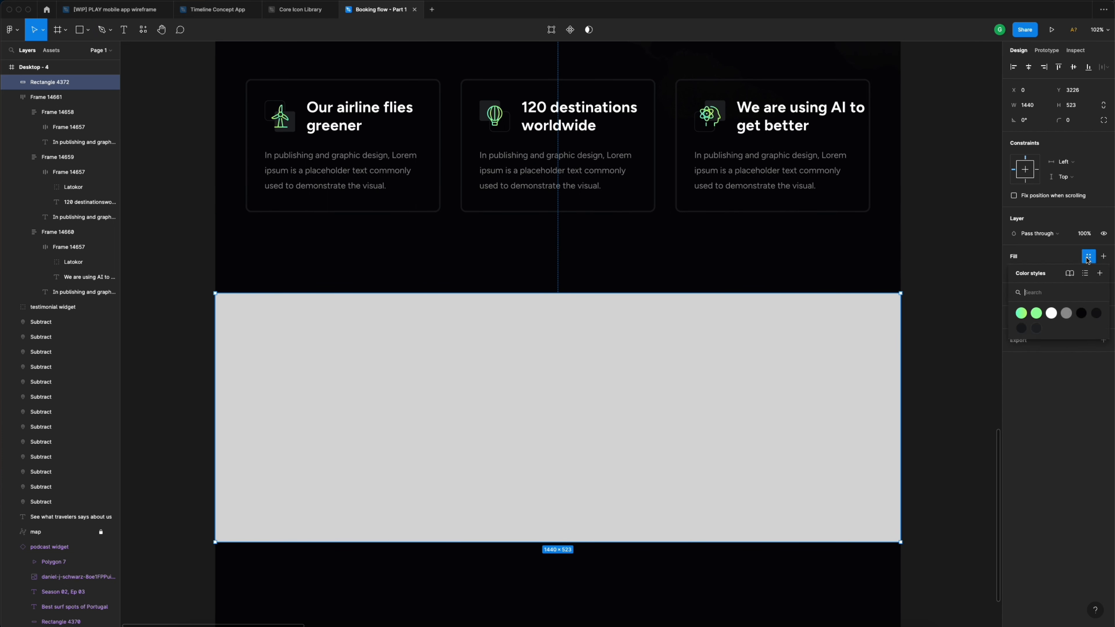
click(1081, 313)
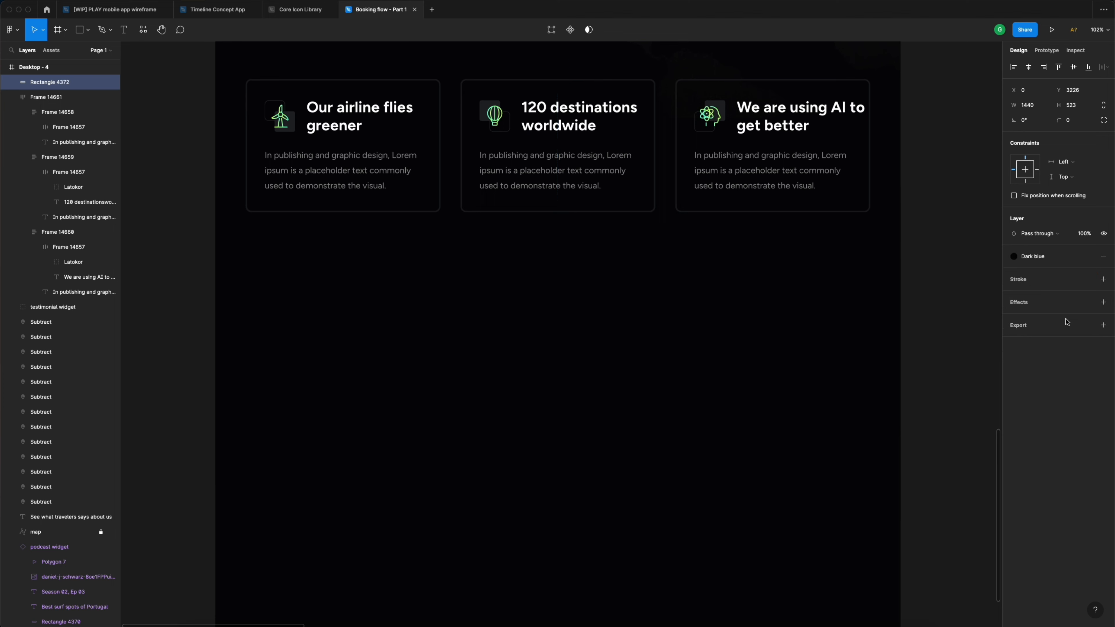
click(1056, 261)
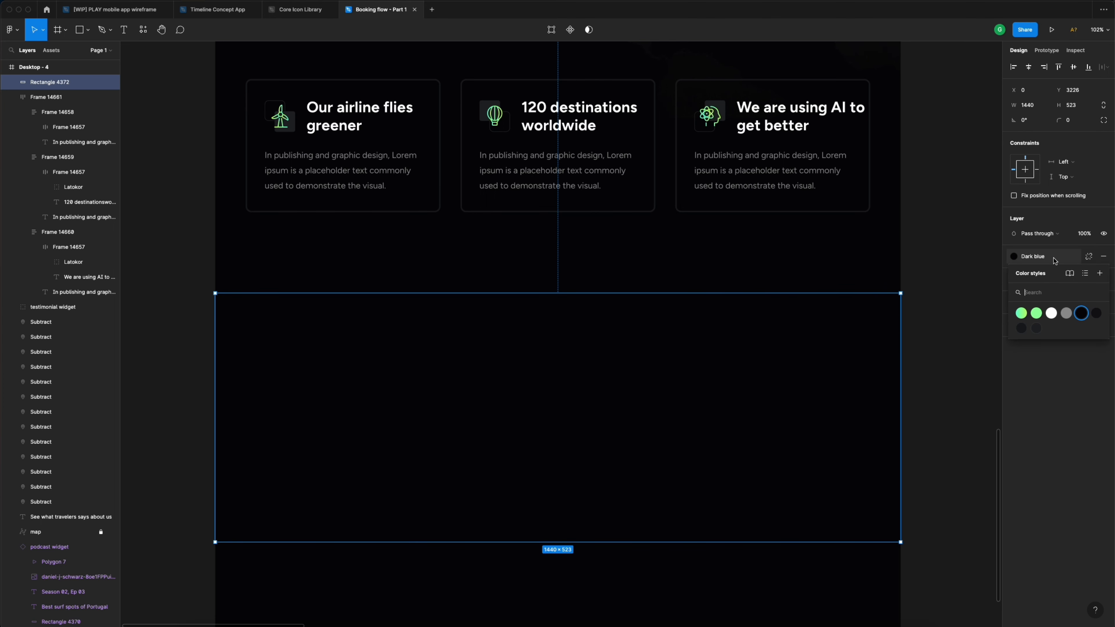
click(1083, 314)
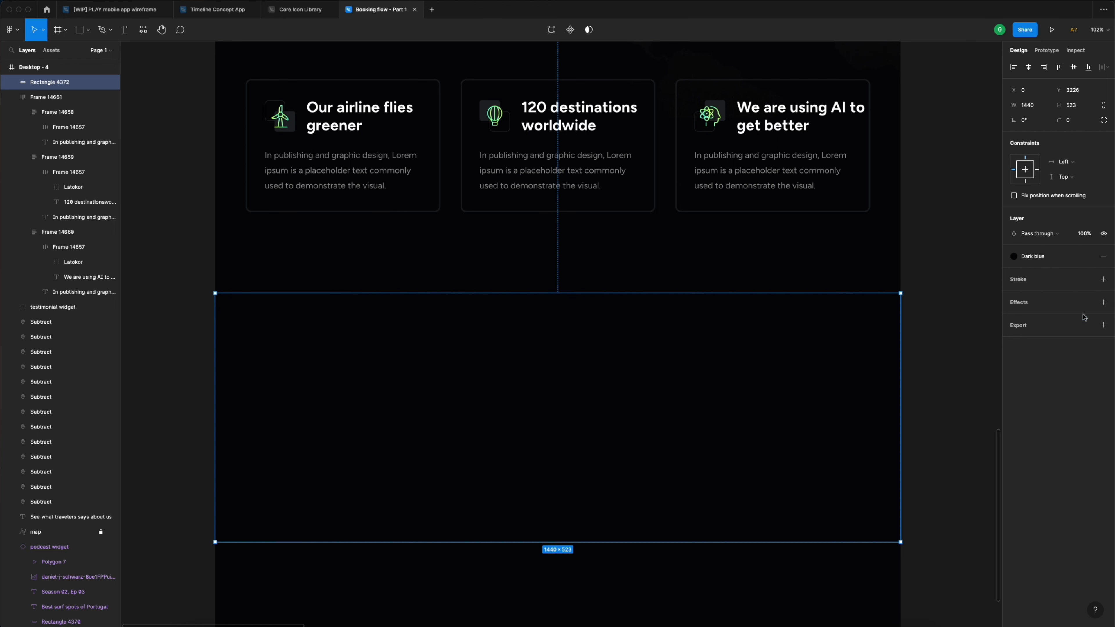
click(951, 277)
click(852, 343)
click(1089, 257)
click(1014, 271)
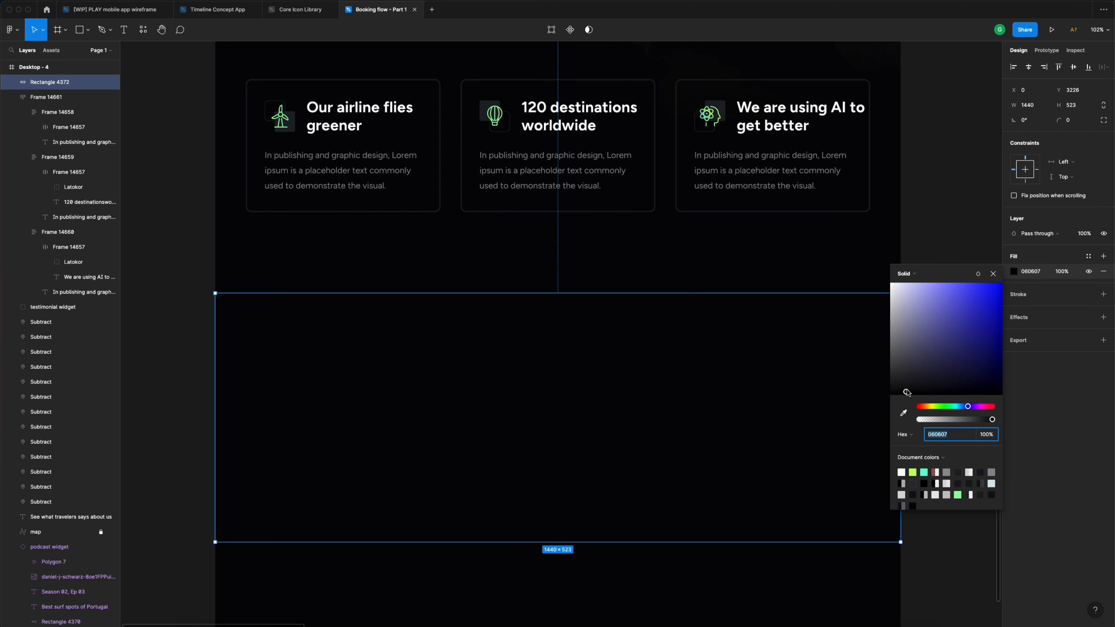
drag(907, 393, 899, 402)
click(930, 224)
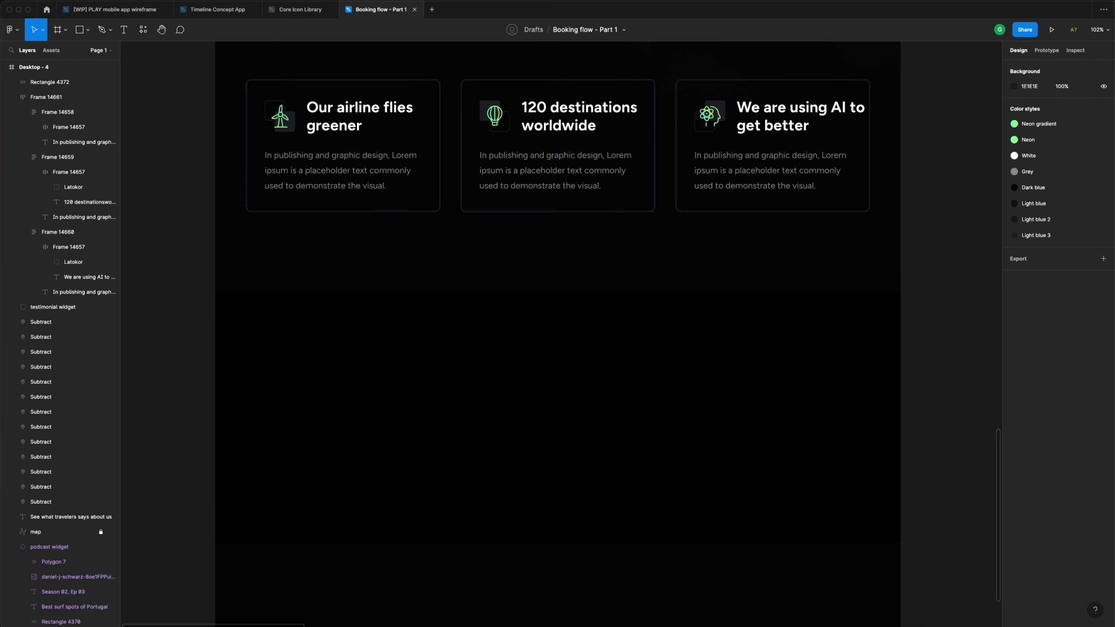
- Select the balloon logo in the top navigation
click(659, 351)
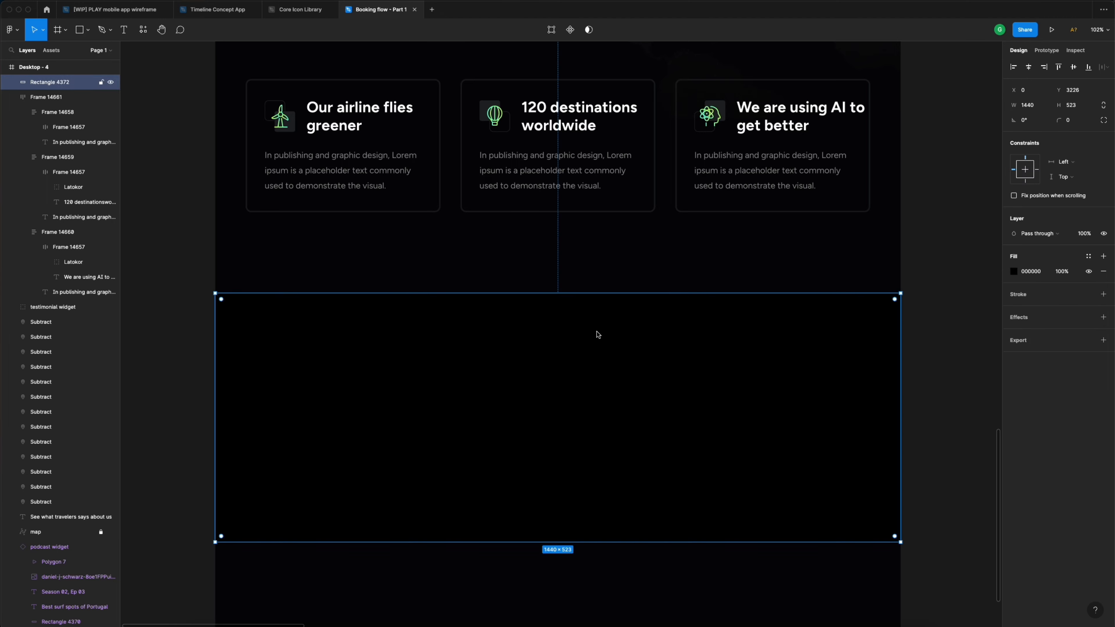
scroll(596, 333, down, 5)
scroll(596, 333, up, 3)
scroll(597, 335, up, 10)
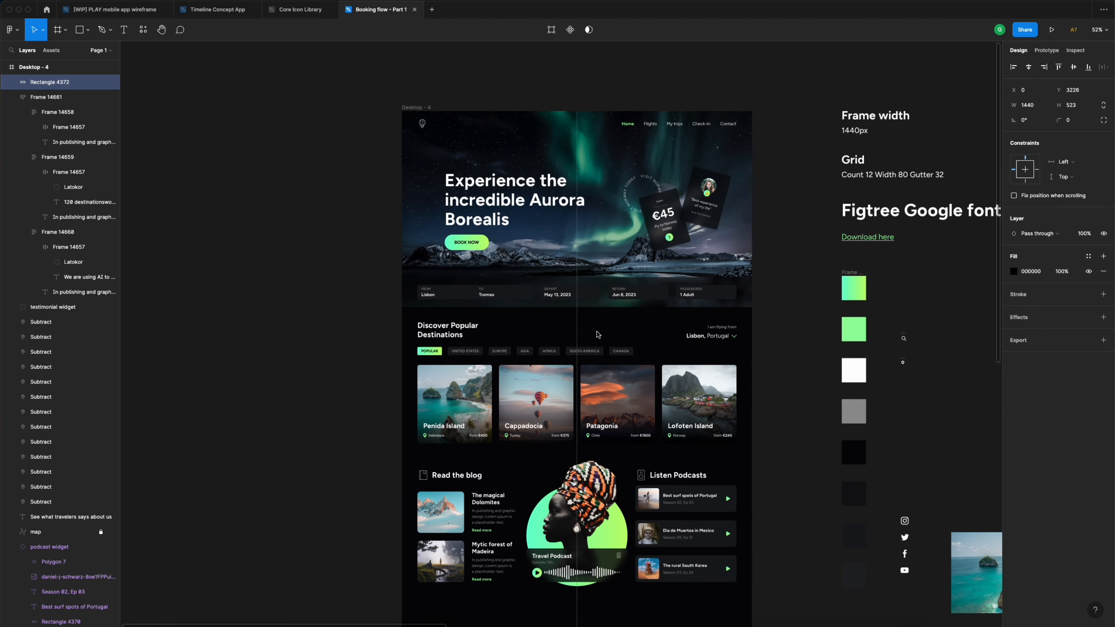
double_click(422, 183)
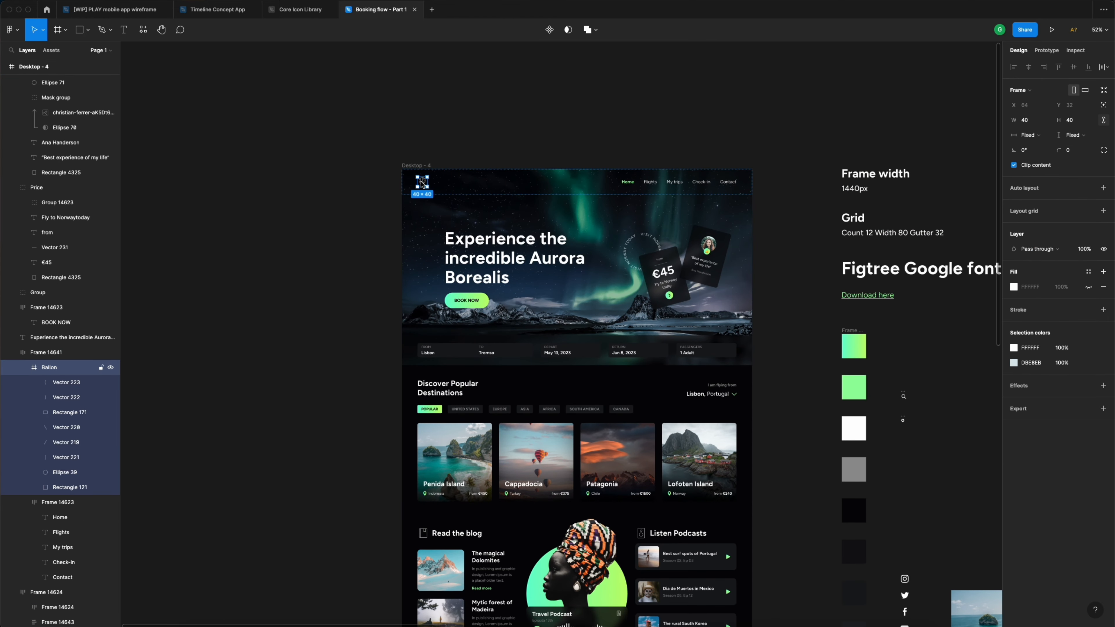
scroll(550, 214, down, 11)
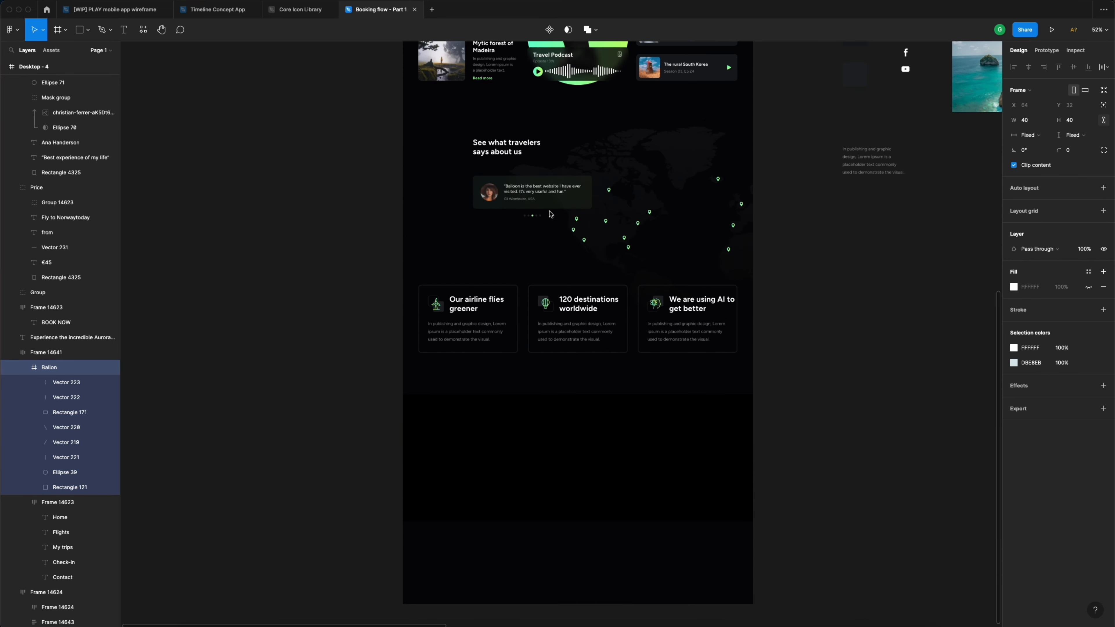
- Paste the balloon logo onto the left side of the black footer rectangle
click(500, 476)
scroll(501, 476, up, 5)
key(super+v)
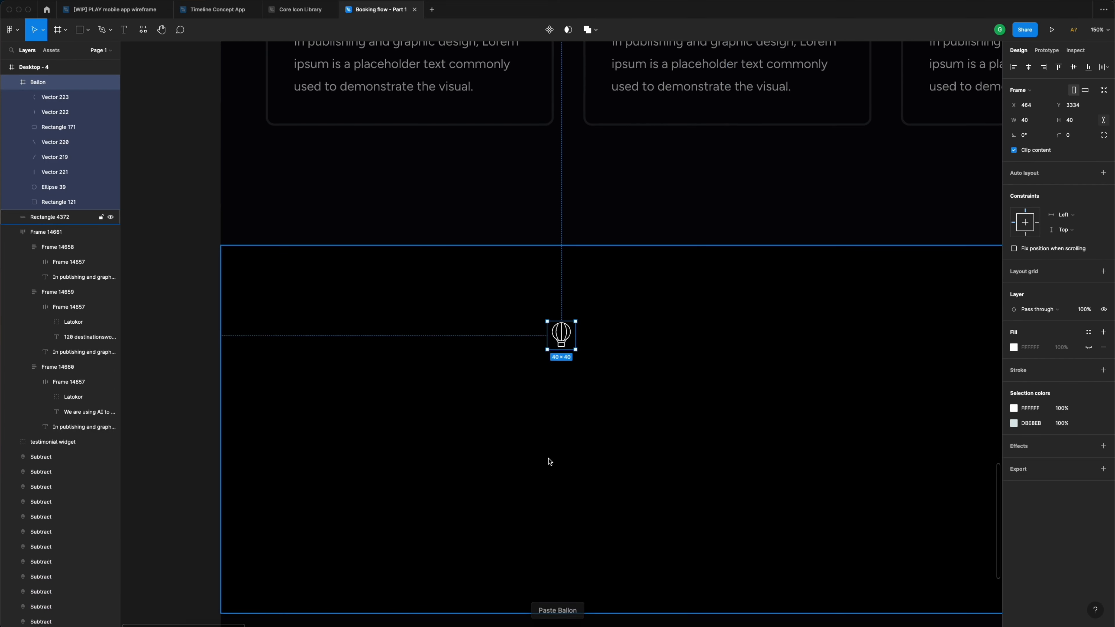
drag(498, 327, 318, 316)
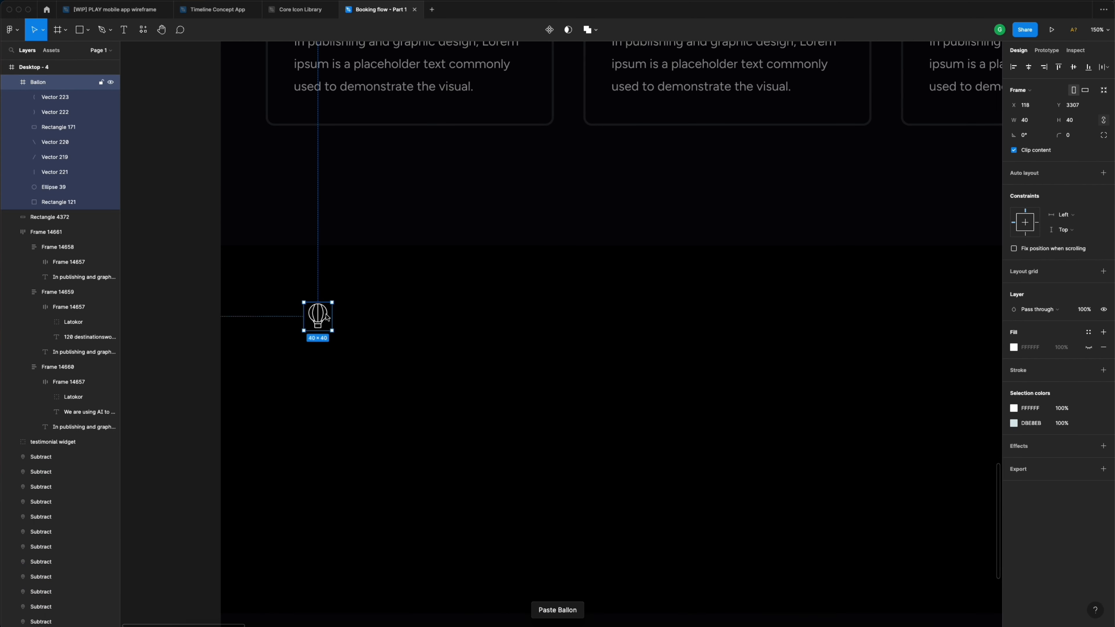
- Add a text block beside the logo reading Company, About us, Careers
click(425, 320)
key(t)
click(420, 323)
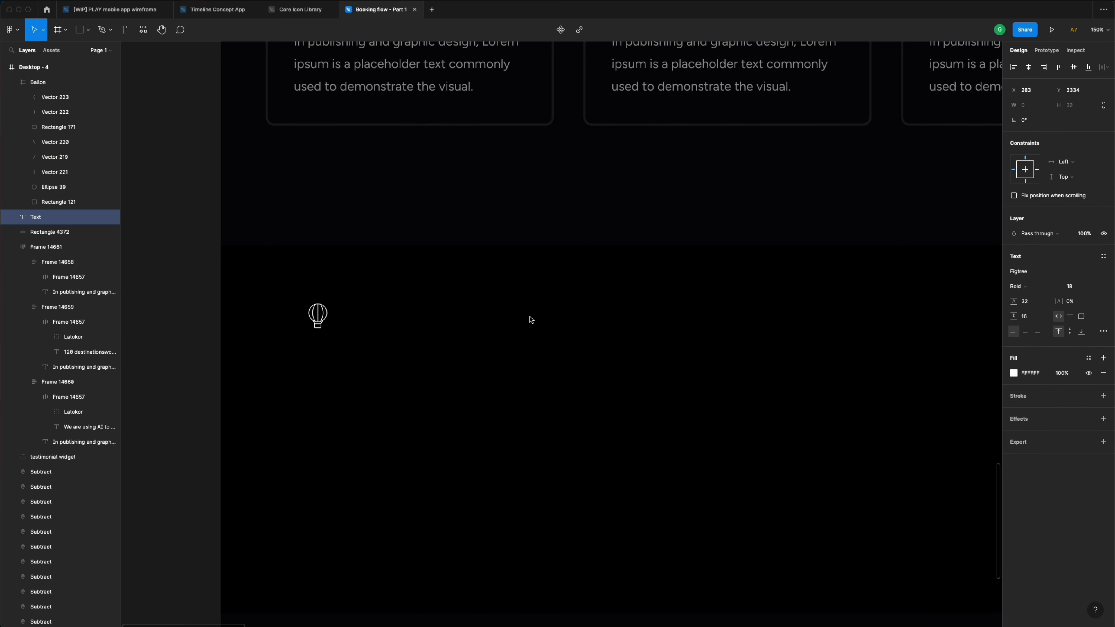
text(Company)
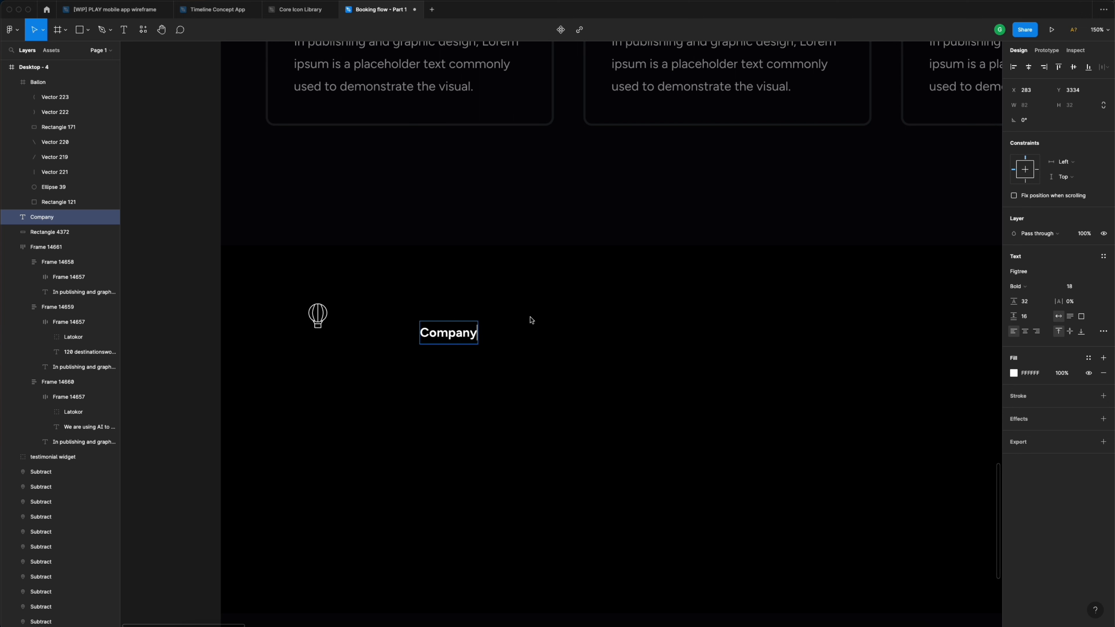
key(Escape)
key(Return)
key(Return)
key(BackSpace)
text(About us)
- Add Privacy policy and Terms & Conditions lines, removing the stray ampersand
key(Return)
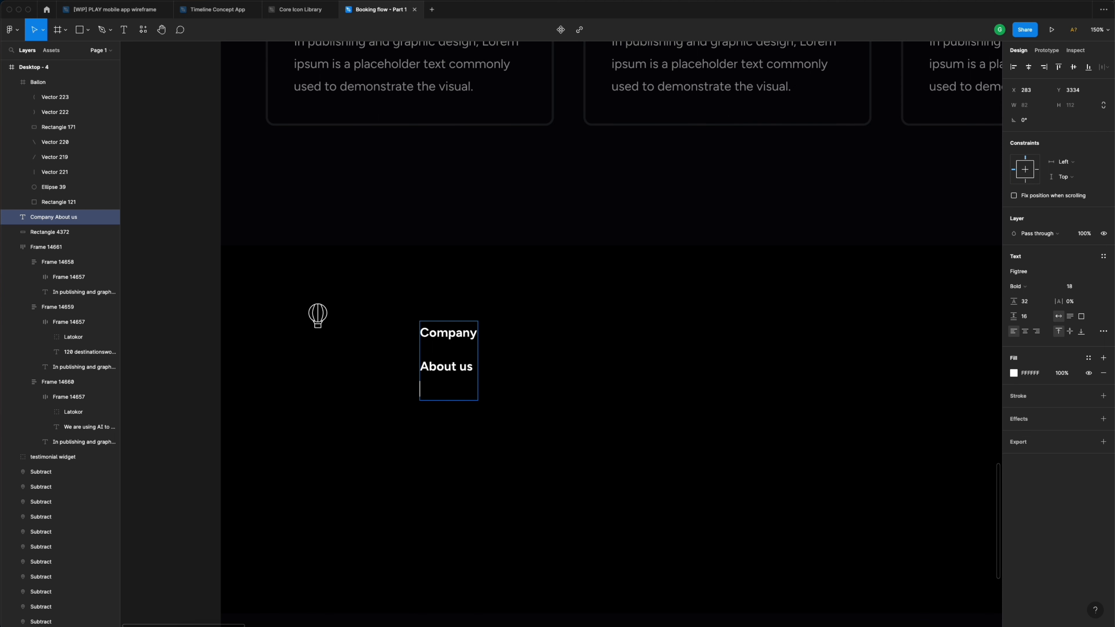
text(Careers)
key(Return)
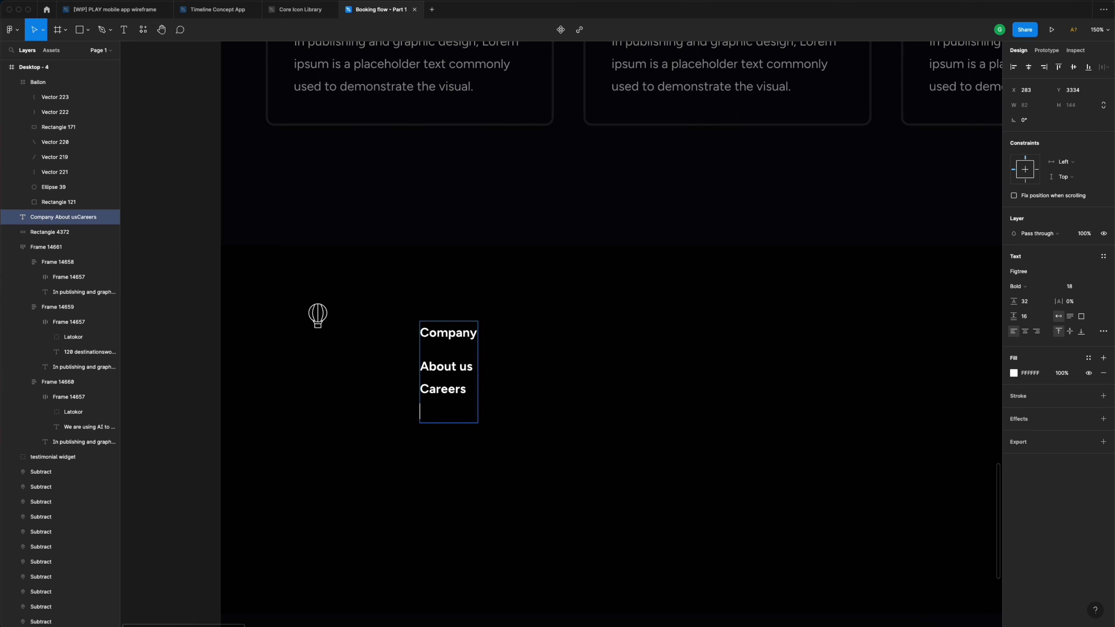
text(Privacy & policy)
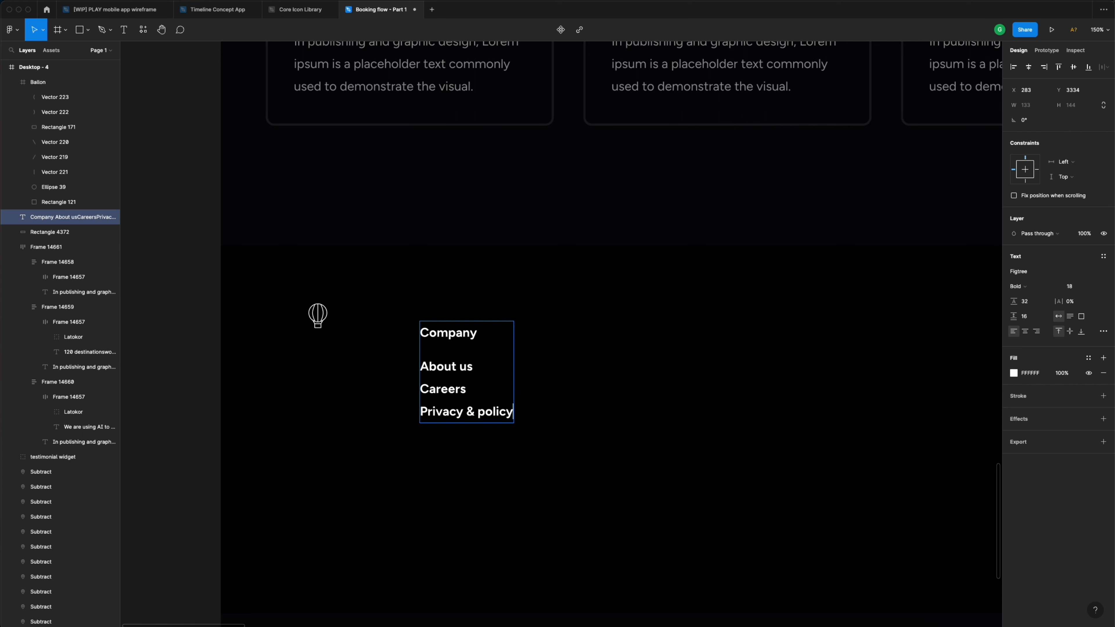
key(Return)
text(Terms &)
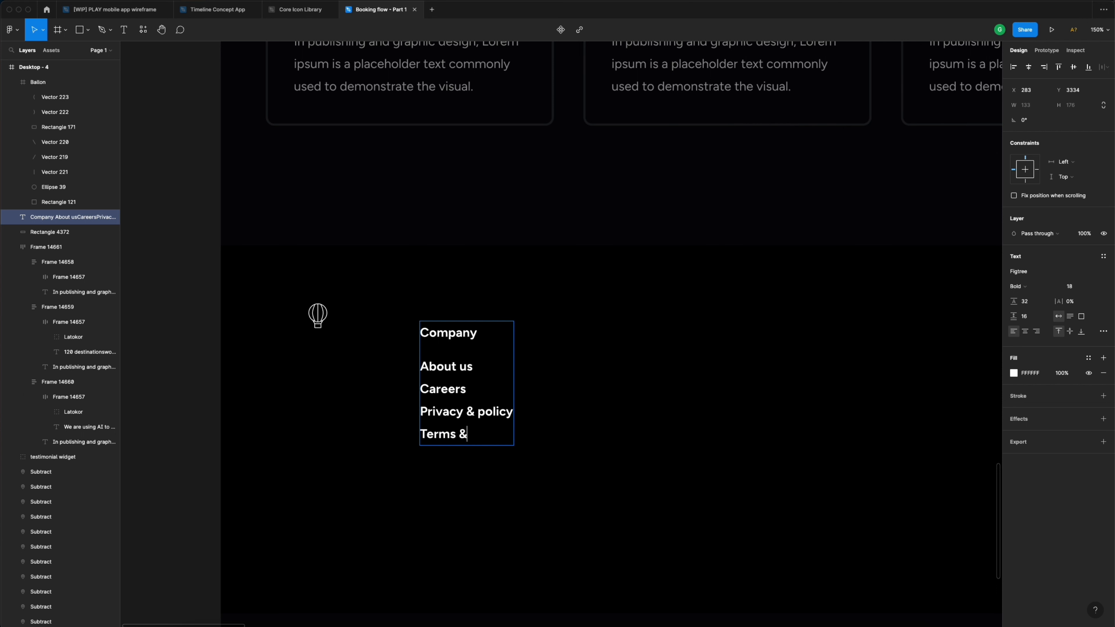
text( Conditions)
click(473, 417)
key(BackSpace)
key(BackSpace)
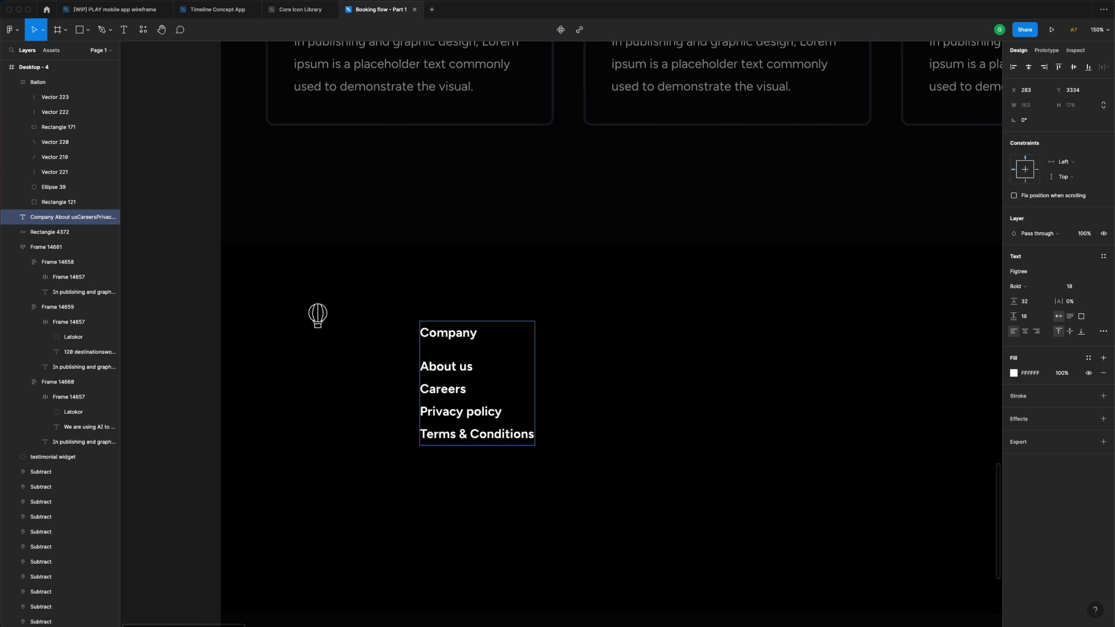
drag(534, 439, 416, 374)
- Set the link lines to Regular weight and give the Company heading the White style
click(1040, 290)
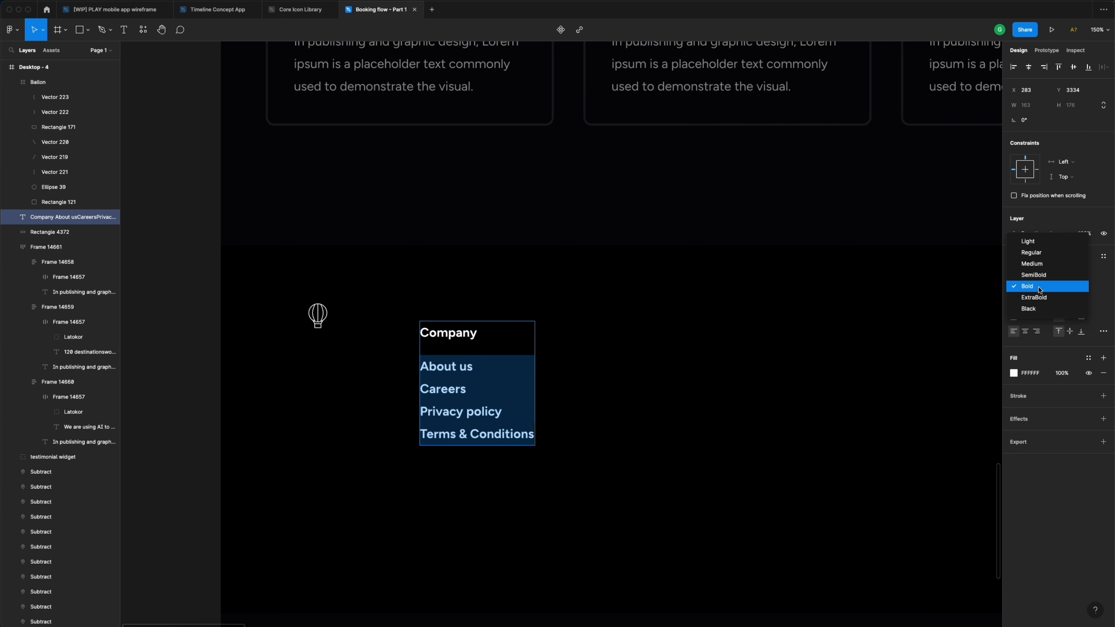
click(1042, 254)
double_click(461, 337)
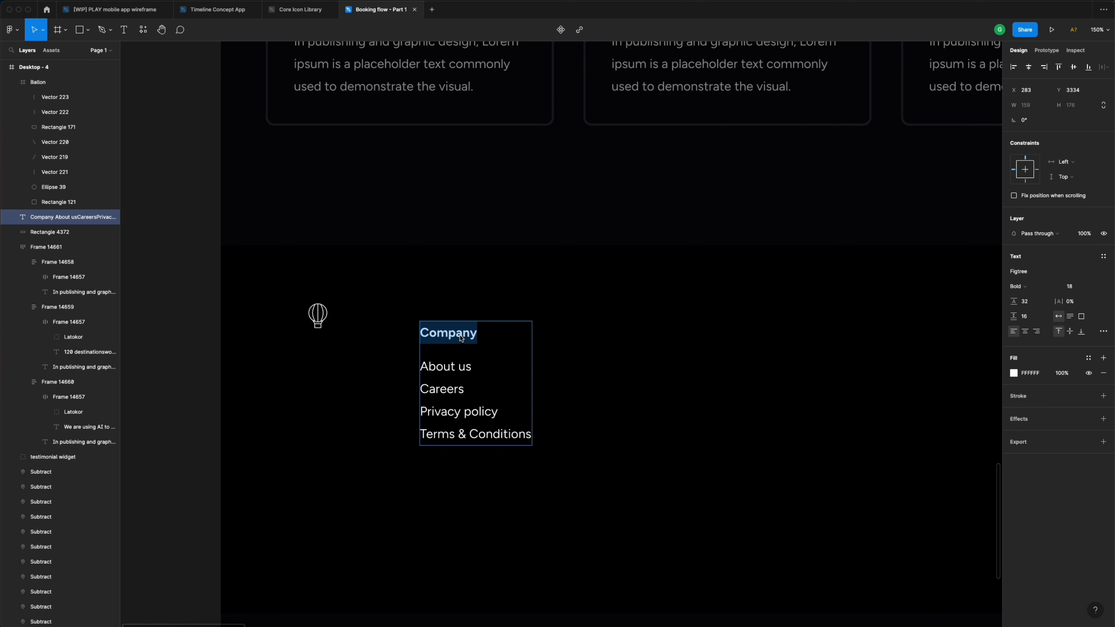
click(1089, 358)
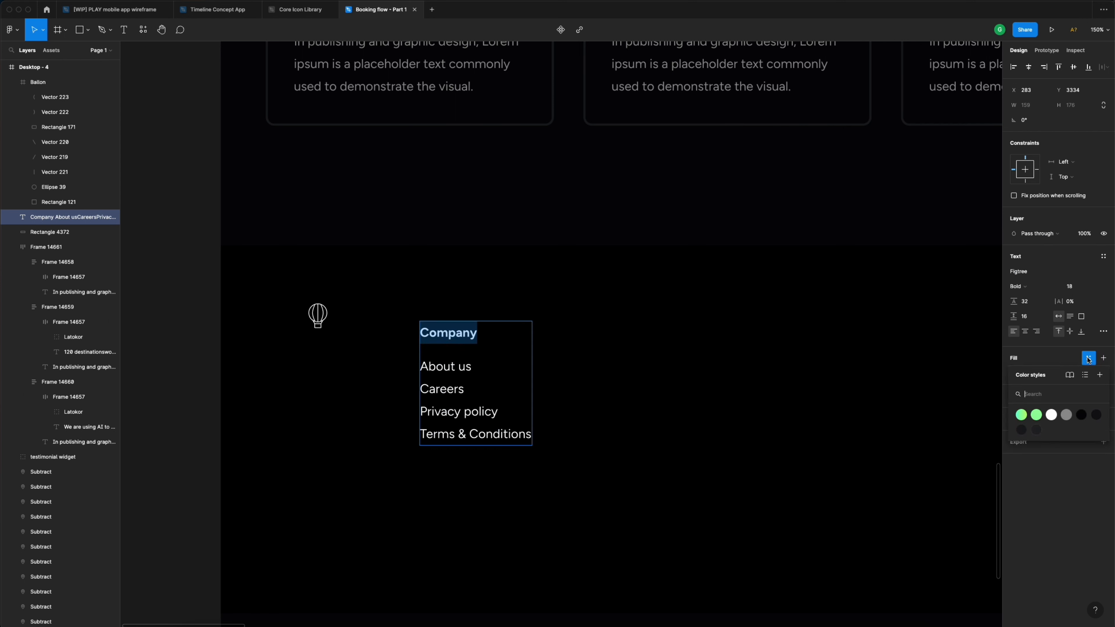
click(1052, 414)
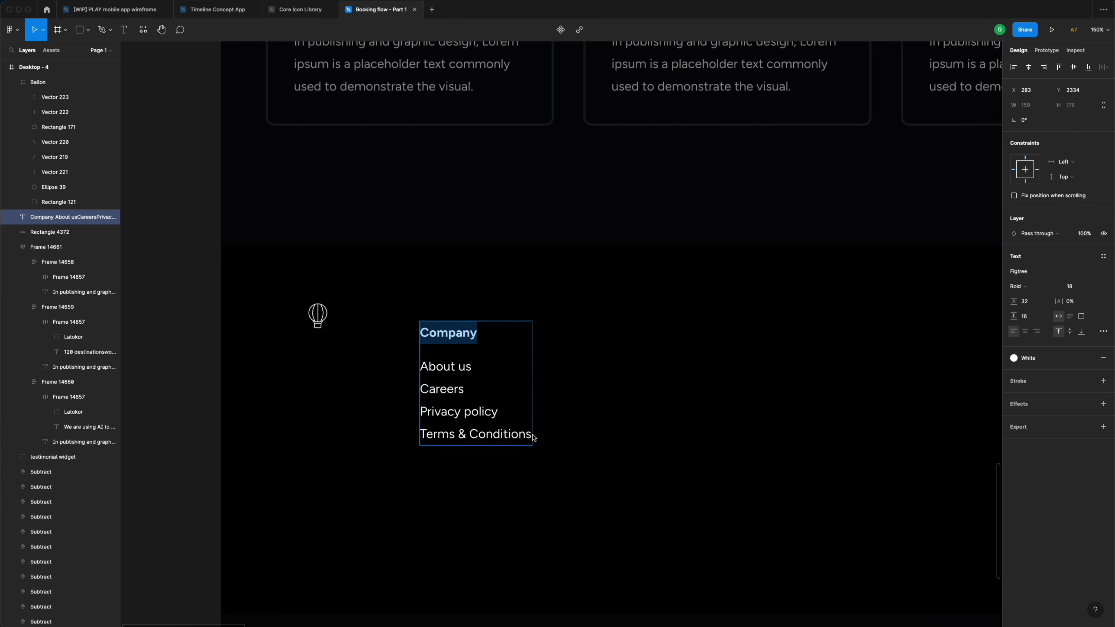
- Apply the Grey colour style to the About us through Terms & Conditions links
drag(530, 438, 417, 373)
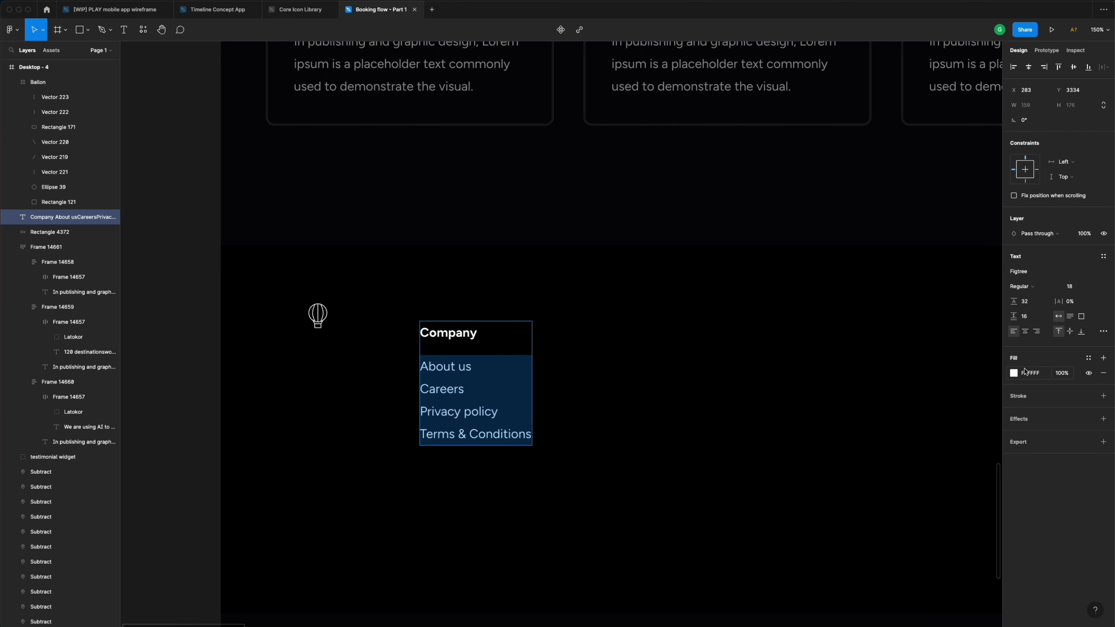
click(1089, 358)
click(1064, 416)
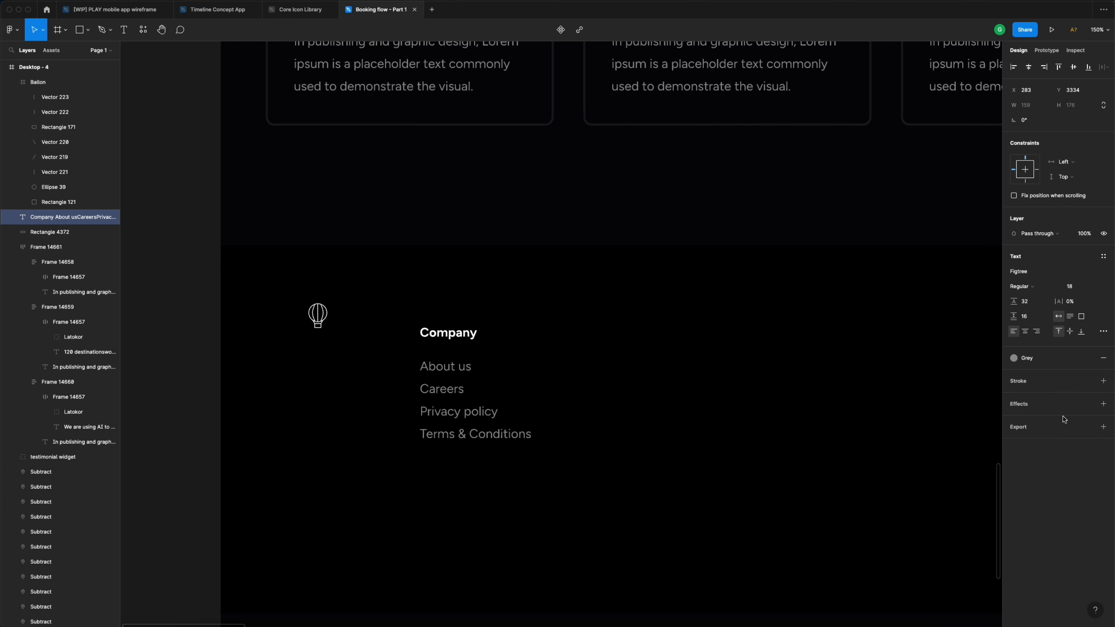
click(703, 216)
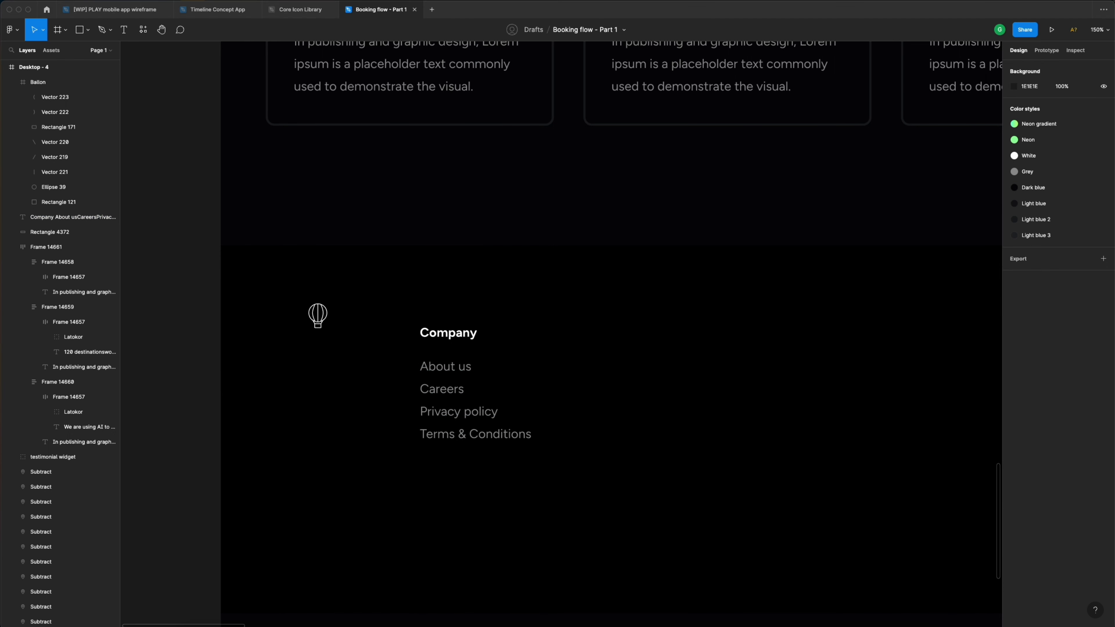
click(483, 373)
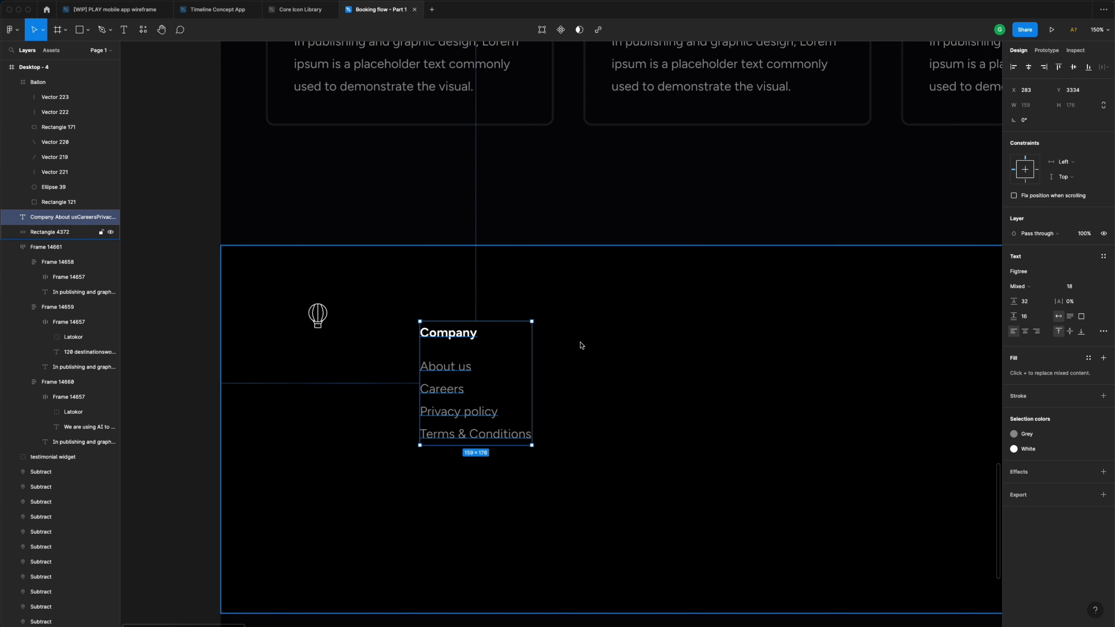
- Duplicate the Company column to the right and retitle the copy Destinations
drag(437, 336, 614, 324)
scroll(613, 325, right, 5)
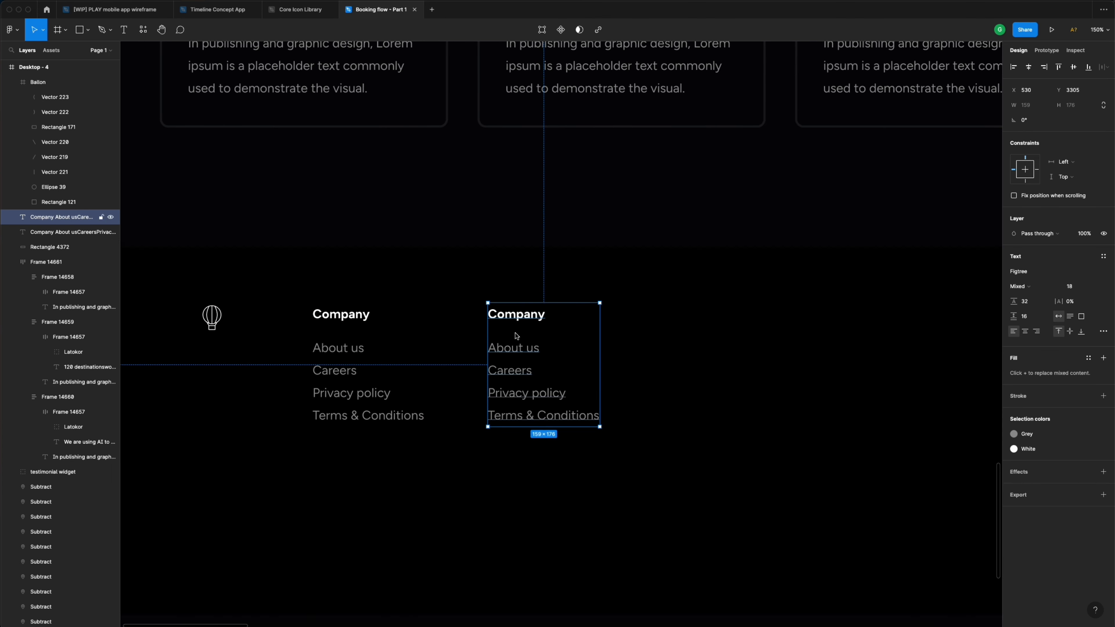
double_click(507, 320)
click(514, 320)
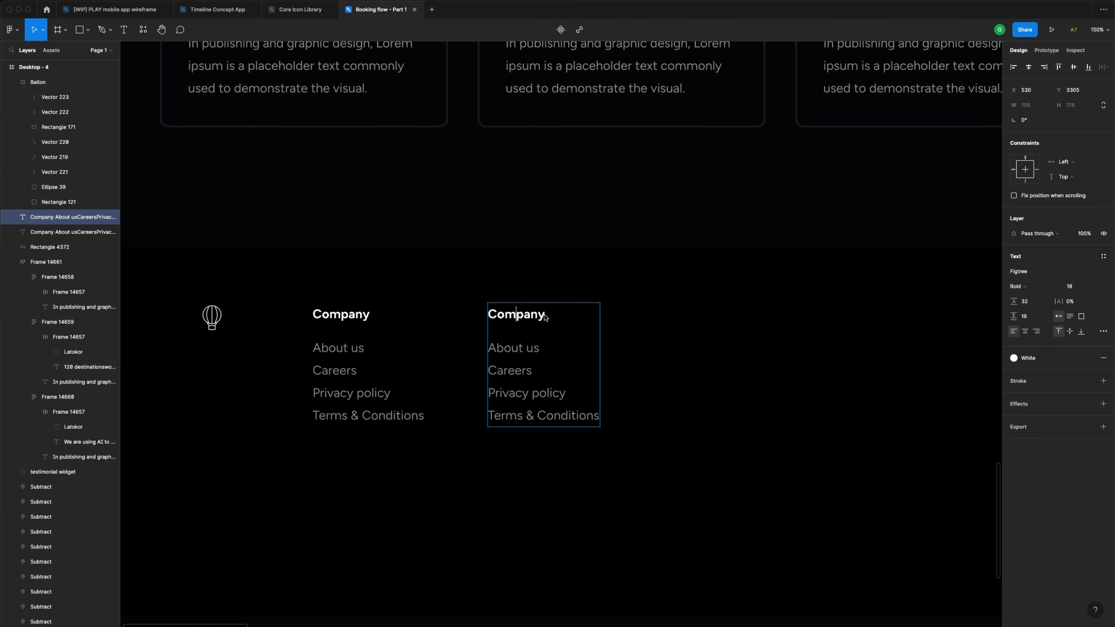
drag(545, 317, 490, 319)
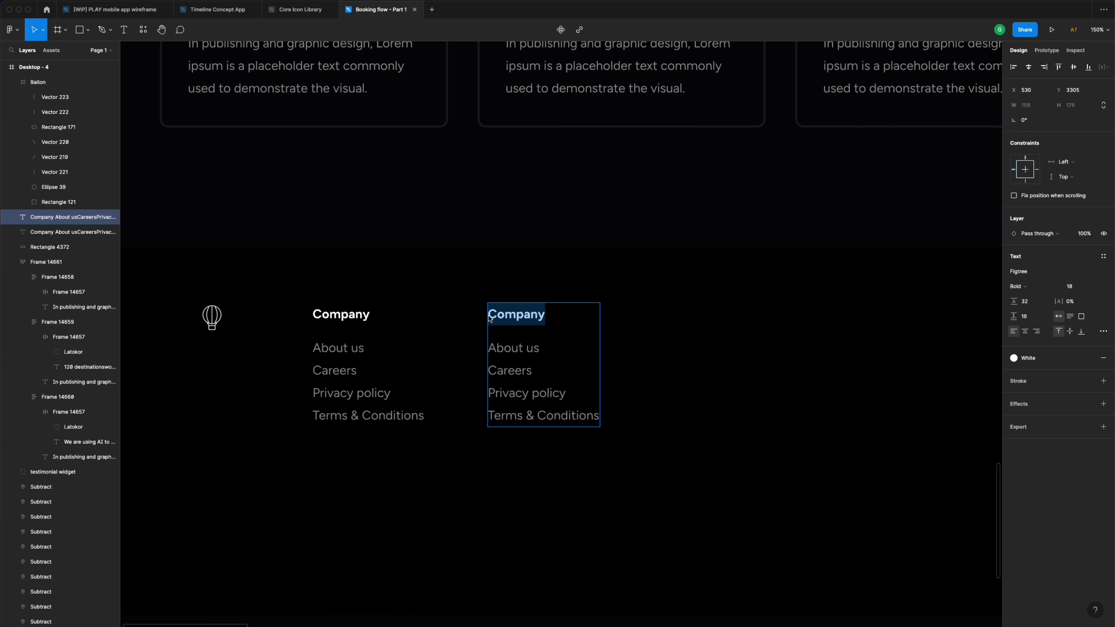
text(Desti)
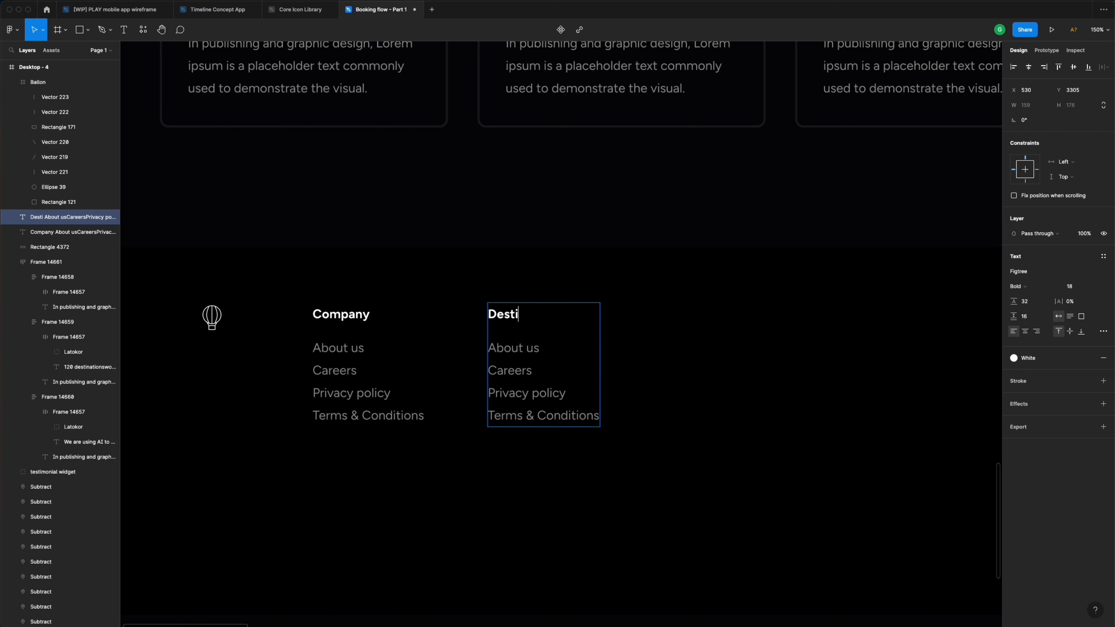
text(nations)
- List United States, Canada, South America, Europe and Asia, then copy the column further right
drag(597, 420, 490, 361)
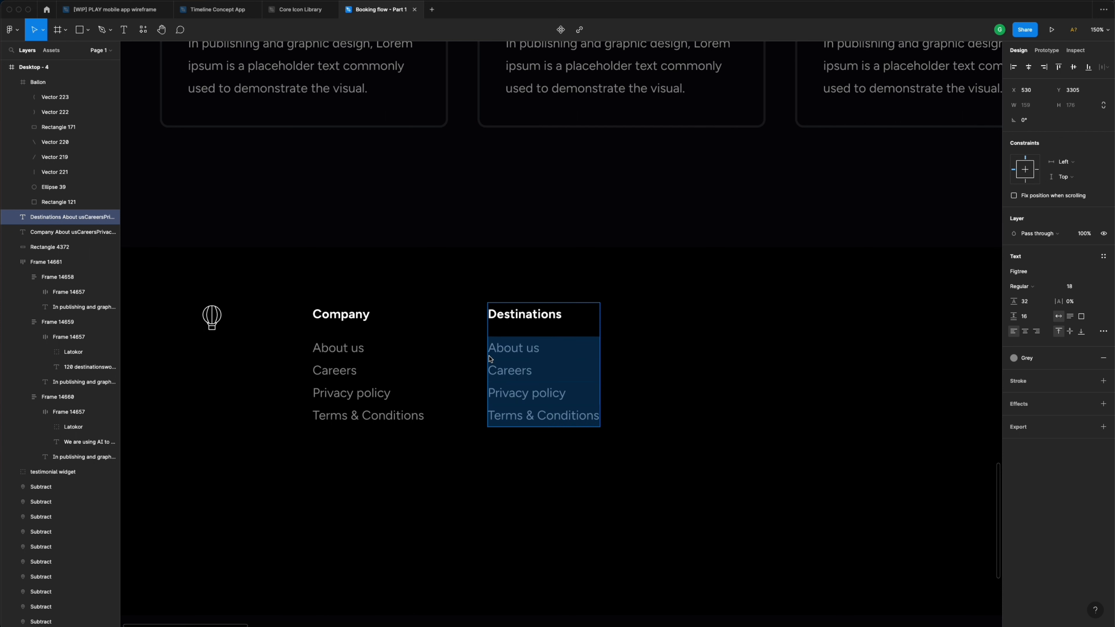
text(United S)
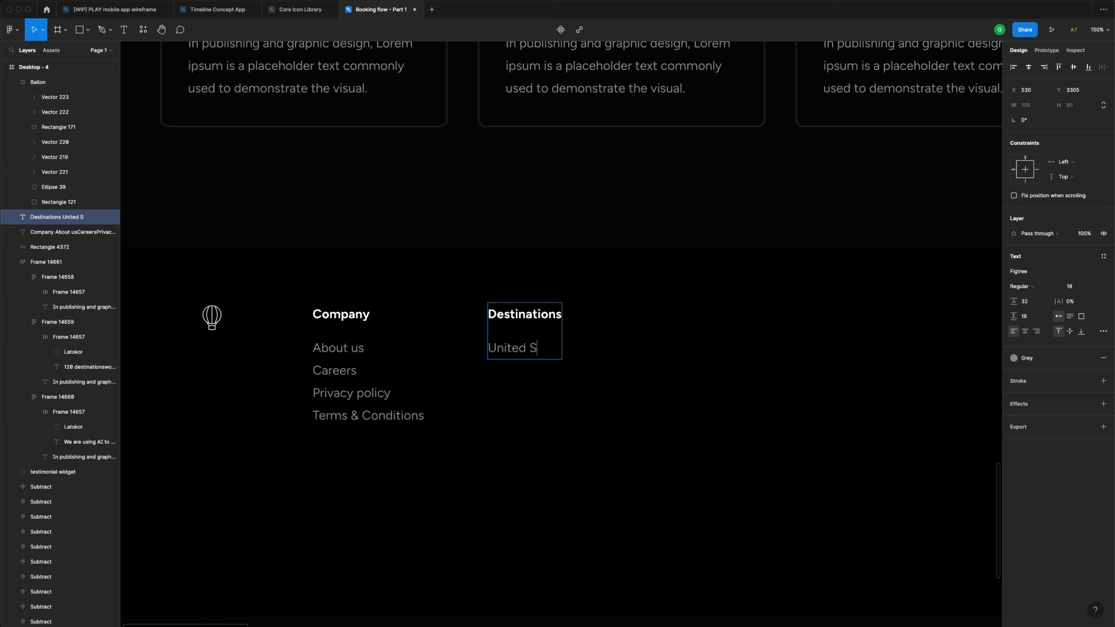
text(tates)
key(Return)
text(Canada)
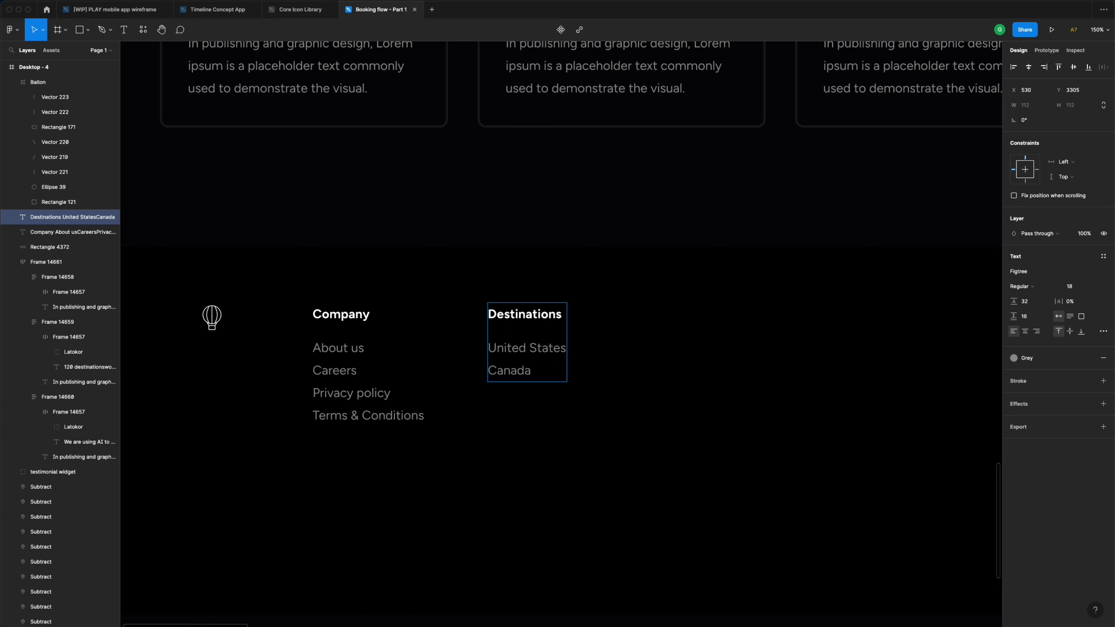
key(Return)
text(Sout)
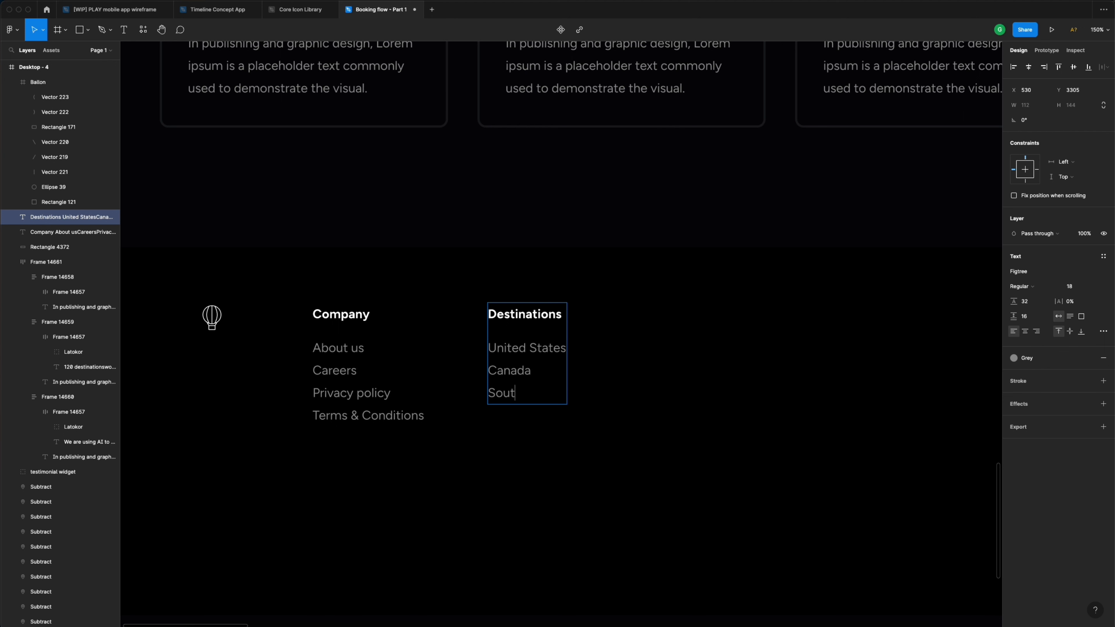
text(h America)
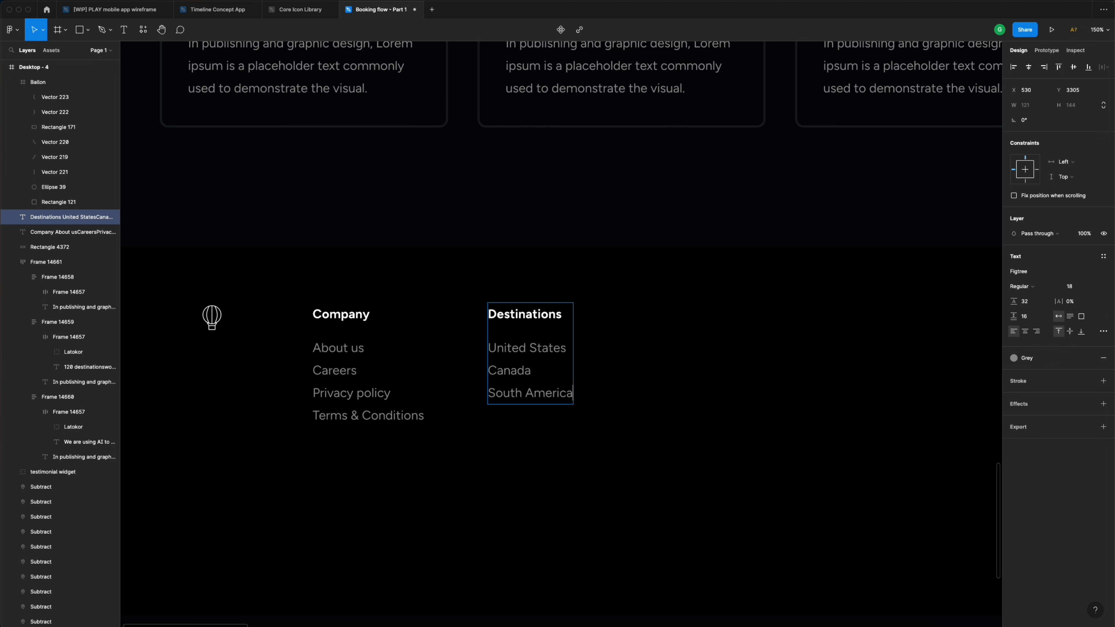
key(Return)
text(Eur)
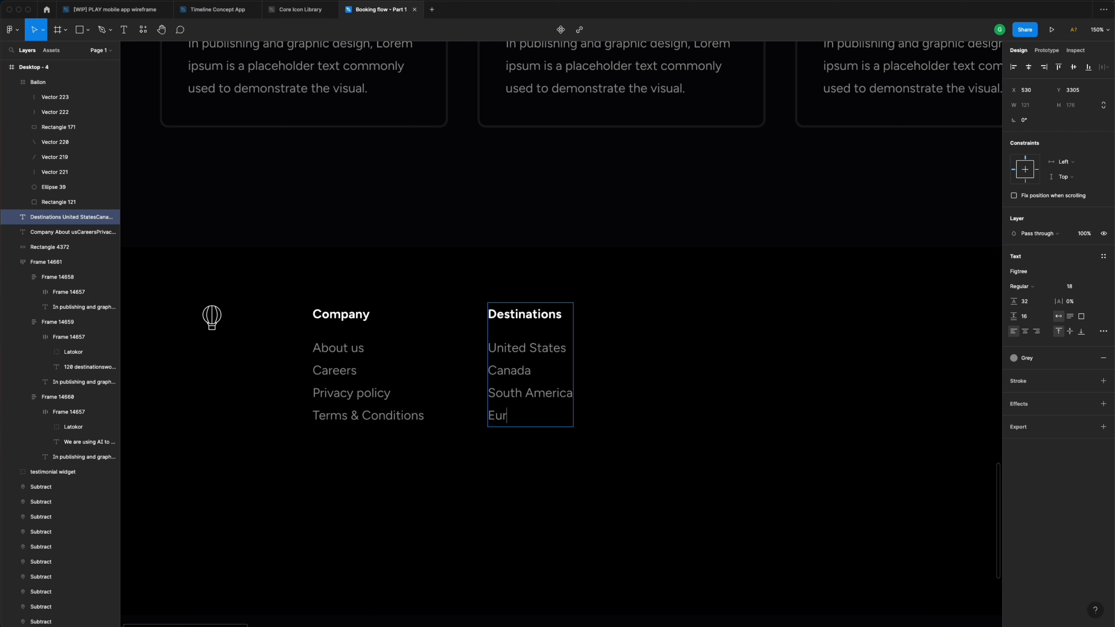
text(ope)
key(Return)
text(Asia)
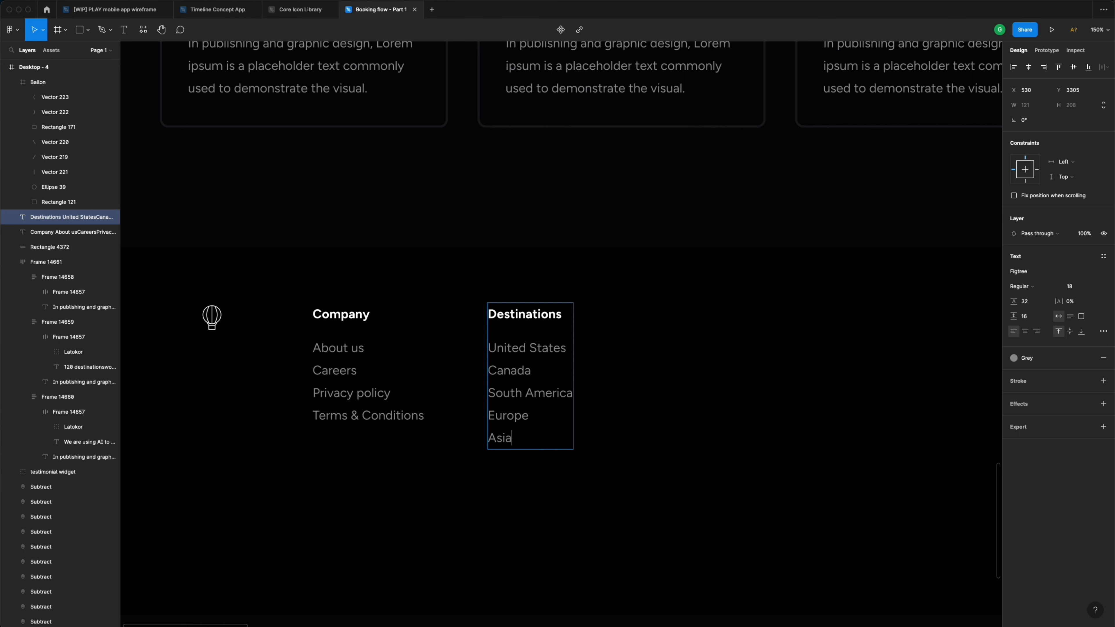
key(Escape)
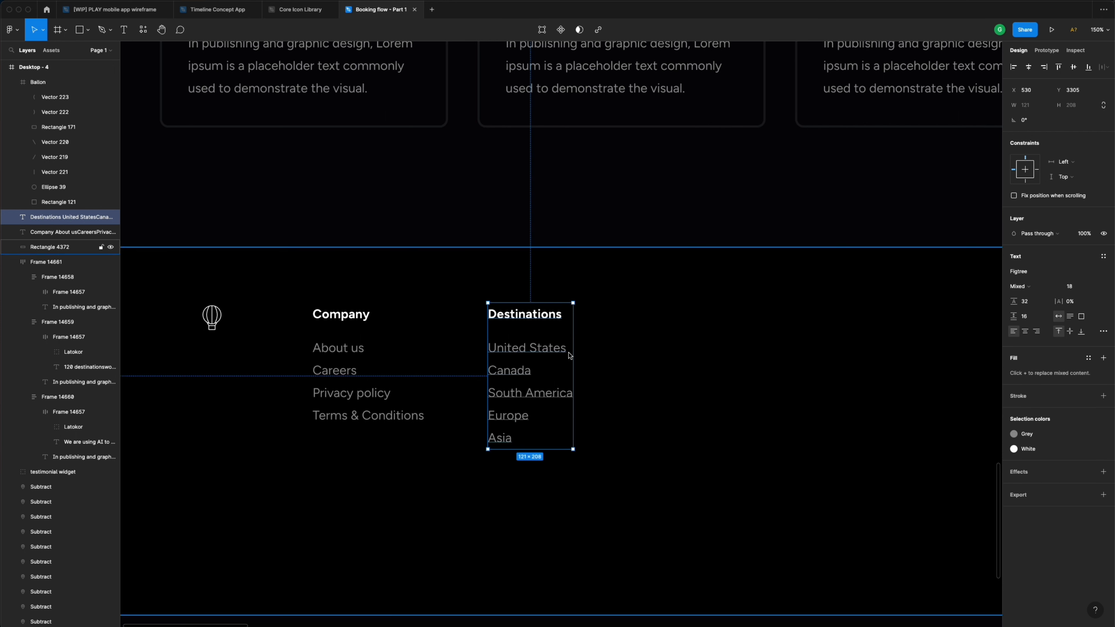
drag(568, 357, 689, 356)
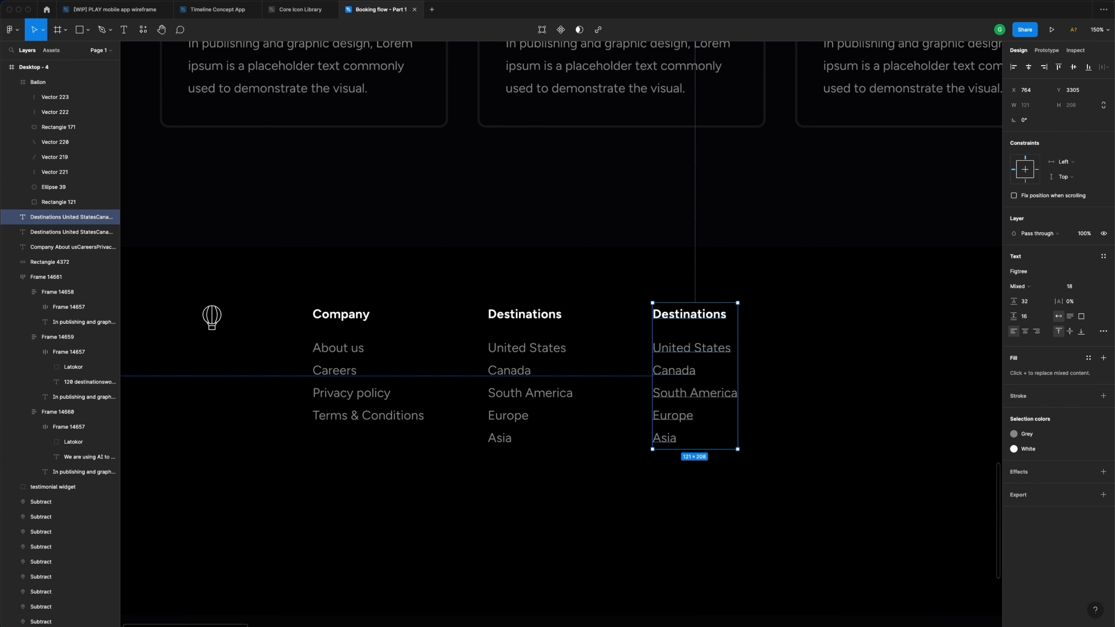
- Retitle the copied column's heading from Destinations to Support
scroll(676, 323, right, 3)
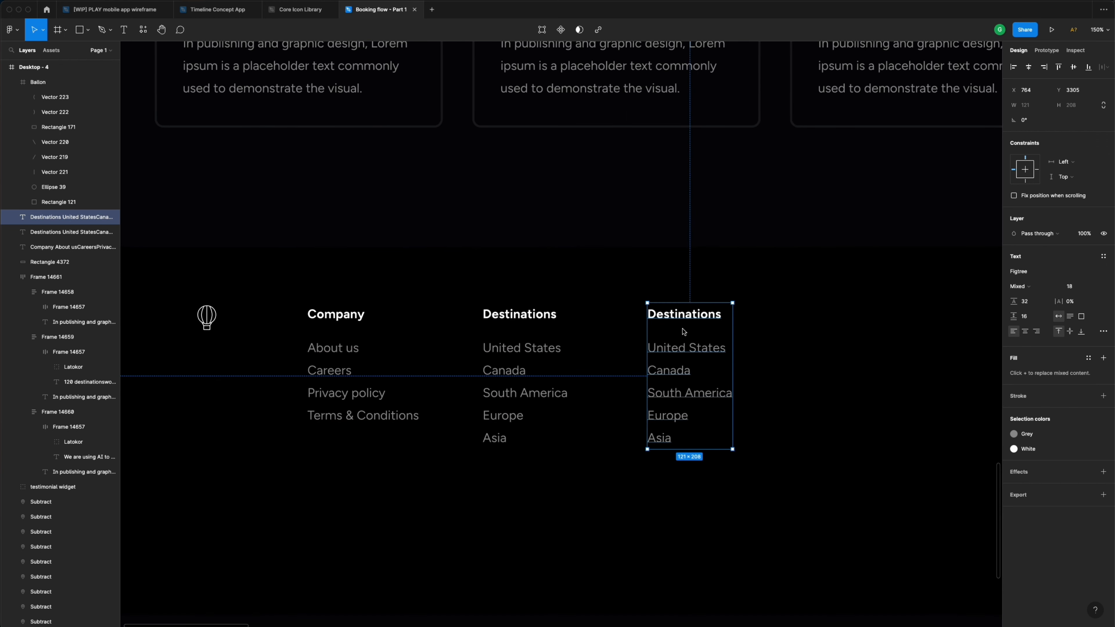
double_click(675, 321)
click(674, 316)
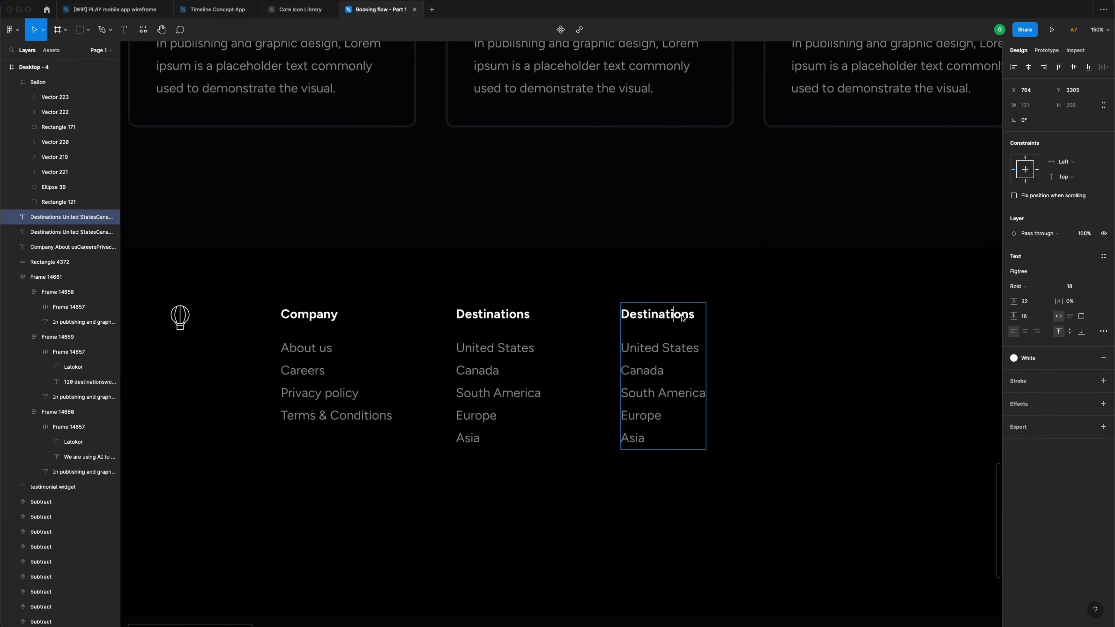
drag(695, 316, 626, 319)
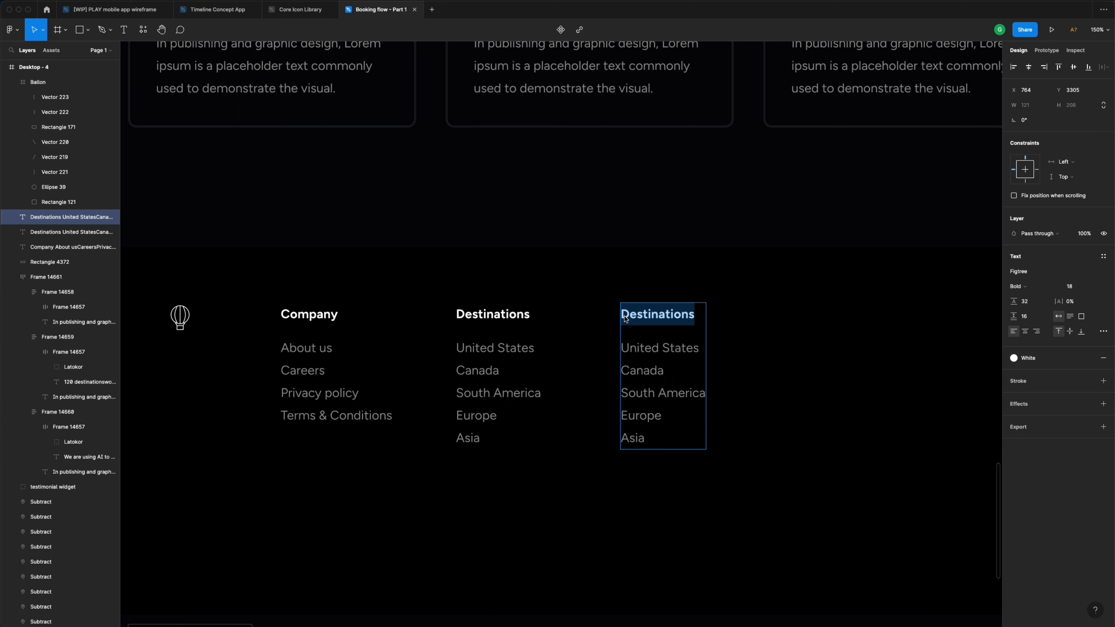
text(Su)
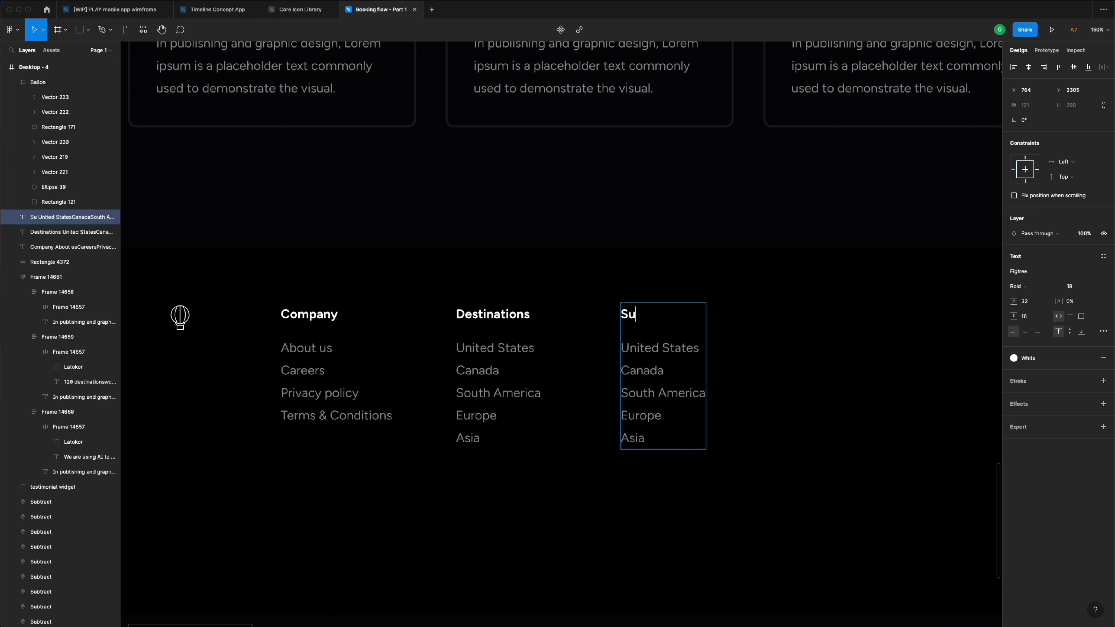
text(pport)
- List Before you book, At the airport, On the flight and Lost property under Support
drag(674, 448, 621, 359)
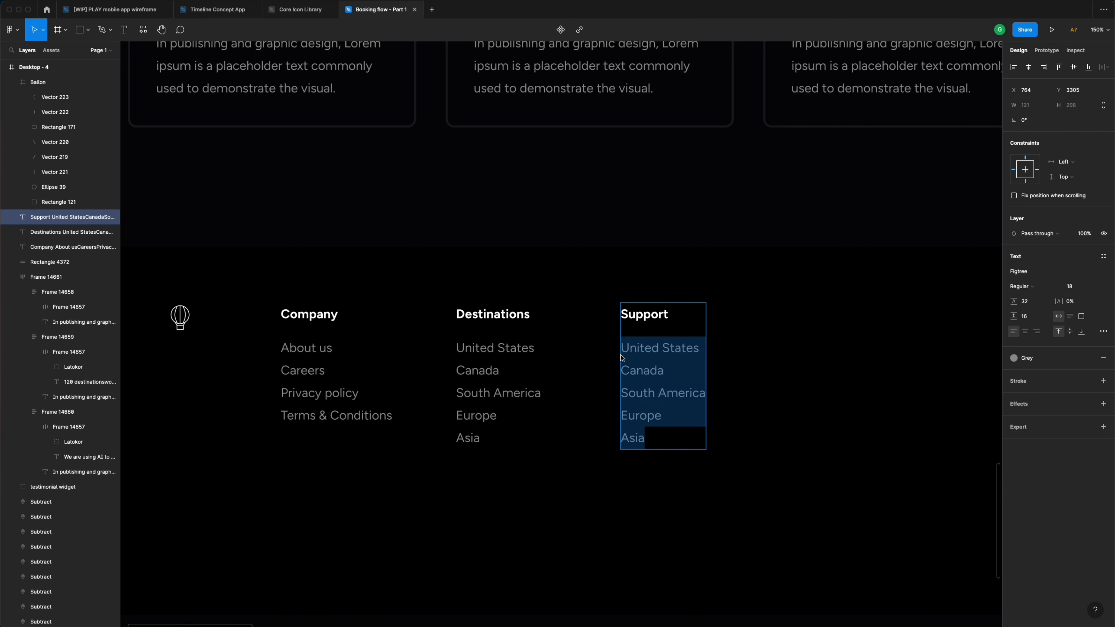
text(Bef)
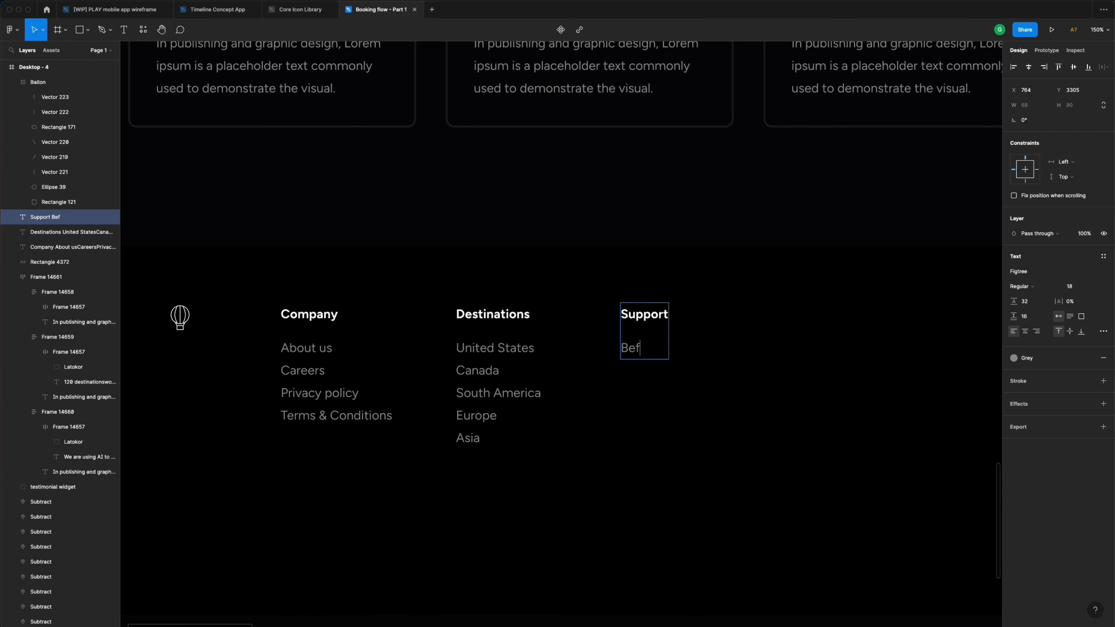
text(ore you book)
key(Return)
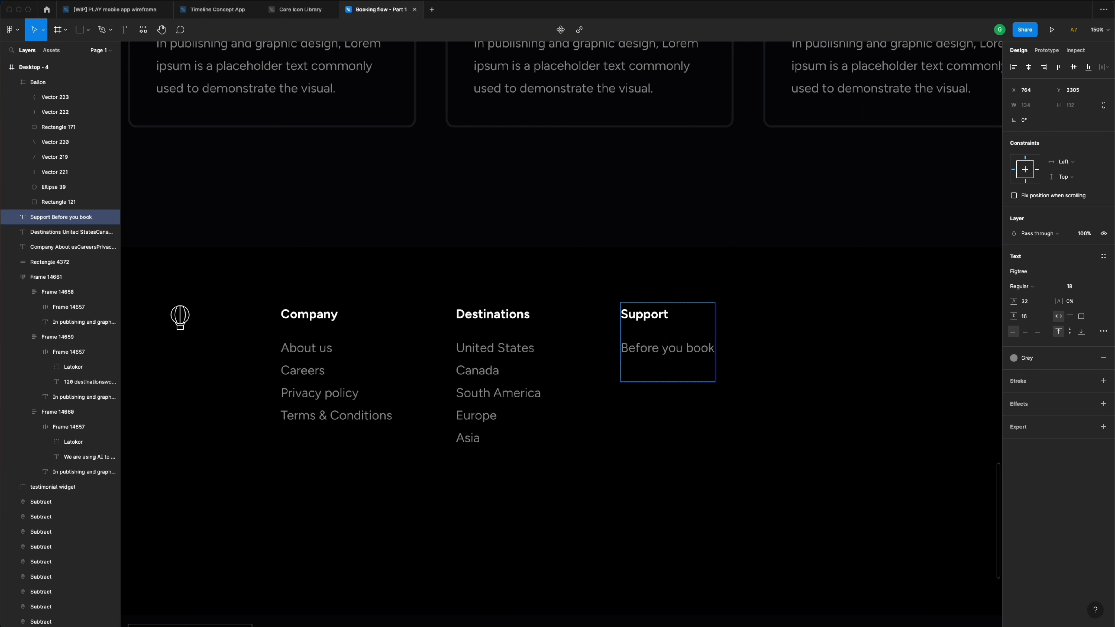
text(At the airpoer)
key(BackSpace)
key(BackSpace)
key(BackSpace)
text(ort)
key(Return)
text(On )
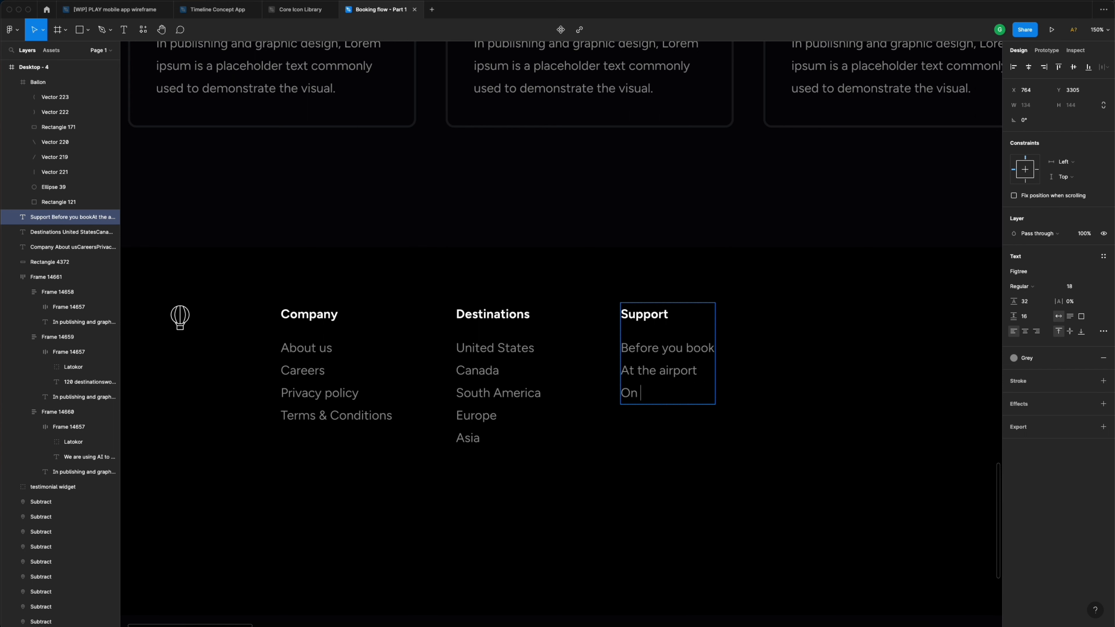
text(the flihgt)
key(BackSpace)
key(BackSpace)
key(BackSpace)
text(ght)
key(Return)
text(Lost)
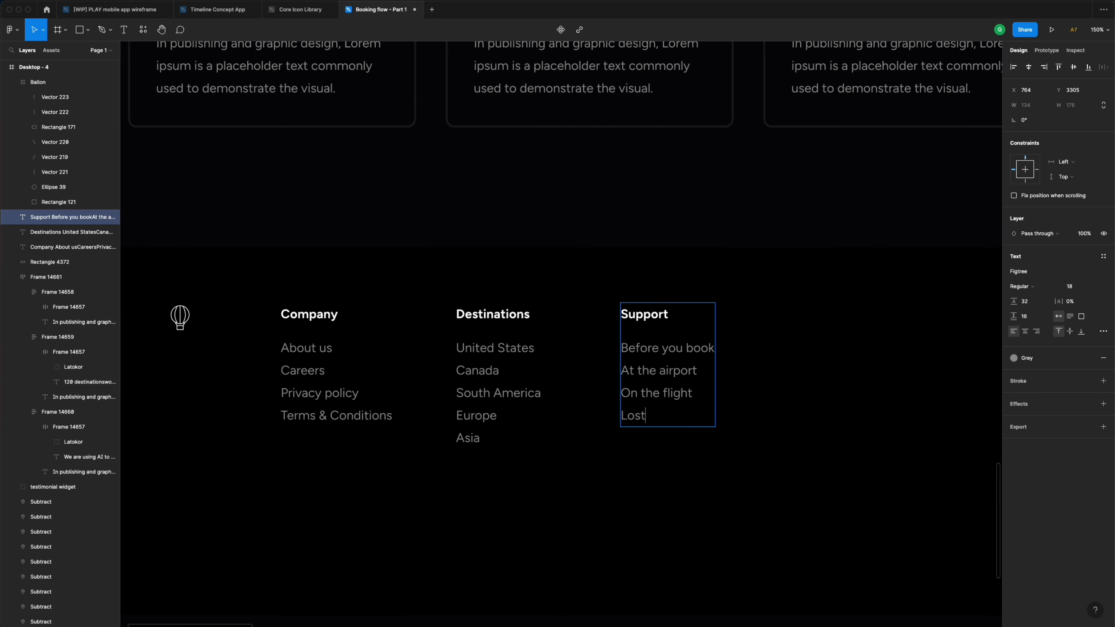
text( property)
key(Escape)
- Duplicate the Support column to its right
scroll(727, 463, down, 5)
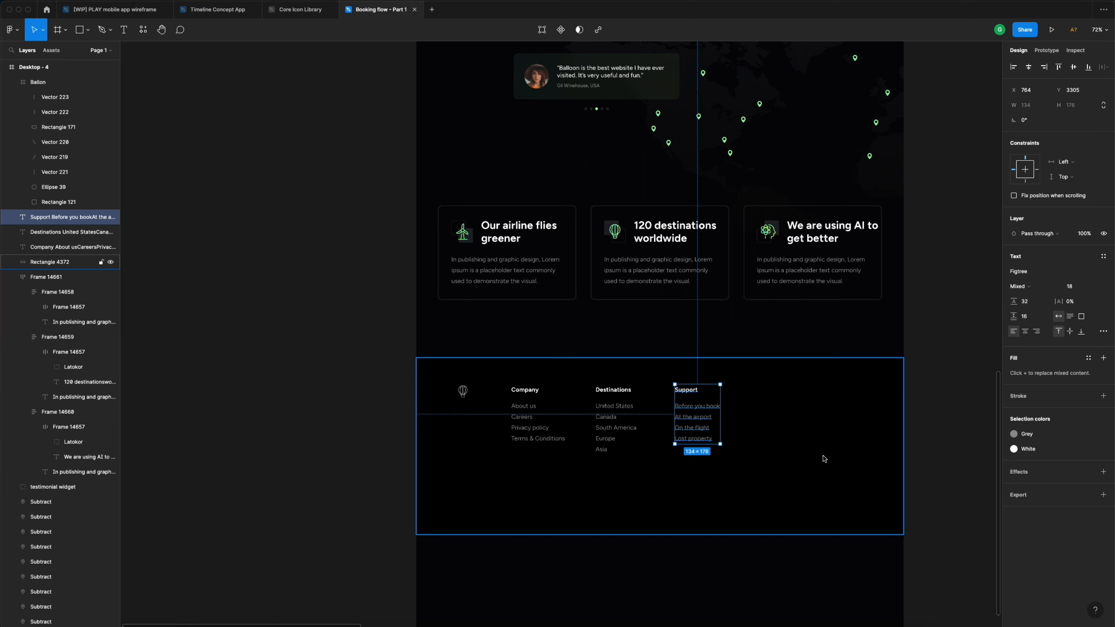
click(921, 414)
scroll(904, 416, right, 3)
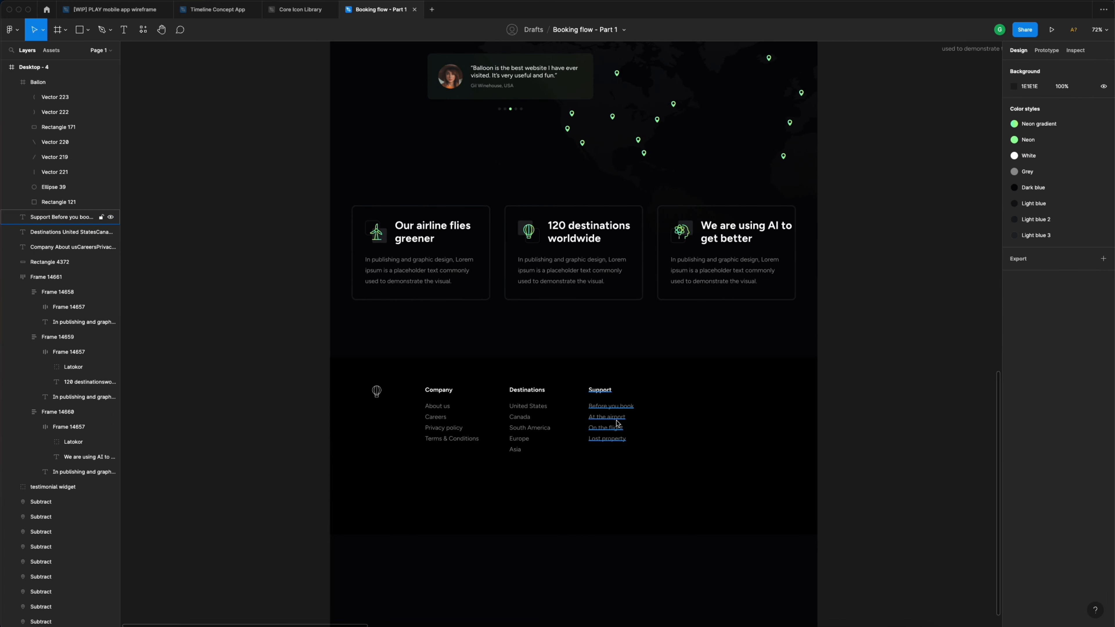
click(606, 424)
drag(606, 424, 697, 425)
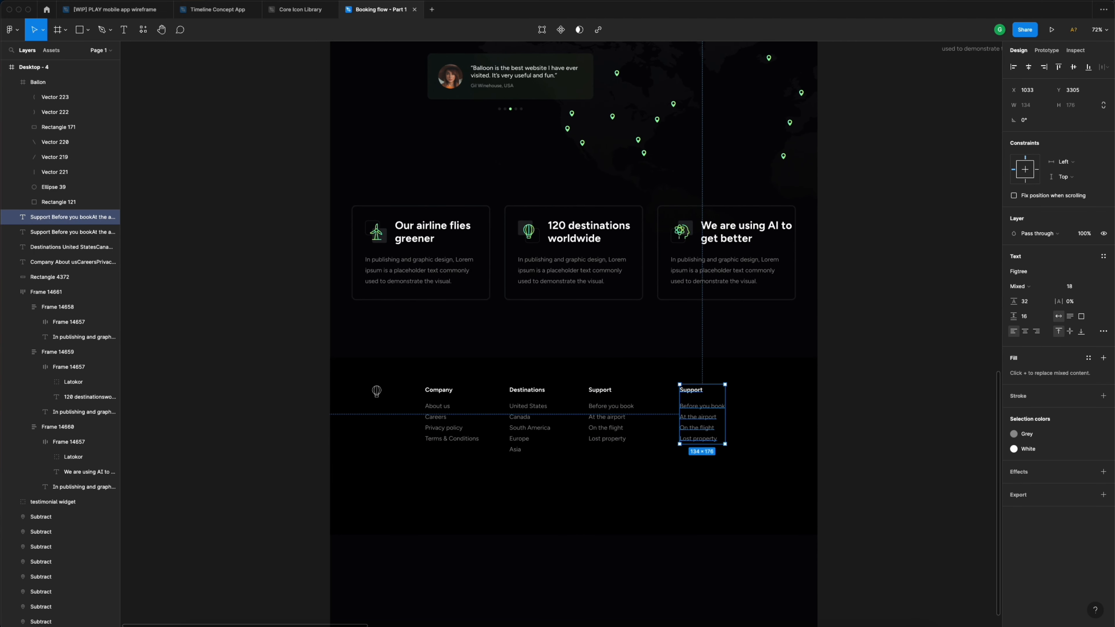
- Retitle the copied column 'Let's get social' and delete its four Support link lines
scroll(682, 432, up, 5)
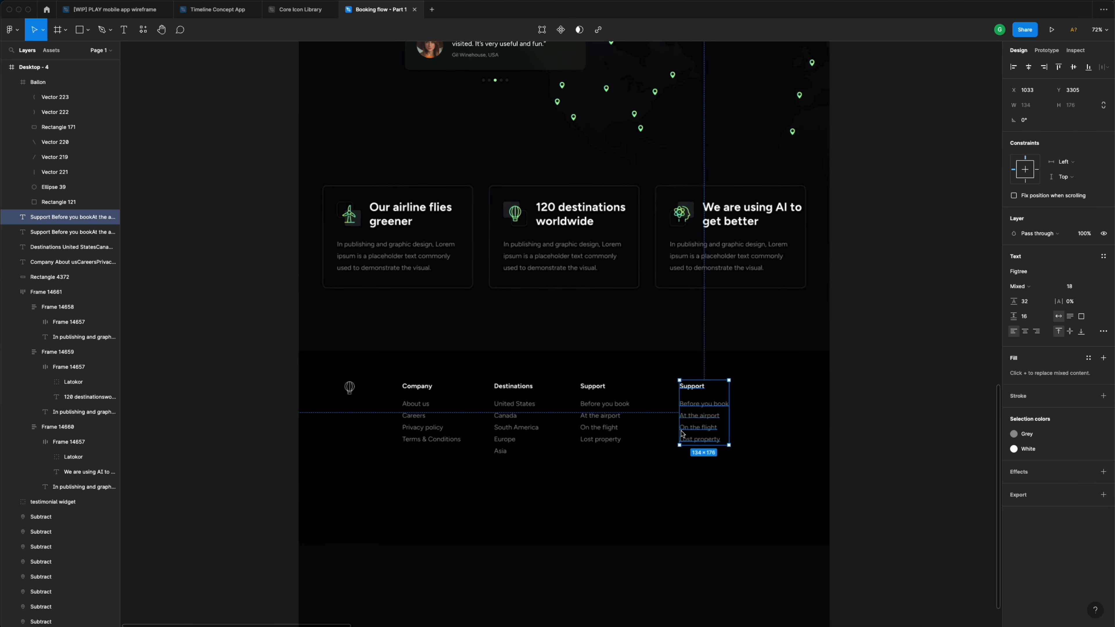
double_click(711, 348)
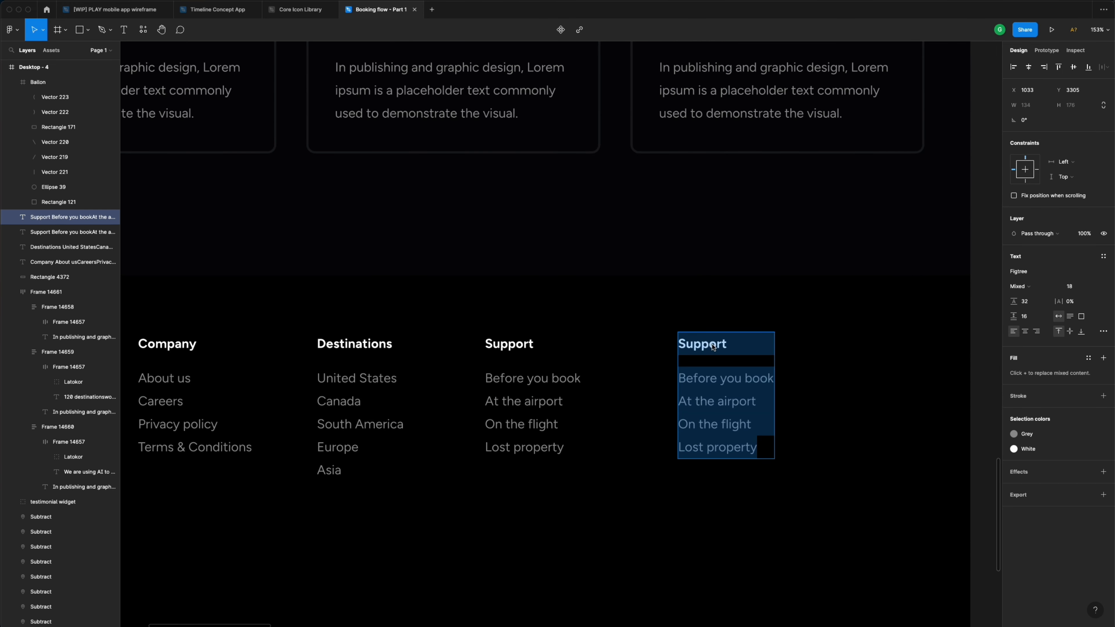
click(727, 347)
drag(728, 347, 675, 348)
text(Le)
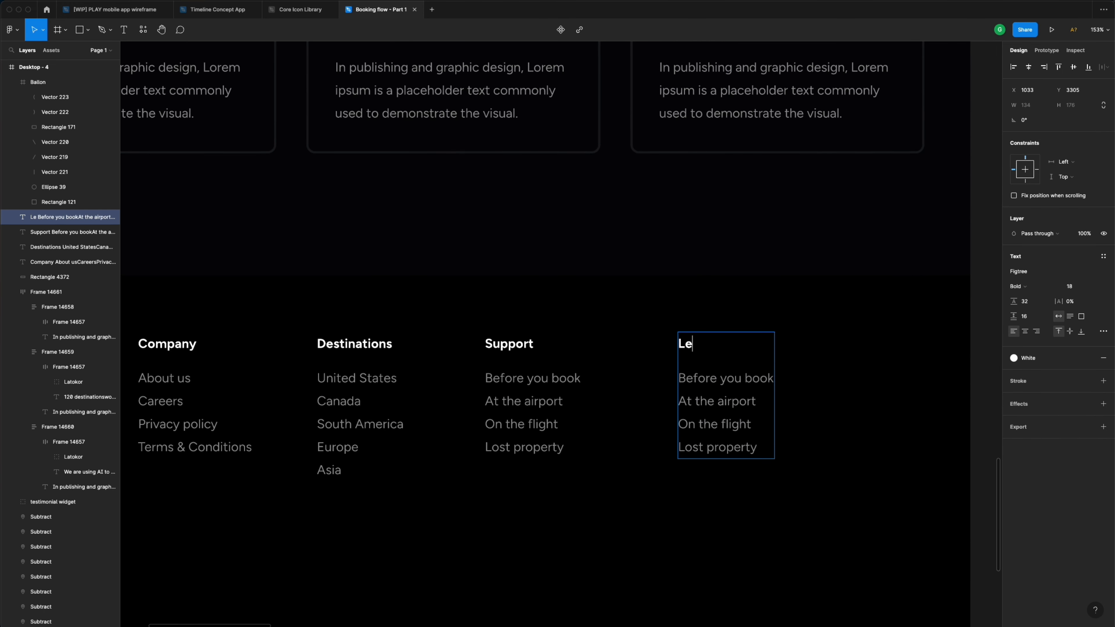
text(t's get social)
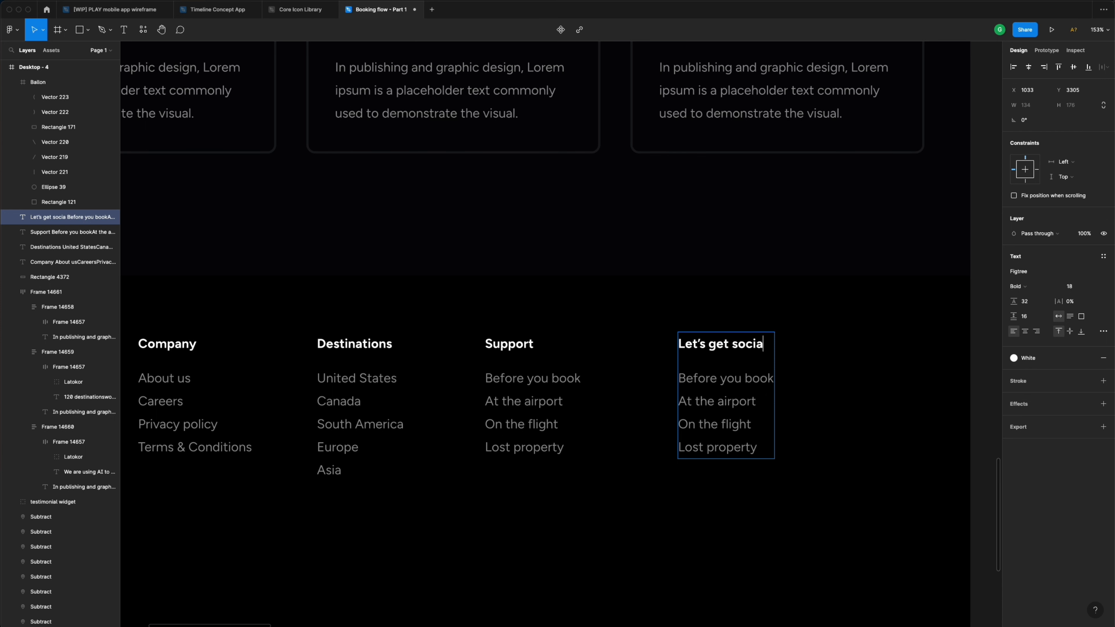
drag(761, 459, 663, 391)
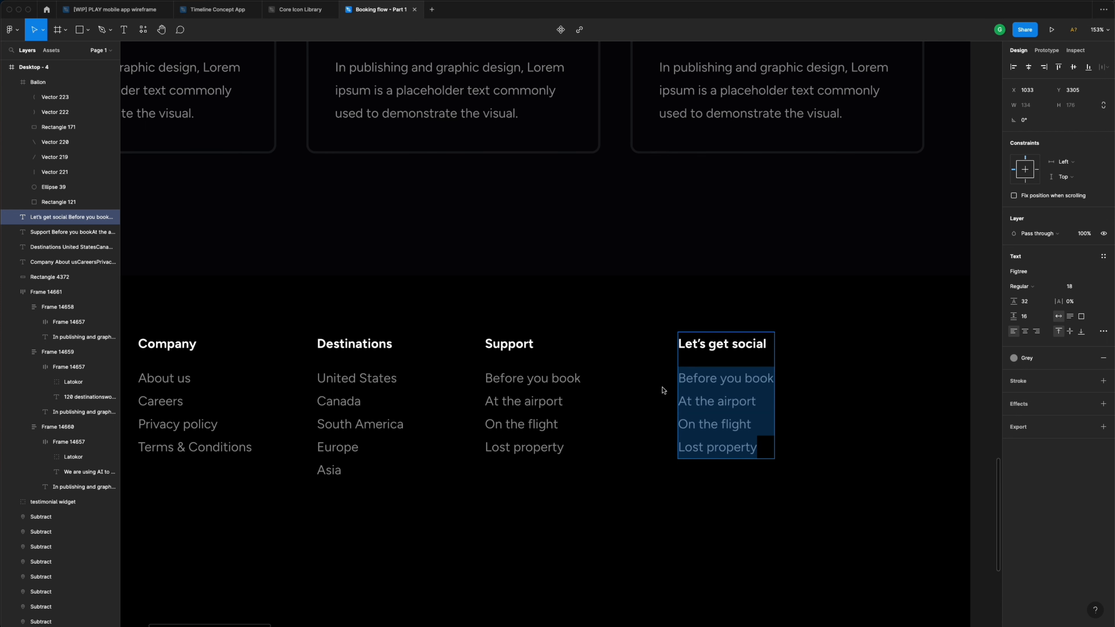
key(BackSpace)
key(BackSpace)
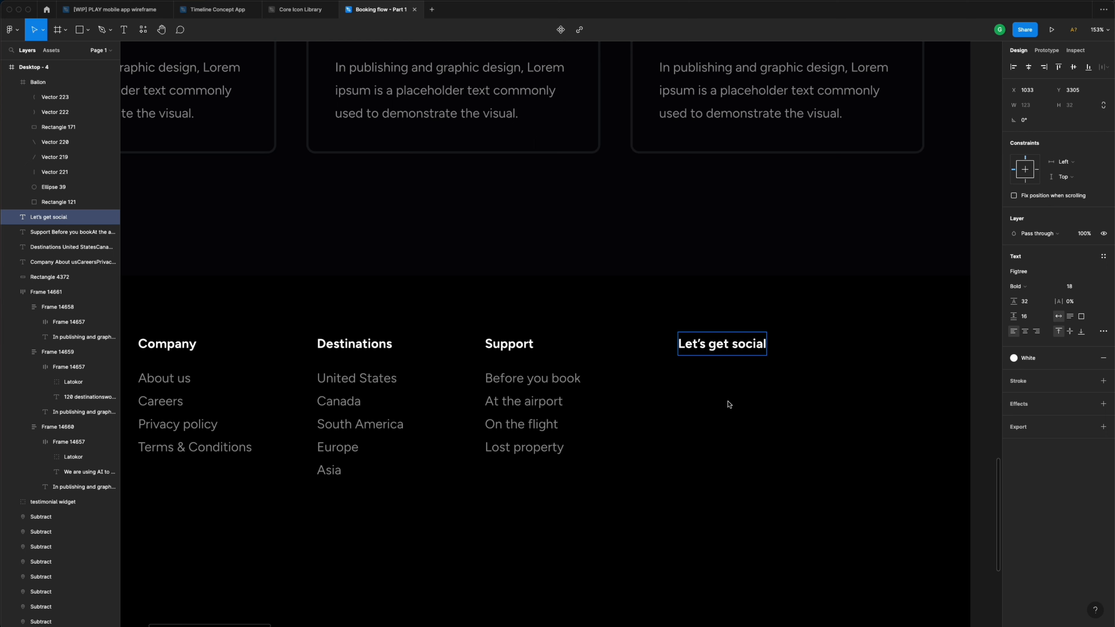
key(Escape)
click(759, 423)
scroll(755, 420, down, 5)
scroll(790, 417, up, 3)
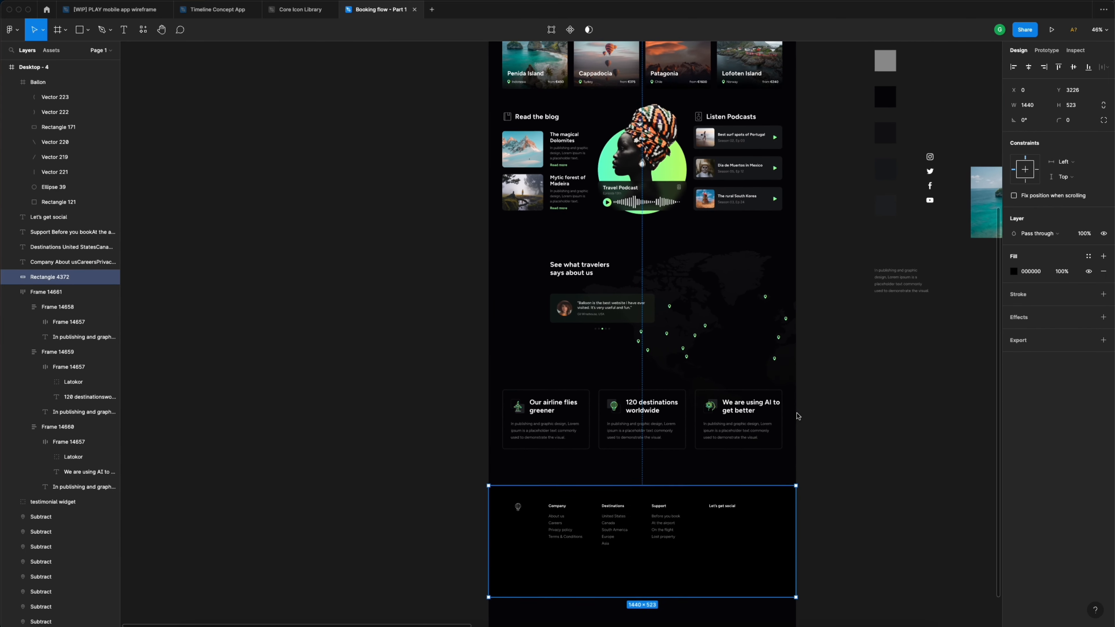
- Move the four social icons into the footer under Let's get social
drag(915, 147, 953, 222)
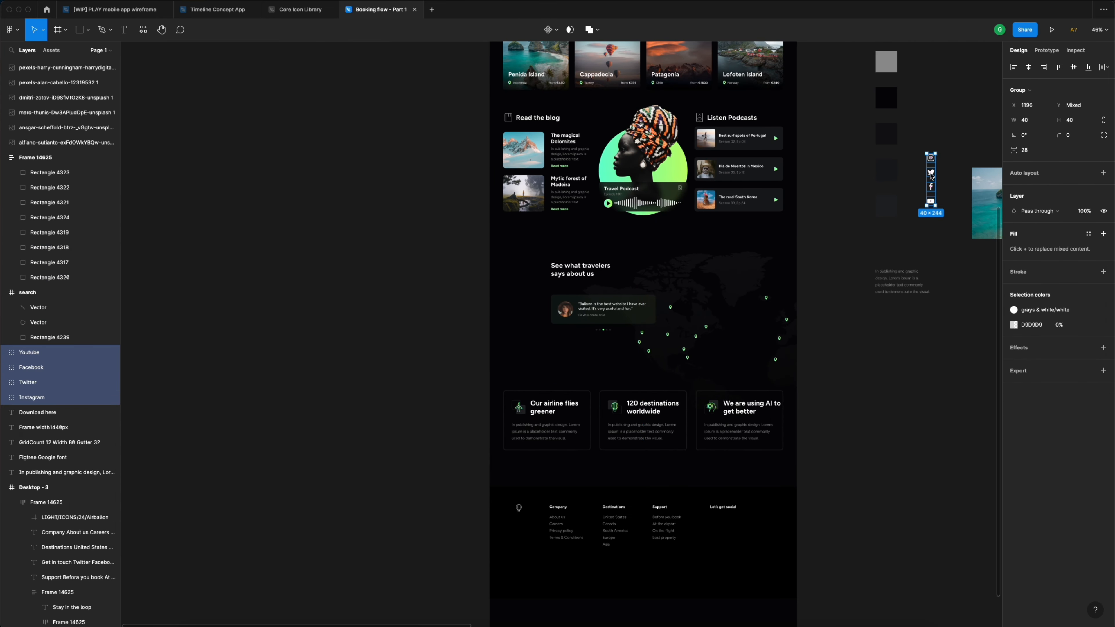
drag(931, 175, 829, 546)
scroll(762, 561, up, 2)
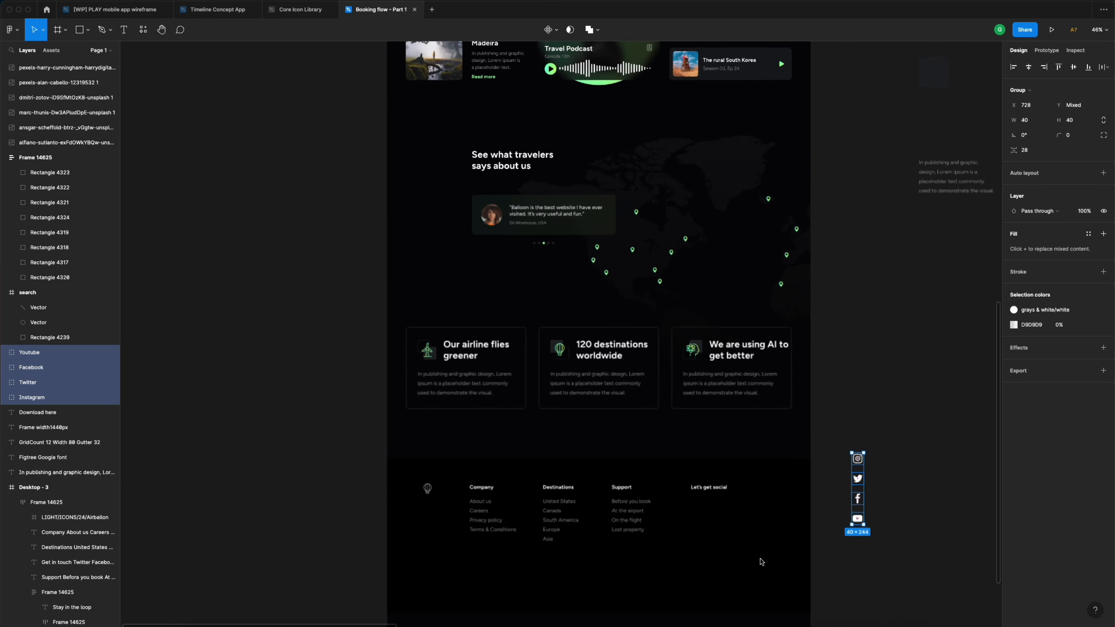
scroll(762, 563, up, 3)
drag(889, 385, 661, 466)
scroll(696, 460, up, 5)
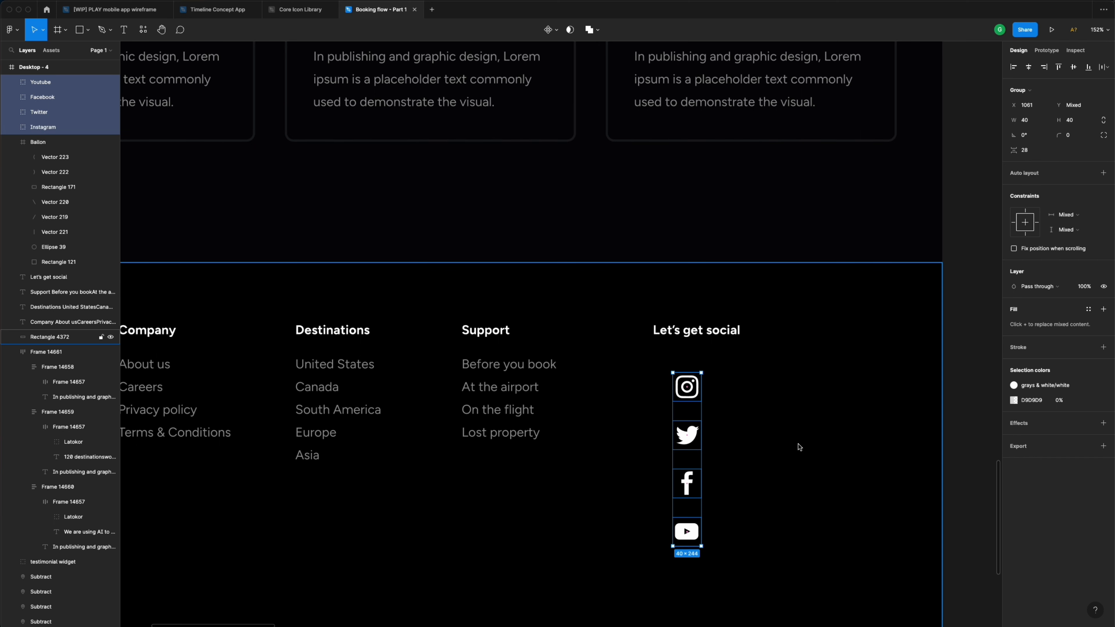
- Make the icons a horizontal auto-layout row with gap 24, stacked with the heading
click(1104, 173)
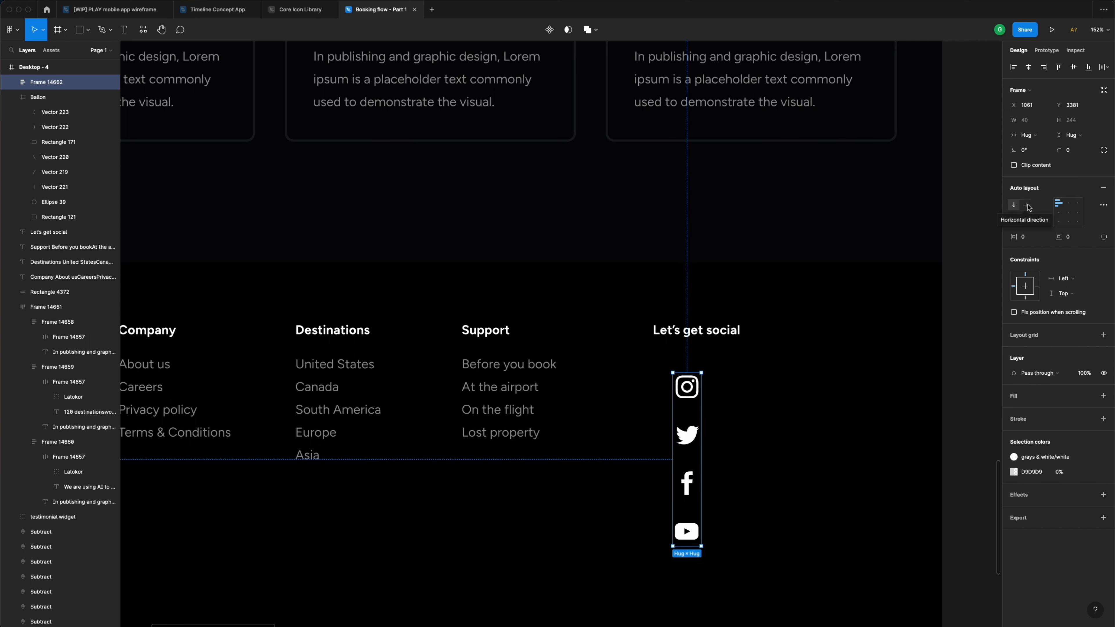
click(1027, 205)
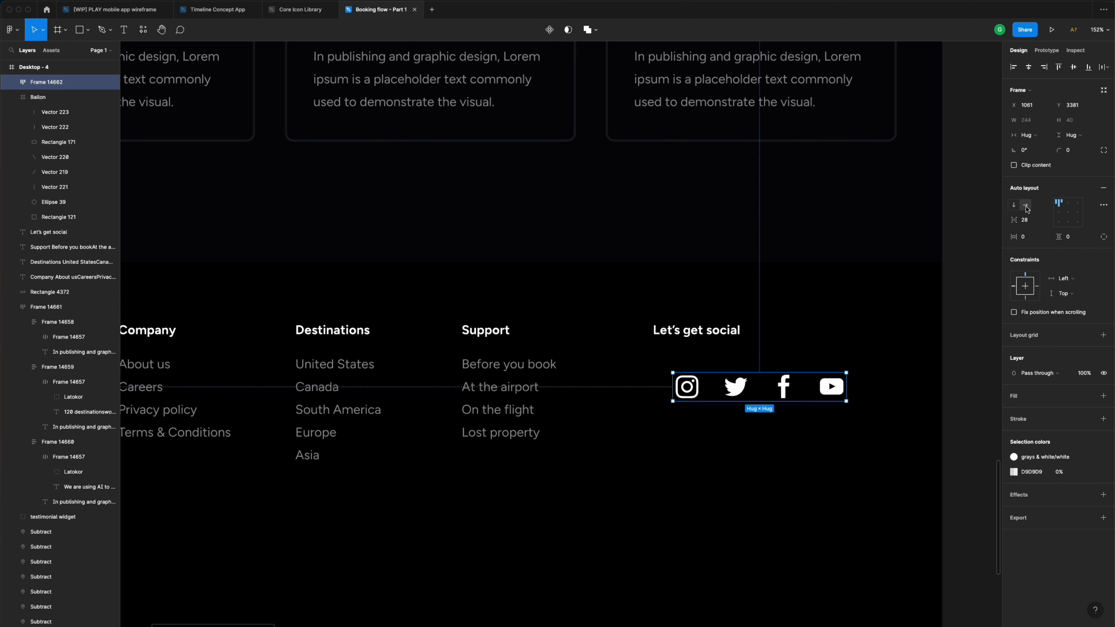
click(1033, 223)
key(Return)
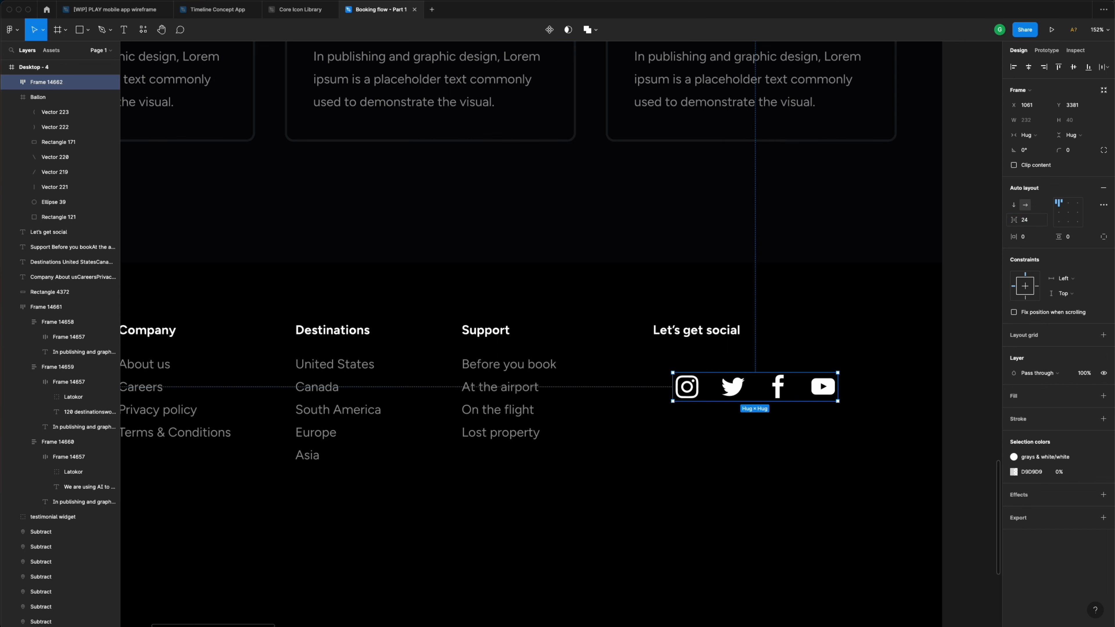
drag(733, 397, 712, 380)
shift+click(711, 335)
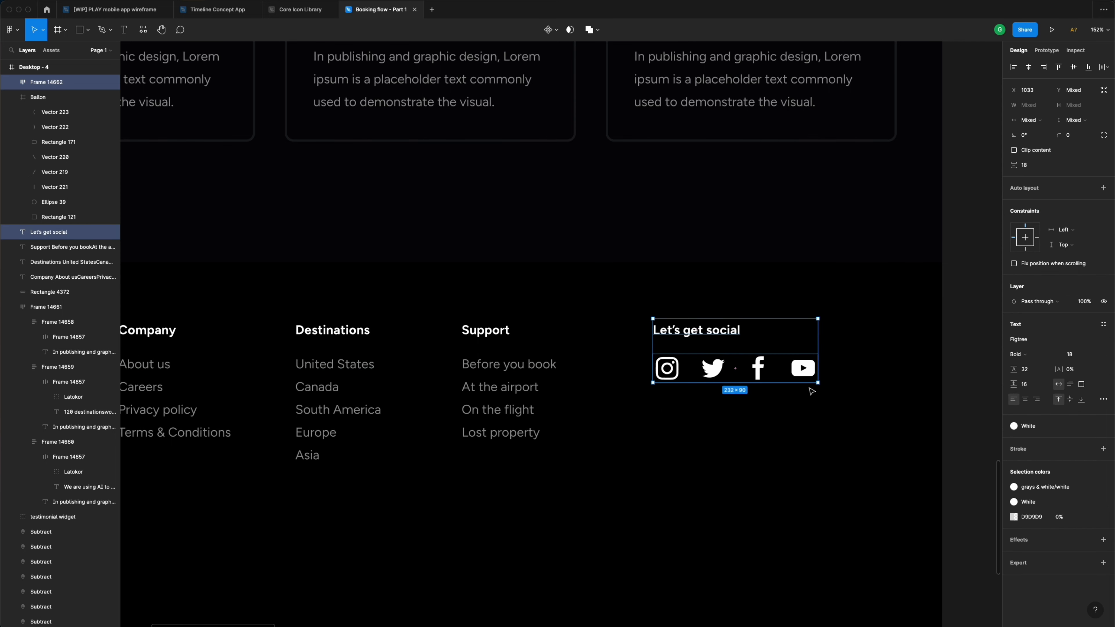
click(1104, 189)
scroll(809, 341, down, 5)
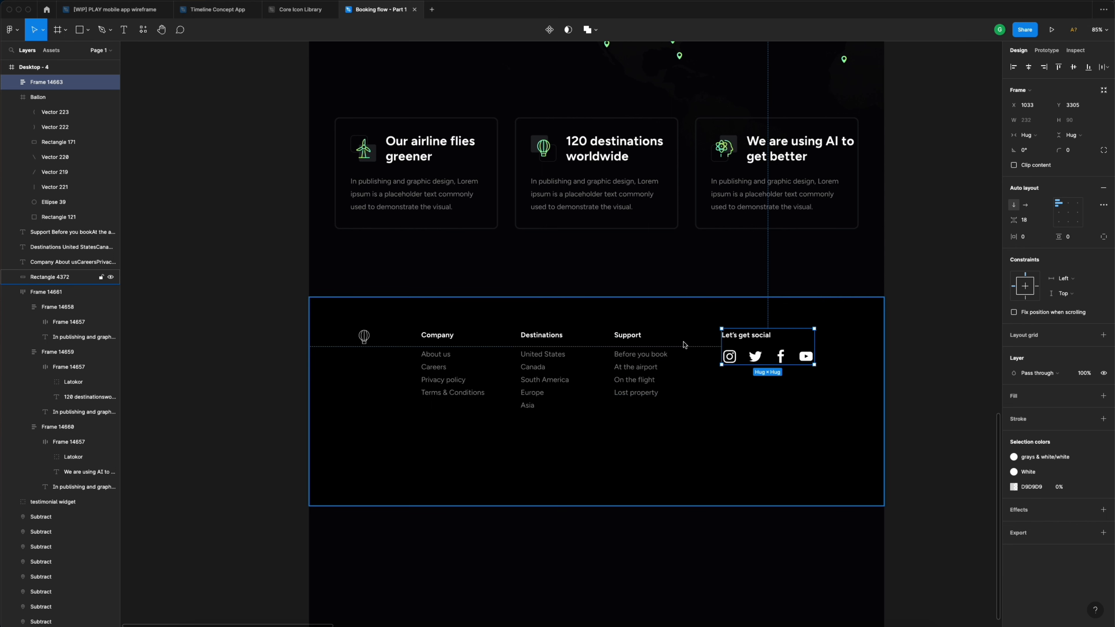
- Group the footer contents into a 1440-wide auto-layout frame with space-between spacing
drag(340, 284, 831, 444)
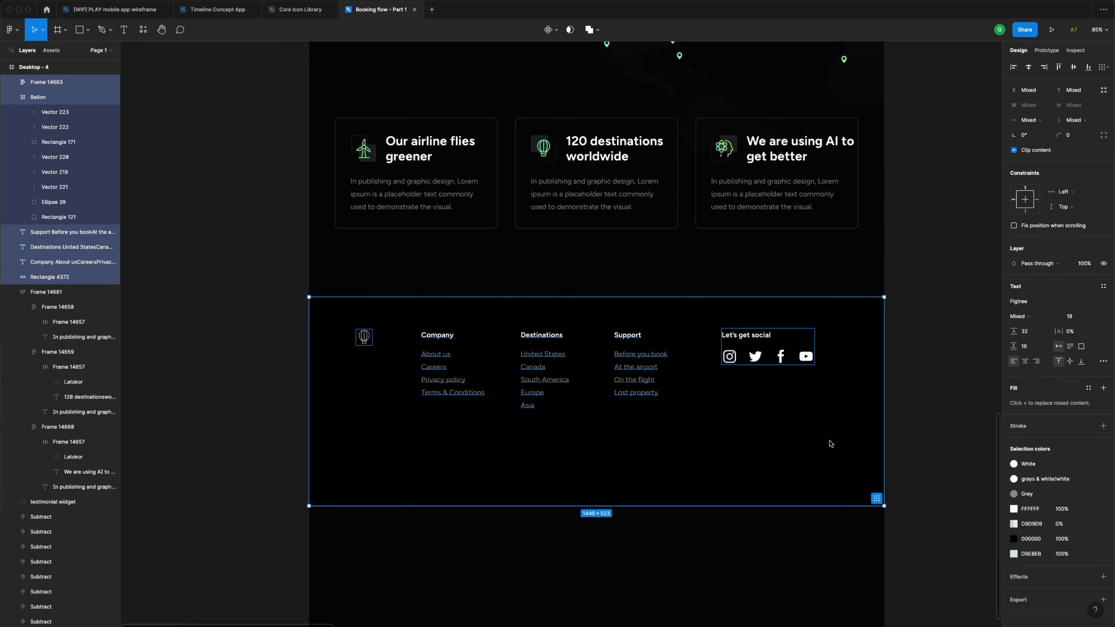
key(super+g)
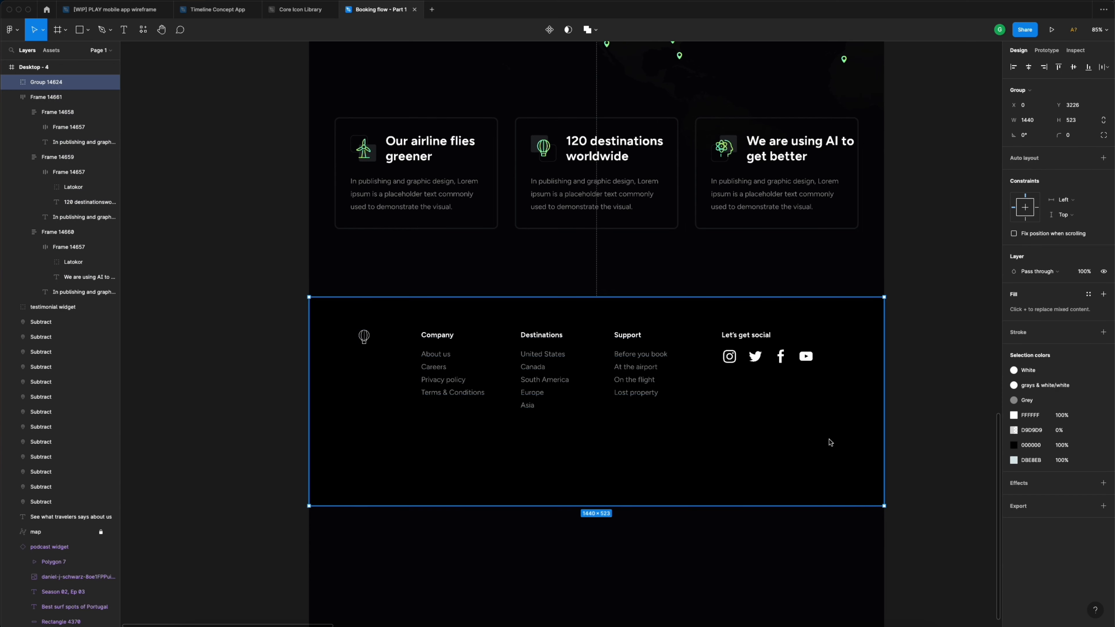
click(1104, 159)
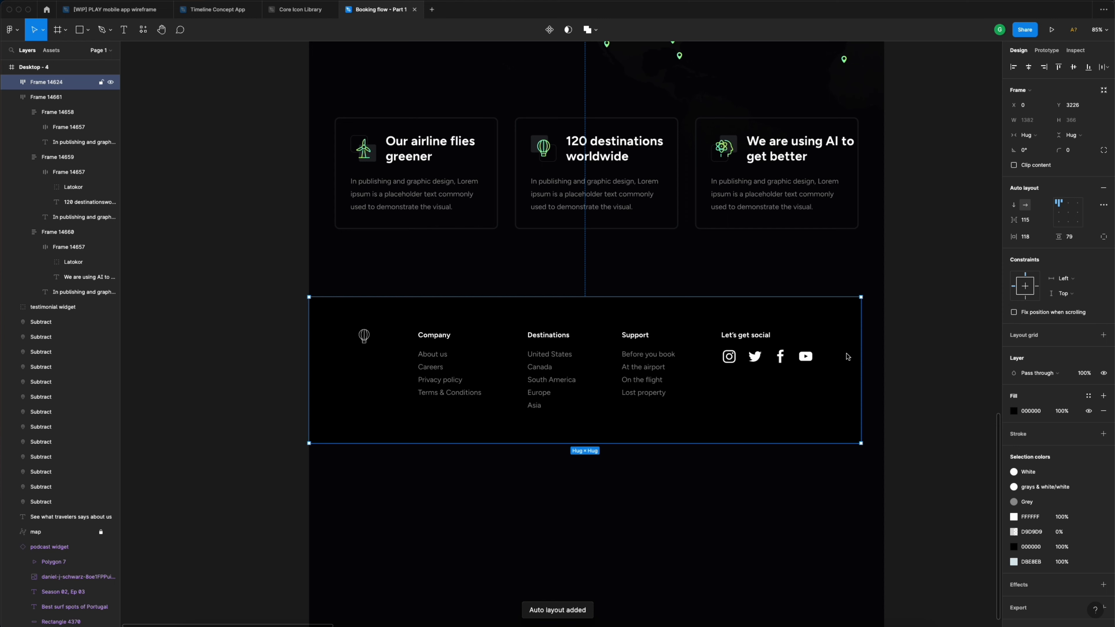
scroll(789, 409, up, 3)
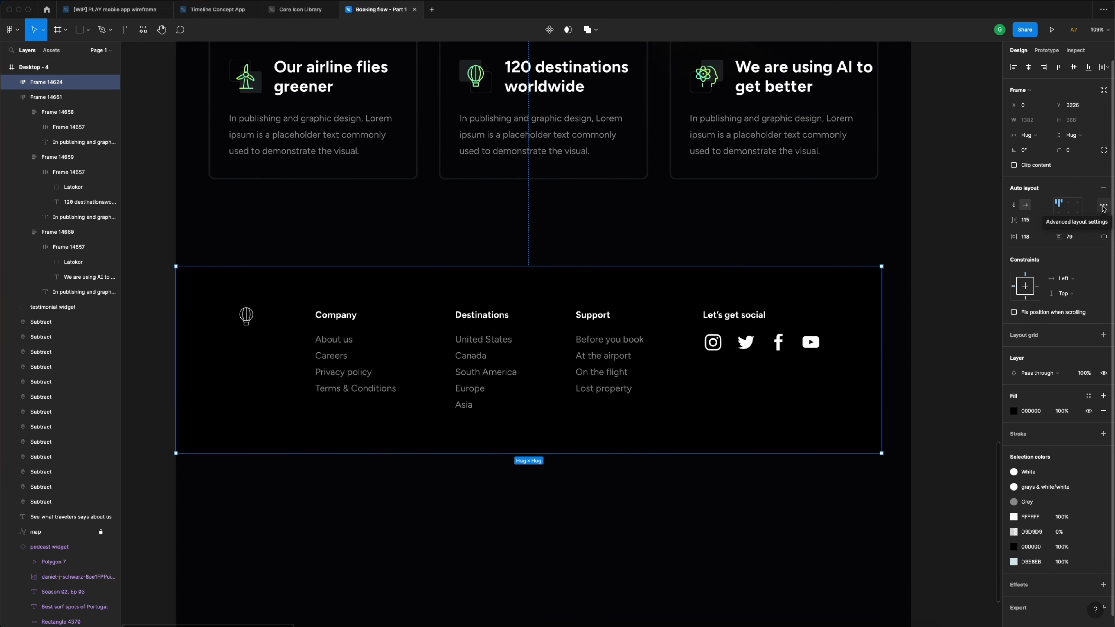
click(1103, 207)
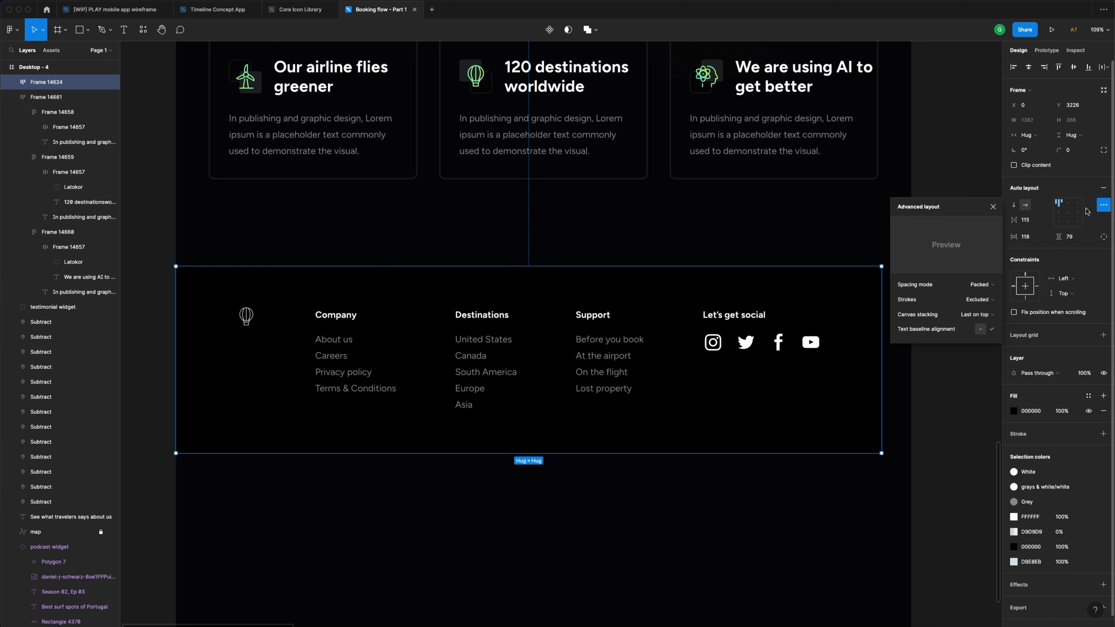
click(980, 284)
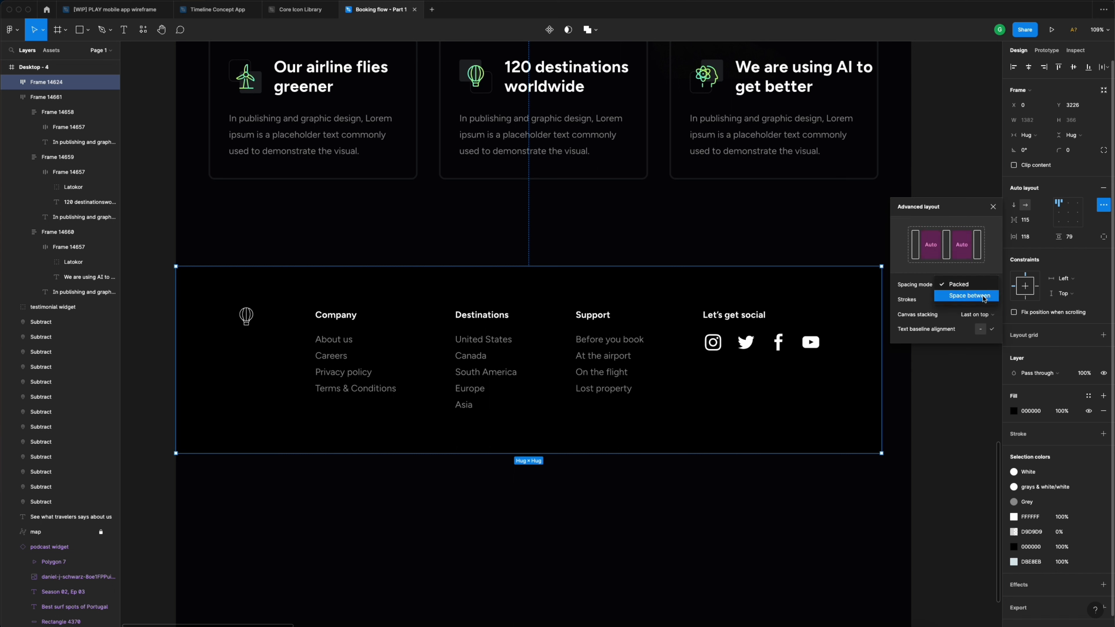
click(983, 298)
click(995, 208)
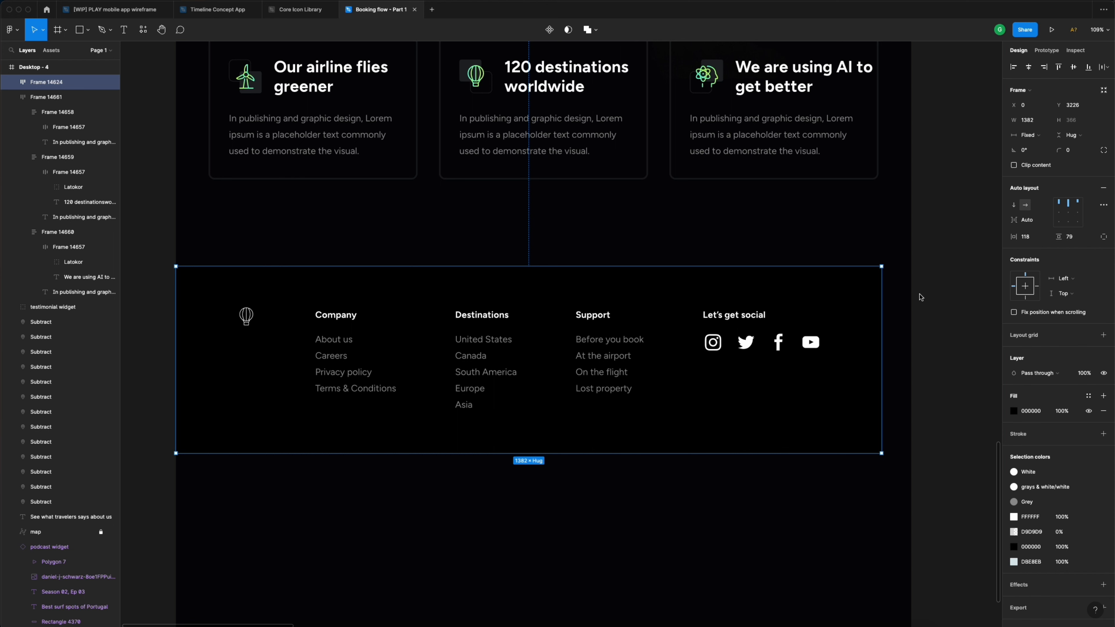
drag(885, 292, 912, 291)
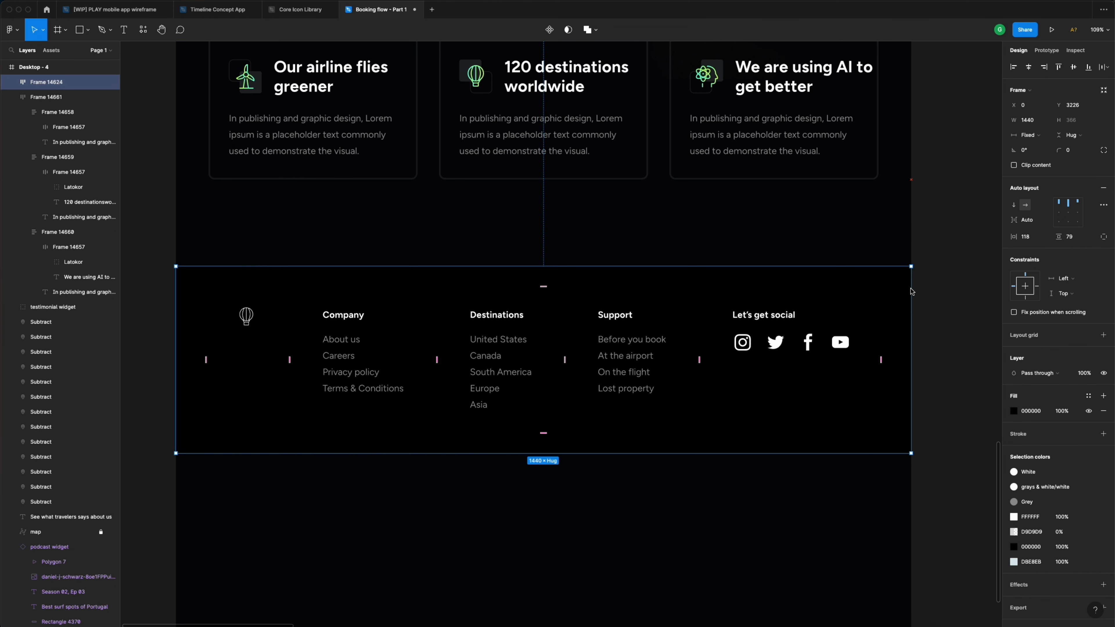
- Set the footer's horizontal padding to 64 and vertical padding to 120
click(1039, 240)
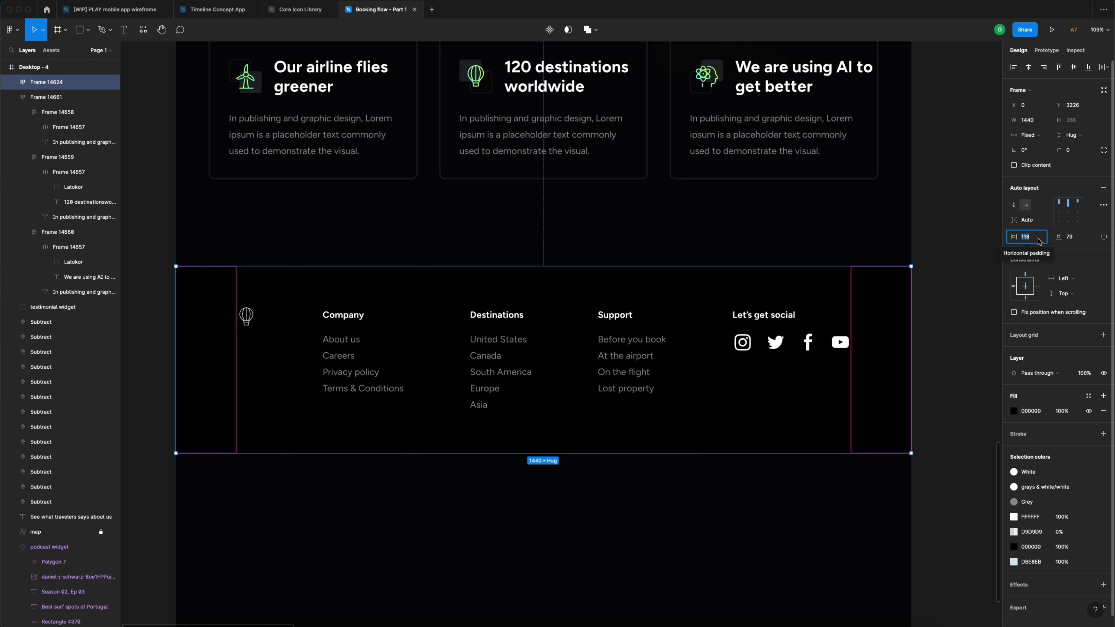
text(64)
key(Return)
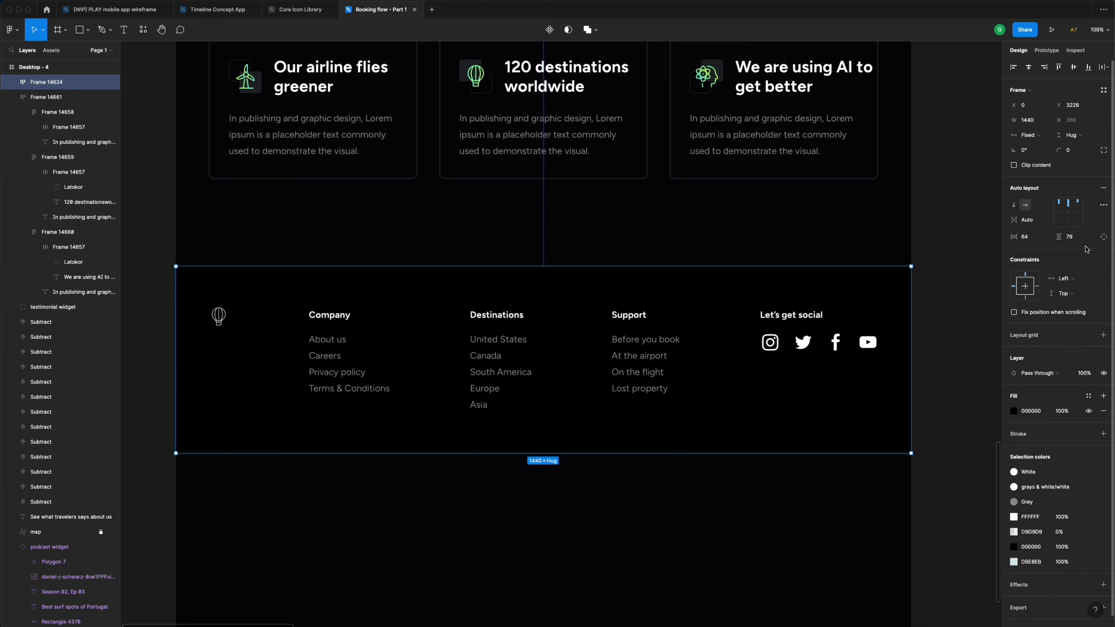
click(1078, 239)
text(120)
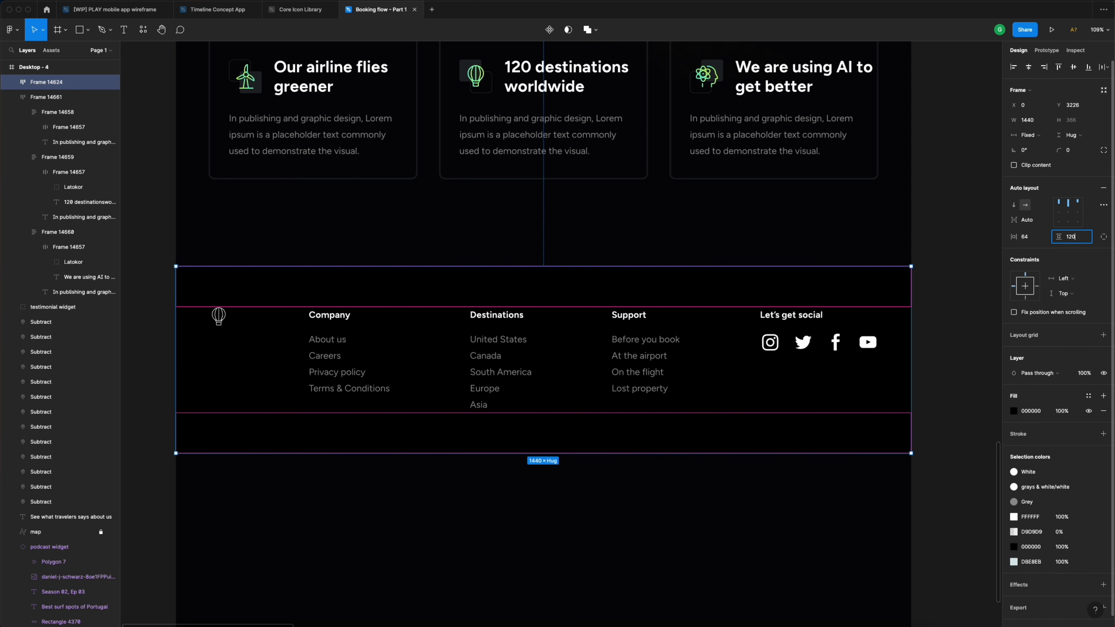
click(931, 250)
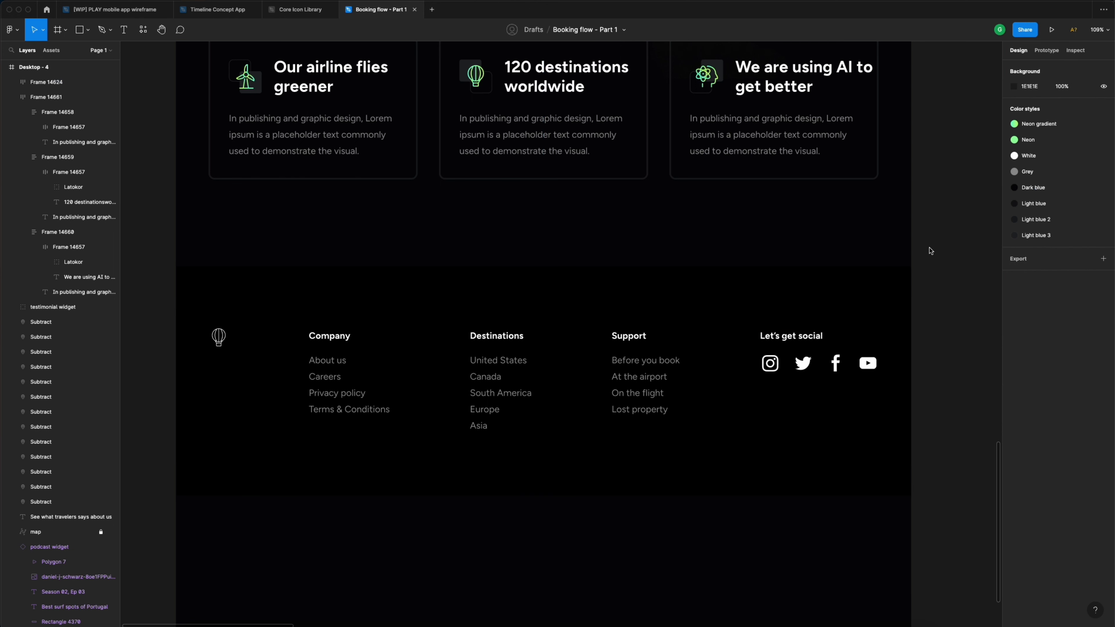
scroll(931, 251, down, 5)
click(847, 295)
- Move the footer up so it sits 120 below the feature cards
scroll(848, 295, right, 2)
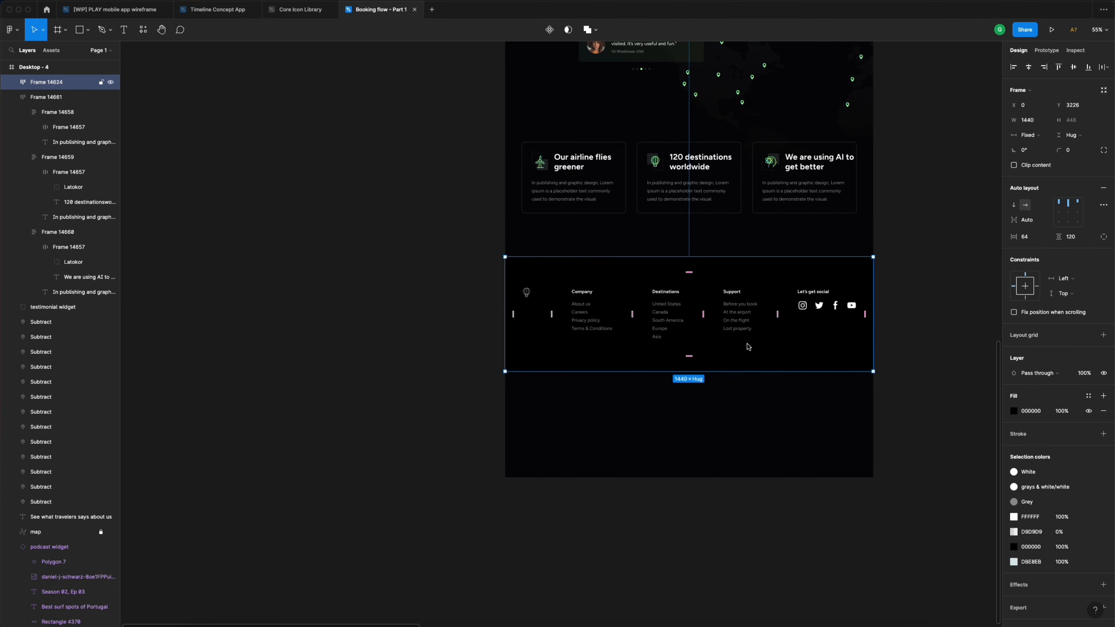
scroll(926, 294, up, 2)
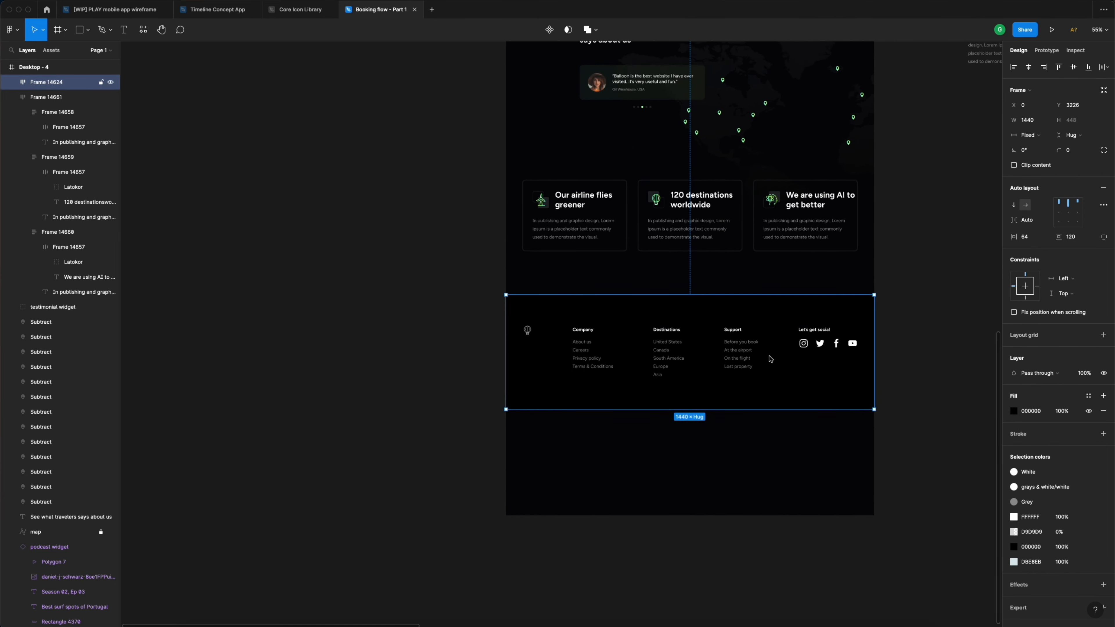
mouse_move(743, 360)
mouse_down()
mouse_move(742, 387)
mouse_move(740, 347)
mouse_up()
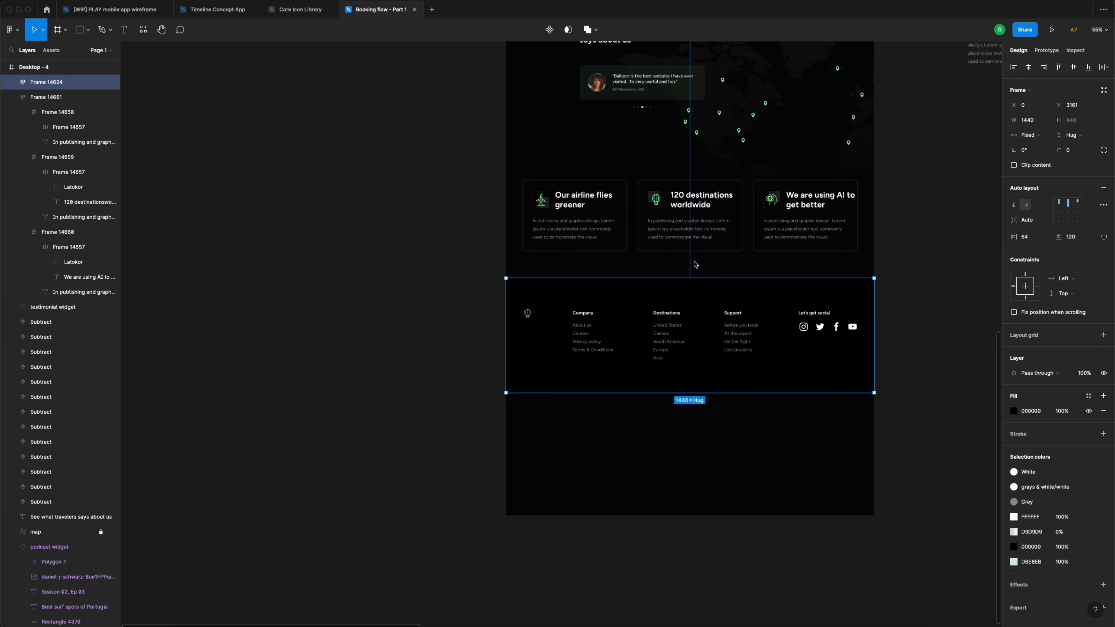
key(shift+Down)
key(shift+Down)
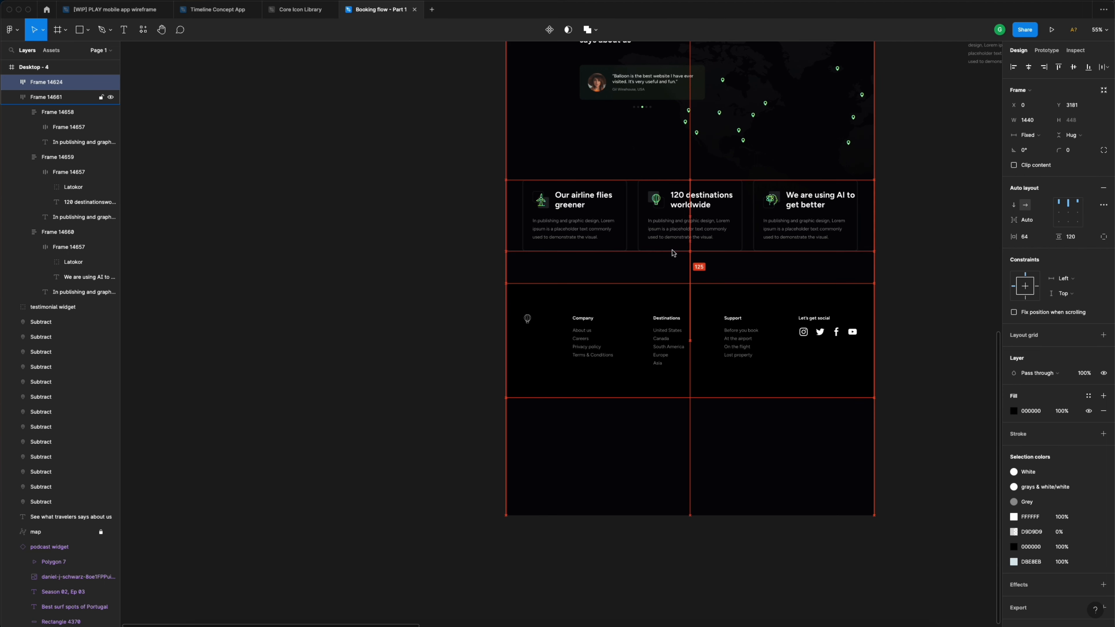
key(Up)
key(Up)
key(Up)
key(Up)
key(Up)
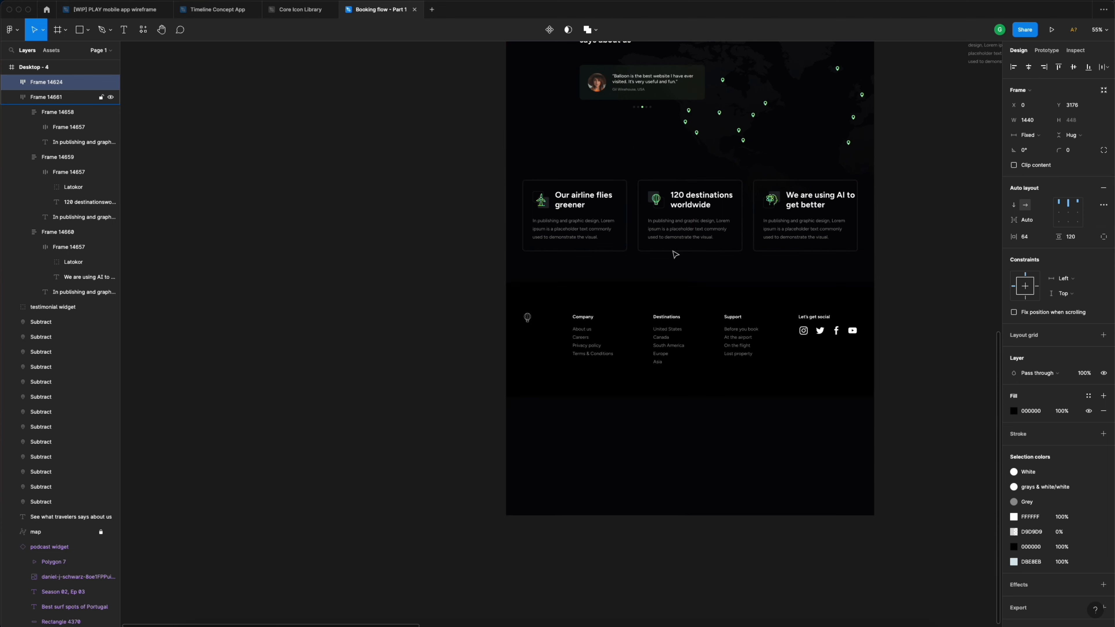
scroll(923, 246, up, 1)
scroll(922, 246, right, 2)
click(891, 259)
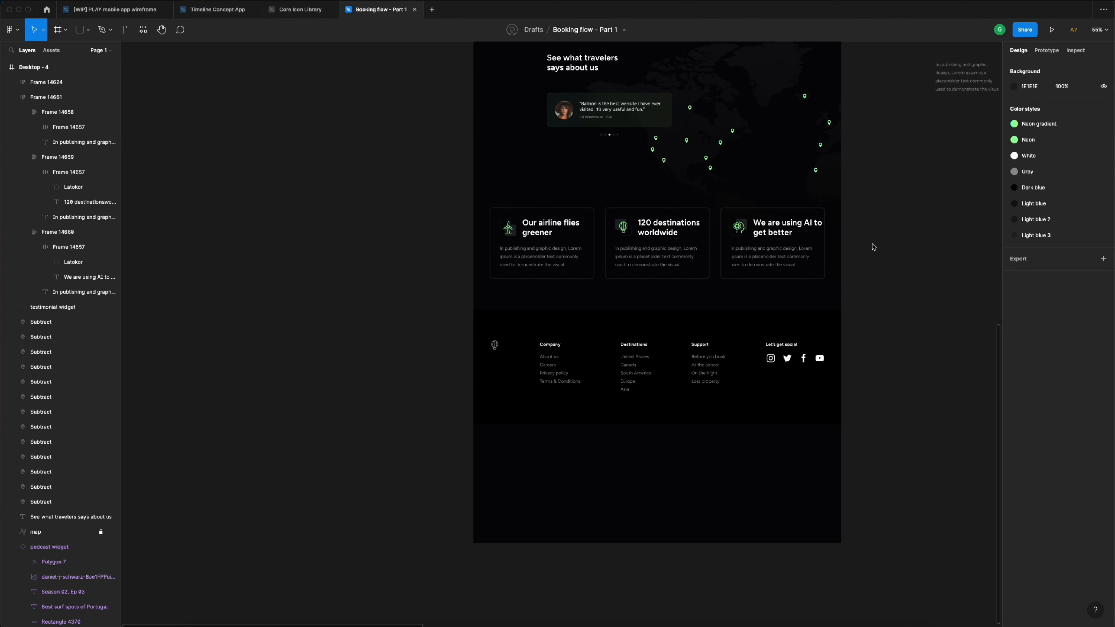
- Shorten the Desktop - 4 frame to 1440 × 3624 so it ends at the footer
scroll(872, 246, down, 3)
scroll(873, 246, up, 4)
scroll(873, 246, right, 2)
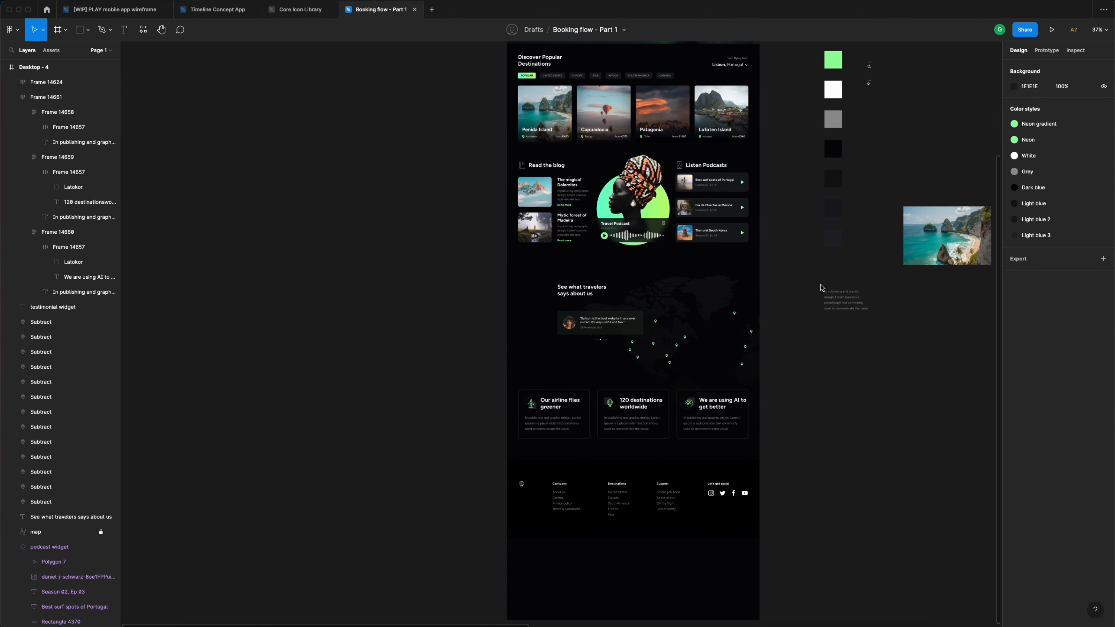
scroll(822, 288, down, 2)
scroll(816, 352, up, 3)
scroll(817, 351, right, 2)
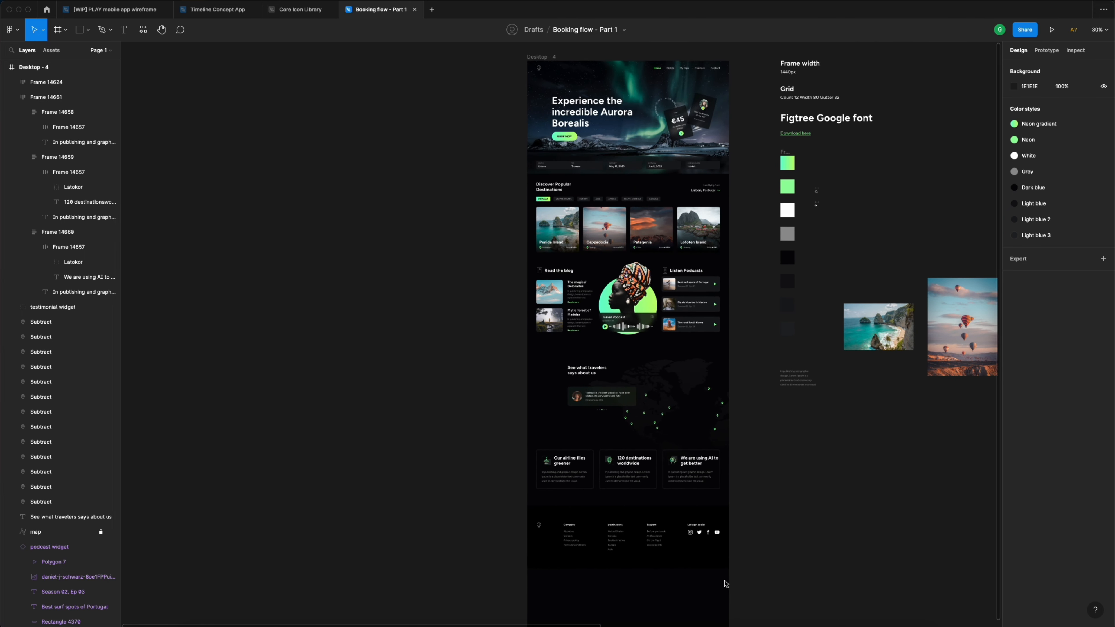
drag(726, 584, 533, 71)
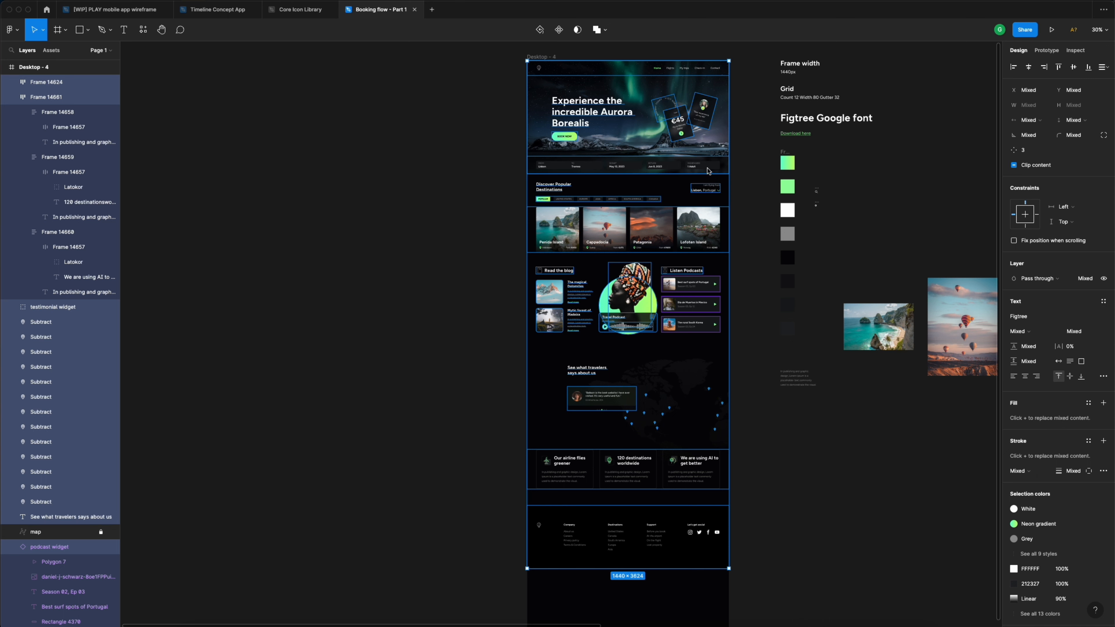
click(544, 58)
click(543, 58)
scroll(659, 396, down, 3)
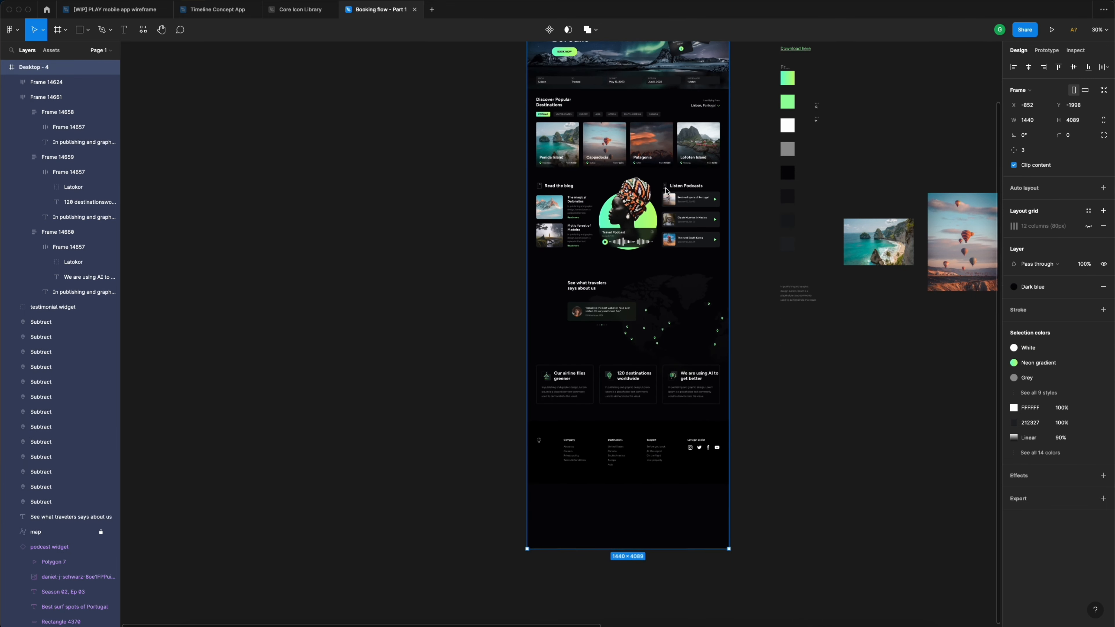
drag(681, 538, 676, 475)
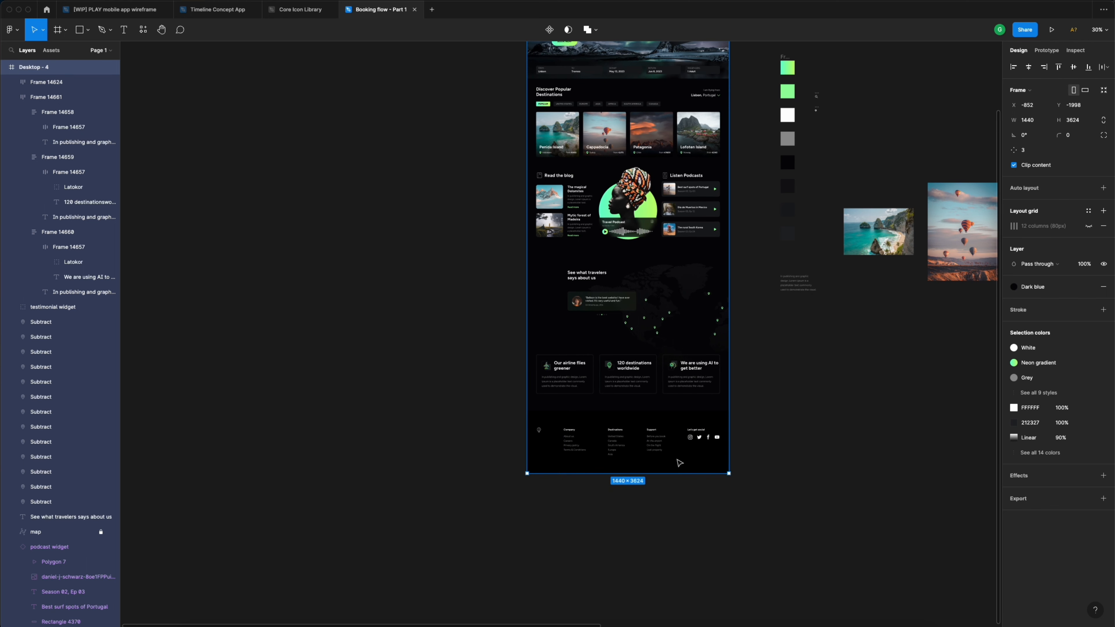
- Go back up the page and select the search bar frame
scroll(680, 466, up, 4)
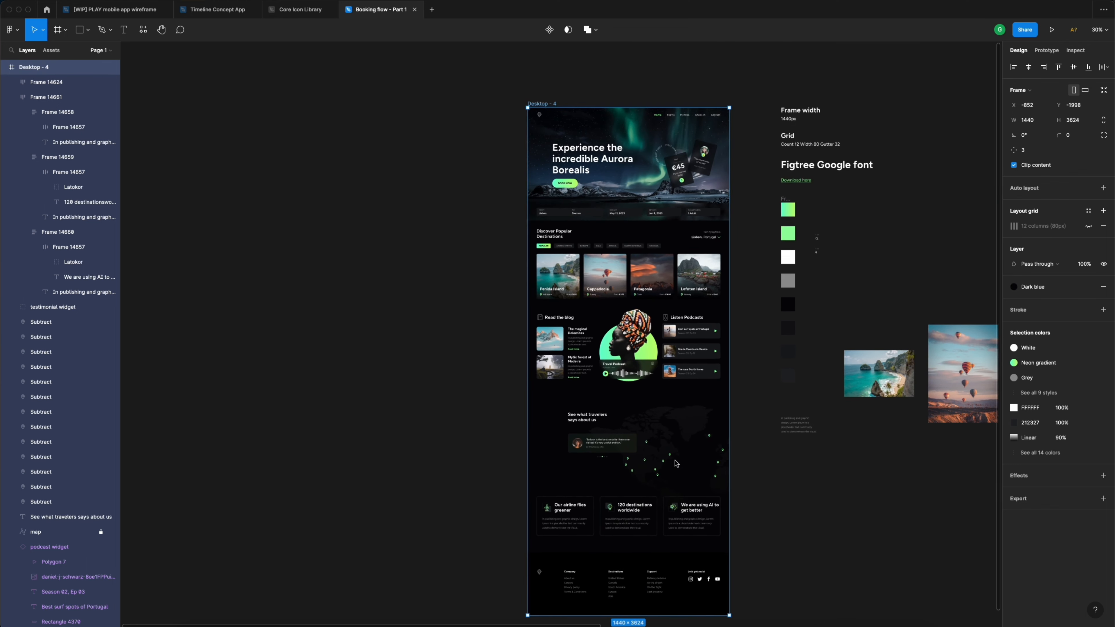
scroll(689, 200, up, 5)
scroll(689, 201, up, 8)
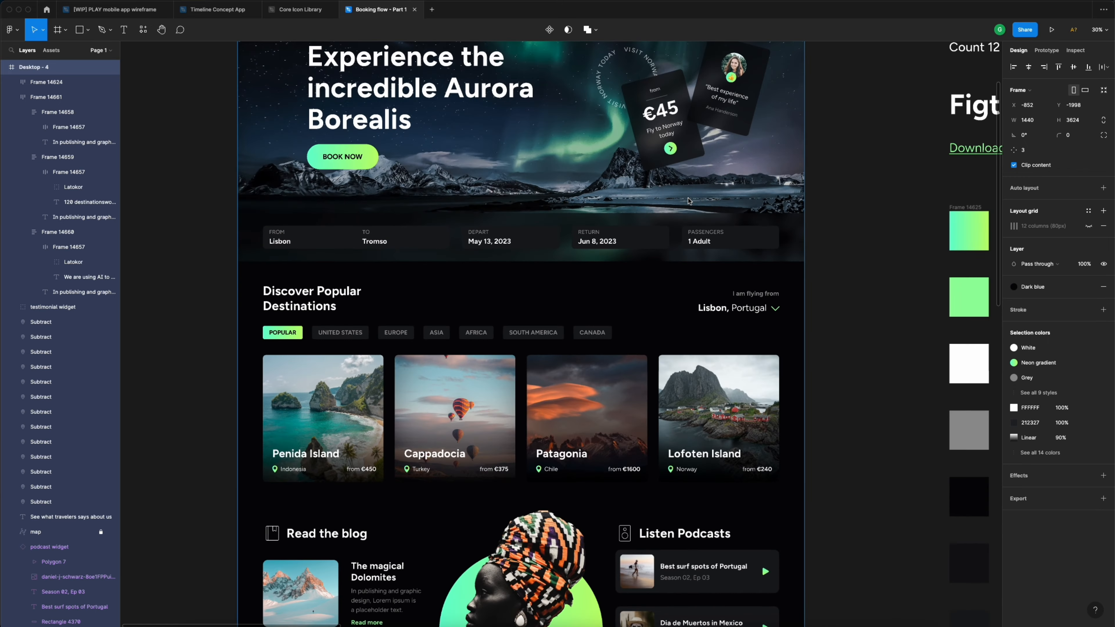
click(784, 247)
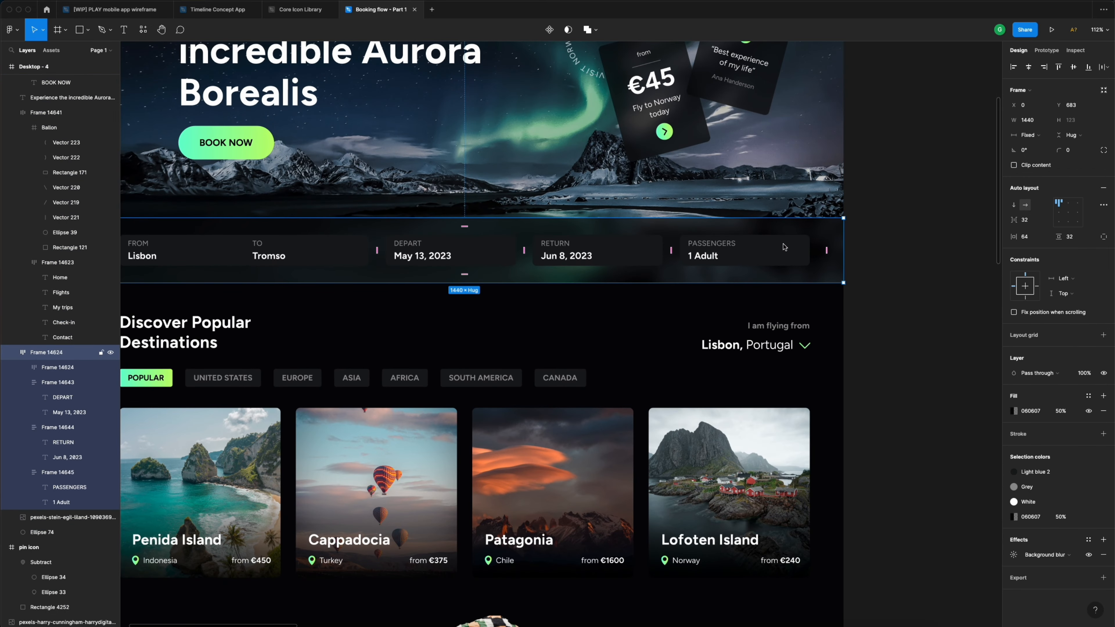
scroll(784, 247, down, 2)
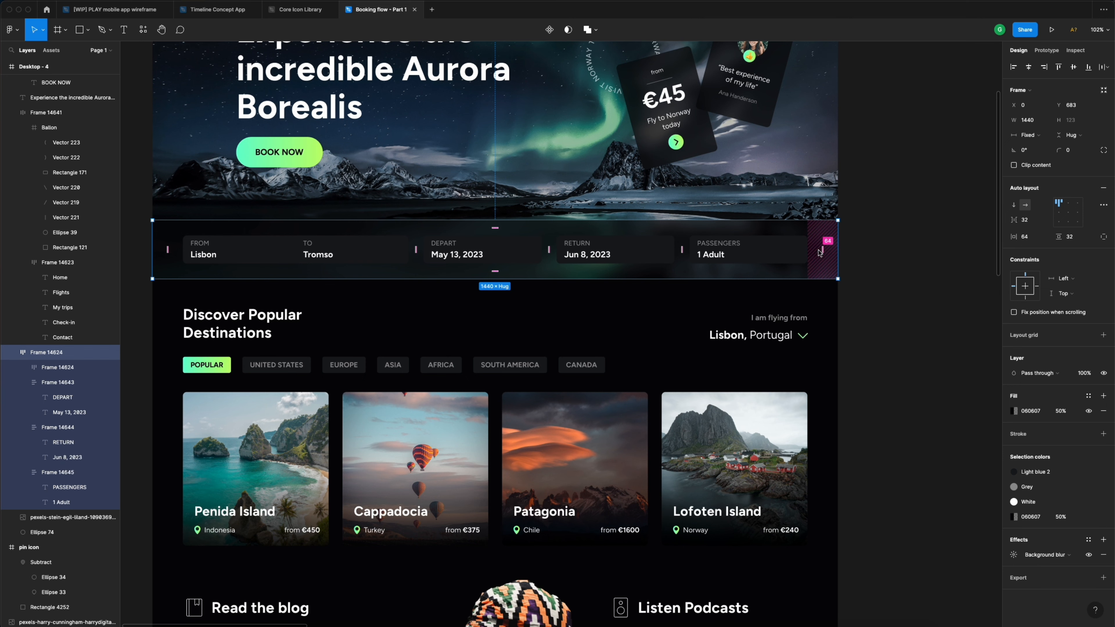
- Drag the search icon next to the search bar, beside the PASSENGERS box
scroll(793, 250, right, 4)
click(794, 240)
scroll(793, 241, down, 5)
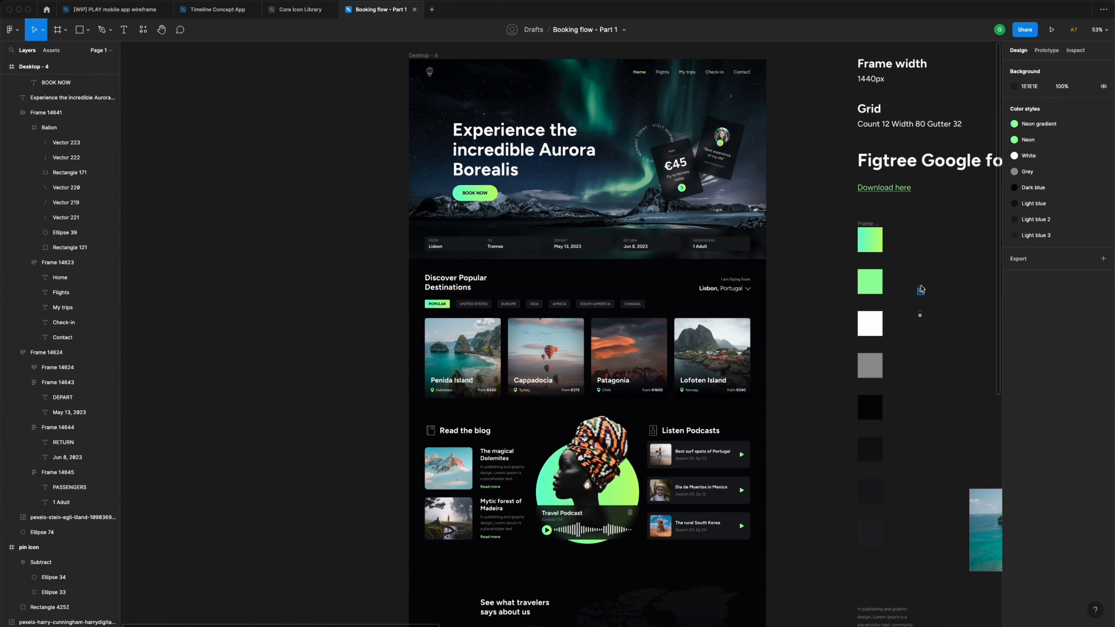
drag(924, 295, 798, 241)
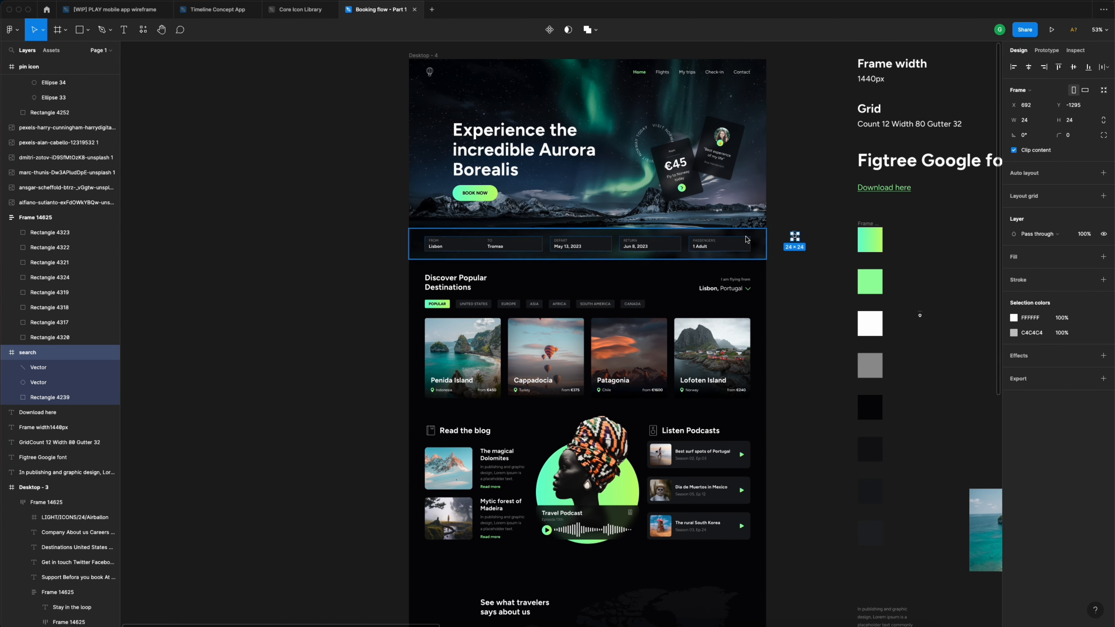
scroll(797, 274, up, 8)
scroll(883, 246, right, 3)
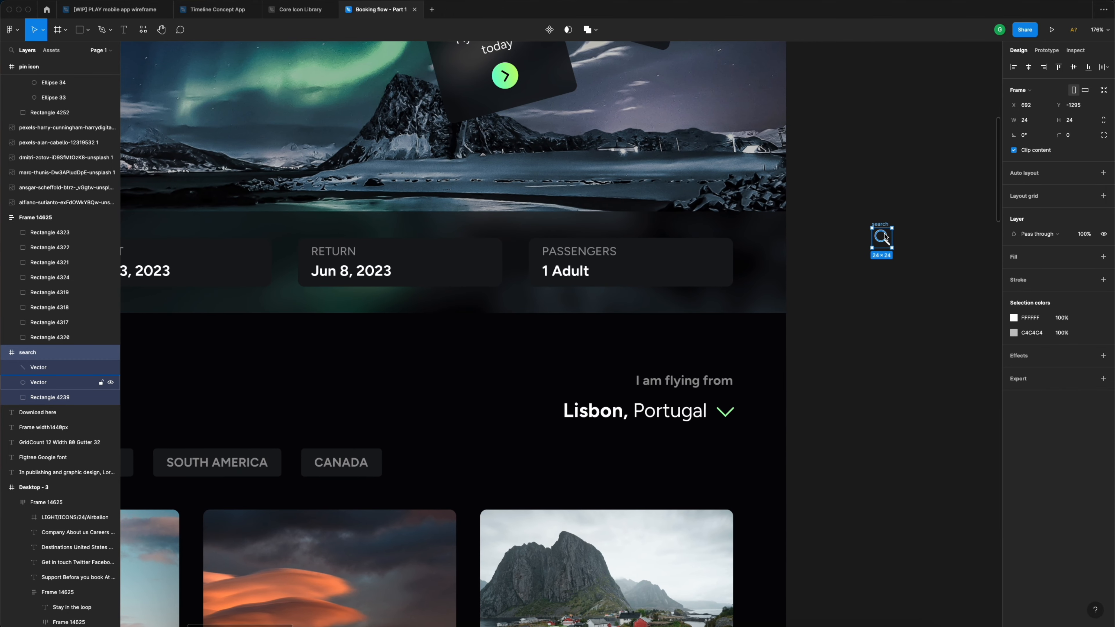
click(692, 276)
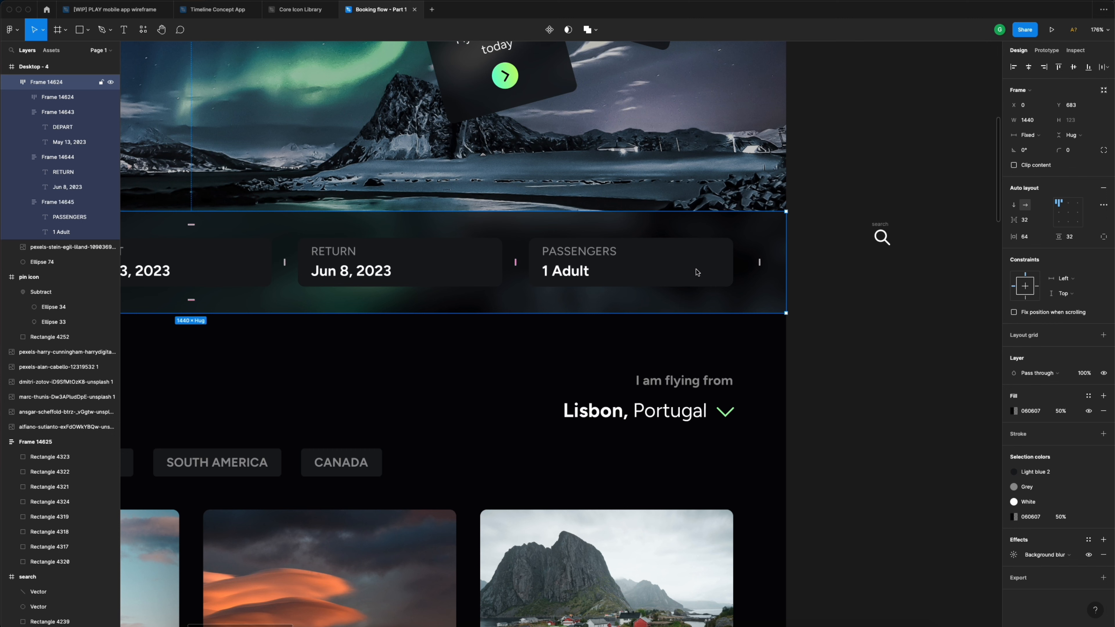
click(696, 272)
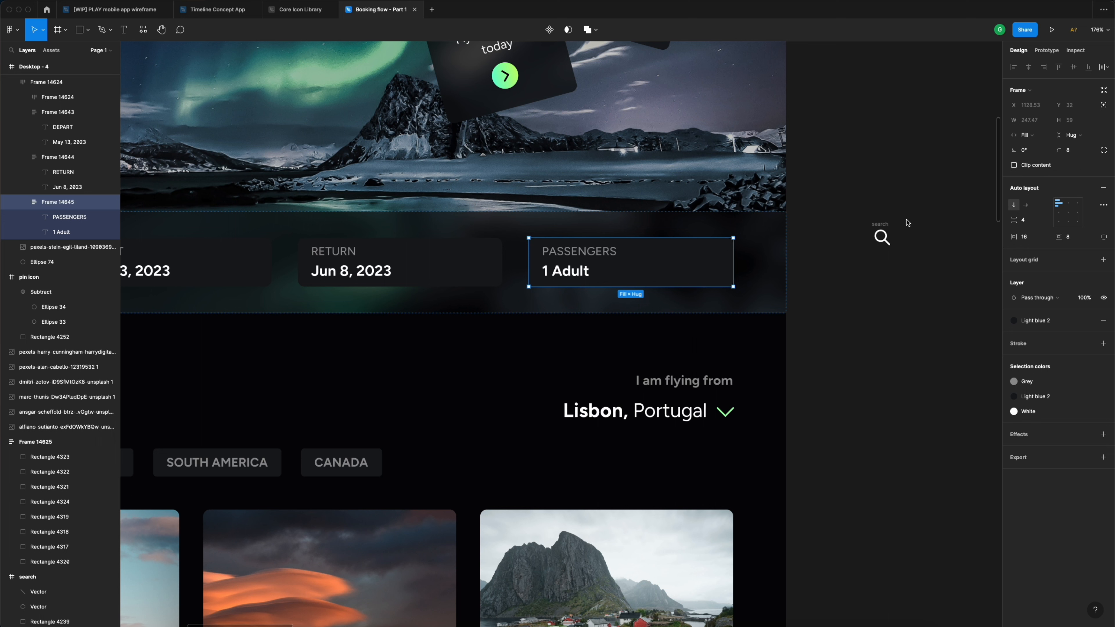
- Try and undo auto layout on the 24 × 24 search icon, then make it a component
click(884, 227)
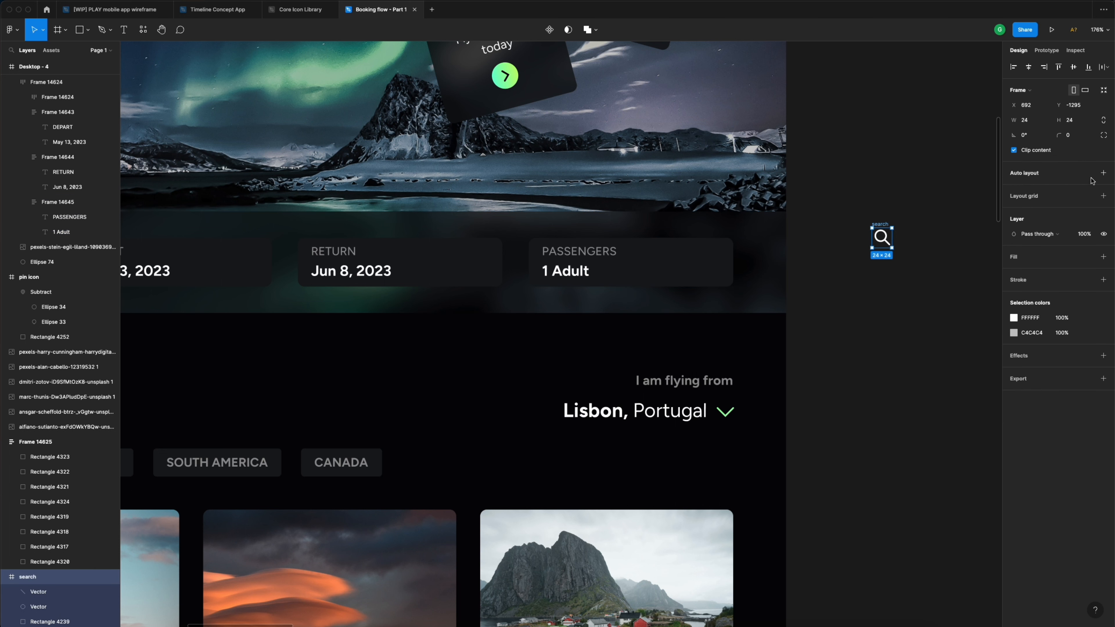
click(1103, 173)
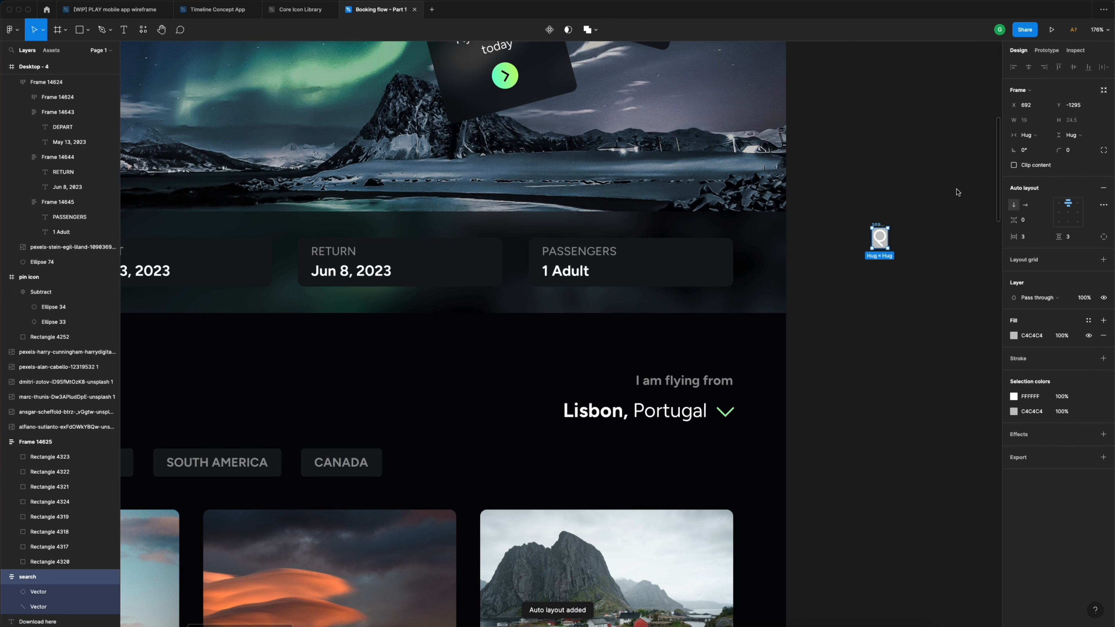
key(super+z)
click(930, 193)
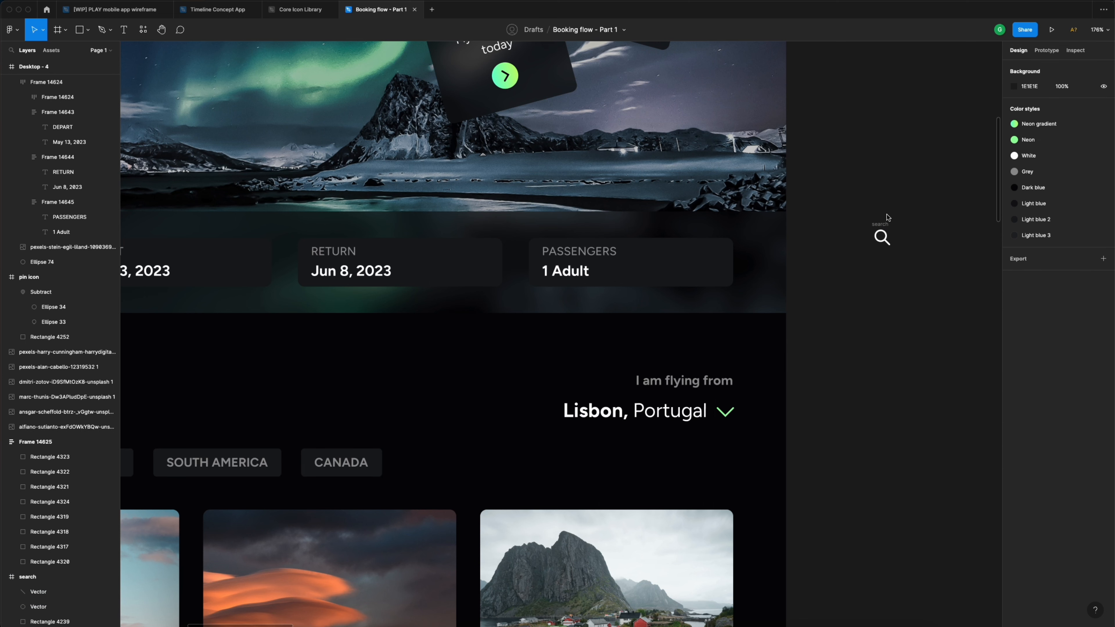
click(880, 227)
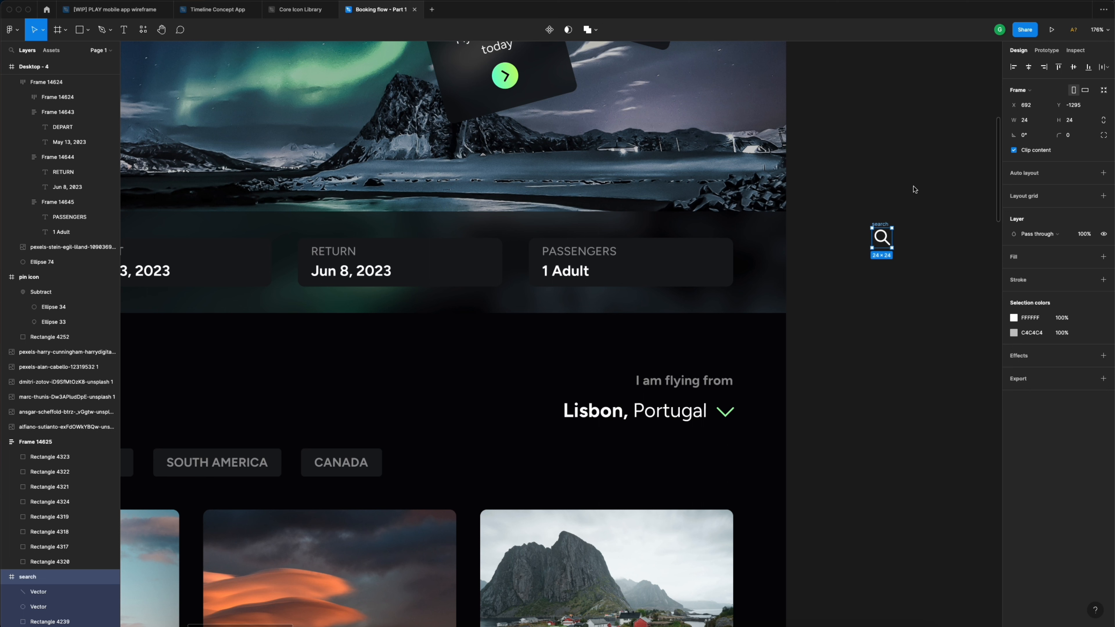
click(550, 32)
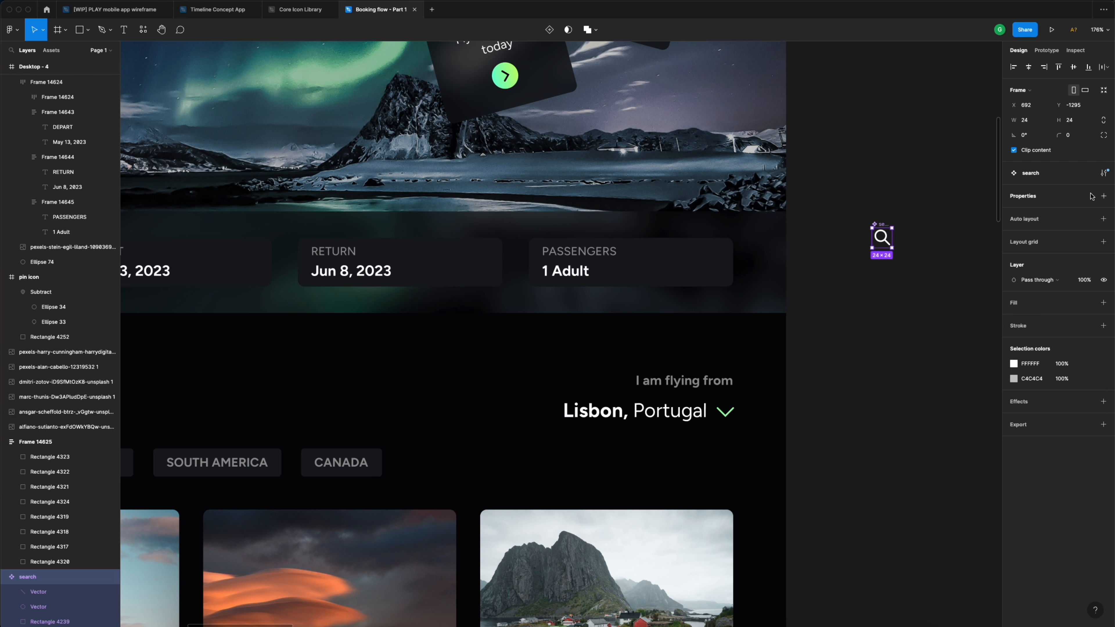
scroll(884, 227, right, 3)
click(884, 228)
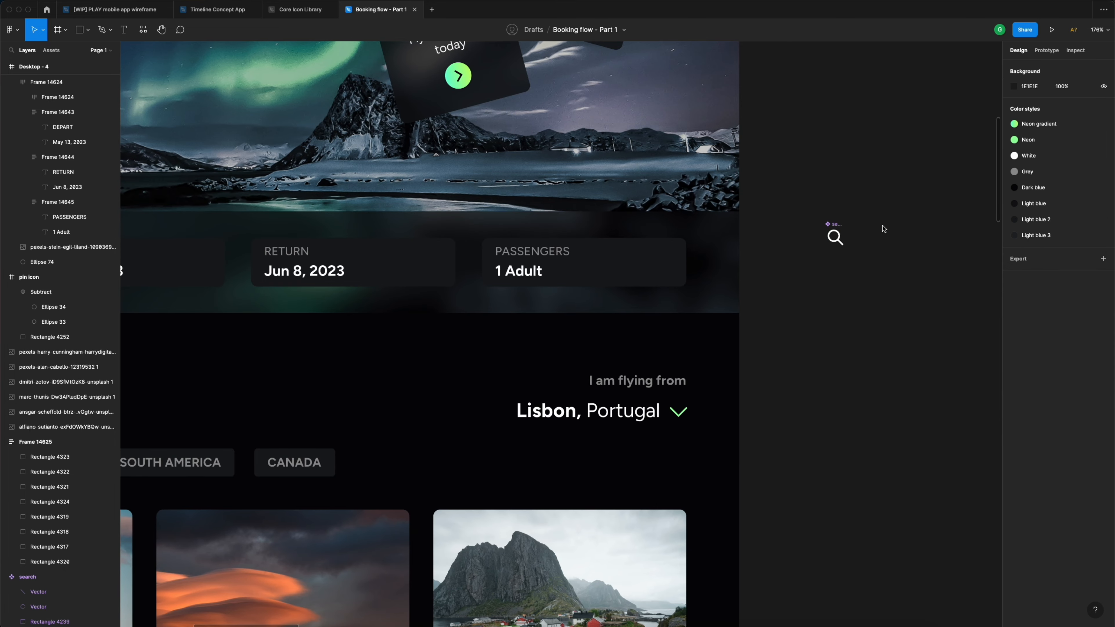
scroll(881, 227, right, 3)
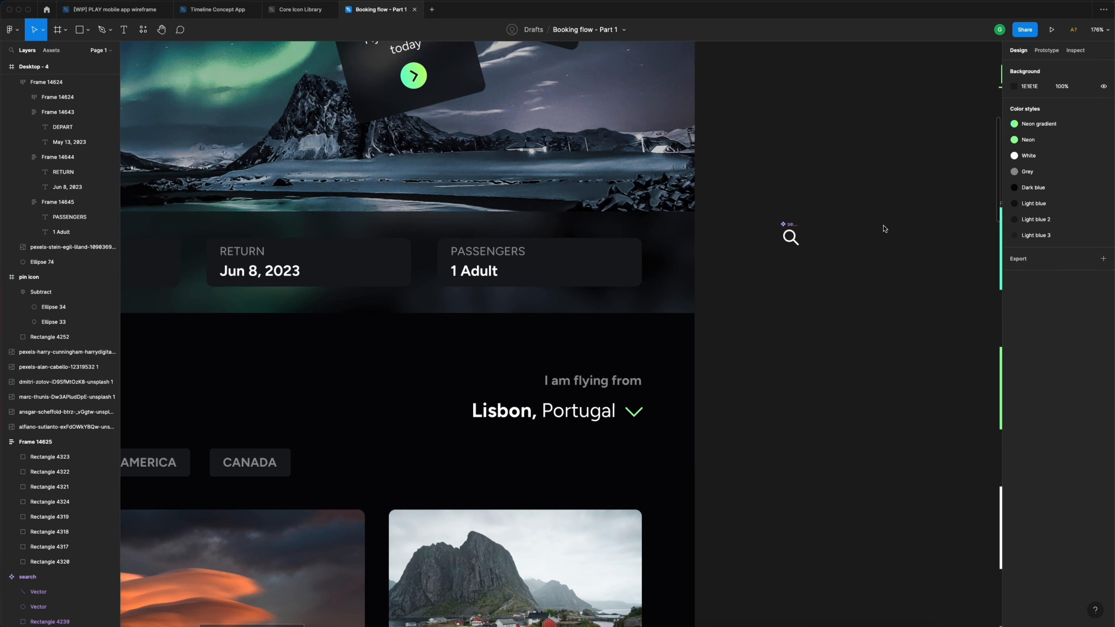
- Draw a square rectangle beside the search icon with width 59
click(87, 30)
click(92, 53)
drag(841, 228, 880, 267)
click(1035, 108)
text(59)
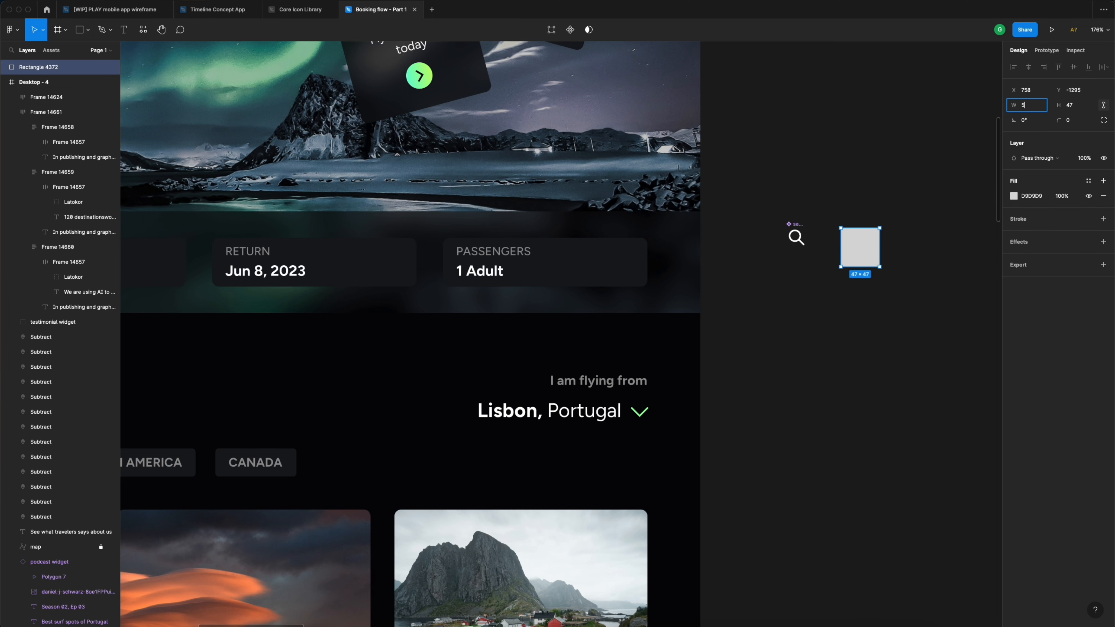
key(Return)
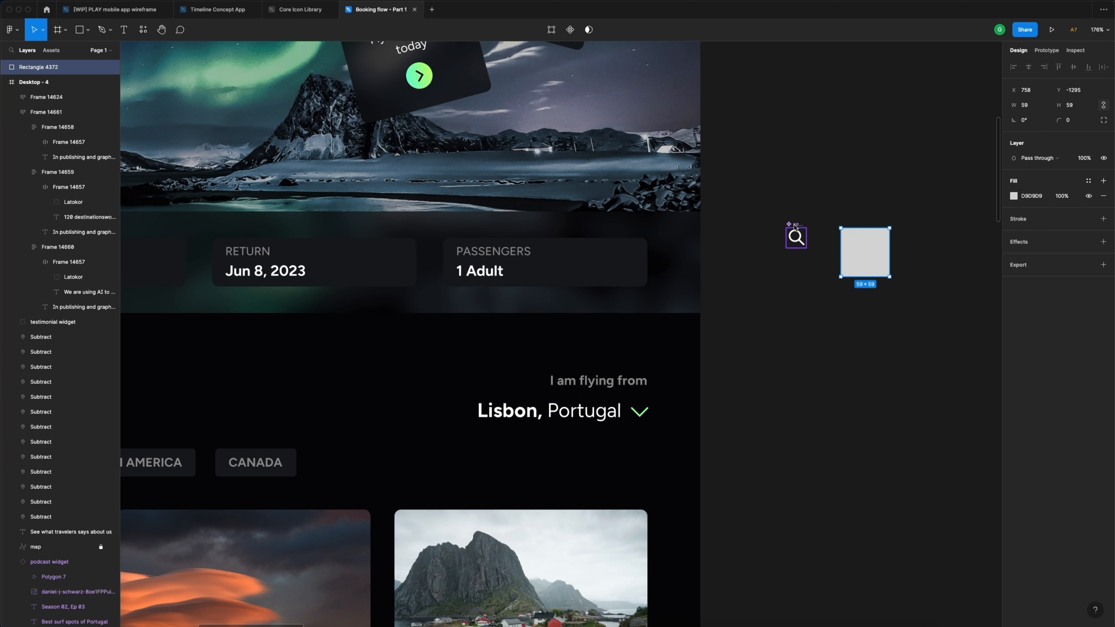
- Put the search icon in front of the square, fill the square with Neon gradient, and centre it
drag(796, 227, 865, 248)
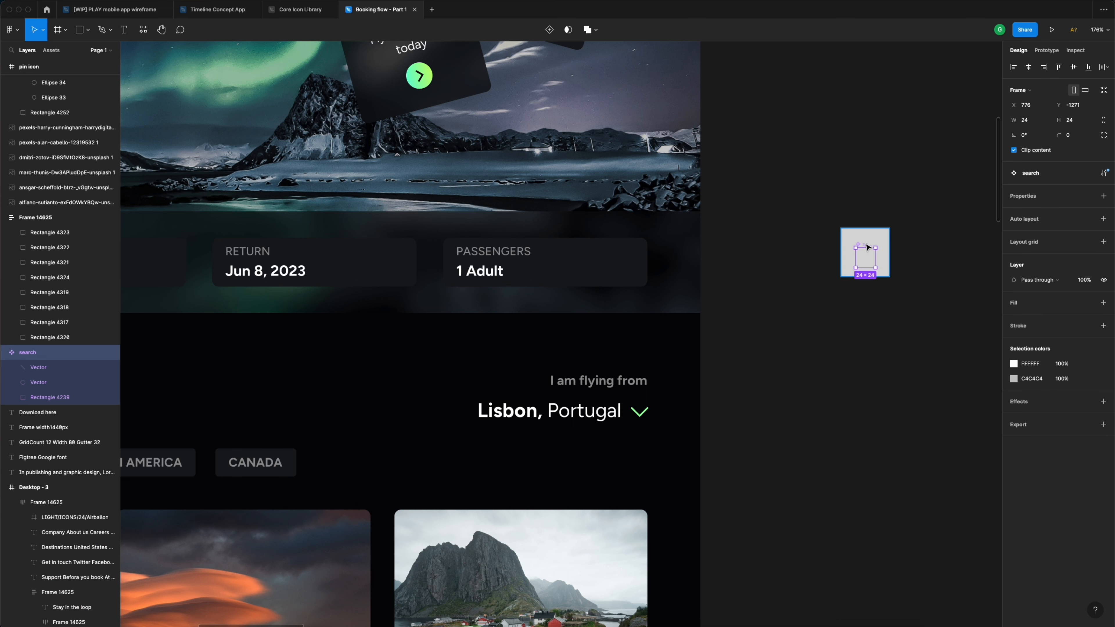
right_click(869, 279)
click(893, 302)
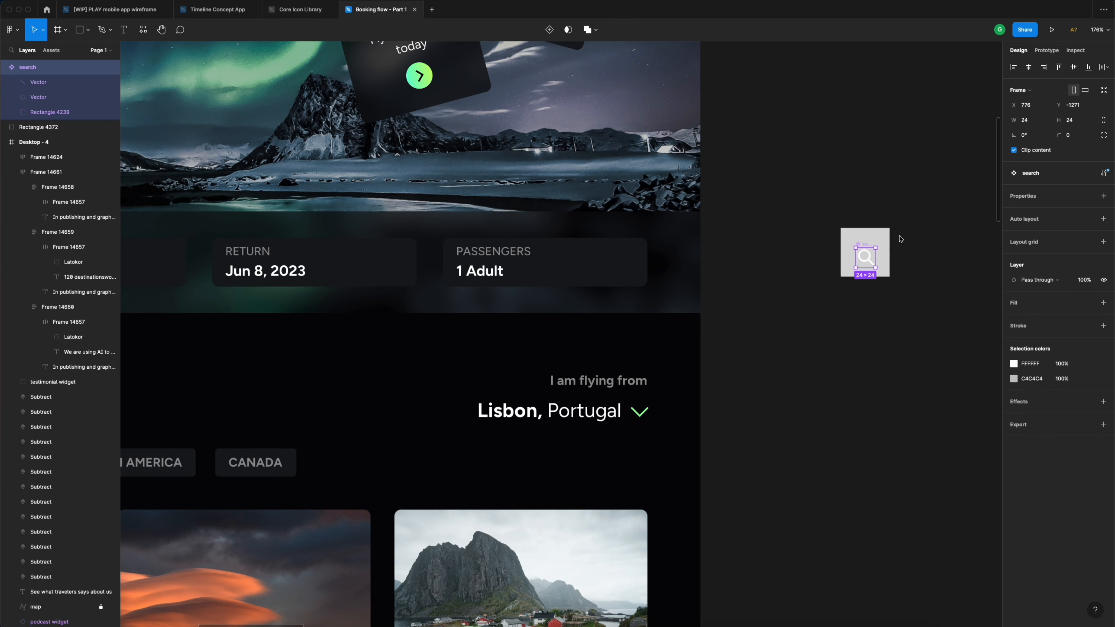
click(883, 237)
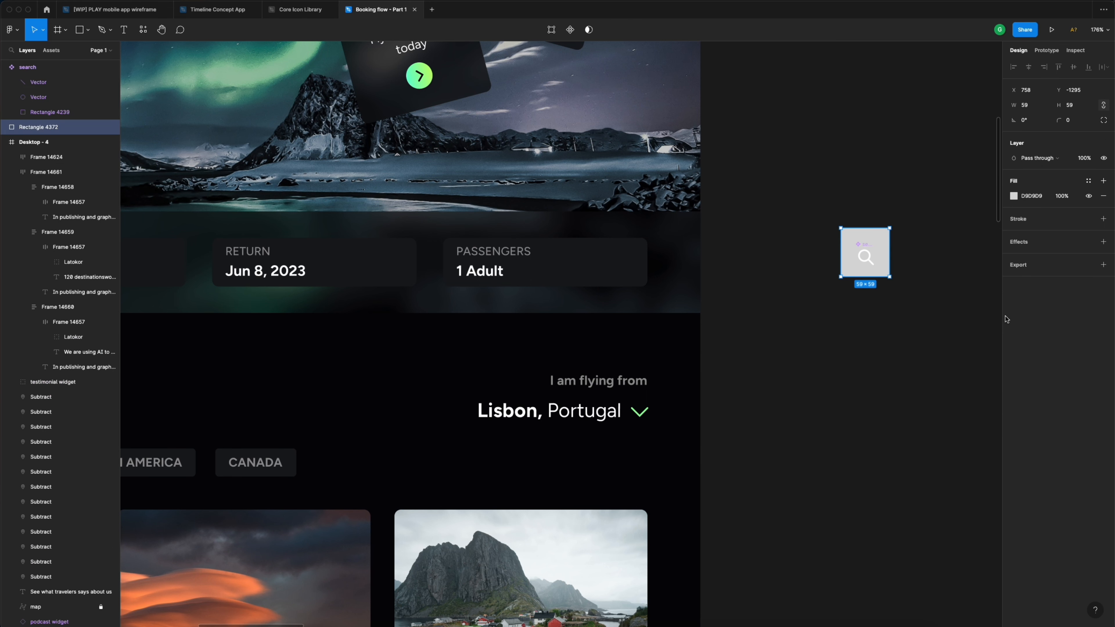
click(1090, 182)
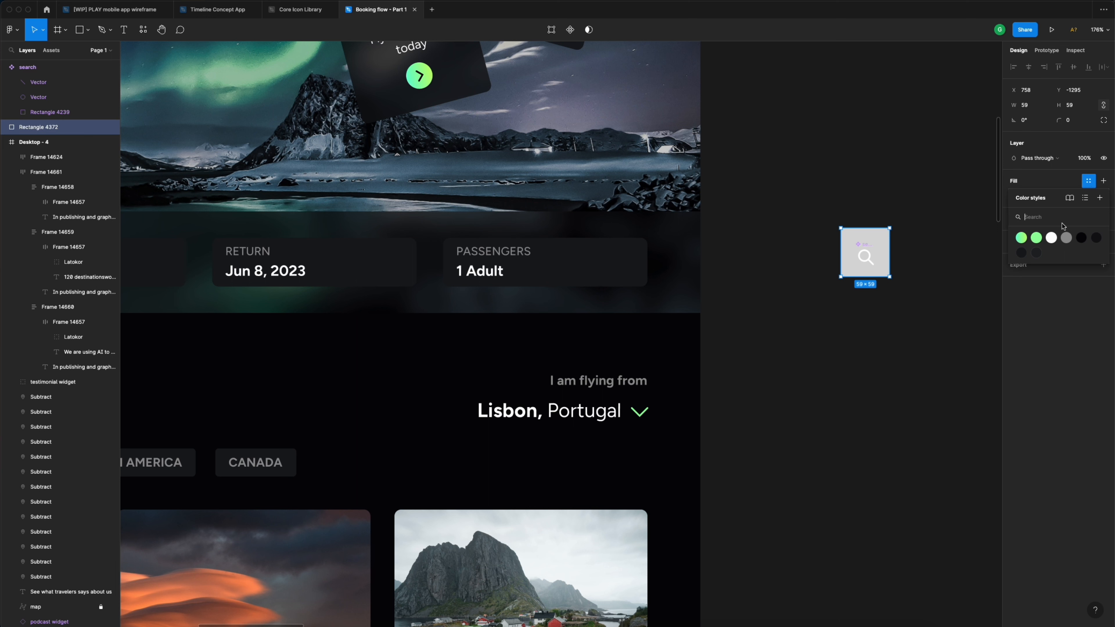
click(1022, 239)
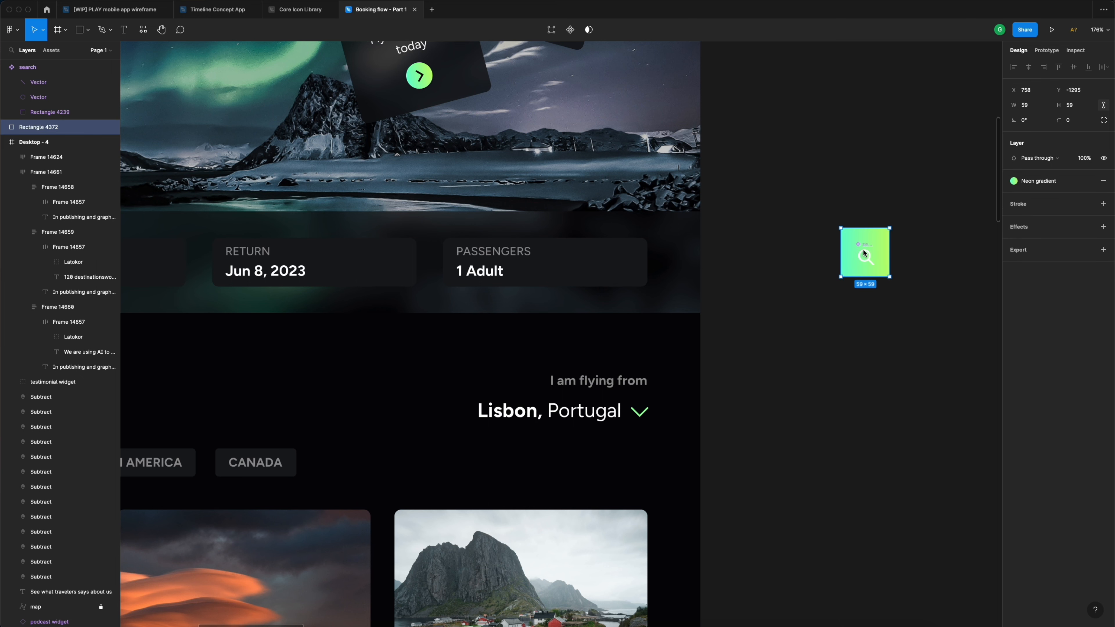
drag(864, 254, 865, 260)
drag(824, 219, 875, 268)
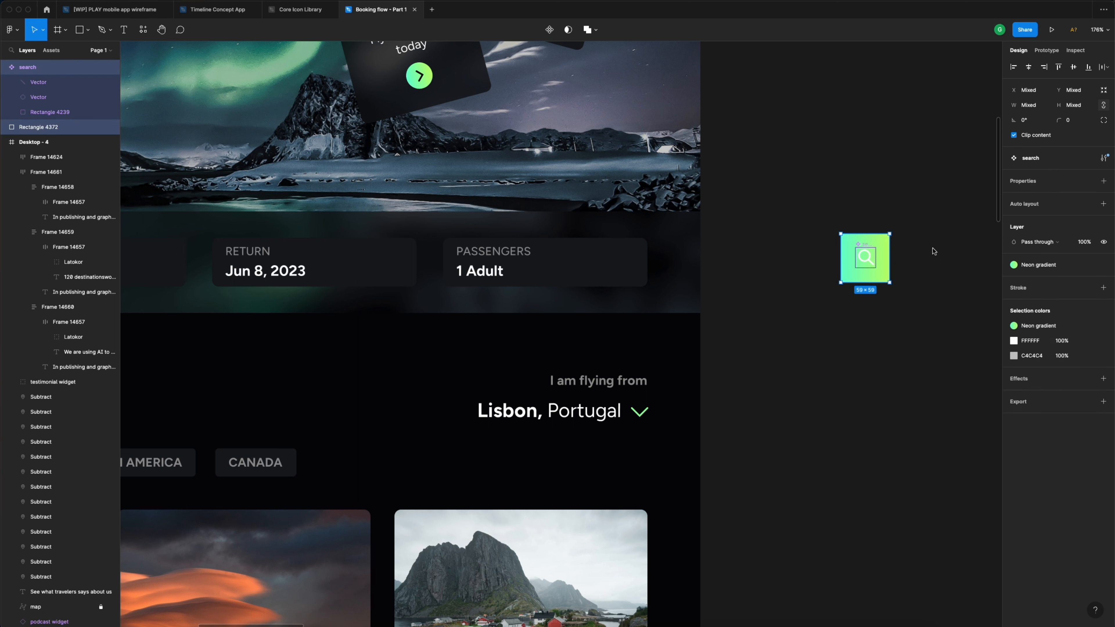
- Give the gradient square corner radius 56 to make it a circle
click(916, 186)
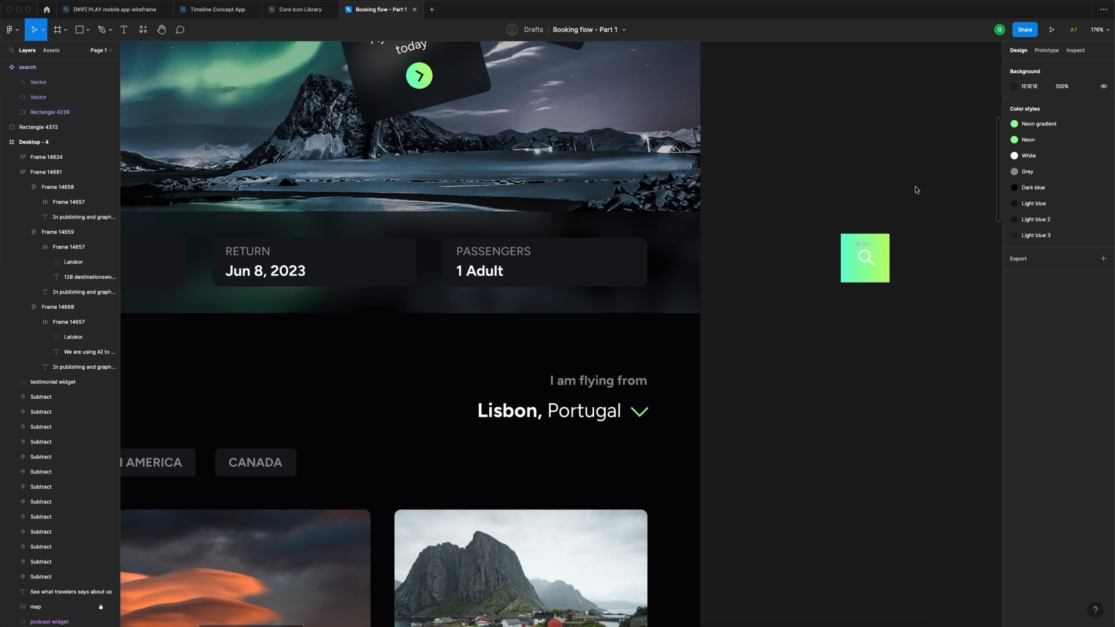
click(886, 252)
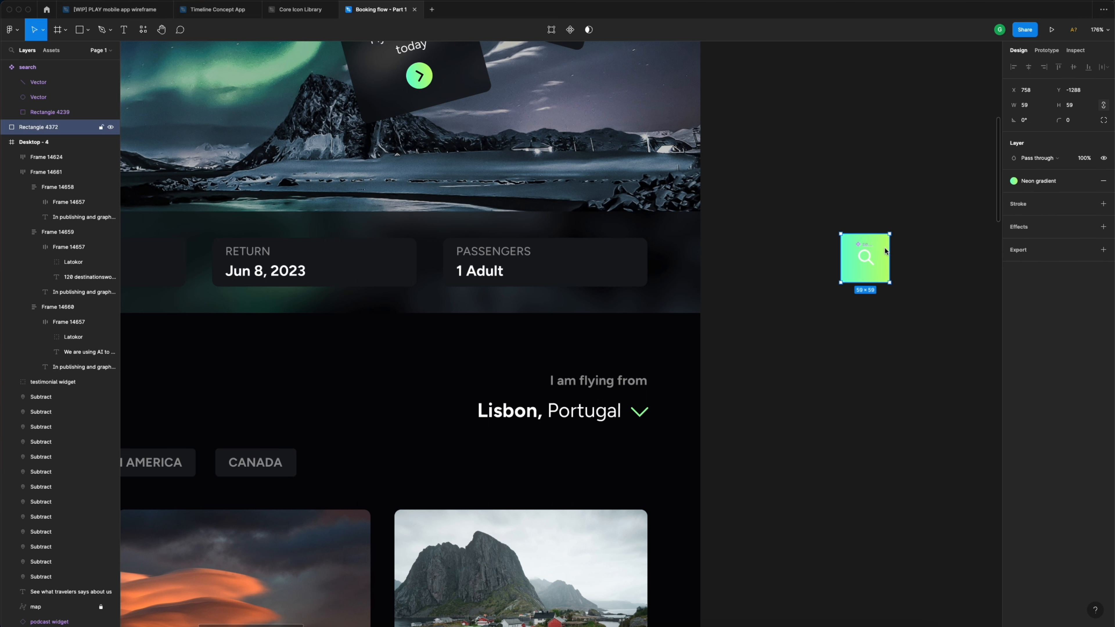
click(1076, 123)
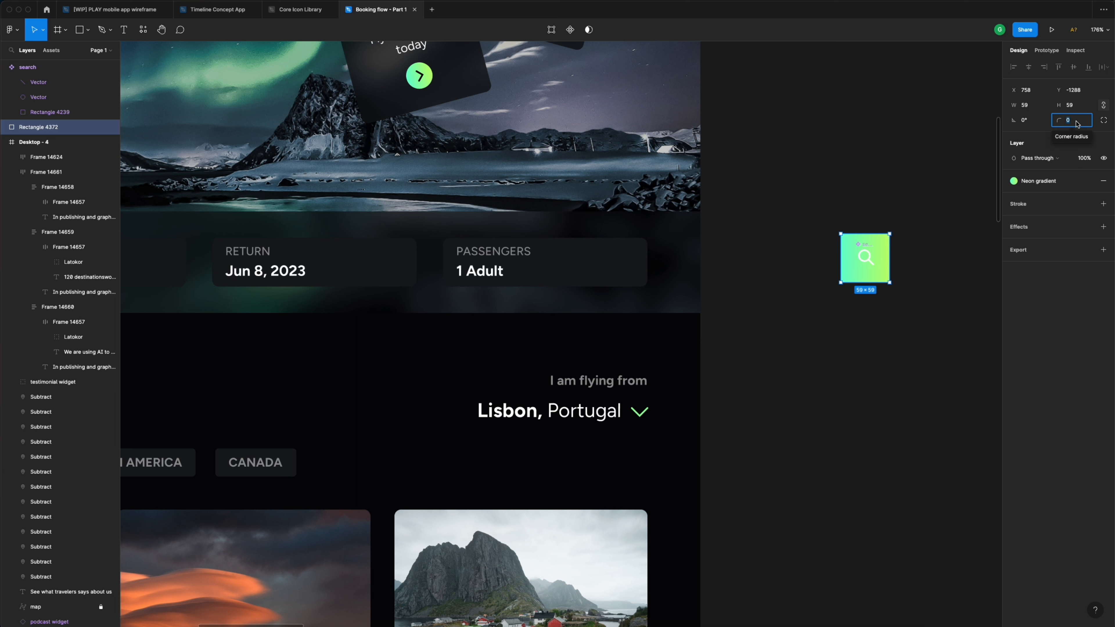
text(56)
key(Return)
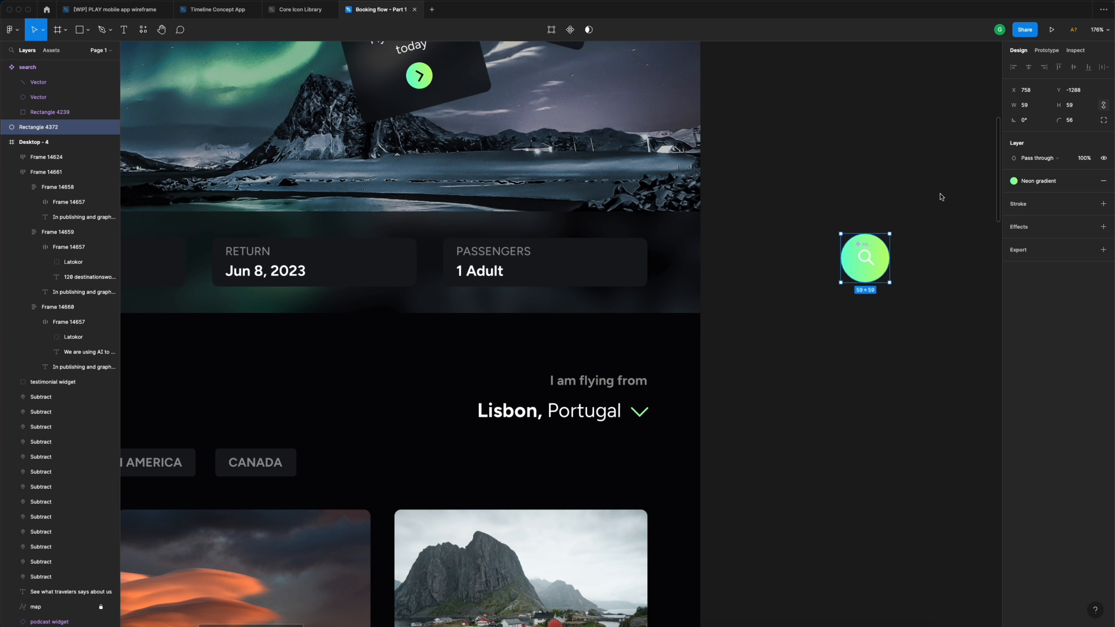
- Recolour the search icon with the Dark blue style and select it with the circle
click(865, 257)
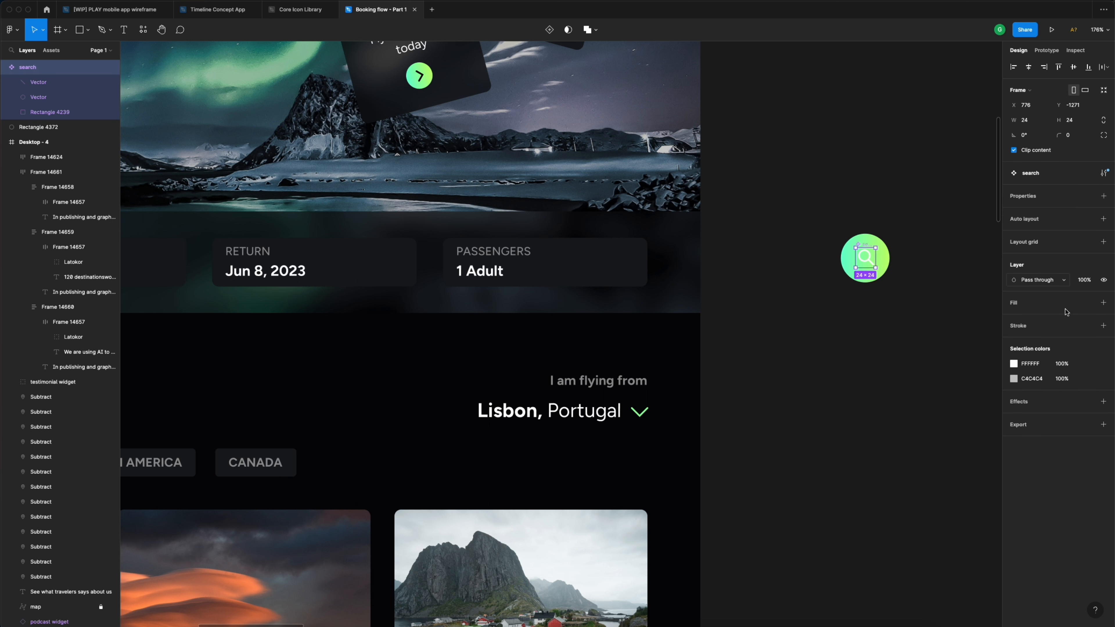
click(1088, 363)
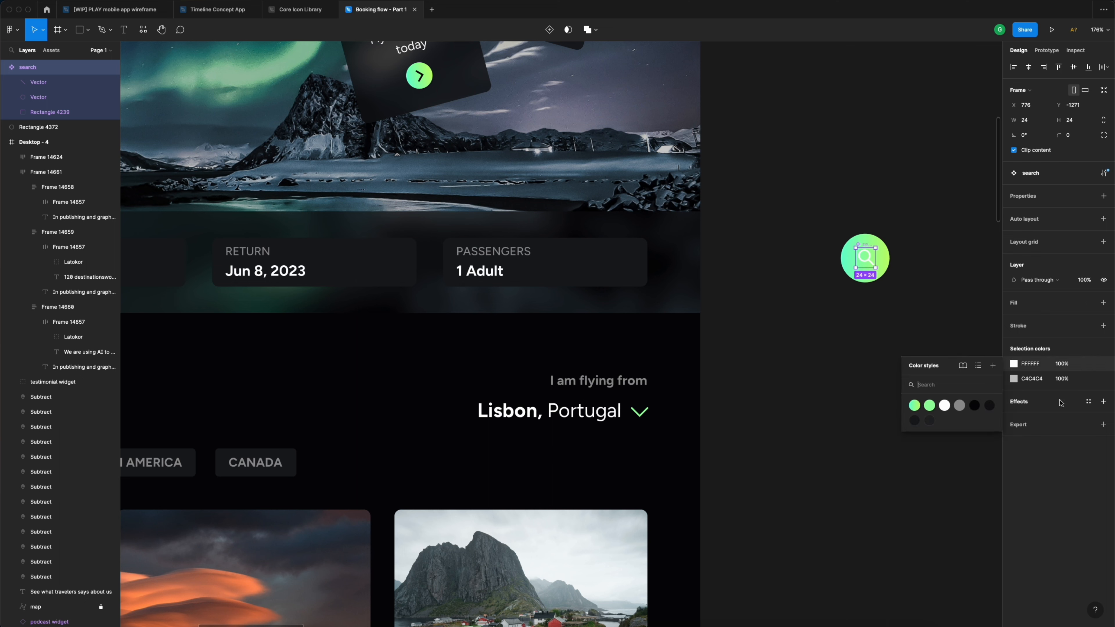
click(974, 406)
drag(821, 206, 924, 334)
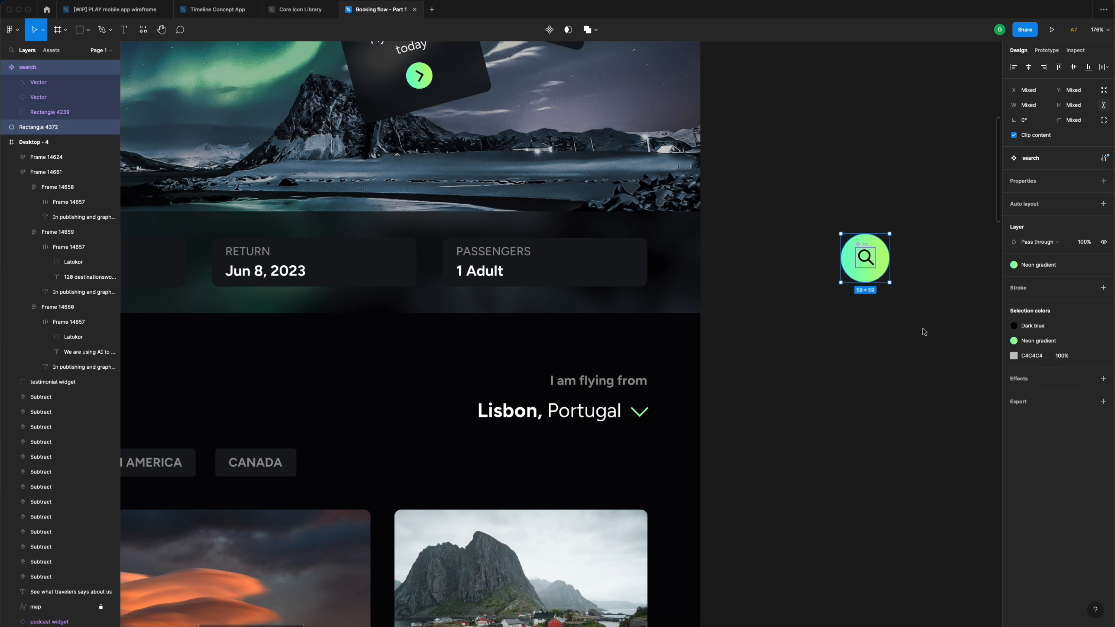
- Group the circle and icon and name the group 'search button'
key(super+g)
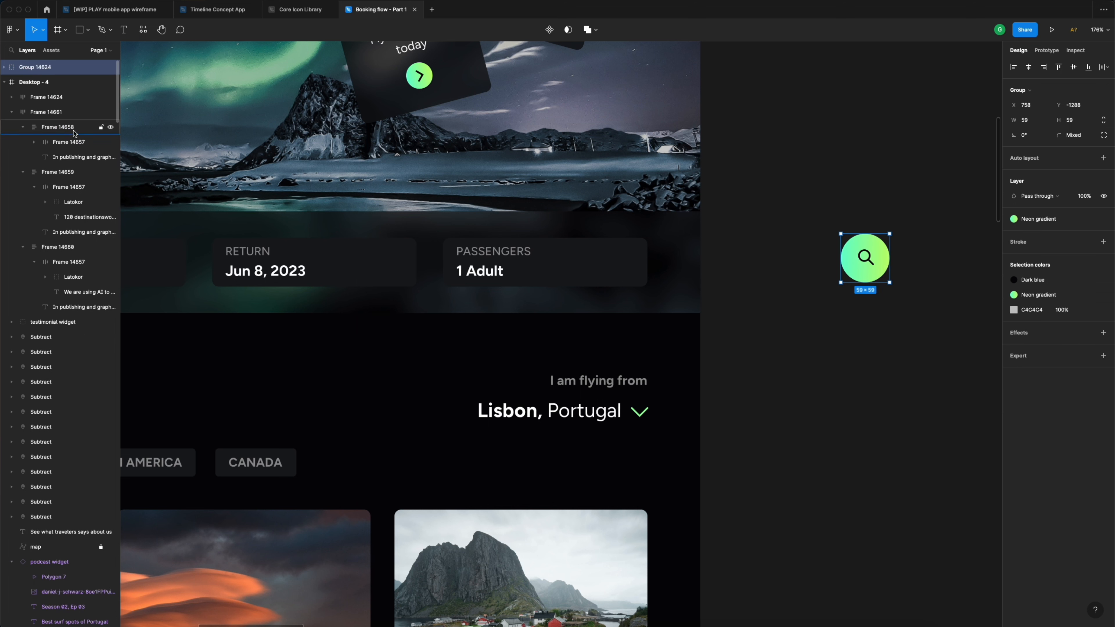
double_click(44, 67)
text(se)
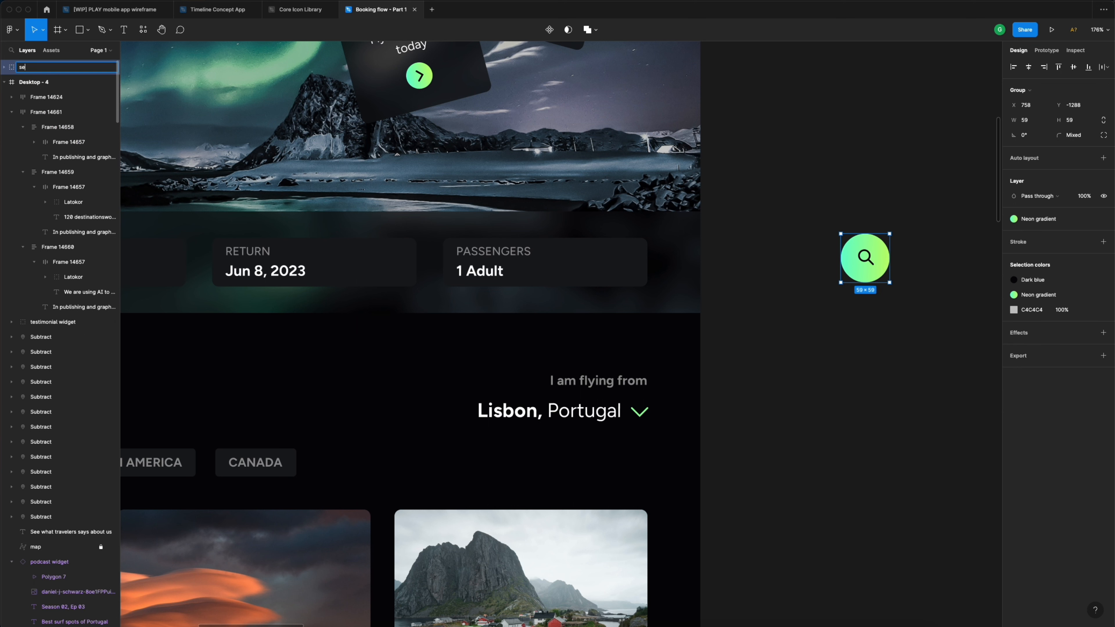
text(arch button)
key(Return)
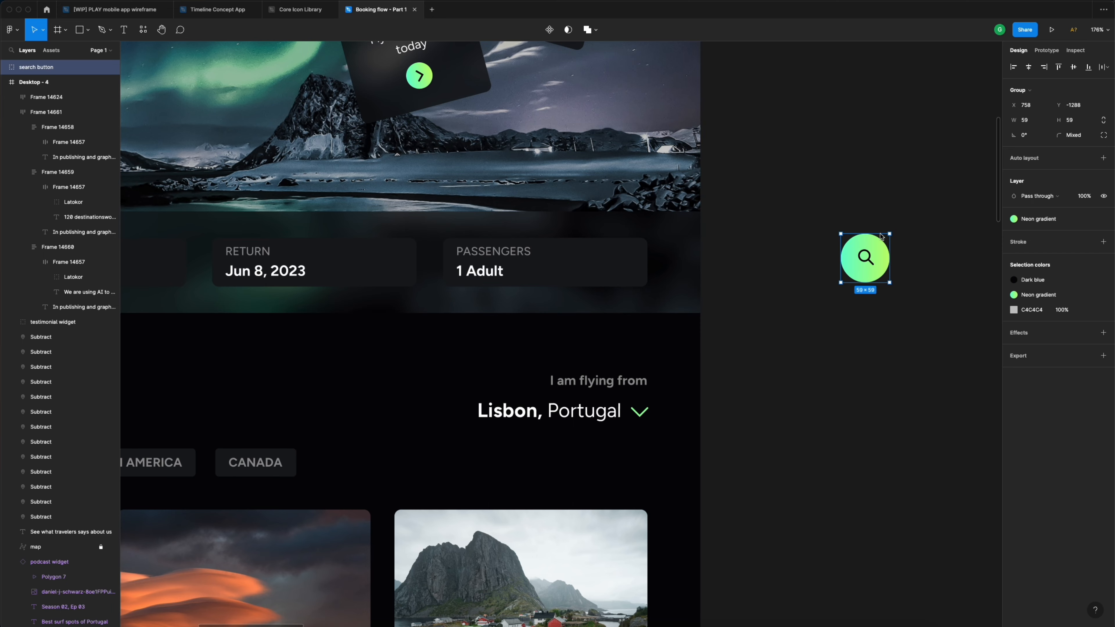
- Move the search button into the search bar after the Passengers field
scroll(882, 237, down, 5)
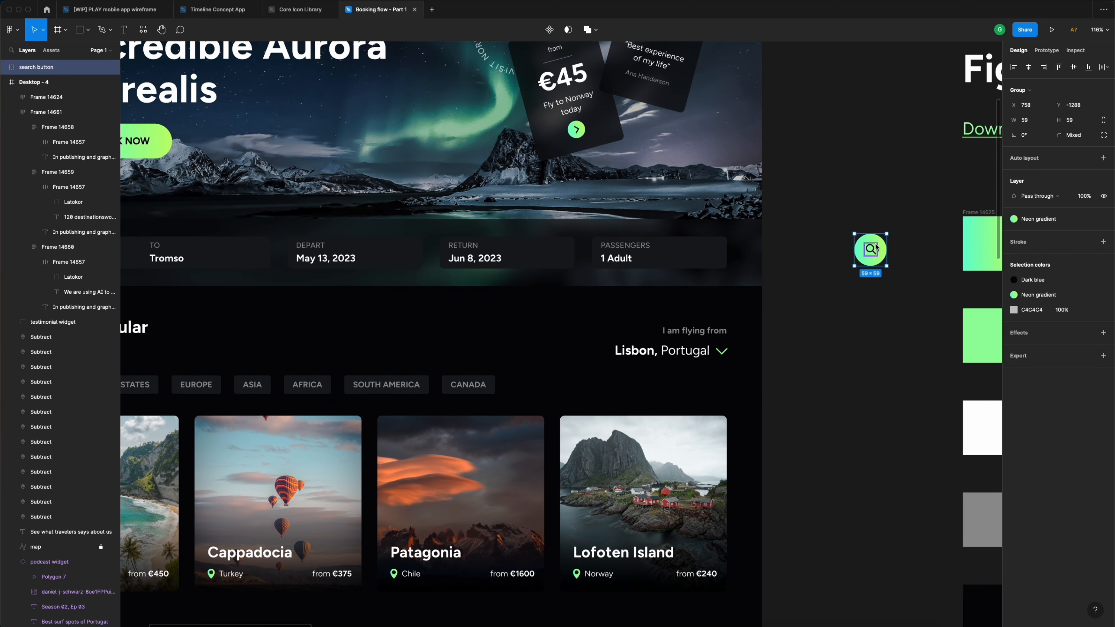
drag(876, 248, 728, 249)
scroll(741, 340, left, 4)
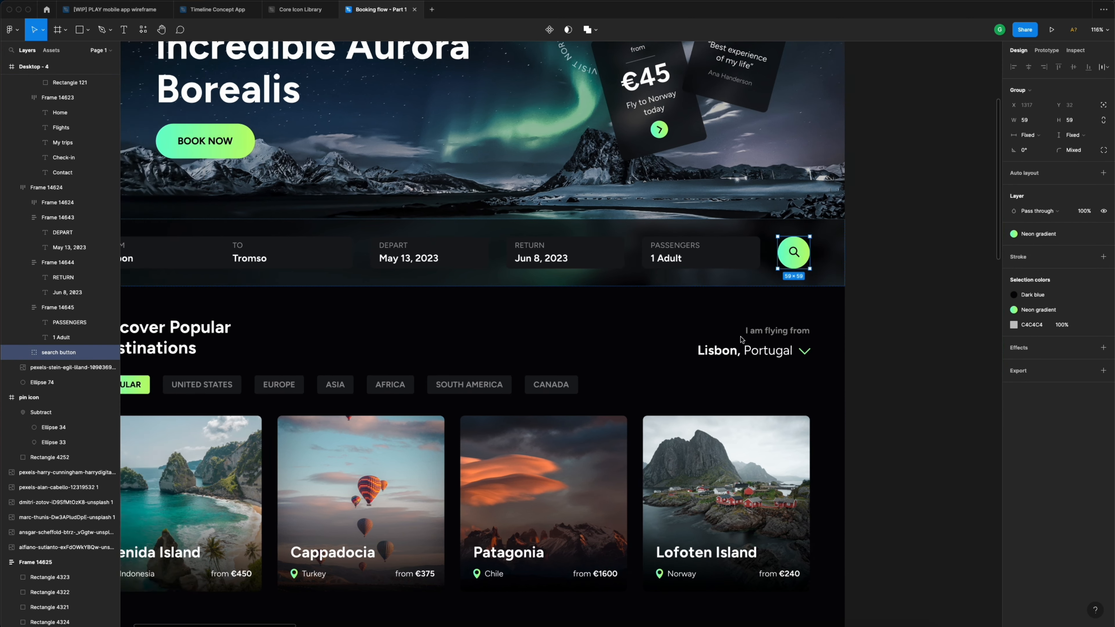
scroll(742, 340, left, 1)
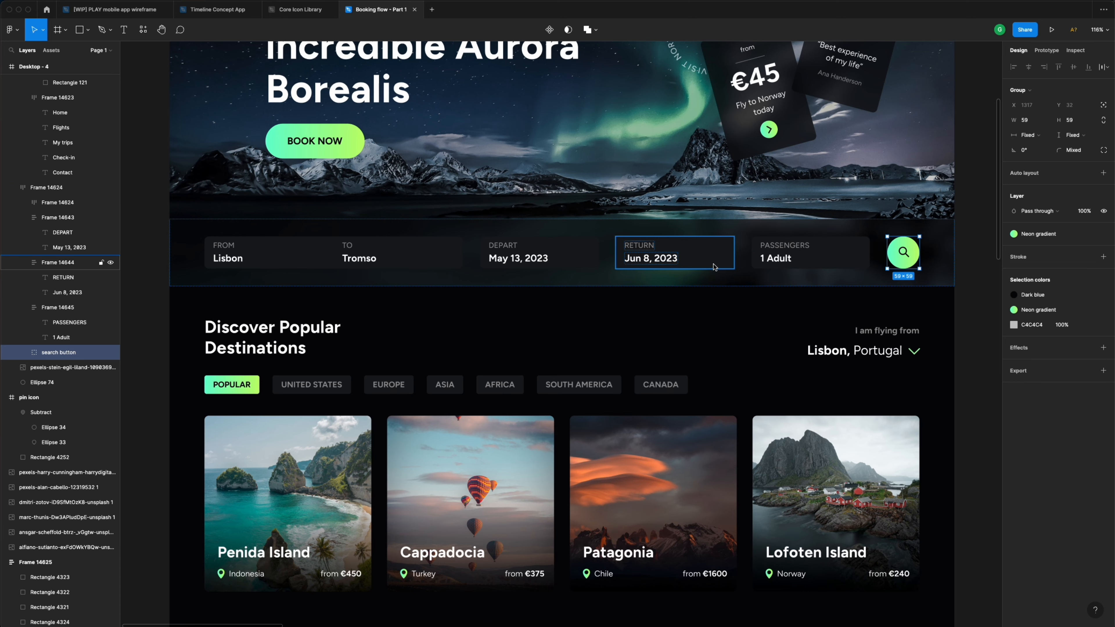
scroll(715, 267, right, 1)
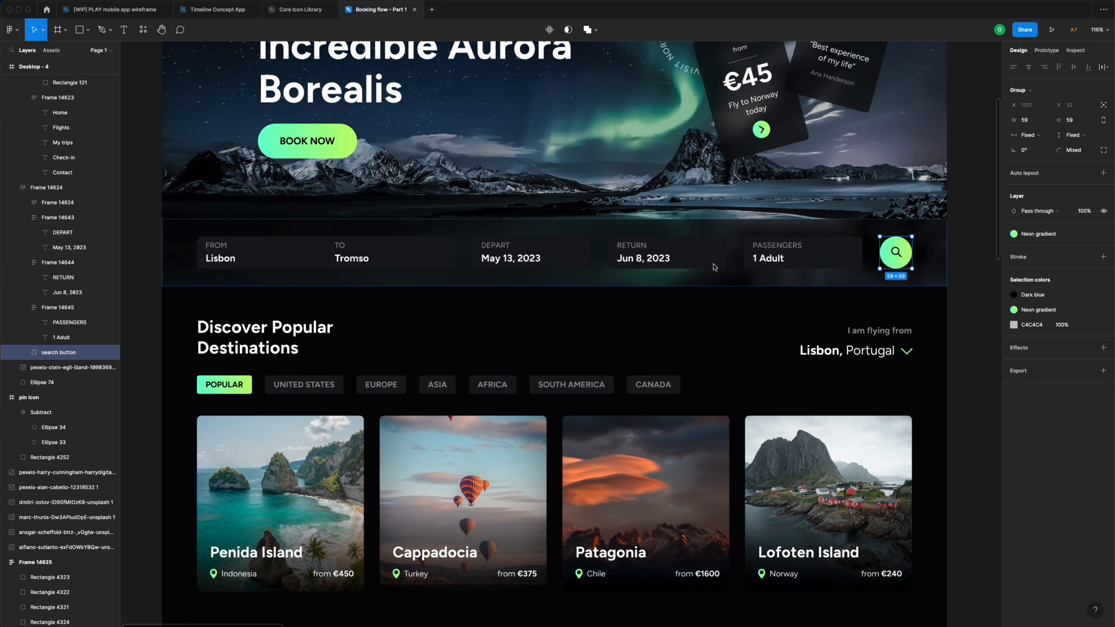
click(965, 260)
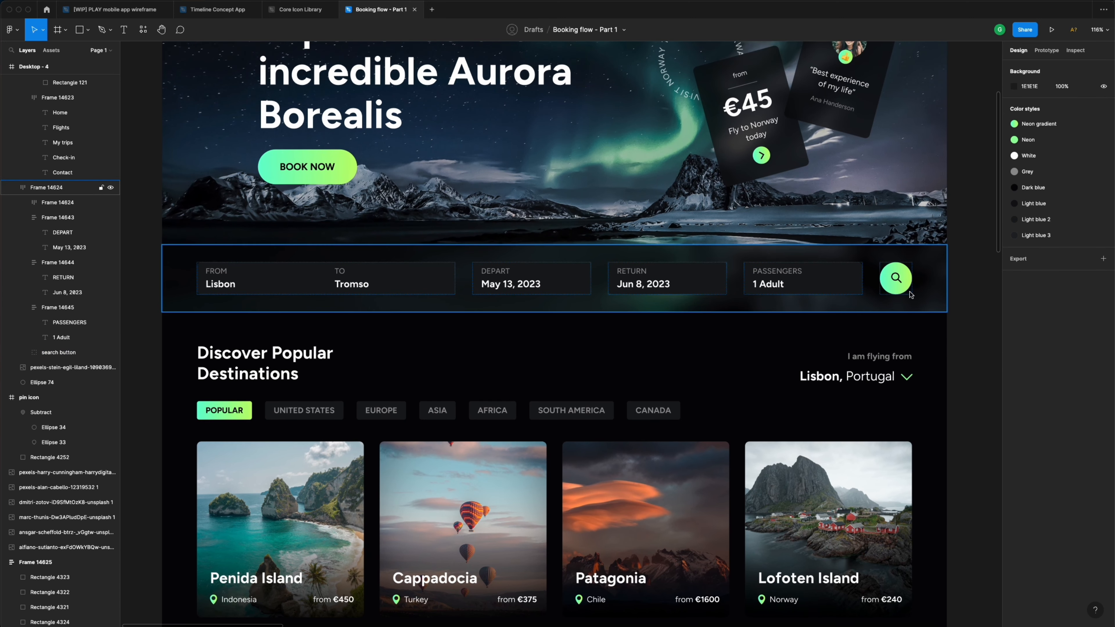
scroll(899, 292, down, 5)
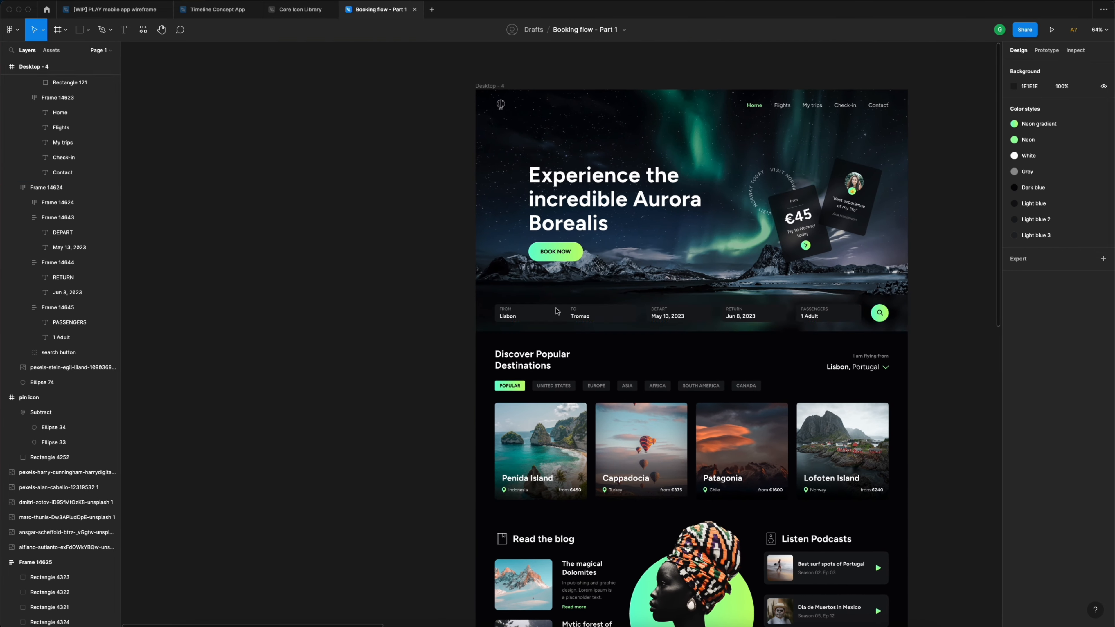
scroll(551, 311, right, 3)
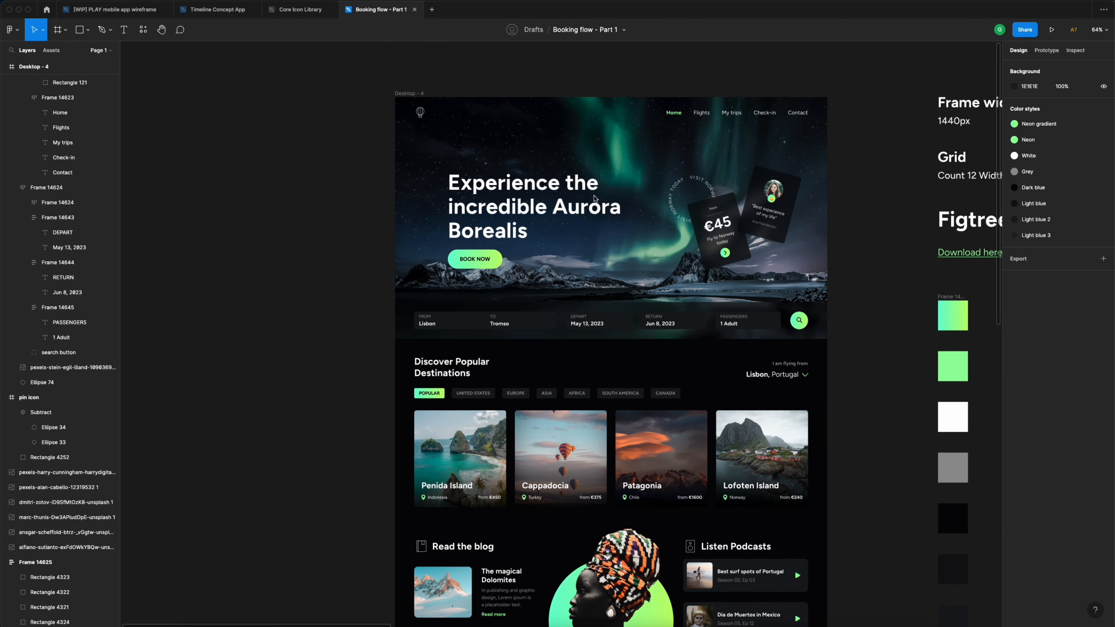
scroll(851, 202, up, 5)
scroll(851, 202, left, 3)
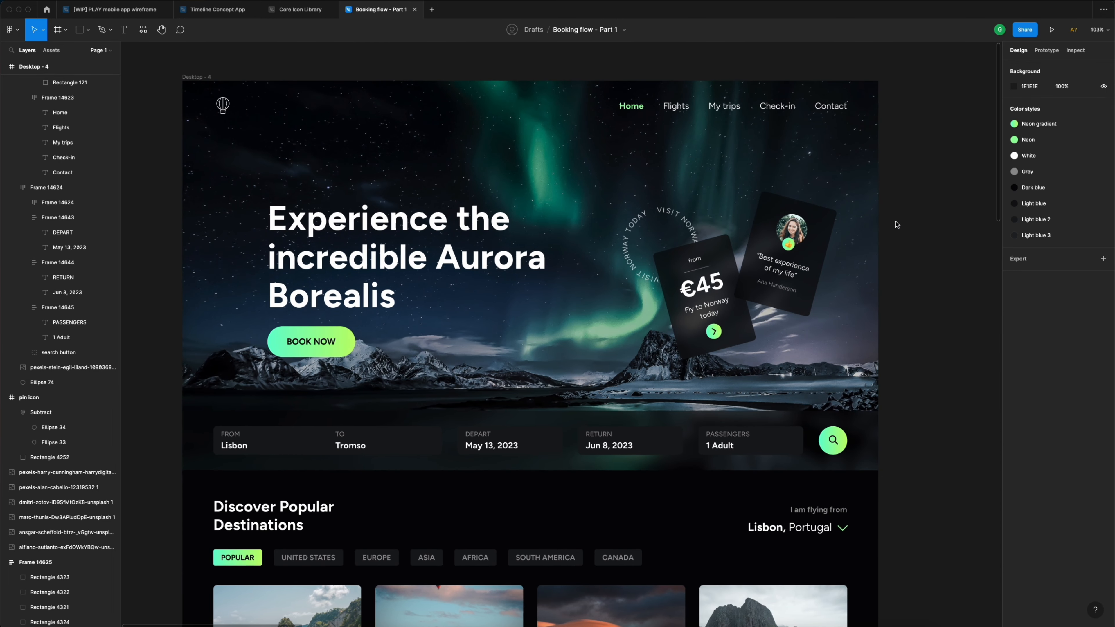